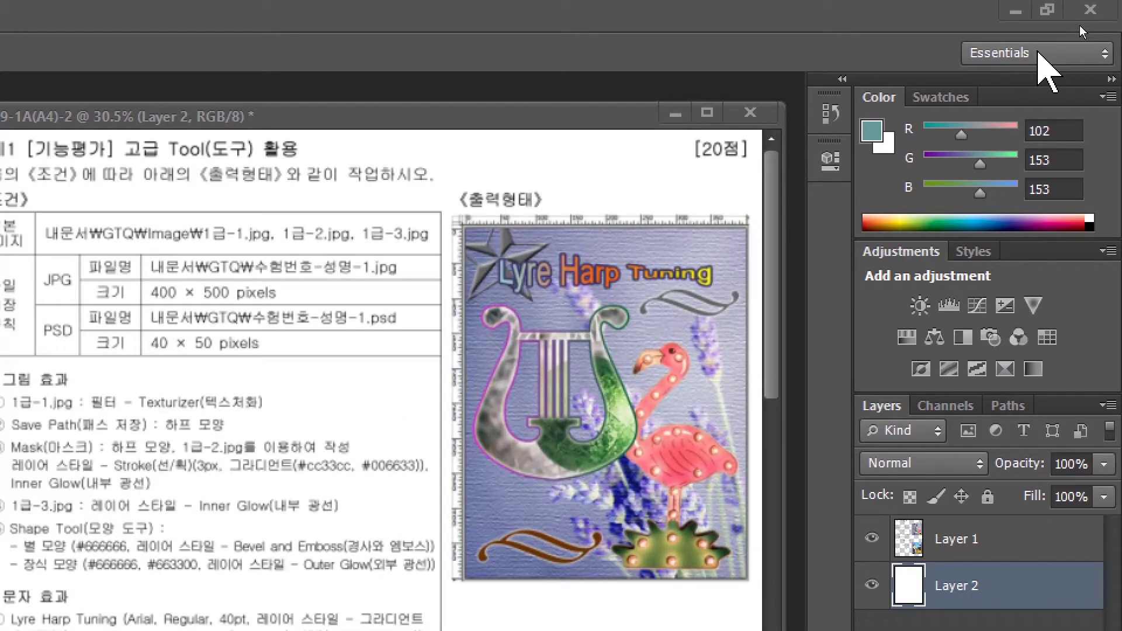
Reset the workspace to Essentials and show the Tools panel in two columns.
left_click(1038, 52)
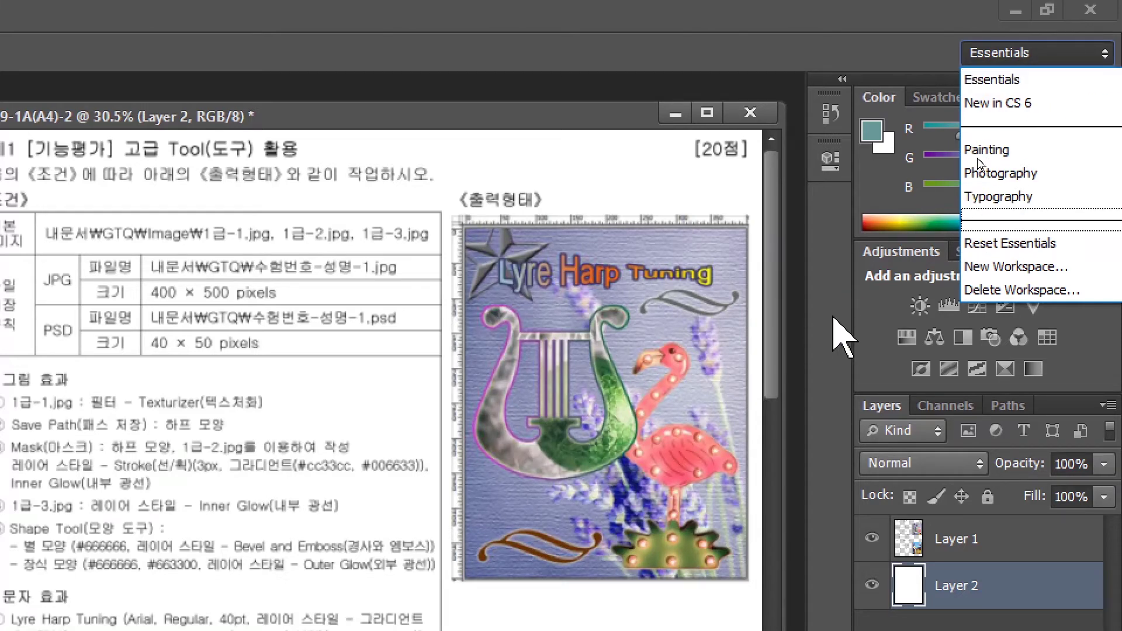
left_click(1027, 244)
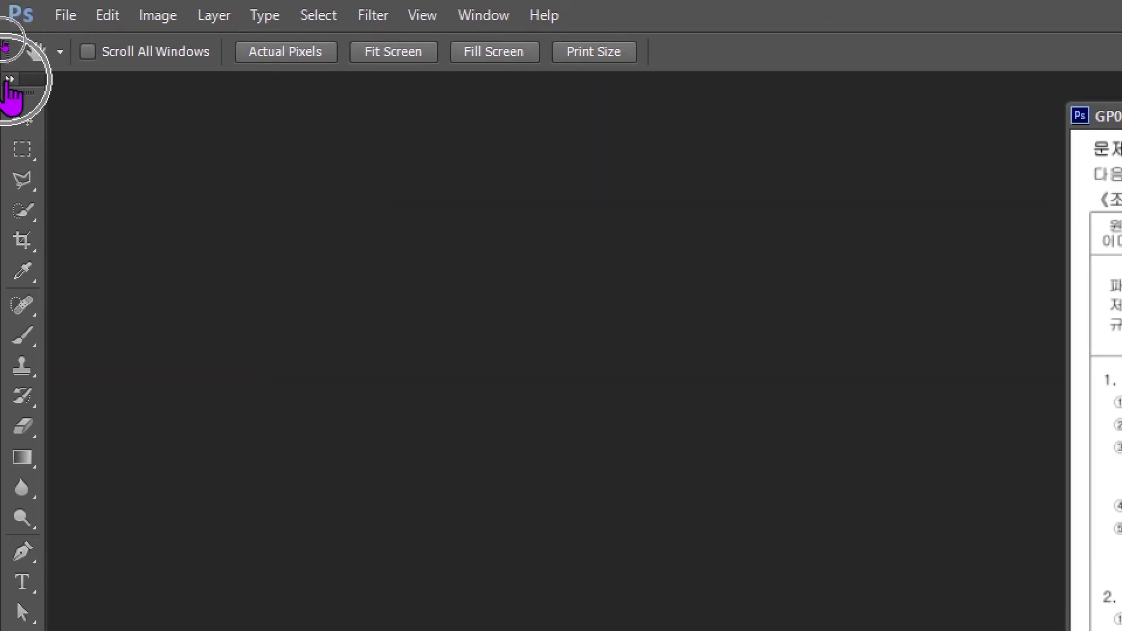
left_click(9, 79)
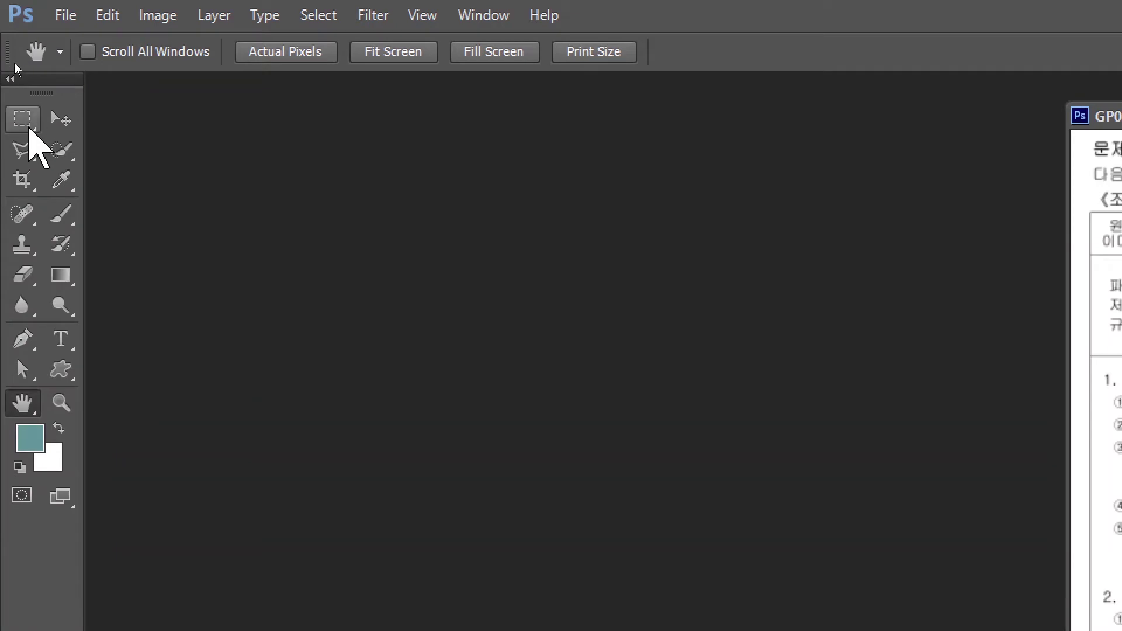
left_click(8, 80)
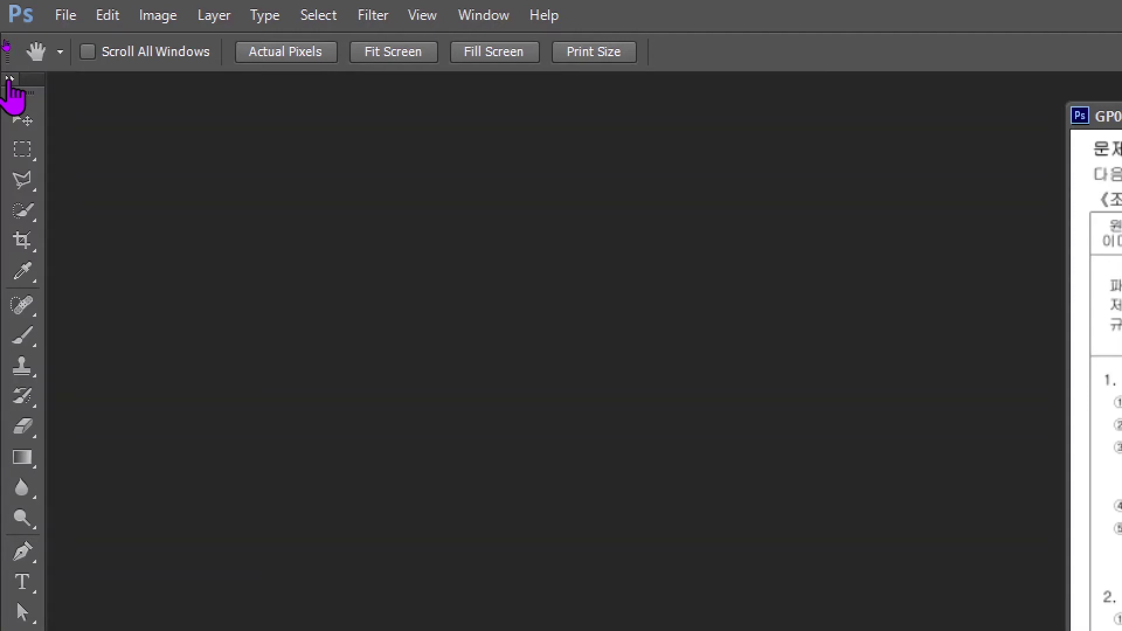
left_click(9, 80)
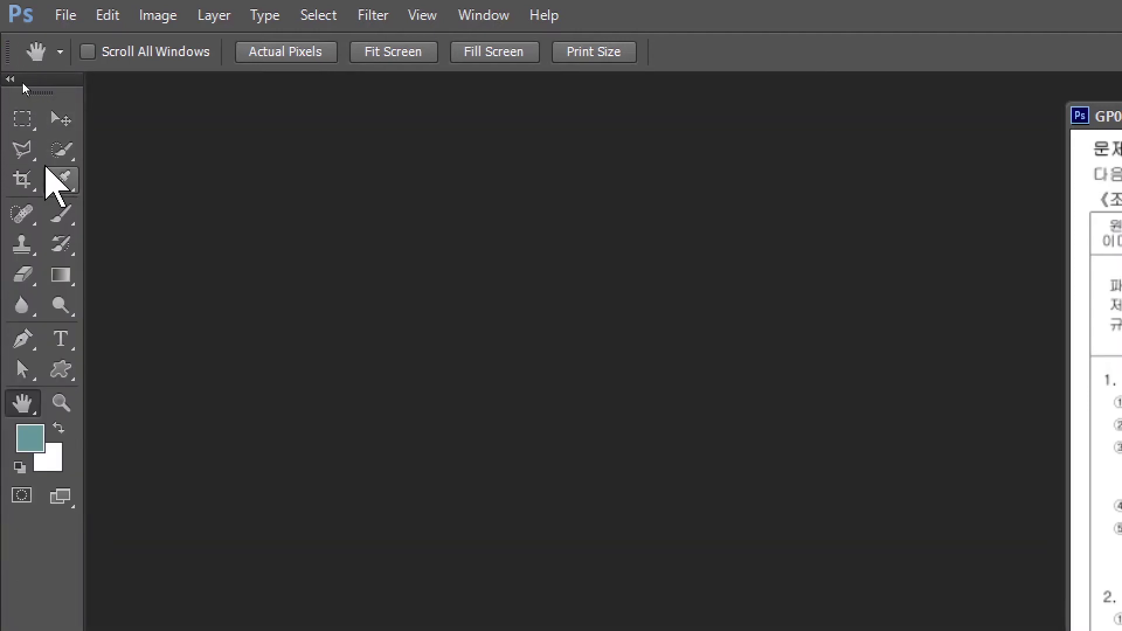
left_click(108, 16)
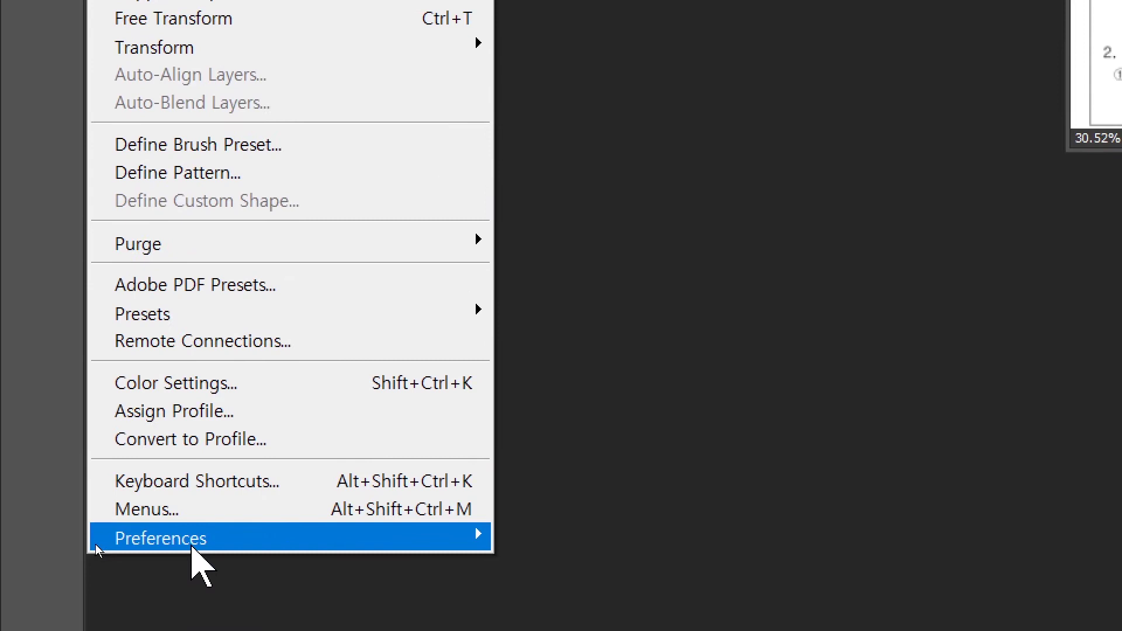
In Interface preferences, try the colour themes and settle on the dark-grey theme.
mouse_move(187, 545)
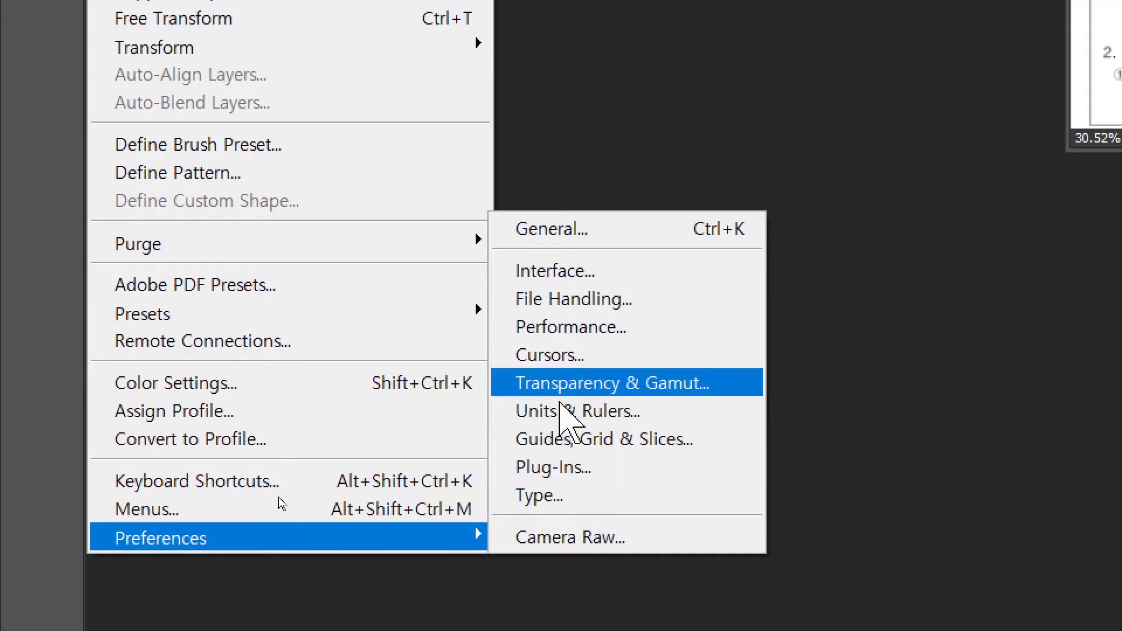
left_click(557, 466)
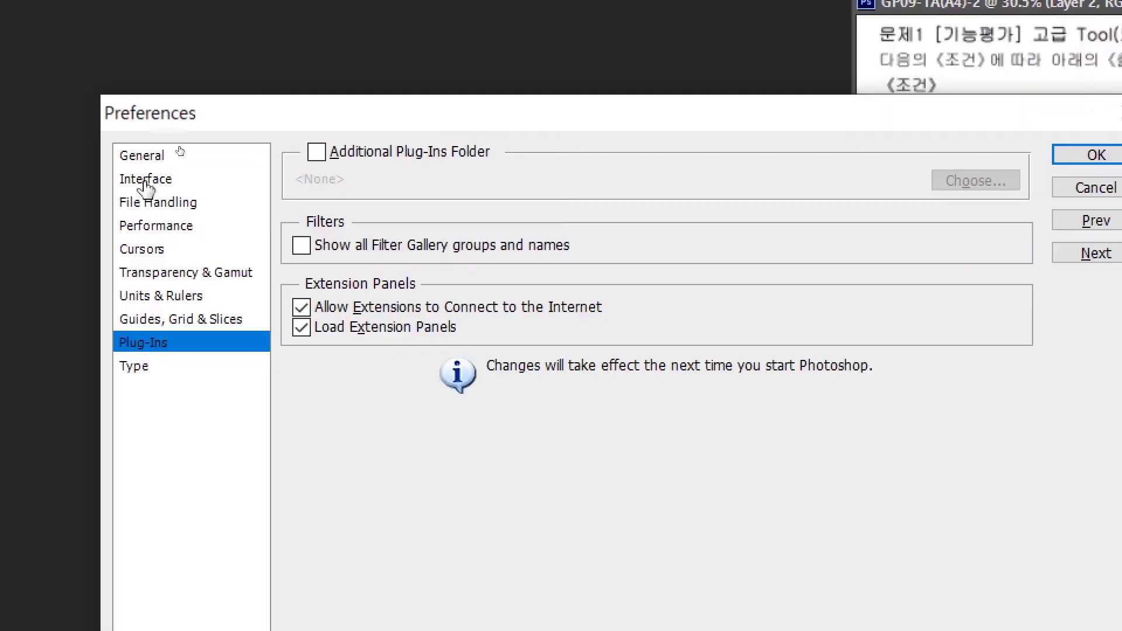
left_click(275, 103)
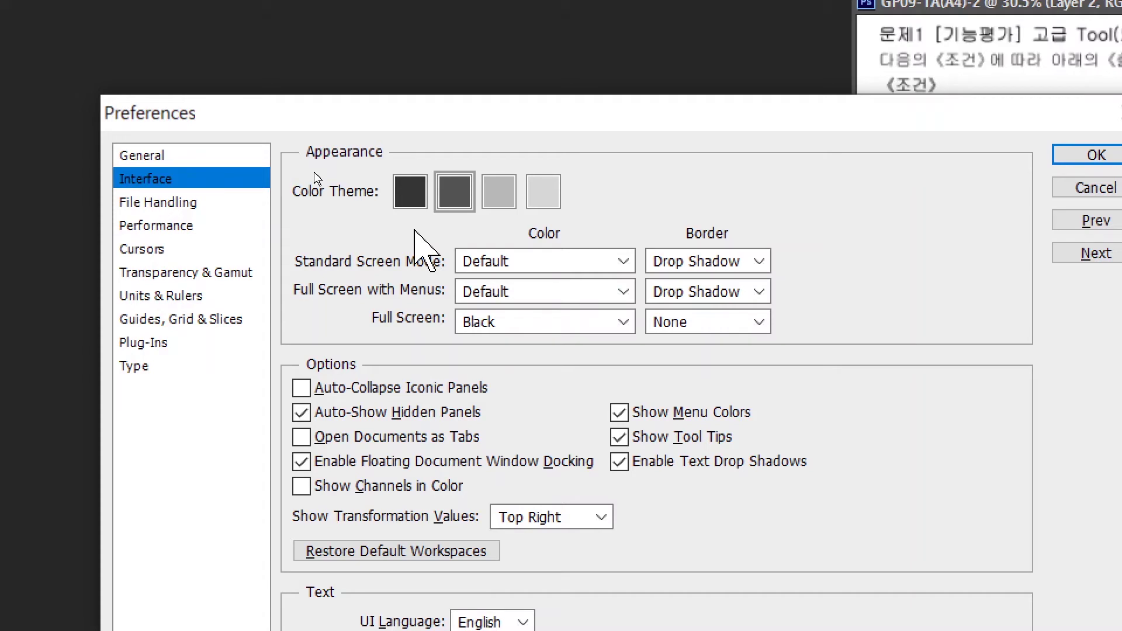
left_click(416, 196)
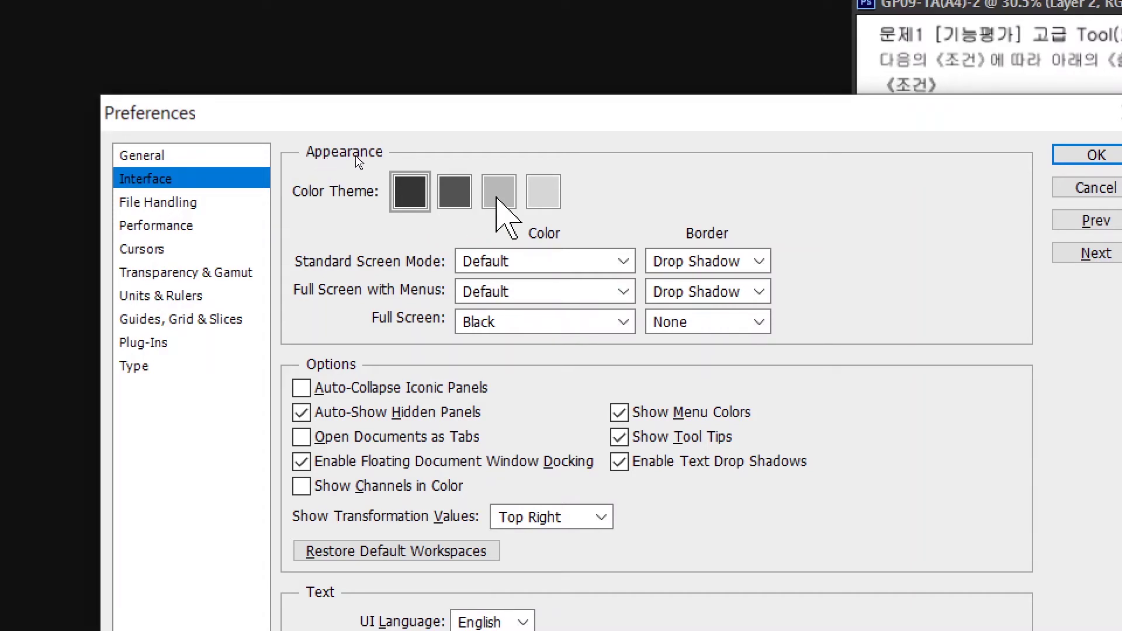
left_click(501, 197)
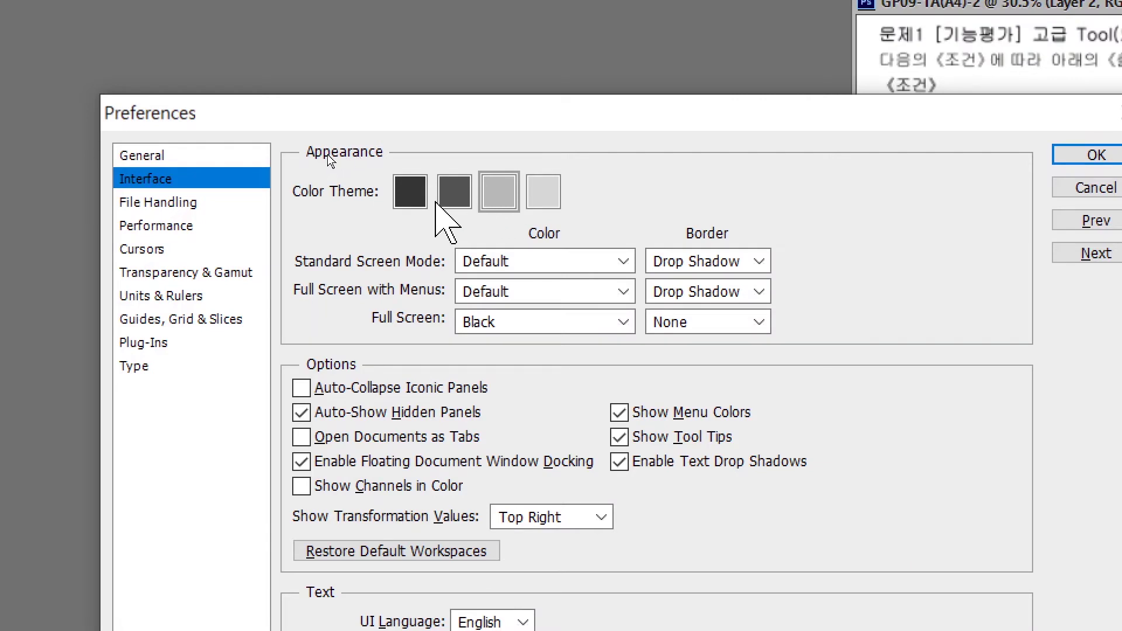
left_click(455, 196)
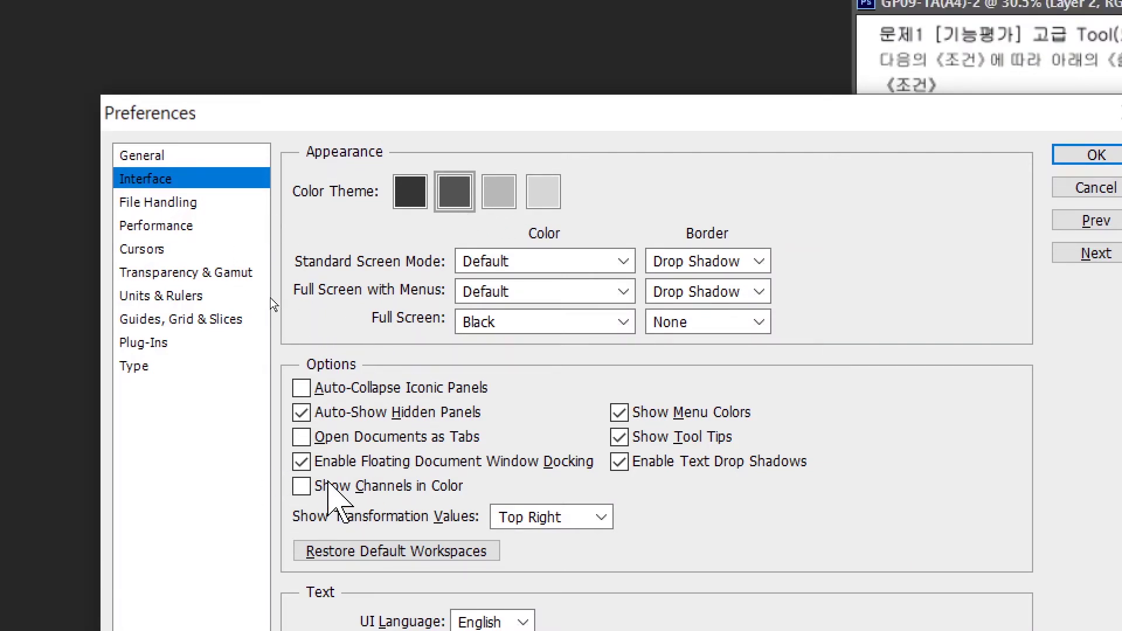
Leave Open Documents as Tabs unchecked so documents open as floating windows.
left_click(301, 462)
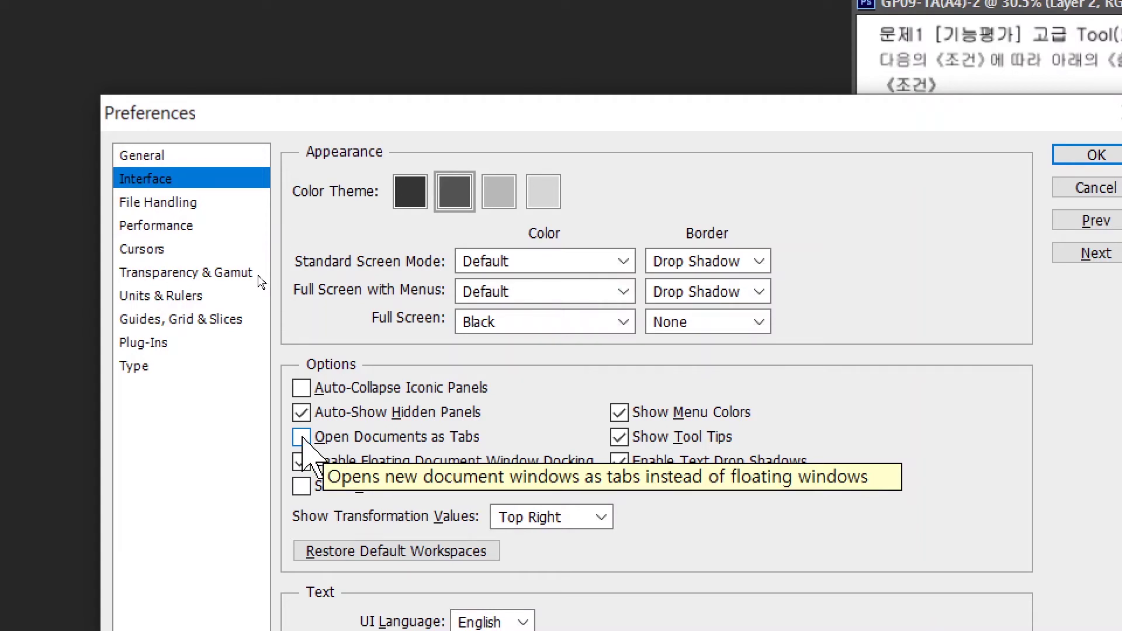
left_click(301, 437)
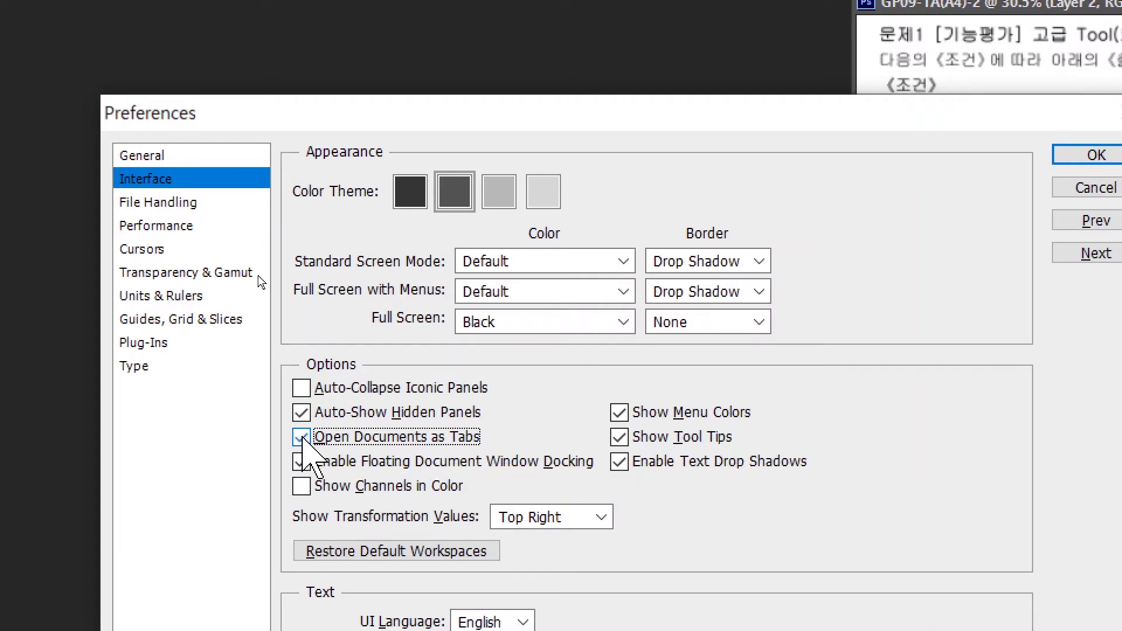
left_click(302, 438)
Review the Cursors, Units & Rulers, Guides and Type pages, toggle English font names, and apply.
left_click(143, 251)
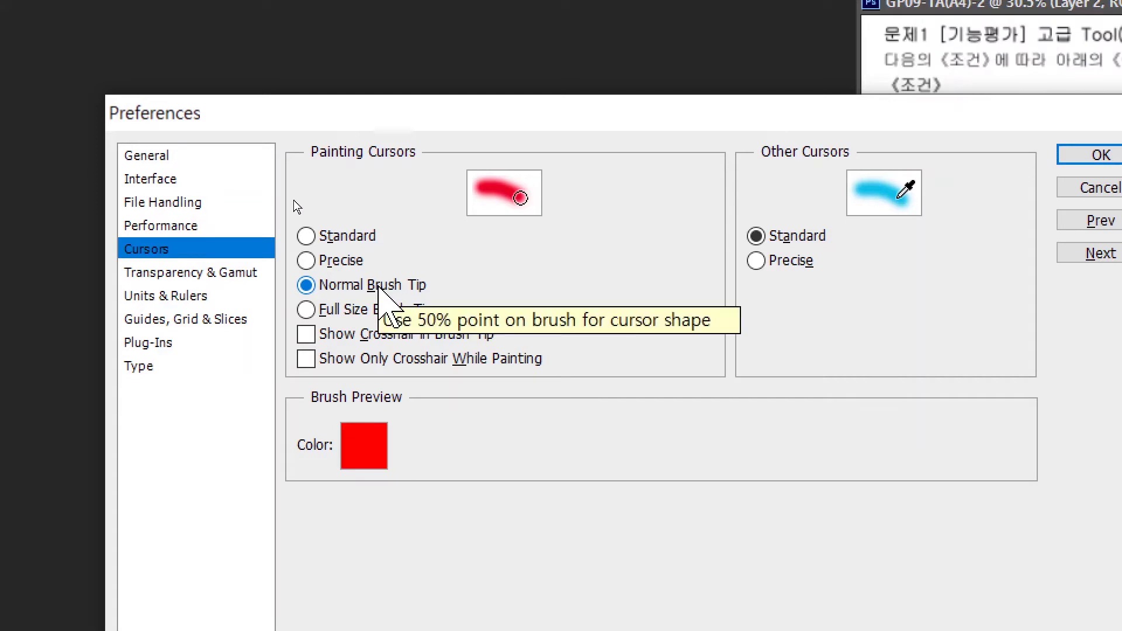
left_click(198, 297)
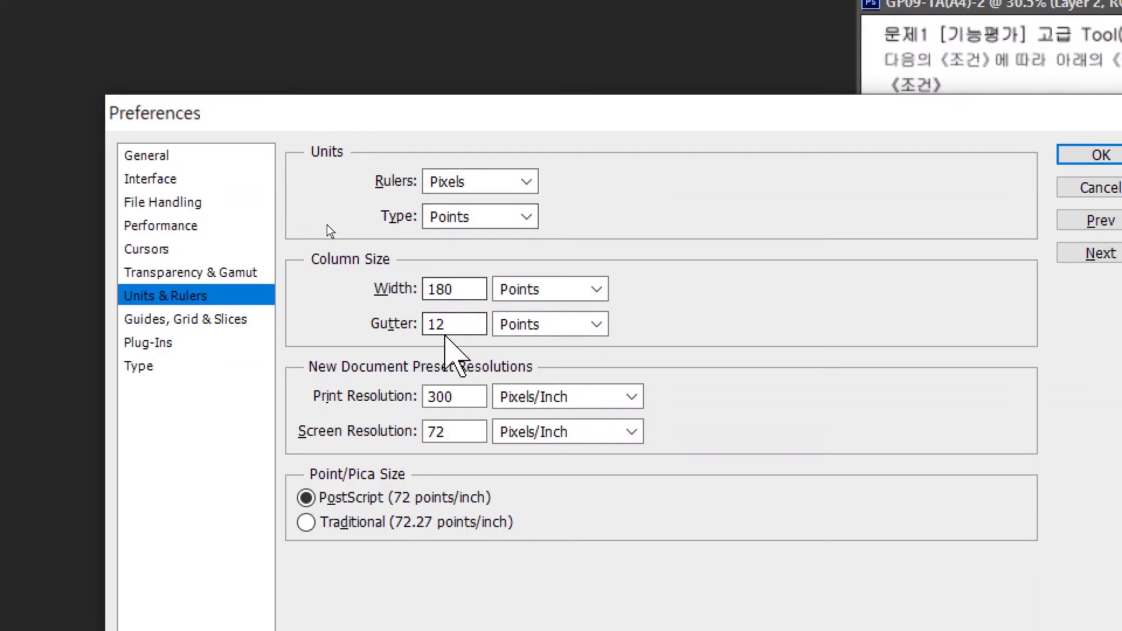
left_click(166, 321)
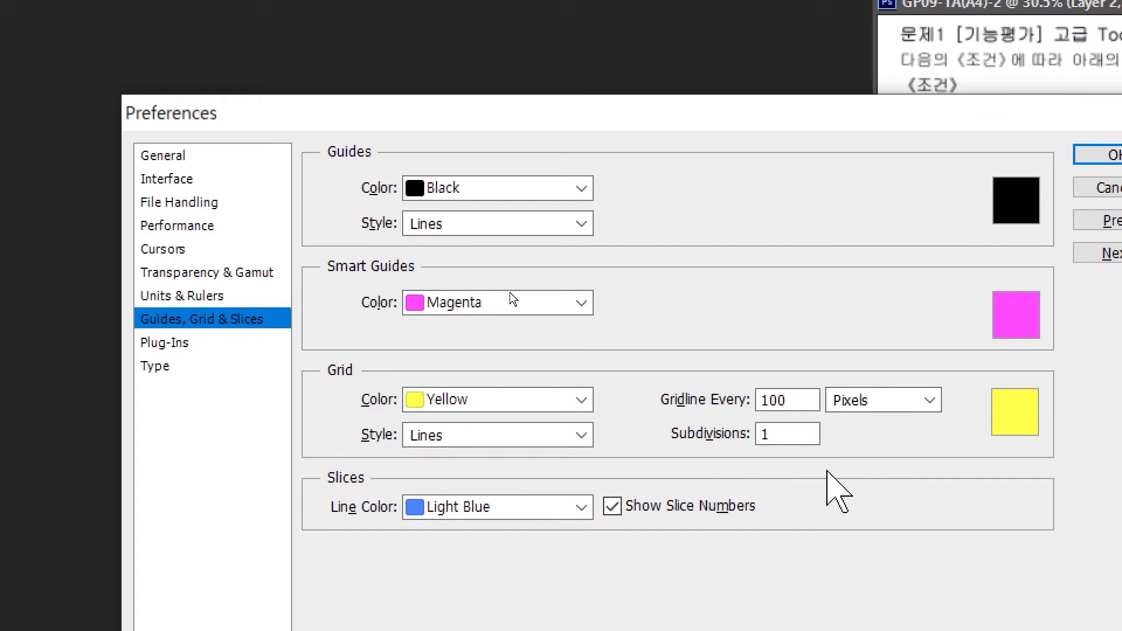
left_click(156, 368)
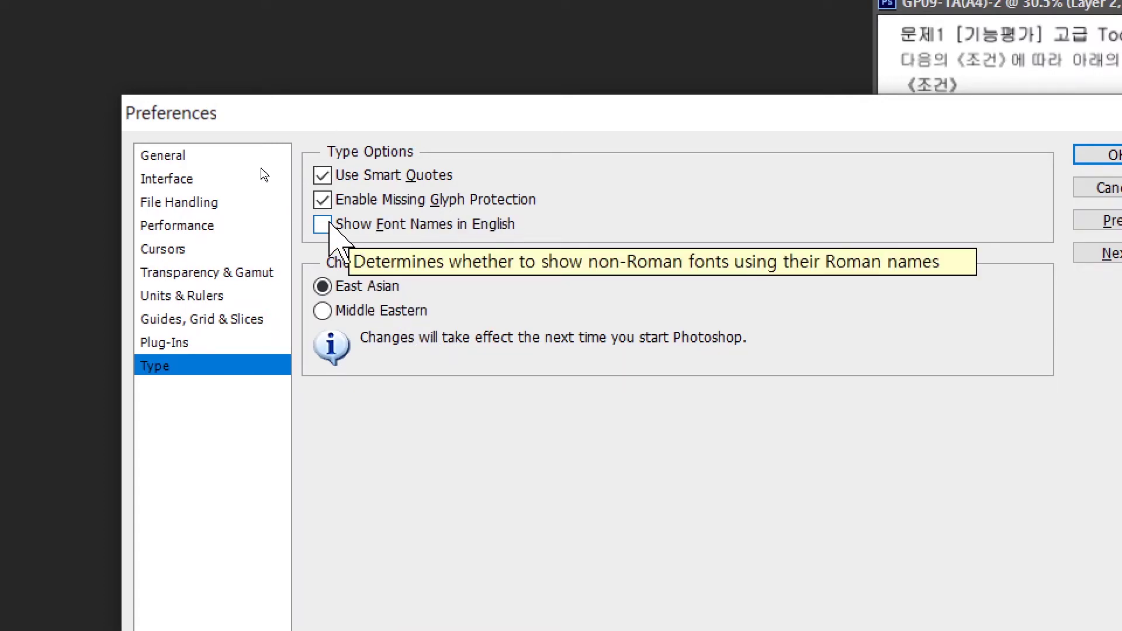
left_click(323, 224)
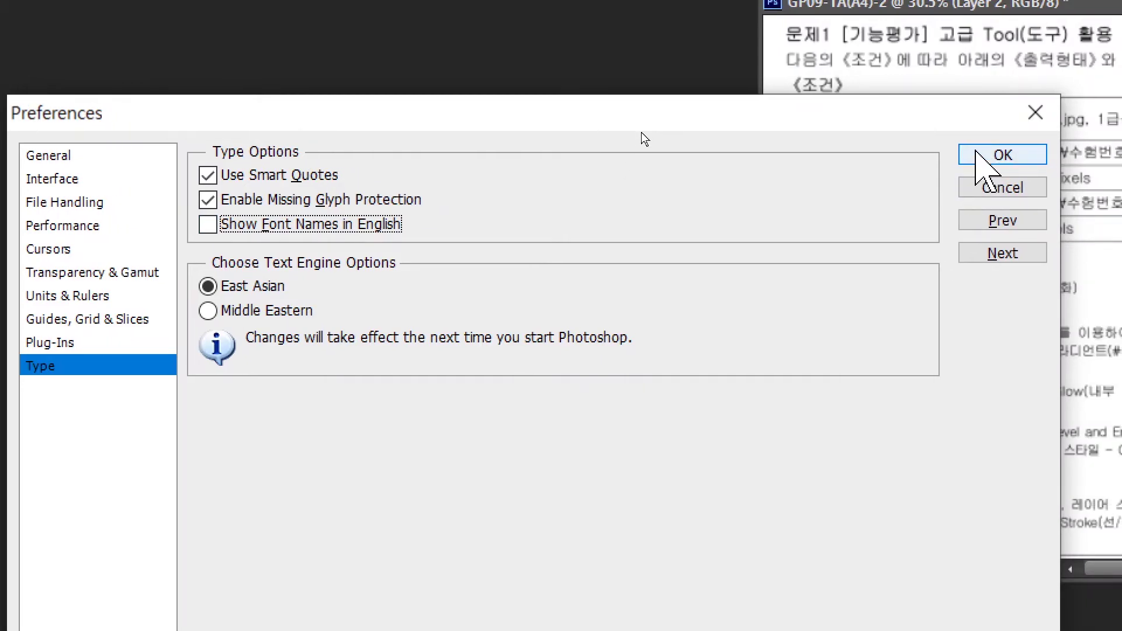
left_click(1002, 155)
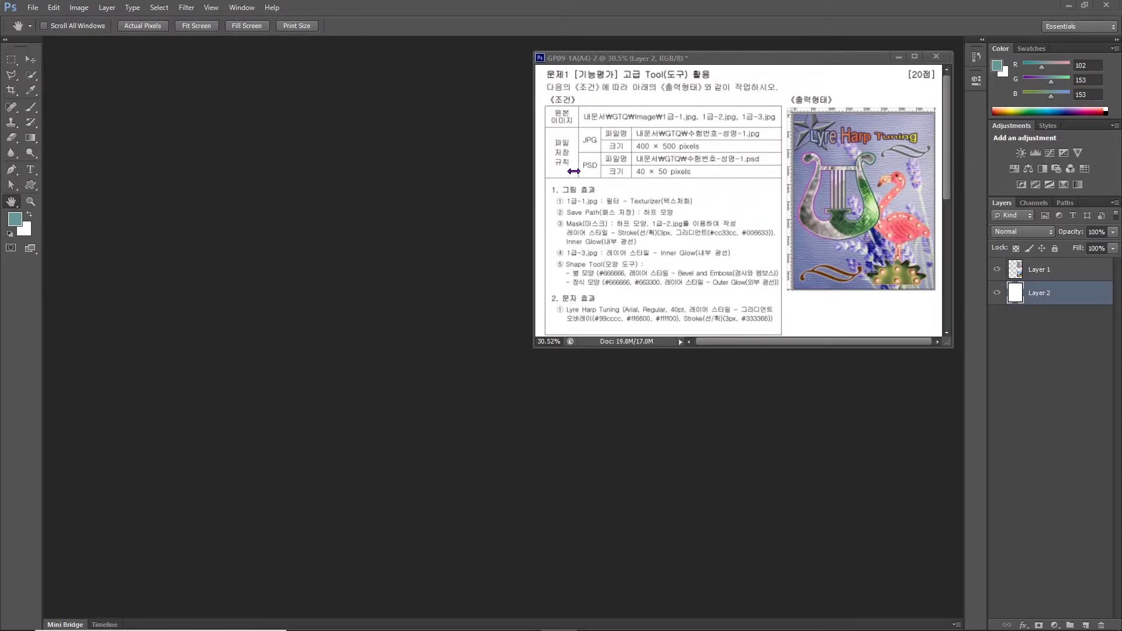
Create a 400×500 px, 72 ppi white document named with the exam number and candidate name.
left_click(33, 7)
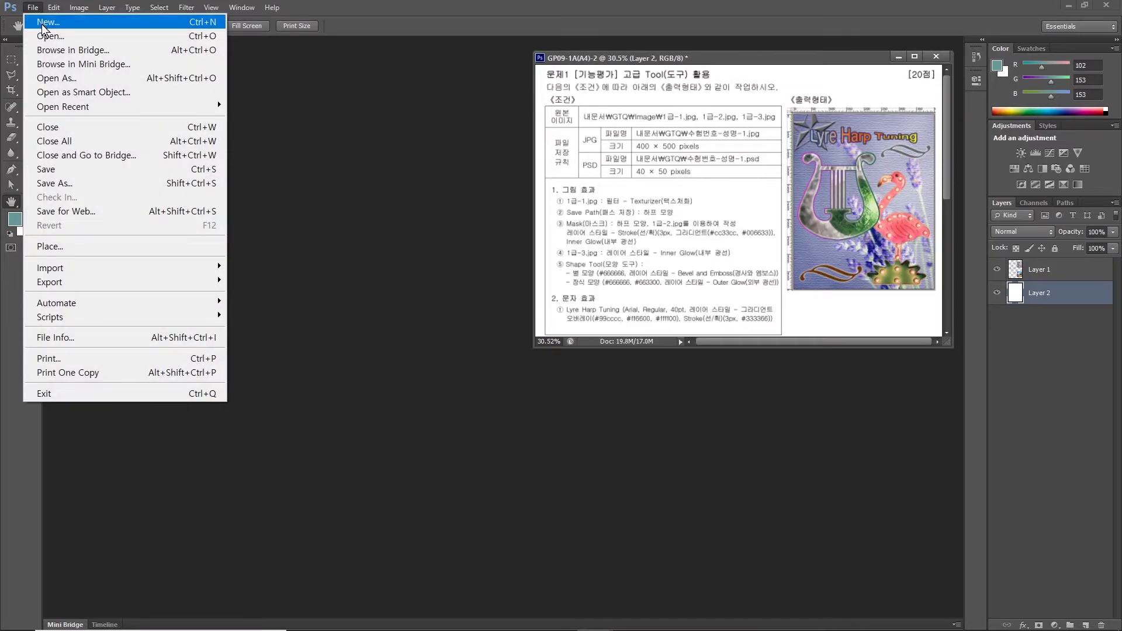
left_click(42, 22)
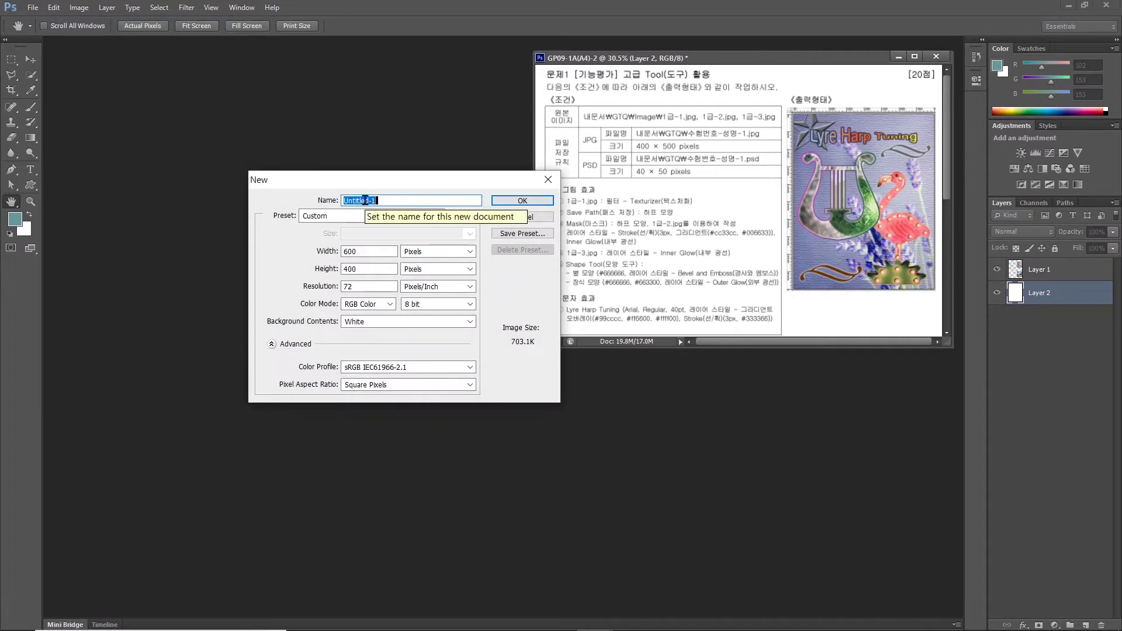
type("g")
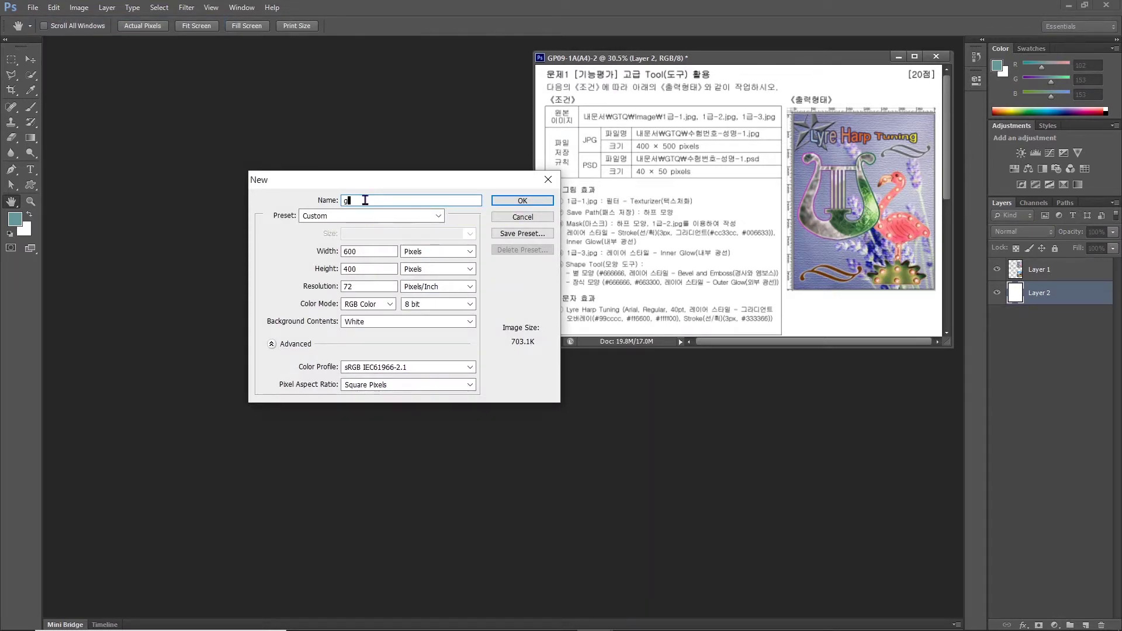
type("123456789-")
type("-1")
double_click(374, 251)
type("00")
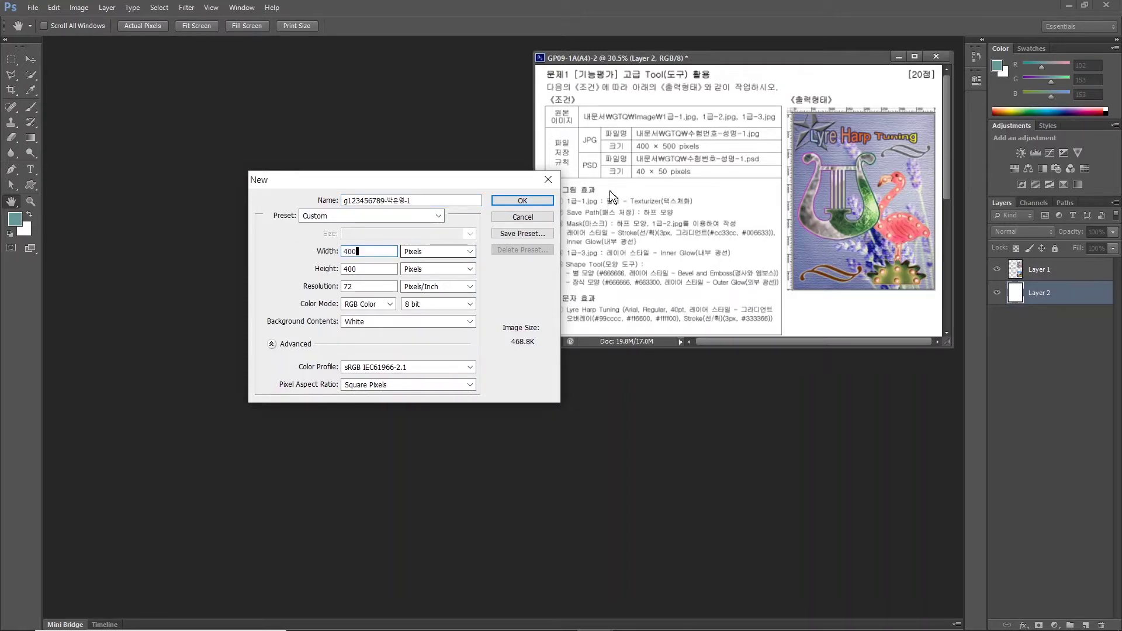
double_click(368, 269)
type("500")
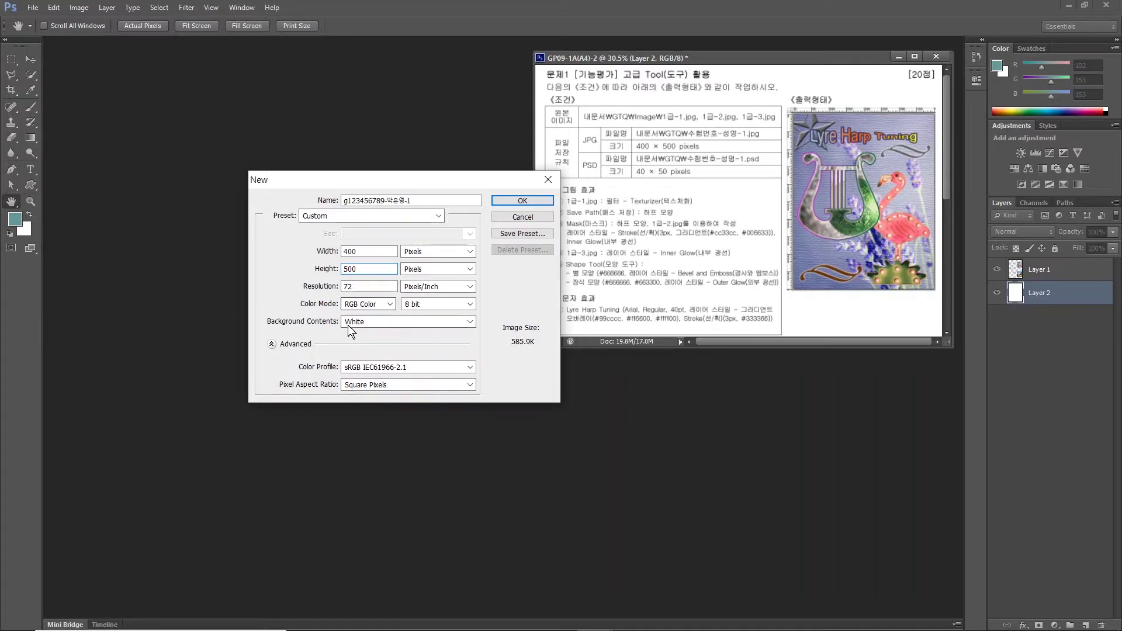
left_click(506, 203)
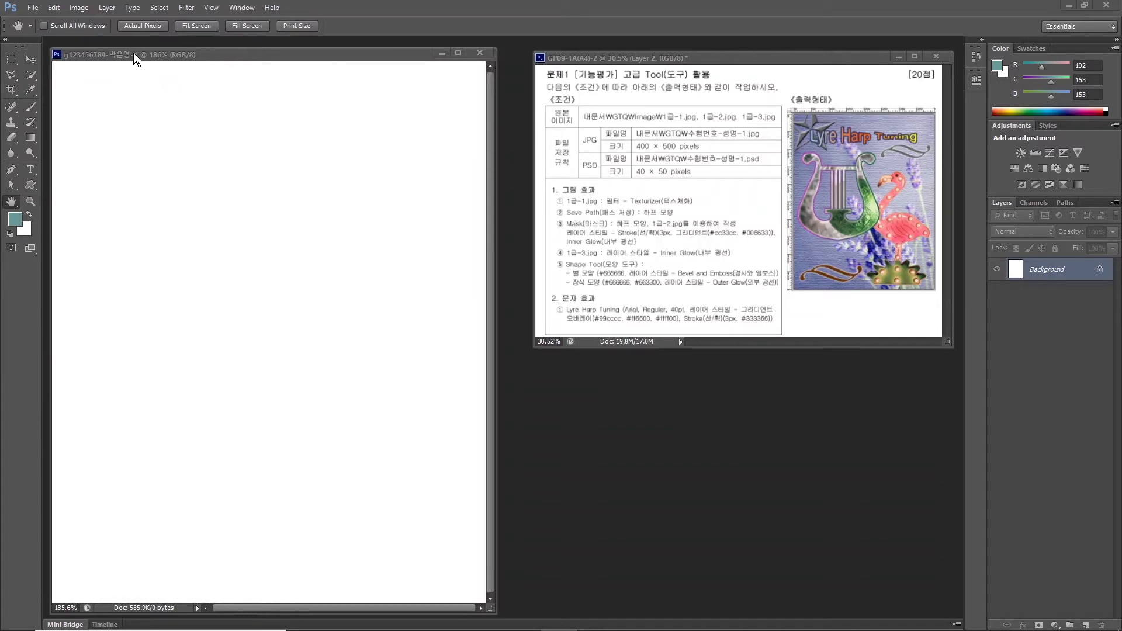
Show rulers along the top and left edges of the new document.
left_click(210, 8)
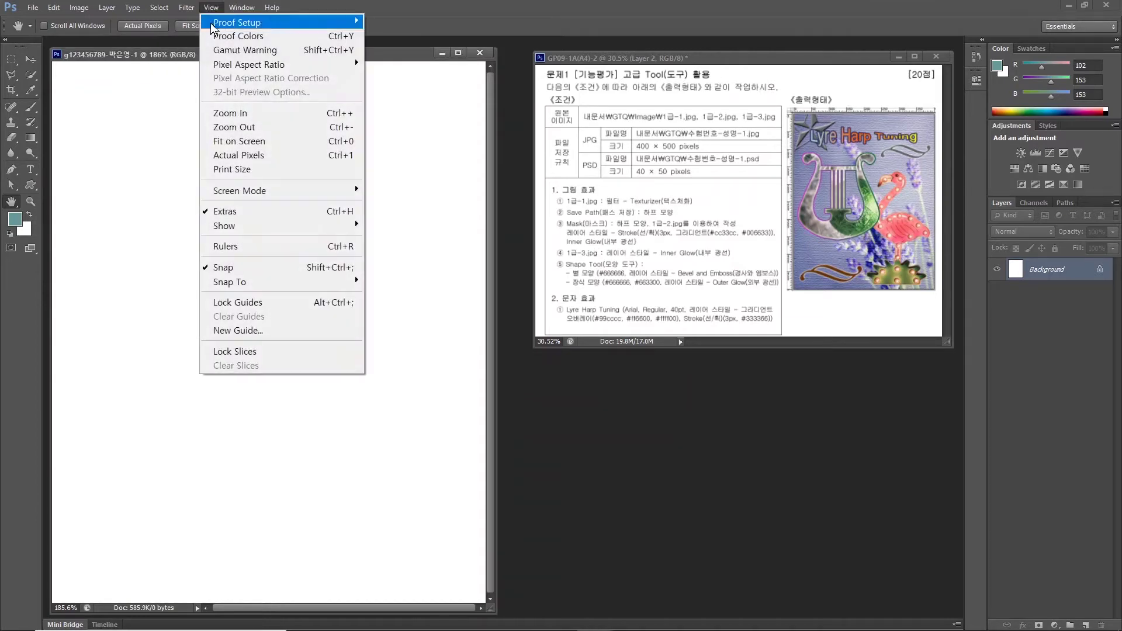
left_click(229, 248)
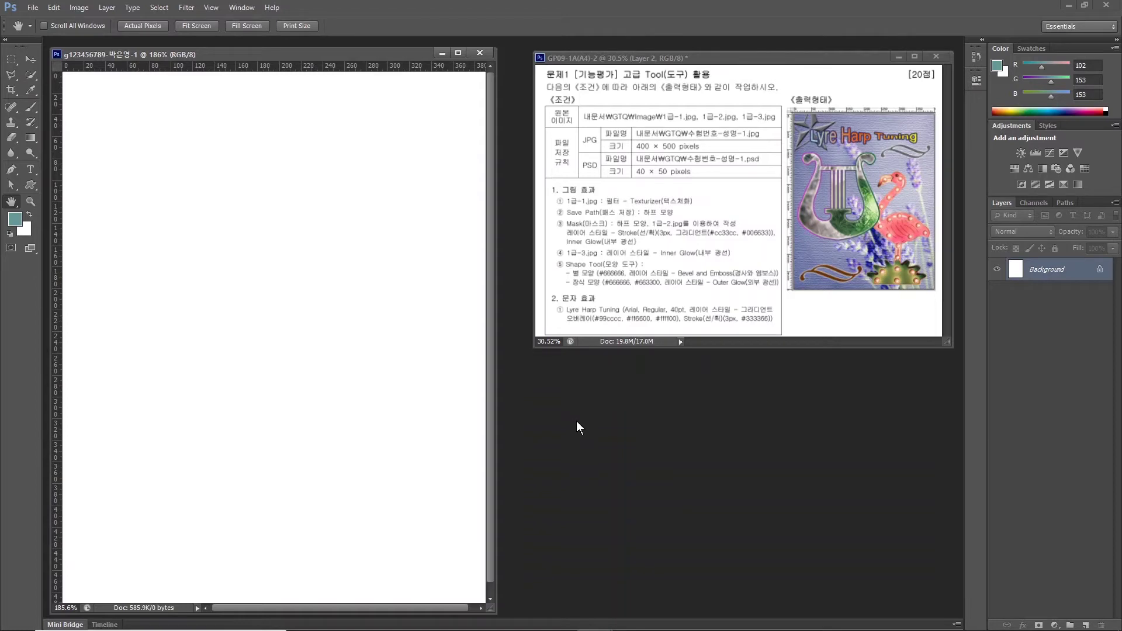
key("ctrl+o")
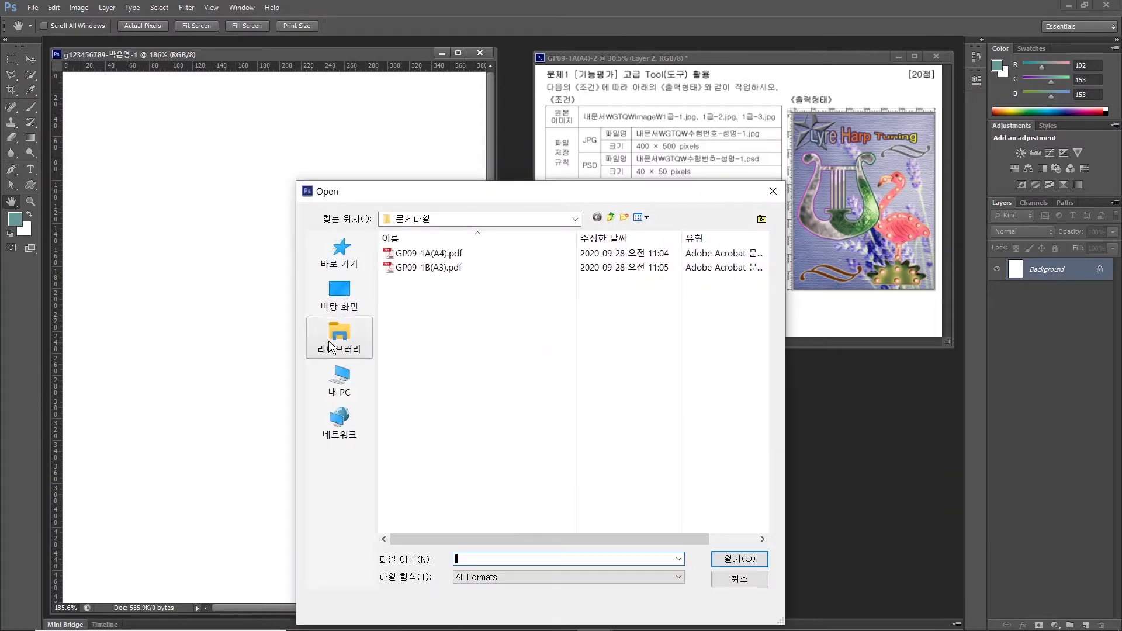
Open 1급-1.jpg from Documents/GTQ/image and place its window beside the poster.
left_click(332, 347)
double_click(412, 260)
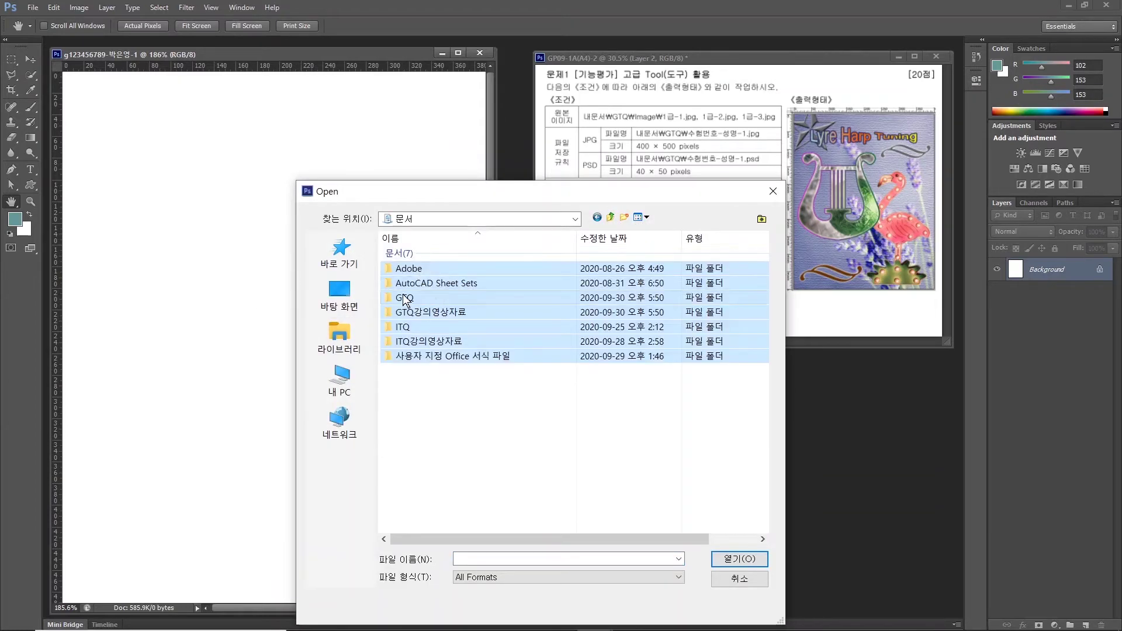
double_click(404, 299)
left_click(412, 257)
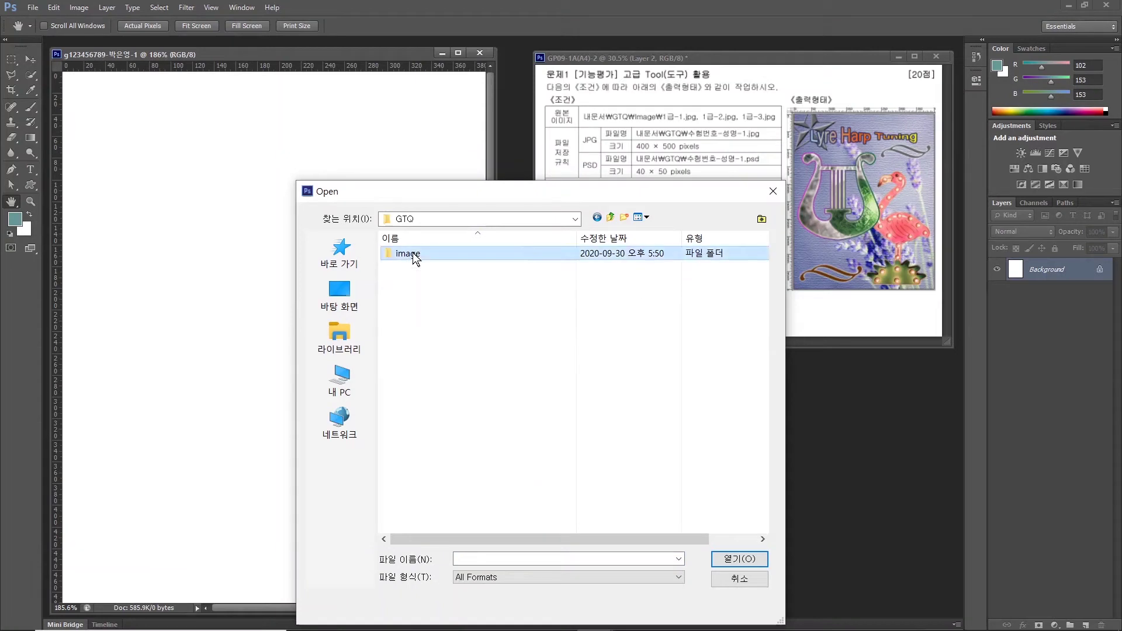
double_click(414, 257)
left_click(411, 257)
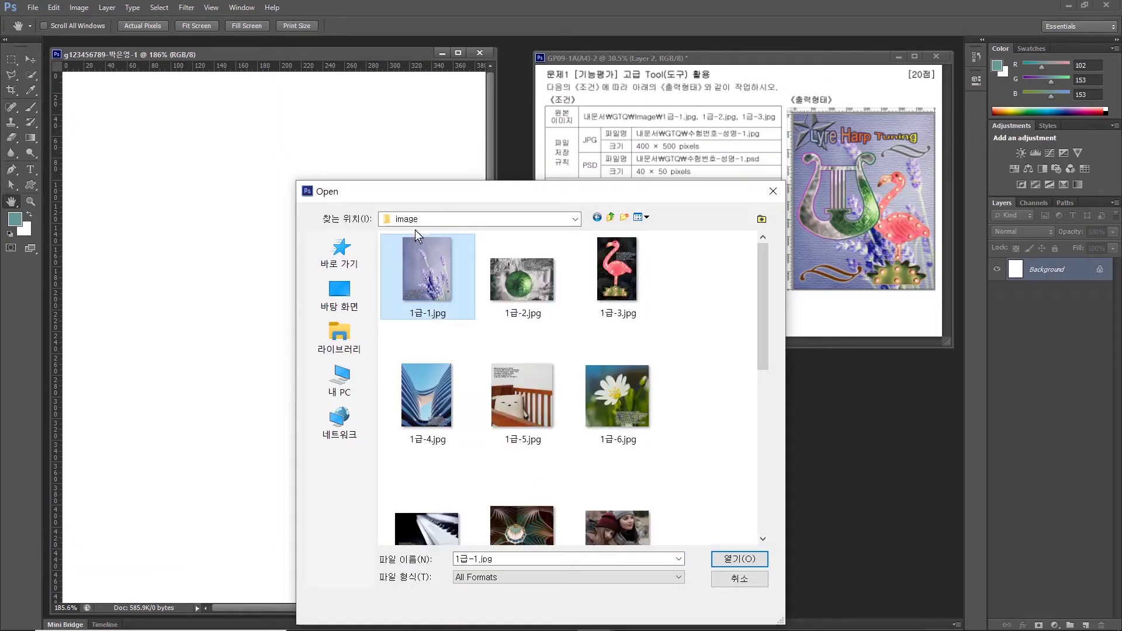
left_click(738, 558)
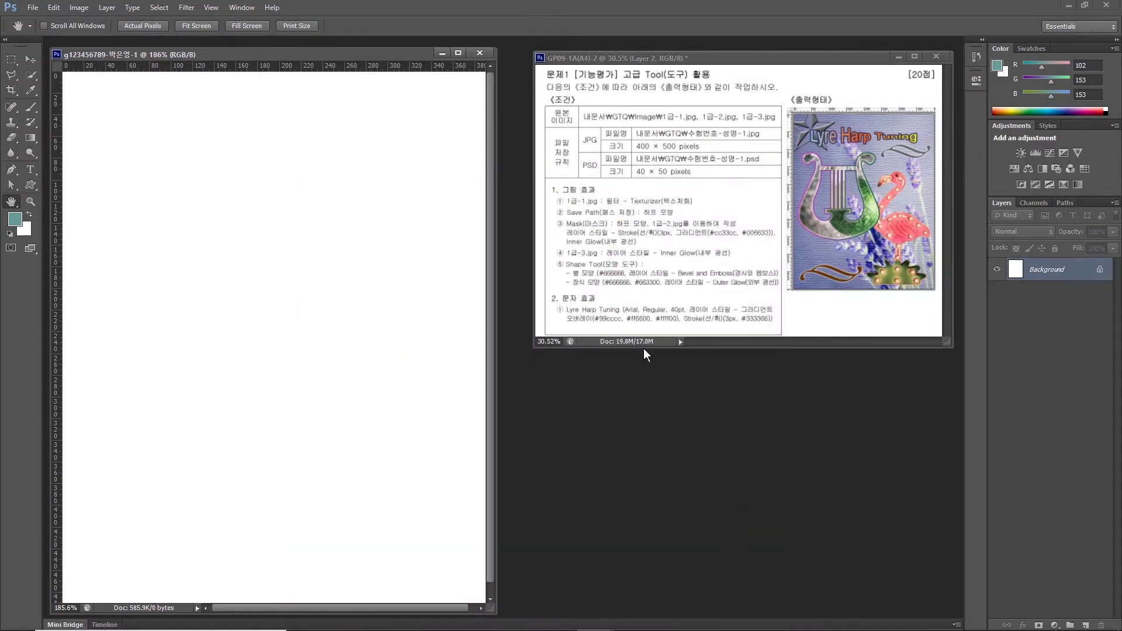
left_click_drag(254, 71, 565, 135)
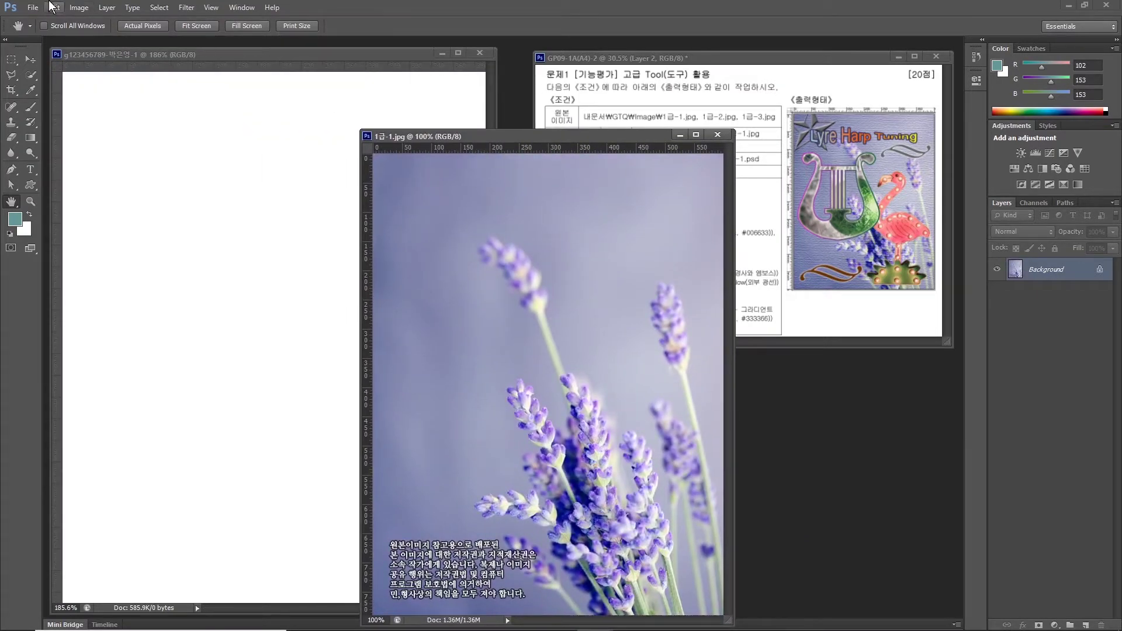
Resize the lavender photo to 400 px wide (527 px high) in Image Size.
left_click(79, 7)
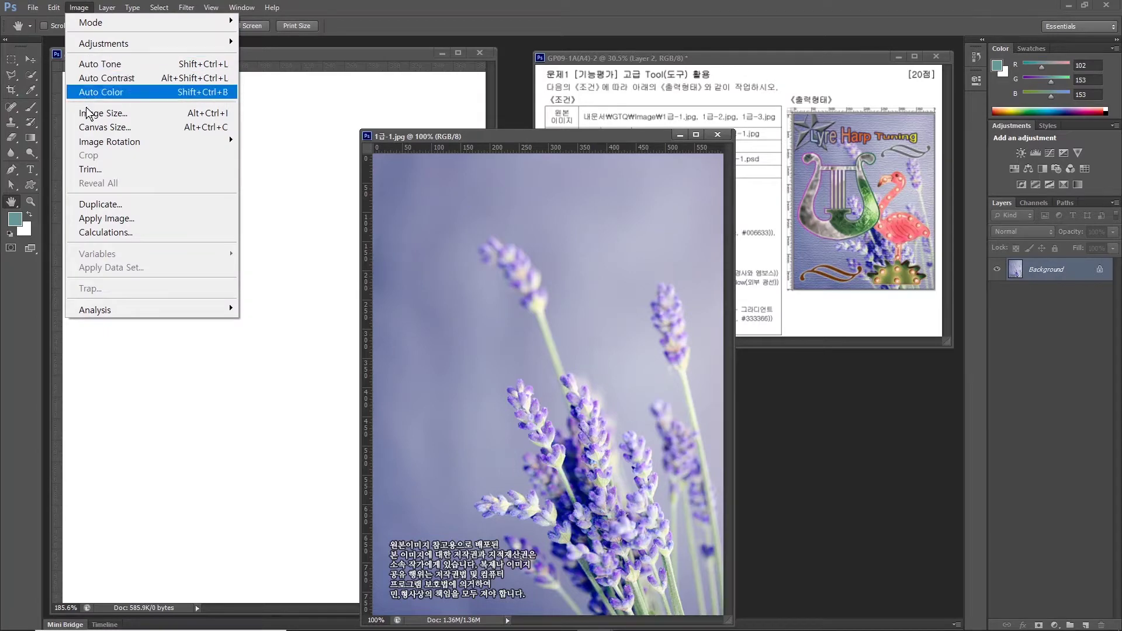
left_click(101, 113)
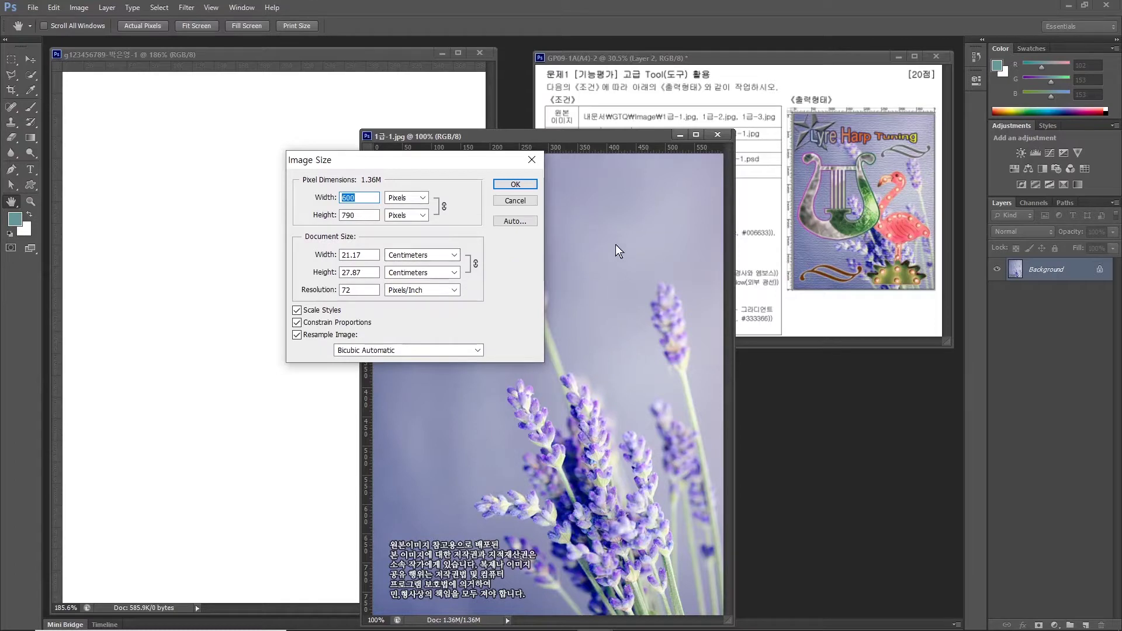
left_click(363, 214)
type("500")
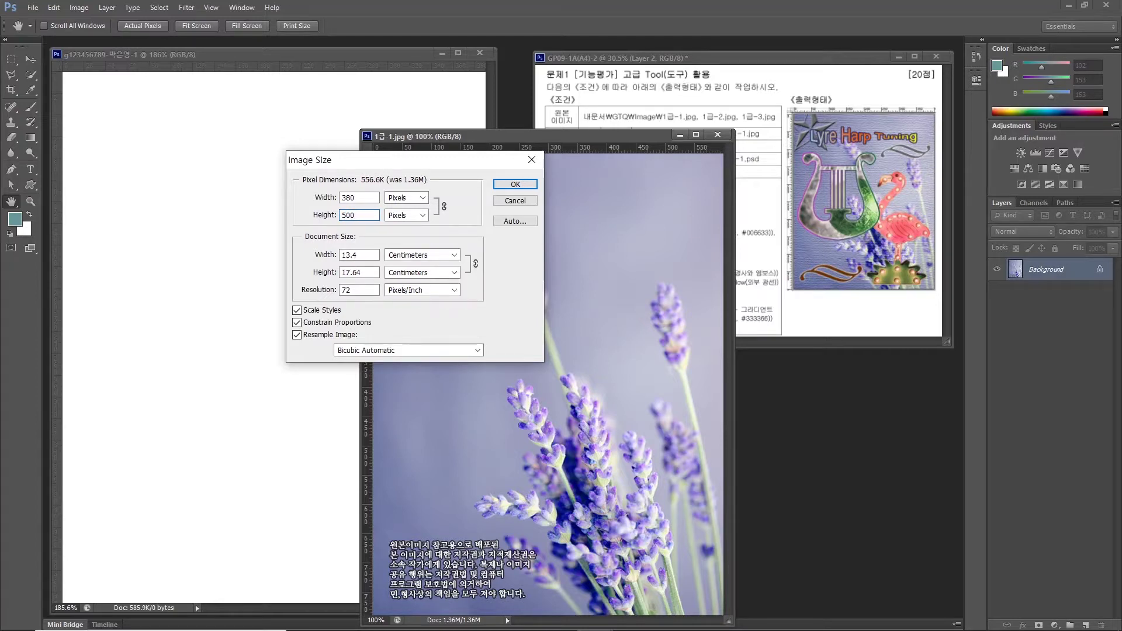
left_click(349, 196)
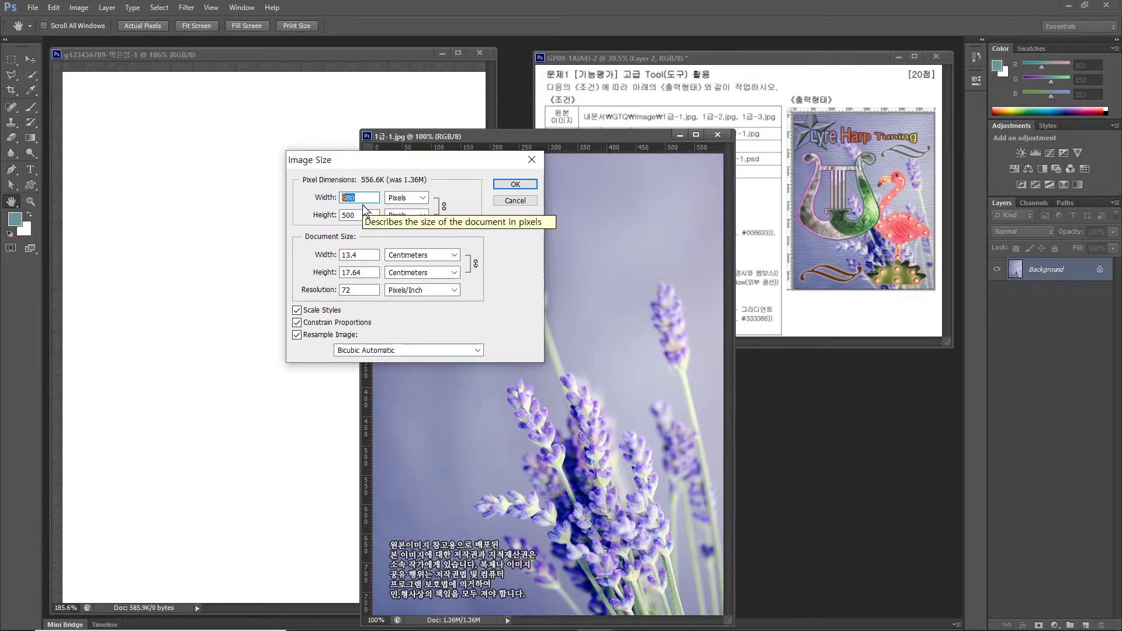
type("400")
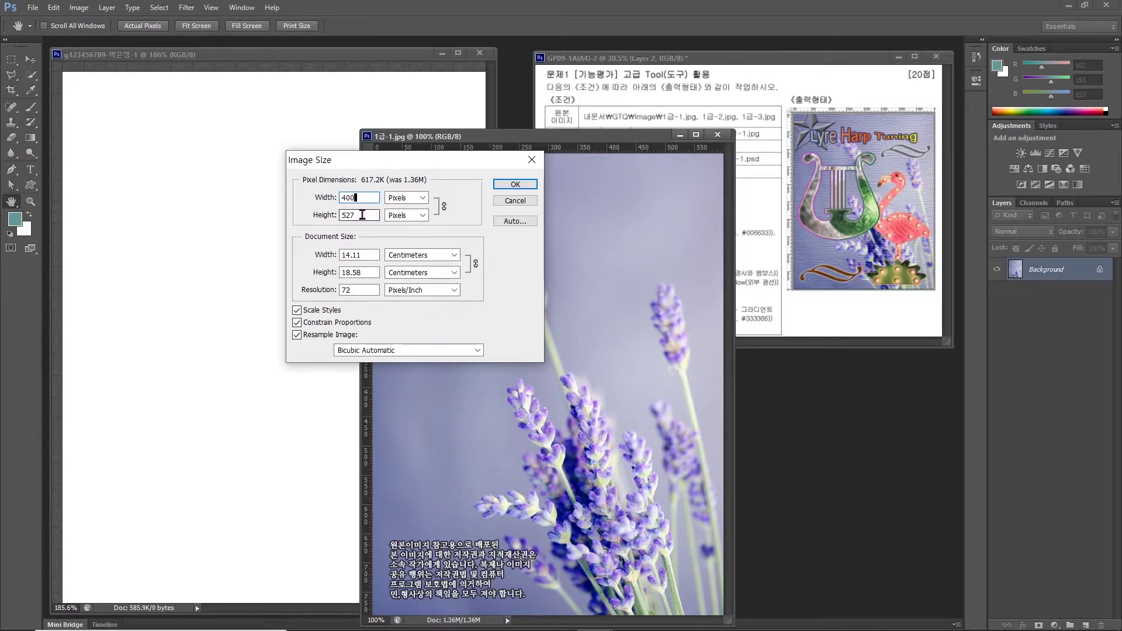
left_click(507, 186)
Move the lavender photo onto the poster, close 1급-1.jpg without saving, and rename Layer 1 to 1-1.
key("v")
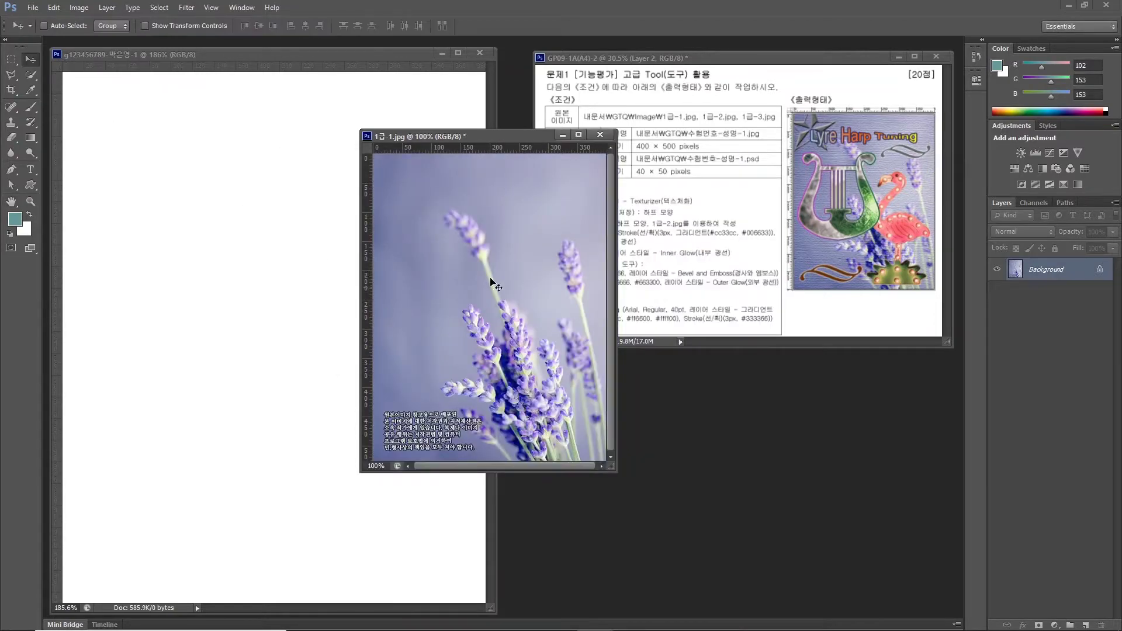
left_click_drag(479, 280, 224, 296)
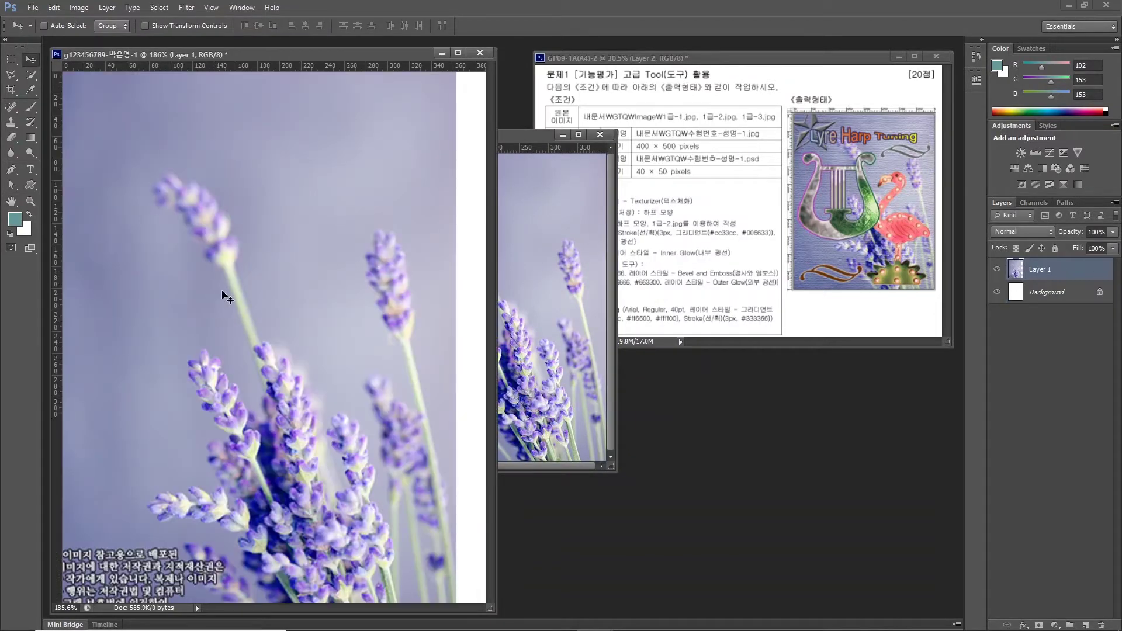
left_click_drag(264, 343, 315, 275)
left_click(600, 135)
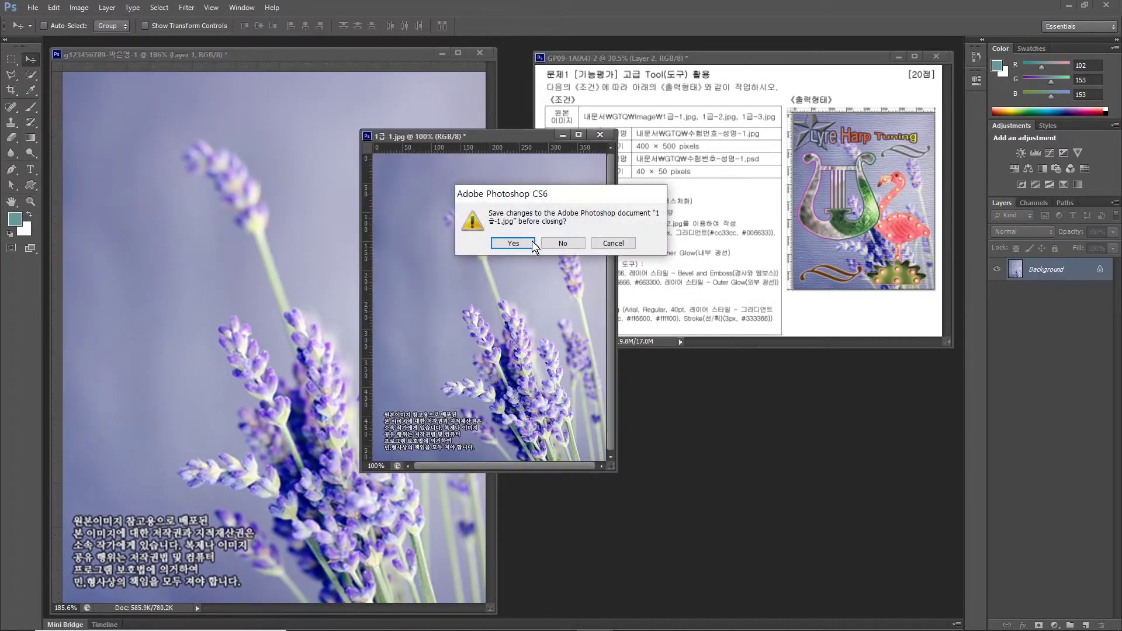
left_click(565, 243)
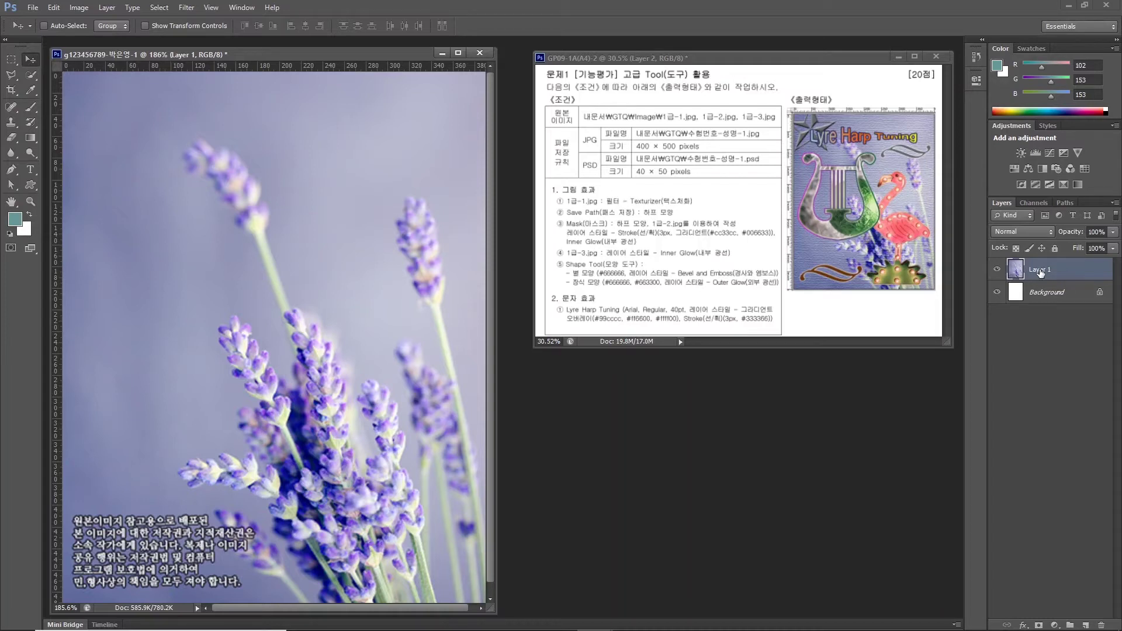
double_click(1039, 270)
type("1-1")
Commit the name 1-1 and apply a Canvas Texturizer filter from the Filter Gallery.
key("Return")
left_click(187, 8)
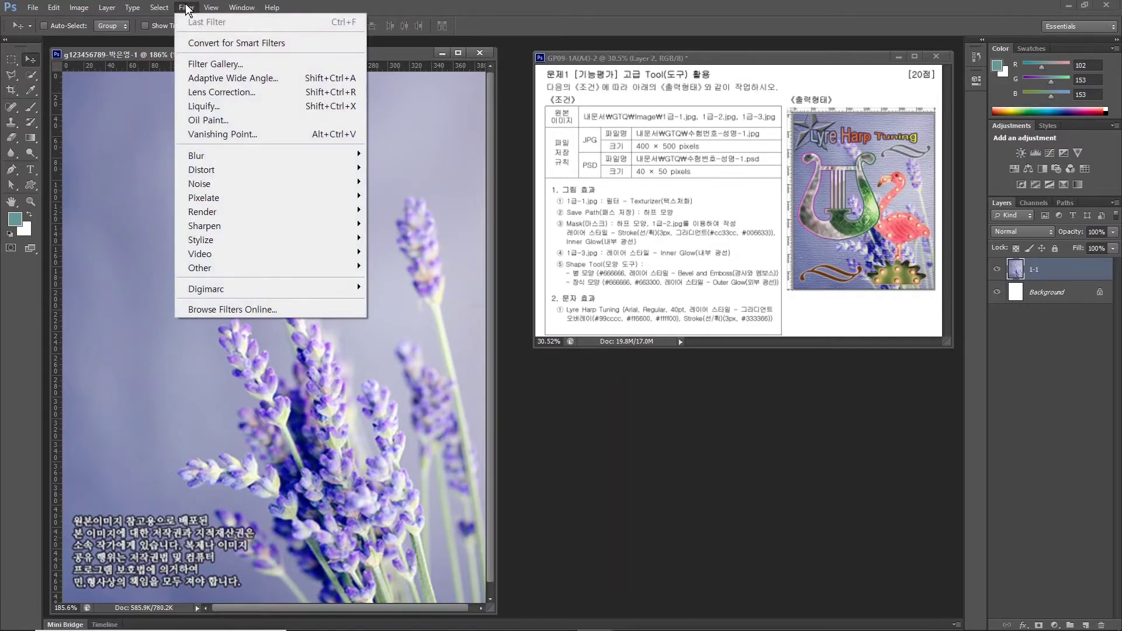
left_click(195, 64)
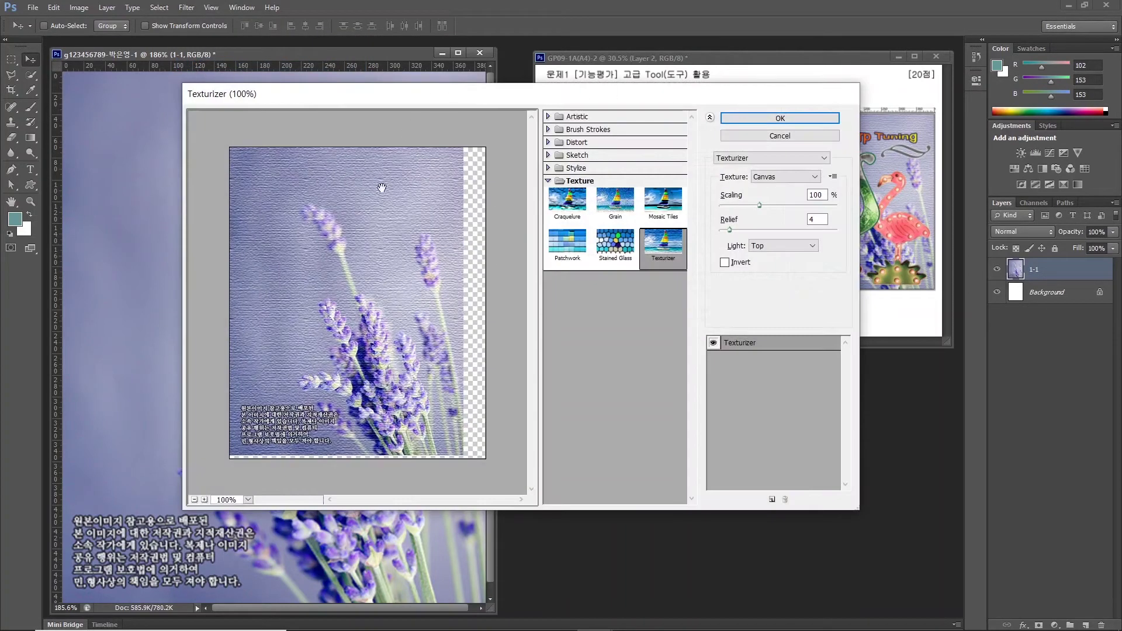
left_click(655, 253)
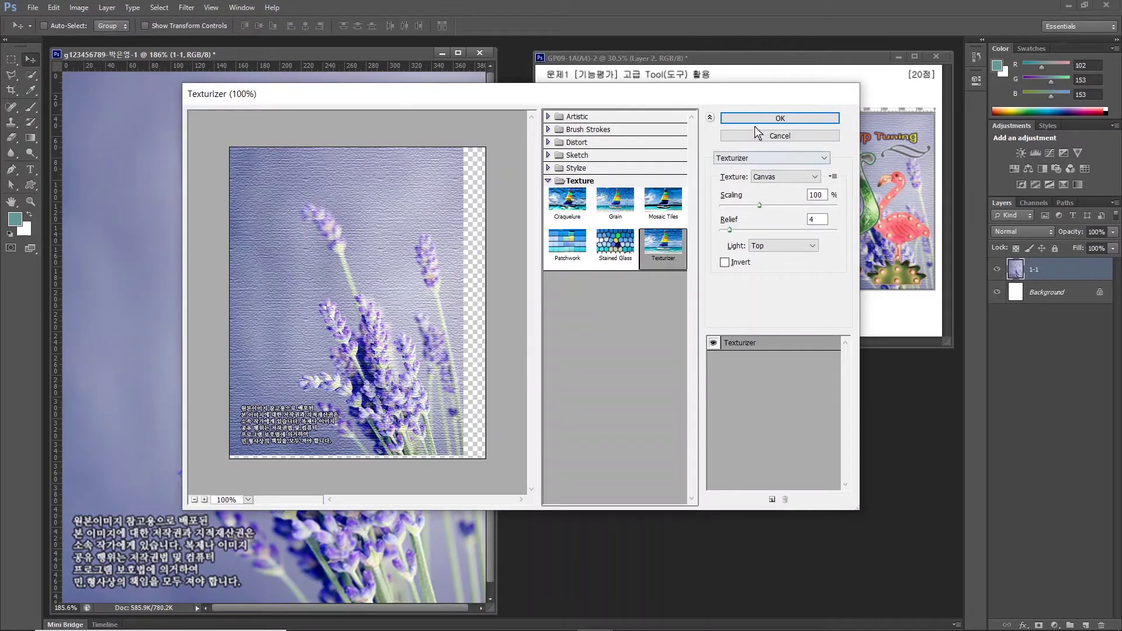
left_click(770, 118)
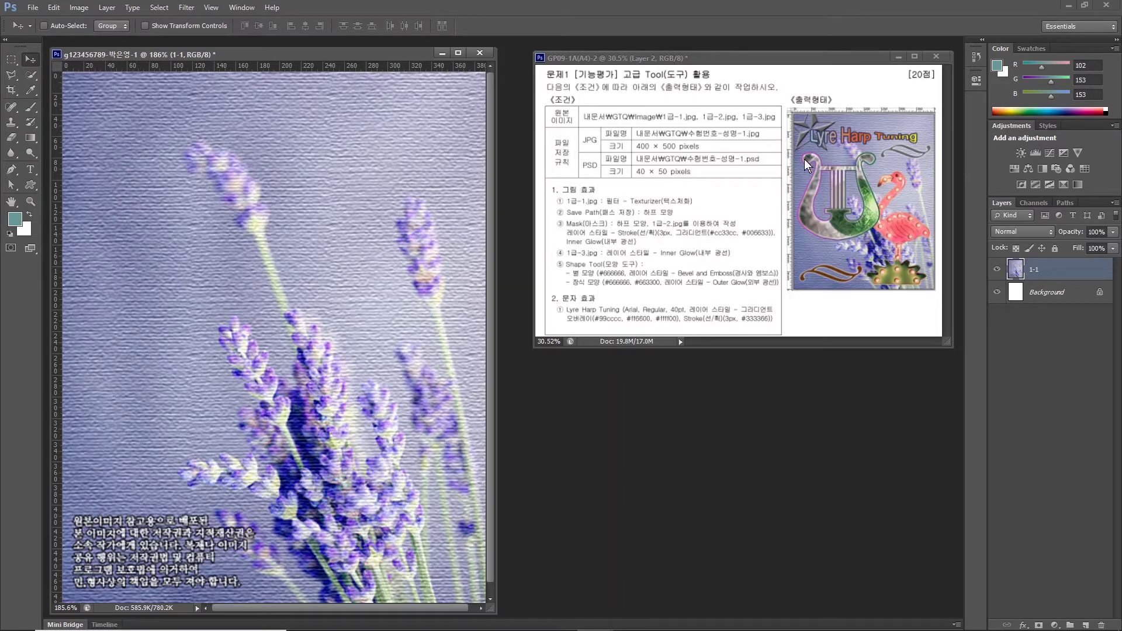
Add horizontal guides at about 86 and 325 px, a vertical guide near 299 px, and reset default colours.
left_click_drag(177, 66, 170, 182)
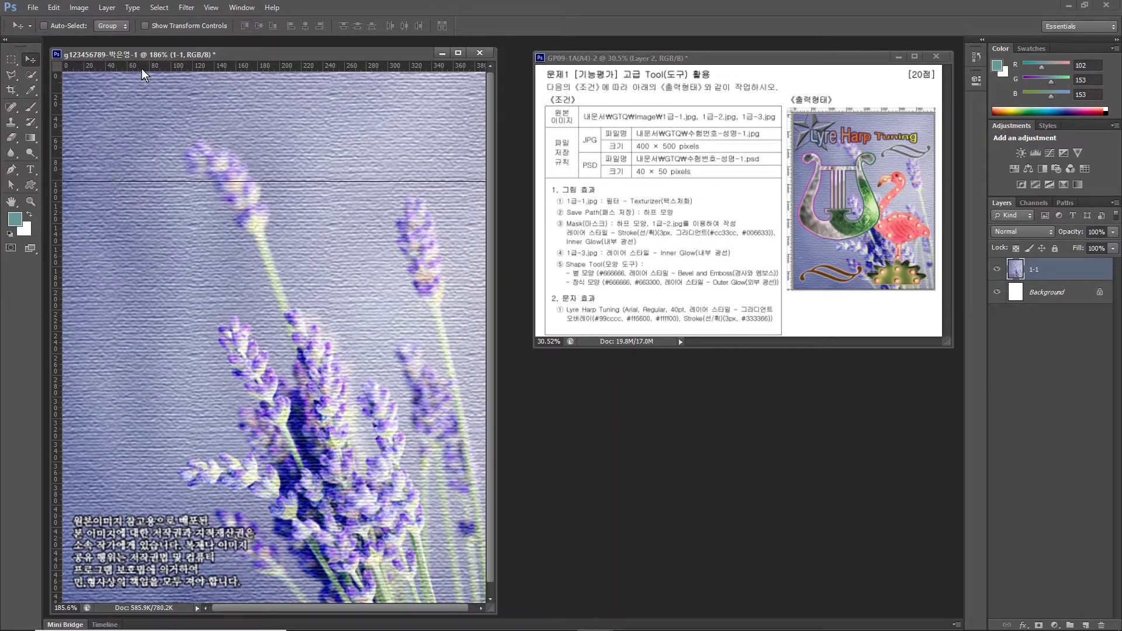
left_click_drag(141, 68, 161, 423)
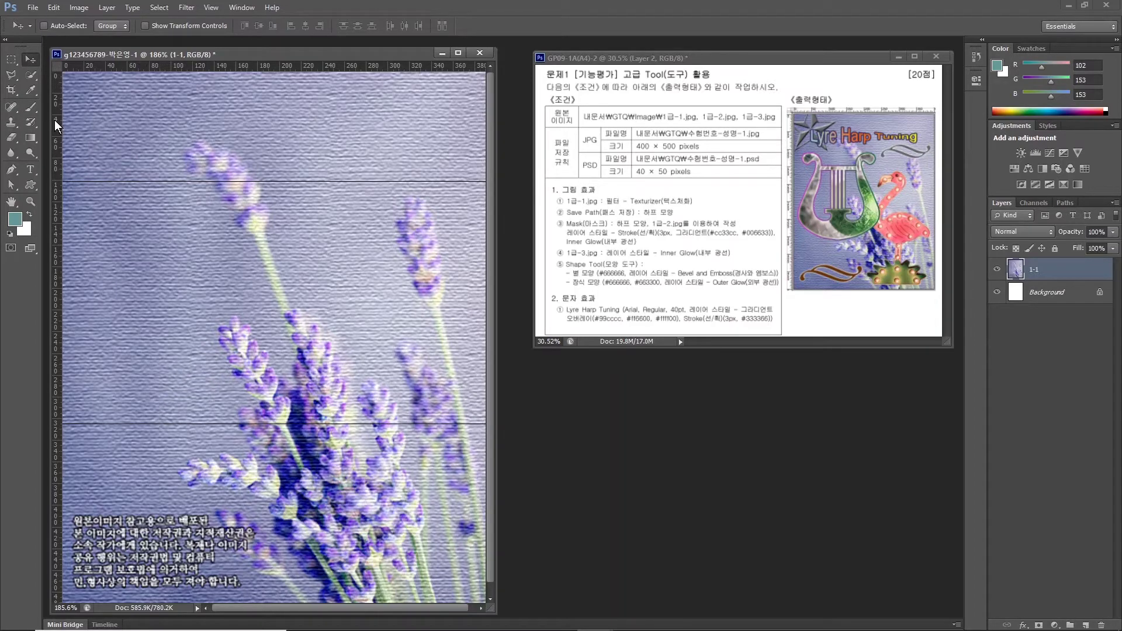
left_click_drag(54, 120, 342, 167)
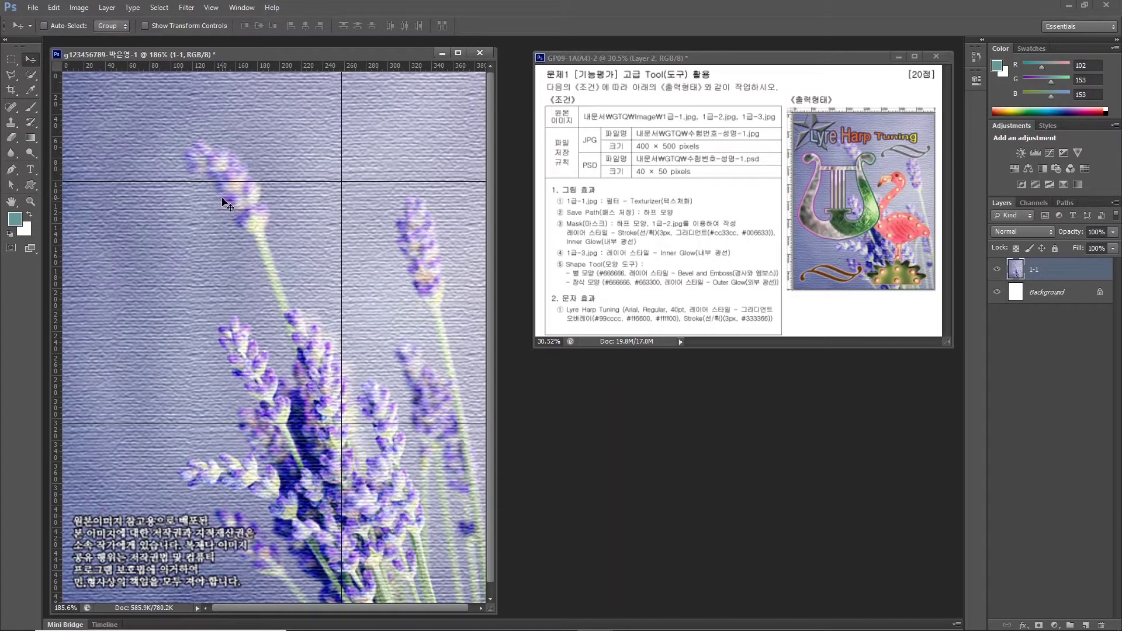
key("d")
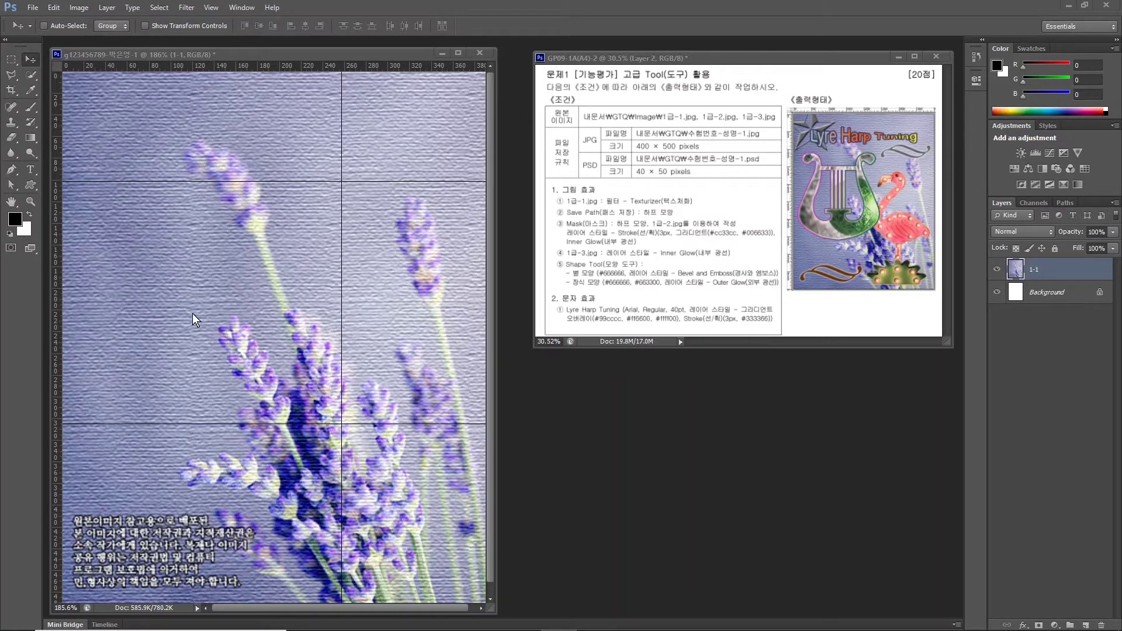
Hide the lavender 1-1 layer and zoom in on the upper canvas.
left_click(1000, 273)
left_click(997, 270)
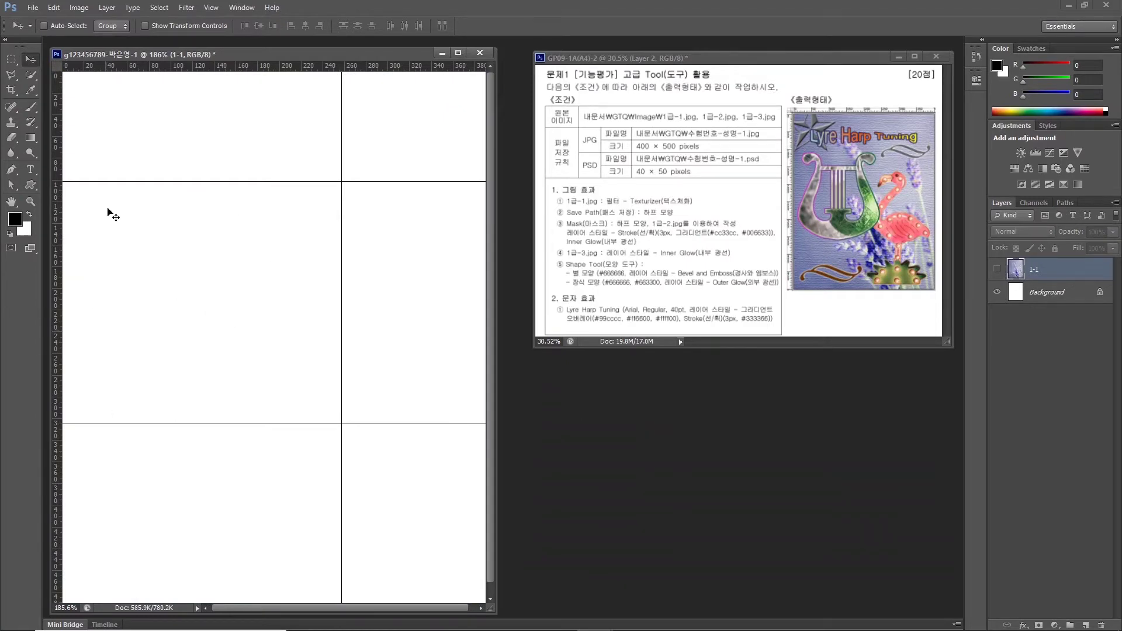
left_click_drag(237, 257, 409, 593)
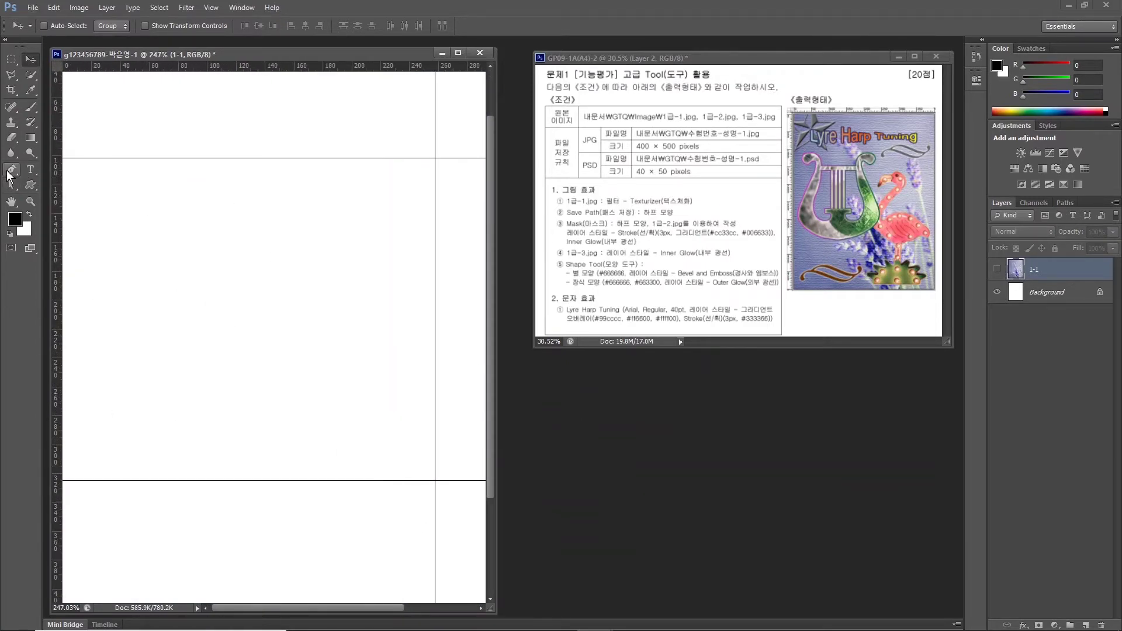
Select the Rectangle Tool in Shape mode for drawing filled rectangles.
left_click(10, 171)
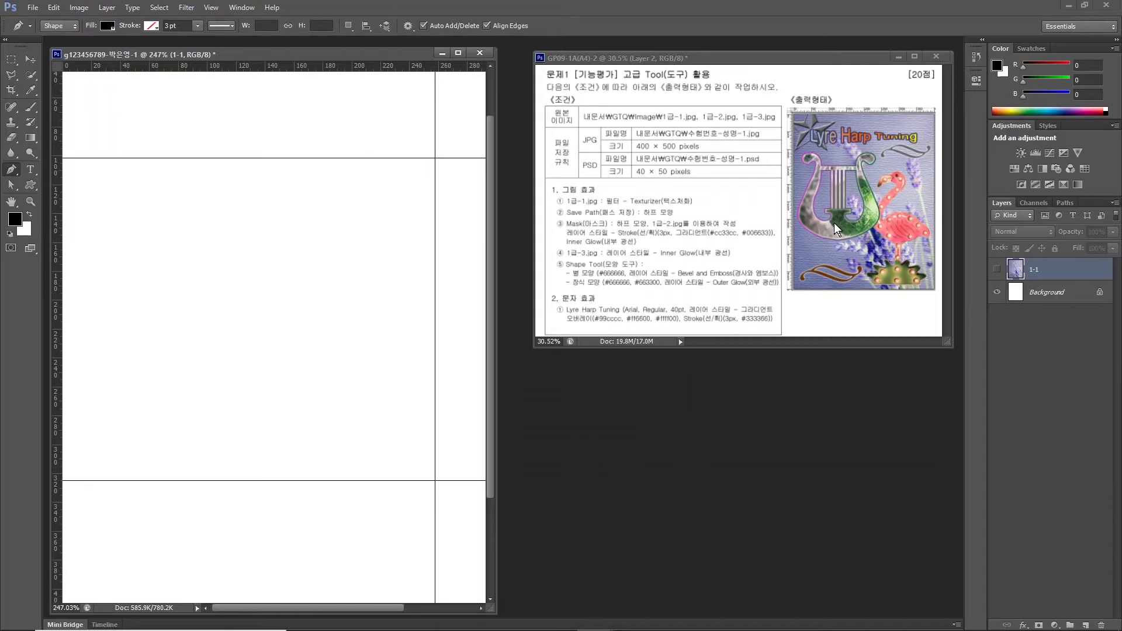
left_click(31, 184)
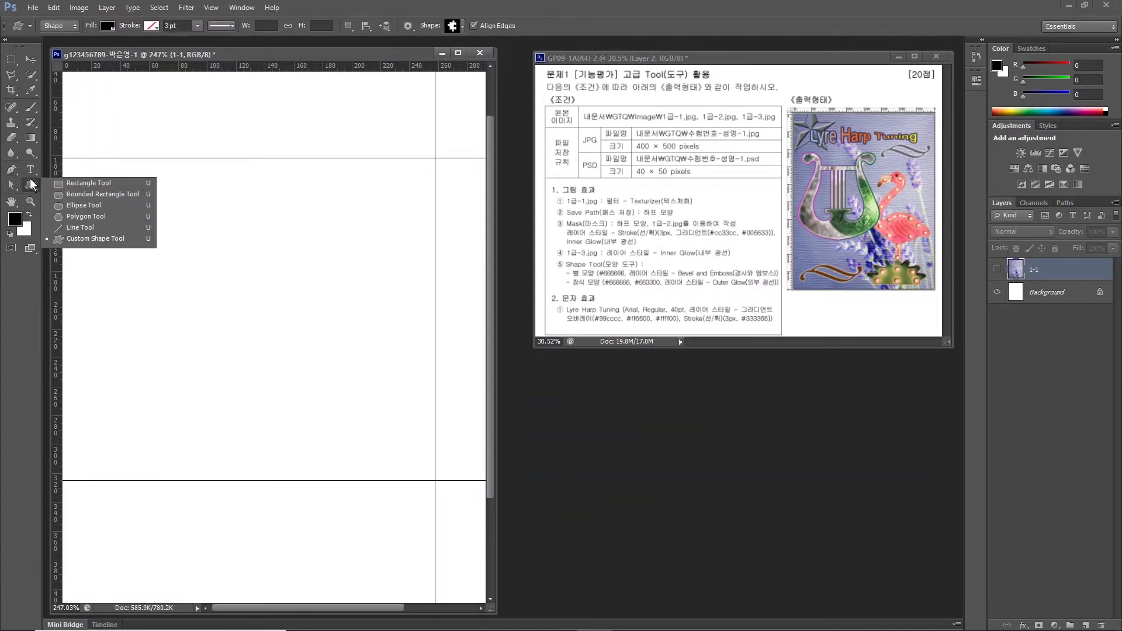
left_click(74, 183)
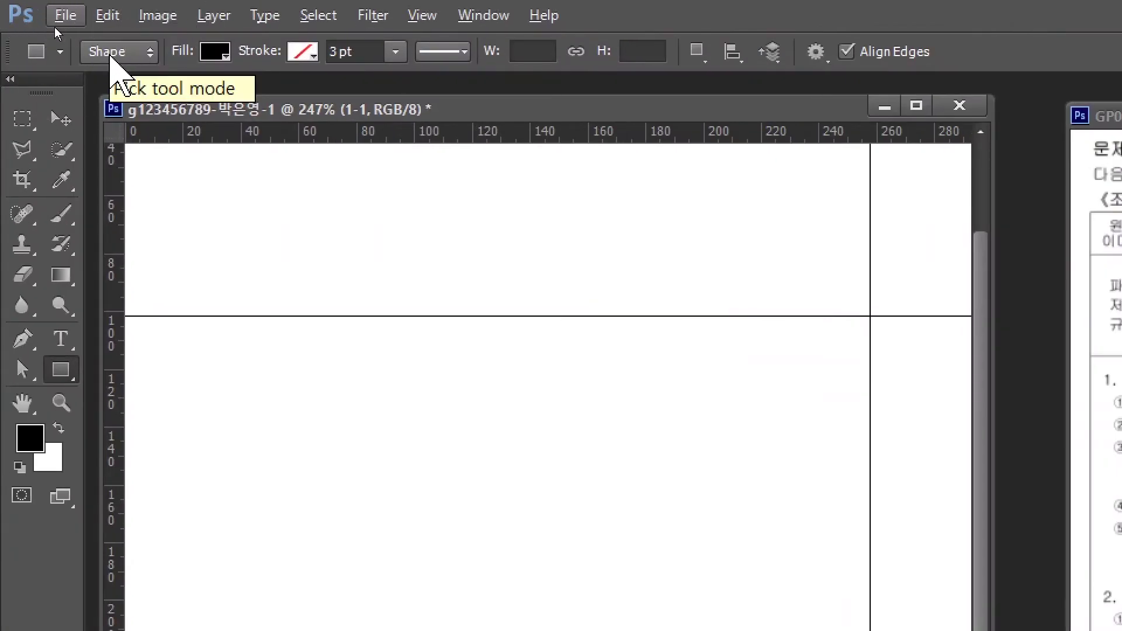
left_click(111, 57)
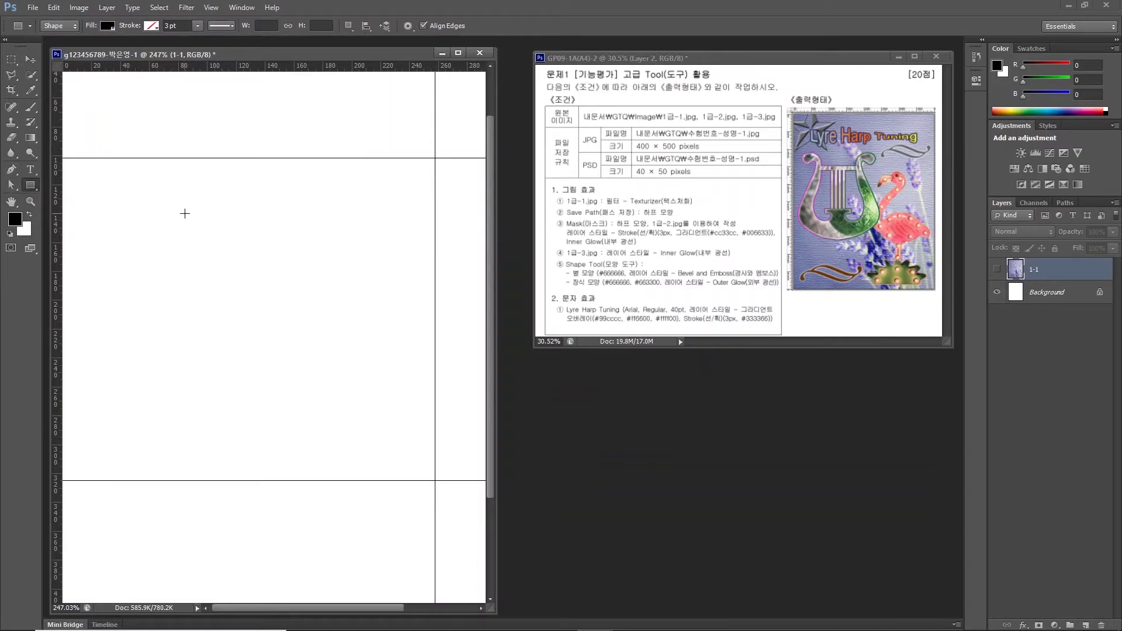
Draw a thin black top bar with a vertical bar hanging from it, then Alt-drag copies of the vertical bar.
left_click_drag(157, 229, 342, 238)
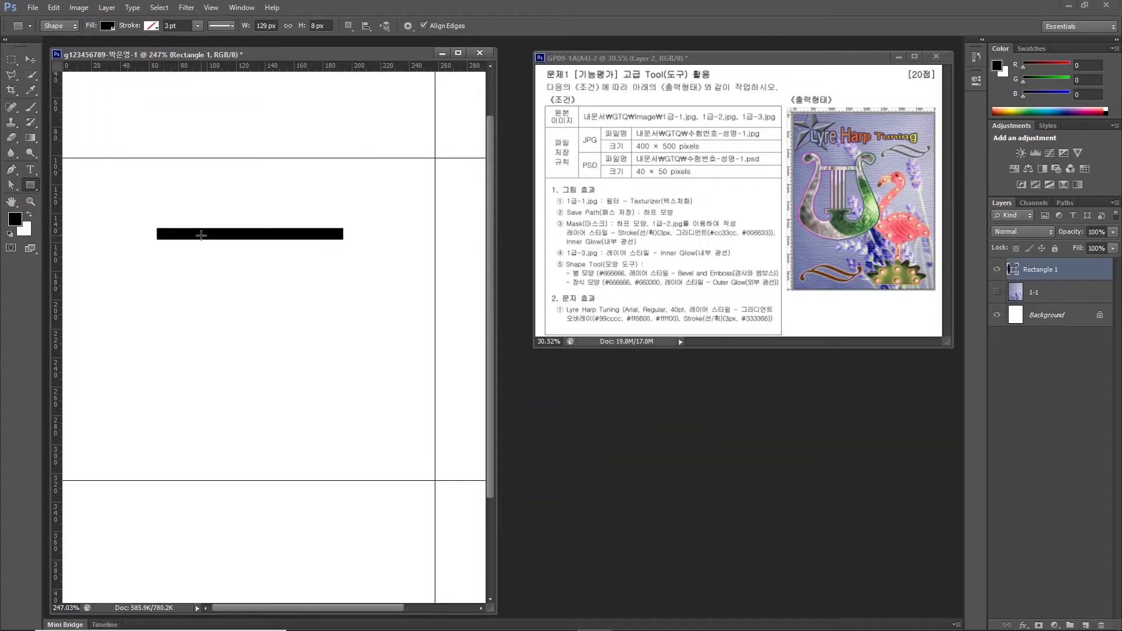
left_click_drag(201, 235, 206, 364)
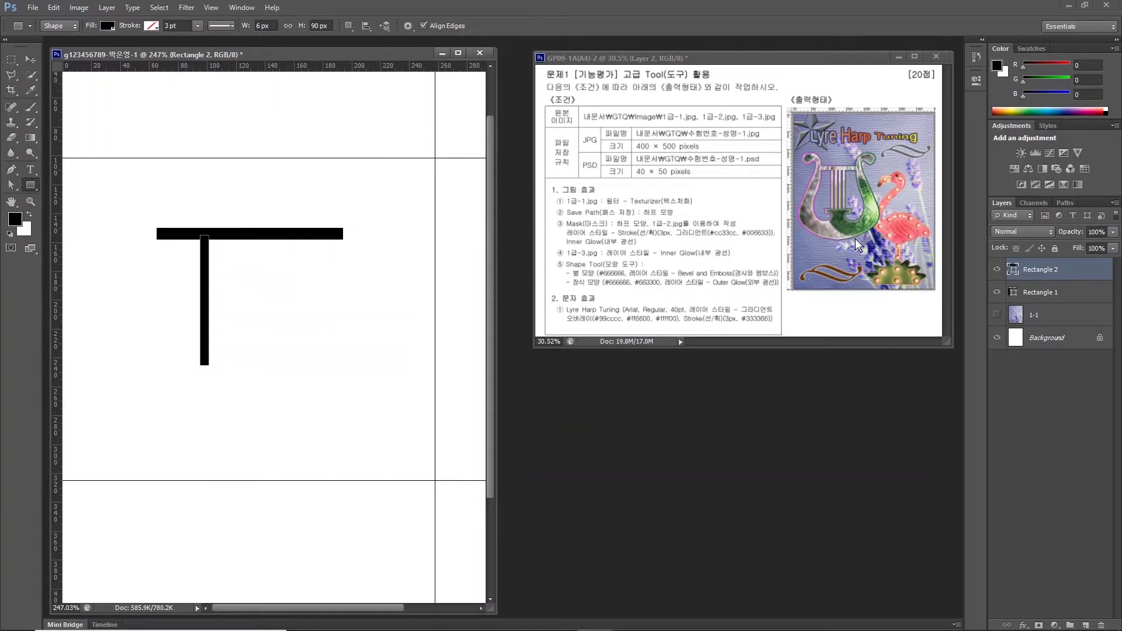
left_click(24, 66)
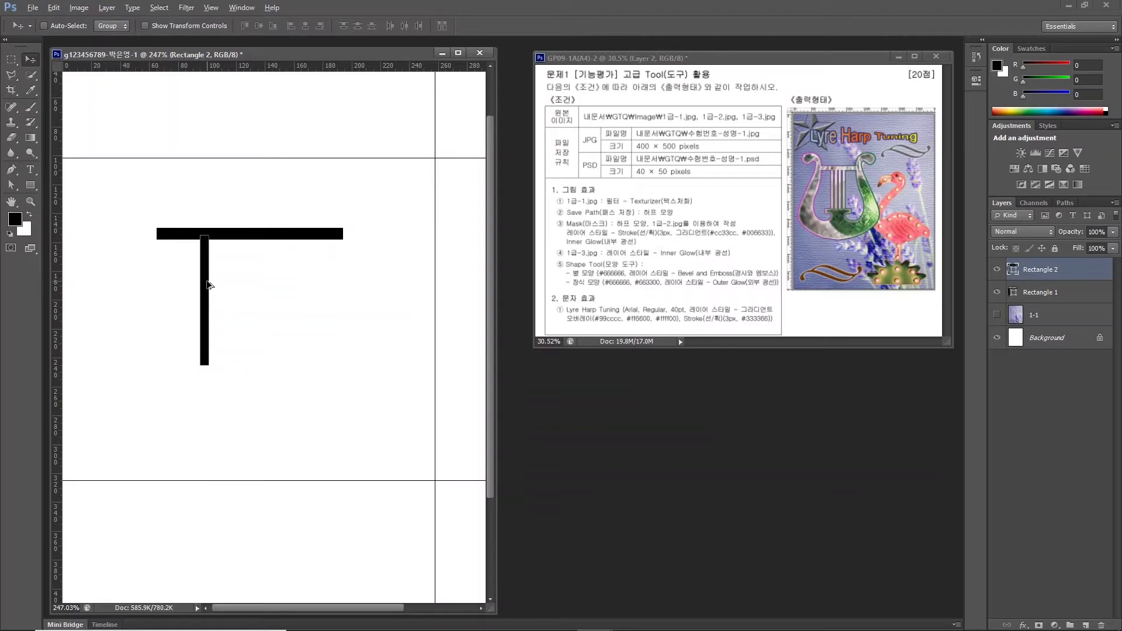
left_click_drag(209, 285, 251, 283)
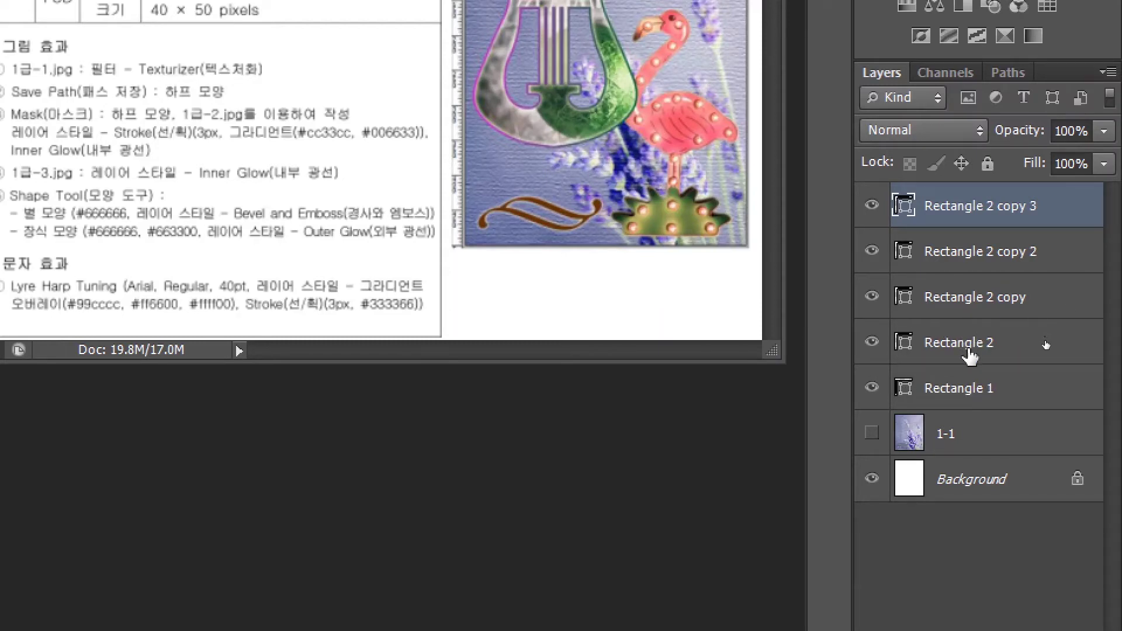
Select the four vertical bar layers together and nudge them slightly left and up.
left_click(970, 351)
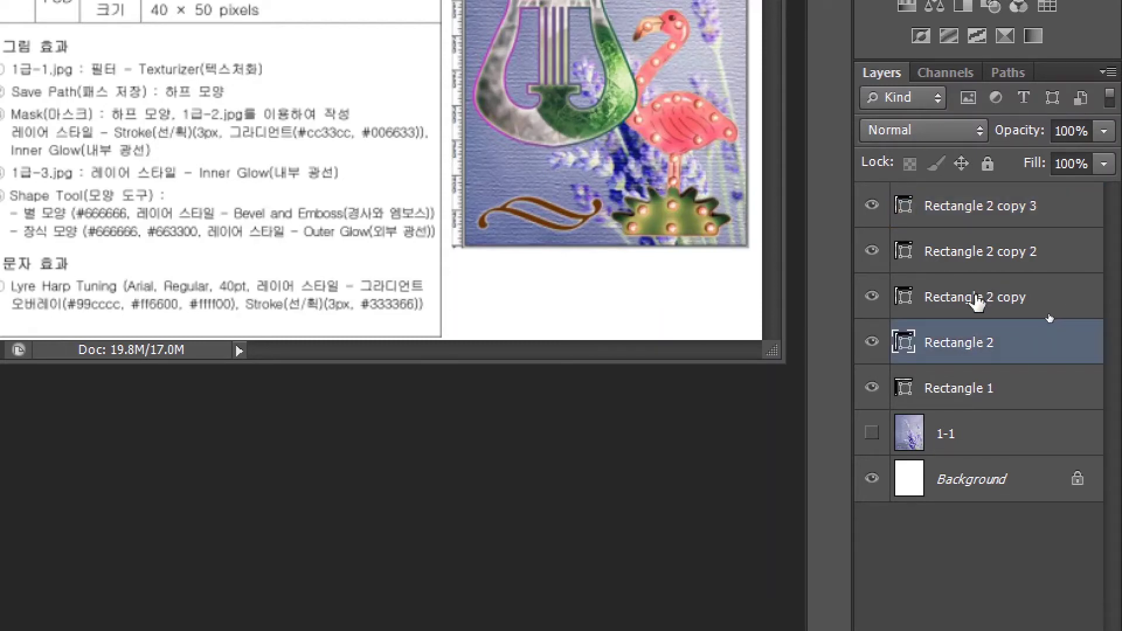
left_click(976, 301)
left_click(970, 258)
left_click(967, 212)
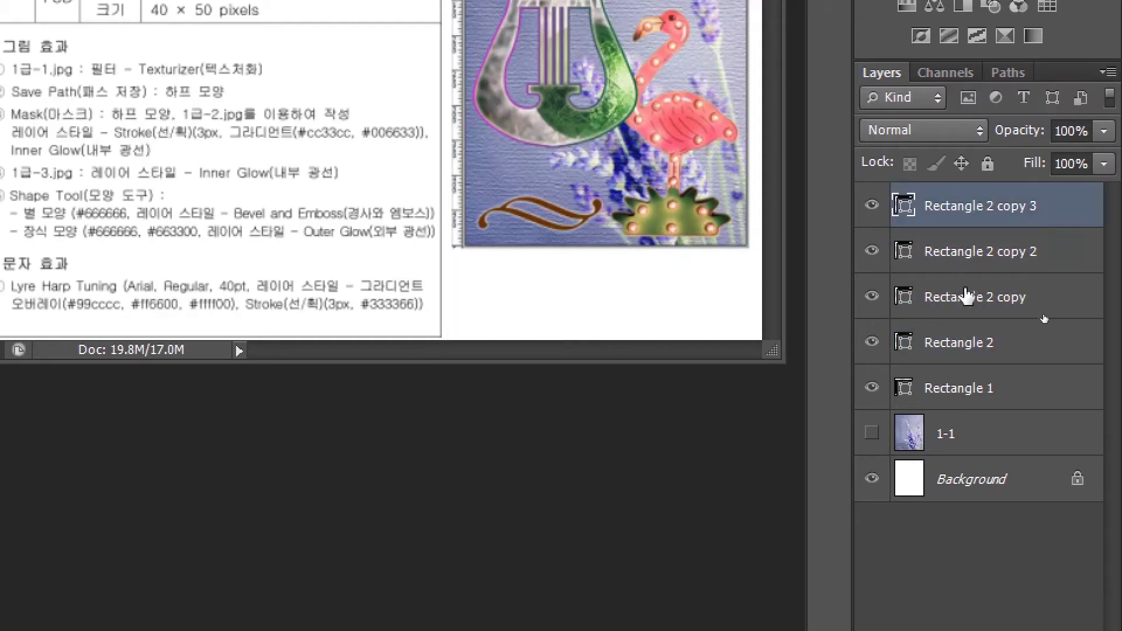
left_click(956, 351)
left_click(952, 299)
left_click(938, 211)
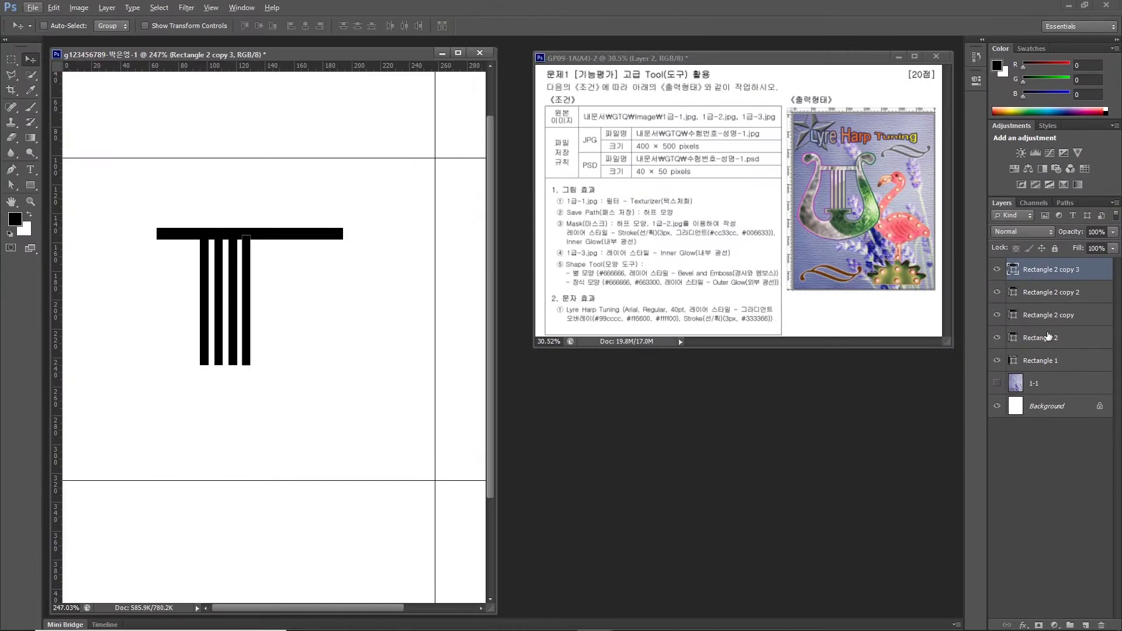
left_click(970, 342, "shift")
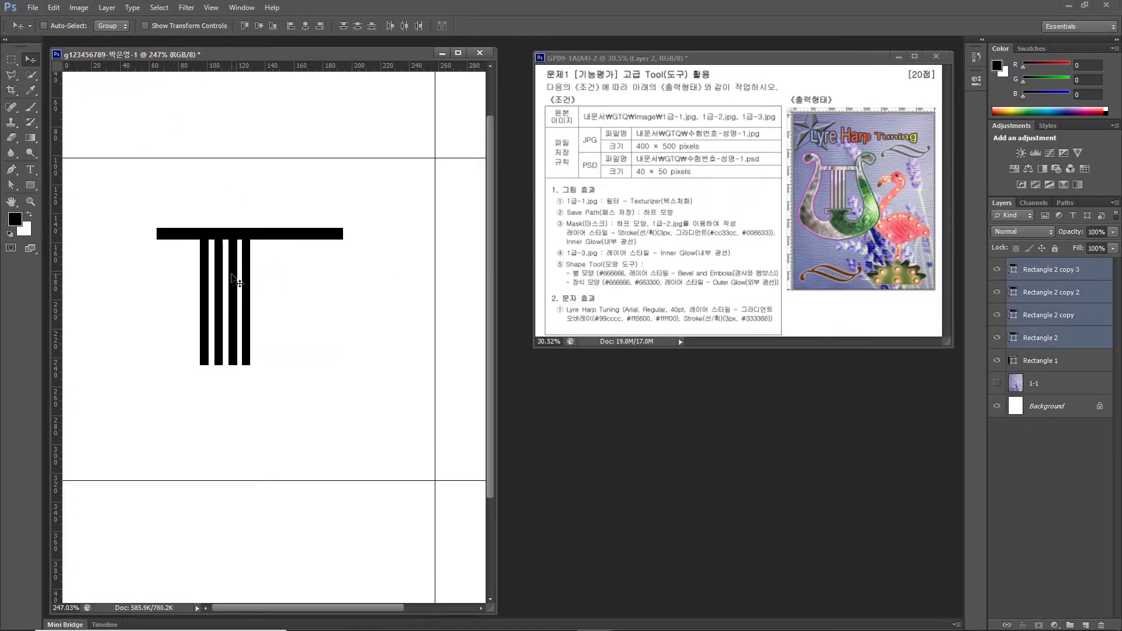
left_click_drag(238, 280, 254, 274)
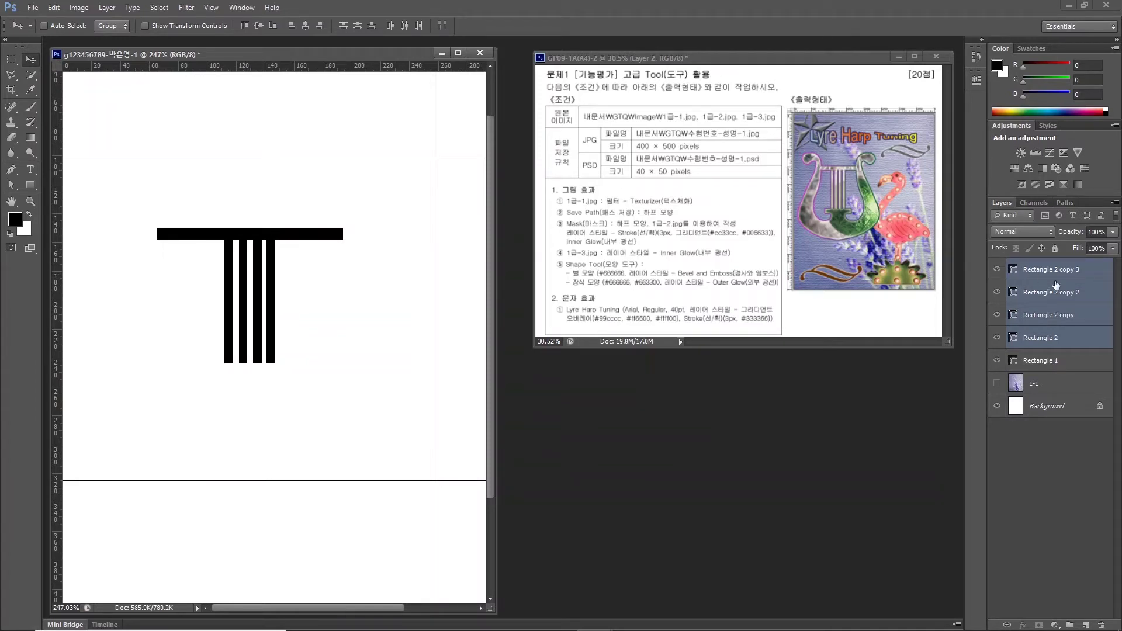
left_click(1058, 364)
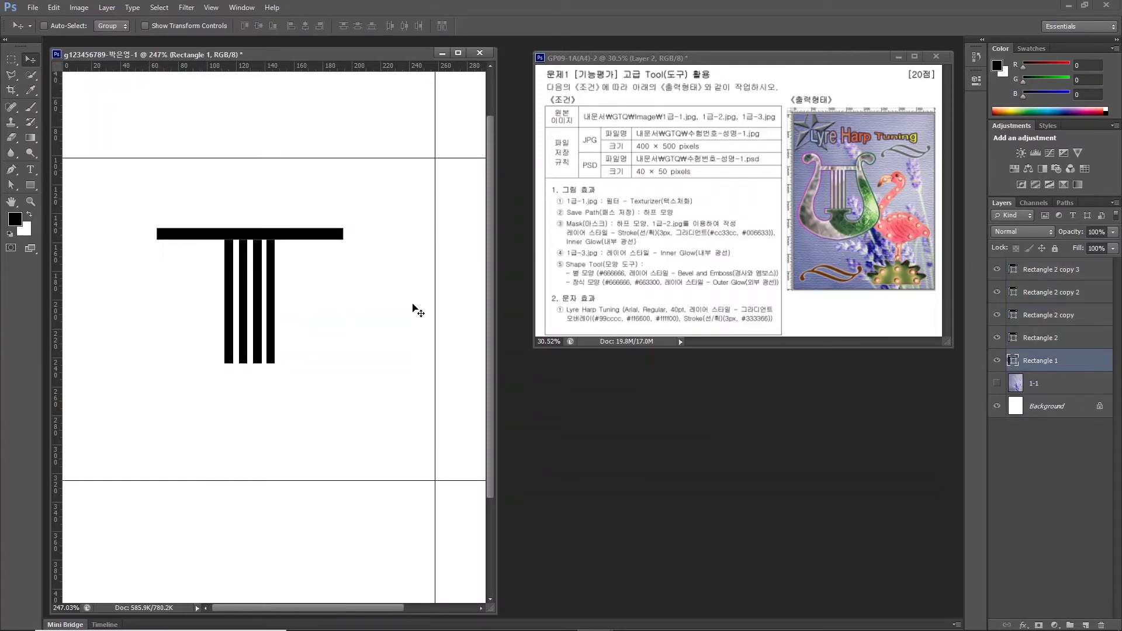
Draw a black base bar (Rectangle 3) beneath the four vertical bars.
left_click(29, 185)
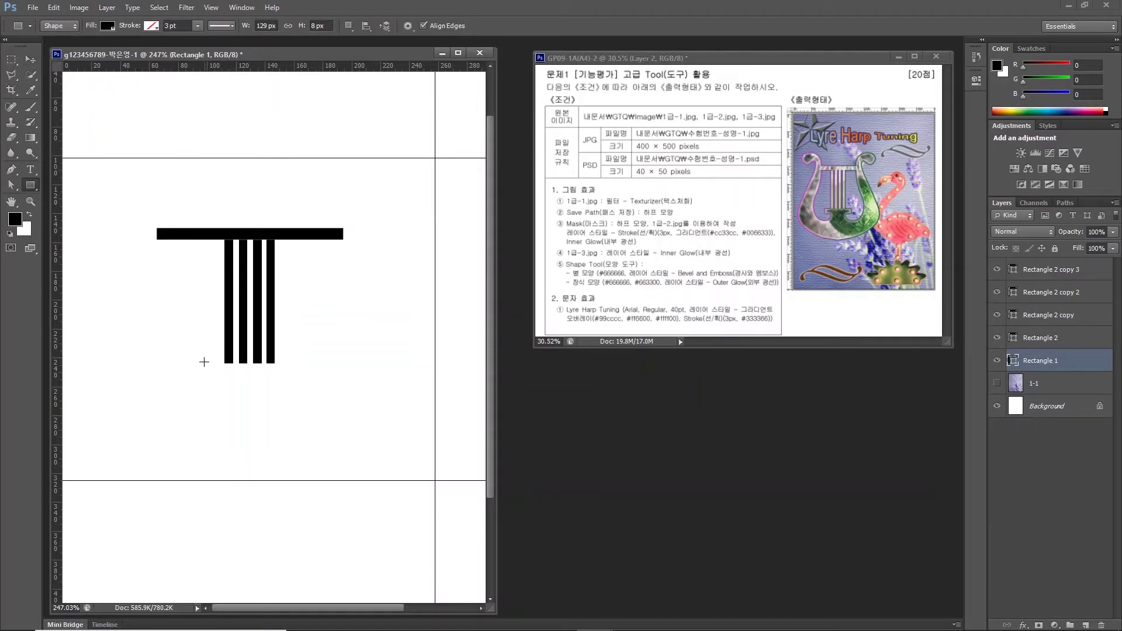
left_click_drag(202, 360, 291, 374)
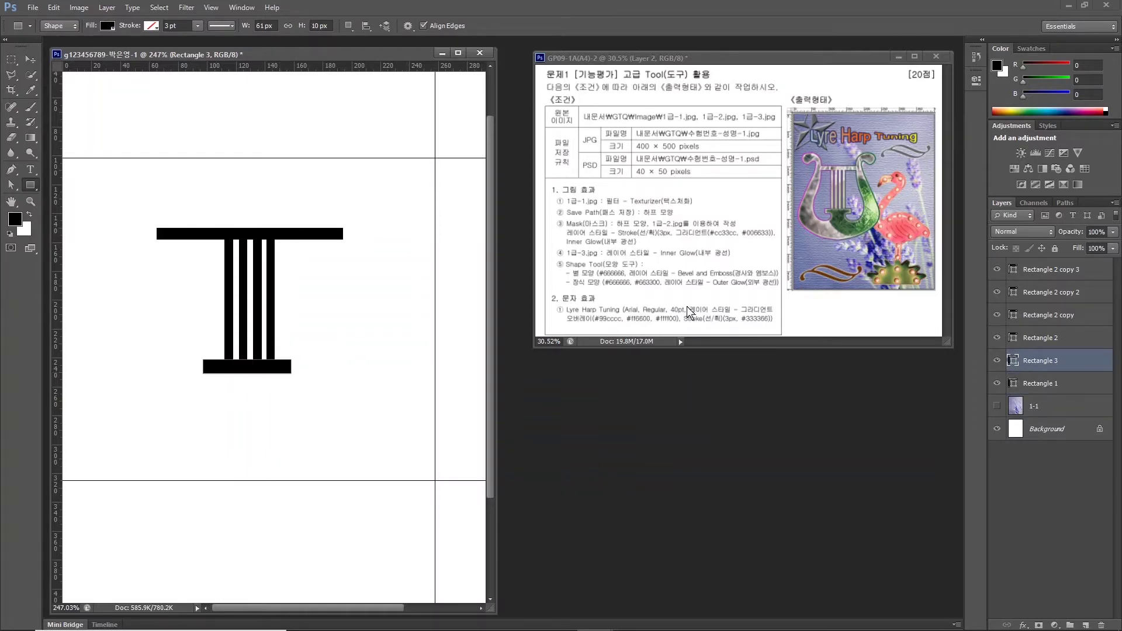
left_click(1045, 382)
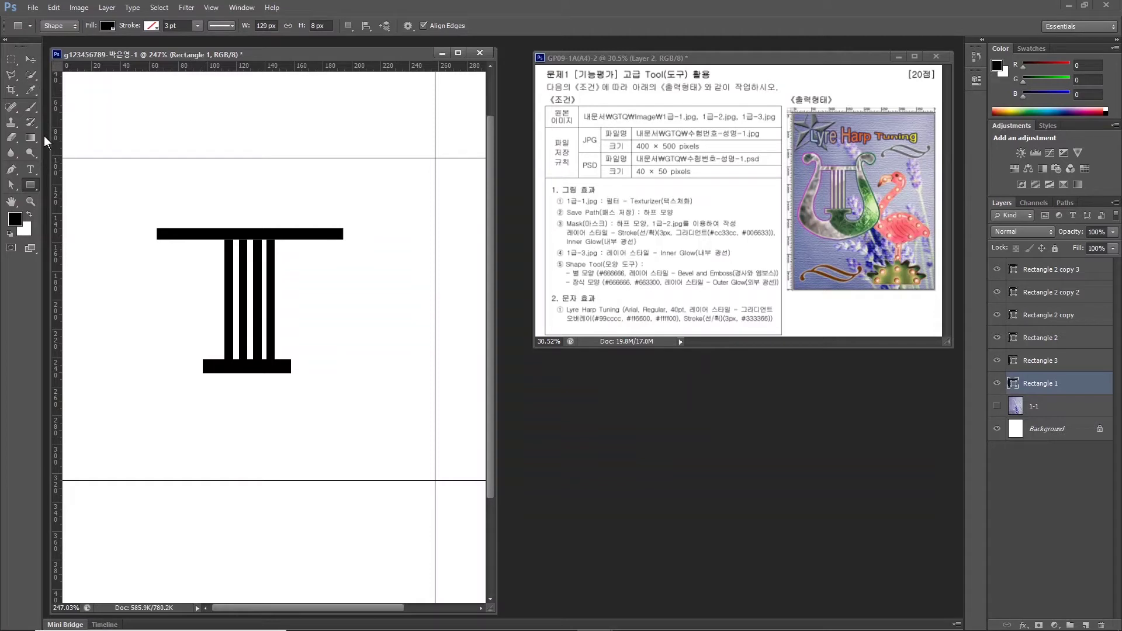
Narrow the top bar to about 97 px wide by pulling in both ends.
key("ctrl+t")
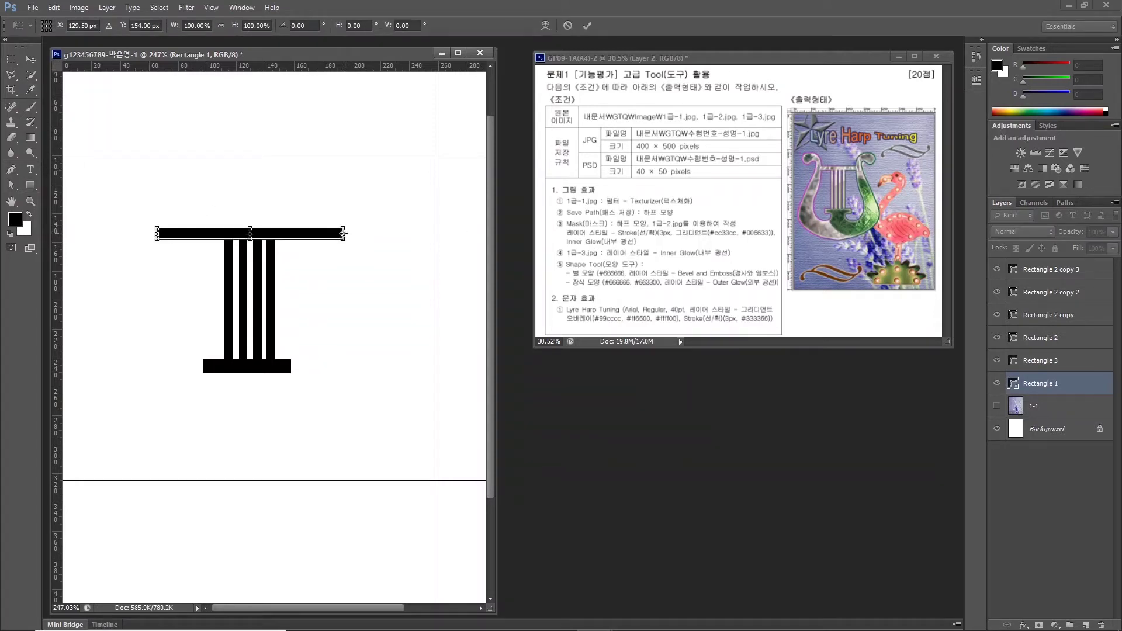
left_click_drag(344, 234, 317, 233)
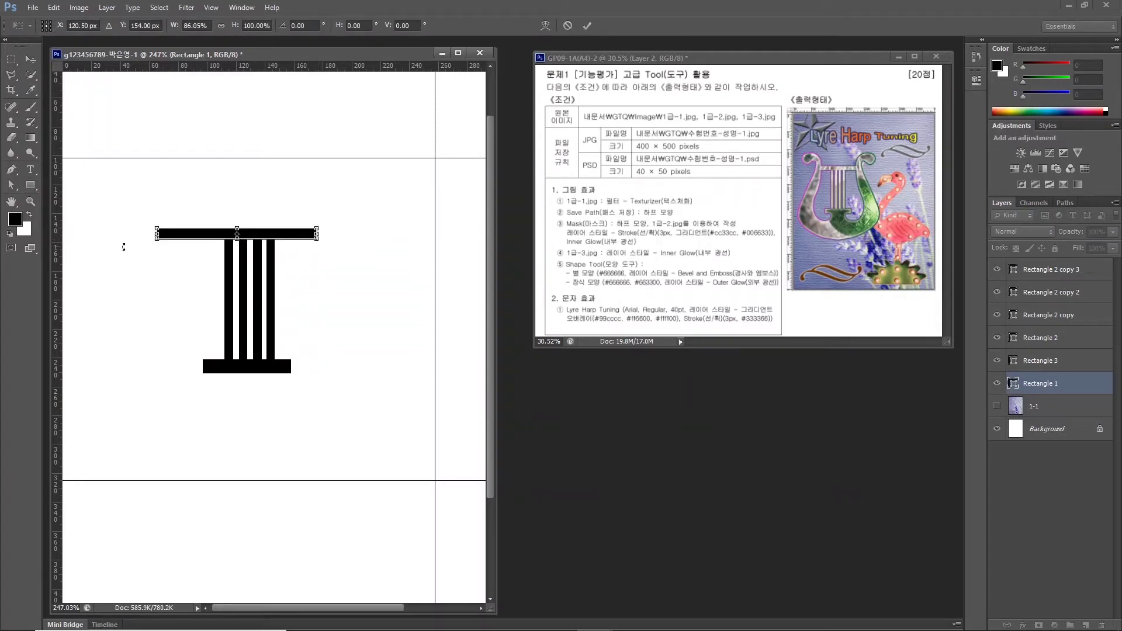
left_click_drag(157, 234, 177, 234)
key("Return")
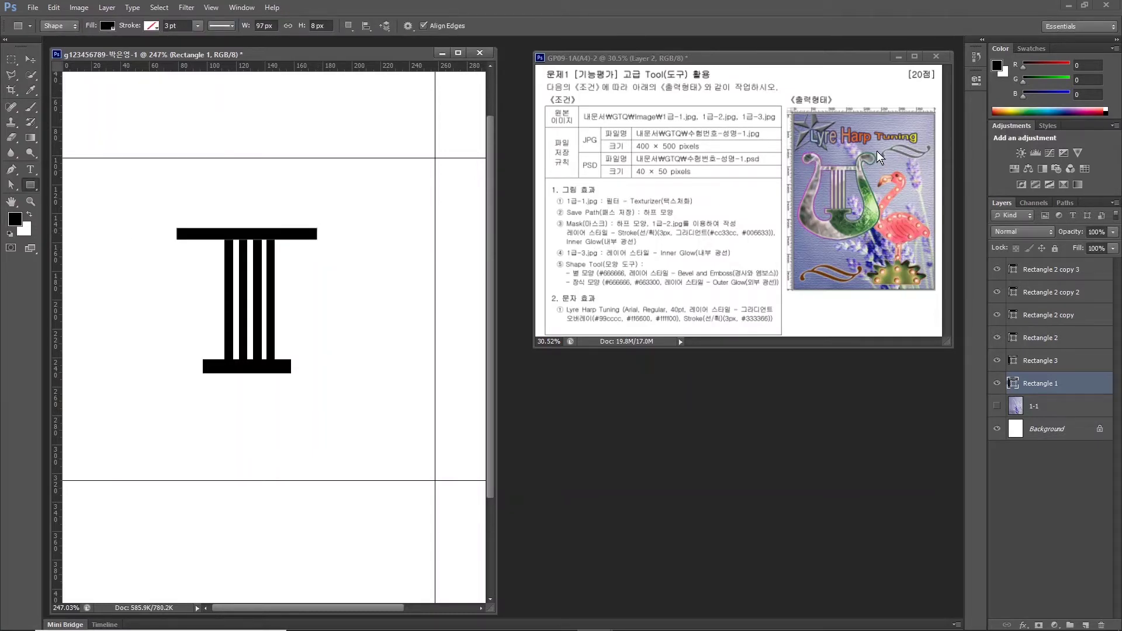
left_click(30, 185)
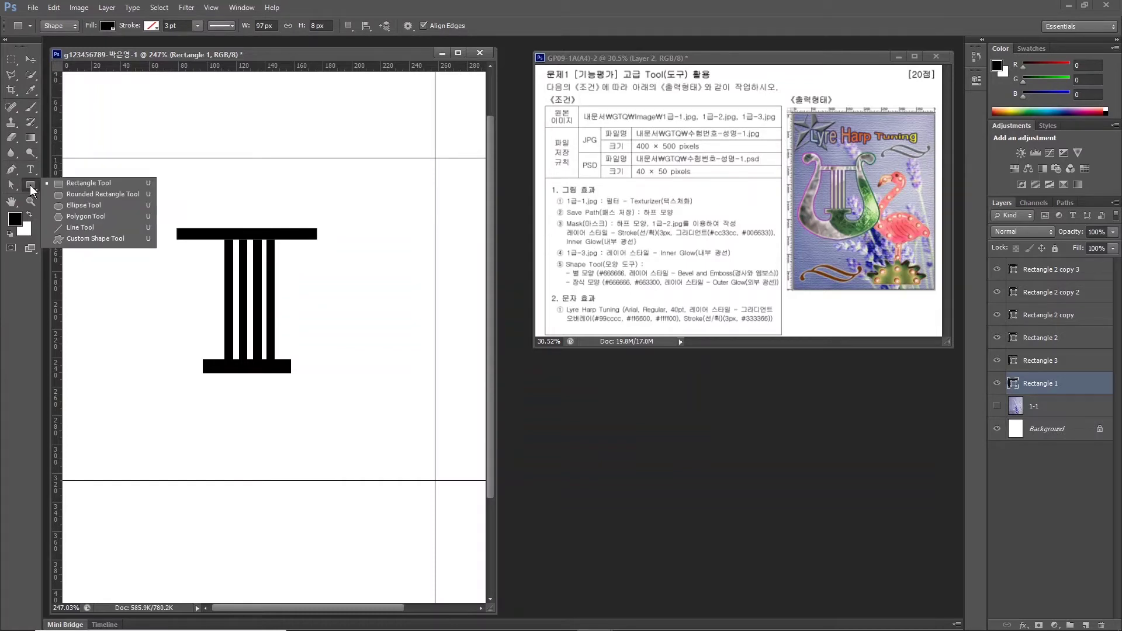
left_click(79, 207)
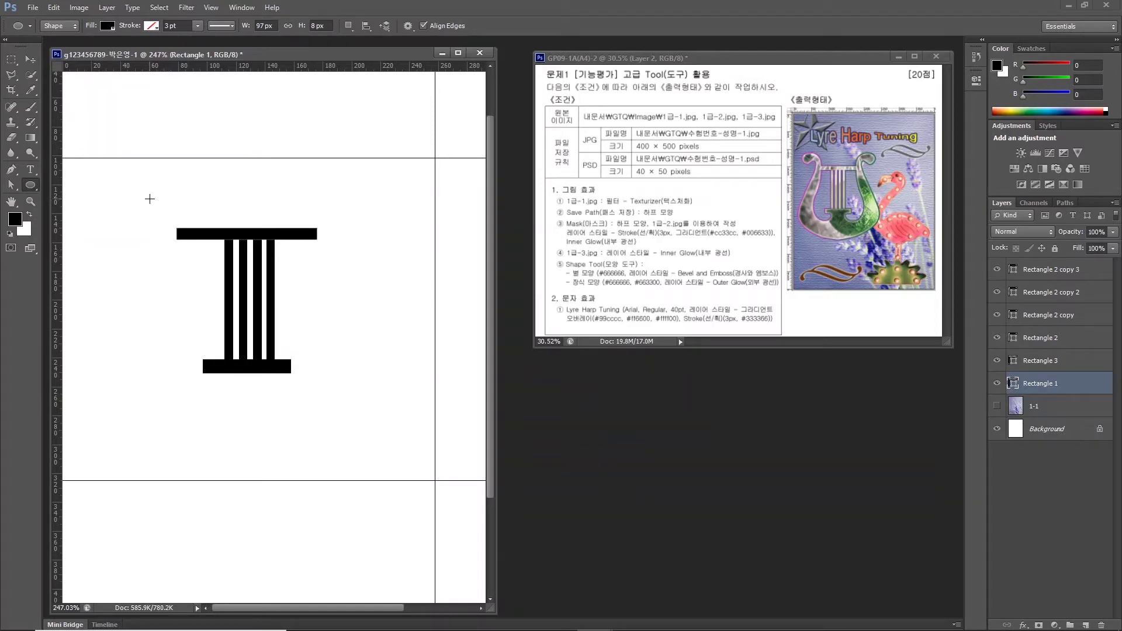
Draw a small black circle above the top bar's left end and Alt-drag a copy above its right end.
left_click_drag(149, 199, 171, 221)
key("v")
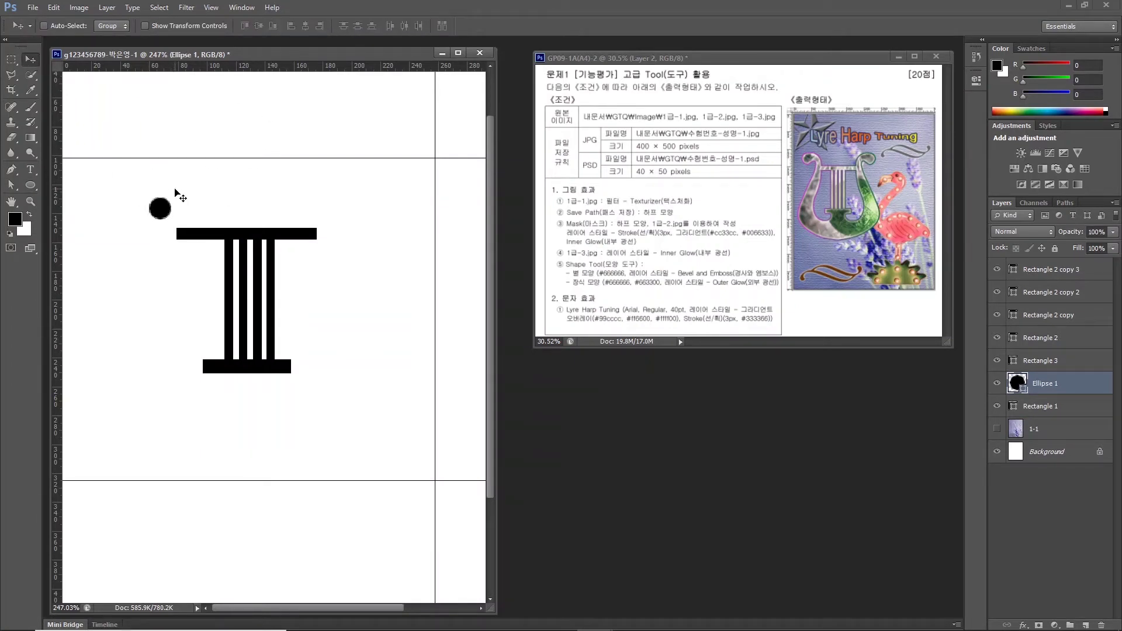
left_click_drag(177, 210, 361, 211)
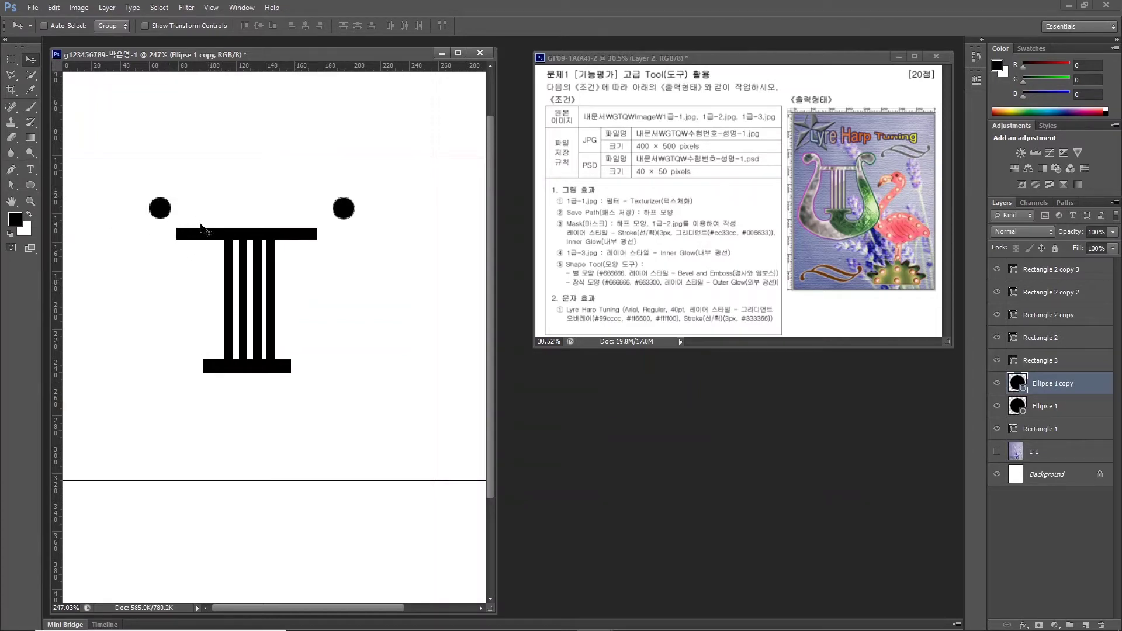
left_click(1044, 275)
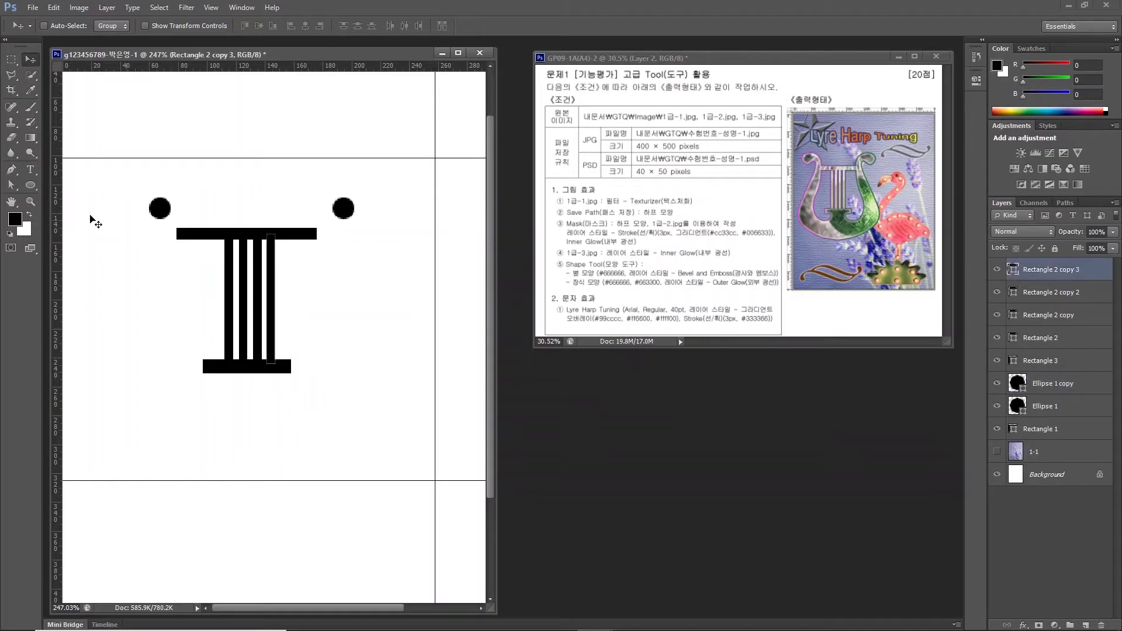
left_click(12, 169)
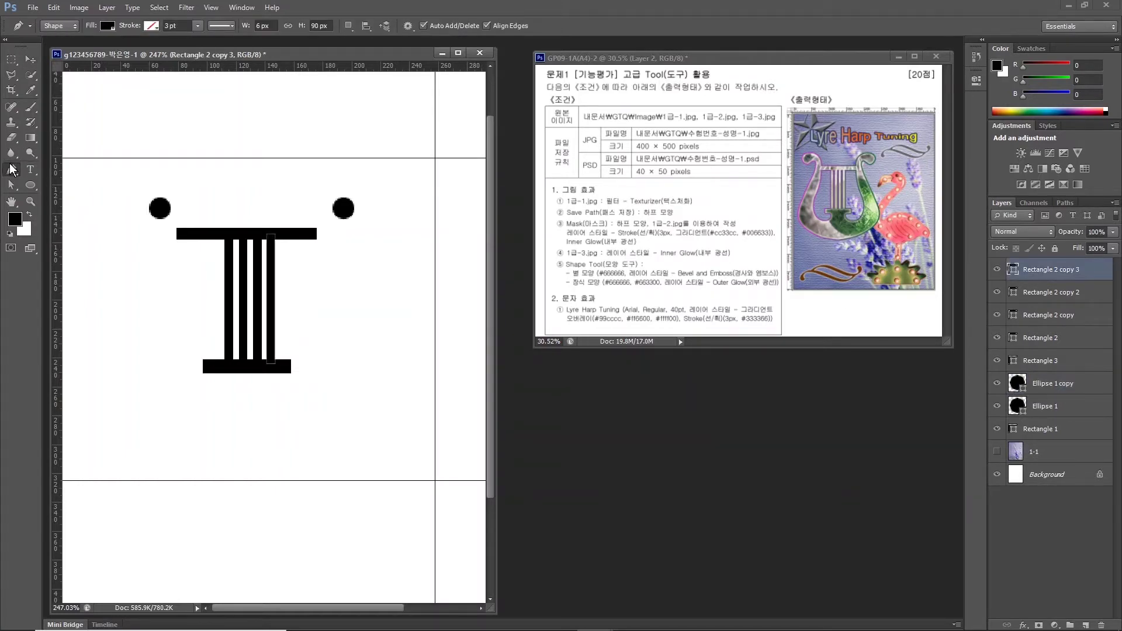
Set the Pen to Shape mode and trace the arm's curve from the left circle down to the bottom.
left_click(53, 27)
scroll(165, 248, "up", 3)
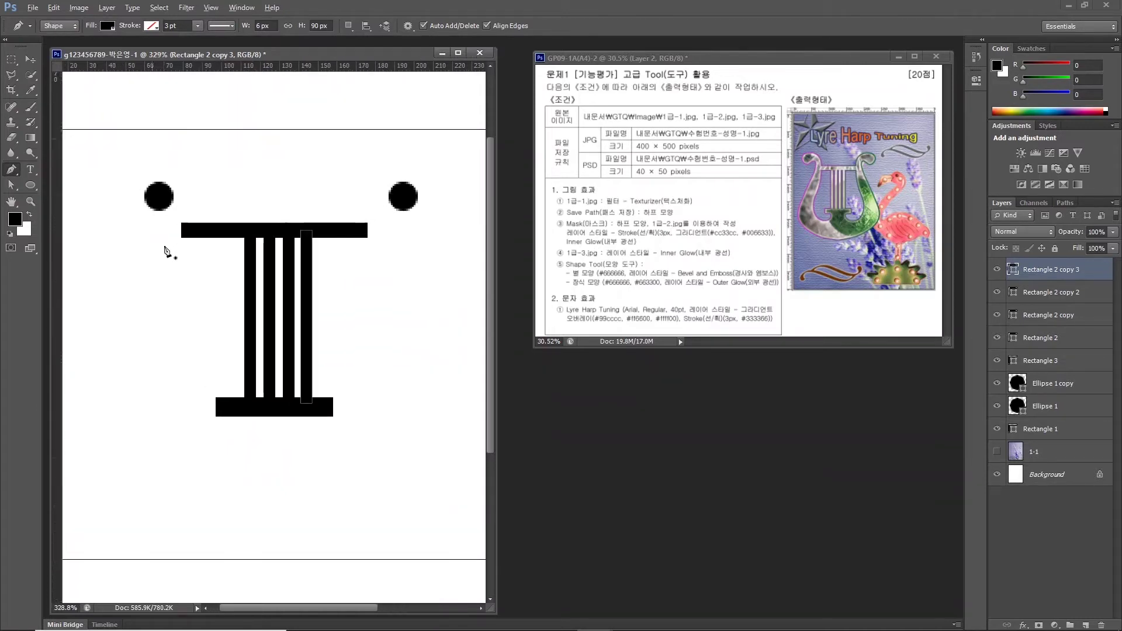
scroll(165, 248, "up", 1)
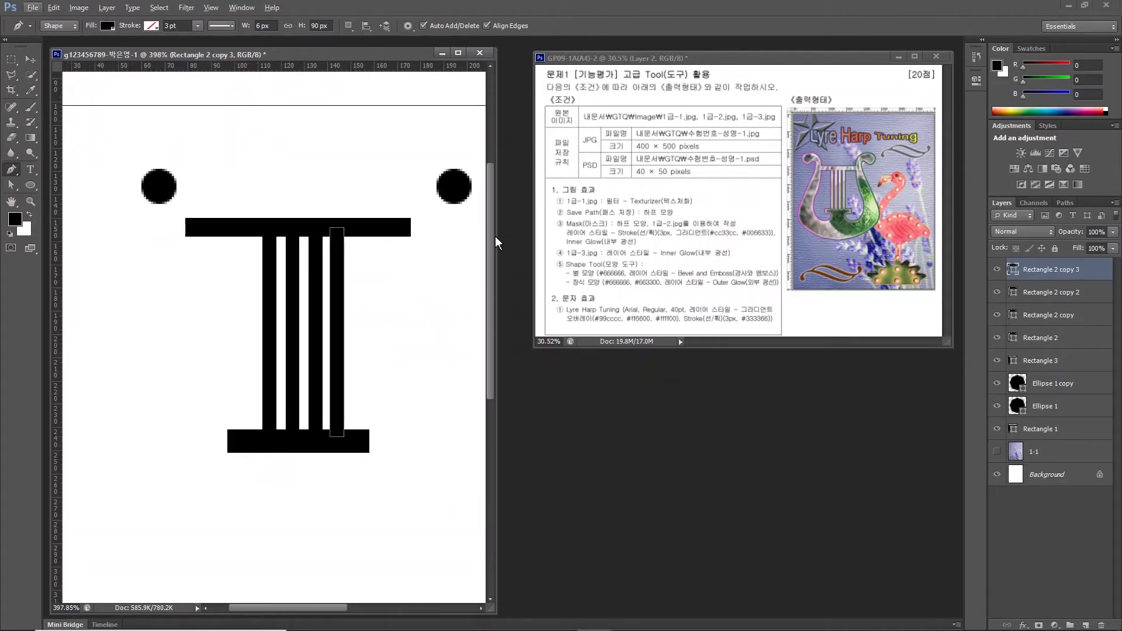
left_click_drag(496, 237, 559, 238)
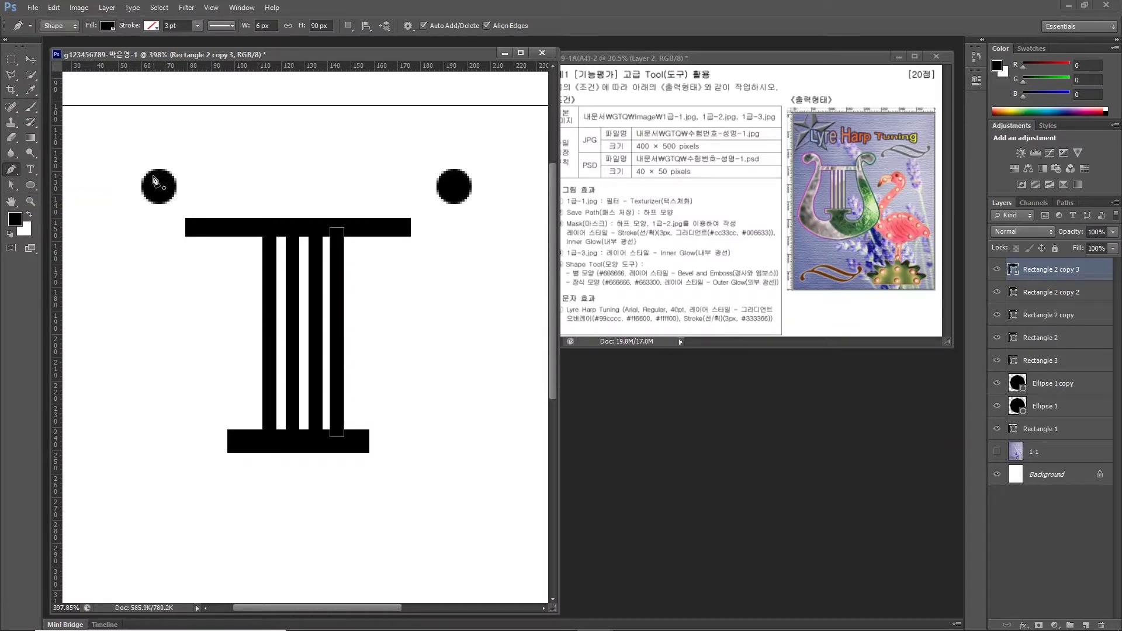
left_click(151, 178)
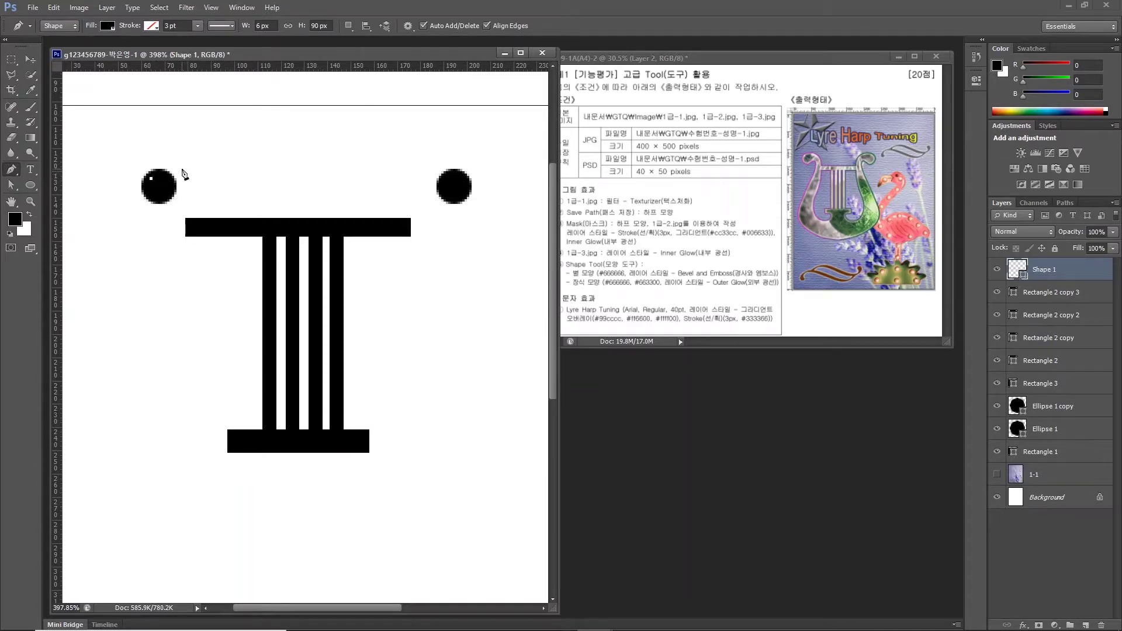
left_click_drag(181, 169, 195, 184)
left_click_drag(194, 181, 195, 182)
left_click_drag(201, 267, 194, 286)
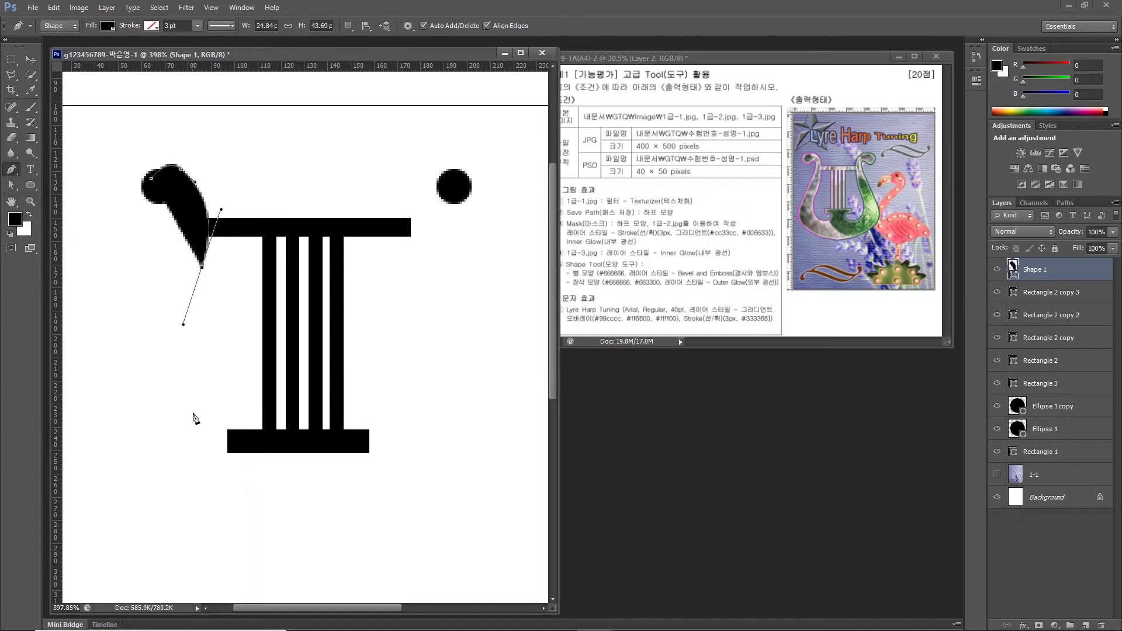
left_click_drag(181, 451, 194, 488)
left_click_drag(263, 497, 301, 483)
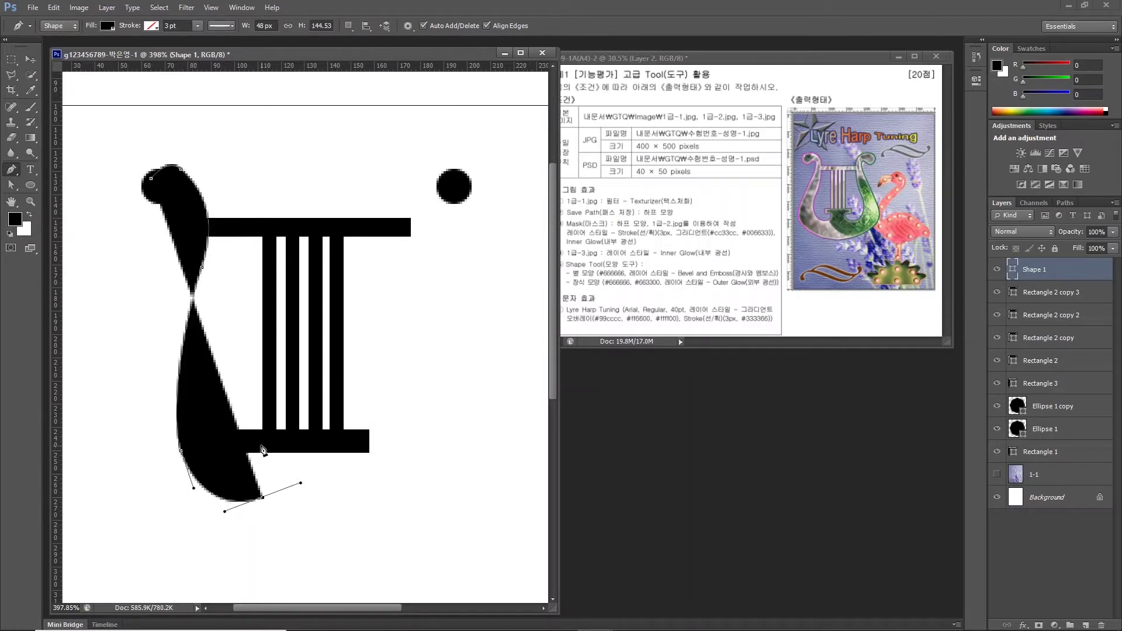
left_click_drag(255, 444, 268, 447)
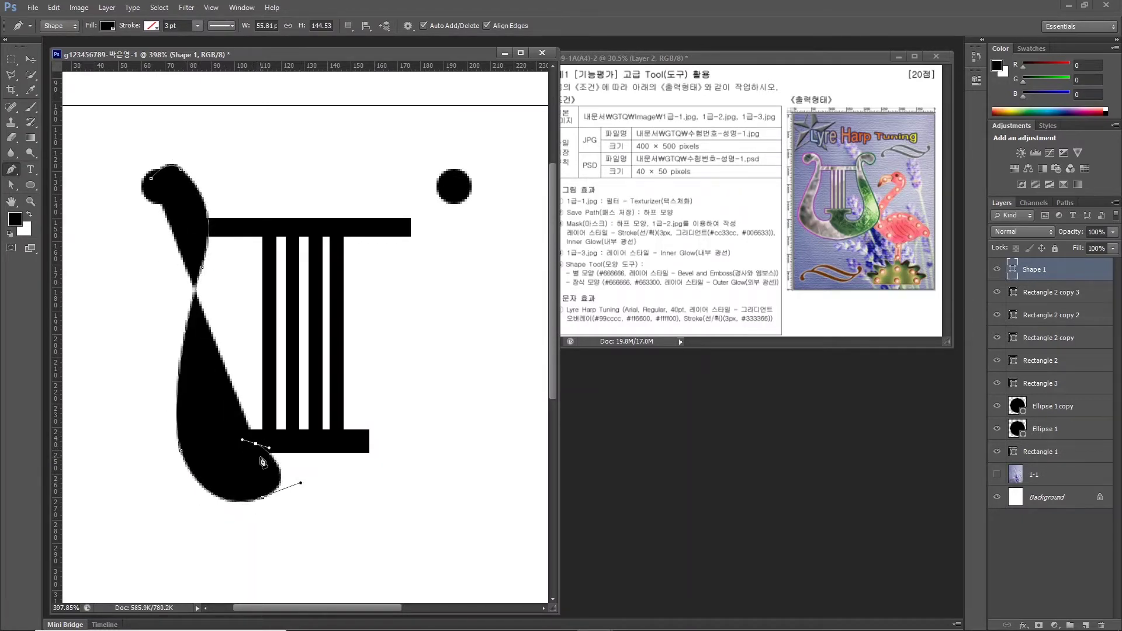
Continue the arm outline along the base bar and back up the left side, closing it at the start.
scroll(266, 455, "up", 3)
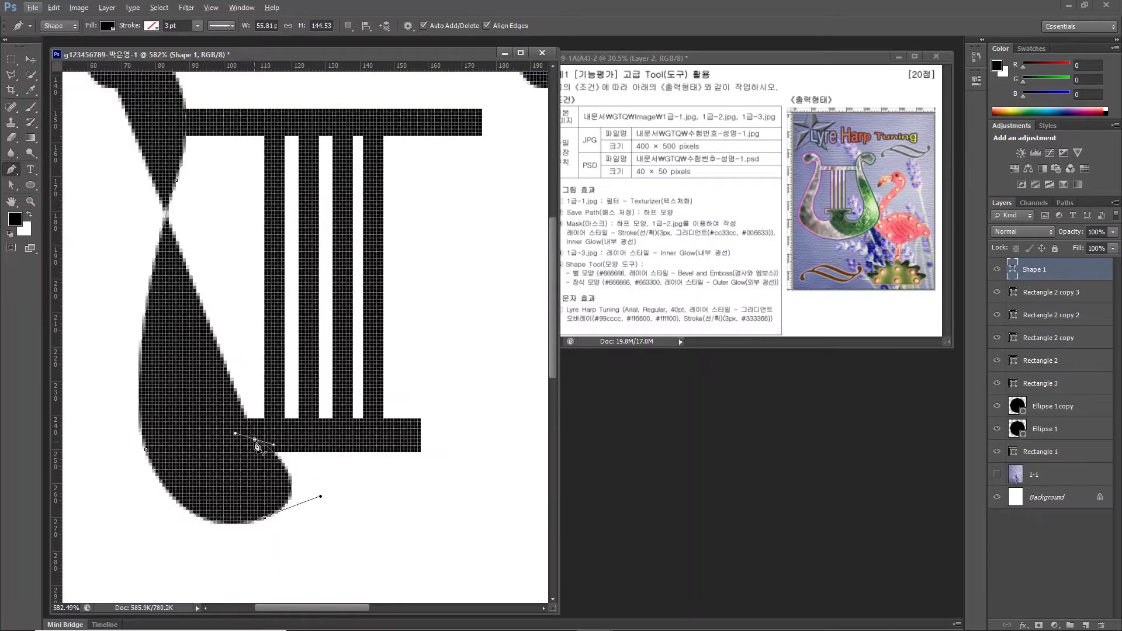
key("alt")
left_click(326, 437)
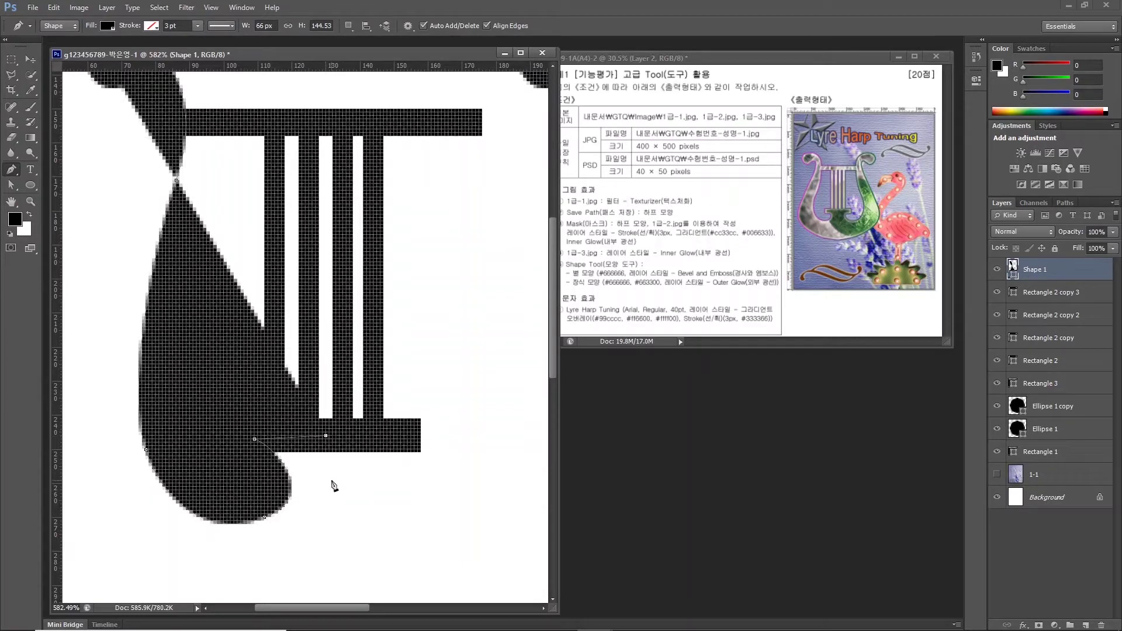
scroll(333, 485, "down", 1)
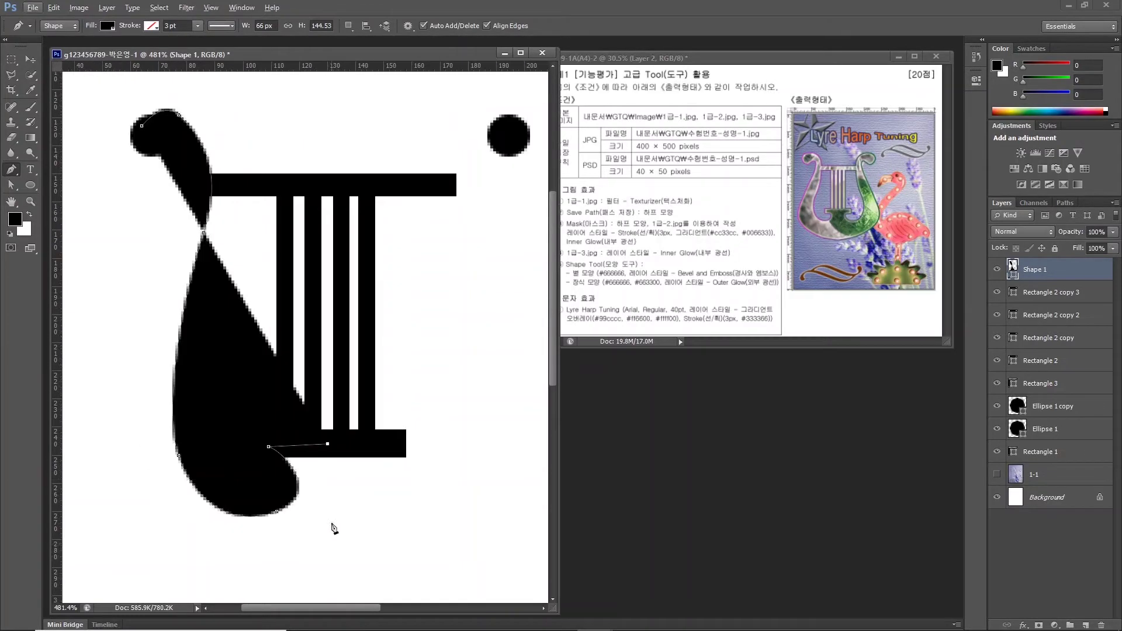
left_click(328, 576)
left_click(175, 524)
left_click_drag(147, 362, 161, 319)
left_click_drag(203, 232, 196, 197)
left_click_drag(157, 147, 130, 152)
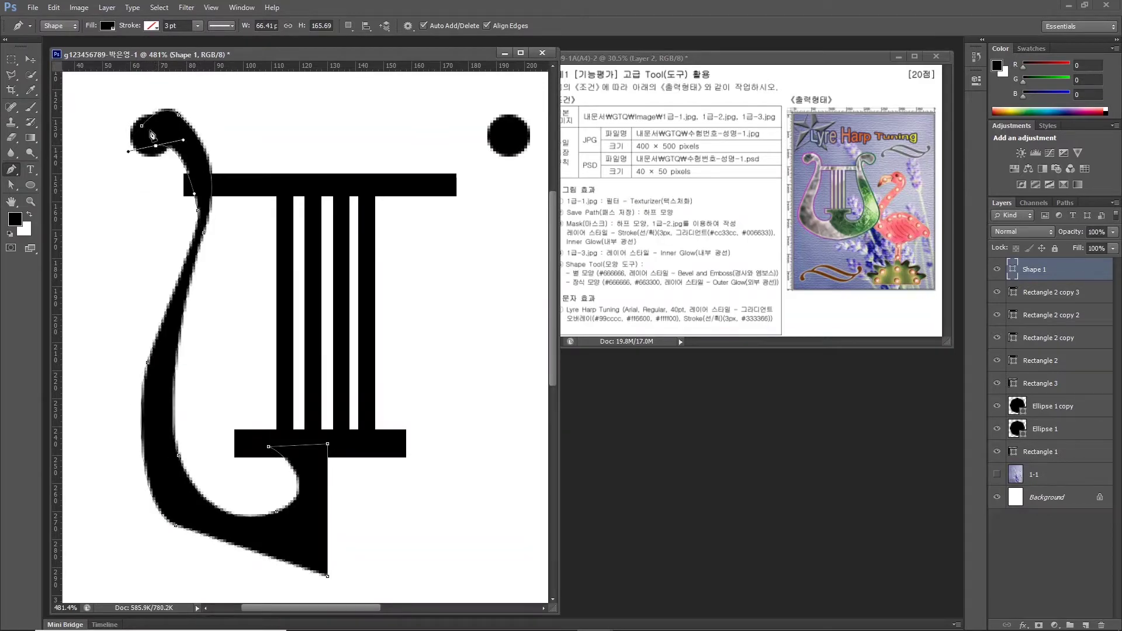
scroll(155, 144, "up", 1)
scroll(154, 142, "up", 1)
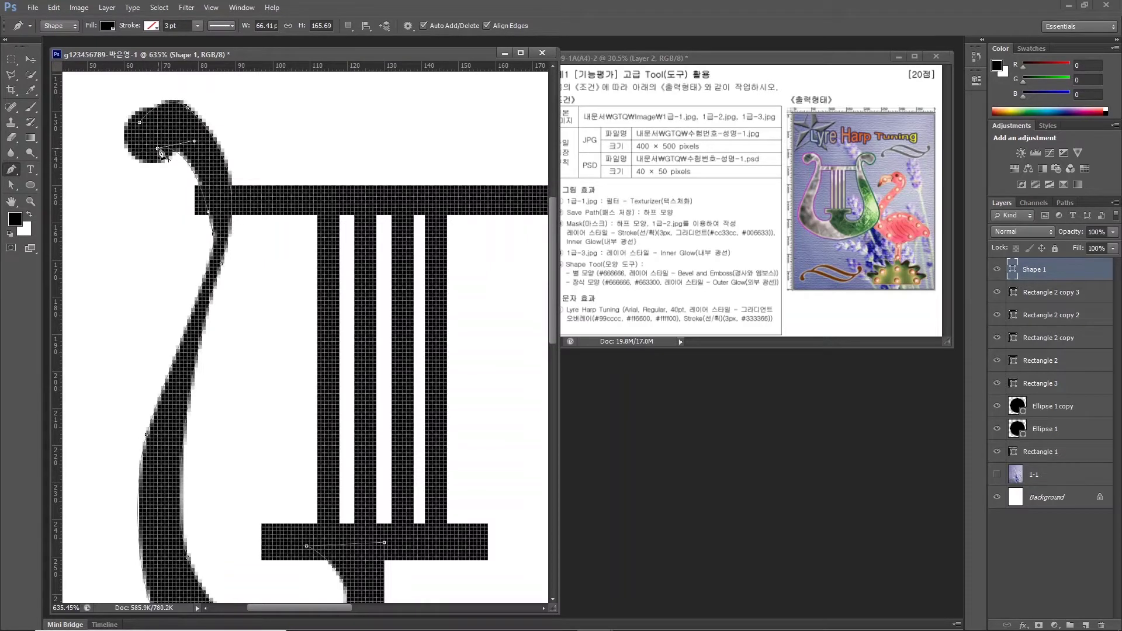
left_click(140, 124)
Drag the arm's anchors and direction handles with the Direct Selection Tool to smooth its top and lower curves.
left_click(8, 186)
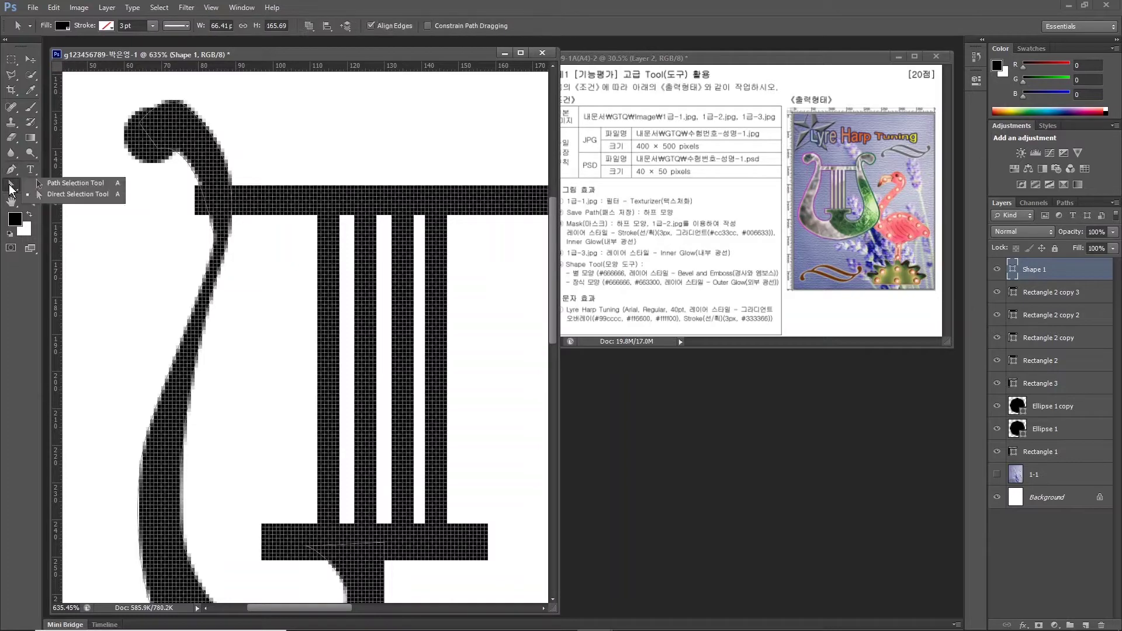
left_click(68, 186)
left_click(63, 195)
left_click(61, 195)
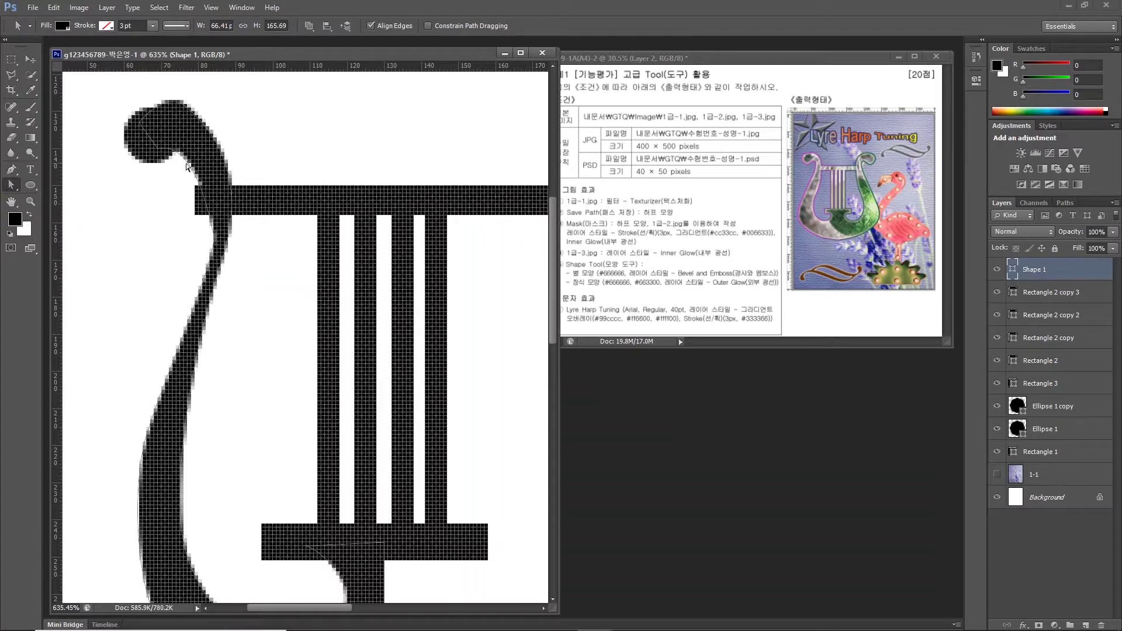
left_click(203, 229)
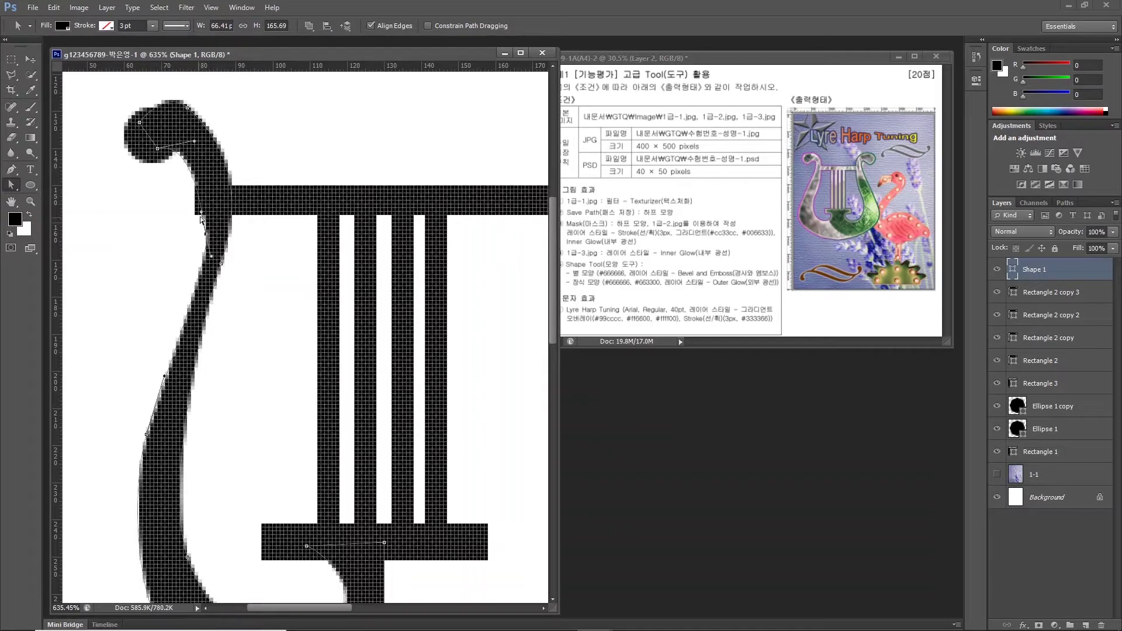
left_click_drag(205, 244, 197, 240)
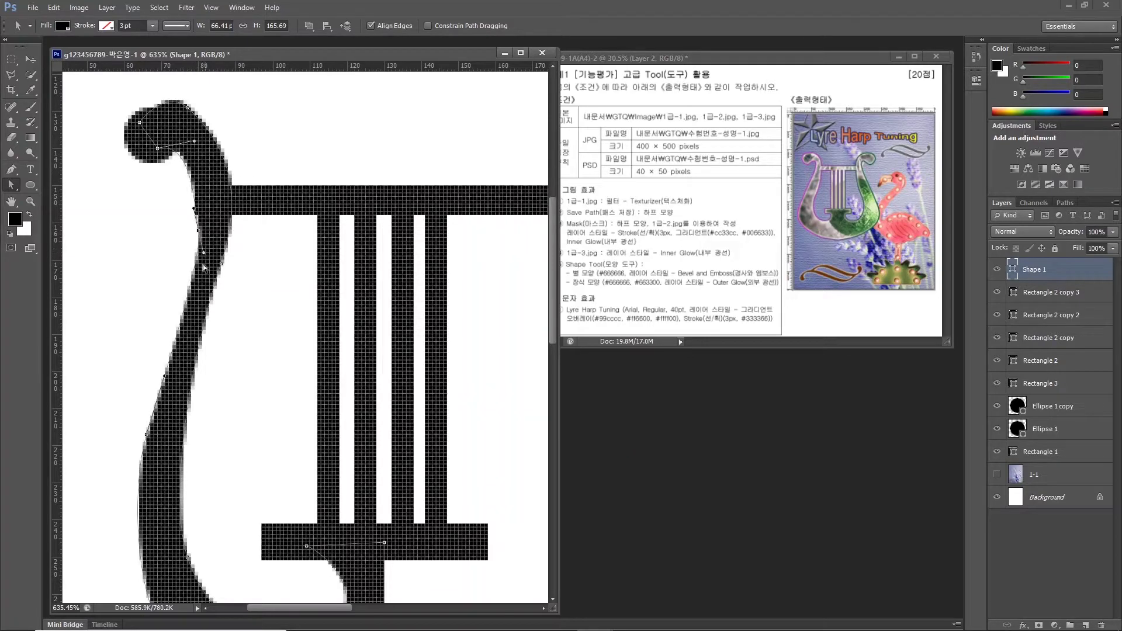
left_click(190, 106)
left_click_drag(150, 86, 146, 111)
scroll(222, 294, "down", 7)
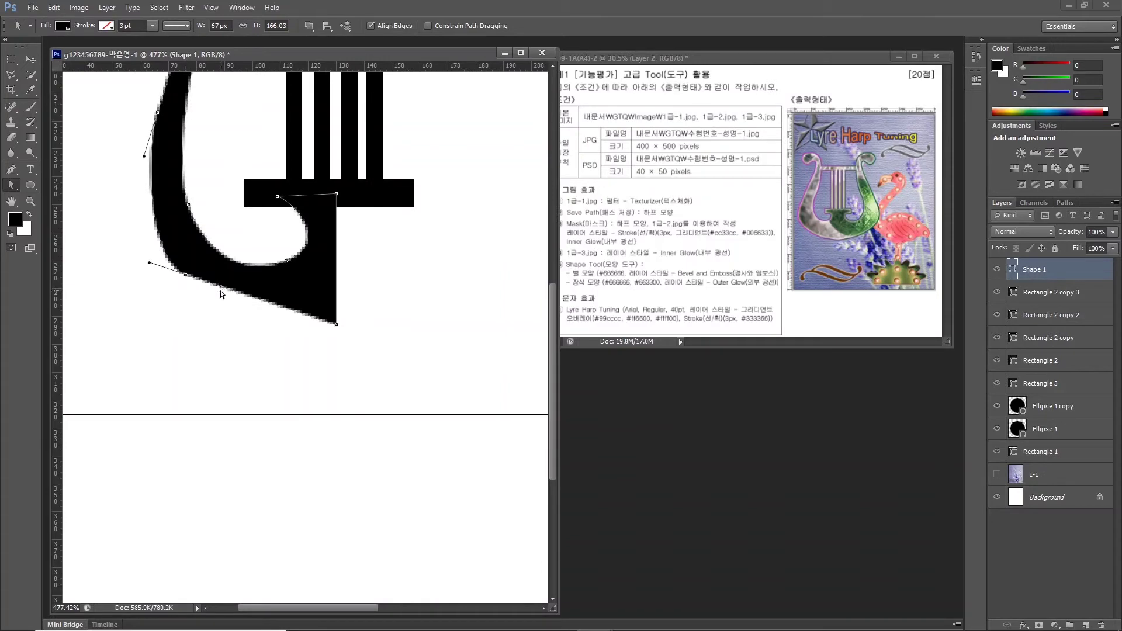
left_click_drag(221, 287, 236, 311)
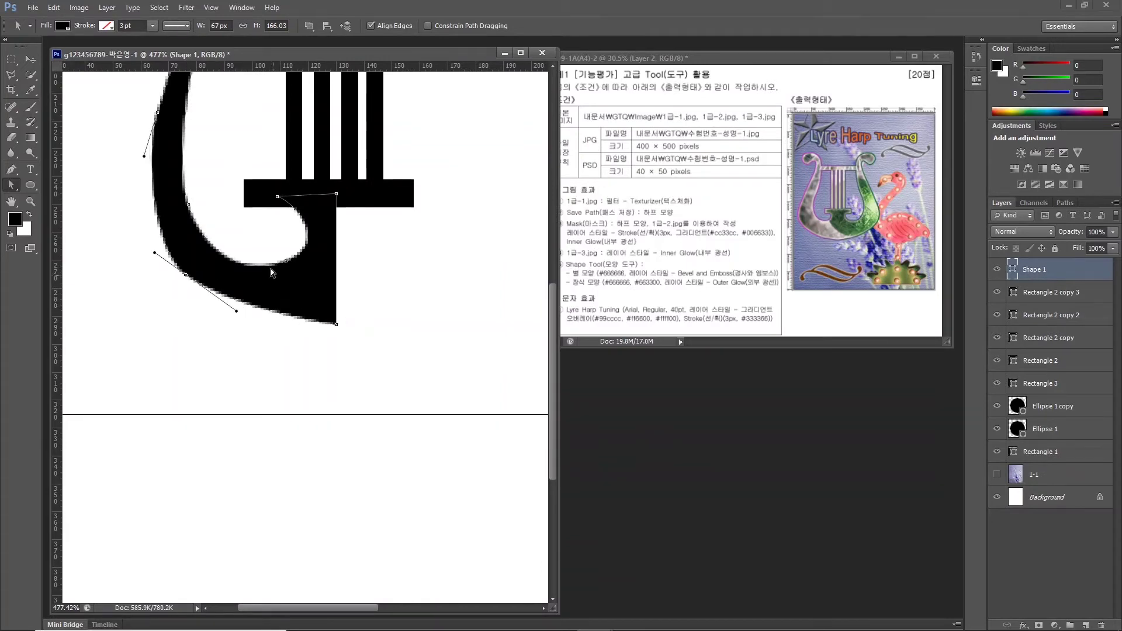
scroll(271, 268, "down", 3)
scroll(396, 125, "up", 2)
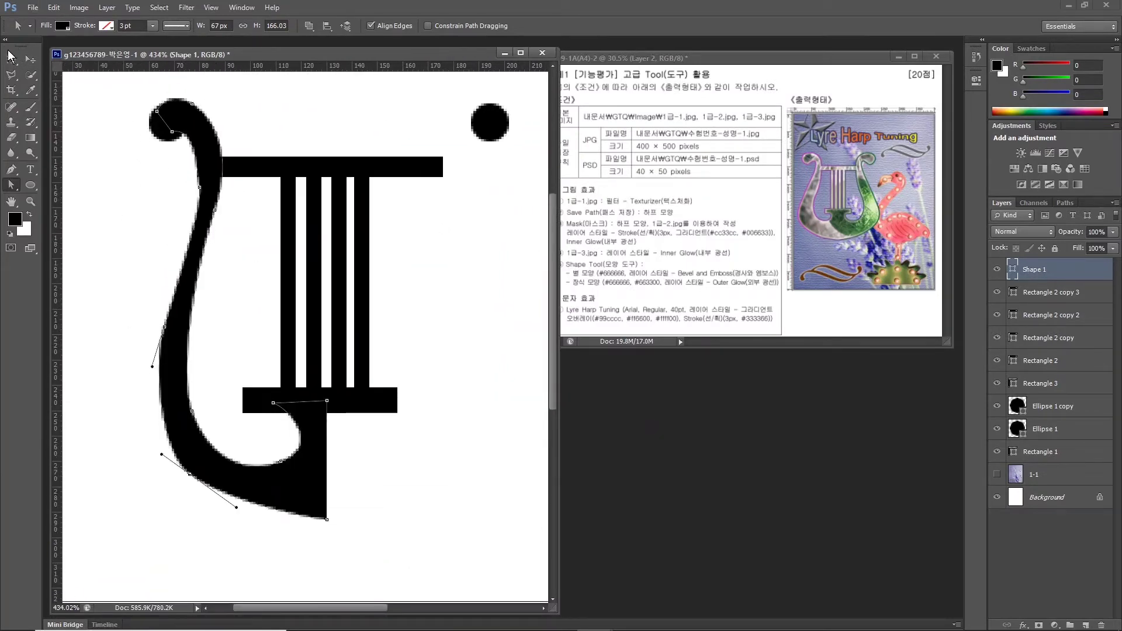
Return to the Move tool, passing through the Path Selection Tool.
left_click(29, 59)
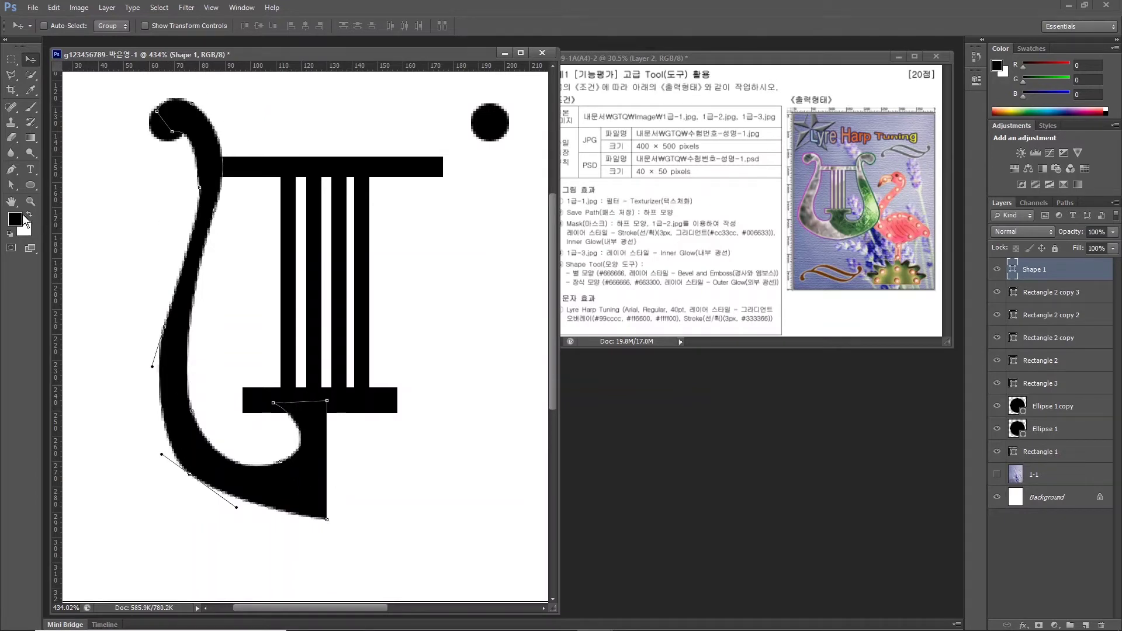
left_click(12, 187)
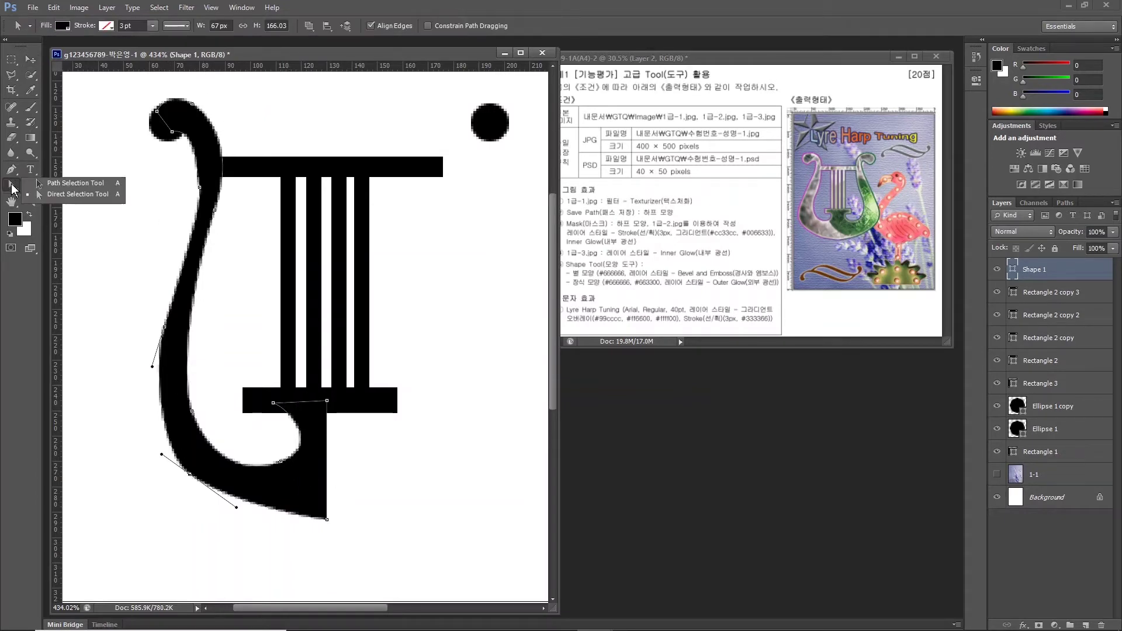
left_click(82, 183)
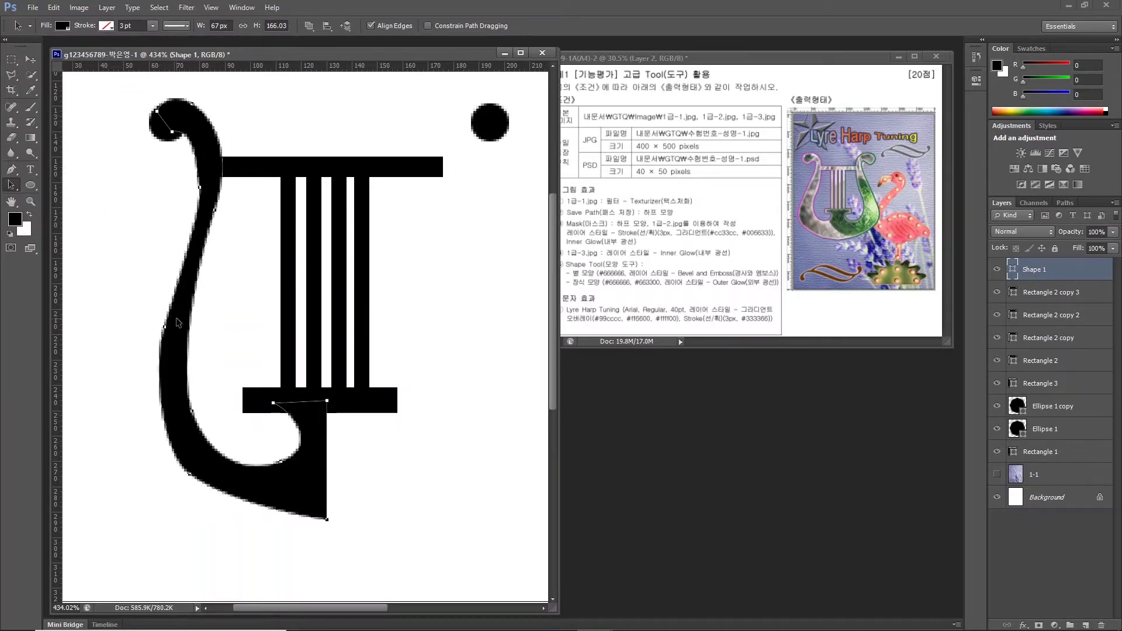
left_click(37, 64)
Duplicate the left arm, flip the copy horizontally, and align it on the base as the right arm.
left_click_drag(197, 134, 370, 131)
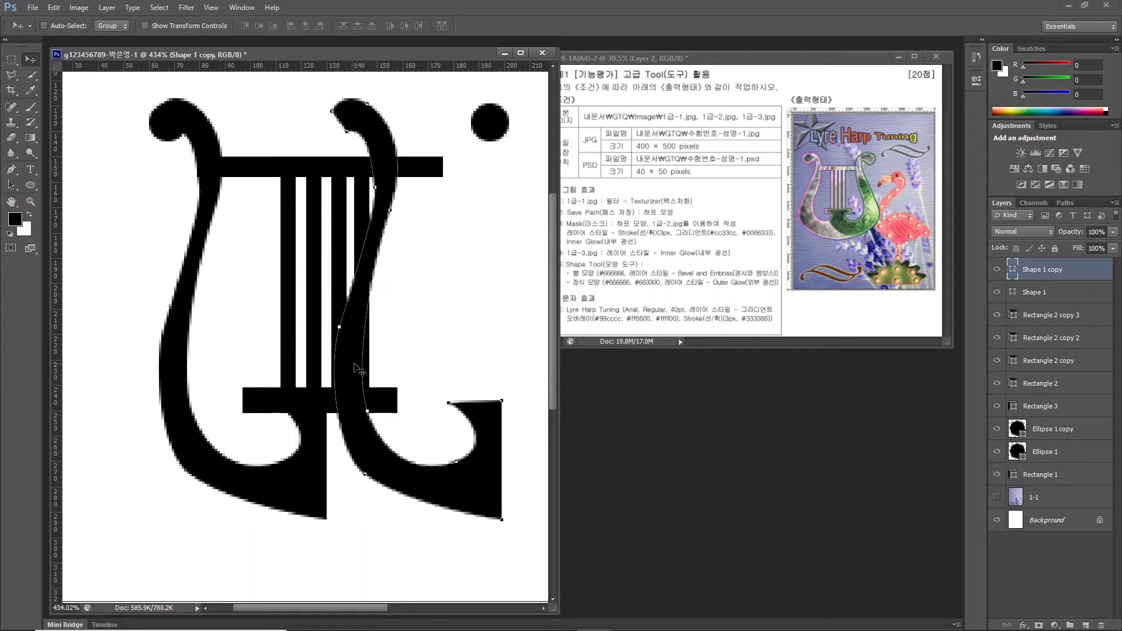
key("ctrl+t")
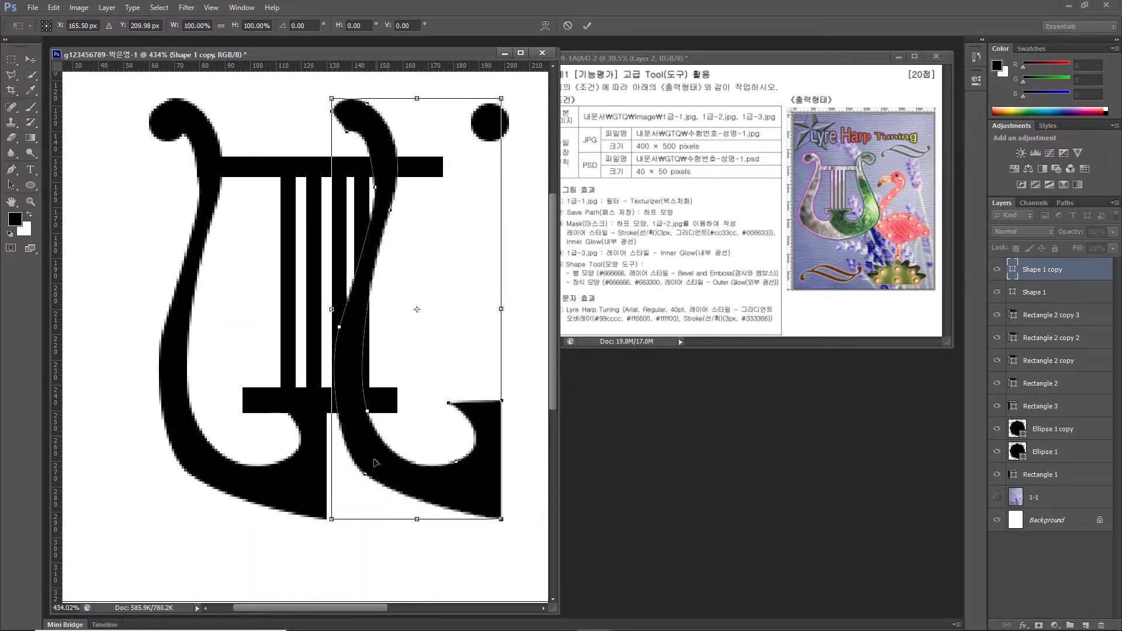
right_click(370, 453)
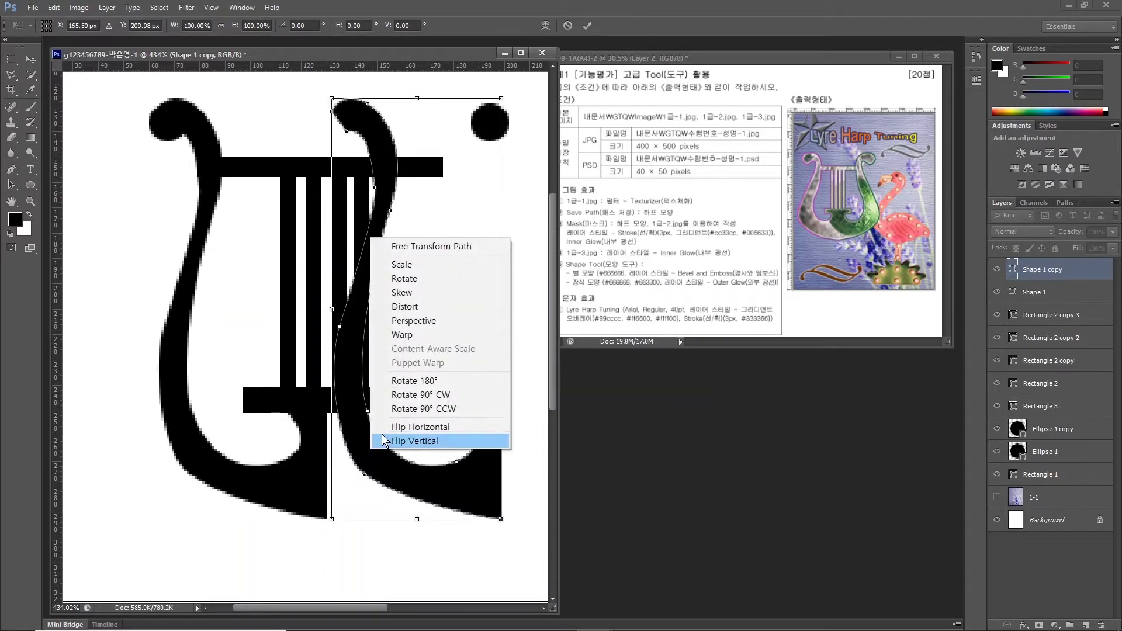
left_click(406, 430)
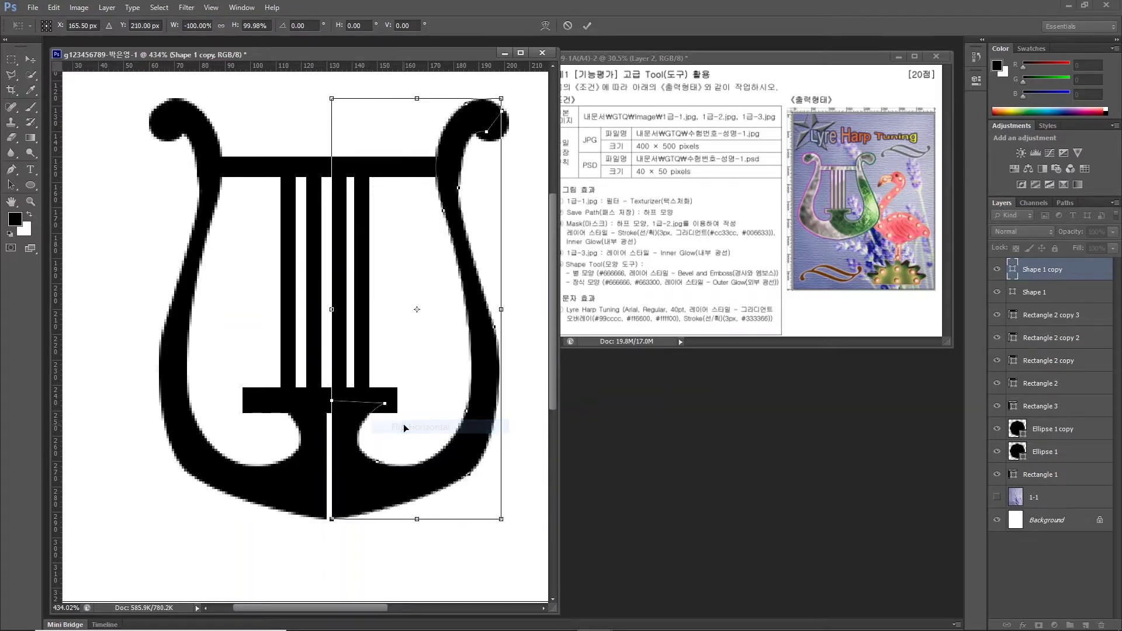
left_click_drag(347, 467, 343, 467)
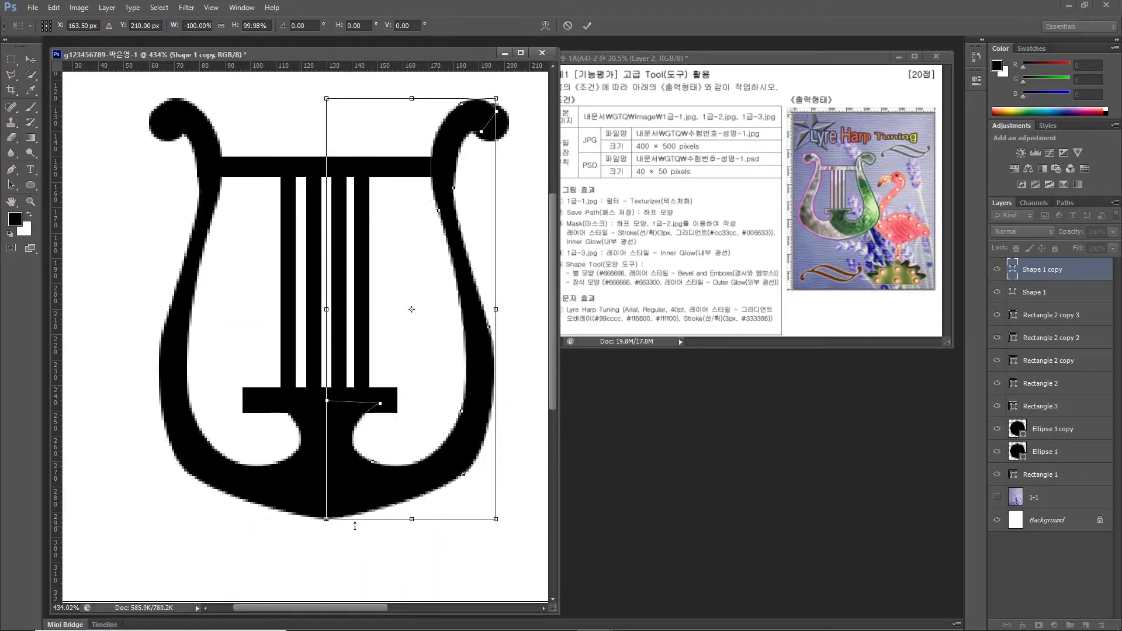
key("Return")
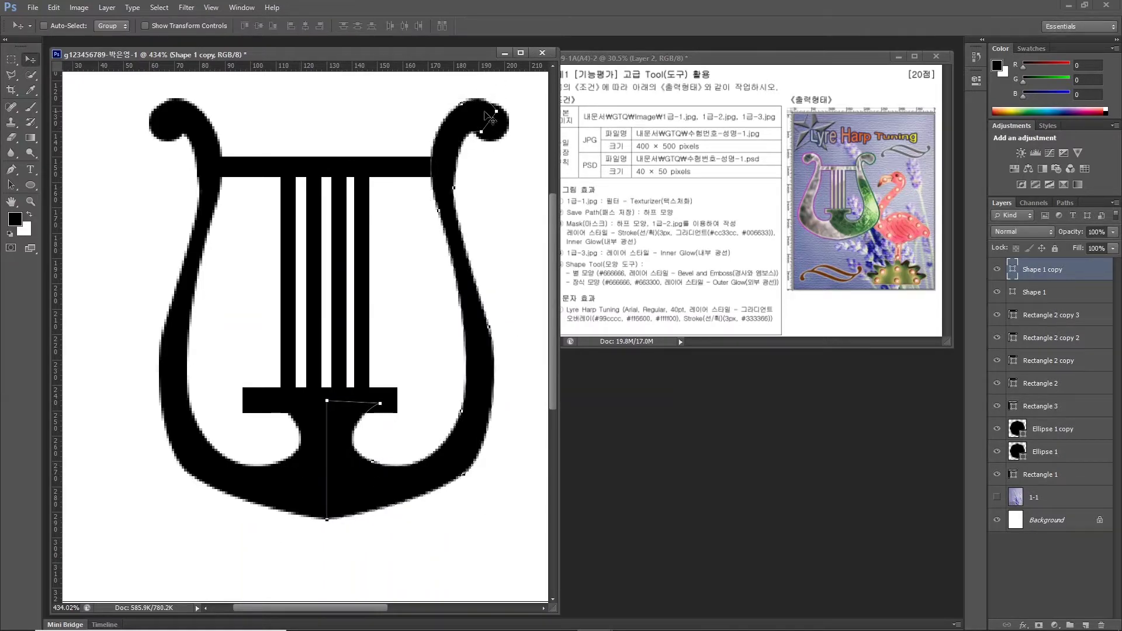
Nudge the Ellipse 1 copy circle with the arrow keys to sit in the right arm's curl.
left_click(1030, 430)
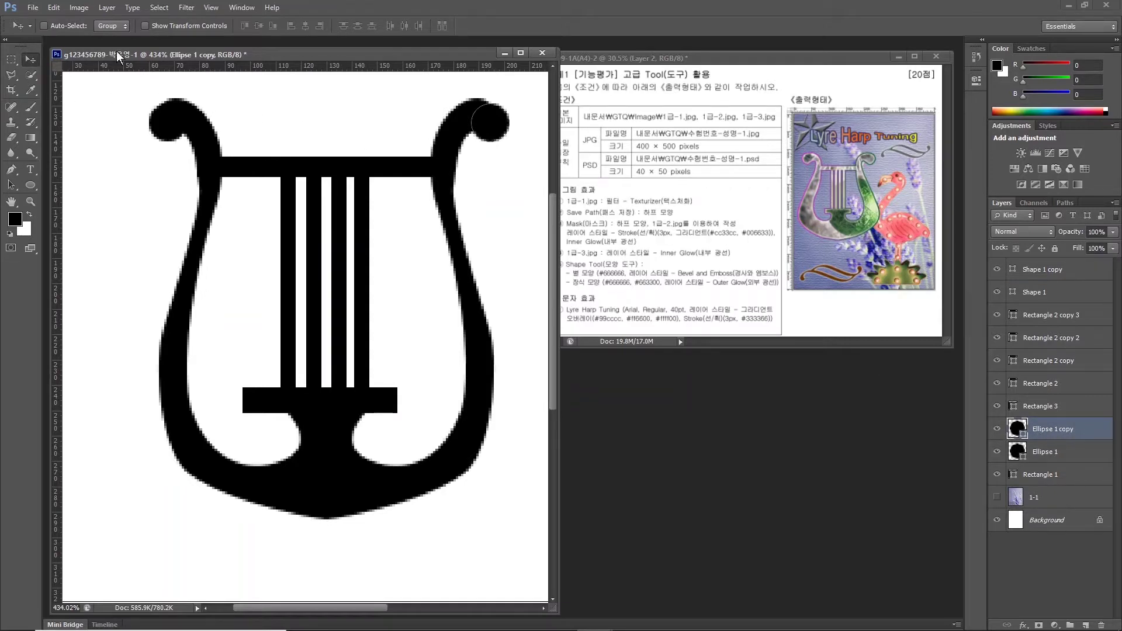
key("Left")
key("Left")
key("Left")
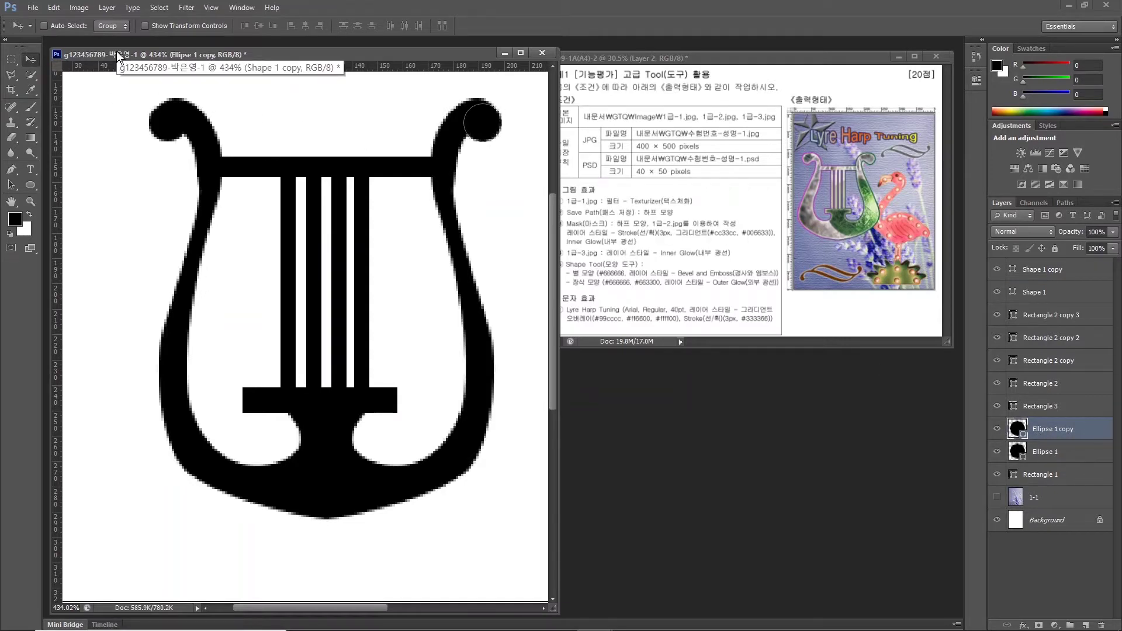
key("Right")
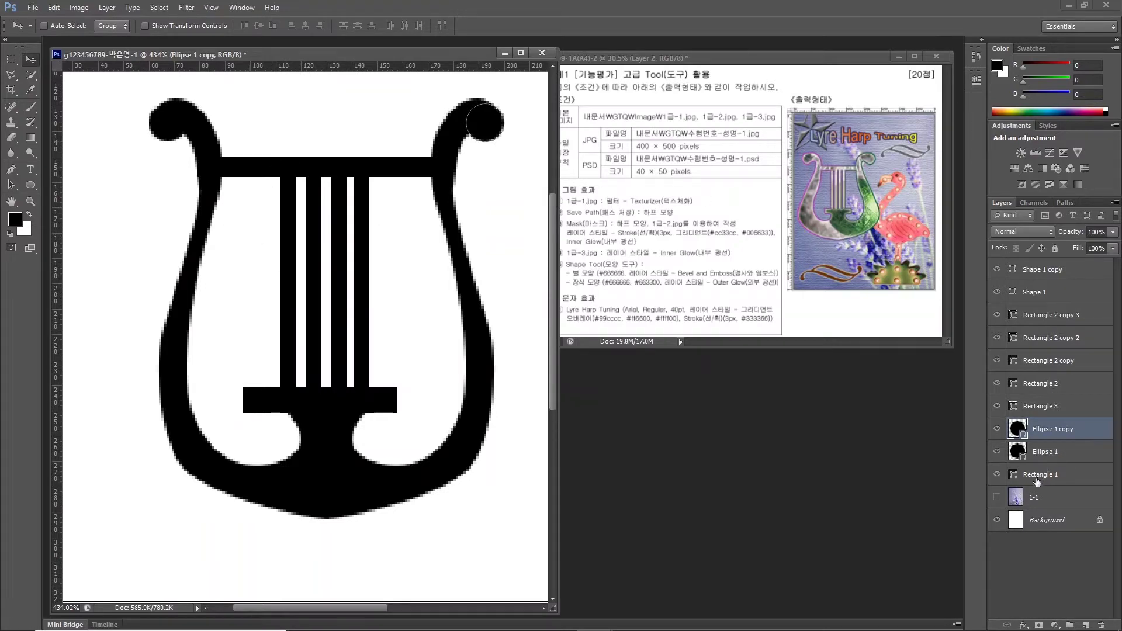
Select layers Shape 1 copy through Rectangle 1 and combine them with Merge Shapes.
left_click(1038, 477)
left_click(1046, 271)
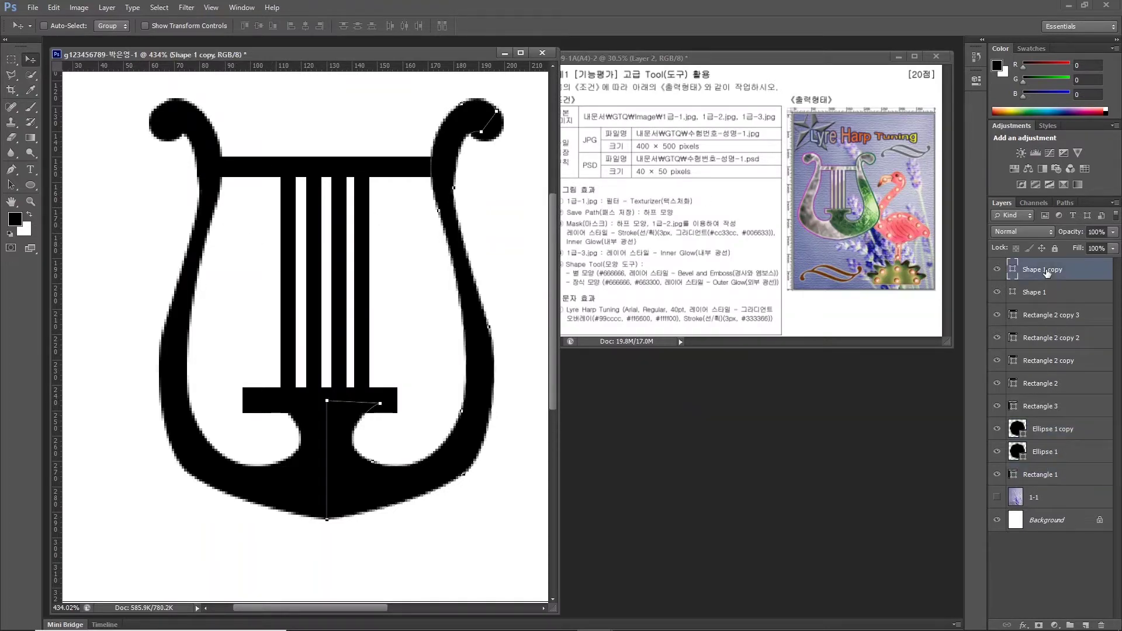
left_click_drag(1044, 273, 1043, 477)
left_click(1042, 476, "shift")
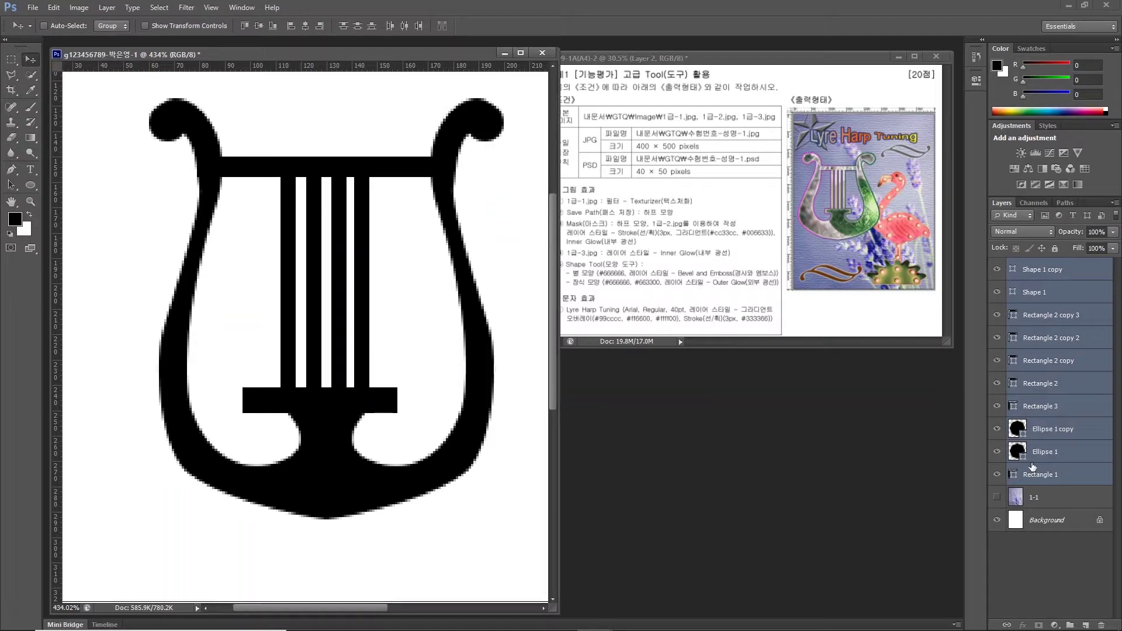
right_click(1061, 292)
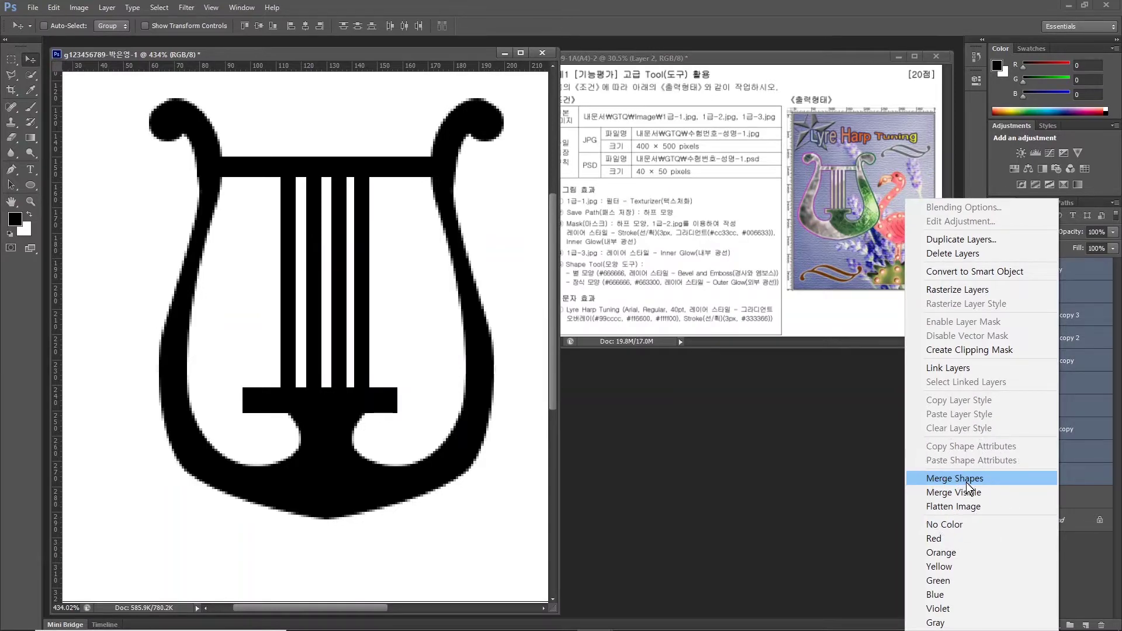
left_click(966, 482)
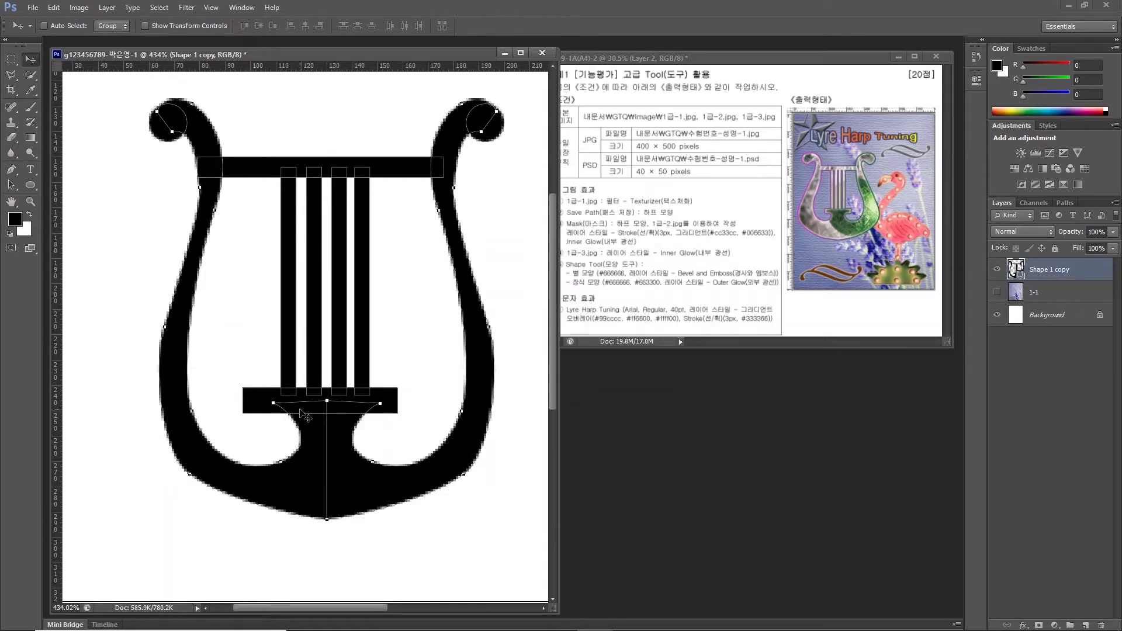
Apply Merge Shape Components from the Pen tool's Path Operations to fuse the lyre's parts.
scroll(306, 416, "up", 2)
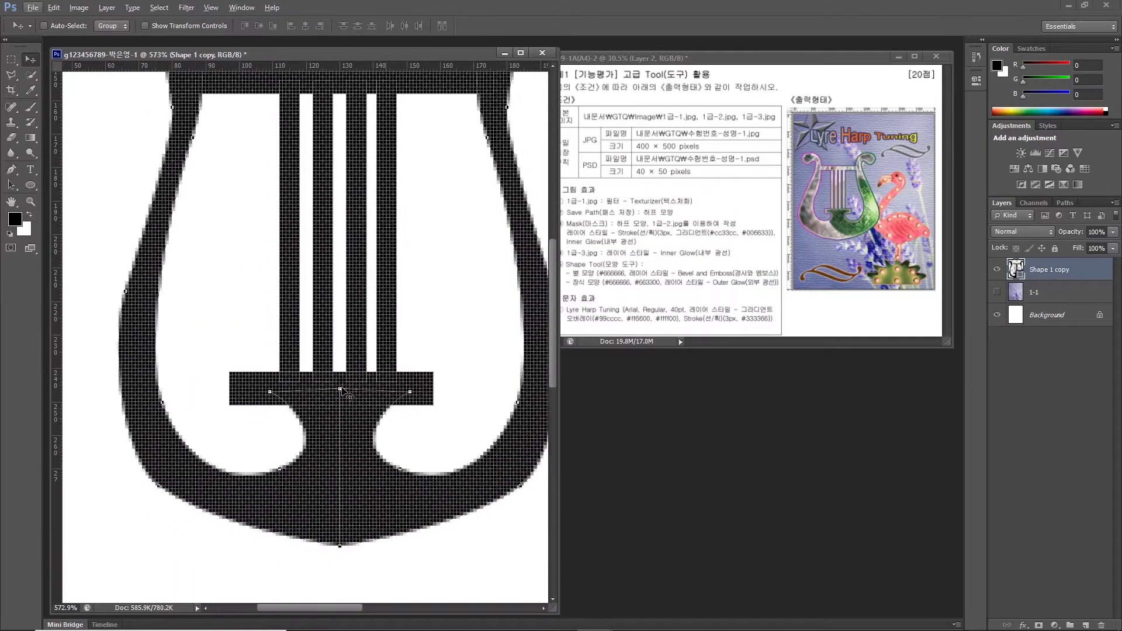
scroll(345, 390, "down", 1)
scroll(327, 392, "down", 1)
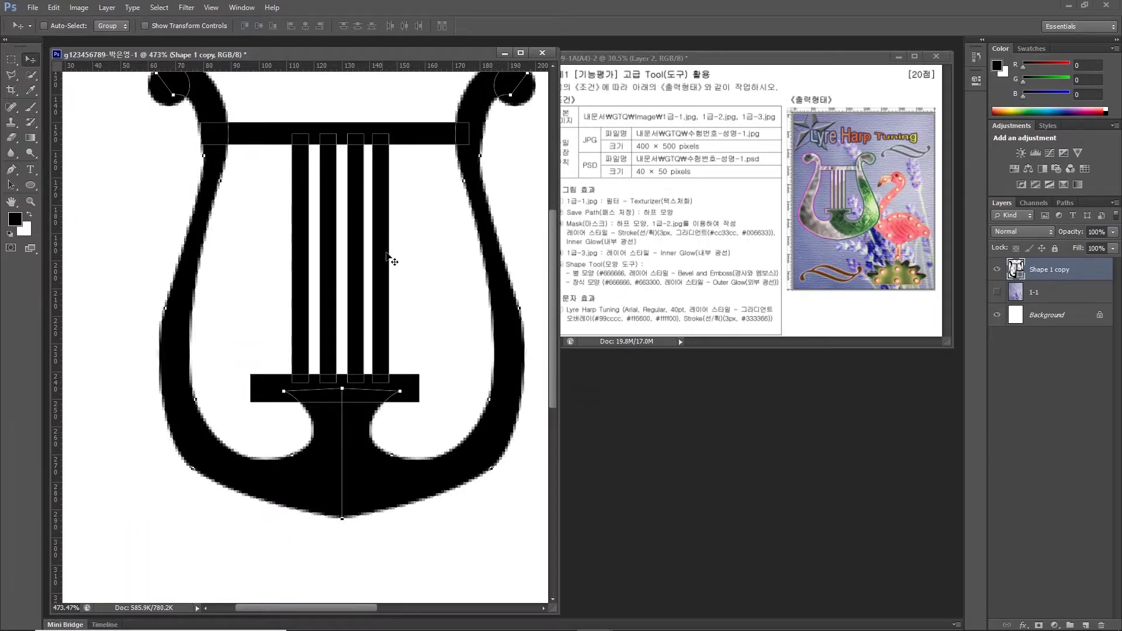
scroll(458, 310, "up", 3)
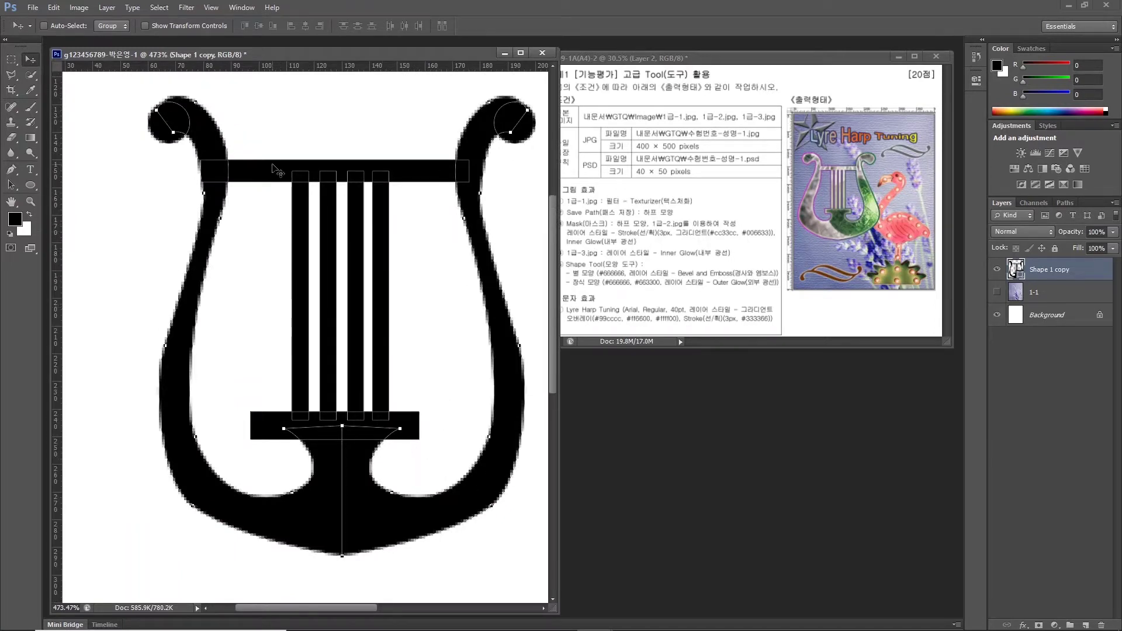
left_click(10, 173)
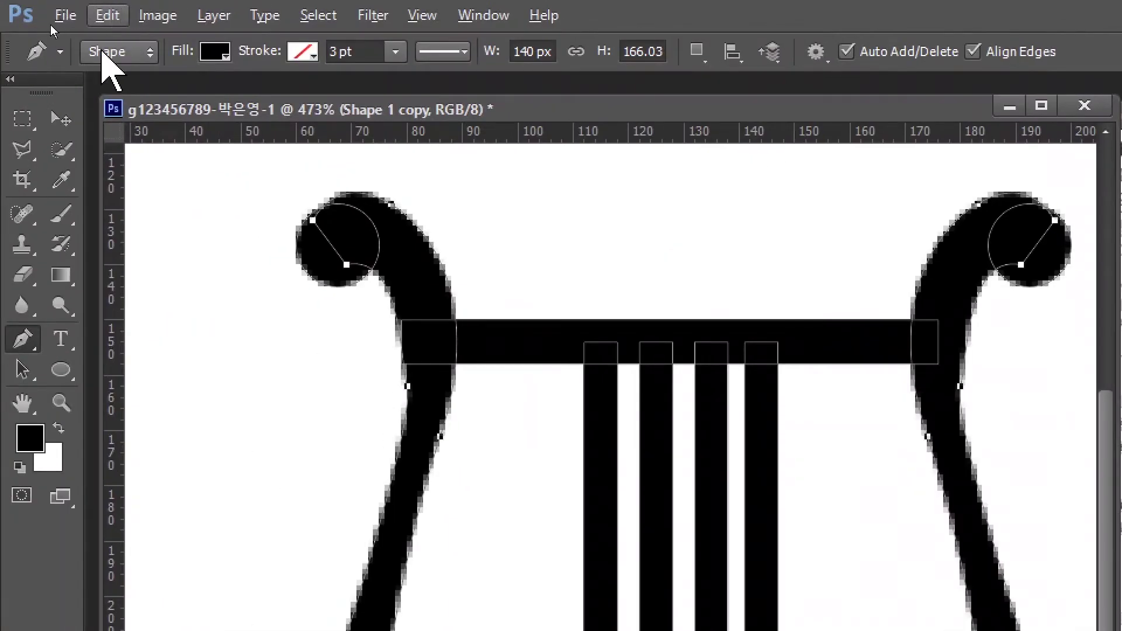
left_click(51, 26)
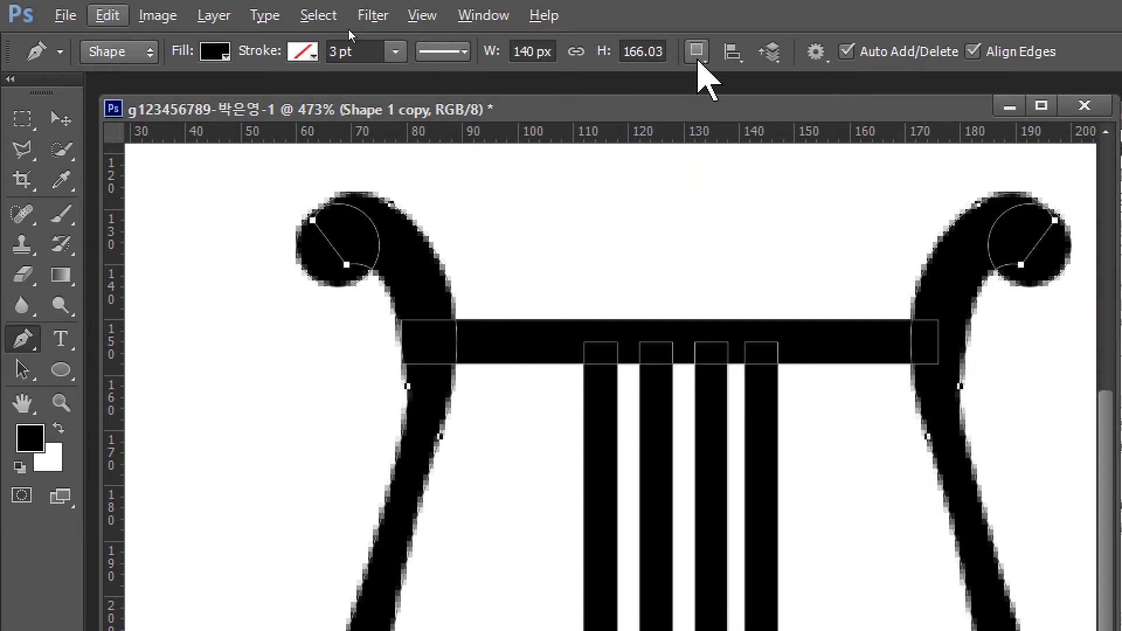
left_click(697, 57)
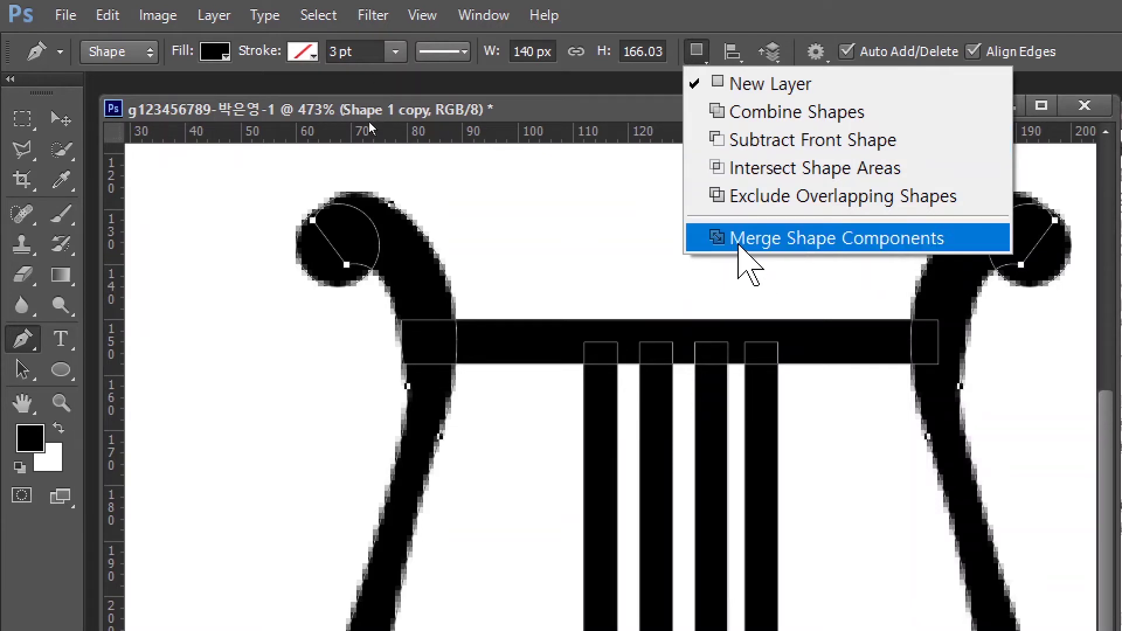
left_click(739, 248)
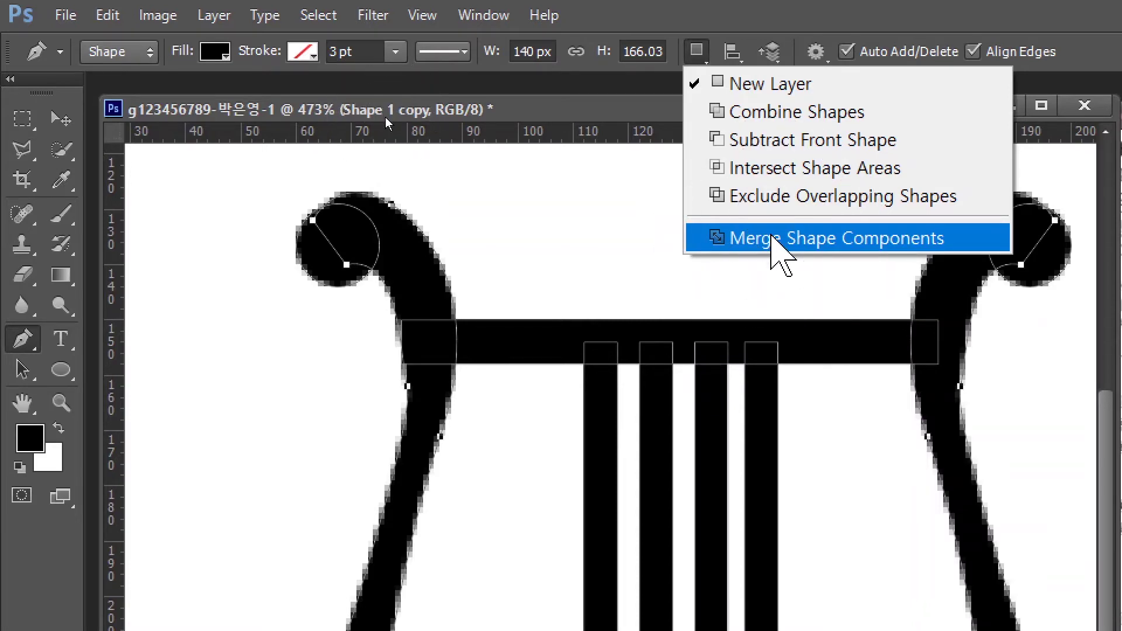
left_click(775, 240)
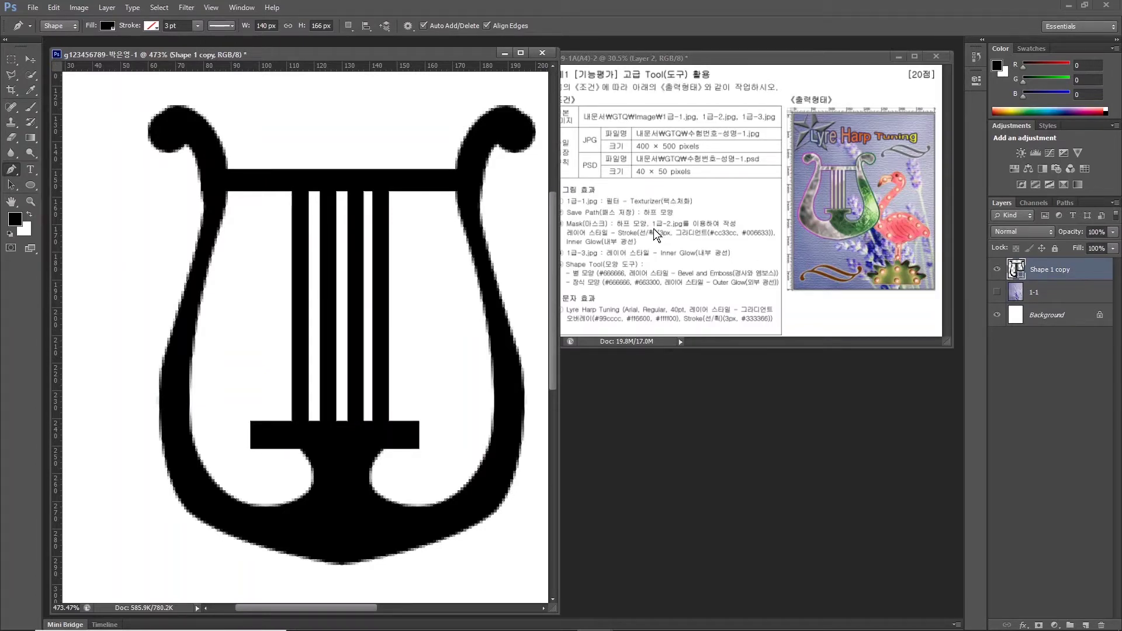
Scale the lyre up to about 161% width and 147% height across the upper poster.
double_click(12, 203)
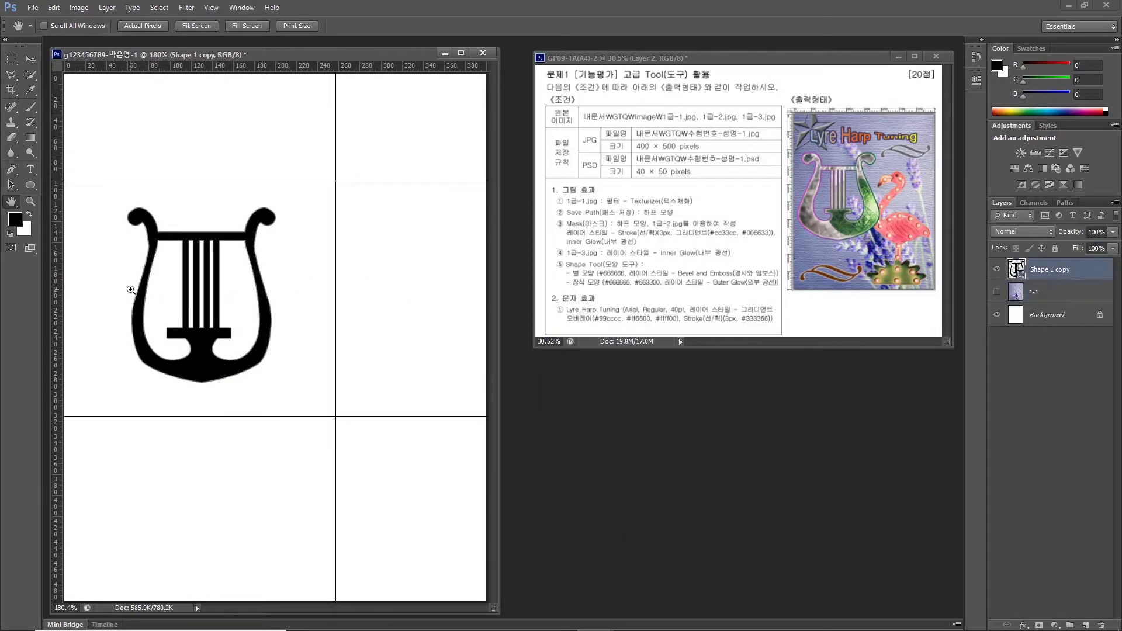
key("ctrl+t")
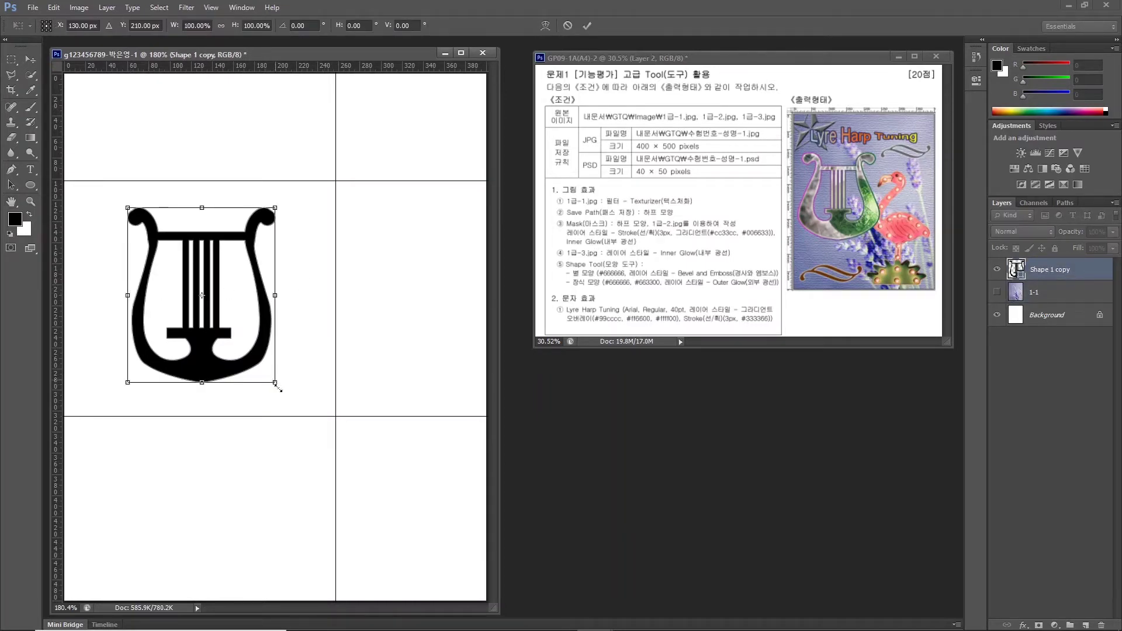
left_click_drag(275, 383, 315, 428)
left_click_drag(122, 208, 98, 172)
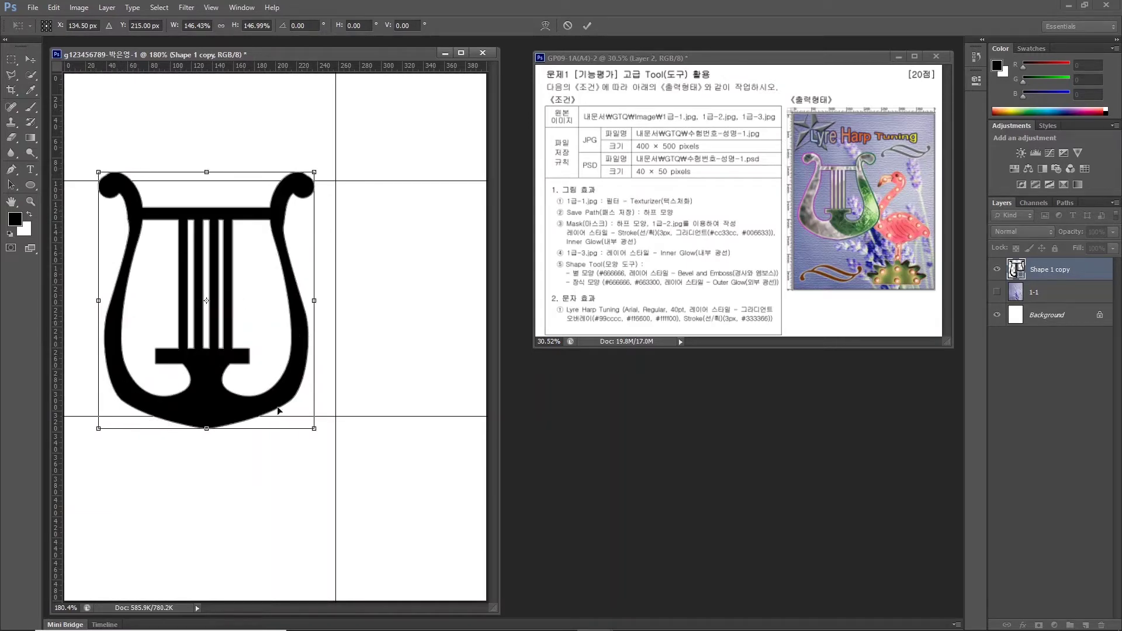
left_click_drag(310, 301, 331, 301)
key("Return")
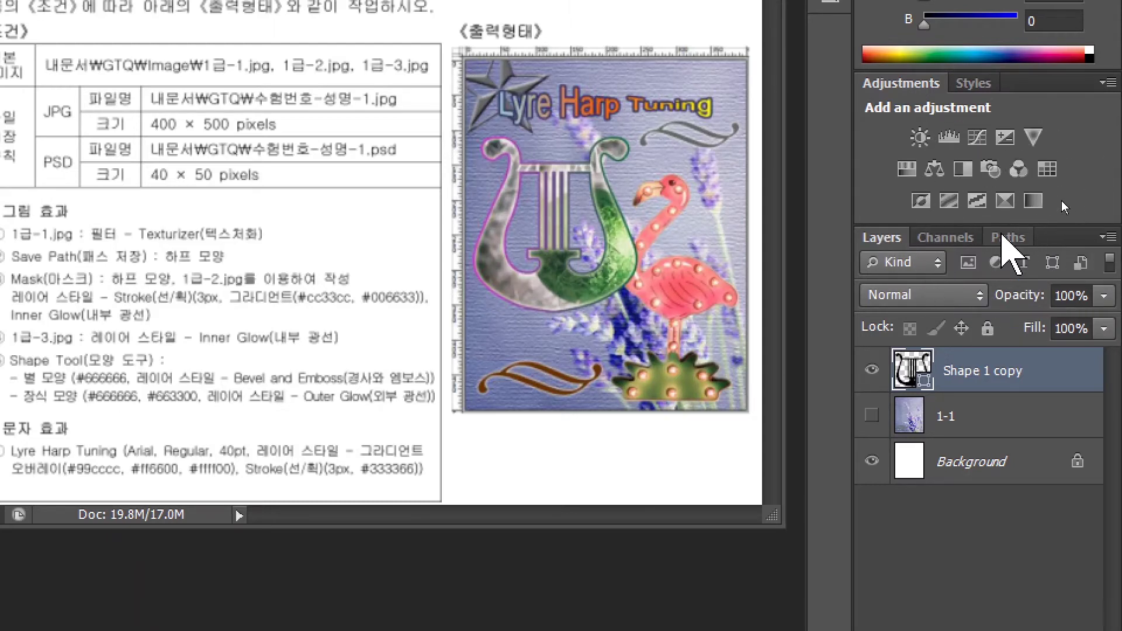
Save the lyre's shape path as '하프 모양' and make the lavender 1-1 layer visible.
left_click(1006, 237)
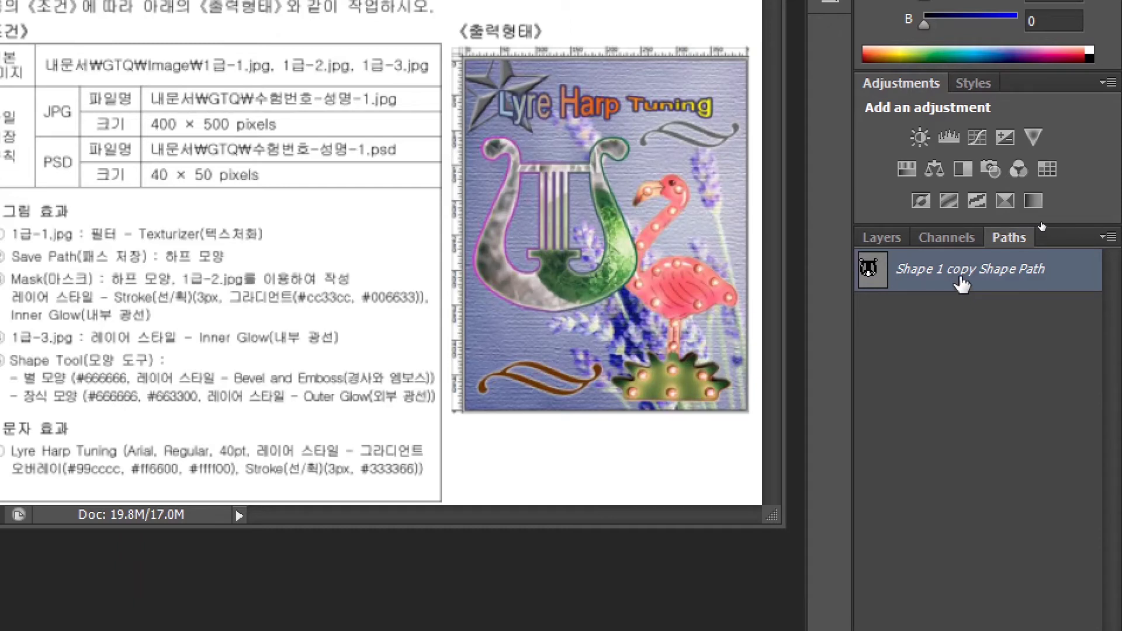
double_click(1069, 273)
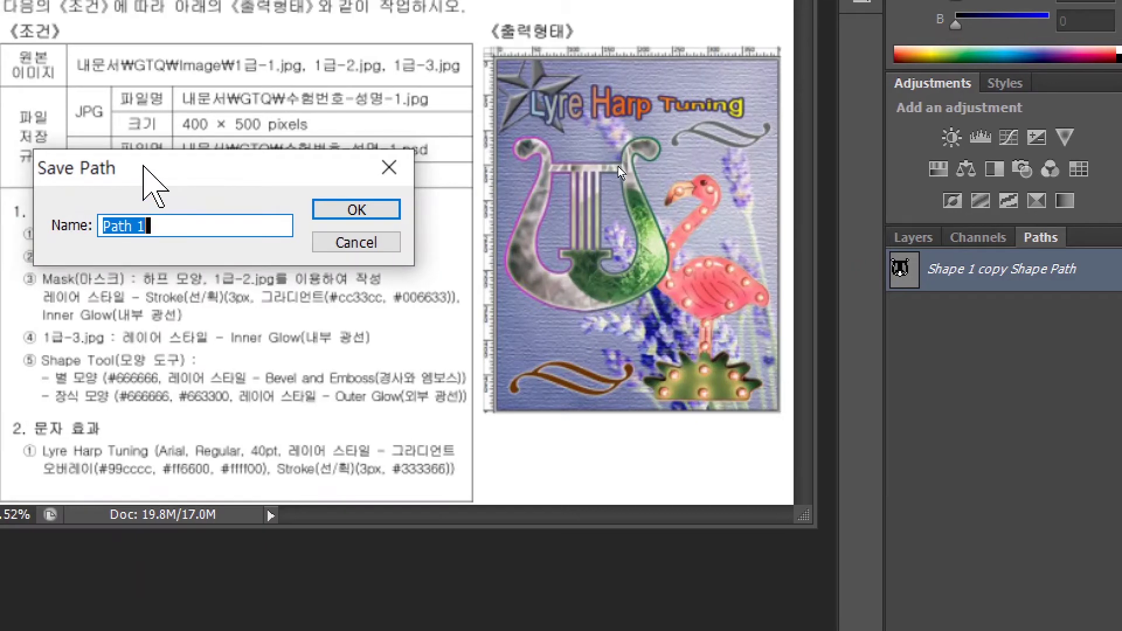
left_click_drag(114, 176, 382, 200)
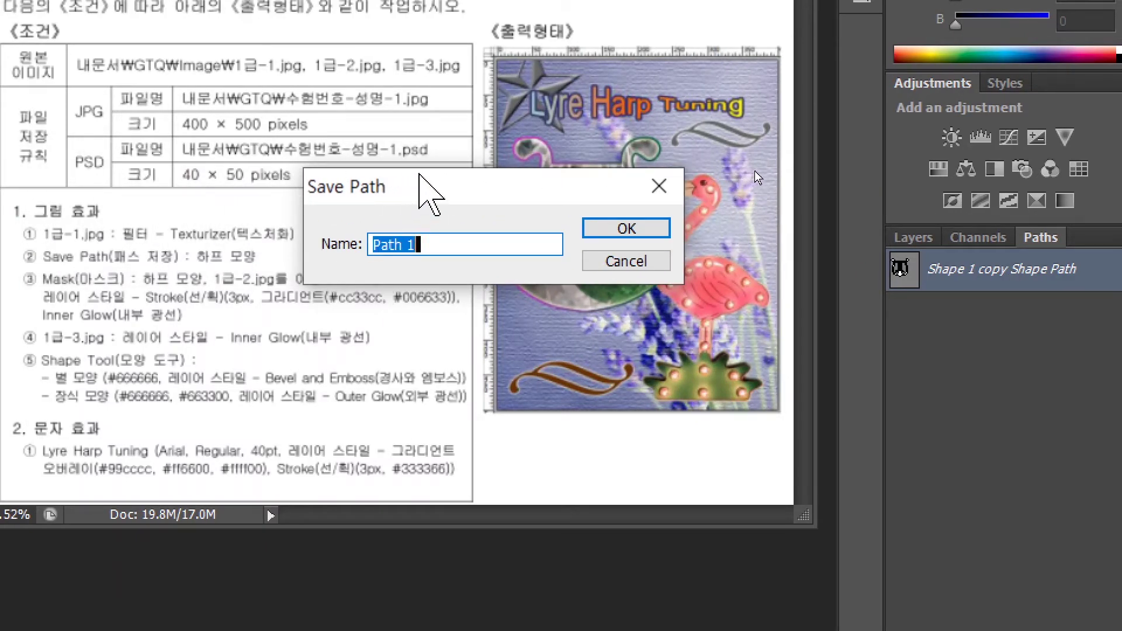
type("ㅎ")
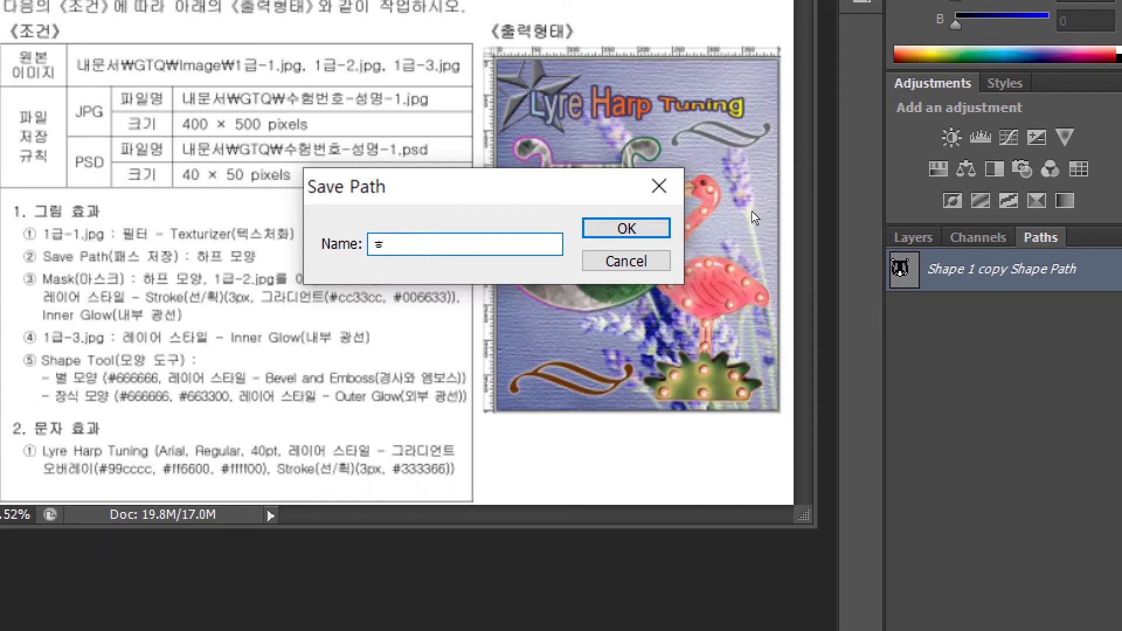
type("하프 모양")
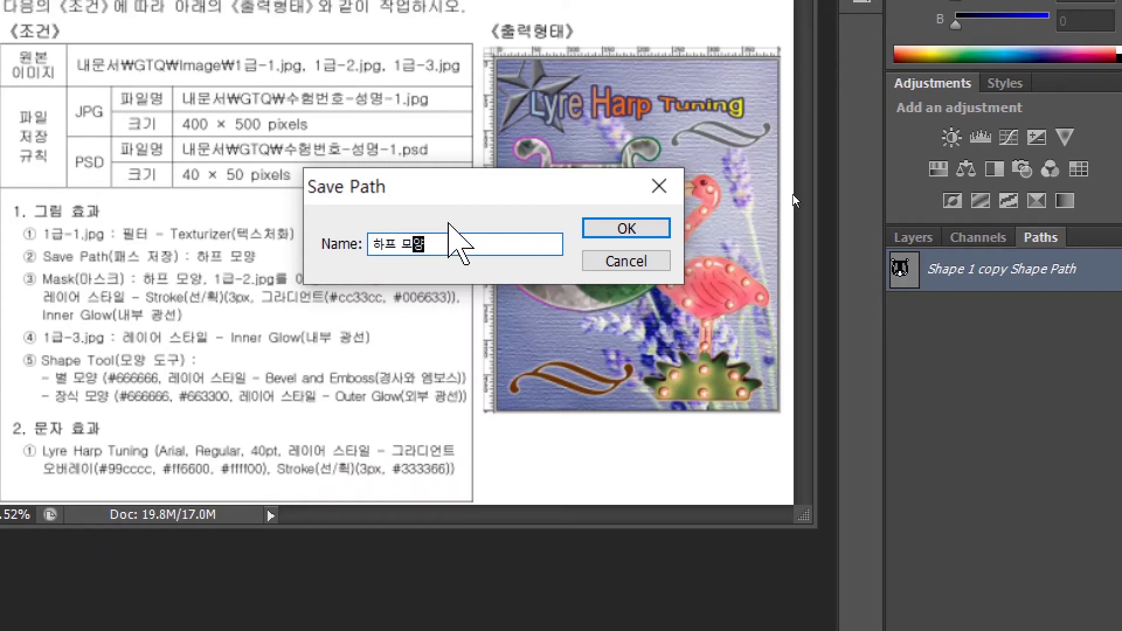
left_click(633, 221)
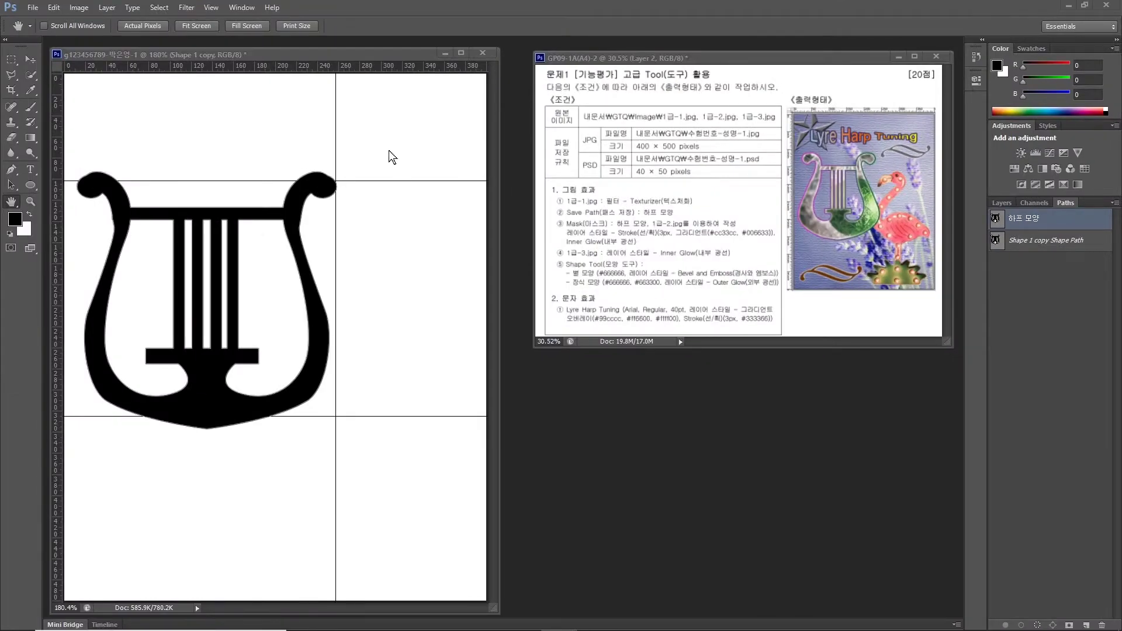
left_click(1003, 201)
left_click(998, 292)
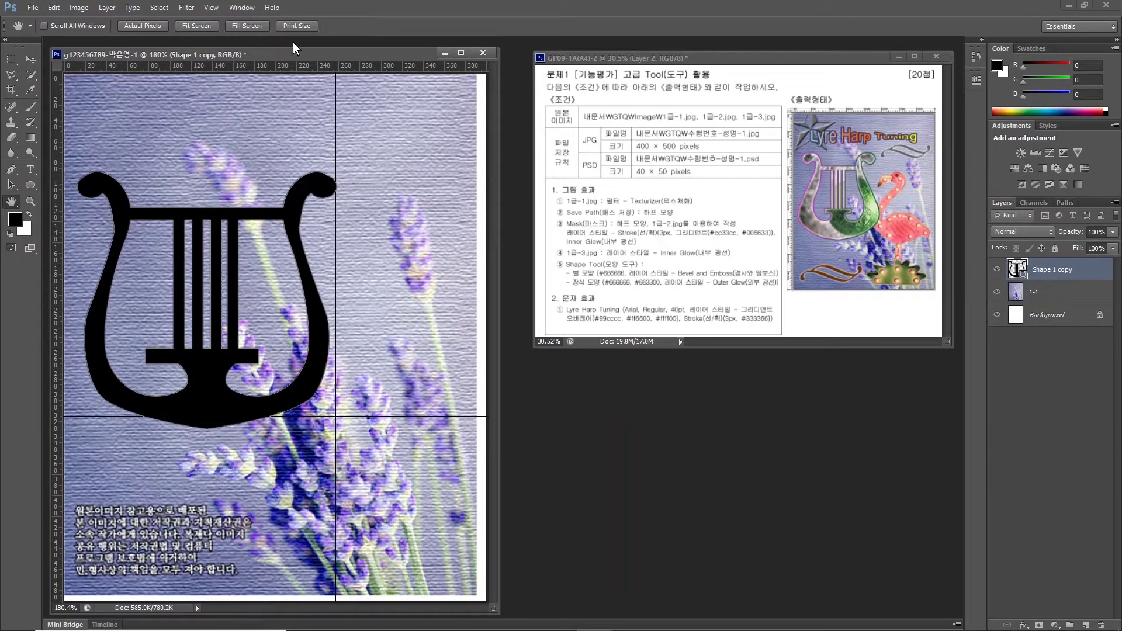
Clear all guides and open the ornament photo 1급-2.jpg.
left_click(210, 9)
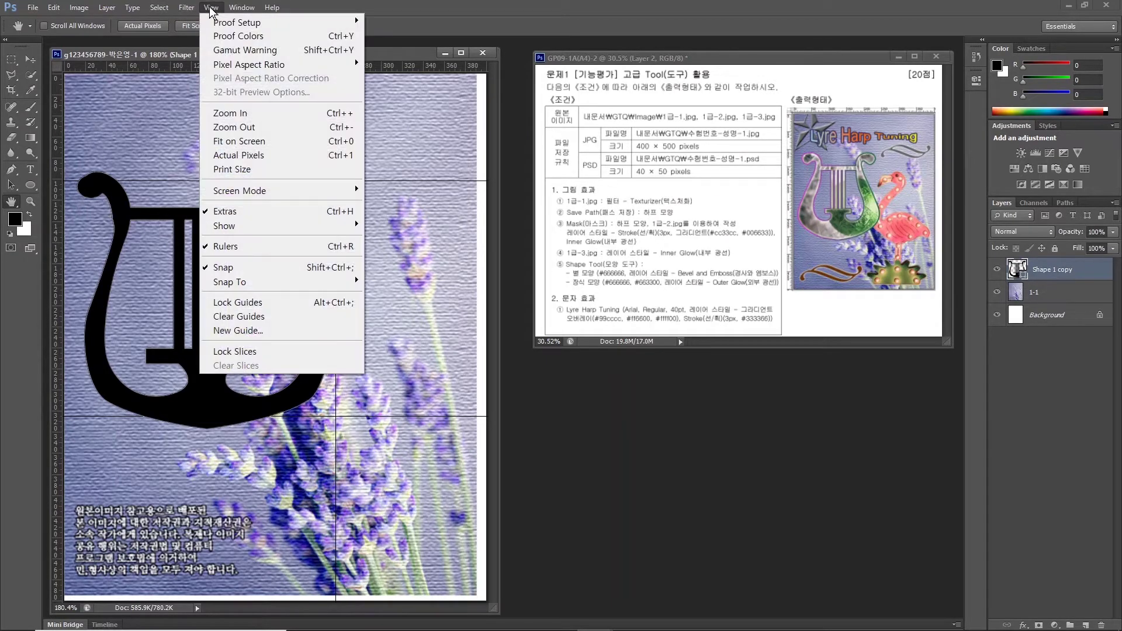
left_click(246, 317)
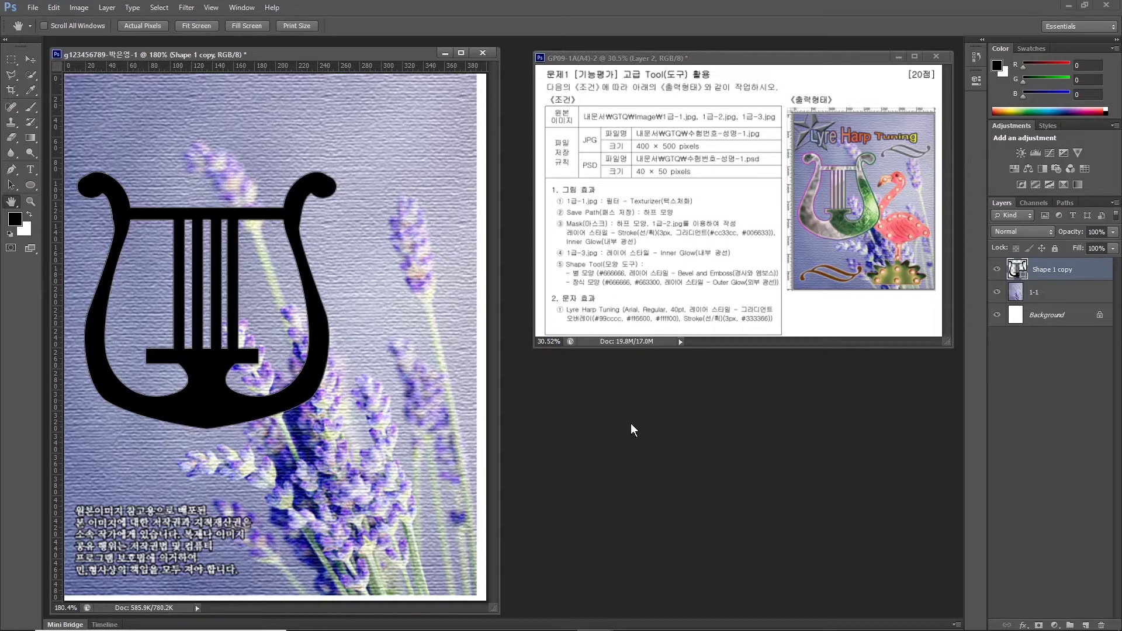
double_click(601, 420)
left_click(549, 303)
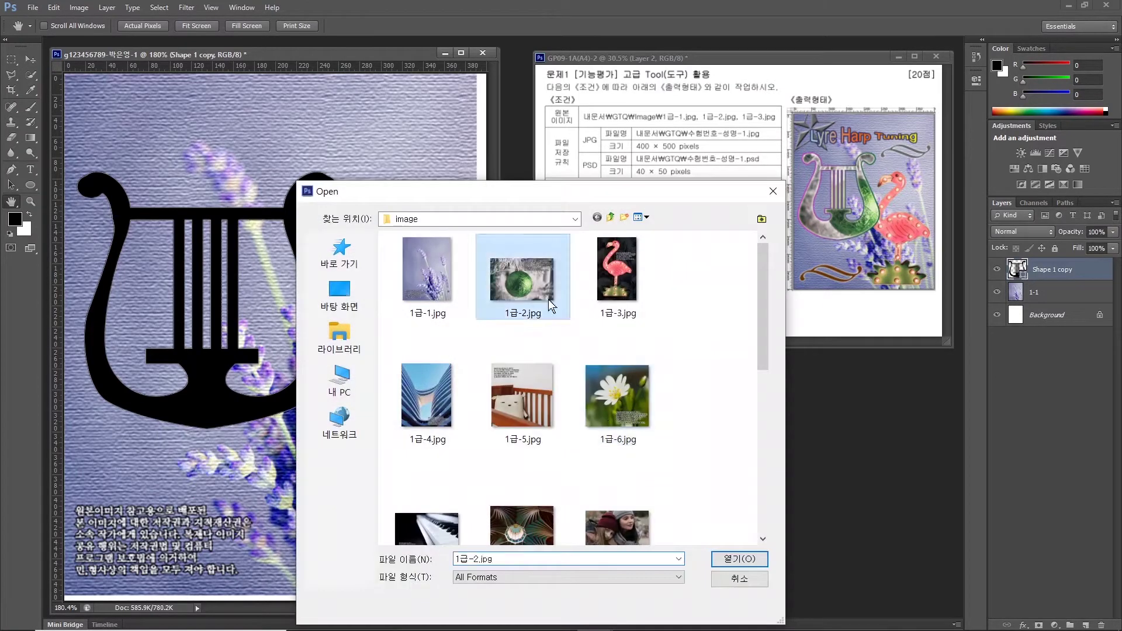
left_click(736, 560)
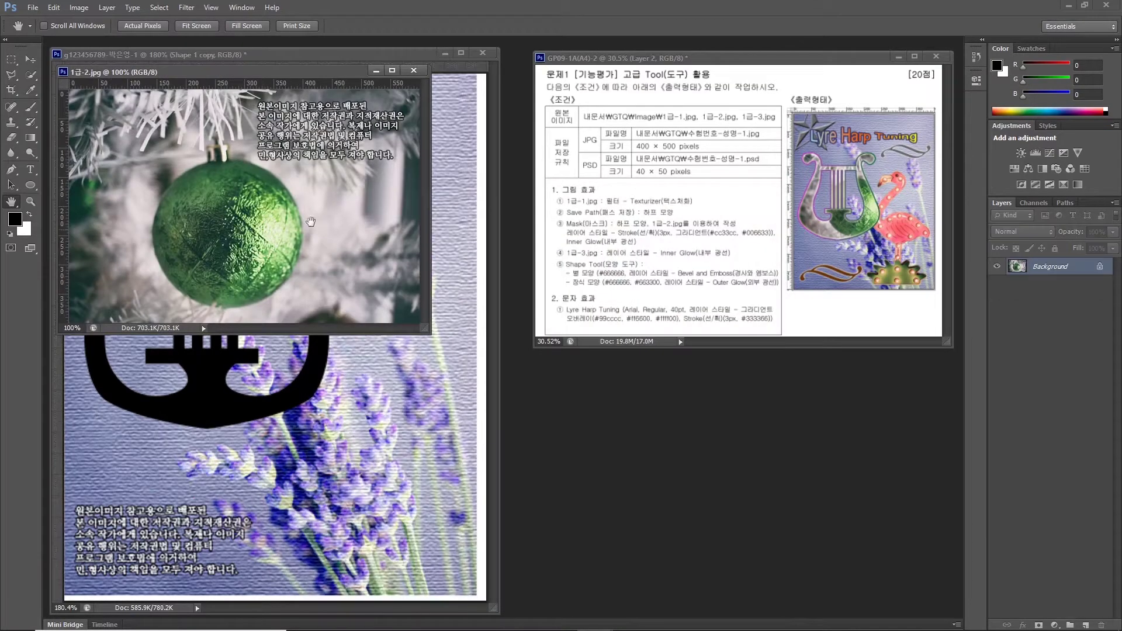
Arrange the 1급-2.jpg and poster windows side by side.
left_click_drag(213, 57, 313, 98)
left_click_drag(95, 71, 359, 153)
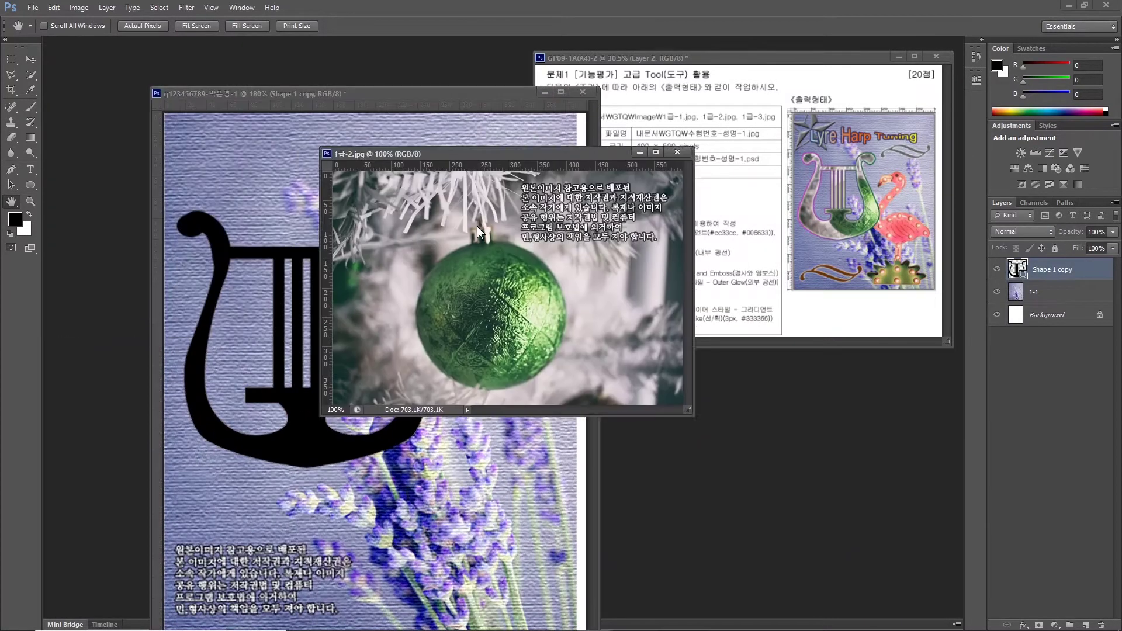
left_click_drag(477, 226, 463, 258)
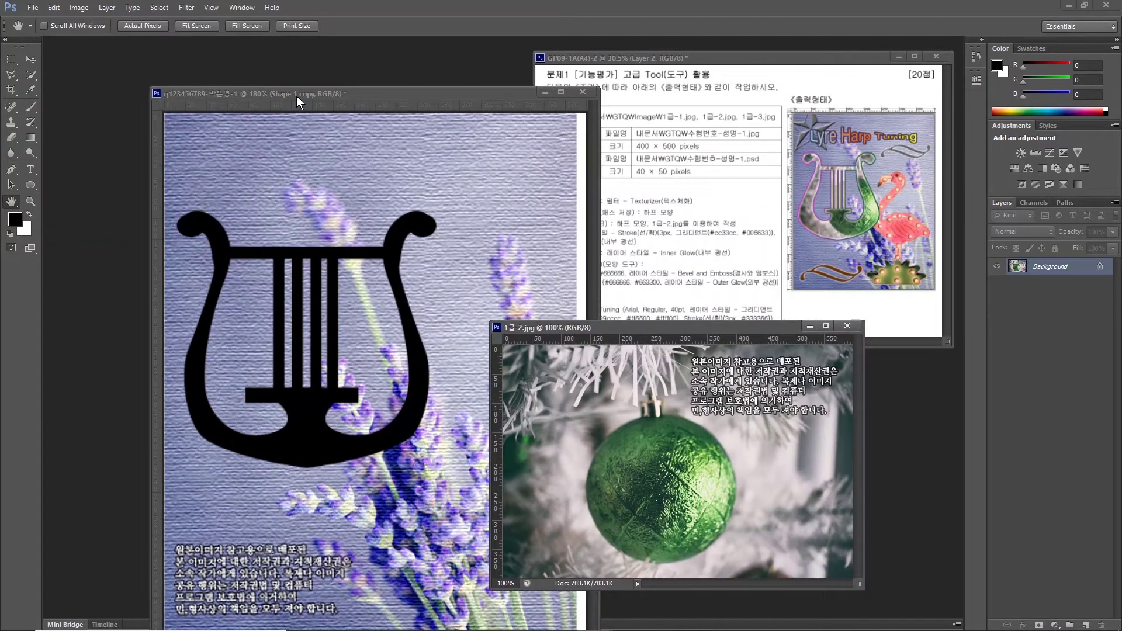
left_click_drag(298, 102, 206, 56)
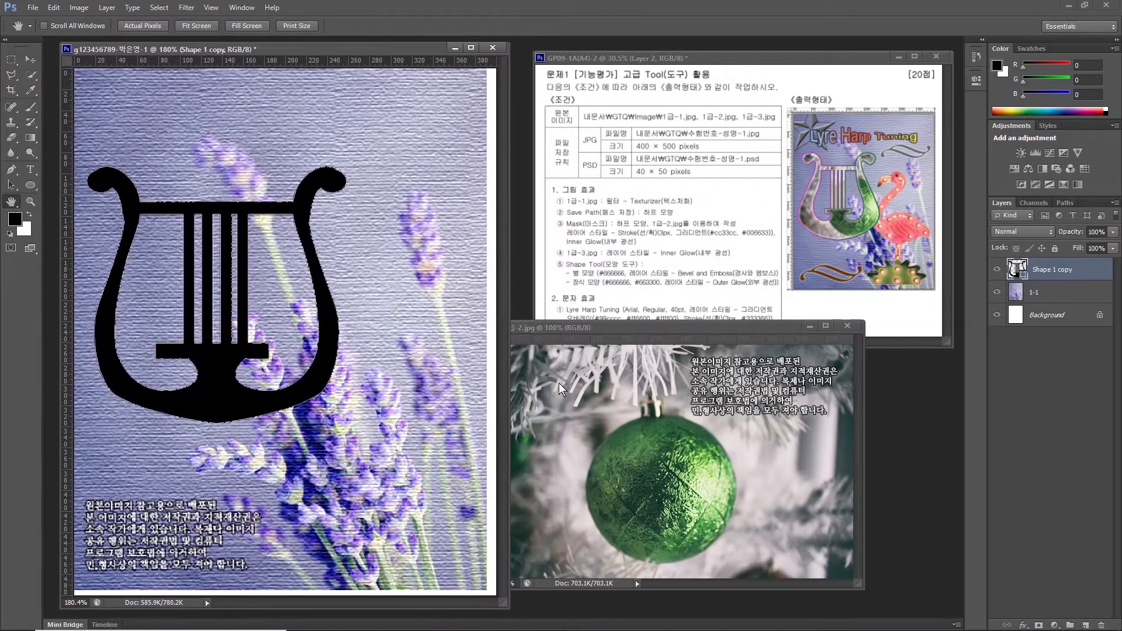
left_click_drag(620, 327, 509, 303)
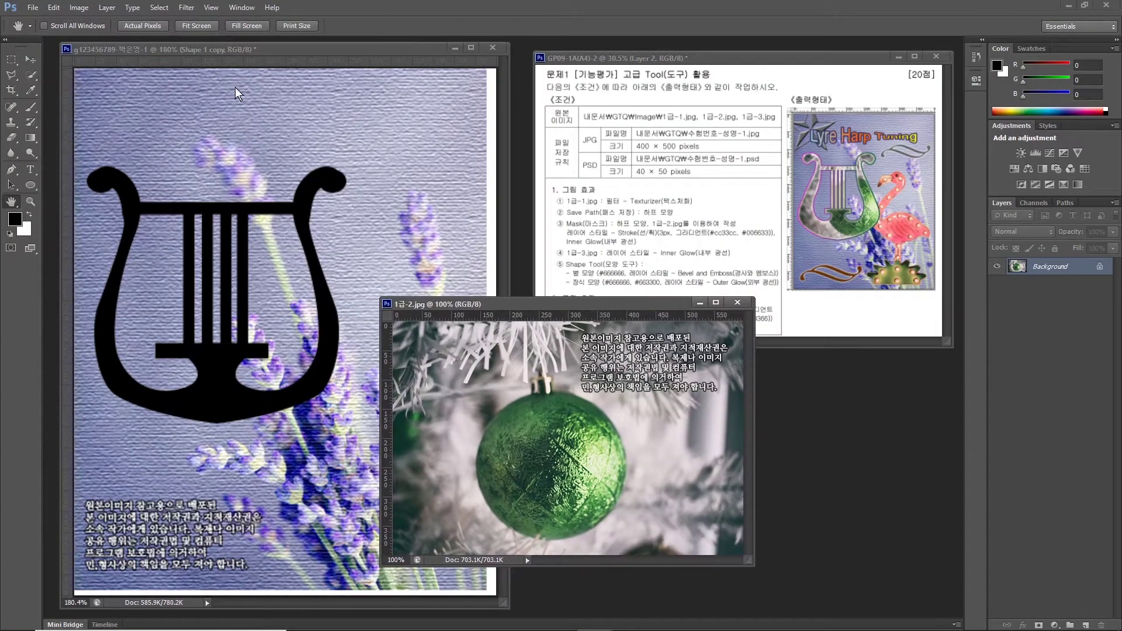
left_click(79, 7)
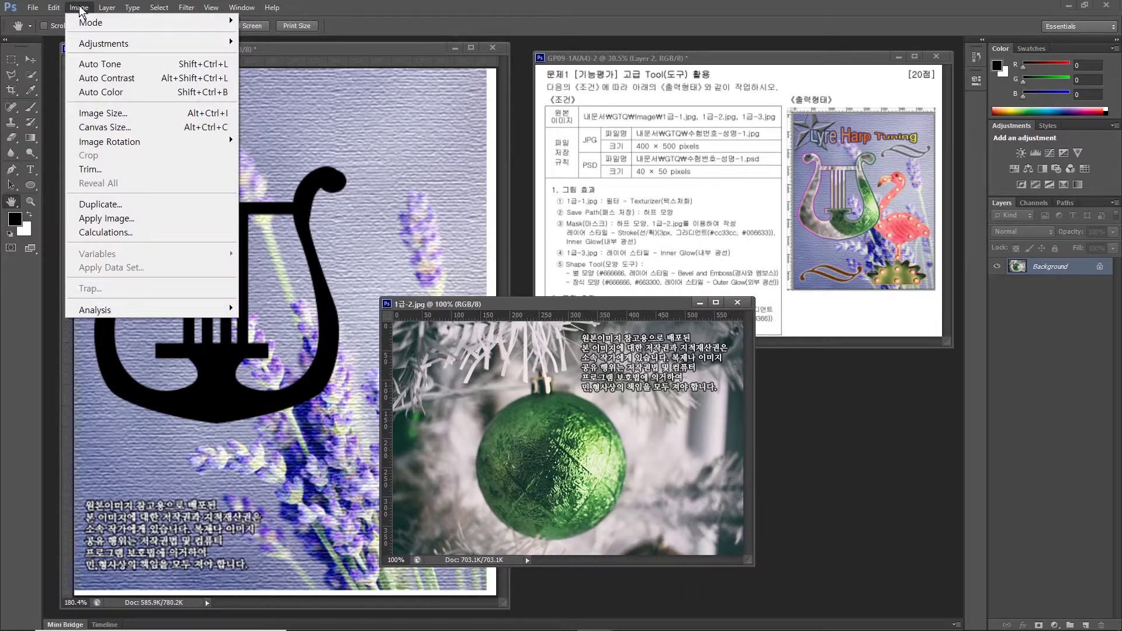
Resize 1급-2.jpg to 400 px wide and drag it onto the poster as Layer 1.
left_click(103, 114)
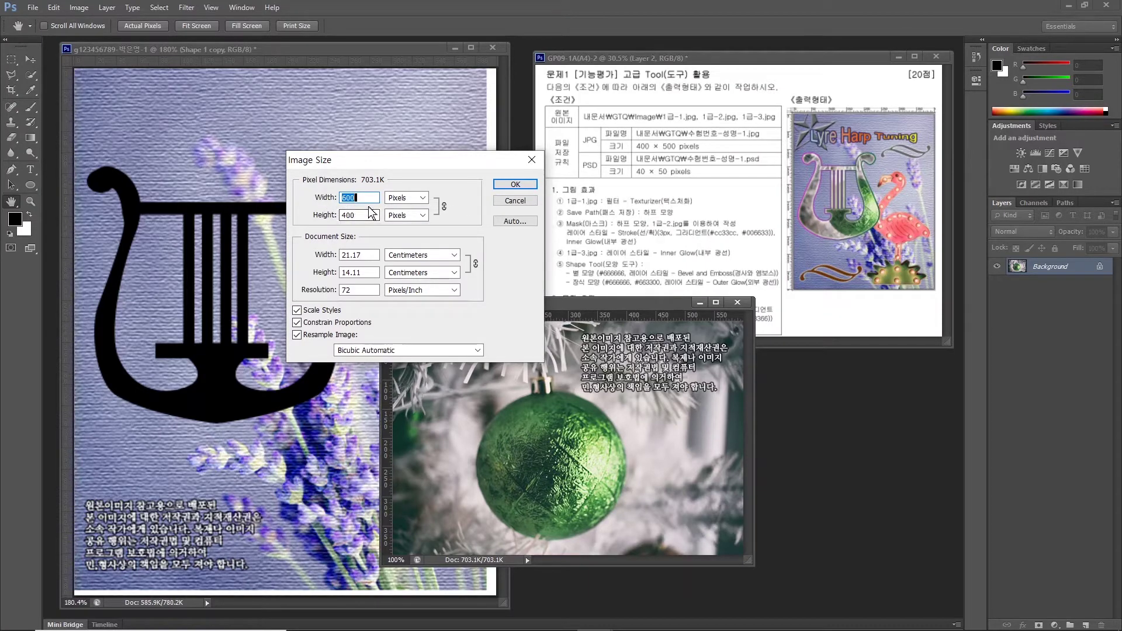
type("400")
key("Return")
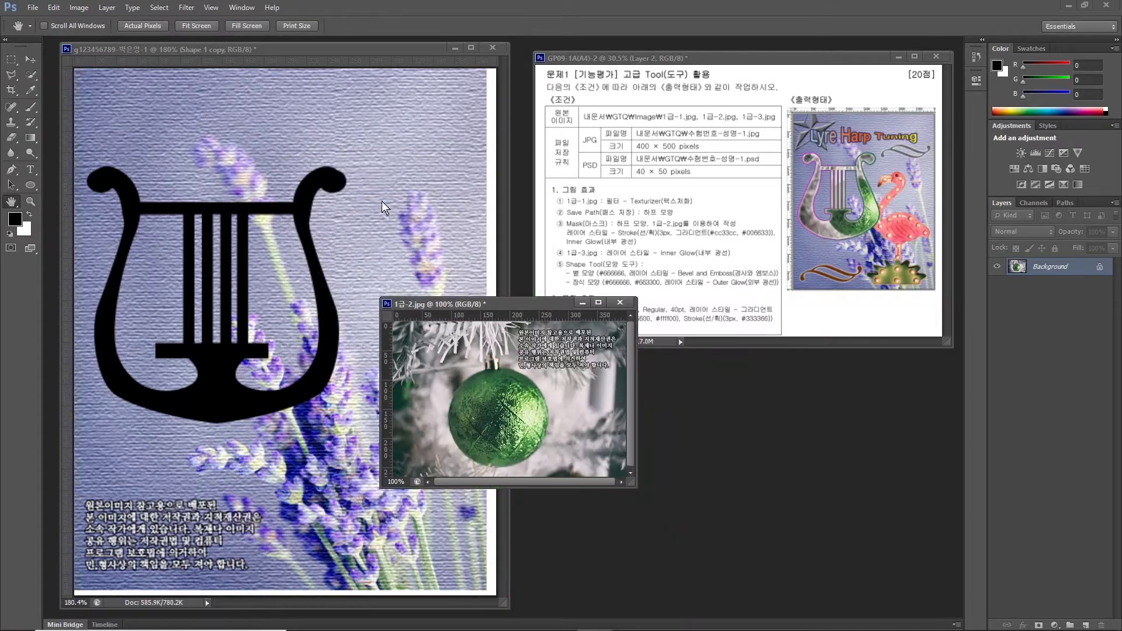
left_click(30, 59)
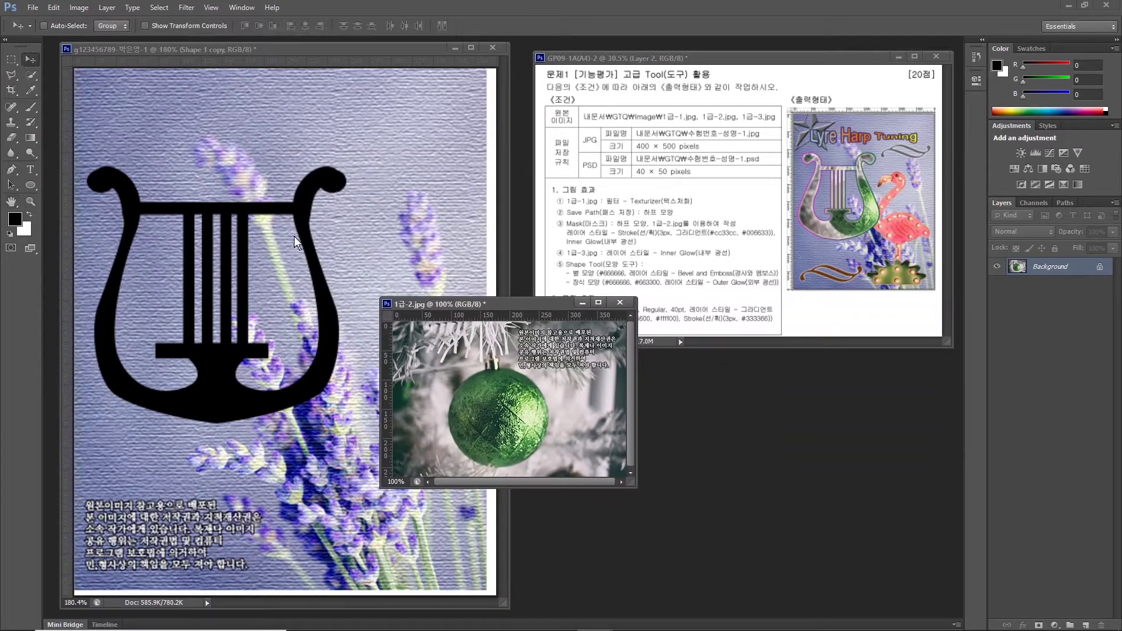
left_click_drag(502, 386, 369, 305)
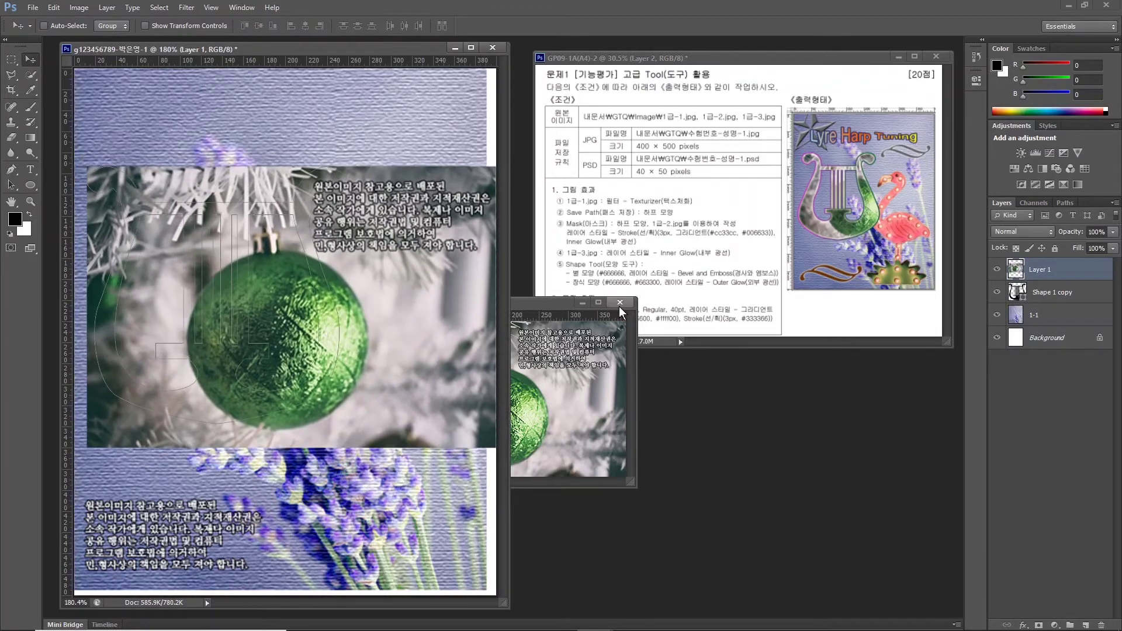
Close 1급-2.jpg without saving and rename Layer 1 to '1-2'.
left_click(620, 303)
left_click(562, 243)
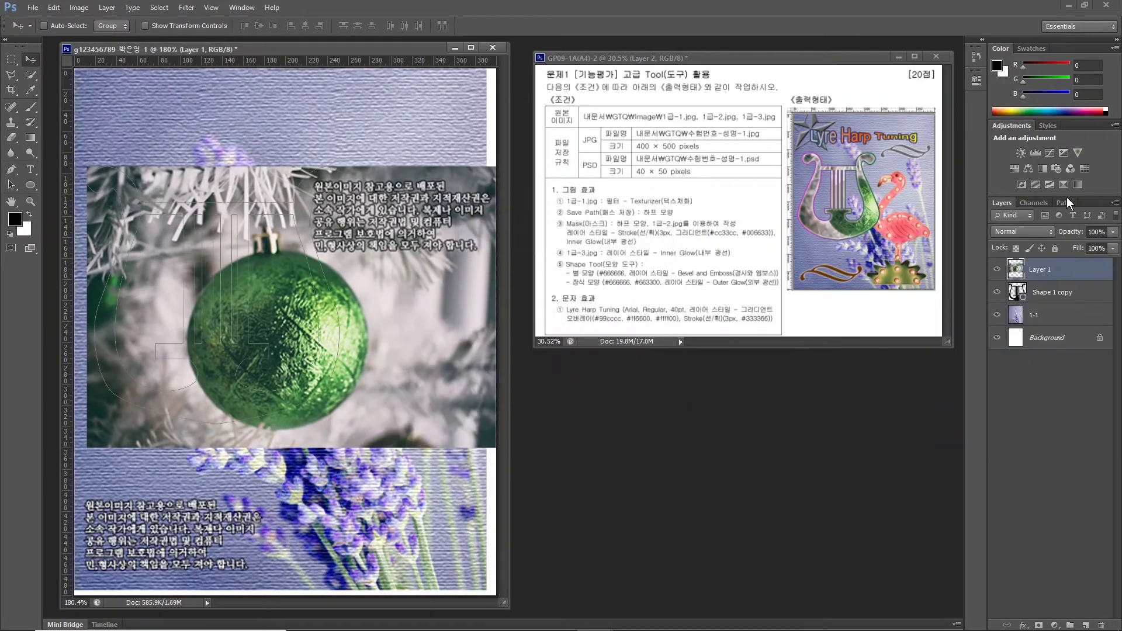
double_click(1040, 269)
type("1-2")
key("Return")
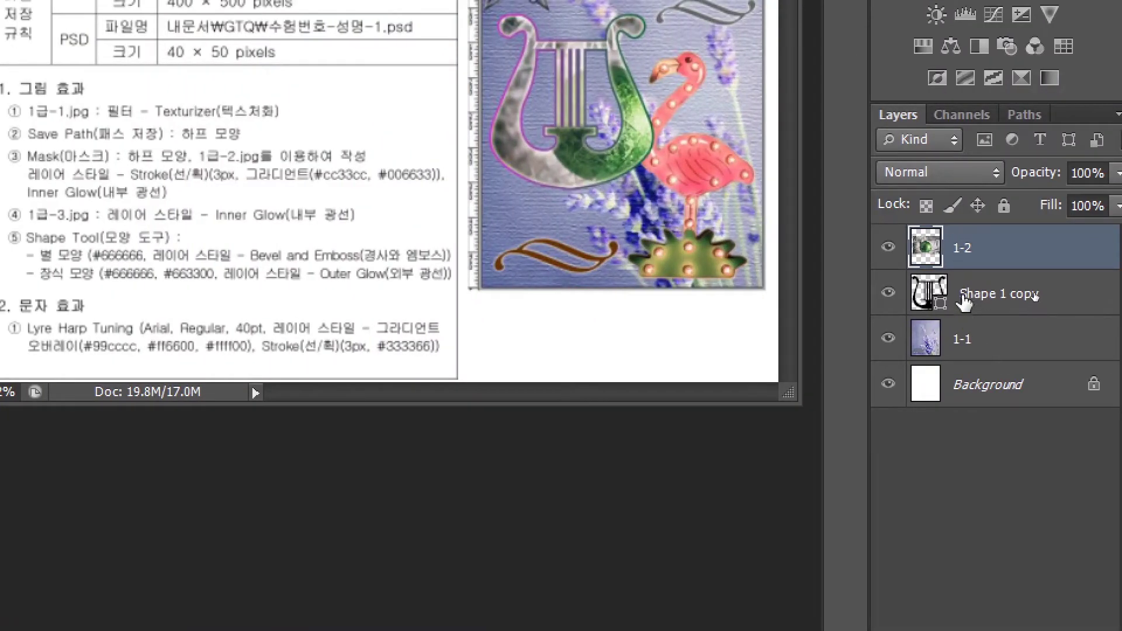
Select the 1-2 photo layer above Shape 1 copy.
left_click(970, 294)
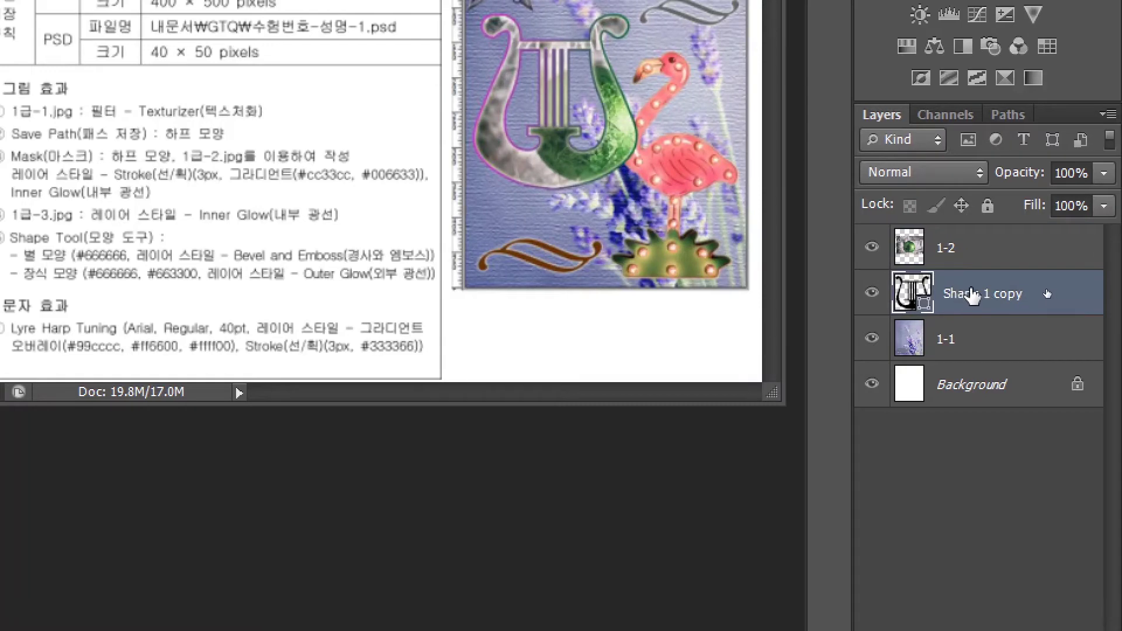
left_click(1040, 292)
left_click(953, 246)
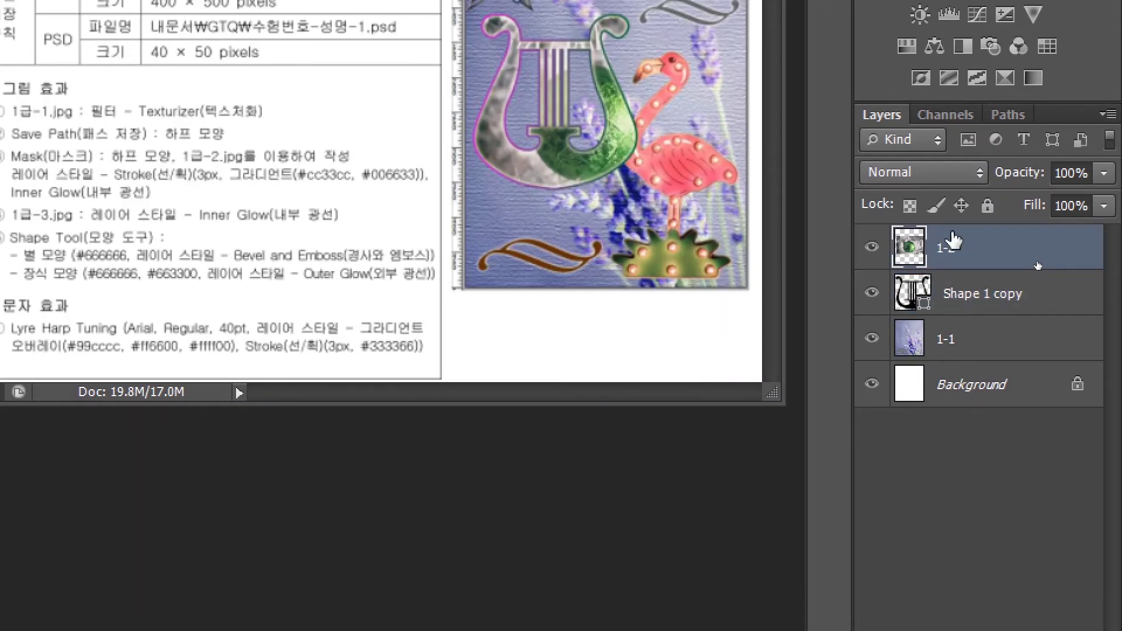
left_click(961, 295)
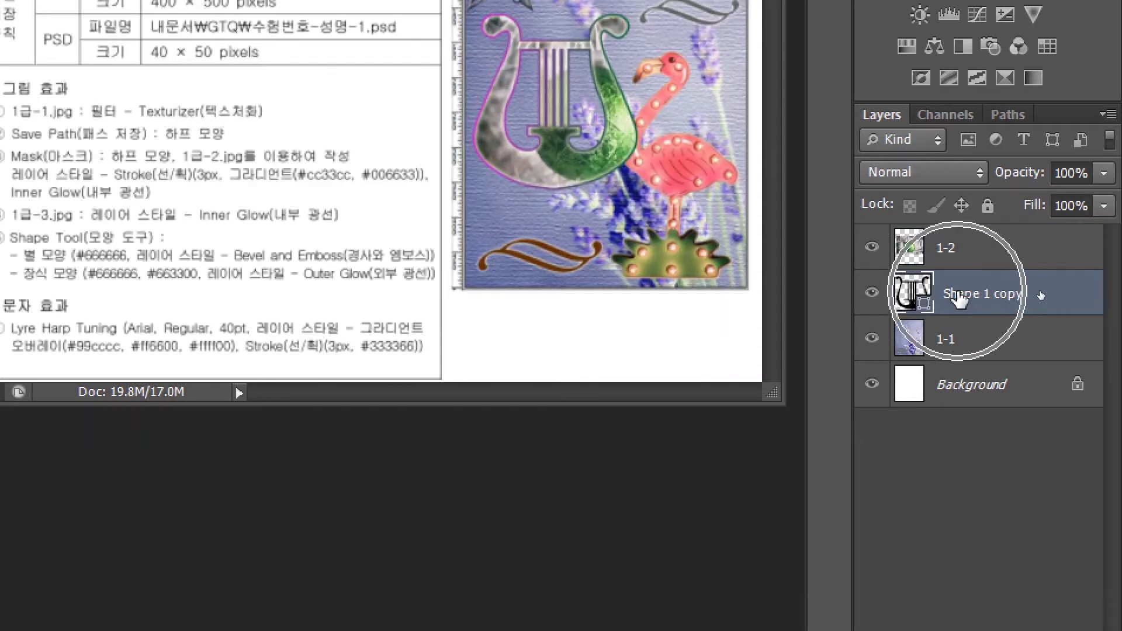
left_click(958, 252)
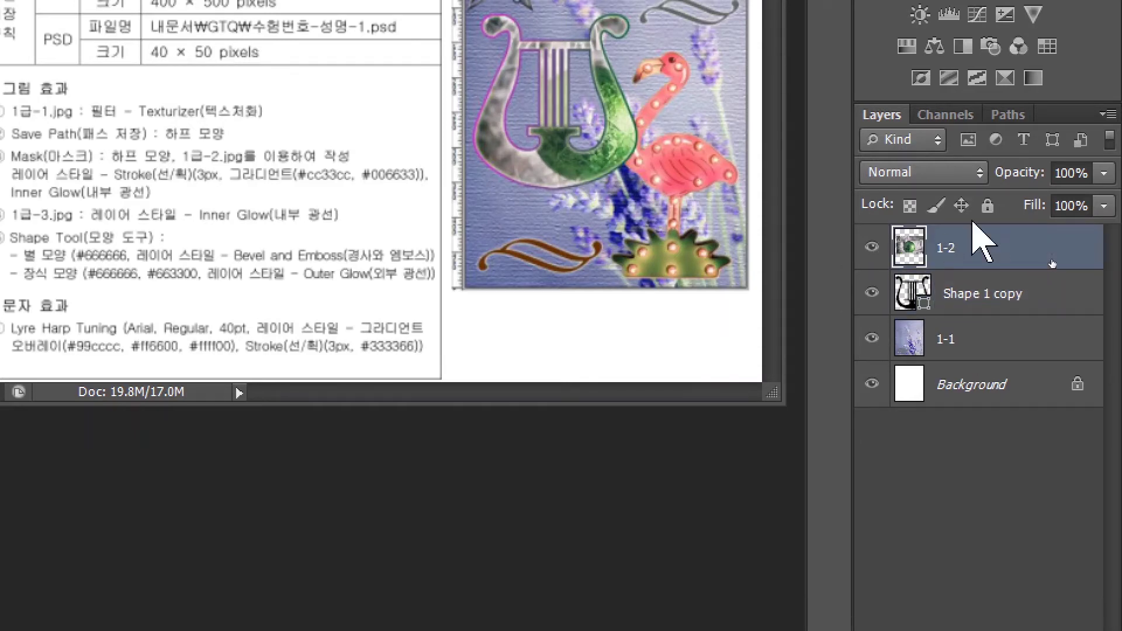
left_click(963, 251)
Clip layer 1-2 to the lyre with Create Clipping Mask, then select Shape 1 copy.
right_click(962, 251)
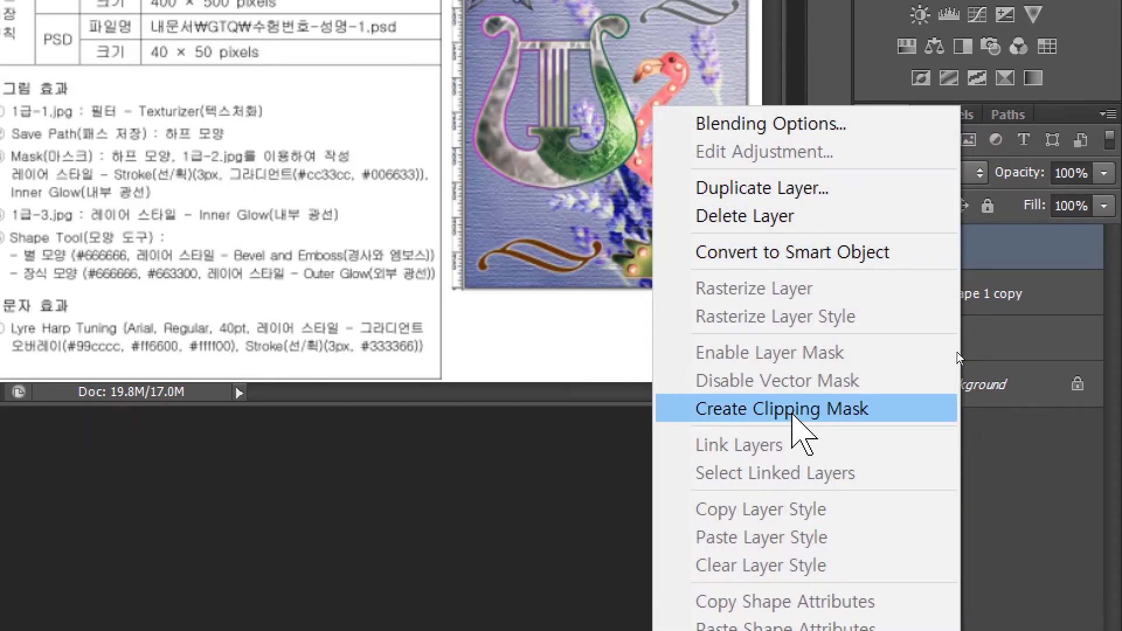
left_click(793, 409)
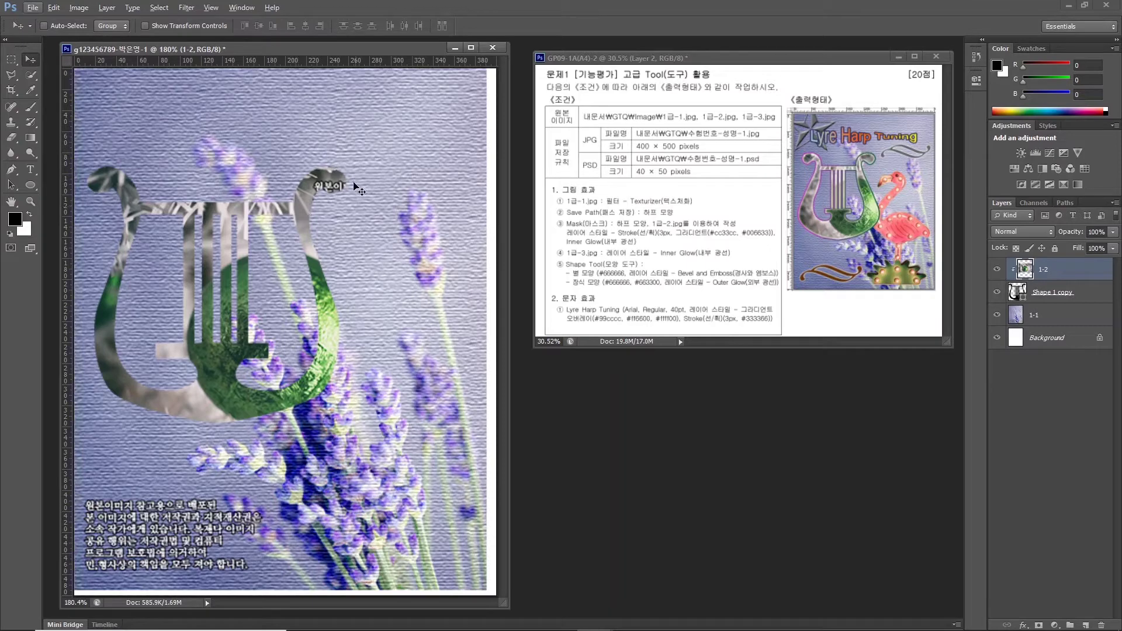
left_click_drag(336, 273, 342, 300)
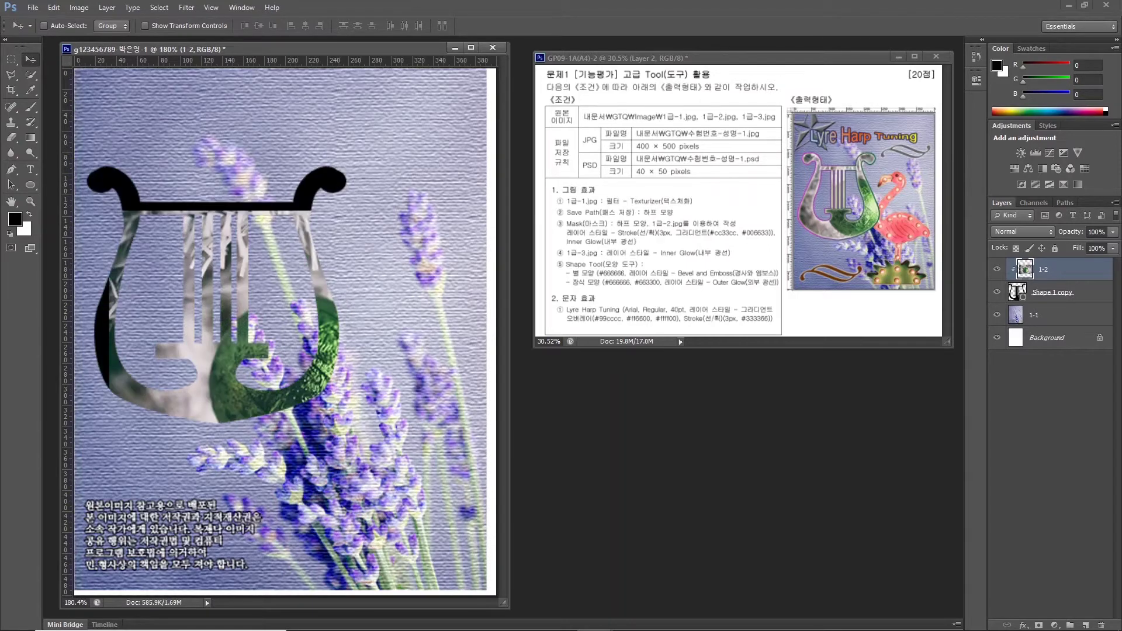
key("ctrl+z")
left_click(1049, 294)
left_click(1048, 295)
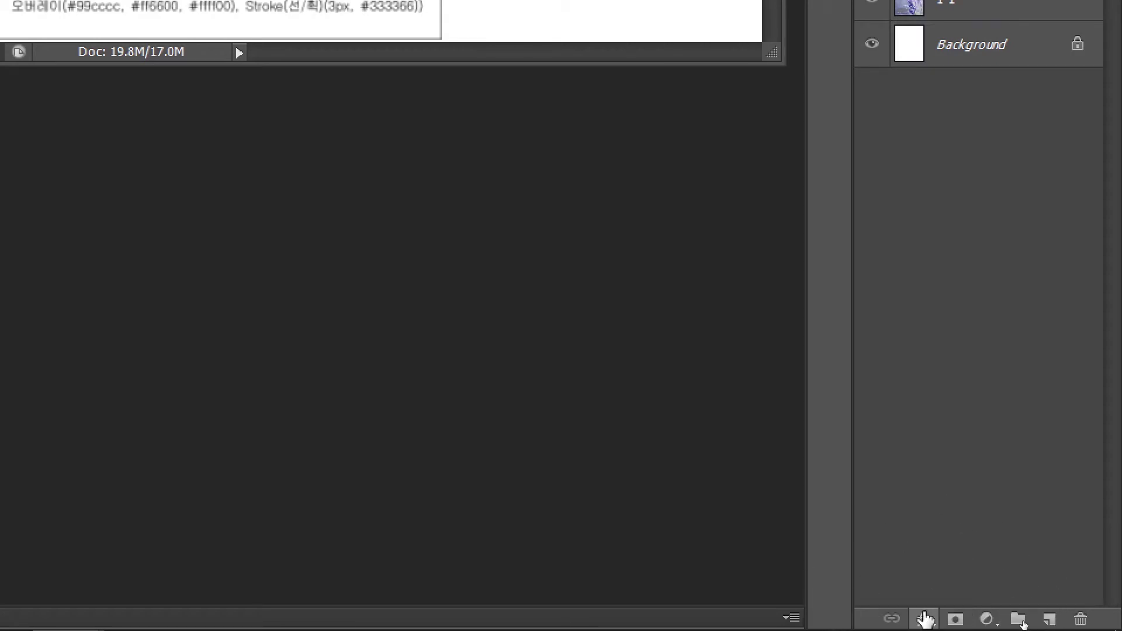
Add a 3 px Gradient-fill Stroke to Shape 1 copy and bring up its Gradient Editor.
left_click(923, 619)
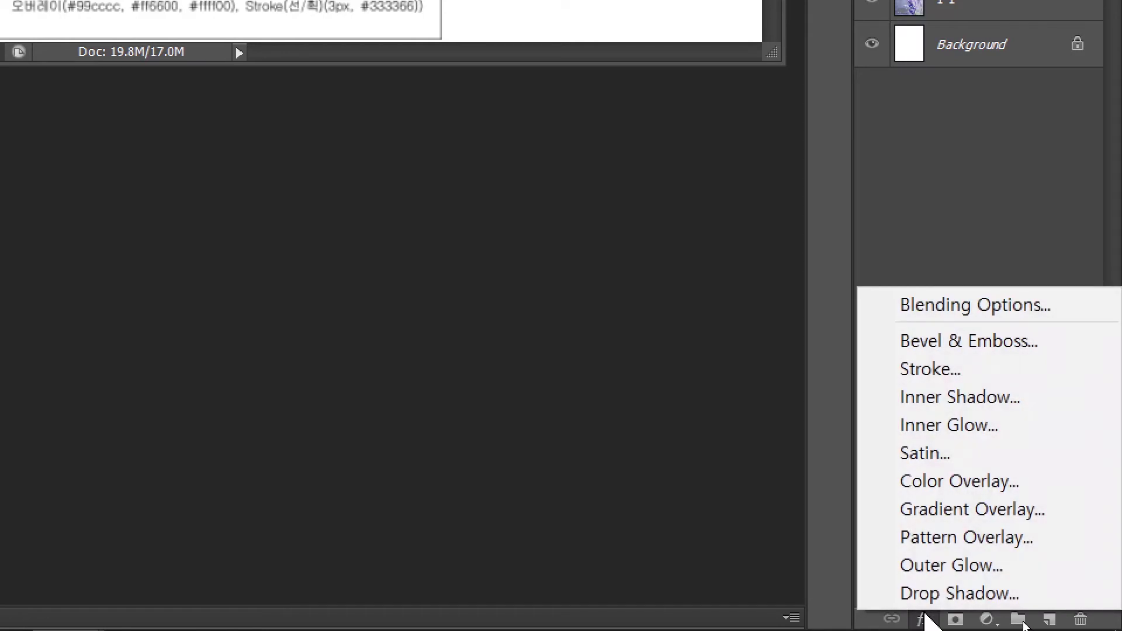
left_click(913, 370)
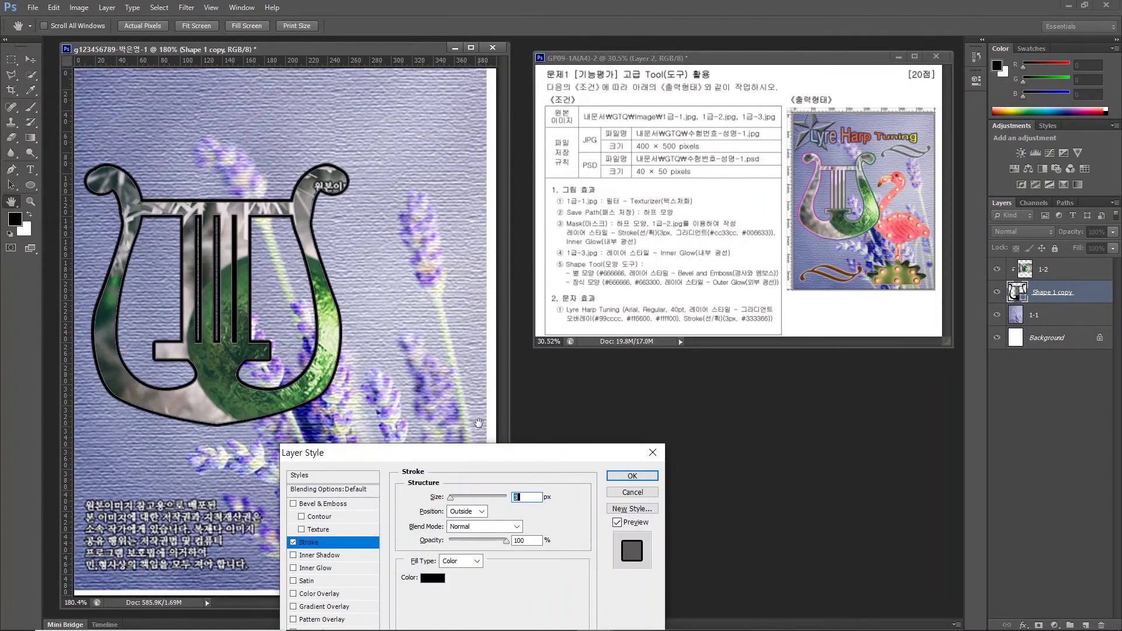
left_click_drag(478, 451, 598, 253)
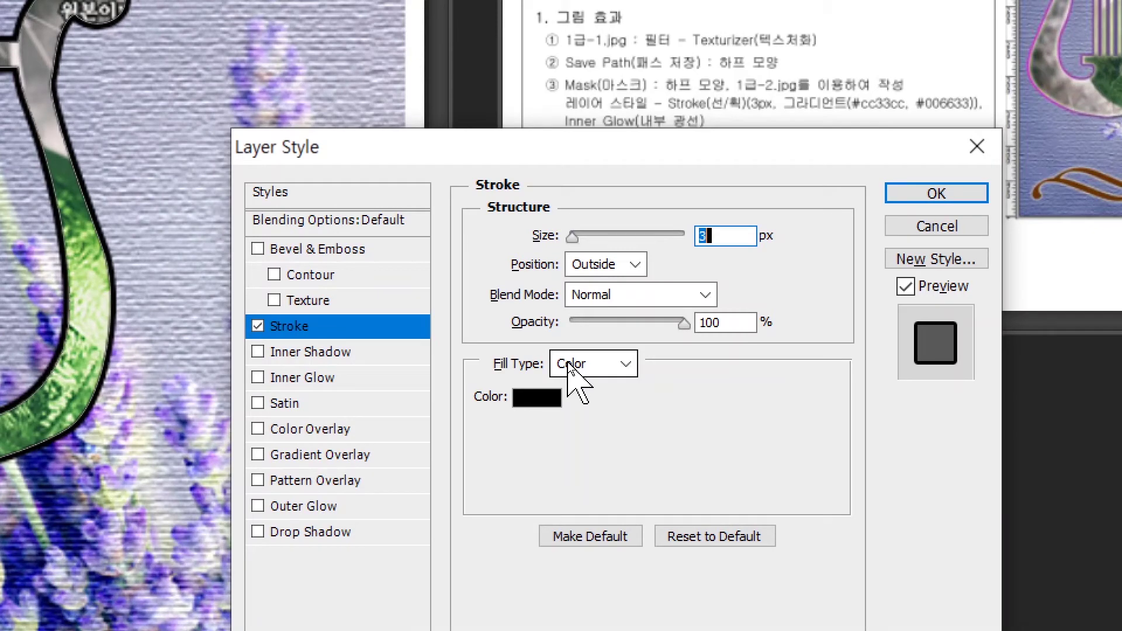
left_click(579, 366)
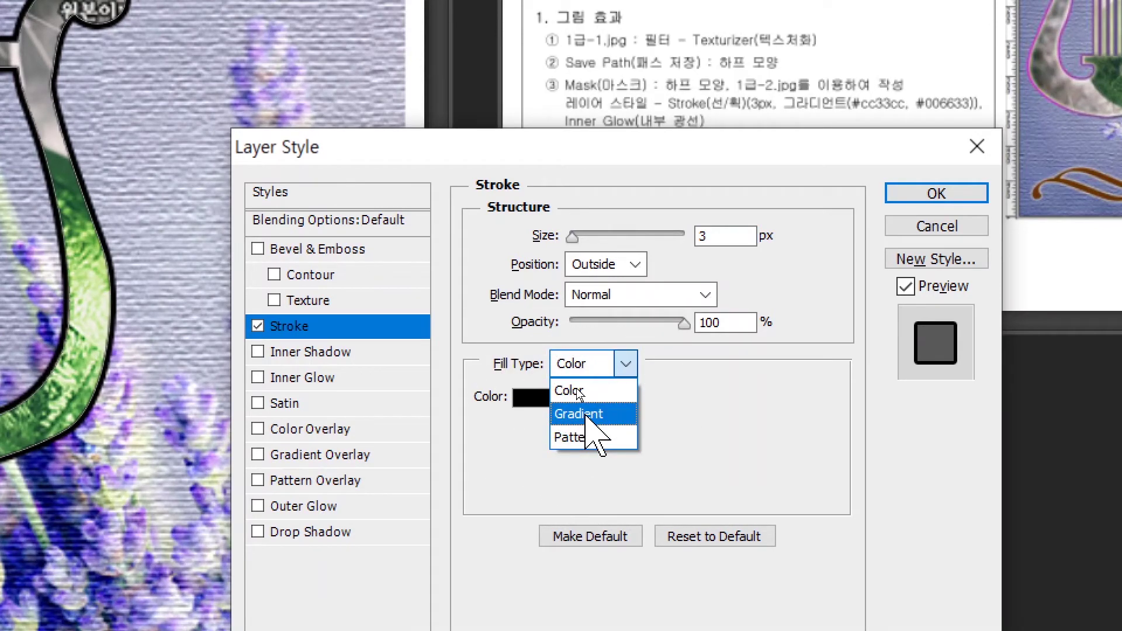
left_click(584, 414)
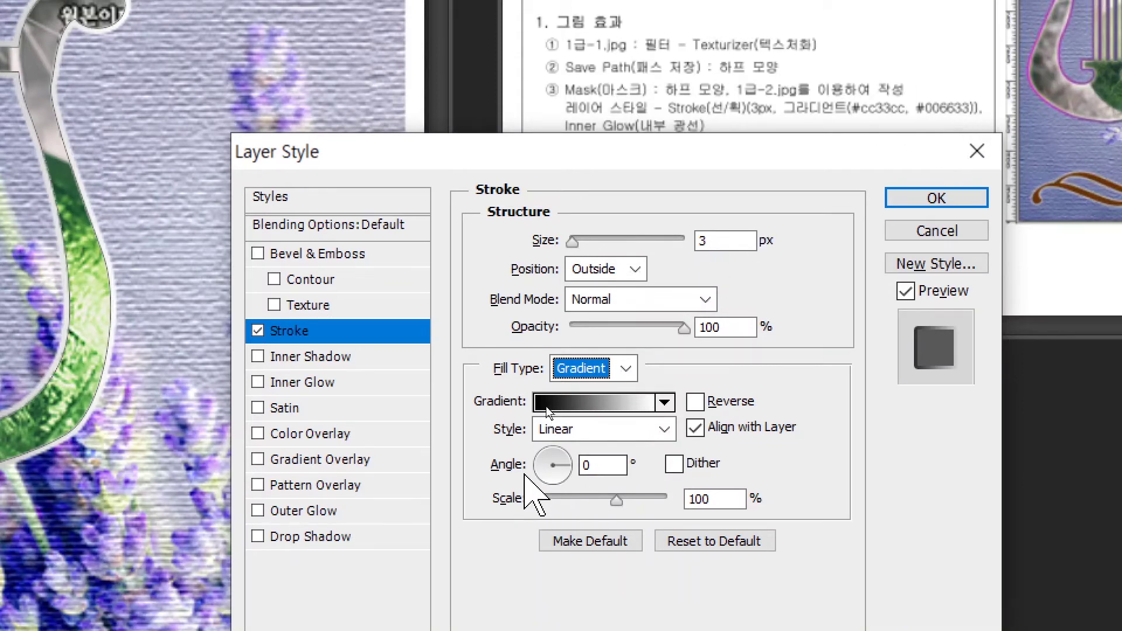
left_click(585, 402)
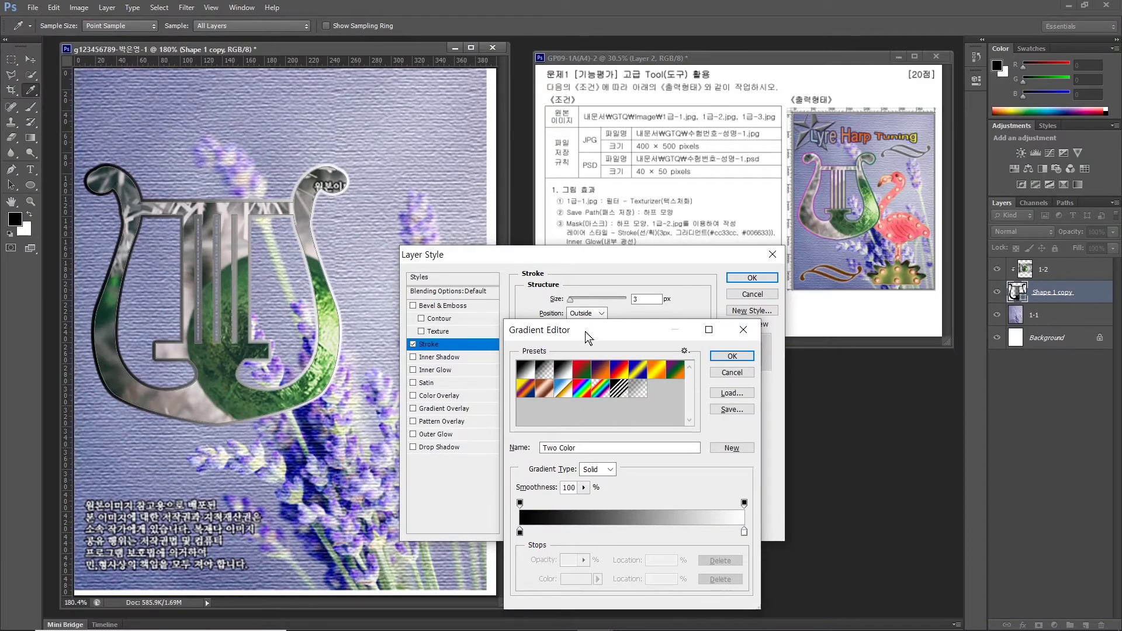
Set the left gradient stop to magenta #cc33cc.
left_click_drag(586, 332, 587, 272)
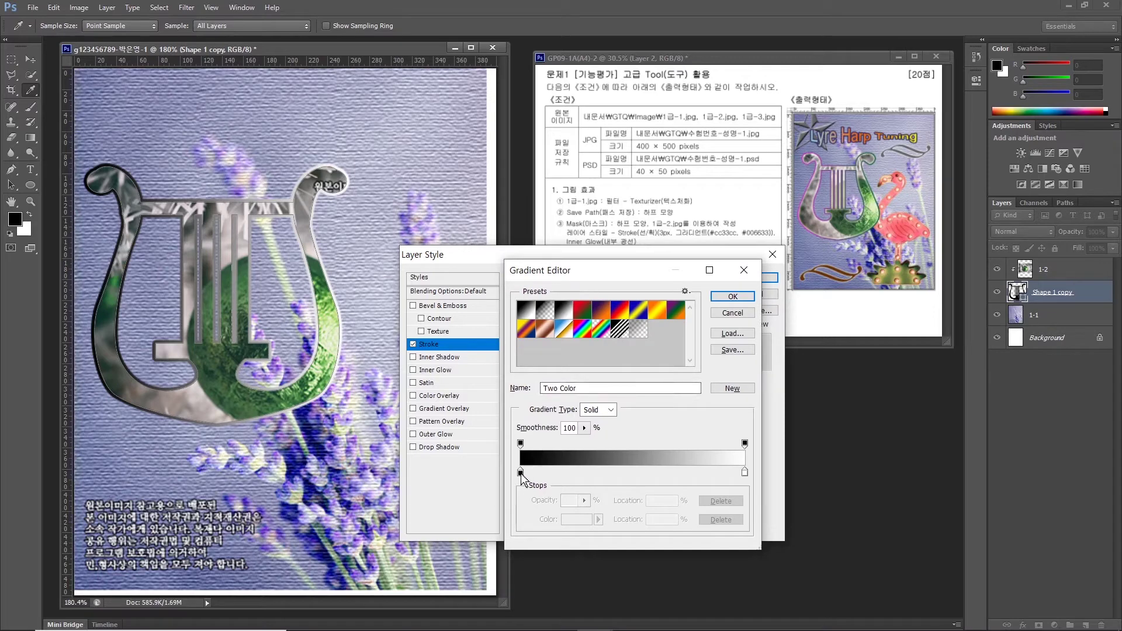
key("alt")
left_click_drag(532, 493, 535, 476)
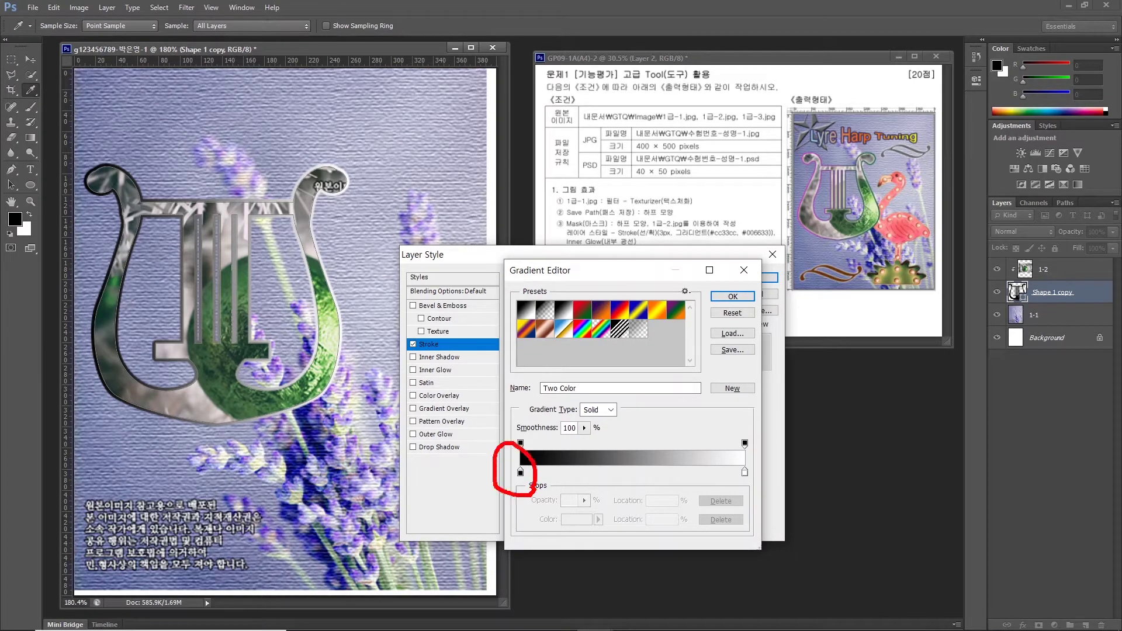
mouse_move(727, 483)
left_mouse_down()
mouse_move(760, 492)
mouse_move(722, 466)
mouse_move(762, 460)
mouse_move(760, 493)
left_mouse_up()
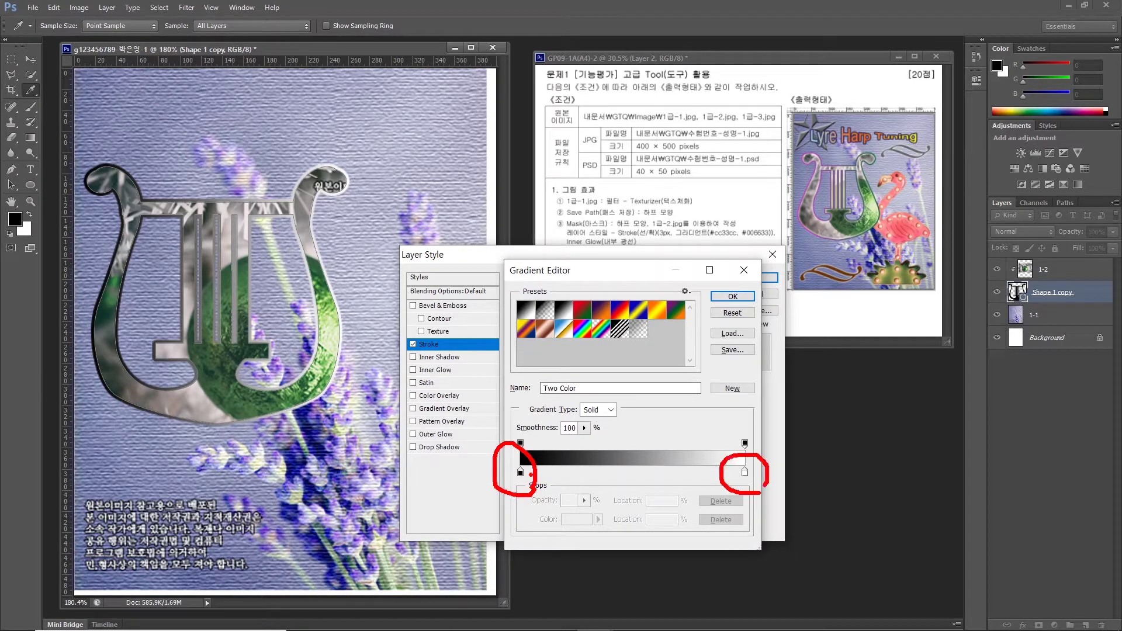
key("Escape")
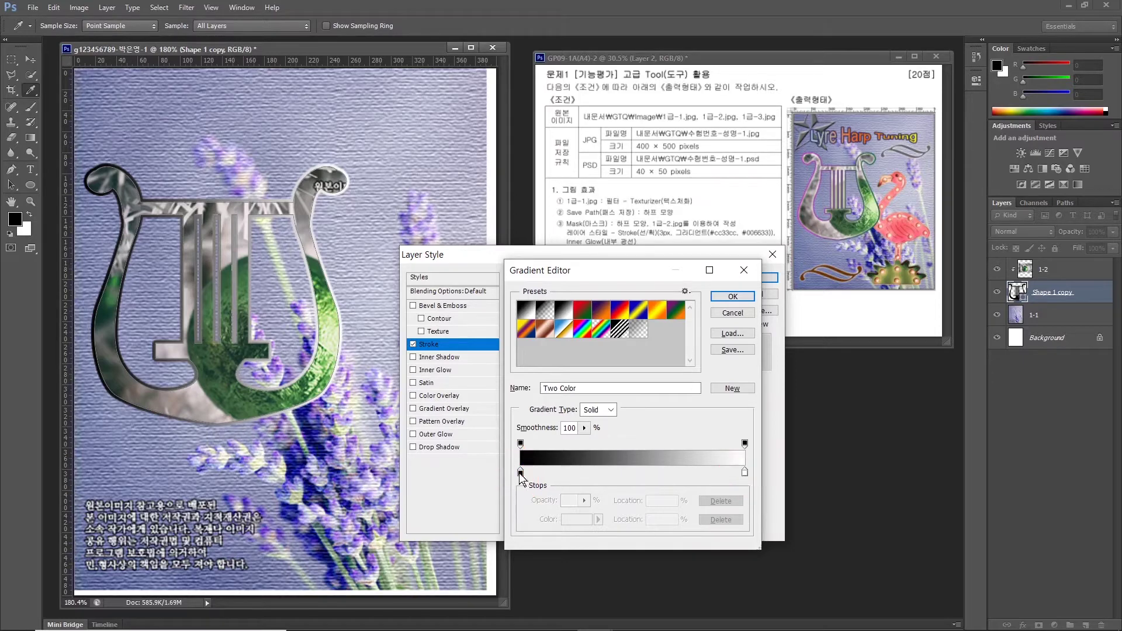
double_click(520, 472)
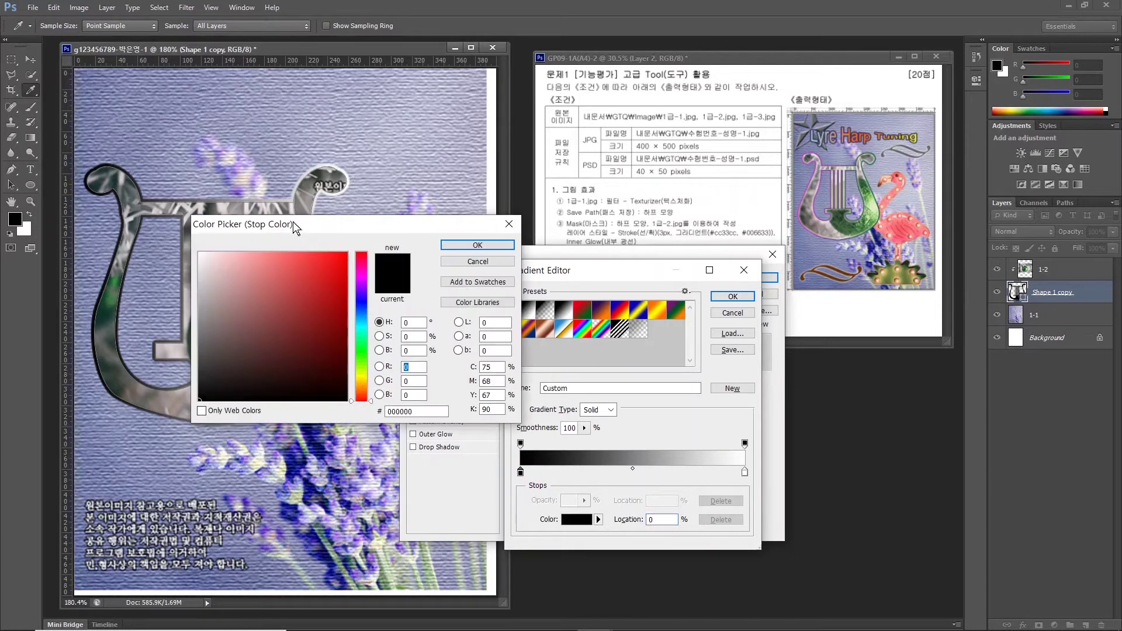
double_click(631, 471)
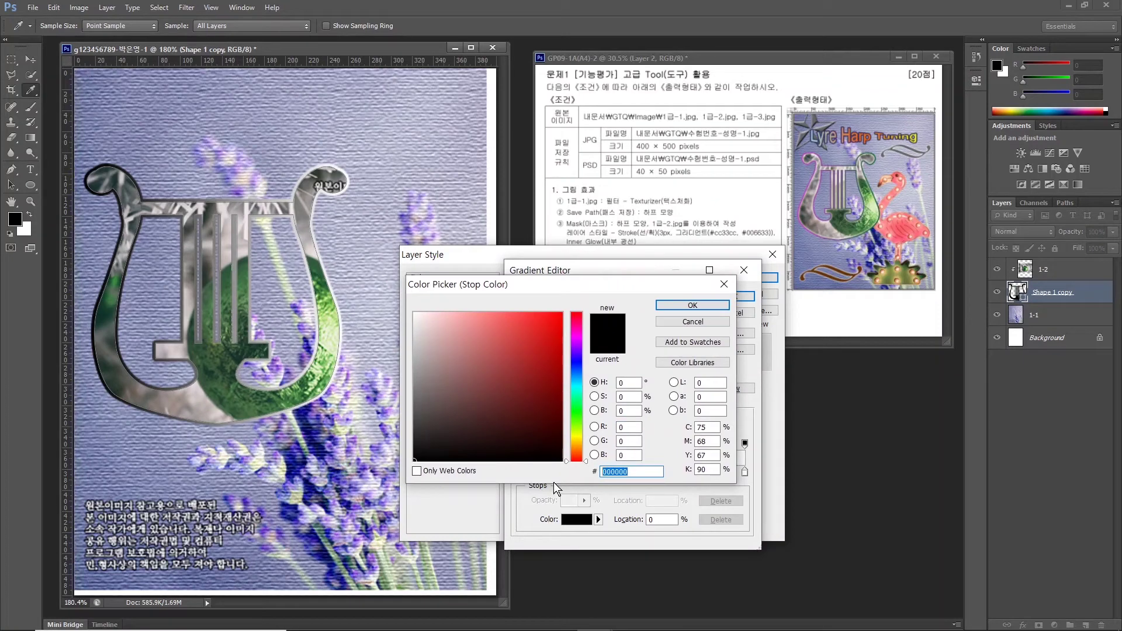
type("cc33cc")
key("Return")
Set the right gradient stop to dark green #006633 and accept the gradient.
double_click(745, 472)
double_click(631, 471)
type("006633")
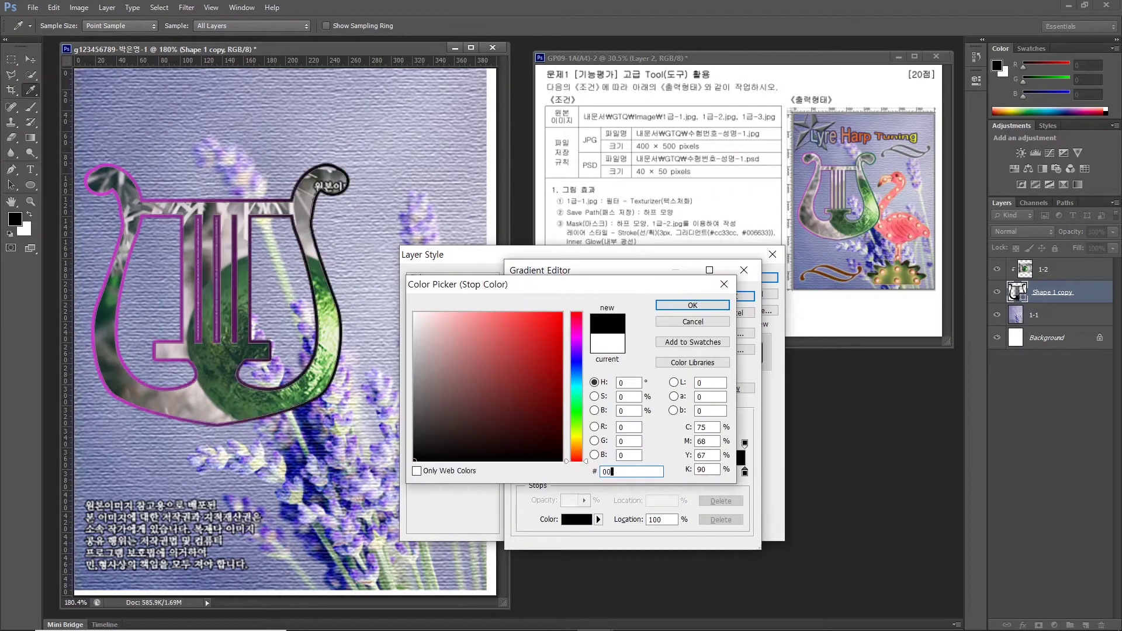
key("Return")
left_click(733, 296)
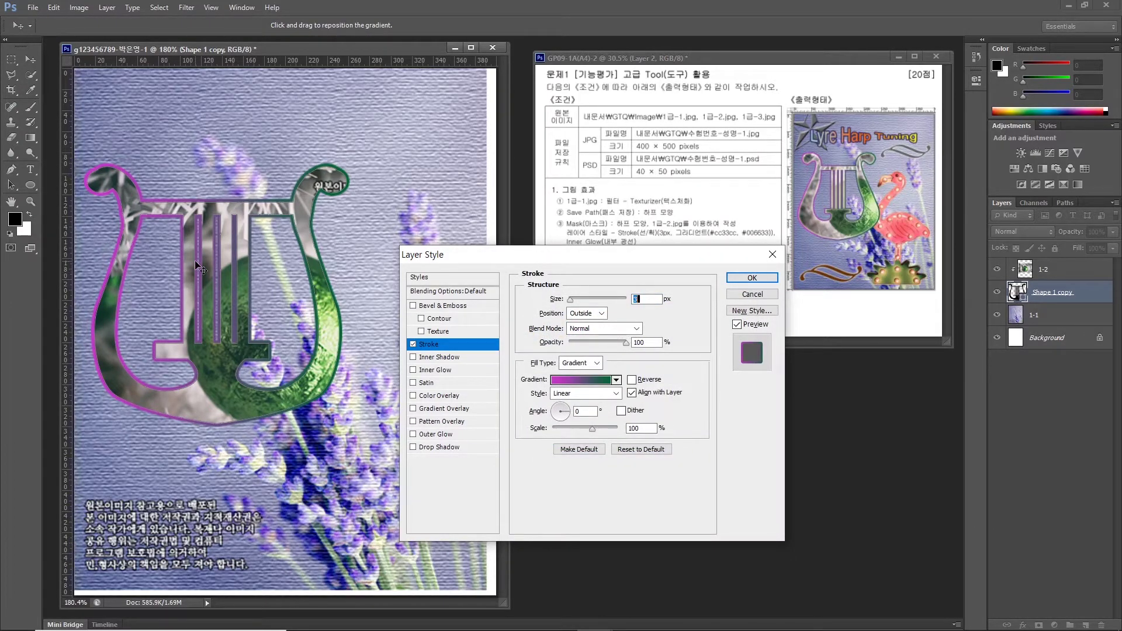
Enable Inner Glow with the Stroke on Shape 1 copy, apply, then select layer 1-1.
key("alt")
mouse_move(826, 239)
left_mouse_down()
mouse_move(790, 172)
mouse_move(815, 221)
mouse_move(880, 226)
mouse_move(855, 219)
mouse_move(873, 185)
mouse_move(889, 223)
left_mouse_up()
mouse_move(144, 303)
left_mouse_down()
mouse_move(105, 321)
mouse_move(95, 271)
mouse_move(144, 295)
left_mouse_up()
mouse_move(368, 316)
left_mouse_down()
mouse_move(301, 289)
mouse_move(374, 288)
mouse_move(369, 326)
left_mouse_up()
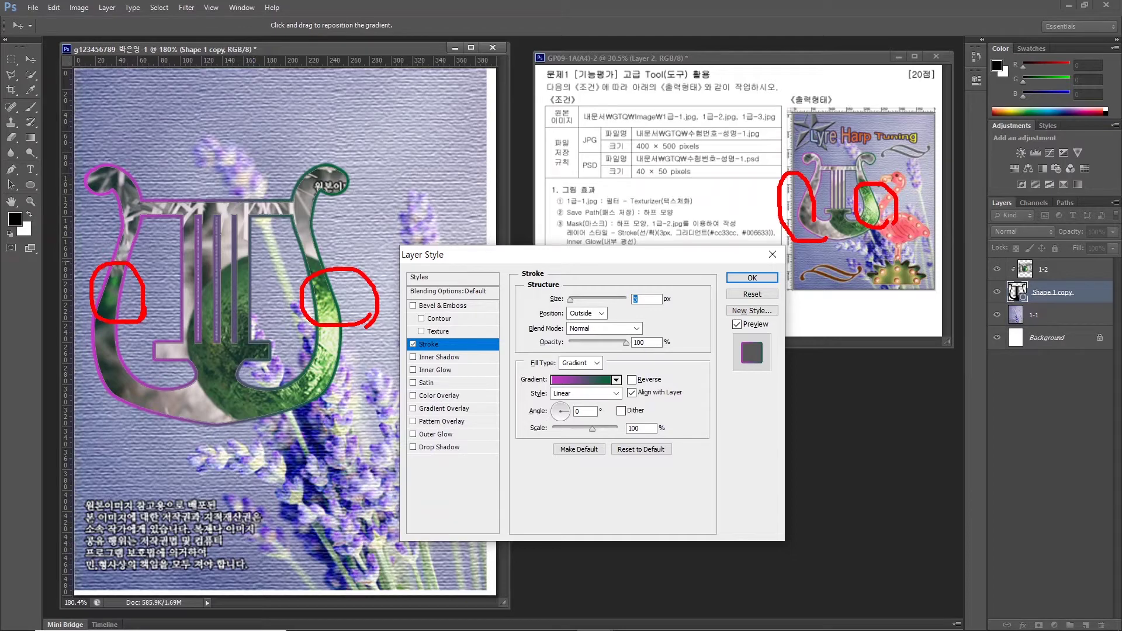
key("Caps_Lock")
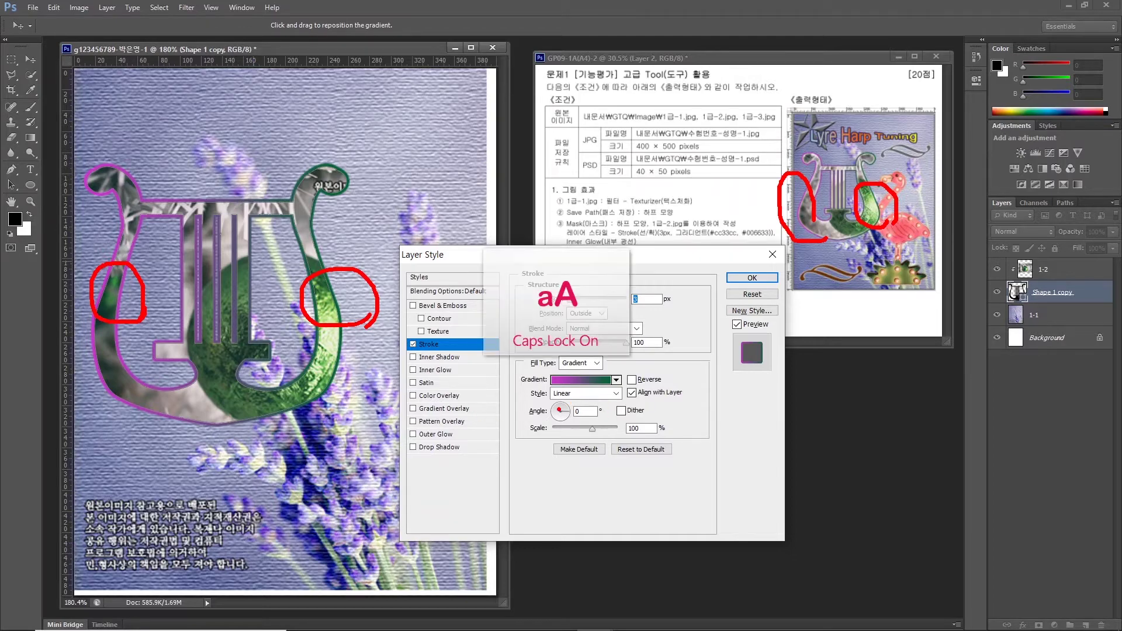
left_click_drag(642, 345, 559, 406)
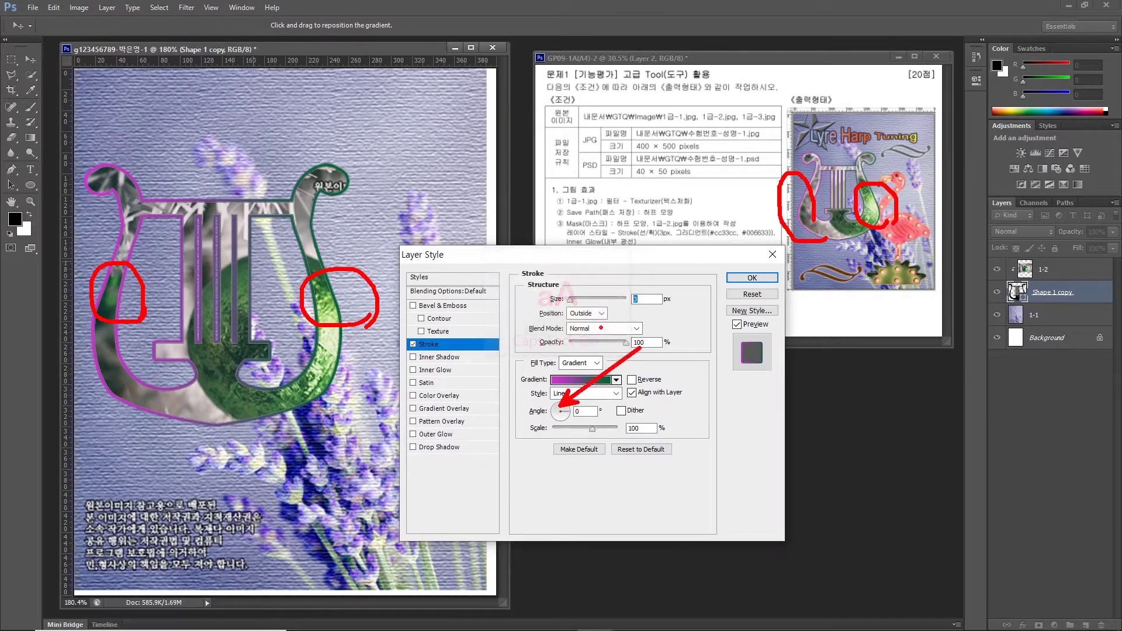
key("Escape")
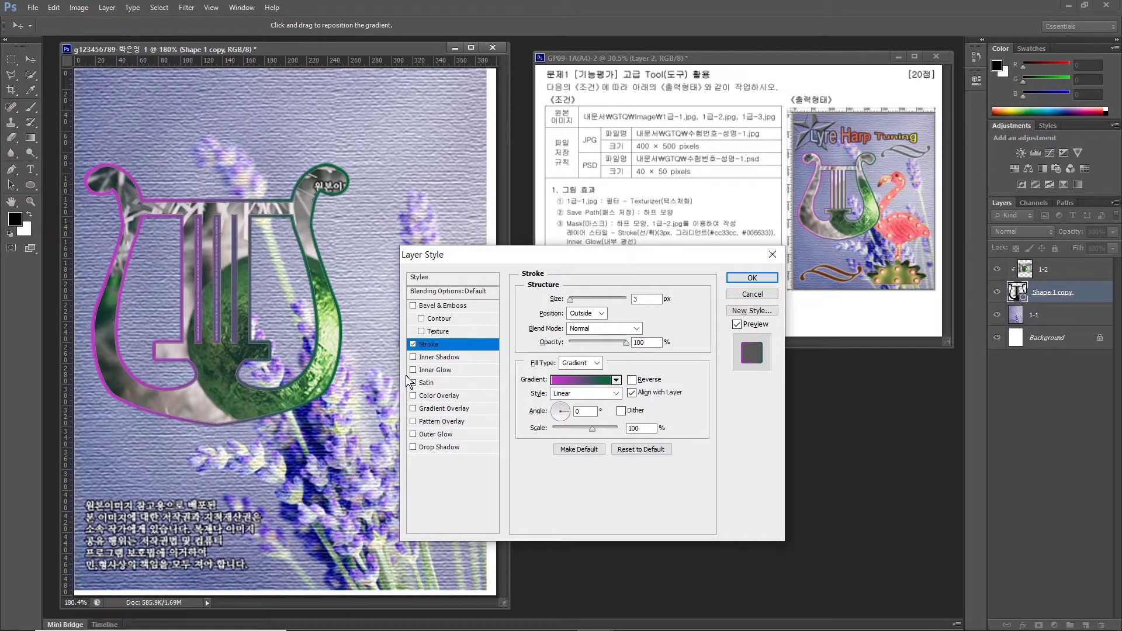
left_click(414, 369)
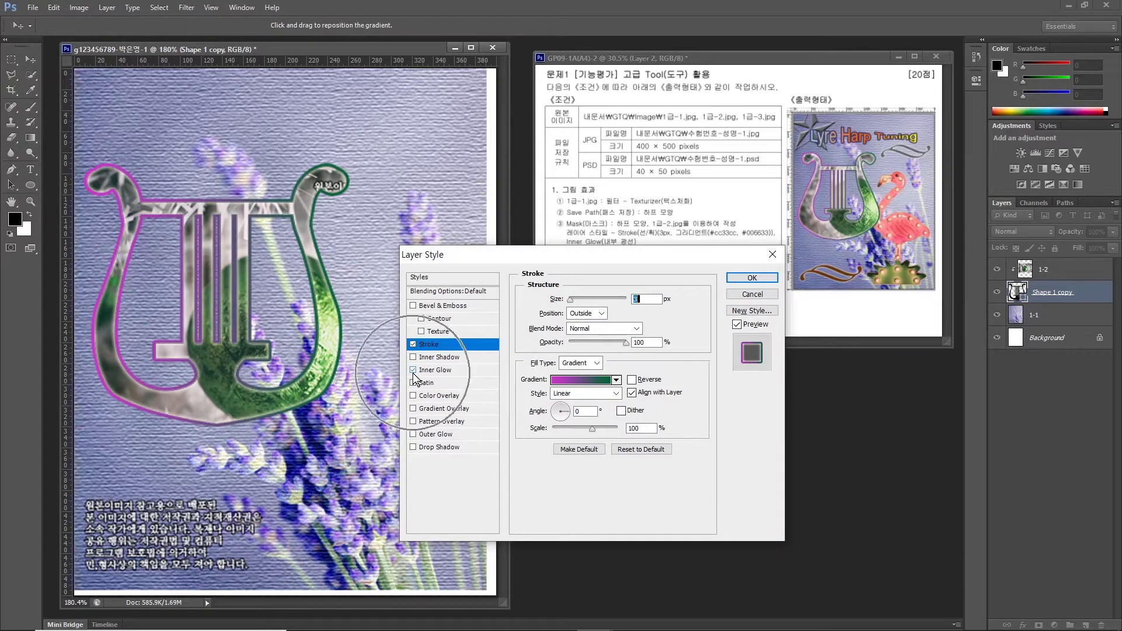
left_click(752, 277)
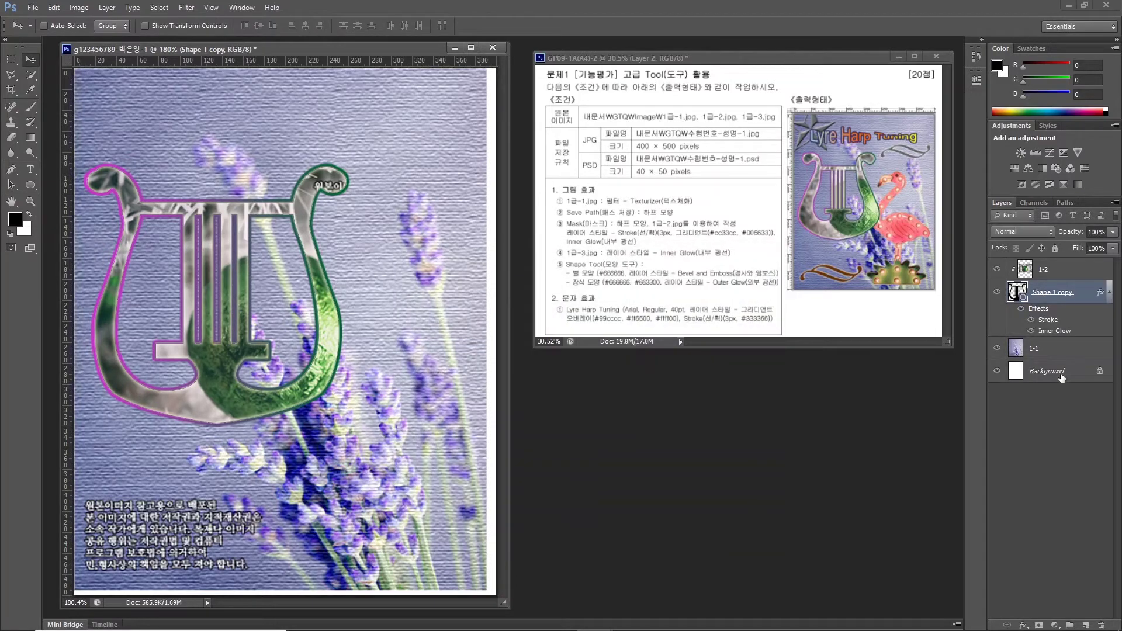
left_click(1054, 353)
left_click_drag(441, 211, 450, 217)
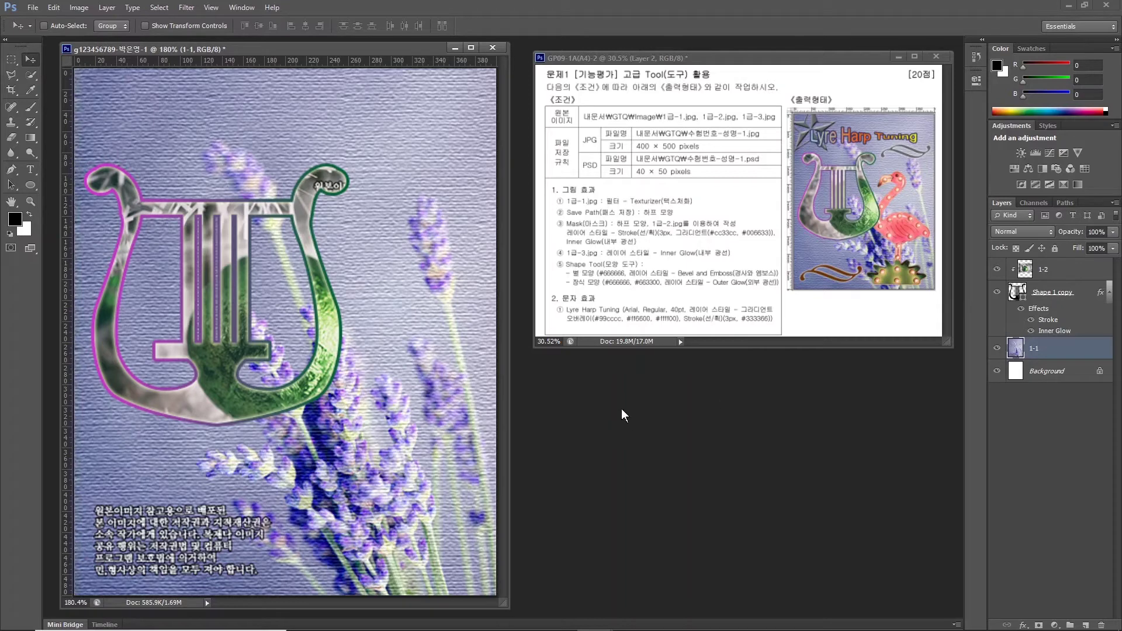
Open 1급-3.jpg and place its window beside the lyre poster.
key("ctrl+o")
left_click(615, 273)
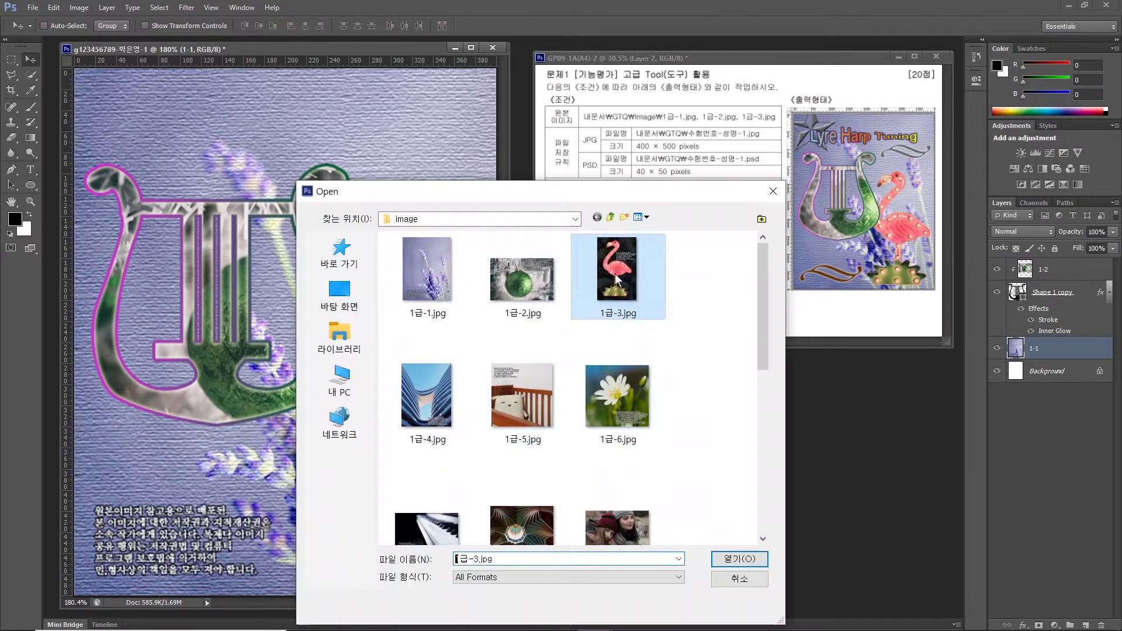
left_click(738, 559)
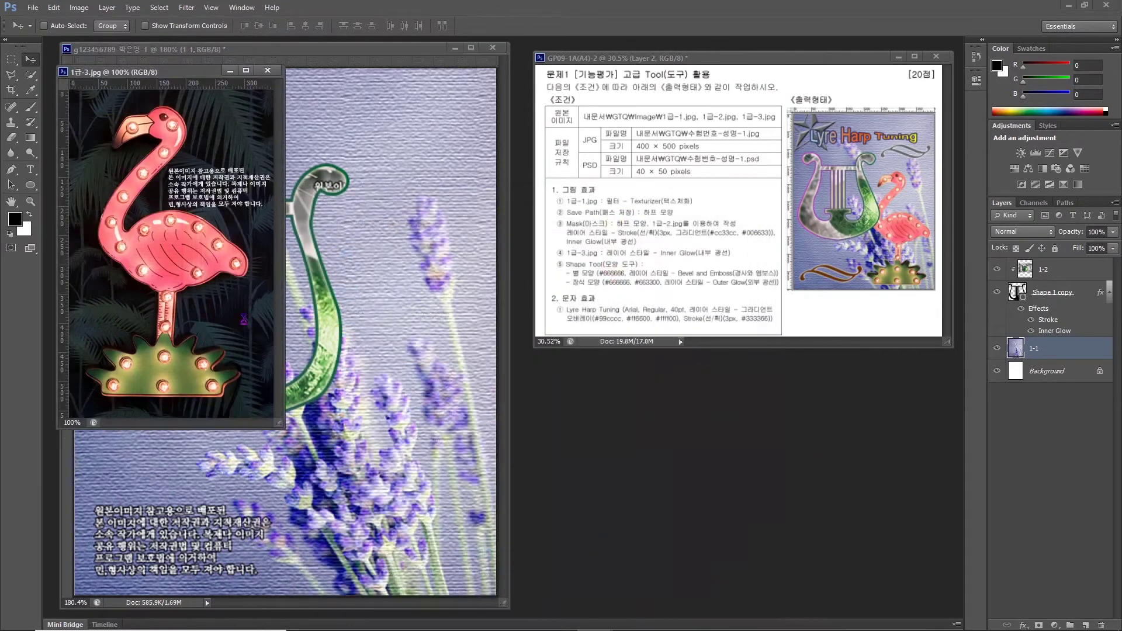
left_click_drag(162, 81, 593, 238)
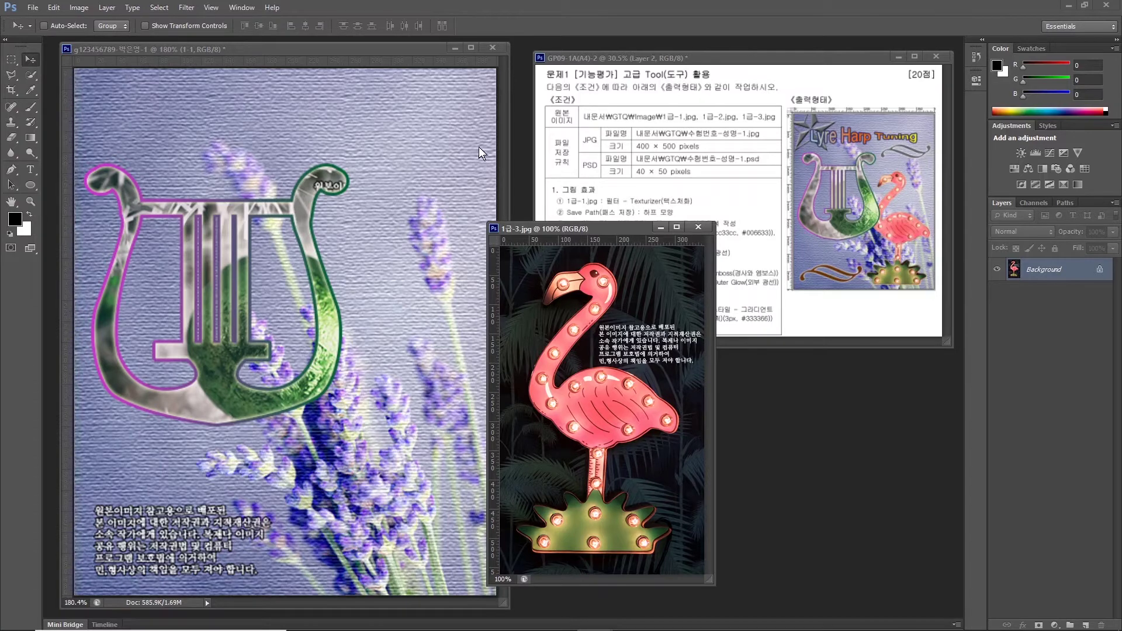
Quick-select the flamingo together with its green base.
left_click(30, 74)
key("Caps_Lock")
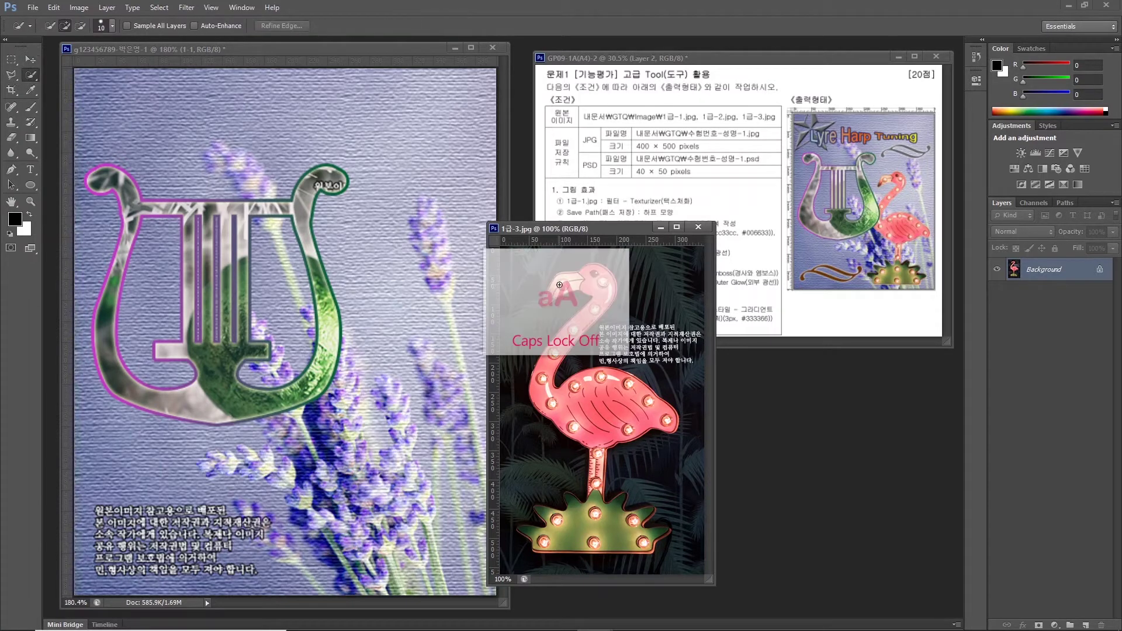
mouse_move(557, 289)
left_mouse_down()
mouse_move(550, 384)
mouse_move(652, 409)
mouse_move(534, 528)
mouse_move(537, 513)
mouse_move(647, 515)
mouse_move(655, 535)
mouse_move(544, 285)
left_mouse_up()
scroll(544, 286, "up", 4)
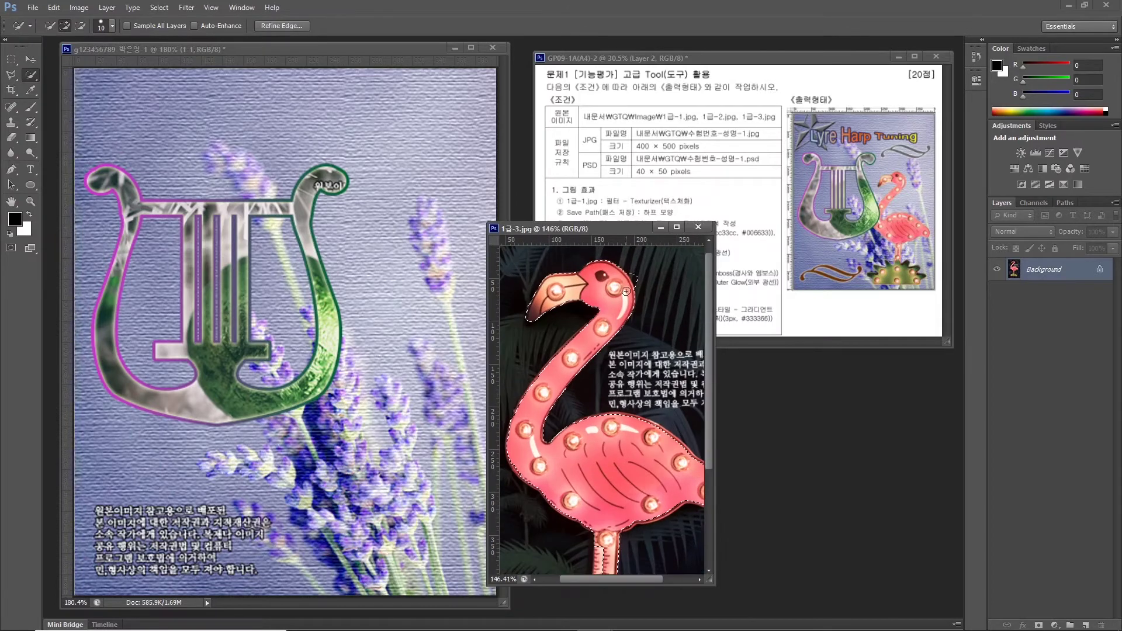
left_click_drag(642, 457, 583, 439)
scroll(583, 439, "down", 5)
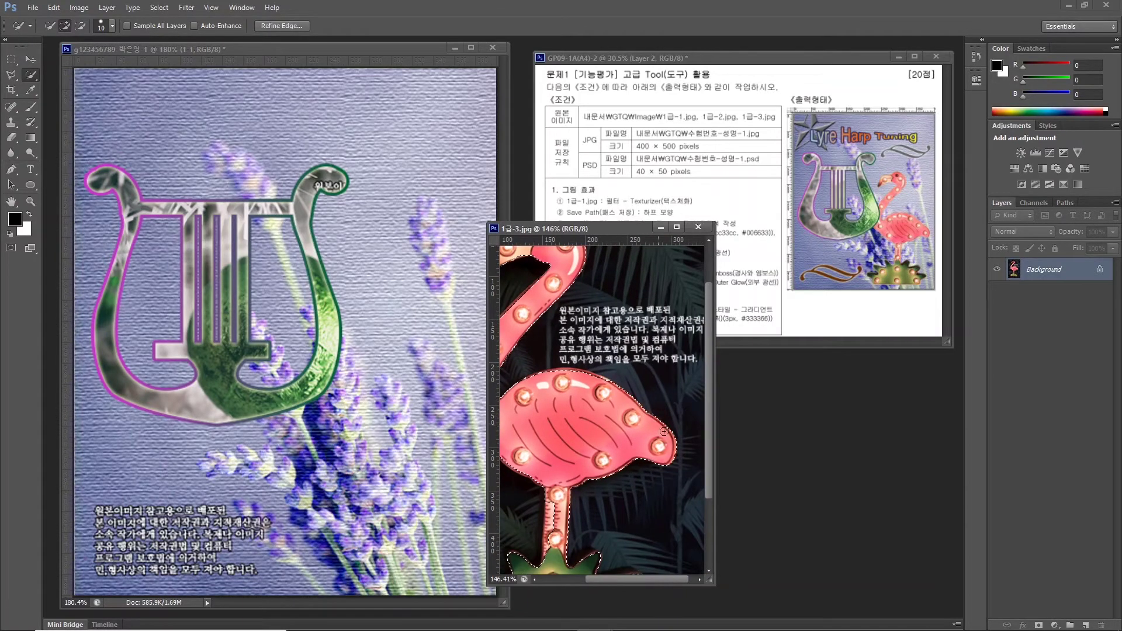
scroll(561, 467, "left", 2)
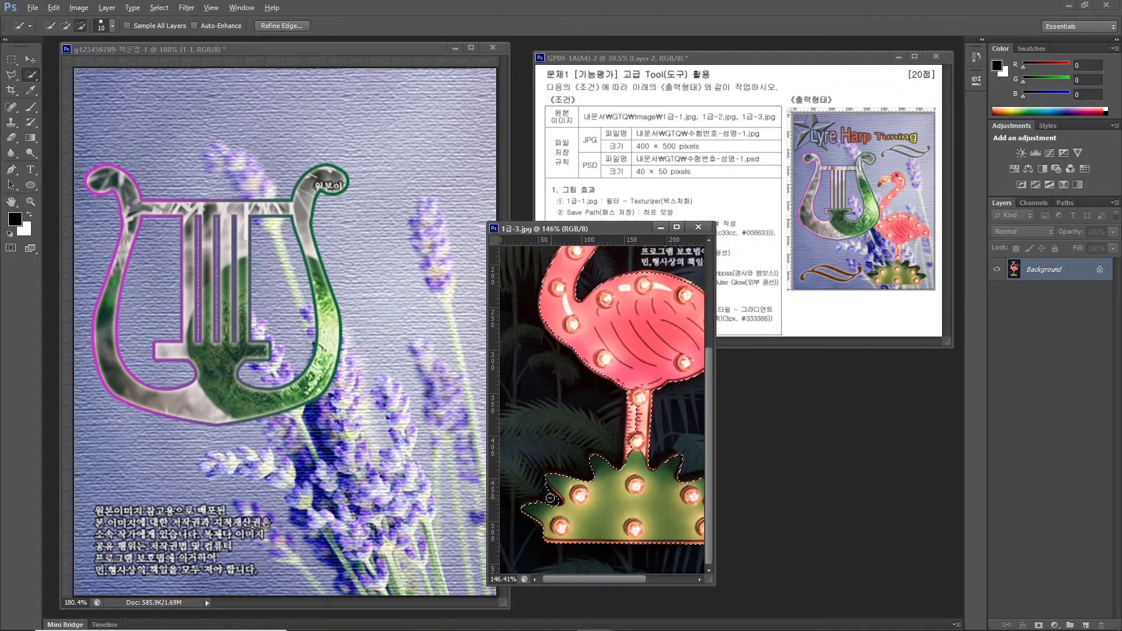
Drag the selected flamingo onto the lyre poster with the Move tool.
left_click(374, 160)
left_click(660, 352)
key("v")
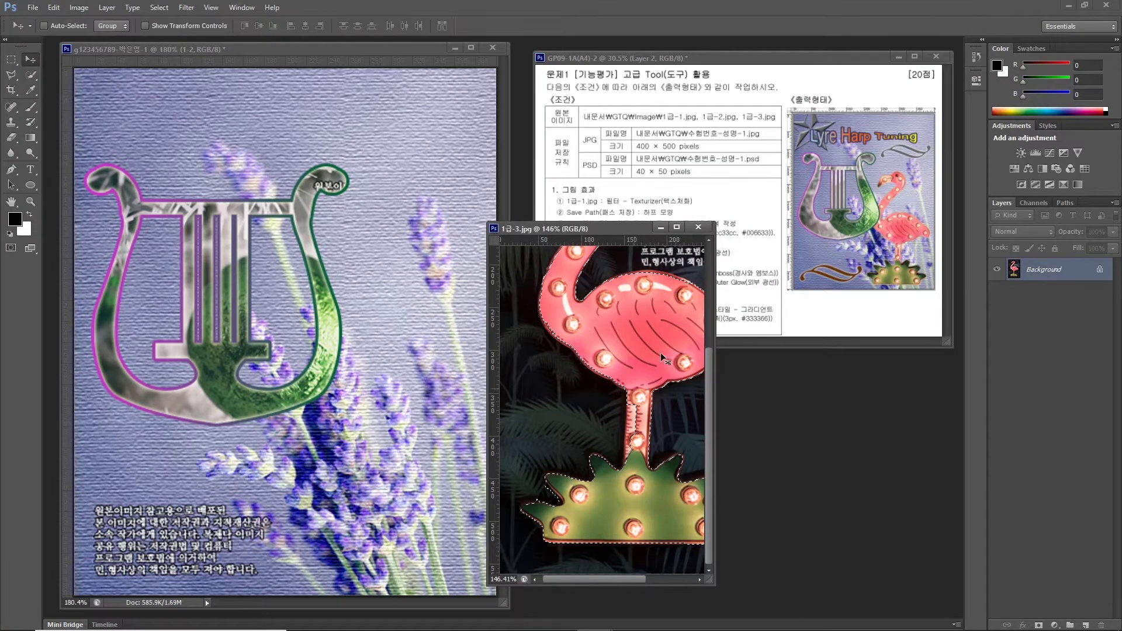
left_click_drag(632, 312, 385, 356)
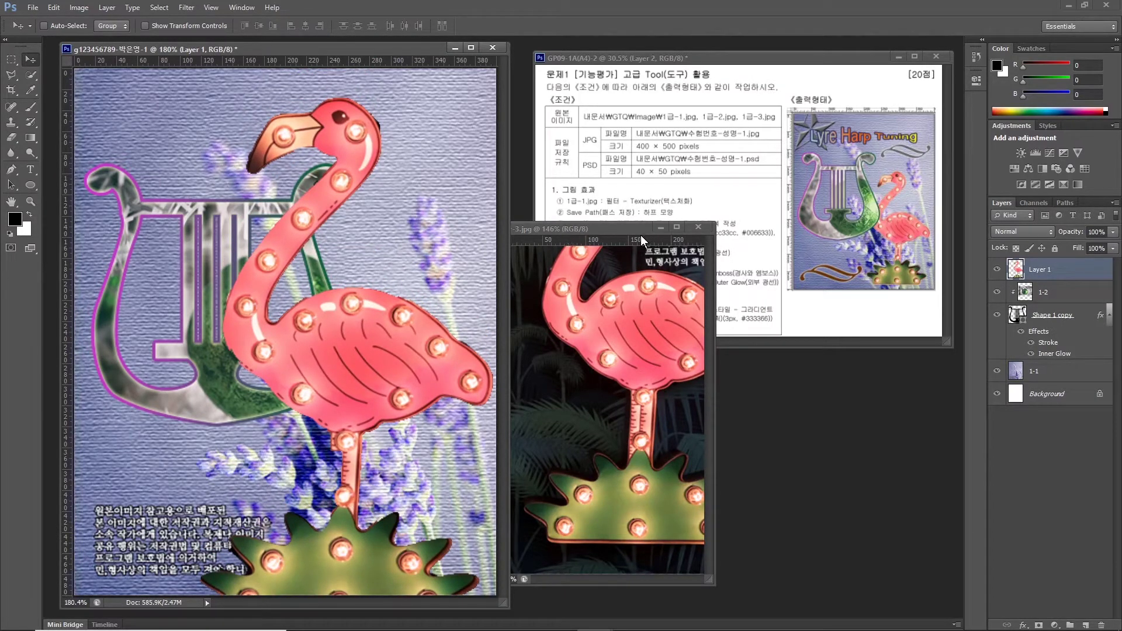
Close 1급-3.jpg and scale the flamingo to about two-thirds size, lower right.
left_click(580, 238)
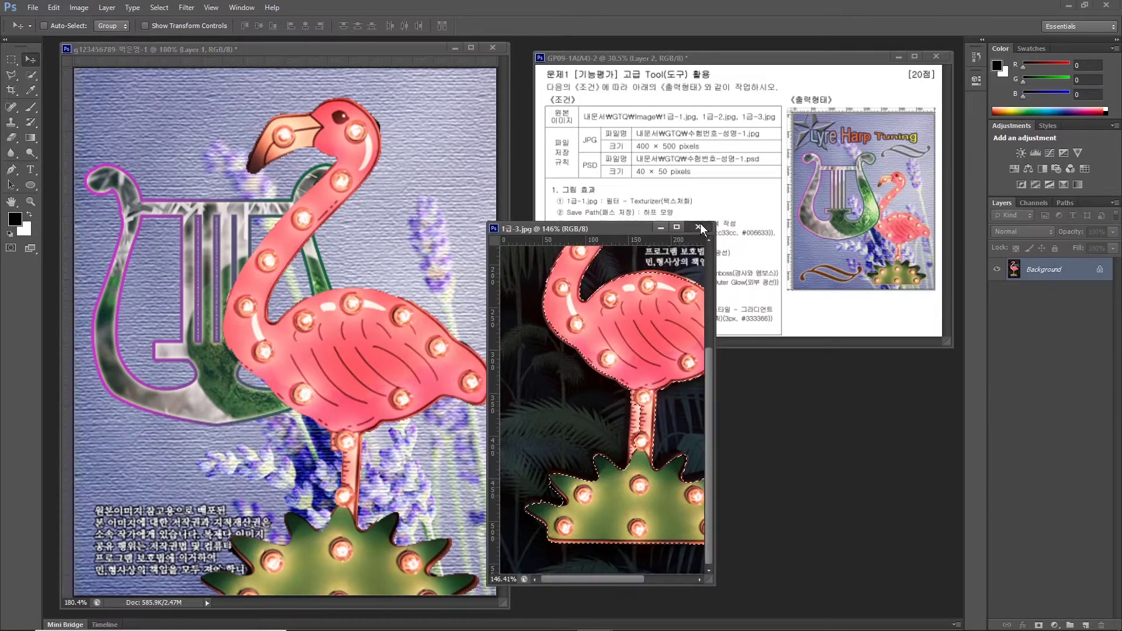
left_click(698, 227)
key("ctrl+t")
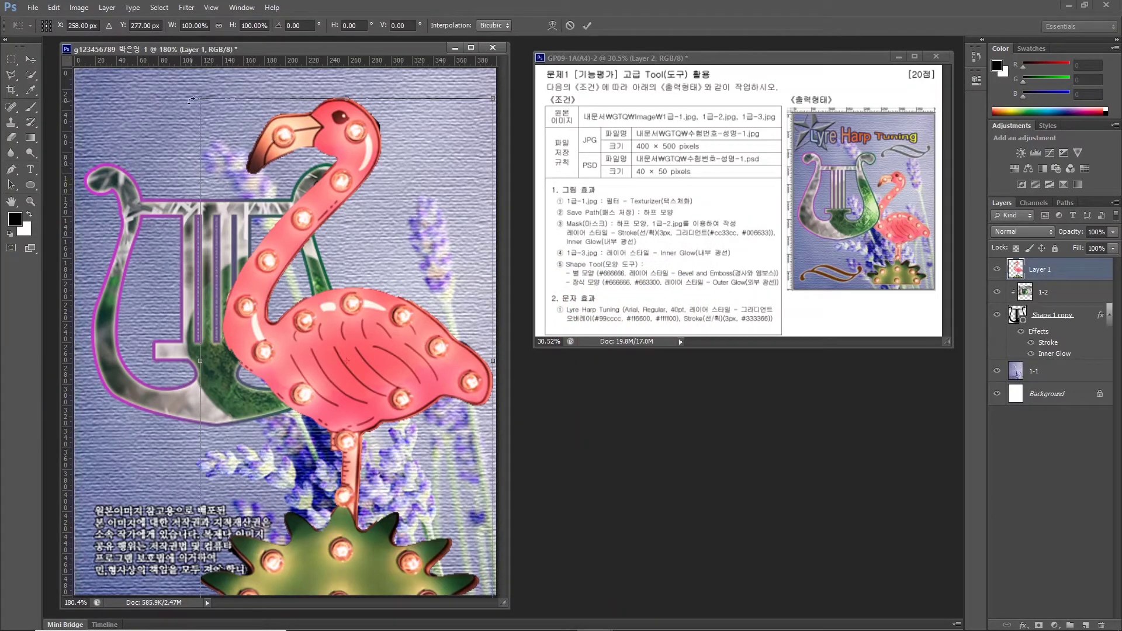
left_click_drag(199, 99, 295, 251)
key("Return")
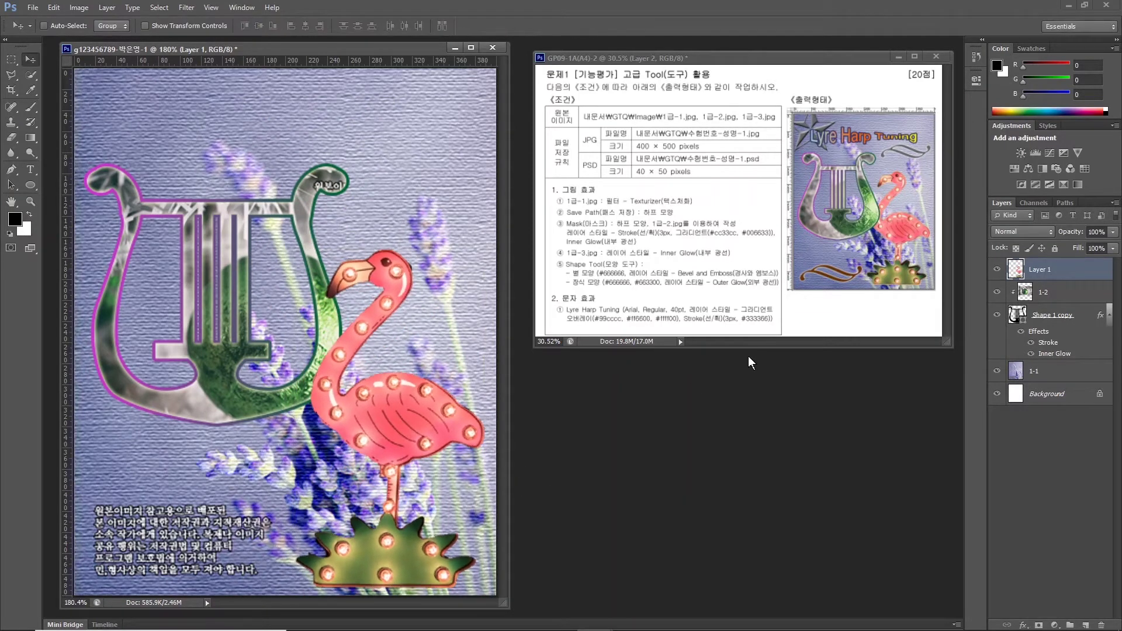
Move the flamingo's Layer 1 to the top of the stack and release its clipping mask.
left_click_drag(1050, 270, 1049, 303)
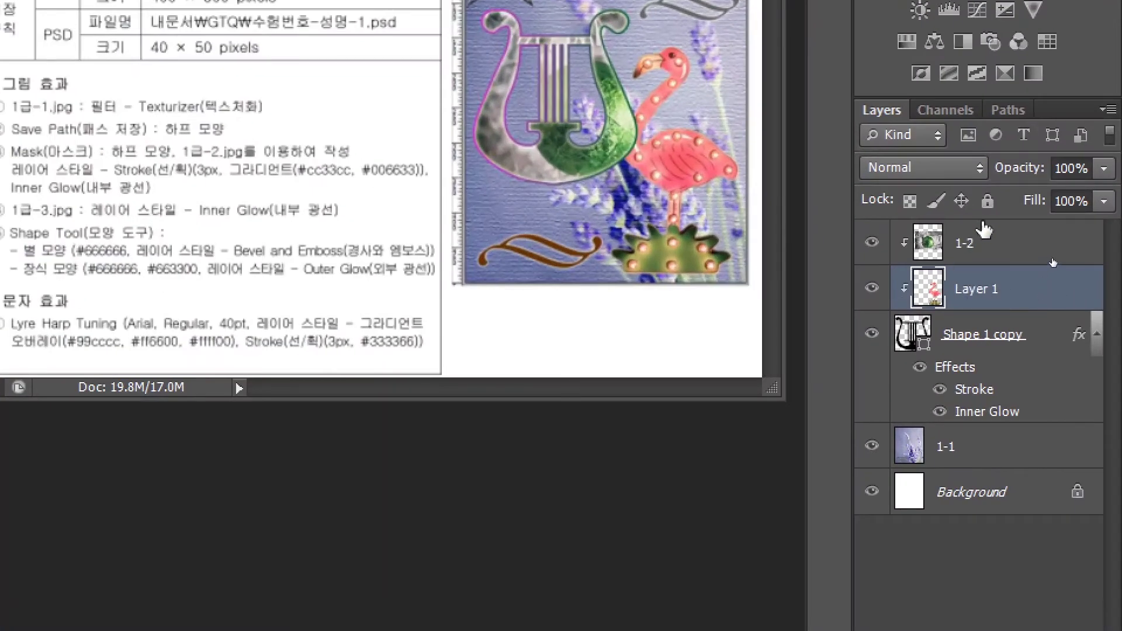
left_click(983, 246)
left_click(976, 287)
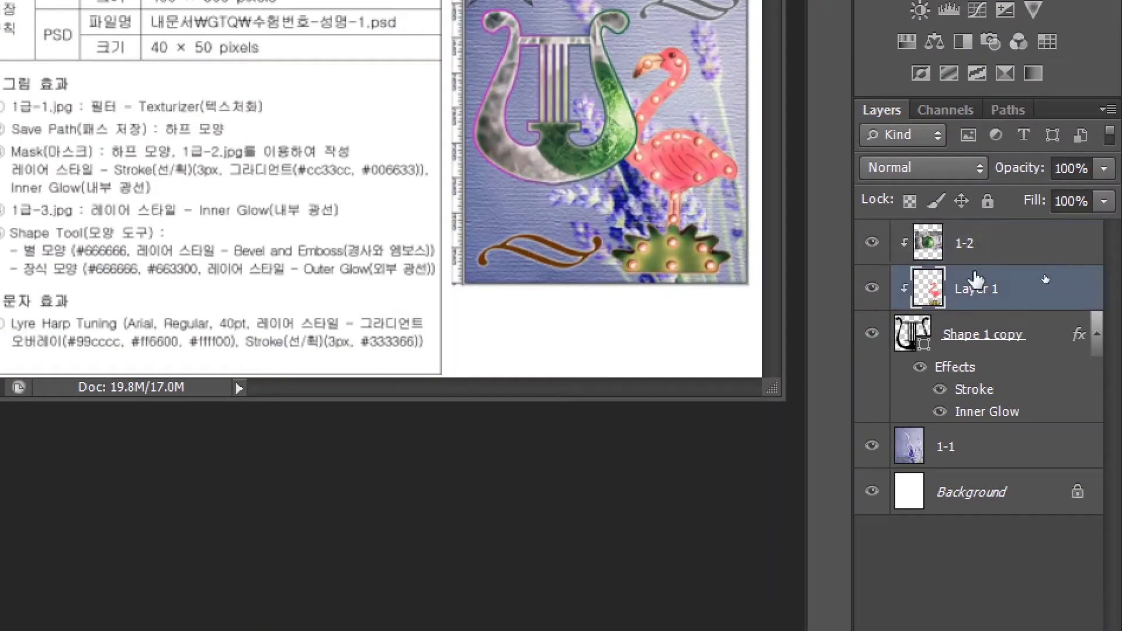
left_click(965, 238)
left_click(976, 290)
left_click(984, 237)
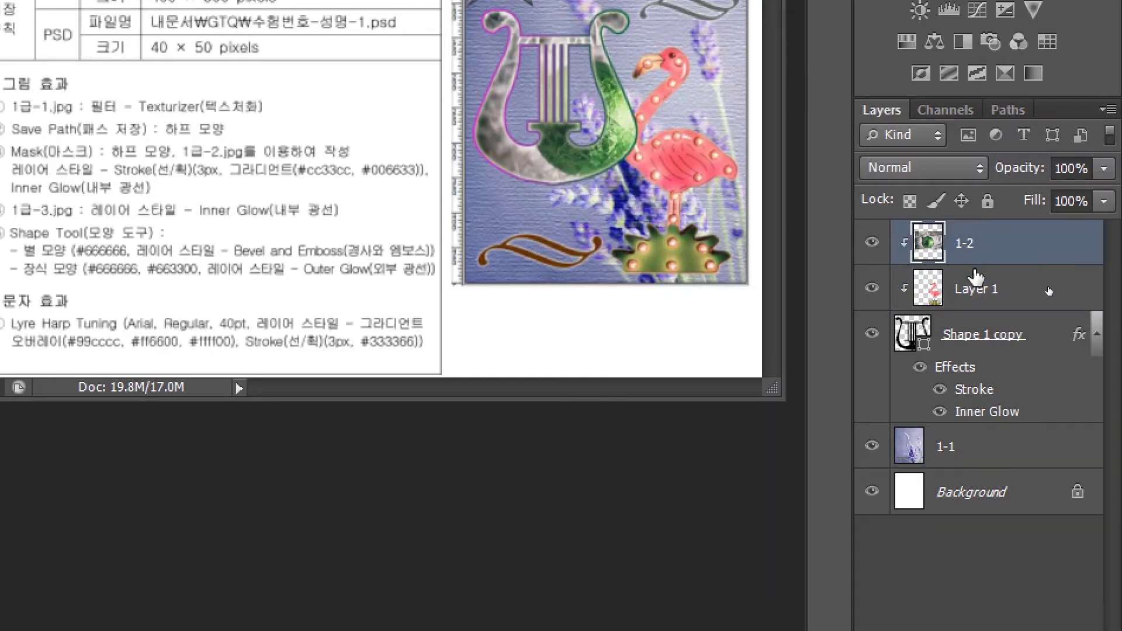
left_click(976, 292)
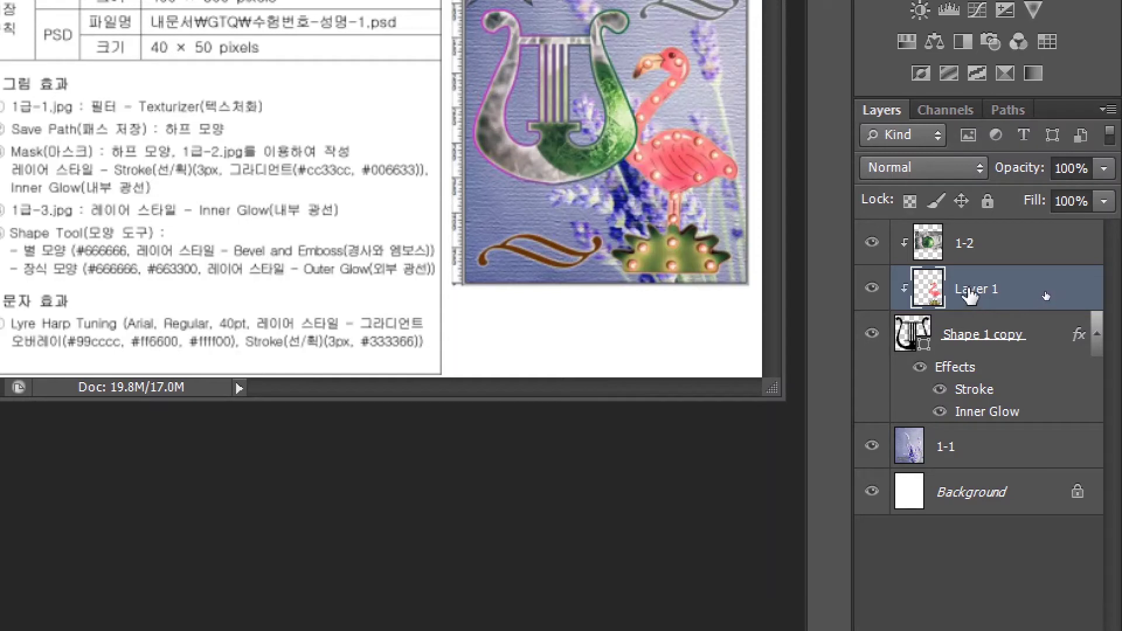
left_click_drag(970, 295, 973, 240)
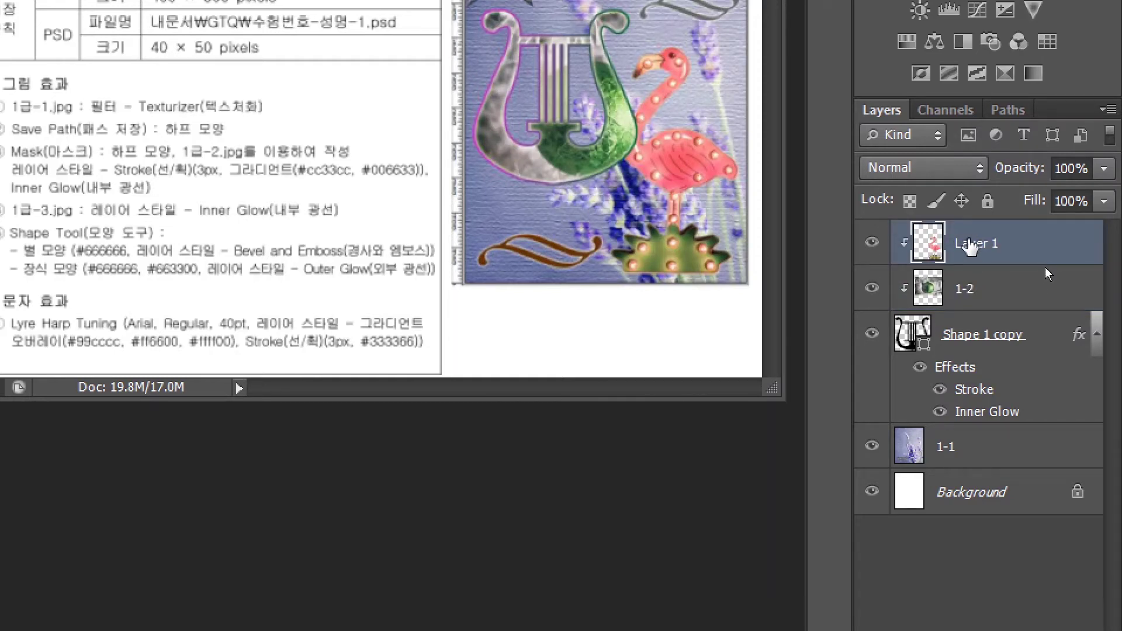
right_click(967, 244)
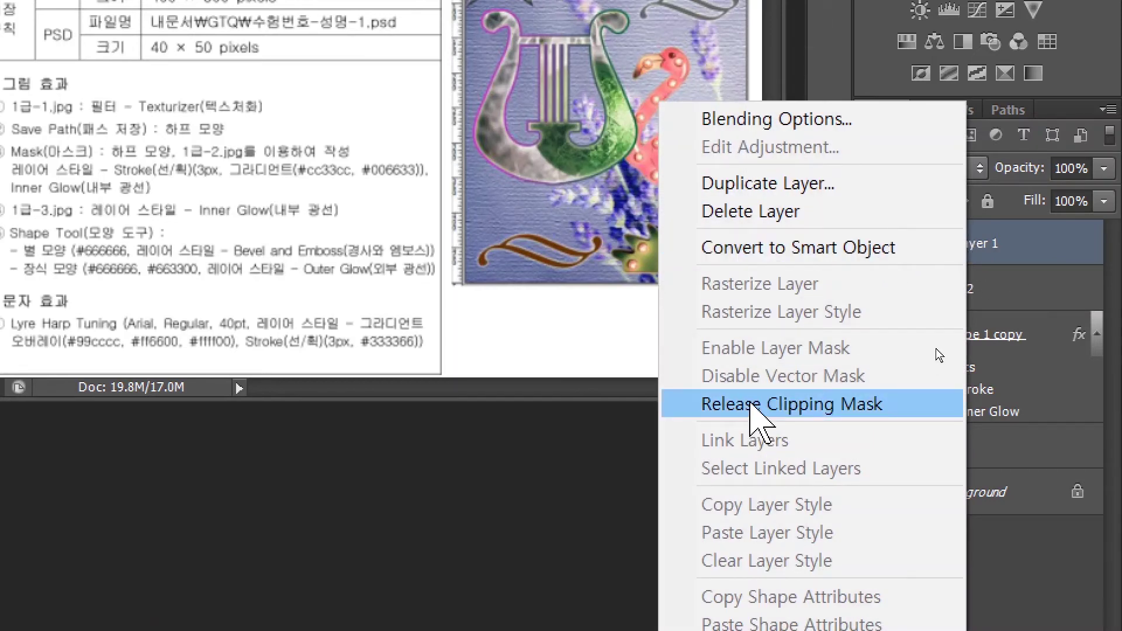
left_click(754, 406)
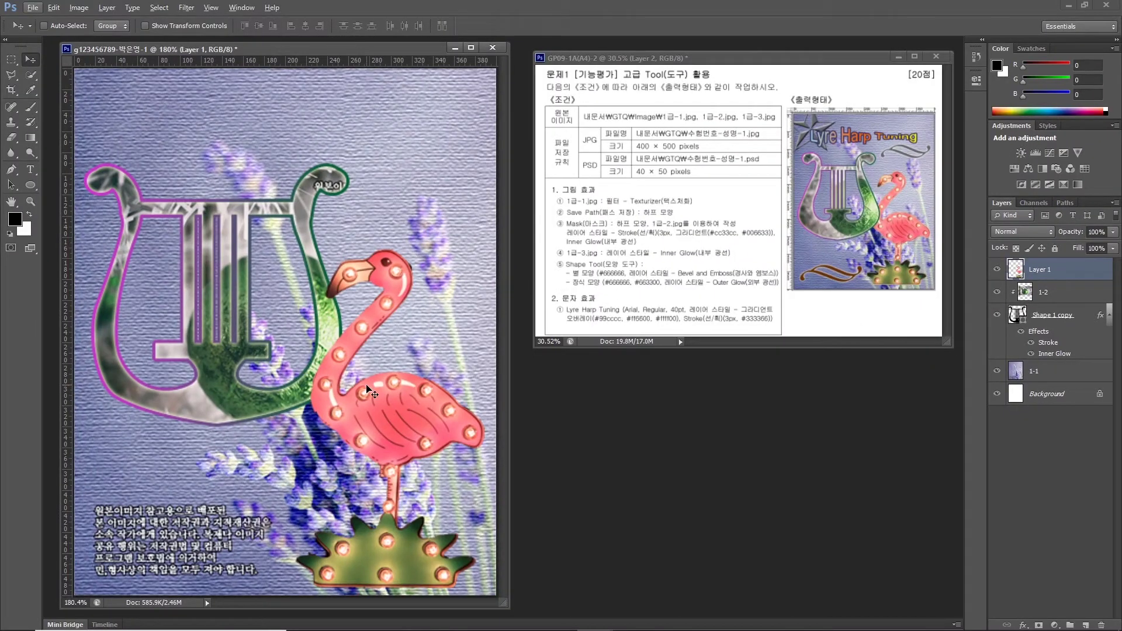
Rename the flamingo layer to '1-3'.
double_click(1040, 269)
type("1-3")
key("Return")
Give layer 1-3 a default Inner Glow and move it below Shape 1 copy.
left_click(1023, 625)
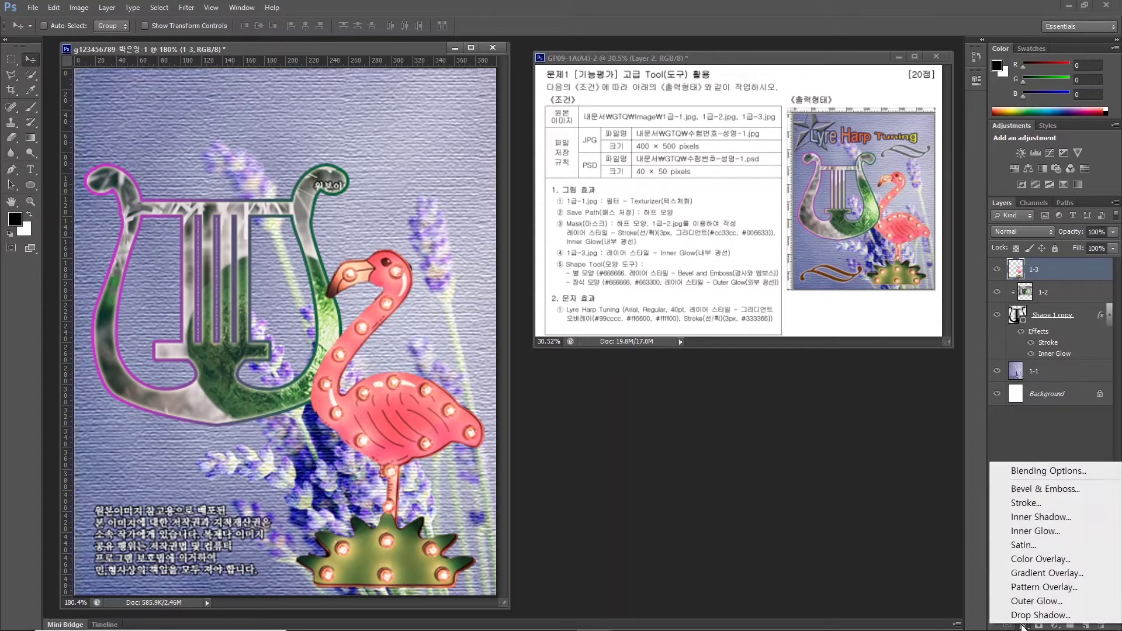
left_click(1035, 530)
key("Return")
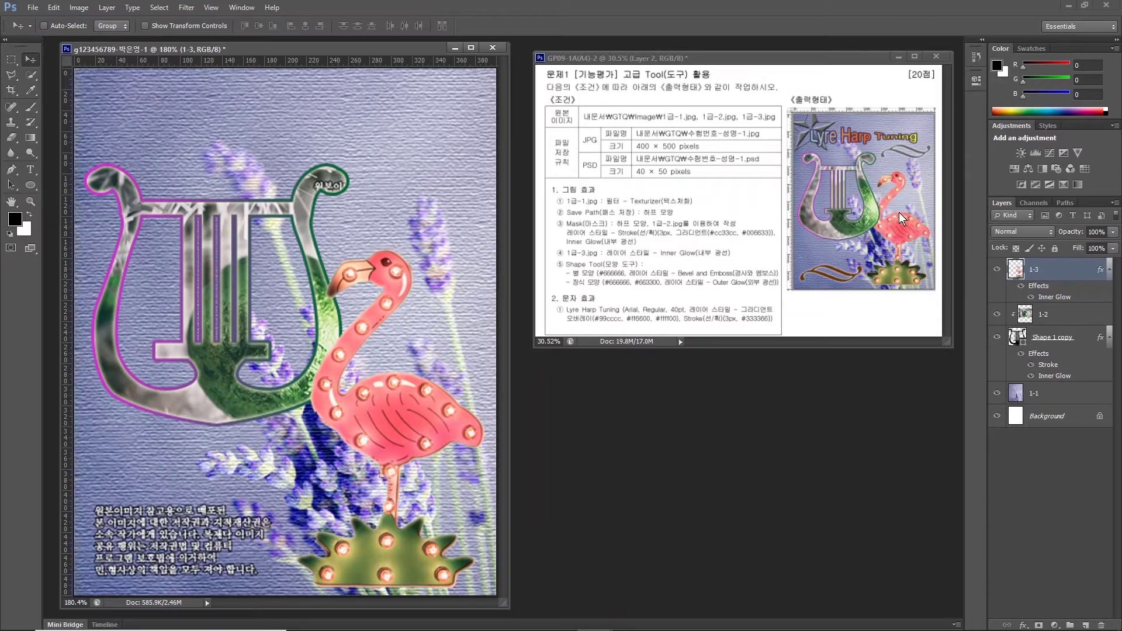
left_click_drag(1056, 274, 1059, 374)
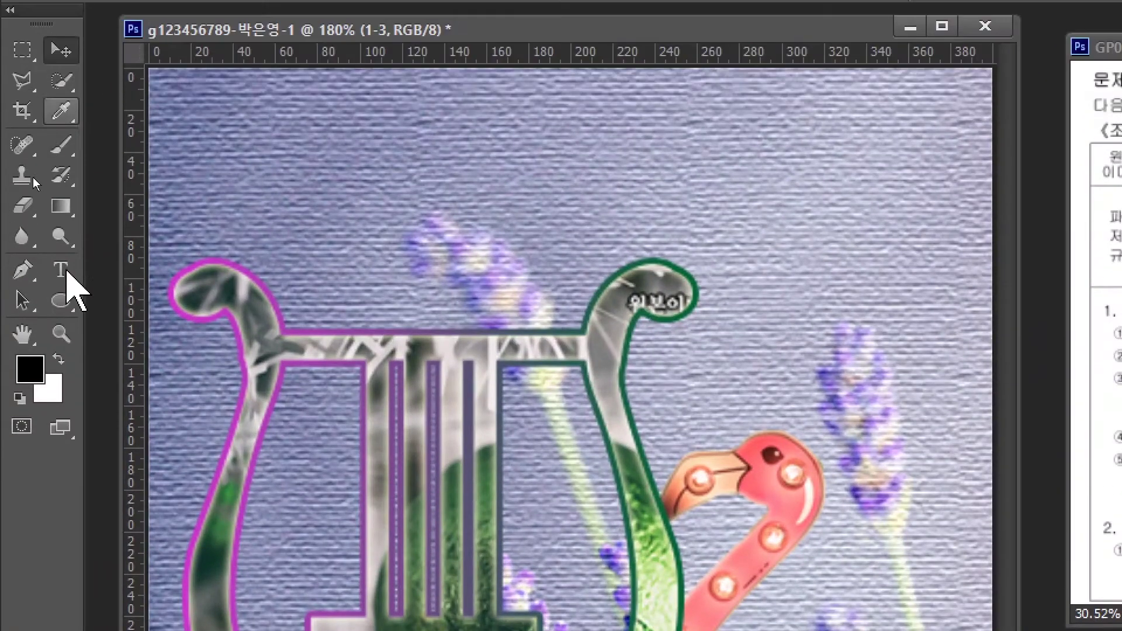
Switch from the Ellipse tool to the Custom Shape Tool.
left_click(60, 270)
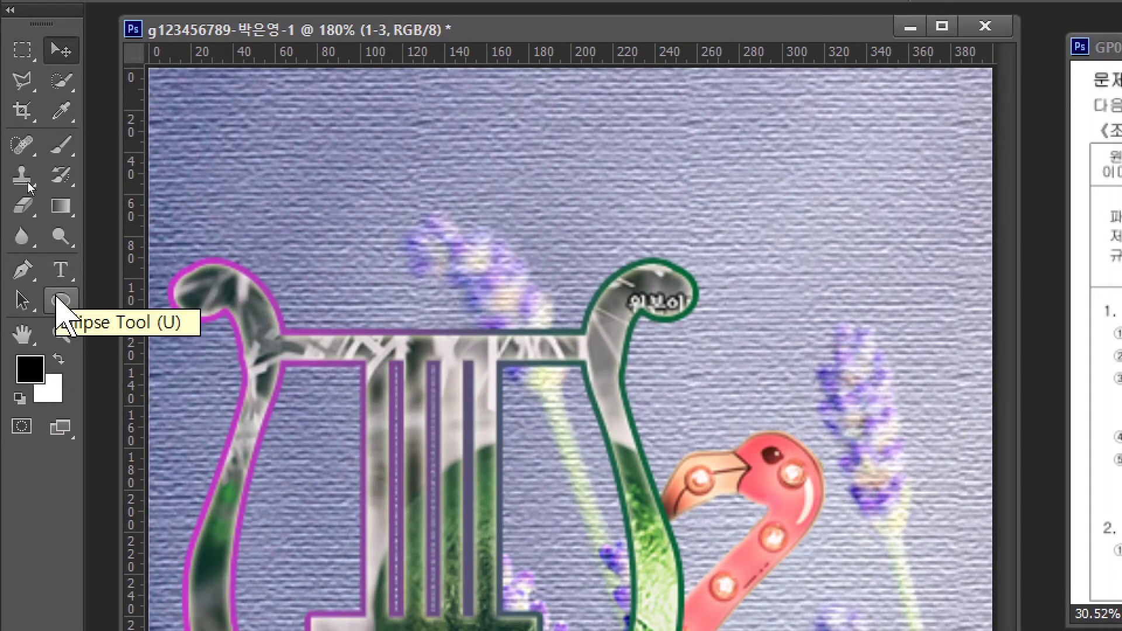
left_click(60, 299)
right_click(61, 300)
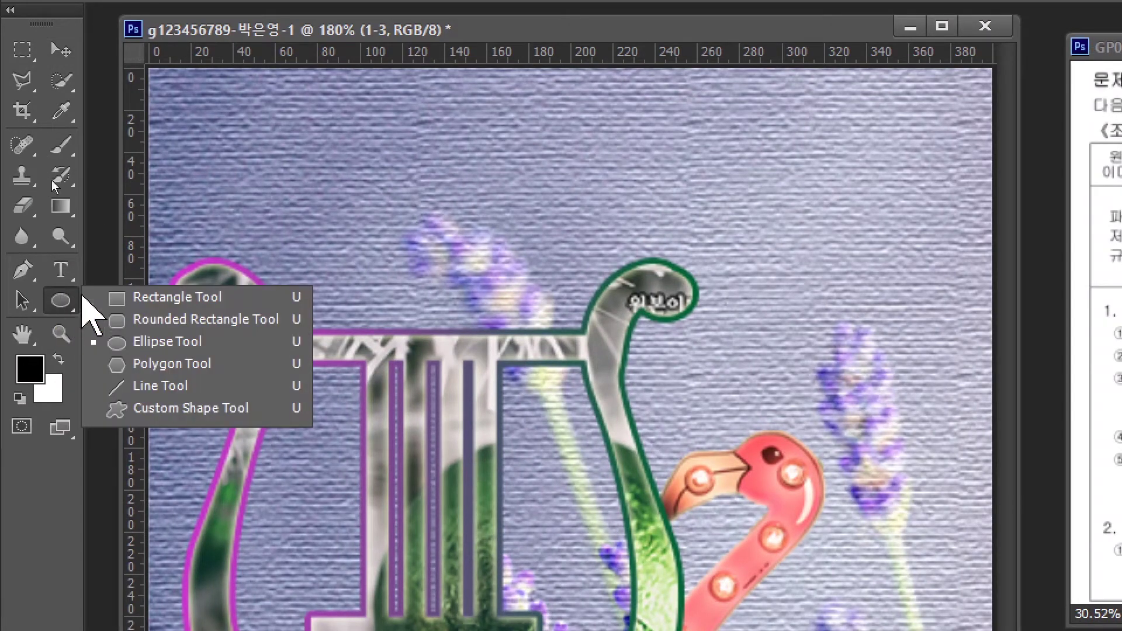
left_click(168, 408)
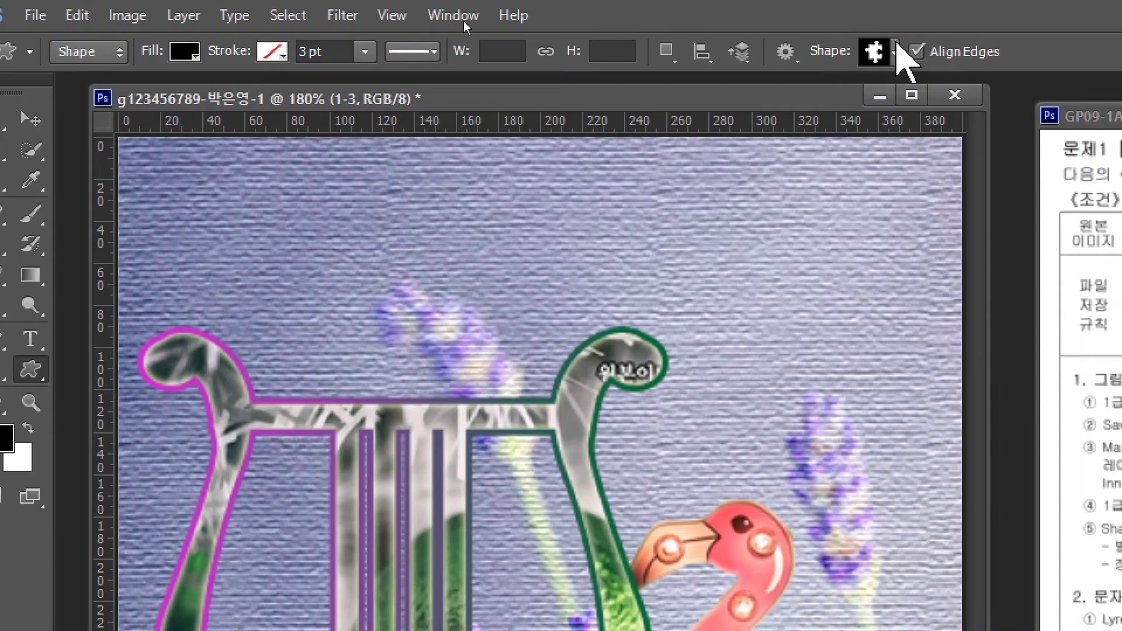
Load the All shape set into the Shape picker and choose the star shape.
left_click(895, 52)
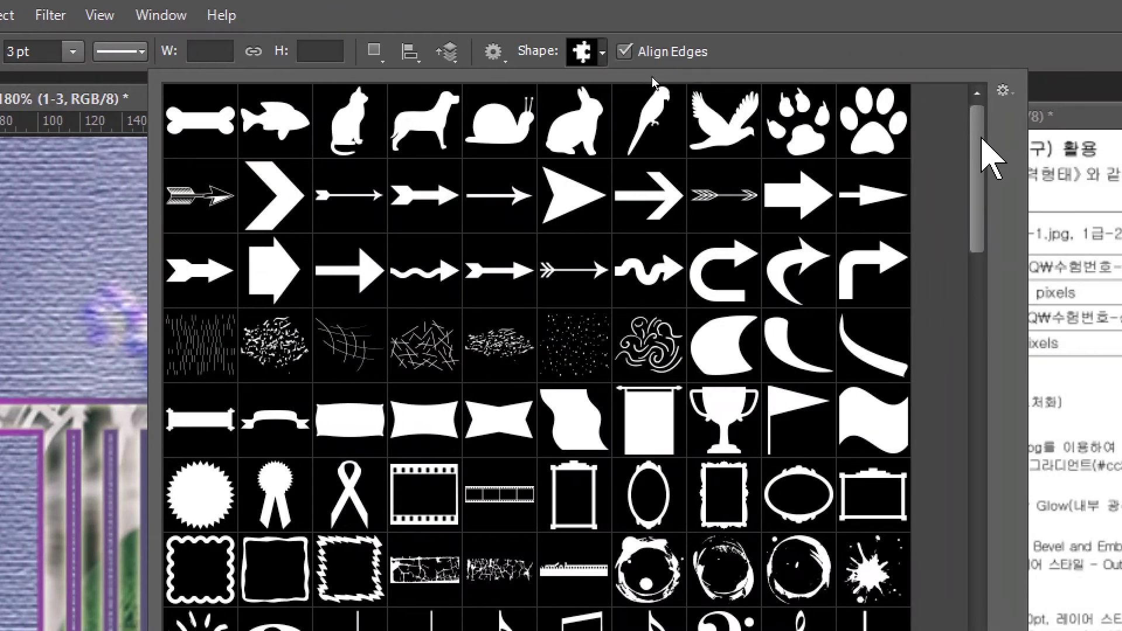
left_click_drag(981, 139, 959, 100)
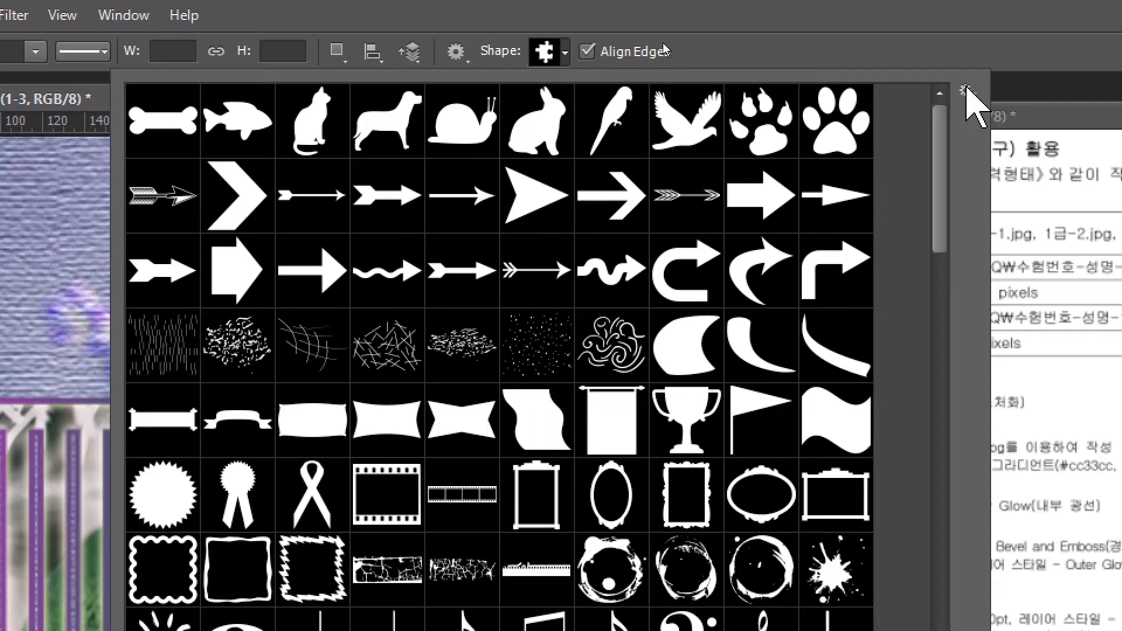
left_click(964, 89)
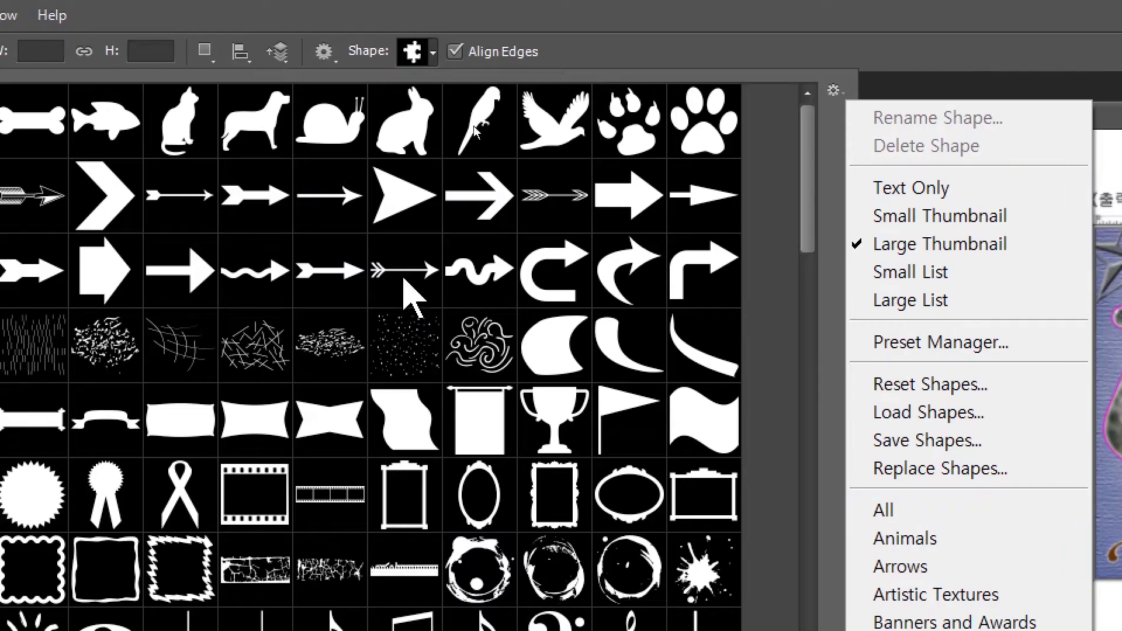
left_click(785, 222)
left_click_drag(786, 222, 779, 573)
mouse_move(646, 285)
left_mouse_down()
mouse_move(648, 313)
mouse_move(648, 298)
left_mouse_up()
left_click(524, 134)
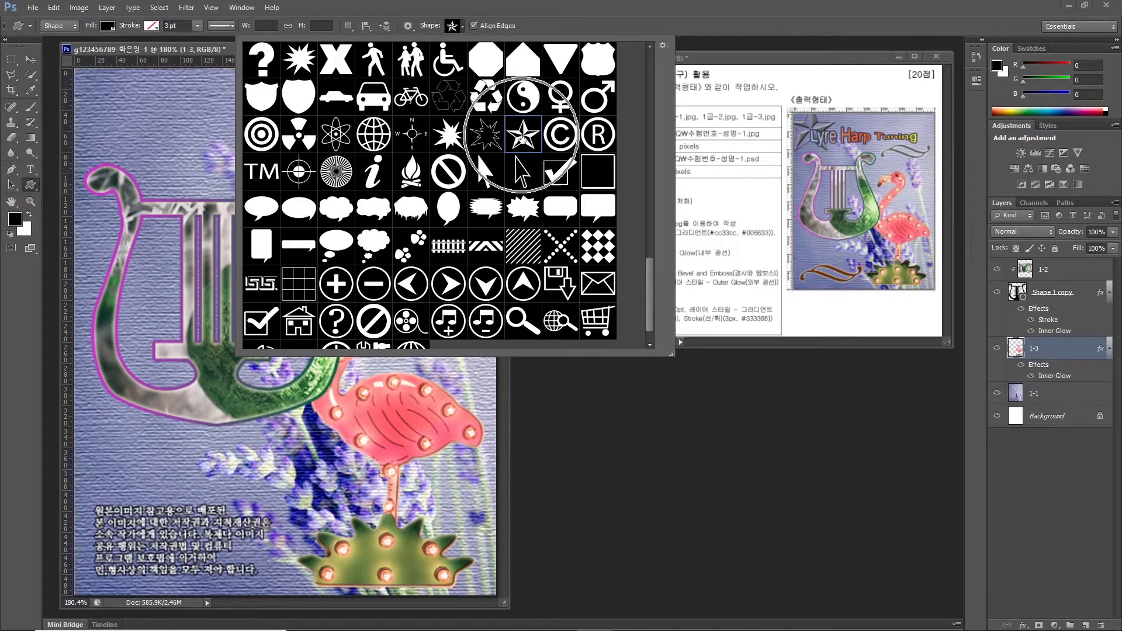
double_click(524, 140)
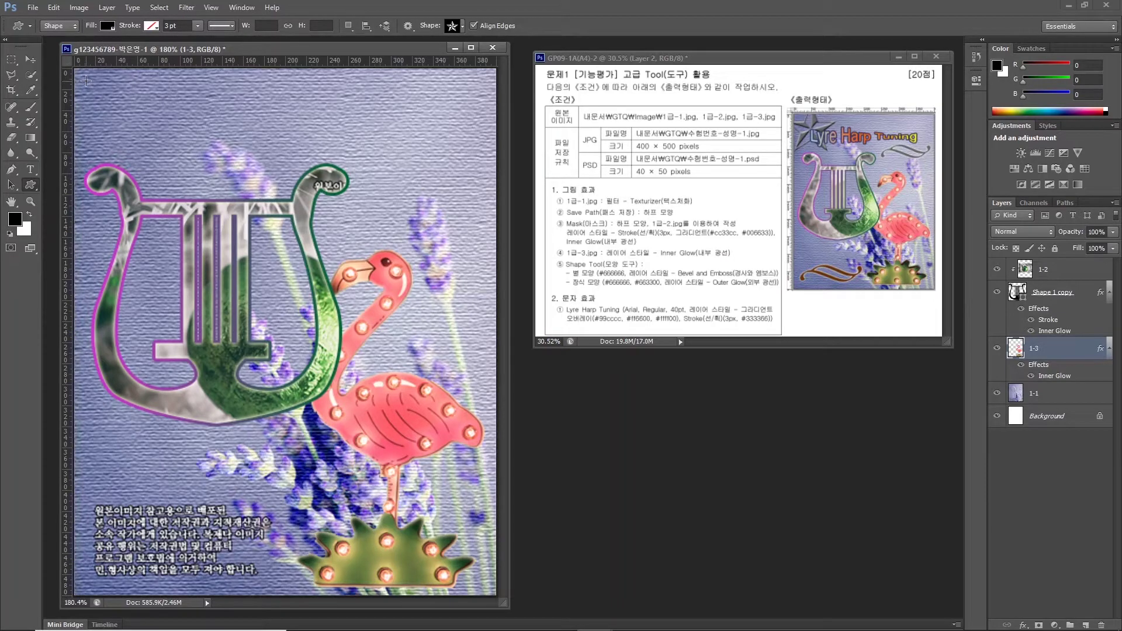
Draw a star in the poster's top-left corner and name its layer 별.
left_click_drag(85, 88, 195, 184)
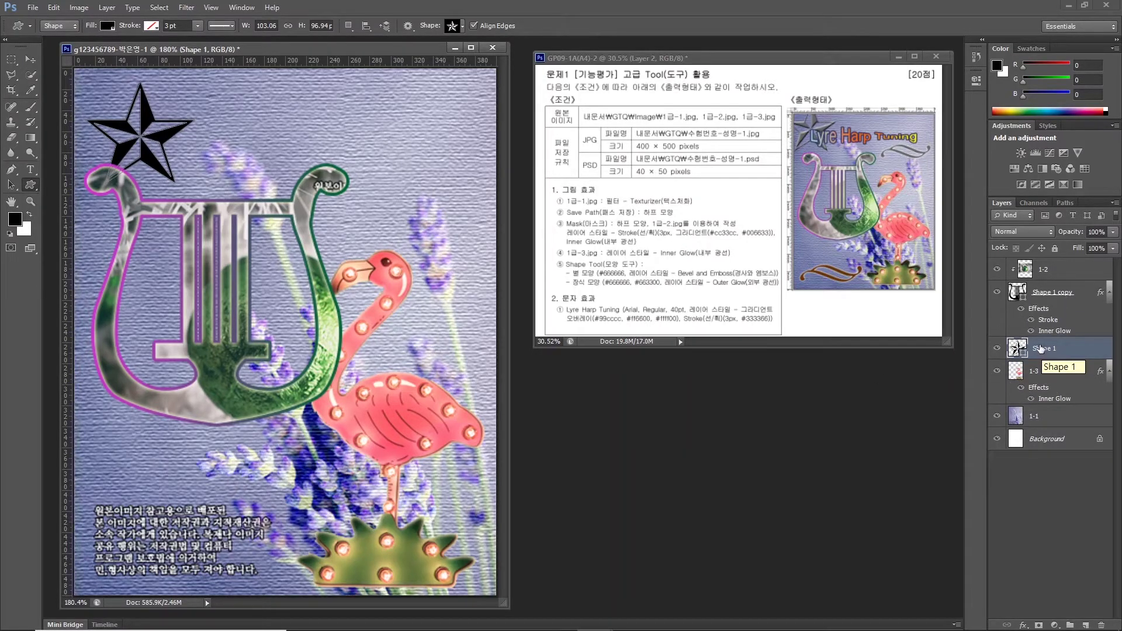
double_click(1041, 349)
key("BackSpace")
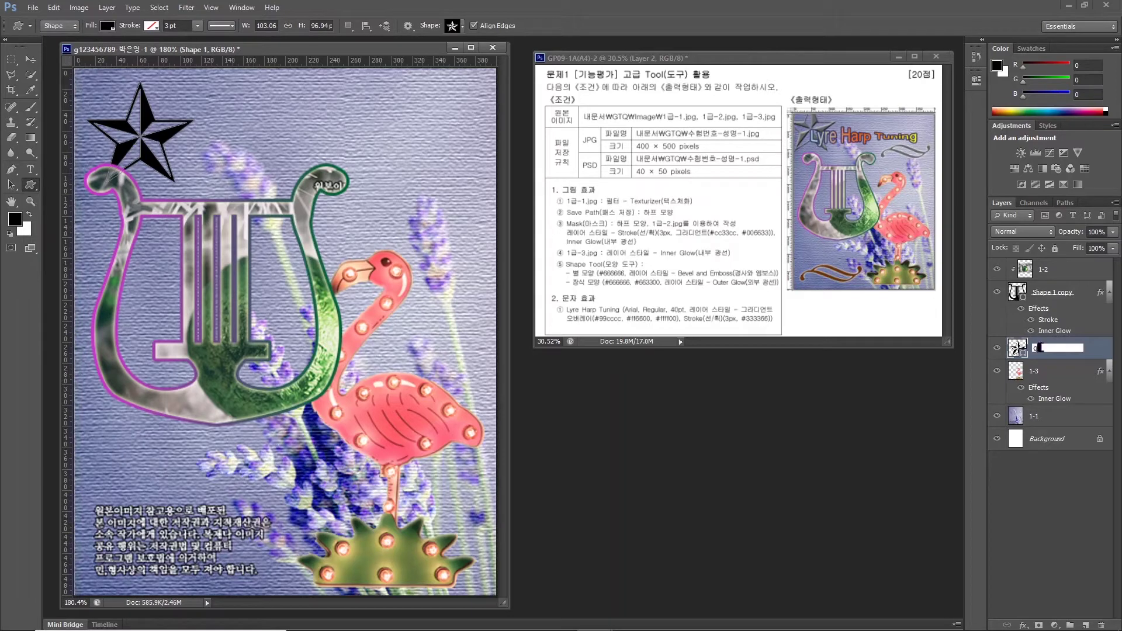
type("별")
key("Return")
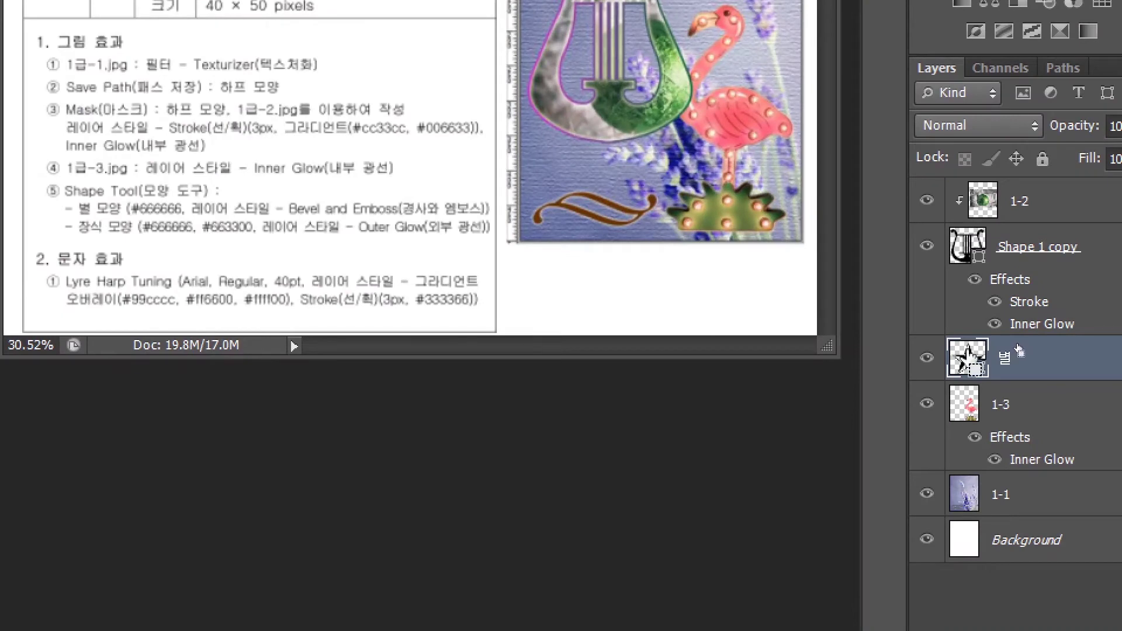
Fill the star grey #666666 and nudge it up toward the top-left corner.
left_click(962, 356)
left_click(944, 356)
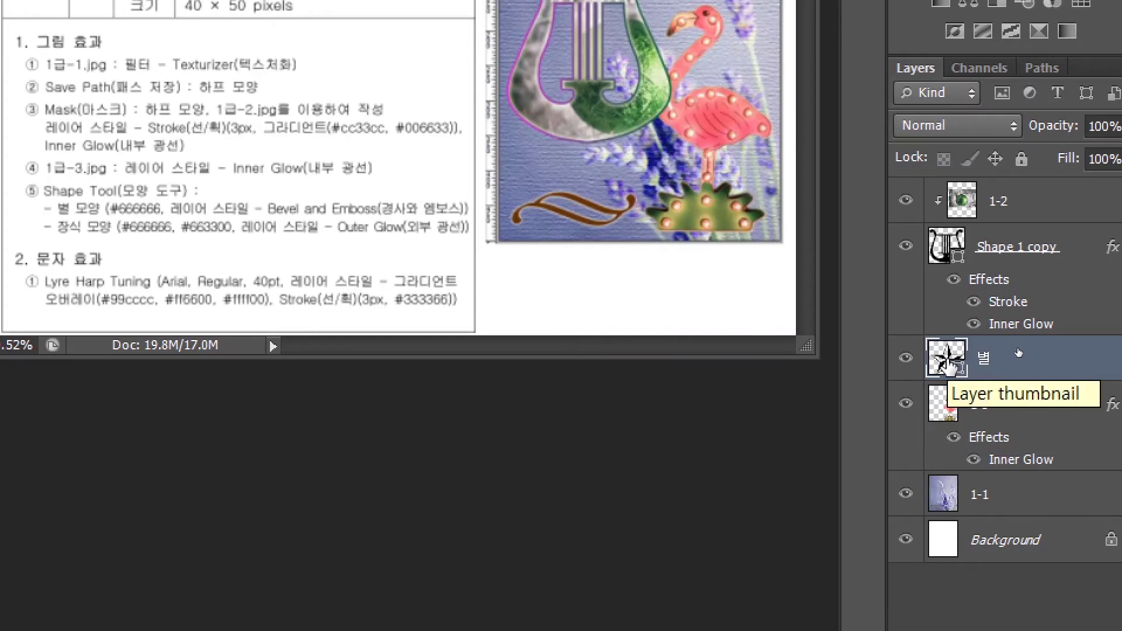
double_click(946, 358)
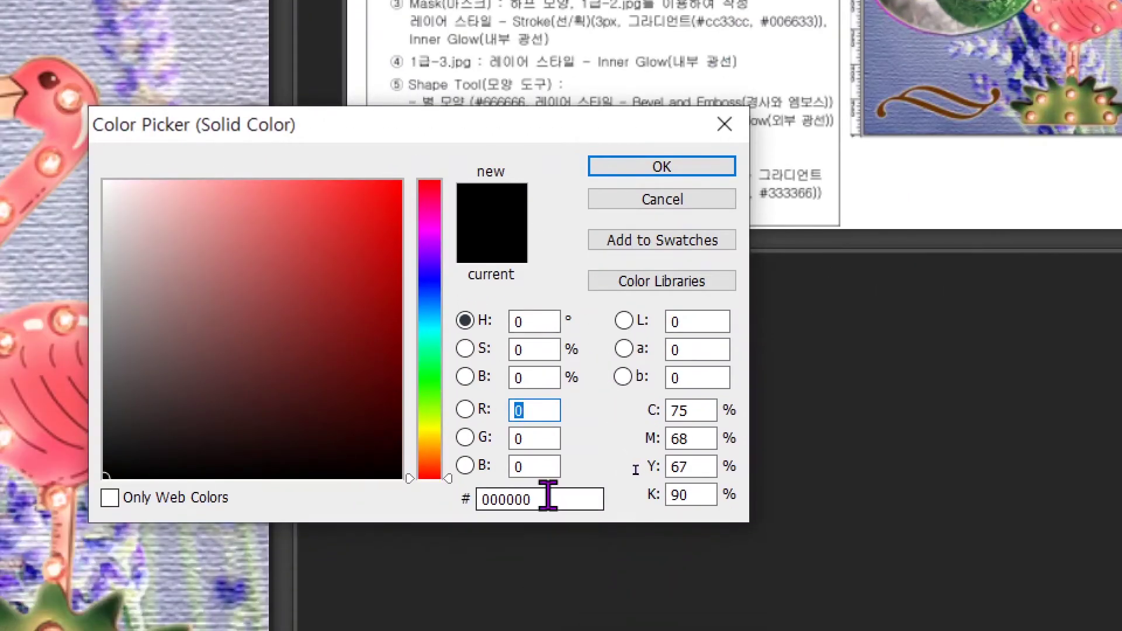
left_click(548, 499)
type("66666")
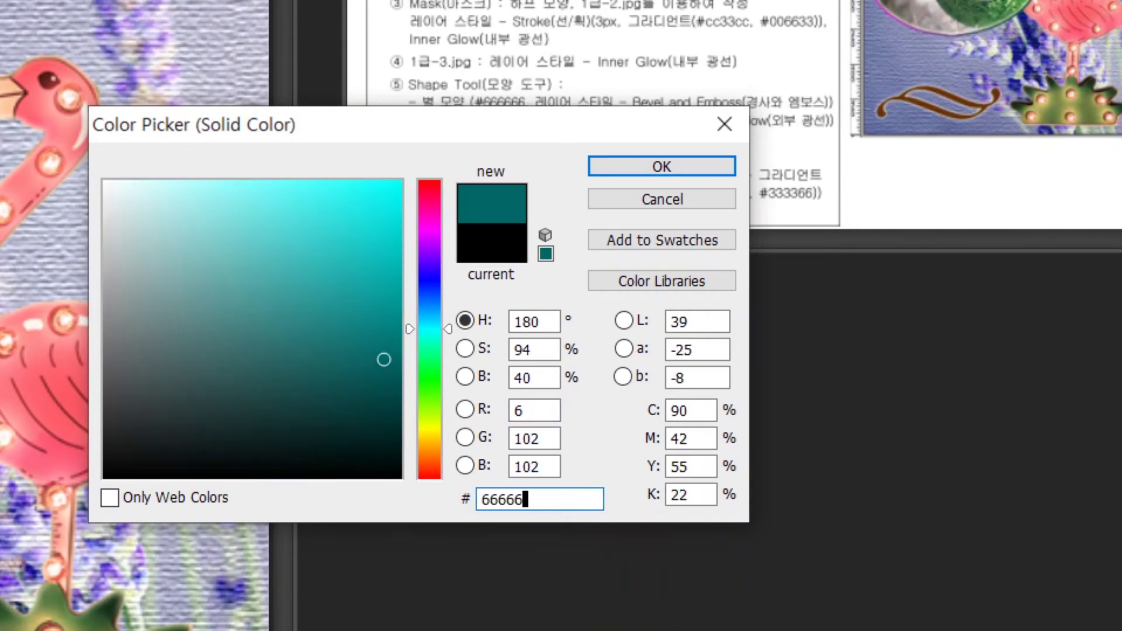
type("6")
key("Return")
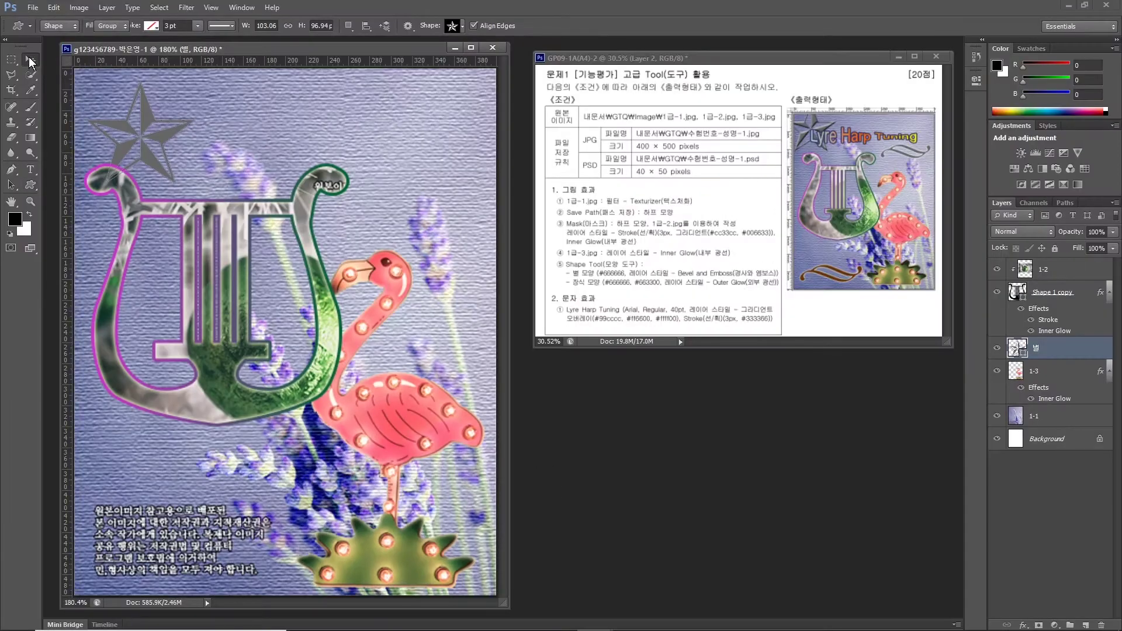
left_click(29, 60)
left_click_drag(126, 144, 97, 112)
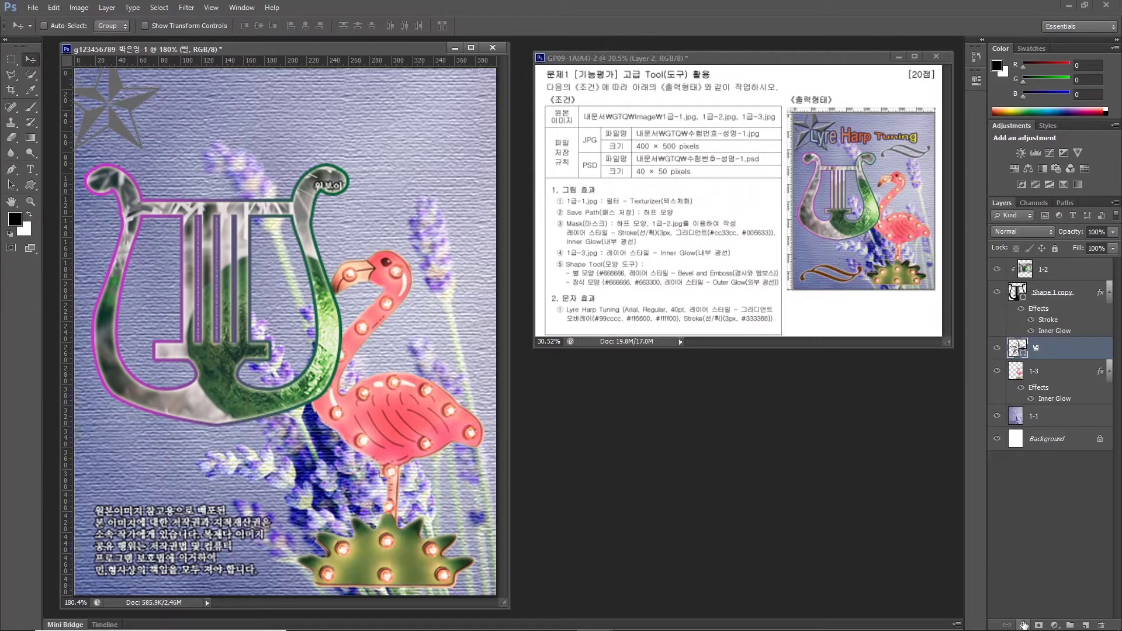
Add a Bevel & Emboss effect with default settings to the star.
left_click(1023, 625)
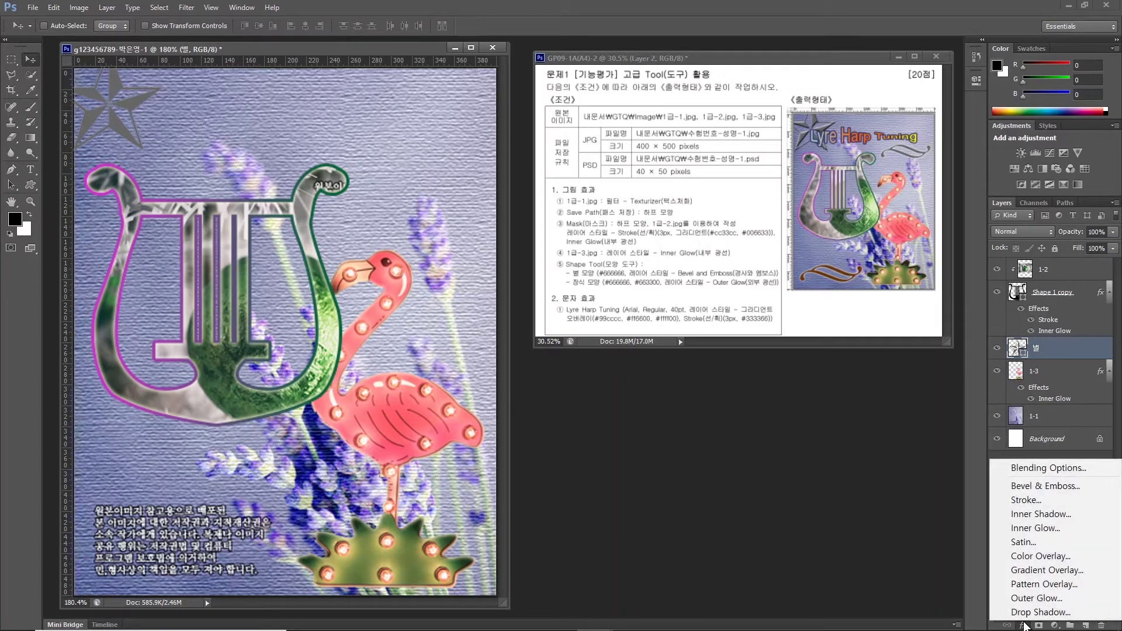
left_click(1021, 485)
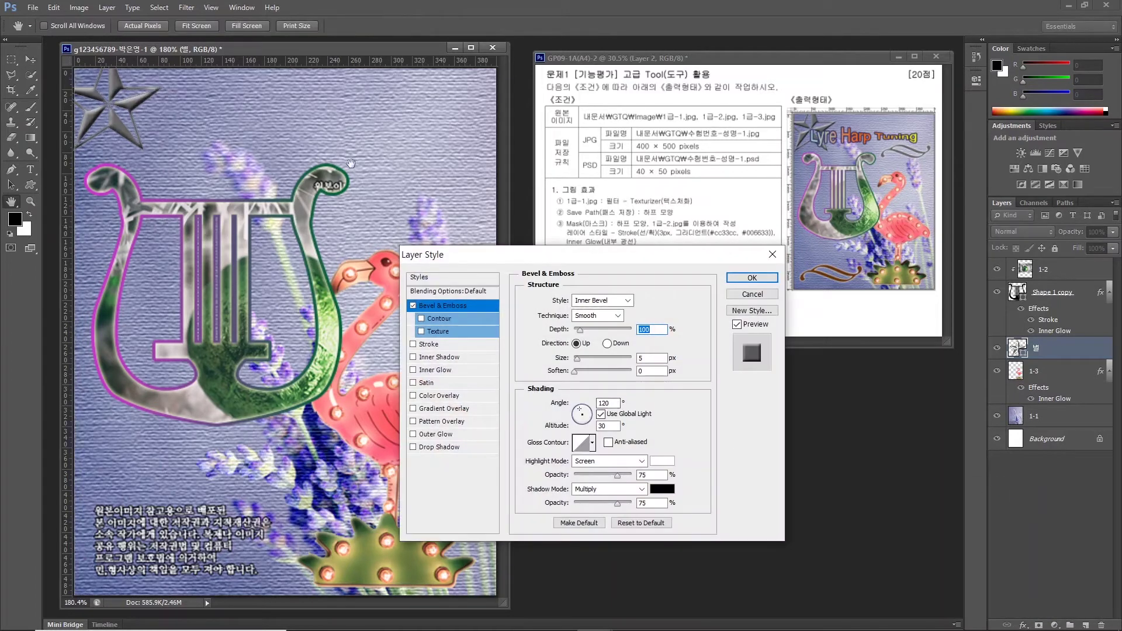
left_click(752, 278)
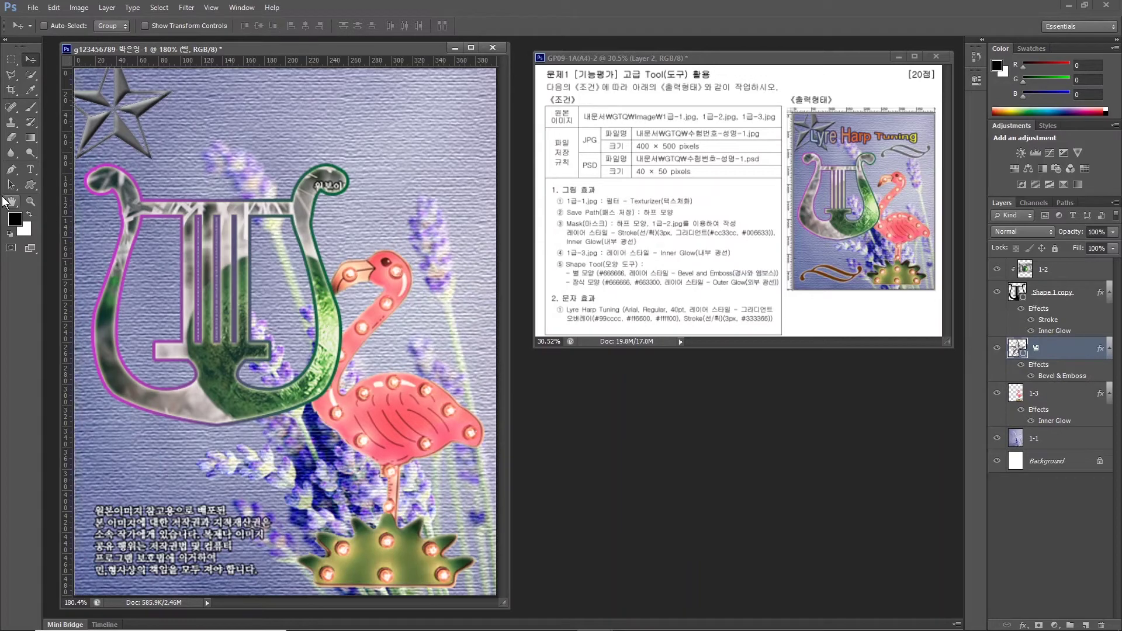
Select the Custom Shape tool with the ornament shape chosen.
left_click(30, 184)
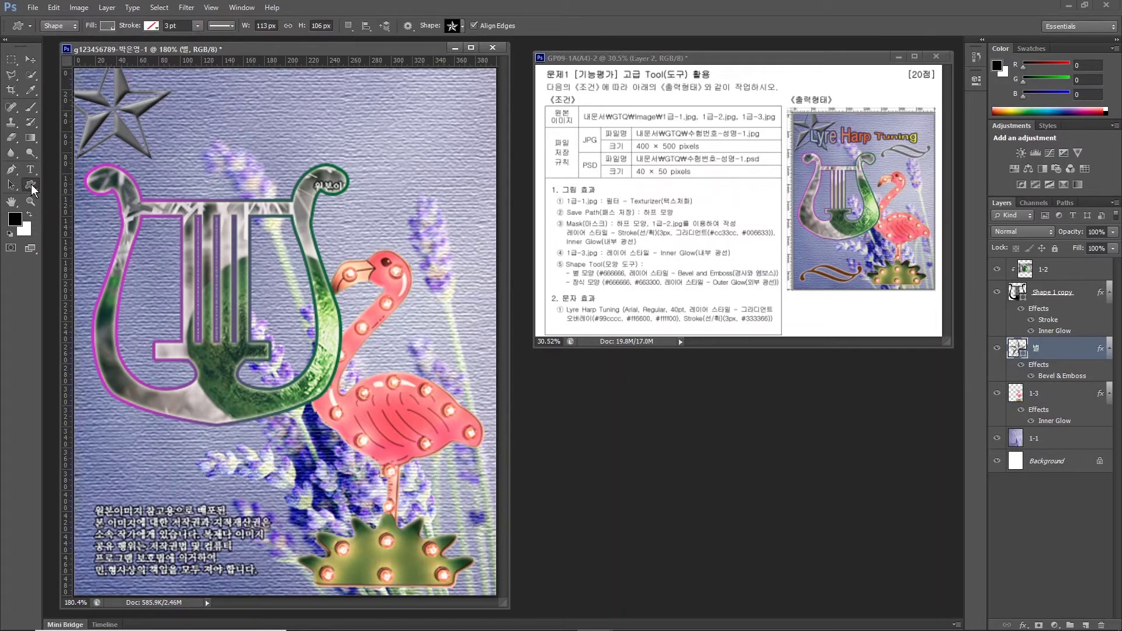
left_click(455, 27)
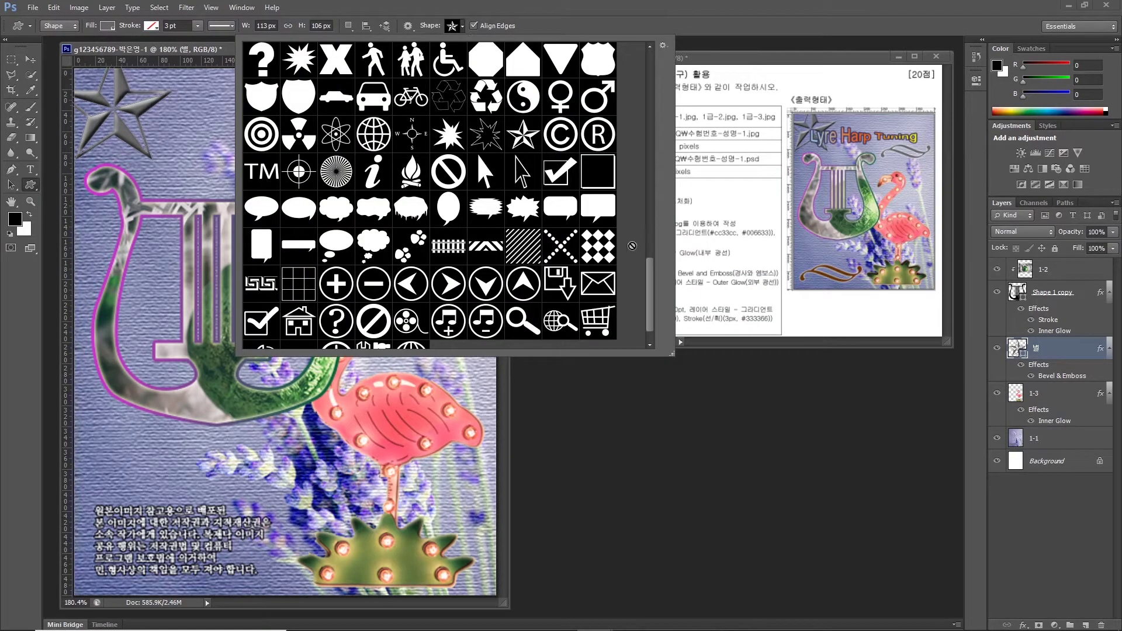
left_click_drag(651, 271, 632, 182)
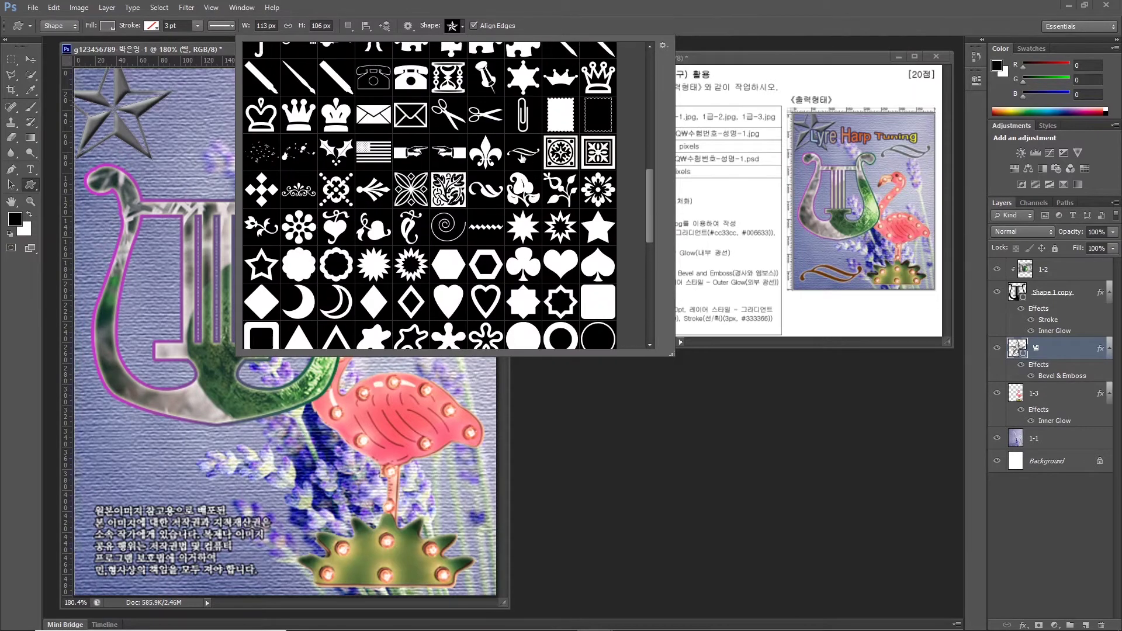
left_click(518, 156)
Draw the ornament at the poster's top right and name its layer 장식.
double_click(517, 153)
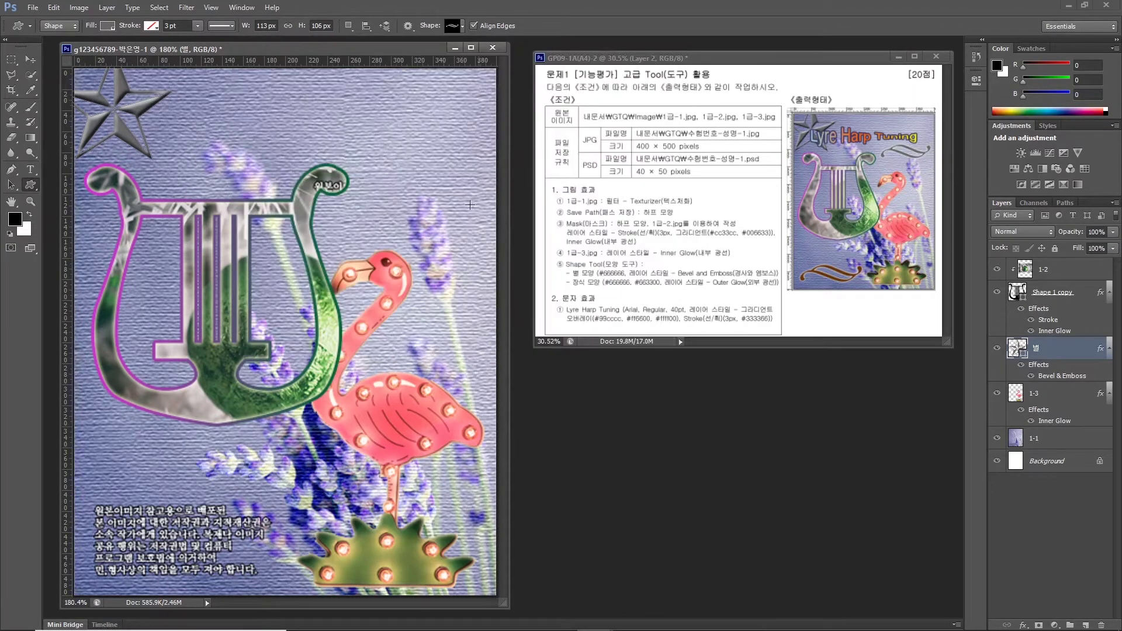
left_click_drag(347, 149, 482, 193)
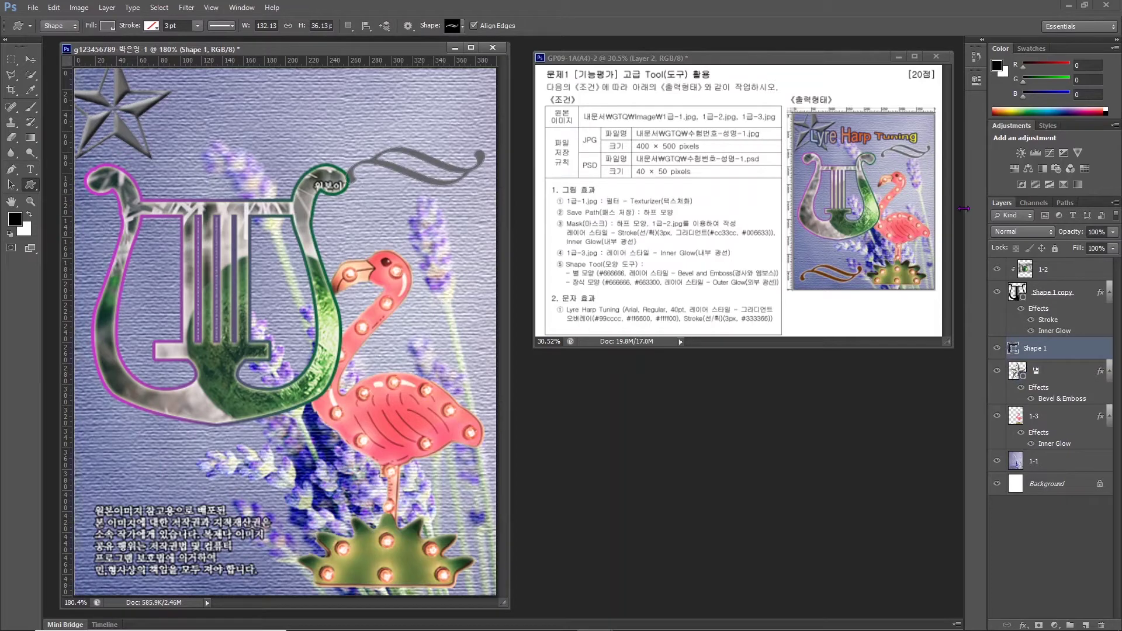
double_click(1033, 348)
type("ㅈ장식")
key("Return")
Keep the ornament's grey #666666 fill and add an Outer Glow effect.
double_click(1020, 349)
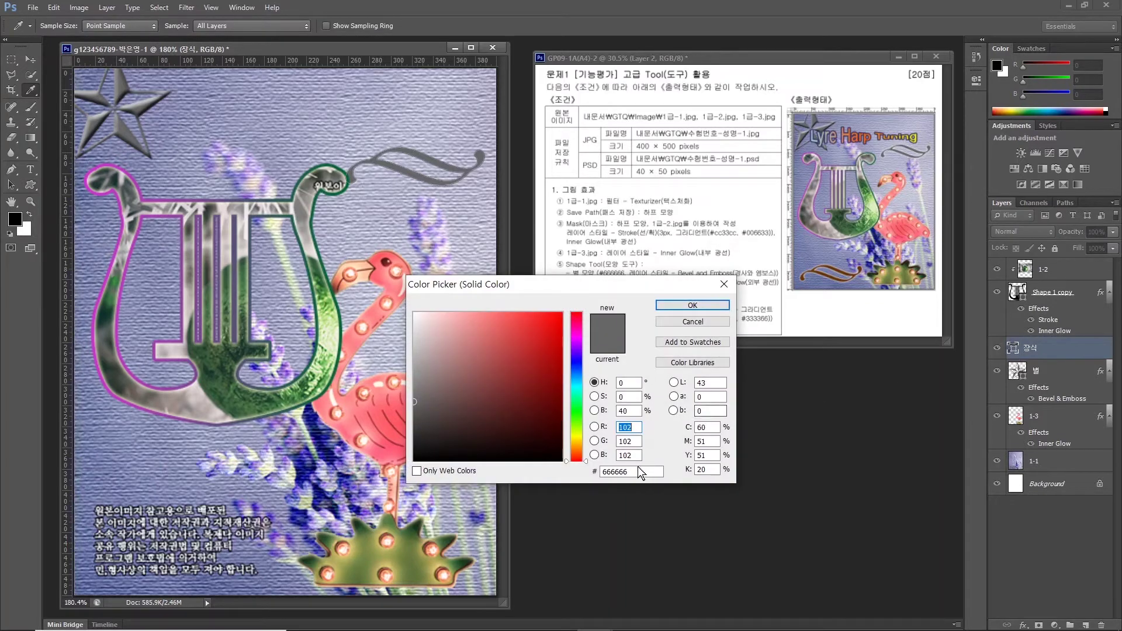
left_click(682, 305)
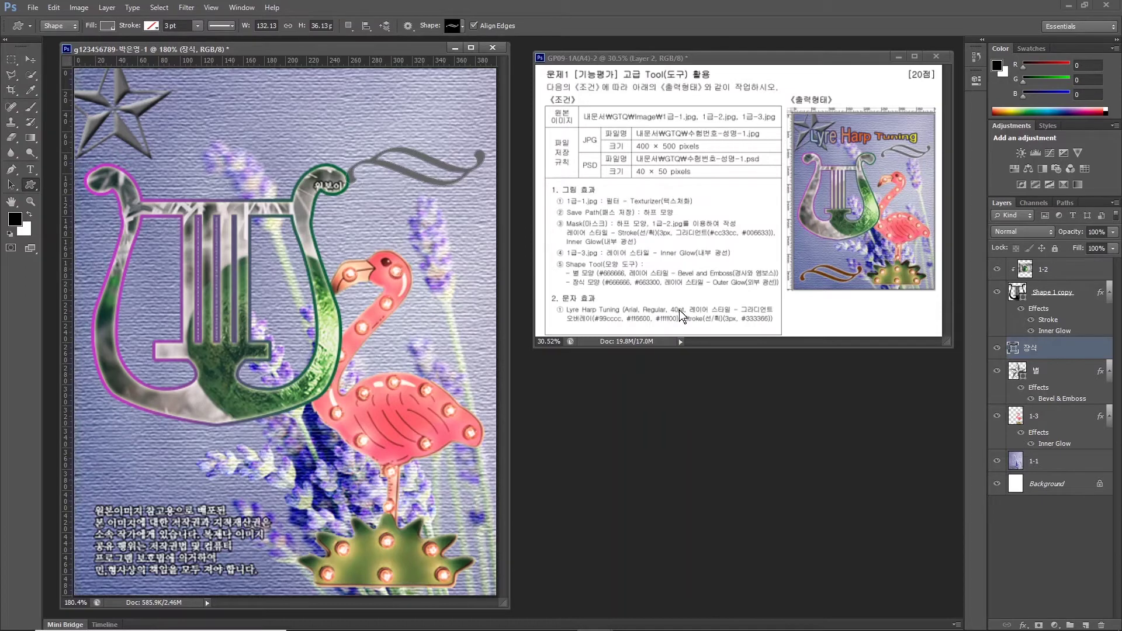
left_click(1023, 624)
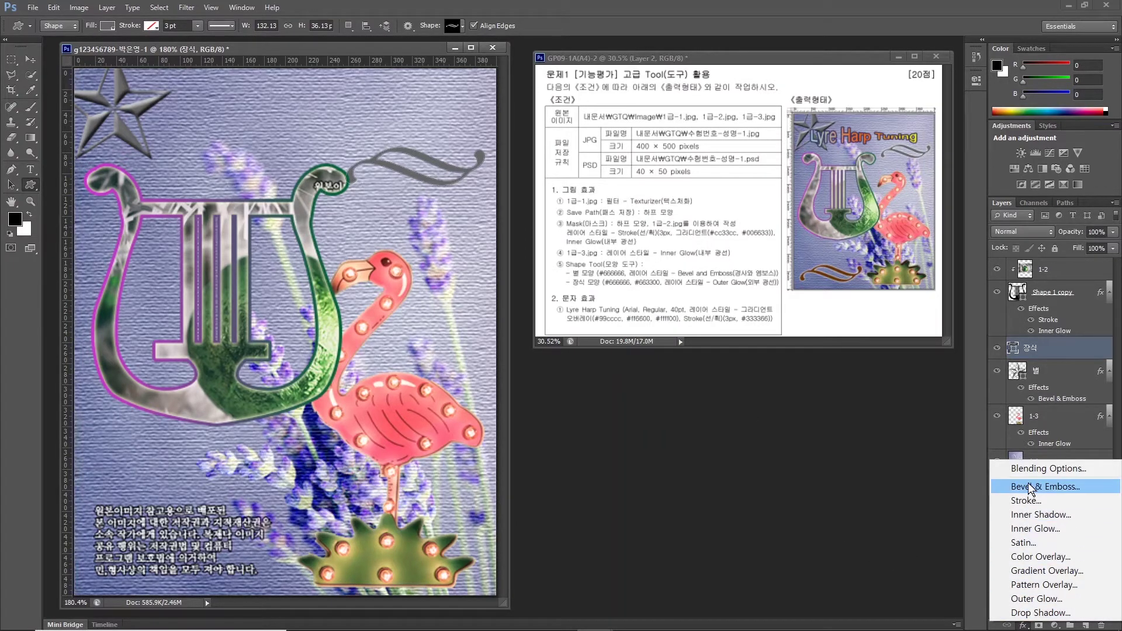
left_click(1037, 598)
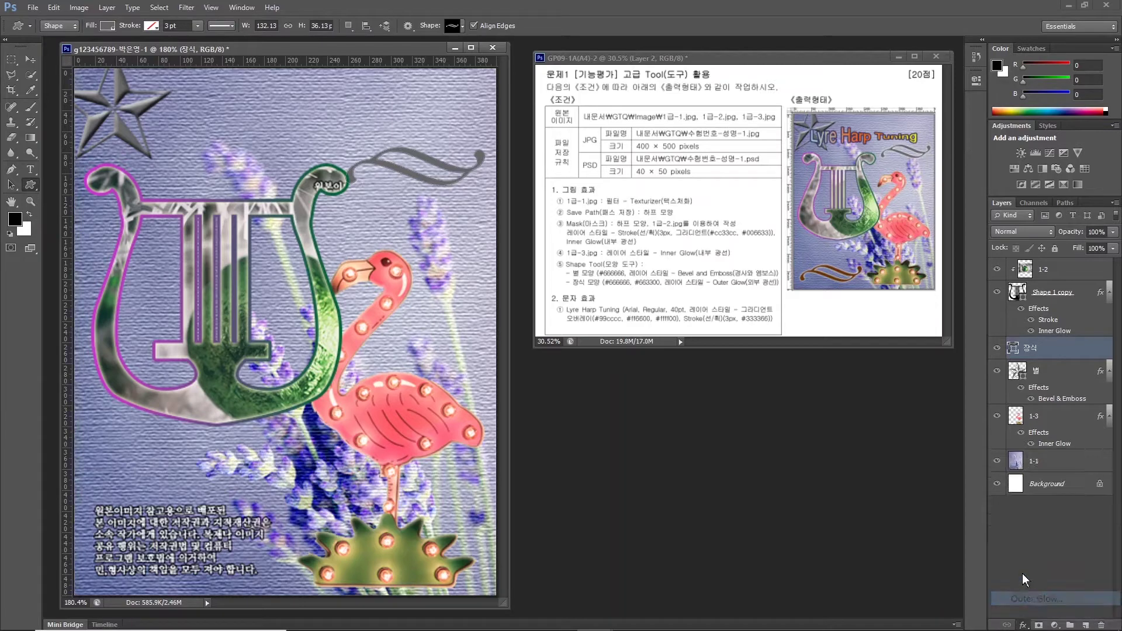
left_click(750, 289)
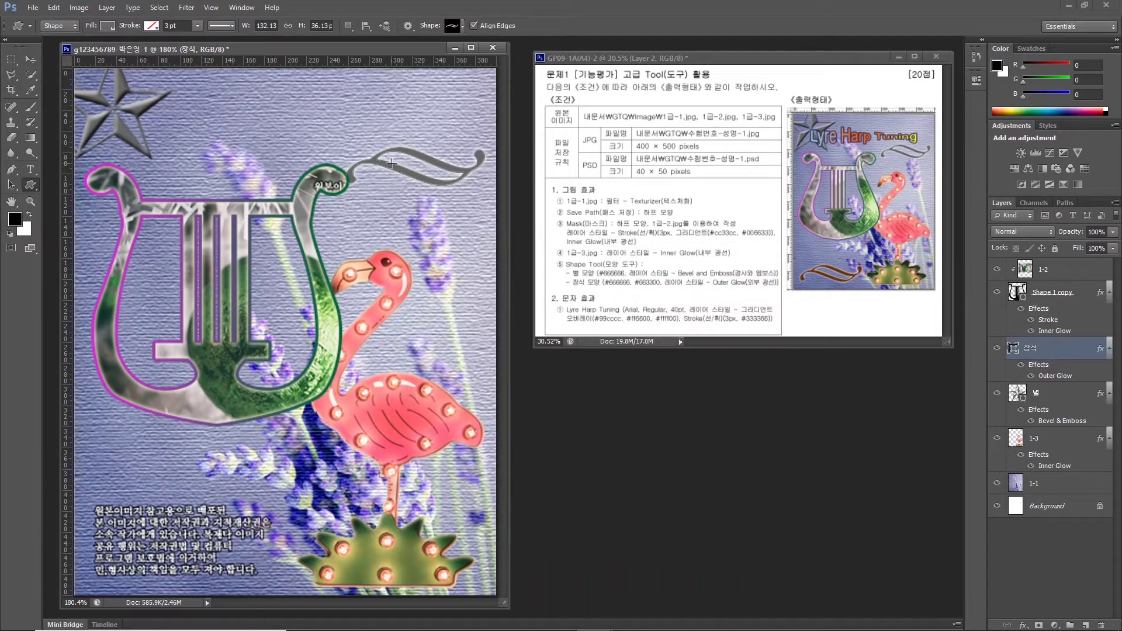
Scale the ornament down to about 91 percent.
key("ctrl+t")
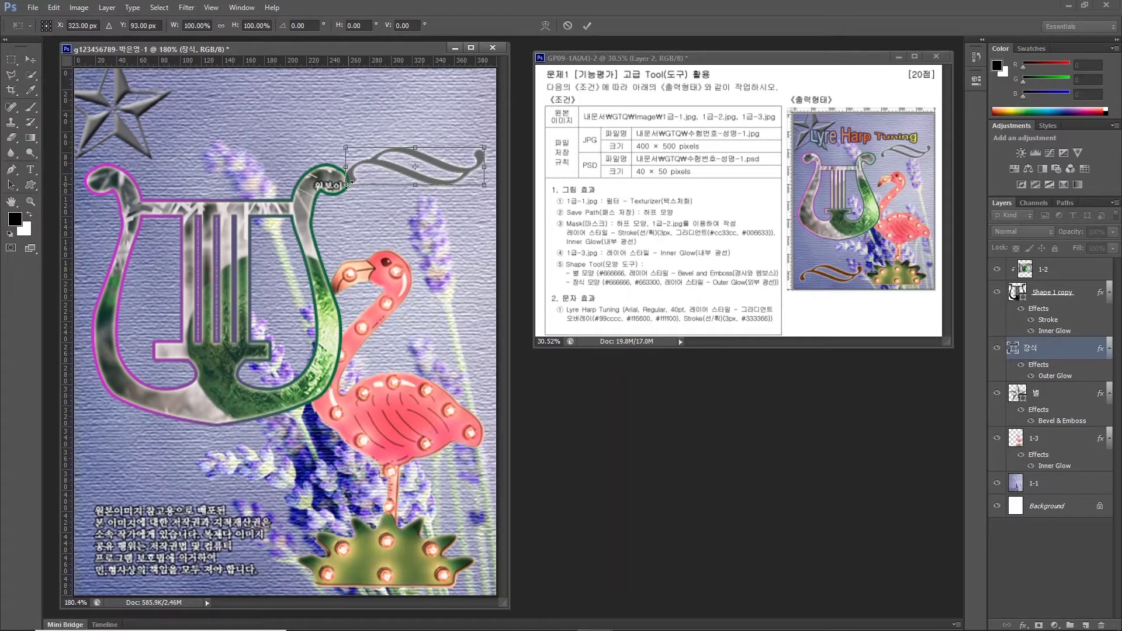
left_click_drag(347, 185, 359, 180)
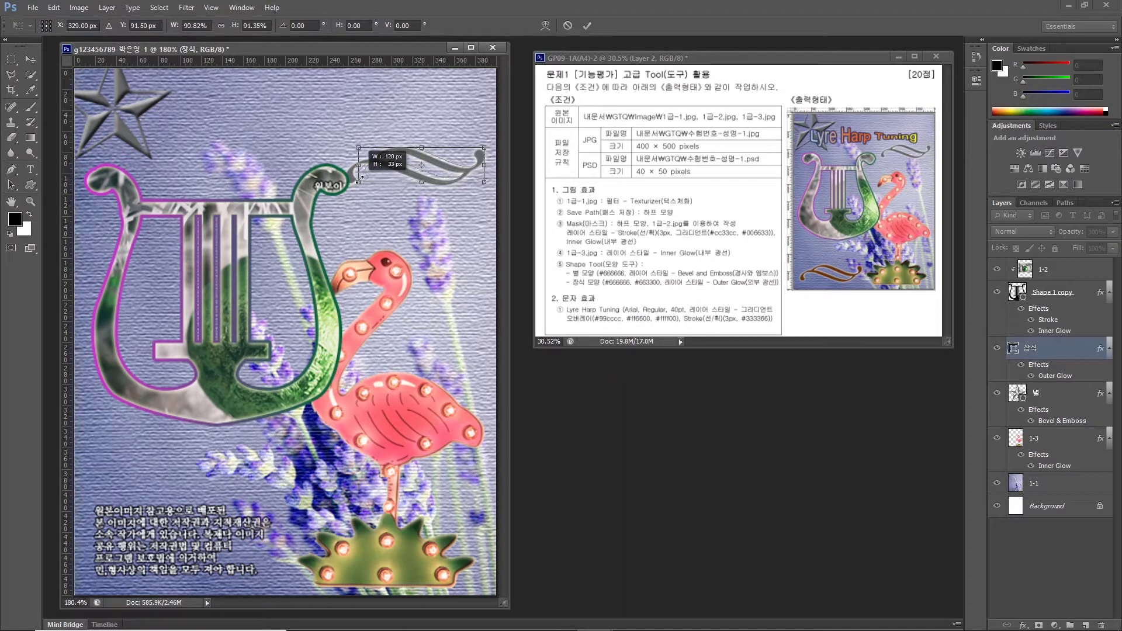
key("Return")
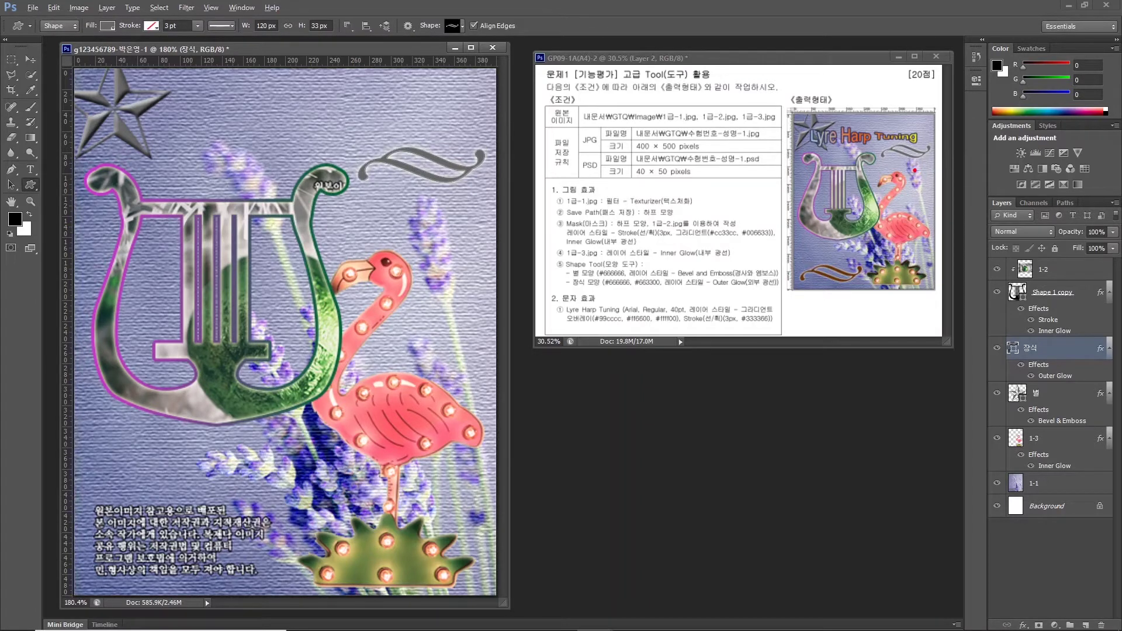
mouse_move(918, 177)
left_mouse_down()
mouse_move(872, 133)
mouse_move(931, 142)
mouse_move(930, 175)
left_mouse_up()
mouse_move(859, 296)
left_mouse_down()
mouse_move(789, 262)
mouse_move(852, 241)
mouse_move(880, 286)
left_mouse_up()
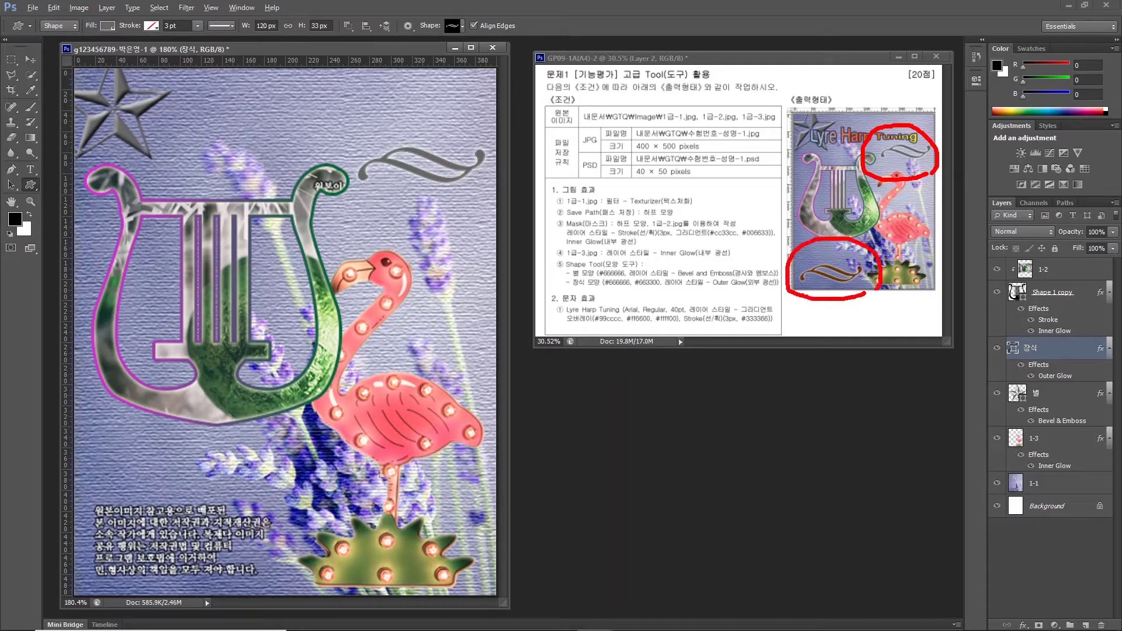
mouse_move(903, 171)
left_mouse_down()
mouse_move(854, 240)
mouse_move(871, 233)
left_mouse_up()
key("Escape")
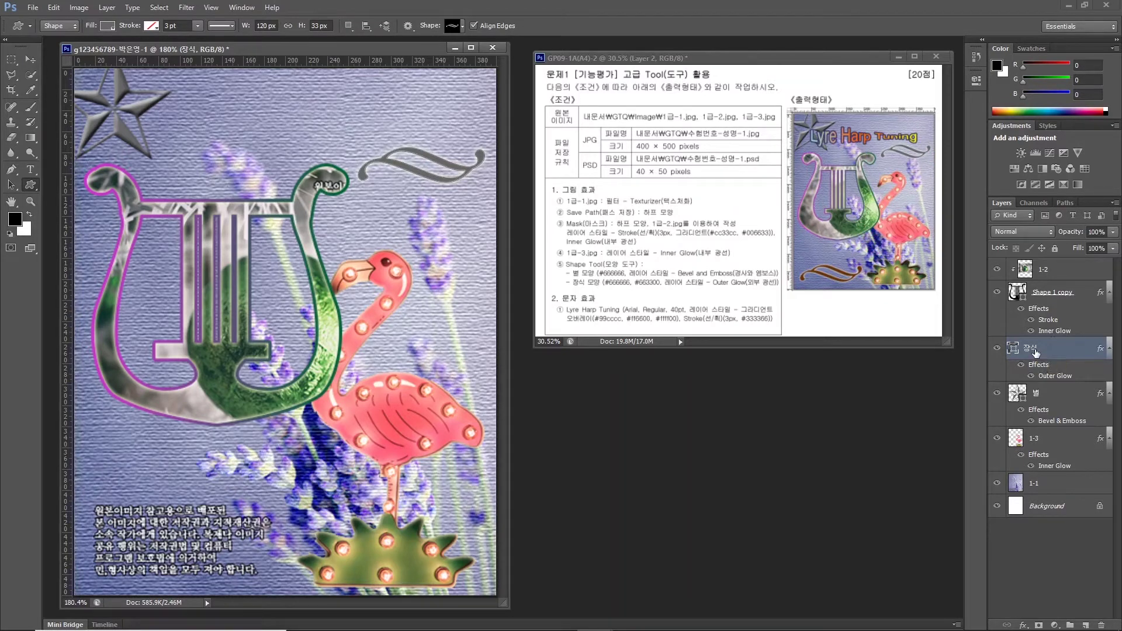
Duplicate the 장식 layer and move the copy to the bottom-left over the text.
key("ctrl+j")
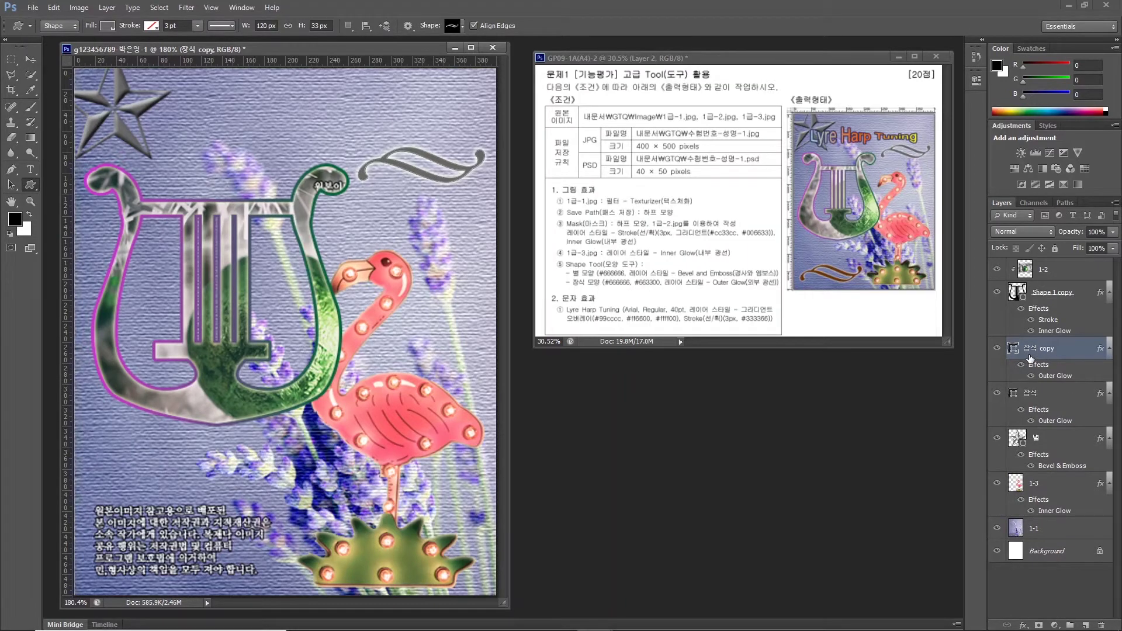
left_click(1030, 359)
left_click(31, 59)
left_click_drag(404, 161, 140, 554)
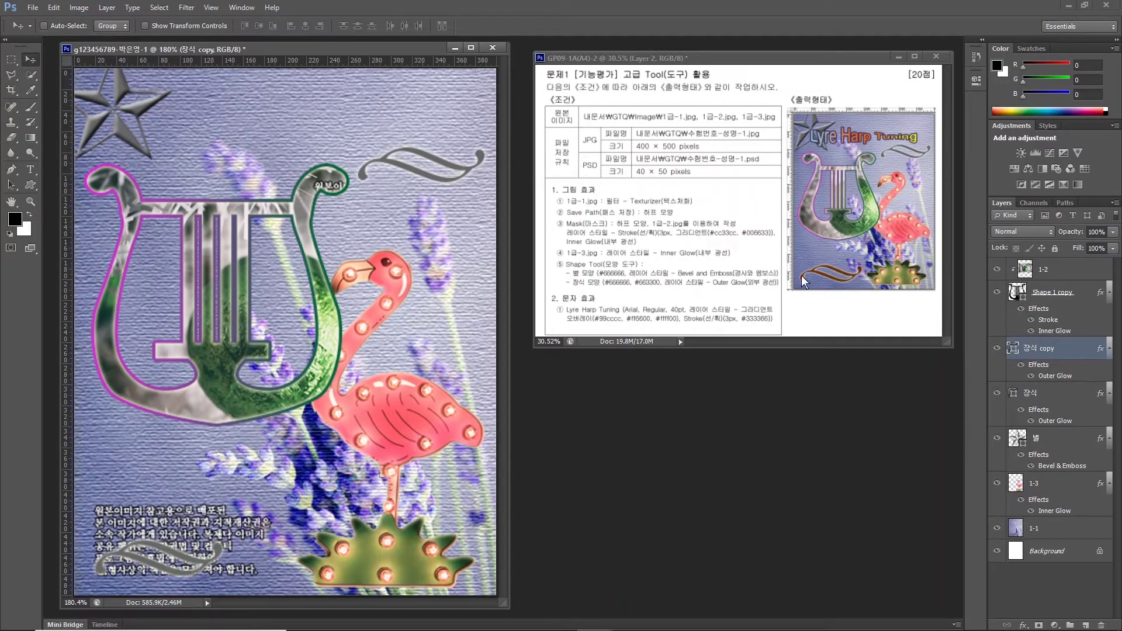
Fill the ornament copy brown #663300 and stretch it wider to the right.
double_click(1013, 347)
double_click(623, 471)
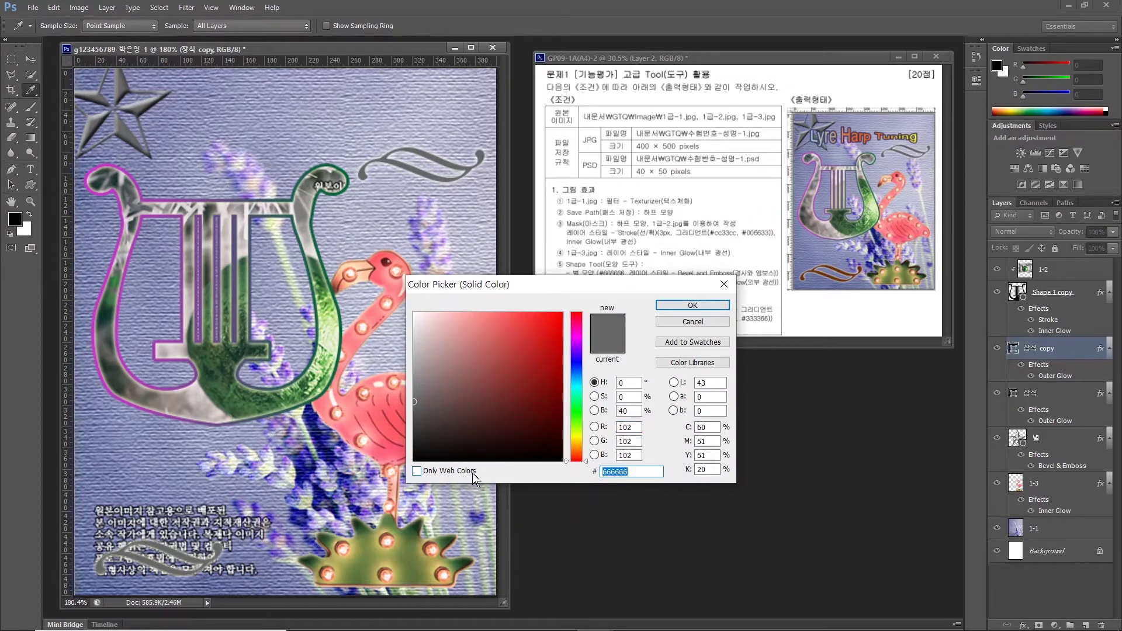
type("663300")
key("Return")
key("ctrl+t")
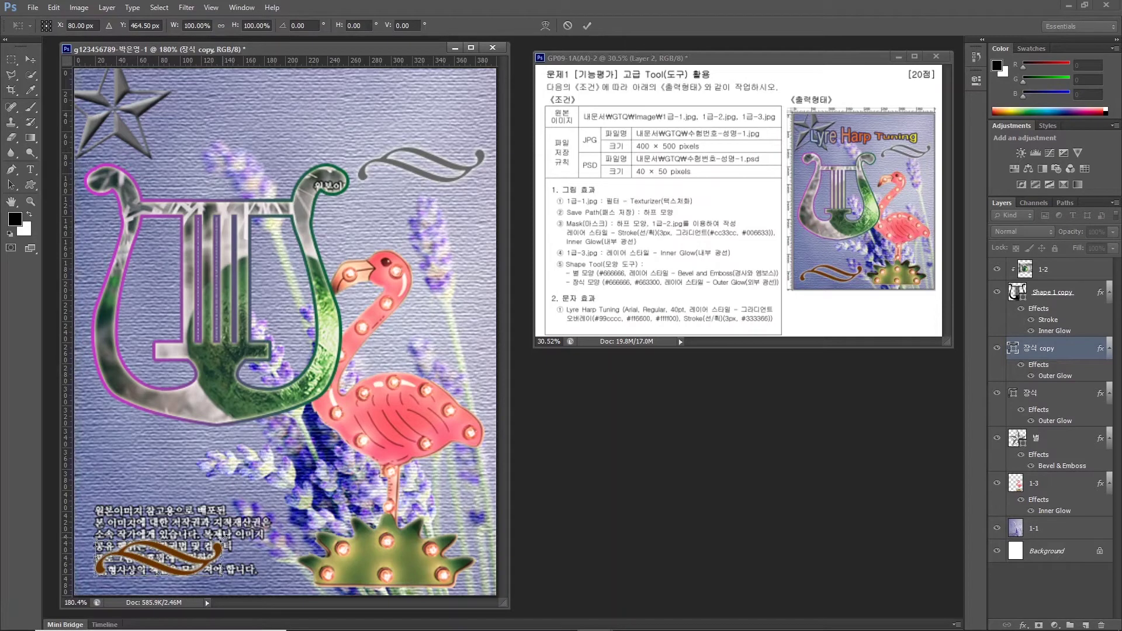
left_click_drag(221, 537, 258, 537)
key("Return")
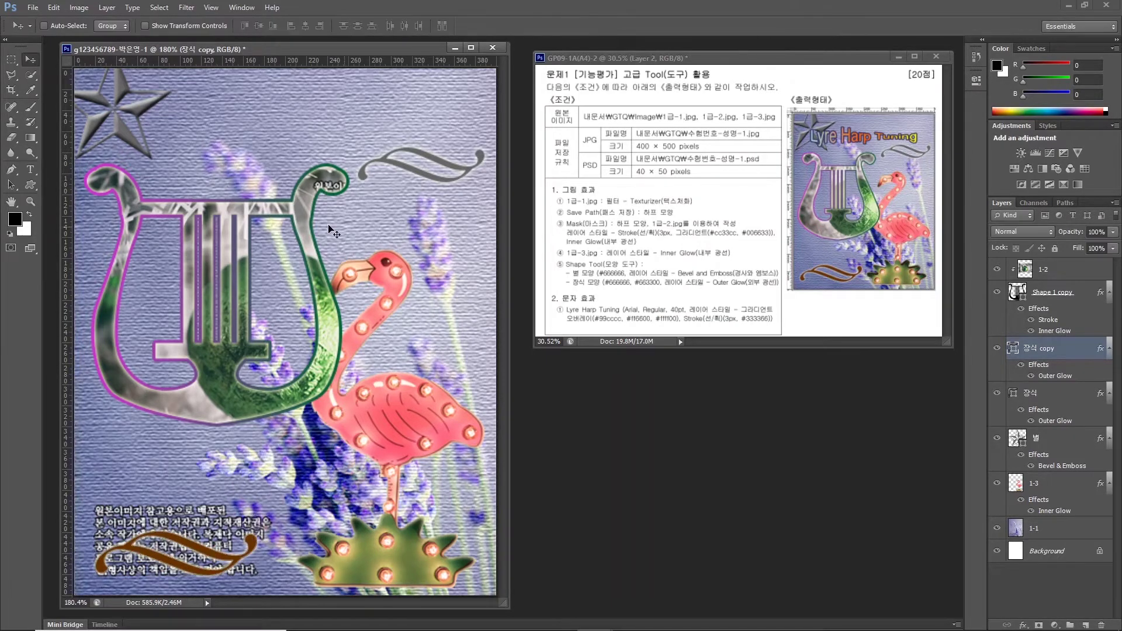
left_click(32, 174)
Type the title text 'Lyre Harp' near the top of the poster.
left_click(181, 156)
type("Lyre Harp")
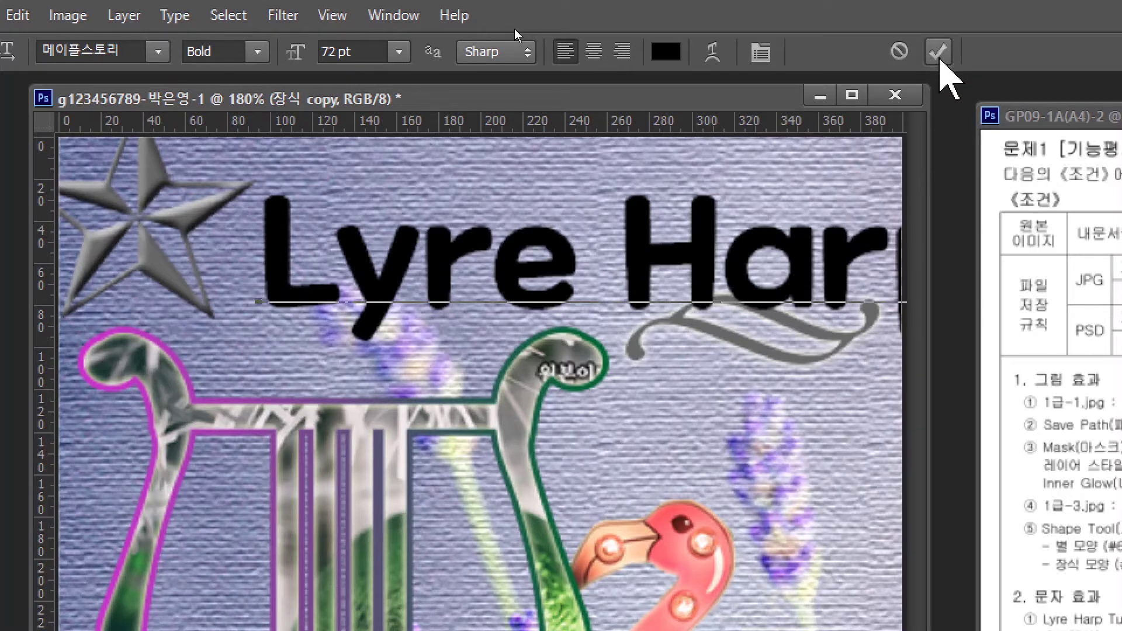
key("alt+minus")
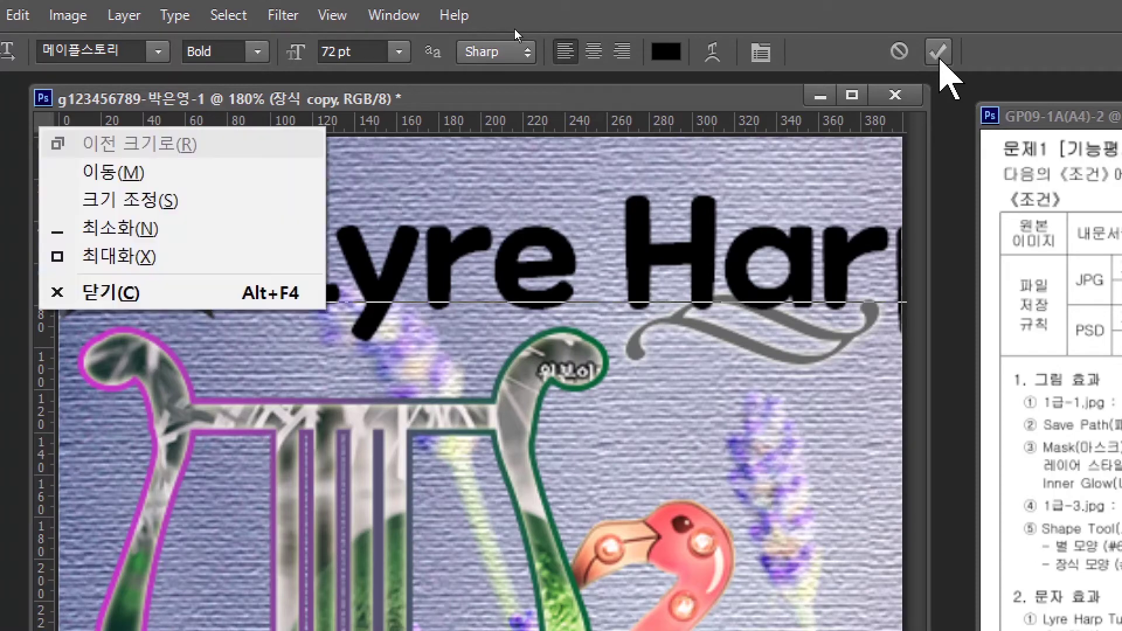
key("Escape")
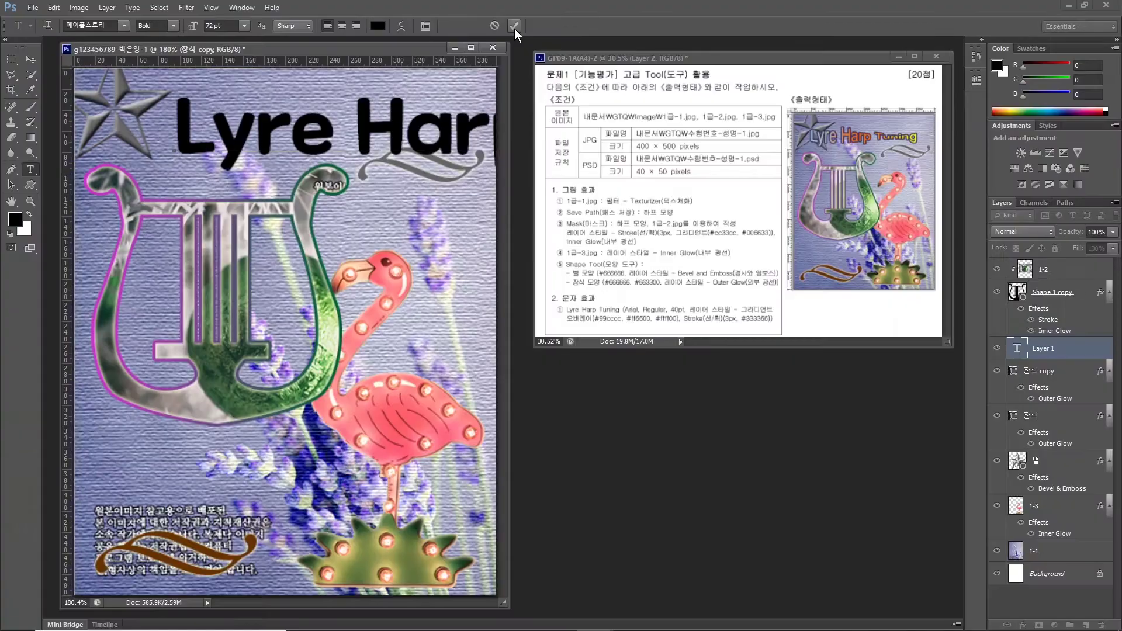
key("alt+minus")
left_click(514, 29)
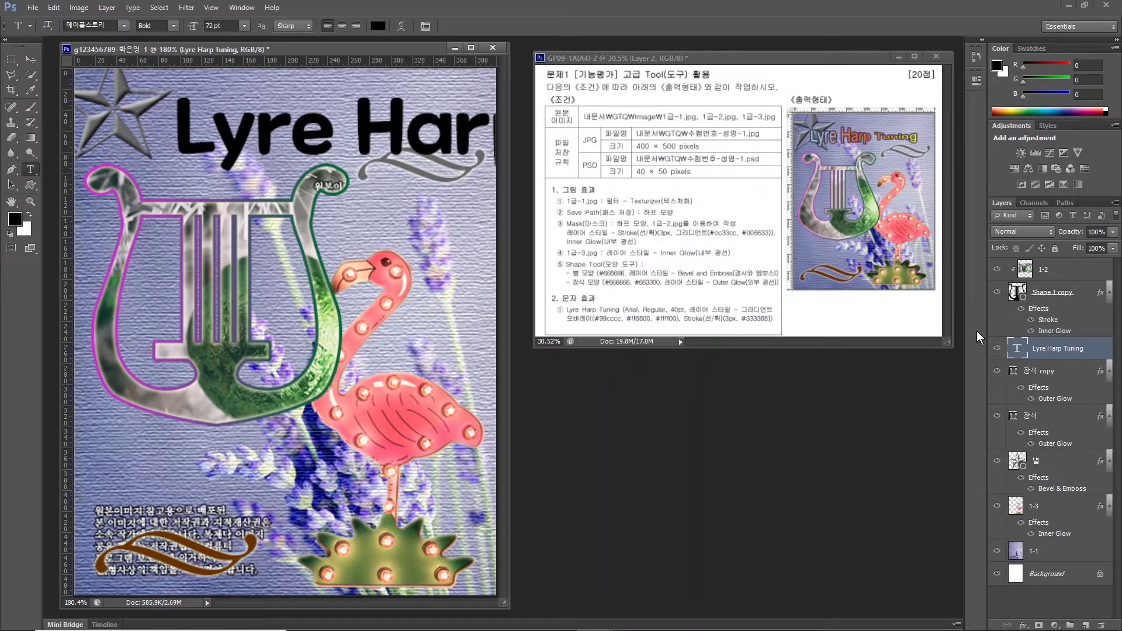
mouse_move(1067, 362)
left_mouse_down()
mouse_move(1024, 357)
mouse_move(1020, 327)
left_mouse_up()
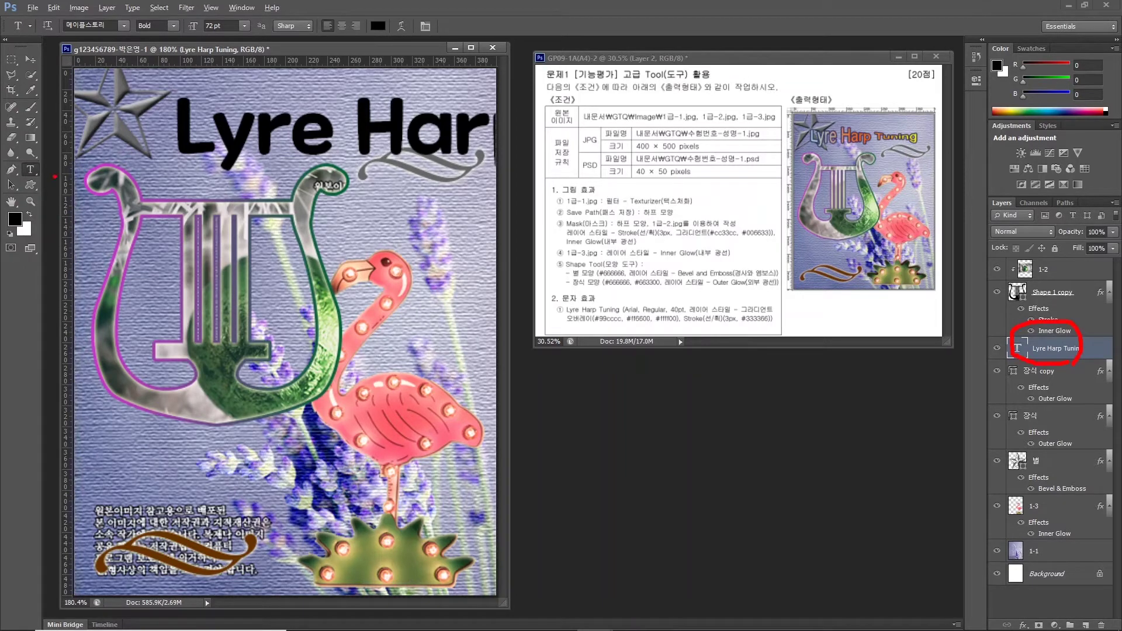
left_click_drag(55, 177, 44, 154)
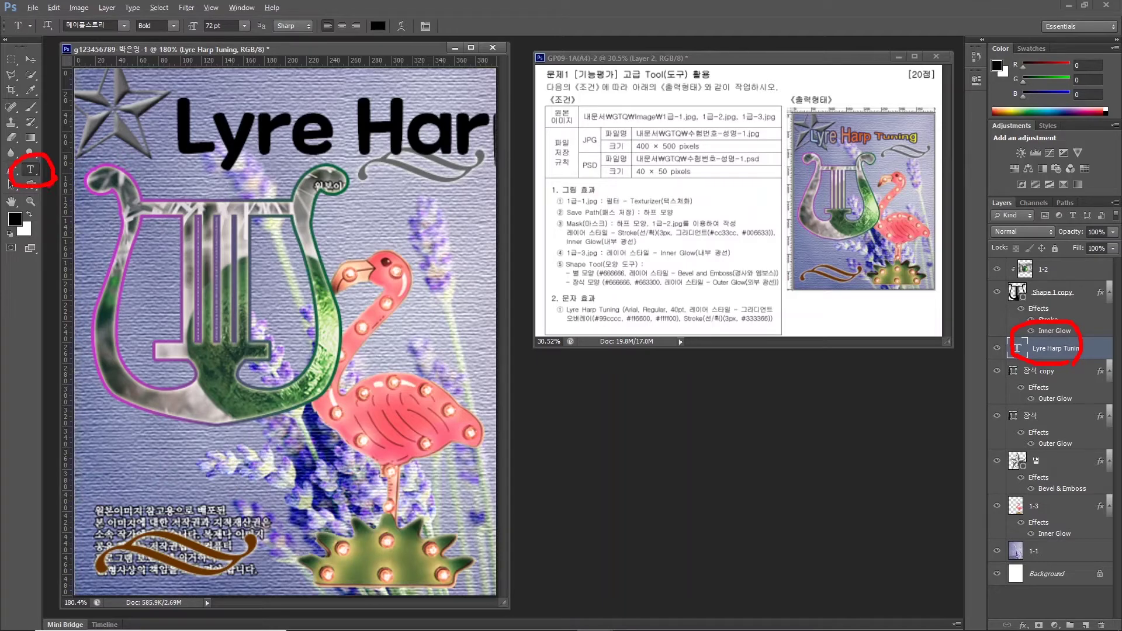
left_click_drag(50, 10, 122, 45)
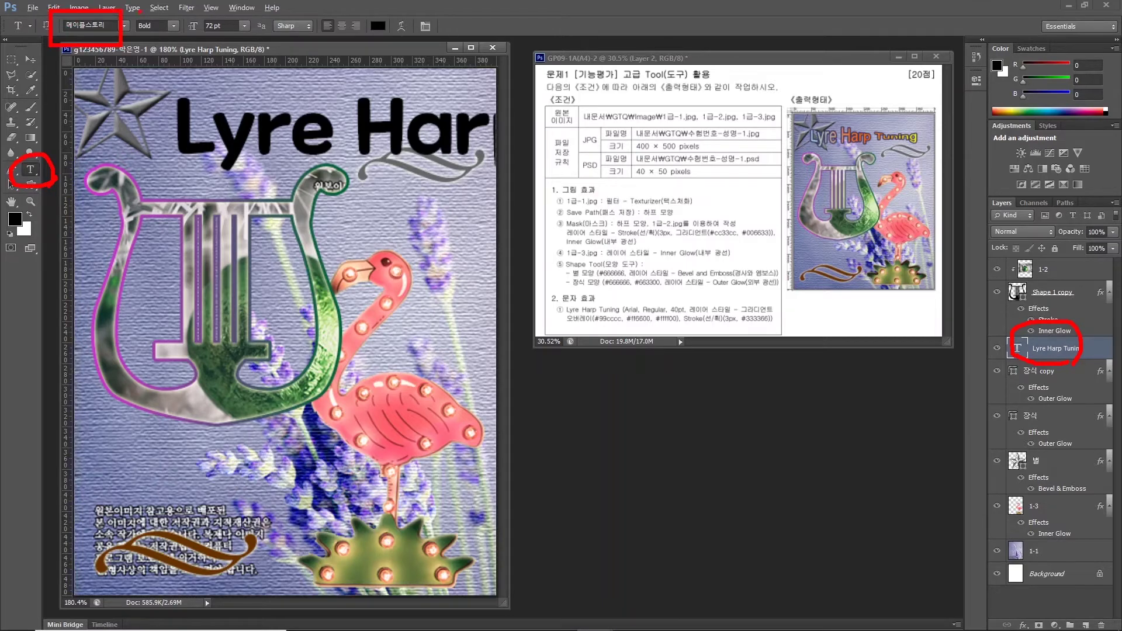
left_click_drag(176, 6, 253, 42)
left_click_drag(360, 13, 418, 45)
key("Escape")
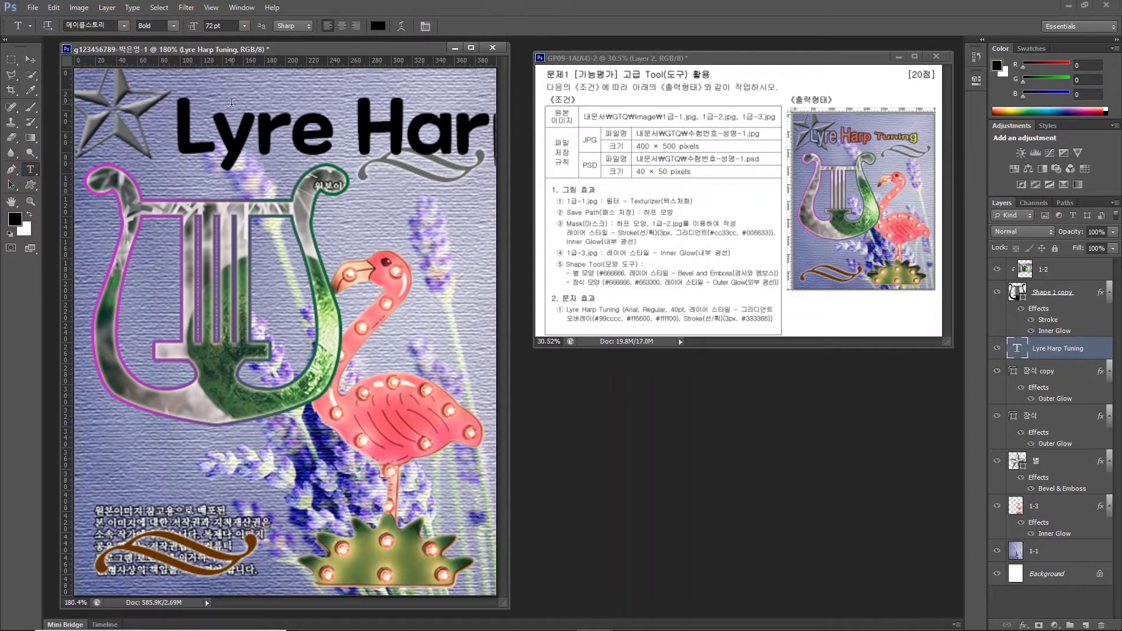
Set the title font to Arial Regular at 40 pt.
left_click(124, 25)
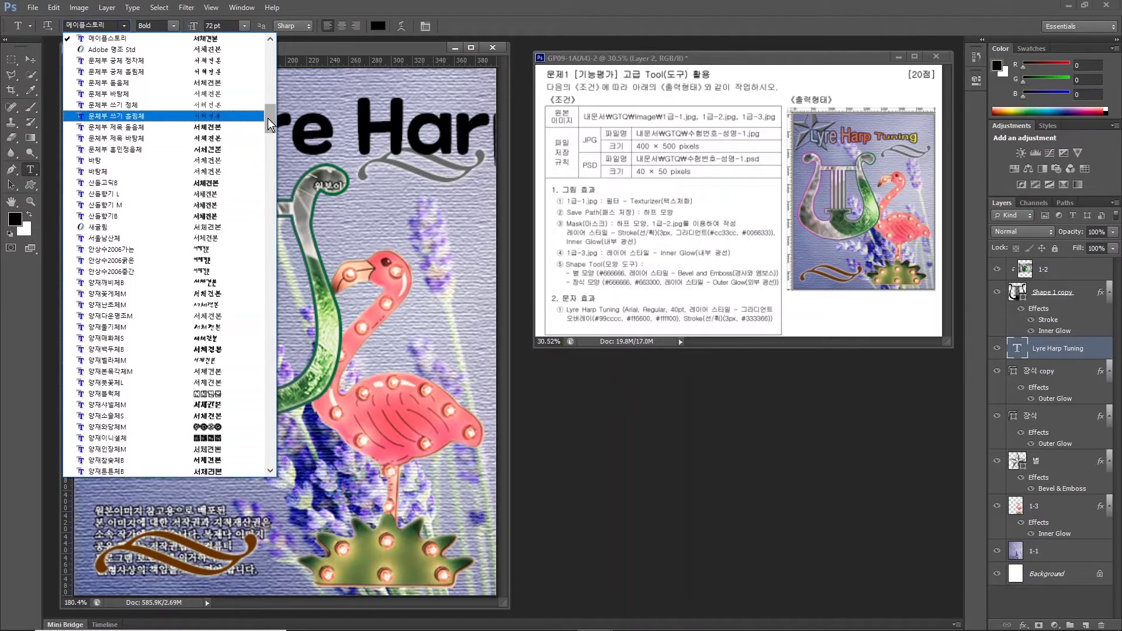
left_click_drag(269, 120, 267, 186)
left_click(95, 305)
left_click(173, 25)
left_click(155, 36)
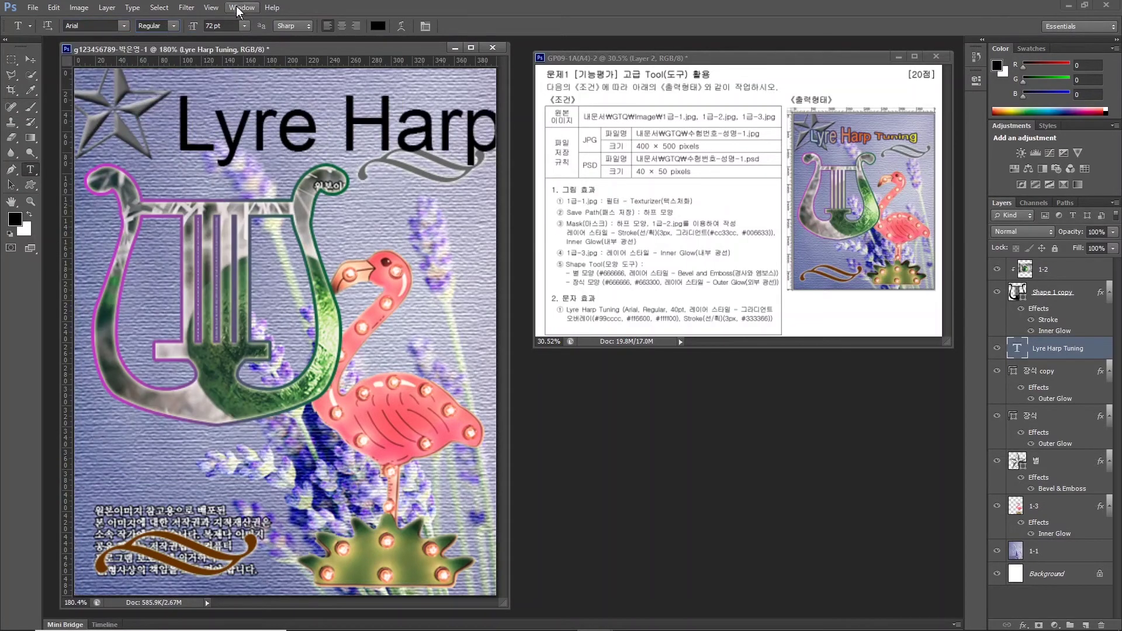
left_click(225, 25)
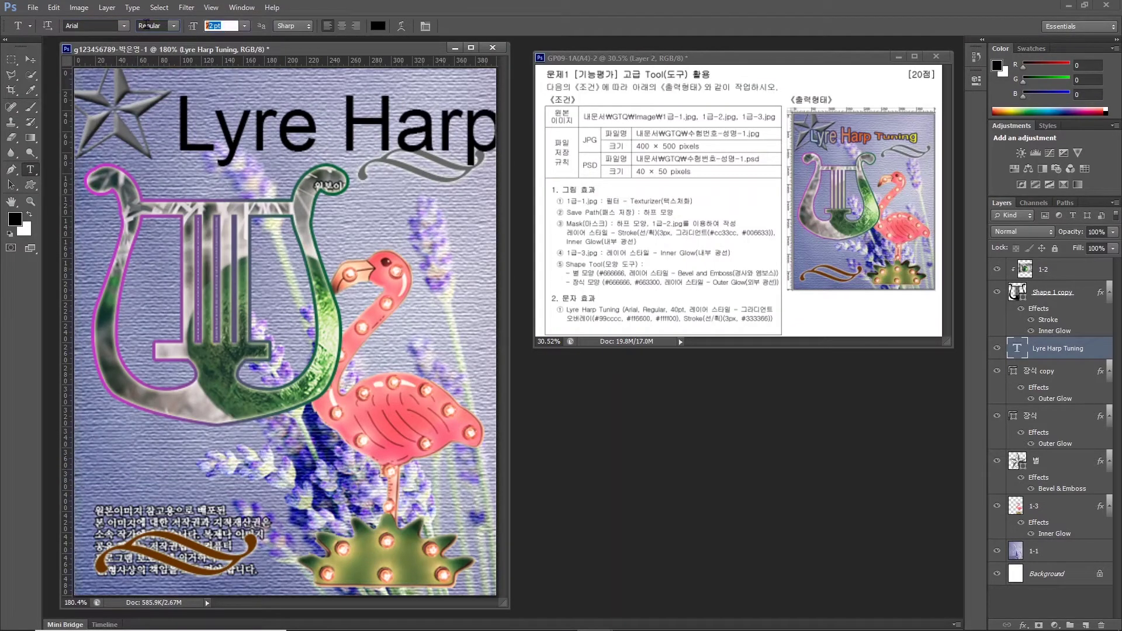
type("40")
key("Return")
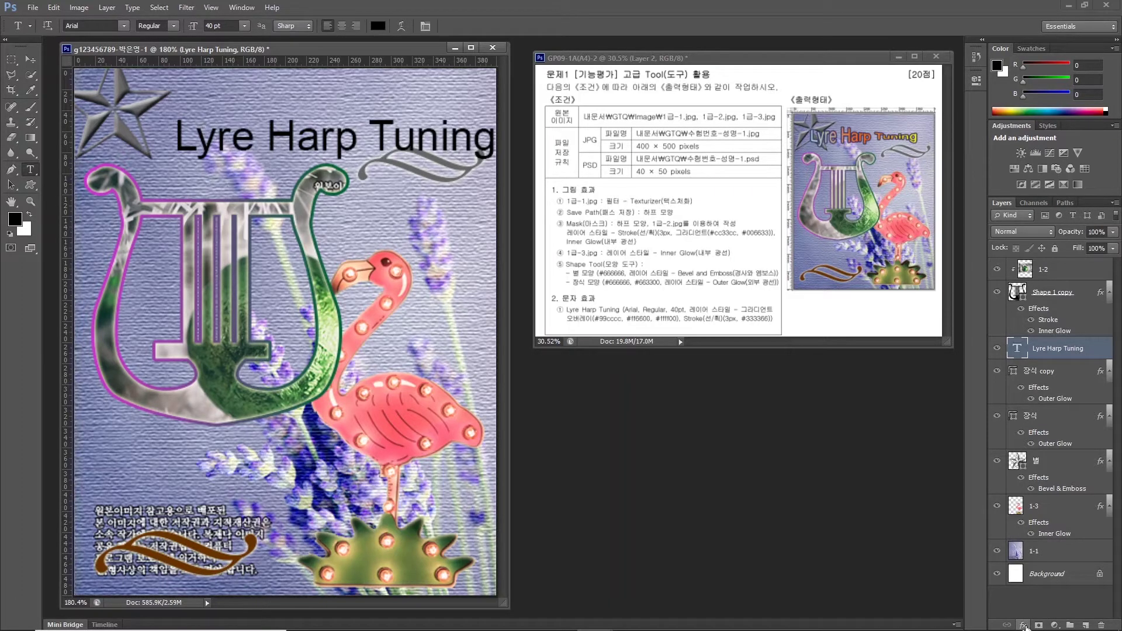
Add a Gradient Overlay effect to the title and bring up its gradient editor.
left_click(1023, 626)
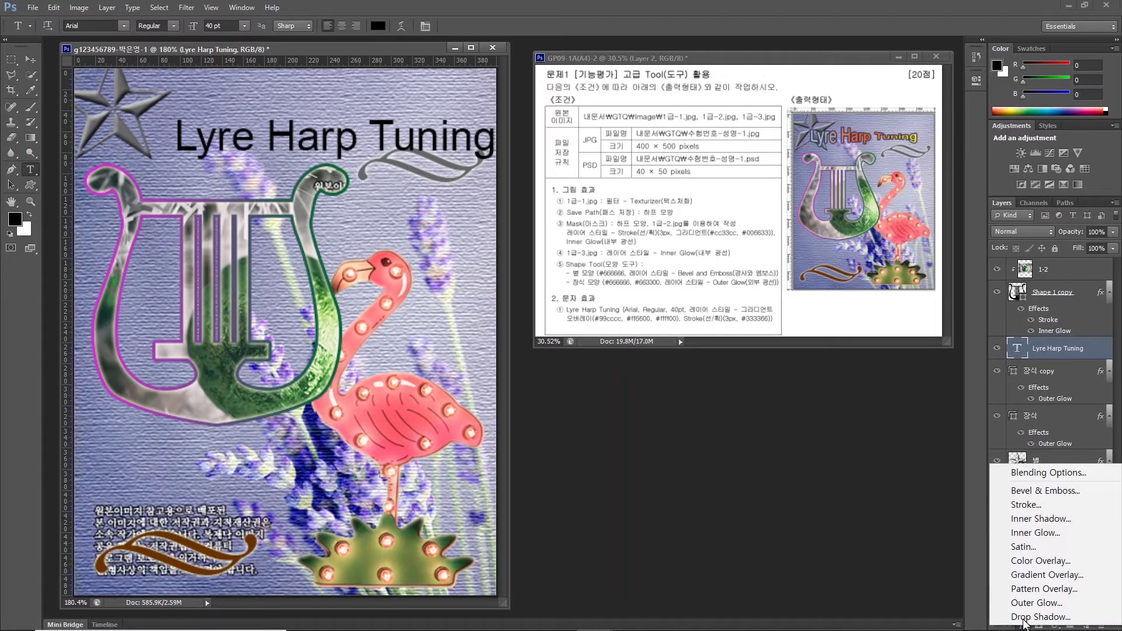
left_click(1019, 577)
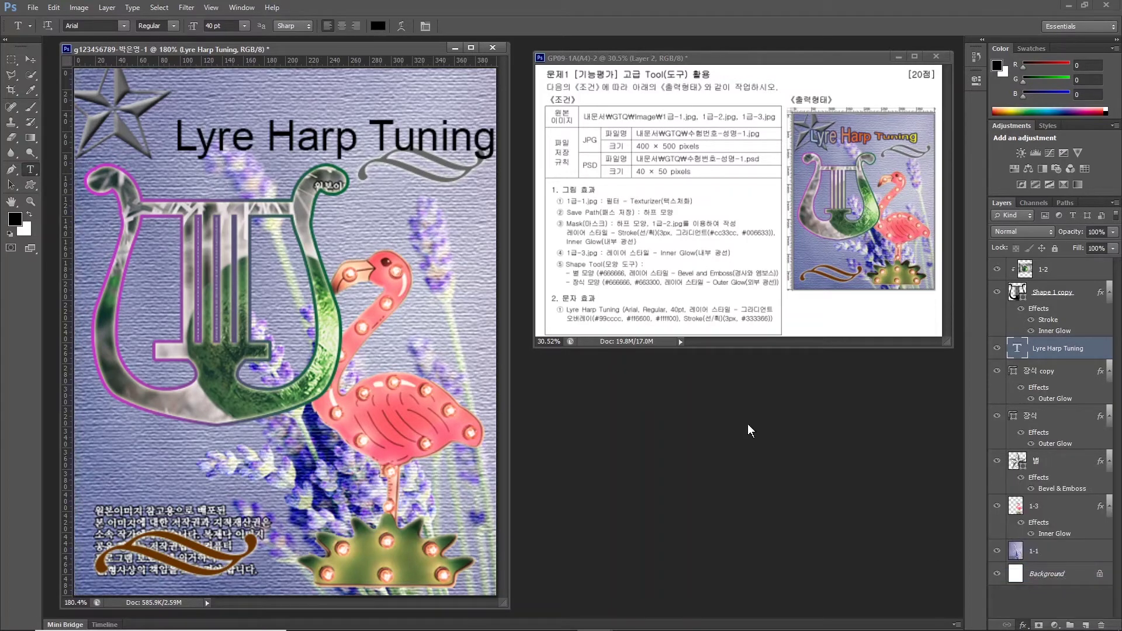
left_click_drag(584, 258, 702, 343)
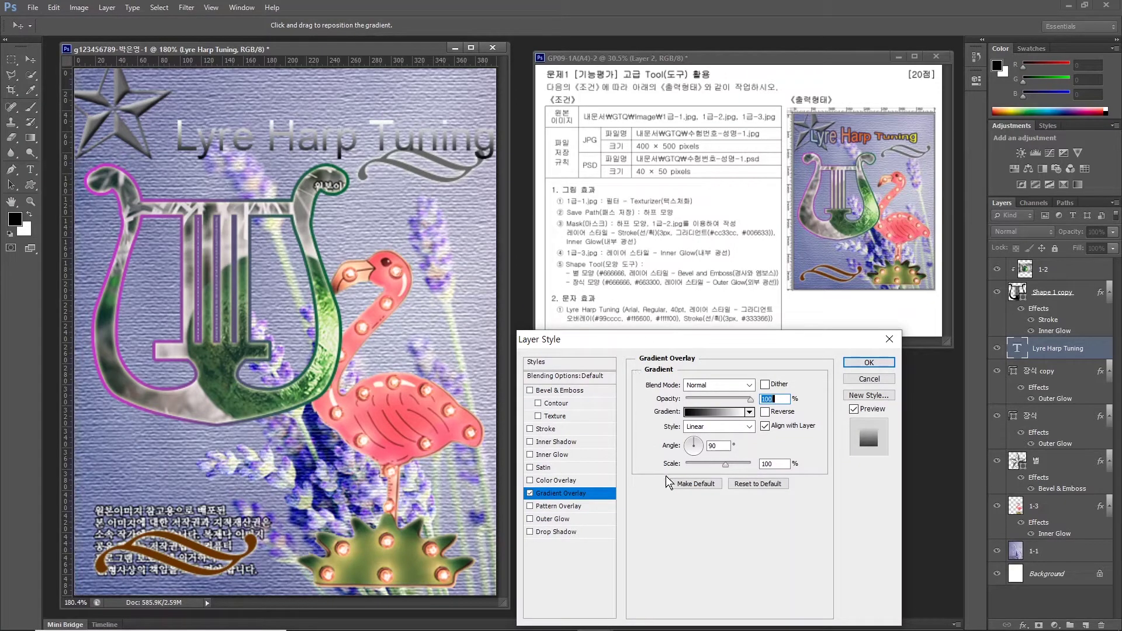
left_click(711, 408)
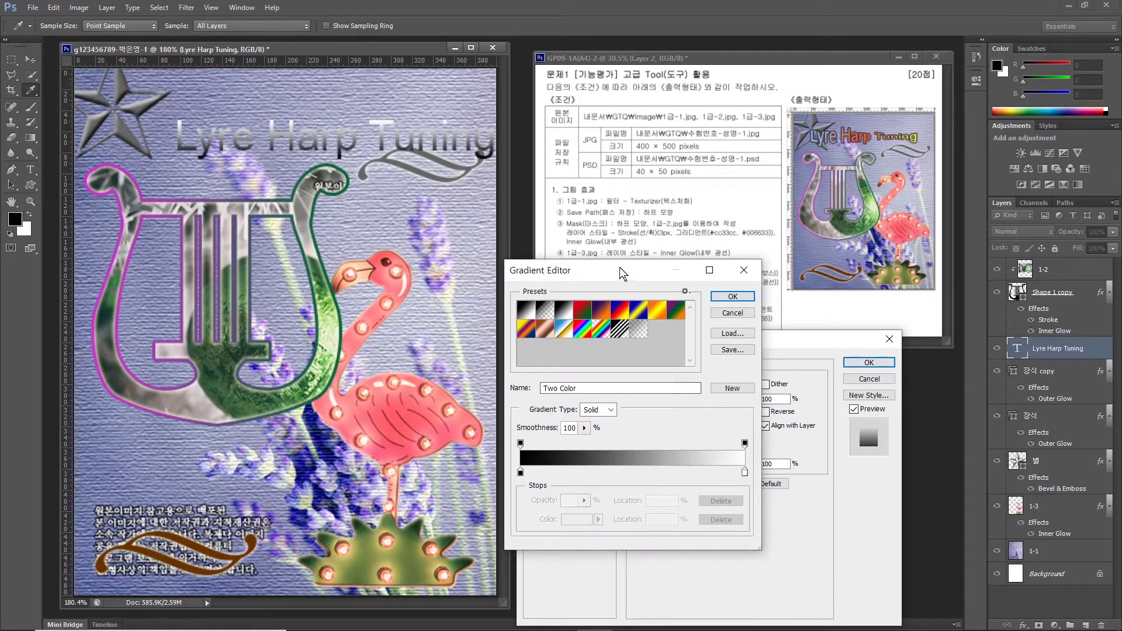
left_click_drag(619, 267, 427, 120)
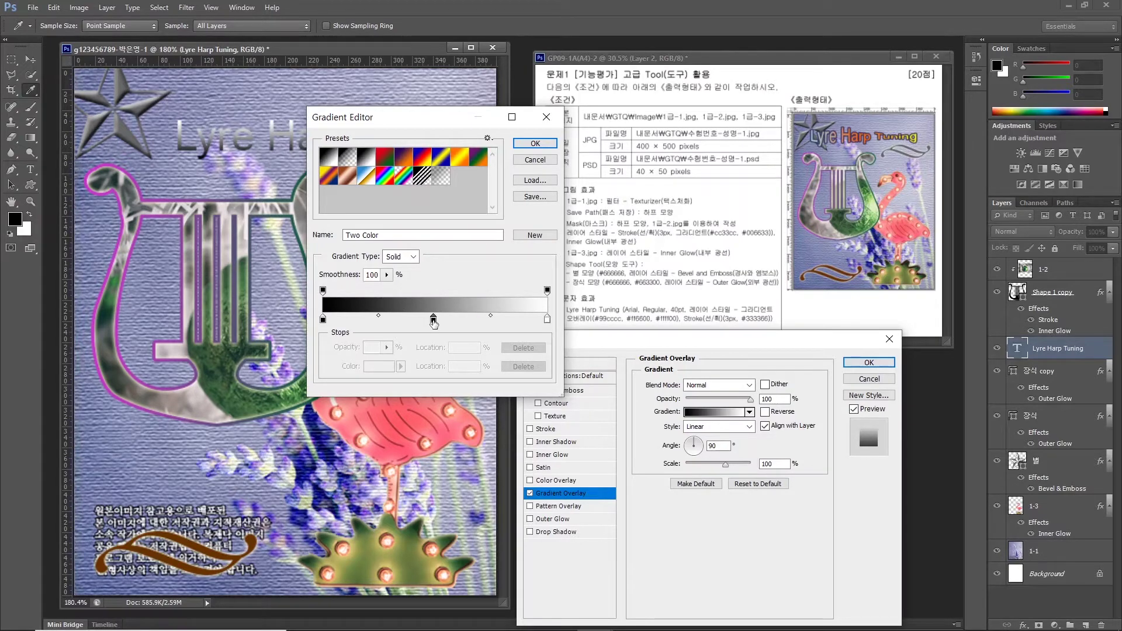
Build a three-stop gradient of 66cccc, ff6600 and ffff00.
left_click(433, 320)
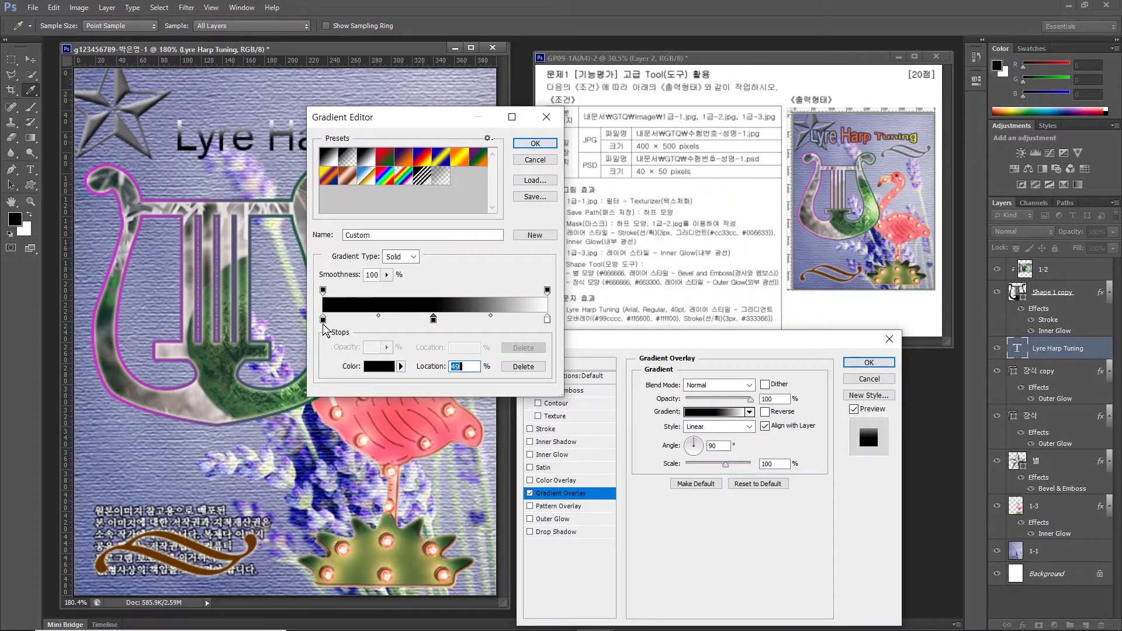
double_click(323, 320)
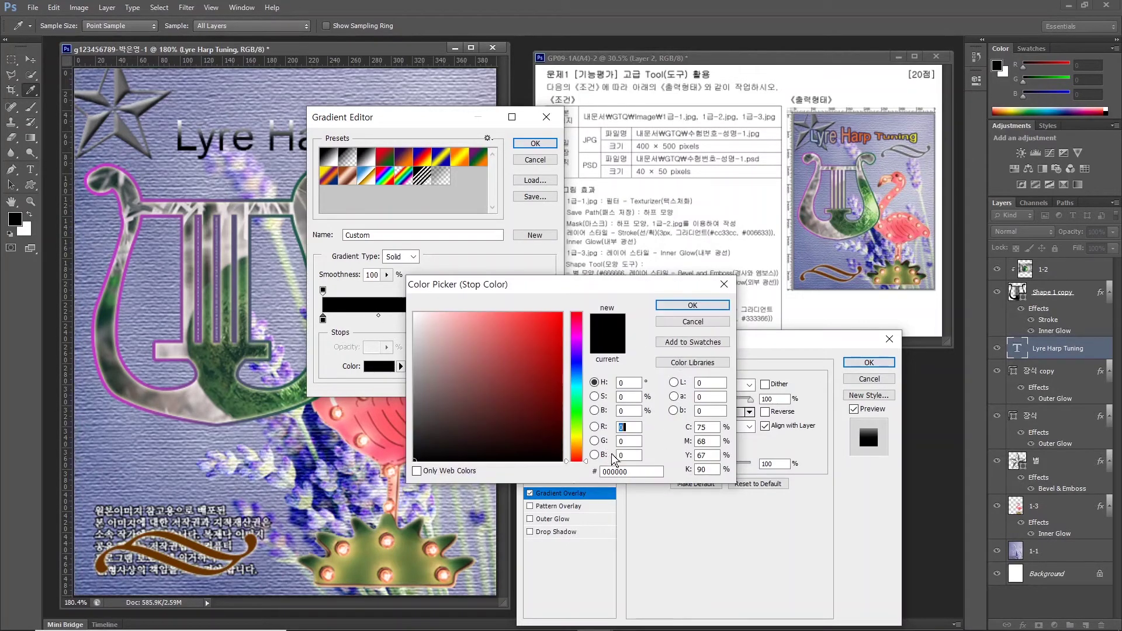
type("66cccc")
key("Return")
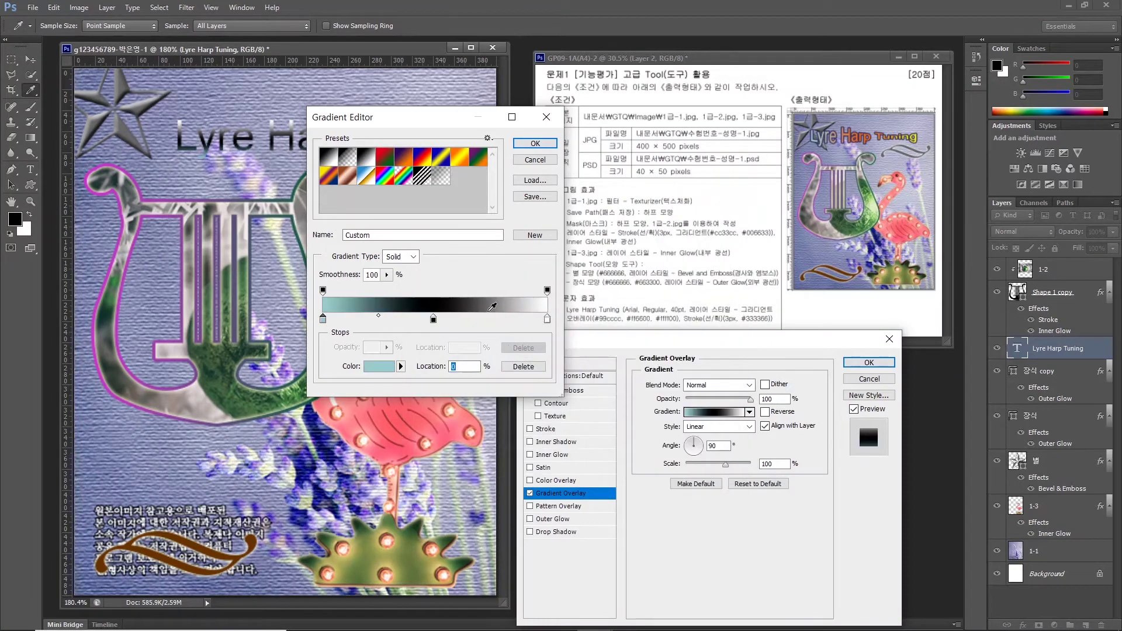
double_click(549, 320)
left_click(614, 475)
type("ff6600")
key("Return")
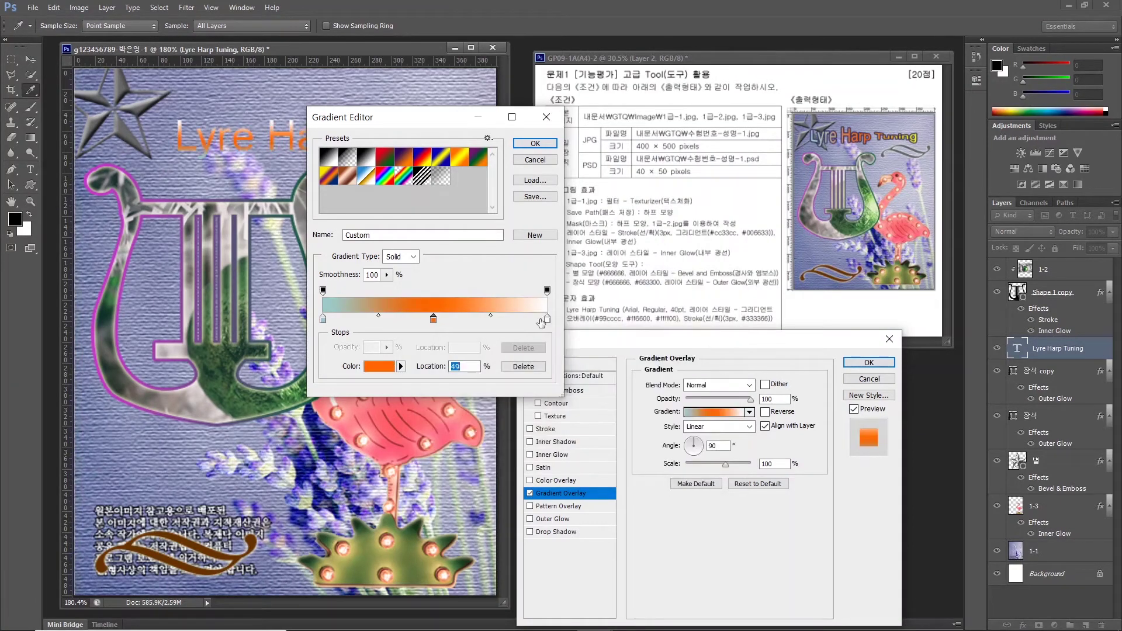
double_click(433, 320)
left_click(614, 474)
type("ffff00")
key("Return")
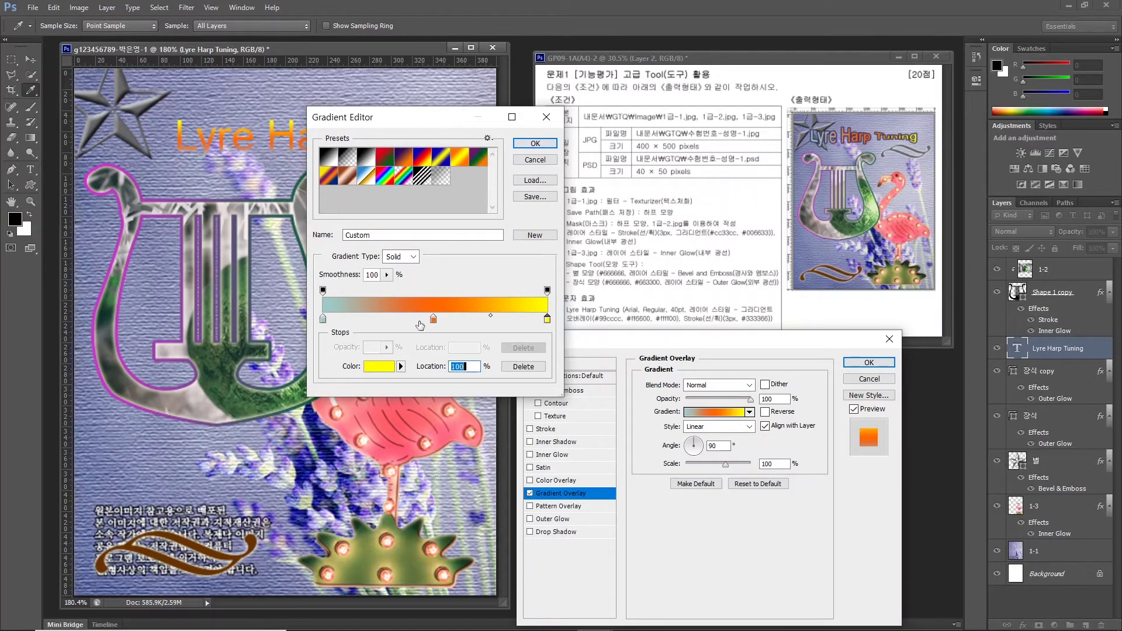
left_click(529, 143)
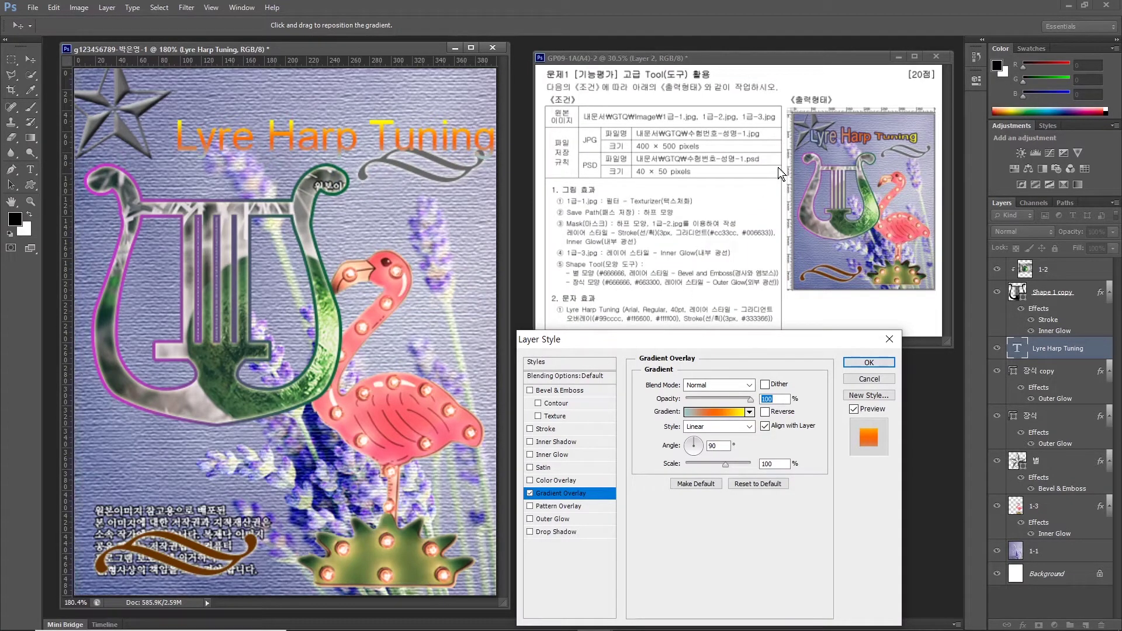
Set the gradient angle to 0 and add a Stroke outline to the title.
key("alt")
mouse_move(835, 150)
left_mouse_down()
mouse_move(807, 155)
mouse_move(788, 133)
mouse_move(809, 114)
mouse_move(832, 151)
left_mouse_up()
mouse_move(899, 159)
left_mouse_down()
mouse_move(893, 121)
mouse_move(928, 128)
mouse_move(928, 153)
left_mouse_up()
mouse_move(388, 125)
left_mouse_down()
mouse_move(352, 107)
mouse_move(391, 127)
left_mouse_up()
mouse_move(415, 170)
left_mouse_down()
mouse_move(374, 156)
mouse_move(414, 167)
left_mouse_up()
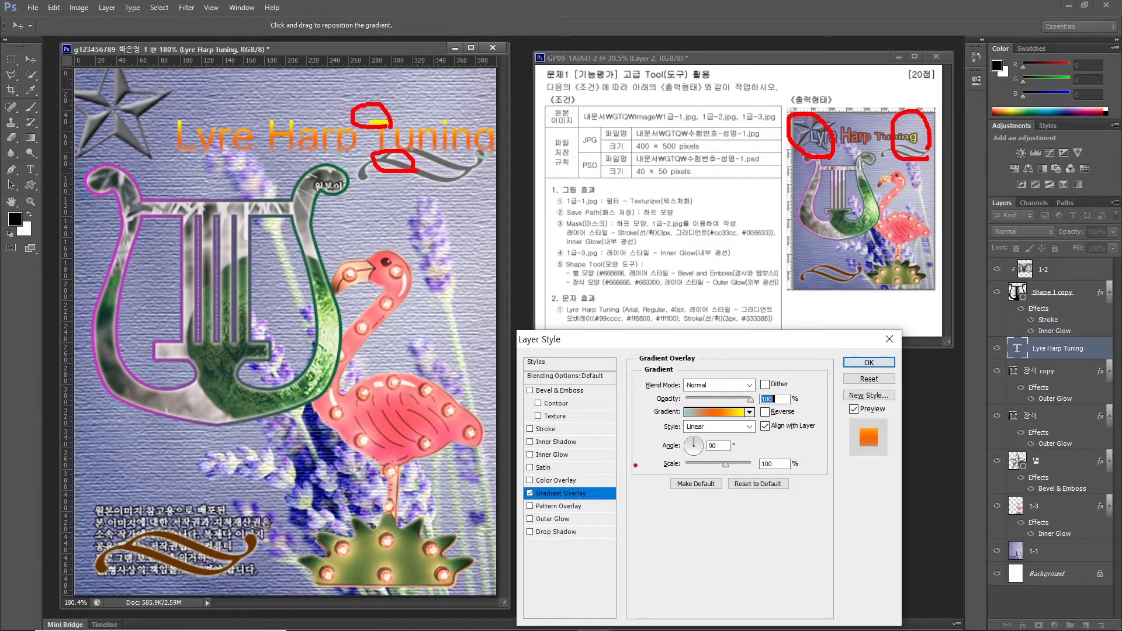
left_click_drag(683, 446, 595, 368)
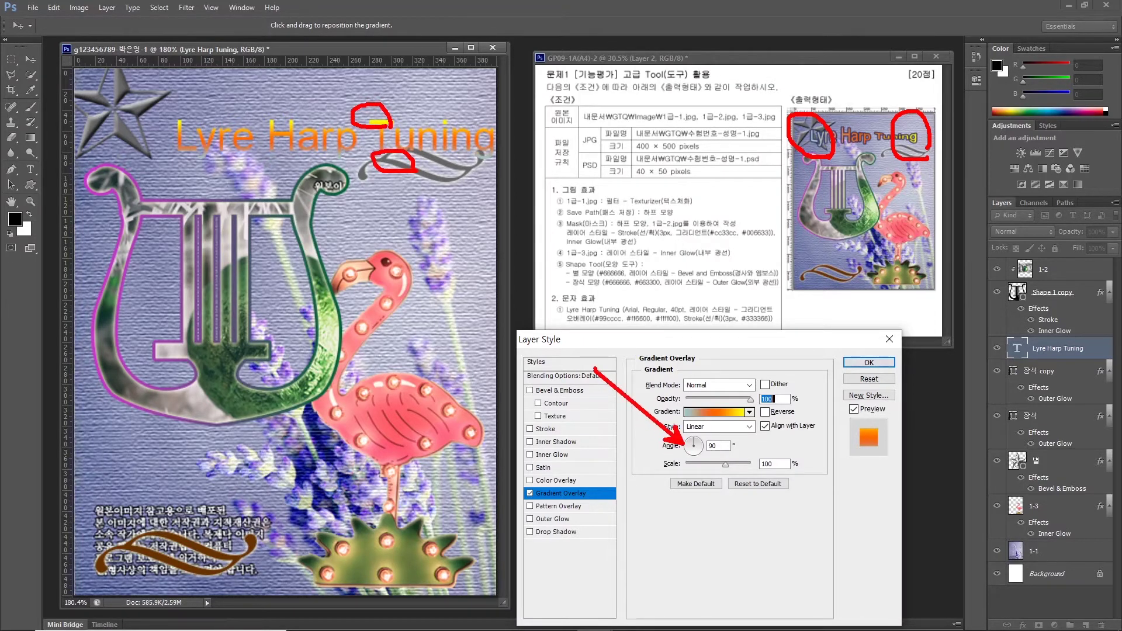
double_click(712, 446)
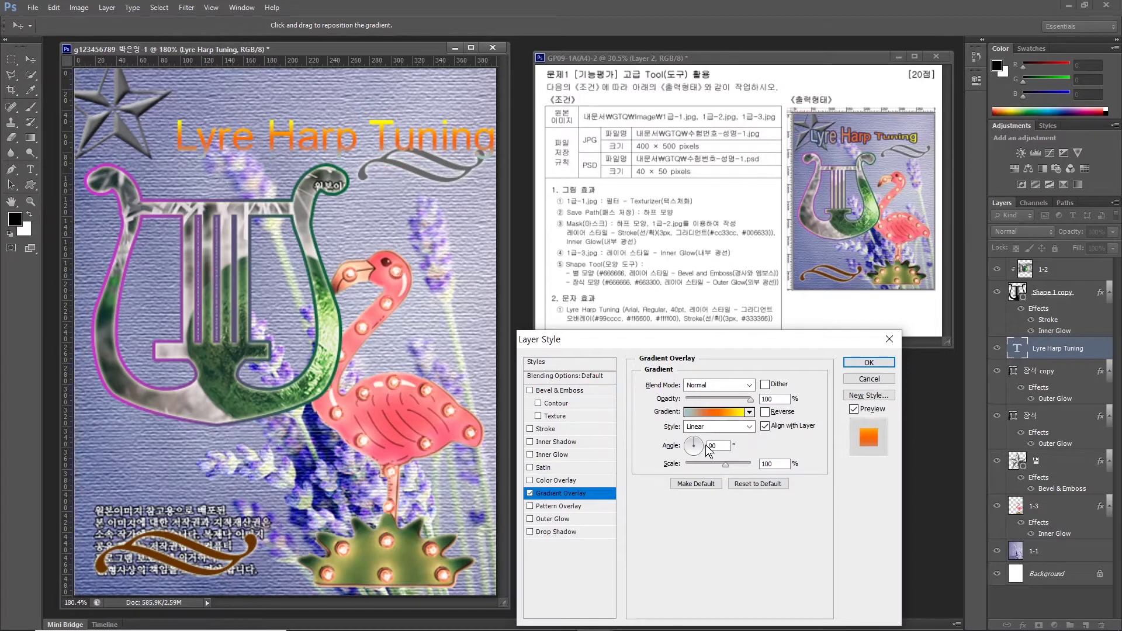
type("0")
double_click(710, 446)
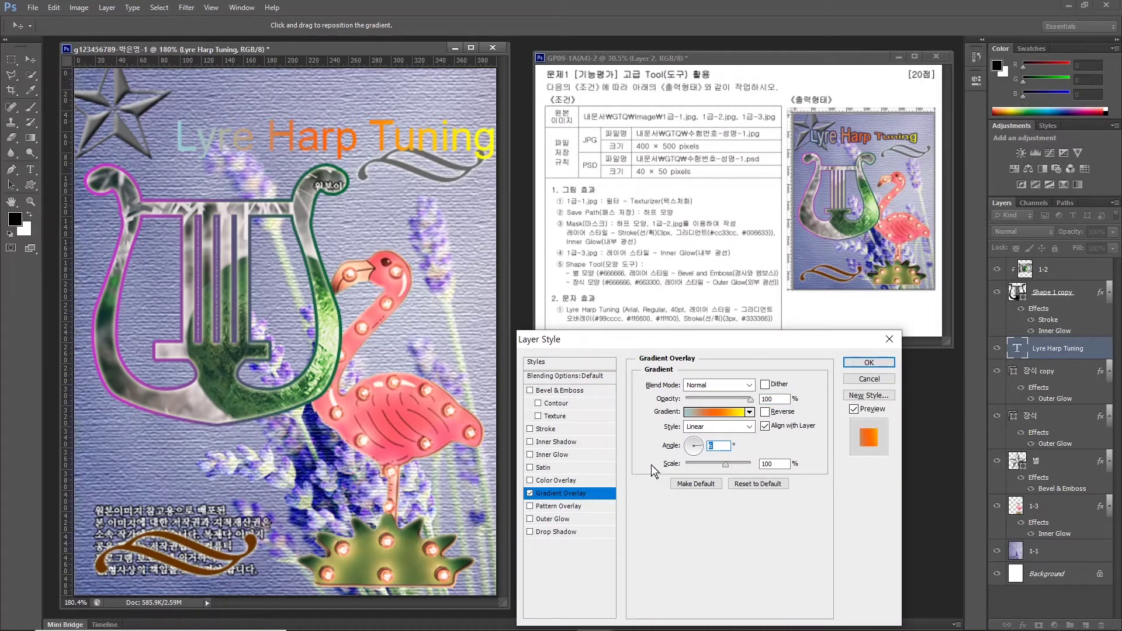
left_click(533, 430)
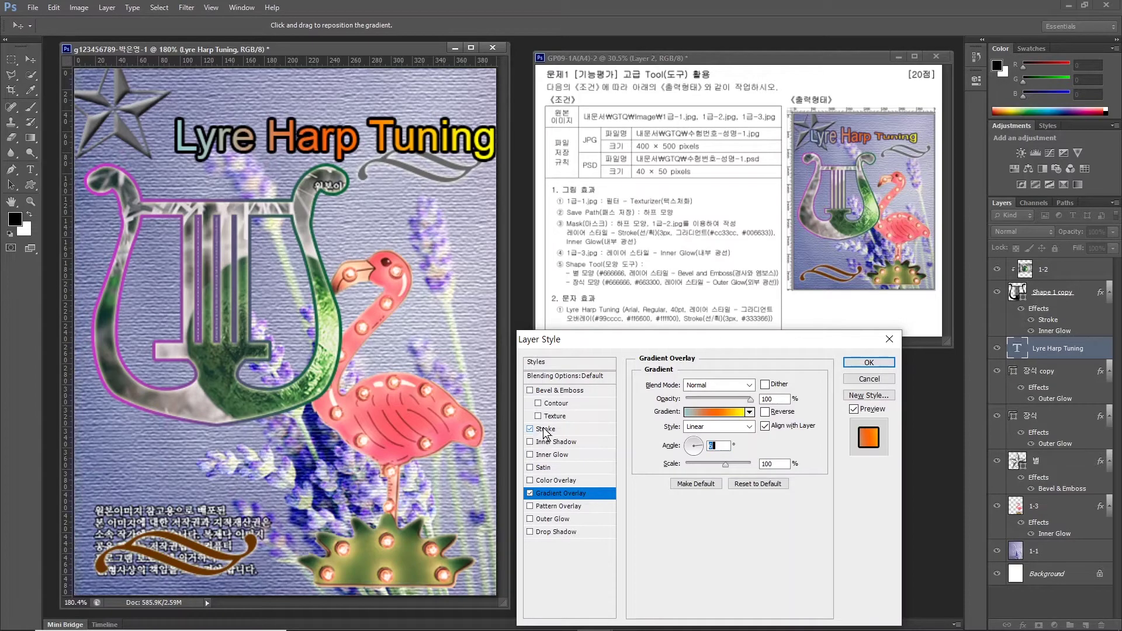
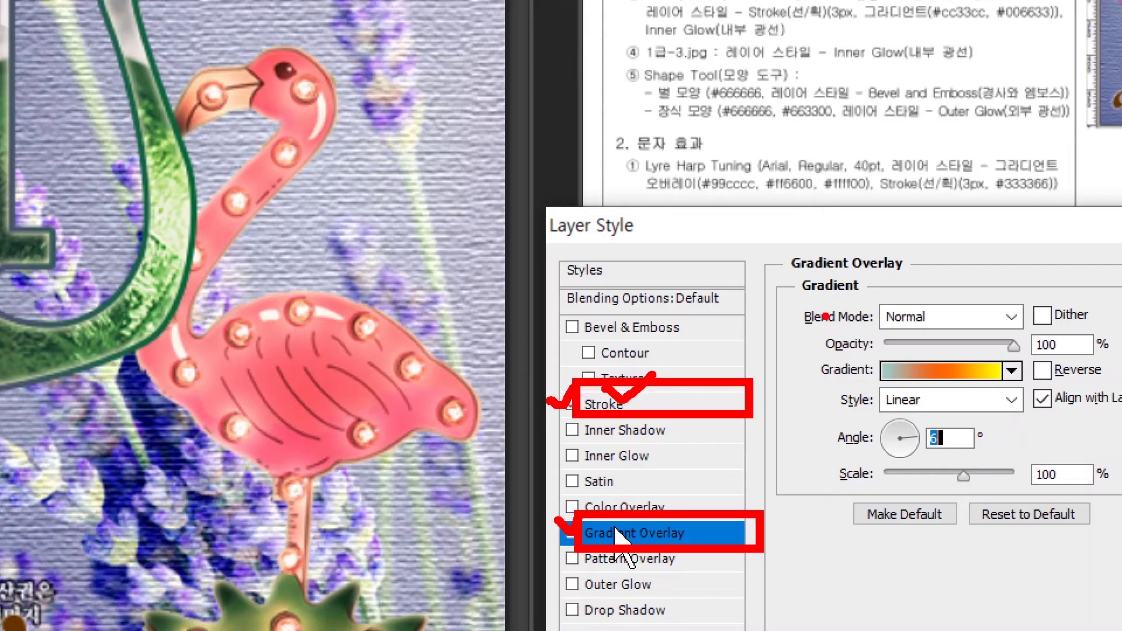
Add a 3 px dark blue #333366 stroke to the title and apply the layer style.
left_click(608, 405)
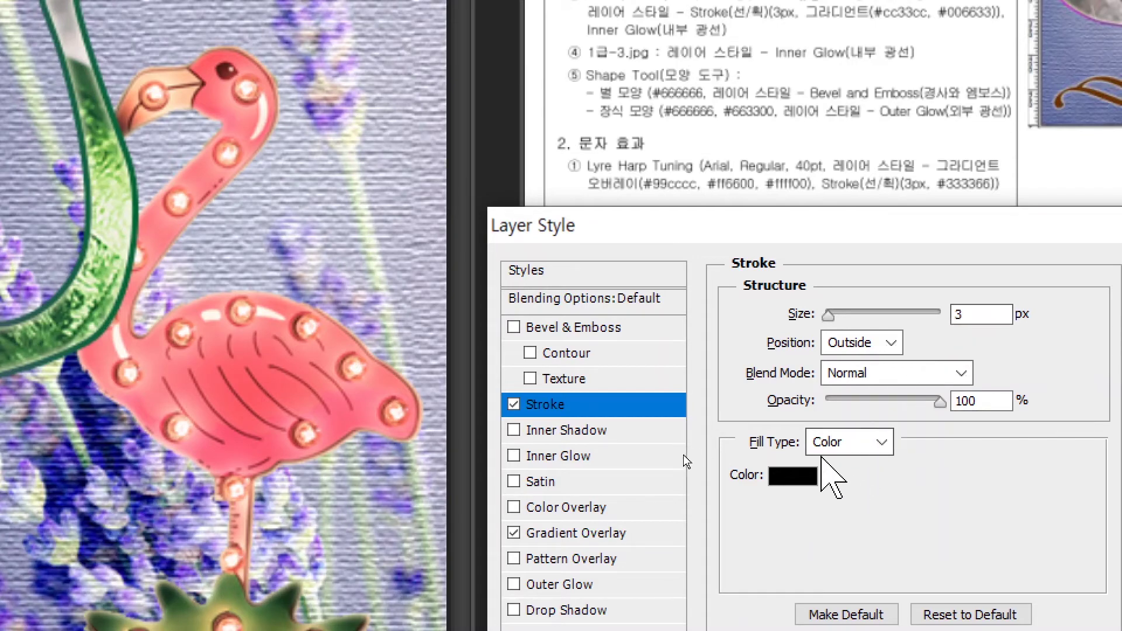
left_click(795, 482)
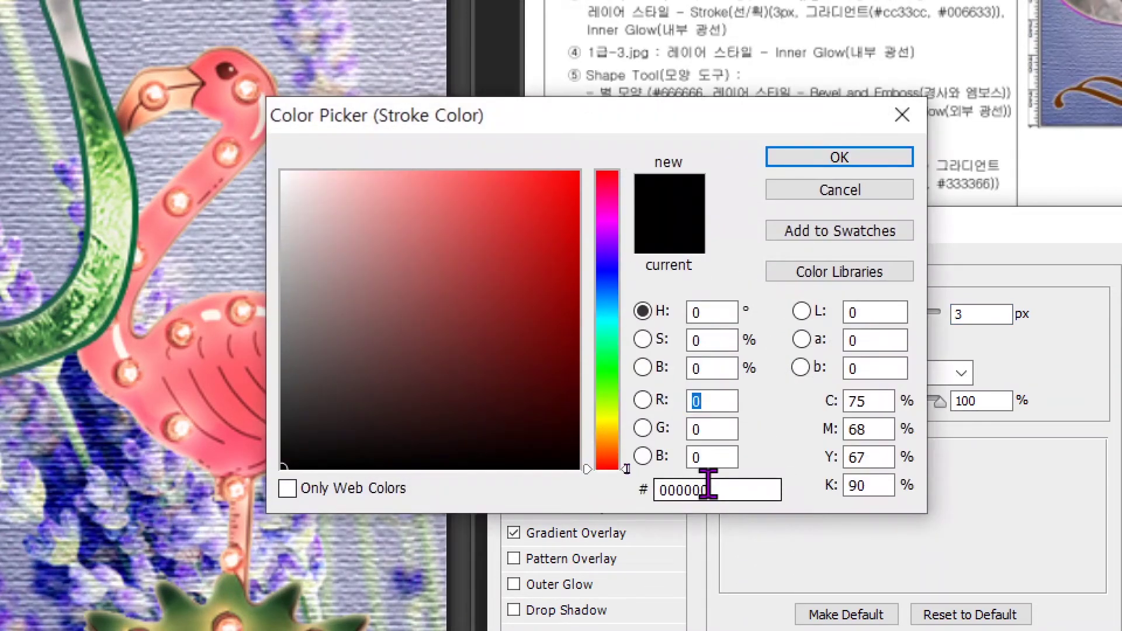
left_click_drag(713, 489, 524, 490)
type("333366")
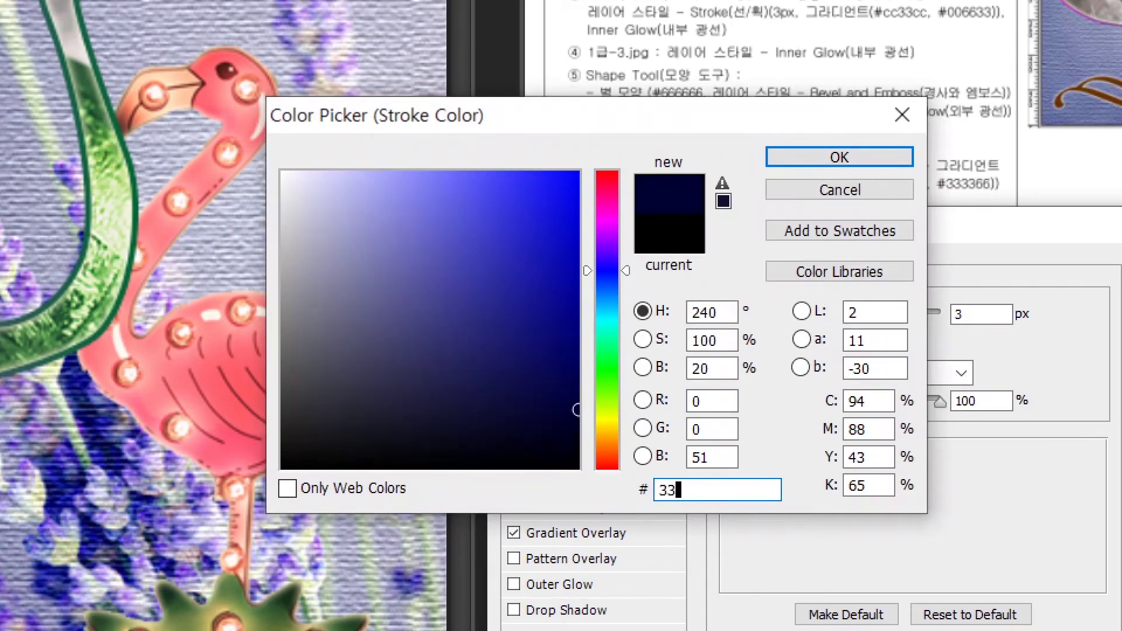
key("Return")
left_click(869, 362)
Move the title down and left so it sits beside the star.
key("v")
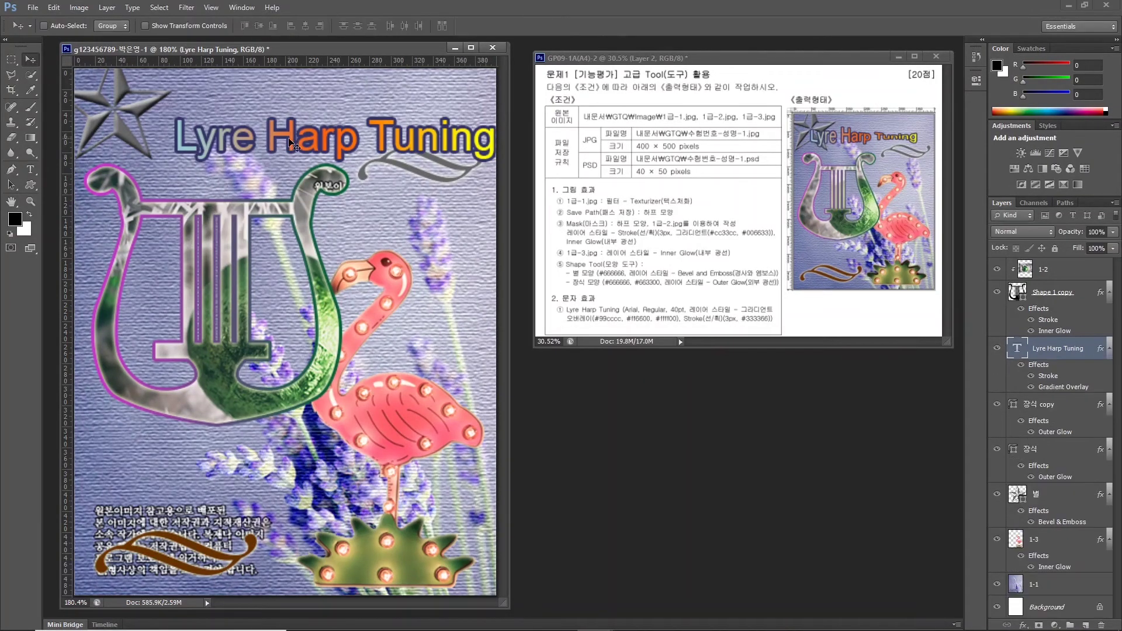
left_click_drag(294, 143, 250, 126)
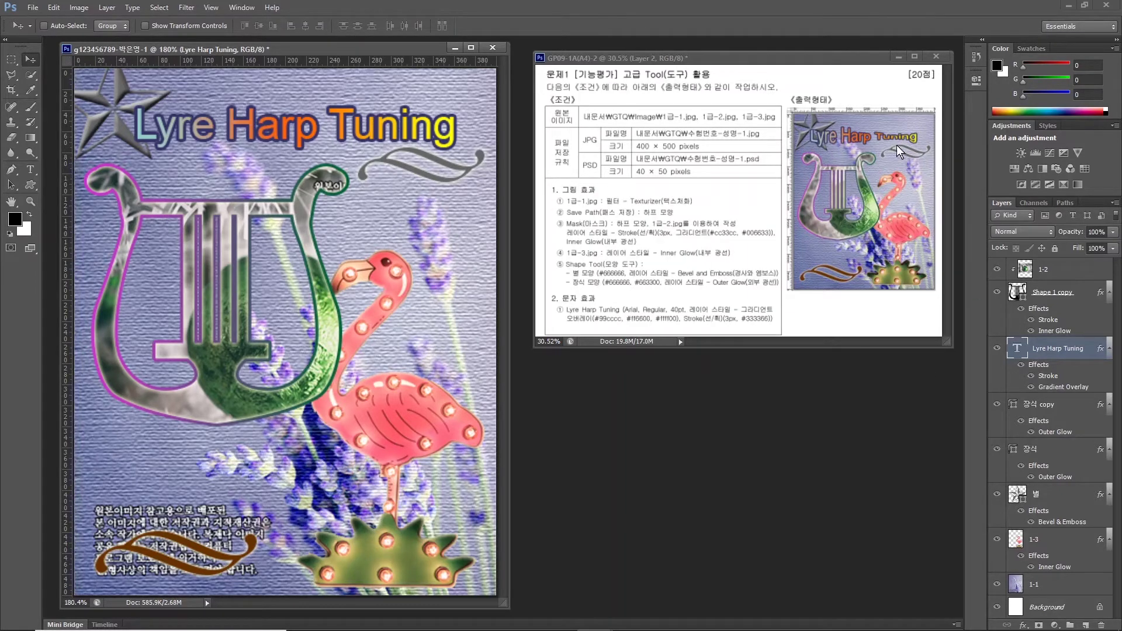
left_click(30, 170)
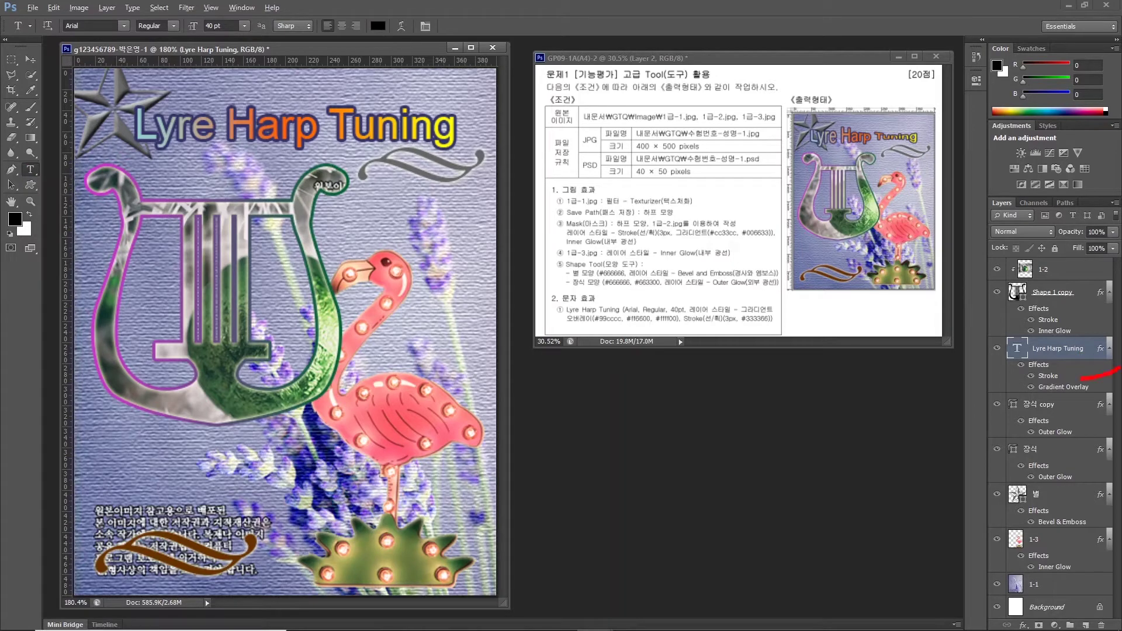
Highlight the Type tool options bar and bring up the Warp Text dialog for the title.
left_click_drag(1070, 330, 1075, 369)
left_click_drag(37, 156, 60, 202)
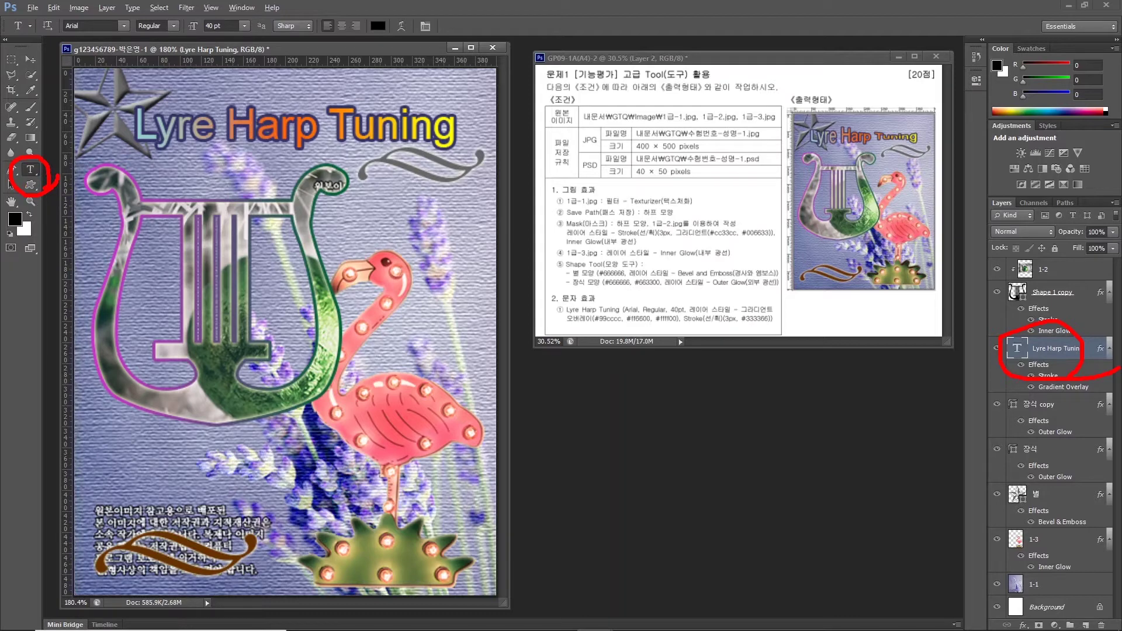
left_click_drag(50, 8, 113, 48)
left_click_drag(179, 10, 255, 48)
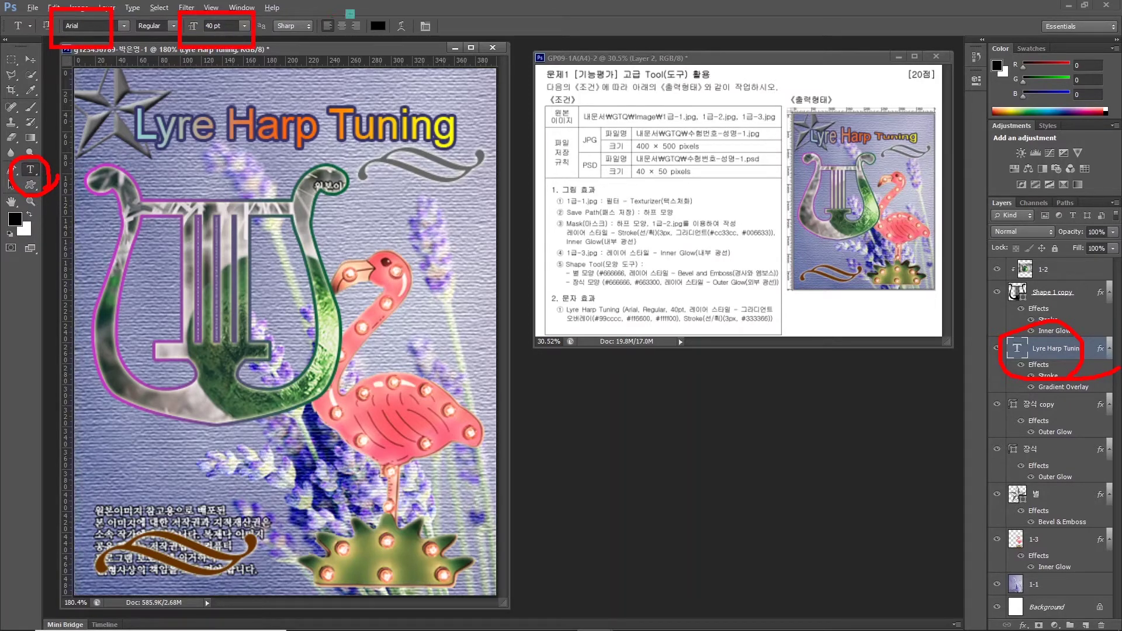
left_click_drag(349, 13, 383, 44)
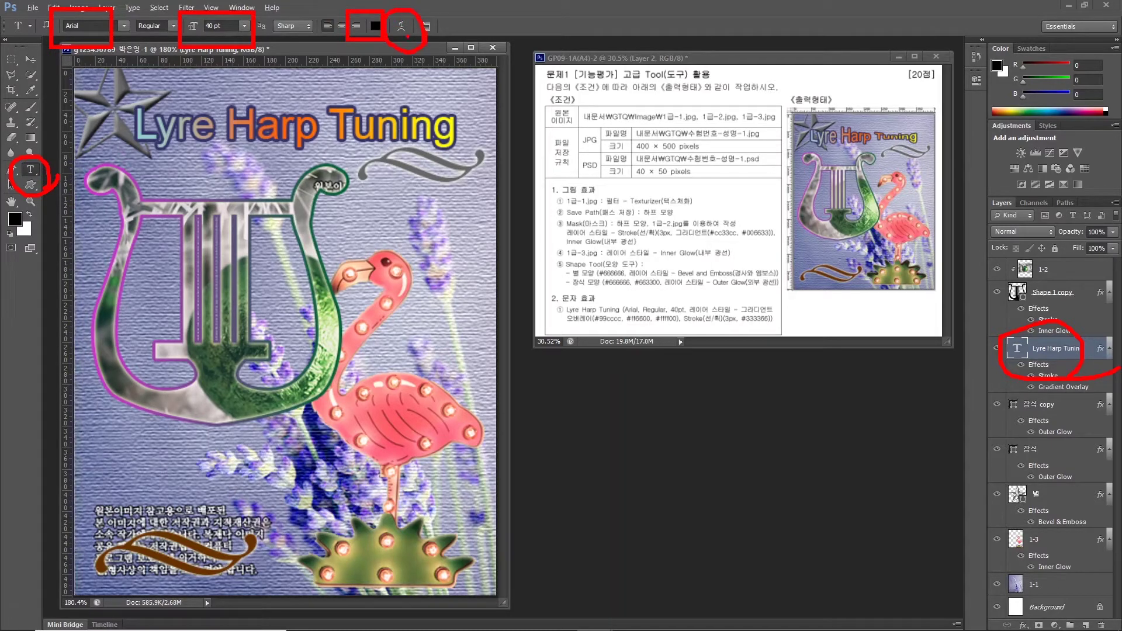
left_click_drag(407, 36, 525, 103)
key("Escape")
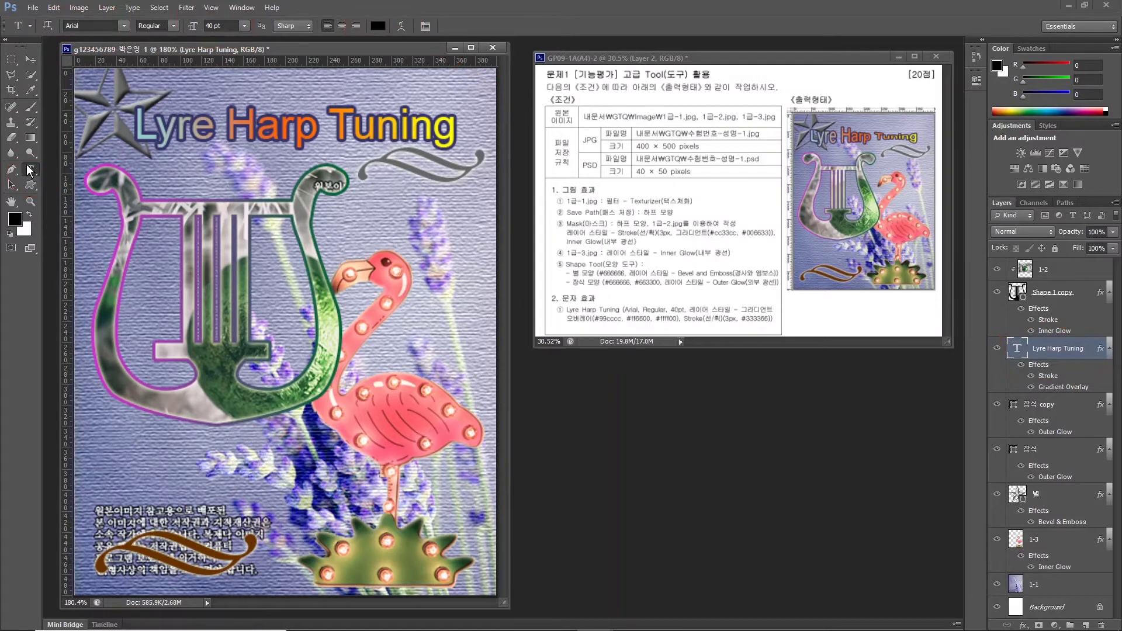
left_click(400, 26)
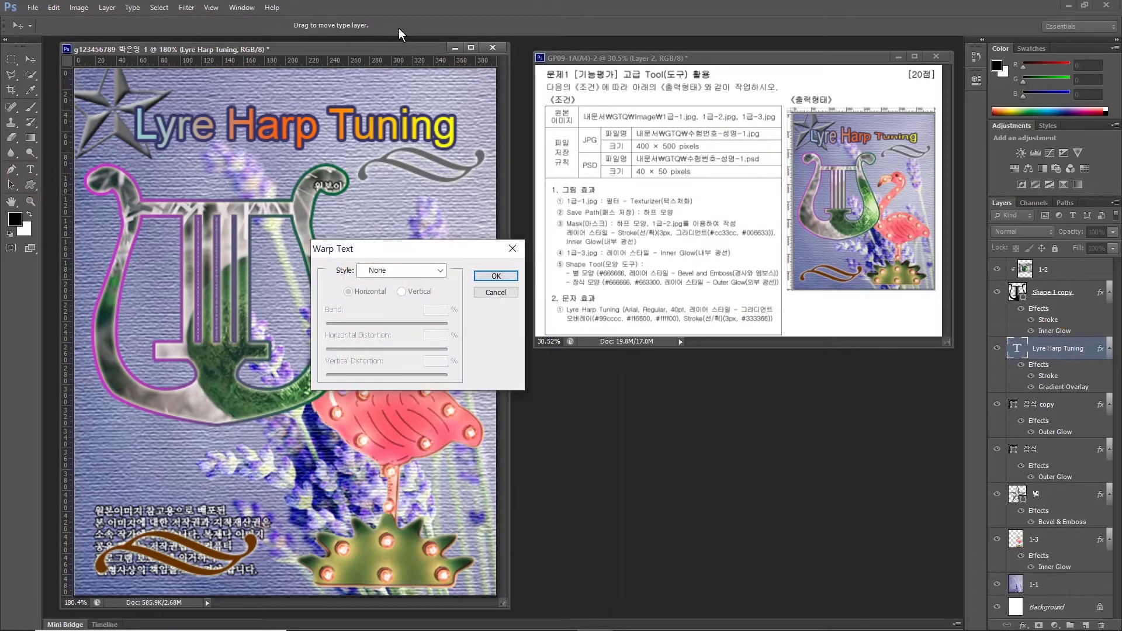
Warp the title with the horizontal Fish style at +50 bend.
left_click(378, 271)
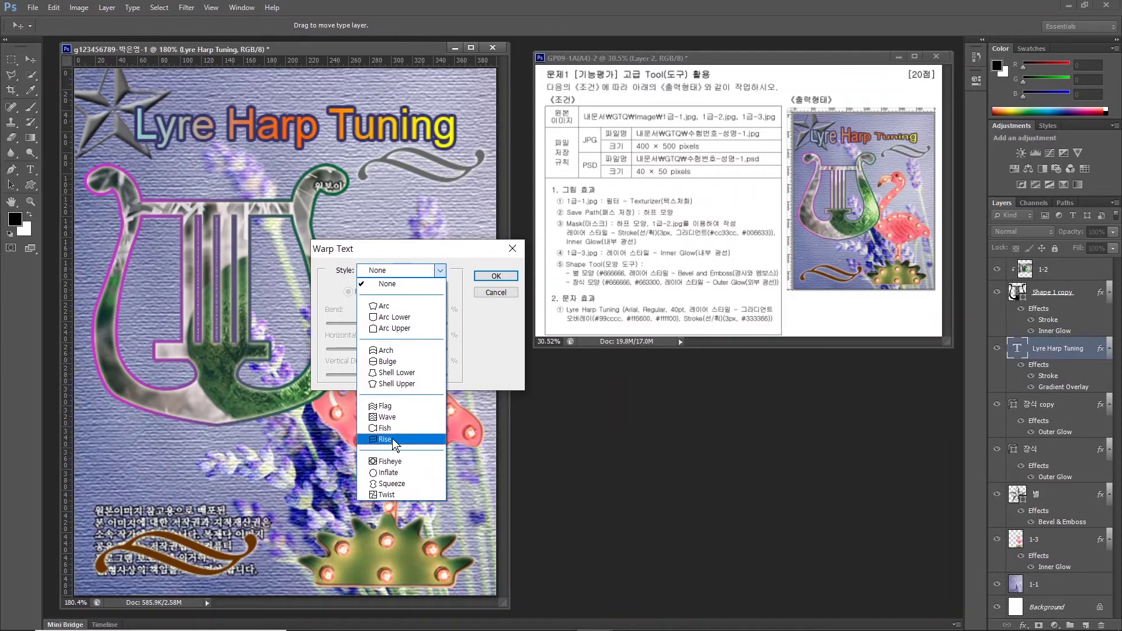
left_click(389, 431)
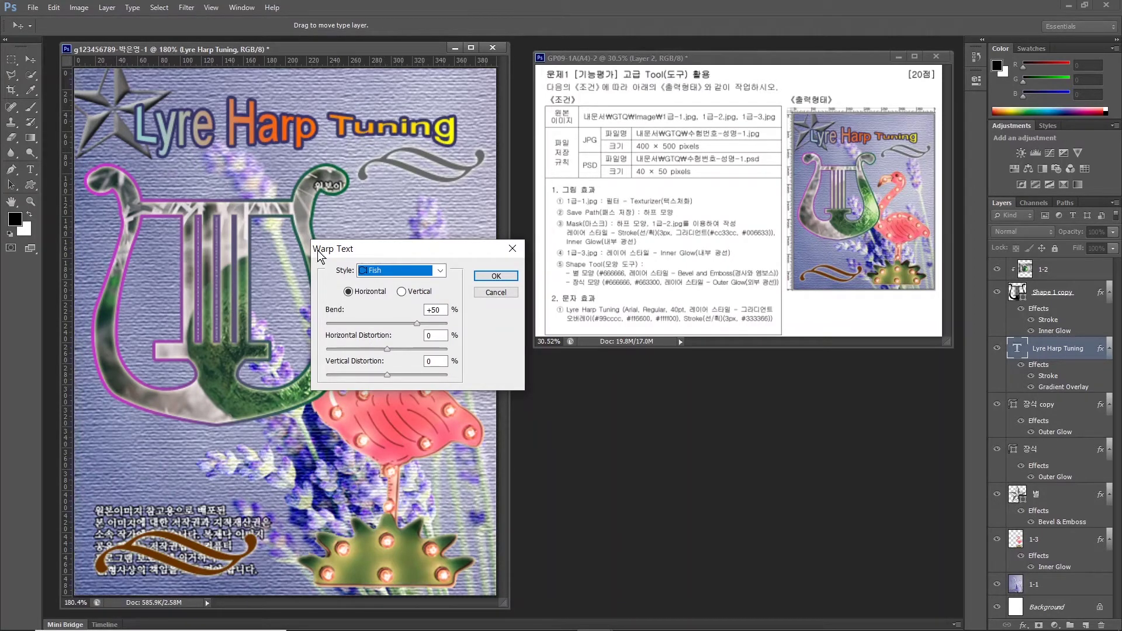
left_click(490, 274)
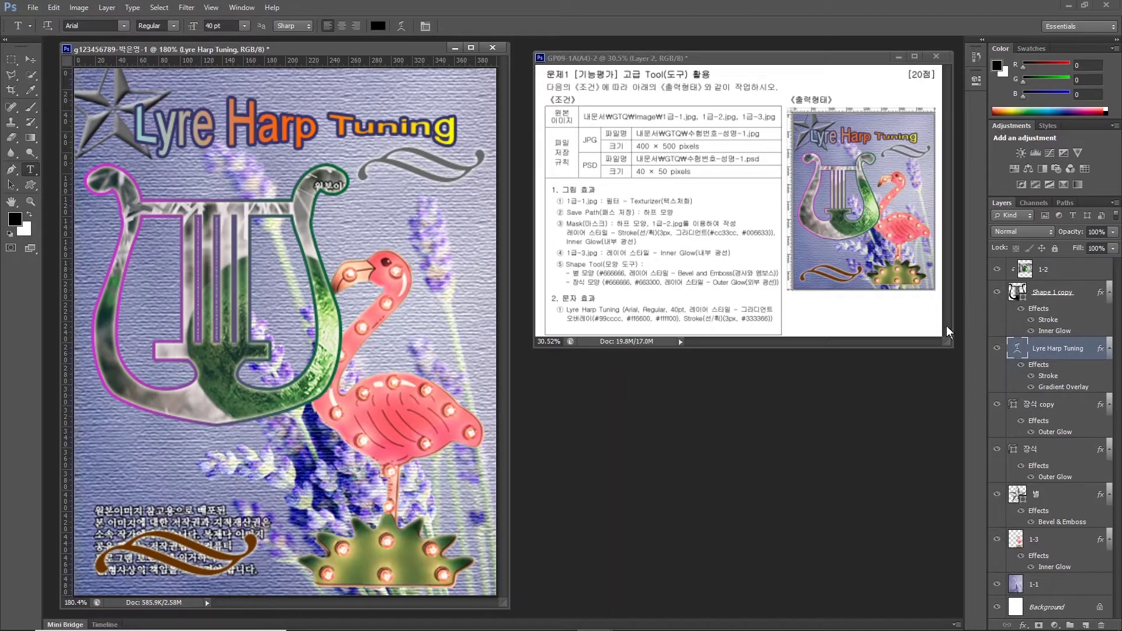
left_click(34, 5)
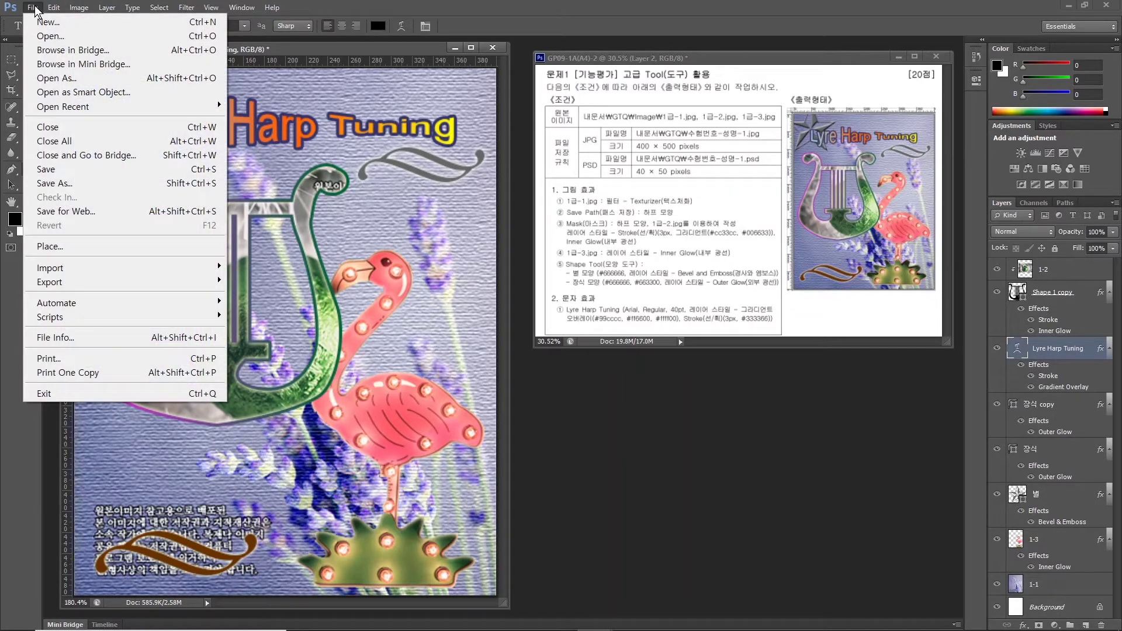
Save the poster as a JPEG at maximum quality 12 in Documents\GTQ.
left_click(54, 183)
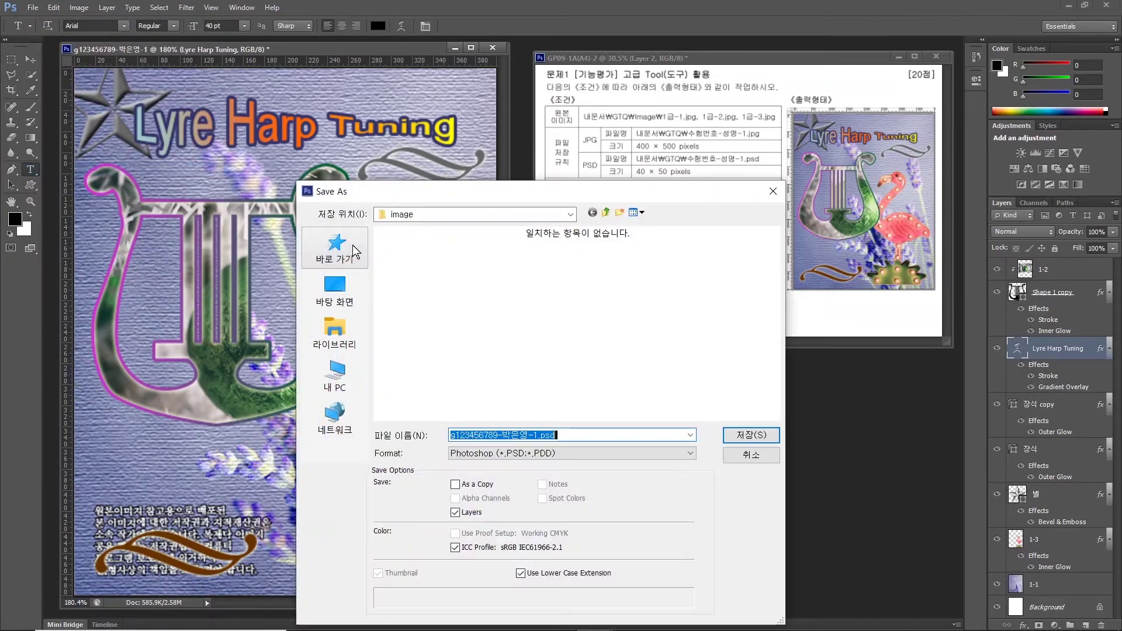
left_click(338, 336)
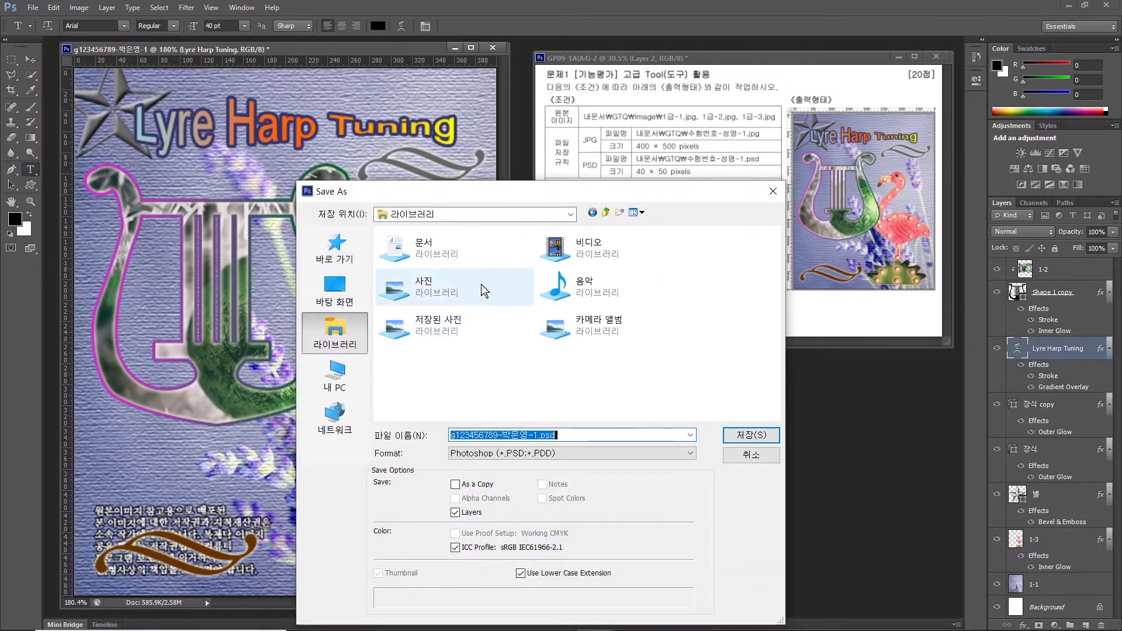
double_click(439, 256)
double_click(412, 293)
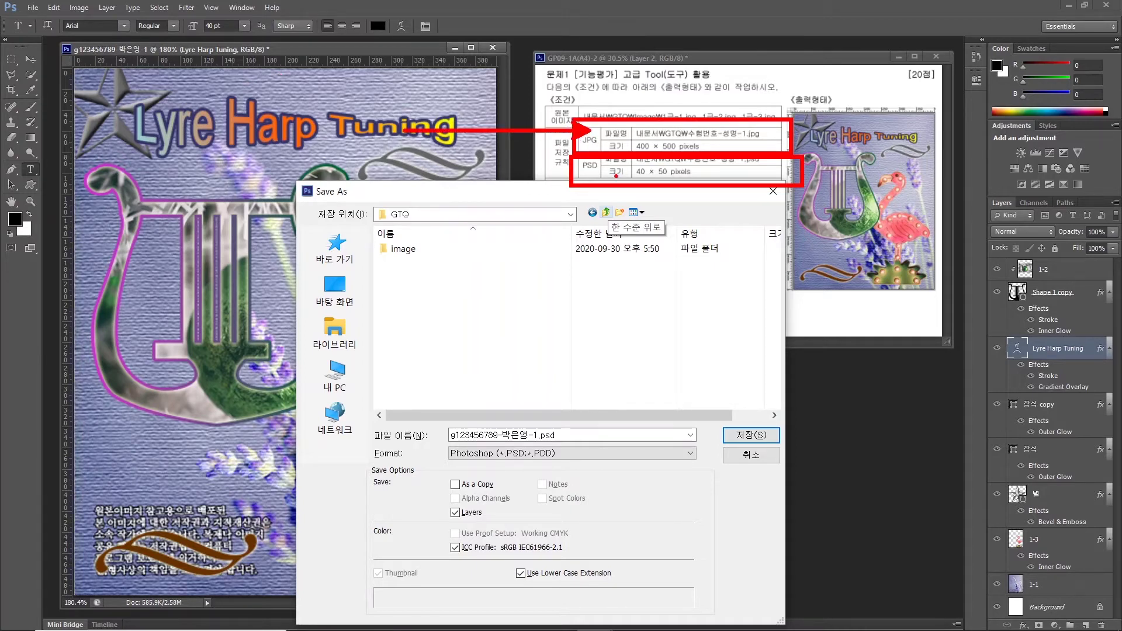
left_click(502, 454)
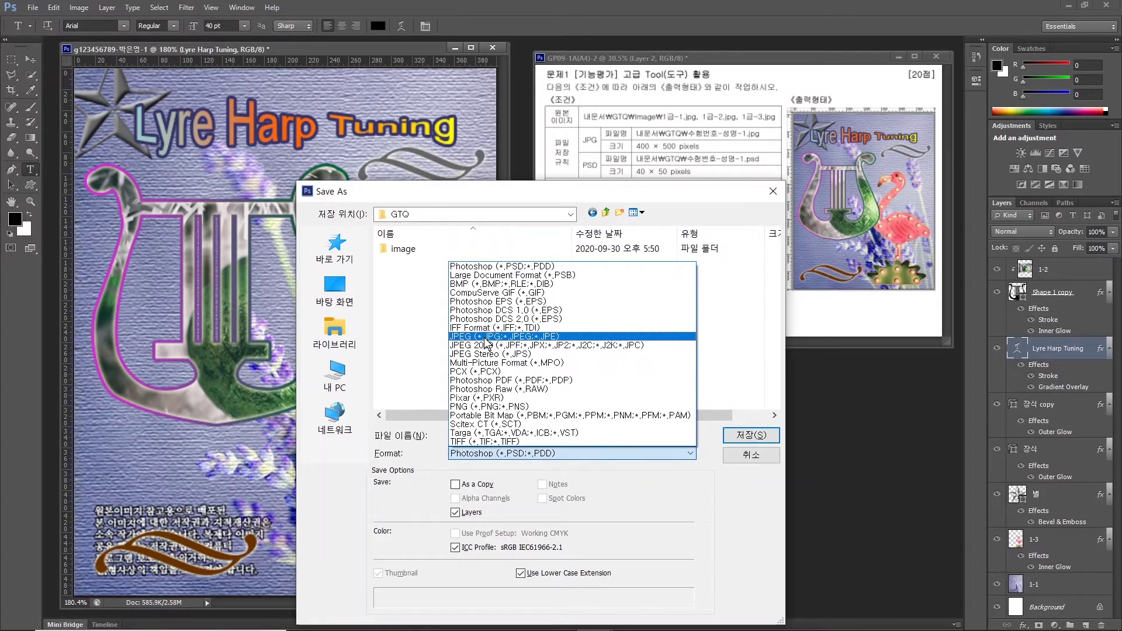
left_click(487, 337)
left_click(750, 435)
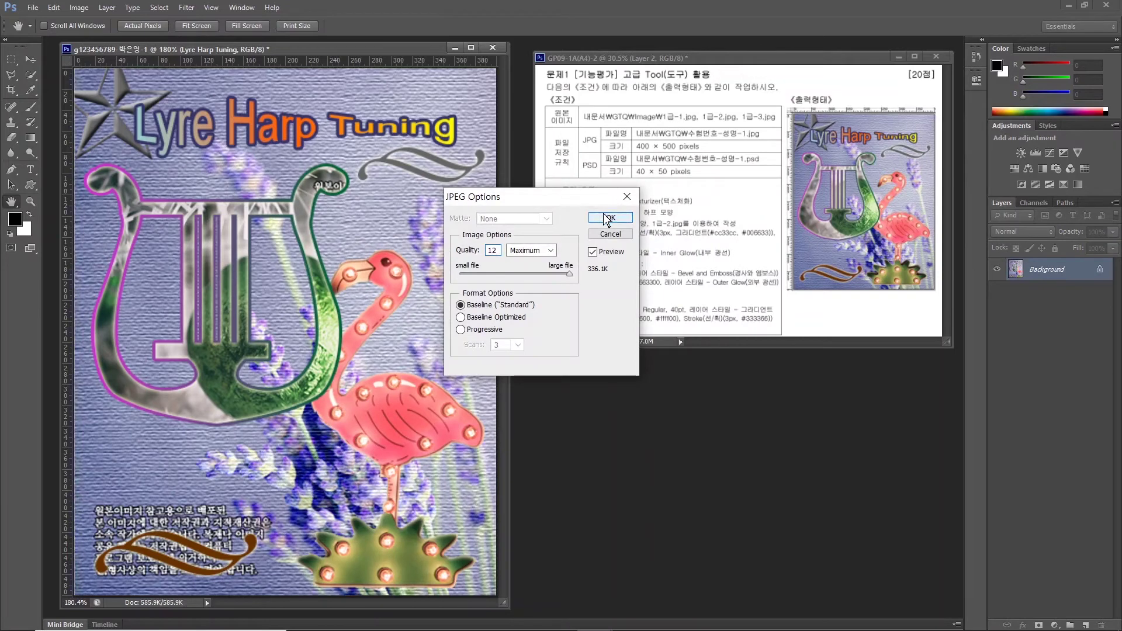
left_click(608, 218)
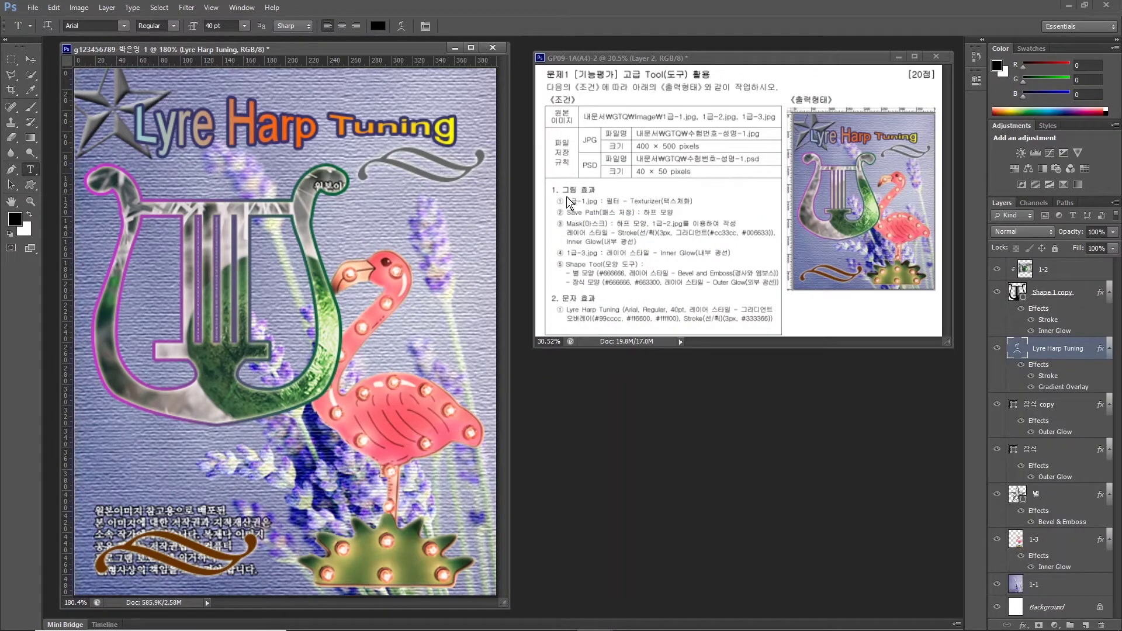
Resize the poster to 40 × 50 pixels with proportions constrained.
left_click(77, 8)
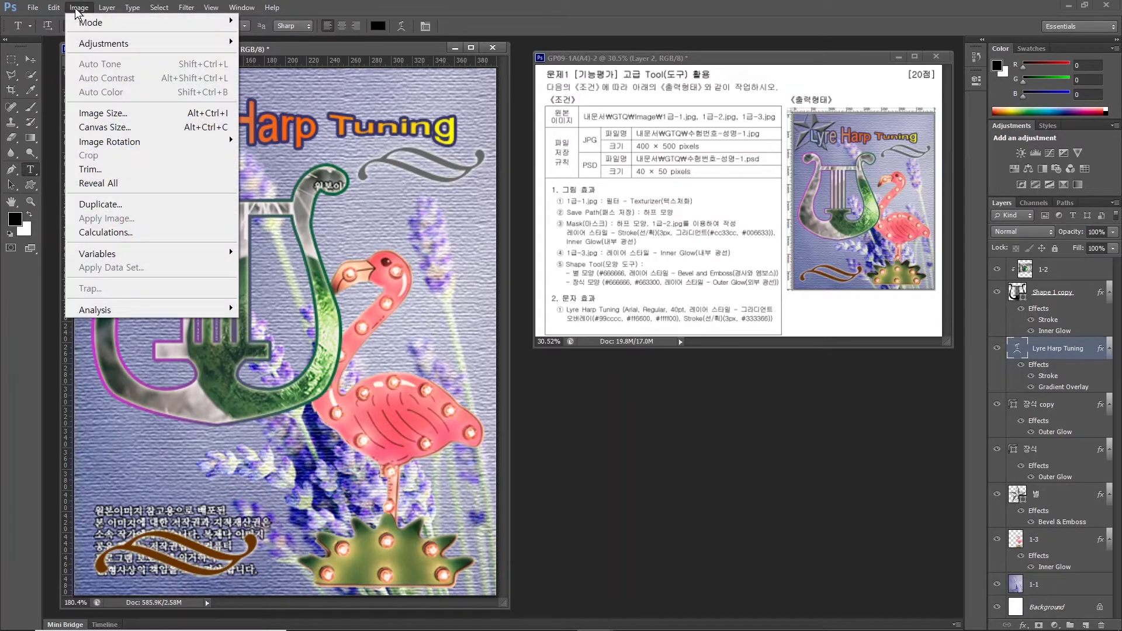
left_click(97, 112)
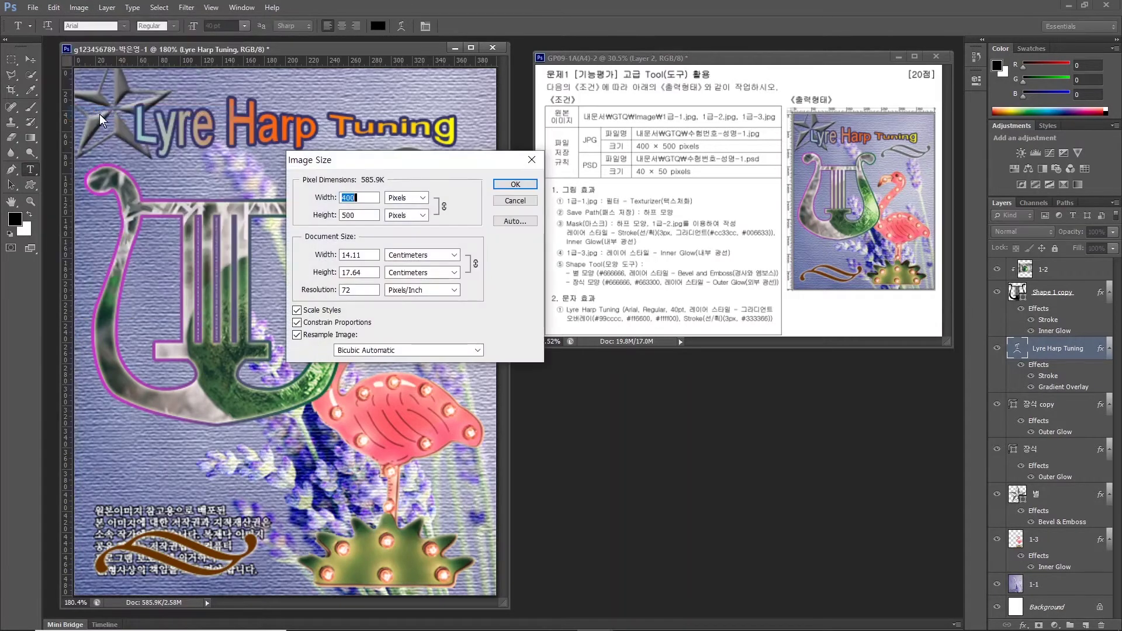
type("40")
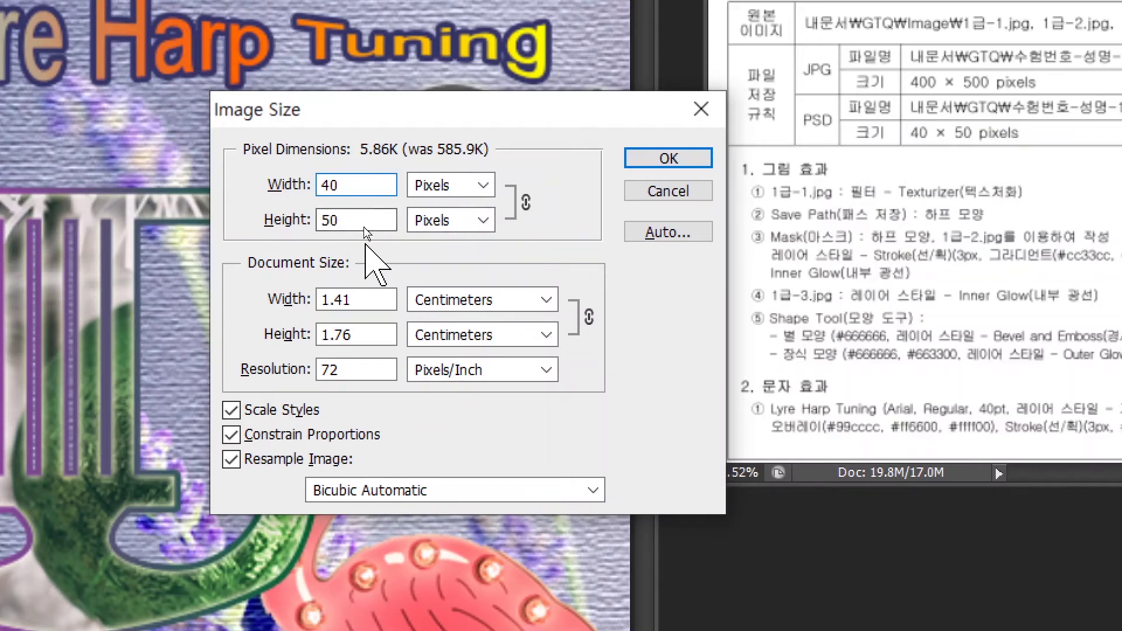
key("alt")
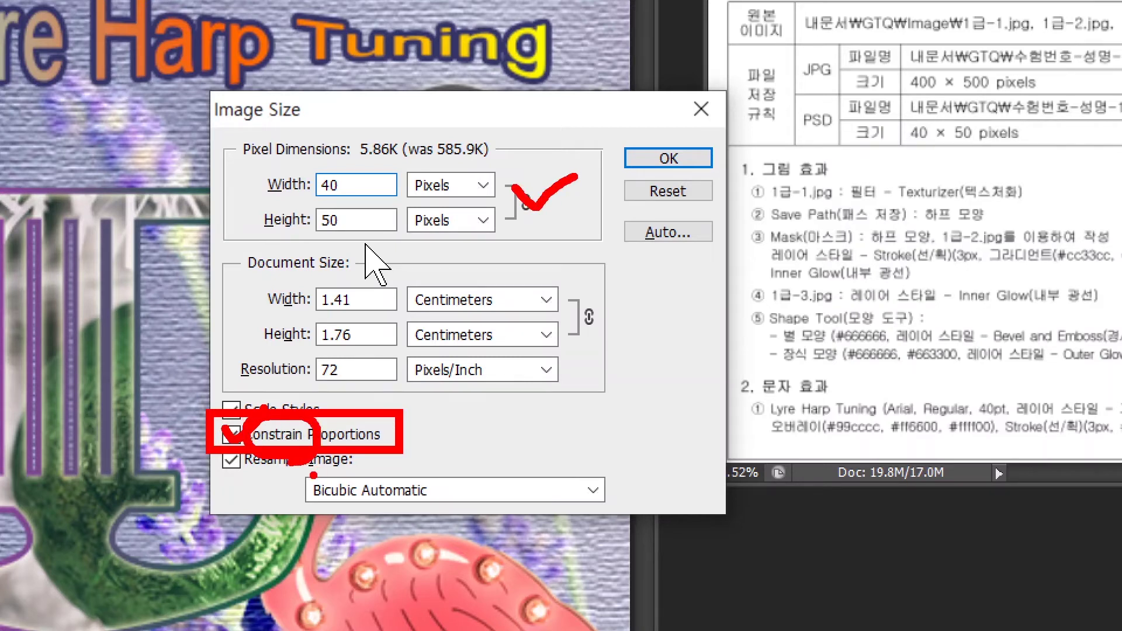
left_click(668, 157)
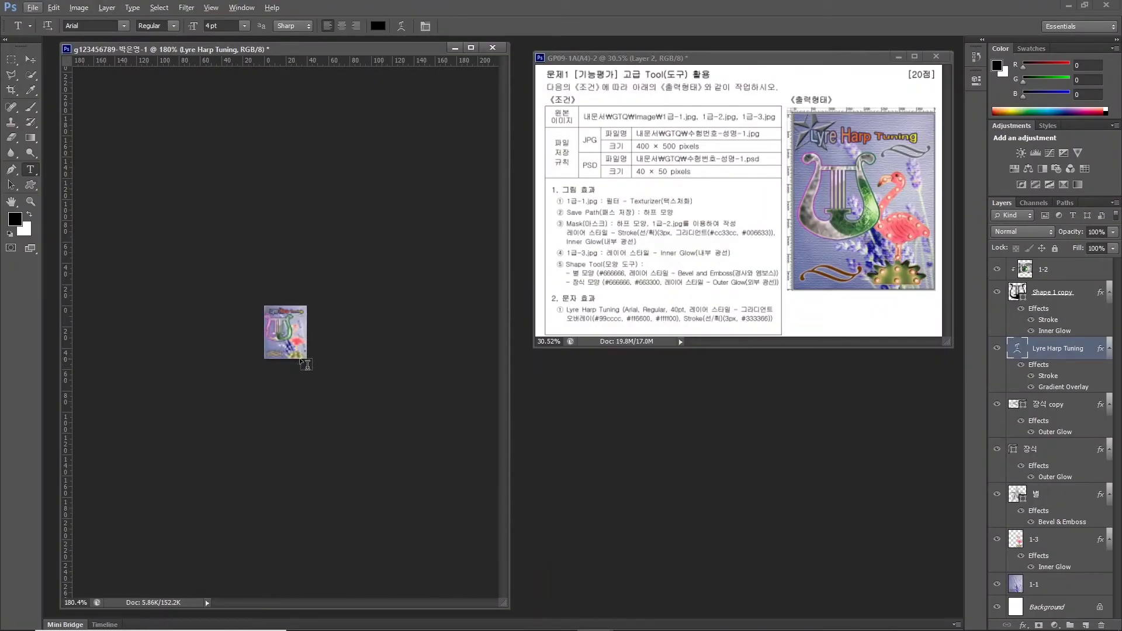
Save the 40 × 50 poster as a PSD in Documents\GTQ, then close it.
left_click(33, 9)
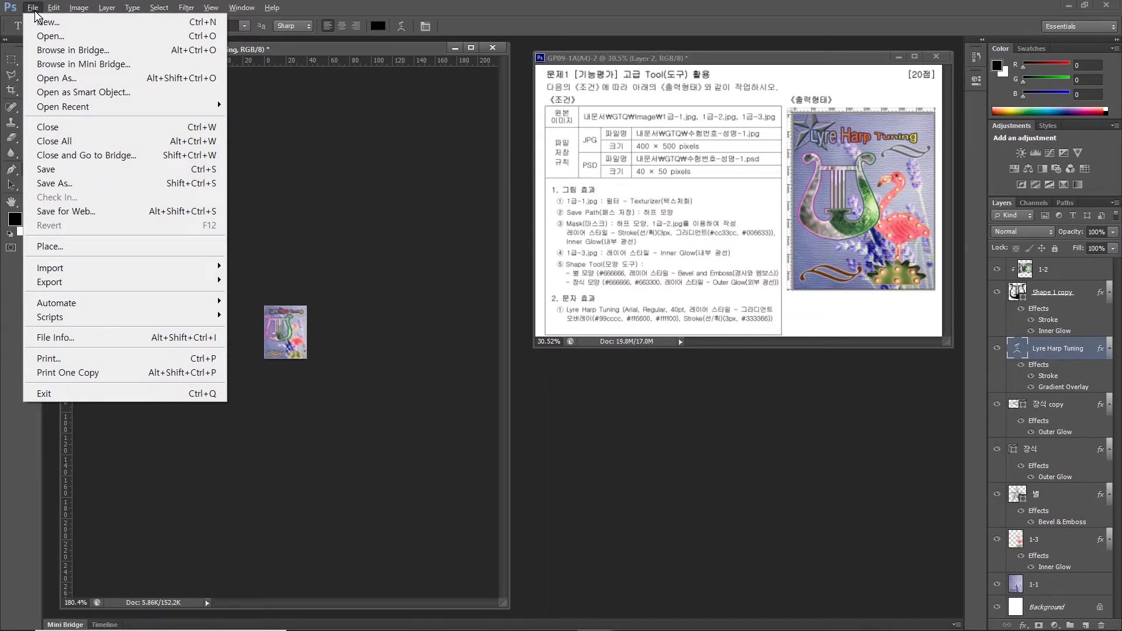
left_click(54, 183)
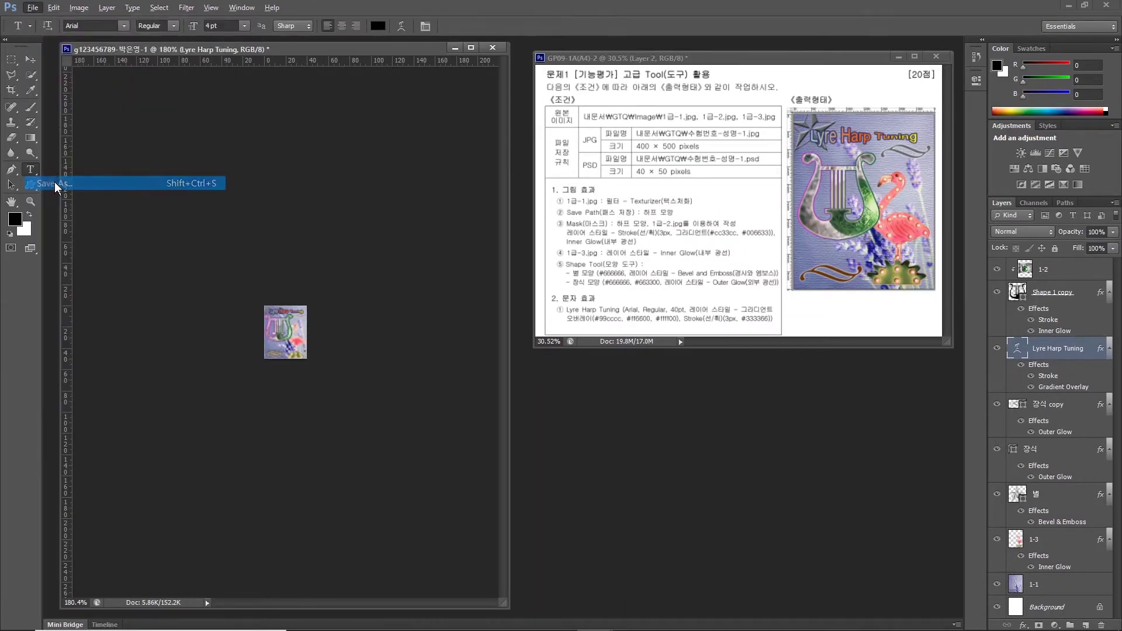
left_click(335, 332)
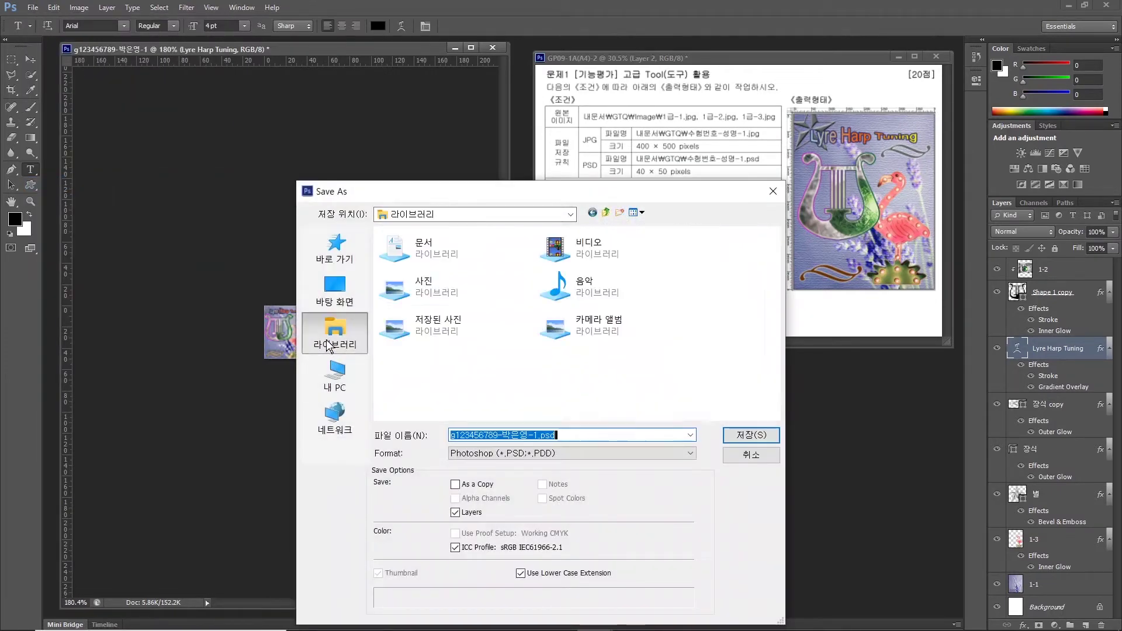
double_click(434, 256)
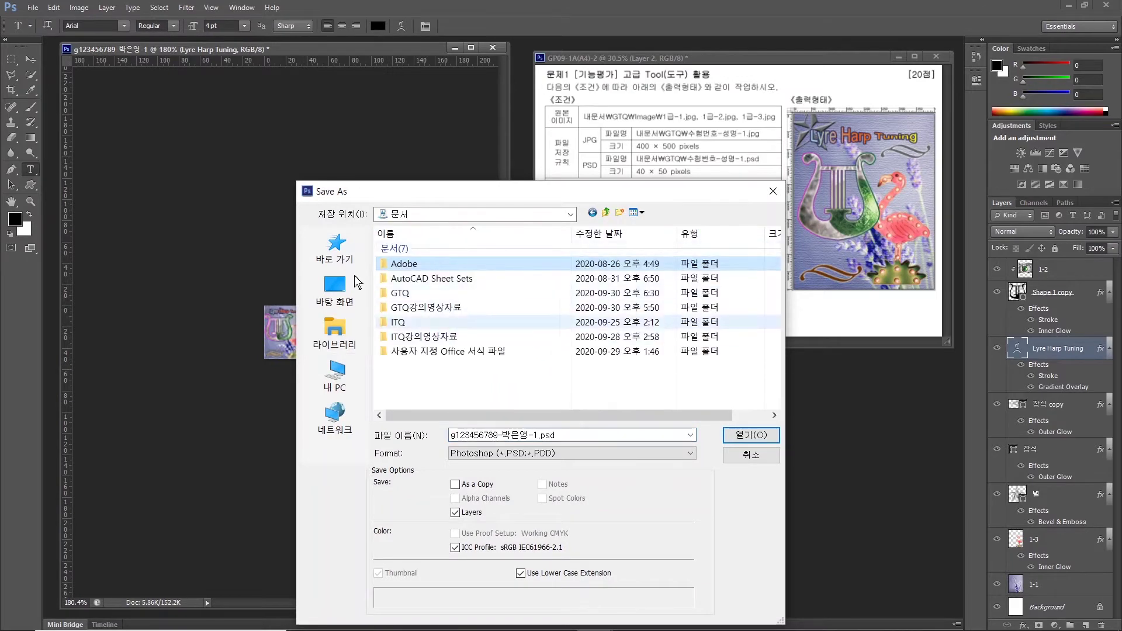
double_click(395, 293)
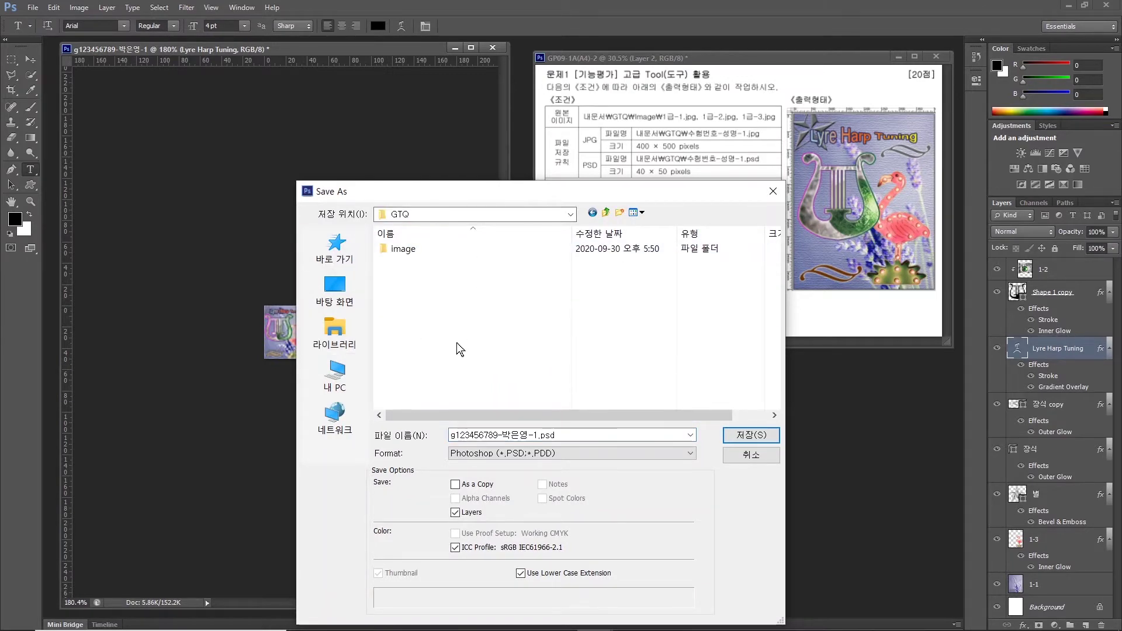
left_click(475, 457)
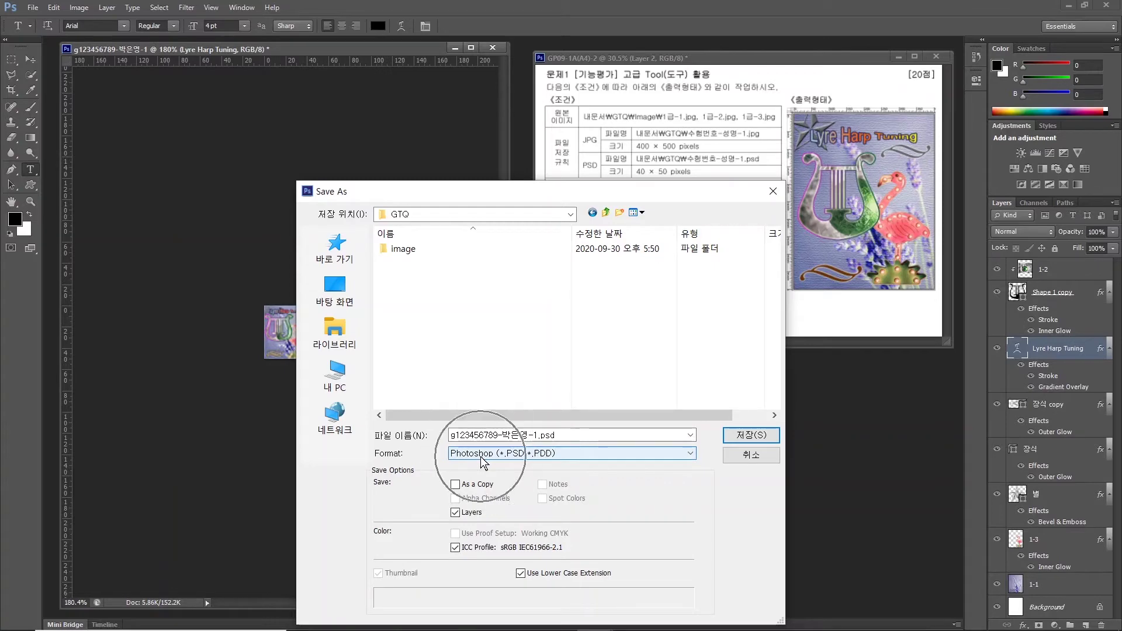
left_click(730, 431)
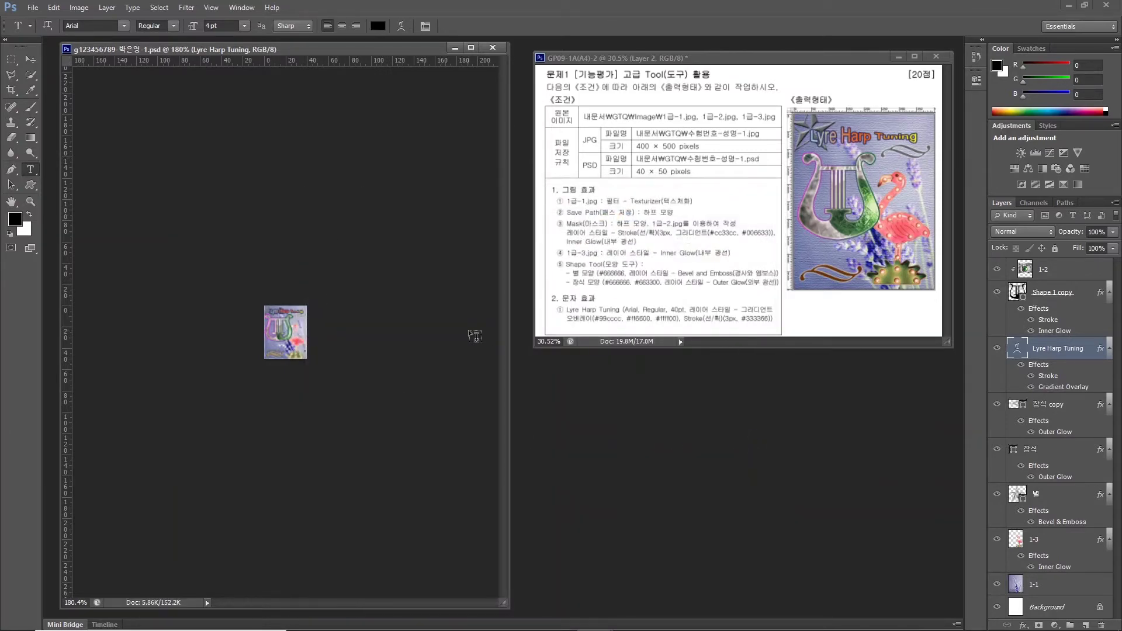
key("ctrl+w")
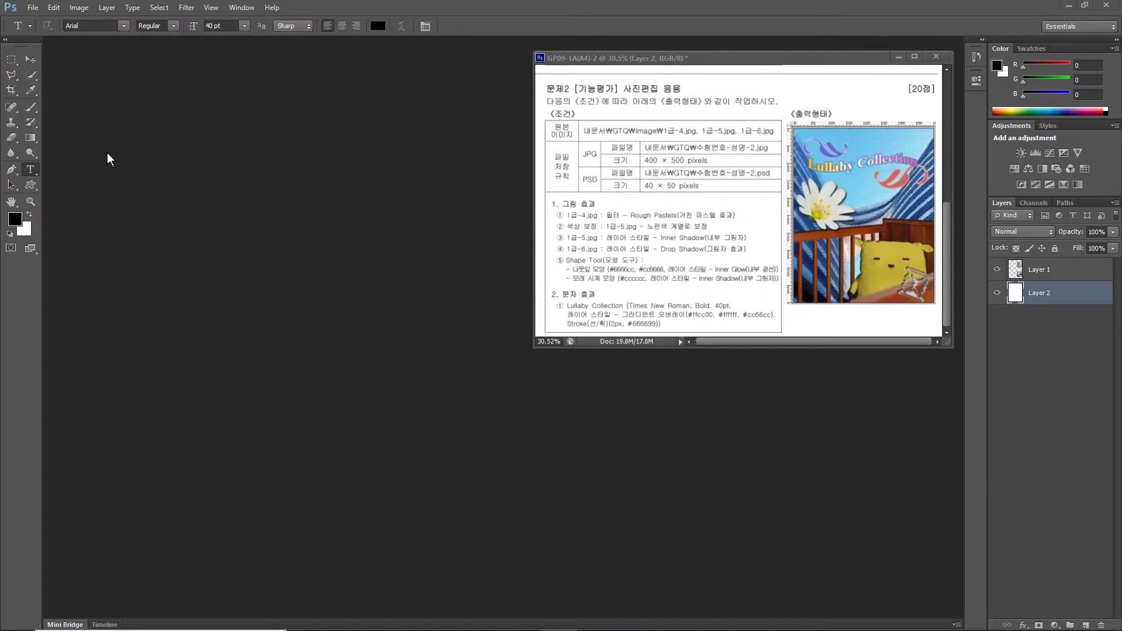
Create a new 400 × 500 px, 72 ppi RGB white document named with the exam ID and candidate name.
left_click(34, 8)
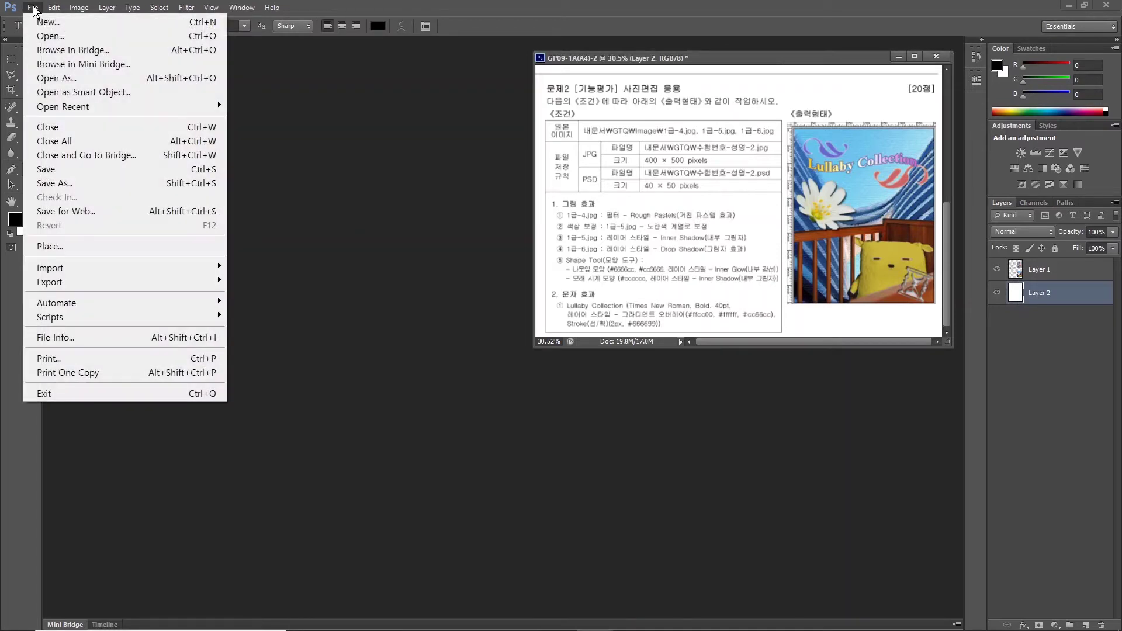
left_click(39, 22)
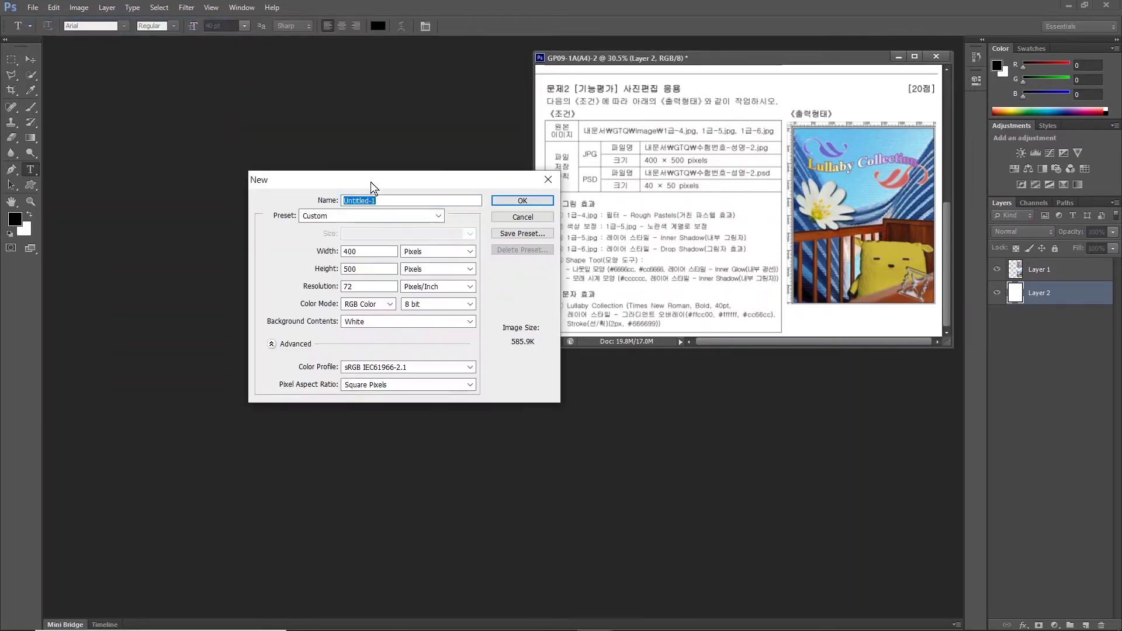
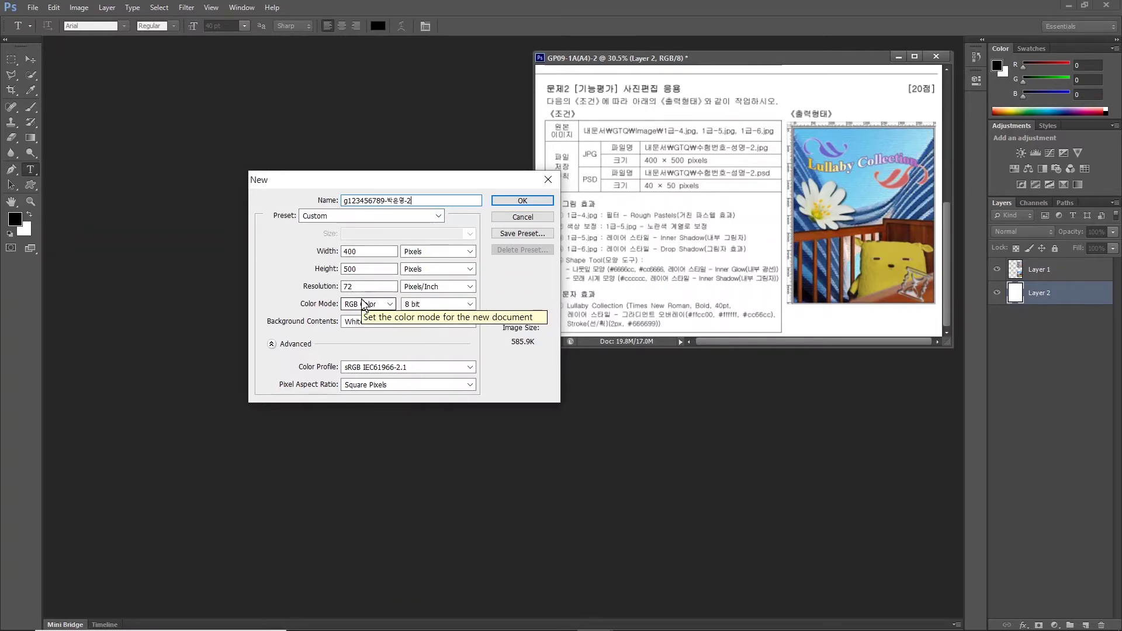
left_click(506, 201)
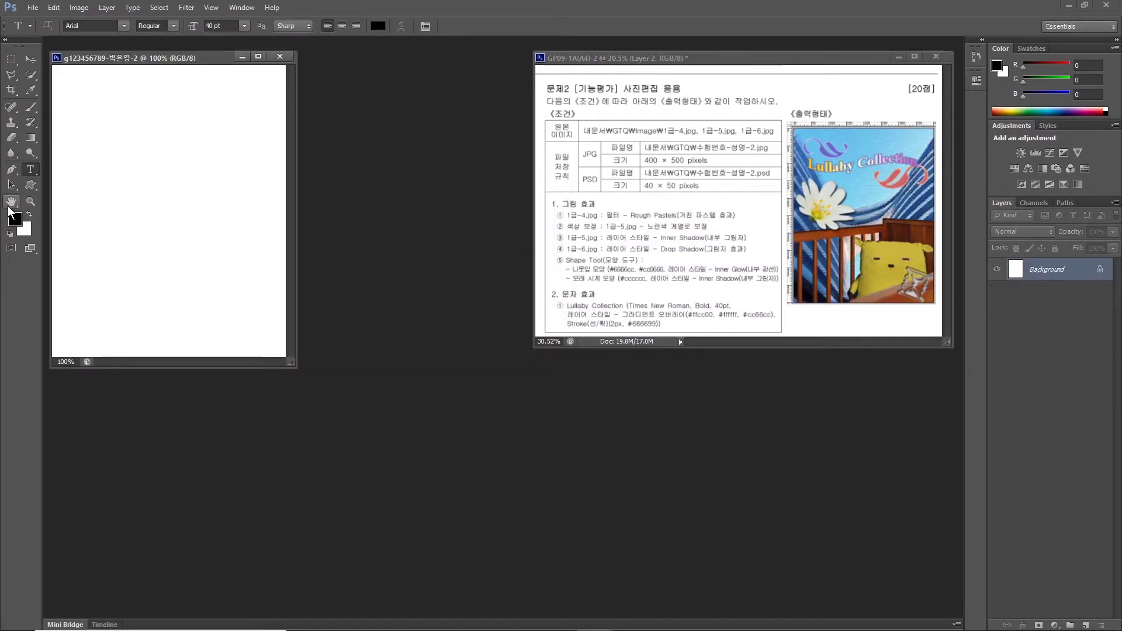
Fit the blank canvas to the screen and turn on rulers.
left_click(10, 206)
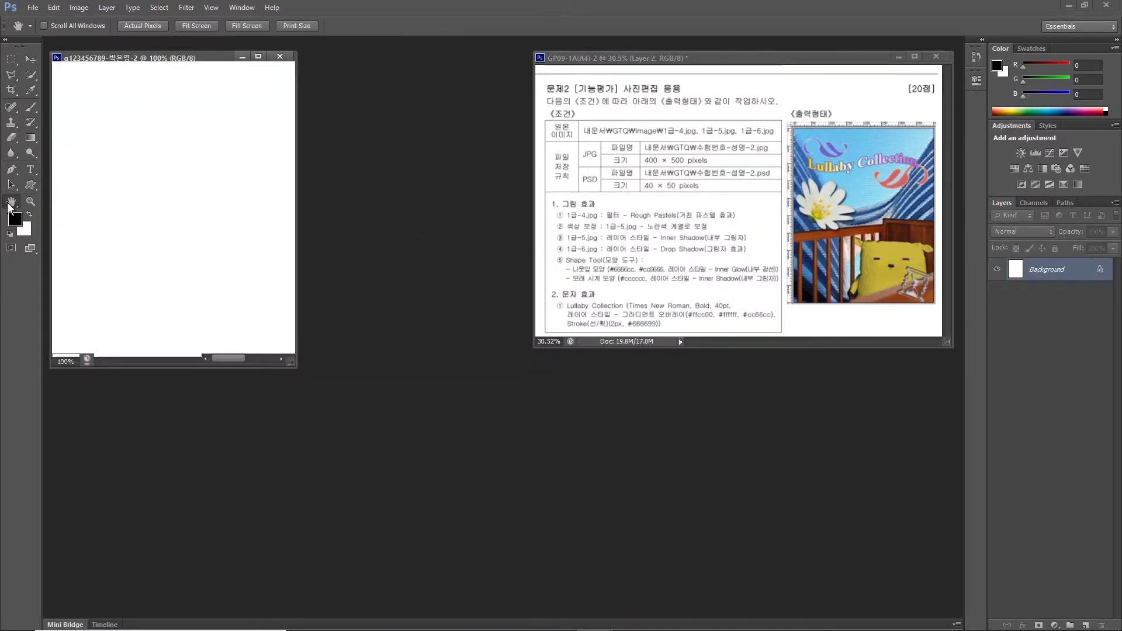
double_click(10, 207)
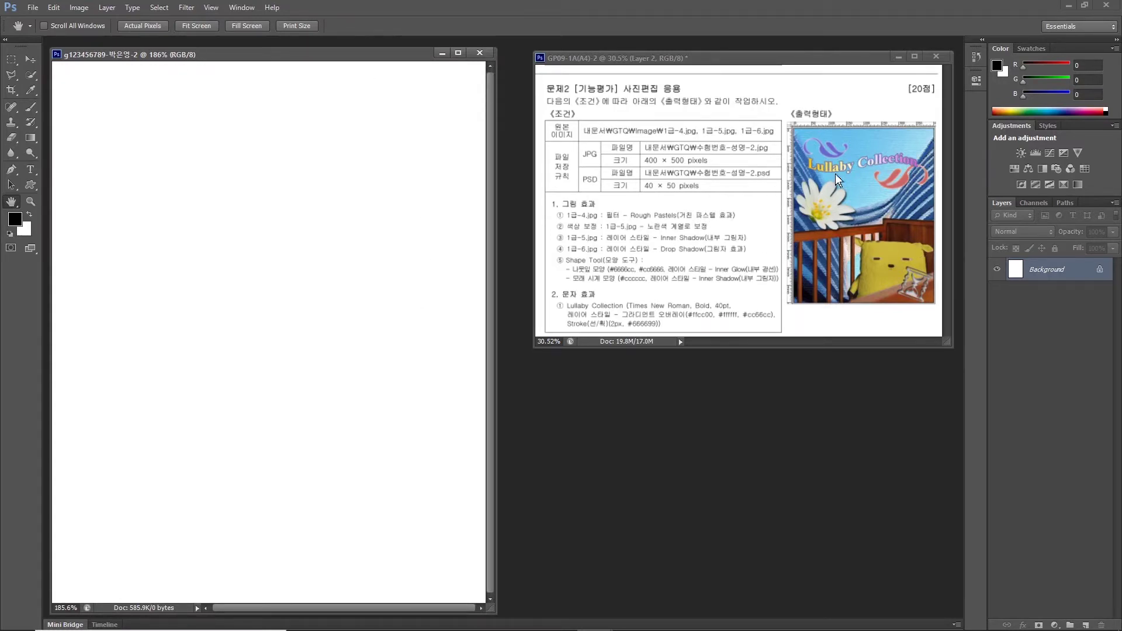
left_click(216, 8)
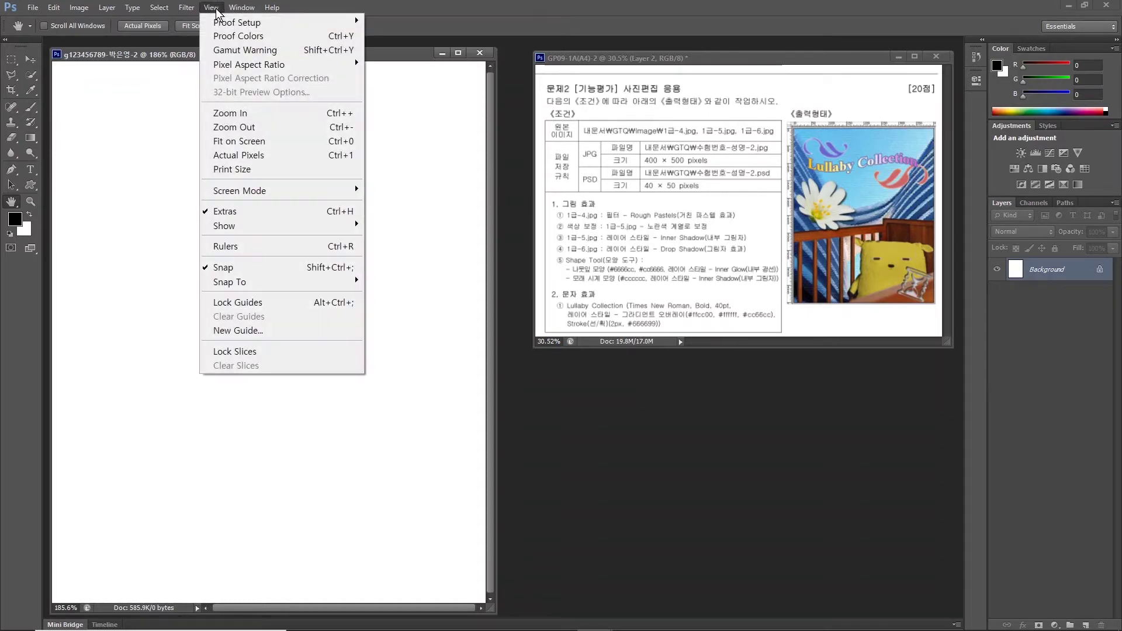
left_click(244, 249)
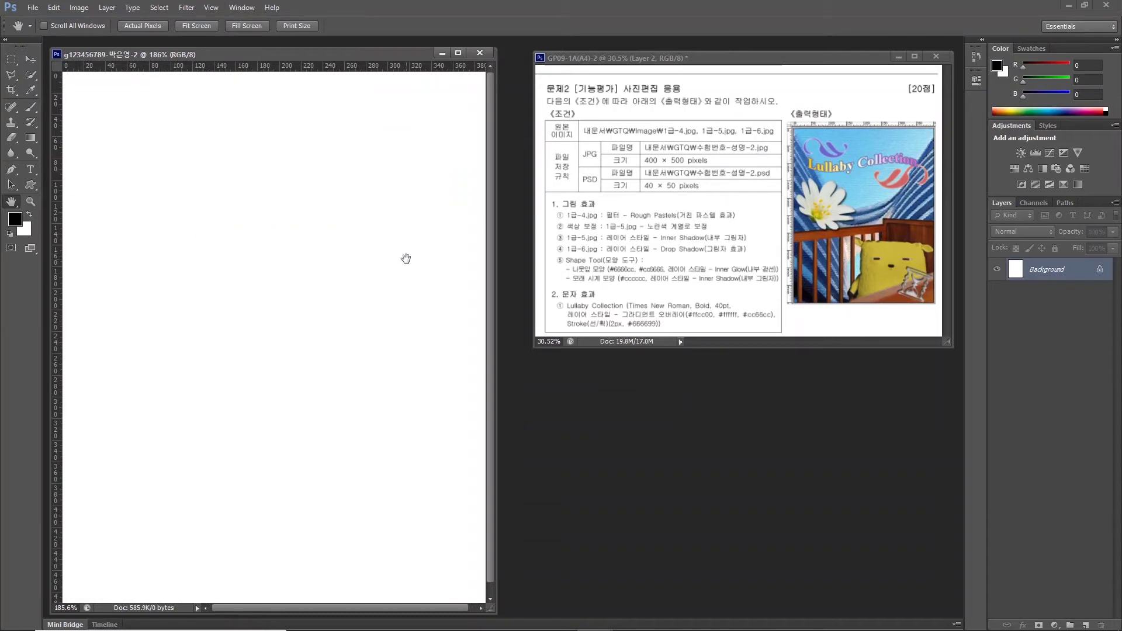
double_click(11, 201)
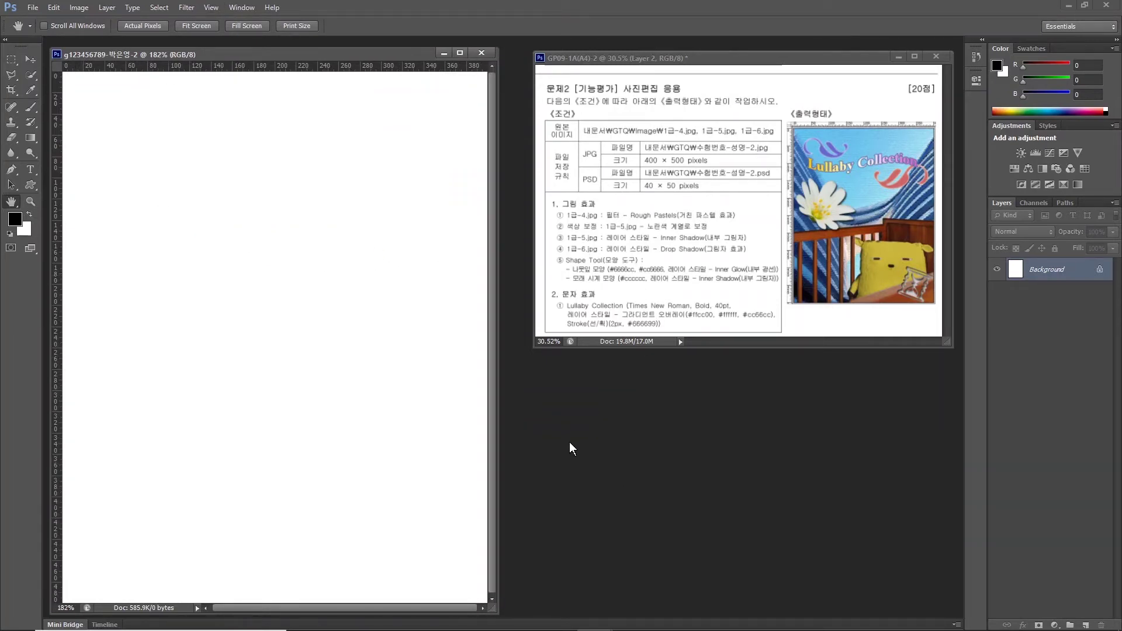
Open 1급-4.jpg from Documents\GTQ\image and move its window toward the centre.
key("ctrl+o")
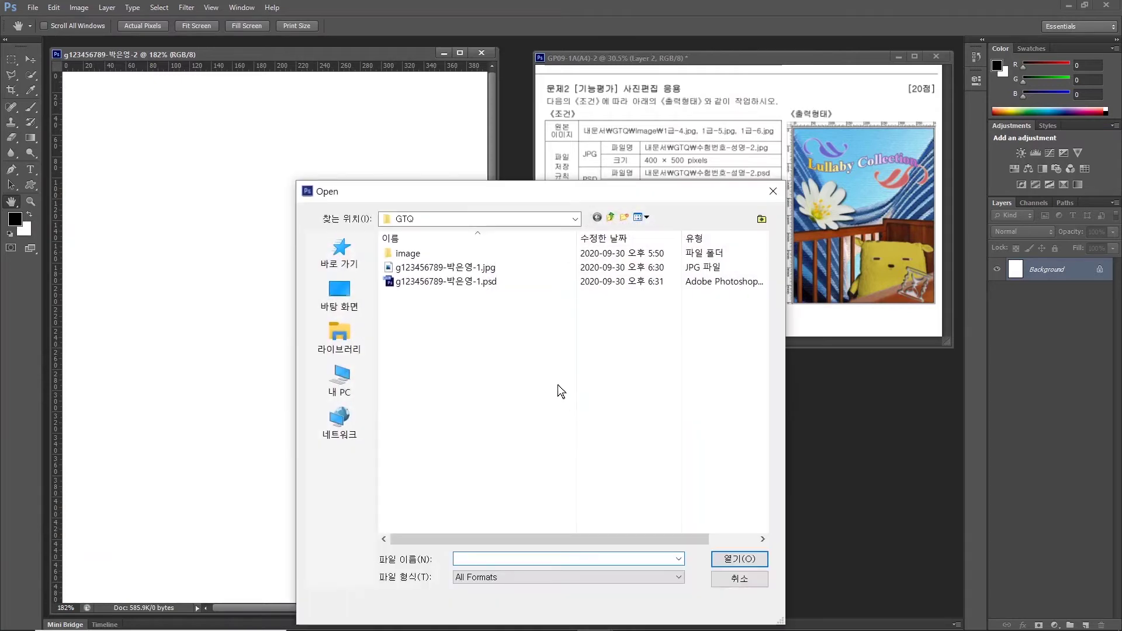
left_click(339, 336)
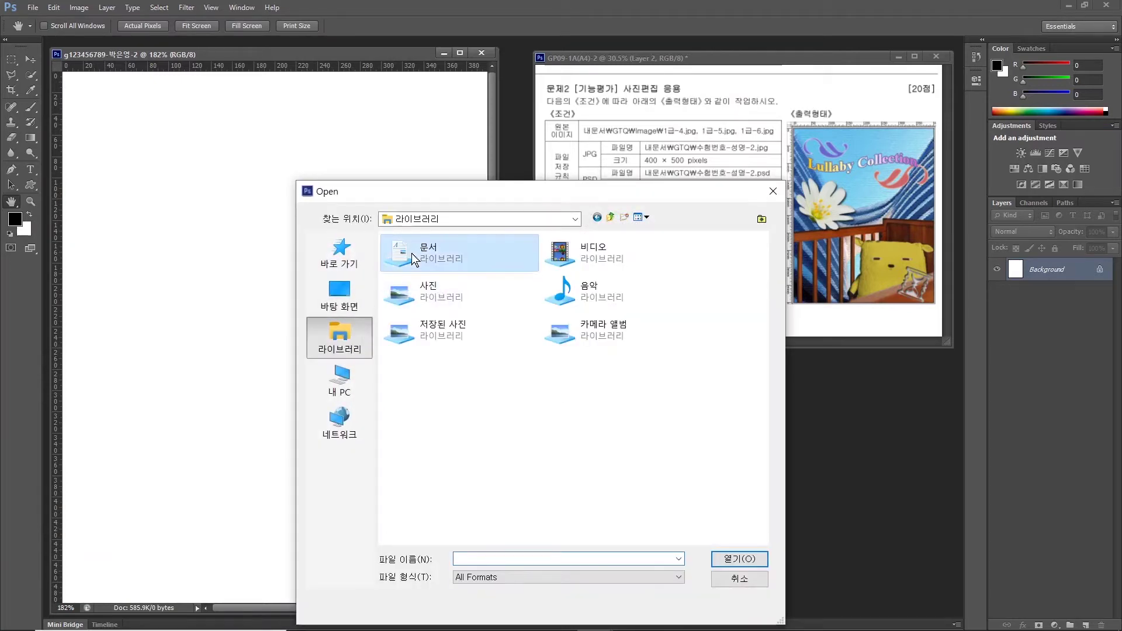
double_click(412, 254)
double_click(400, 298)
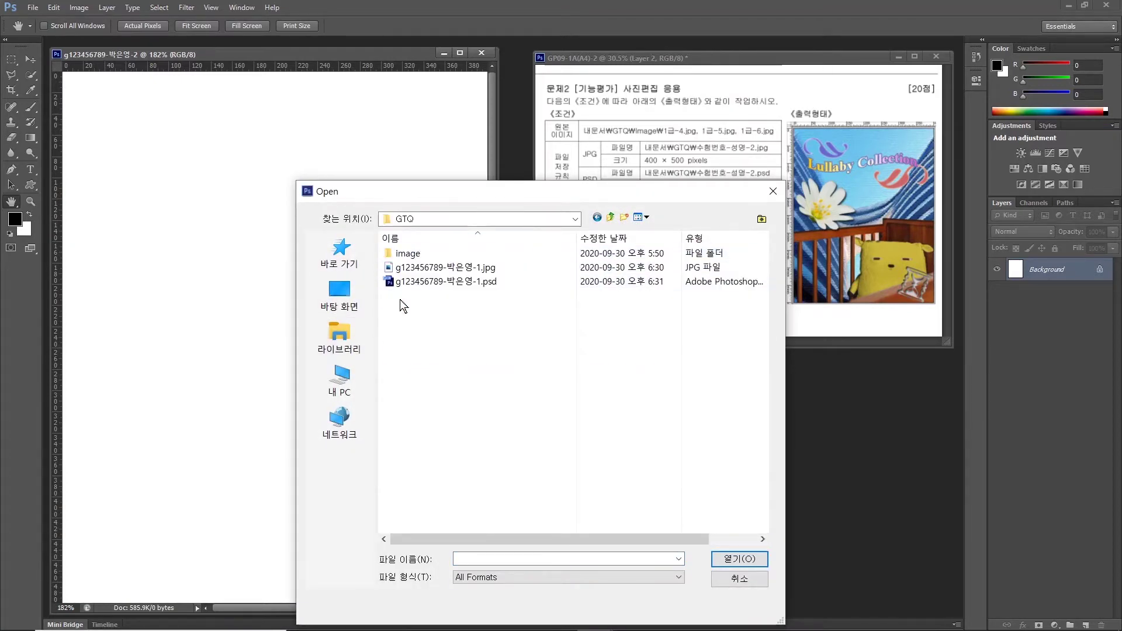
double_click(408, 252)
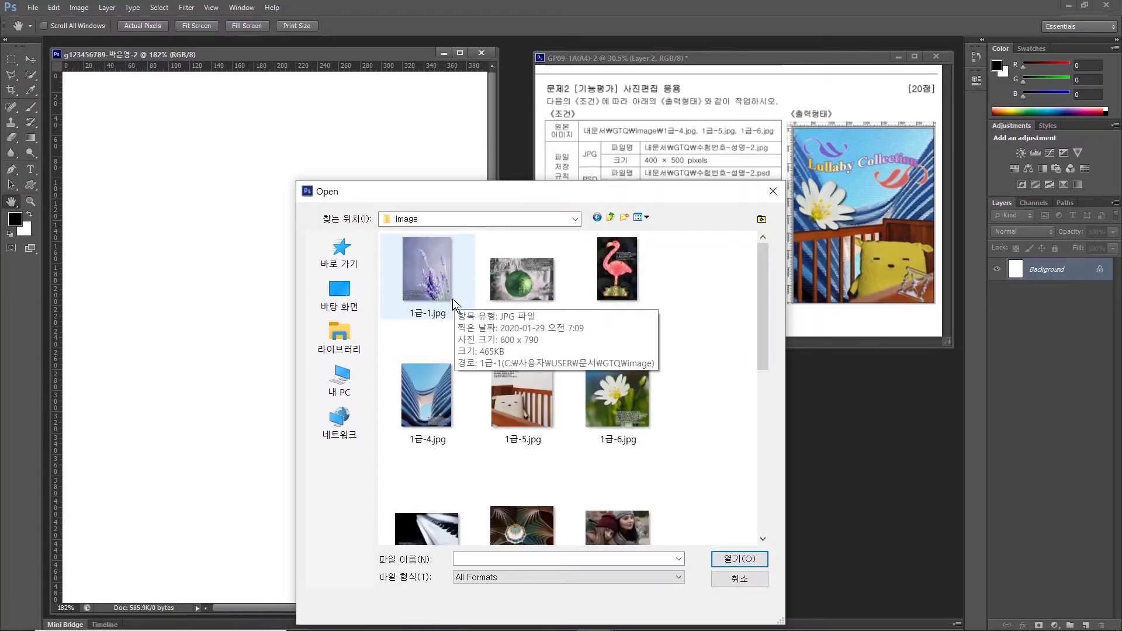
left_click(422, 408)
left_click(739, 558)
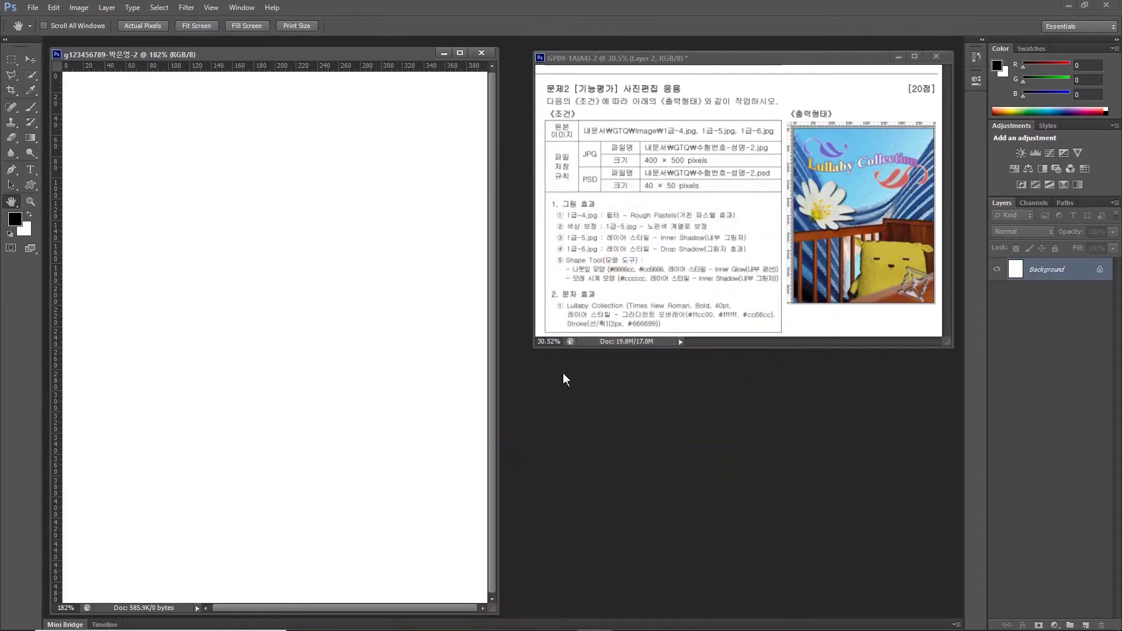
left_click_drag(230, 74, 519, 104)
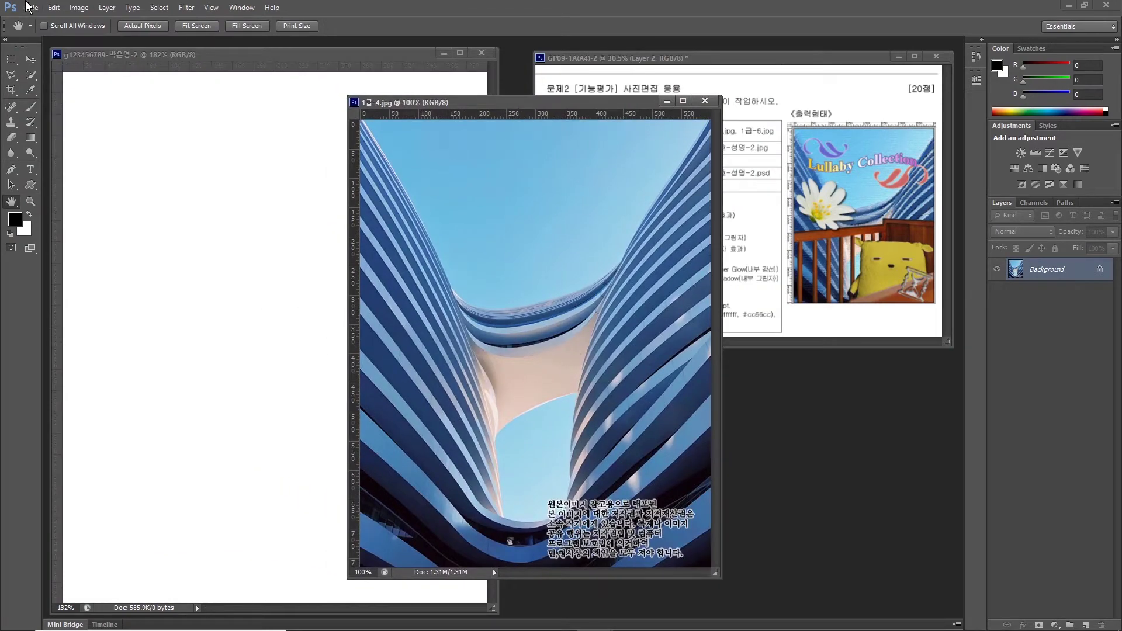
Resize the building photo to 400 × 511 pixels.
left_click(78, 8)
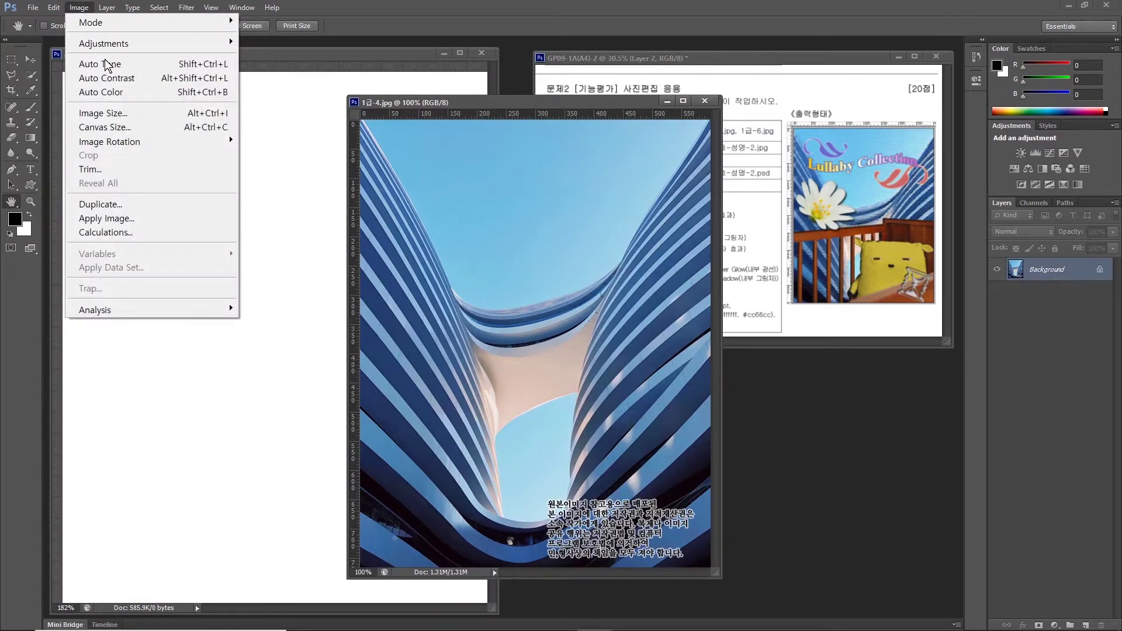
left_click(94, 113)
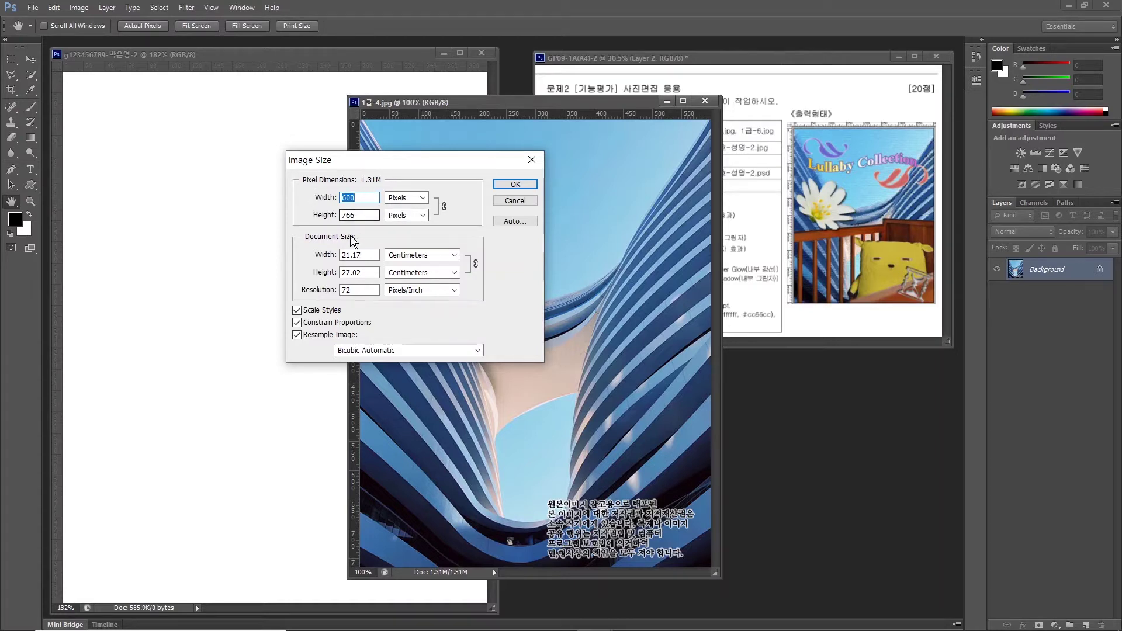
type("400")
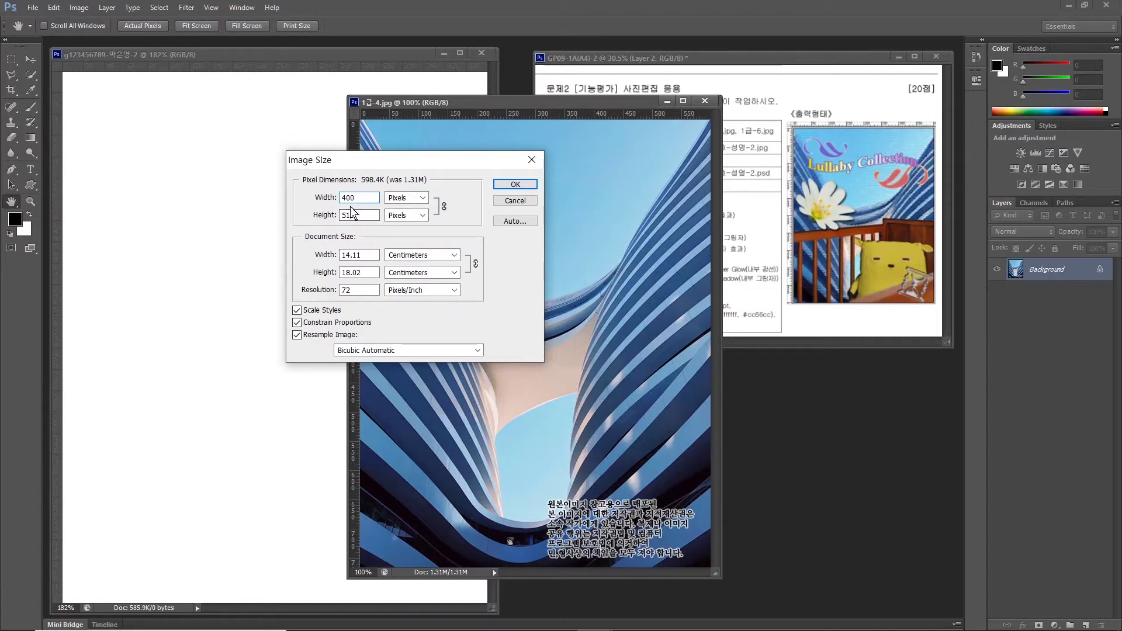
left_click(514, 185)
Drag the photo into the new document as Layer 1 and close the original without saving.
key("v")
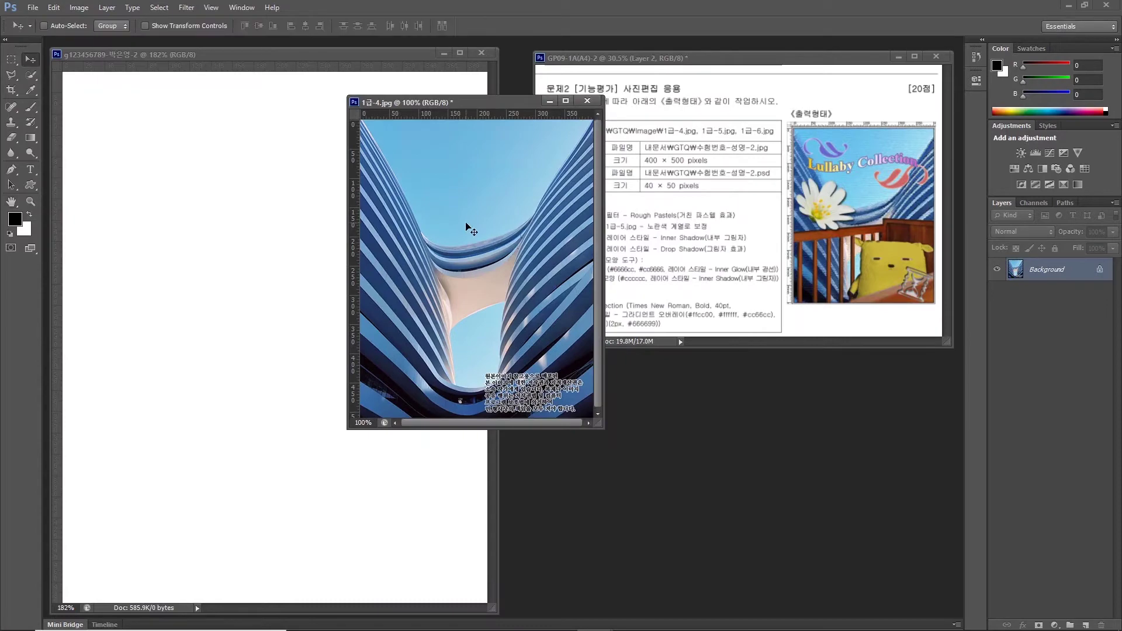
left_click_drag(470, 228, 272, 274)
left_click(587, 101)
left_click(588, 101)
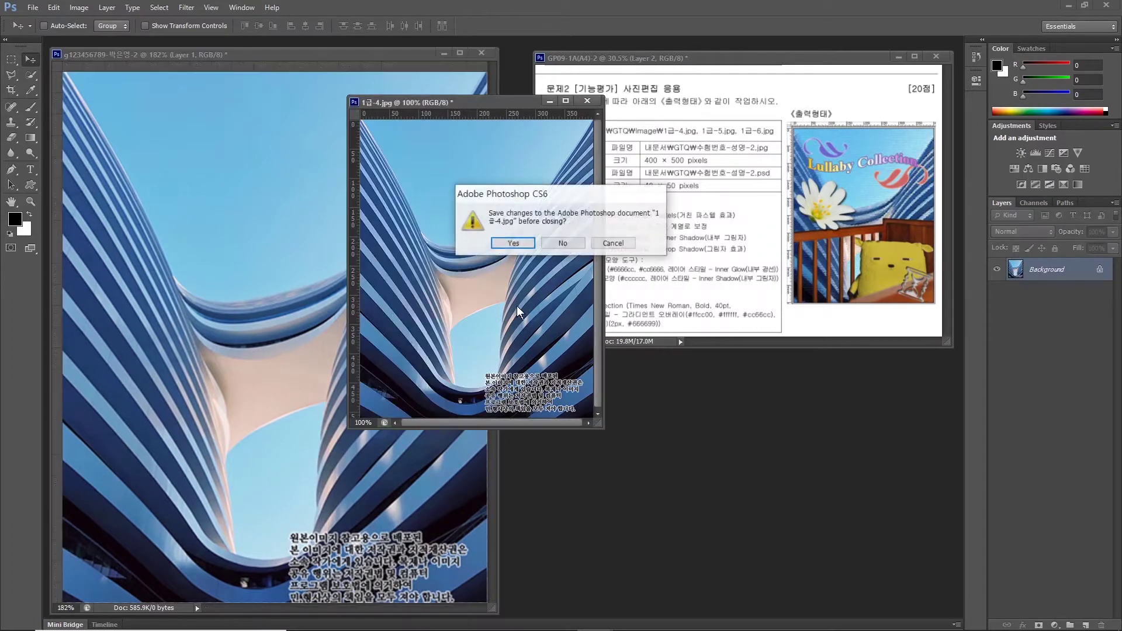
left_click(564, 244)
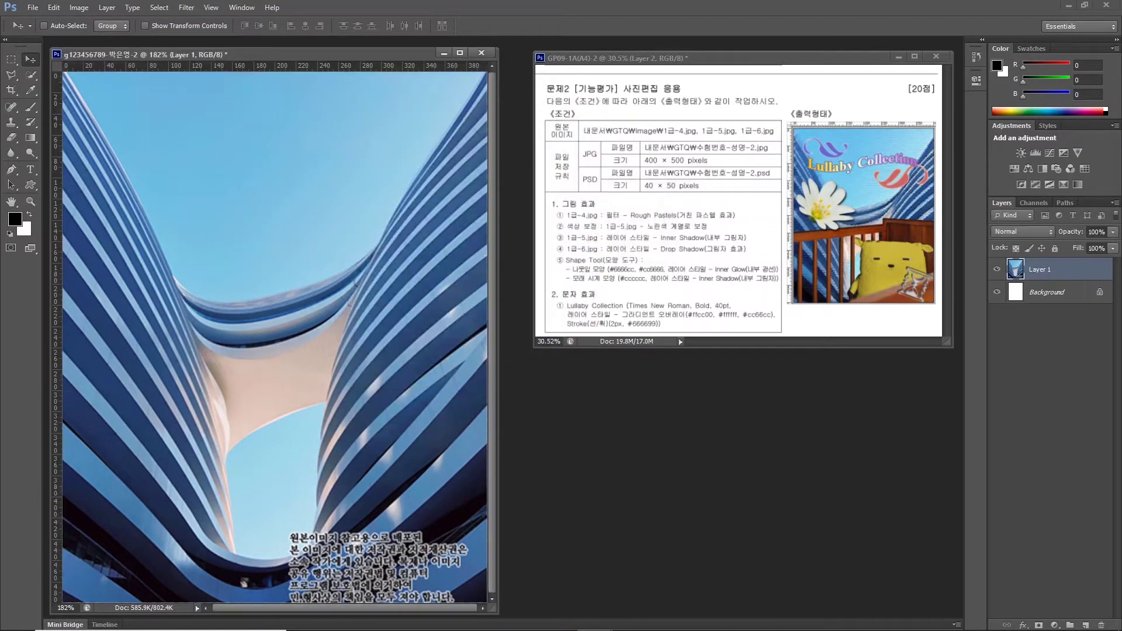
Rename the photo layer to 1-4.
double_click(1044, 271)
key("BackSpace")
key("Return")
Apply the Artistic Rough Pastels filter from the Filter Gallery to the layer.
left_click(185, 9)
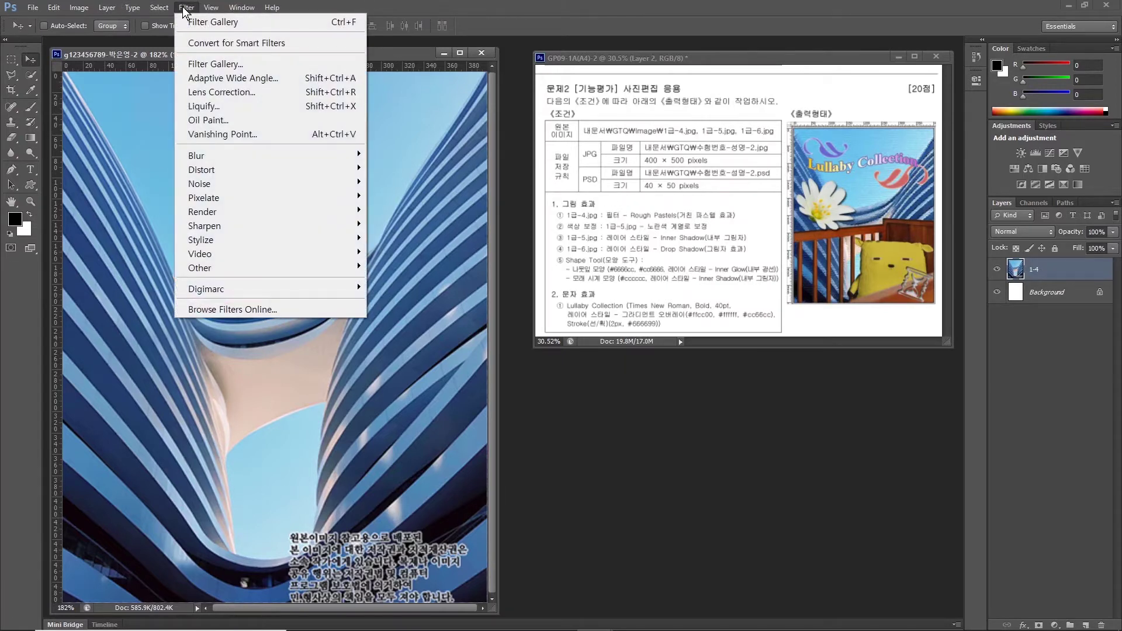
left_click(183, 9)
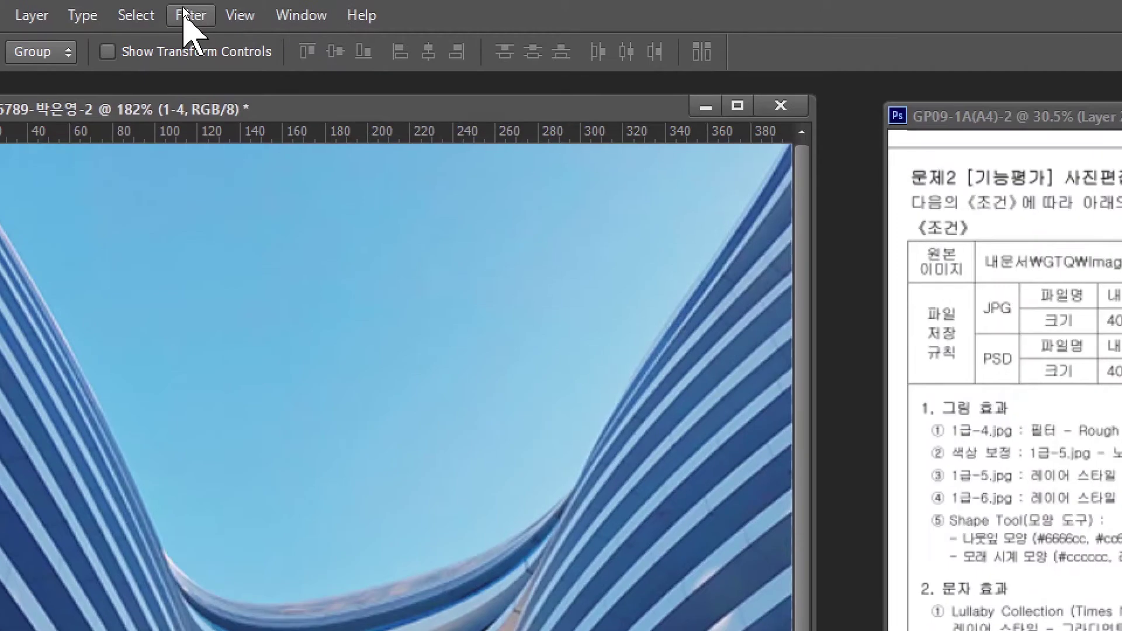
left_click(182, 7)
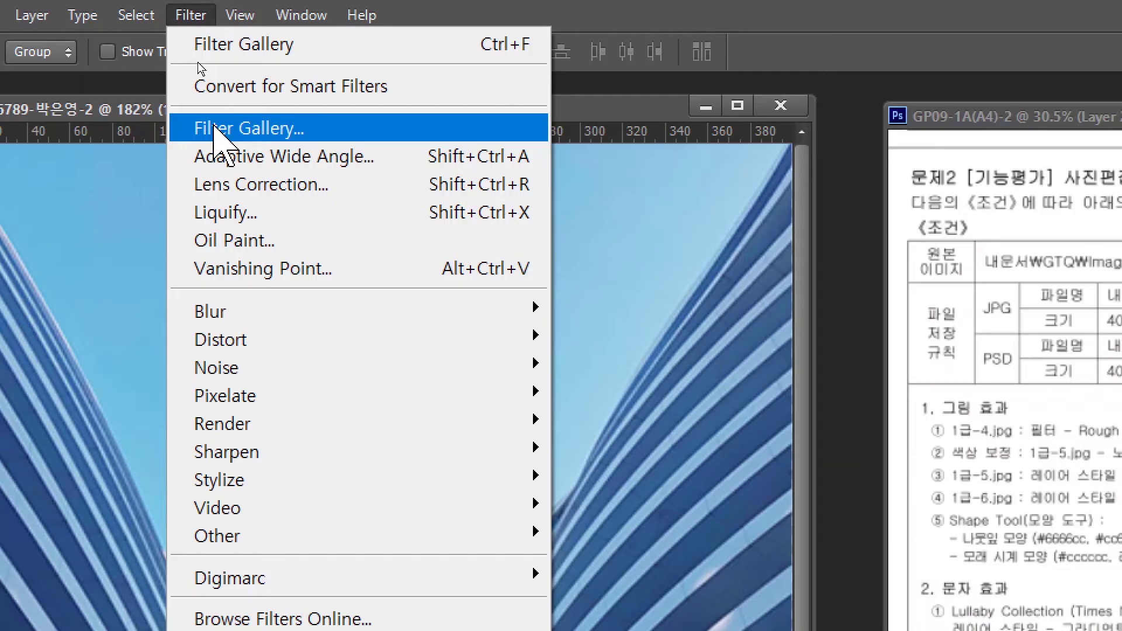
left_click(213, 127)
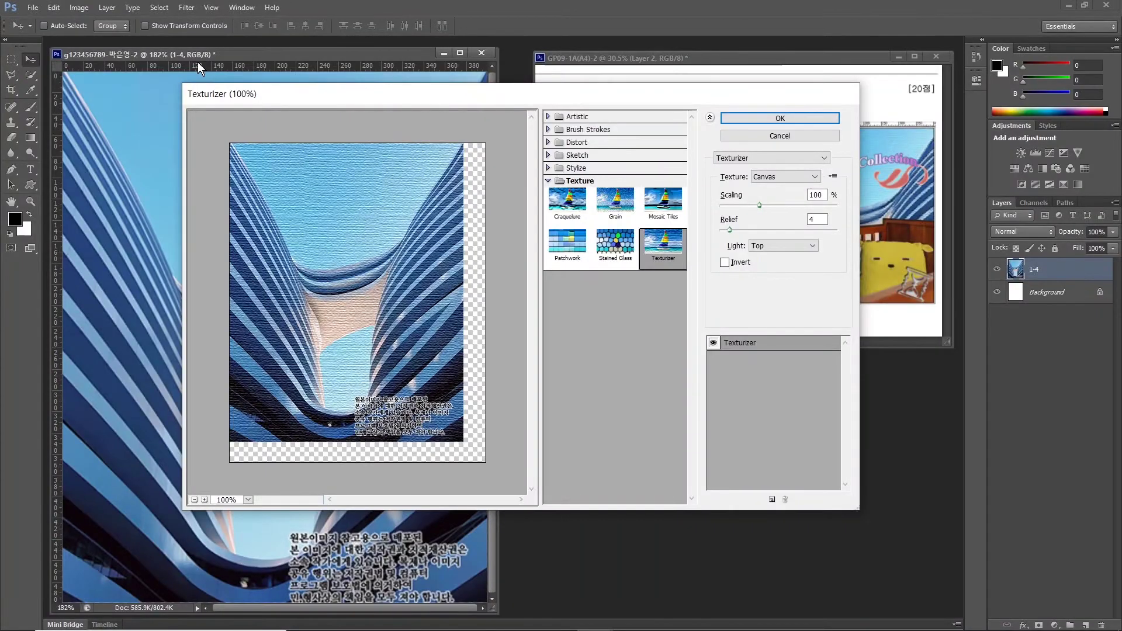
left_click(576, 117)
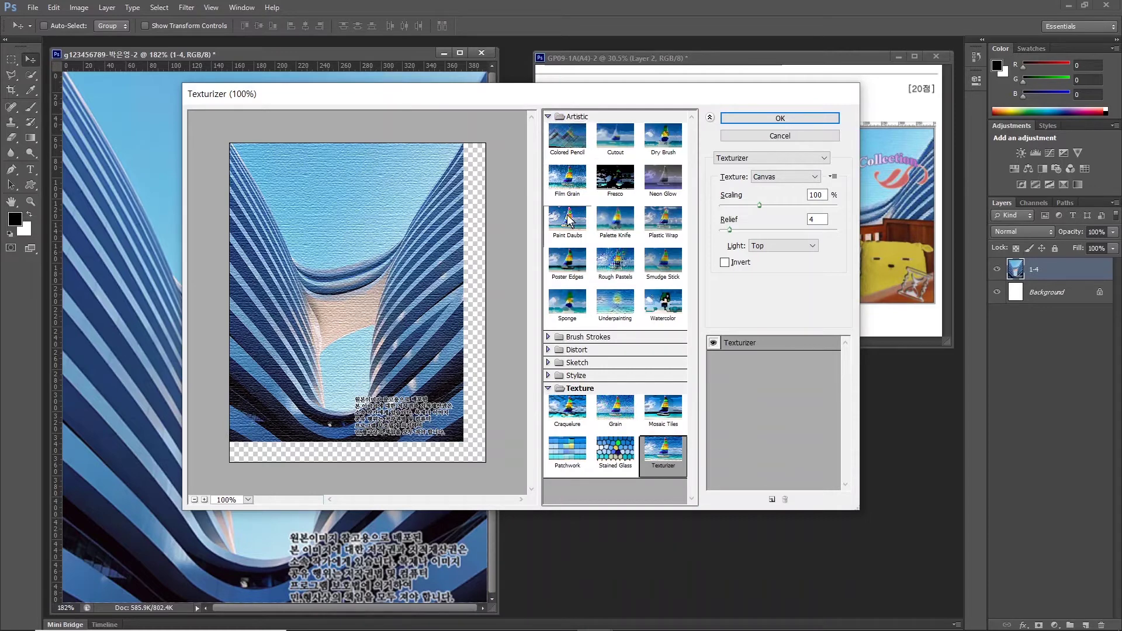
left_click(615, 262)
left_click(756, 118)
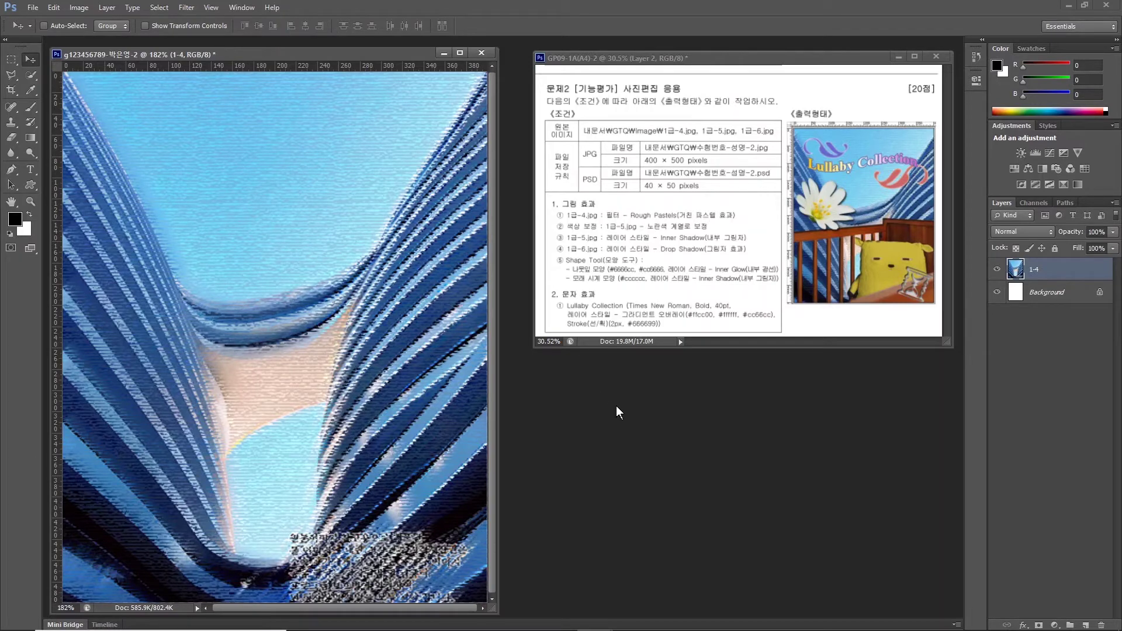
Open the 1급-5.jpg crib photo and move its window up and to the right.
key("ctrl+o")
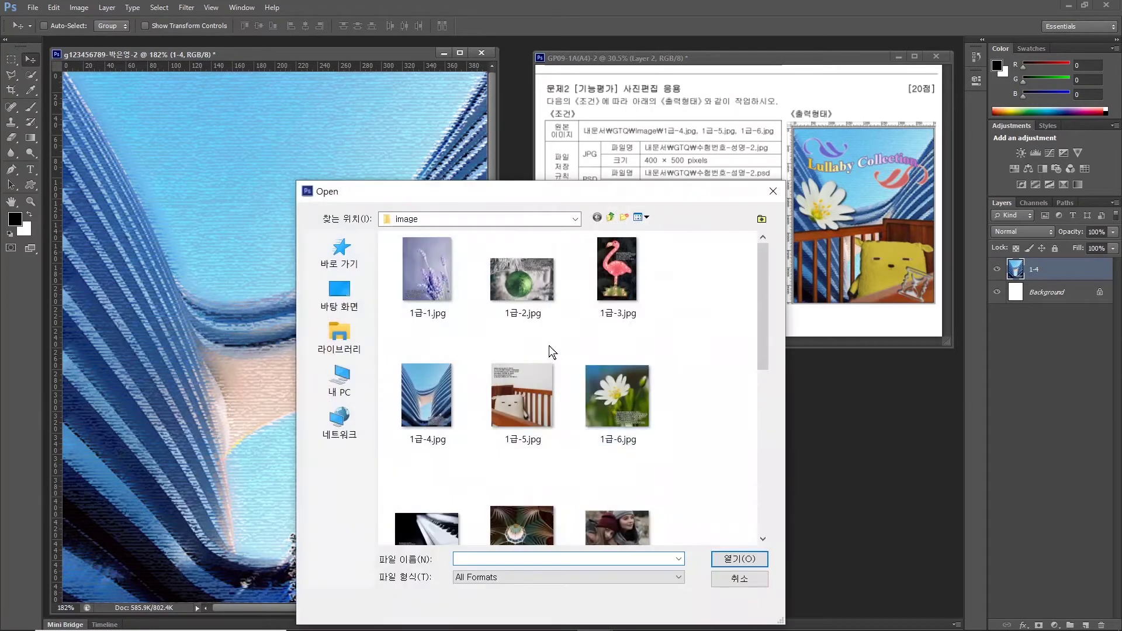
left_click(523, 403)
left_click(733, 559)
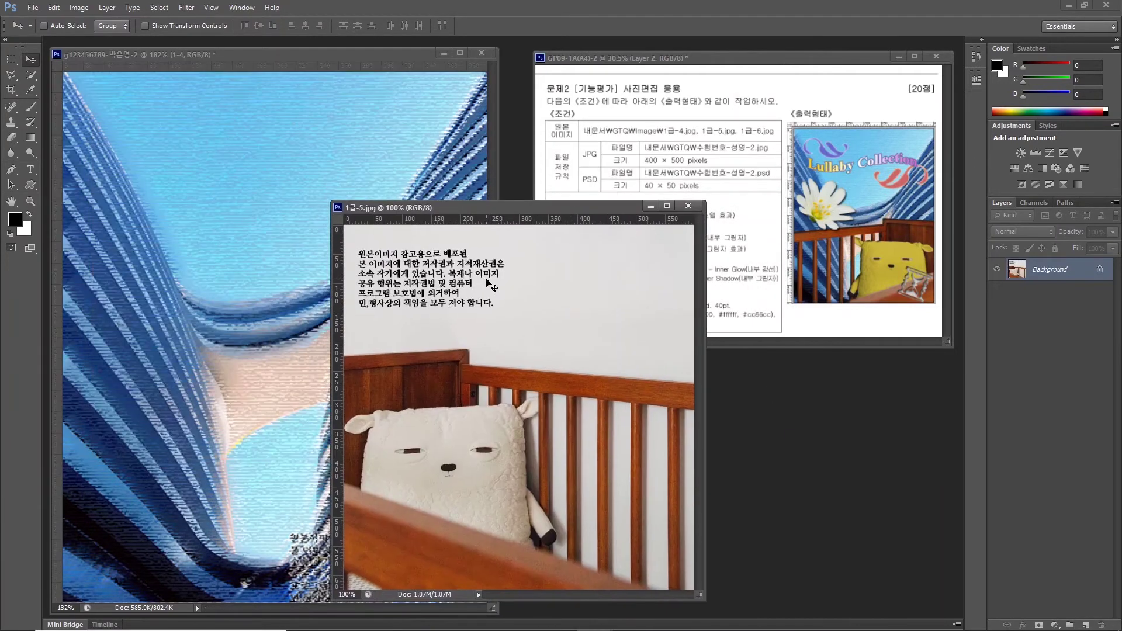
left_click_drag(457, 205, 507, 113)
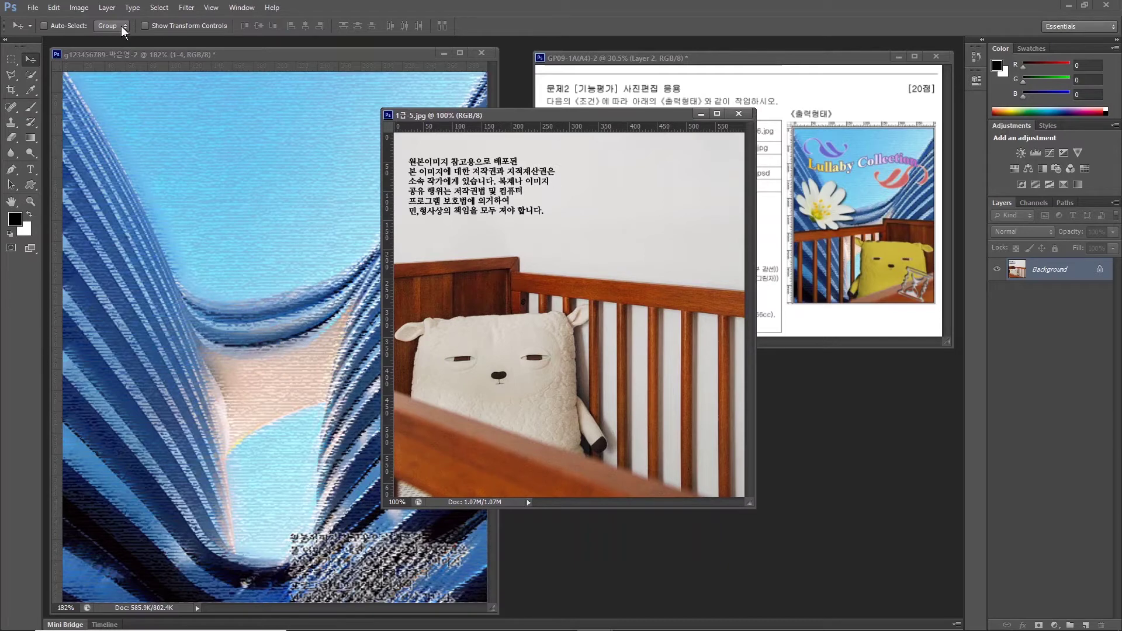
Resize the crib photo to 400 pixels wide with proportions kept, making it 416 tall.
left_click(78, 7)
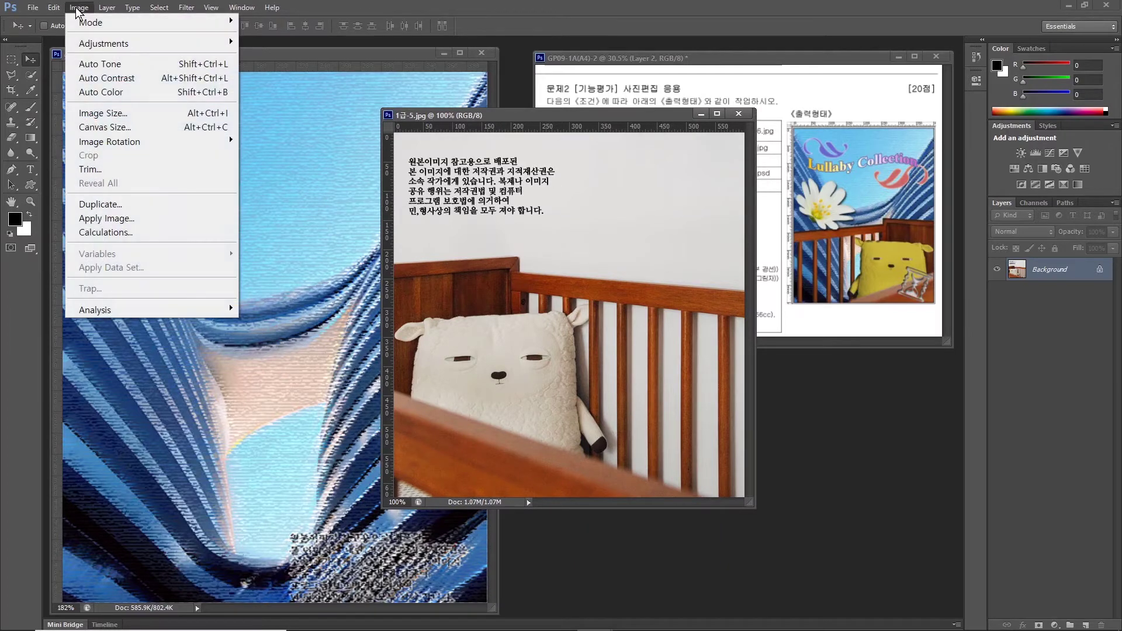
left_click(100, 114)
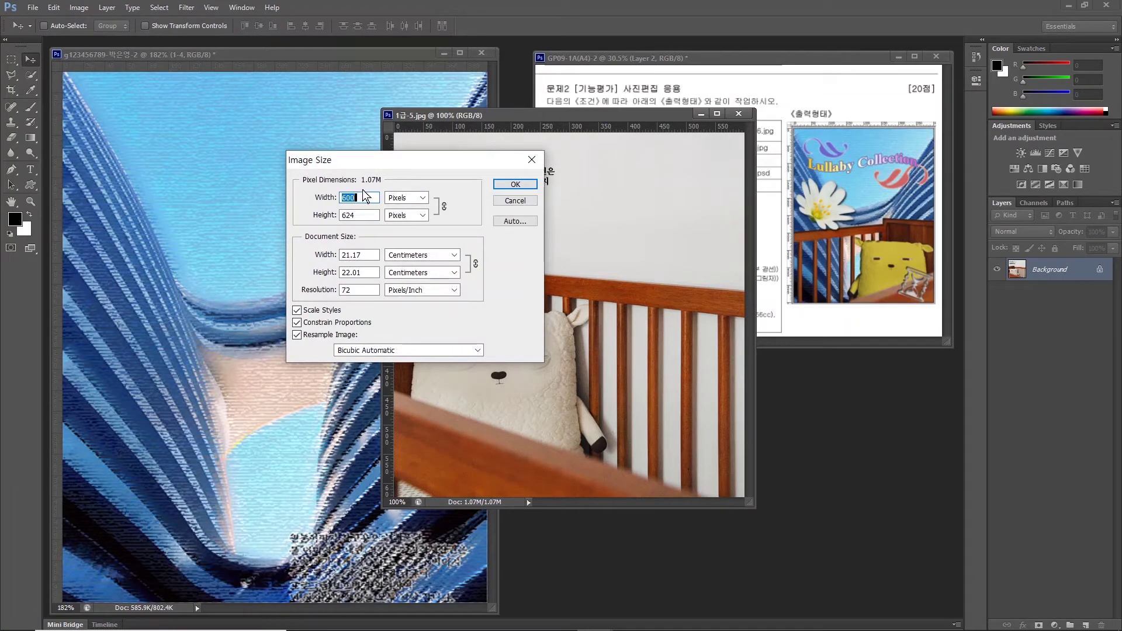
type("400")
key("Return")
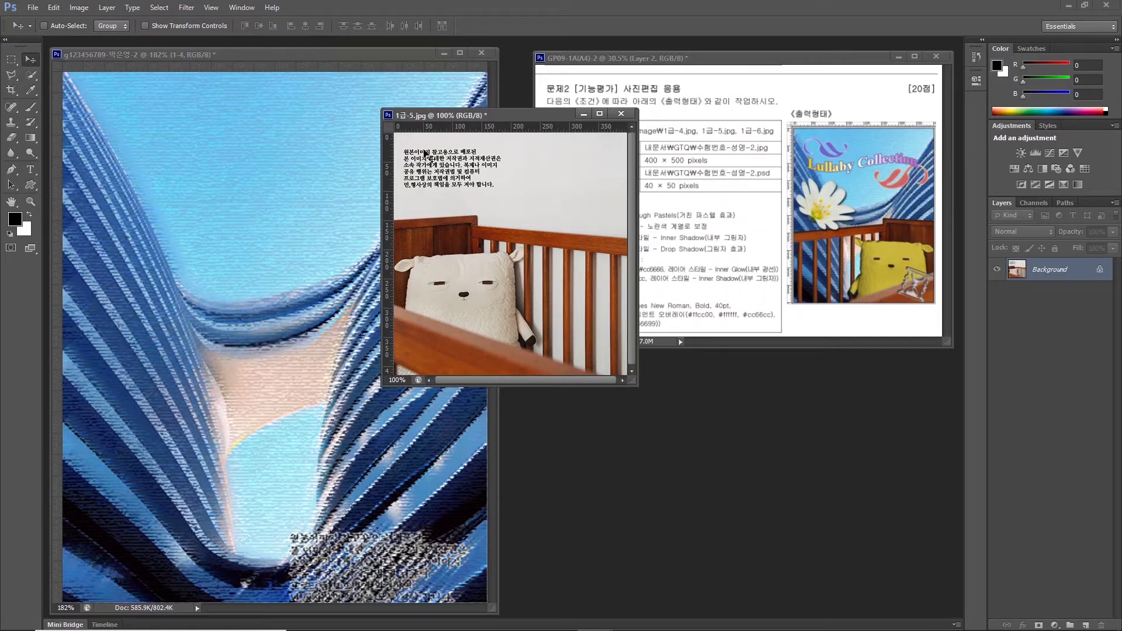
Quick Select the white wall behind the crib and fit the photo in its window.
left_click(34, 72)
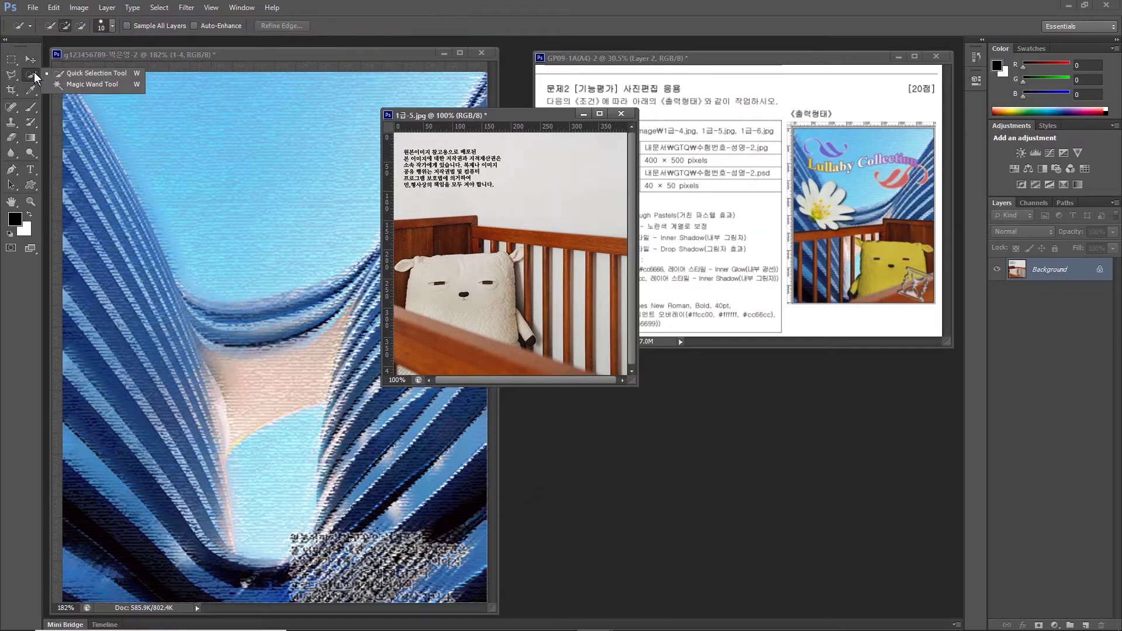
left_click(95, 71)
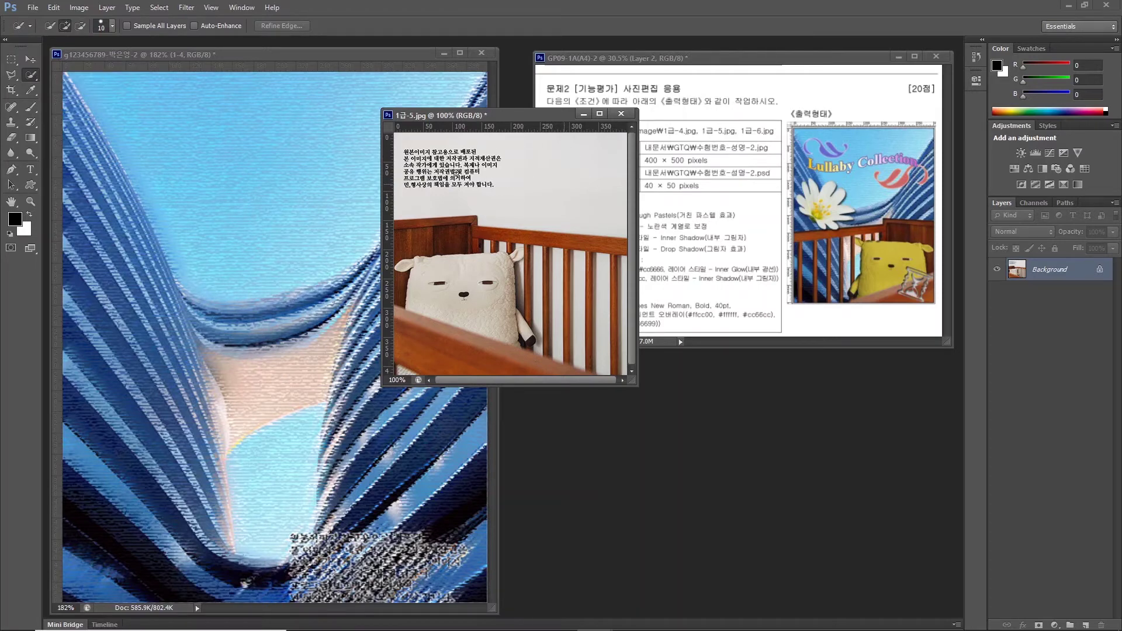
left_click(554, 183)
left_click(539, 182)
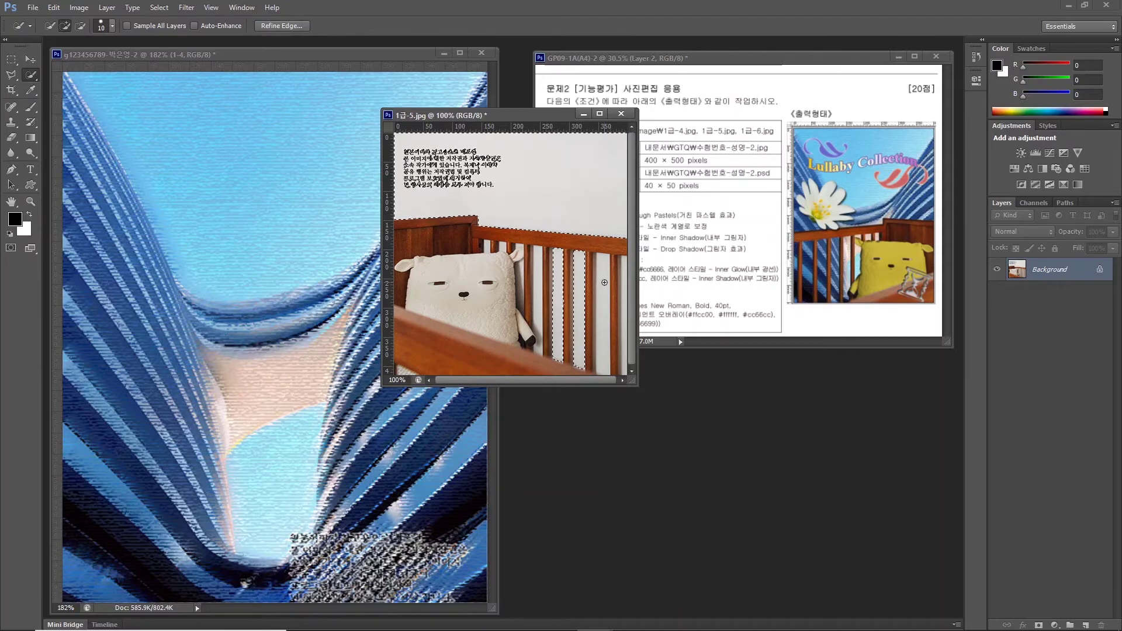
double_click(12, 201)
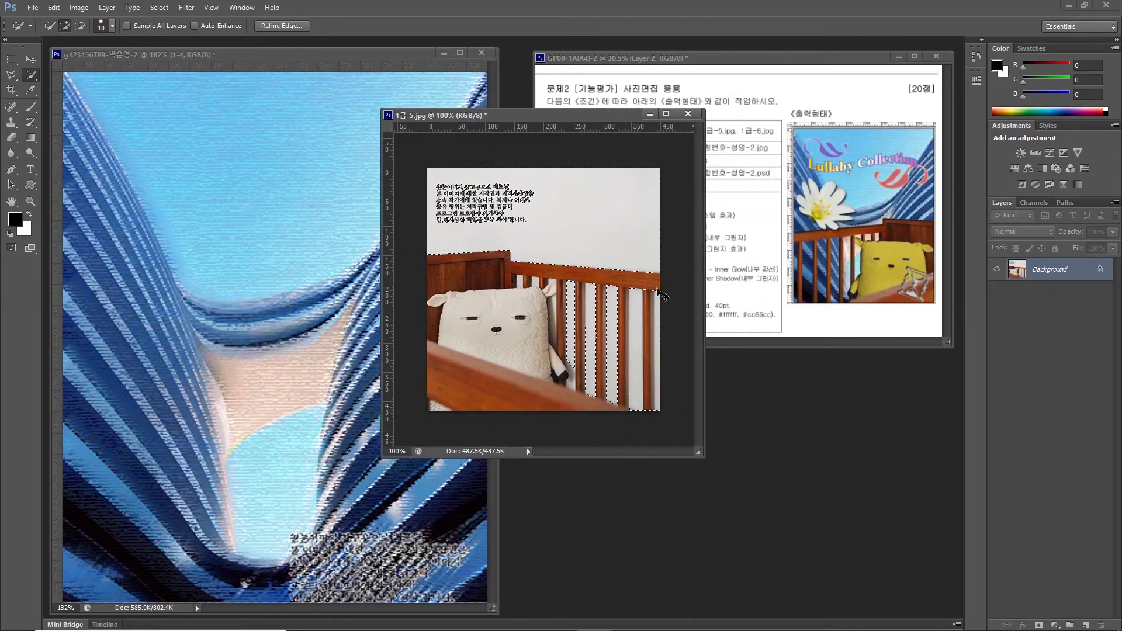
Refine the selection along the photo's right edge with the Polygonal Lasso.
left_click_drag(11, 75, 52, 104)
key("ctrl+0")
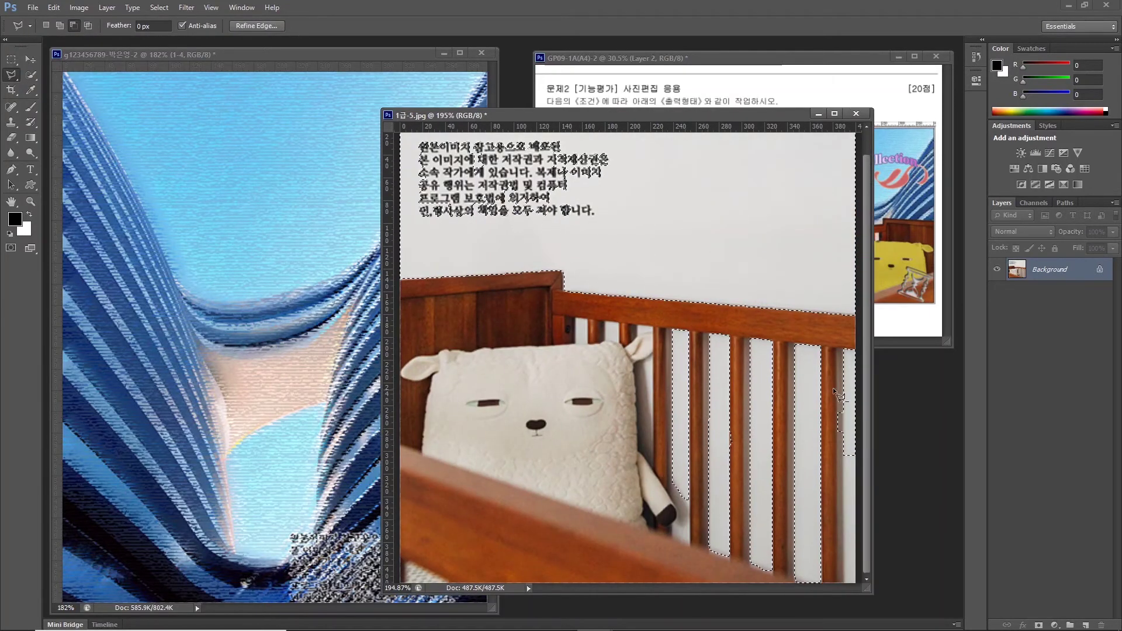
left_click(844, 400)
left_click(831, 462)
double_click(845, 465)
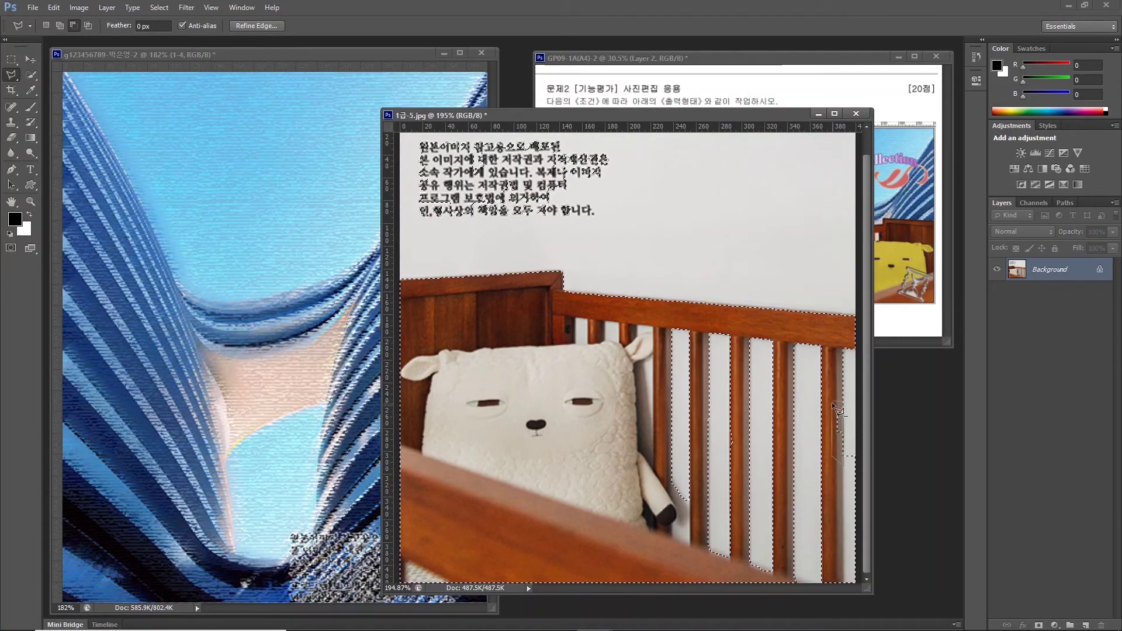
key("ctrl+z")
left_click(852, 425)
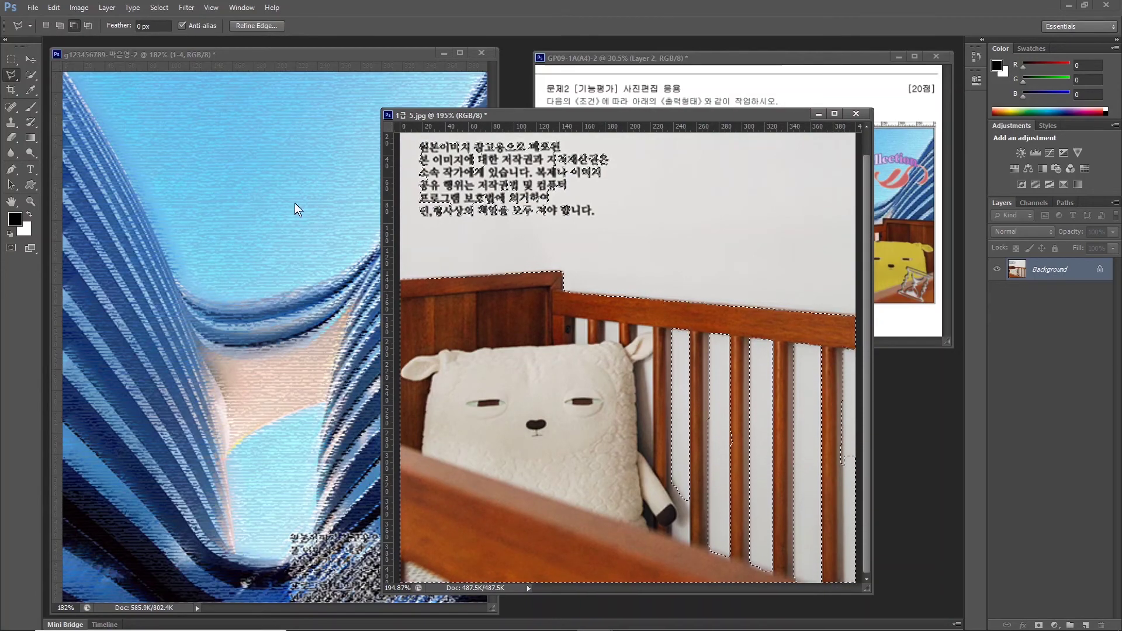
left_click(841, 456)
double_click(845, 585)
Trace the crib slat tops and the pillow's right edge into the selection.
left_click(617, 323)
left_click(635, 325)
left_click(651, 328)
left_click(636, 364)
left_click(654, 470)
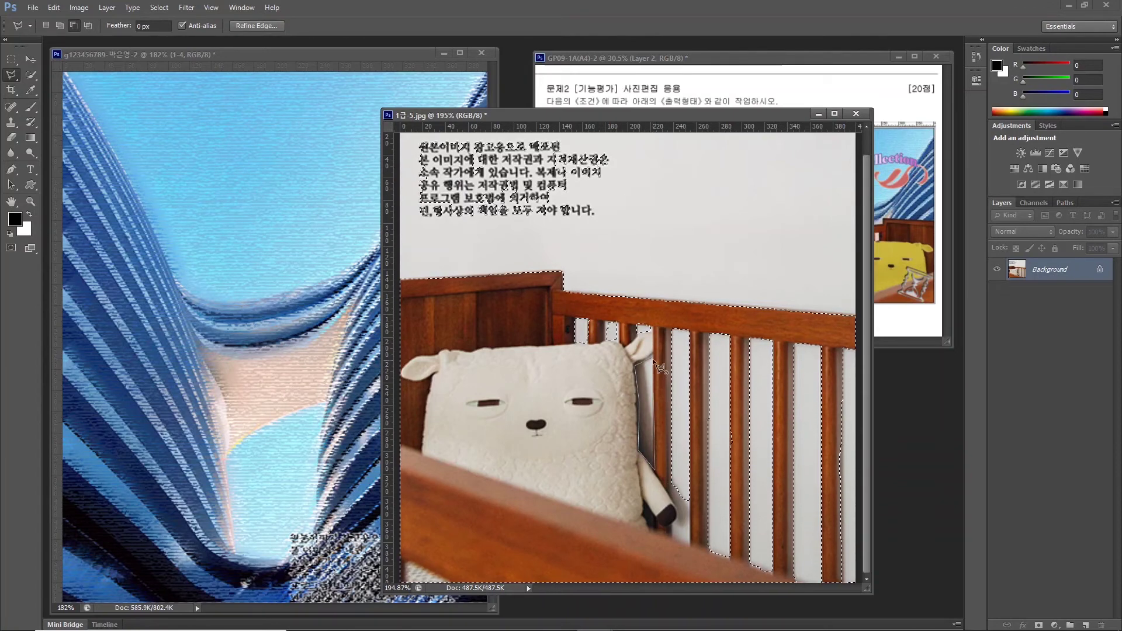
double_click(678, 507)
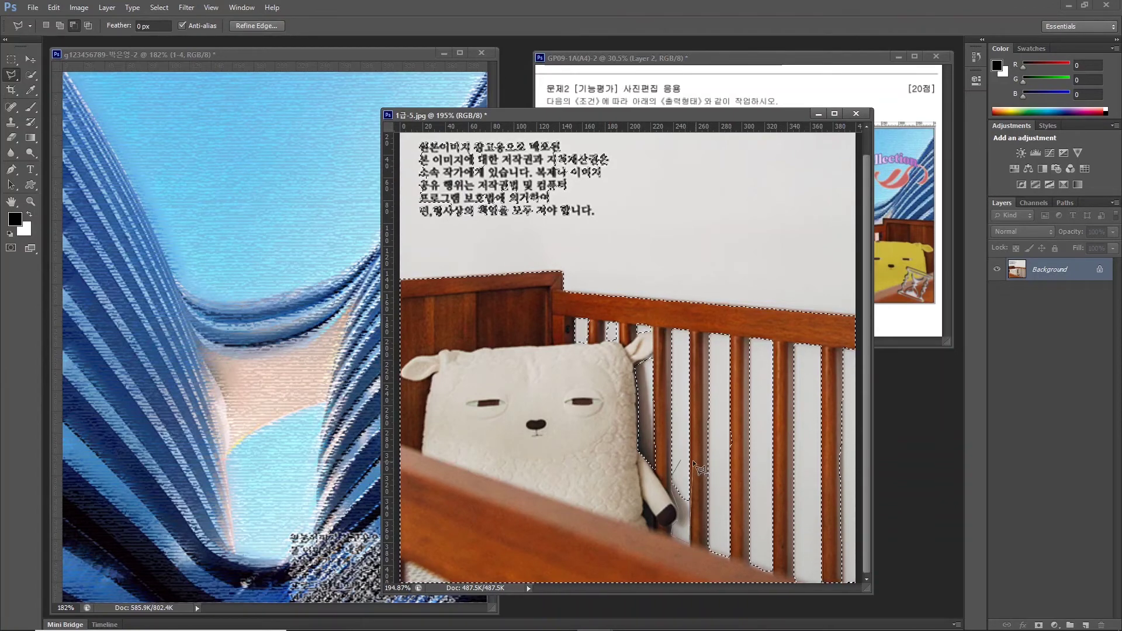
Drag the crib and pillow into the poster document and lower them into place.
left_click(29, 60)
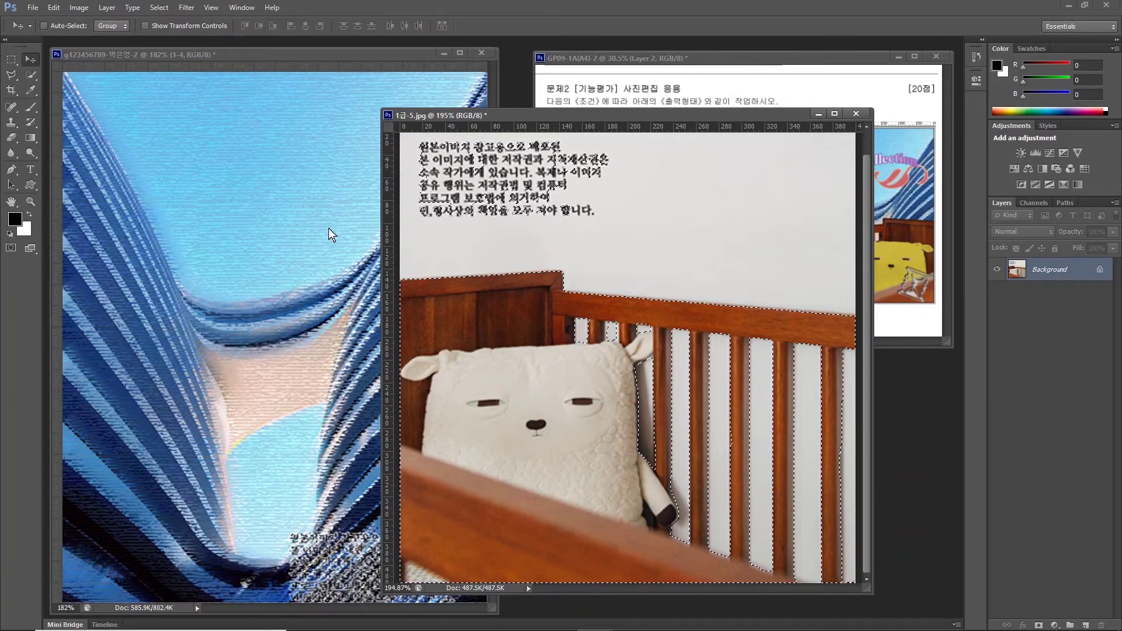
left_click_drag(526, 380, 246, 313)
left_click_drag(297, 259, 275, 351)
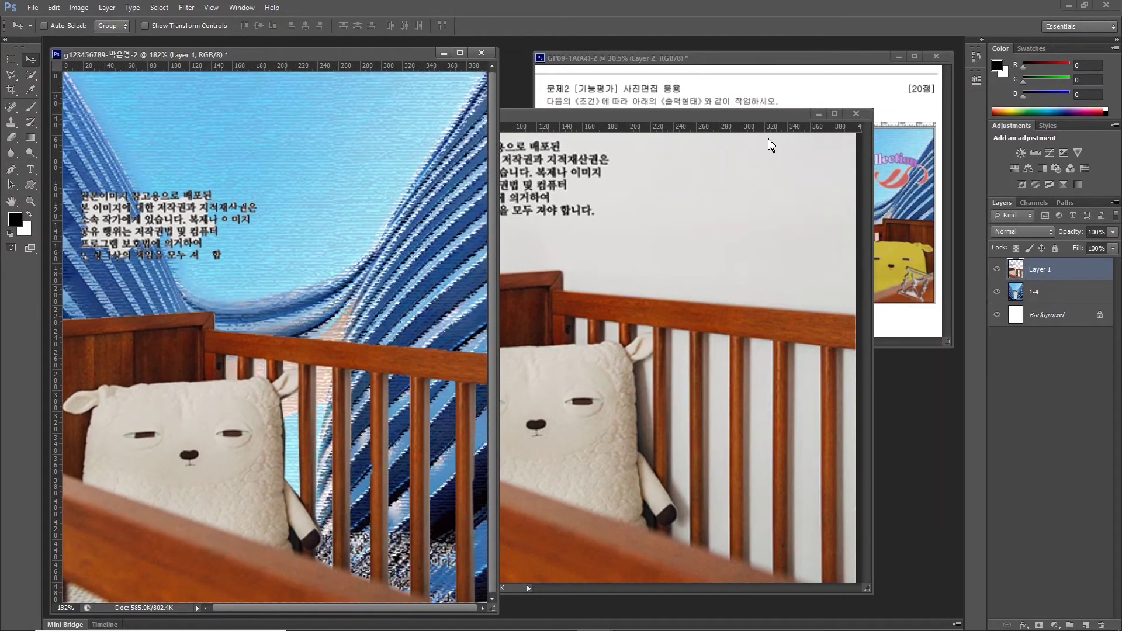
Close 1급-5.jpg without saving and rename Layer 1 to 1-5.
left_click(856, 113)
left_click(529, 226)
double_click(1039, 270)
type("1-5")
key("Return")
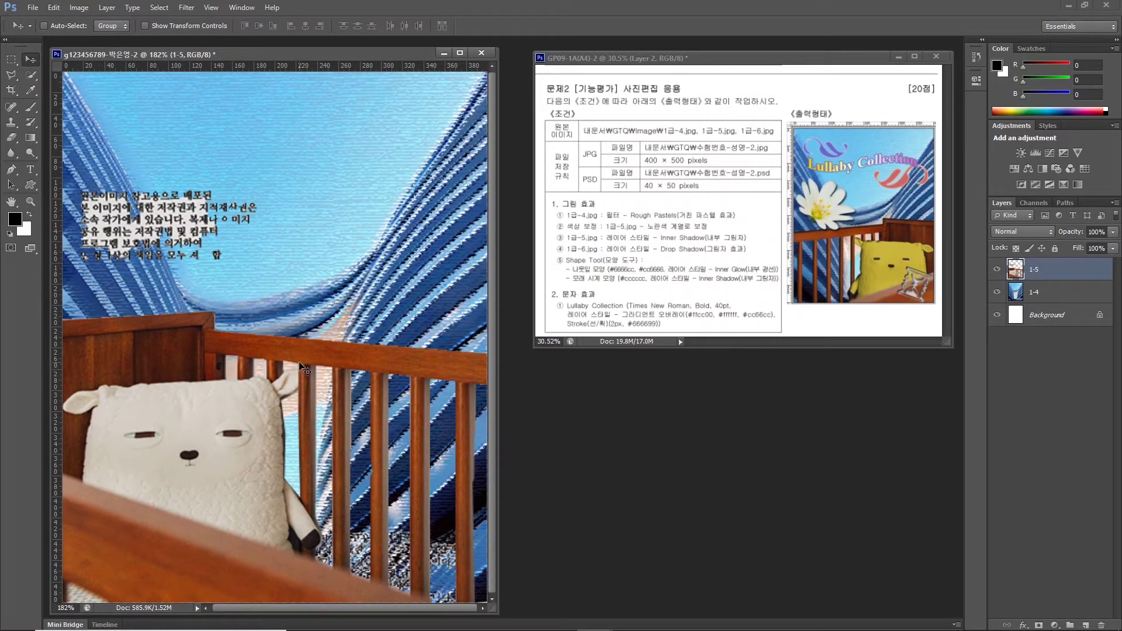
Flip layer 1-5 horizontally with Free Transform.
key("ctrl+t")
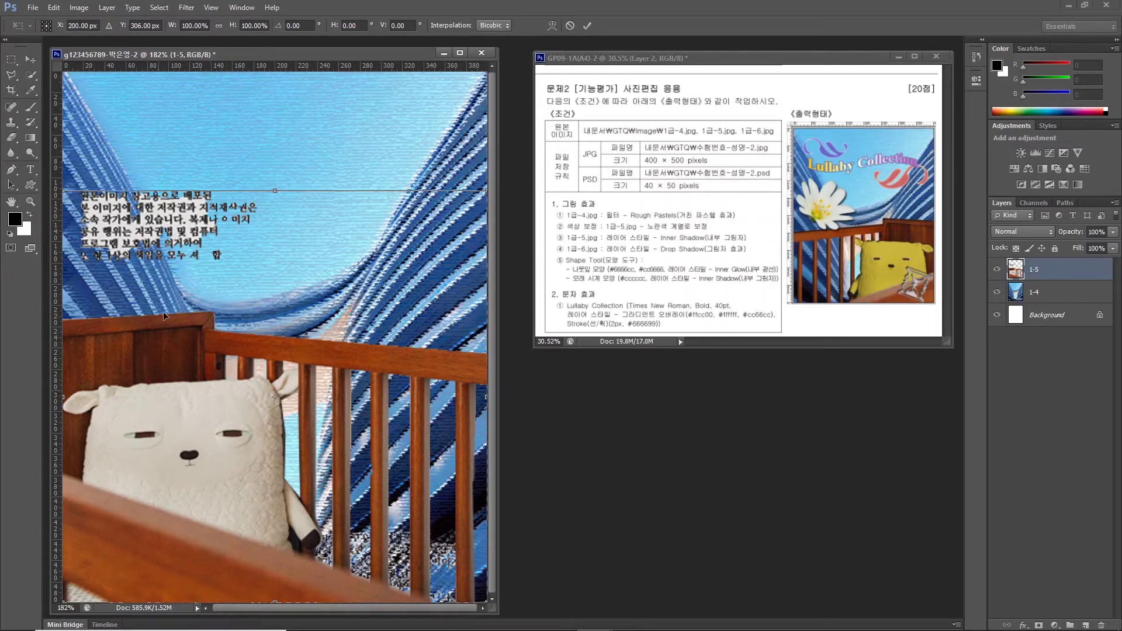
right_click(181, 338)
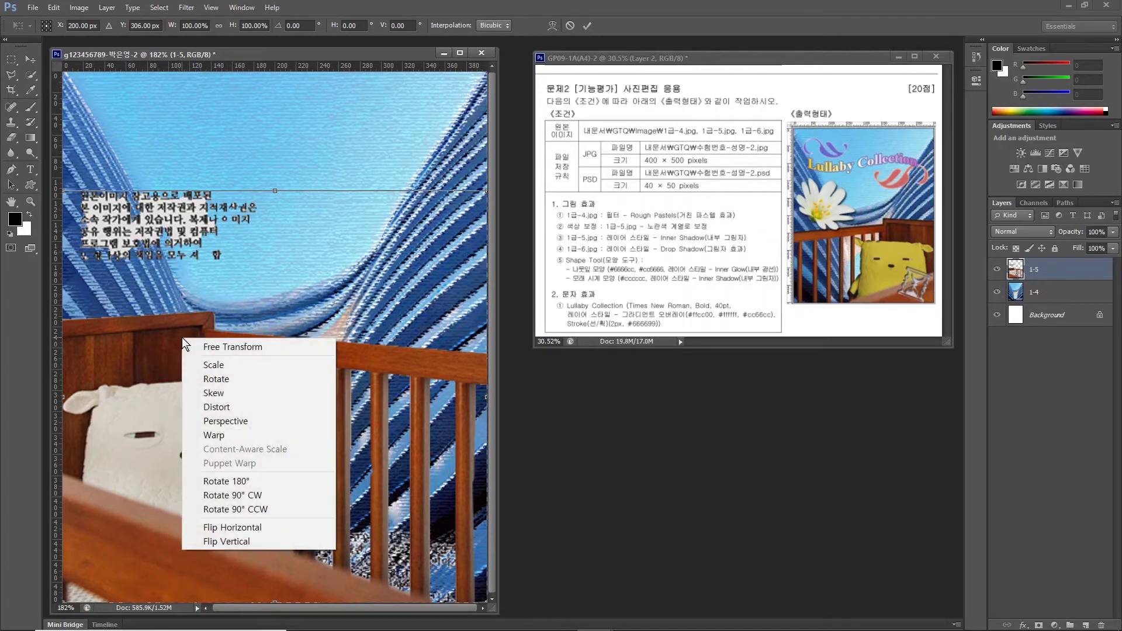
left_click(206, 527)
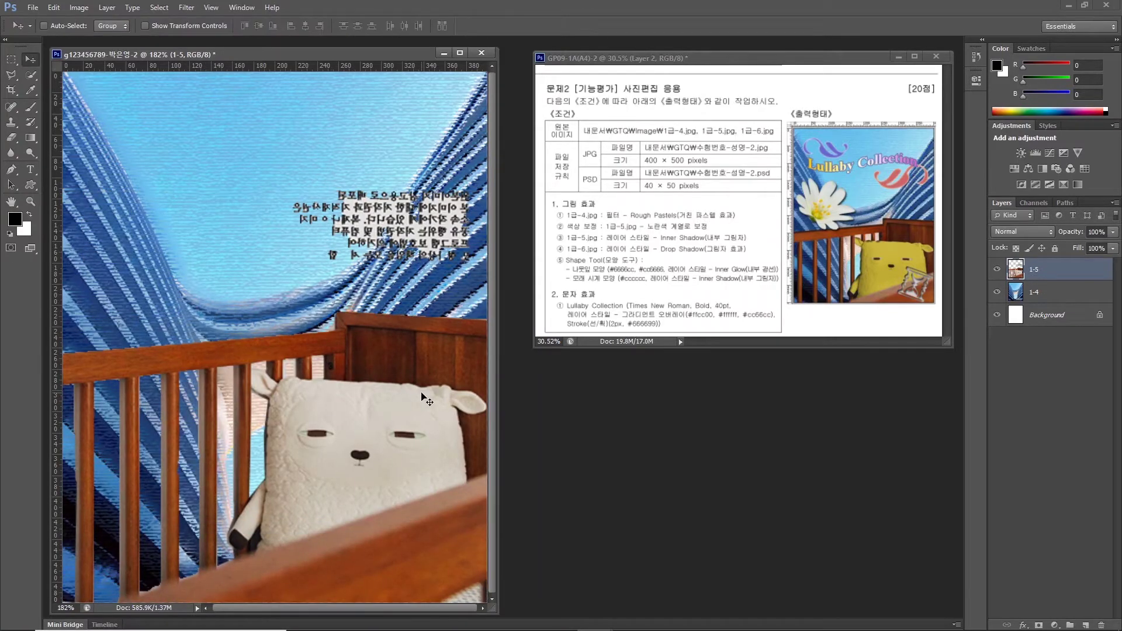
key("Return")
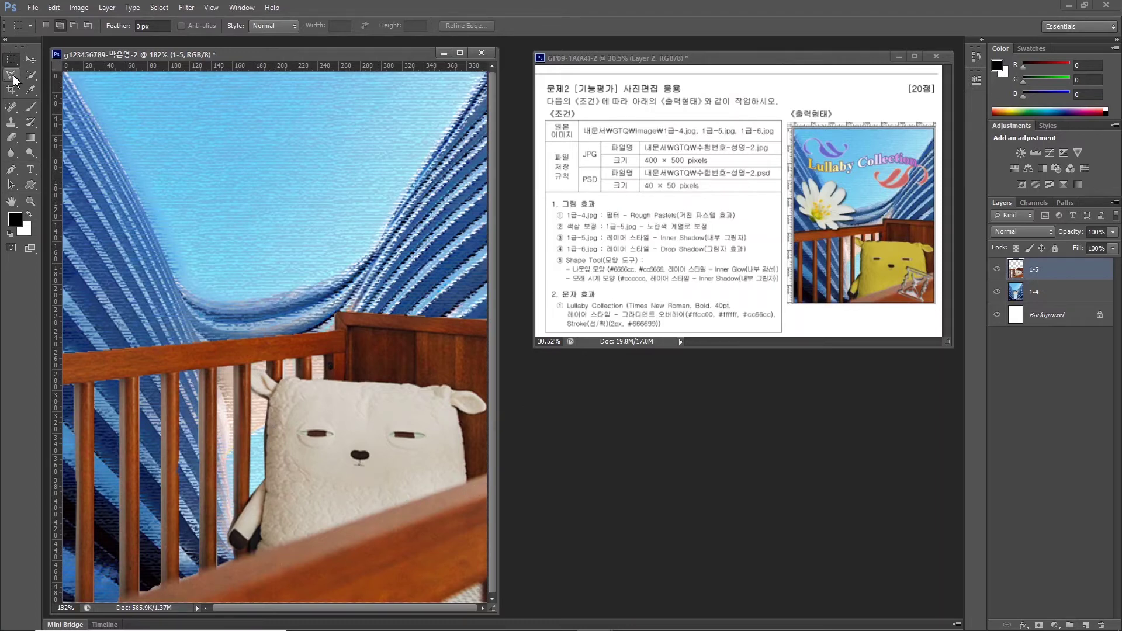
Quick Select the plush lamb's body and its left ear.
left_click(30, 75)
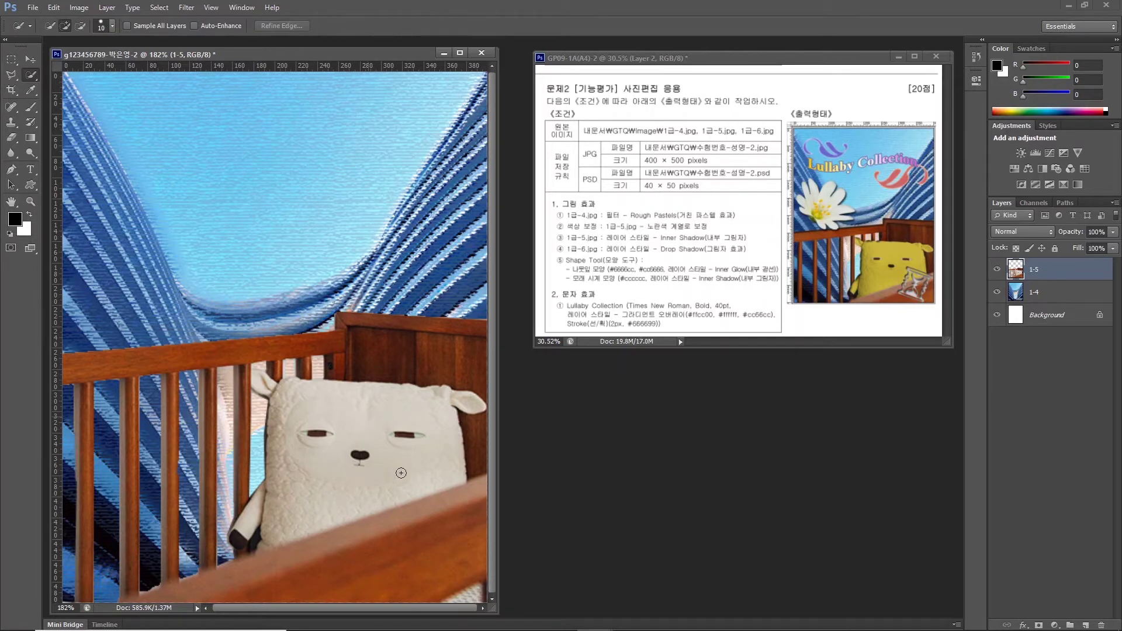
mouse_move(431, 408)
left_mouse_down()
mouse_move(300, 409)
mouse_move(303, 458)
mouse_move(285, 513)
mouse_move(251, 523)
left_mouse_up()
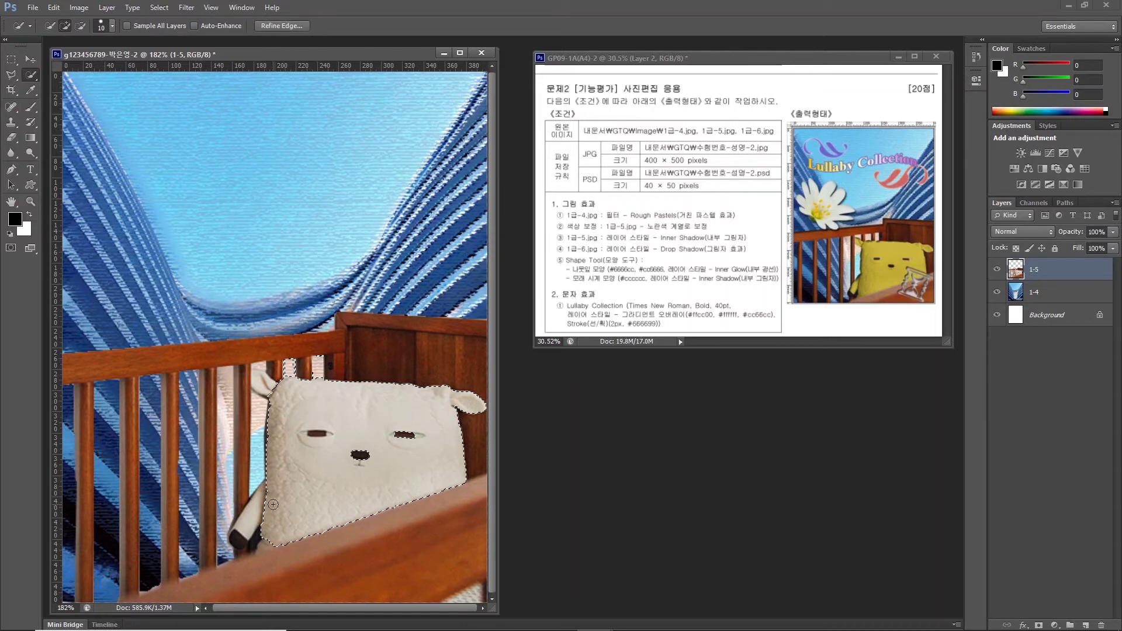
left_click(268, 379)
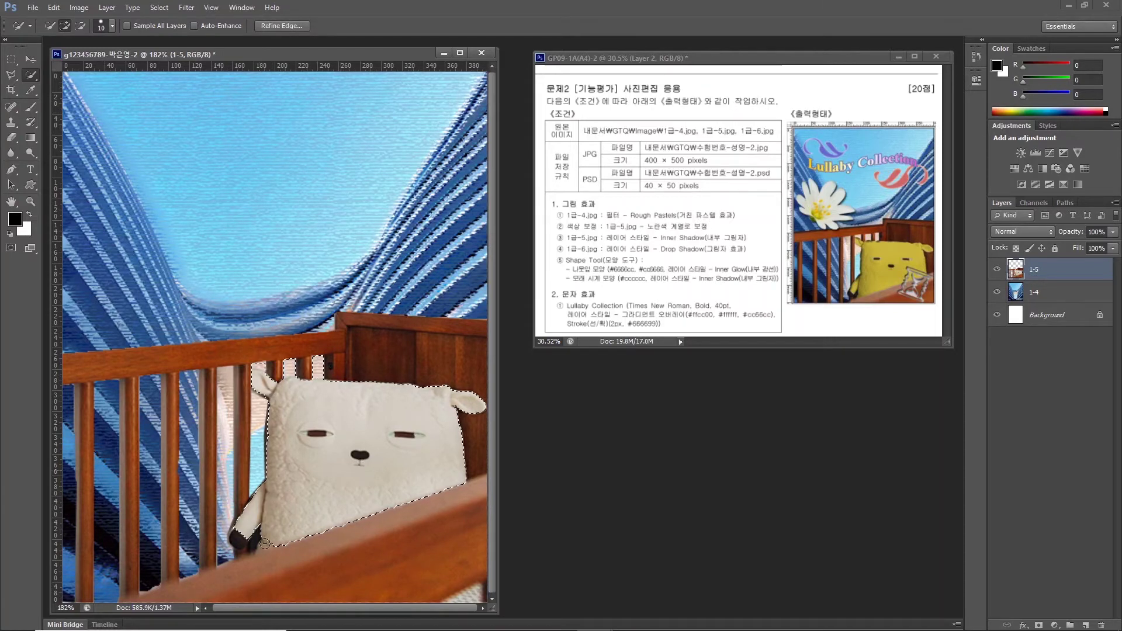
Add the missed area near the lamb's foot using the Polygonal Lasso in Add mode.
left_click(13, 78)
left_click(65, 85)
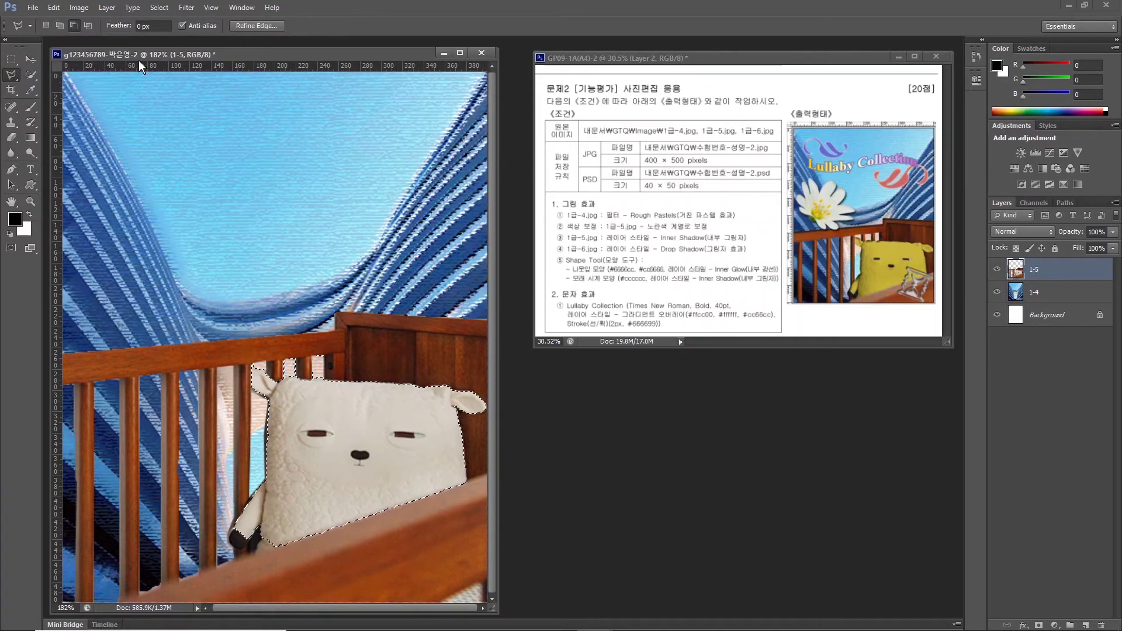
left_click(59, 26)
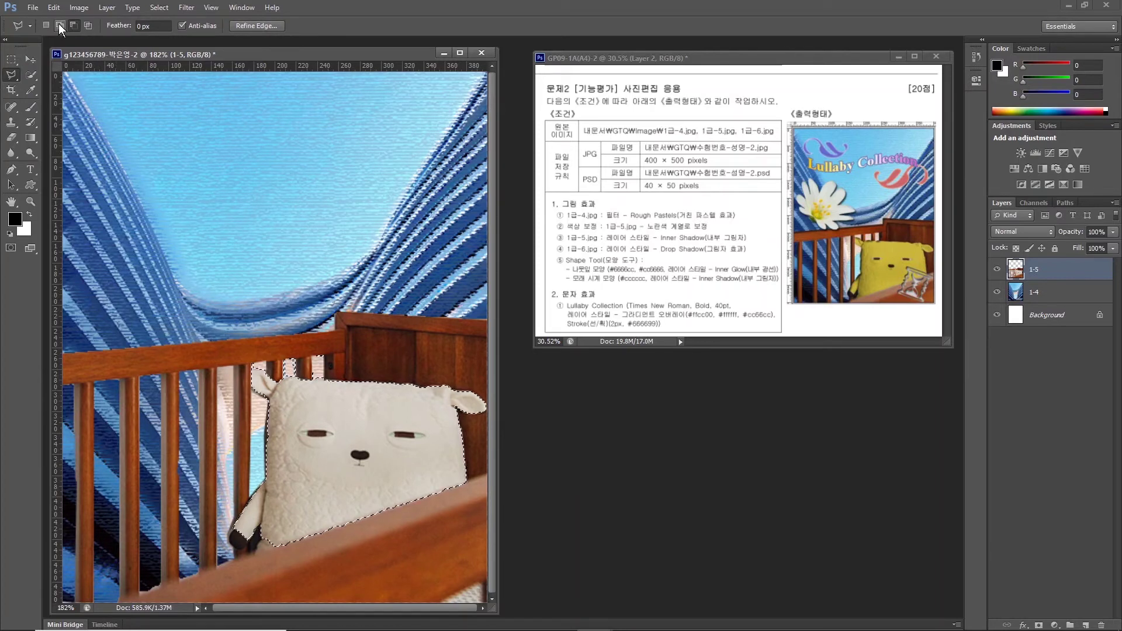
left_click(72, 25)
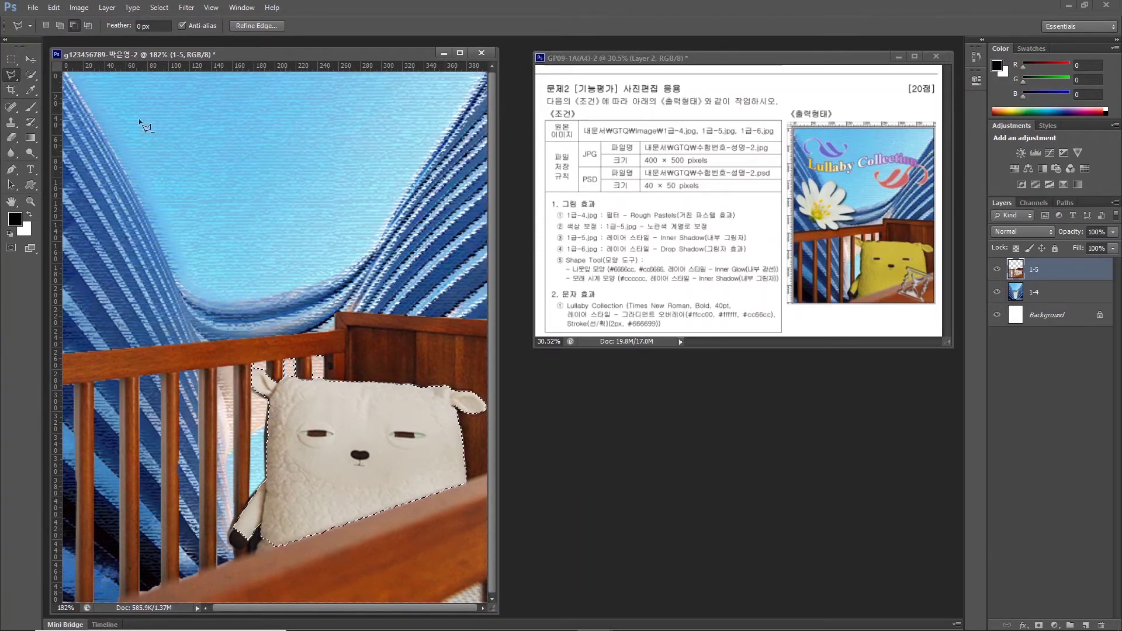
left_click(60, 25)
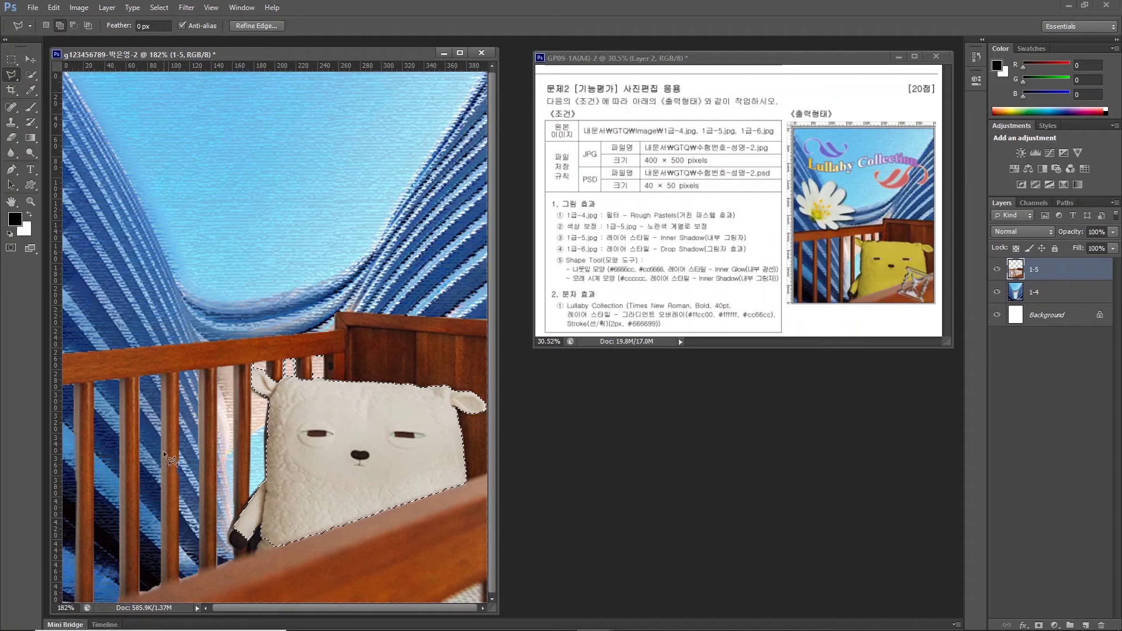
left_click(253, 551)
double_click(282, 489)
Subtract the crib slat gaps above the lamb's head from the selection.
left_click(73, 26)
left_click(292, 355)
left_click(330, 358)
left_click(327, 384)
double_click(262, 348)
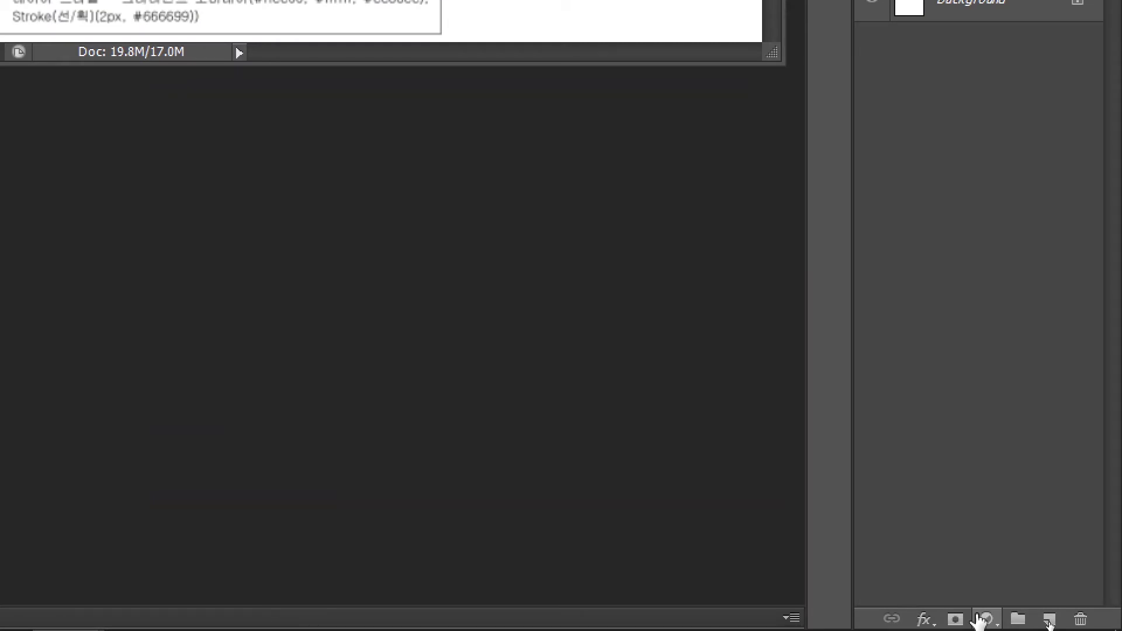
left_click(984, 619)
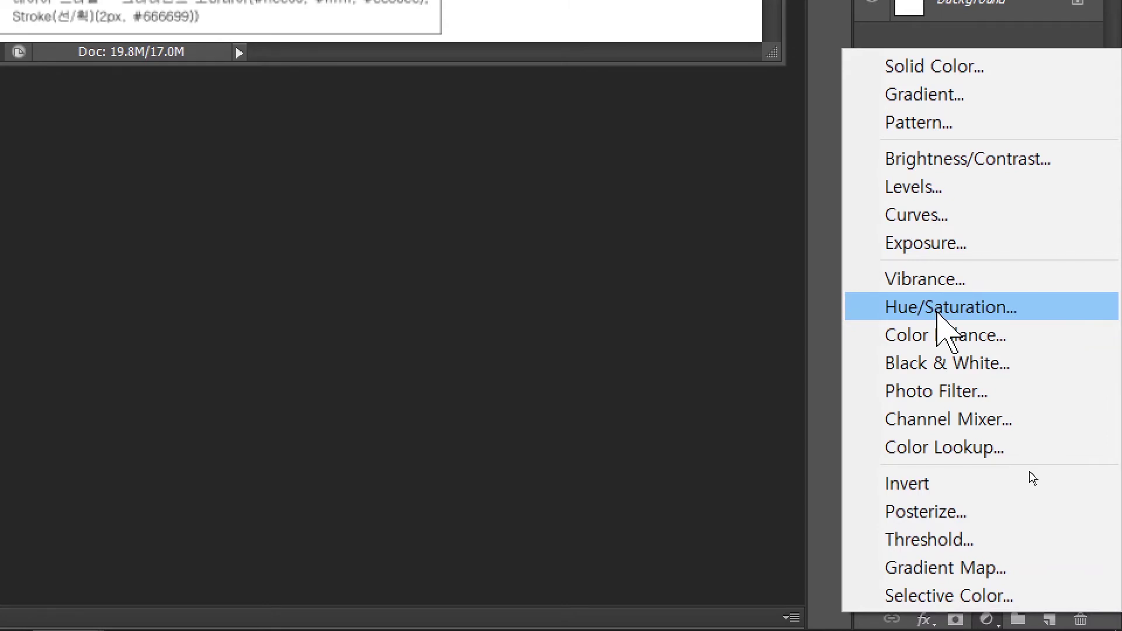
Colorize the toy with a Hue/Saturation layer: Hue 65, Saturation 51, Lightness -37.
left_click(938, 309)
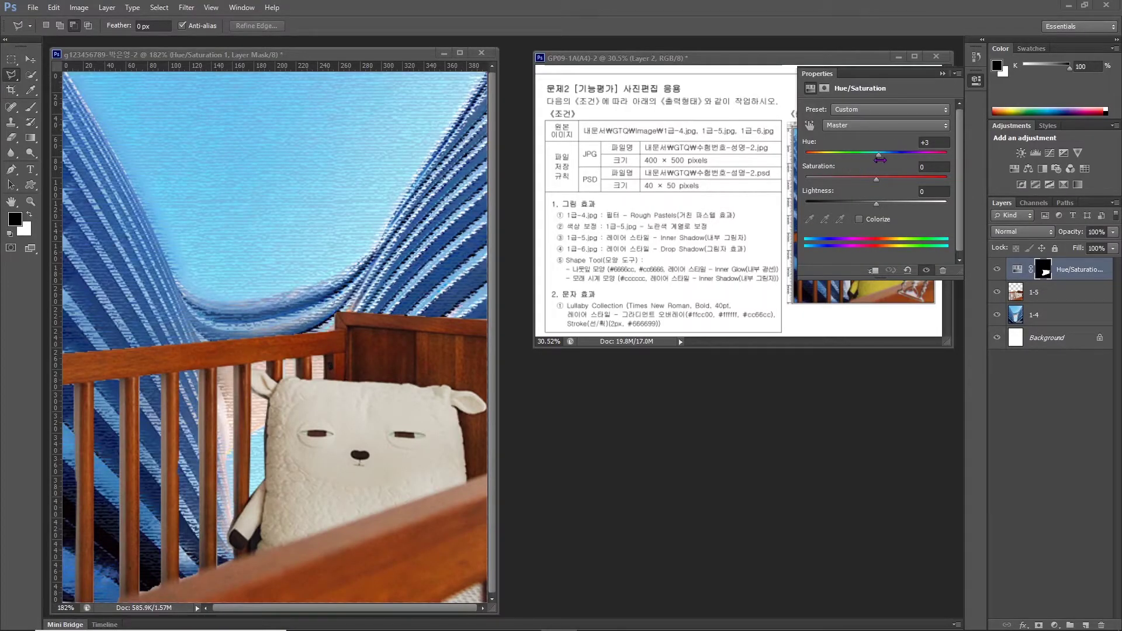
mouse_move(878, 156)
left_mouse_down()
mouse_move(848, 159)
mouse_move(913, 155)
mouse_move(858, 153)
left_mouse_up()
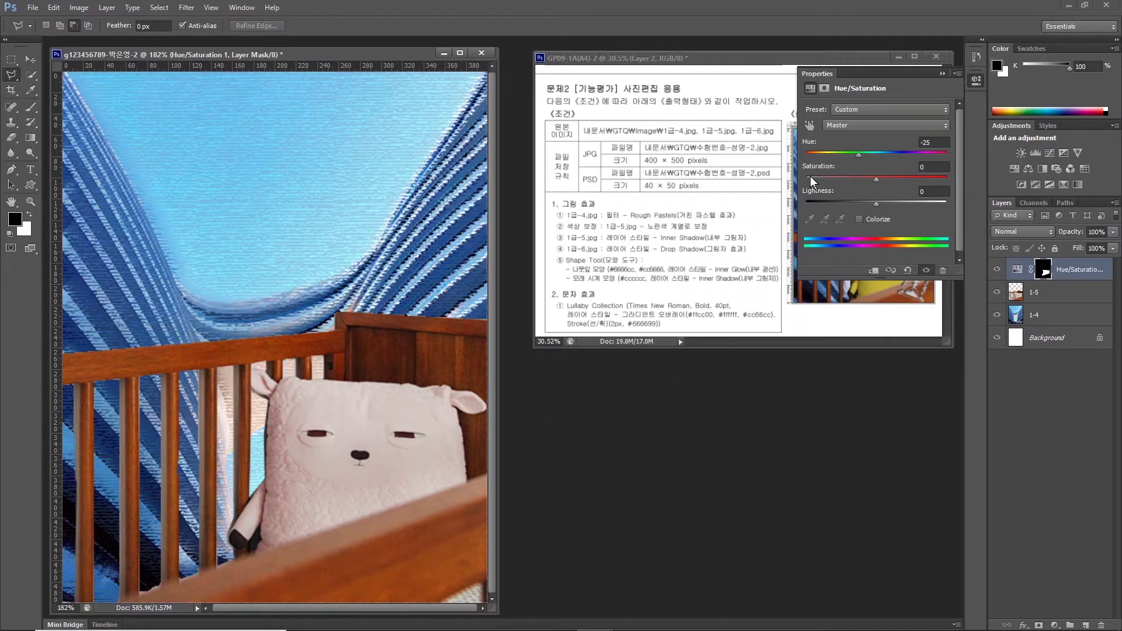
left_click(859, 220)
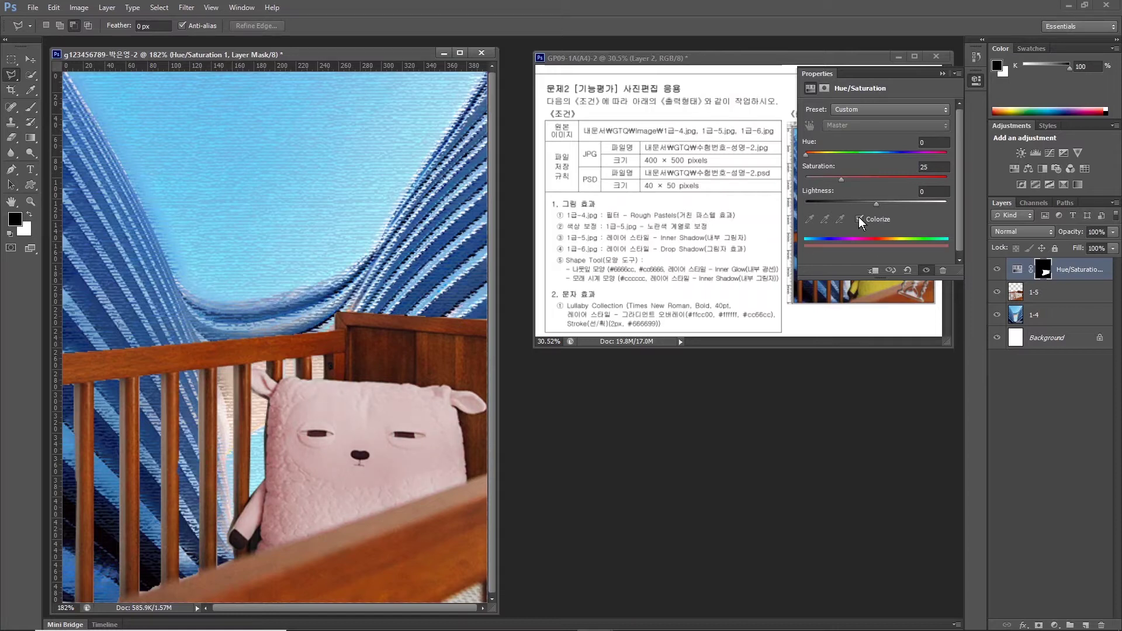
left_click_drag(807, 153, 828, 153)
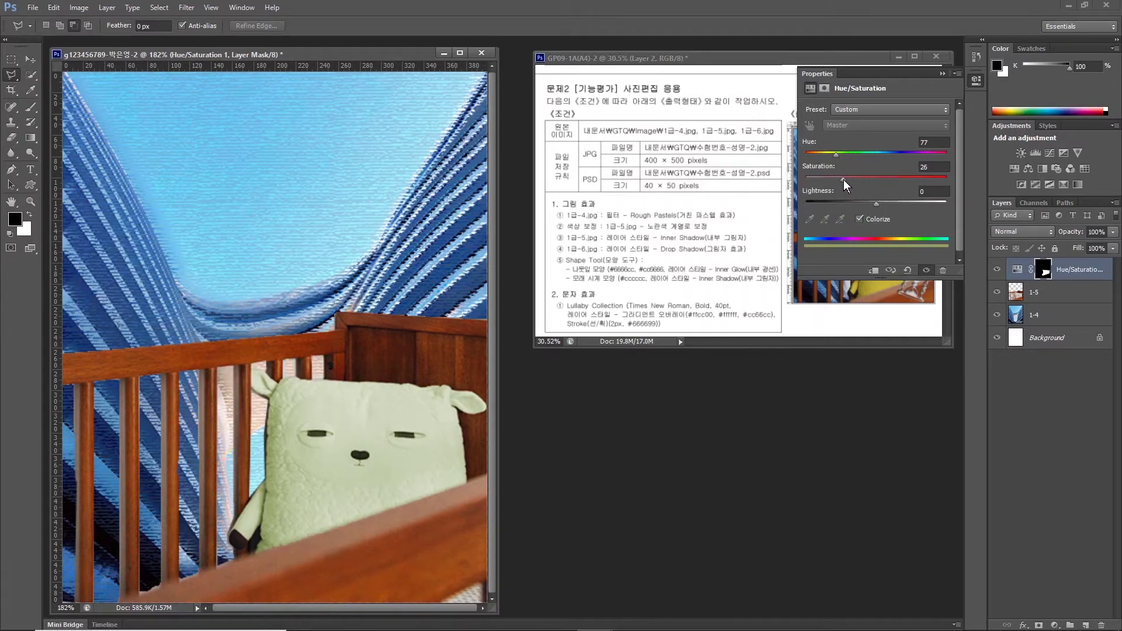
left_click_drag(871, 178, 876, 180)
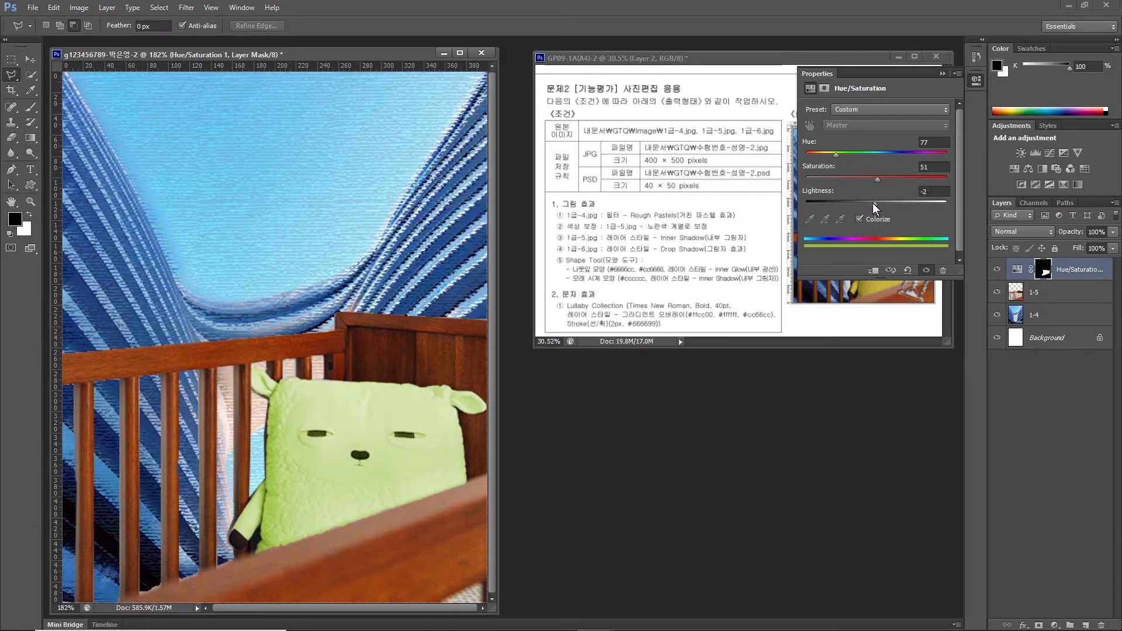
left_click_drag(872, 202, 850, 204)
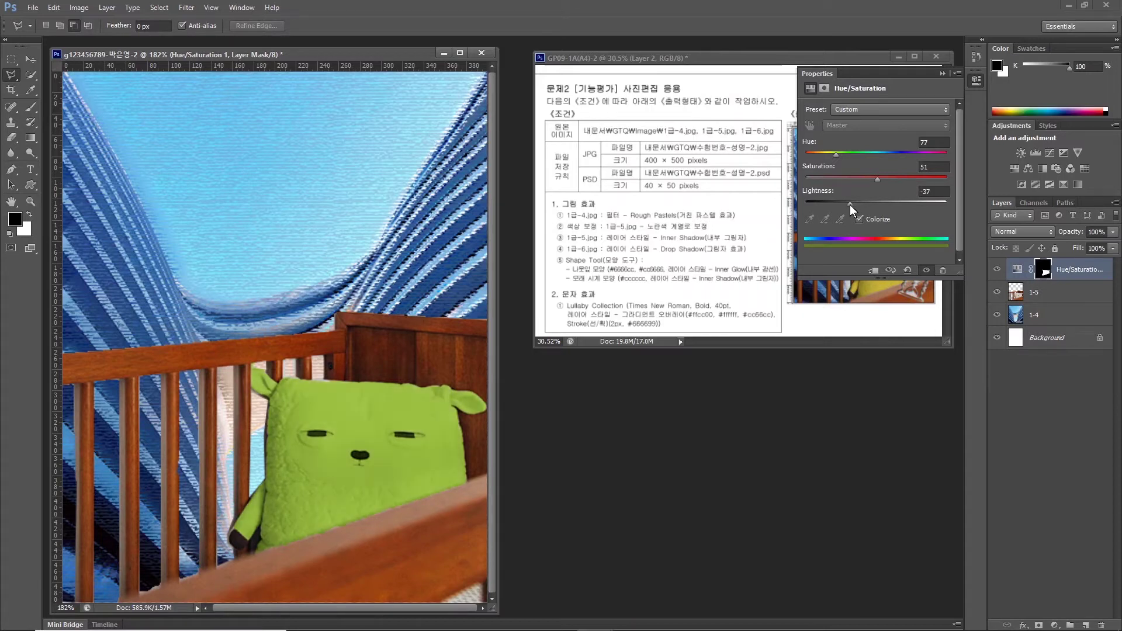
left_click_drag(837, 156, 831, 155)
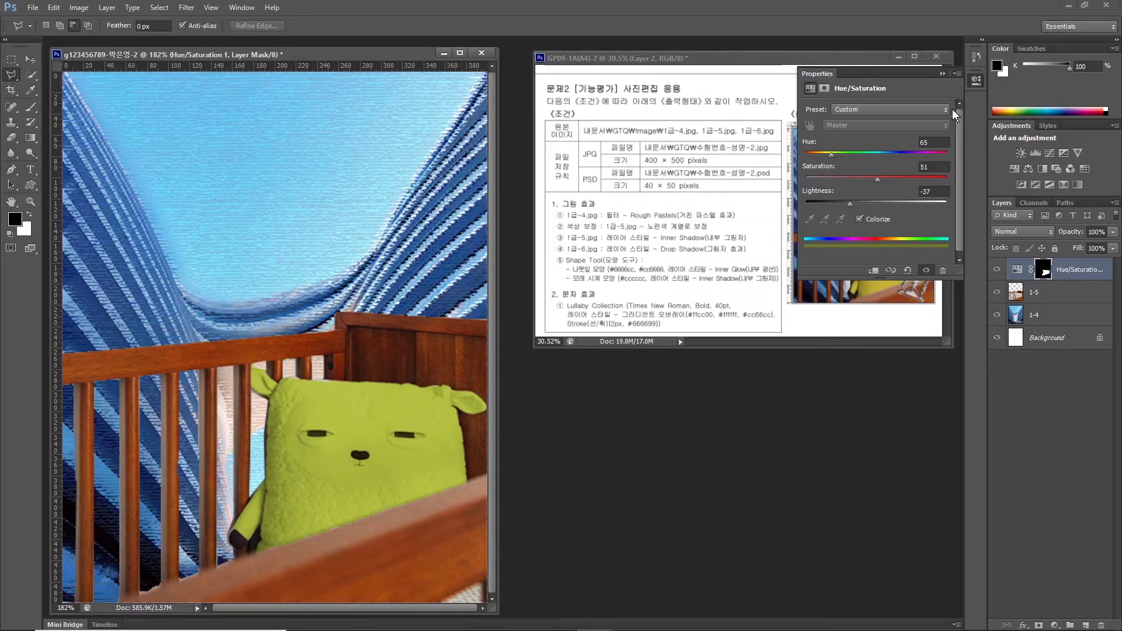
left_click(941, 74)
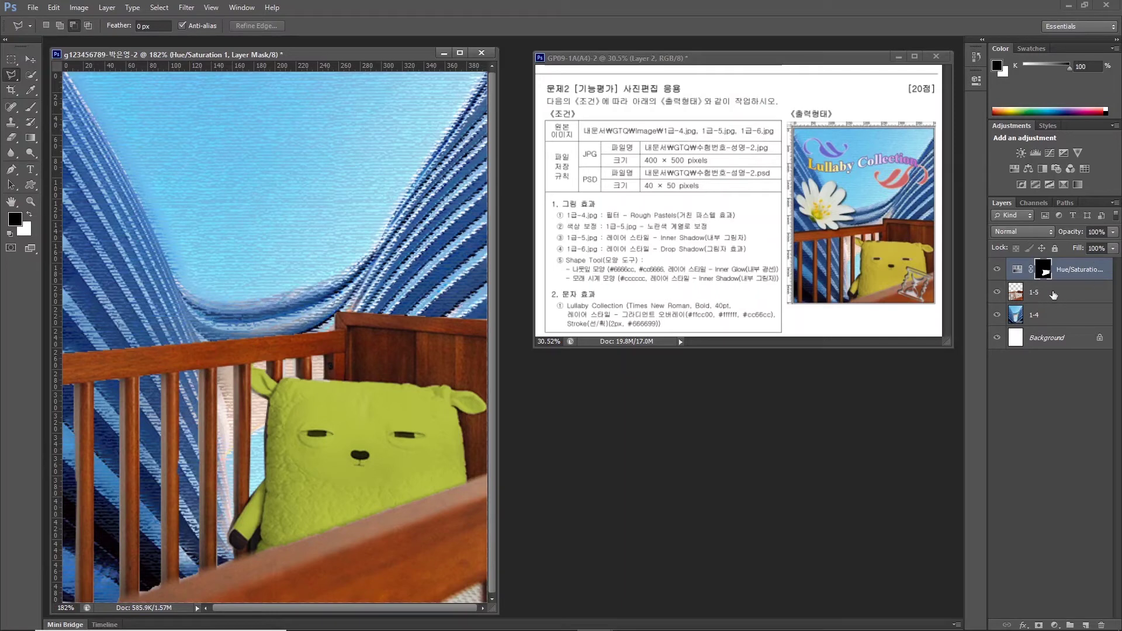
Apply a default Inner Shadow effect to layer 1-5, then open the 1급-6.jpg flower photo.
left_click(1039, 294)
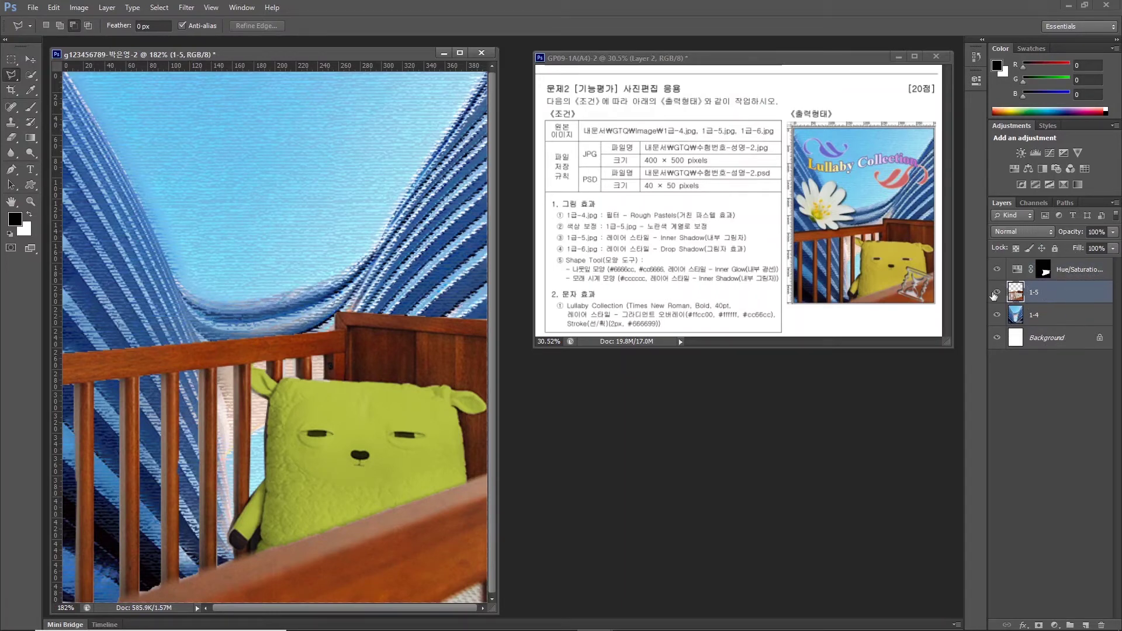
left_click(1023, 625)
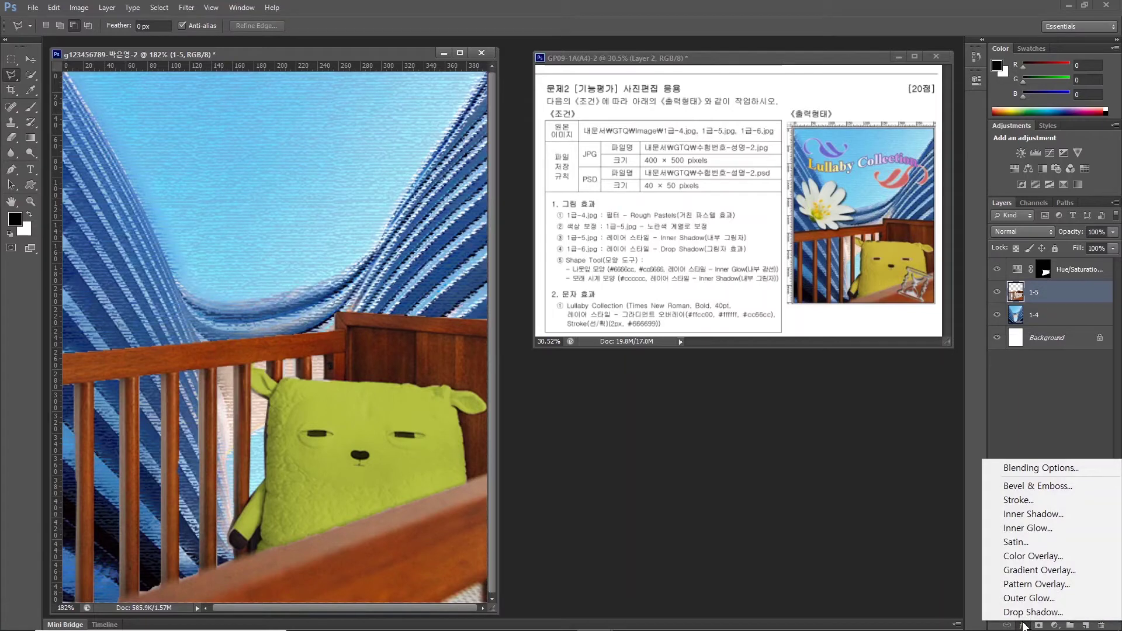
left_click(1022, 515)
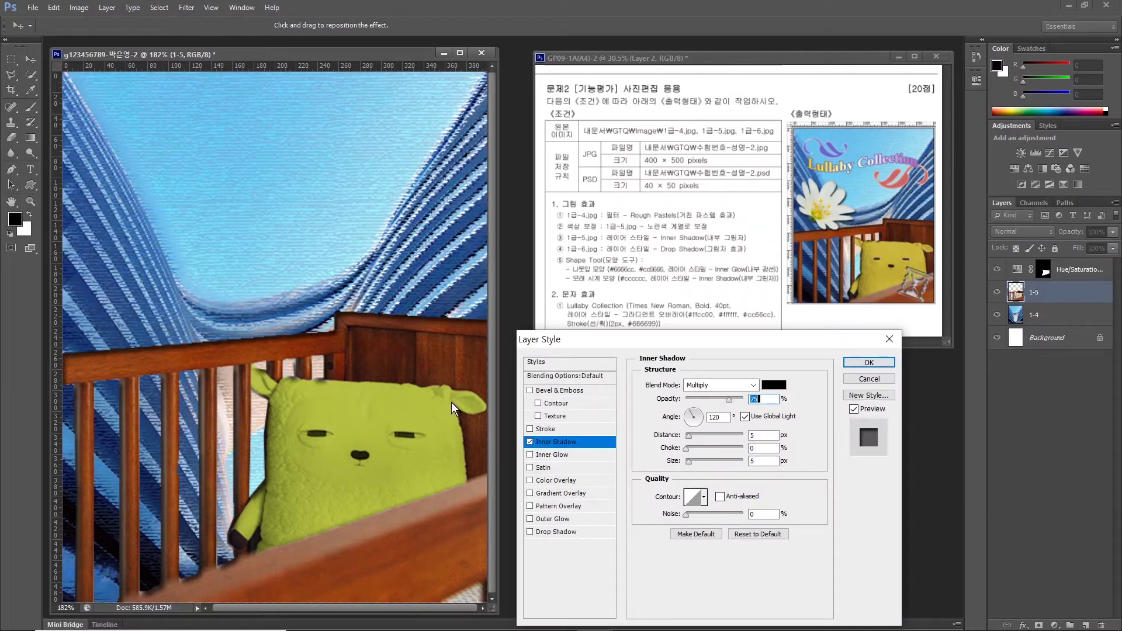
left_click(870, 363)
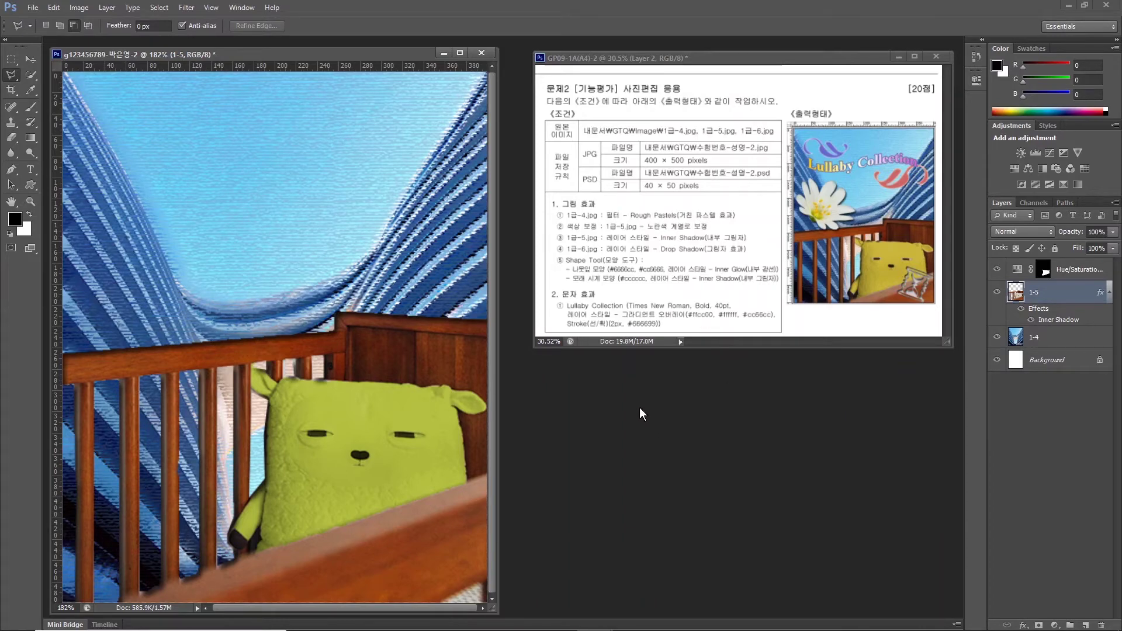
key("ctrl+o")
double_click(615, 385)
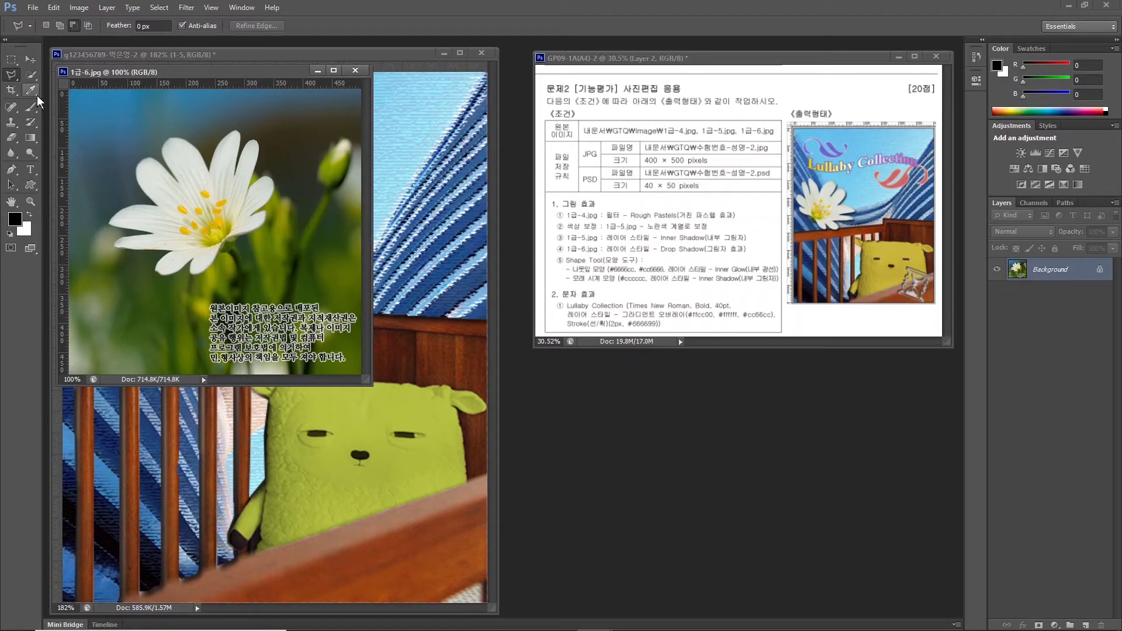
Quick Select the white flower and drag it into the poster document.
left_click(28, 77)
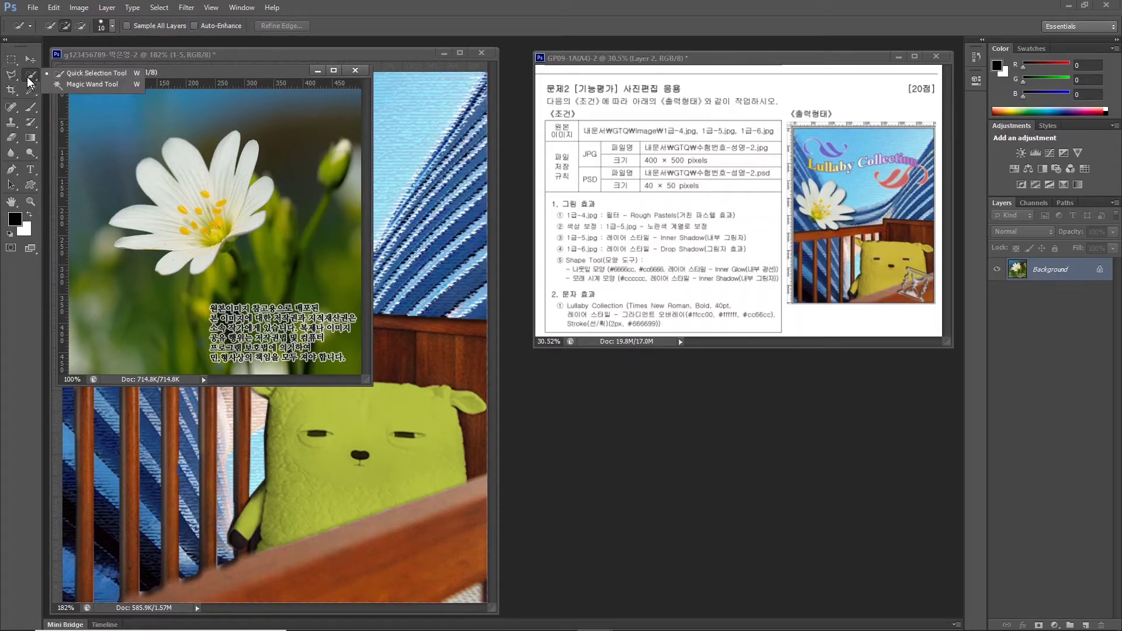
left_click(70, 74)
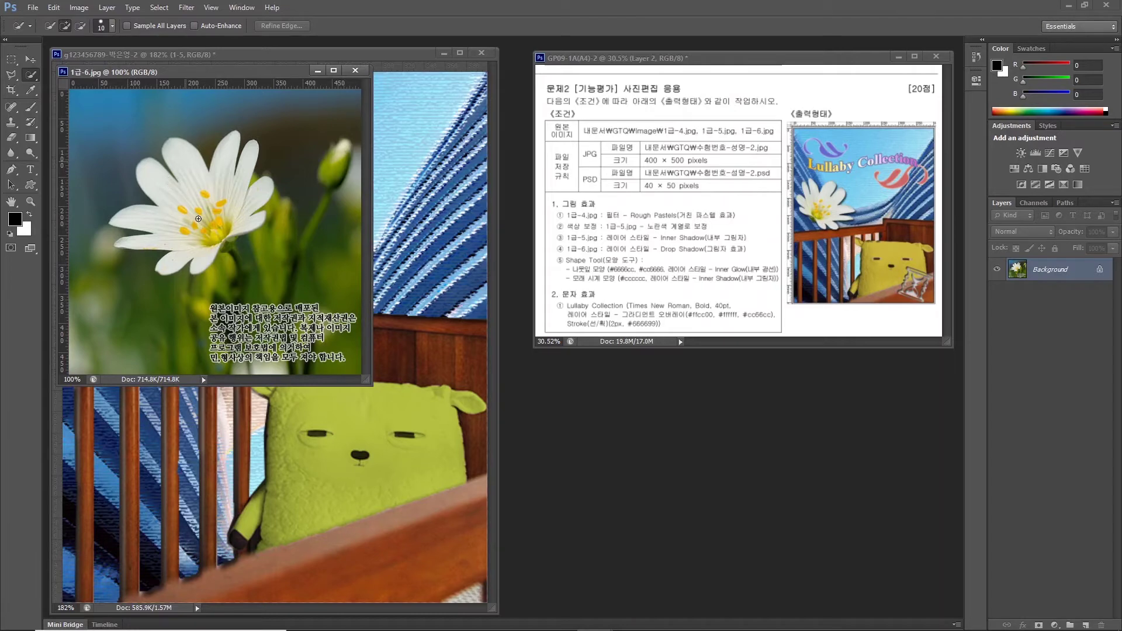
mouse_move(198, 219)
left_mouse_down()
mouse_move(234, 206)
mouse_move(228, 196)
mouse_move(252, 193)
left_mouse_up()
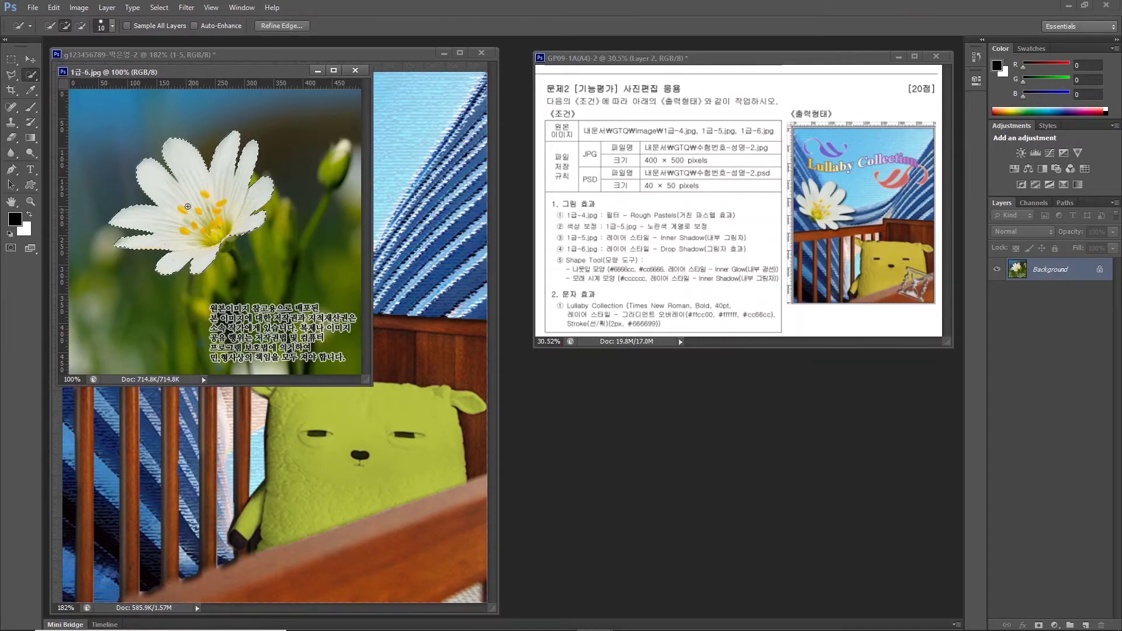
left_click_drag(193, 71, 589, 257)
left_click(29, 61)
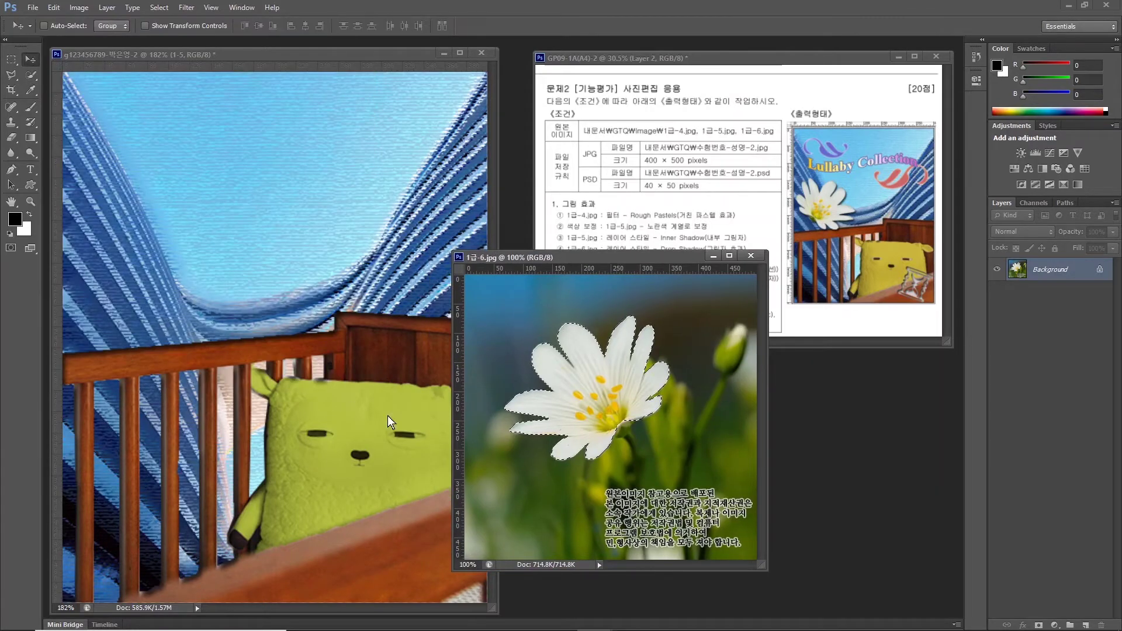
left_click_drag(249, 367, 255, 379)
Close the flower photo, name the new layer 1-6, and move it above Hue/Saturation.
key("ctrl+w")
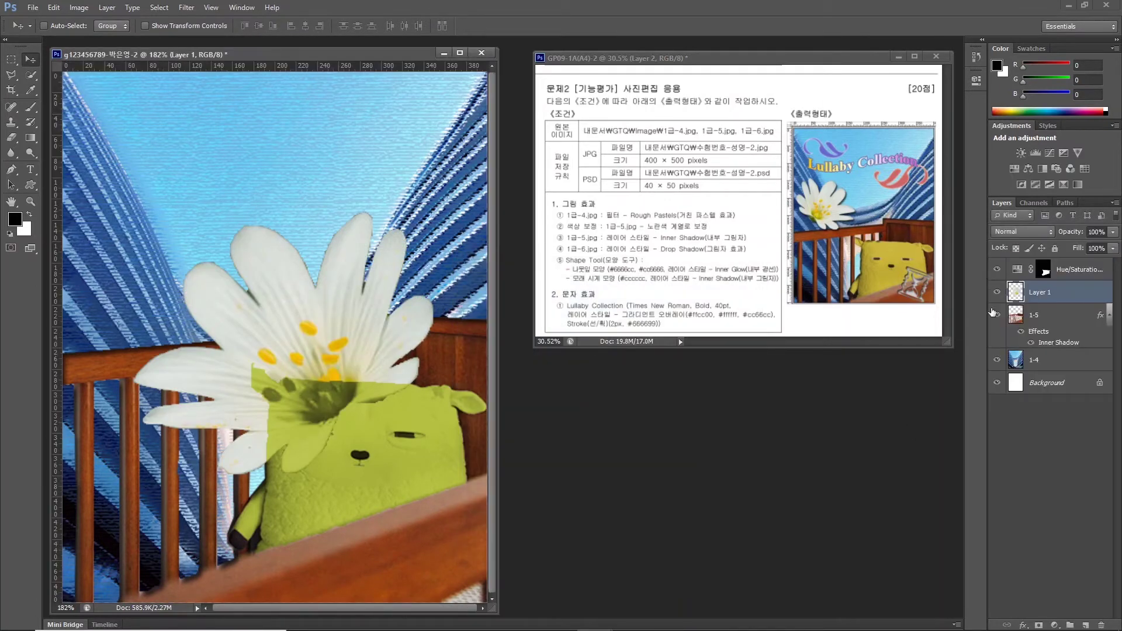
double_click(1040, 292)
type("1-6")
key("Return")
left_click_drag(1051, 293, 1053, 267)
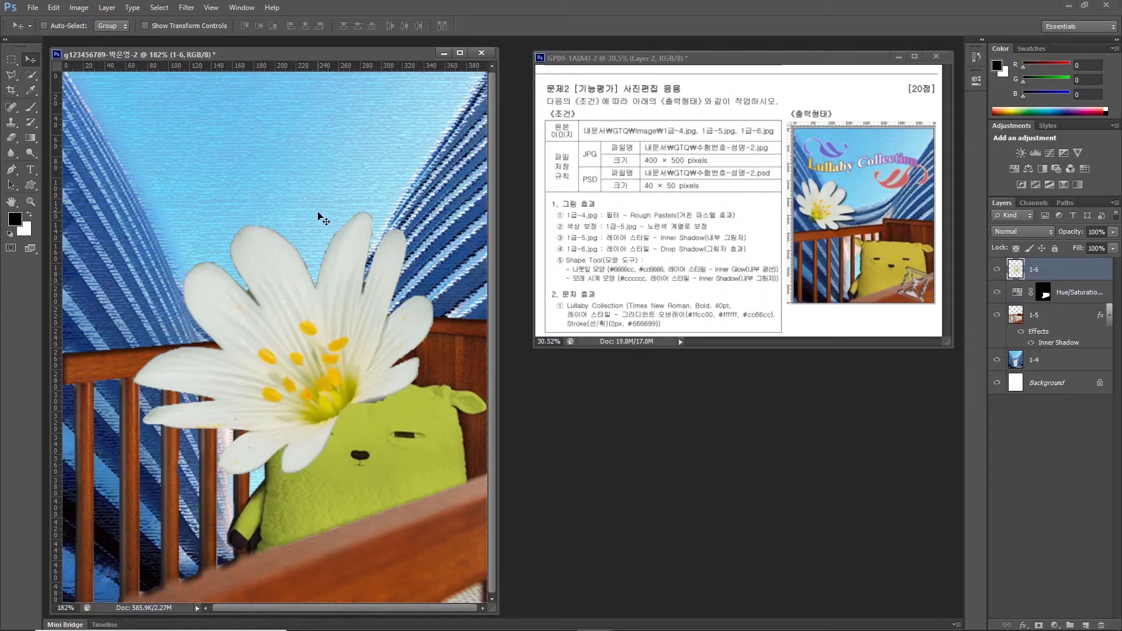
Shrink the flower to about 66%, flip it horizontally, and place it at the upper left.
key("ctrl+t")
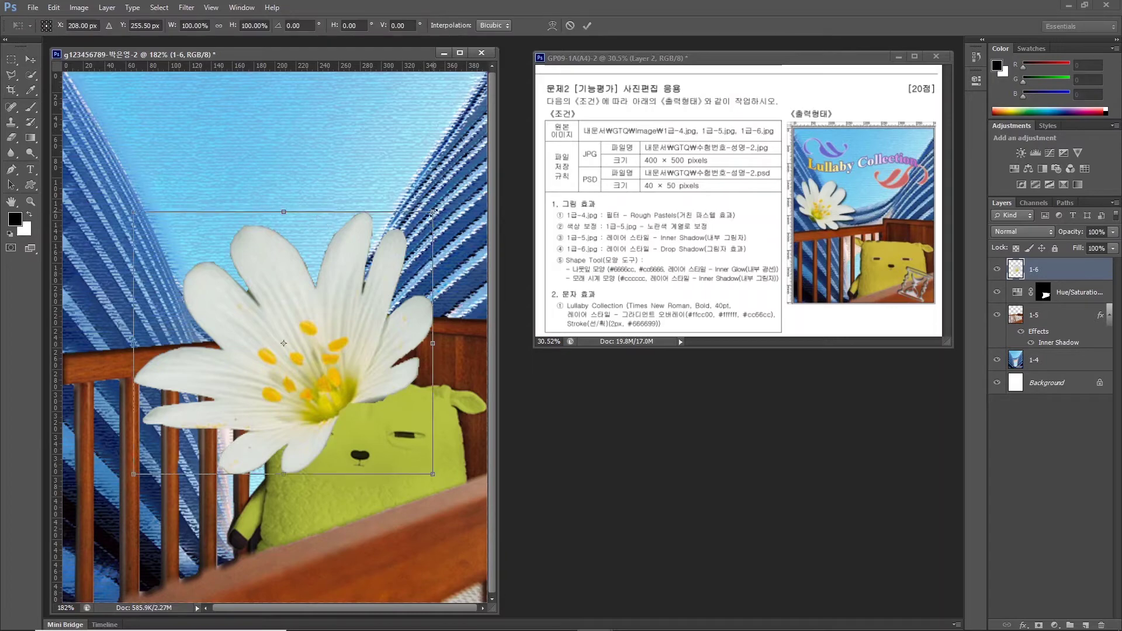
left_click_drag(432, 212, 355, 280)
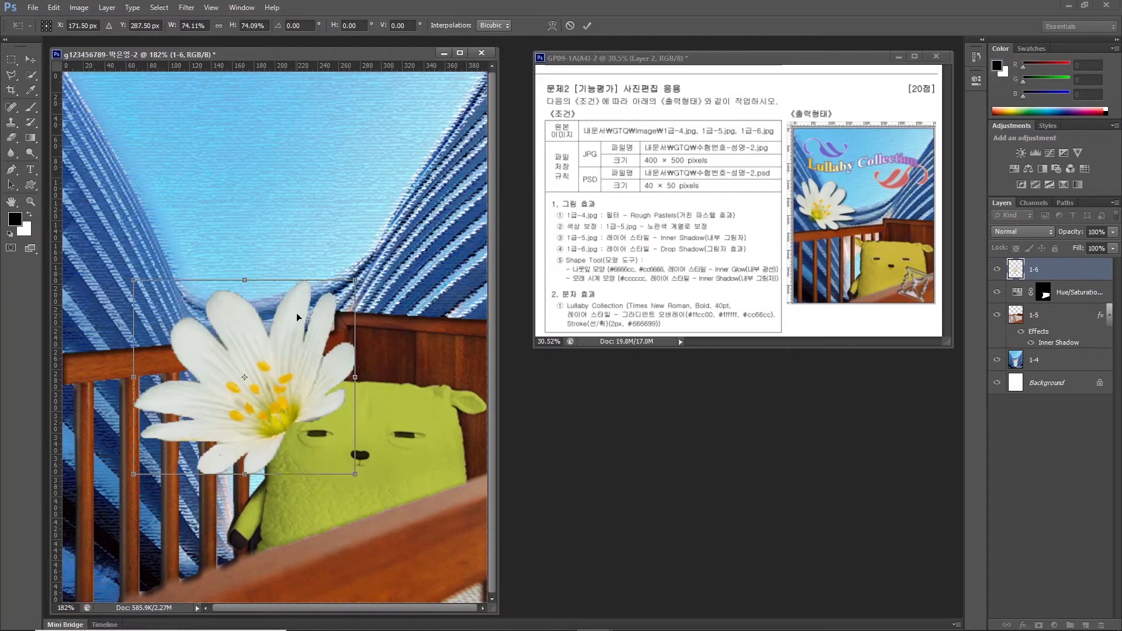
left_click_drag(163, 239, 166, 246)
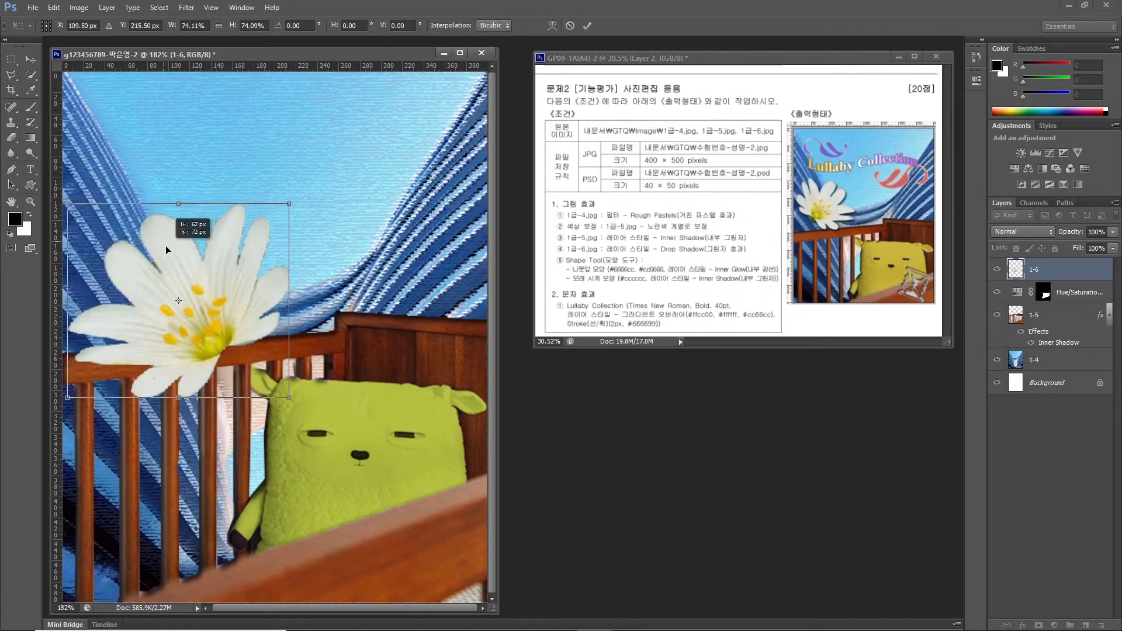
right_click(171, 263)
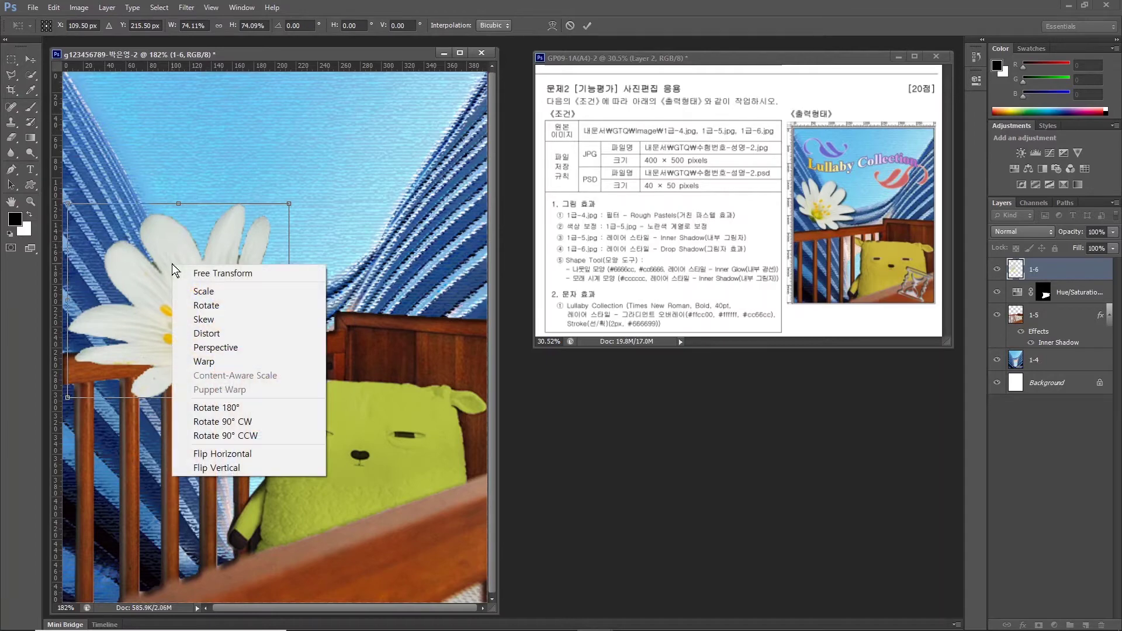
left_click(237, 453)
left_click_drag(289, 203, 264, 224)
left_click_drag(218, 293, 187, 247)
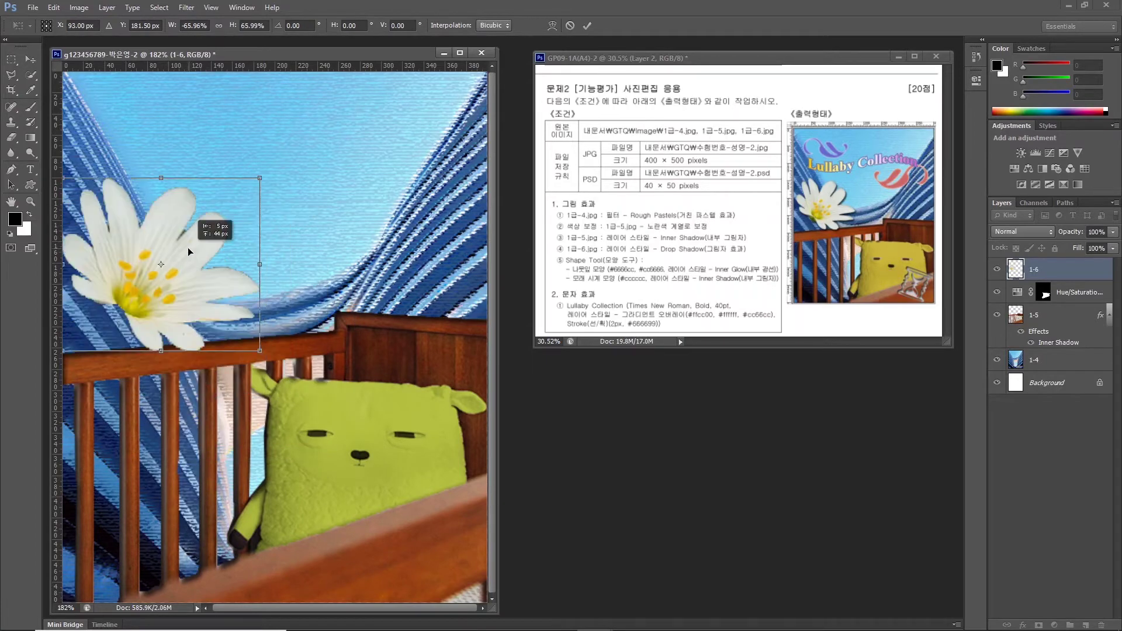
key("Return")
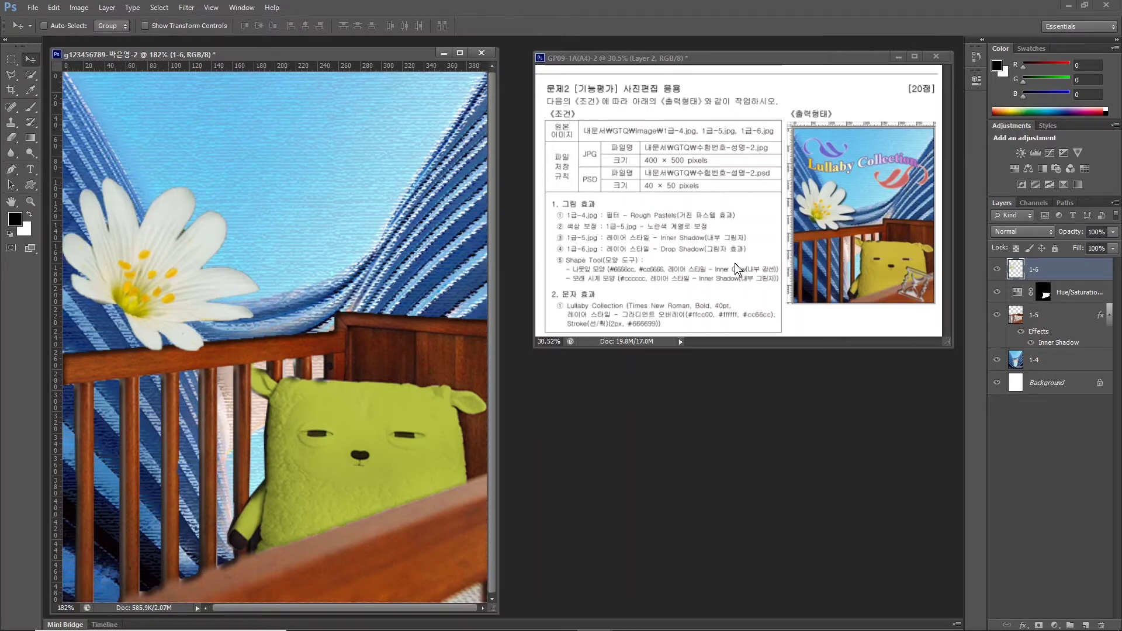
Add a default Drop Shadow to the 1-6 flower layer.
left_click(1023, 624)
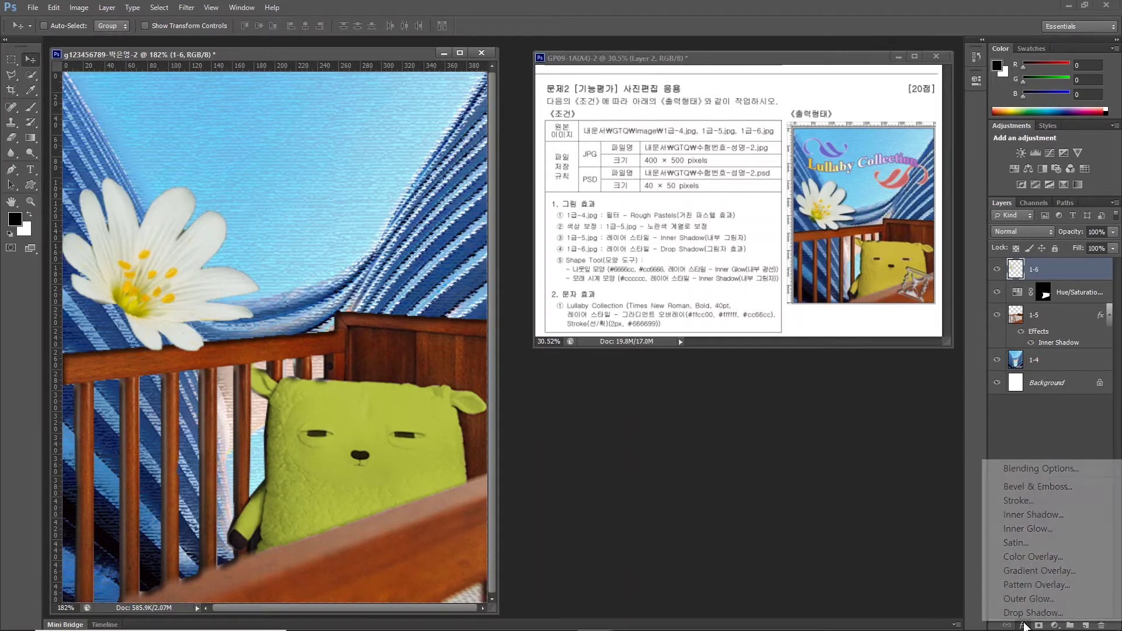
left_click(1023, 622)
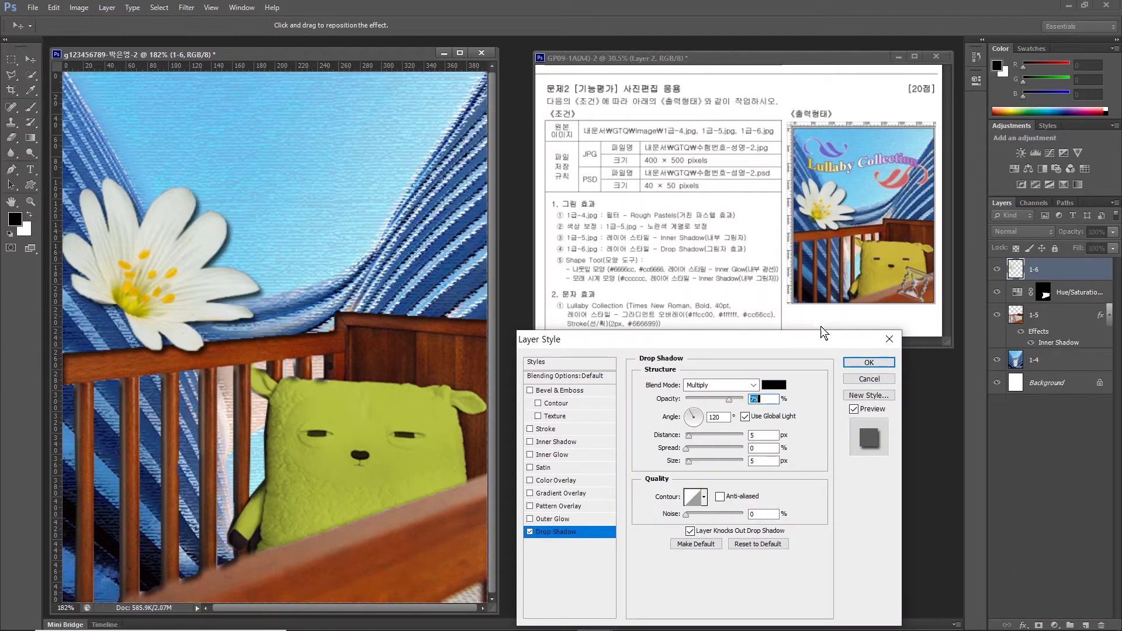
key("Return")
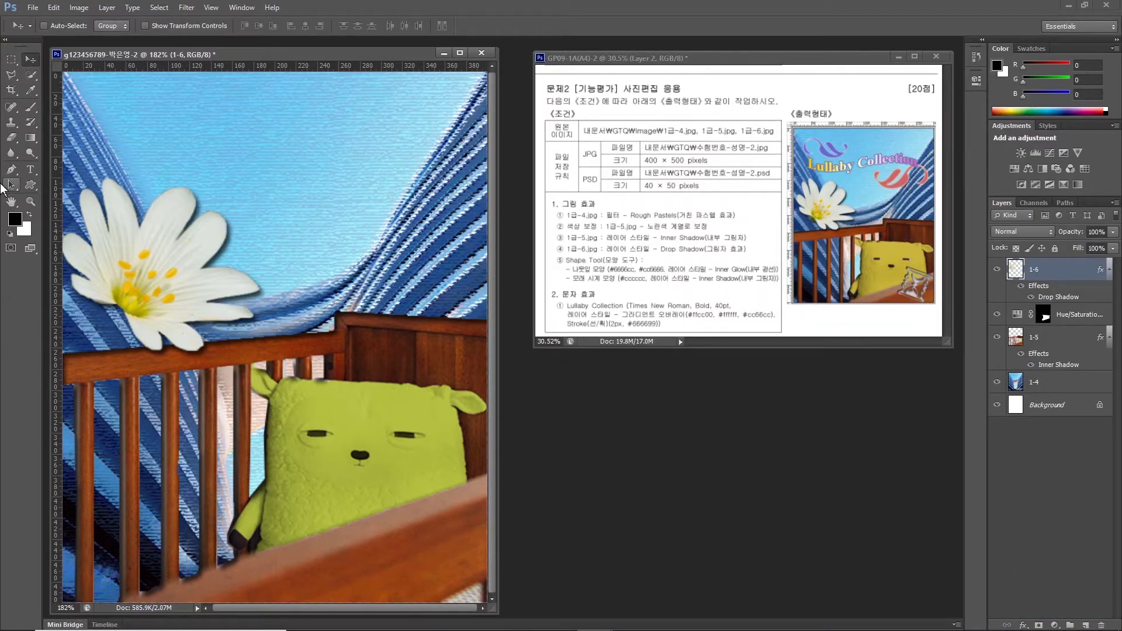
left_click(30, 185)
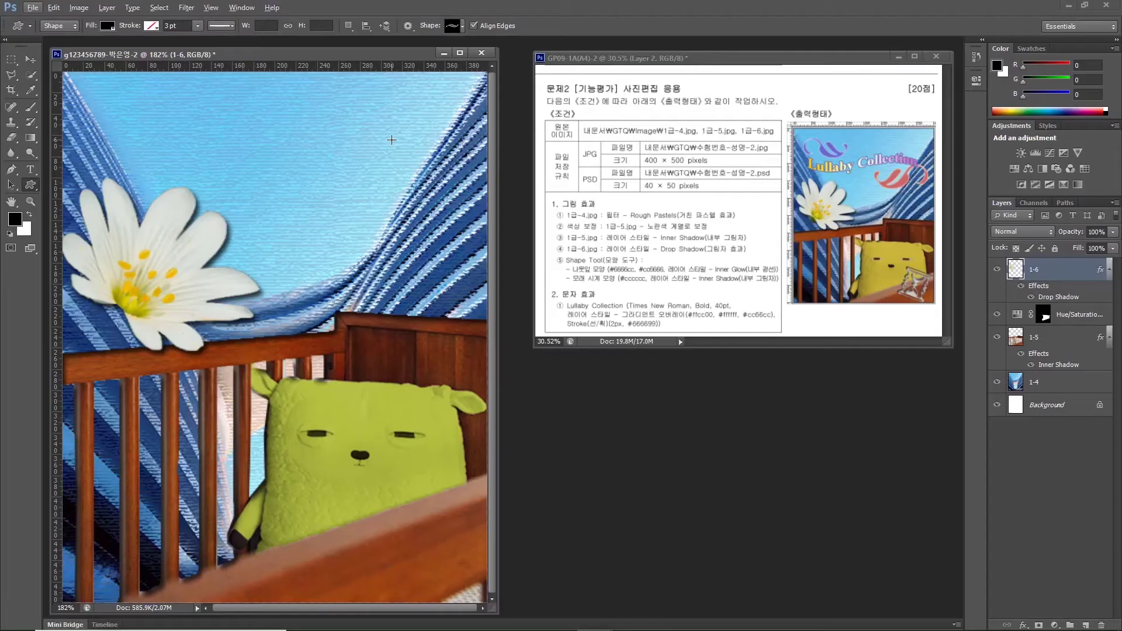
Draw the leaf ornament custom shape at the top left and name its layer 나뭇잎.
left_click(925, 53)
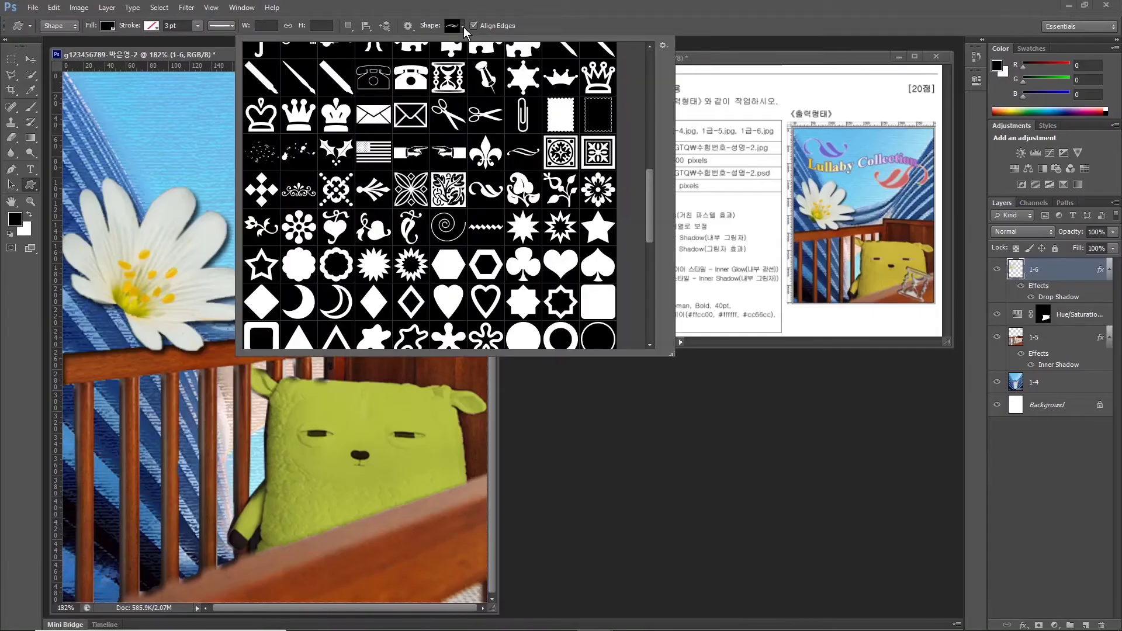
double_click(498, 191)
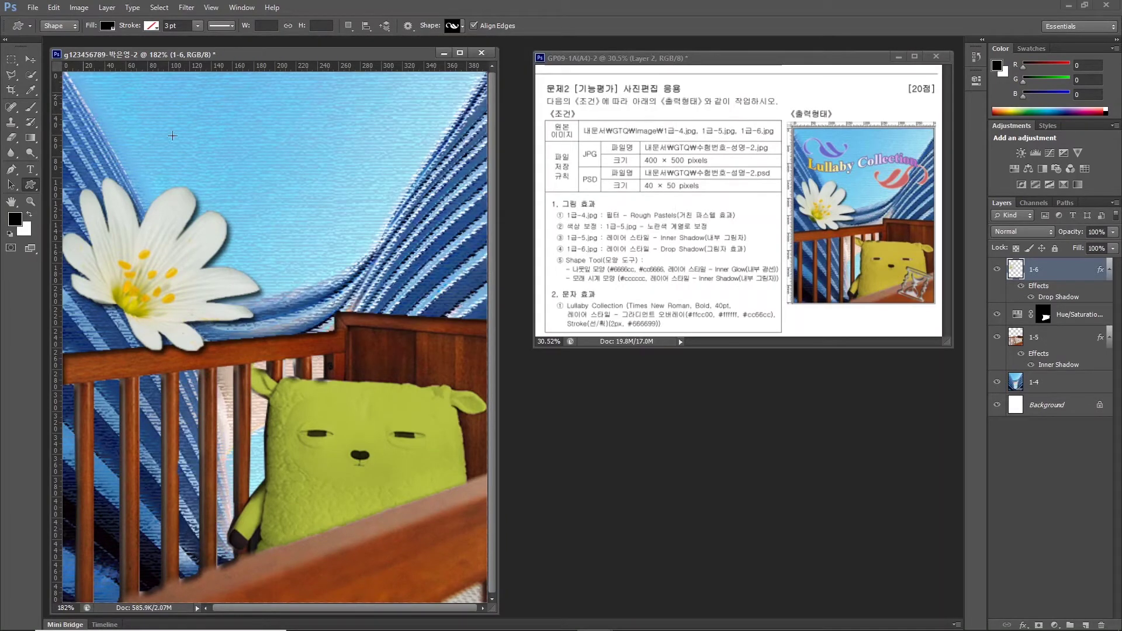
left_click_drag(87, 95, 225, 153)
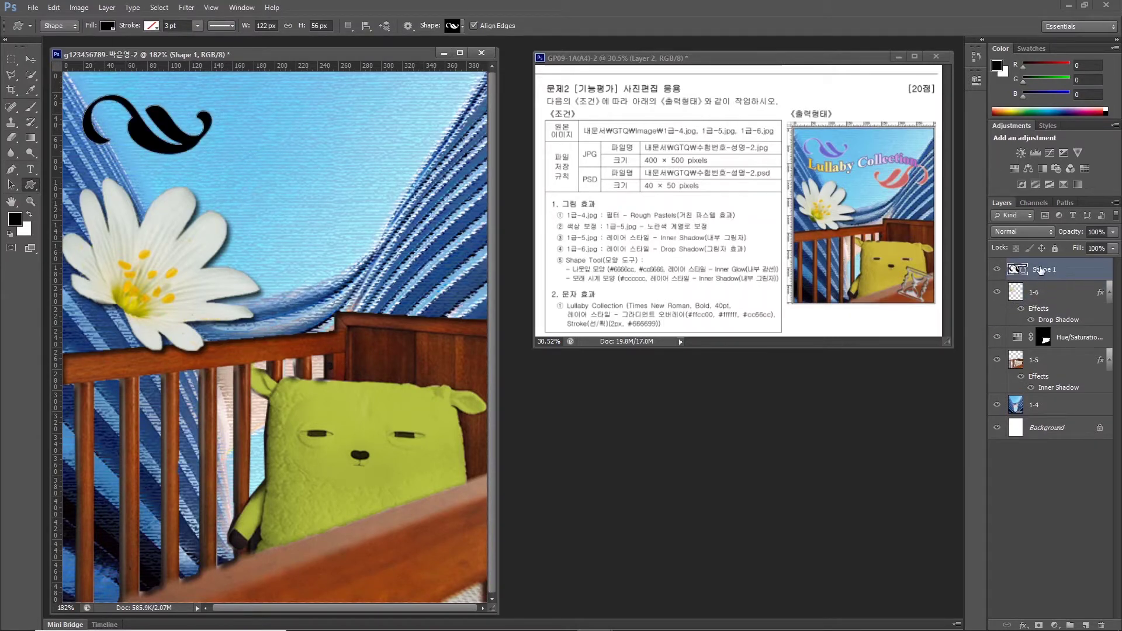
double_click(1040, 268)
type("ㄴㅏ뭇잎")
key("Return")
Set the leaf's fill colour to #6666cc.
left_click(1017, 270)
left_click_drag(665, 468, 550, 474)
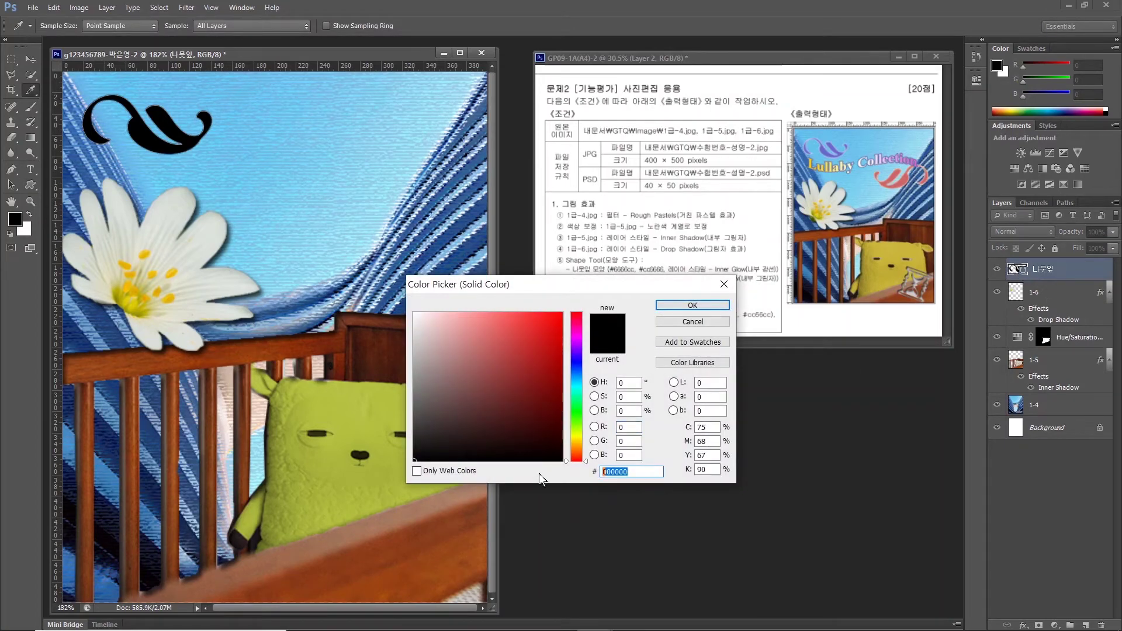
type("6666cc")
key("Return")
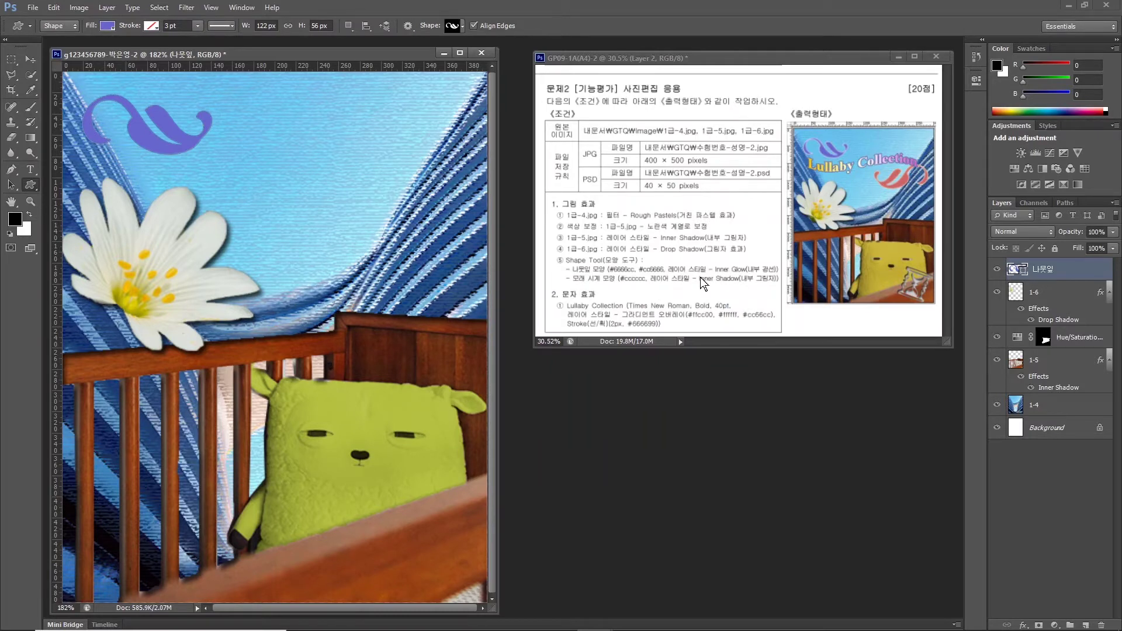
Give the leaf an Inner Glow and duplicate the layer with Ctrl+J.
left_click(1023, 625)
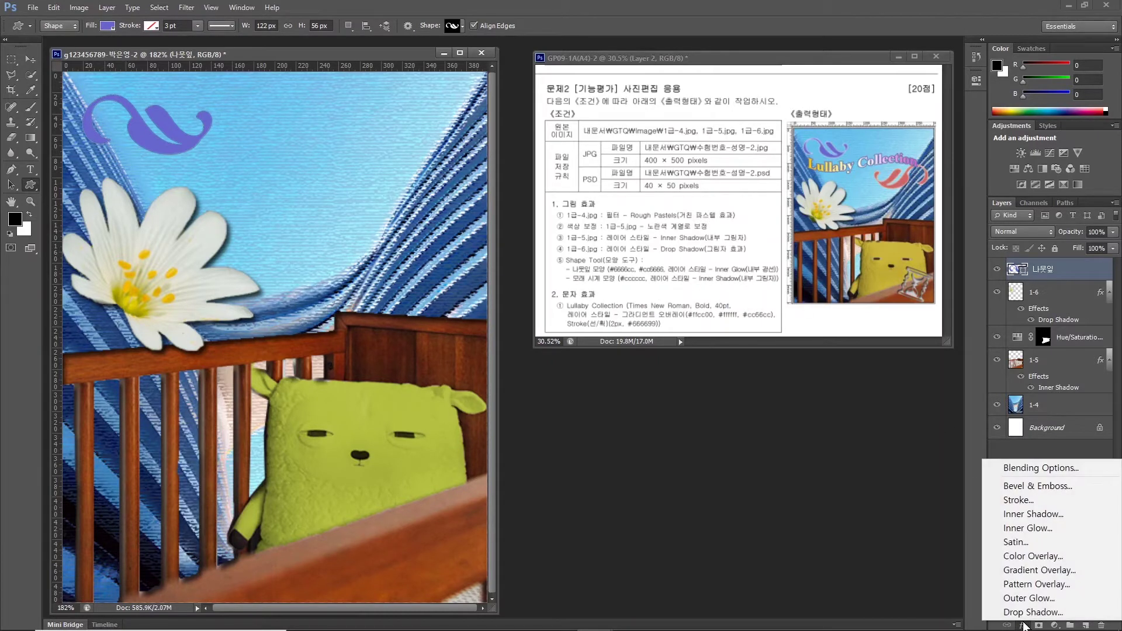
left_click(1017, 529)
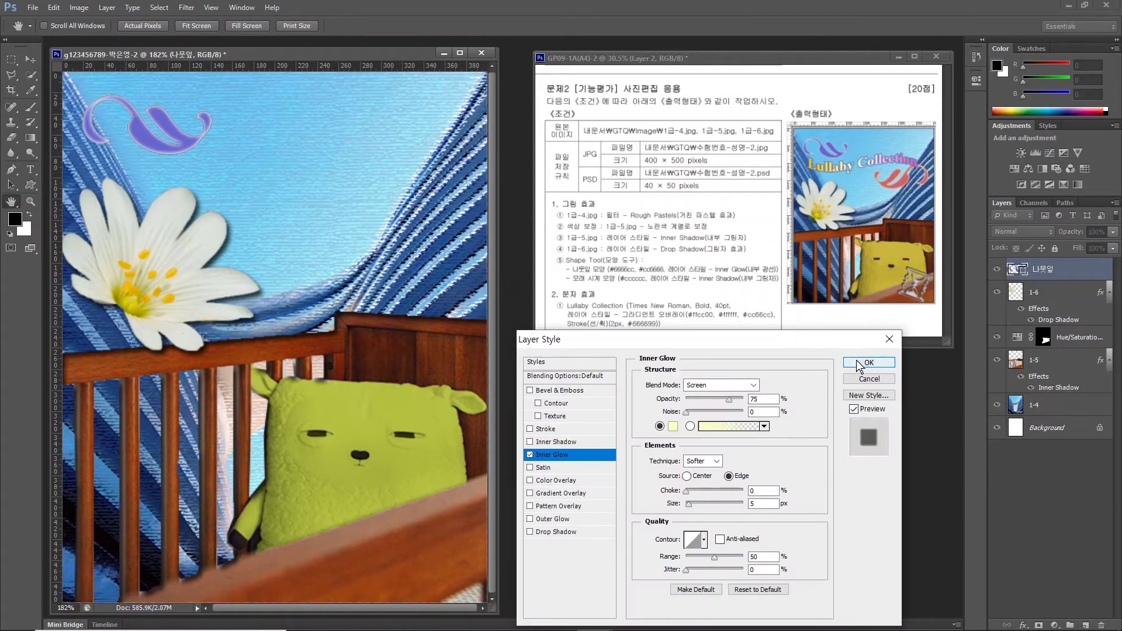
left_click(858, 367)
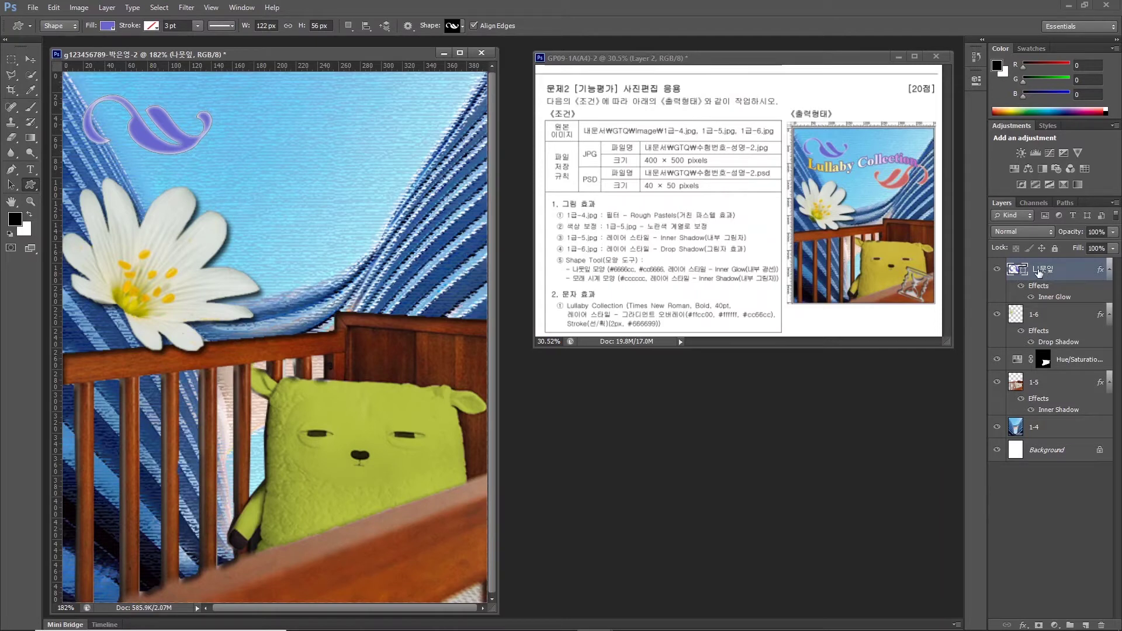
key("ctrl+j")
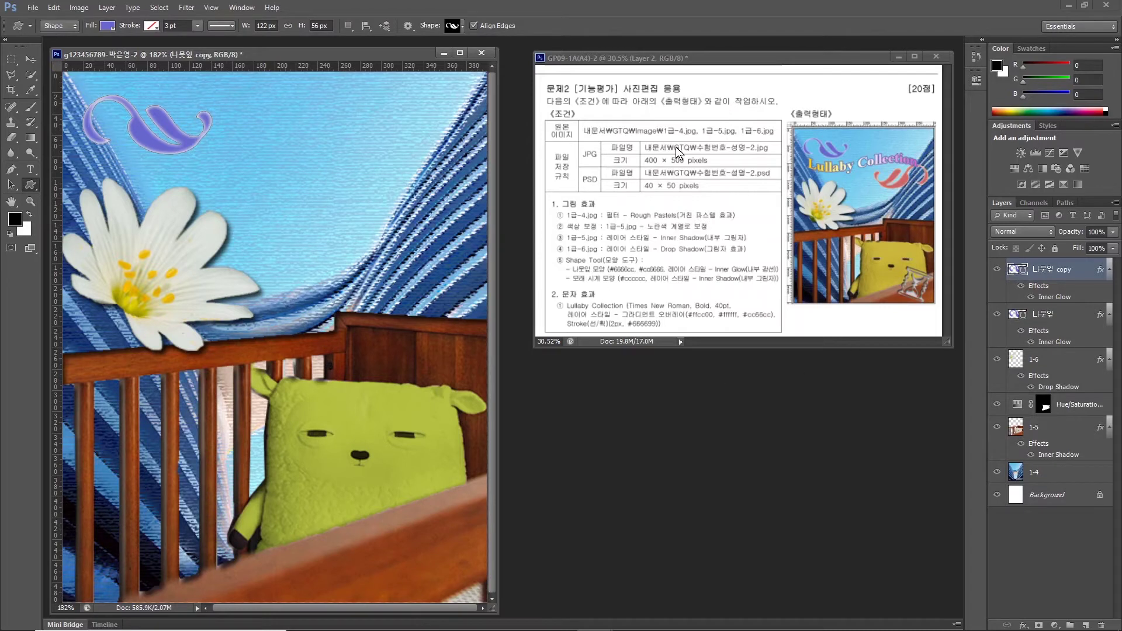
Move the copied leaf to the upper right, rotate it, and flip it horizontally.
left_click(27, 62)
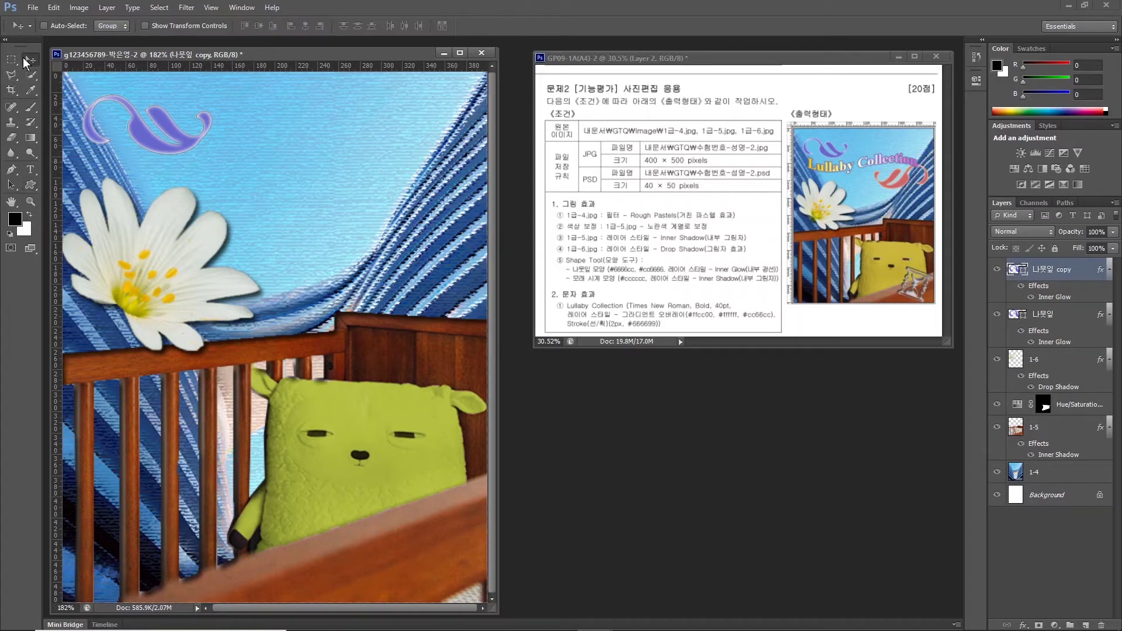
left_click_drag(155, 142, 407, 197)
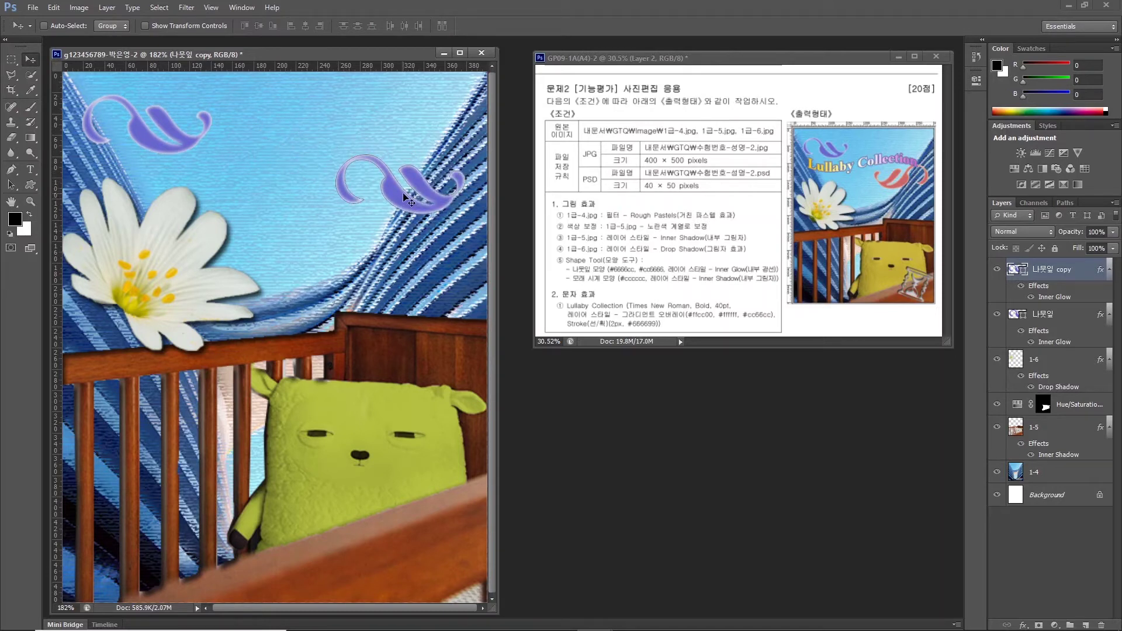
key("ctrl+t")
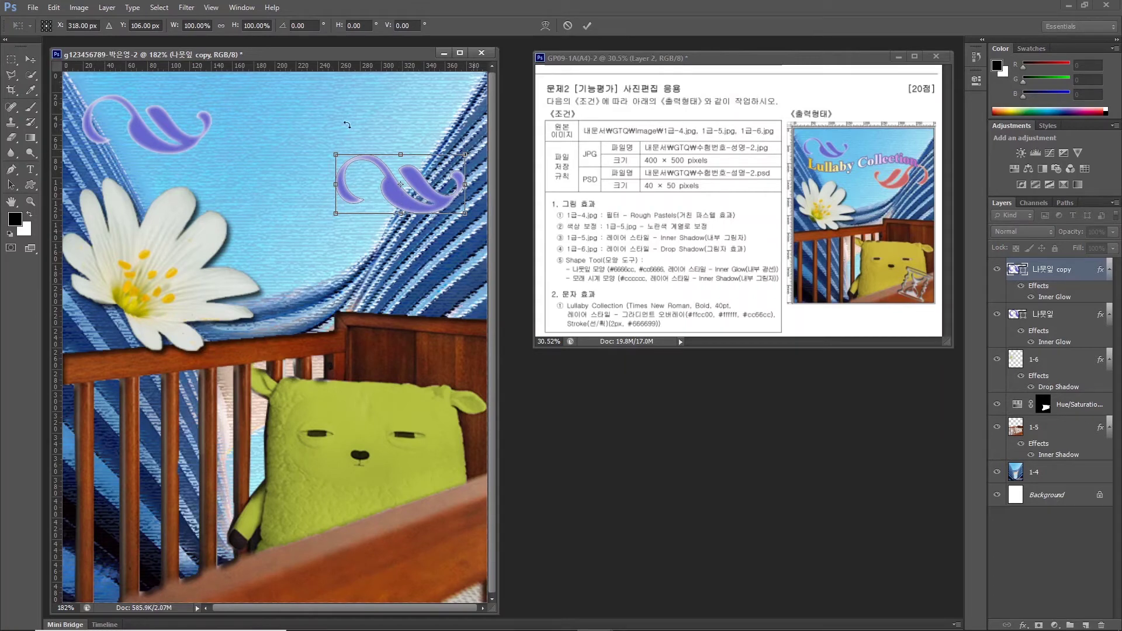
left_click_drag(275, 193, 453, 146)
right_click(424, 188)
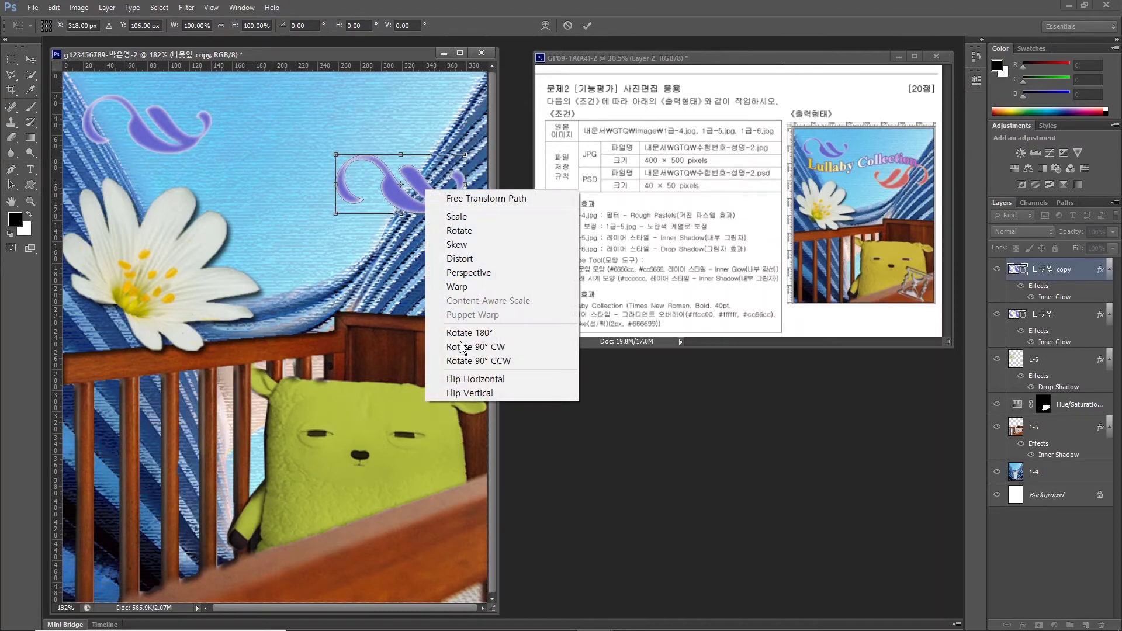
left_click(461, 379)
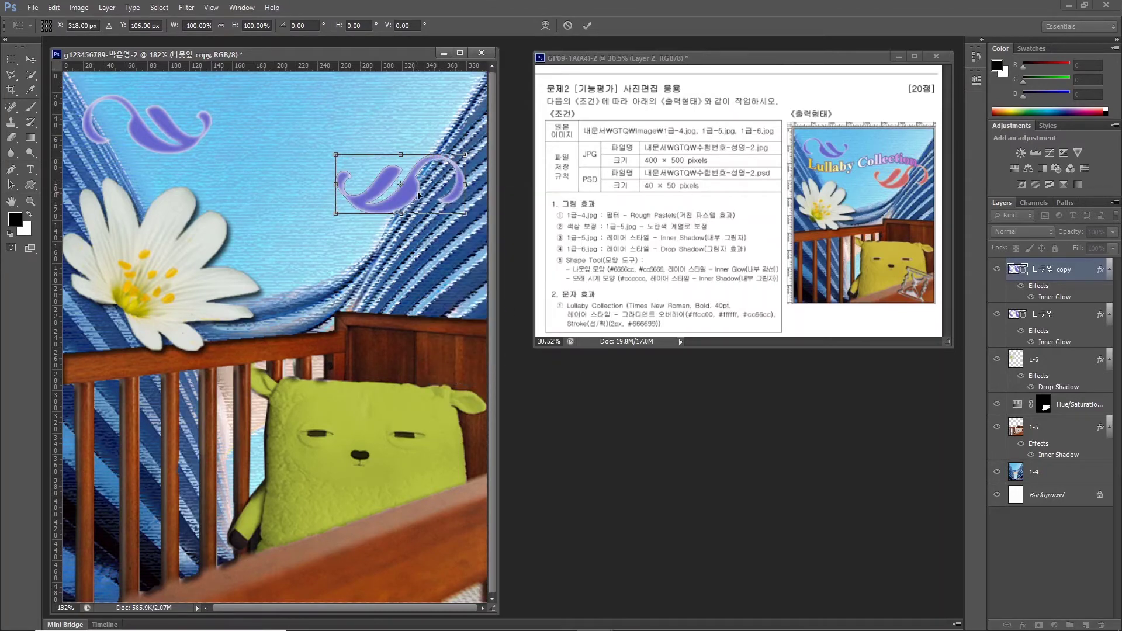
key("Return")
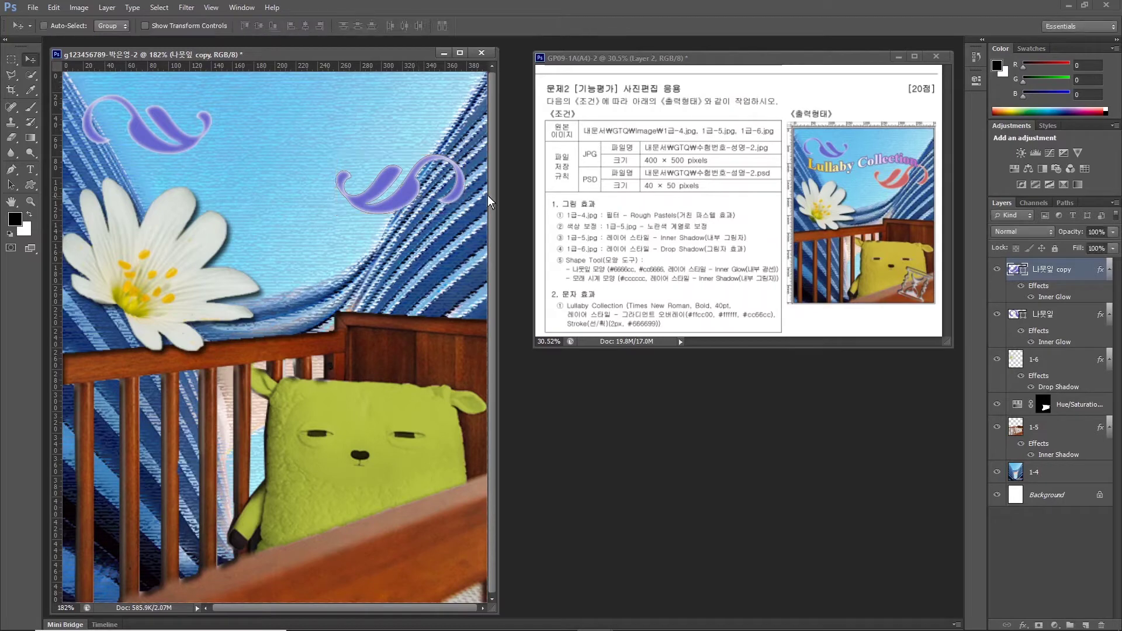
Fill the copied leaf with #cc6666 and enlarge it slightly, nudging it left and down.
double_click(1015, 270)
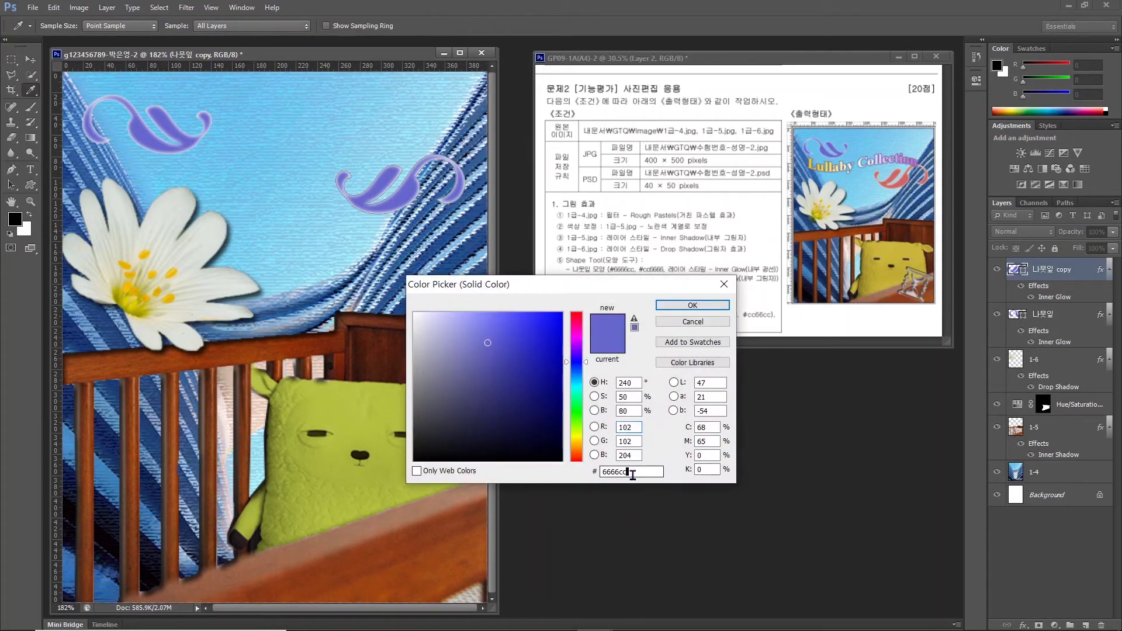
type("cc6666")
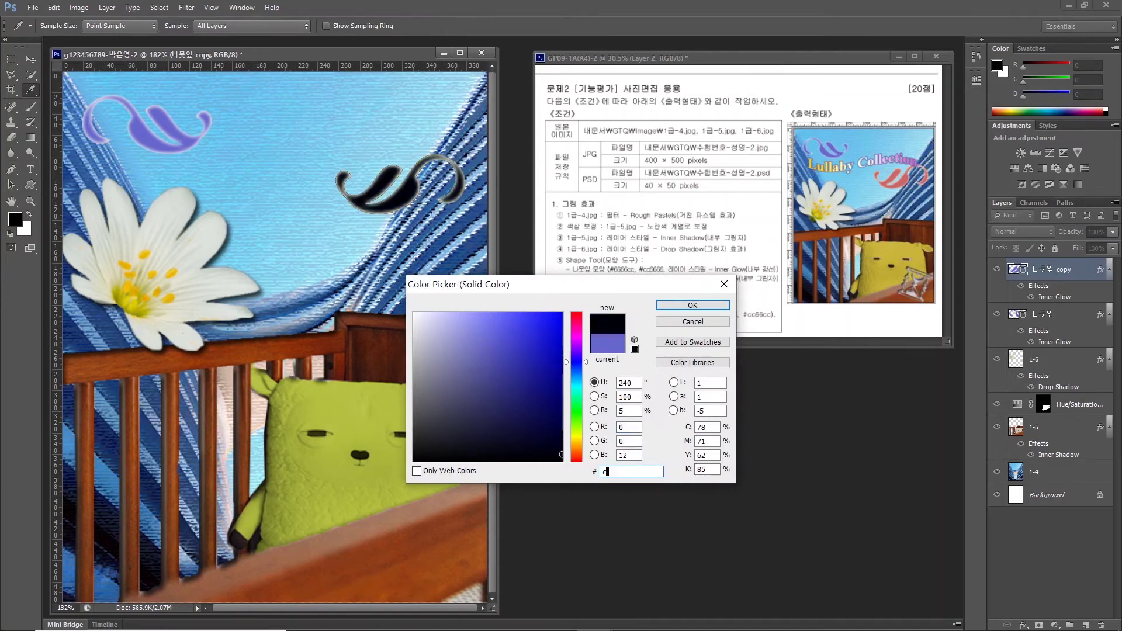
key("Return")
key("ctrl+t")
left_click_drag(464, 214, 486, 224)
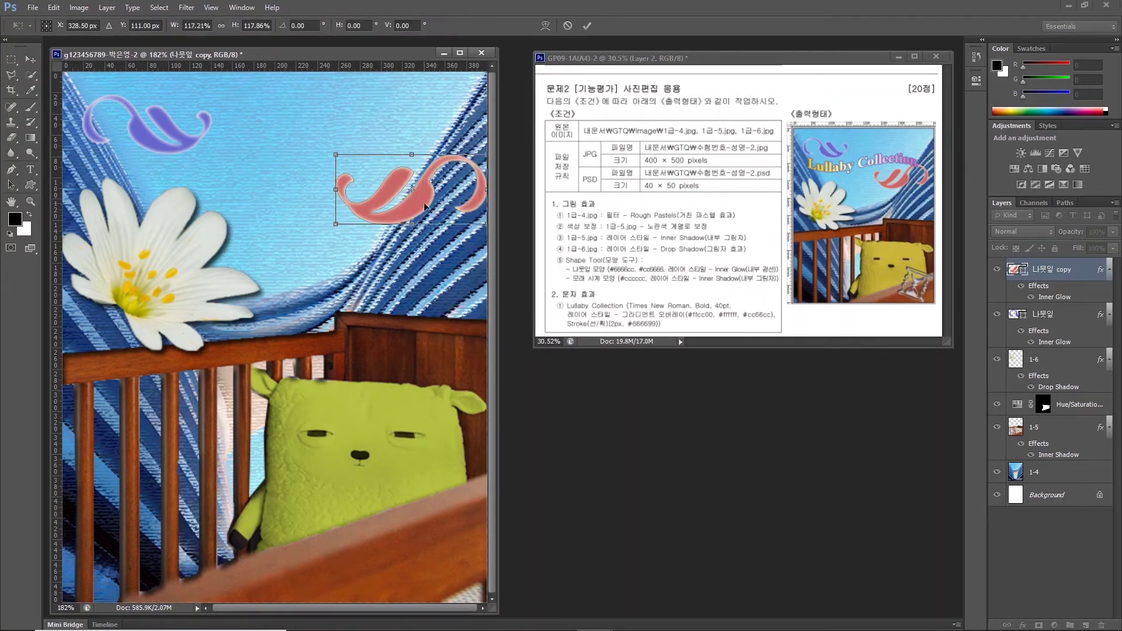
left_click_drag(377, 204, 368, 213)
key("Return")
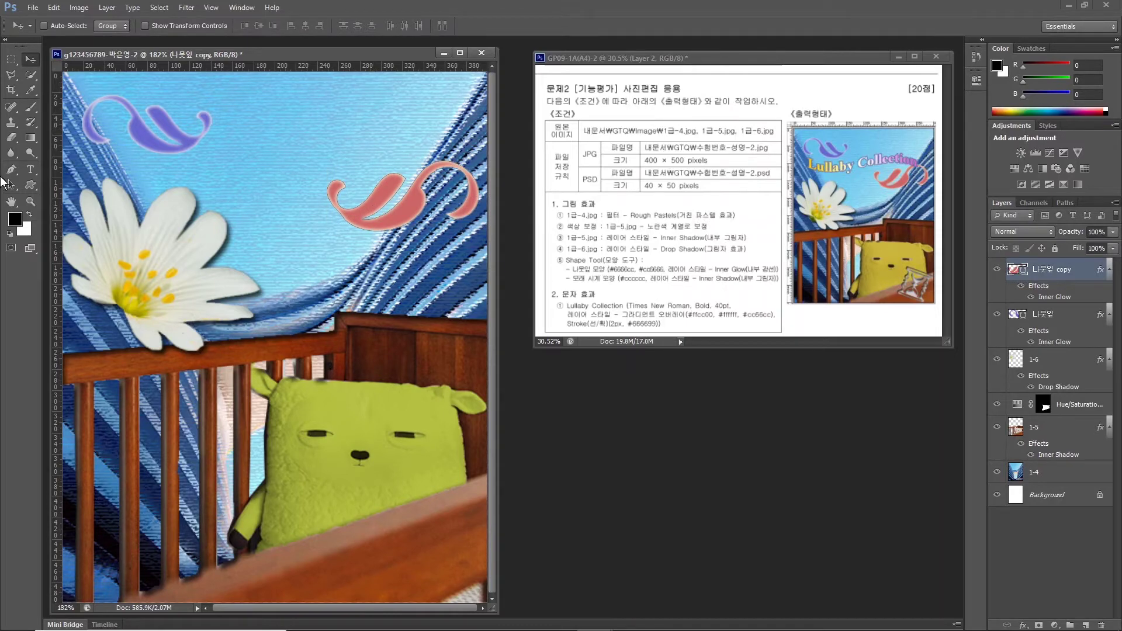
left_click(31, 185)
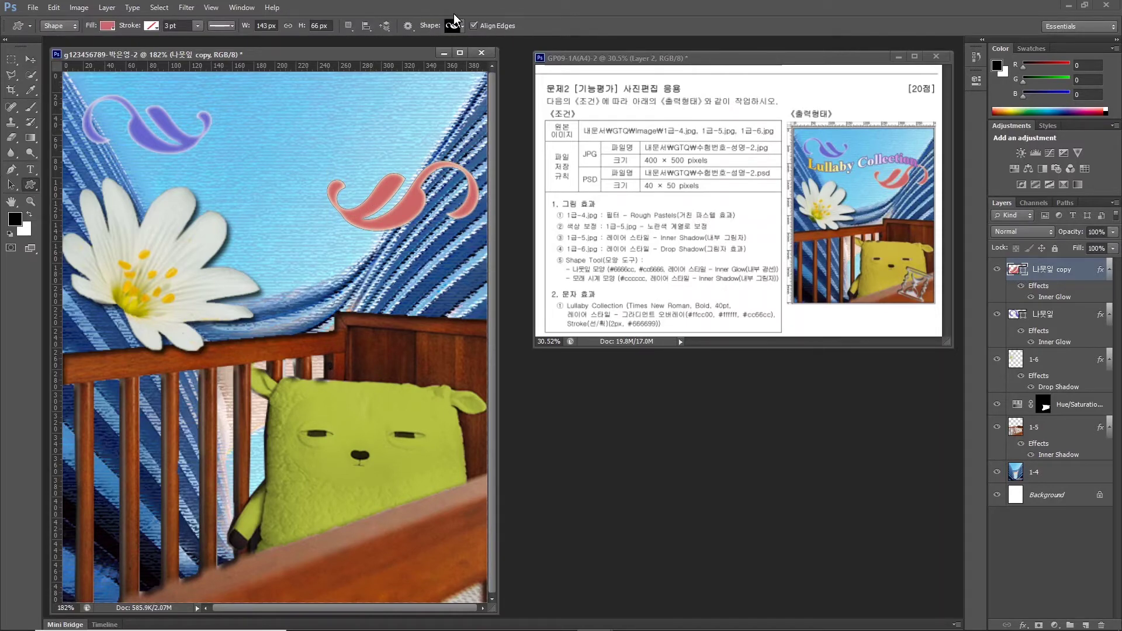
Draw an hourglass custom shape on the crib rail and name its layer 모래시계.
left_click(456, 26)
double_click(445, 88)
left_click_drag(354, 512, 428, 589)
left_click_drag(430, 592, 438, 589)
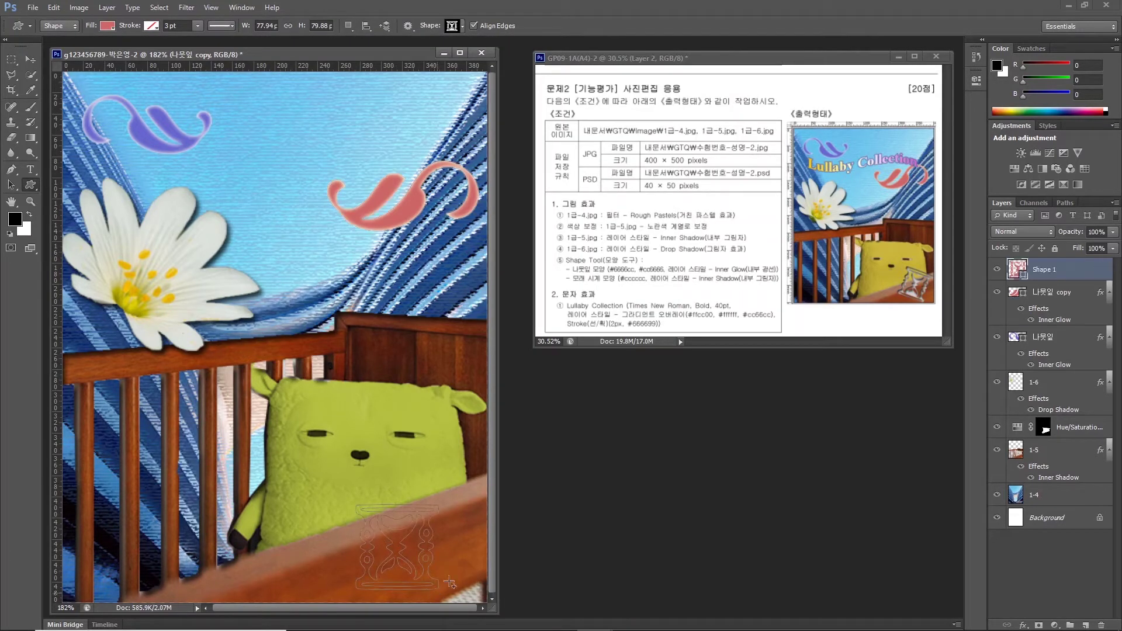
double_click(1044, 269)
type("a")
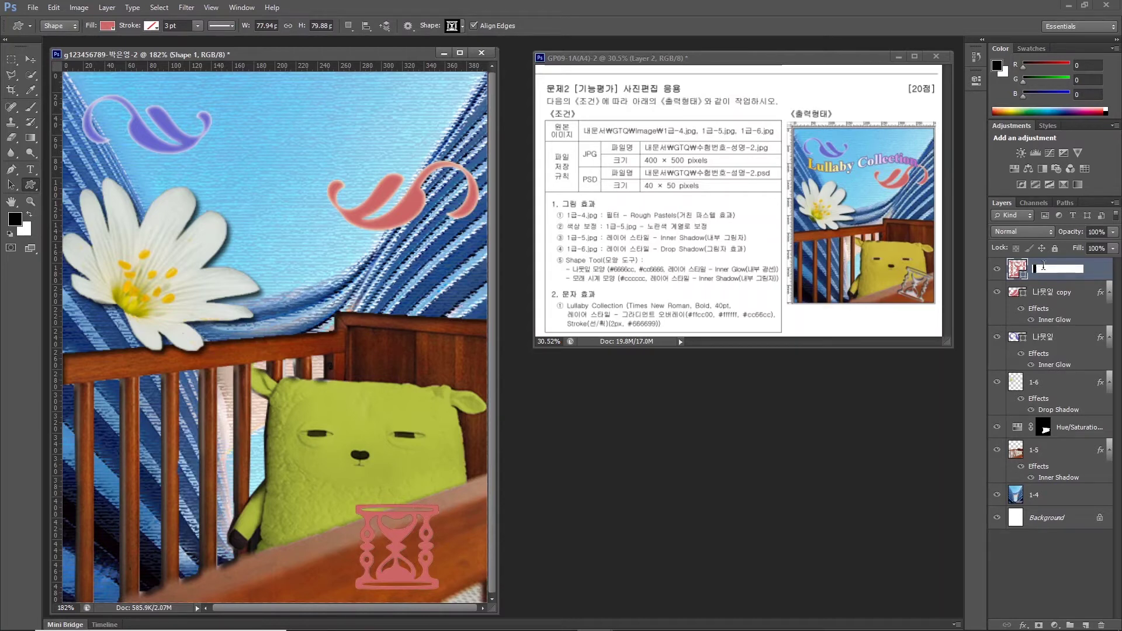
type("모래시계")
key("Return")
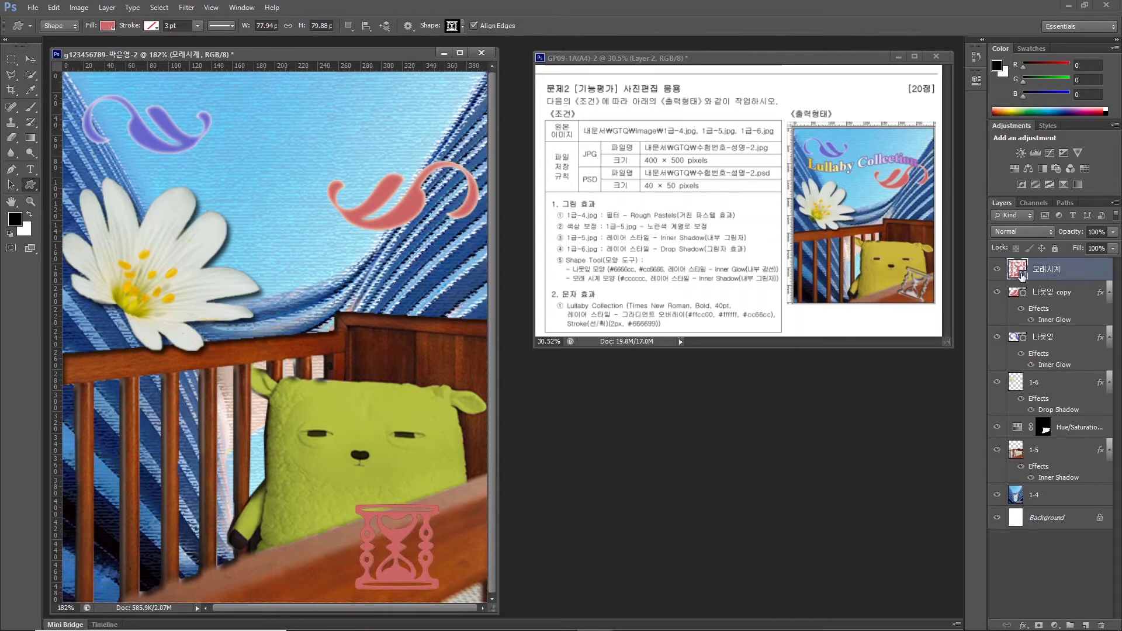
Fill the hourglass shape with light grey #cccccc.
left_click(1020, 275)
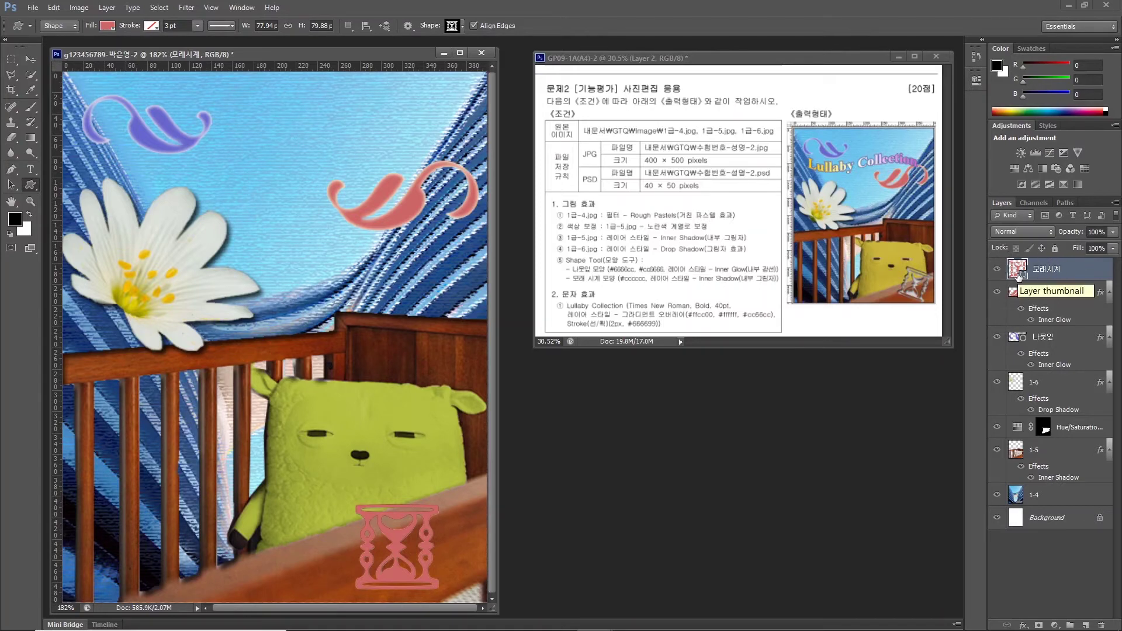
double_click(1017, 274)
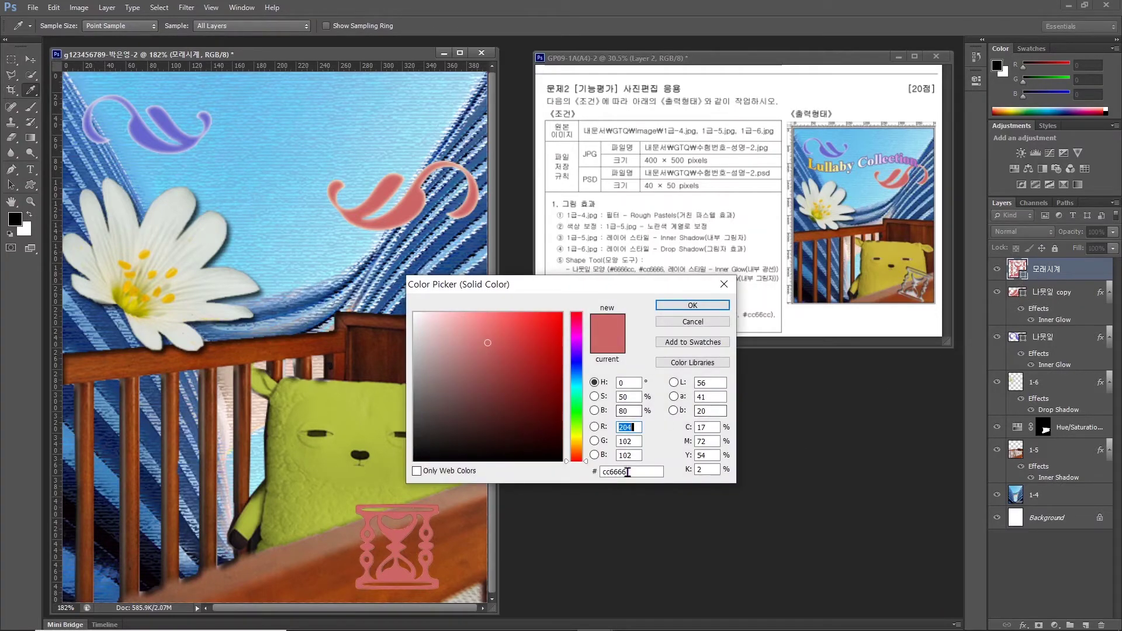
left_click_drag(638, 470, 550, 479)
type("cccccc")
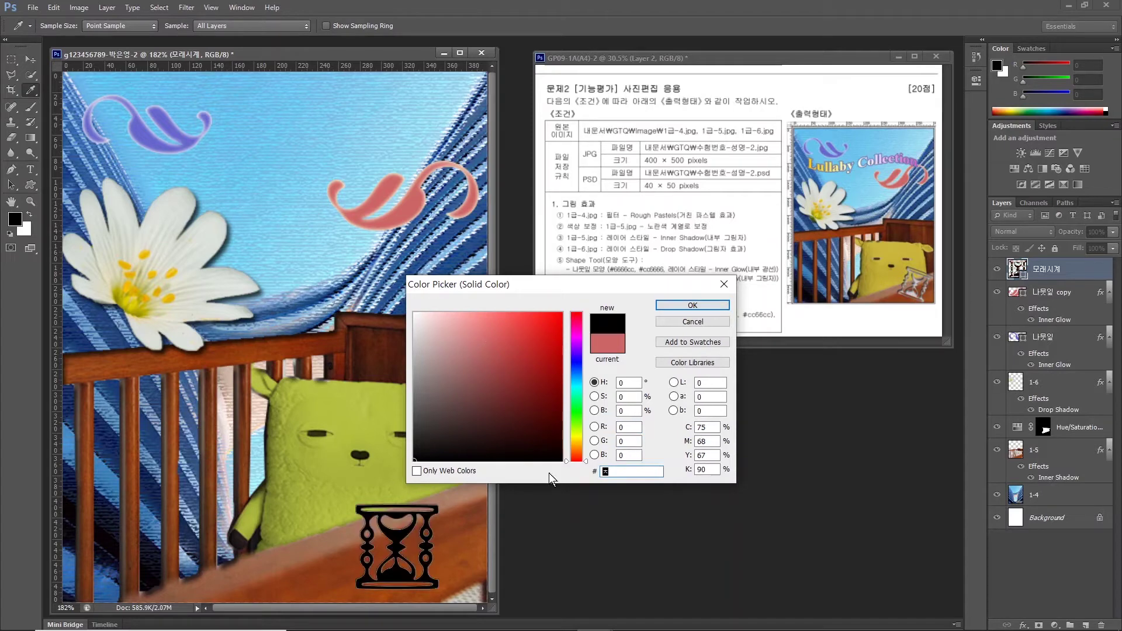
key("Return")
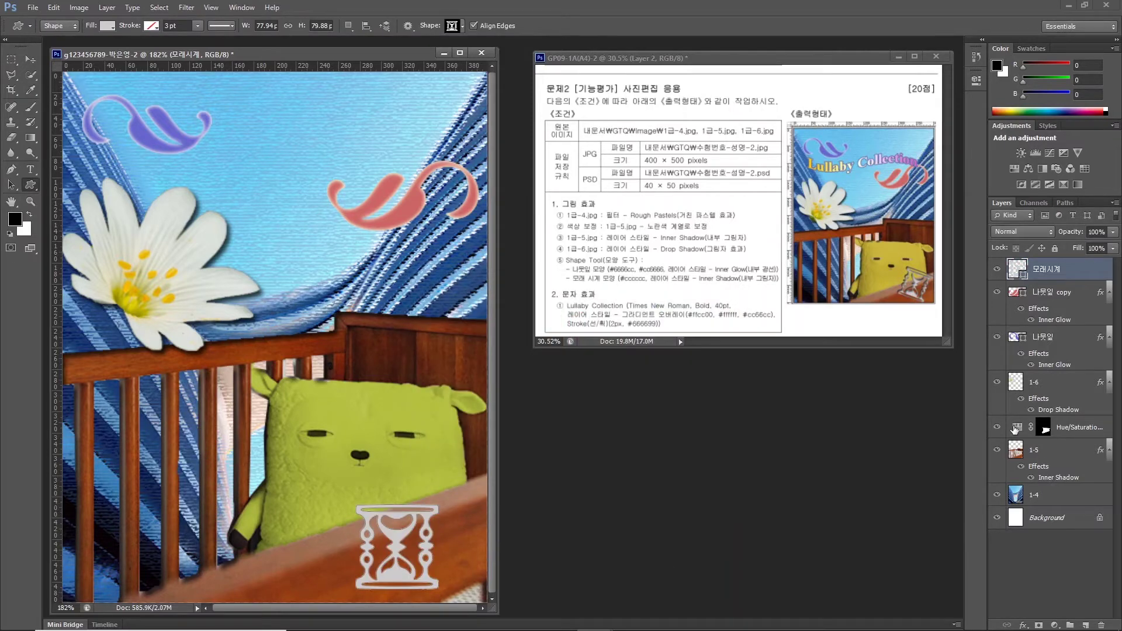
Add an Inner Shadow layer style to the hourglass.
left_click(1019, 624)
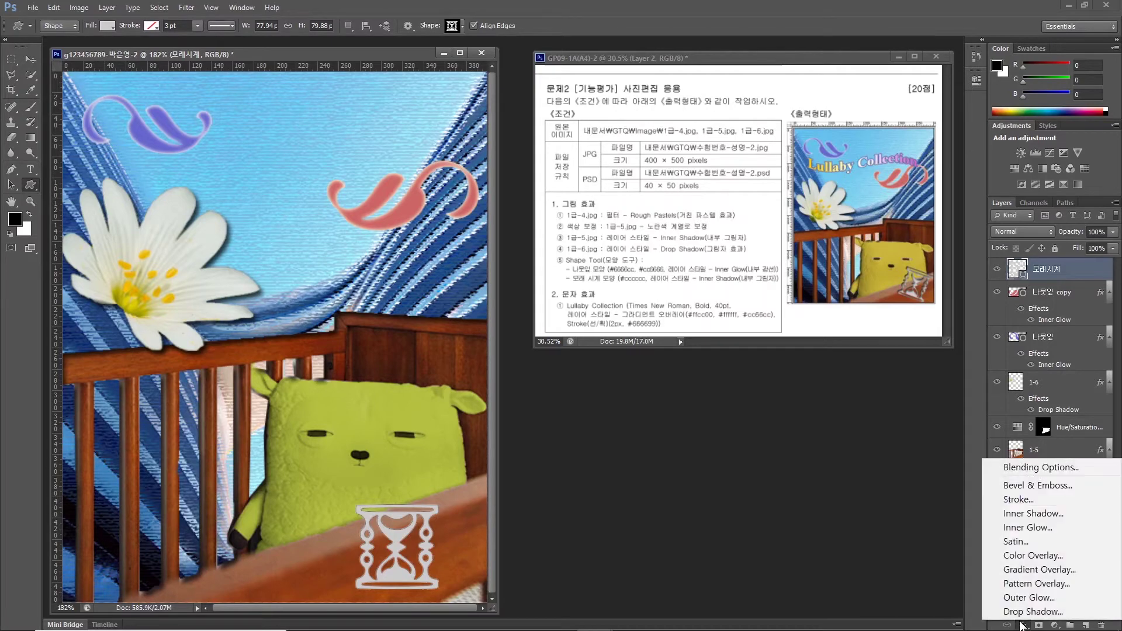
left_click(1012, 518)
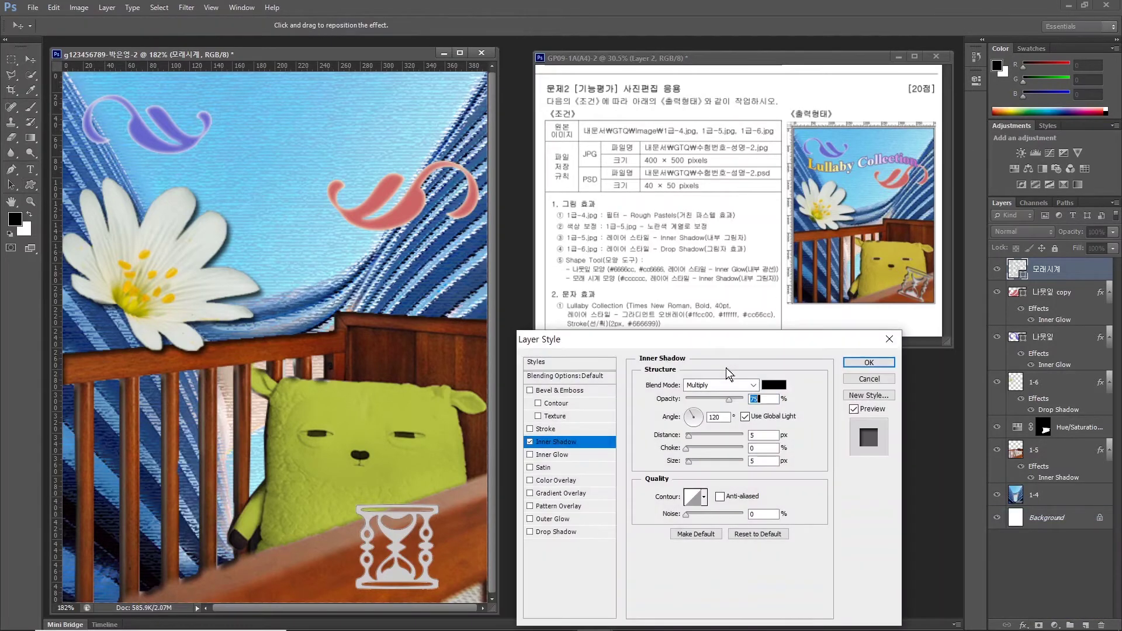
left_click(869, 363)
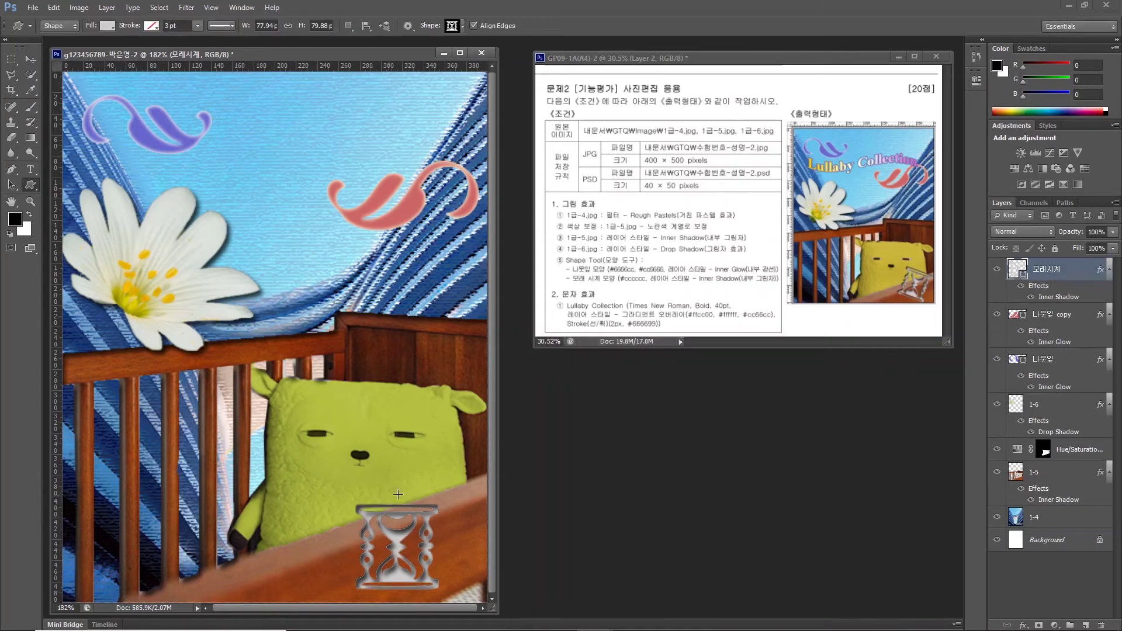
Rotate the hourglass about 21° clockwise and enlarge it toward the upper left.
key("ctrl+t")
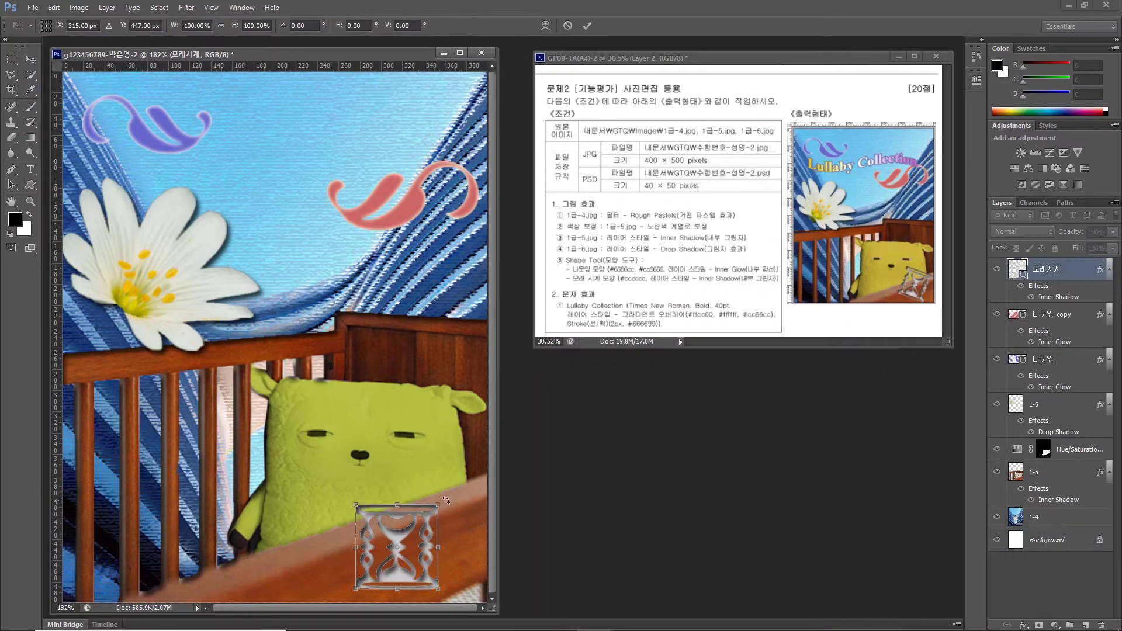
left_click_drag(467, 517, 464, 521)
key("Return")
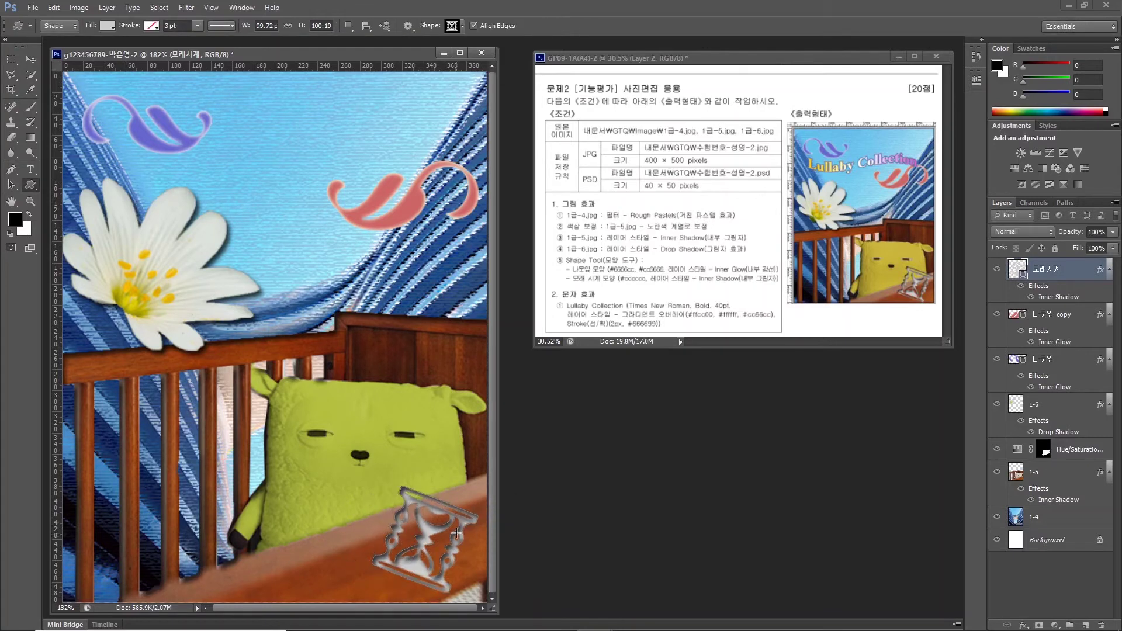
key("ctrl+t")
left_click_drag(374, 489, 354, 467)
key("Return")
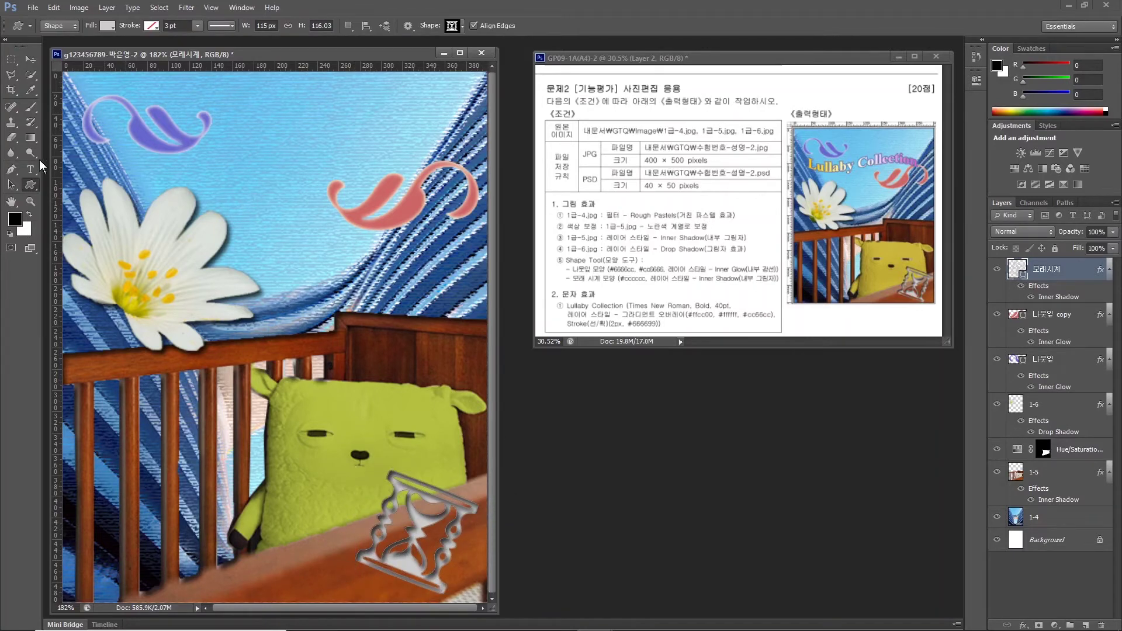
left_click(30, 169)
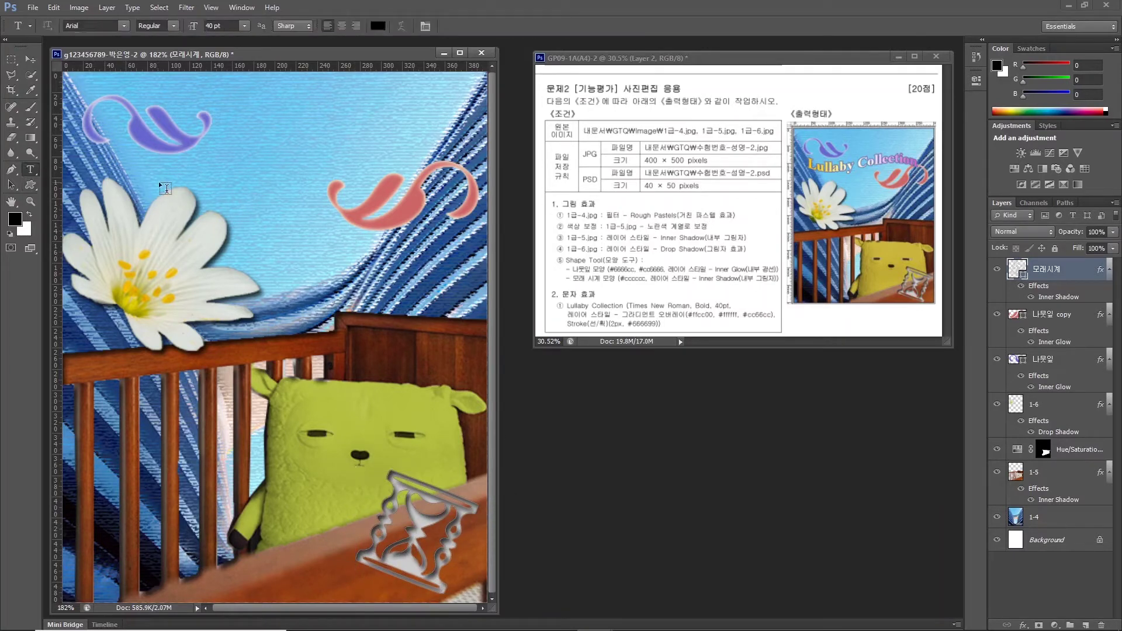
Type the title 'Lullaby Collection' in the upper sky of the poster.
left_click(190, 223)
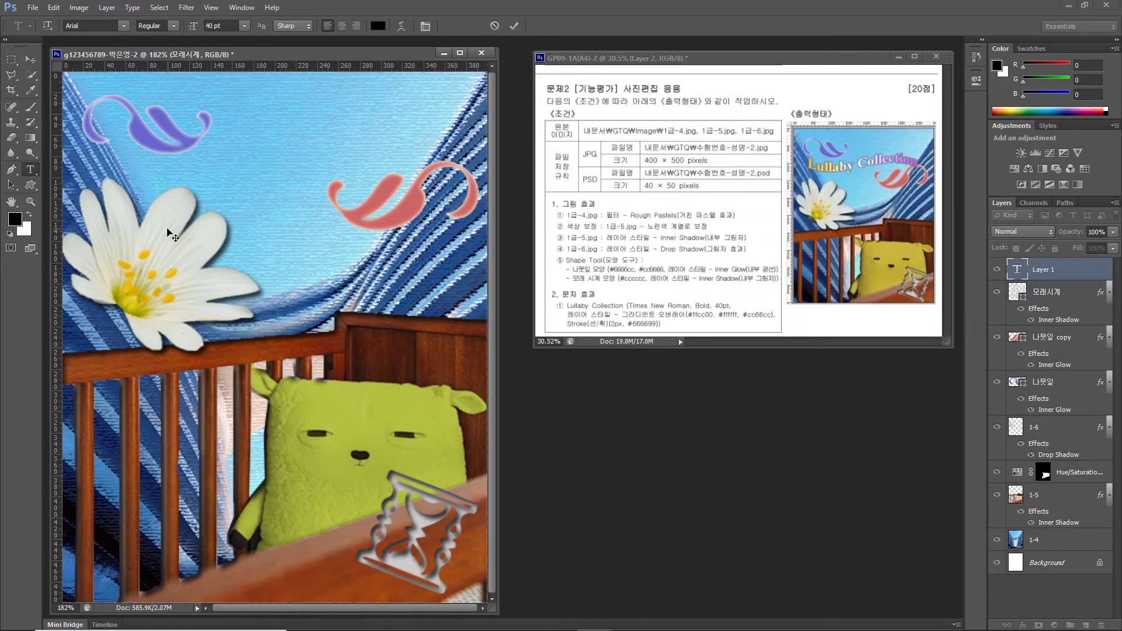
type("Lullaby Collection")
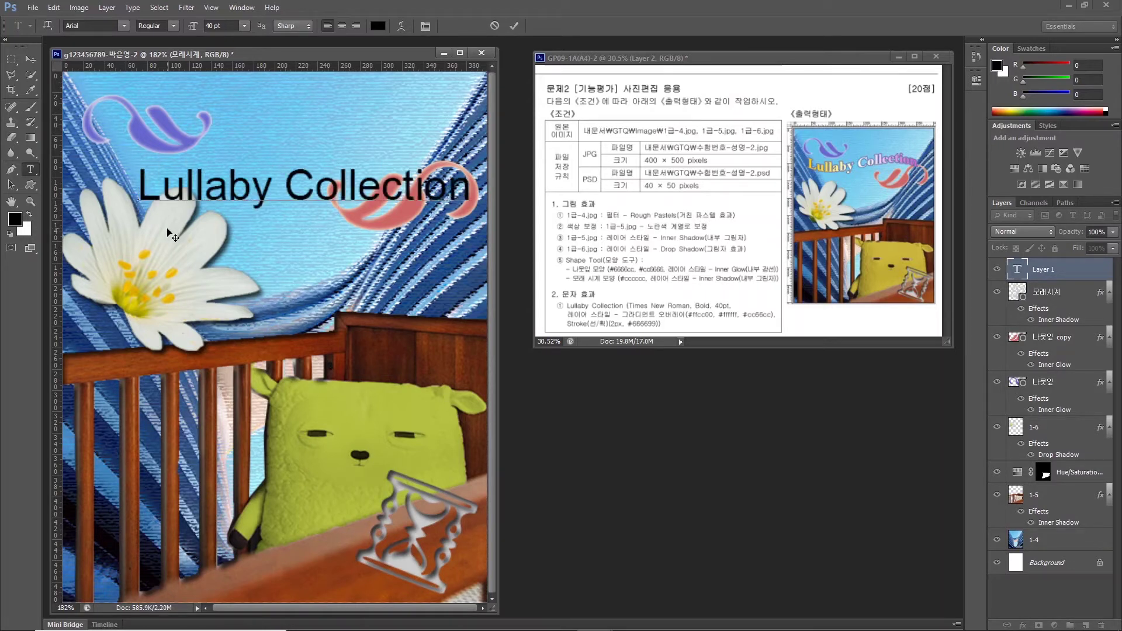
key("ctrl+Return")
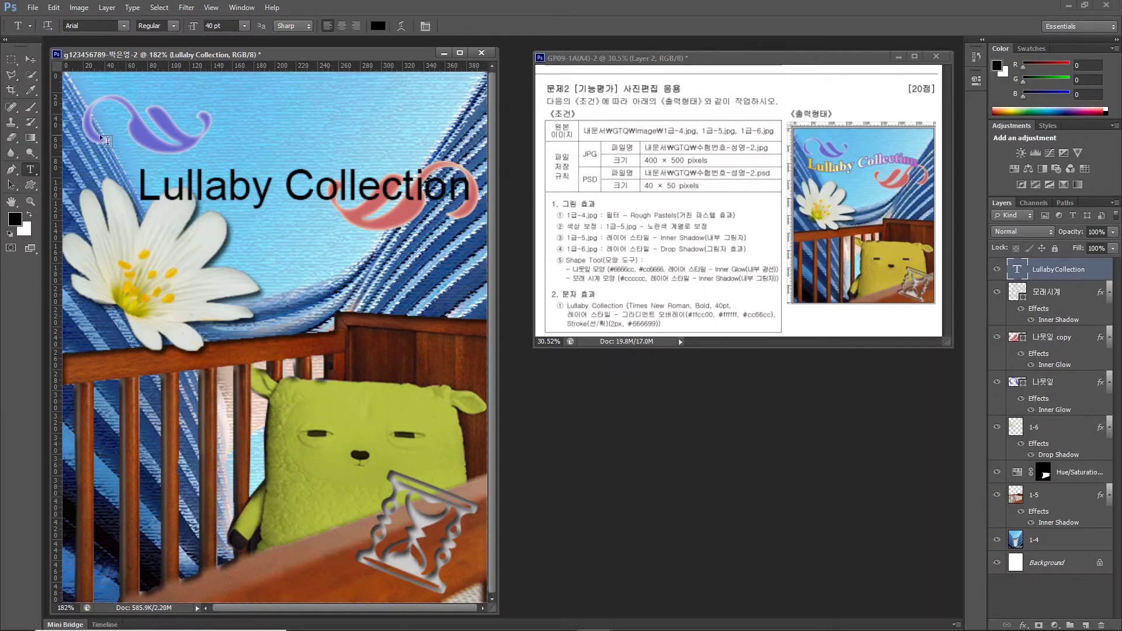
Set the title to Times New Roman Bold and add a Gradient Overlay style.
left_click(124, 26)
left_click_drag(270, 175, 262, 416)
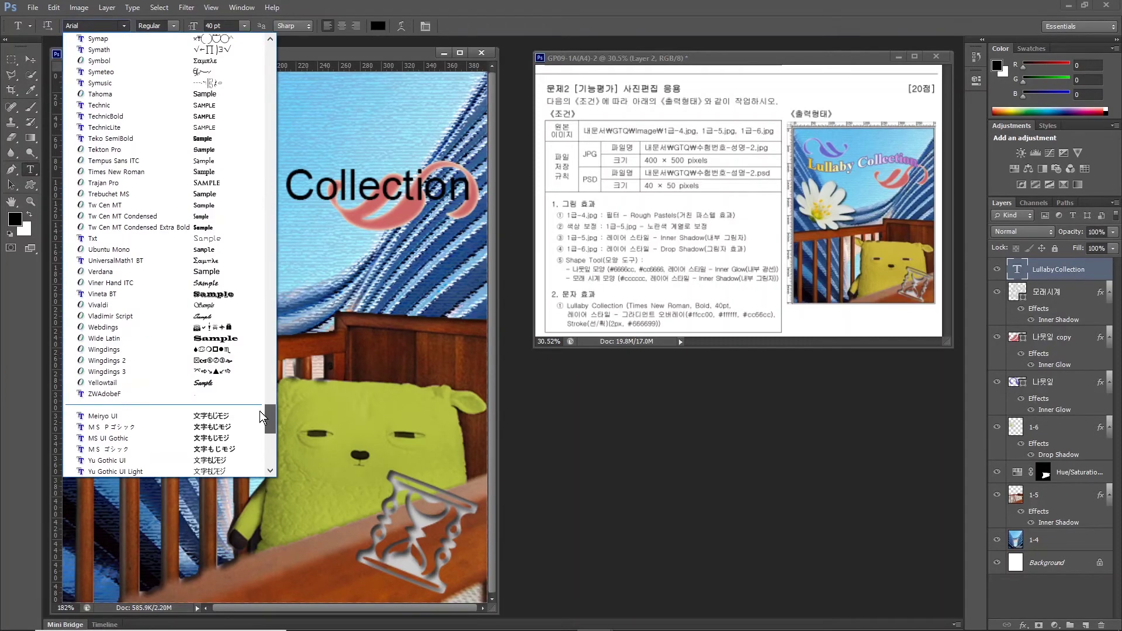
left_click(116, 171)
left_click(172, 26)
left_click(156, 61)
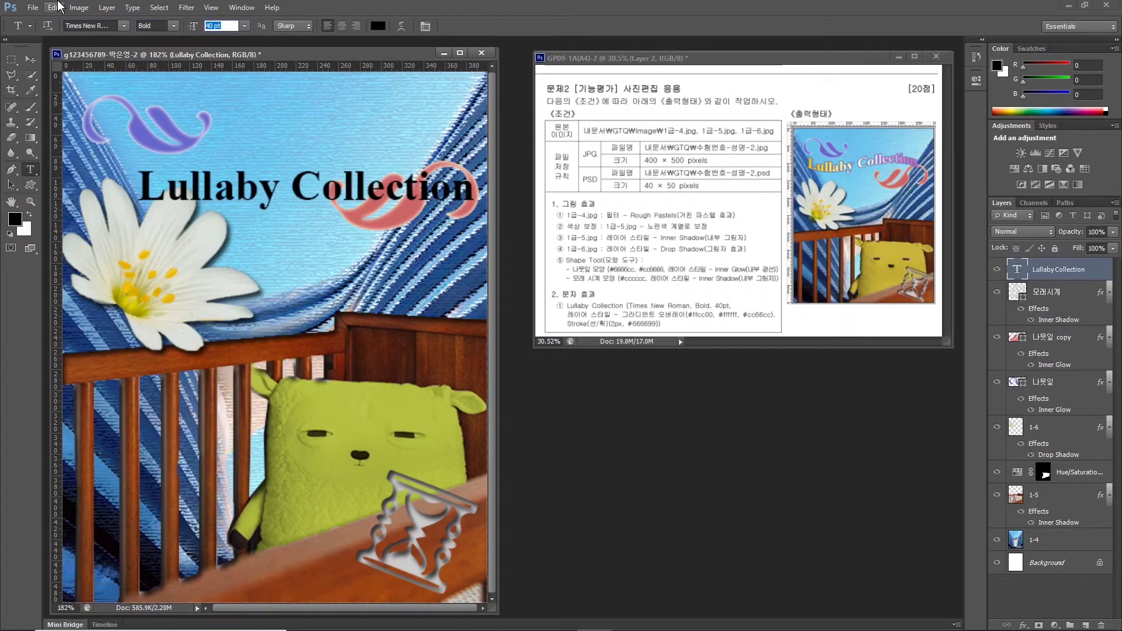
left_click(1023, 625)
left_click(1028, 576)
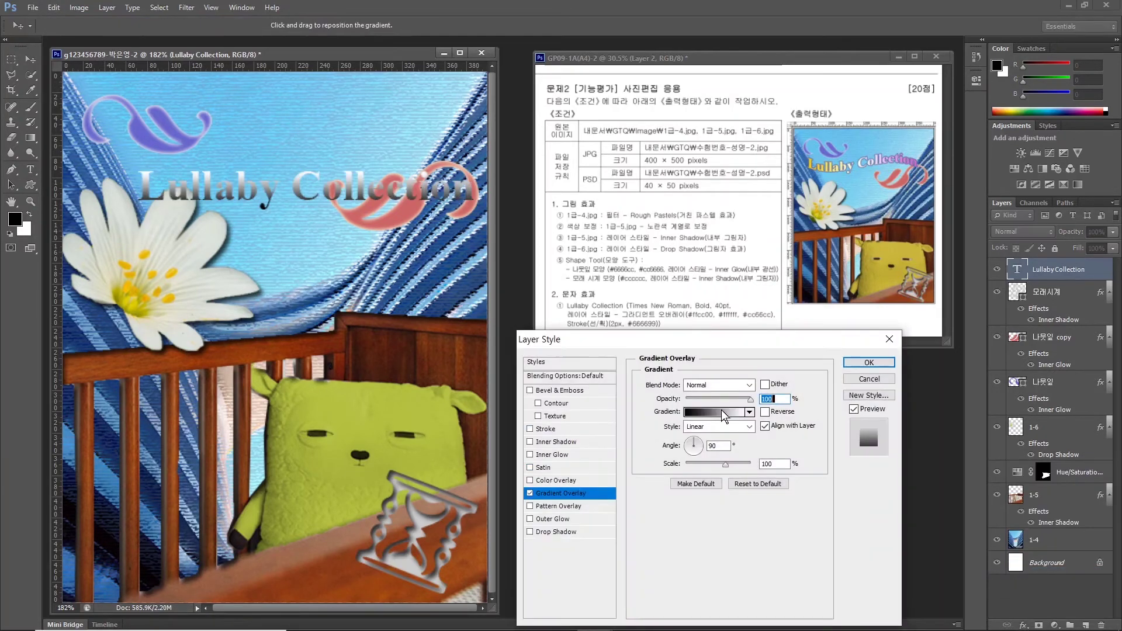
Build the title gradient with stops #ffcc00, #ffffff and #cc66cc.
left_click(723, 412)
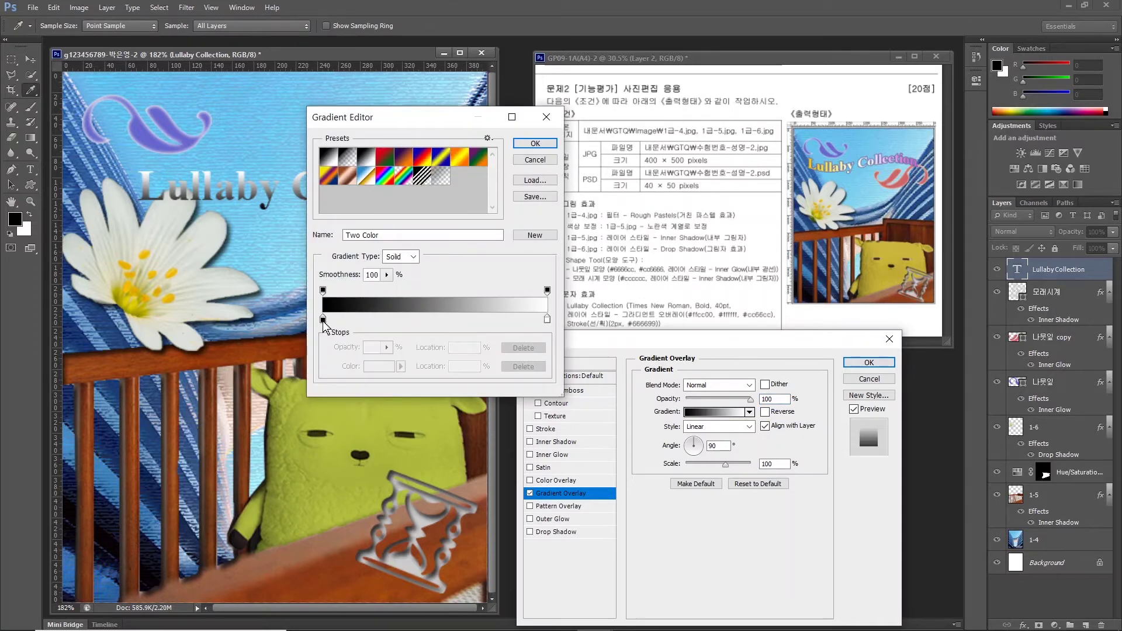
double_click(323, 320)
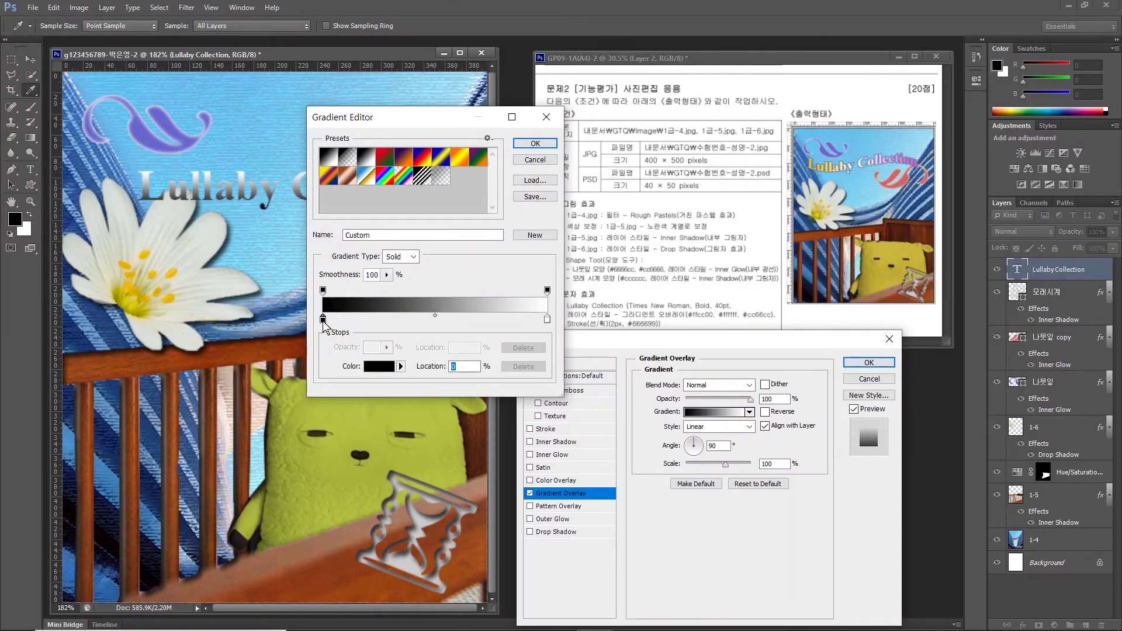
left_click(634, 471)
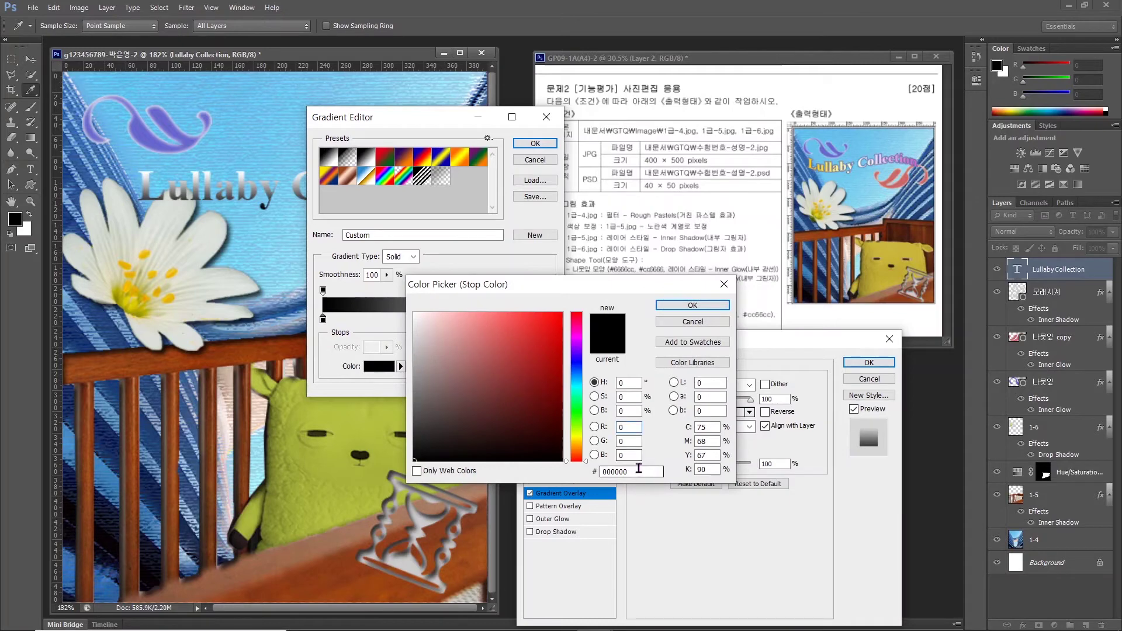
type("ffcc00")
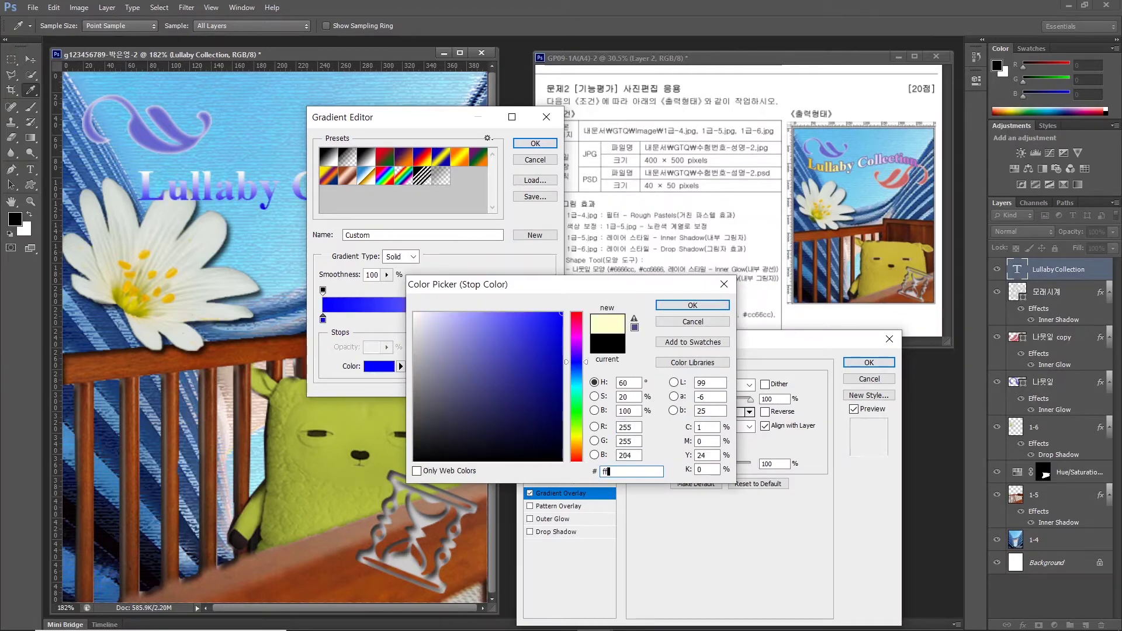
key("Return")
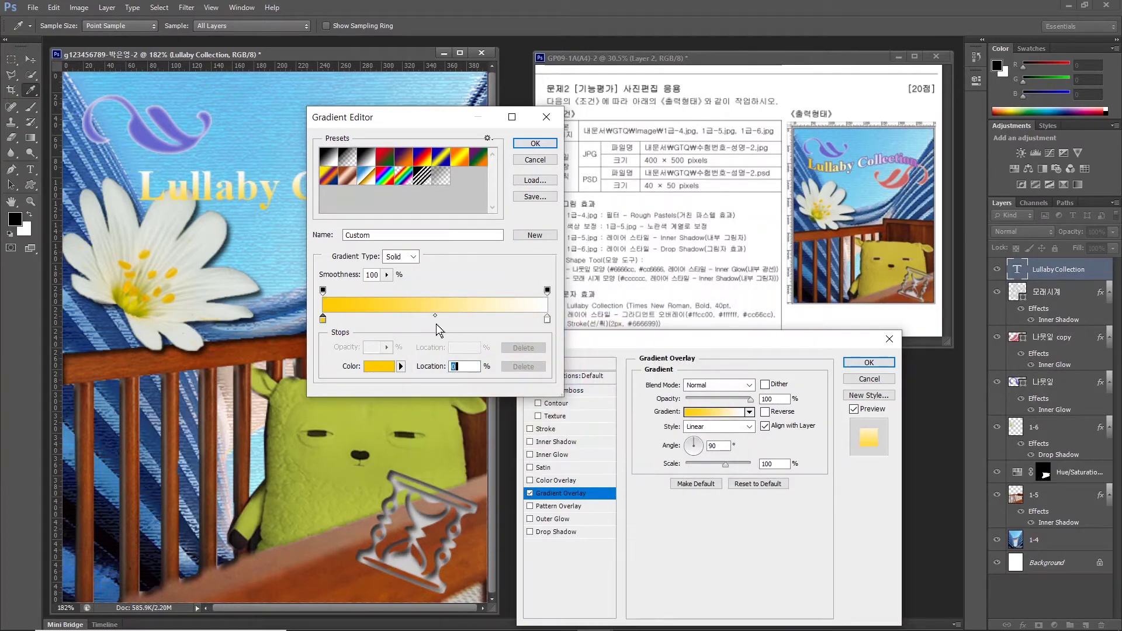
key("ctrl")
left_click(435, 322)
double_click(434, 319)
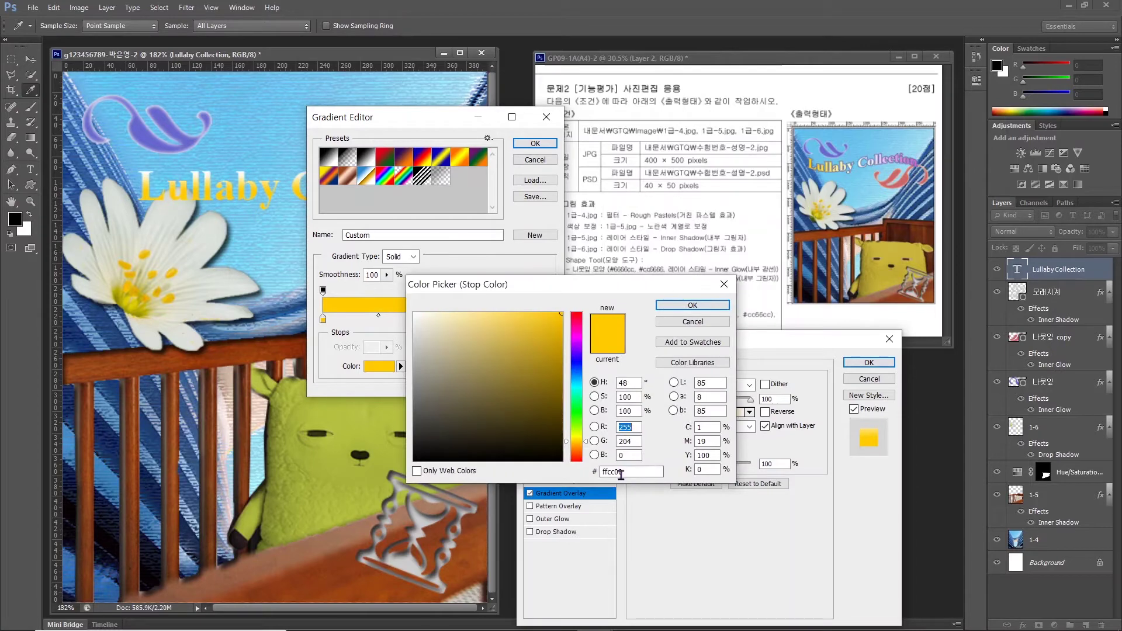
type("ffffff")
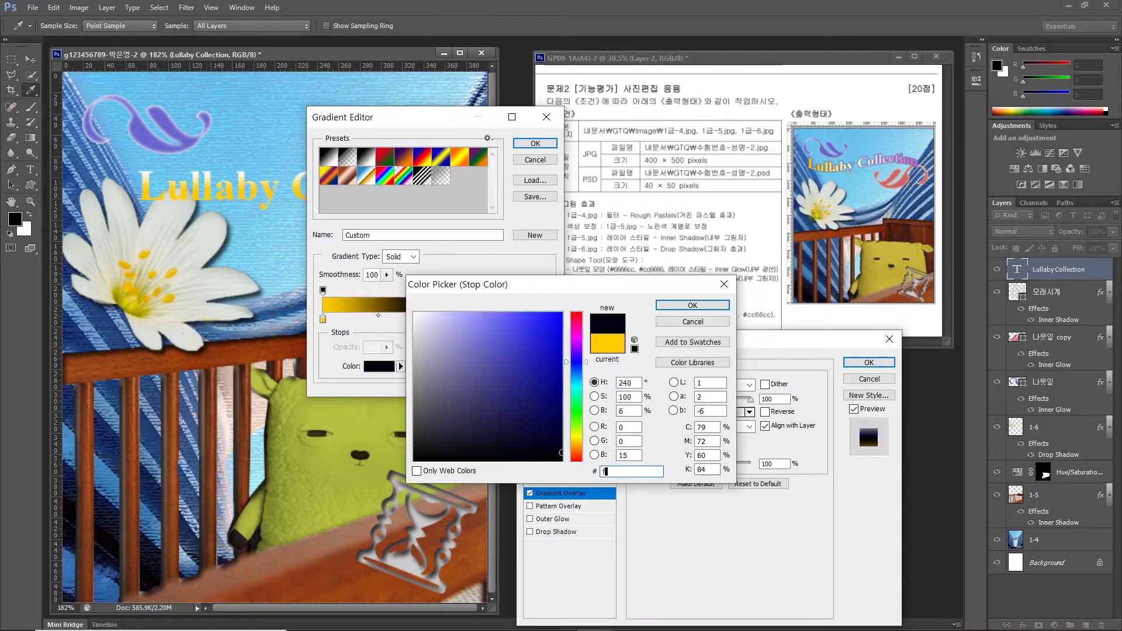
key("Return")
double_click(434, 320)
type("cc66cc")
key("Return")
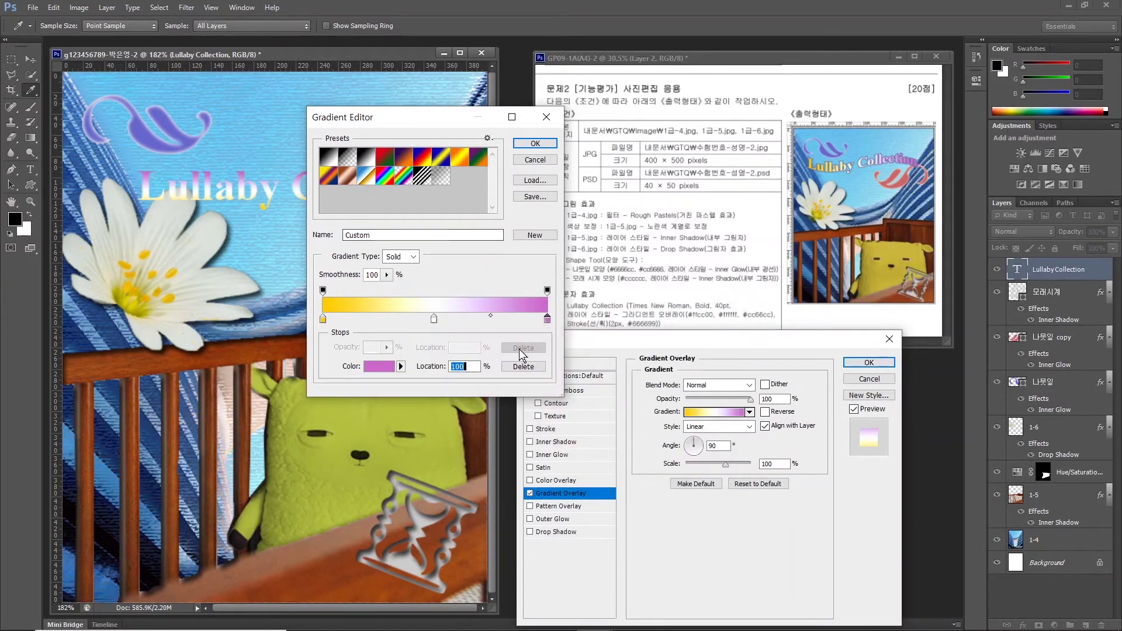
left_click(535, 144)
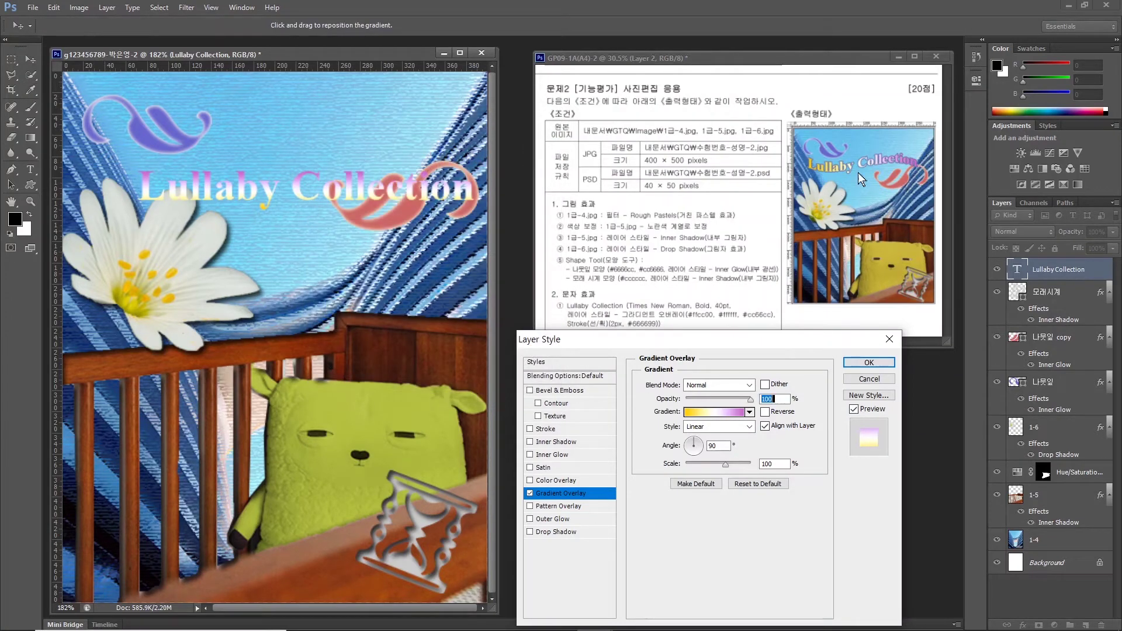
Set the gradient angle to 0° and add a 2 px #666699 stroke.
left_click(701, 449)
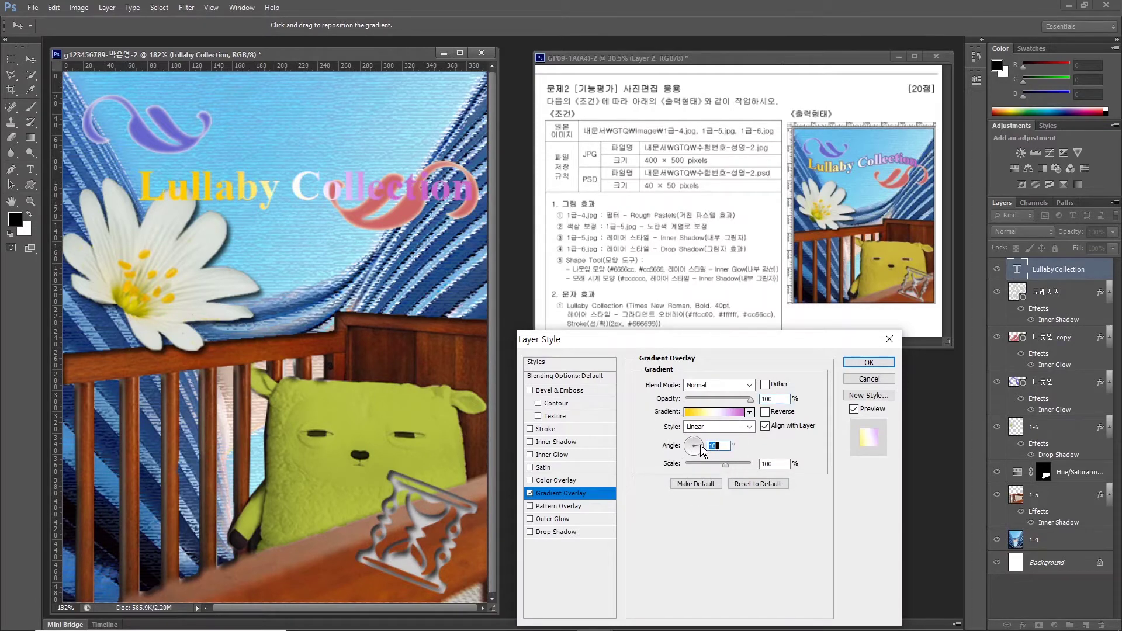
left_click(530, 429)
left_click(546, 429)
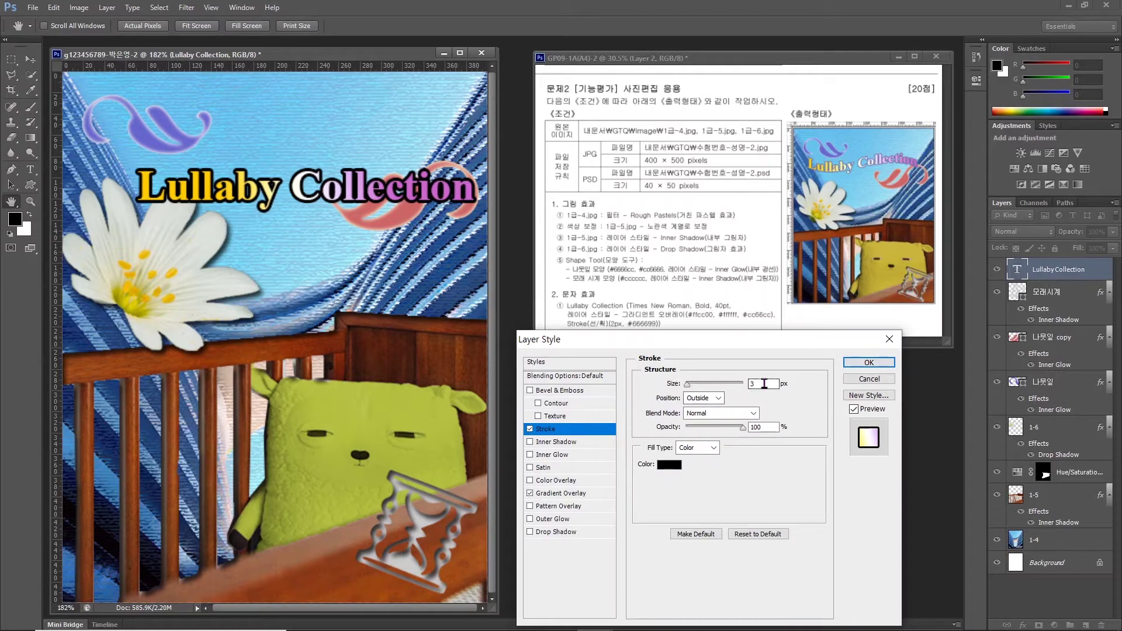
type("2")
left_click(669, 464)
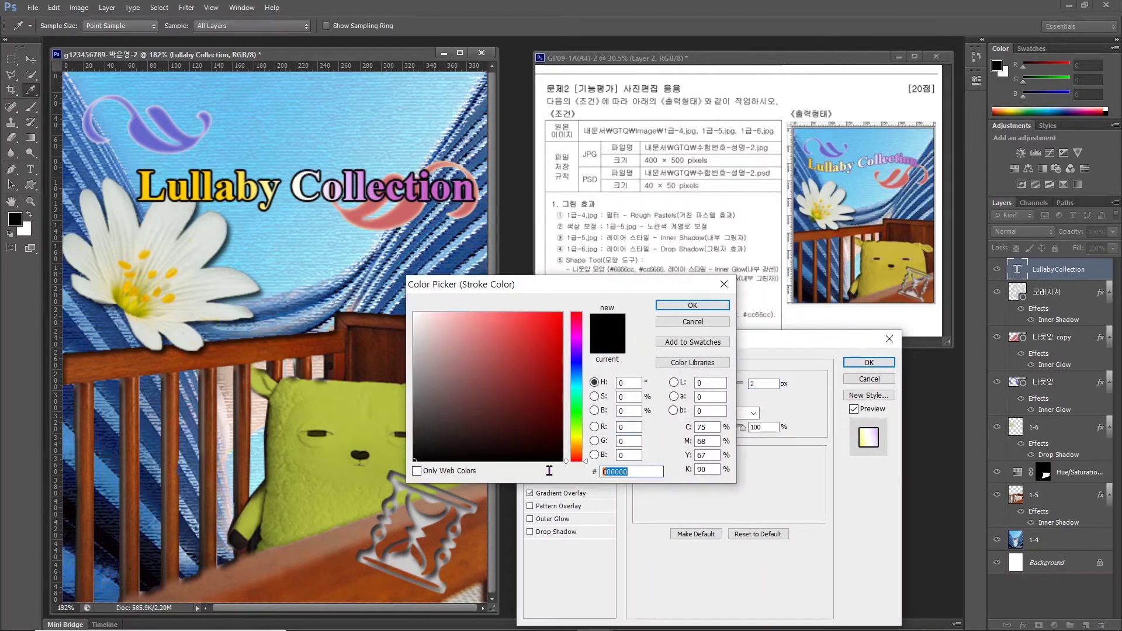
type("666699")
key("Return")
left_click(868, 363)
left_click(27, 59)
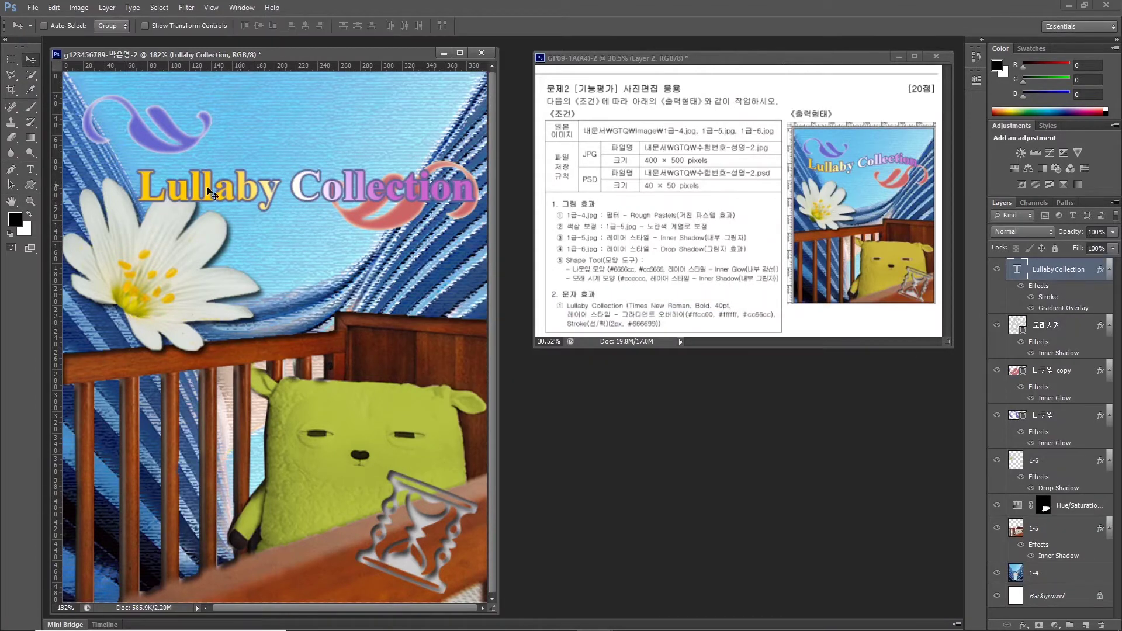
Drag the Lullaby Collection title up between the purple and pink leaves.
left_click_drag(212, 193, 180, 162)
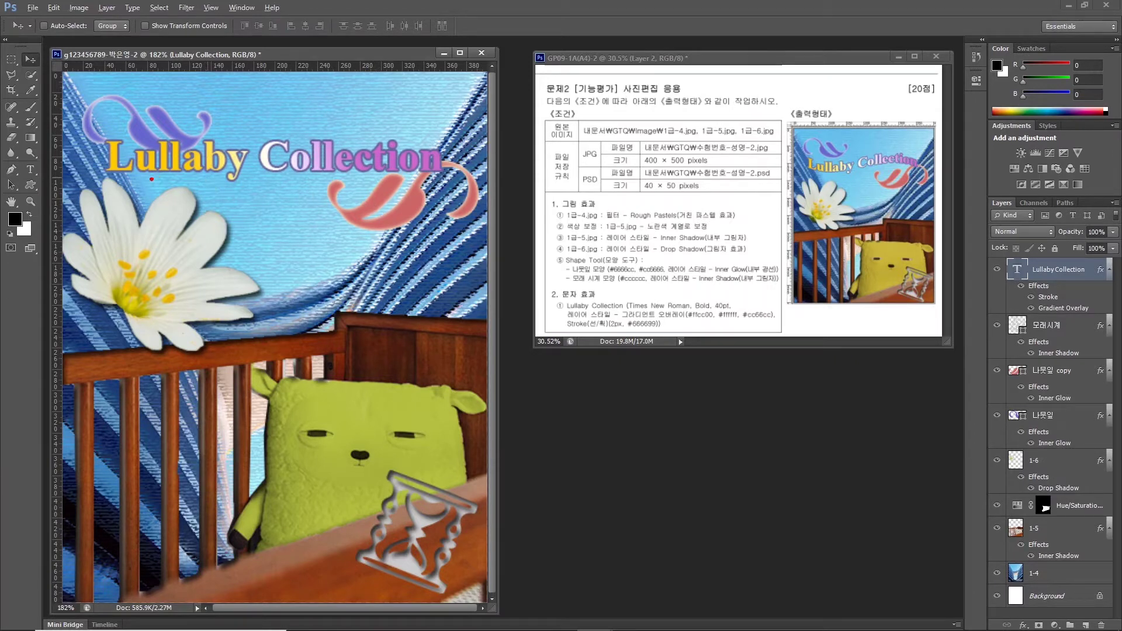
mouse_move(120, 180)
left_mouse_down()
mouse_move(209, 193)
mouse_move(406, 191)
left_mouse_up()
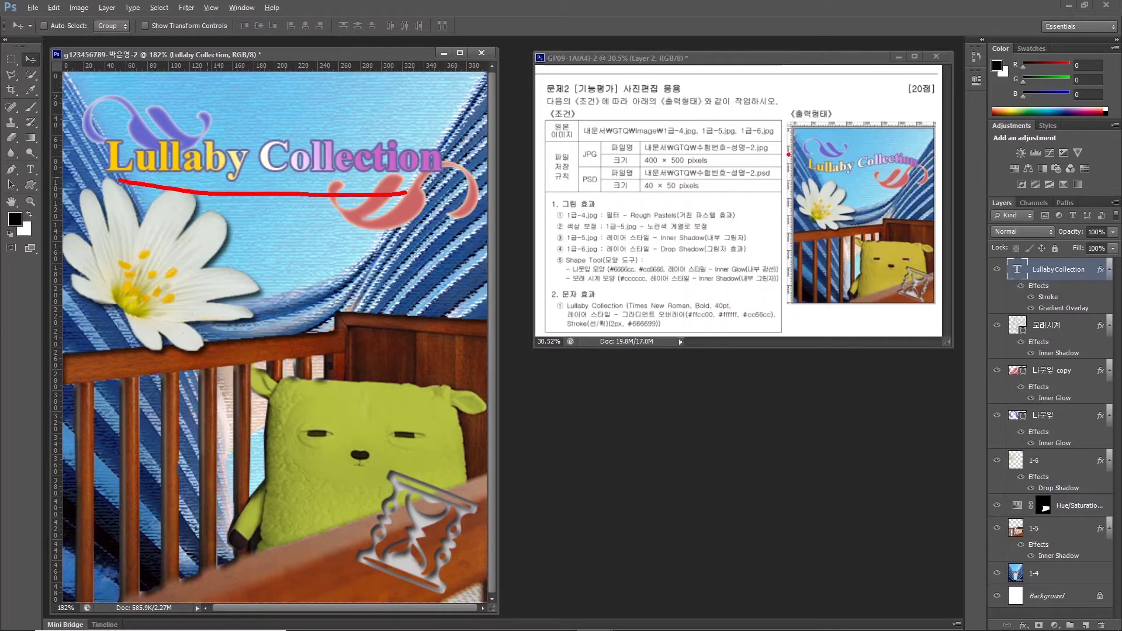
mouse_move(788, 154)
left_mouse_down()
mouse_move(827, 173)
mouse_move(904, 147)
mouse_move(929, 174)
left_mouse_up()
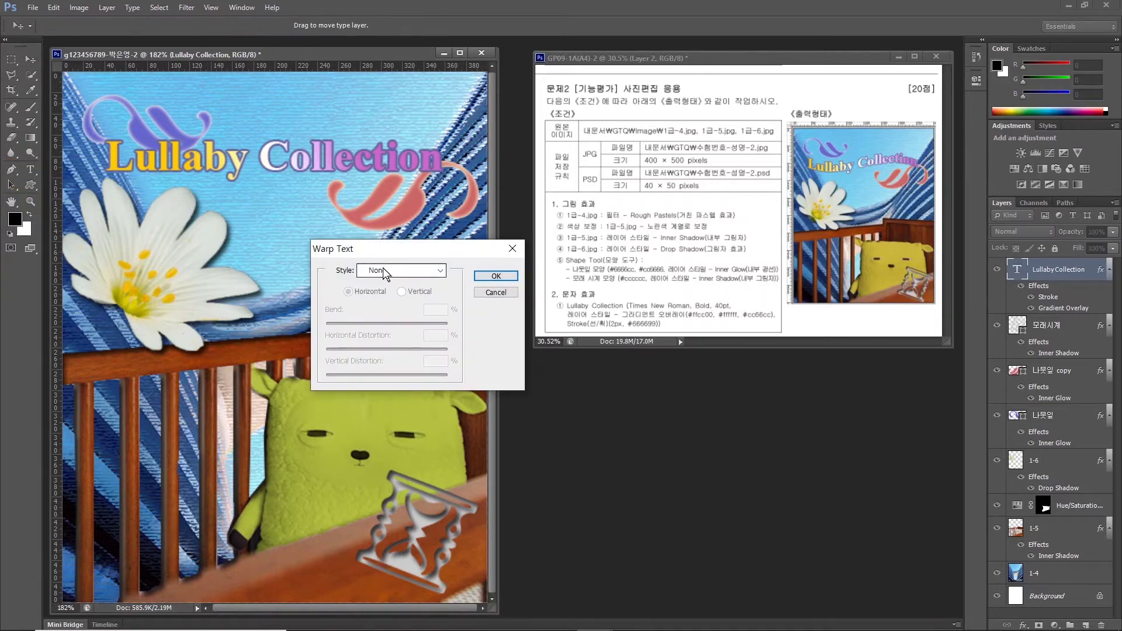
Apply the Flag warp style to the Lullaby Collection title.
left_click(401, 270)
left_click(385, 398)
left_click(493, 276)
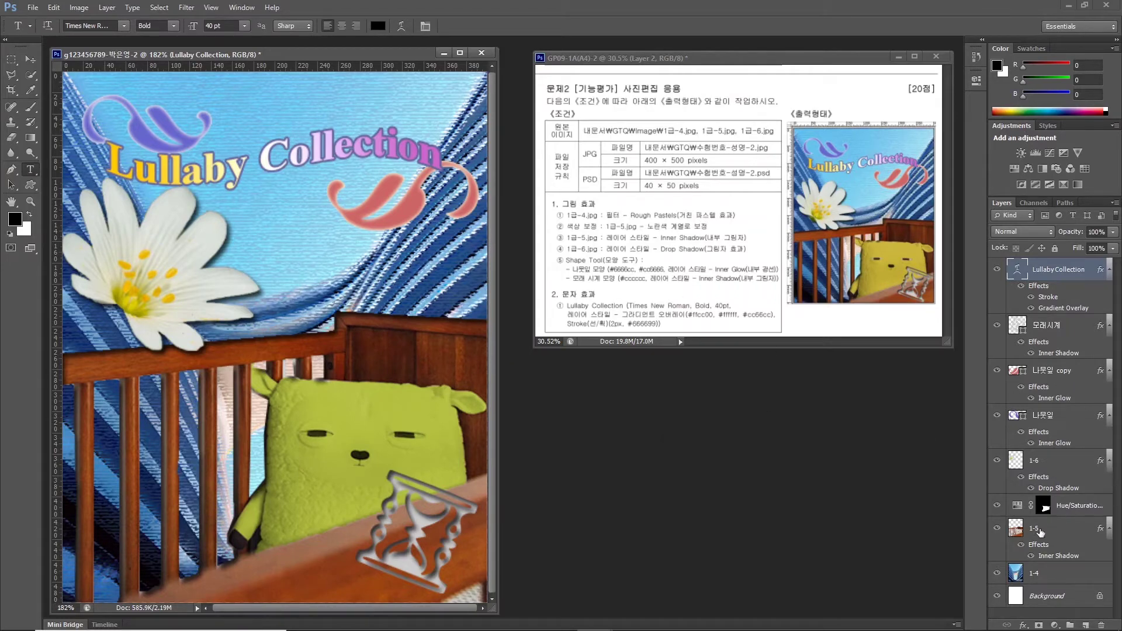
Re-enable the Hue/Saturation mask and reposition the hourglass, pink leaf, white flower and title.
left_click(1040, 528)
key("v")
left_click(1044, 505, "shift")
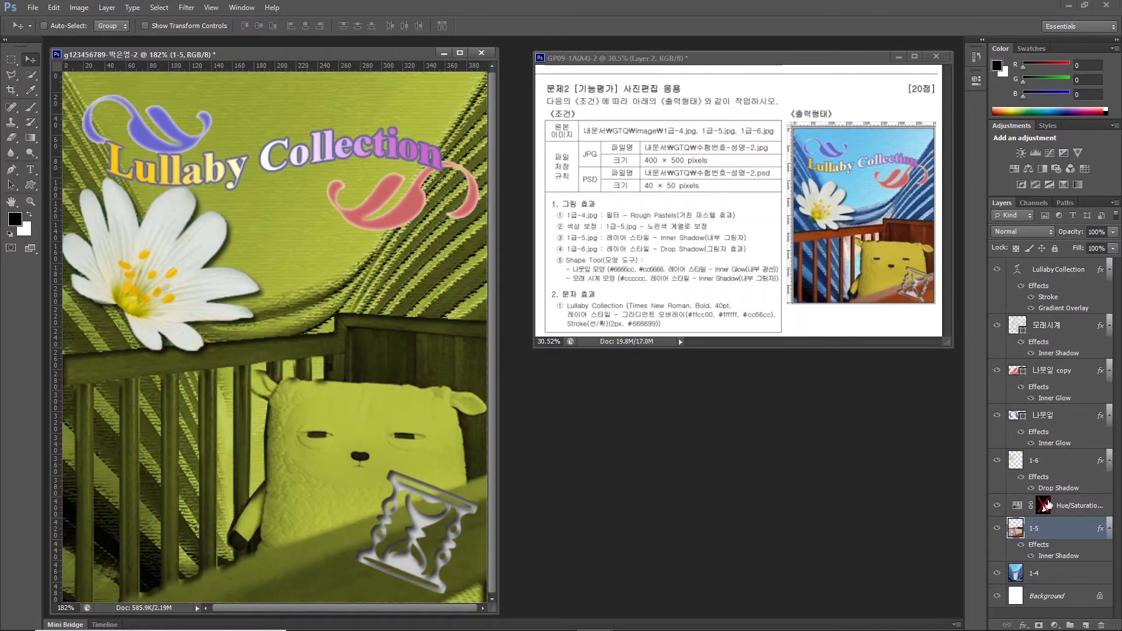
left_click(1043, 506, "shift")
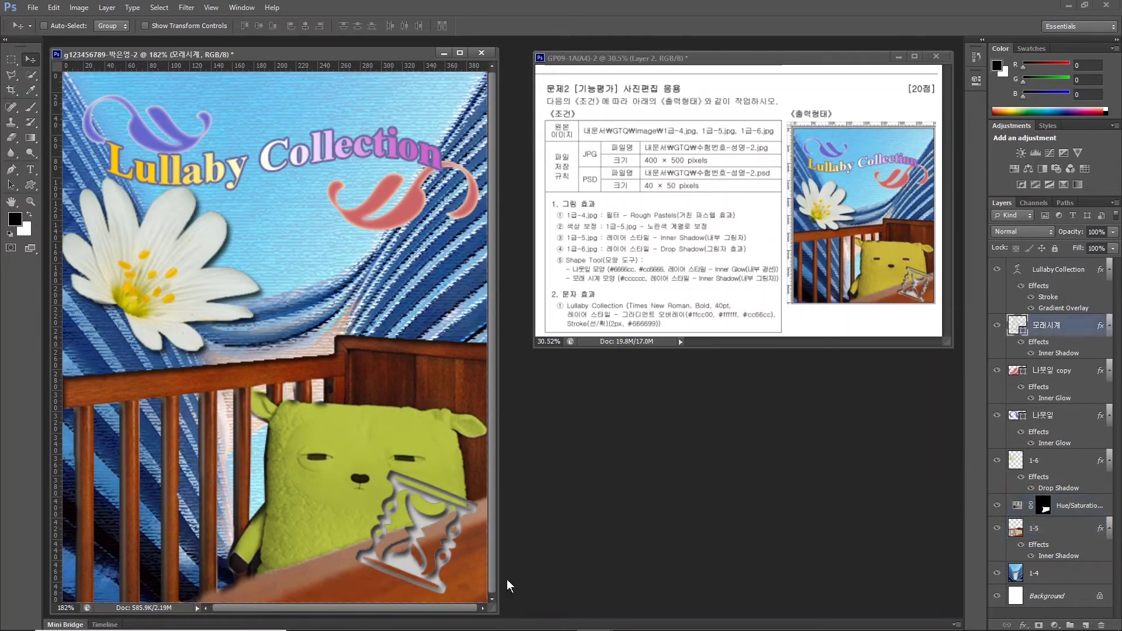
left_click_drag(409, 578, 418, 565)
left_click(1046, 371)
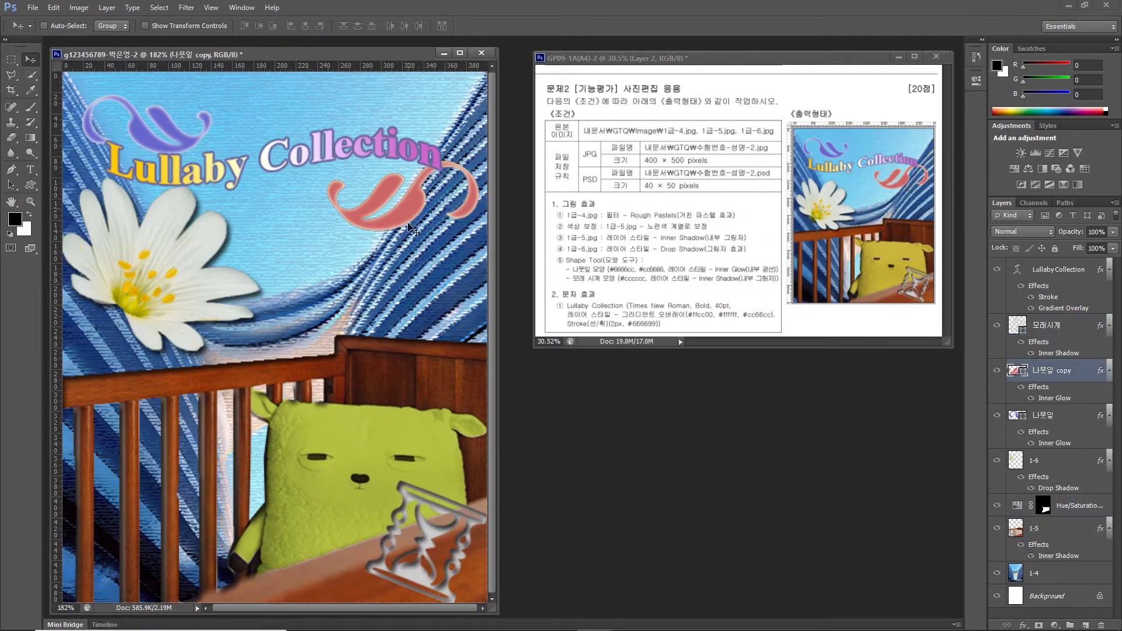
left_click_drag(414, 231, 413, 247)
left_click(1058, 270)
left_click(1042, 459)
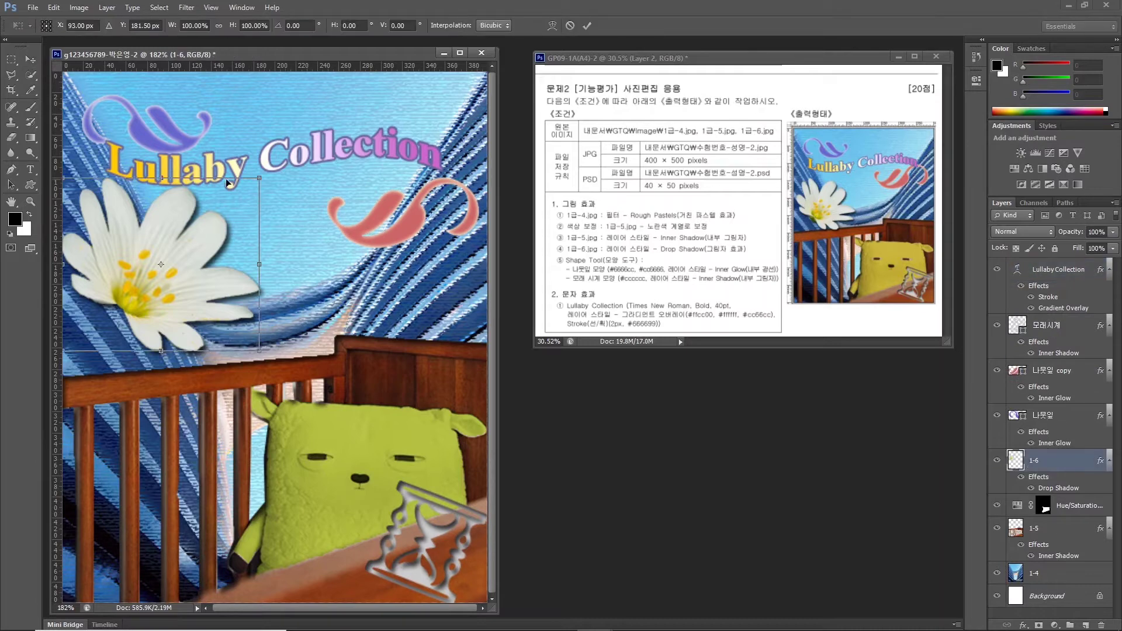
left_click_drag(228, 184, 238, 198)
key("Down")
key("Down")
key("Down")
key("Down")
key("Down")
key("Down")
key("Down")
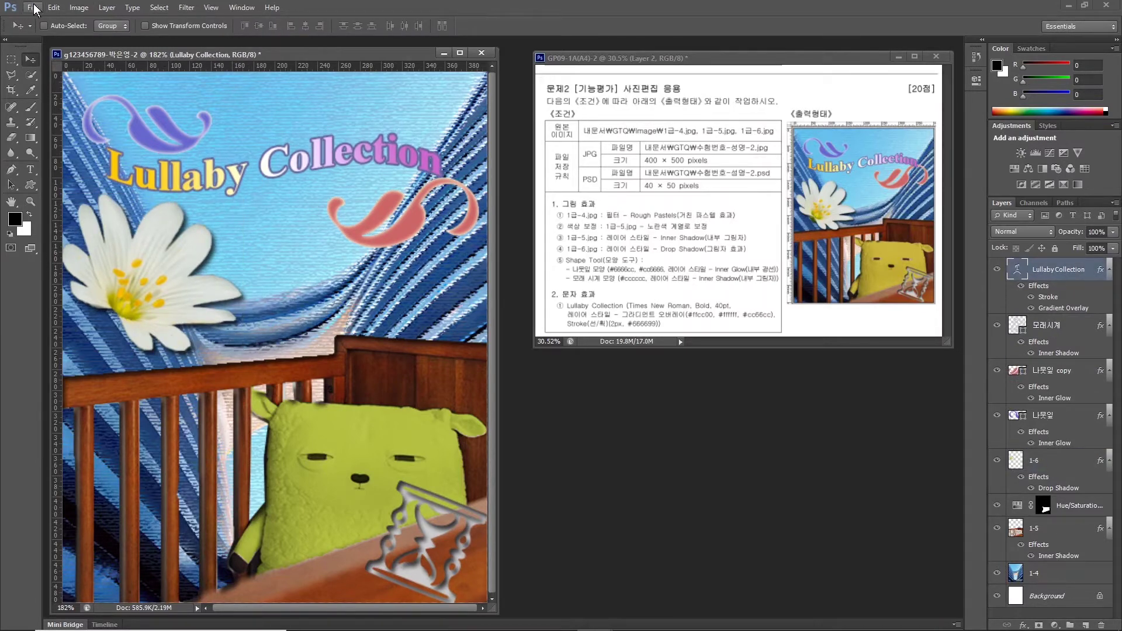
Save the poster as a JPEG in the GTQ folder.
left_click(34, 7)
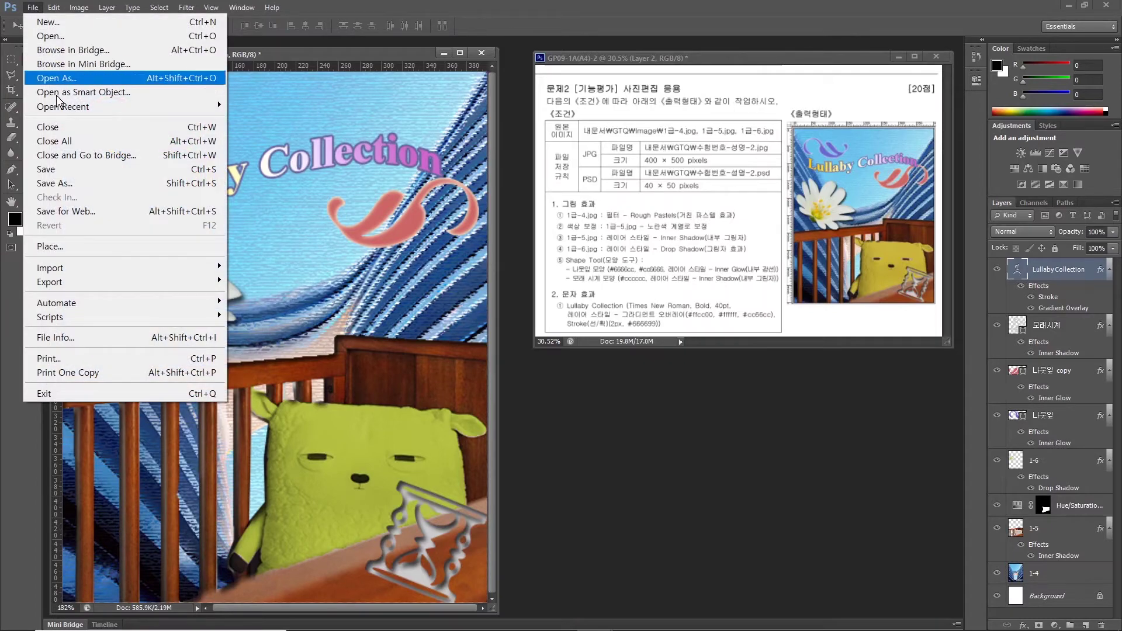
left_click(55, 182)
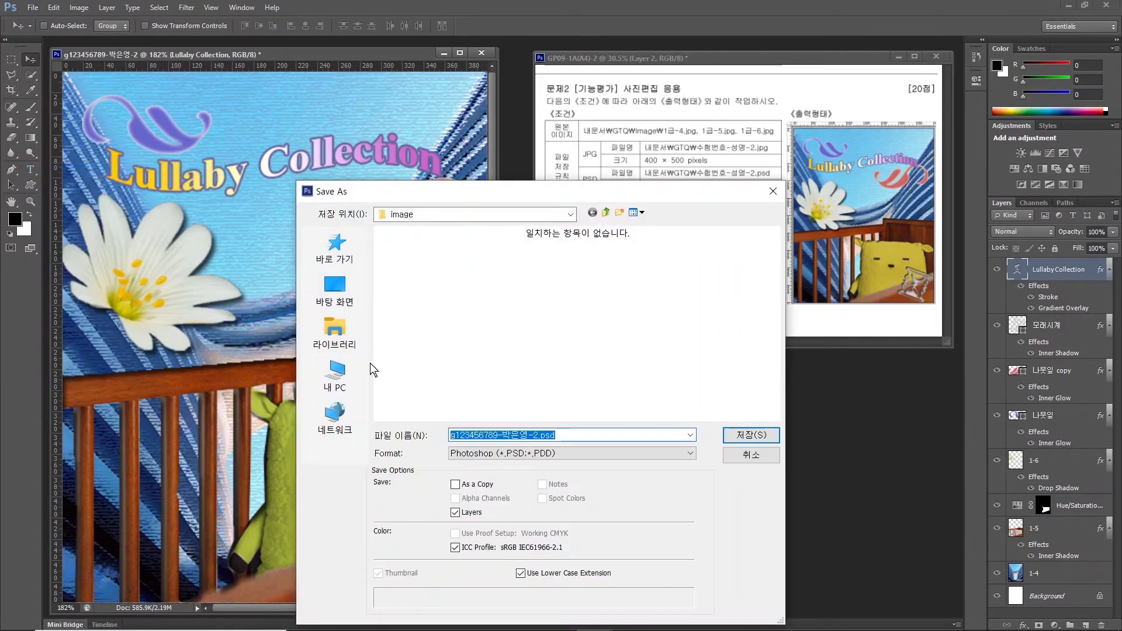
left_click(335, 331)
double_click(447, 252)
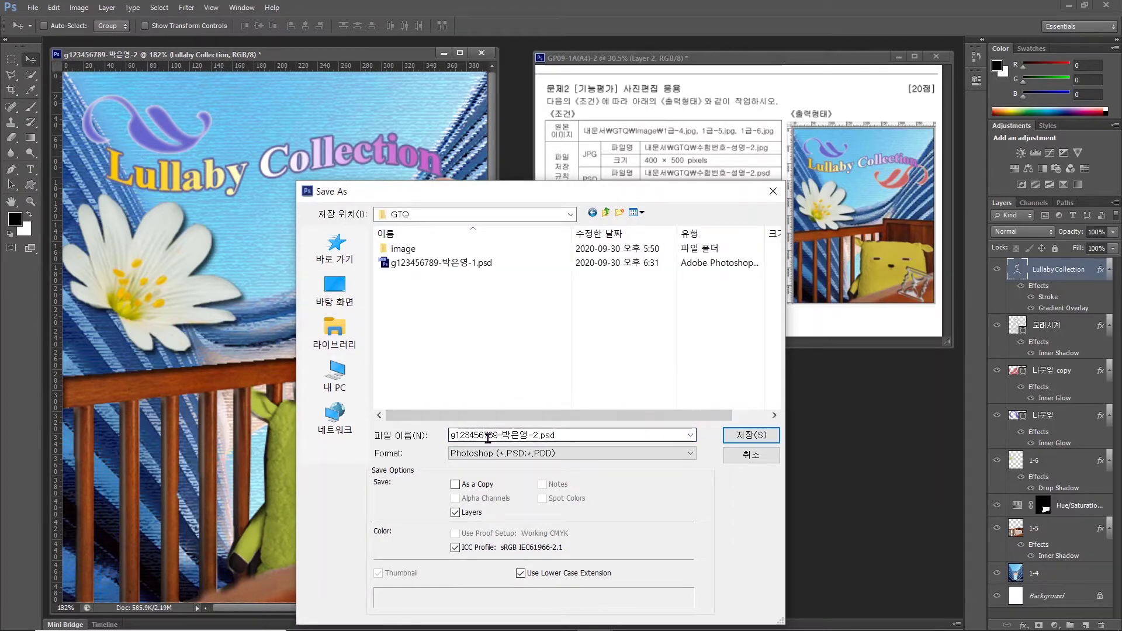
left_click(548, 453)
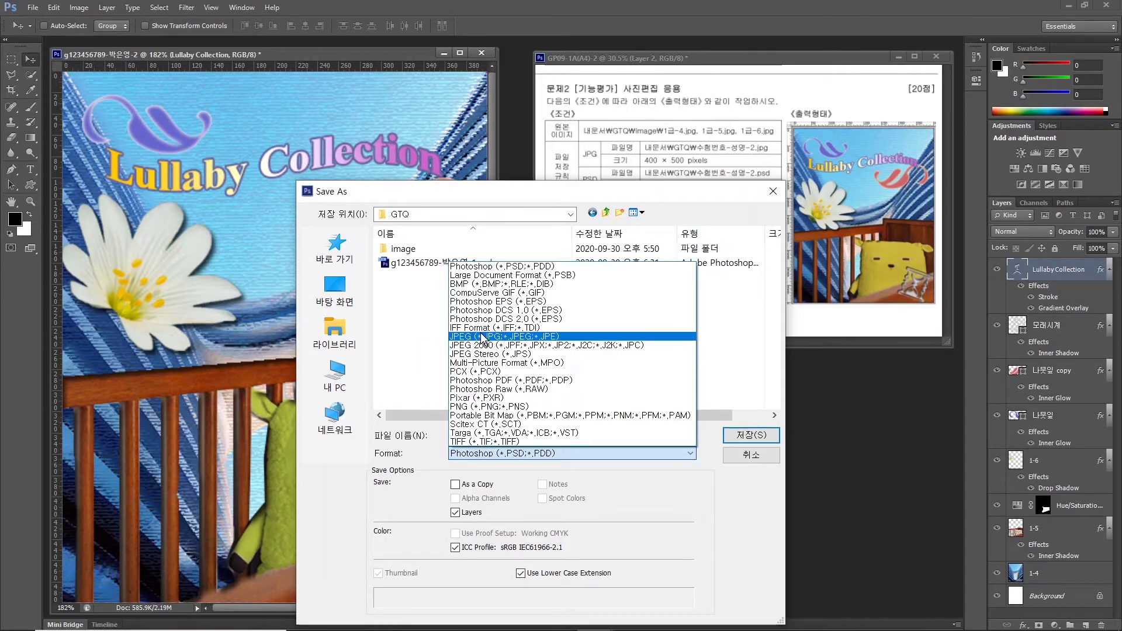
left_click(483, 337)
left_click(747, 435)
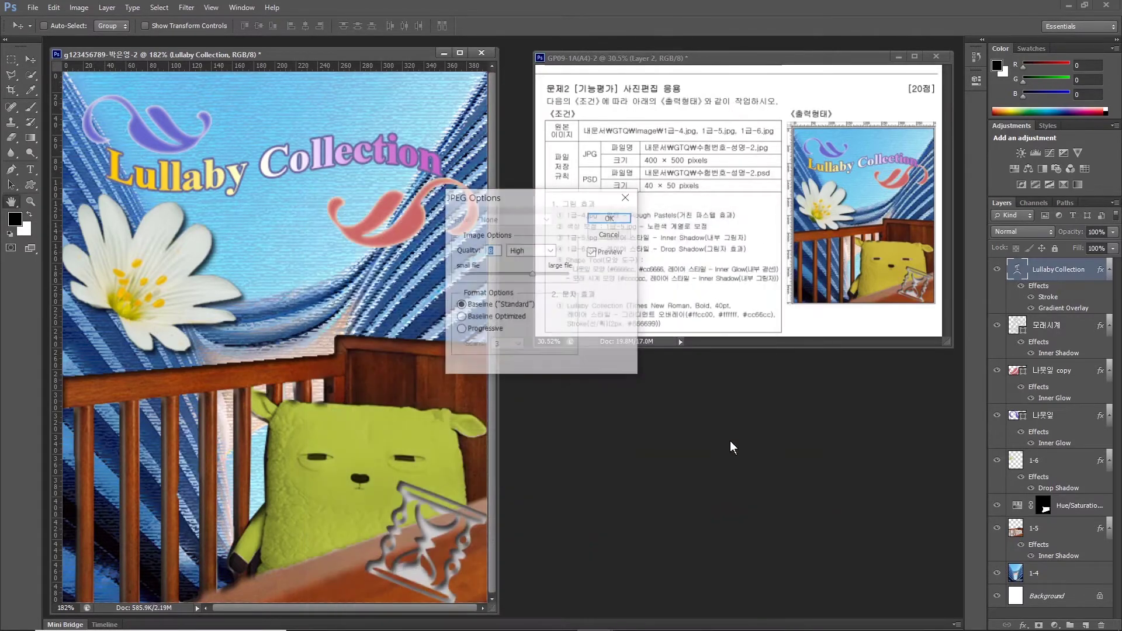
left_click(607, 219)
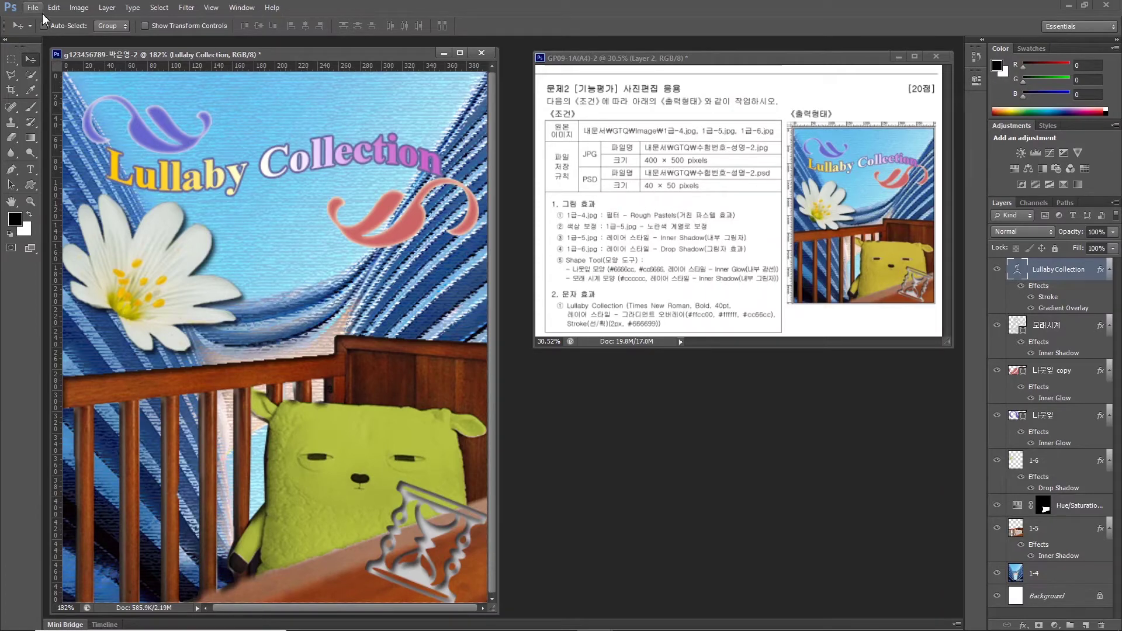
Resize the poster to 40 pixels wide in Image Size.
left_click(78, 8)
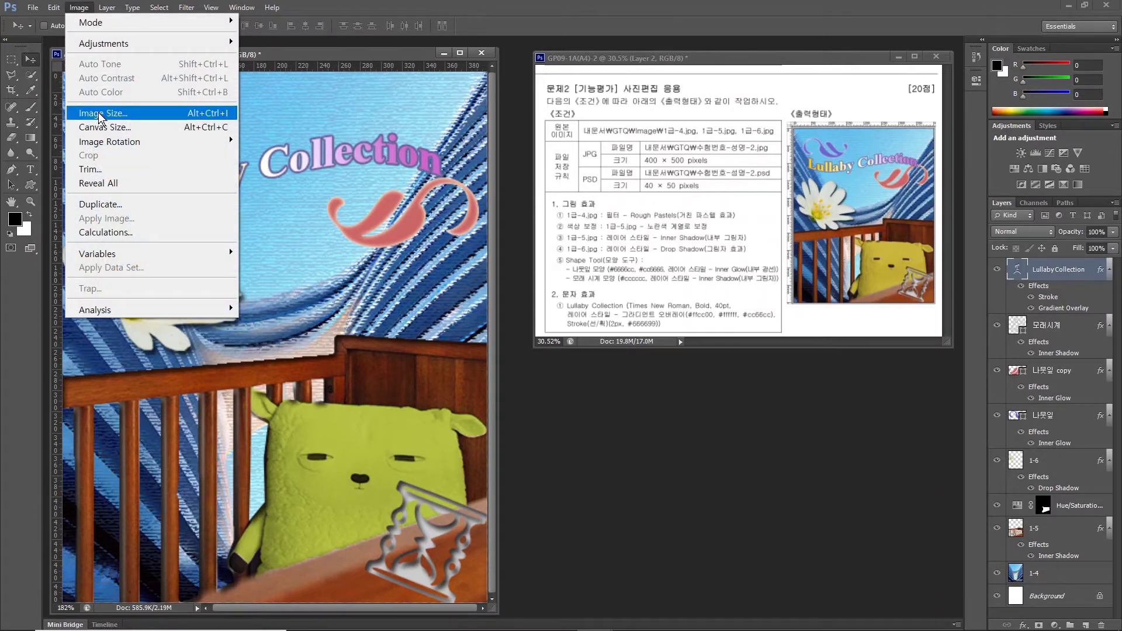
left_click(101, 110)
type("400")
key("Return")
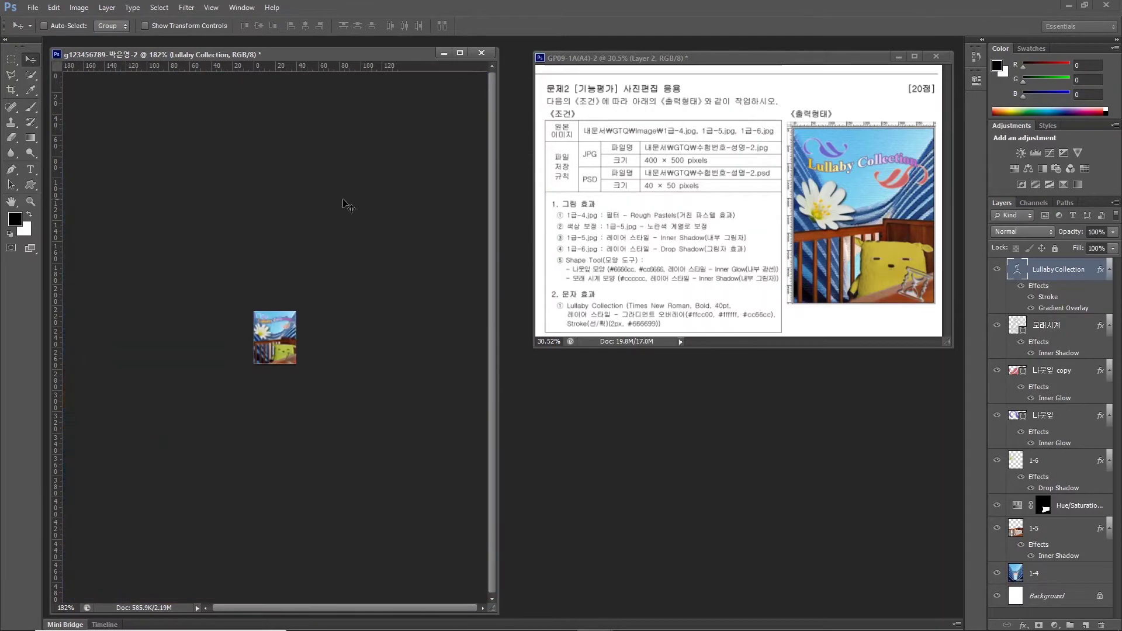
Save the shrunken poster as a Photoshop PSD file.
left_click(32, 7)
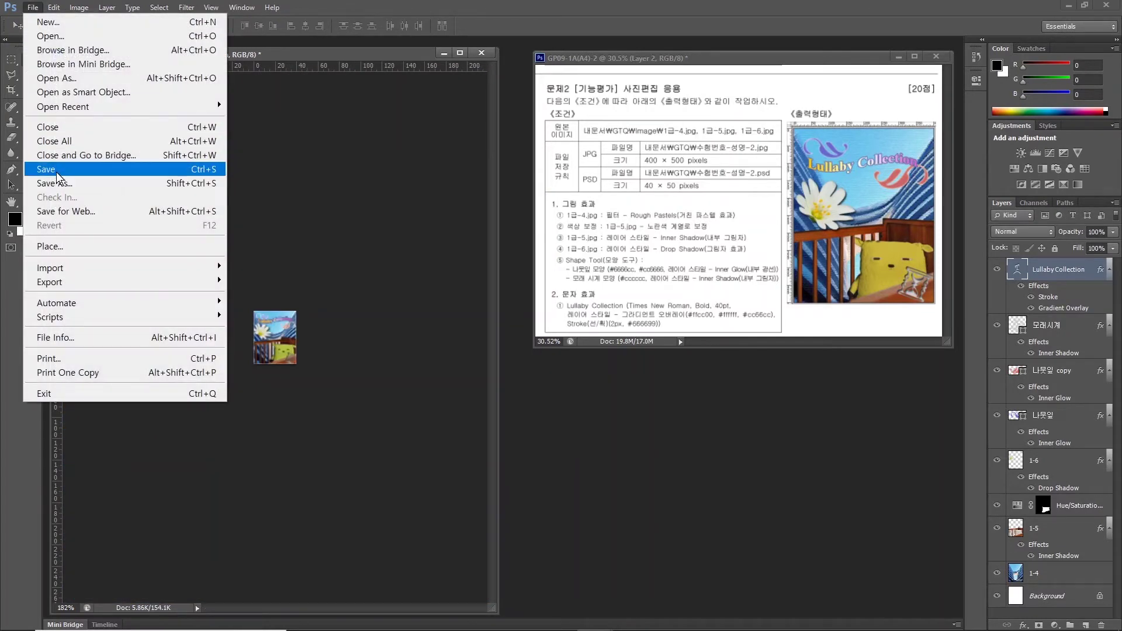
left_click(46, 169)
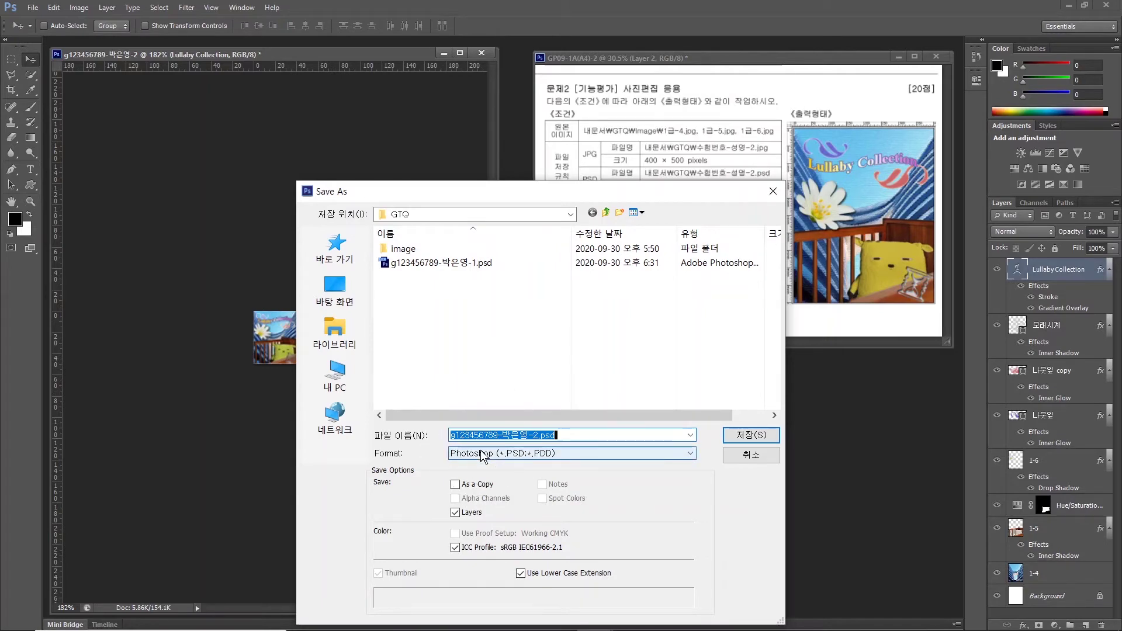
left_click(751, 435)
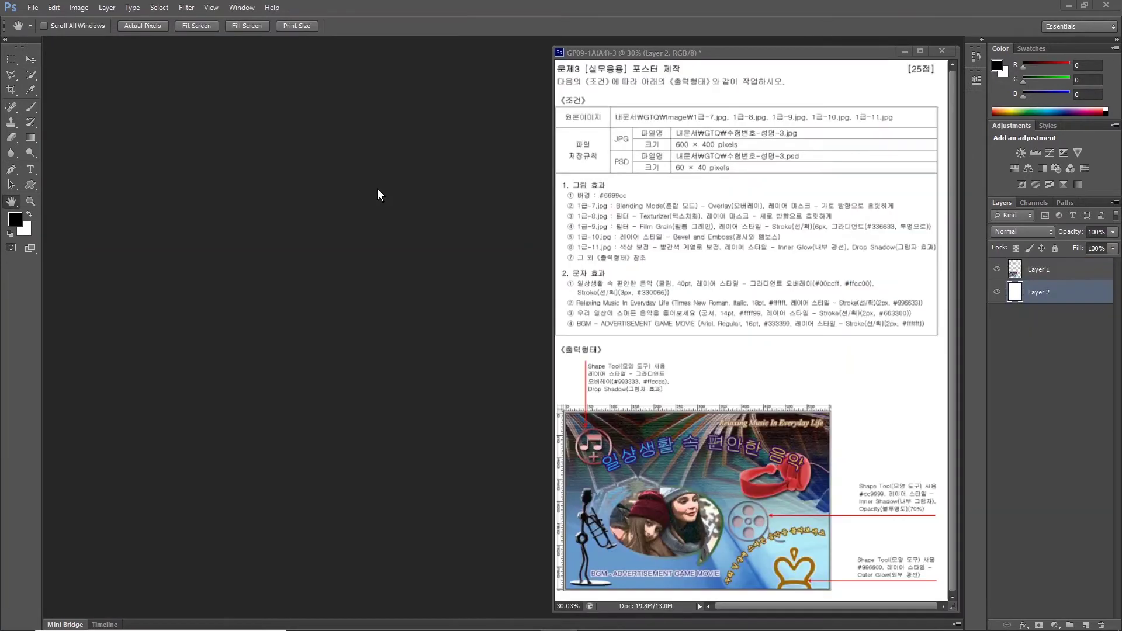
Create a new 600 × 400 px document named with the examinee's ID and name.
left_click(35, 4)
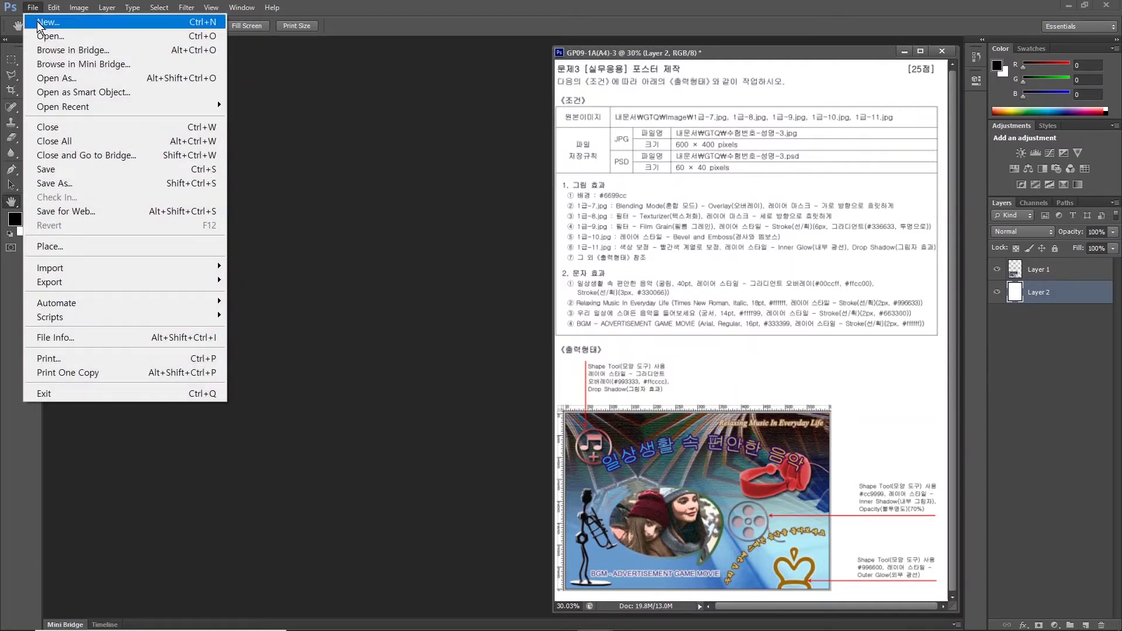
left_click(37, 21)
type("g")
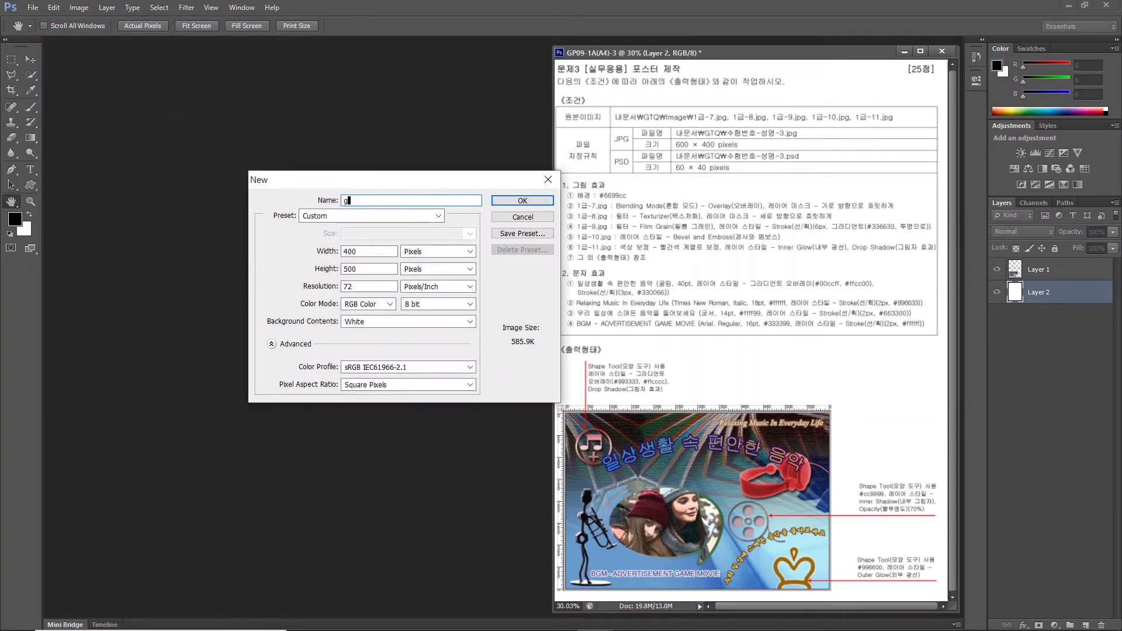
double_click(384, 247)
type("600")
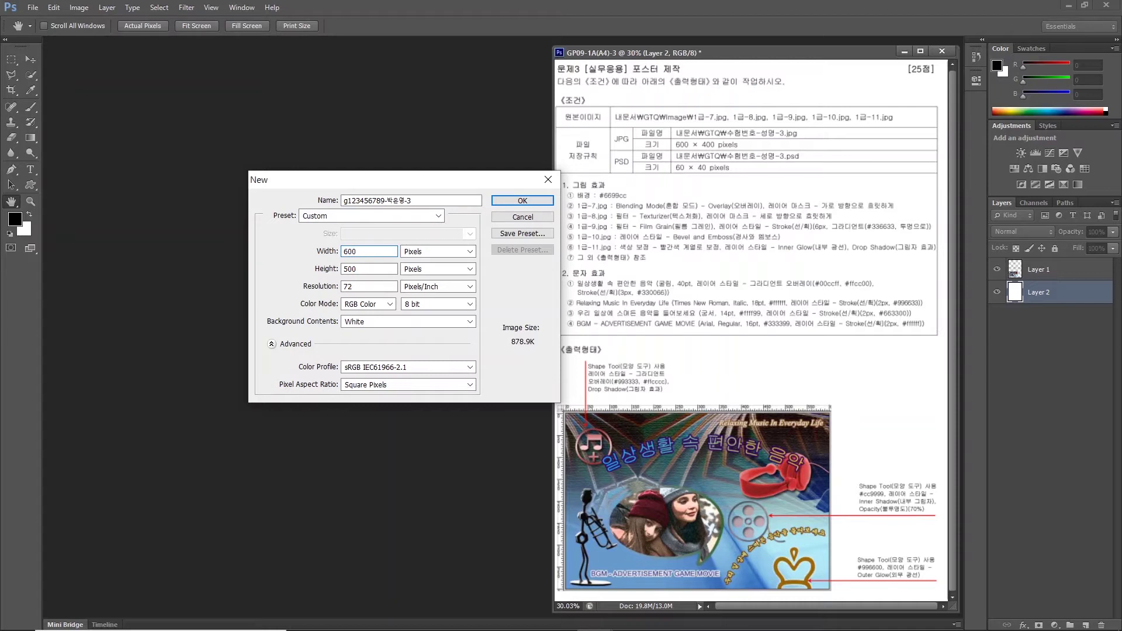
key("Tab")
type("400")
left_click(507, 200)
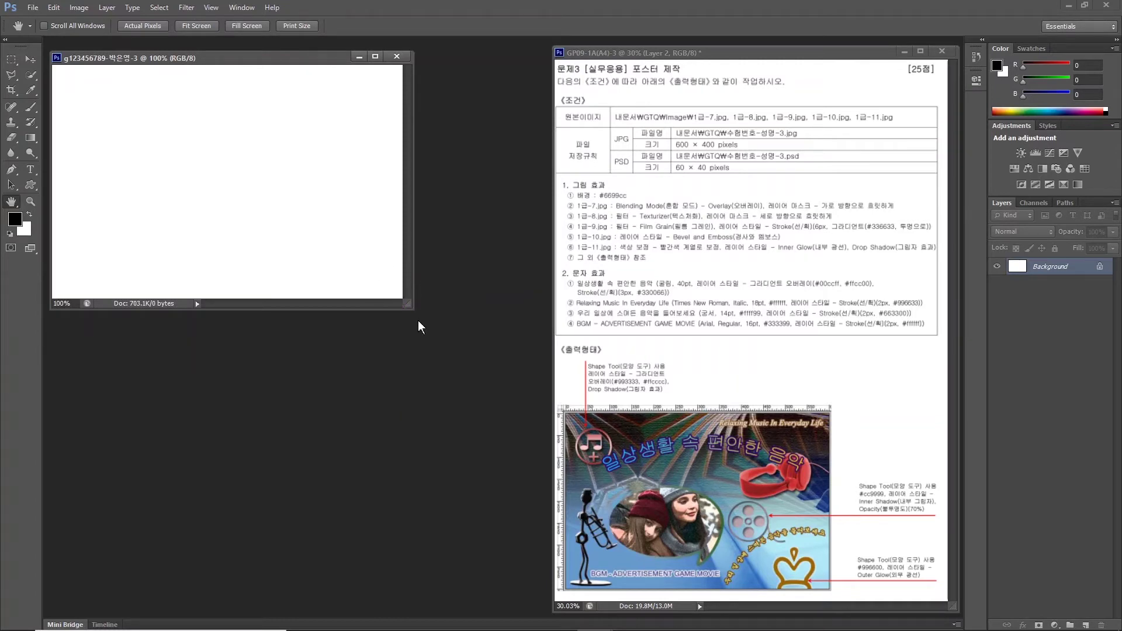
Show rulers and enlarge the document window to see the canvas.
left_click(212, 7)
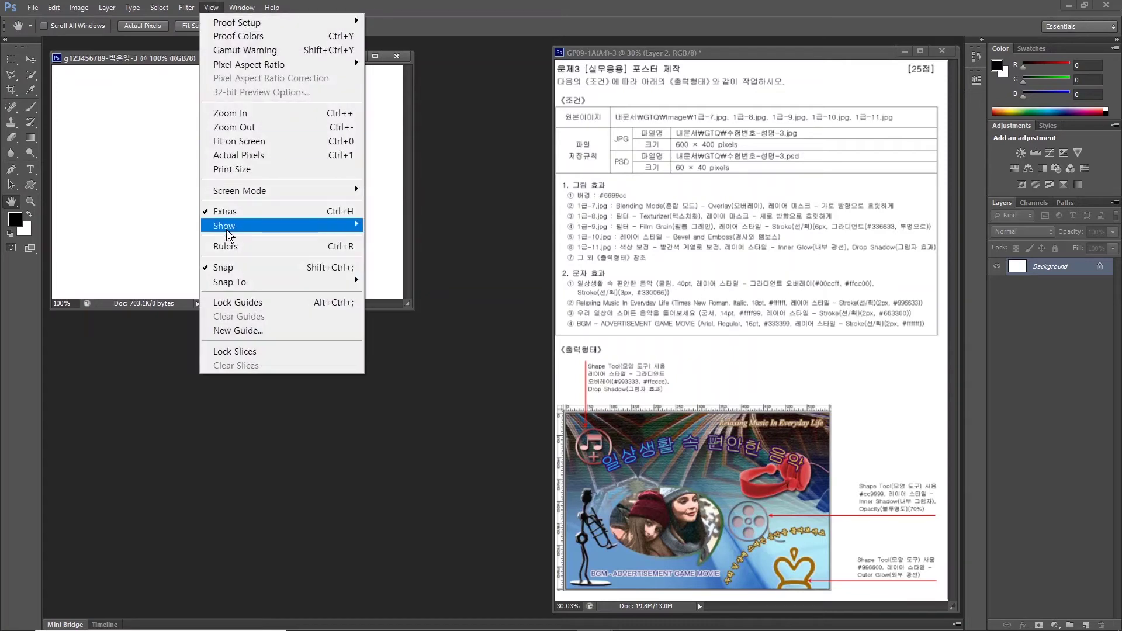
left_click(227, 245)
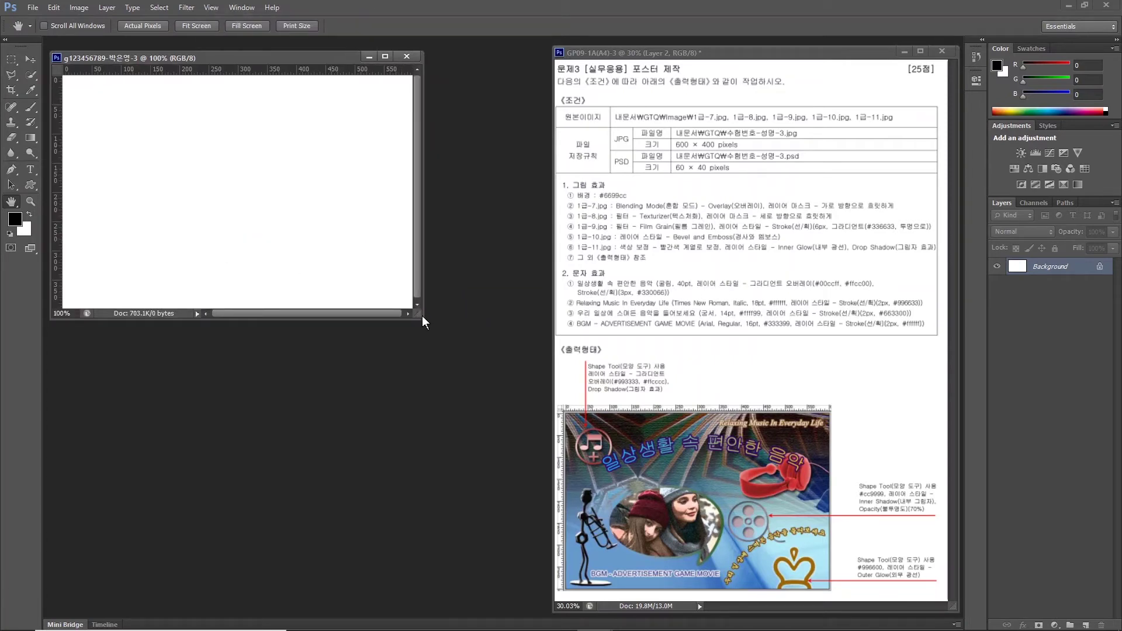
left_click_drag(425, 319, 558, 405)
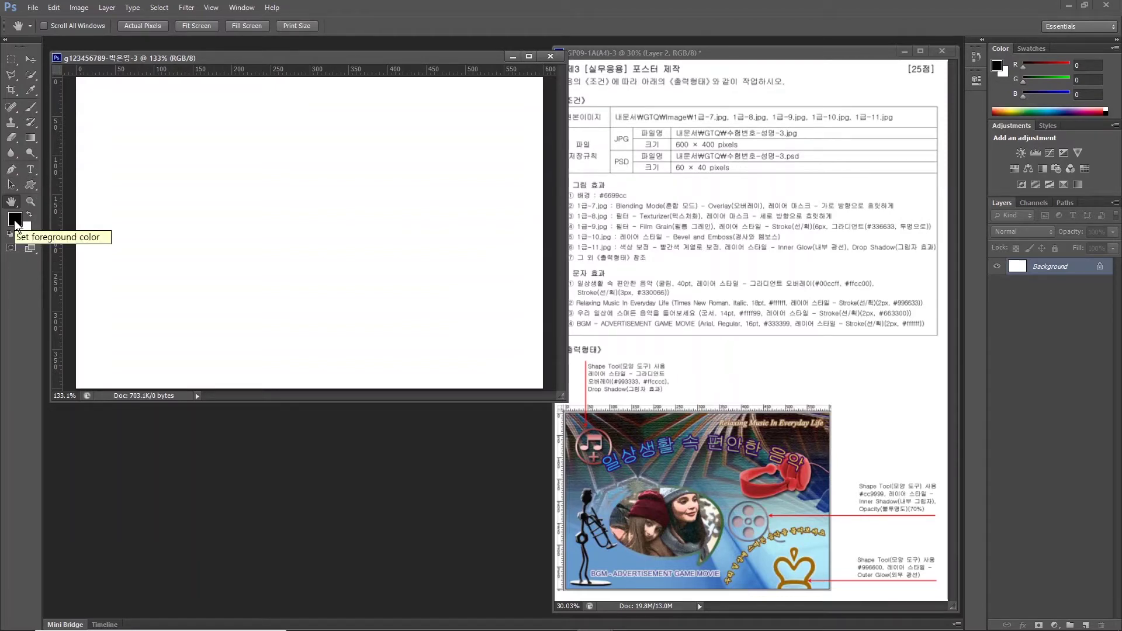
Set the foreground colour to #6699cc.
left_click(15, 220)
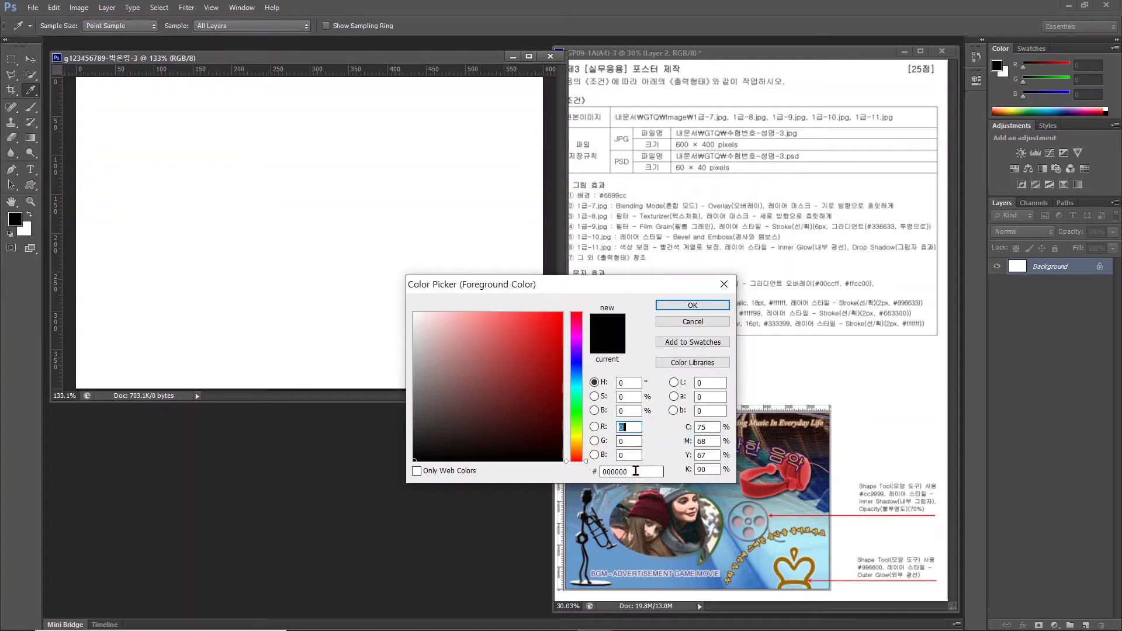
left_click_drag(636, 471, 516, 469)
type("6699ㅊ")
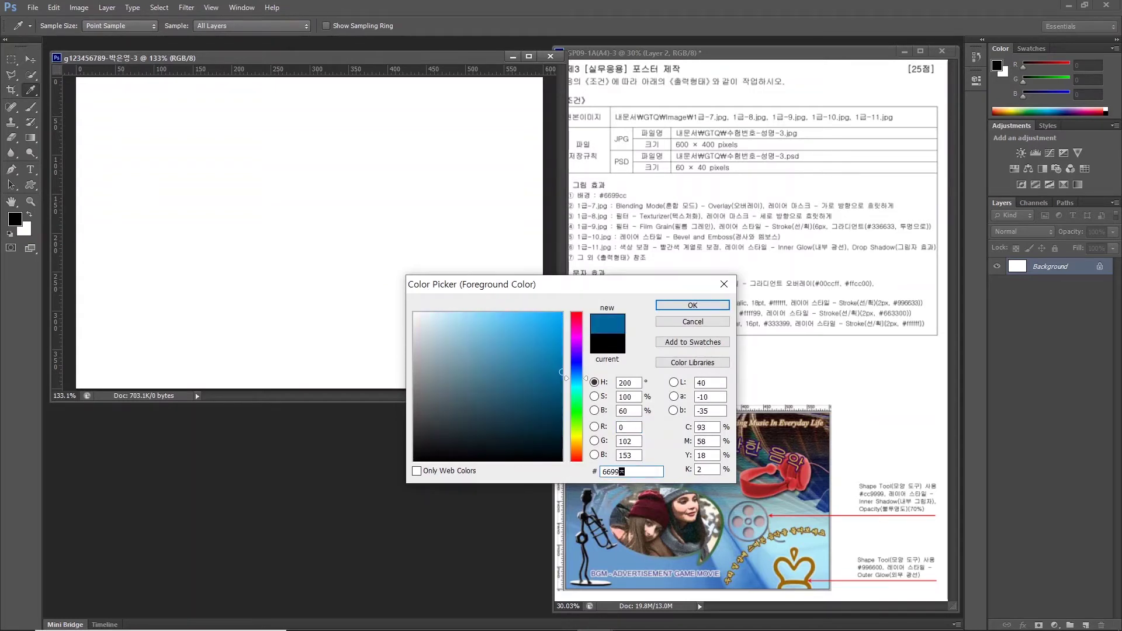
key("BackSpace")
key("Hangul")
type("cc")
key("Return")
key("h")
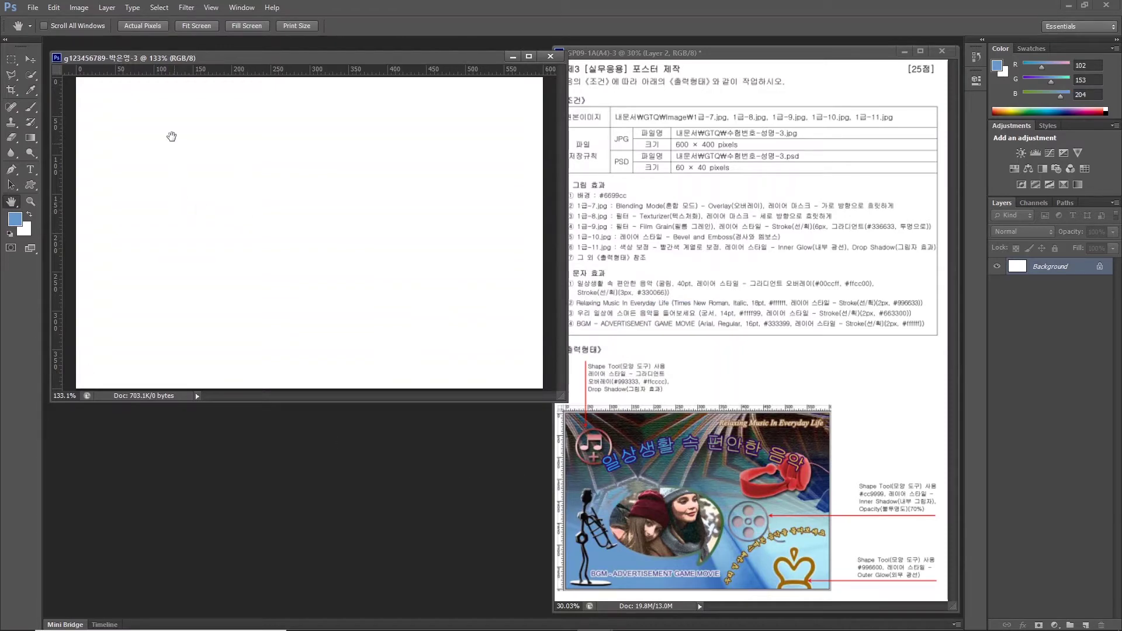
Fill the Background layer with the #6699cc foreground colour.
left_click(60, 7)
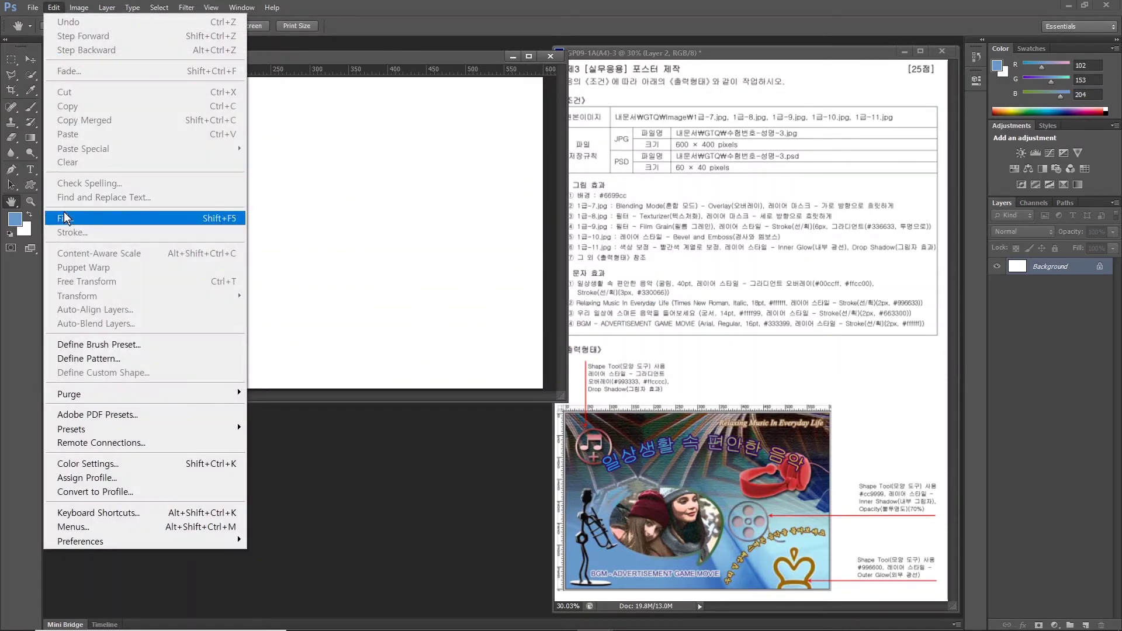
left_click(66, 217)
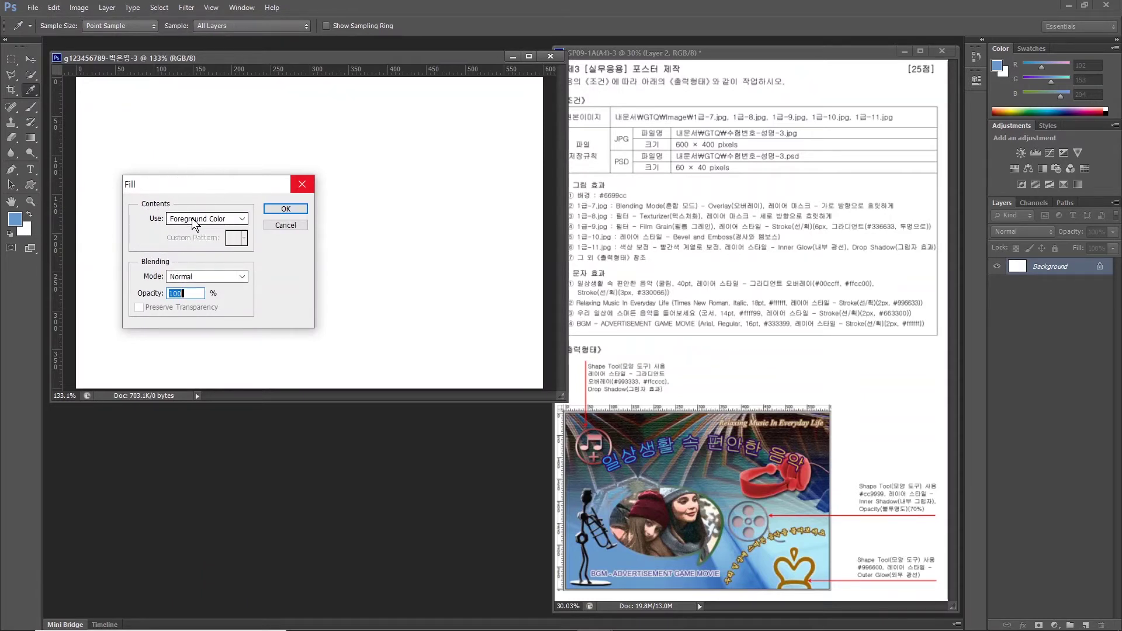
left_click(281, 209)
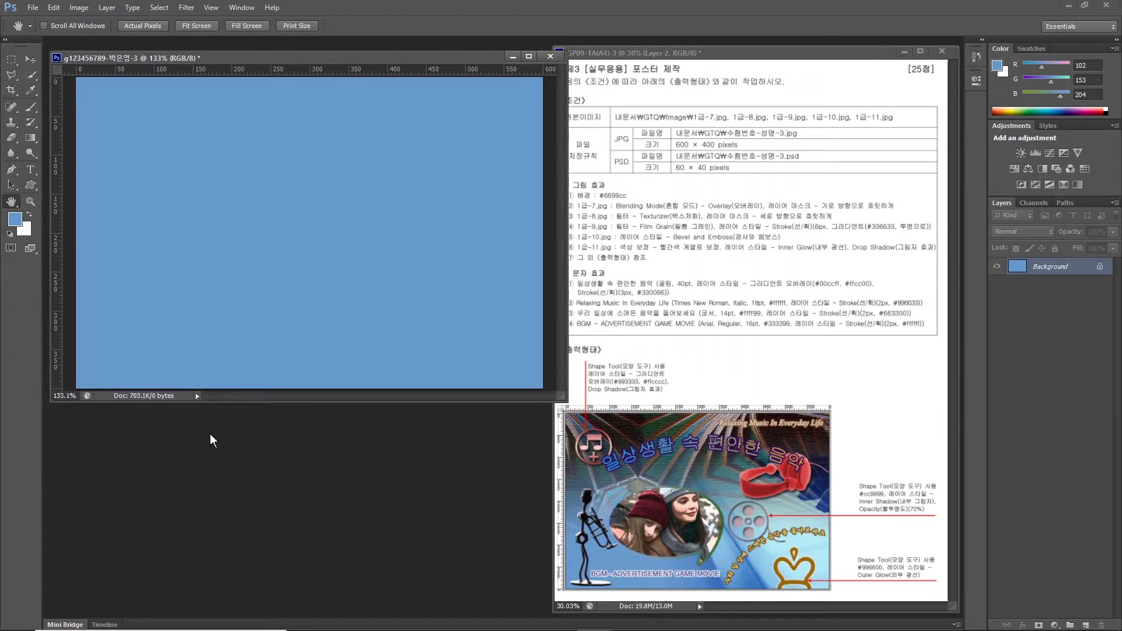
Open the piano photo 1급-7.jpg from the GTQ image folder.
double_click(223, 450)
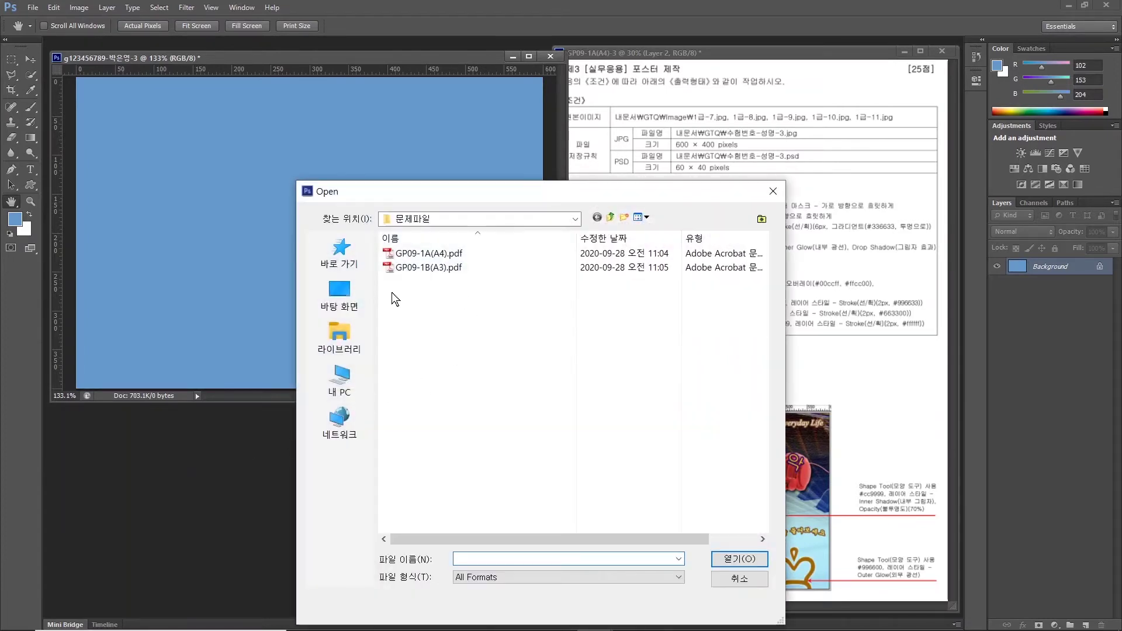
left_click(338, 338)
double_click(429, 248)
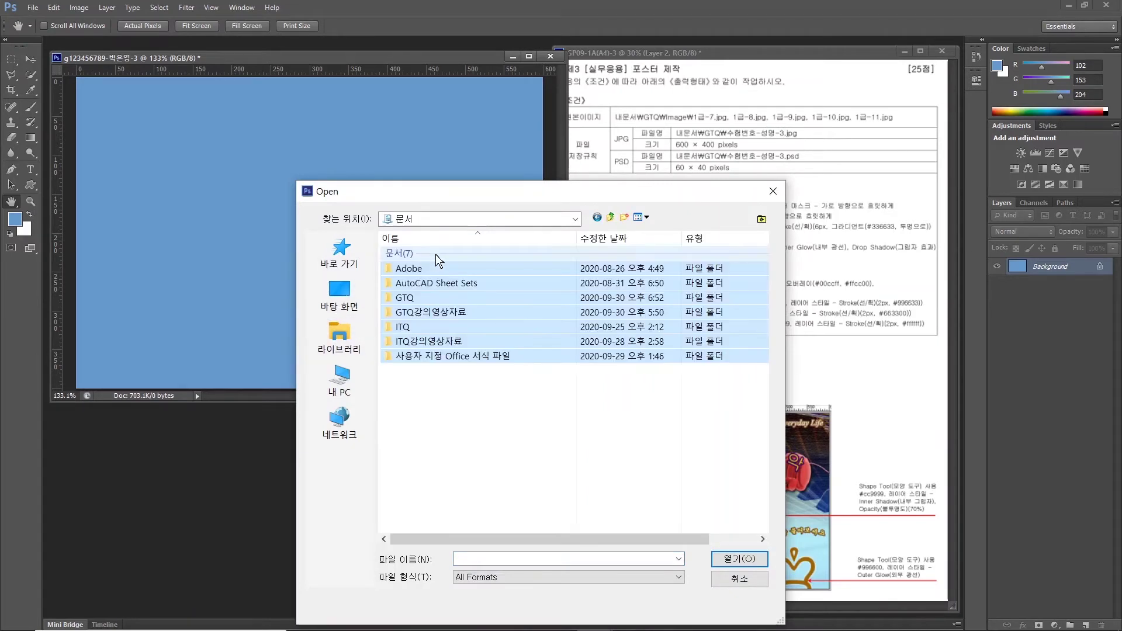
double_click(405, 298)
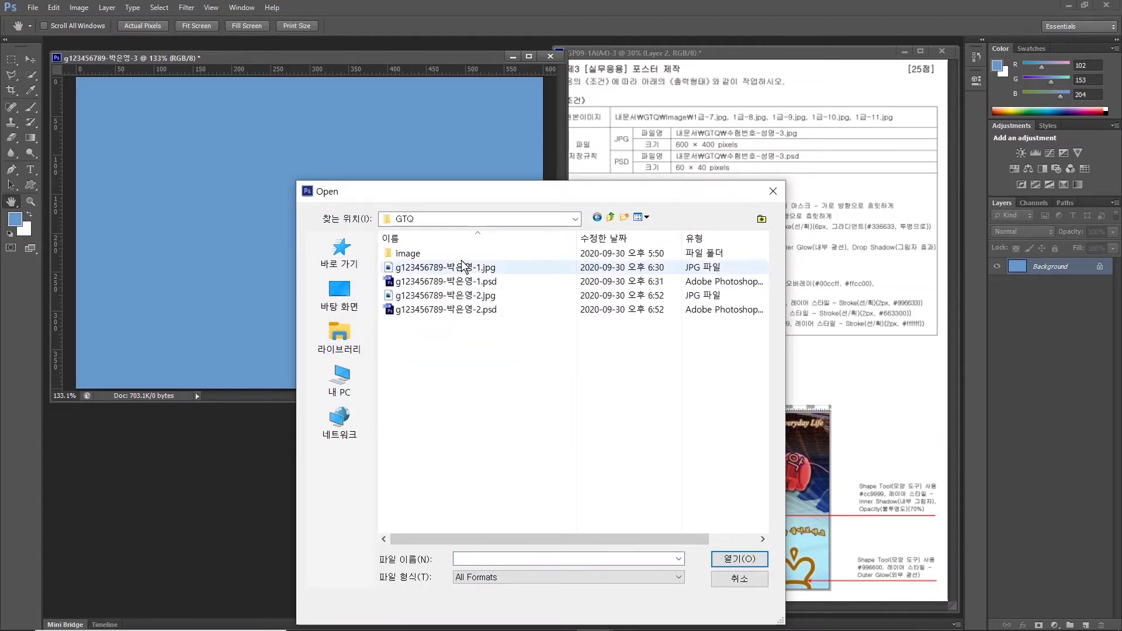
double_click(418, 252)
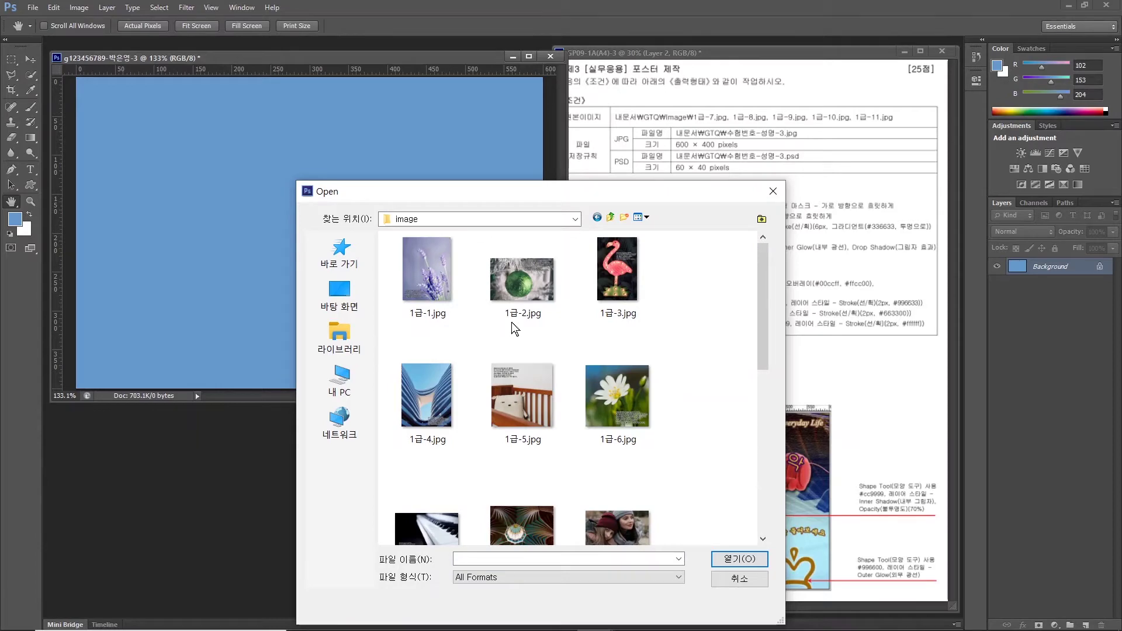
left_click(423, 518)
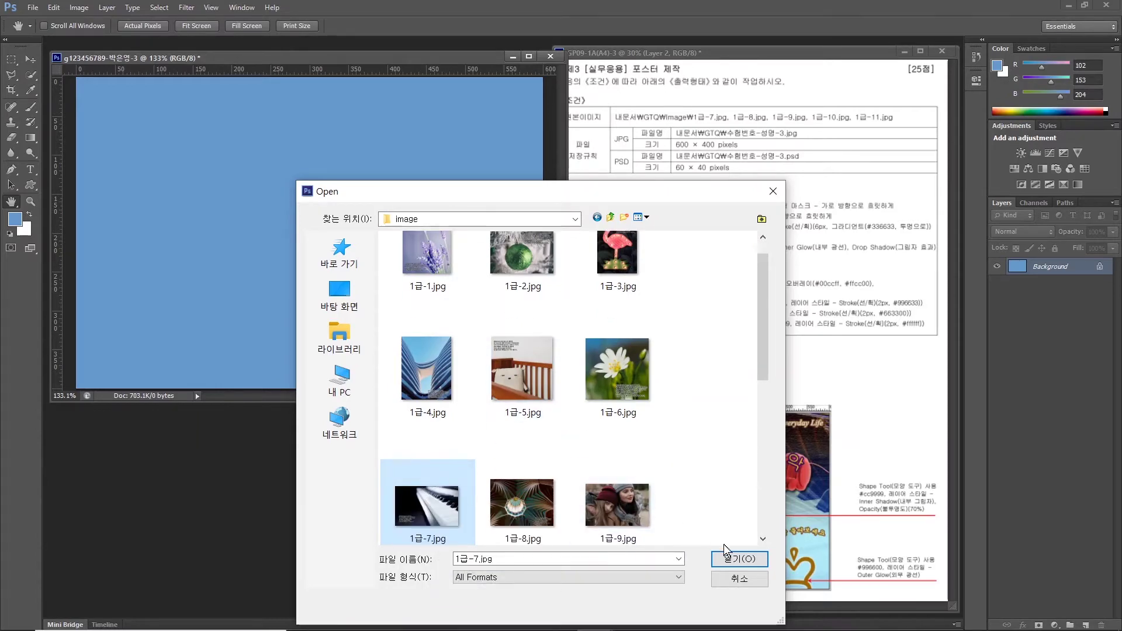
left_click(734, 560)
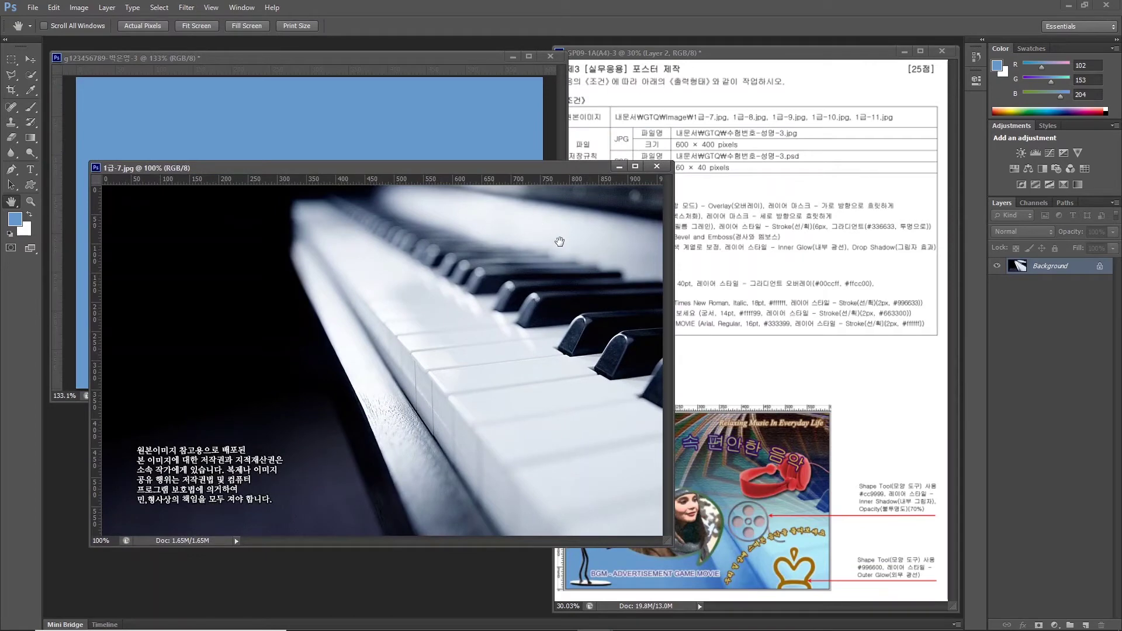
Resize the piano photo to 640 × 400 pixels with a 400 px height.
left_click(79, 8)
left_click(106, 111)
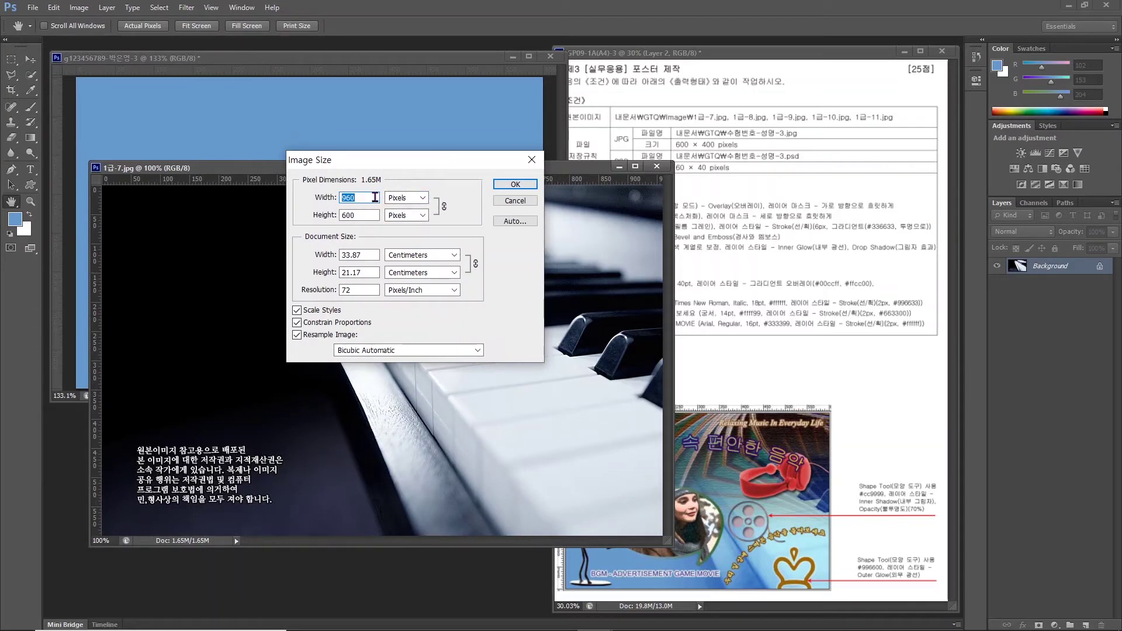
type("600")
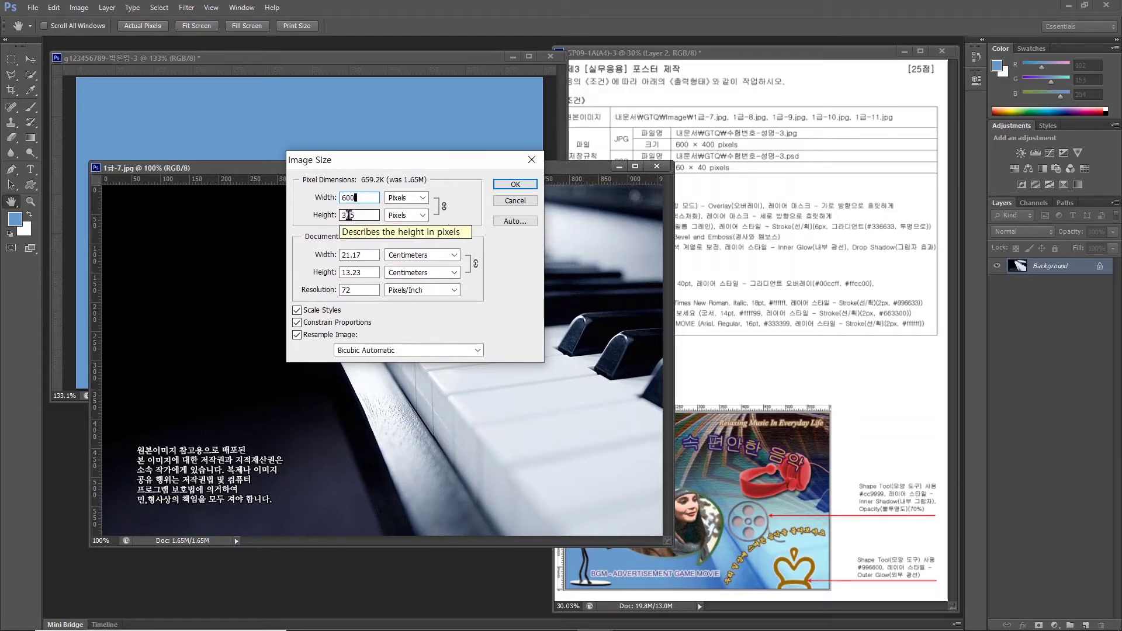
double_click(348, 215)
type("400")
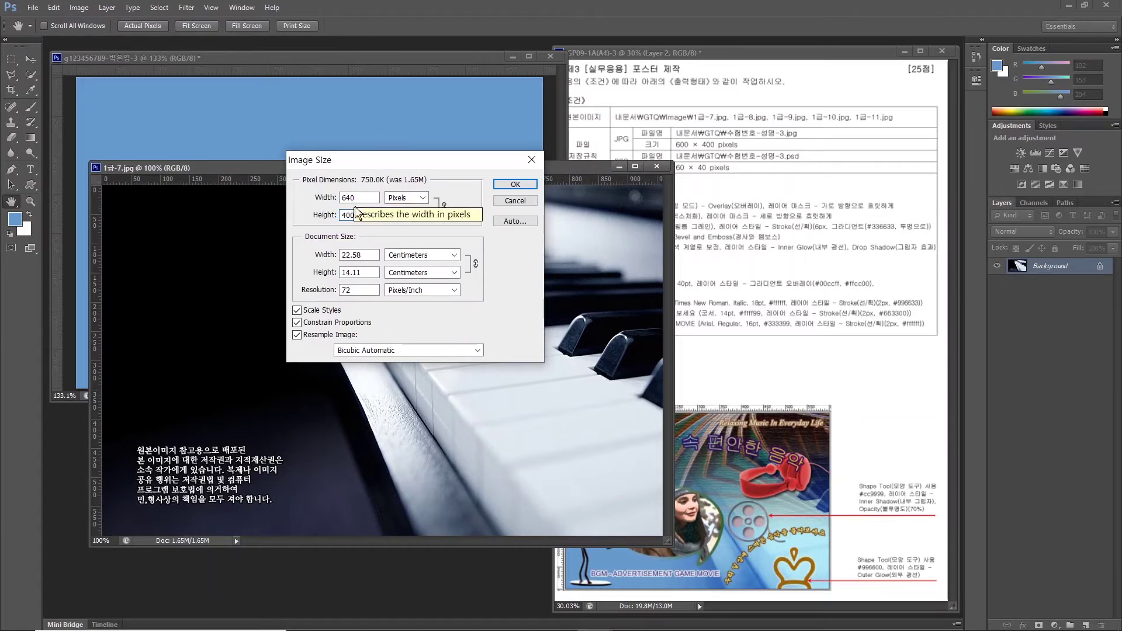
left_click(510, 185)
left_click_drag(244, 168, 272, 238)
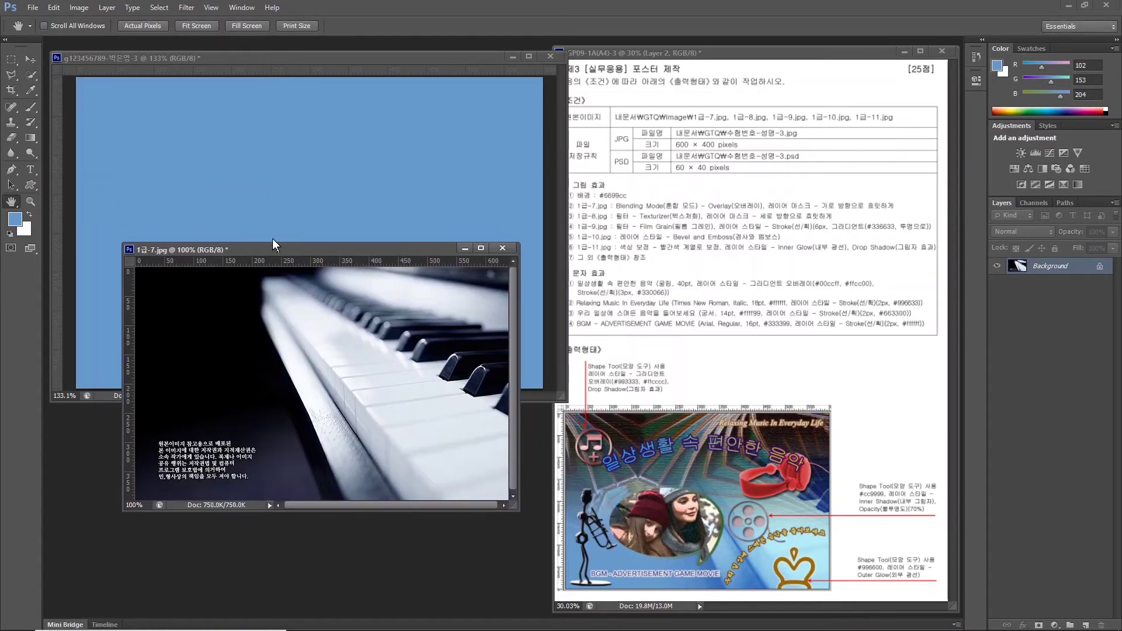
Copy the piano photo into the blue poster and close 1급-7.jpg without saving.
left_click(31, 60)
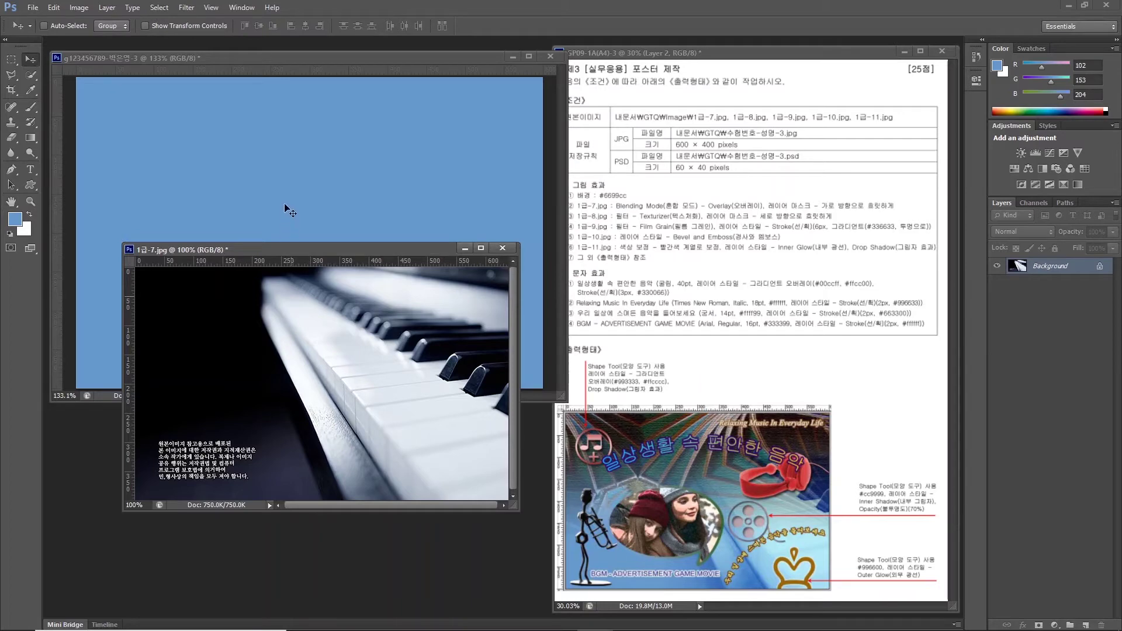
mouse_move(321, 230)
left_mouse_down()
mouse_move(343, 230)
mouse_move(343, 215)
mouse_move(317, 216)
mouse_move(329, 209)
left_mouse_up()
left_click(345, 443)
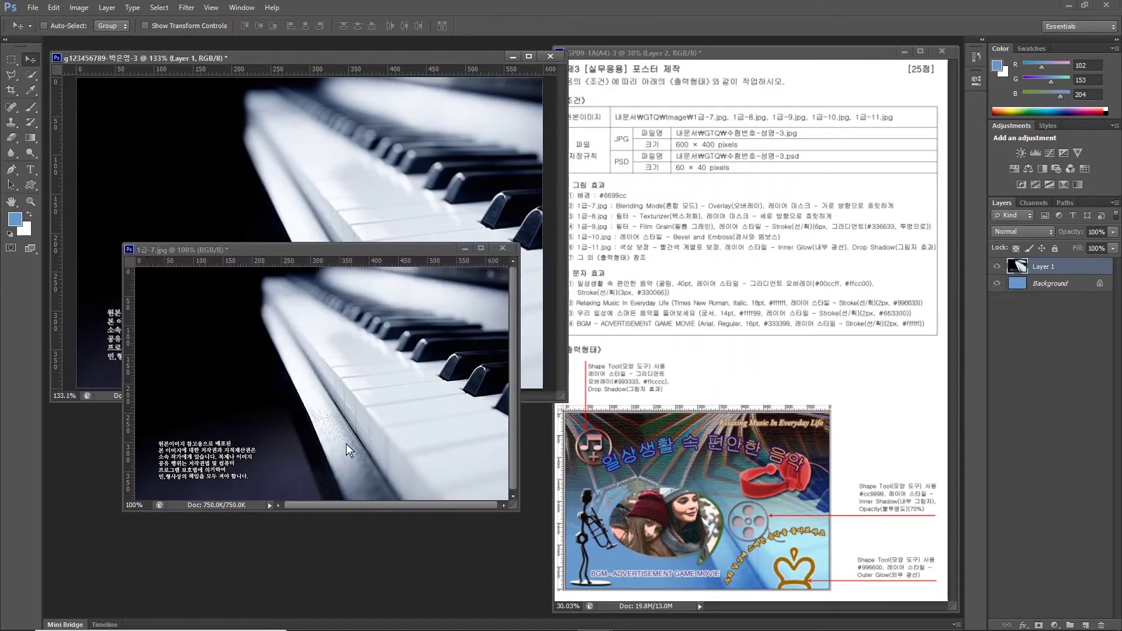
left_click(502, 247)
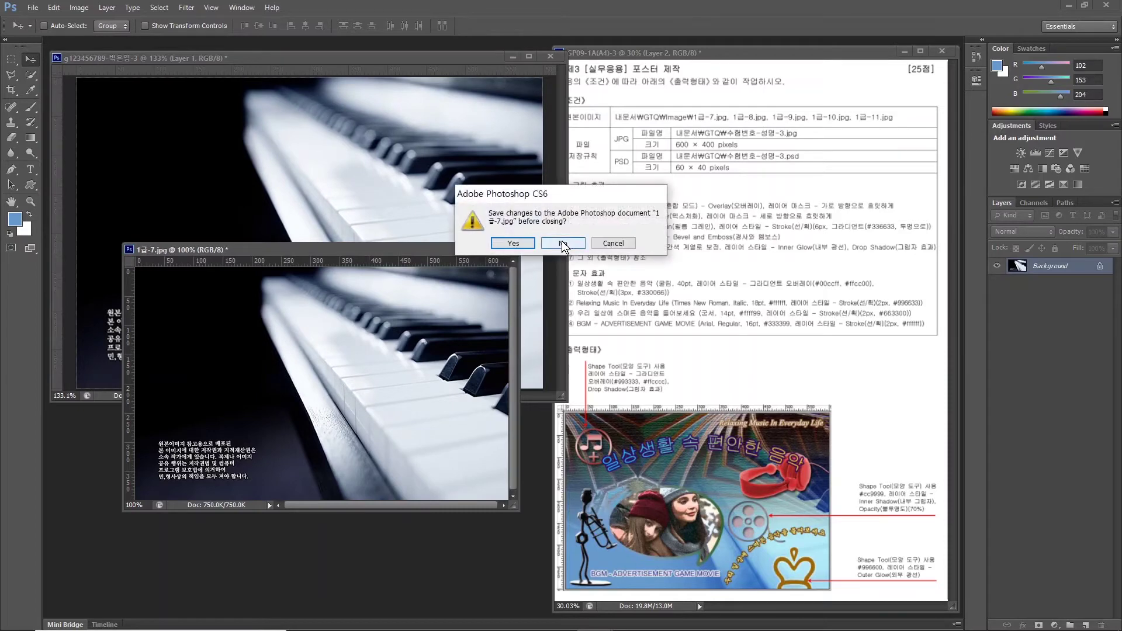
left_click(563, 246)
Rename the piano layer to 1-7.
double_click(1042, 267)
type("1")
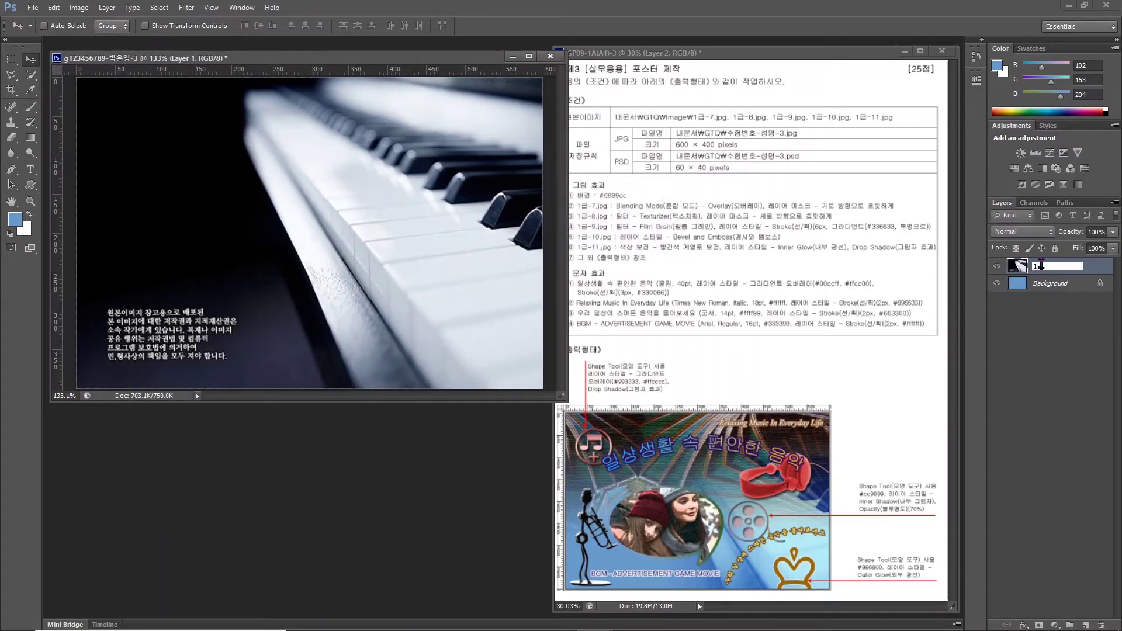
type("-7")
key("Return")
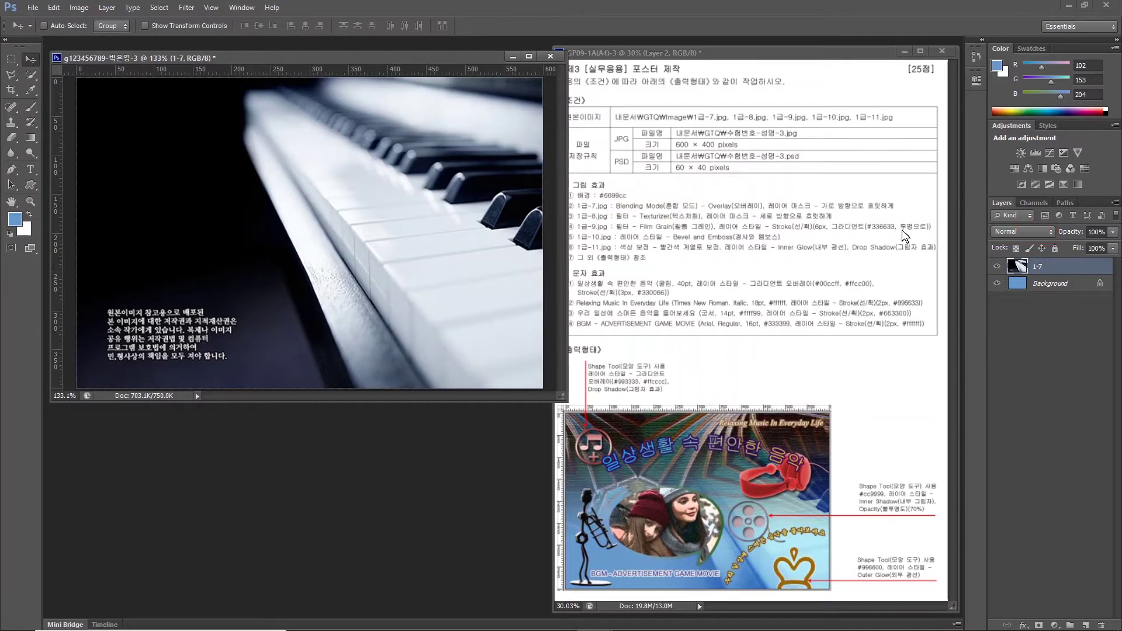
Set piano layer 1-7 to Overlay blend mode and add a white layer mask.
left_click(1022, 234)
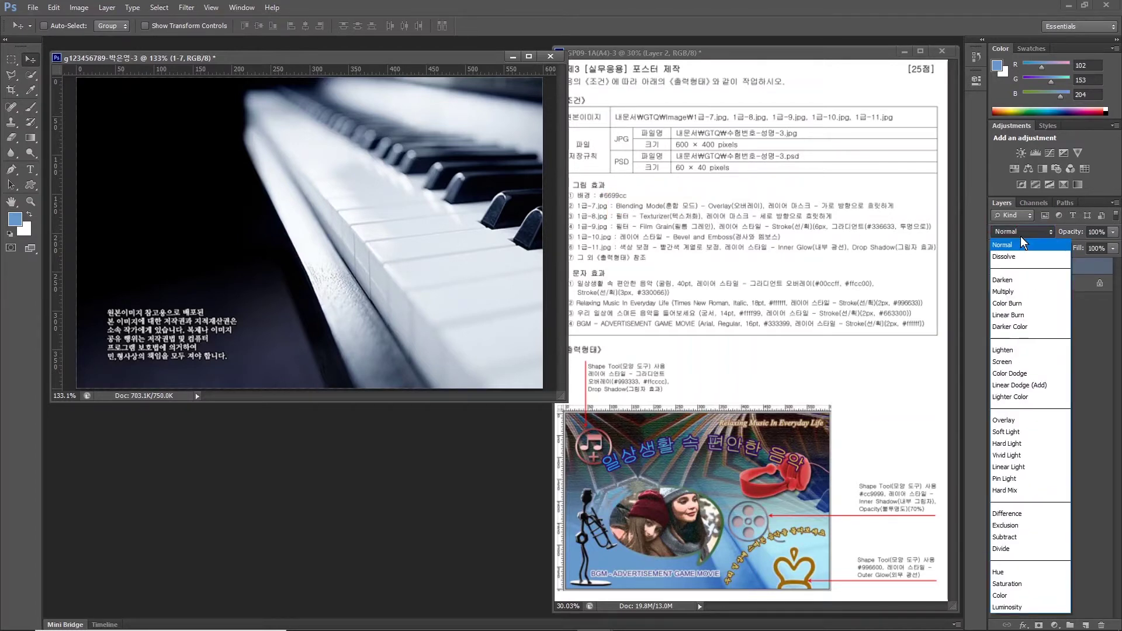
left_click(1007, 421)
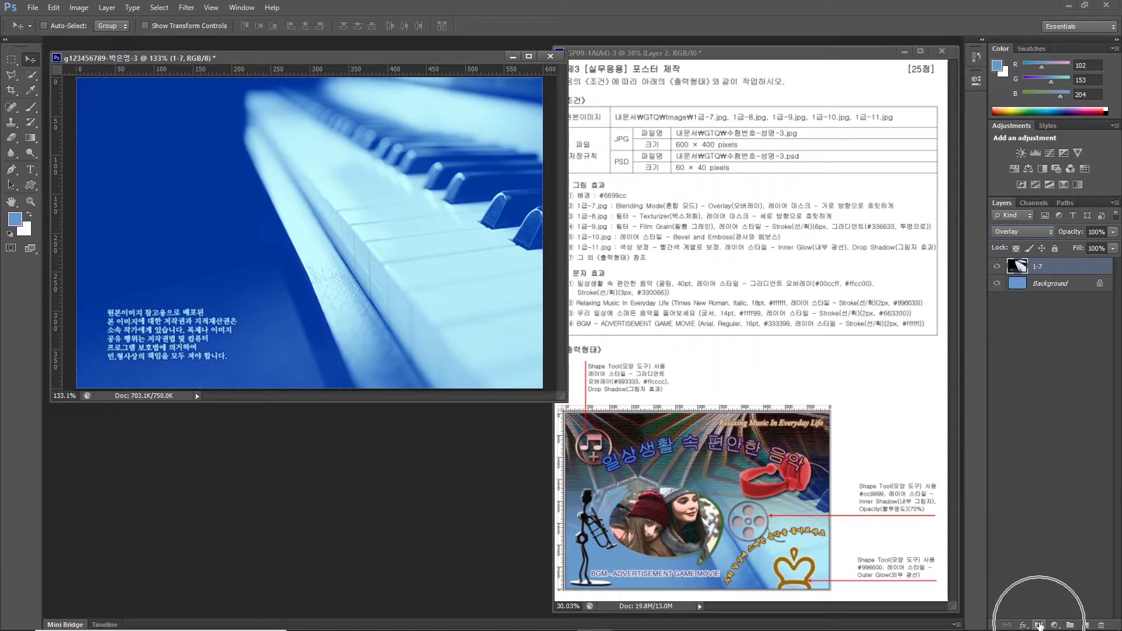
left_click(1039, 625)
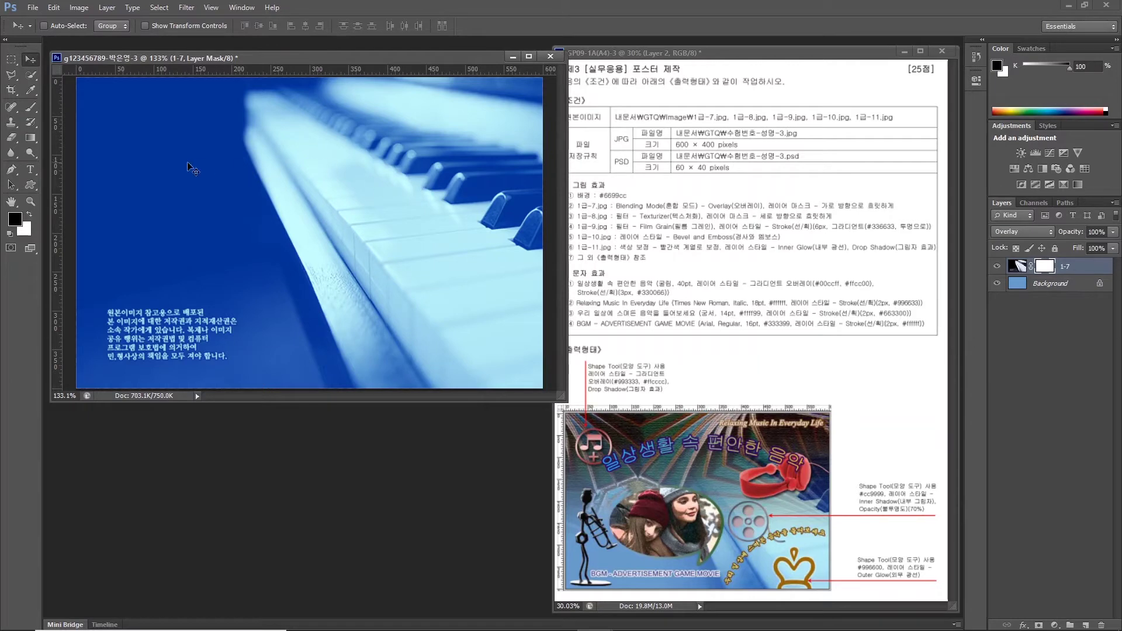
left_click(33, 132)
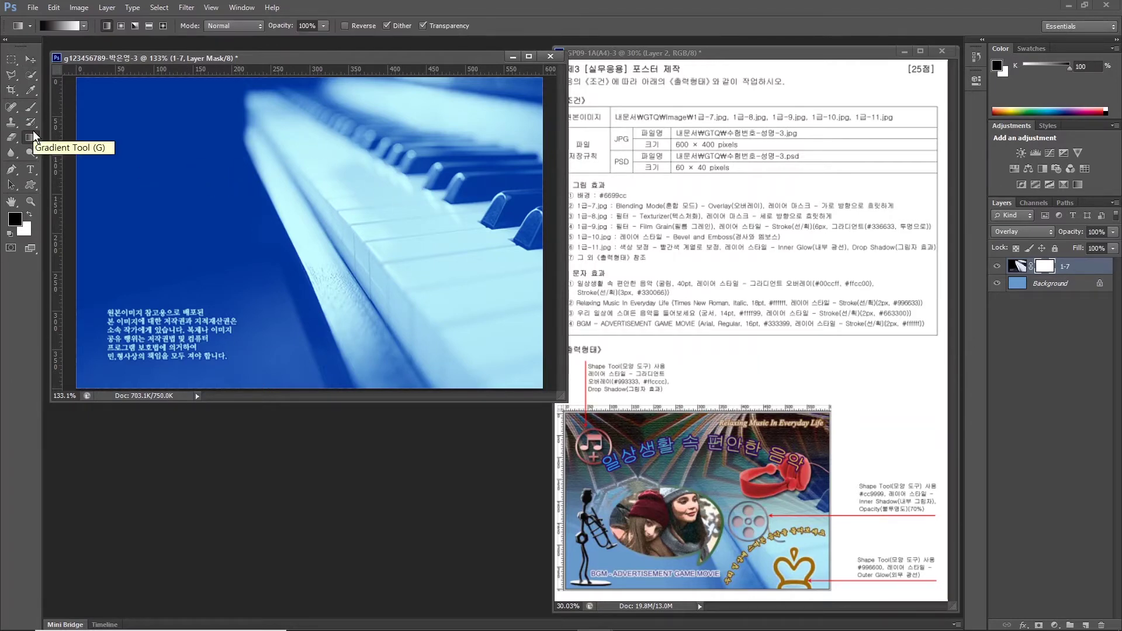
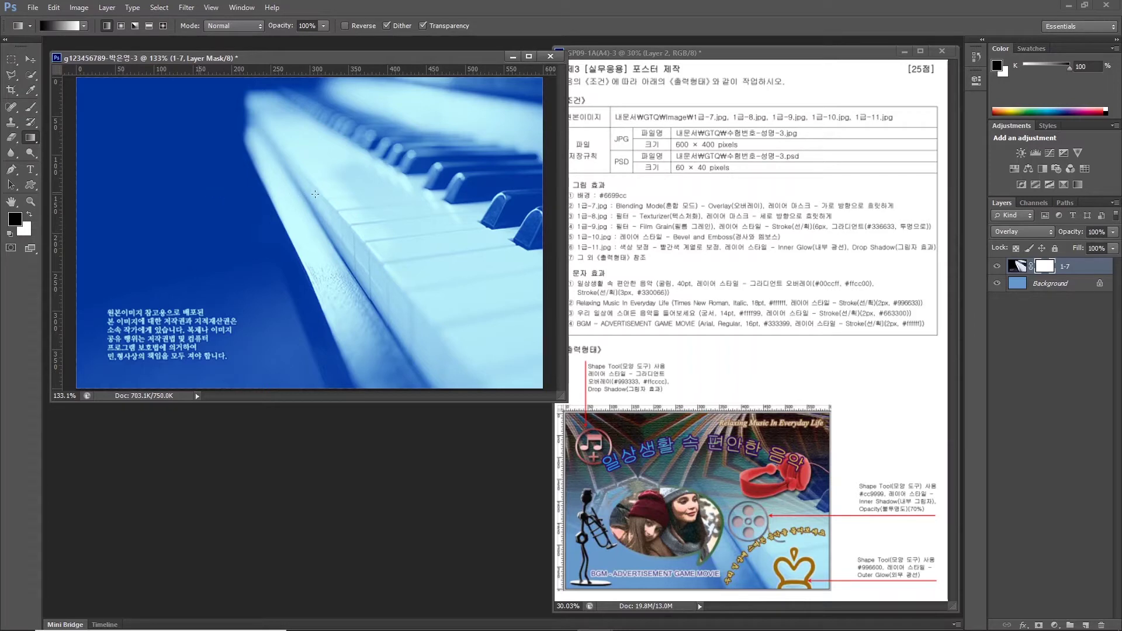
Drag a horizontal black-to-white gradient across the 1-7 mask to fade the piano into the blue.
left_click_drag(198, 192, 424, 196)
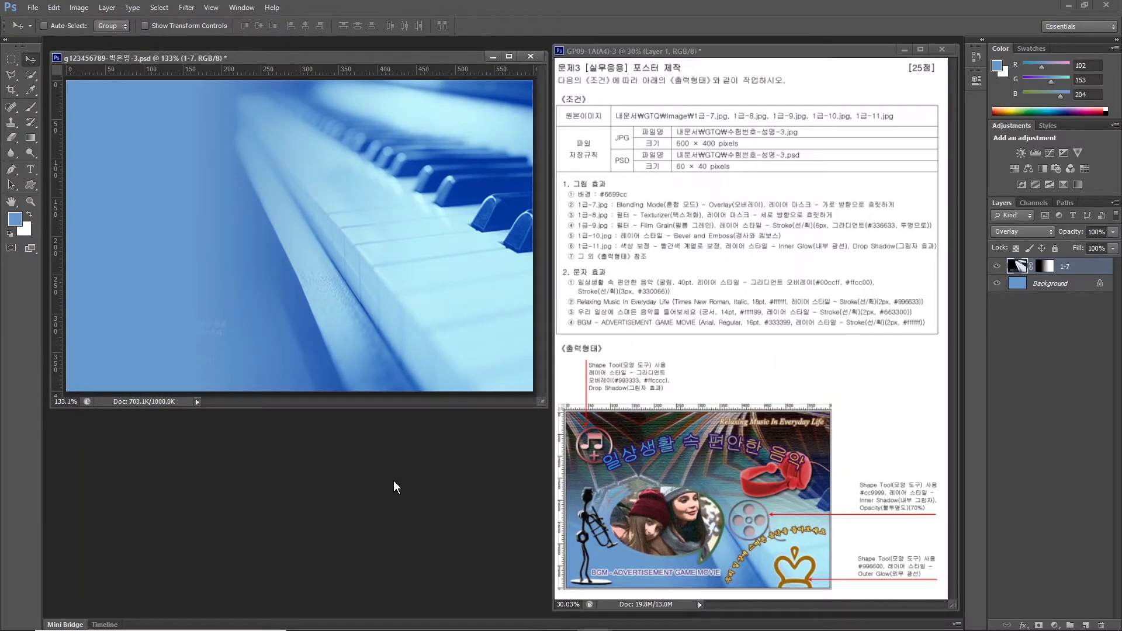
Open the 1급-8.jpg vaulted-ceiling photo.
key("ctrl+o")
scroll(538, 405, "down", 3)
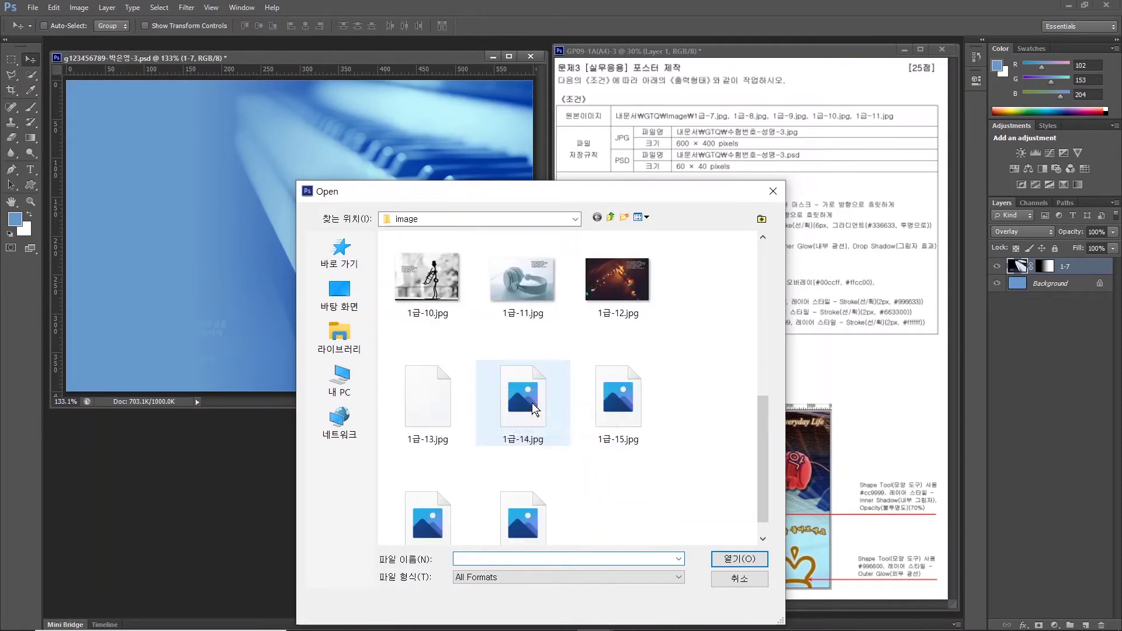
left_click(488, 300)
left_click(729, 560)
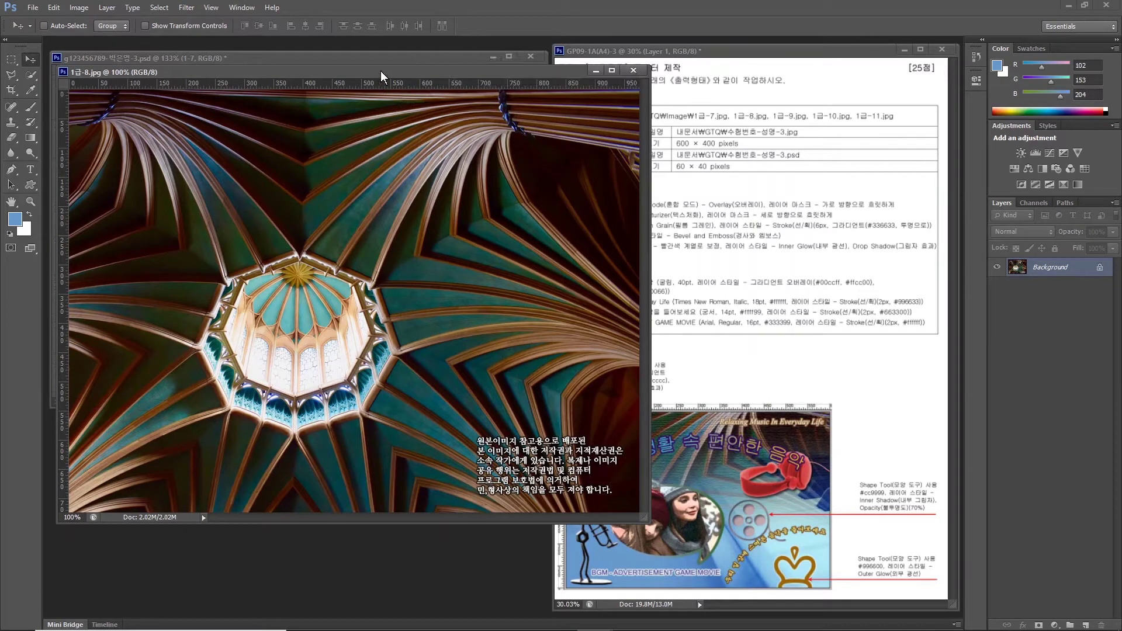
Drag the ceiling photo into the poster as a new layer and close 1급-8.jpg.
left_click_drag(418, 73, 315, 115)
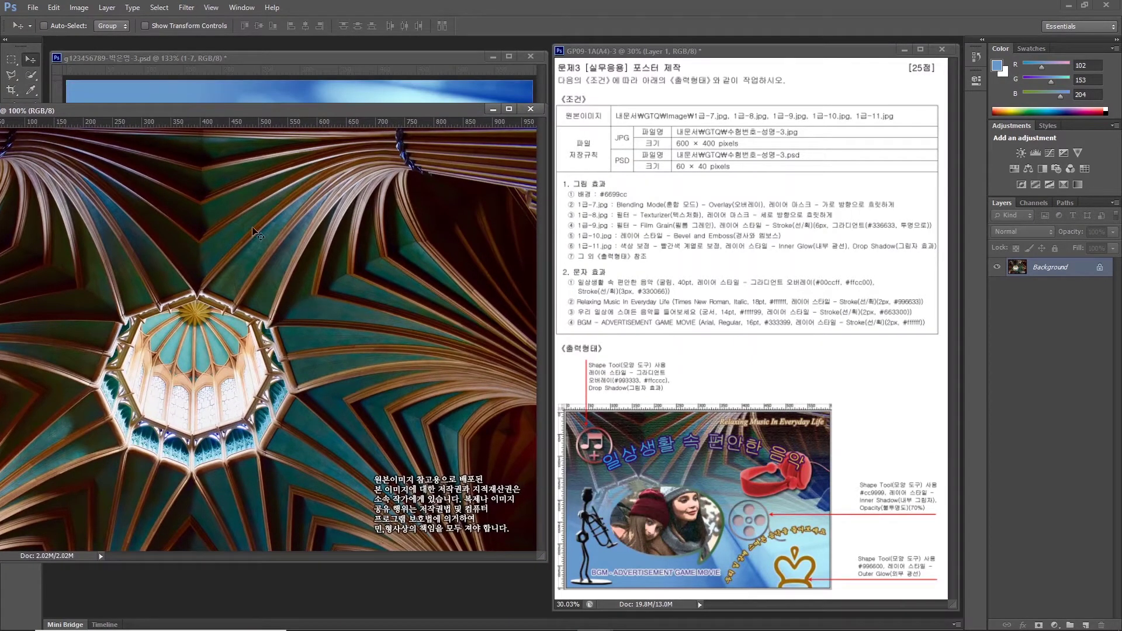
left_click(743, 368)
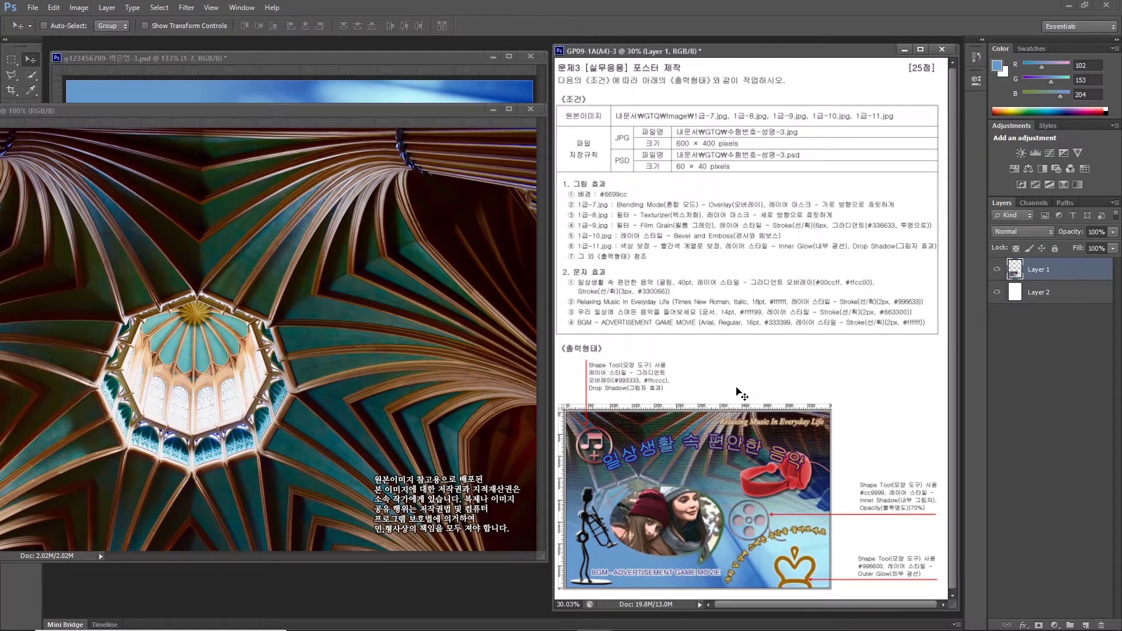
double_click(265, 123)
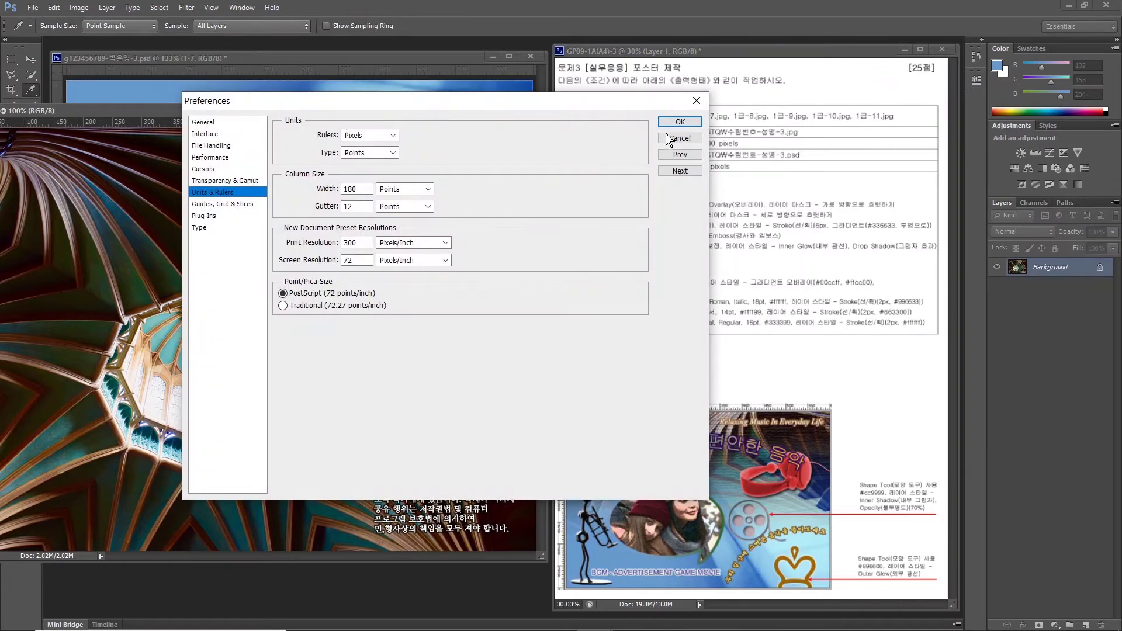
left_click(680, 138)
key("v")
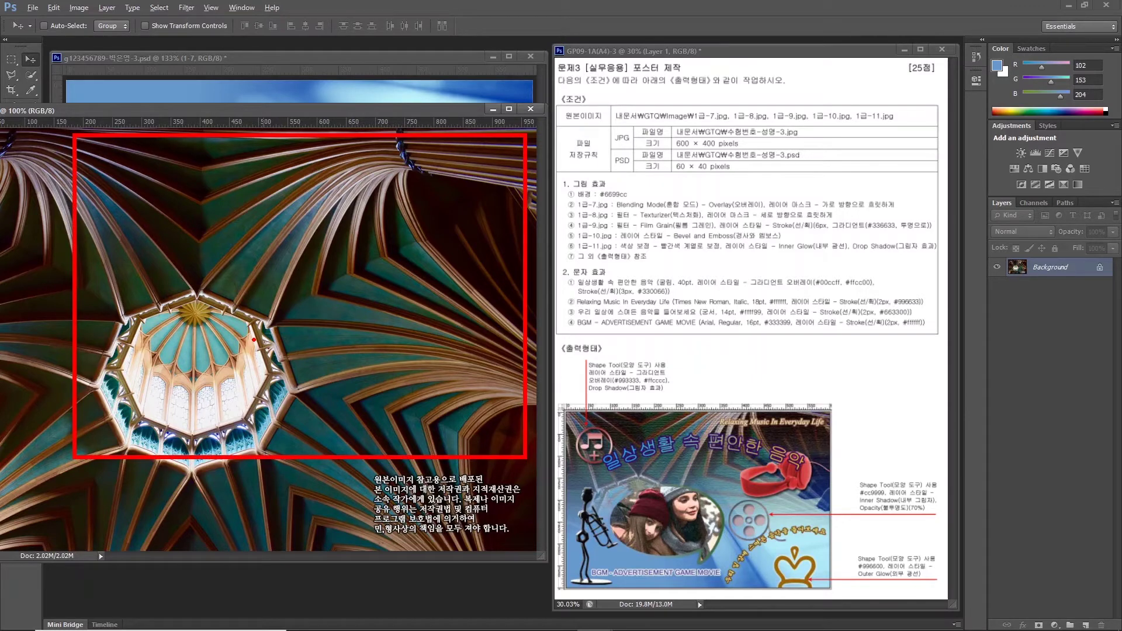
left_click_drag(147, 111, 312, 182)
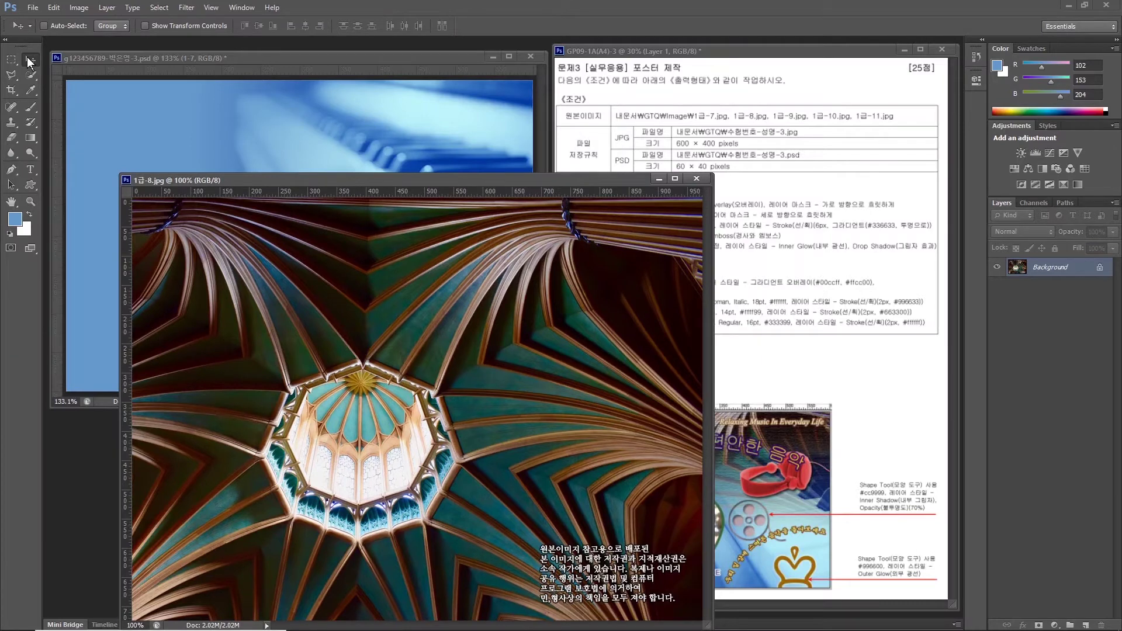
left_click_drag(261, 223, 232, 169)
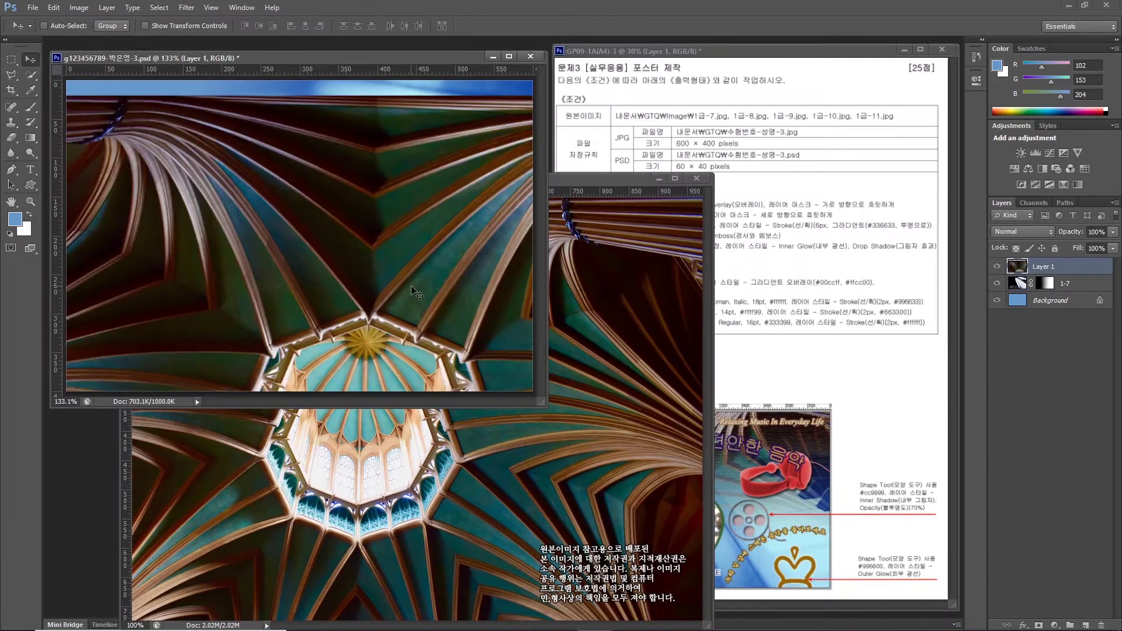
left_click_drag(416, 293, 257, 241)
left_click(704, 176)
left_click(696, 178)
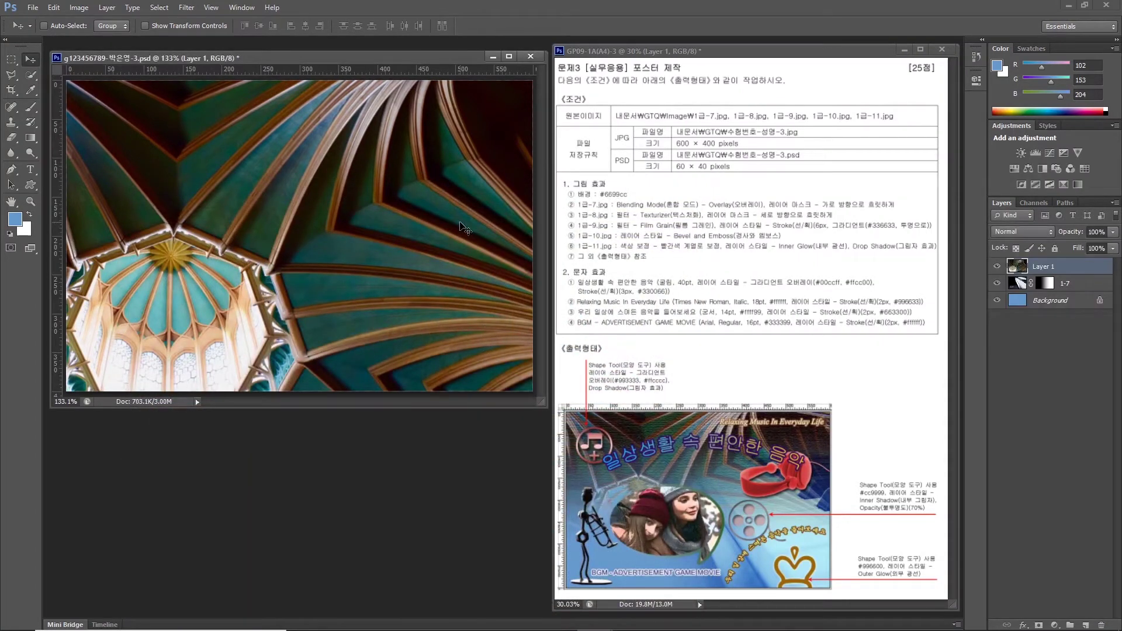
Rename the new ceiling layer to 1-8.
double_click(1040, 267)
type("1-8")
key("Return")
Apply the Texture > Texturizer filter from the Filter Gallery to layer 1-8 and add a layer mask.
left_click(186, 8)
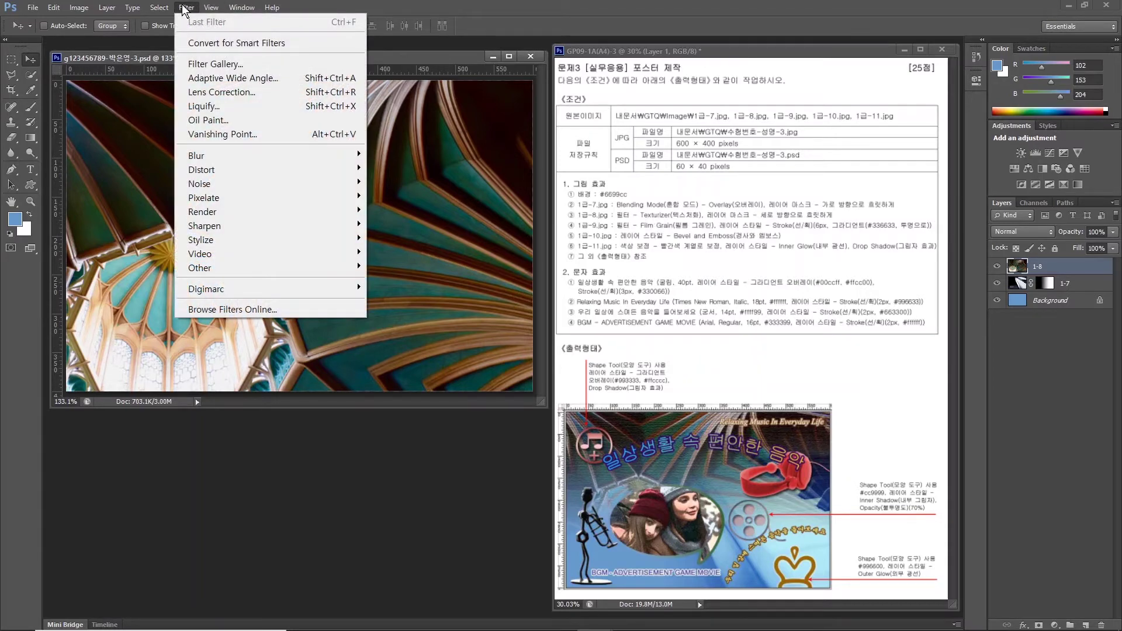
left_click(216, 64)
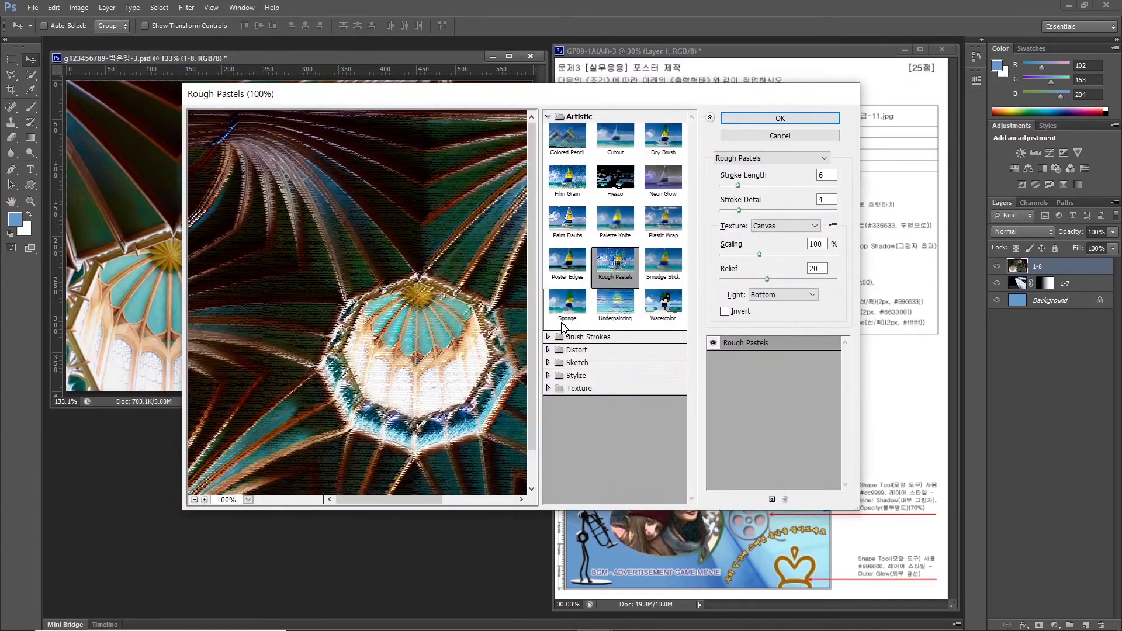
left_click(581, 388)
left_click(664, 455)
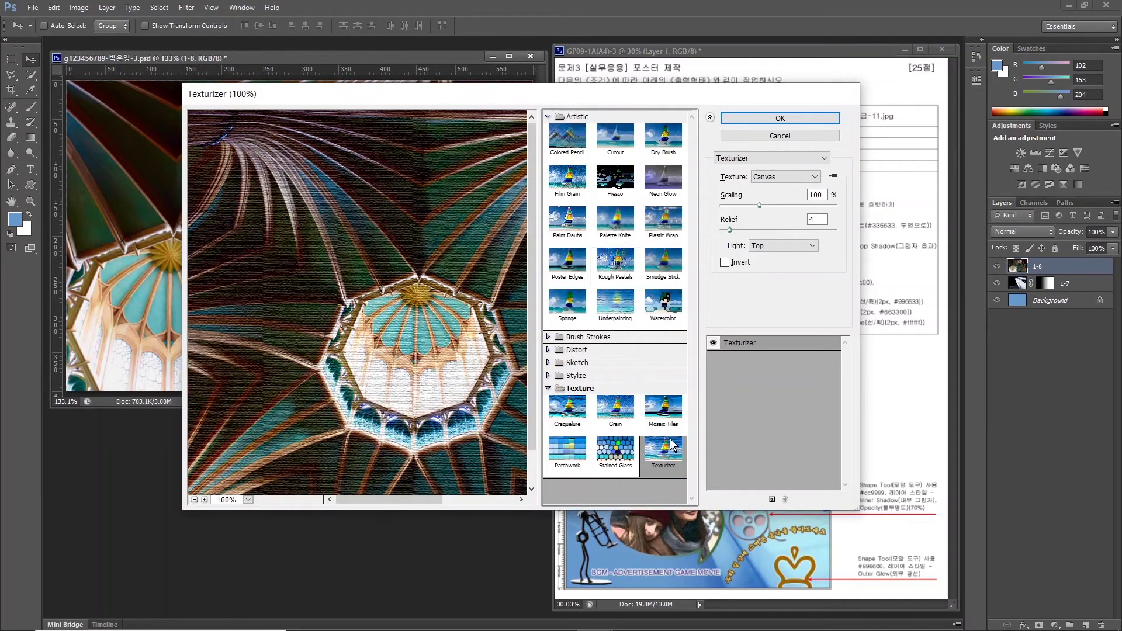
left_click(779, 118)
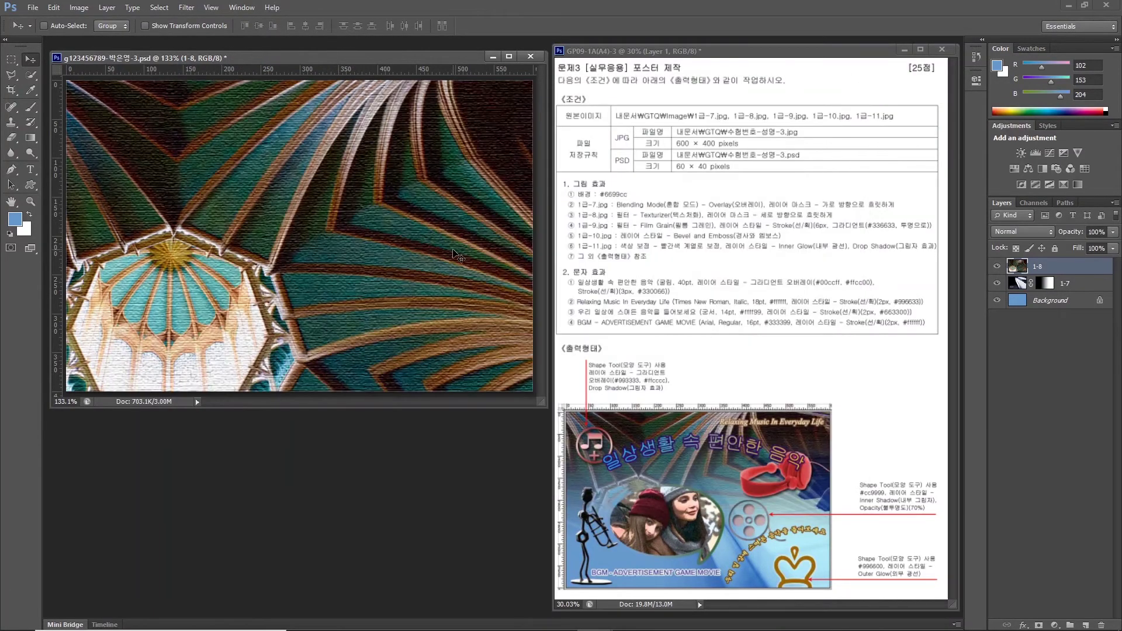
left_click(738, 214)
left_click(1038, 625)
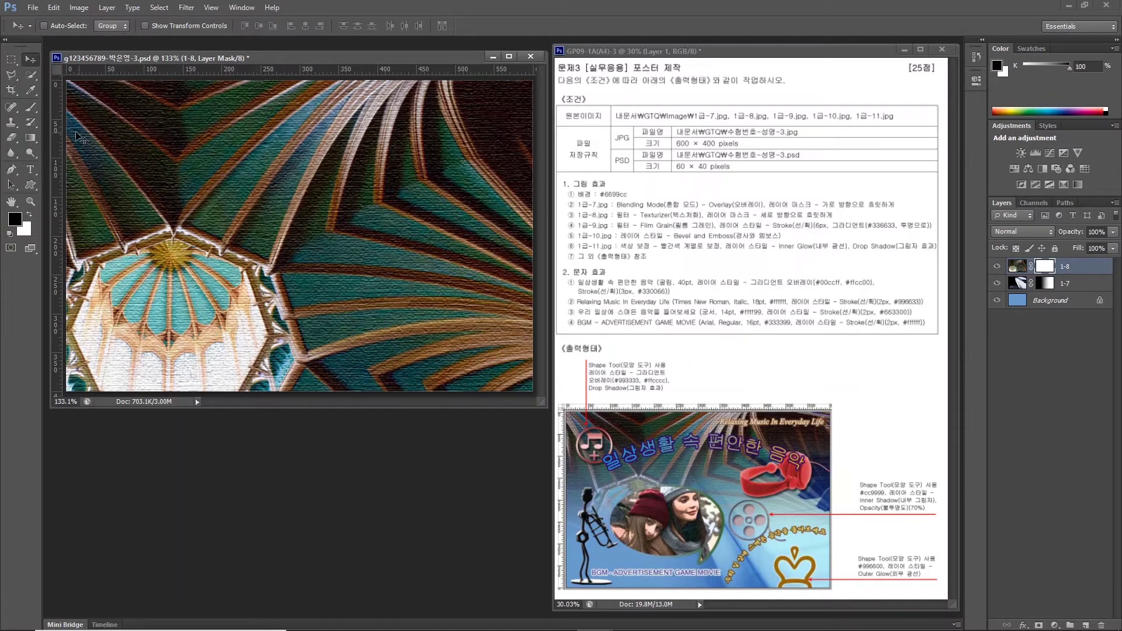
Drag a bottom-to-top gradient on the 1-8 mask so the ceiling fades out toward the bottom.
left_click(28, 137)
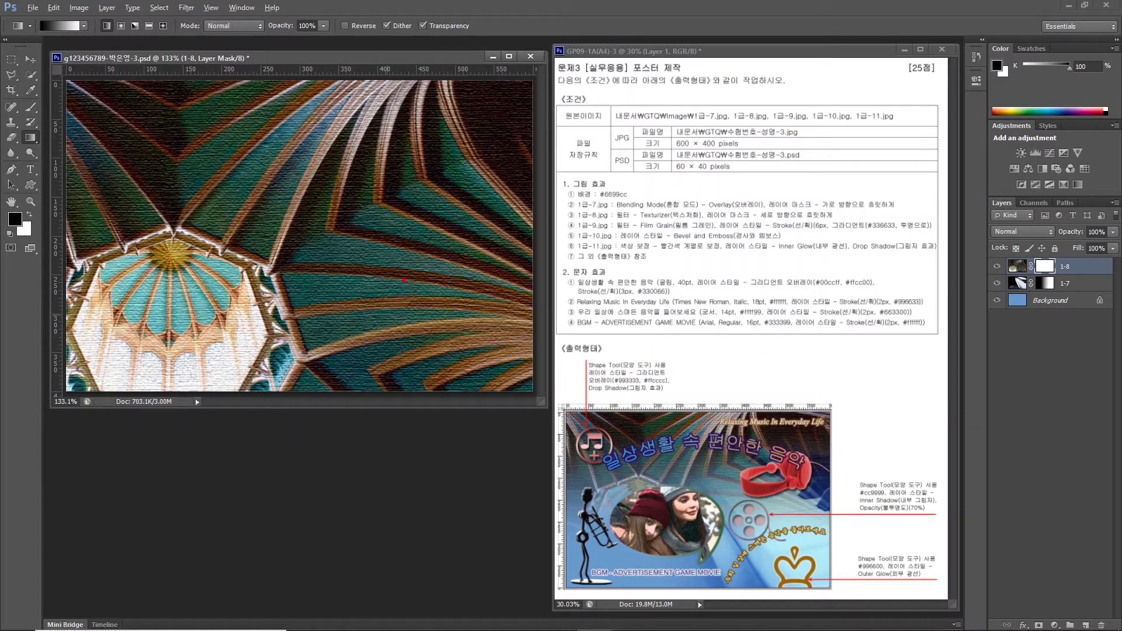
left_click_drag(417, 304, 323, 351)
left_click_drag(325, 278, 424, 336)
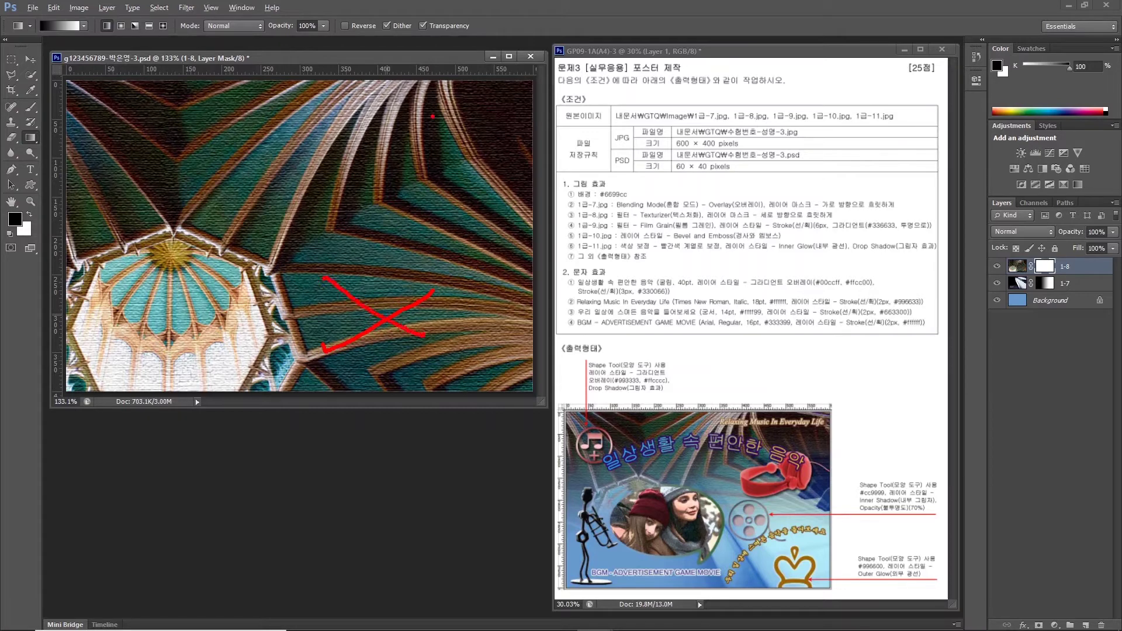
mouse_move(433, 116)
left_mouse_down()
mouse_move(328, 141)
mouse_move(353, 73)
mouse_move(403, 132)
mouse_move(381, 158)
left_mouse_up()
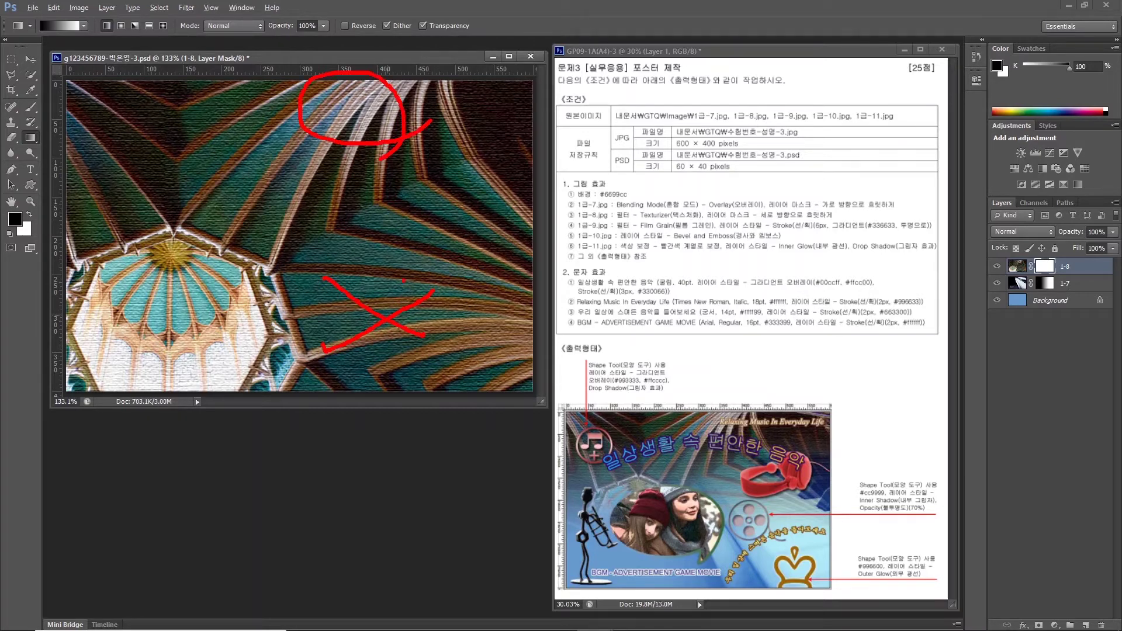
left_click_drag(381, 295, 381, 175)
key("Escape")
left_click_drag(397, 295, 395, 181)
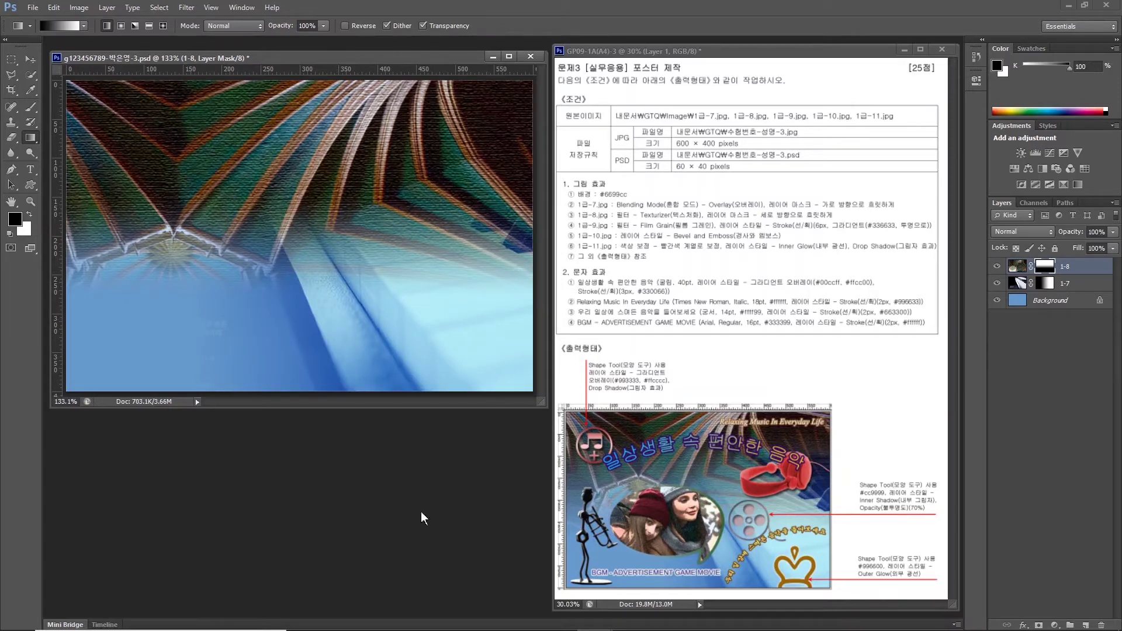
Open the 1급-9.jpg photo of two girls.
double_click(401, 458)
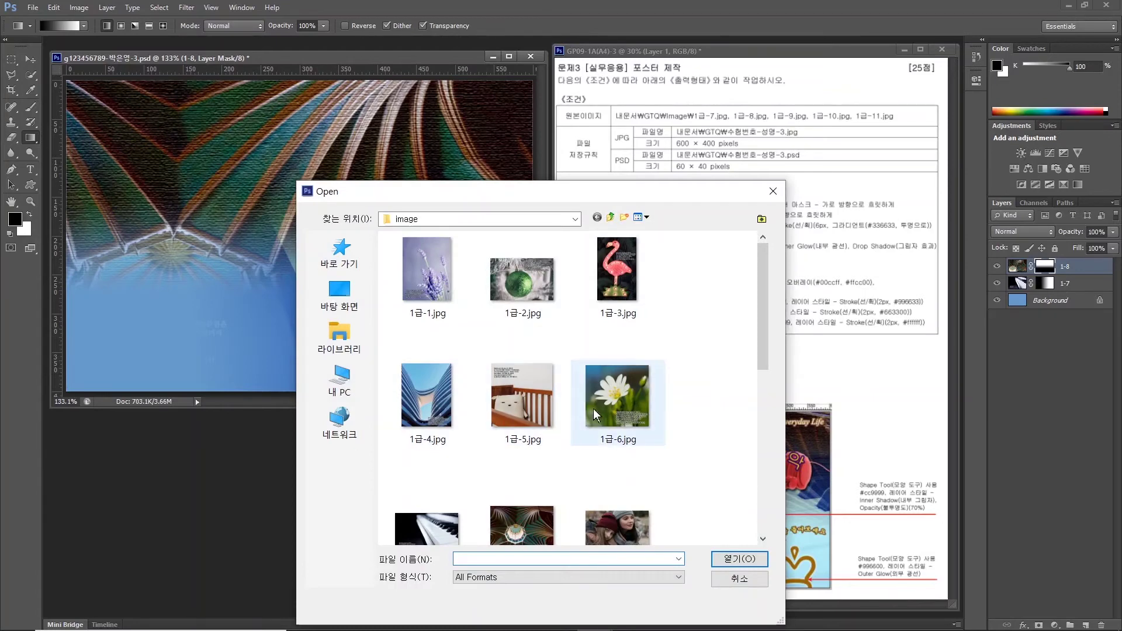
scroll(608, 404, "down", 3)
left_click(637, 374)
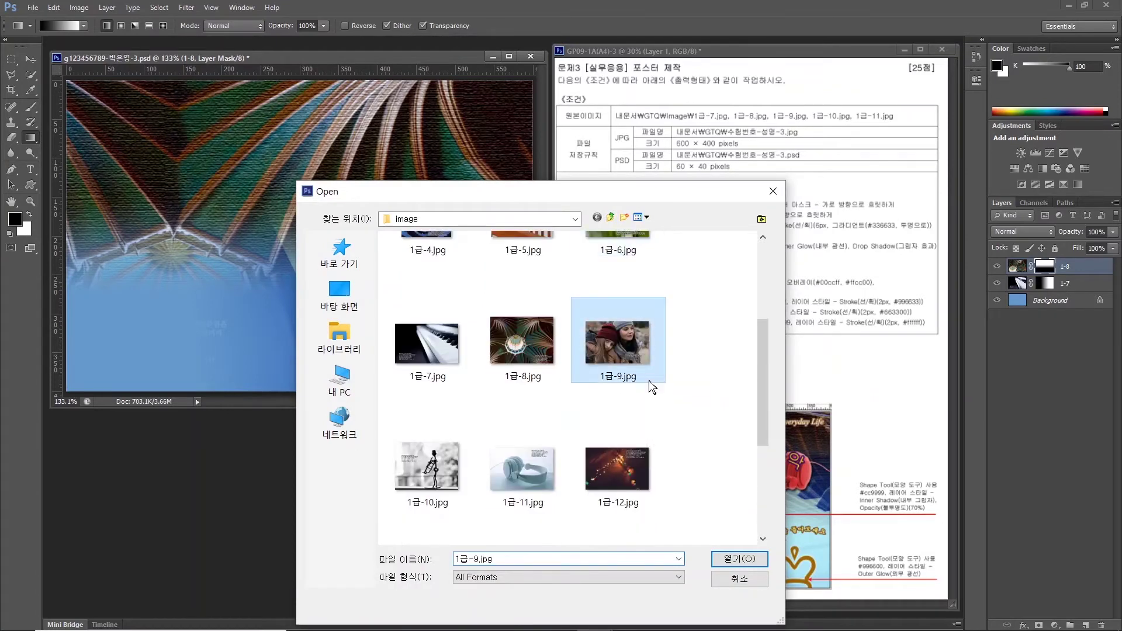
left_click(734, 557)
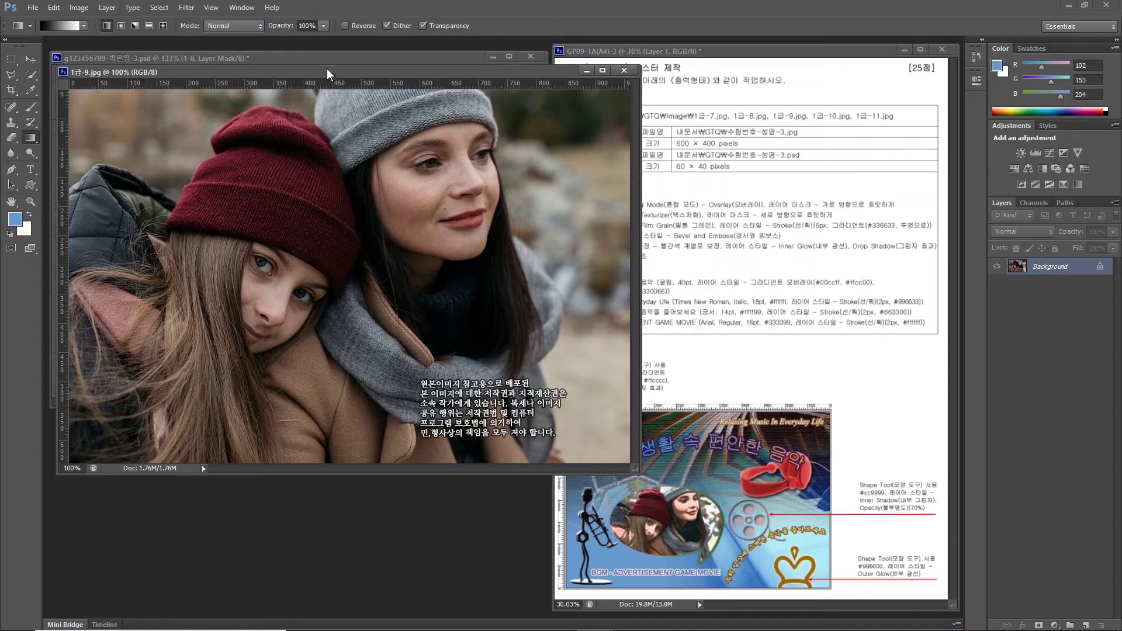
Resize the 1급-9.jpg image to 400 px wide.
left_click_drag(337, 74, 439, 152)
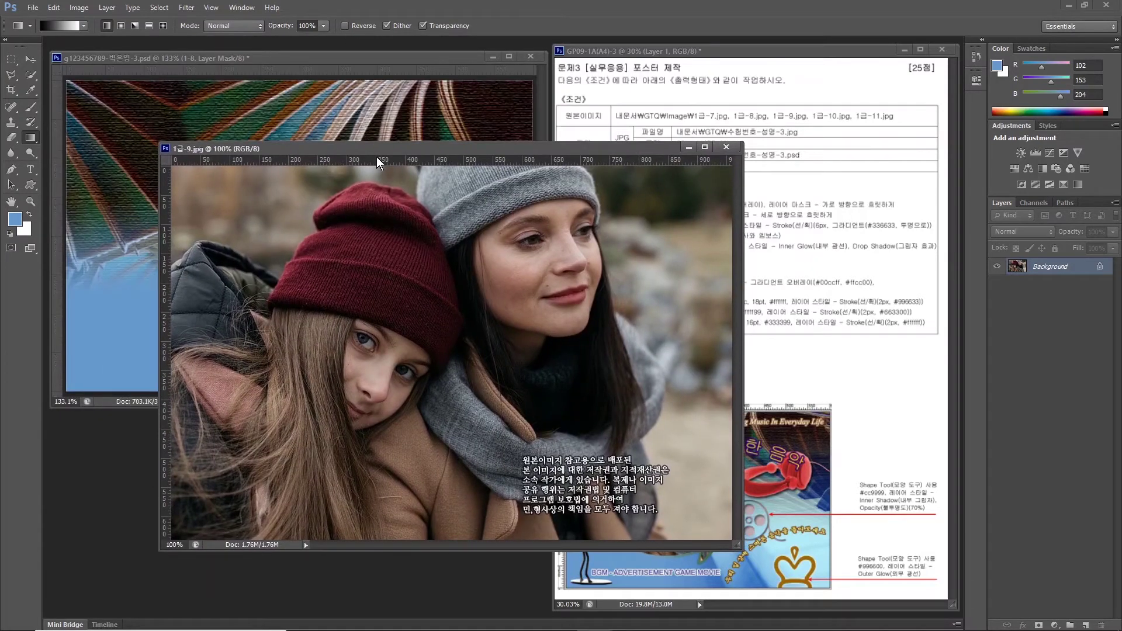
left_click(73, 8)
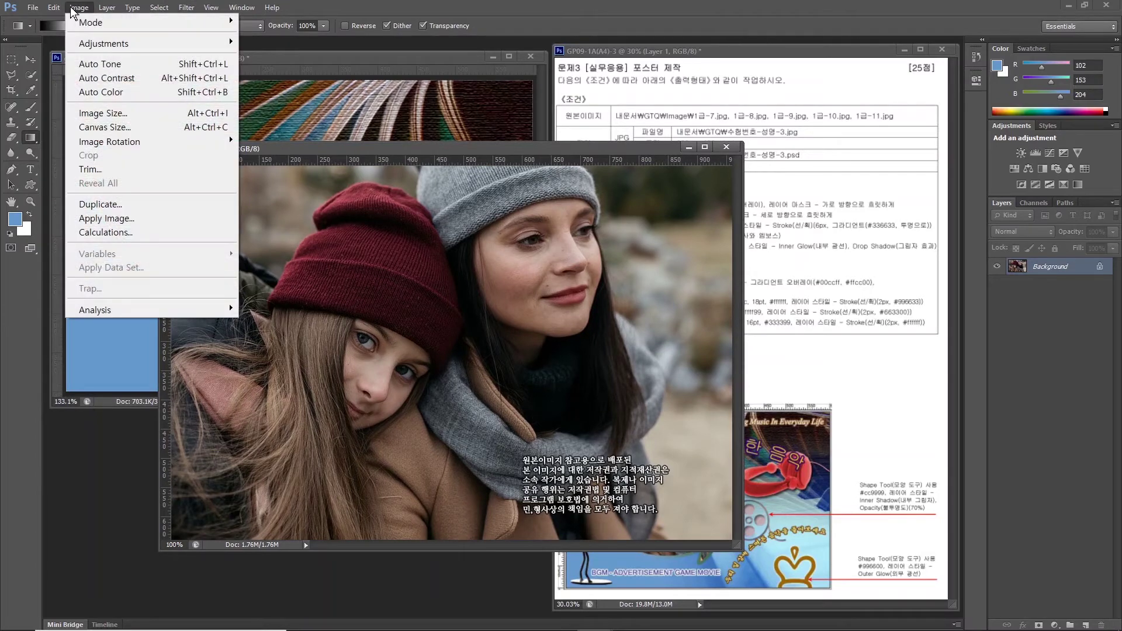
left_click(124, 113)
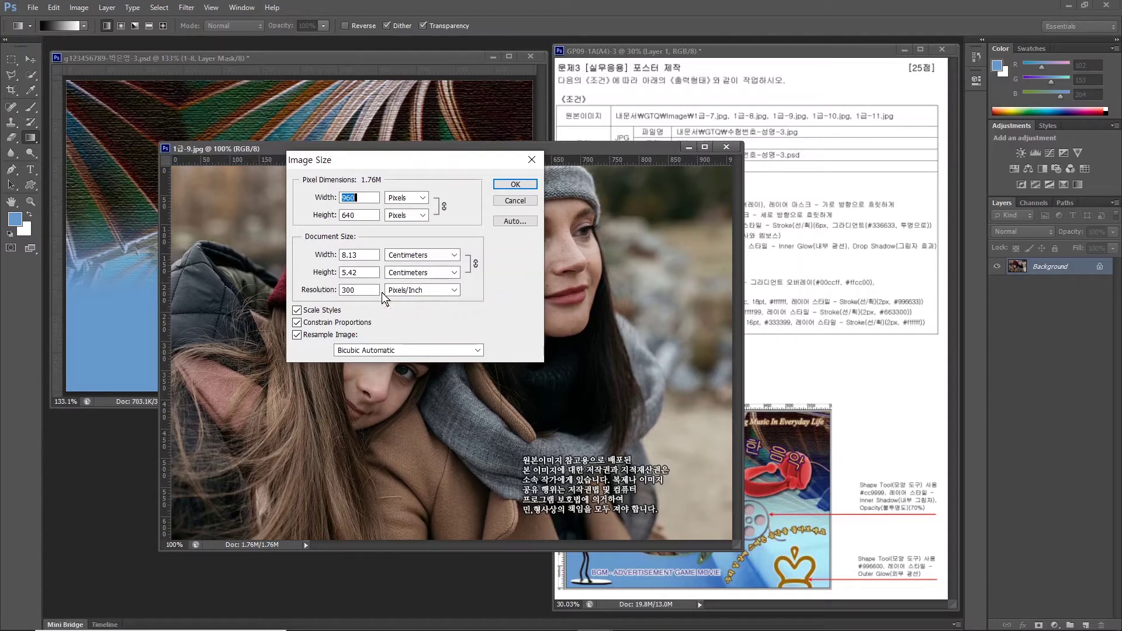
type("400")
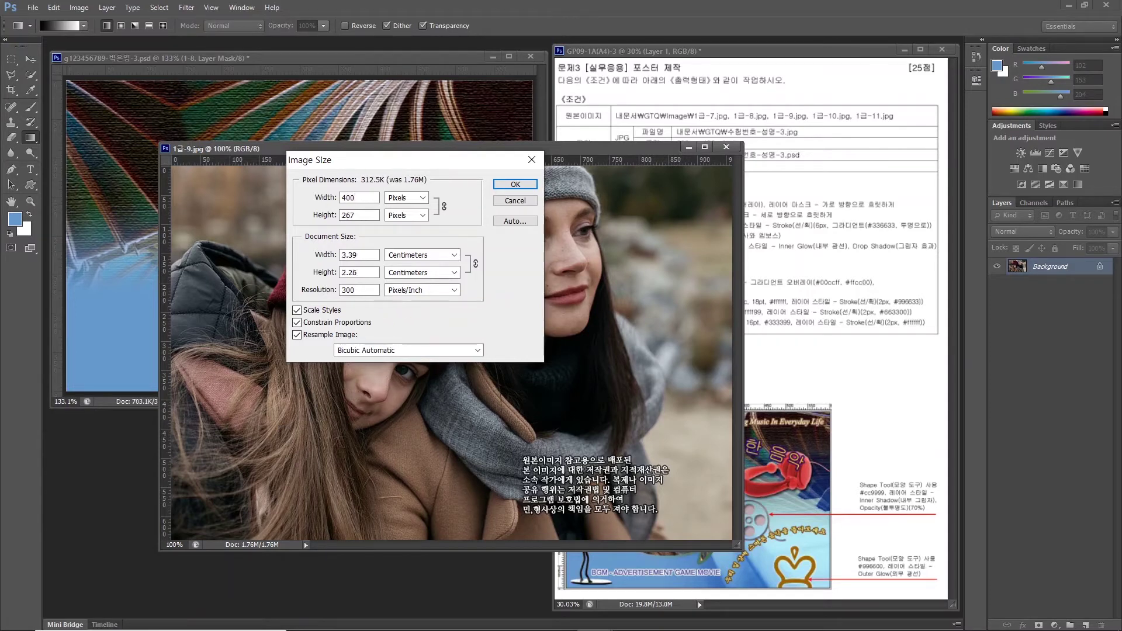
key("Return")
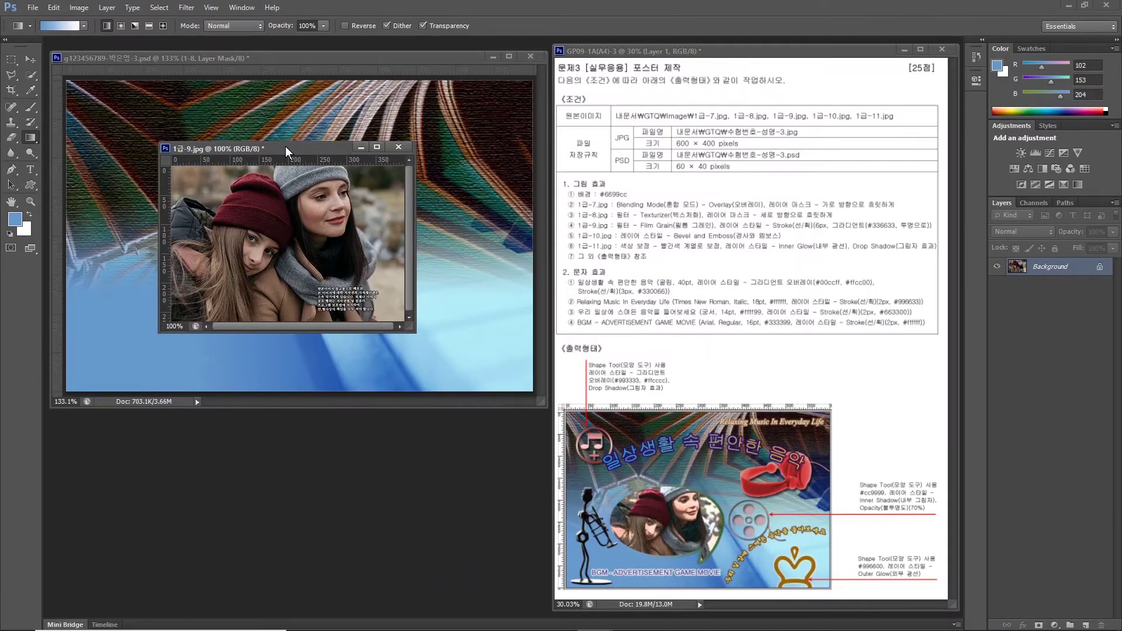
Copy the photo into the poster and close 1급-9.jpg without saving.
left_click_drag(285, 146, 347, 304)
key("v")
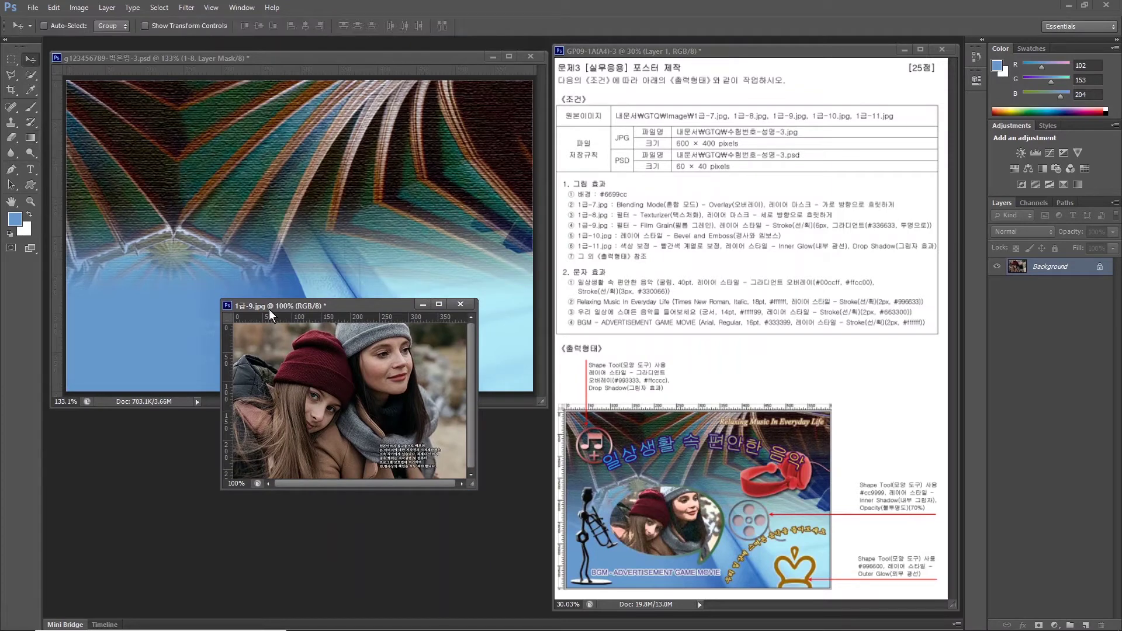
left_click_drag(314, 346, 243, 261)
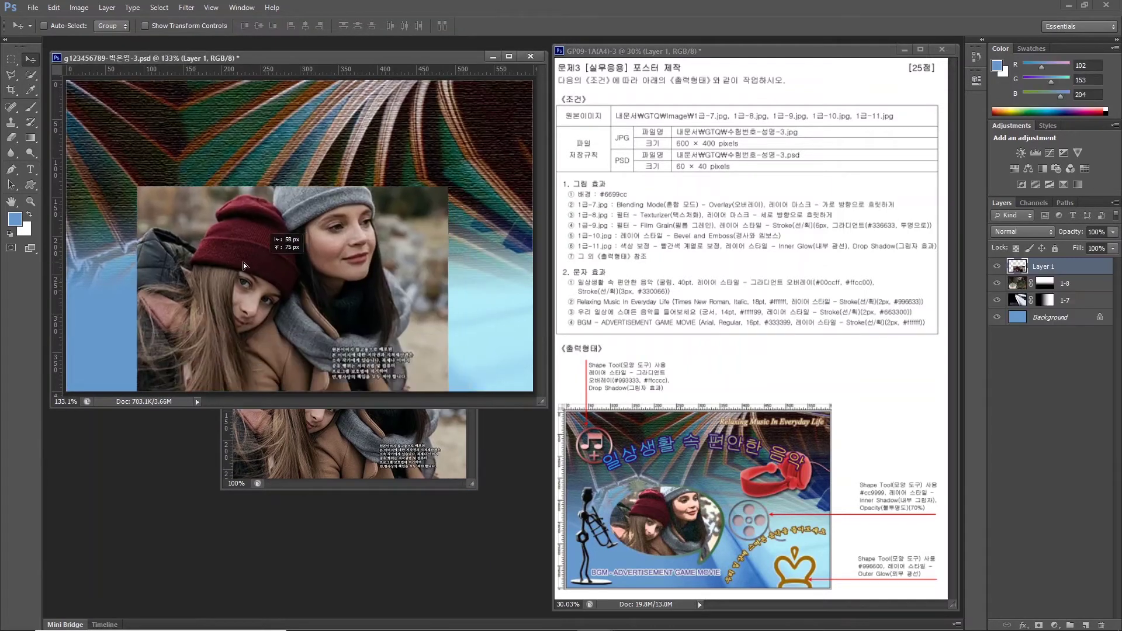
left_click(336, 480)
left_click(460, 304)
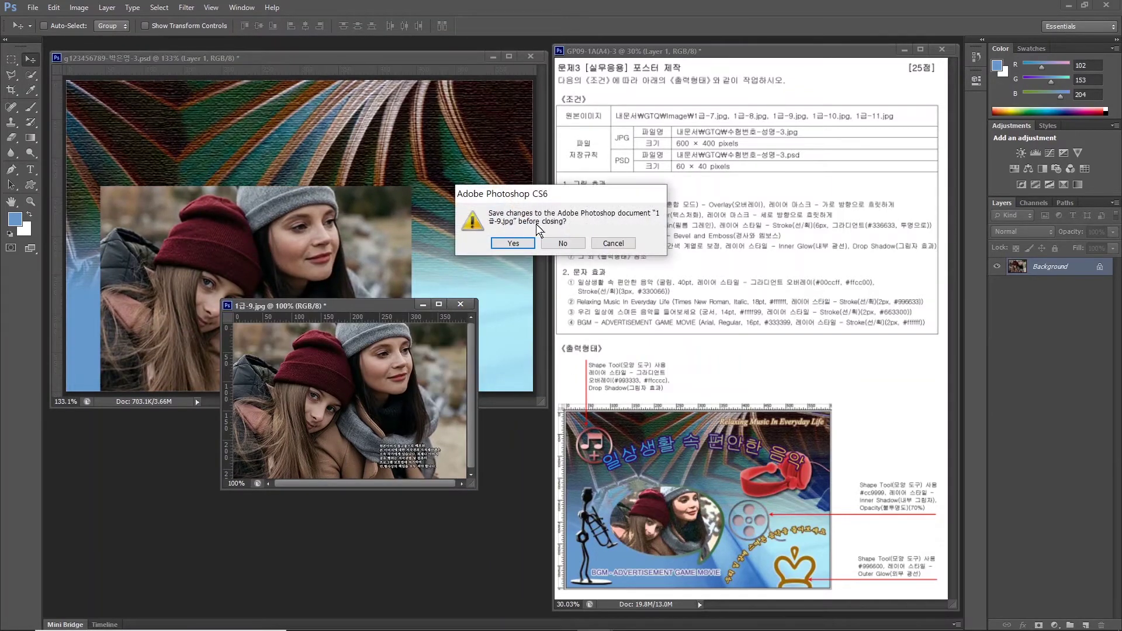
left_click(564, 242)
Rename the pasted photo layer to 1-9.
double_click(1046, 266)
type("1")
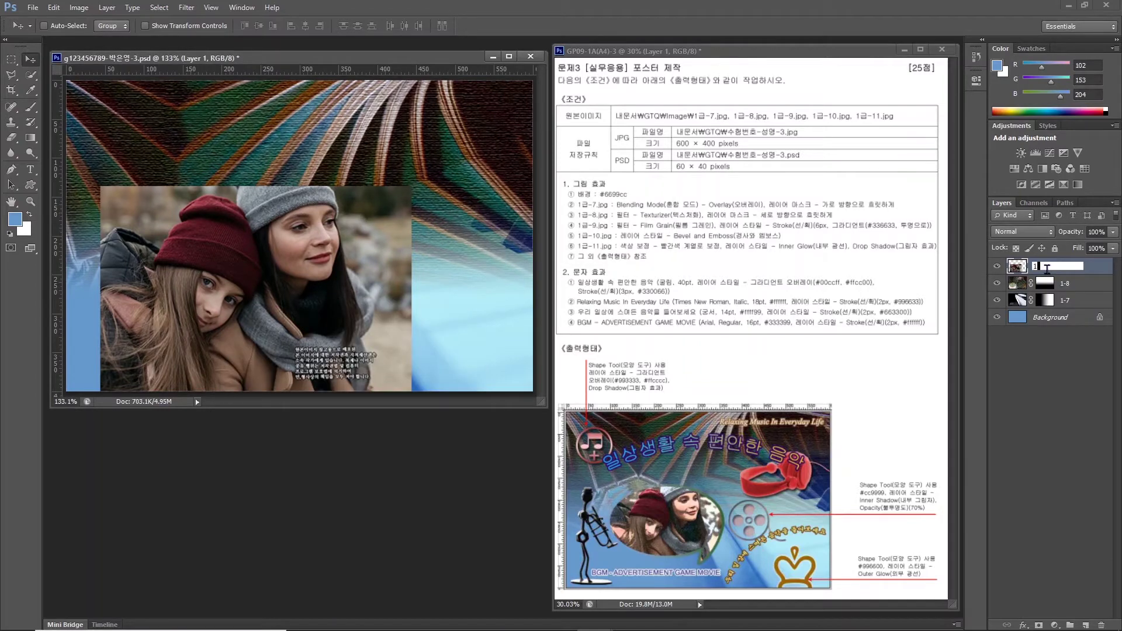
type("-9")
key("Return")
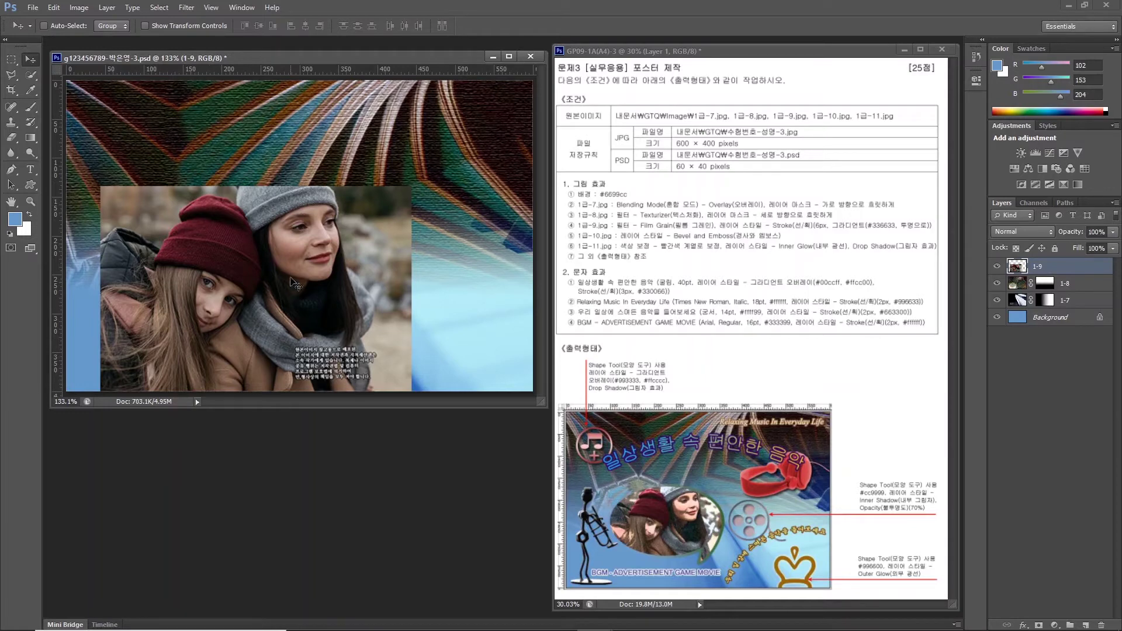
Apply the Artistic > Film Grain filter from the Filter Gallery to layer 1-9.
left_click(636, 226)
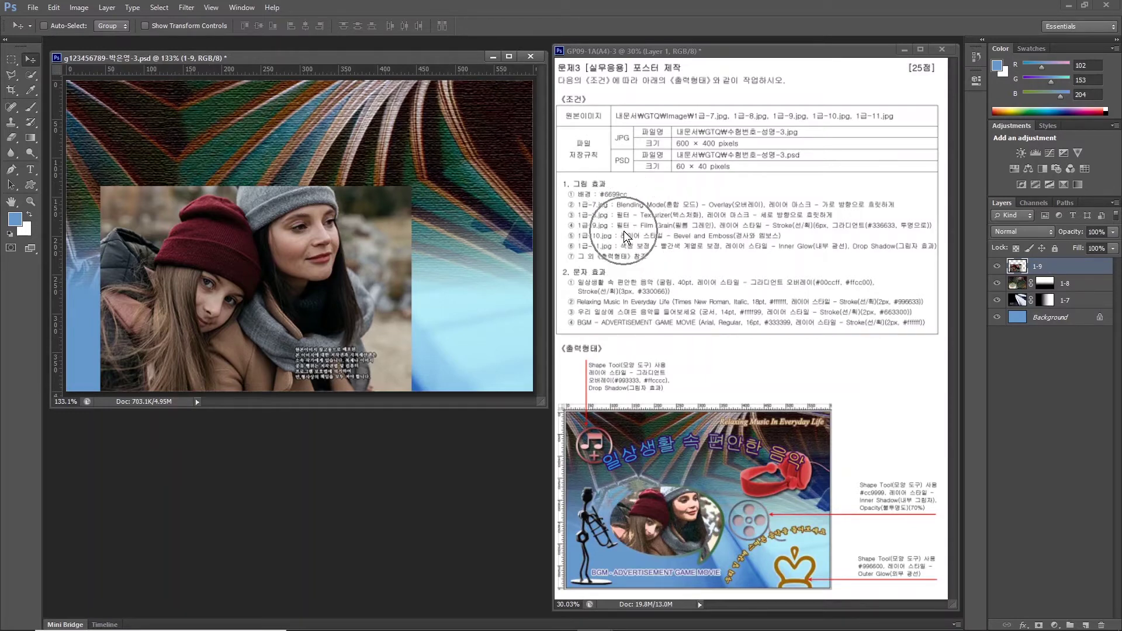
left_click(622, 230)
left_click(663, 227)
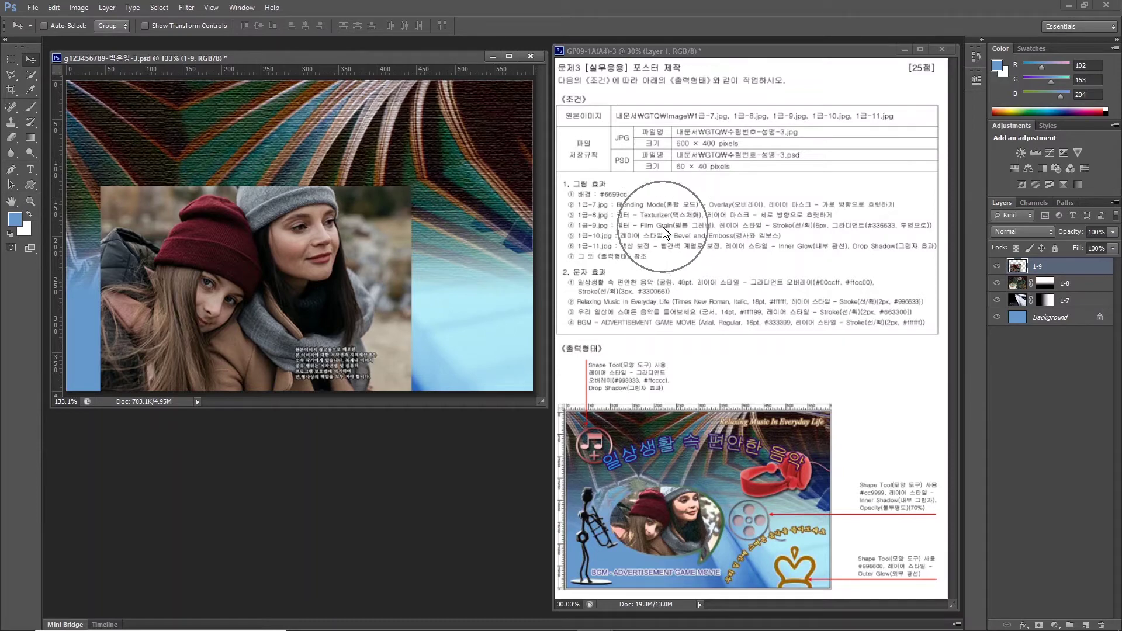
left_click(184, 12)
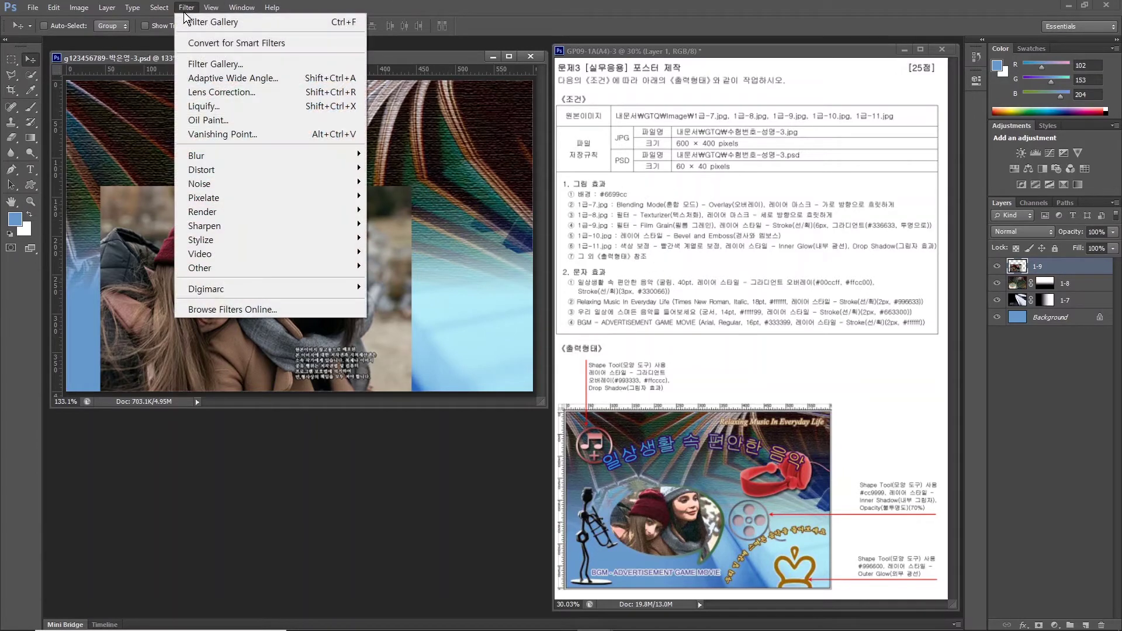
left_click(194, 63)
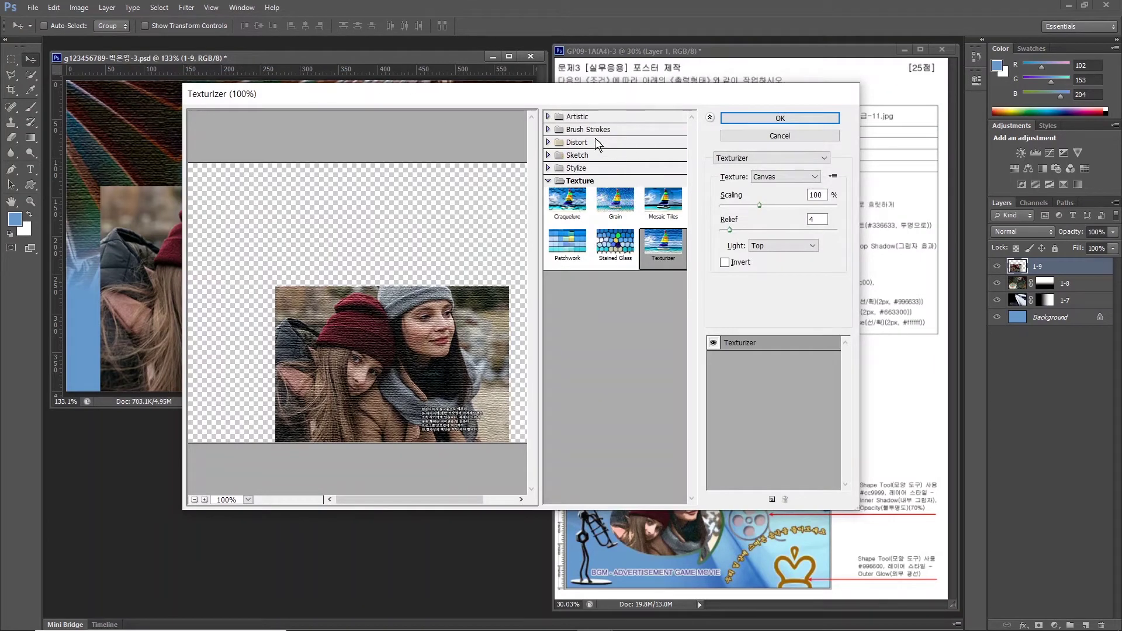
left_click(558, 117)
left_click(567, 185)
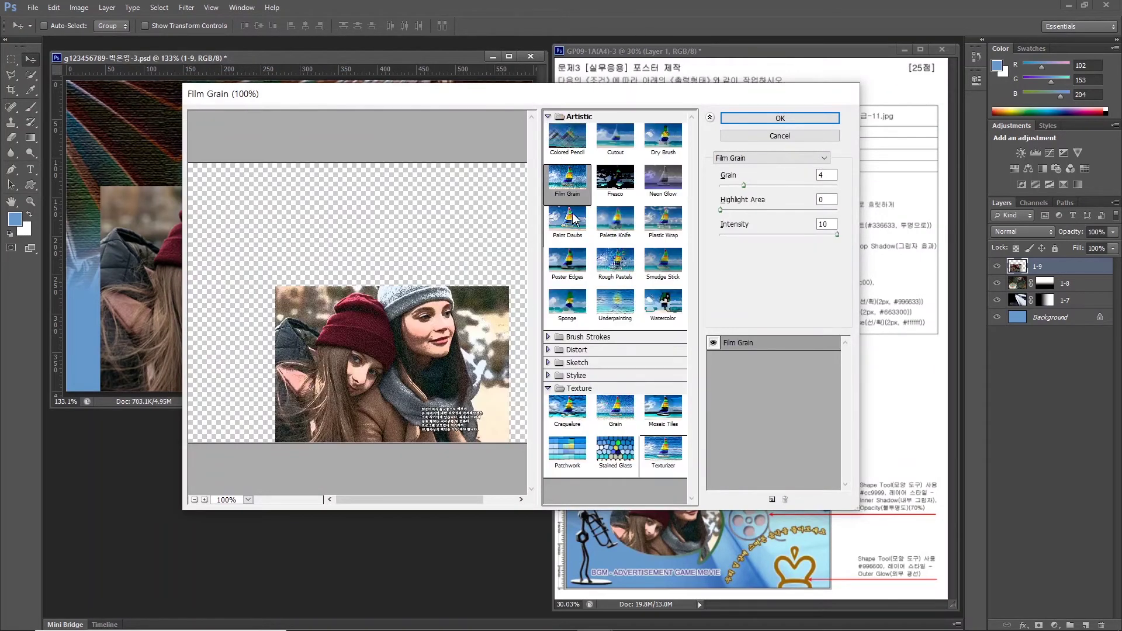
left_click(760, 118)
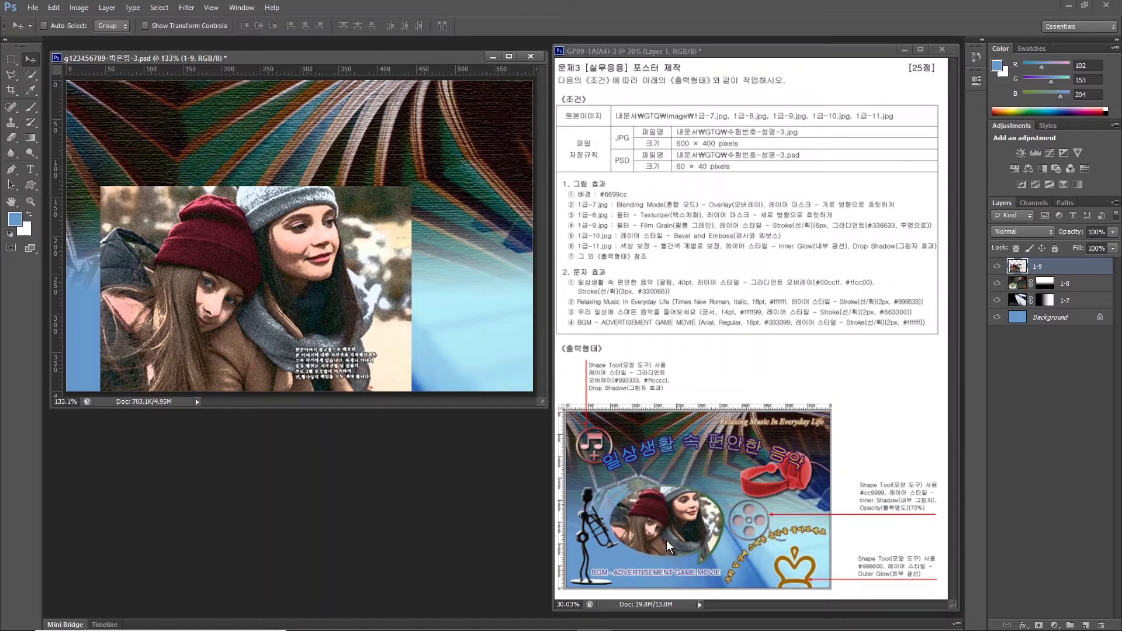
mouse_move(697, 568)
left_mouse_down()
mouse_move(723, 502)
mouse_move(690, 481)
mouse_move(632, 493)
mouse_move(622, 519)
mouse_move(631, 545)
mouse_move(693, 581)
left_mouse_up()
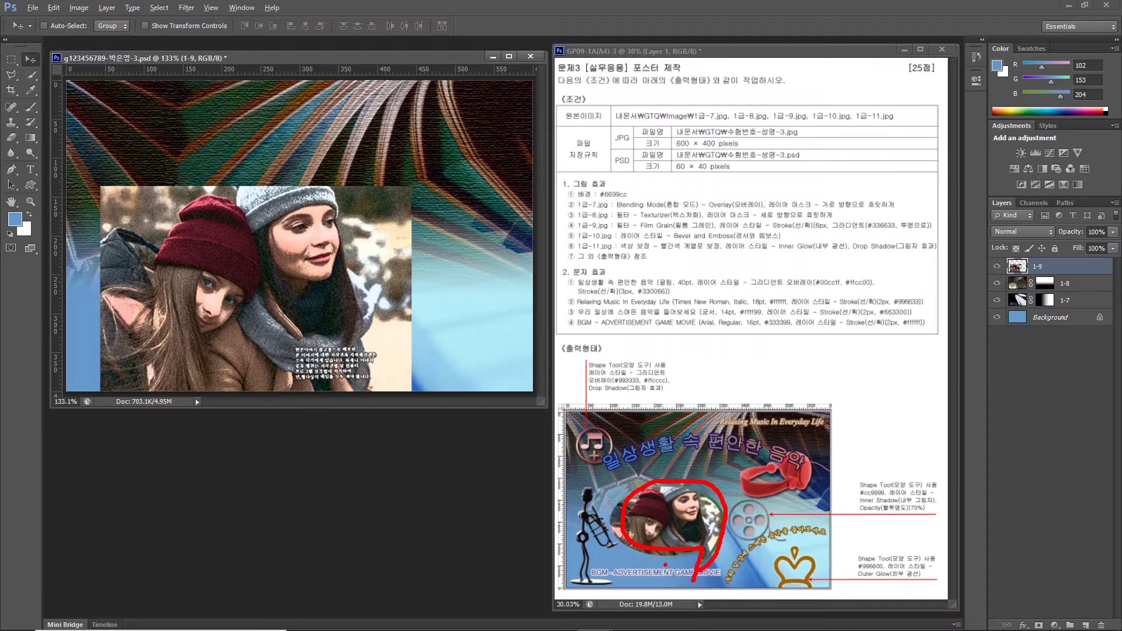
Draw a speech-bubble custom shape over the girls' faces.
left_click(30, 185)
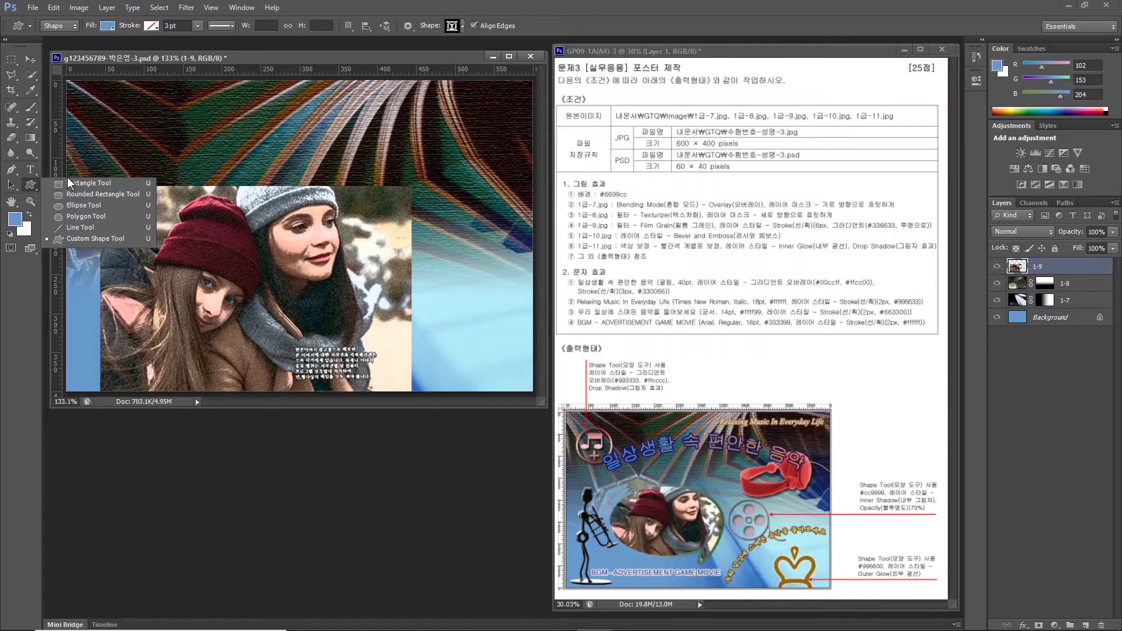
left_click(93, 238)
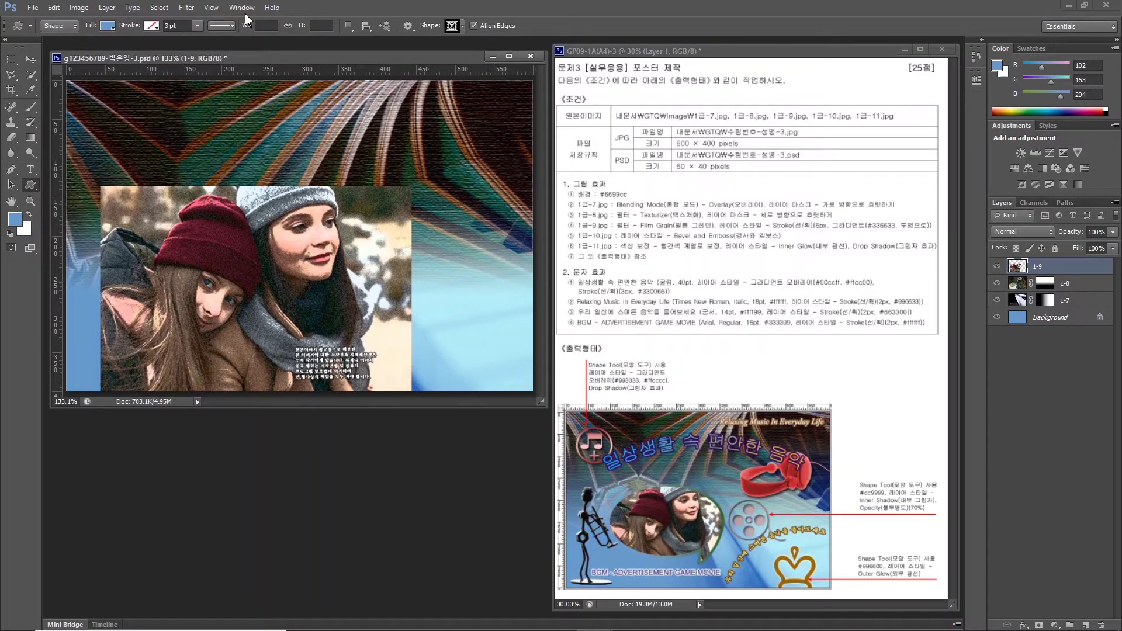
left_click(461, 27)
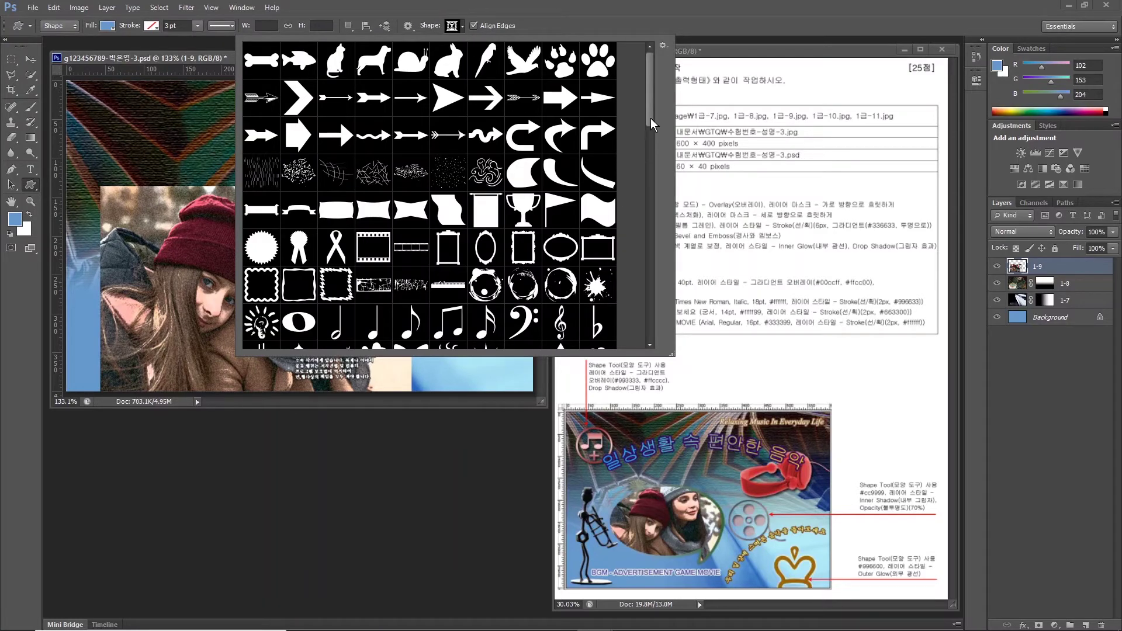
left_click_drag(651, 118, 643, 304)
double_click(263, 213)
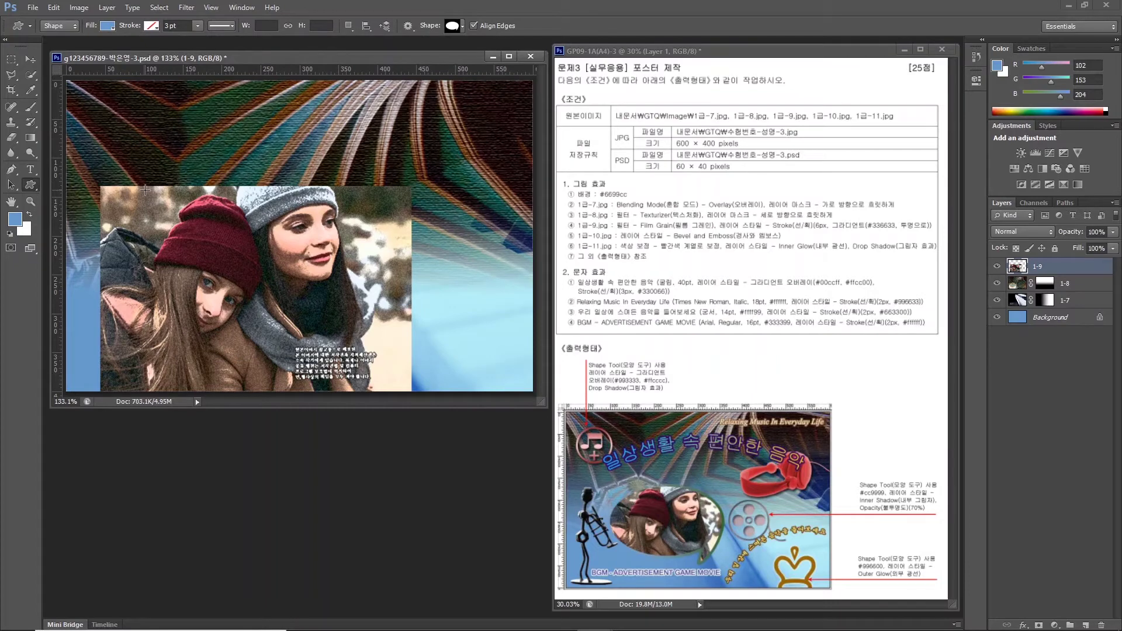
left_click_drag(145, 190, 345, 341)
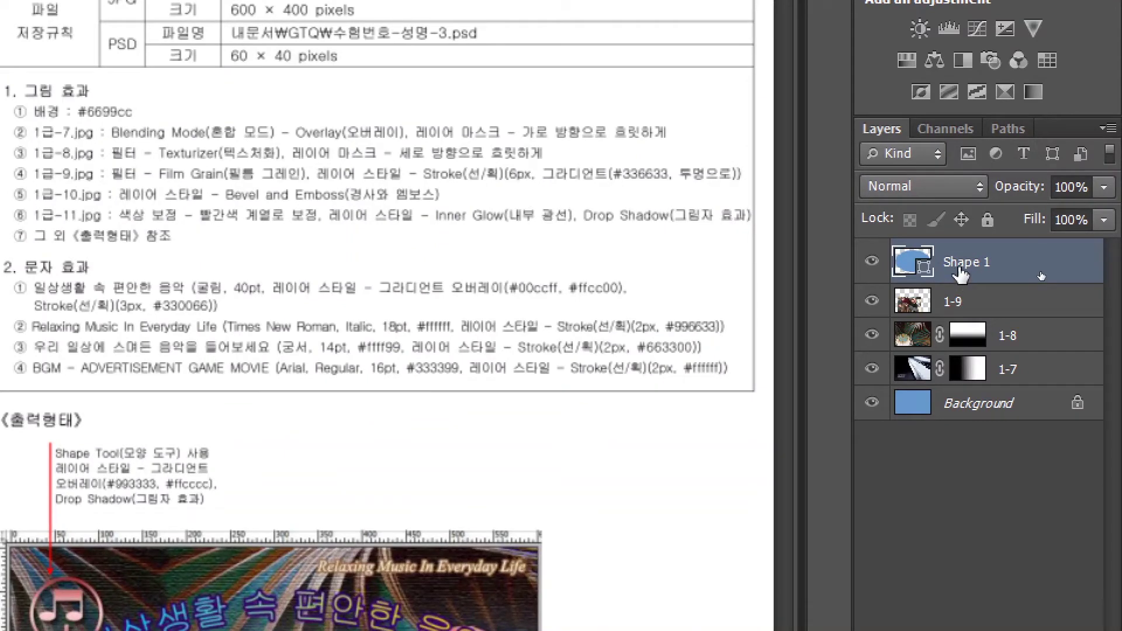
Move the Shape 1 layer beneath layer 1-9 and reselect the 1-9 layer.
left_click_drag(960, 273, 958, 322)
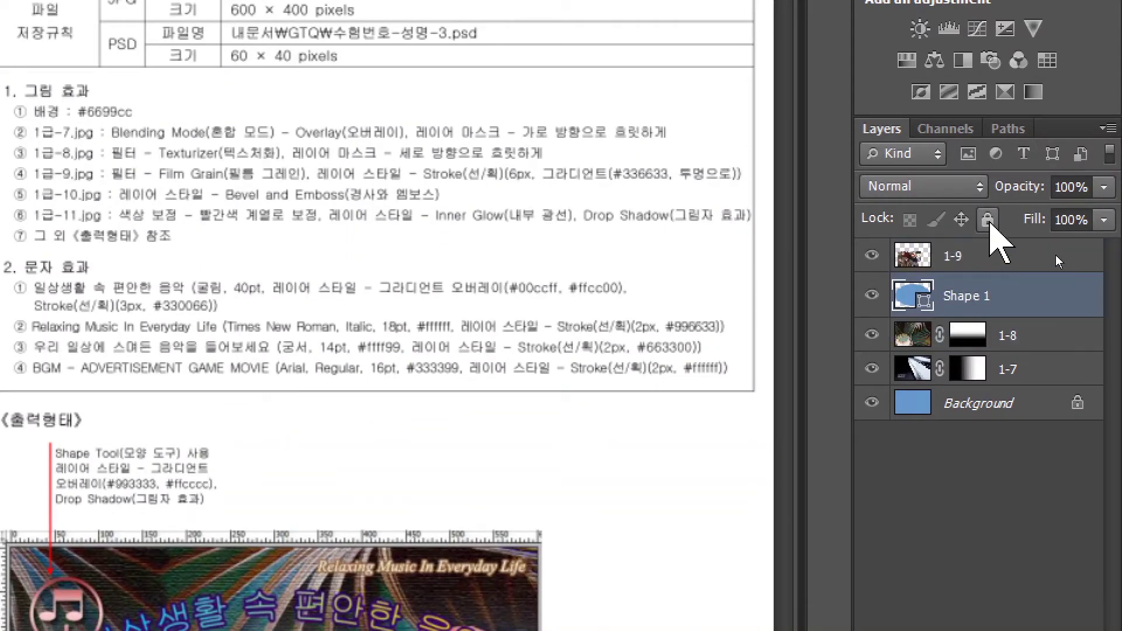
left_click(958, 257)
left_click(964, 295)
left_click(960, 266)
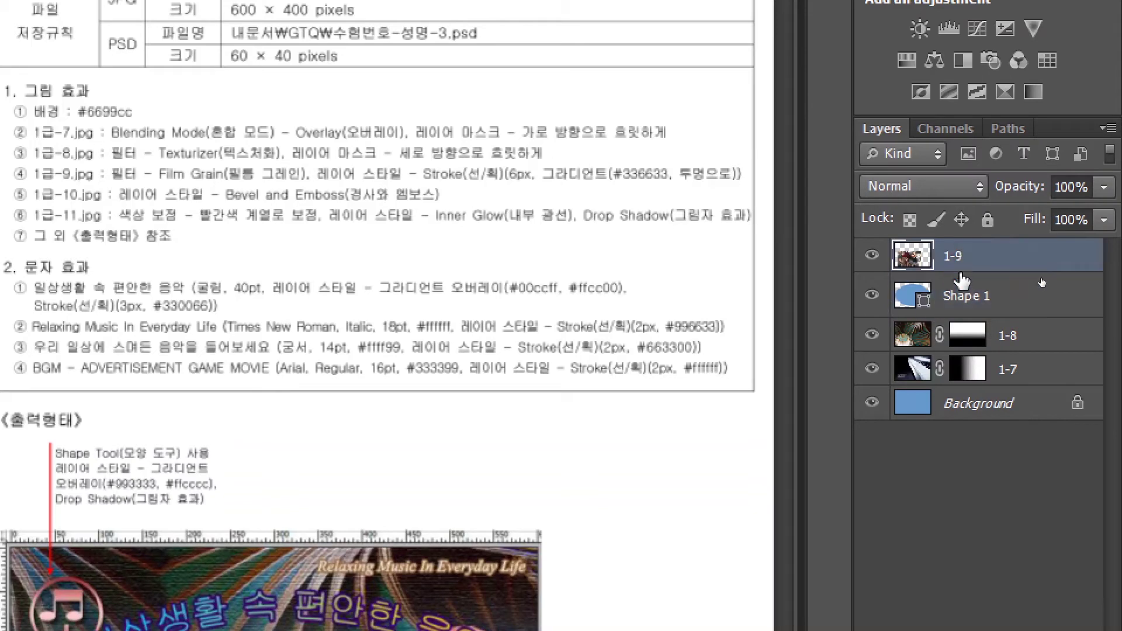
left_click(962, 292)
left_click(967, 257)
left_click(973, 261)
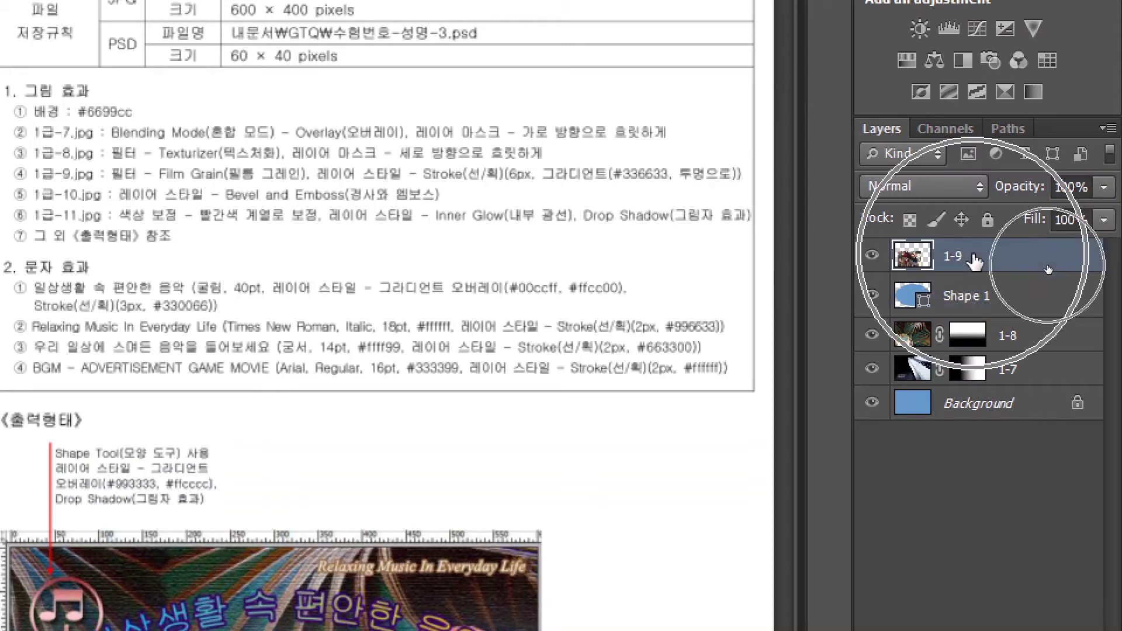
left_click(973, 260)
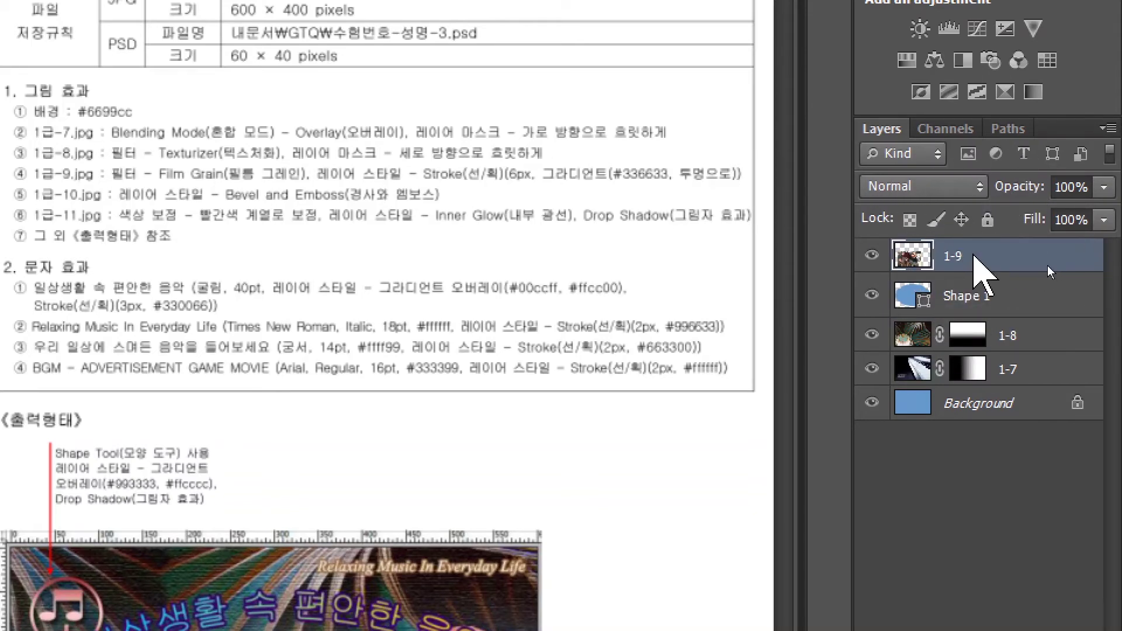
Create a clipping mask clipping layer 1-9 into the Shape 1 bubble.
right_click(973, 257)
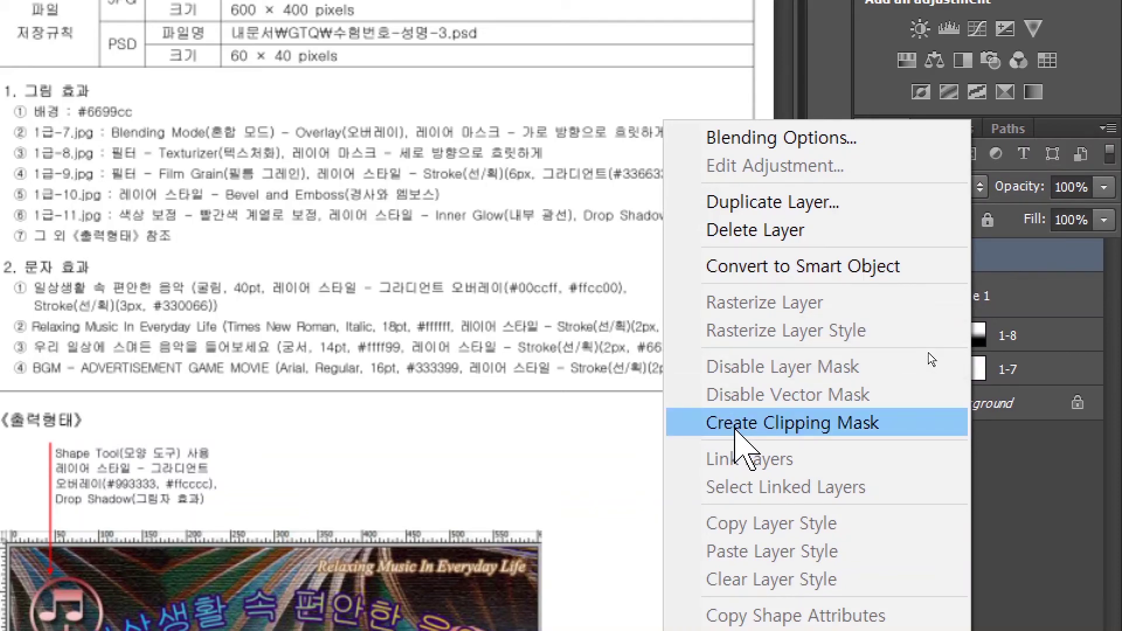
left_click(736, 430)
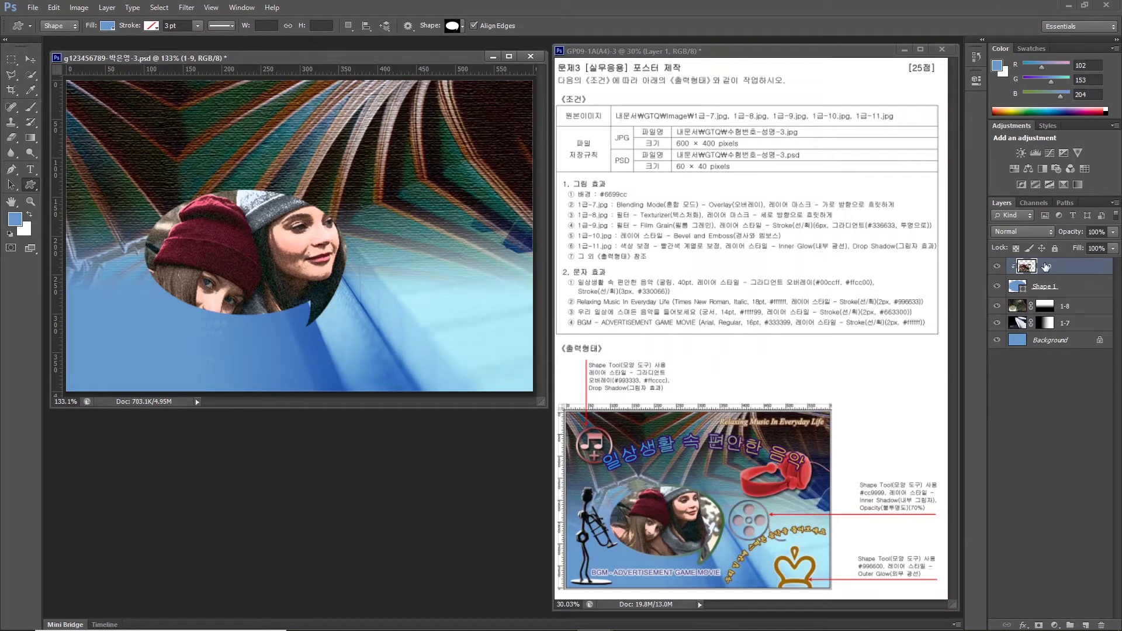
left_click(1050, 267)
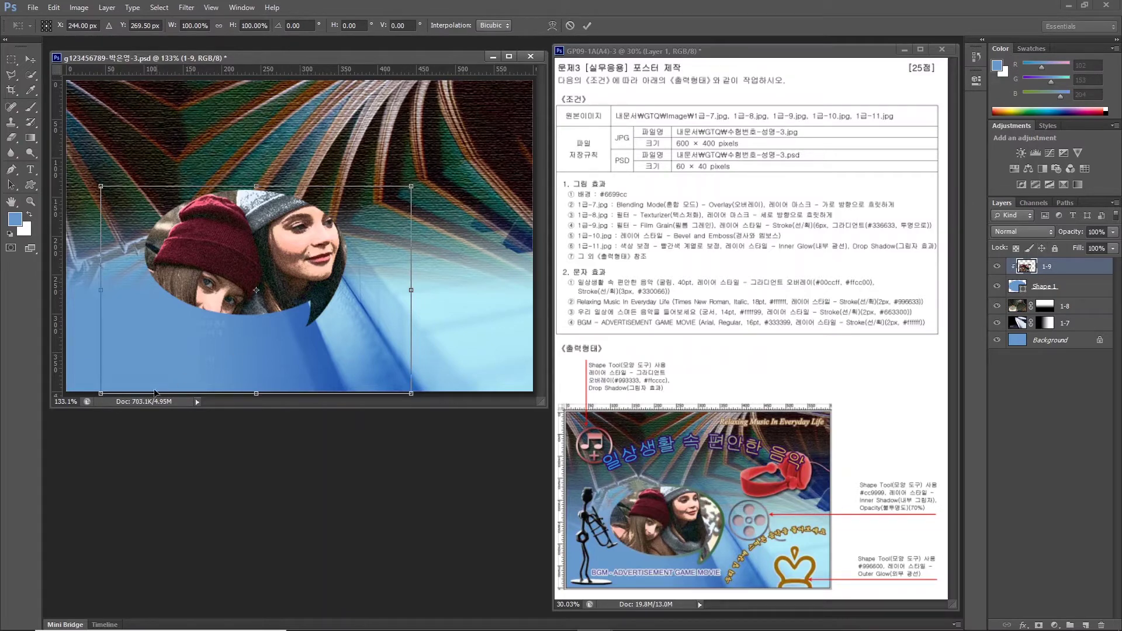
Scale the clipped photo to about 79% and shift it so the faces fill the bubble.
left_click_drag(101, 392, 165, 351)
left_click_drag(258, 248, 187, 253)
key("Return")
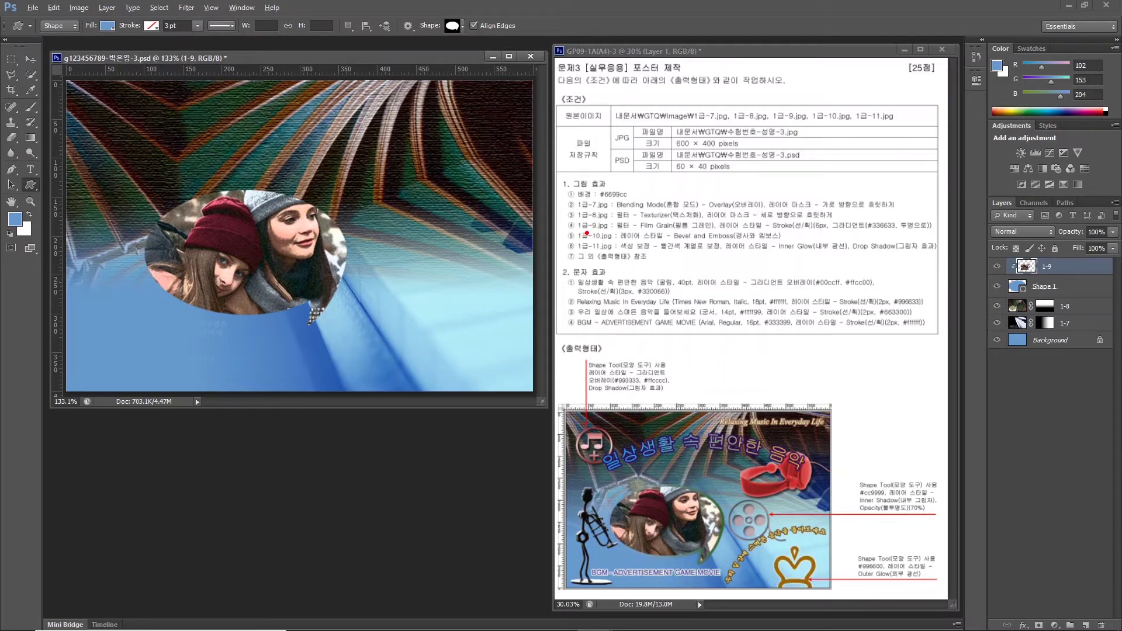
left_click_drag(589, 232, 953, 232)
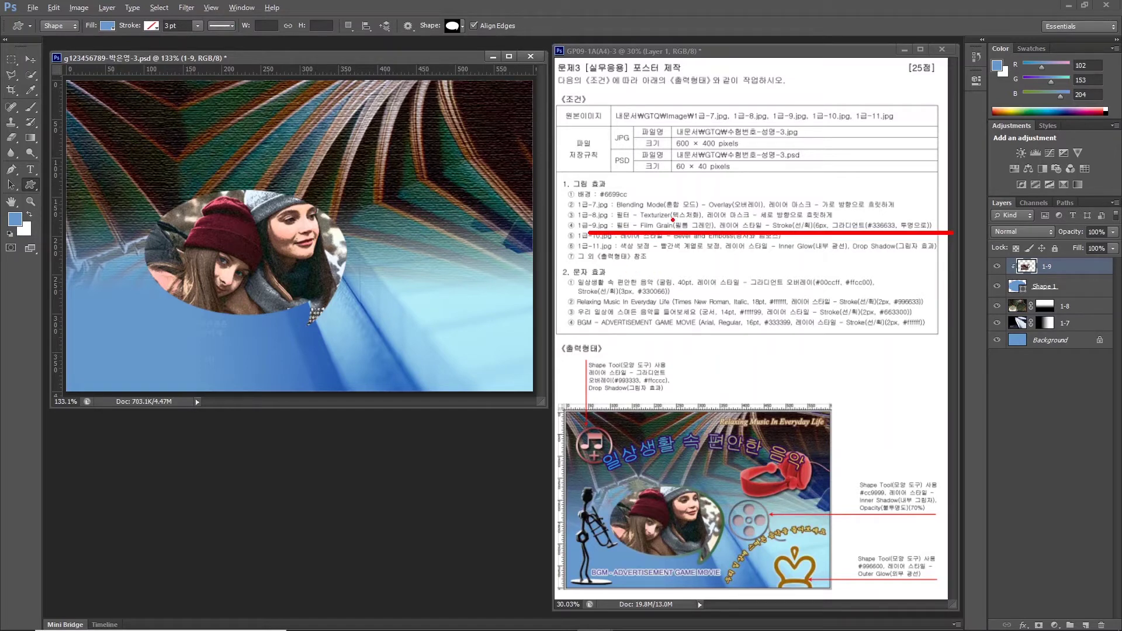
key("Escape")
left_click(1059, 293)
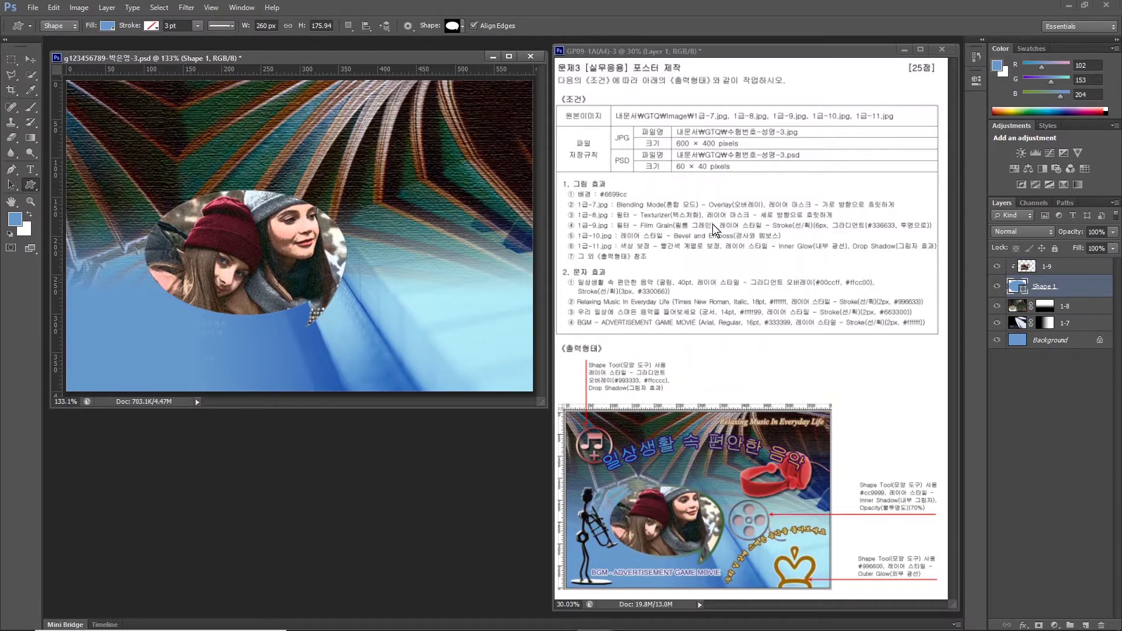
Add a 6 px Stroke effect to the bubble with Gradient fill type and edit its gradient.
left_click(1020, 625)
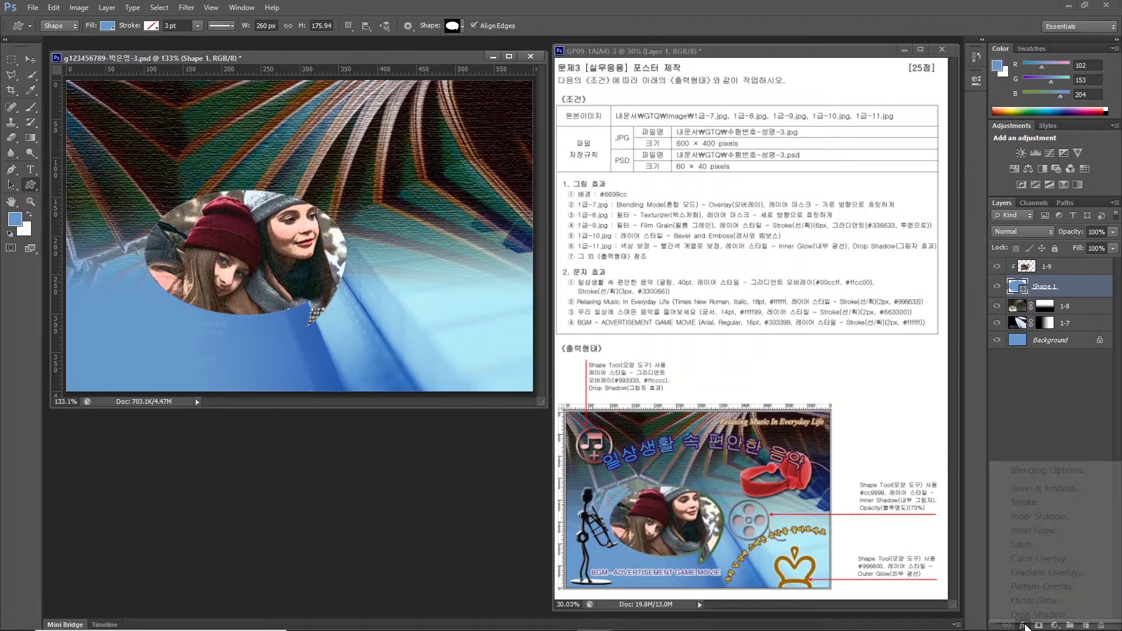
left_click(1029, 504)
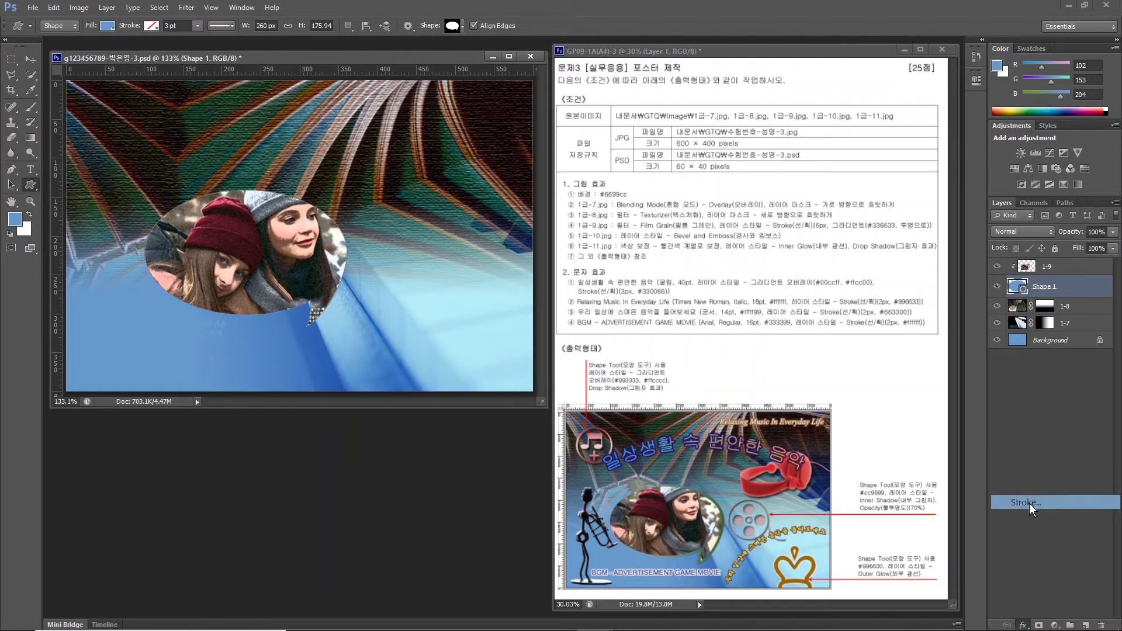
left_click_drag(637, 342, 601, 315)
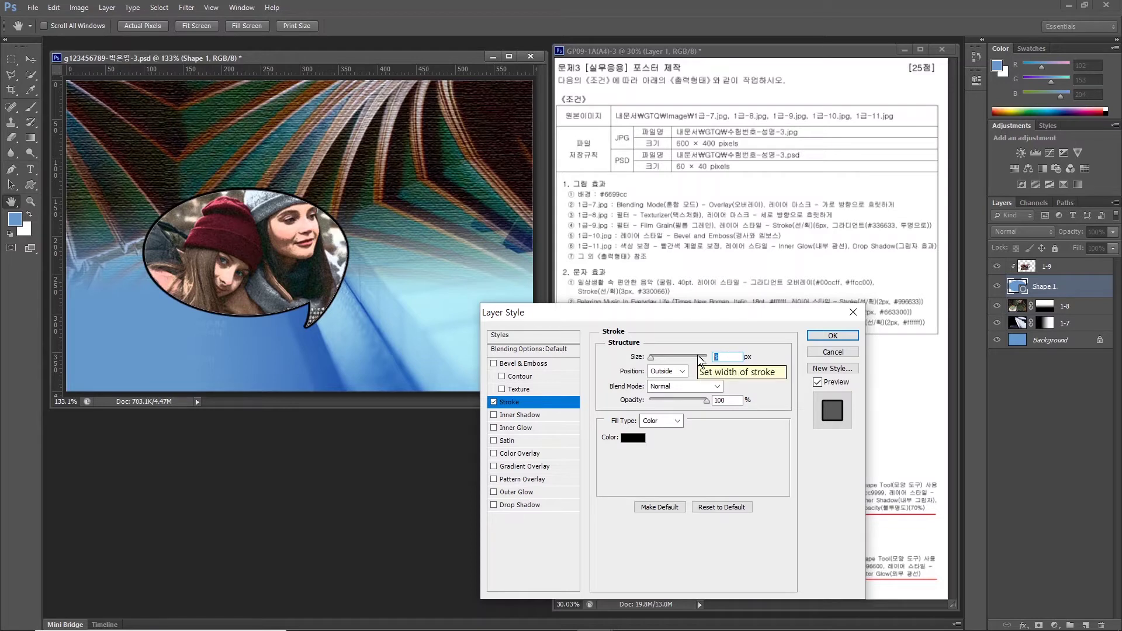
type("6")
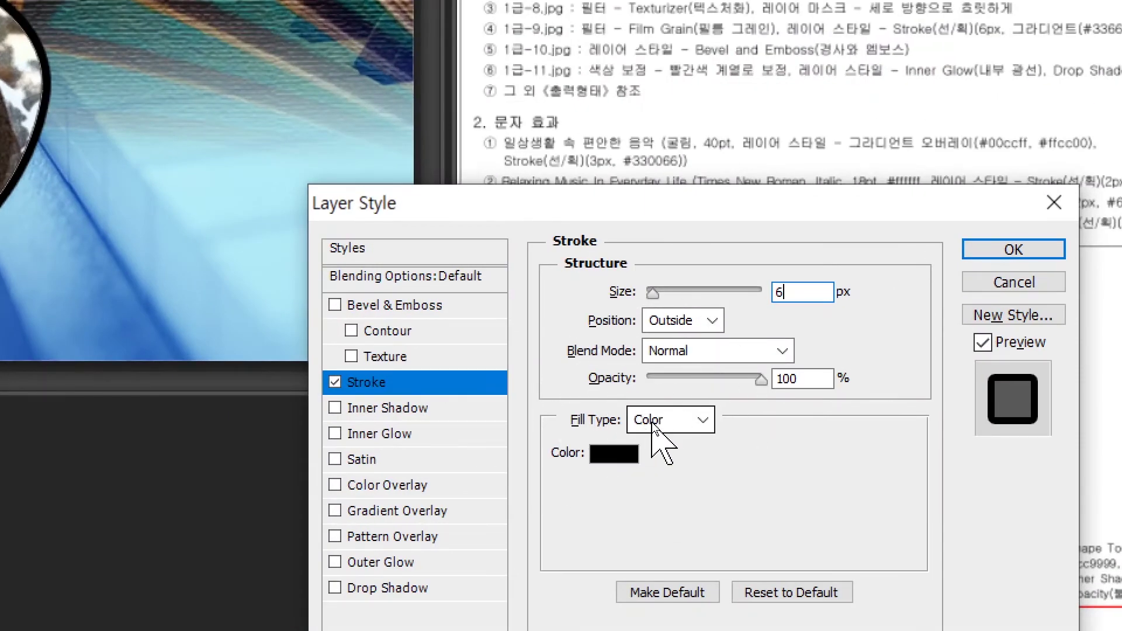
left_click(652, 423)
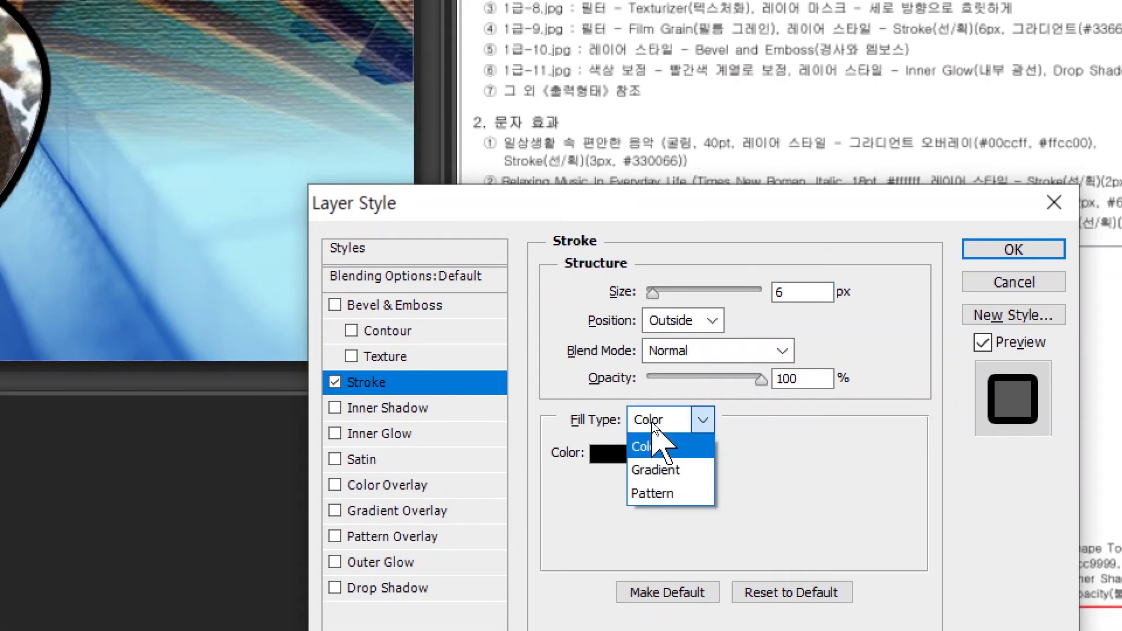
left_click(657, 468)
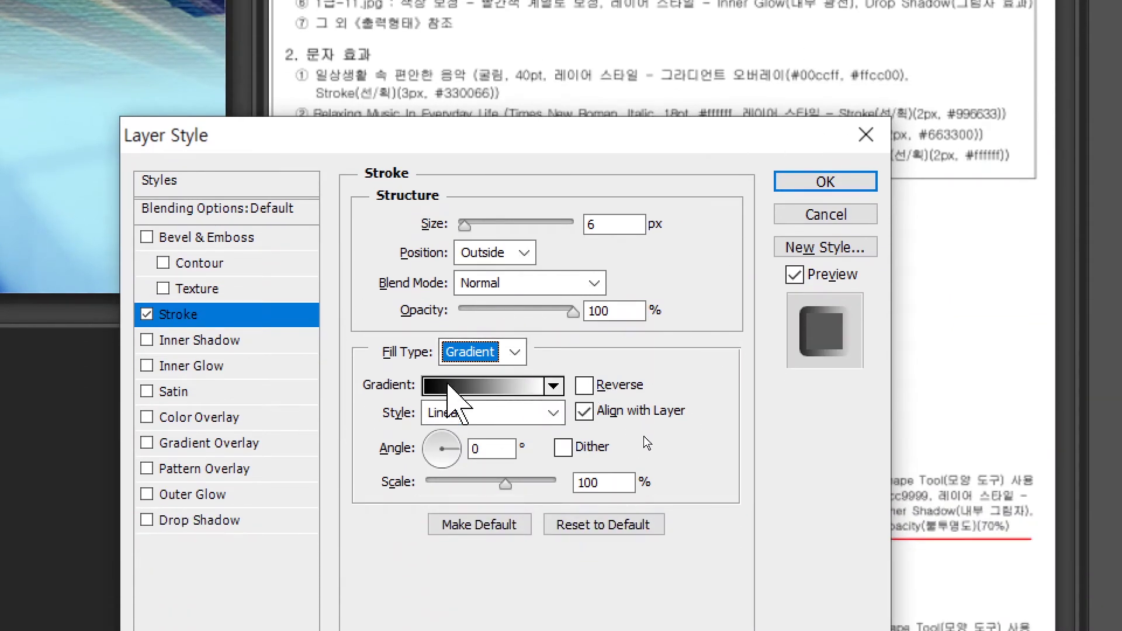
left_click(448, 385)
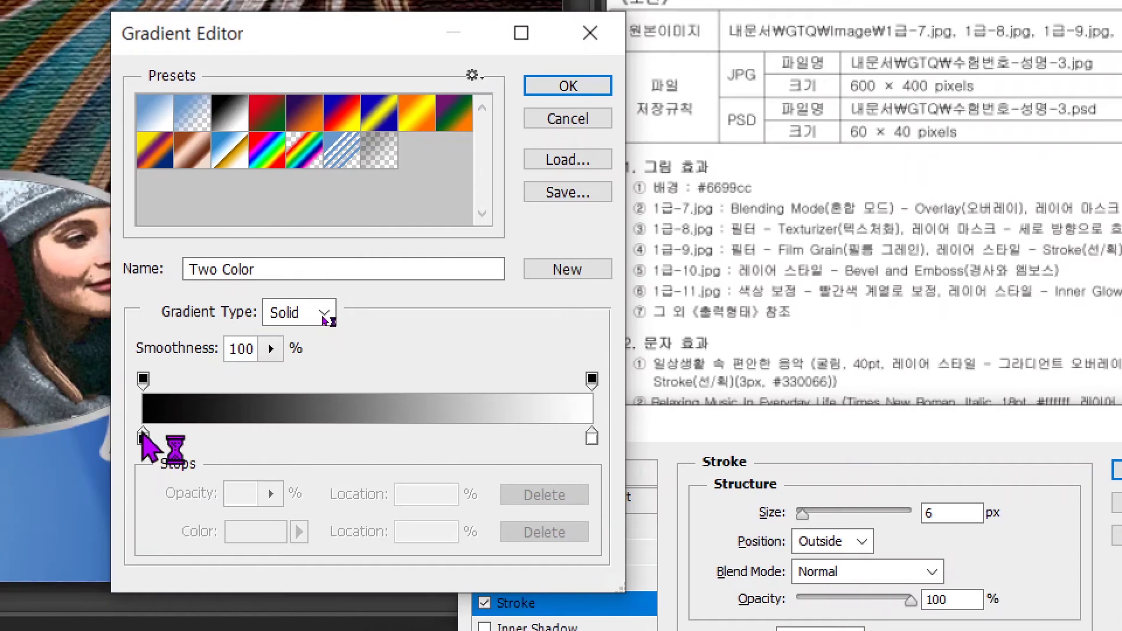
Set the gradient's left colour stop to #336633 and the right opacity stop to 0%.
double_click(143, 438)
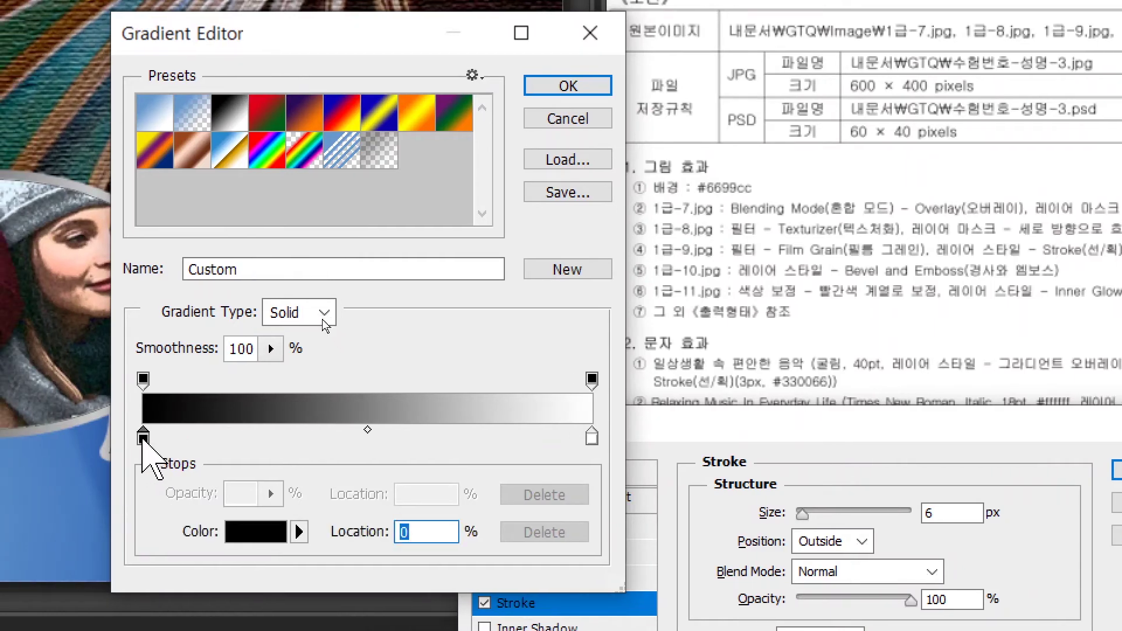
left_click_drag(488, 380, 540, 96)
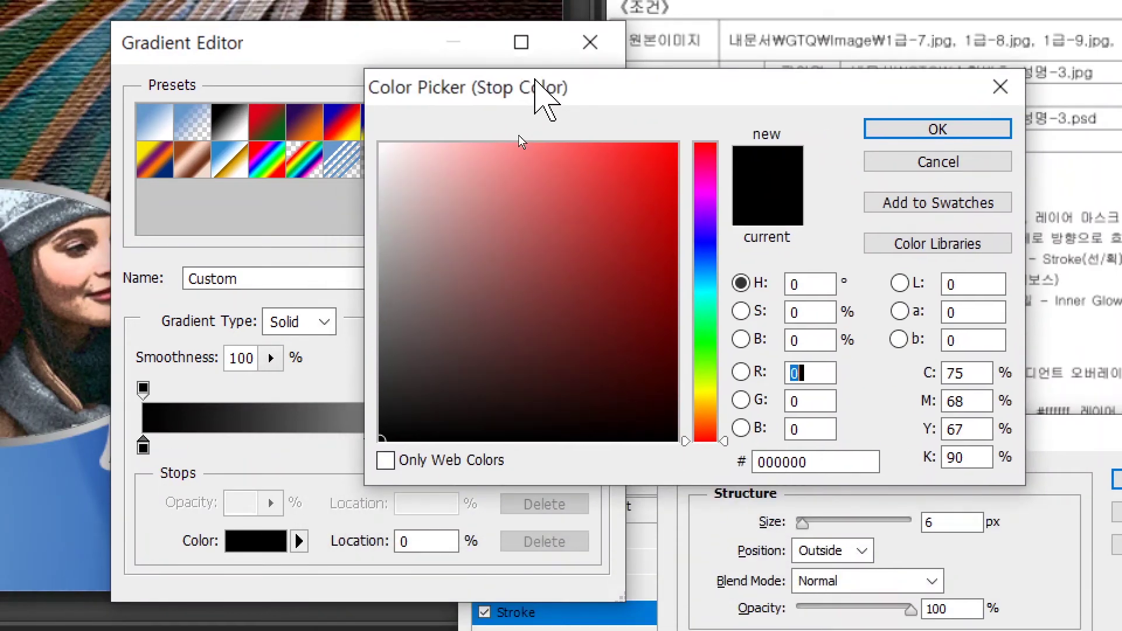
left_click_drag(815, 452, 713, 424)
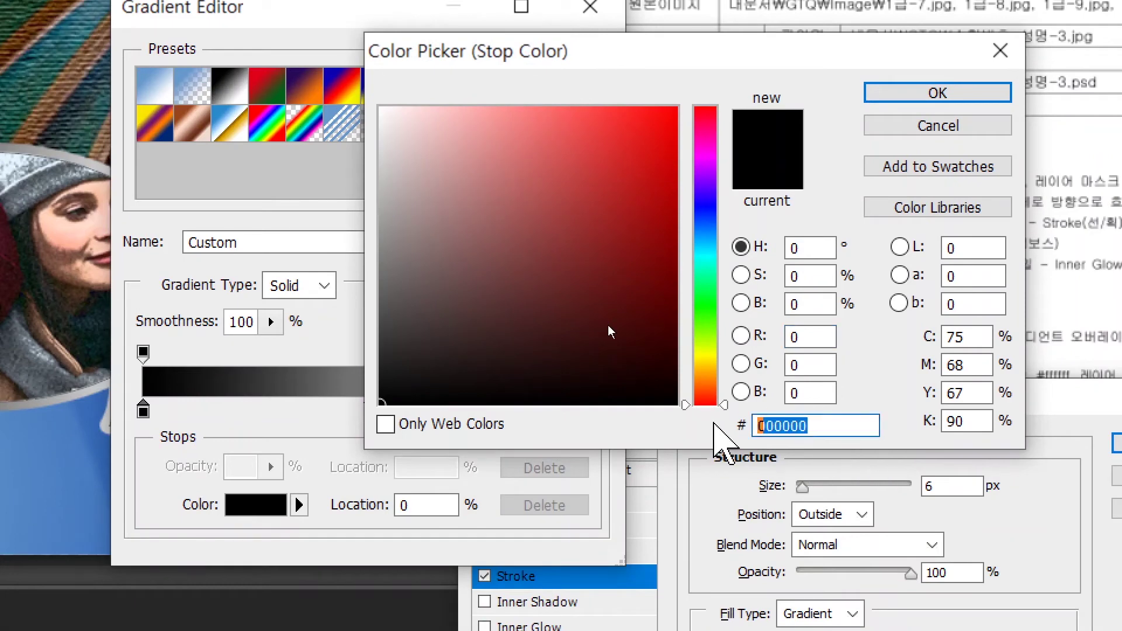
type("336633")
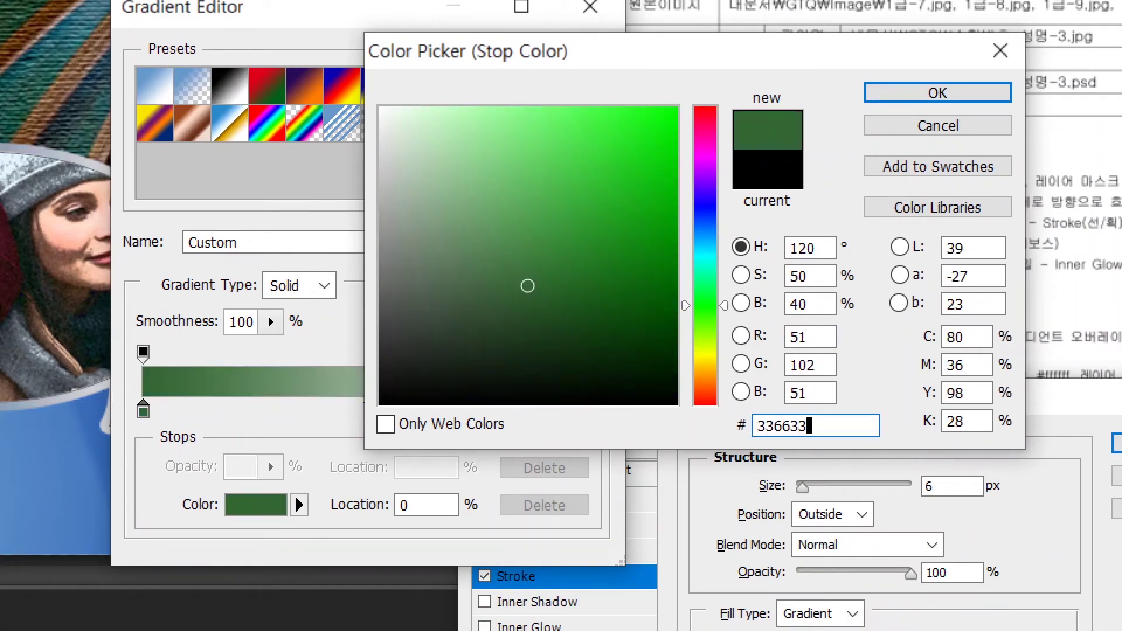
key("Return")
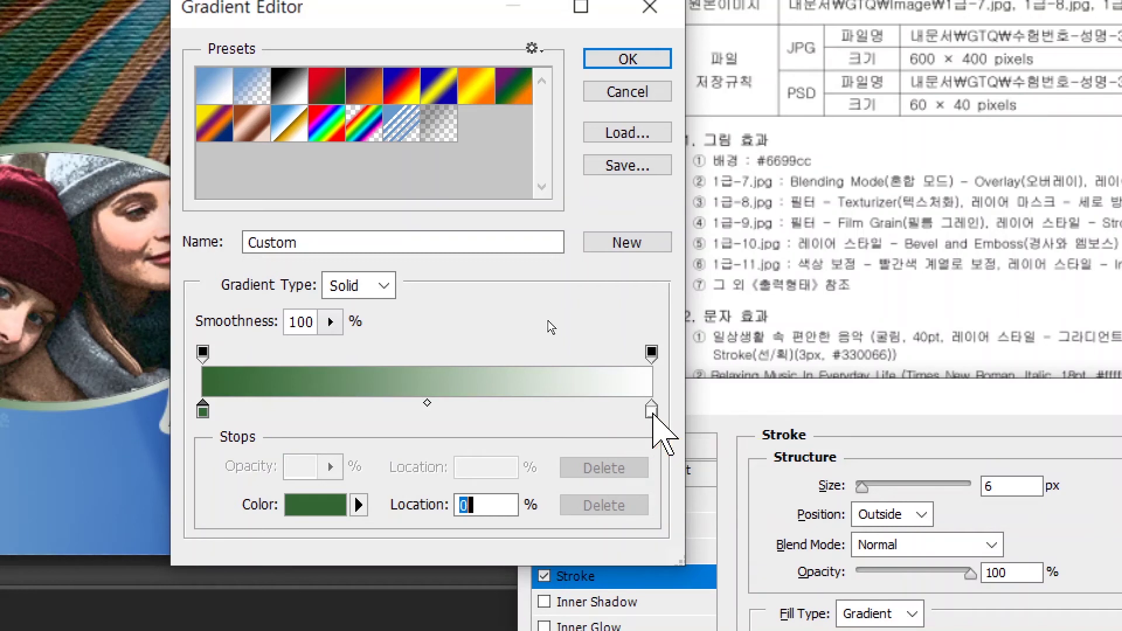
key("alt")
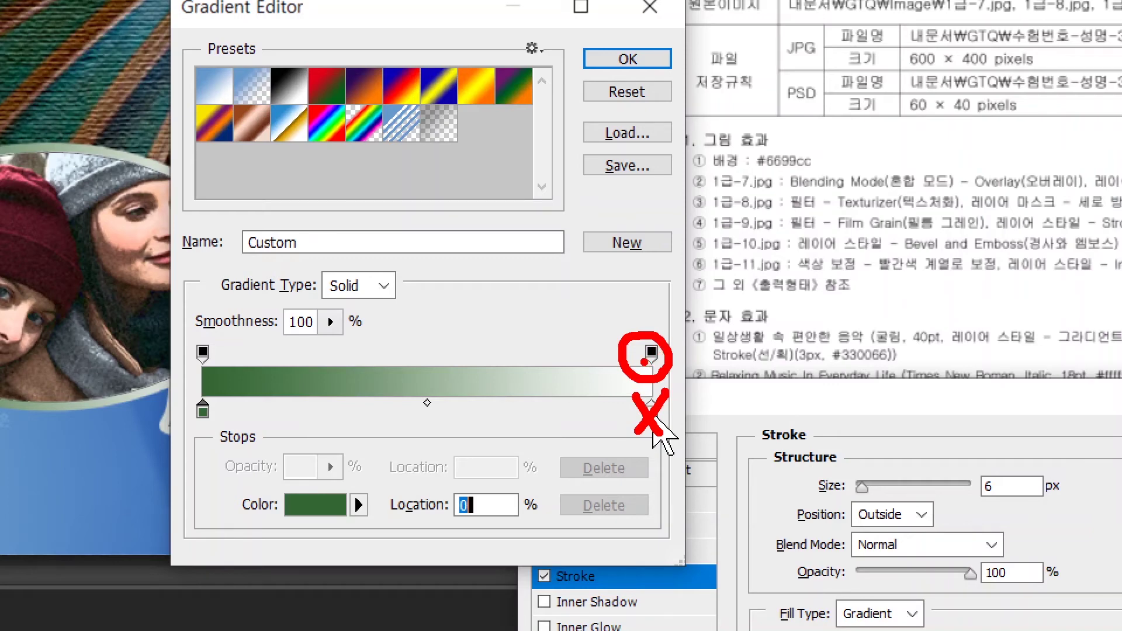
left_click(652, 352)
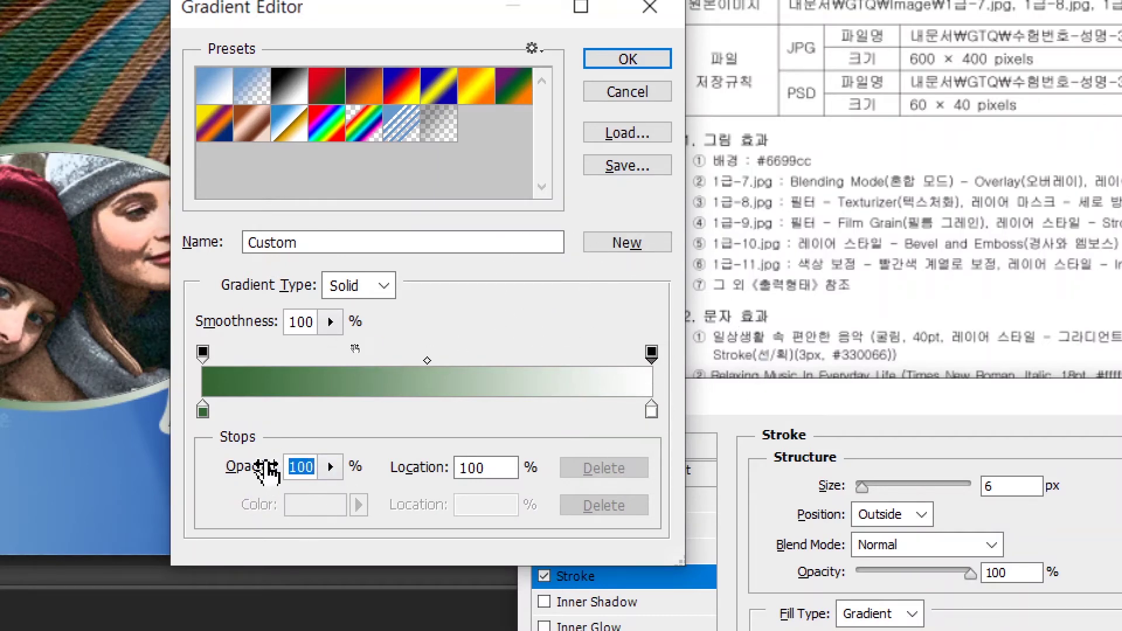
type("0")
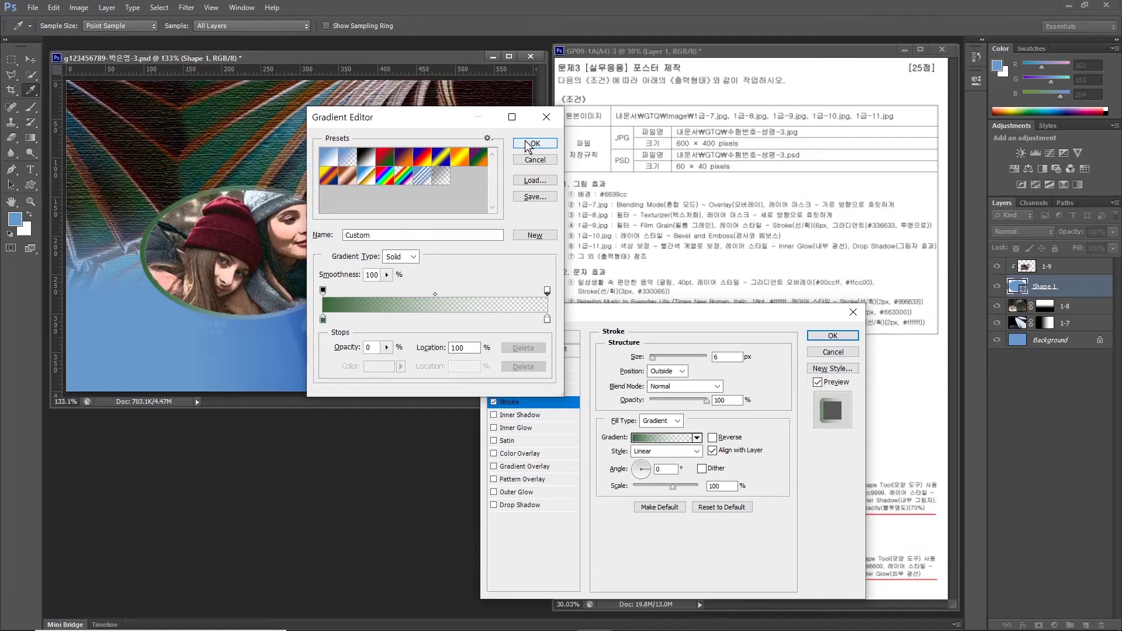
Reverse the ellipse's green-to-transparent gradient stroke and apply the Stroke effect to Shape 1.
left_click(627, 59)
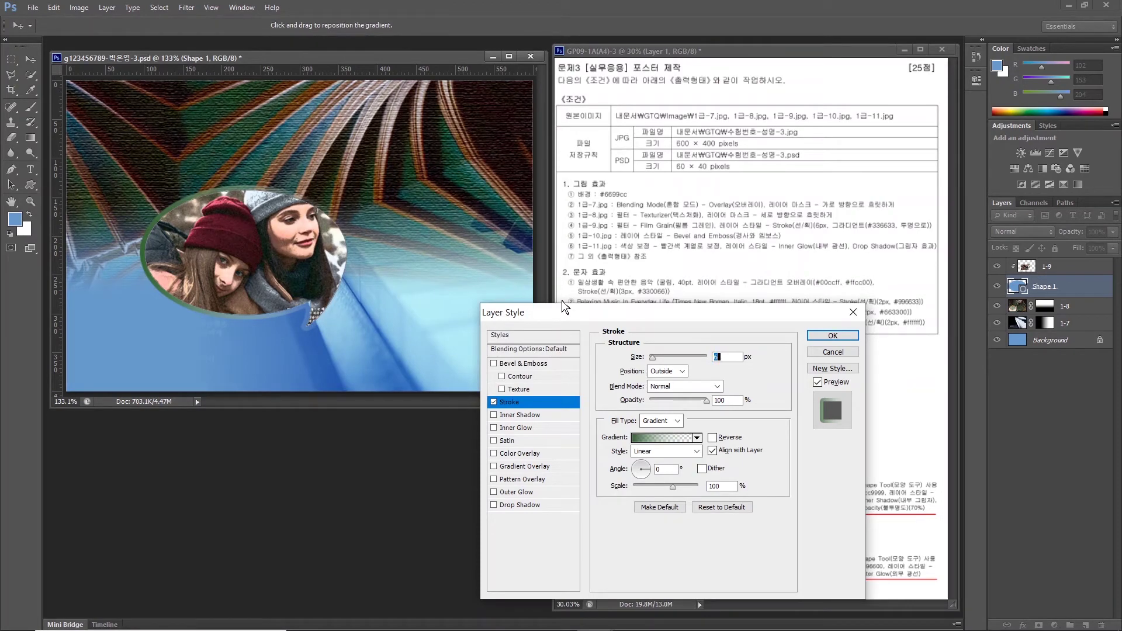
left_click_drag(647, 314, 366, 324)
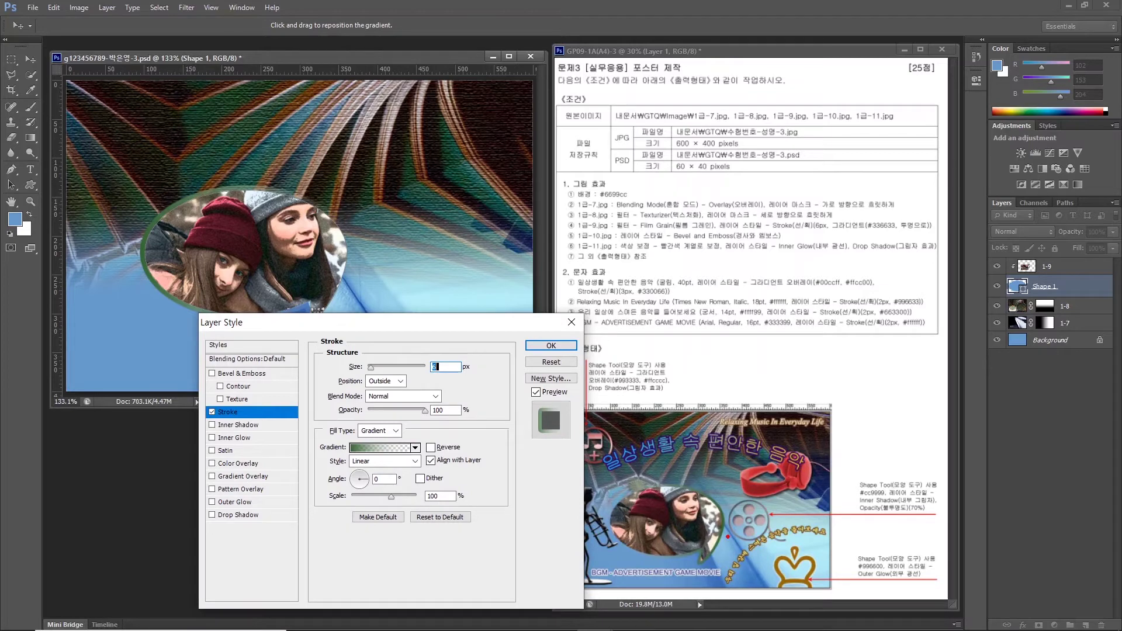
mouse_move(702, 556)
left_mouse_down()
mouse_move(699, 476)
mouse_move(739, 544)
left_mouse_up()
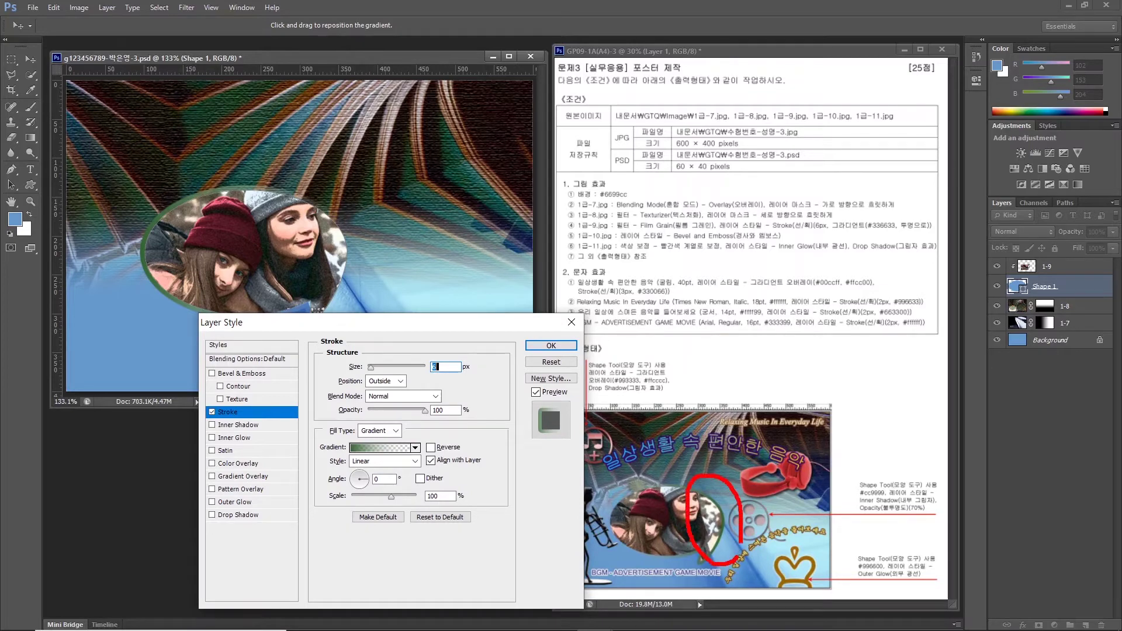
mouse_move(646, 552)
left_mouse_down()
mouse_move(617, 558)
mouse_move(605, 508)
mouse_move(640, 489)
mouse_move(646, 549)
left_mouse_up()
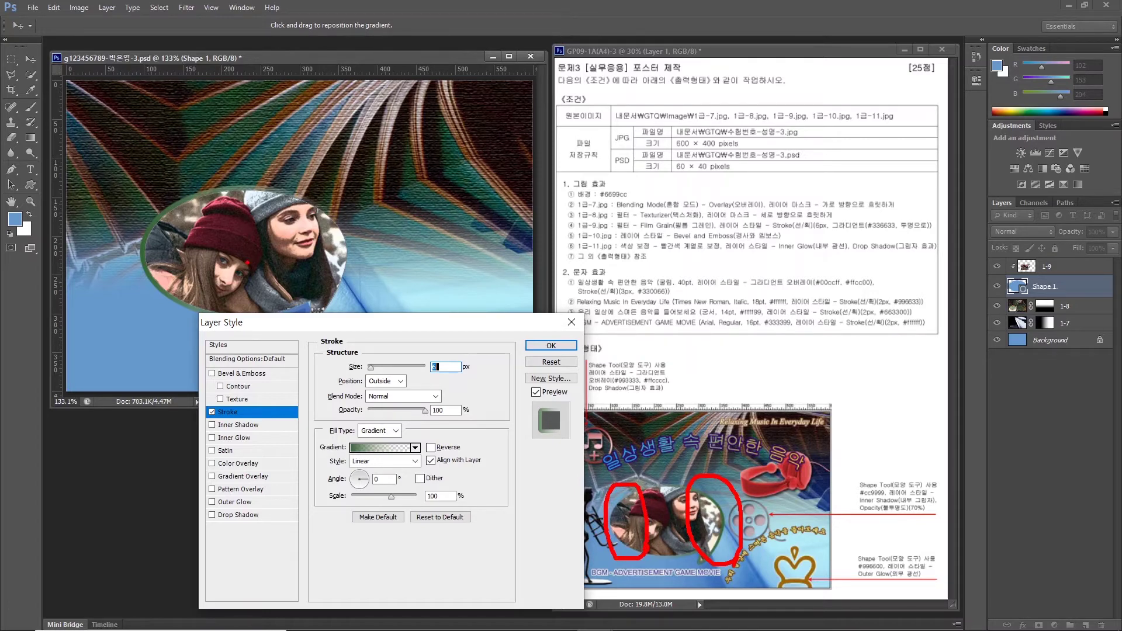
key("Escape")
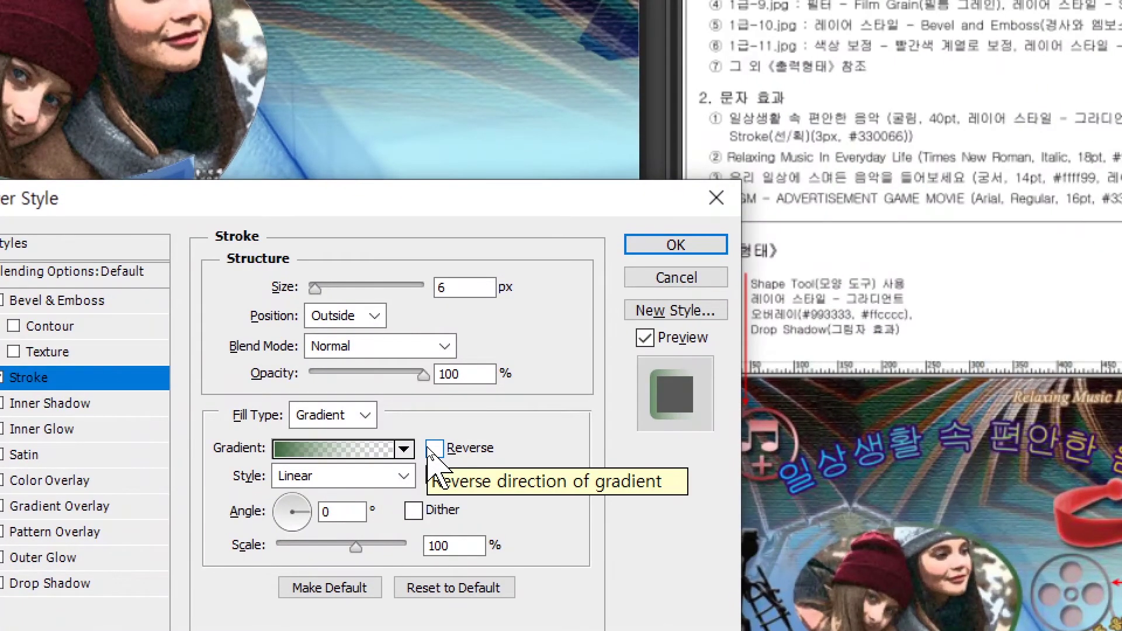
left_click(433, 448)
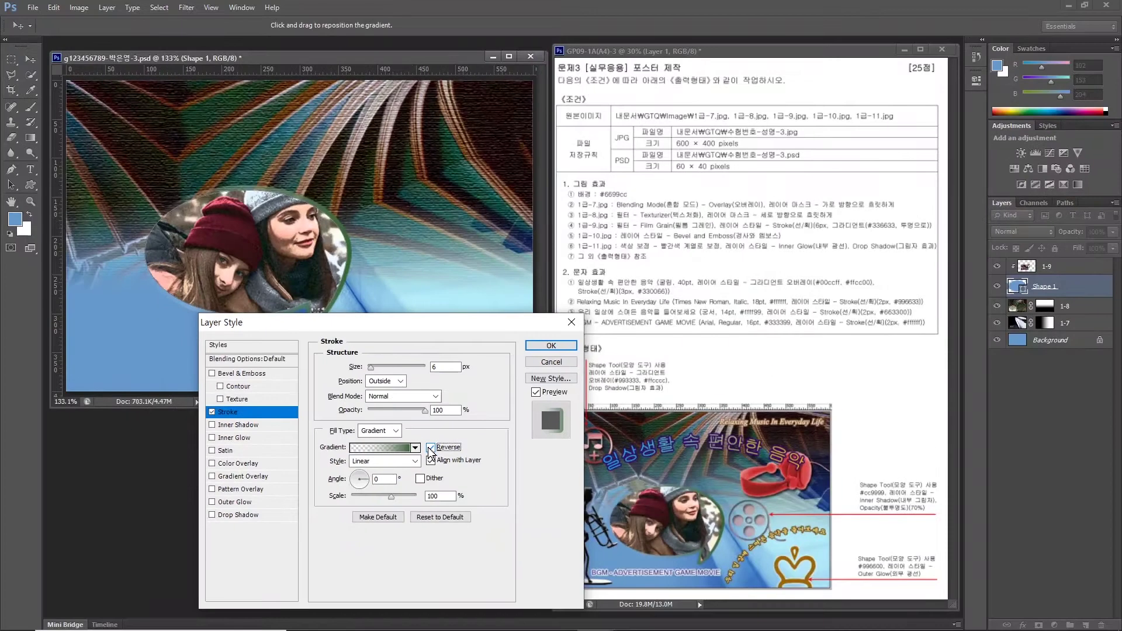
left_click(550, 346)
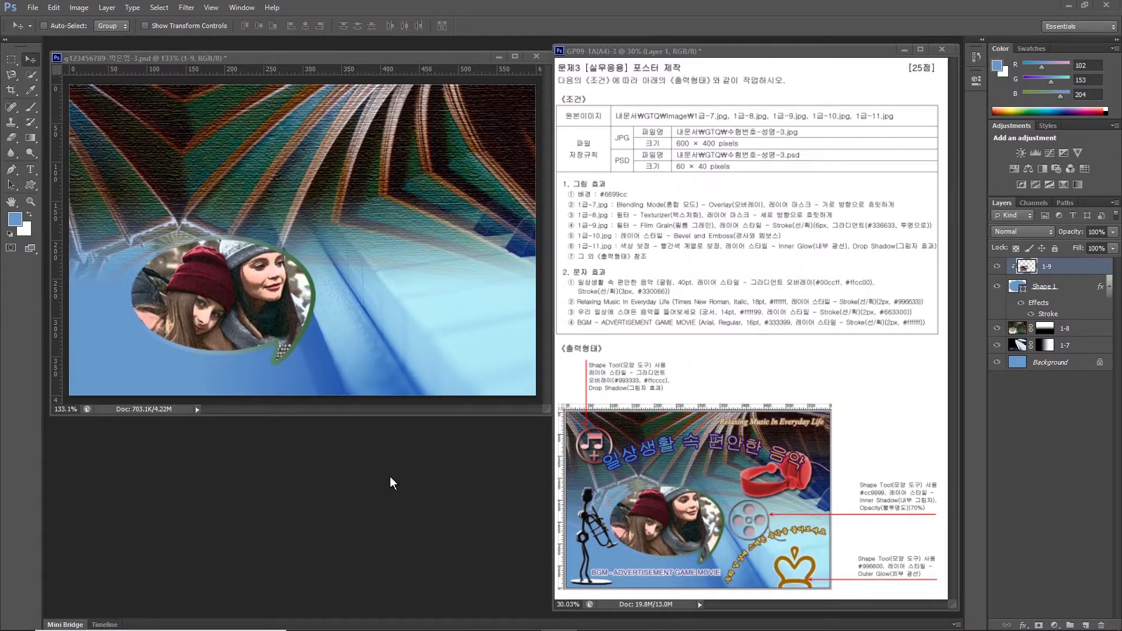
Open the source image 1급-10.jpg.
key("ctrl+o")
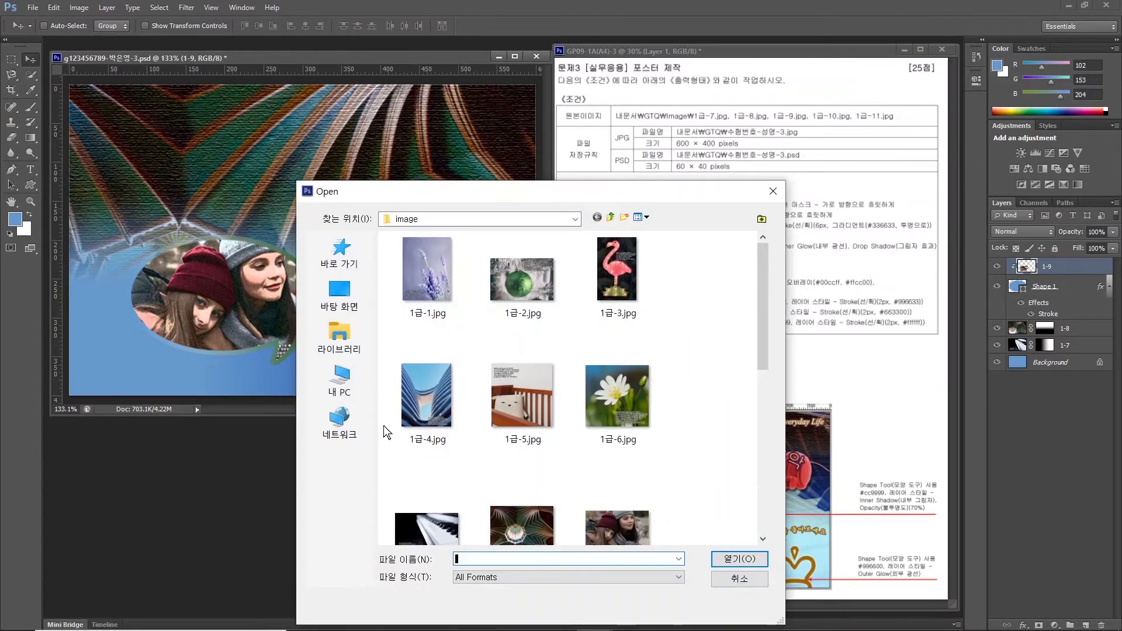
scroll(589, 432, "down", 3)
left_click(451, 474)
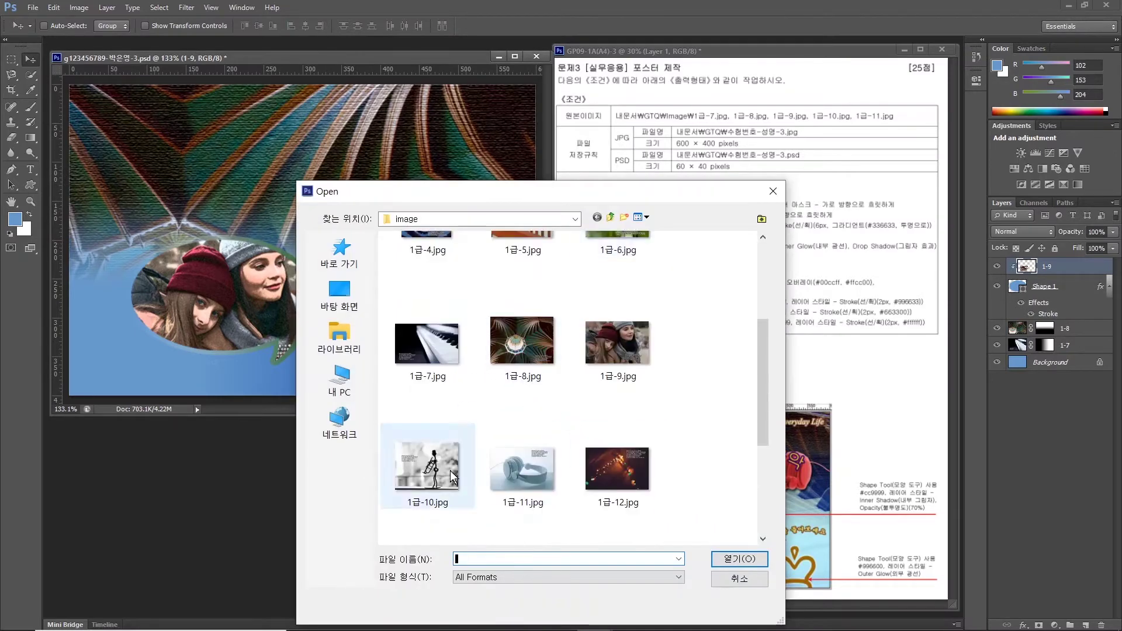
left_click(739, 559)
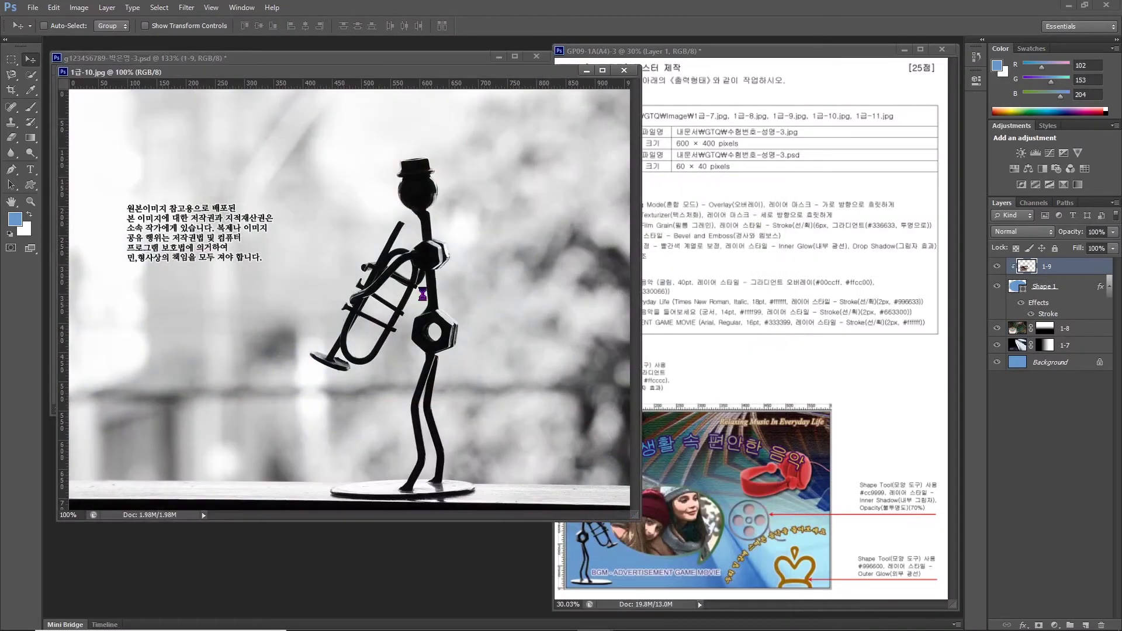
Quick-select the trumpet-playing figure, including its legs and trumpet bell.
left_click_drag(31, 75, 74, 79)
left_click(75, 78)
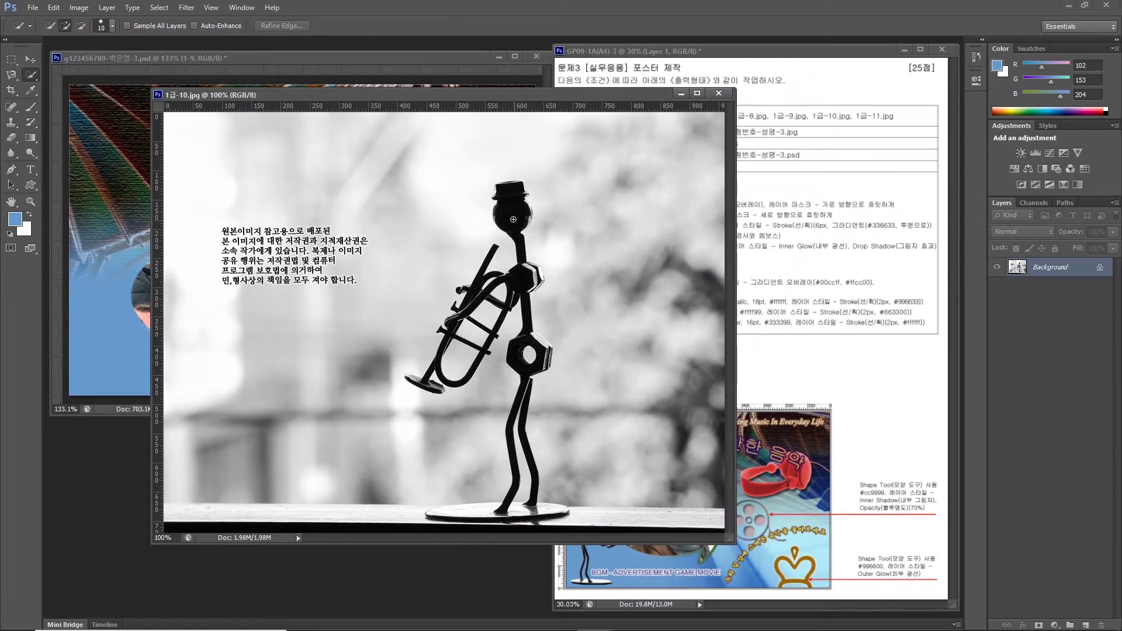
left_click_drag(509, 198, 529, 467)
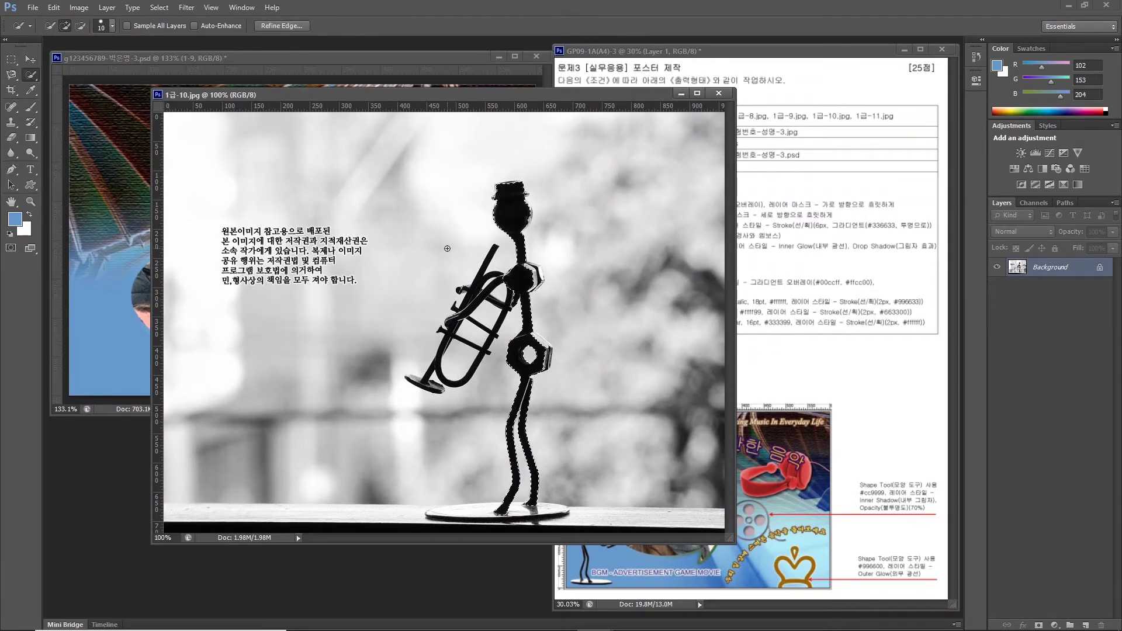
mouse_move(475, 275)
left_mouse_down()
mouse_move(441, 351)
mouse_move(439, 377)
left_mouse_up()
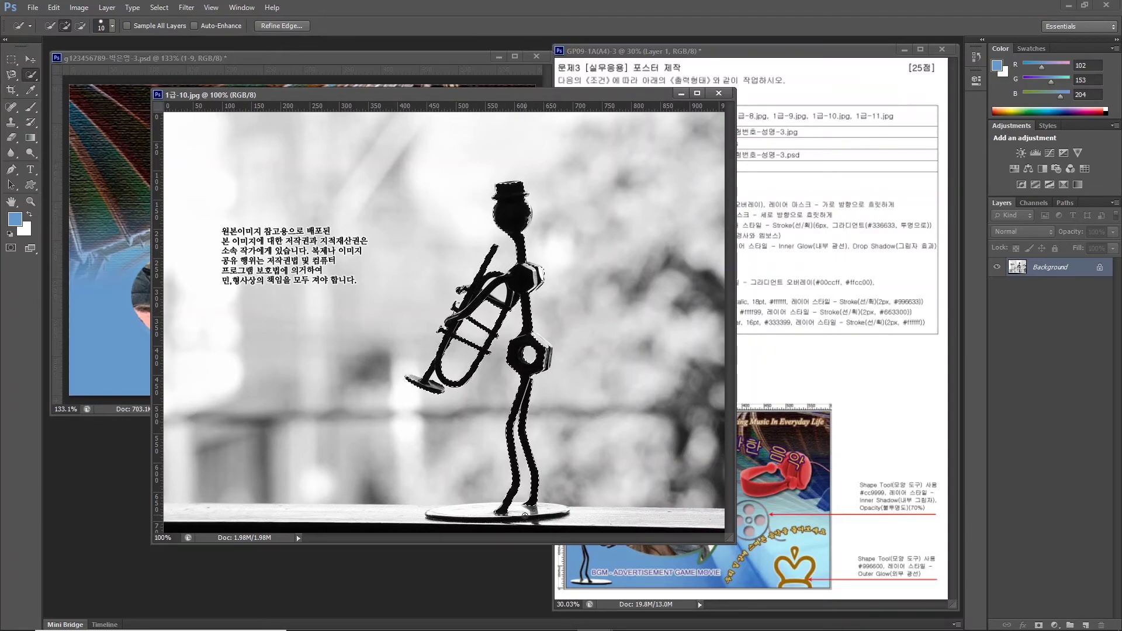
Add the round stand base with the Polygonal Lasso and drag the figure into the poster.
left_click(11, 74)
left_click(55, 81)
left_click(60, 26)
left_click(425, 513)
left_click(454, 504)
left_click(560, 503)
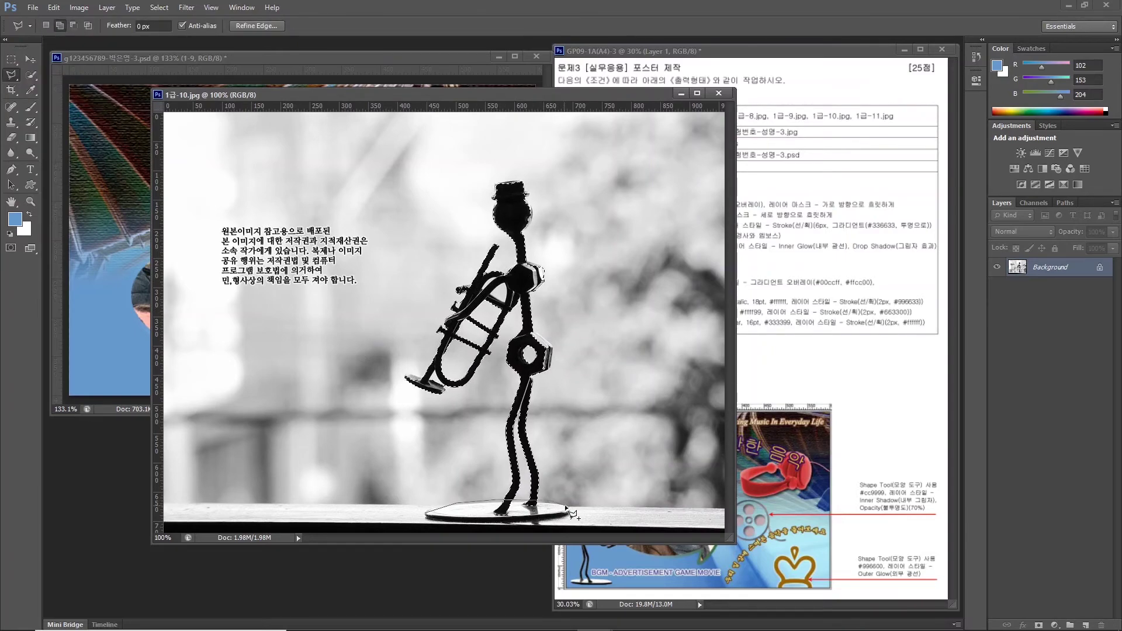
left_click(569, 512)
left_click(555, 519)
left_click(461, 520)
left_click(426, 514)
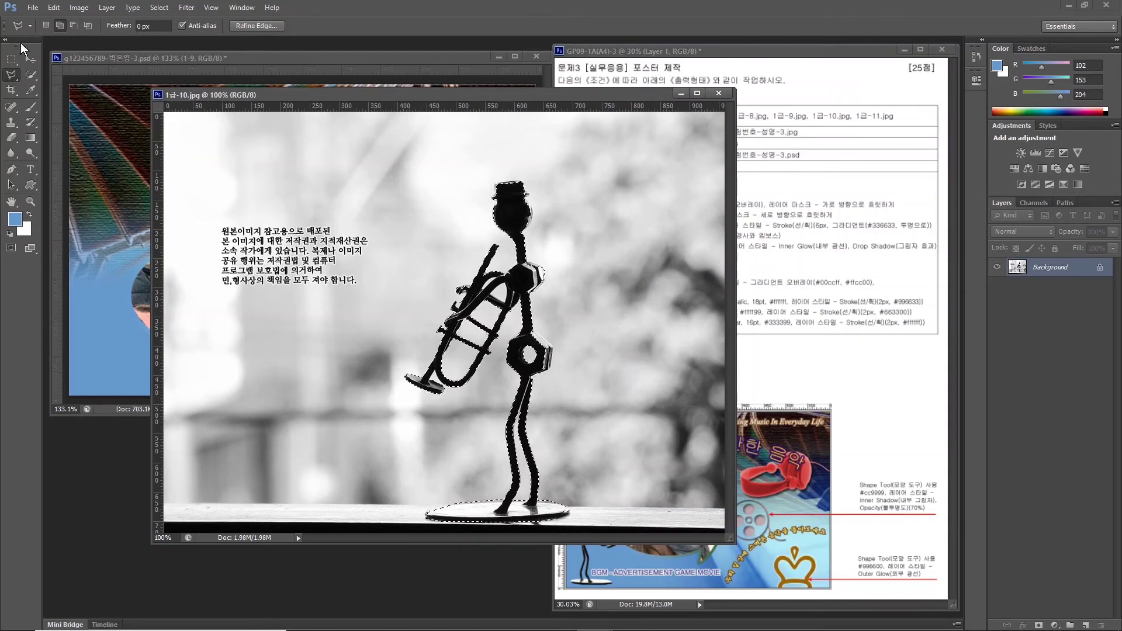
key("v")
left_click_drag(517, 352, 160, 246)
Scale the trumpet figure to about 39%, flip it horizontally, and place it lower left.
key("ctrl+t")
left_click_drag(235, 105, 176, 226)
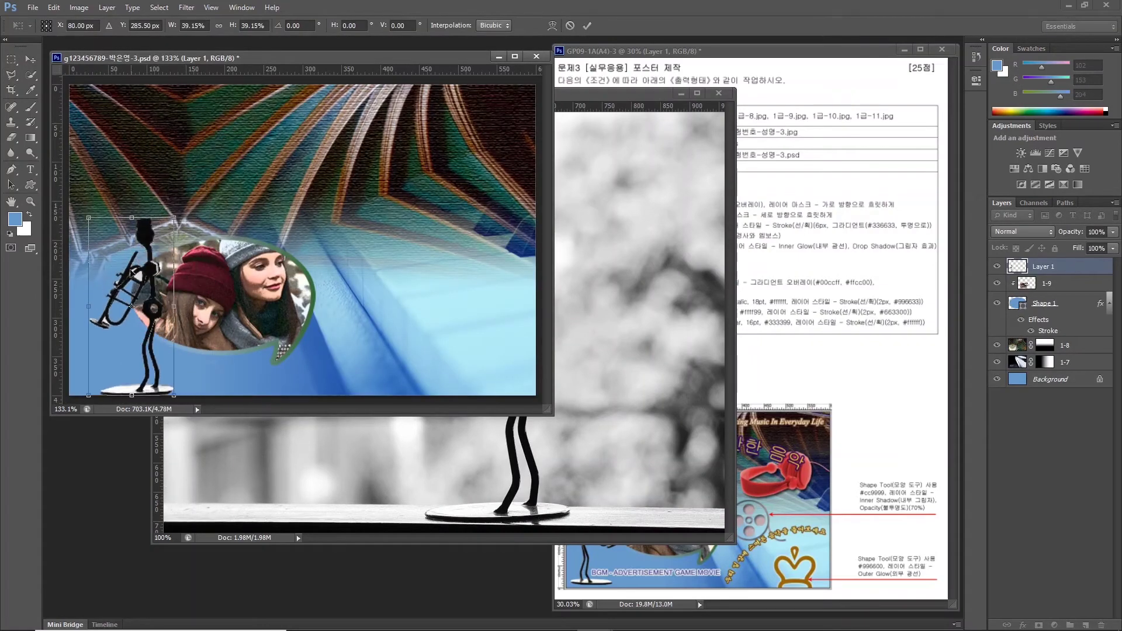
left_click_drag(131, 272, 116, 266)
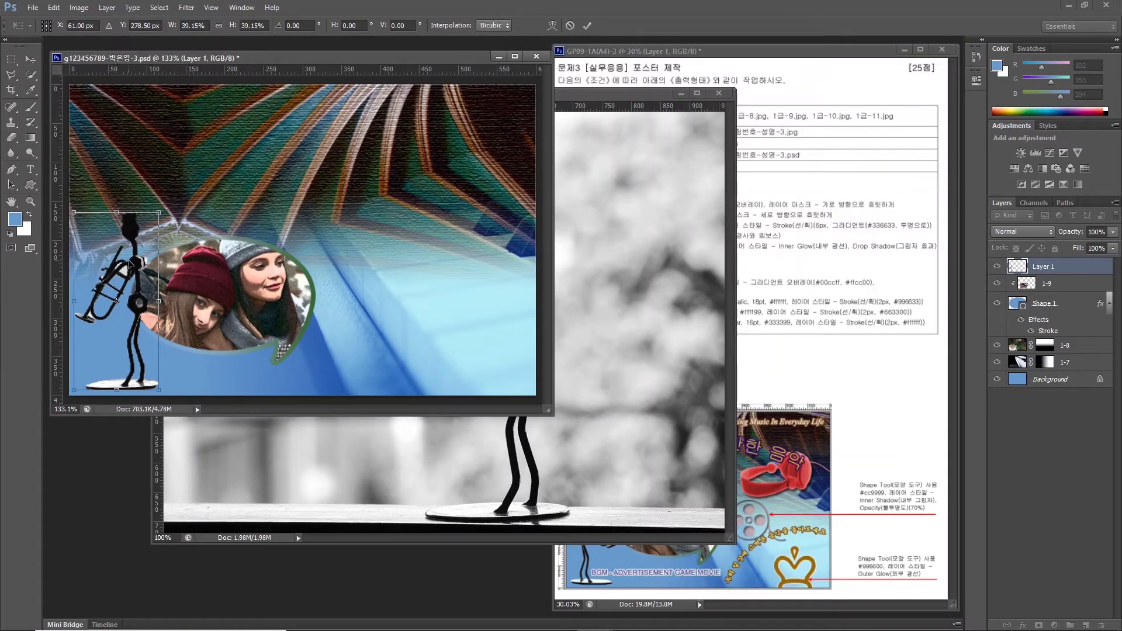
right_click(130, 262)
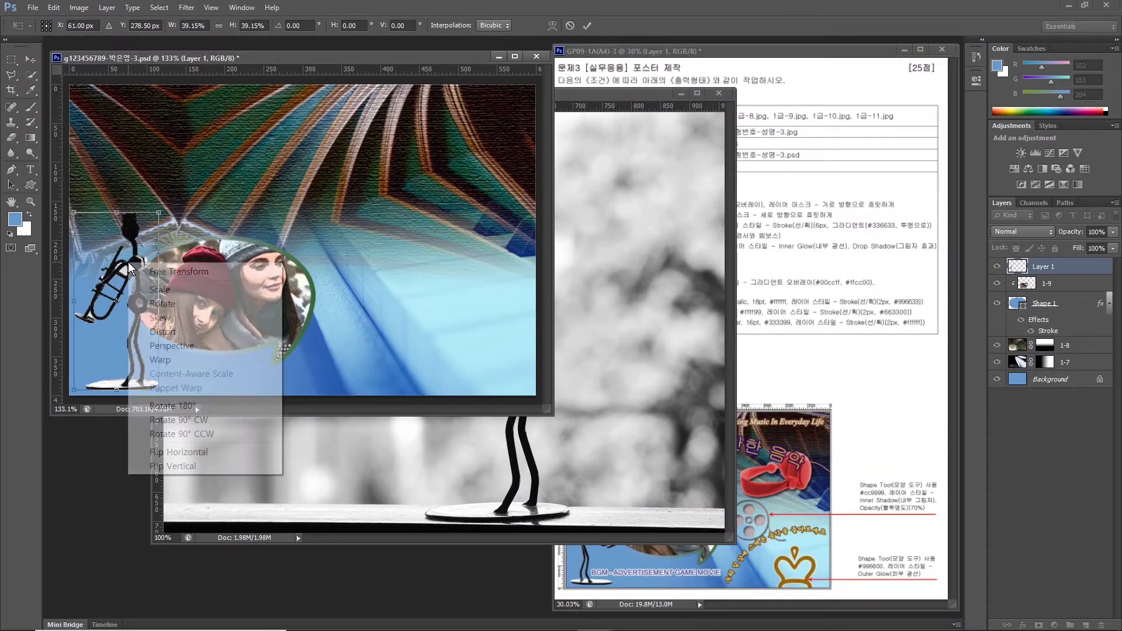
left_click(190, 456)
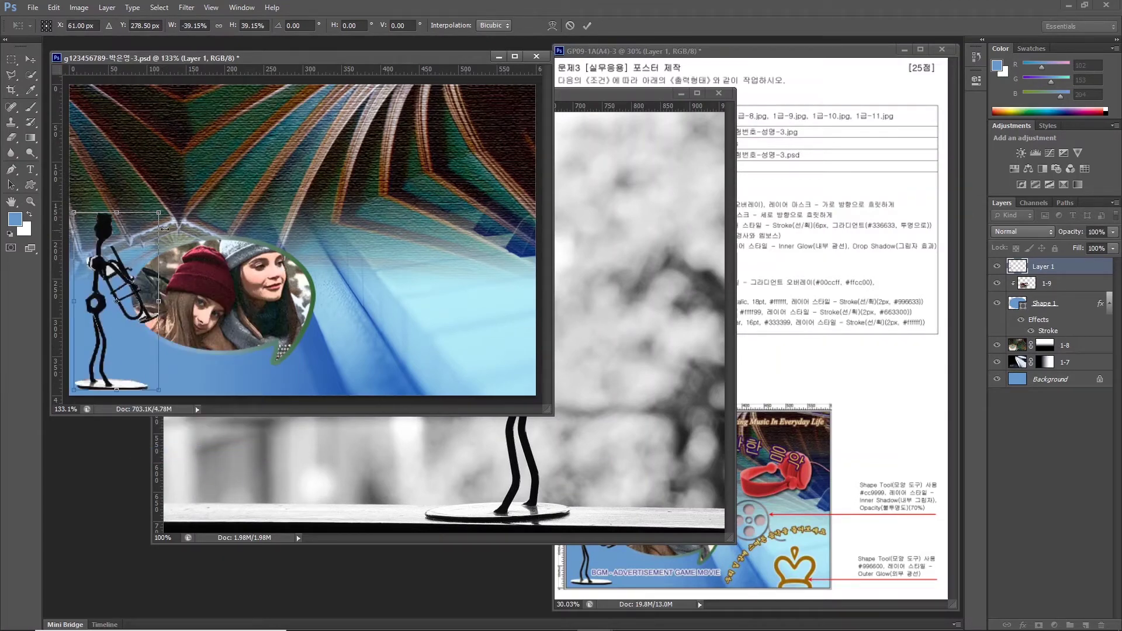
key("Return")
Rename the figure's layer to 1-10 and close the trumpet source image.
double_click(1044, 266)
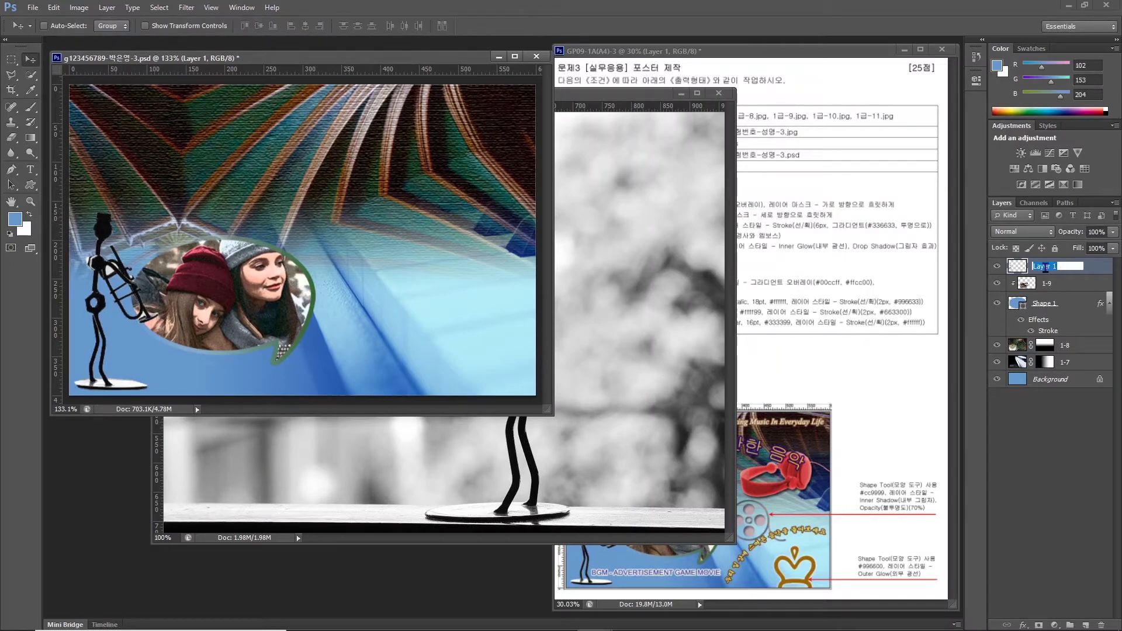
type("1-10")
key("Return")
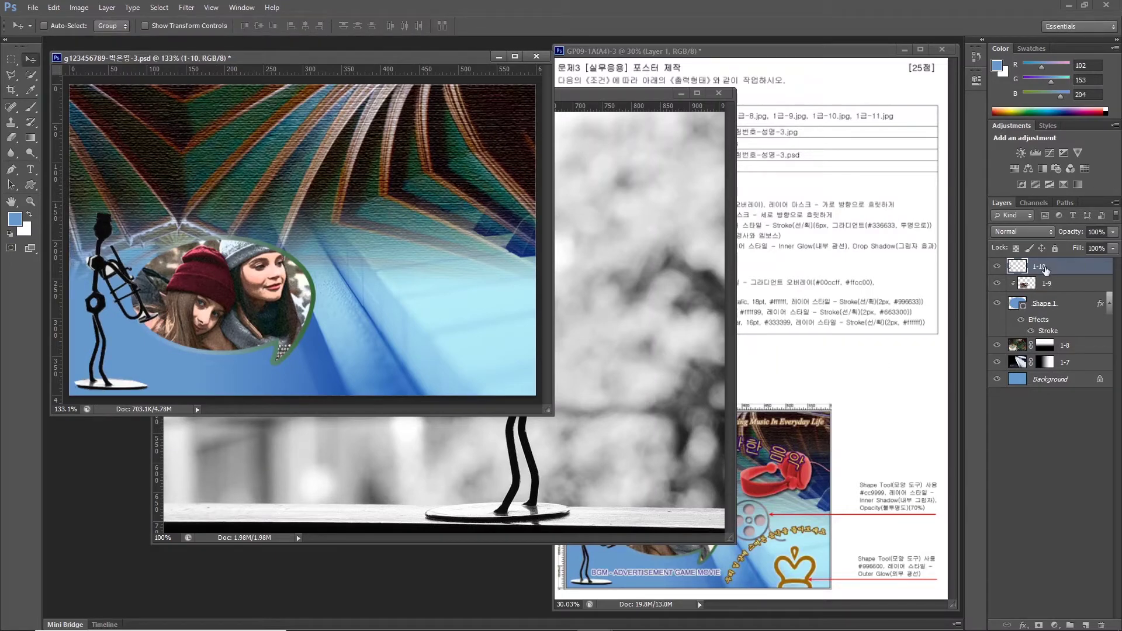
left_click(719, 93)
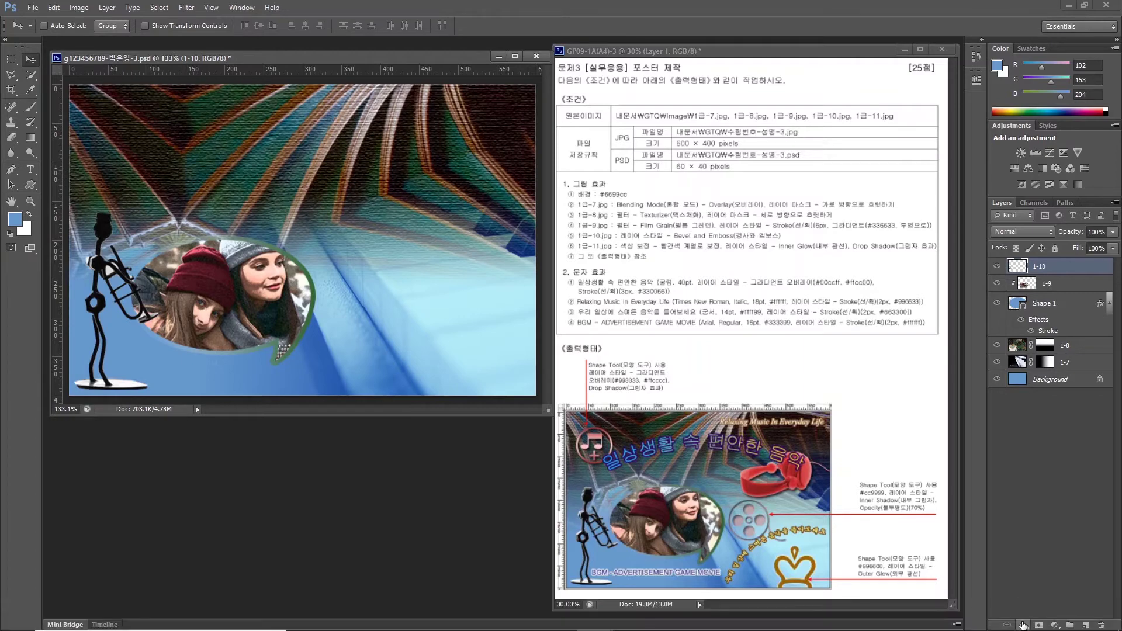
Apply a default Bevel and Emboss style to layer 1-10.
left_click(1022, 625)
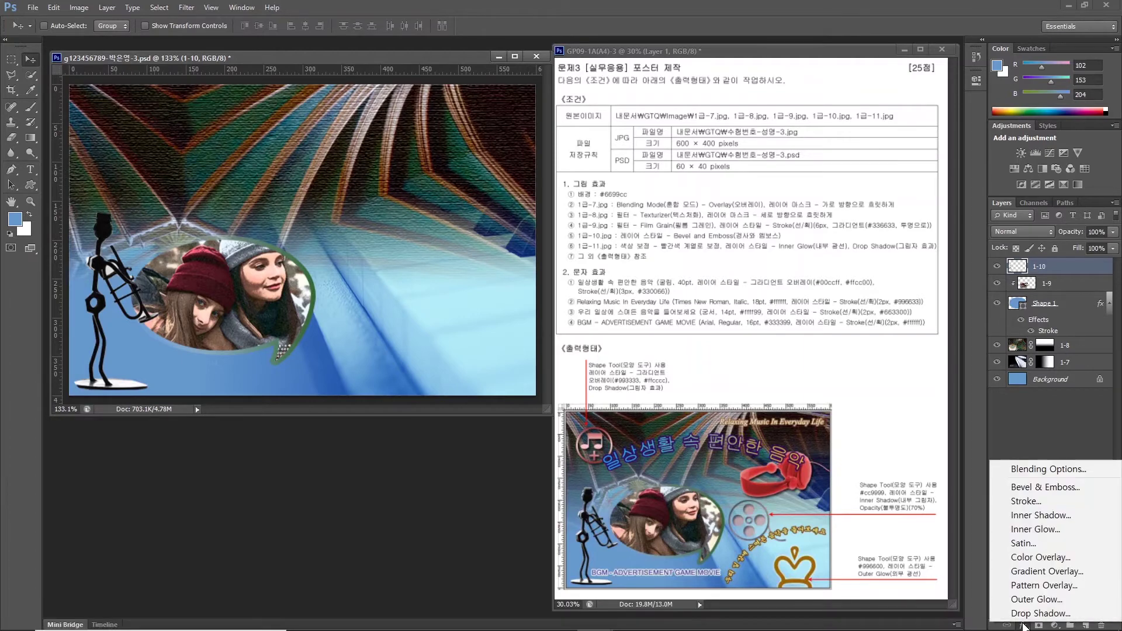
left_click(1017, 490)
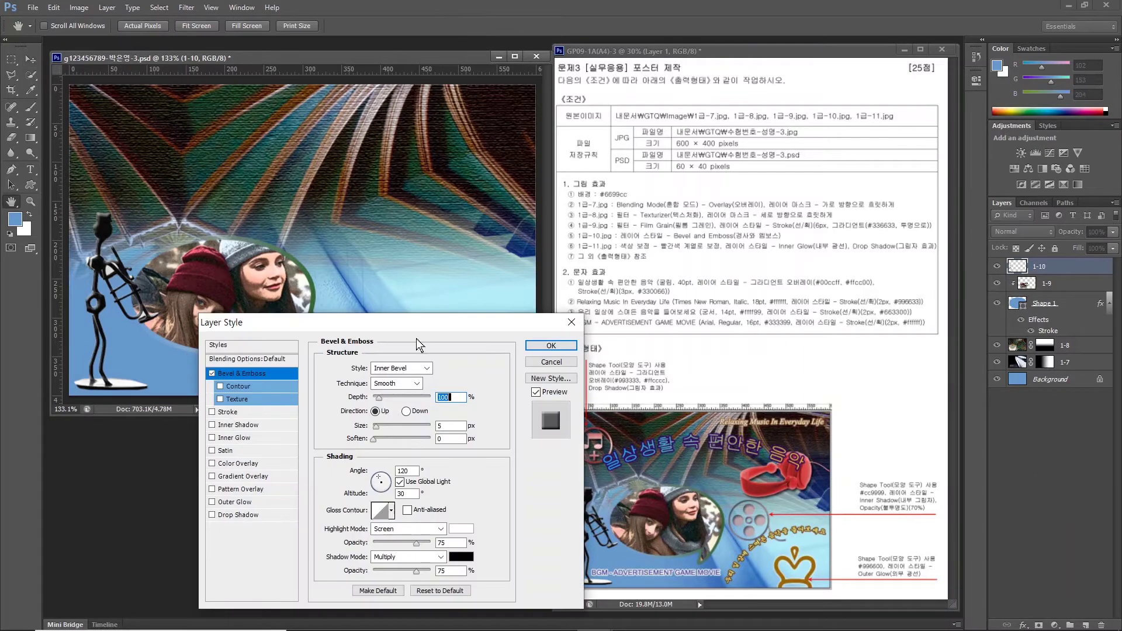
key("Return")
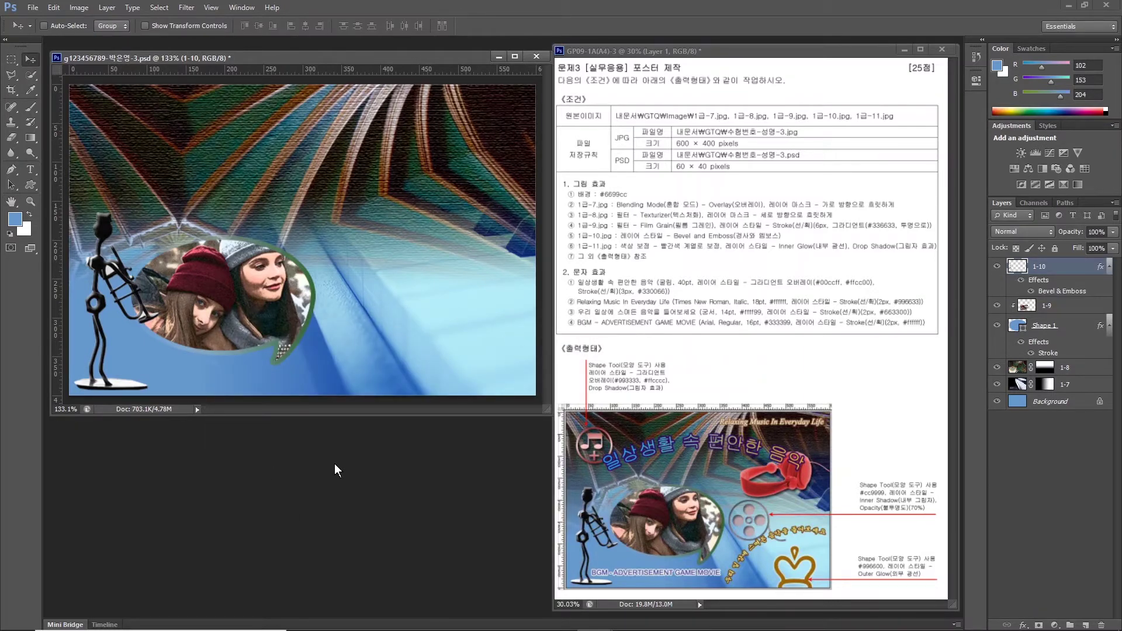
Open 1급-11.jpg and quick-select the headphones and headband.
key("ctrl+o")
key("Return")
key("w")
left_click(336, 297)
mouse_move(336, 297)
left_mouse_down()
mouse_move(585, 379)
mouse_move(482, 286)
mouse_move(584, 350)
left_mouse_up()
Add the headphone cable to the selection with the Polygonal Lasso.
key("l")
left_click(331, 275)
left_click(305, 269)
left_click(245, 282)
left_click(183, 328)
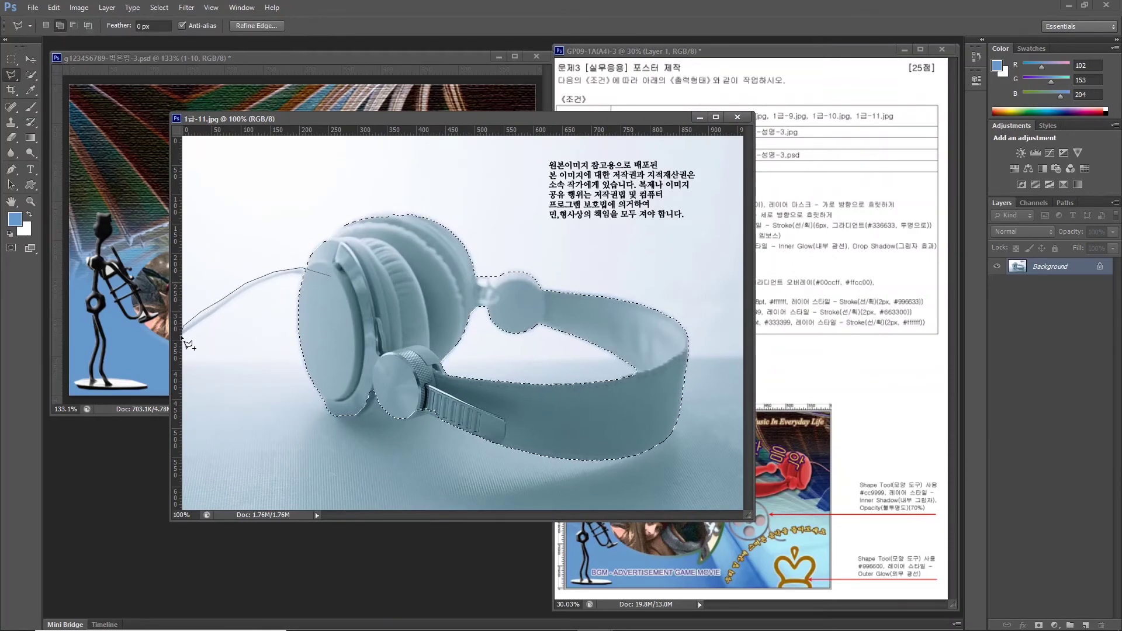
left_click(275, 284)
left_click(331, 276)
Drag the headphones into the poster, flip them horizontally, and shrink them to about 39% at upper right.
left_click_drag(358, 123, 490, 208)
key("v")
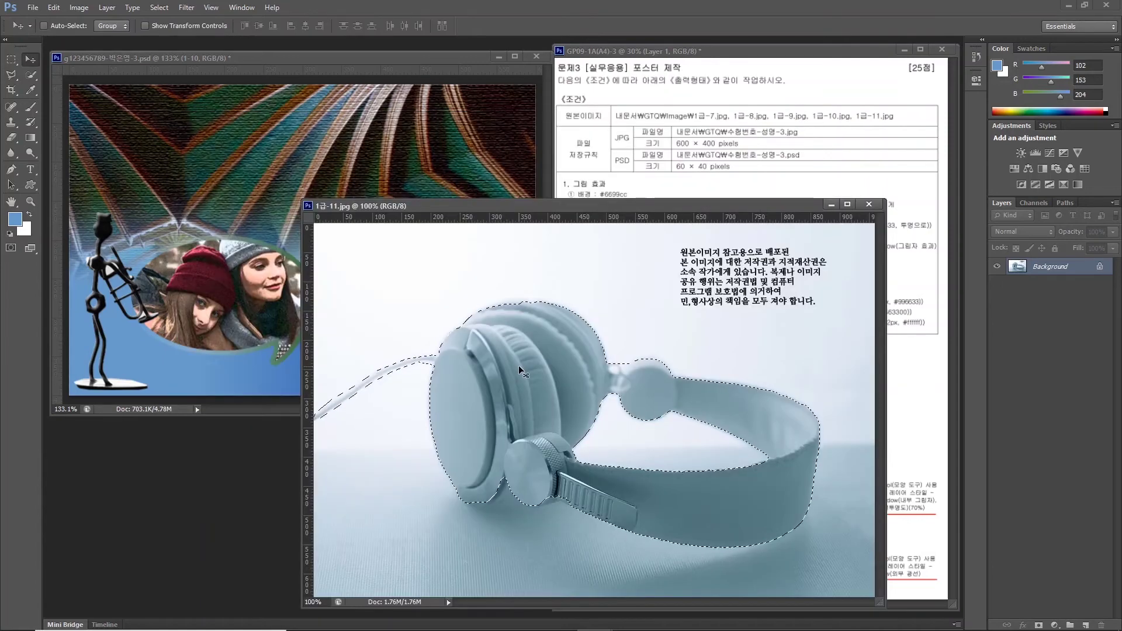
left_click_drag(540, 380, 200, 221)
key("ctrl+t")
left_click_drag(208, 200, 333, 175)
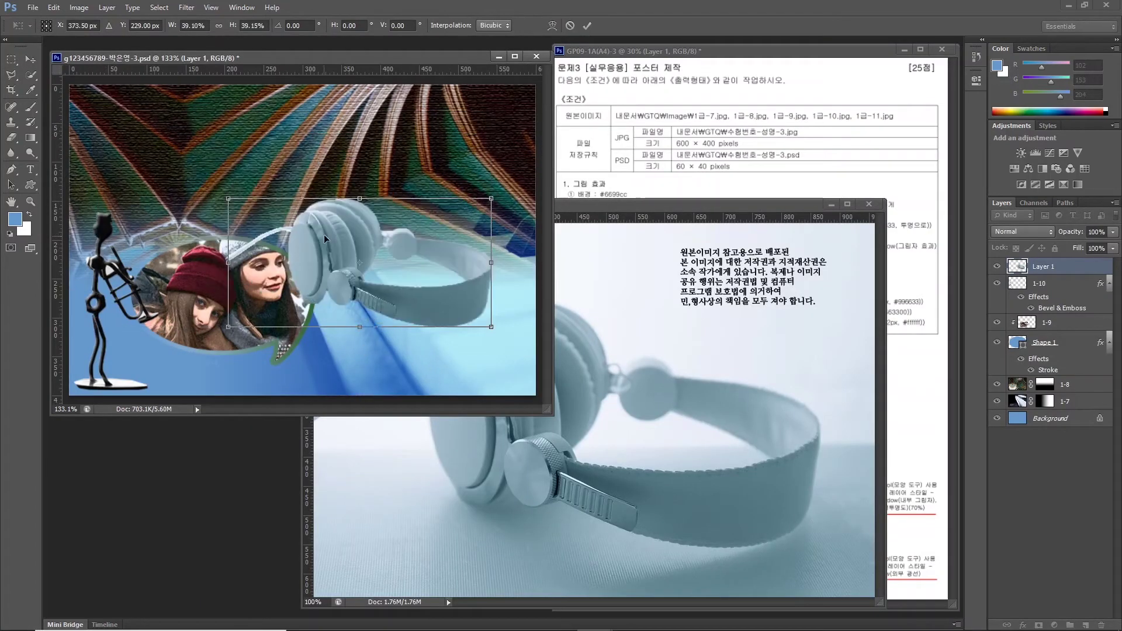
right_click(334, 170)
left_click(374, 358)
left_click_drag(238, 263, 426, 226)
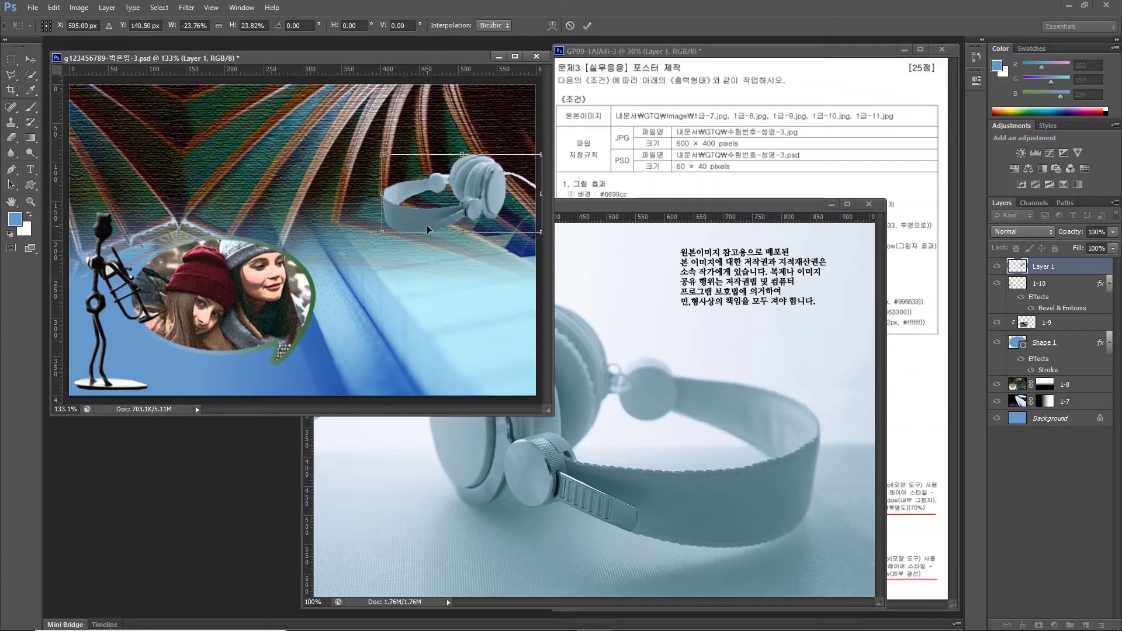
key("Return")
left_click(868, 204)
Rename the headphones layer to 1-11 and load its outline as a selection.
double_click(1037, 266)
type("1-11")
key("Return")
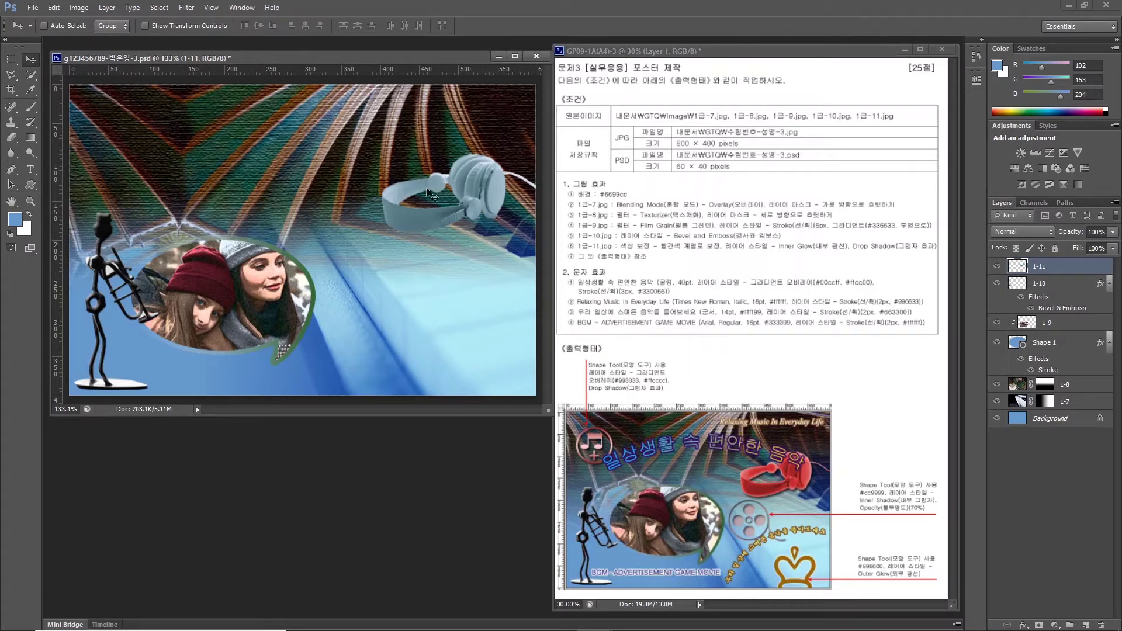
left_click(1041, 272)
left_click(1015, 266, "ctrl")
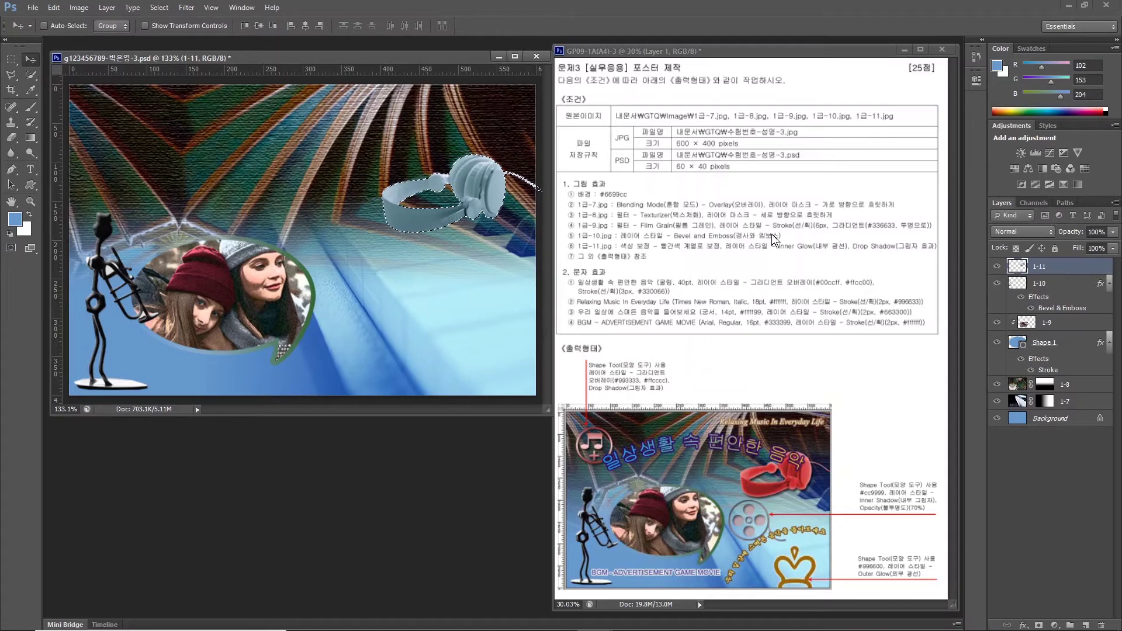
left_click(1055, 625)
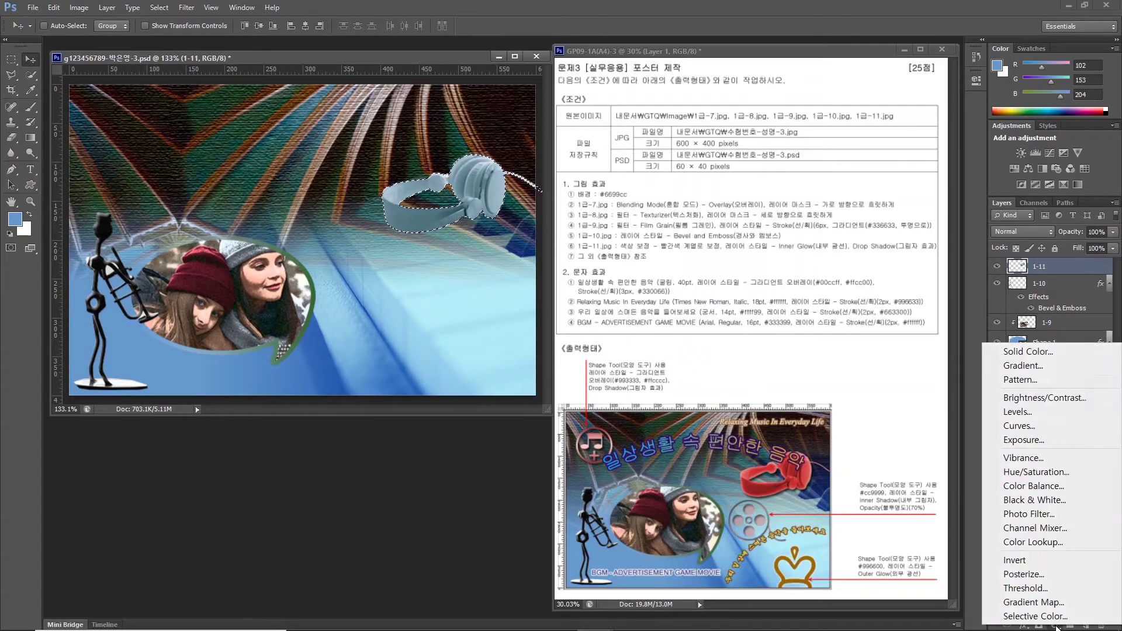
Add a Hue/Saturation adjustment with Hue +164 and Saturation +56, then reselect layer 1-11.
left_click(1029, 472)
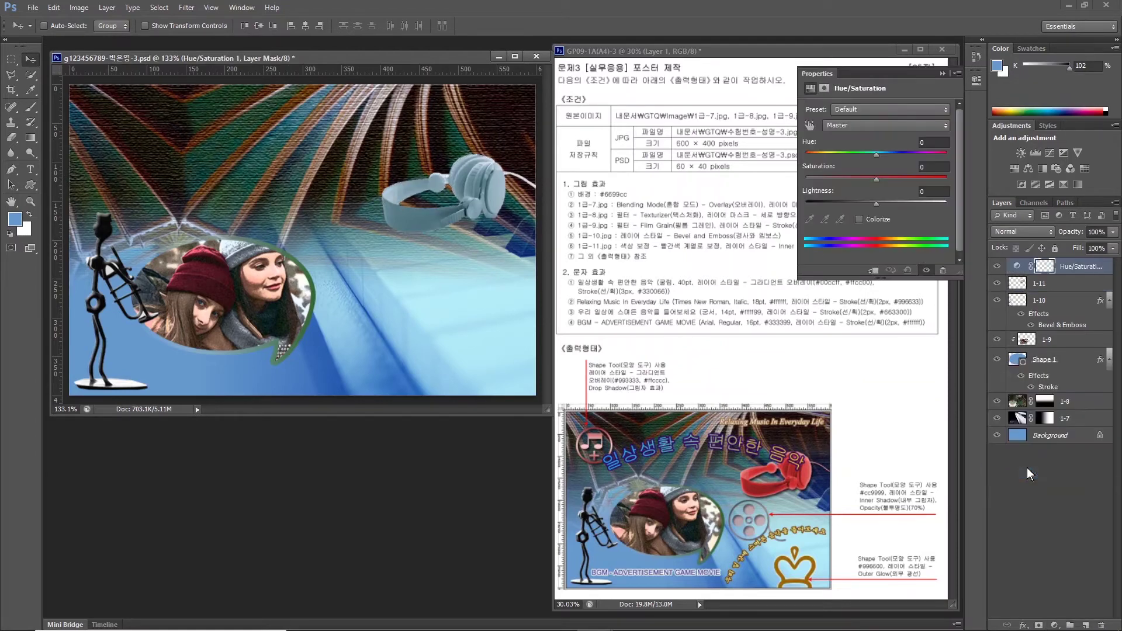
left_click_drag(876, 155, 941, 159)
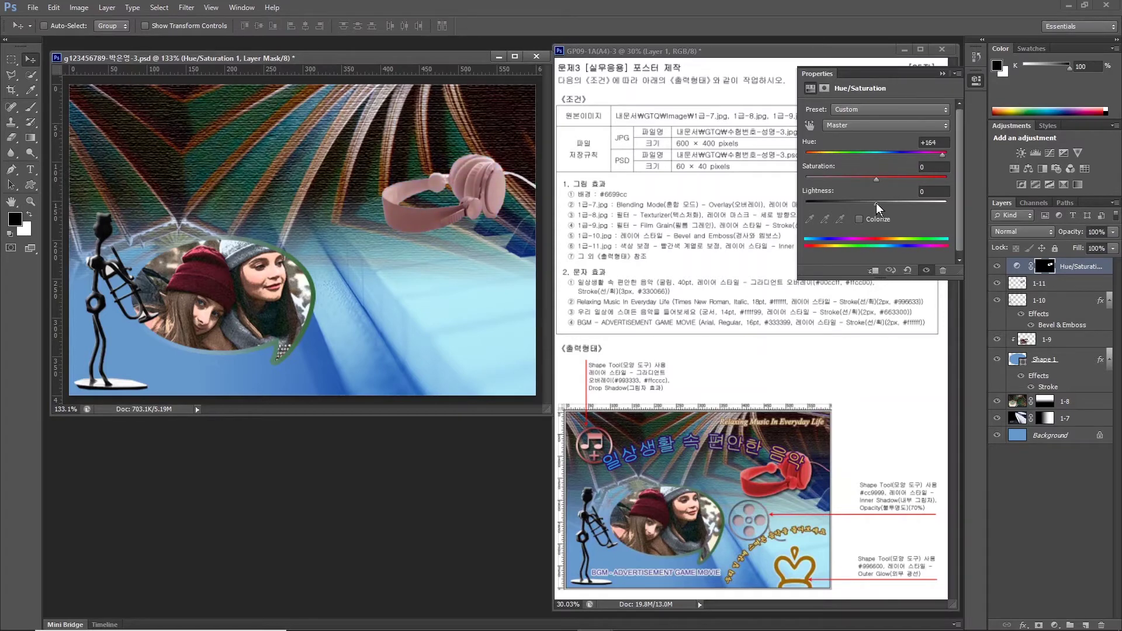
left_click_drag(875, 177, 875, 206)
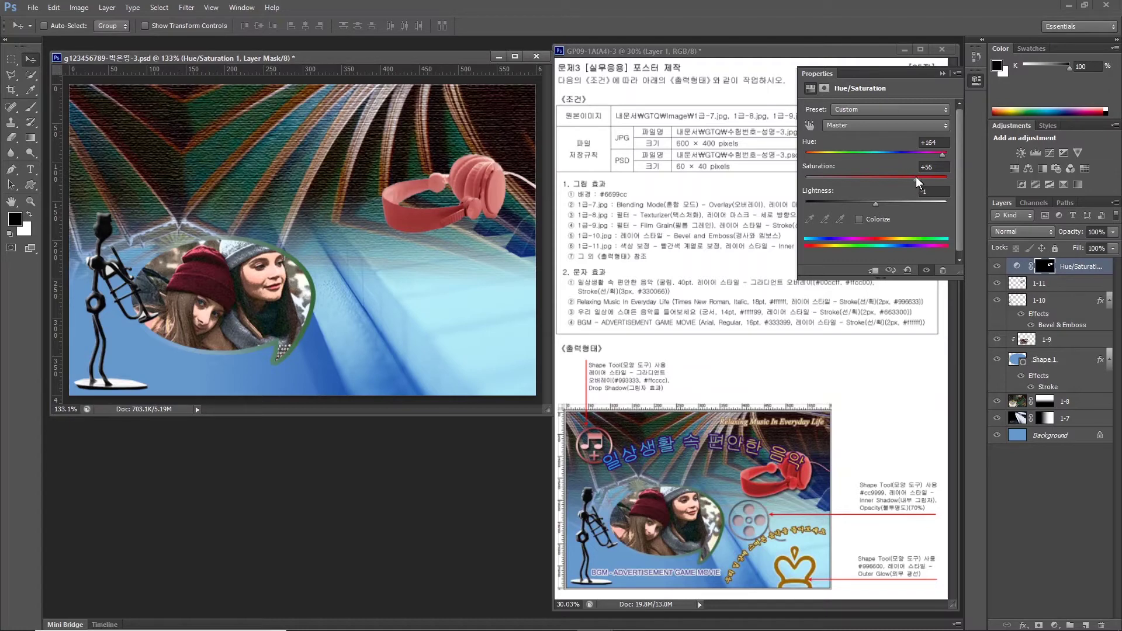
left_click(770, 246)
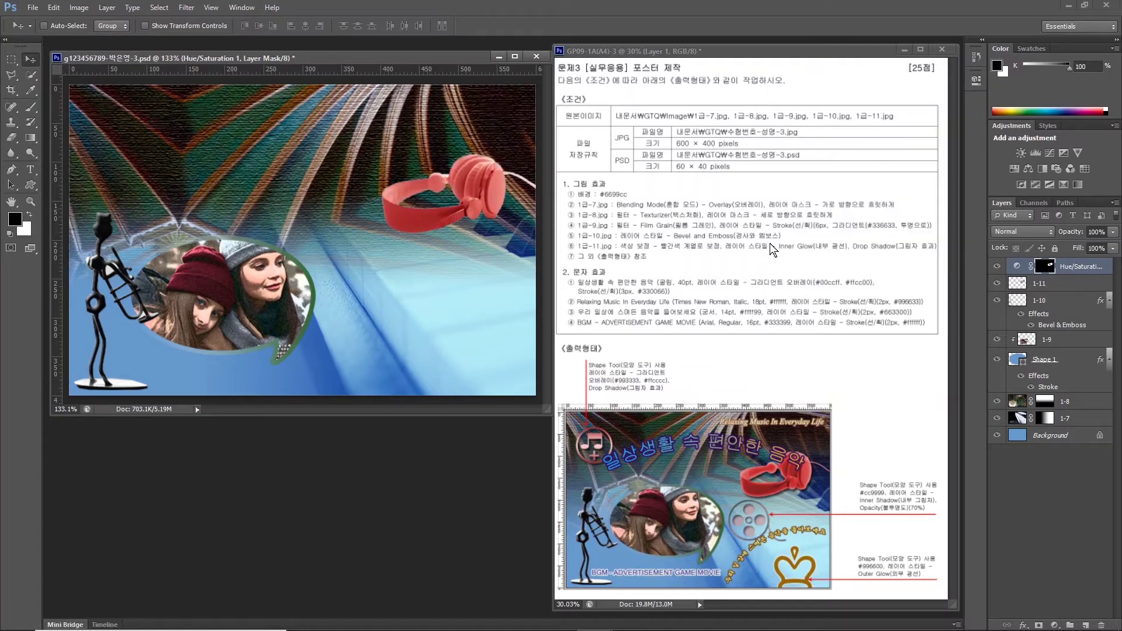
left_click(1039, 284)
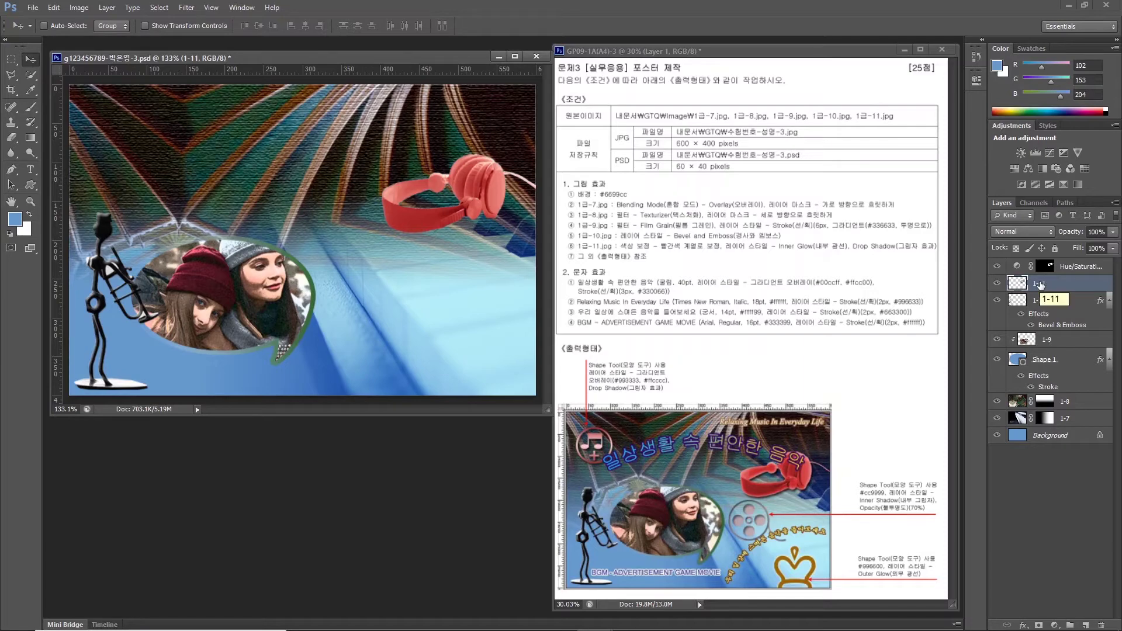
Apply Inner Glow and Drop Shadow layer styles to the headphones layer 1-11.
left_click(1023, 625)
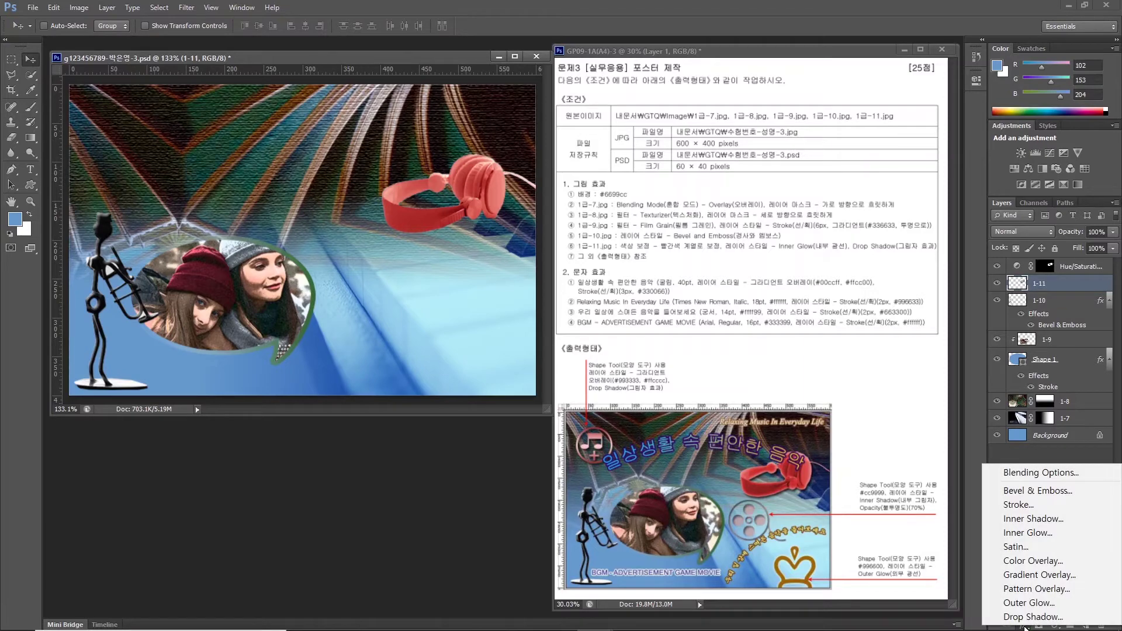
left_click(1028, 532)
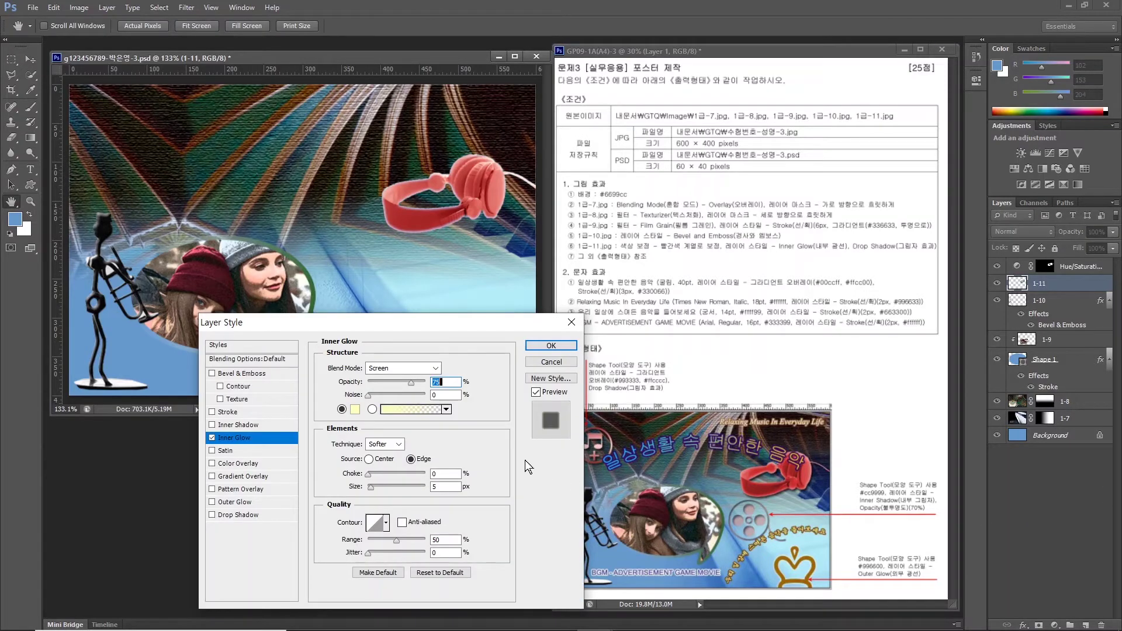
left_click(213, 517)
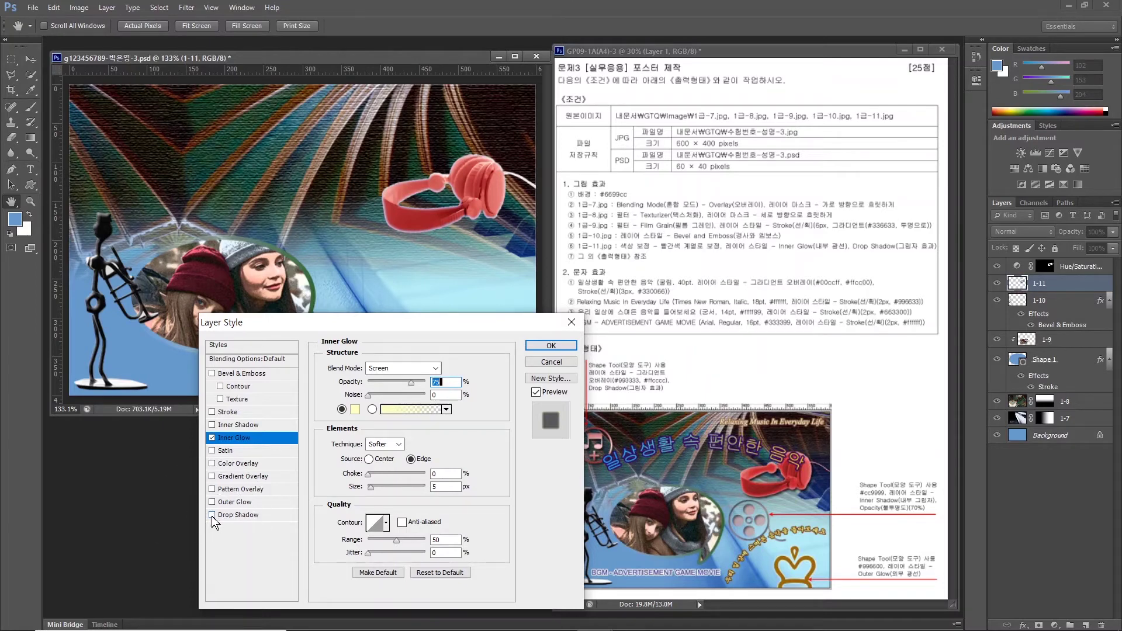
left_click(551, 346)
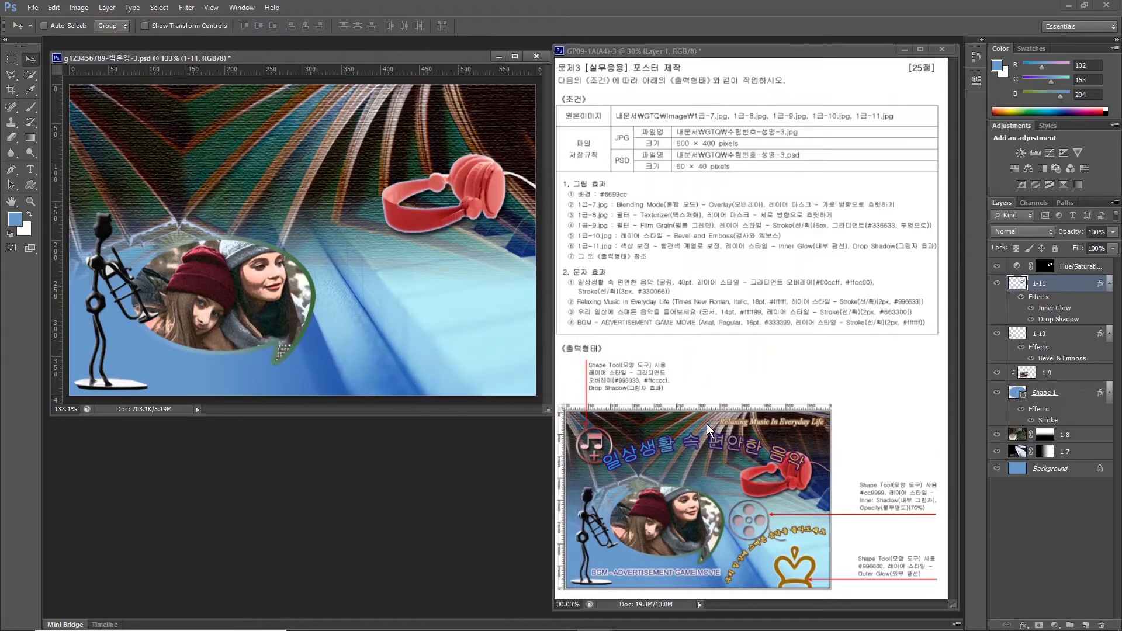
left_click(913, 317)
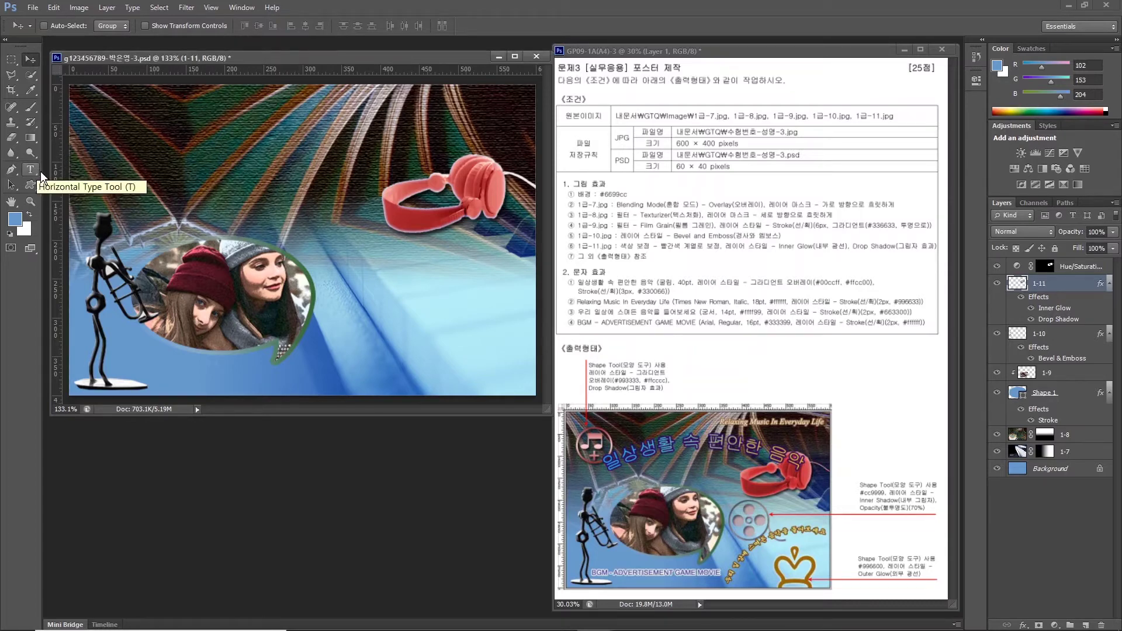
Type the title '일상생활 속 편안한 음악' in 40 pt 굴림 at the poster's upper left.
key("t")
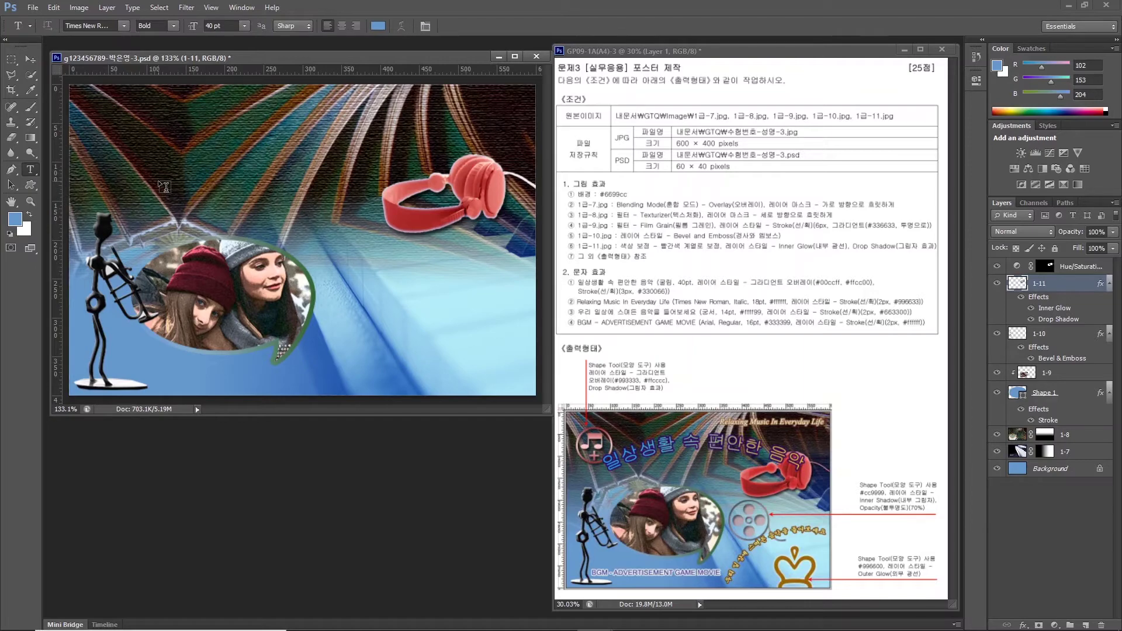
left_click(158, 182)
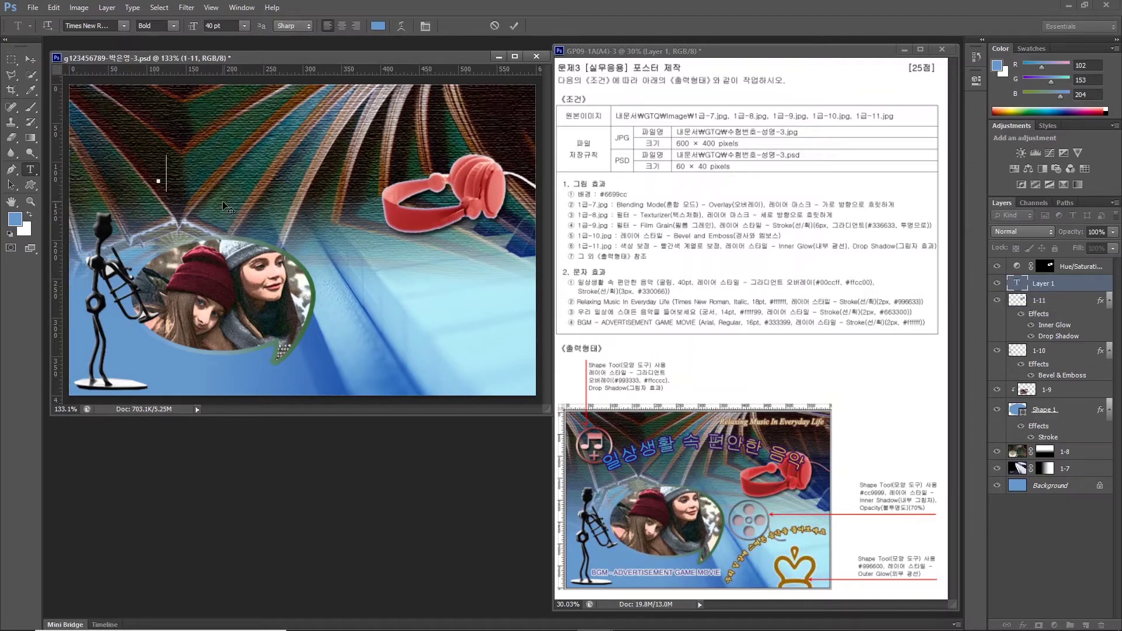
type("일상생활 속편안한음악")
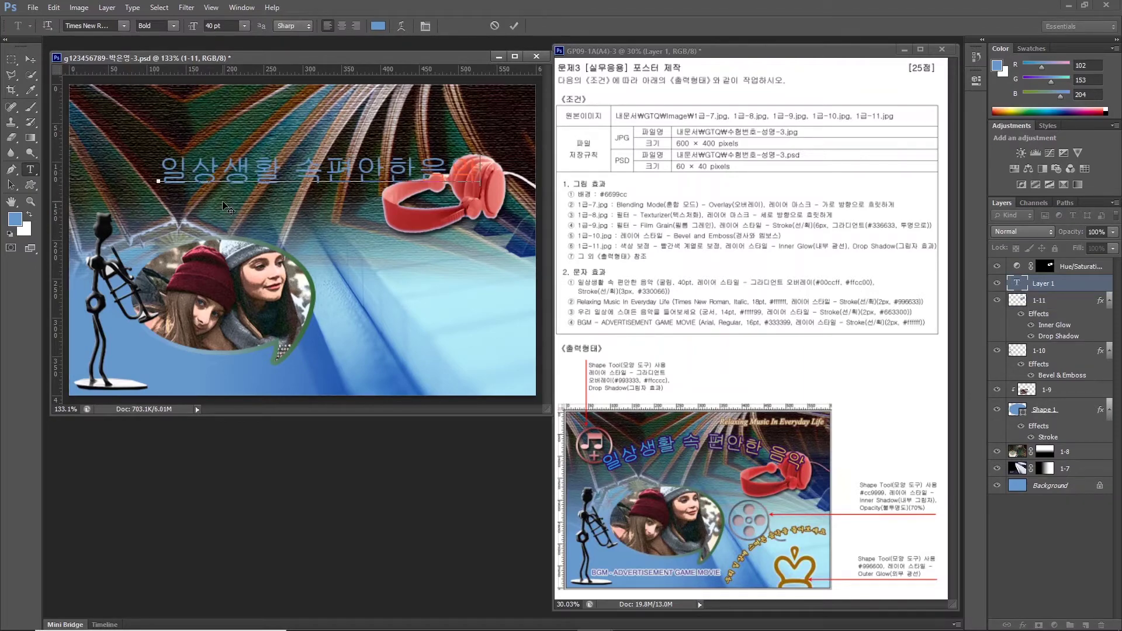
key("ctrl+Return")
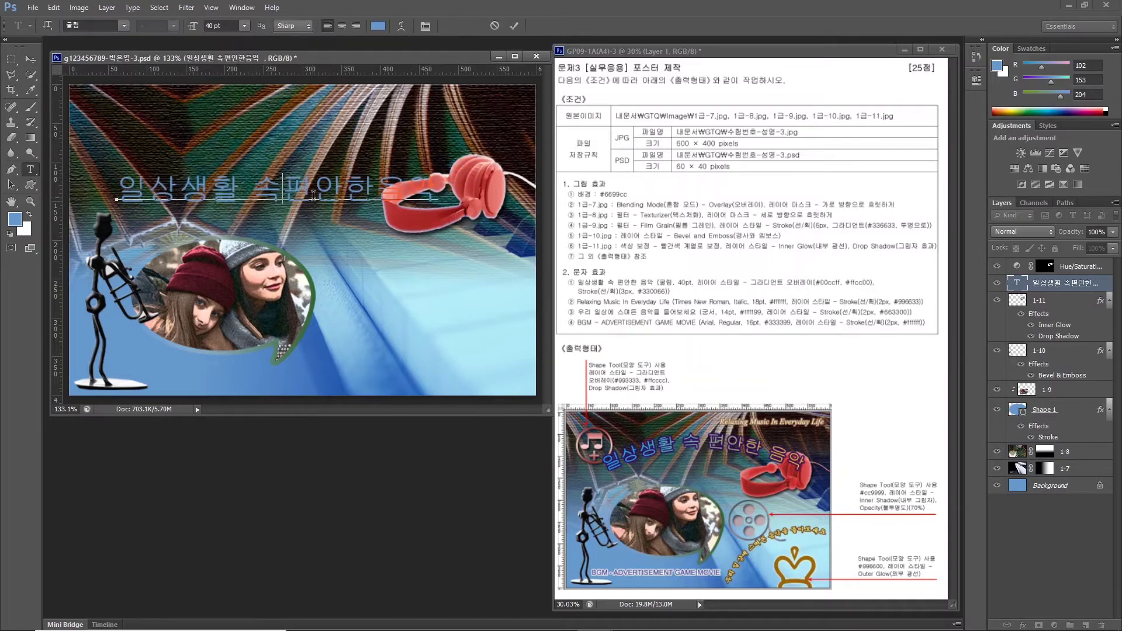
left_click(29, 59)
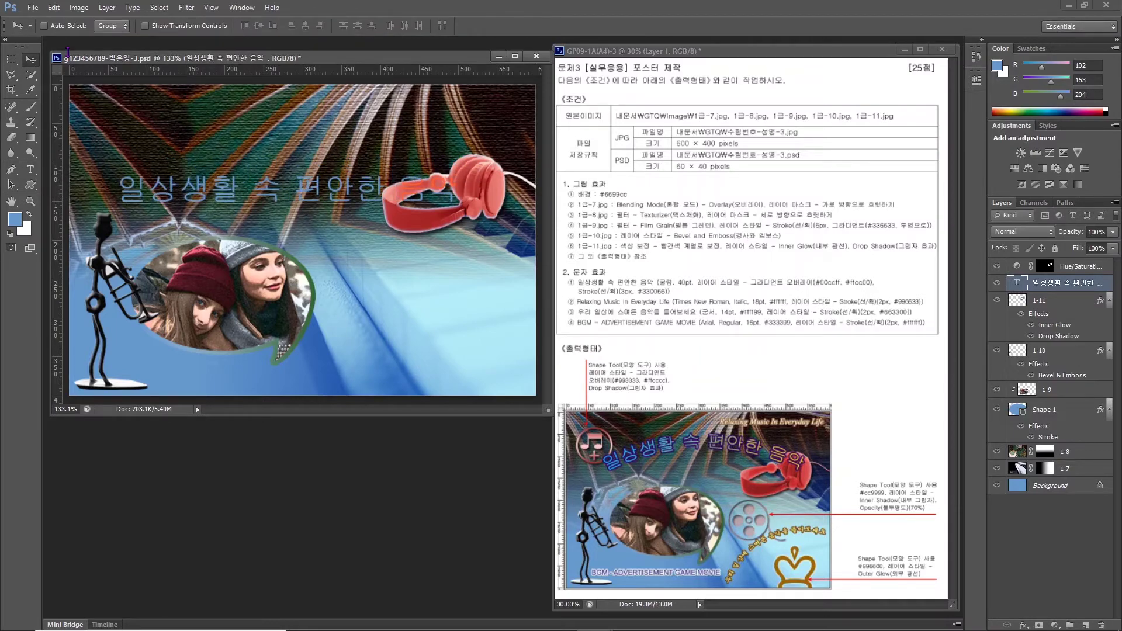
left_click(34, 168)
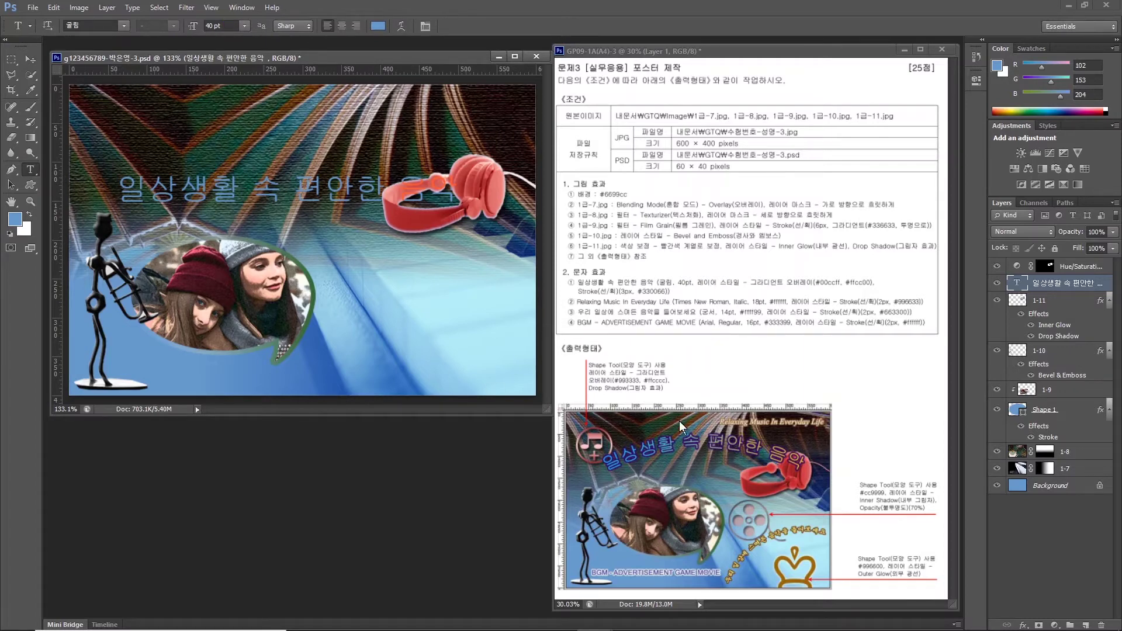
left_click(1022, 625)
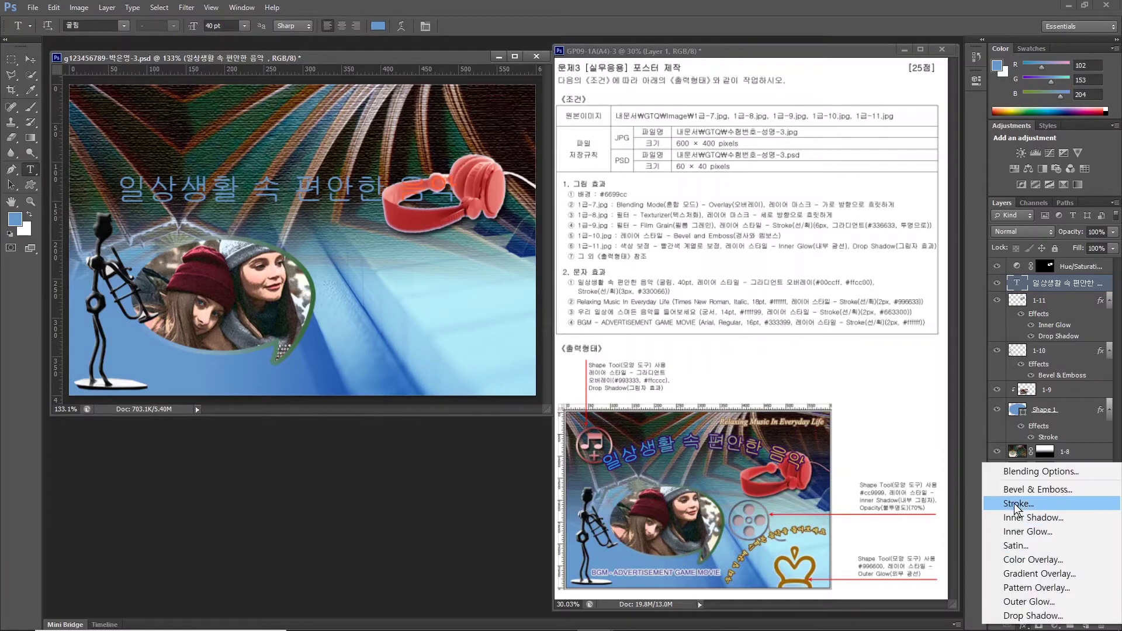
Give the title a Gradient Overlay from #00ccff to #ffcc00 at Angle 0°.
left_click(1022, 571)
left_click(400, 390)
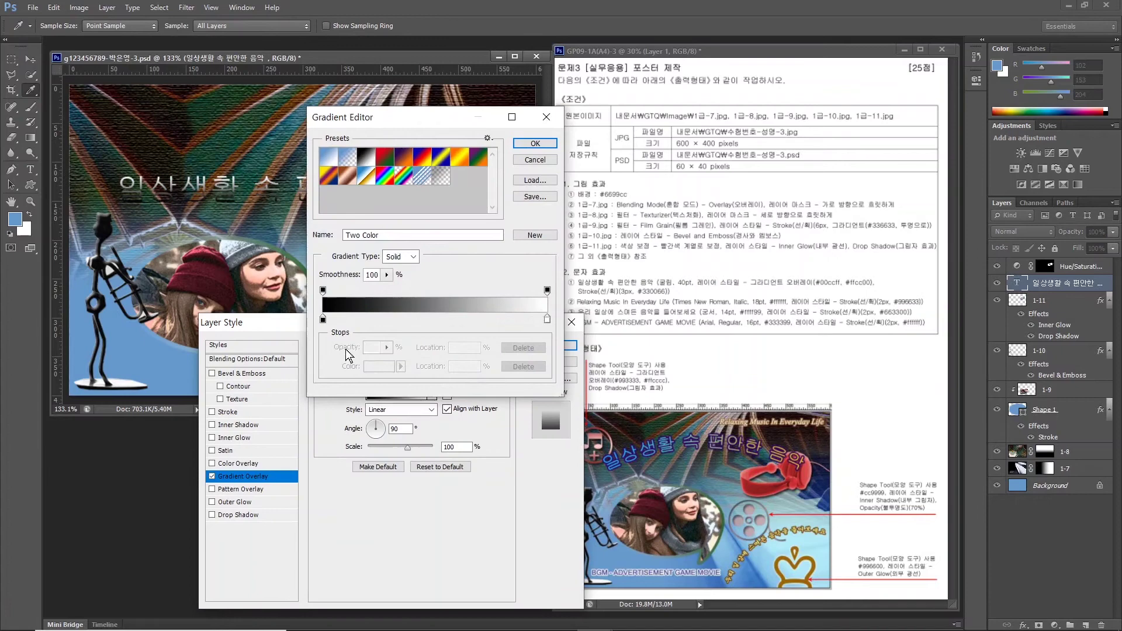
double_click(323, 319)
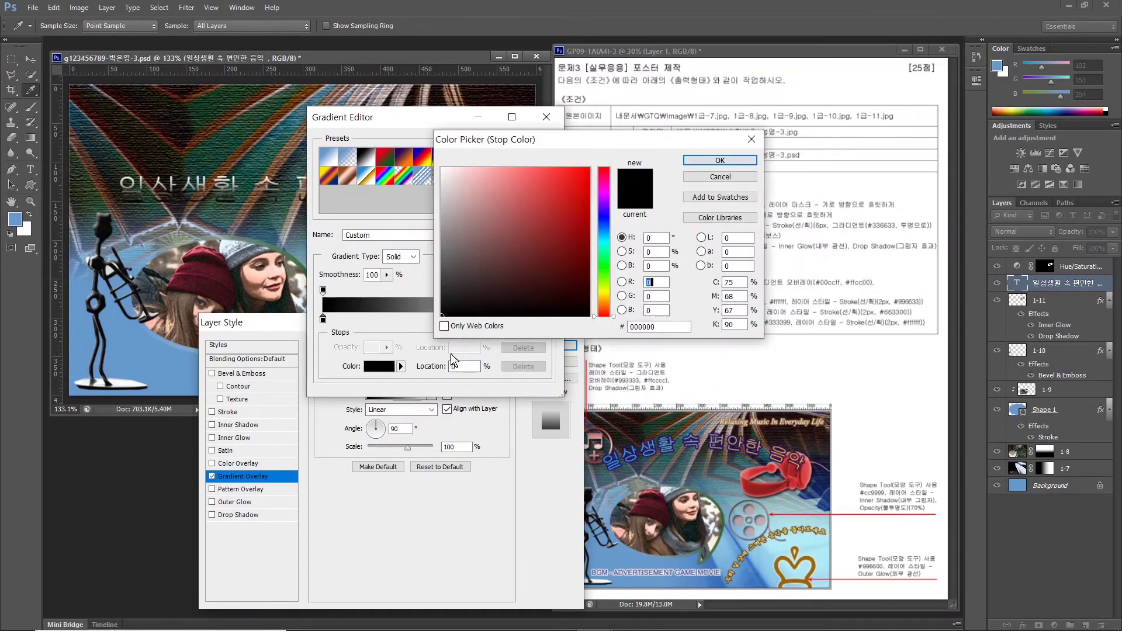
type("00ccff")
key("Return")
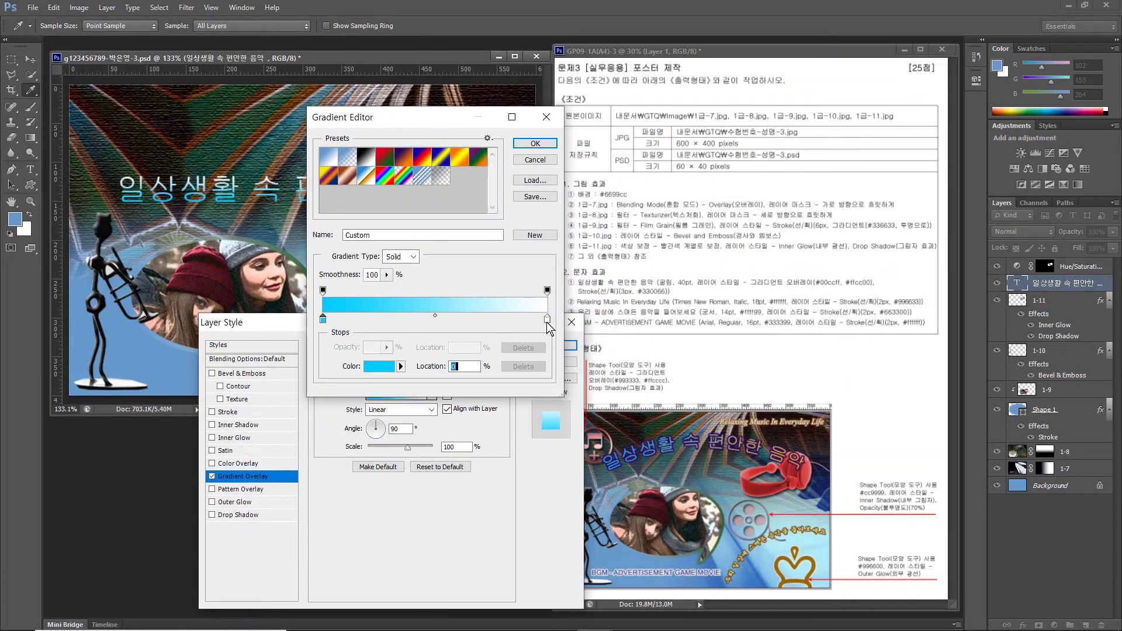
double_click(548, 319)
type("ffcc00")
key("Return")
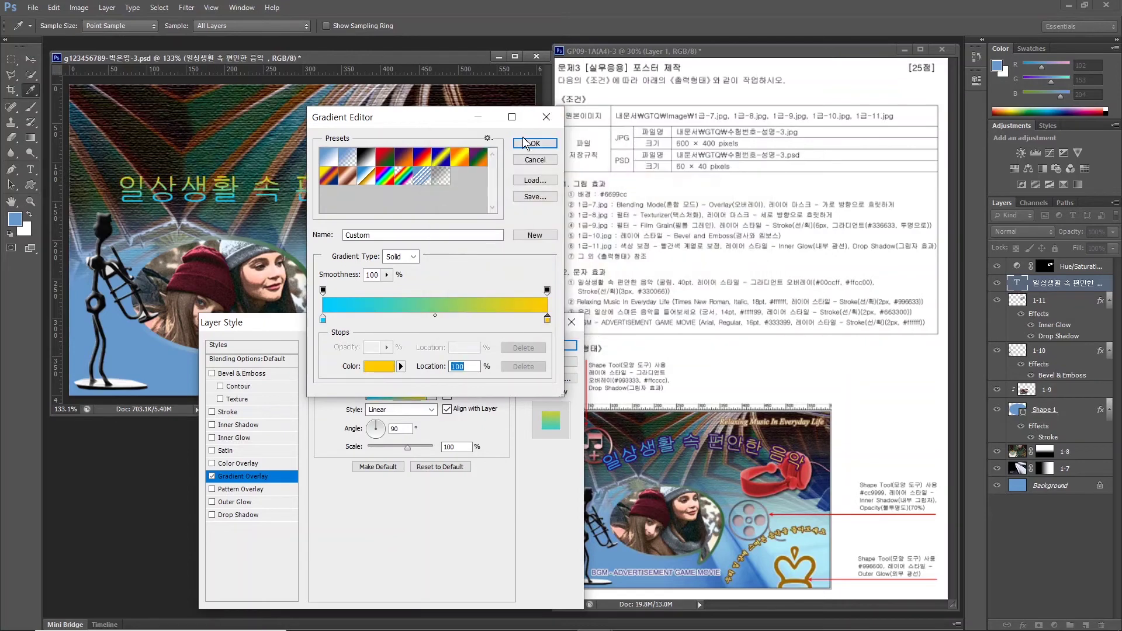
left_click(535, 144)
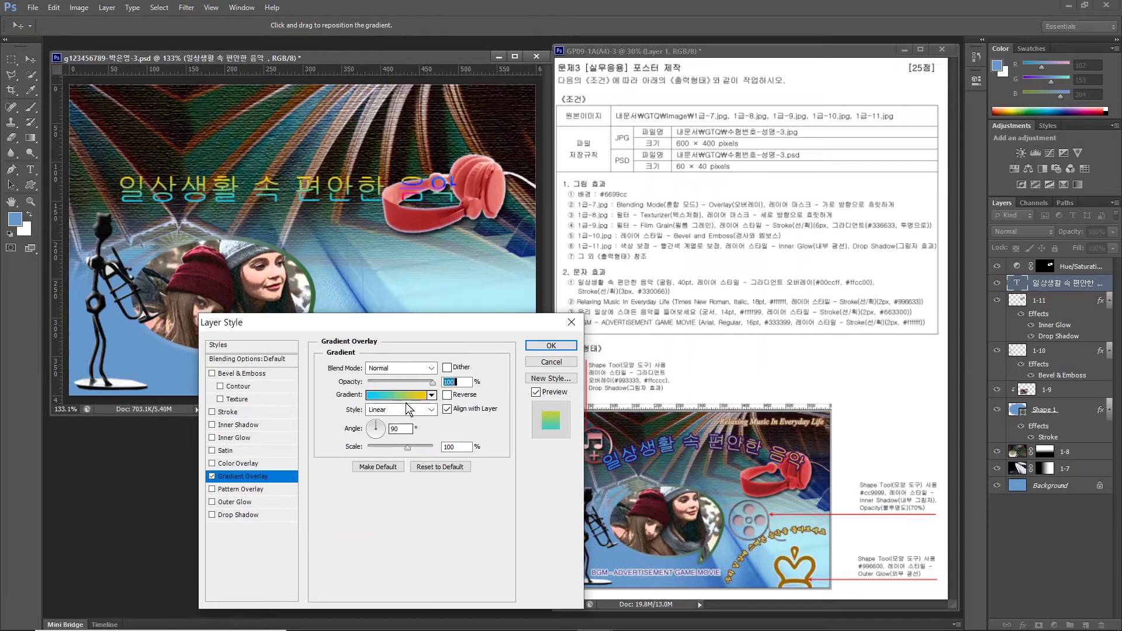
left_click(384, 429)
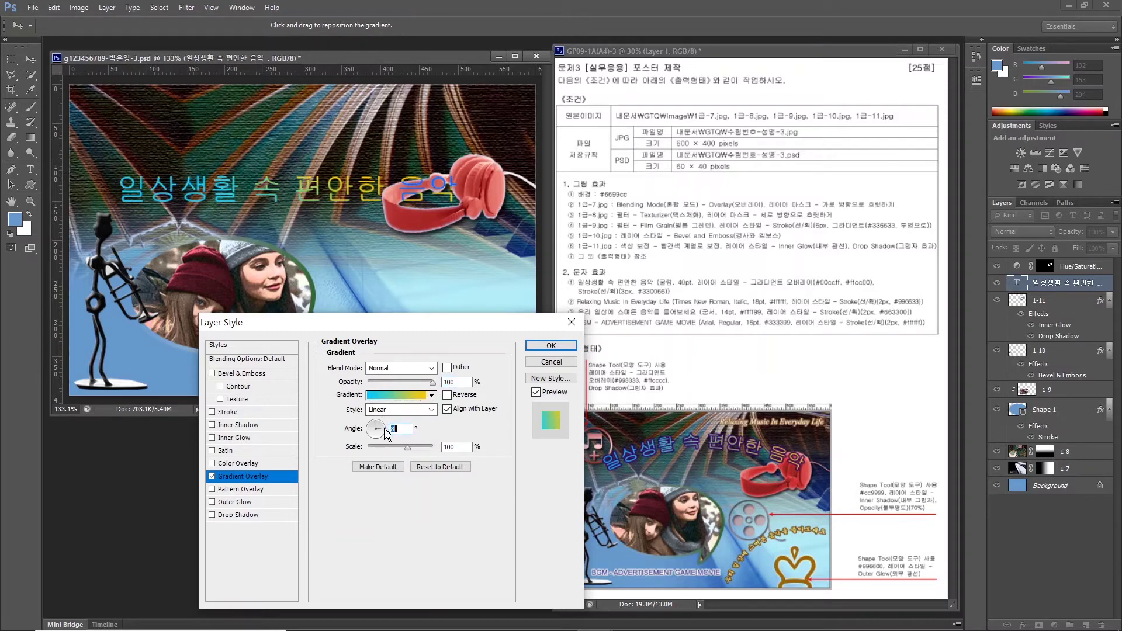
type("0")
Add a 3 px #330066 dark purple stroke to the title and apply the styles.
left_click(220, 413)
left_click(226, 412)
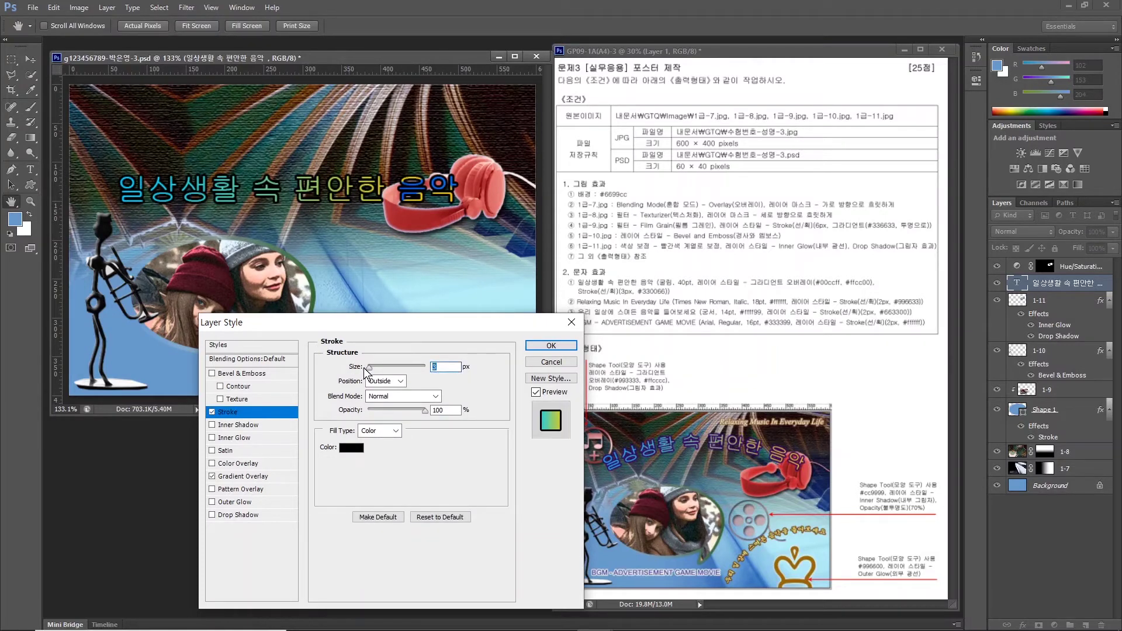
left_click(352, 448)
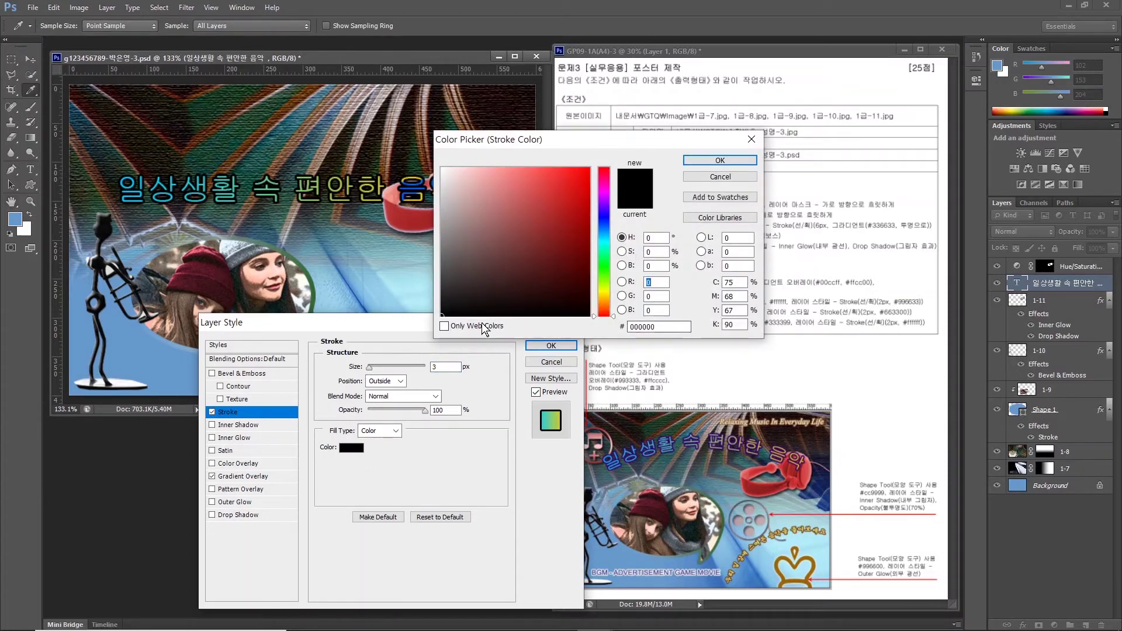
double_click(659, 327)
type("330066")
key("Return")
left_click(552, 346)
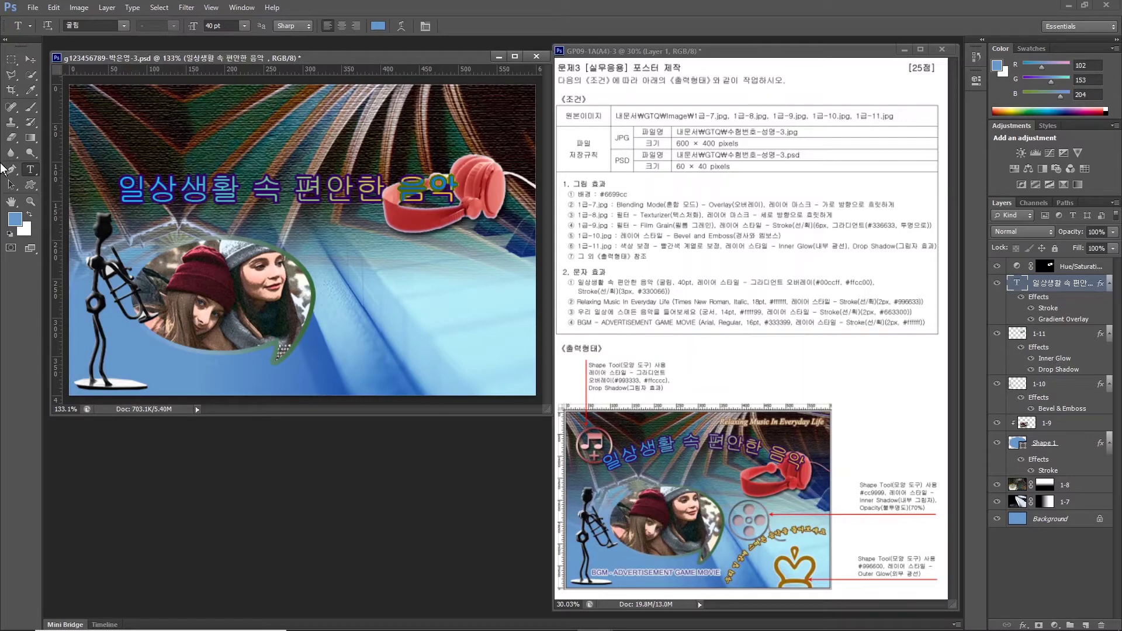
Warp the title with a +26 Arc, move it above Hue/Saturation, and start a new text layer.
left_click(402, 25)
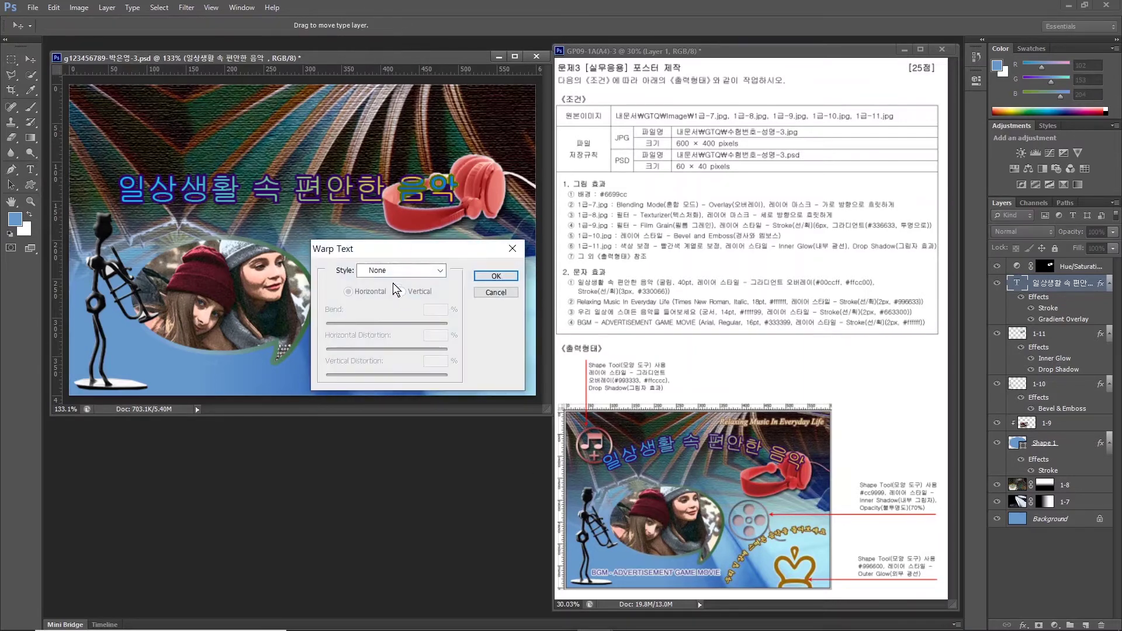
left_click(391, 268)
left_click(396, 303)
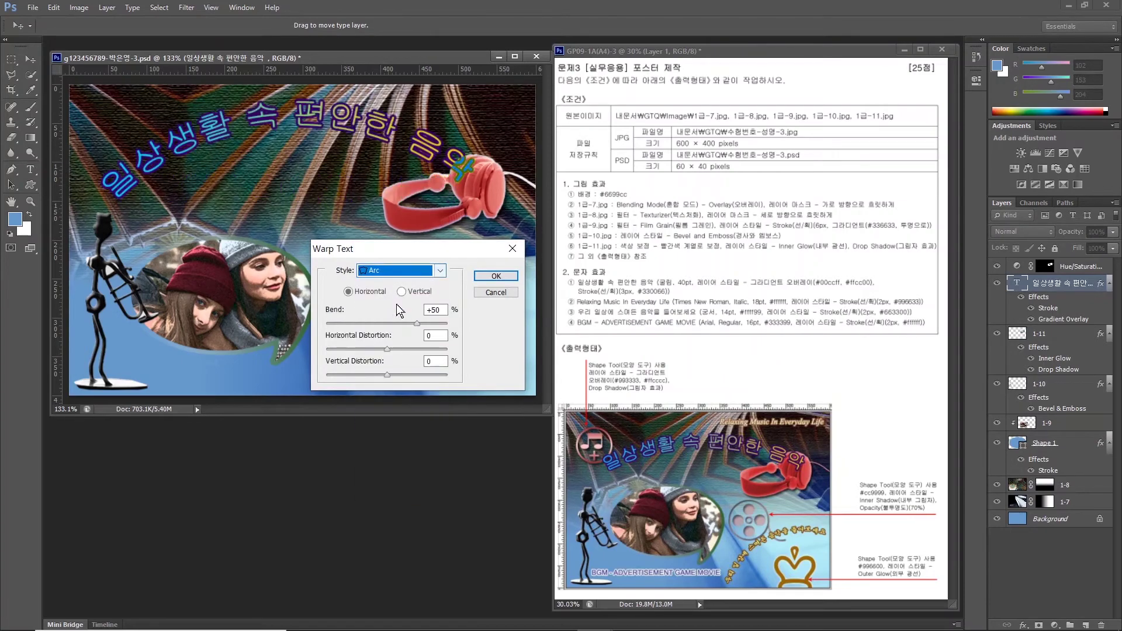
left_click(493, 279)
left_click_drag(420, 323, 404, 325)
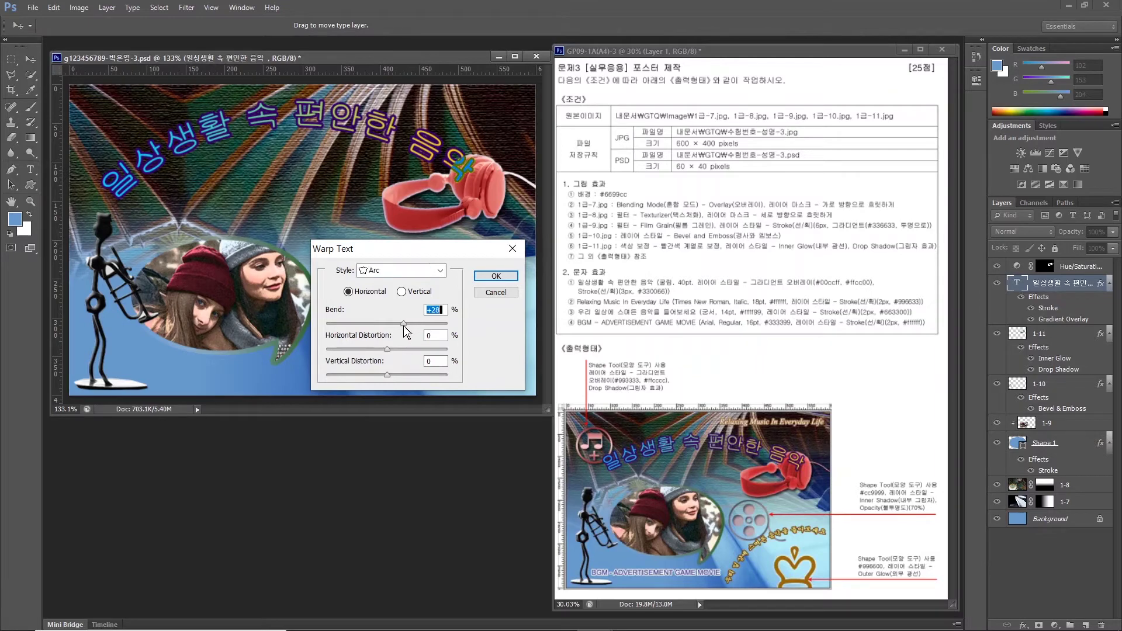
left_click(496, 276)
left_click_drag(1055, 285, 1050, 263)
left_click(192, 366)
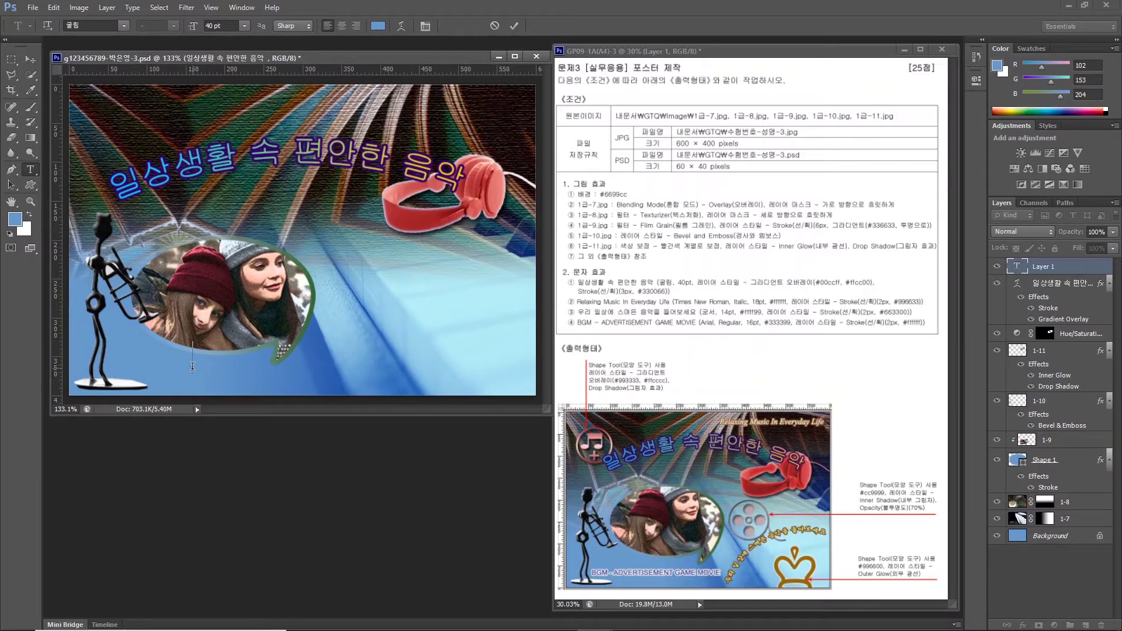
Type the subtitle 'Relaxing Music In Everyday Life' and nudge it up and left.
type("Relaxing Music In Every")
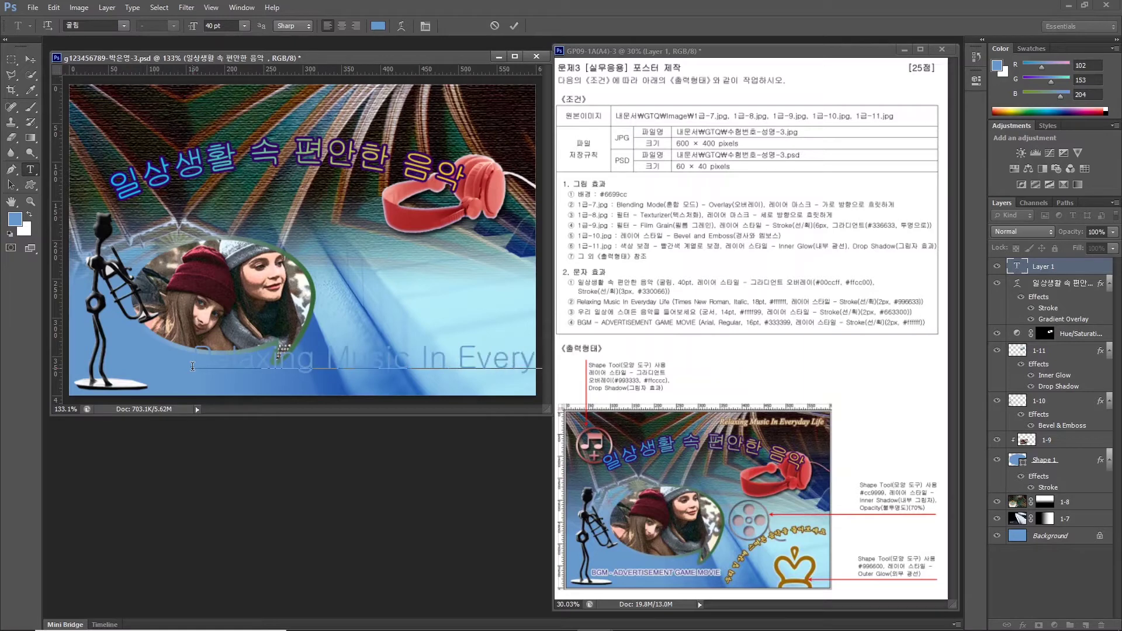
left_click(30, 59)
left_click_drag(327, 360, 280, 339)
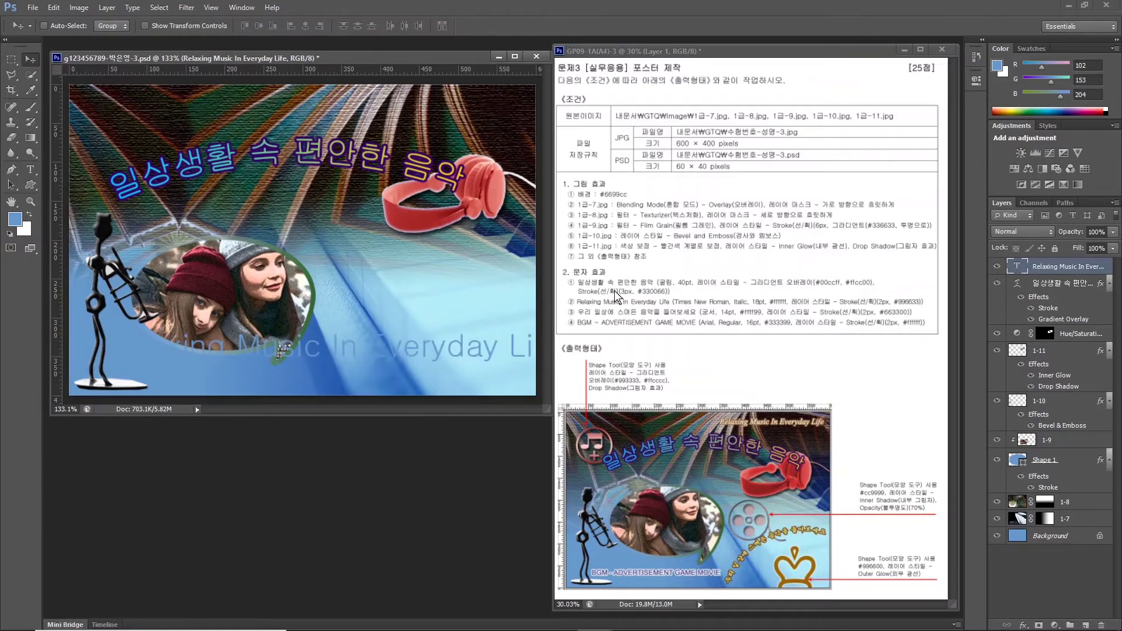
Set the subtitle to Times New Roman Italic at 18 pt.
left_click(30, 169)
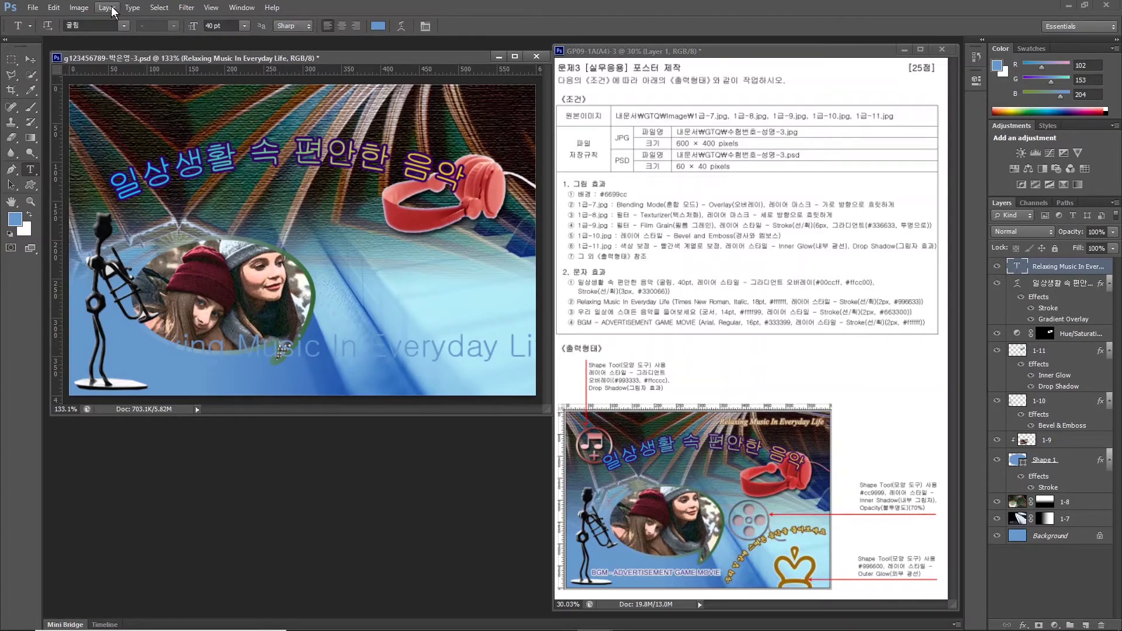
left_click(103, 26)
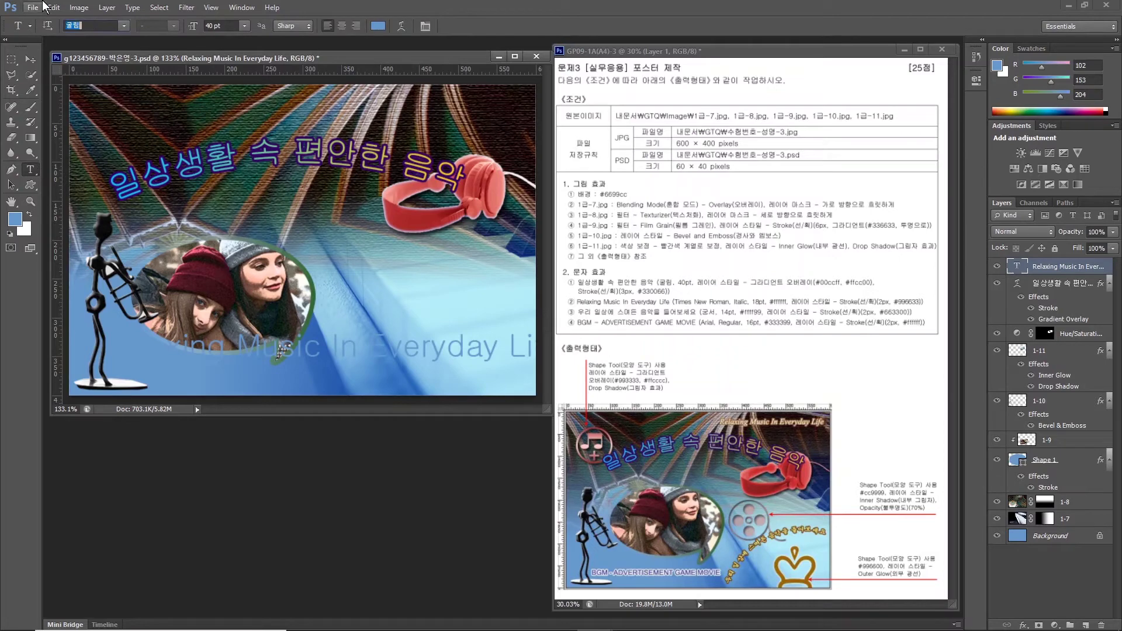
left_click(124, 26)
left_click_drag(272, 99, 271, 370)
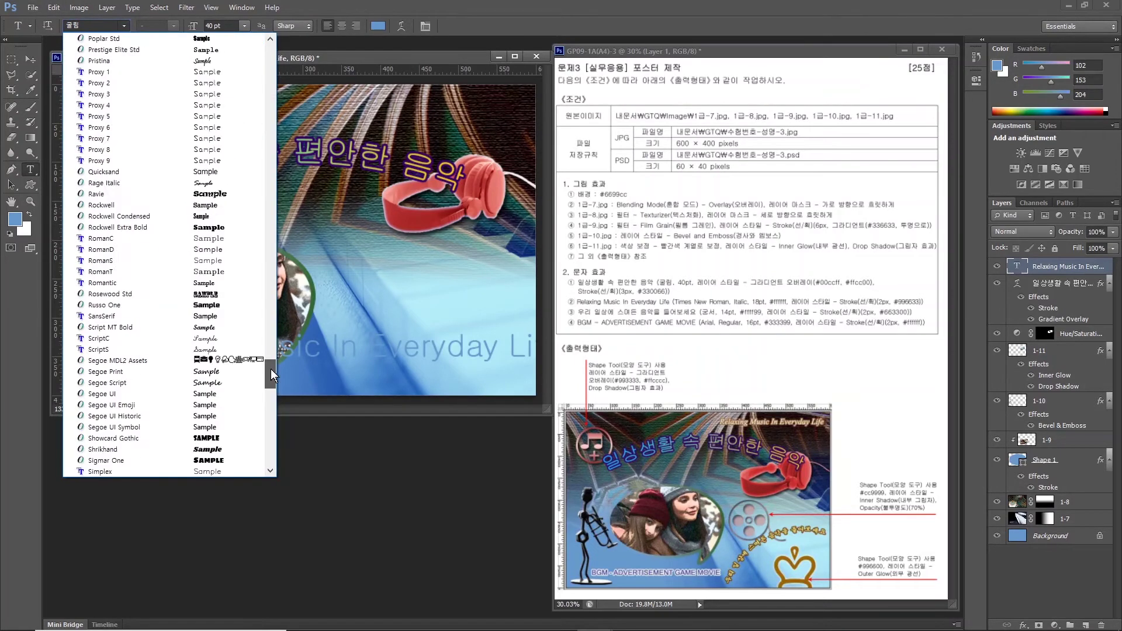
left_click(128, 373)
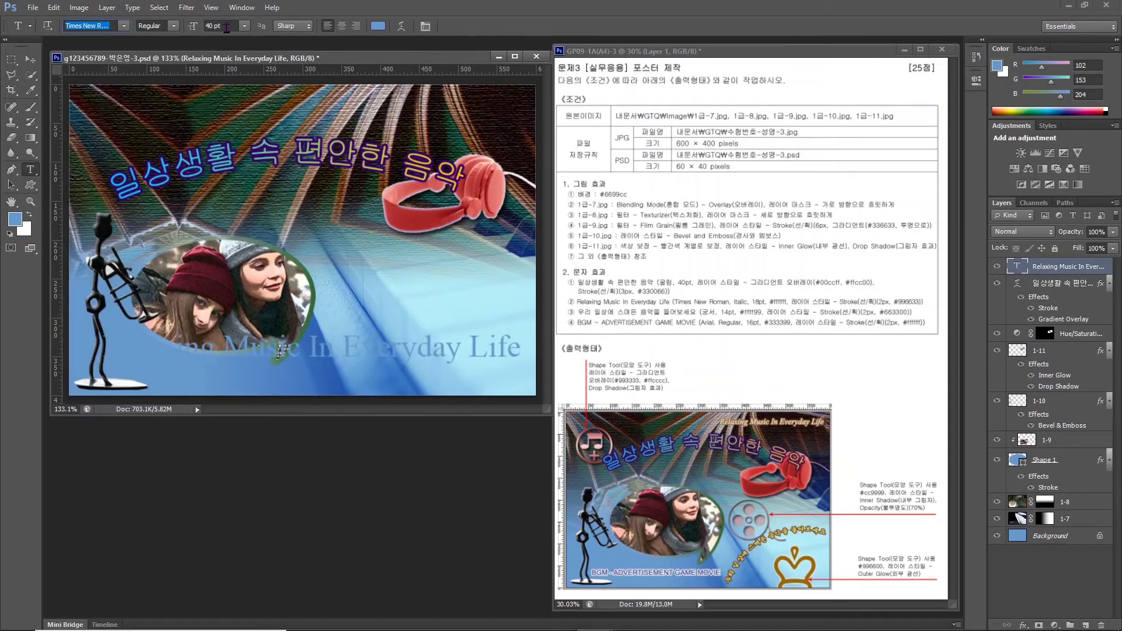
left_click(175, 25)
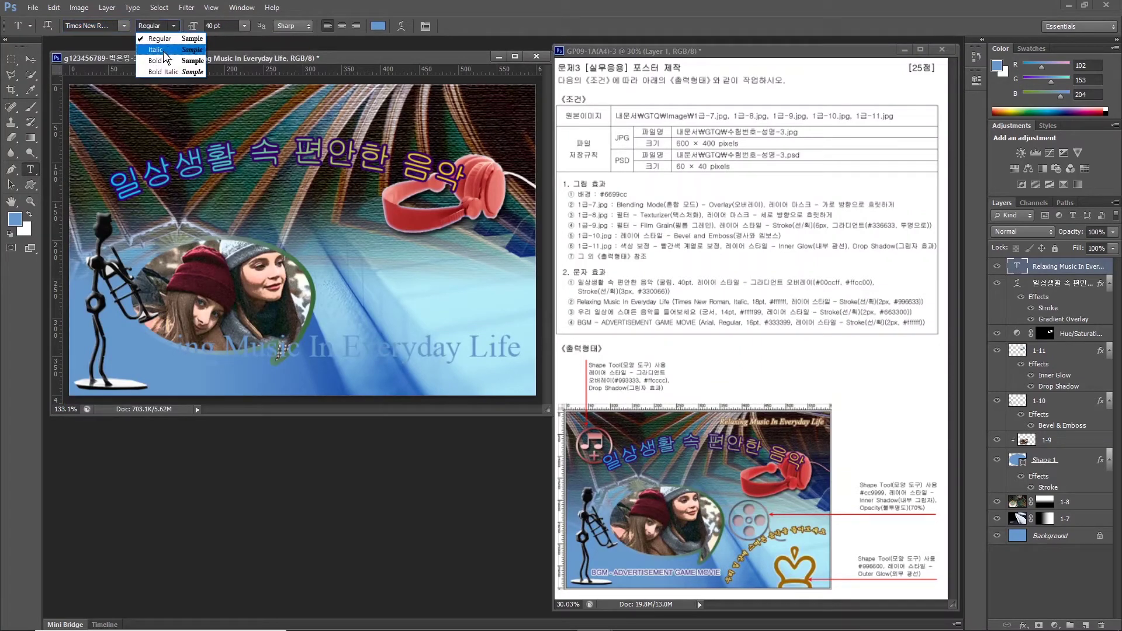
left_click(163, 51)
key("Tab")
type("18")
key("Return")
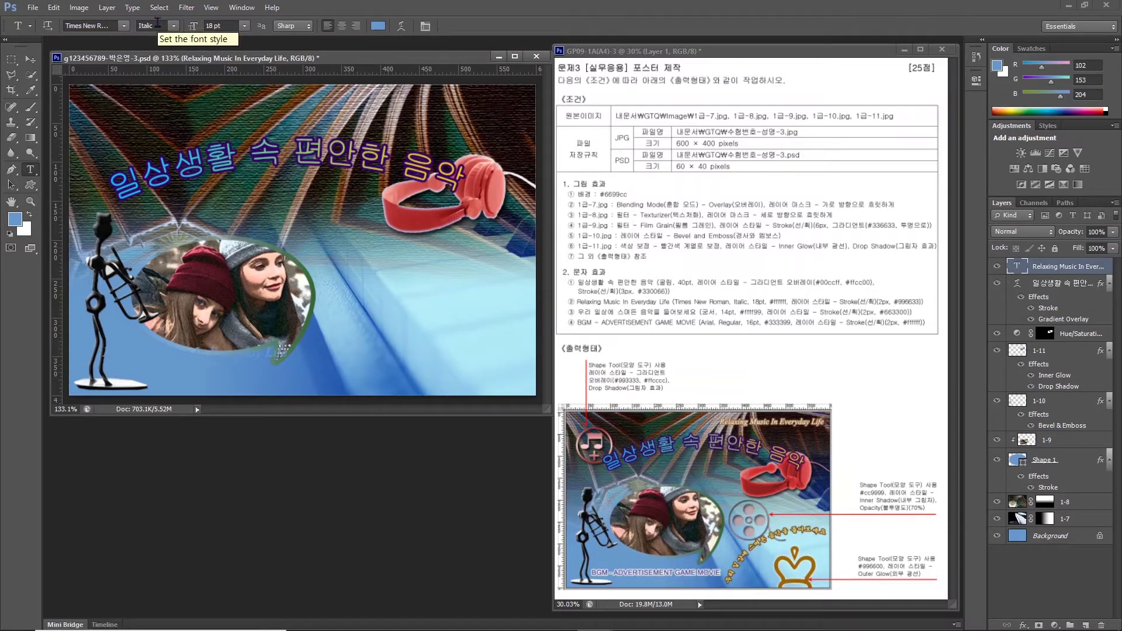
Make the subtitle text white.
left_click(379, 25)
left_click(442, 169)
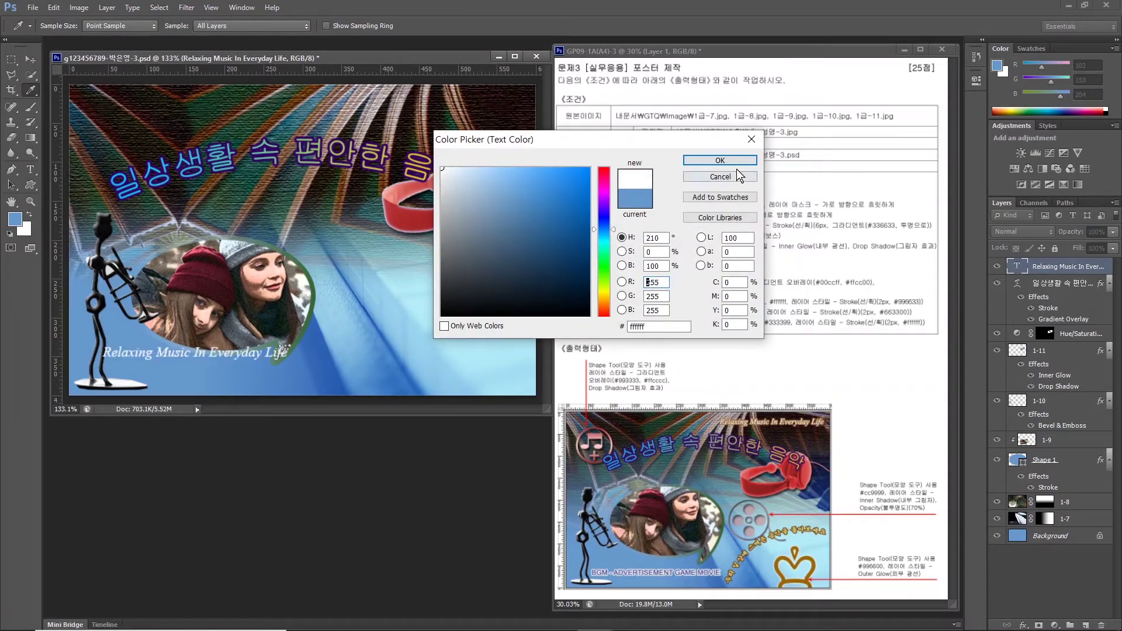
left_click(715, 160)
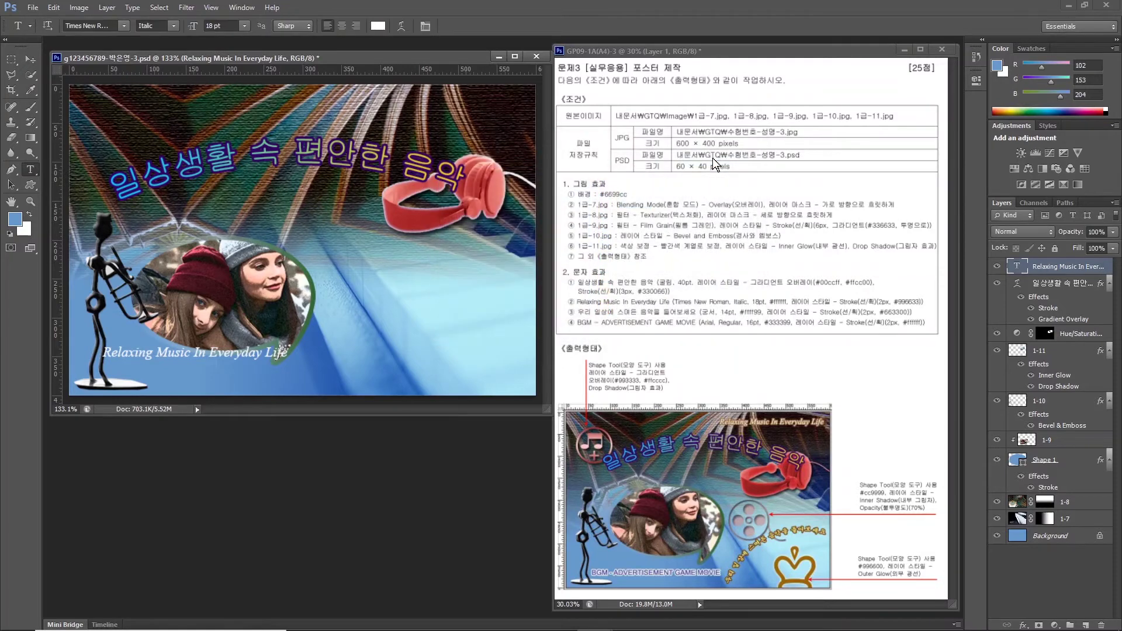
Add a 2 px #996633 brown Stroke effect to the subtitle.
left_click(1023, 626)
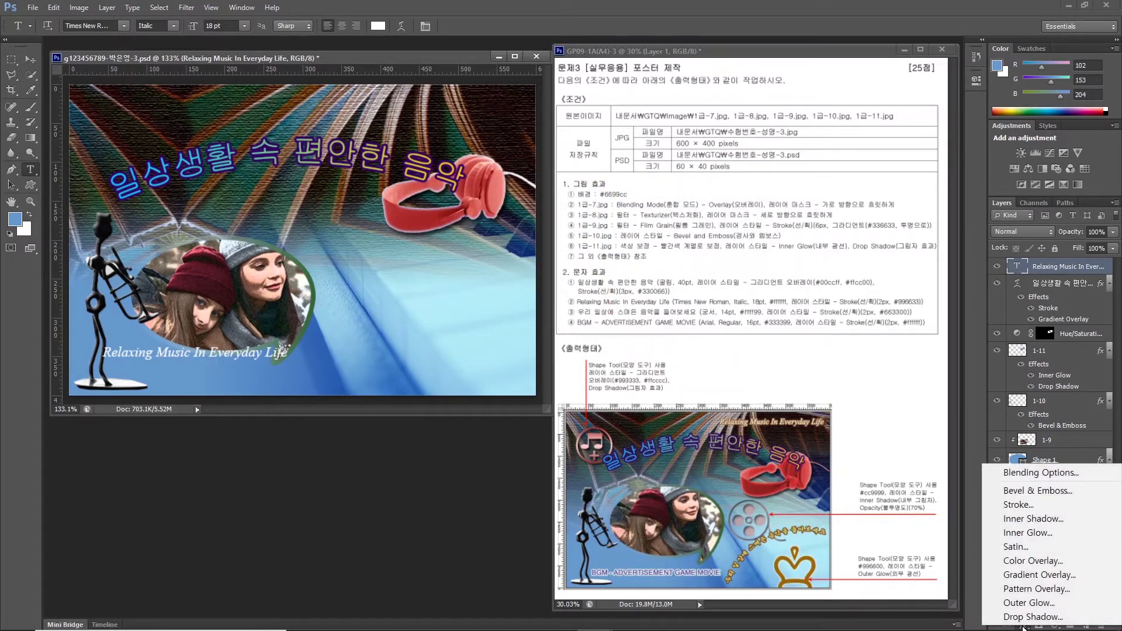
left_click(1015, 506)
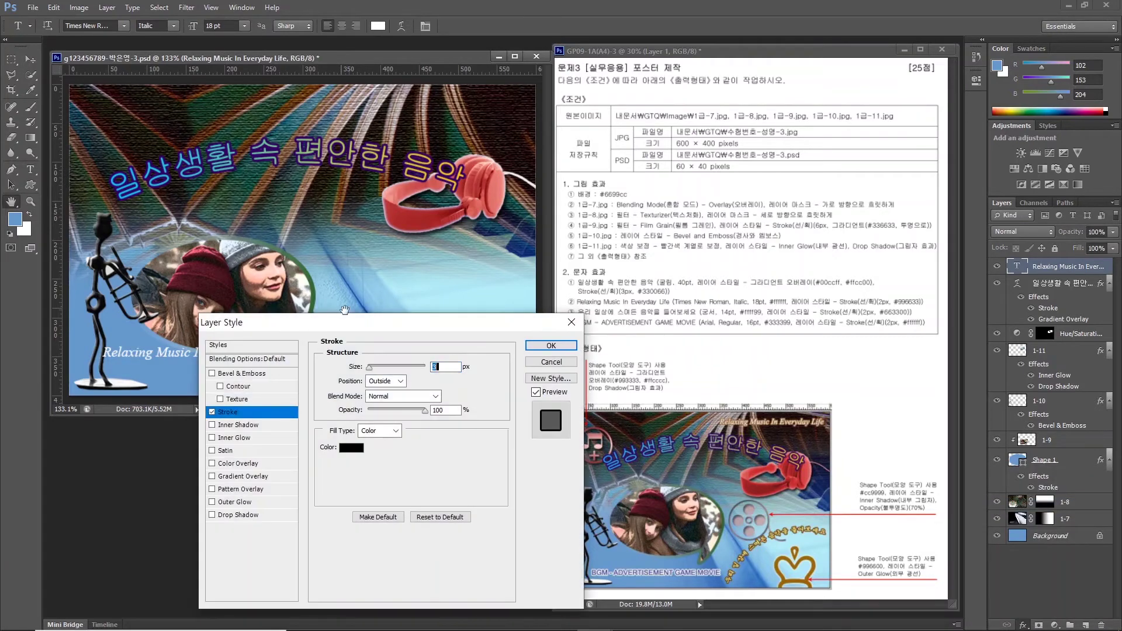
type("2")
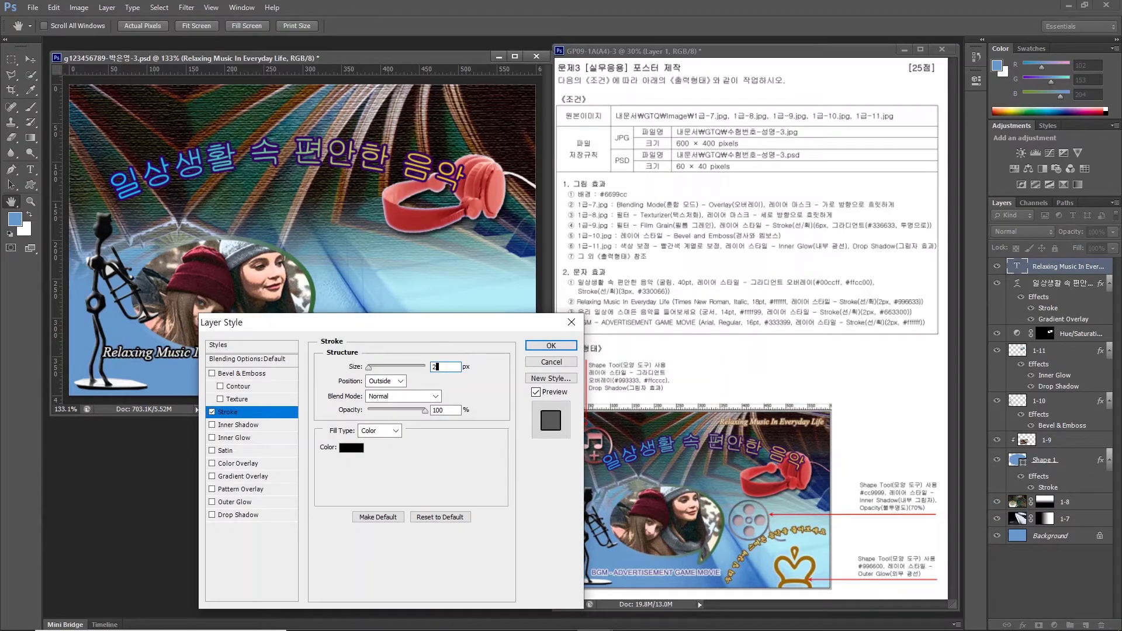
left_click(351, 451)
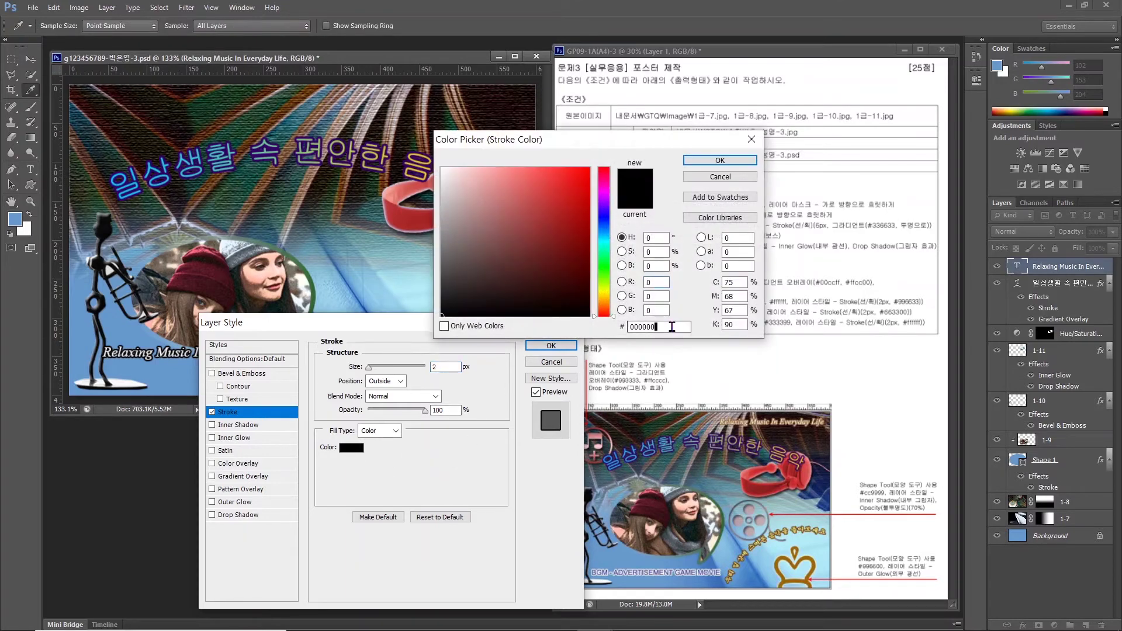
type("996633")
key("Return")
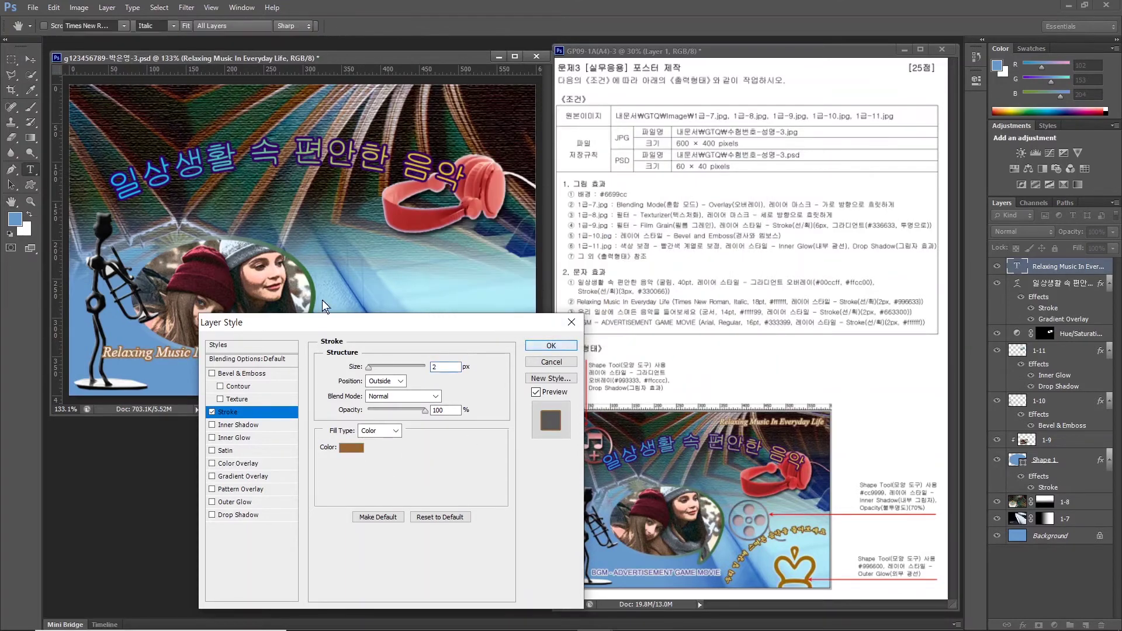
key("Return")
Move the subtitle to the top right and start a new text line near the bottom.
mouse_move(321, 300)
left_mouse_down()
mouse_move(271, 316)
mouse_move(310, 227)
left_mouse_up()
key("t")
left_click(197, 362)
Type '우리 일상에 스며든 음악을 들어보세요' in 궁서 14 pt, colour #ffff99.
type("우")
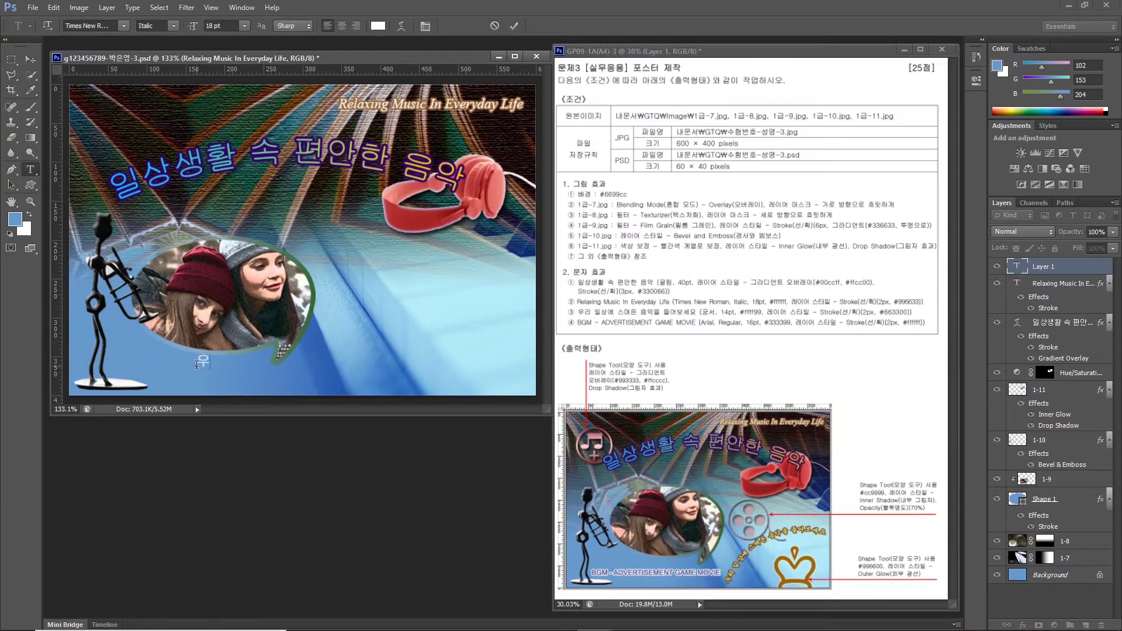
type("리 일상에 스며든 음악을 들어보세요")
key("ctrl+Return")
left_click(94, 25)
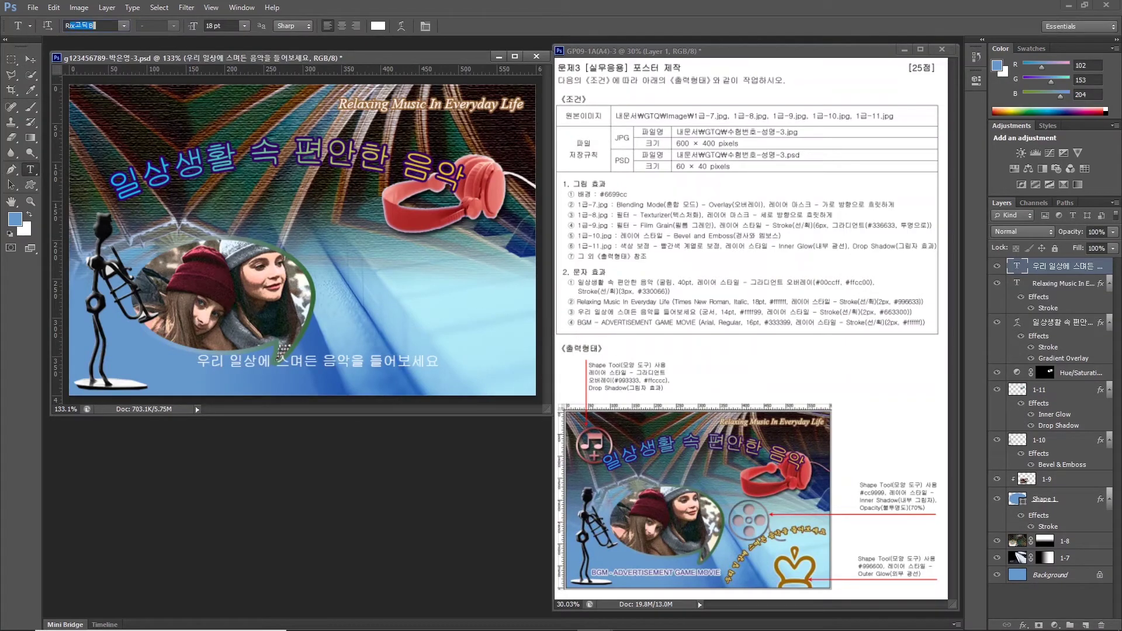
type("궁서")
key("Tab")
type("14")
key("Tab")
left_click(378, 26)
type("ffff99")
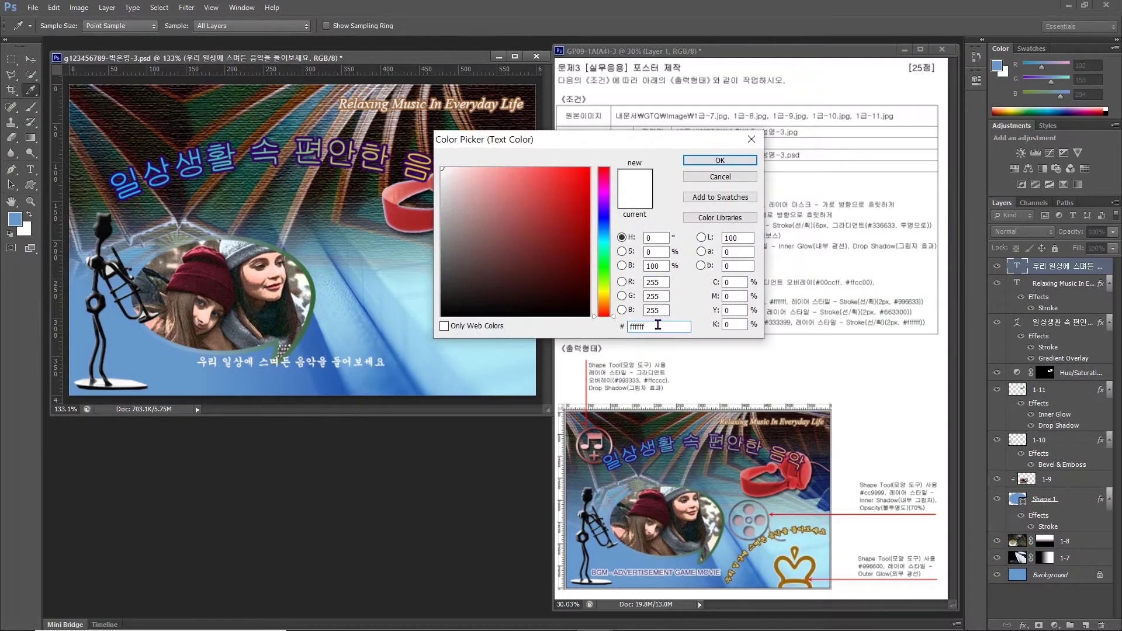
key("Return")
Add a #663300 brown Stroke effect to the Korean line.
left_click(1023, 624)
left_click(1046, 499)
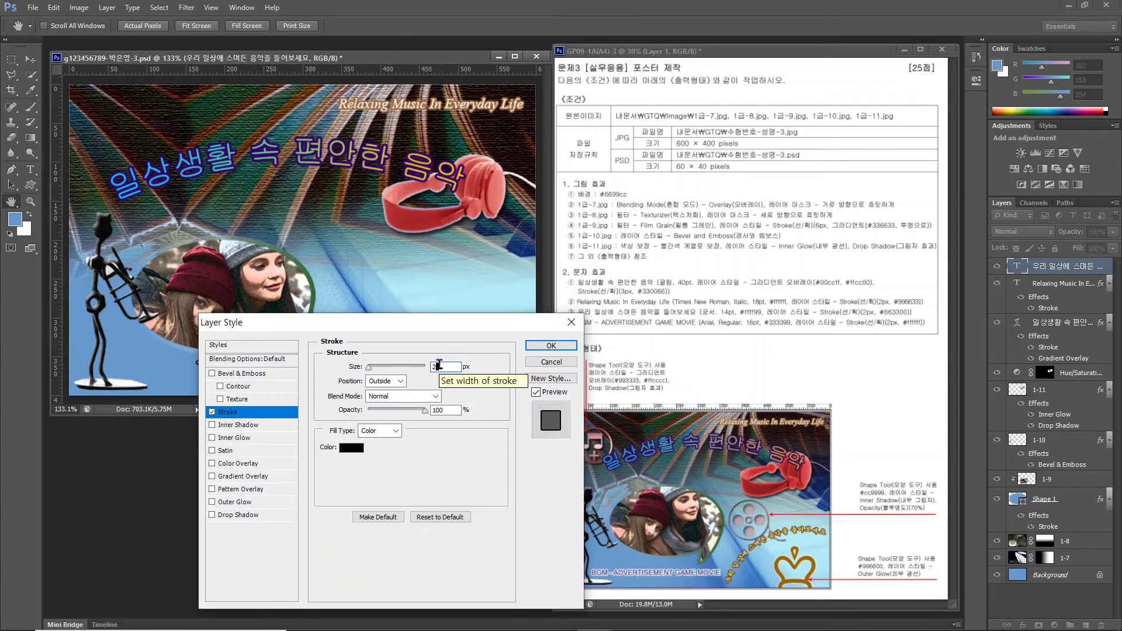
left_click(351, 448)
type("663300")
key("Return")
key("Return")
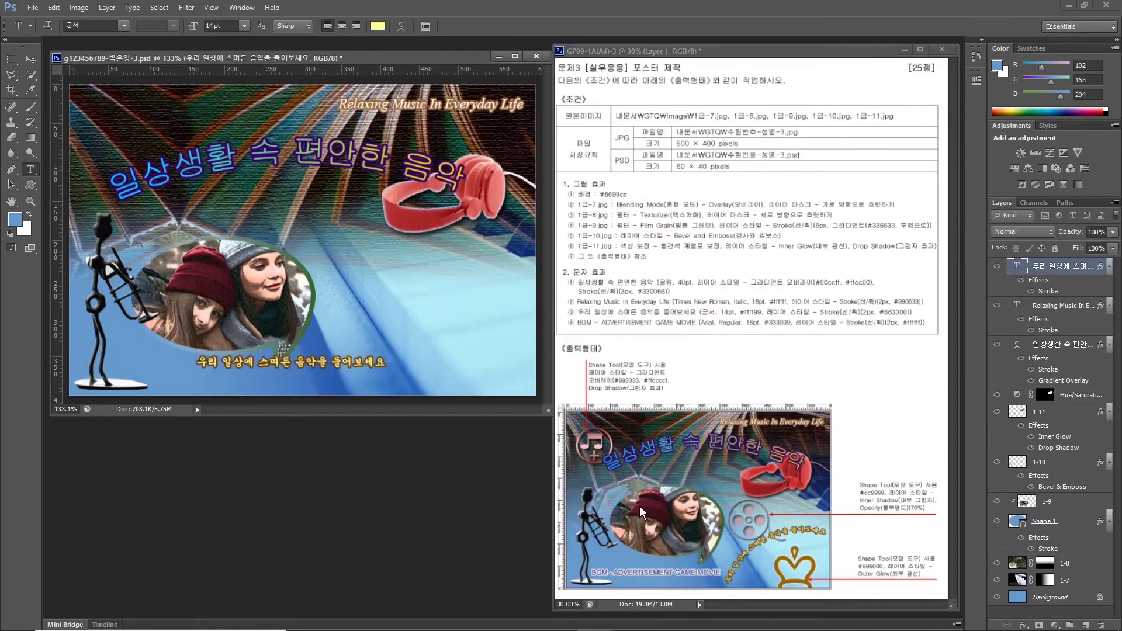
left_click(716, 569)
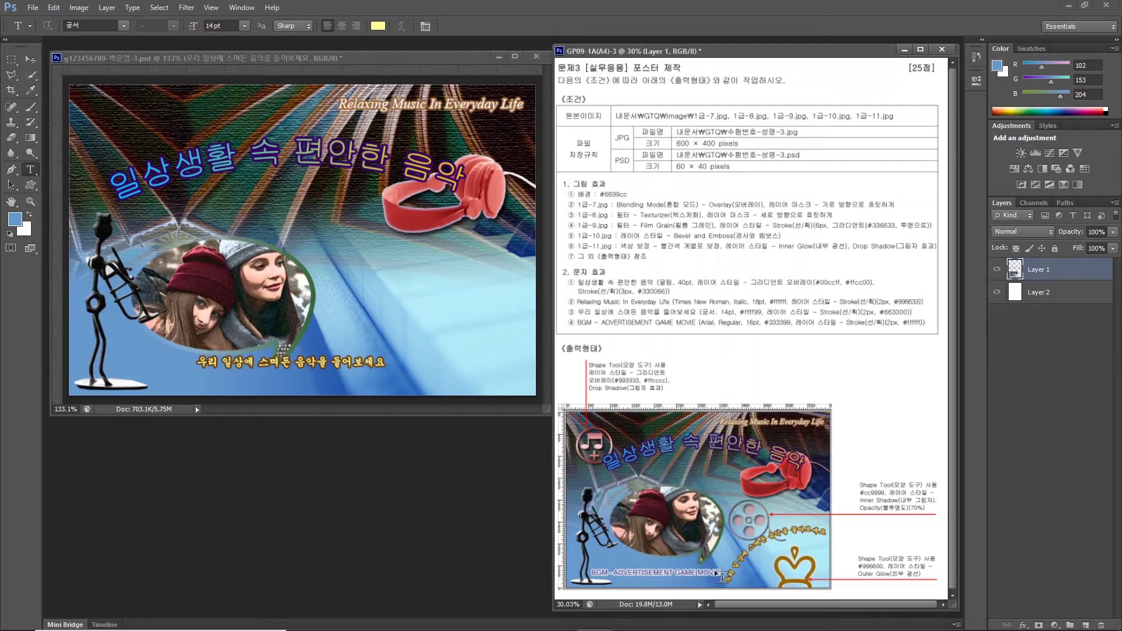
left_click(377, 353)
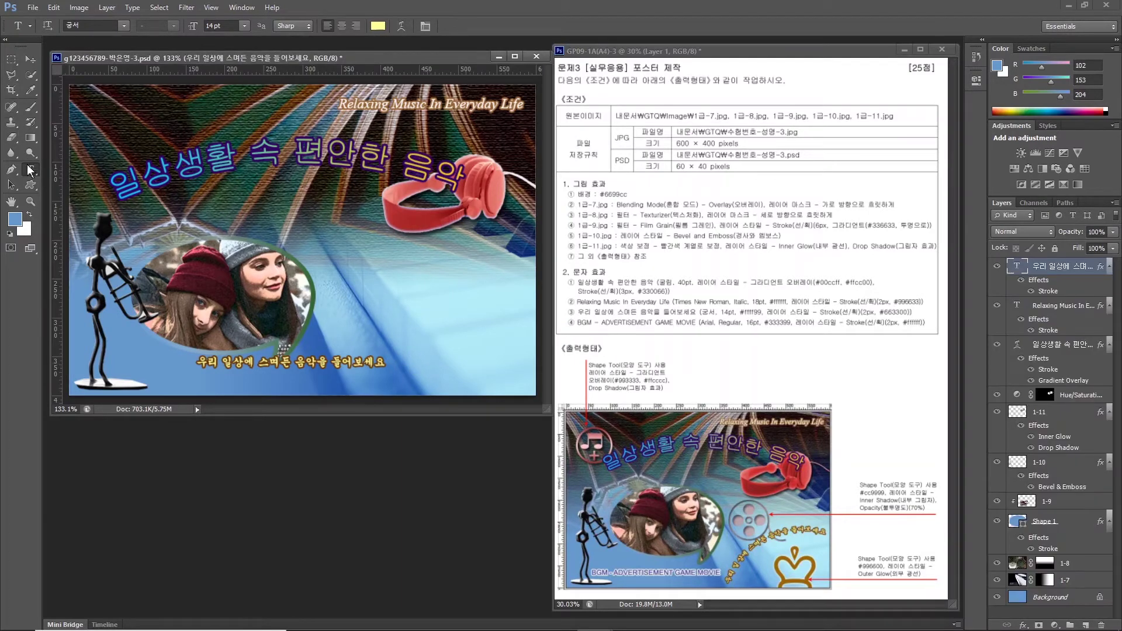
Warp the Korean line with the Arc style.
left_click(401, 26)
left_click(389, 267)
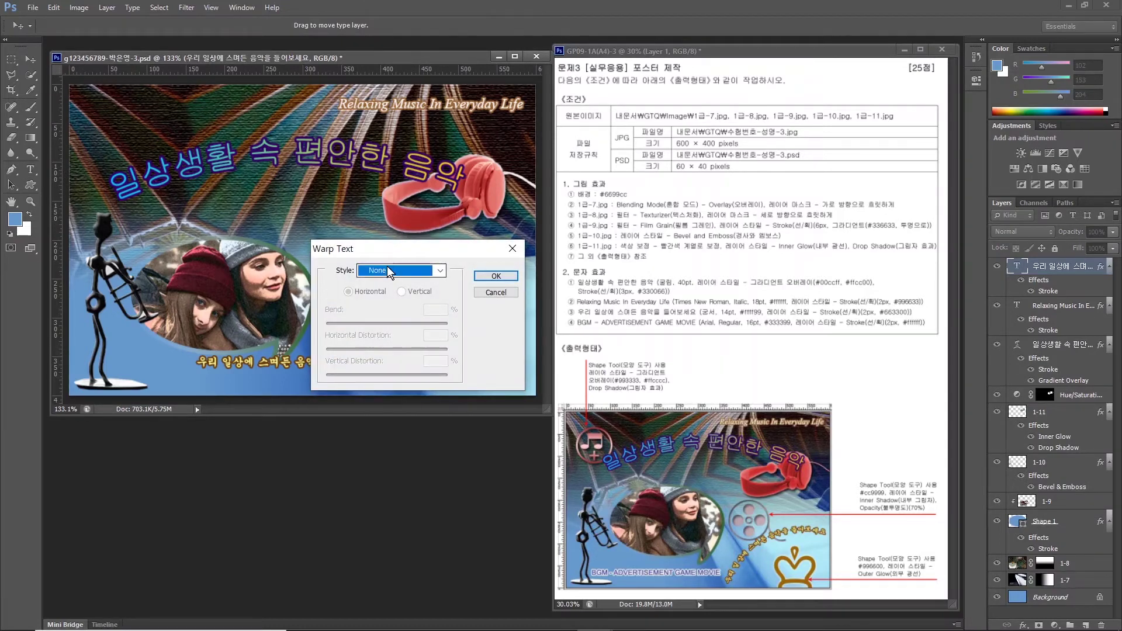
left_click(389, 298)
left_click_drag(389, 251, 395, 107)
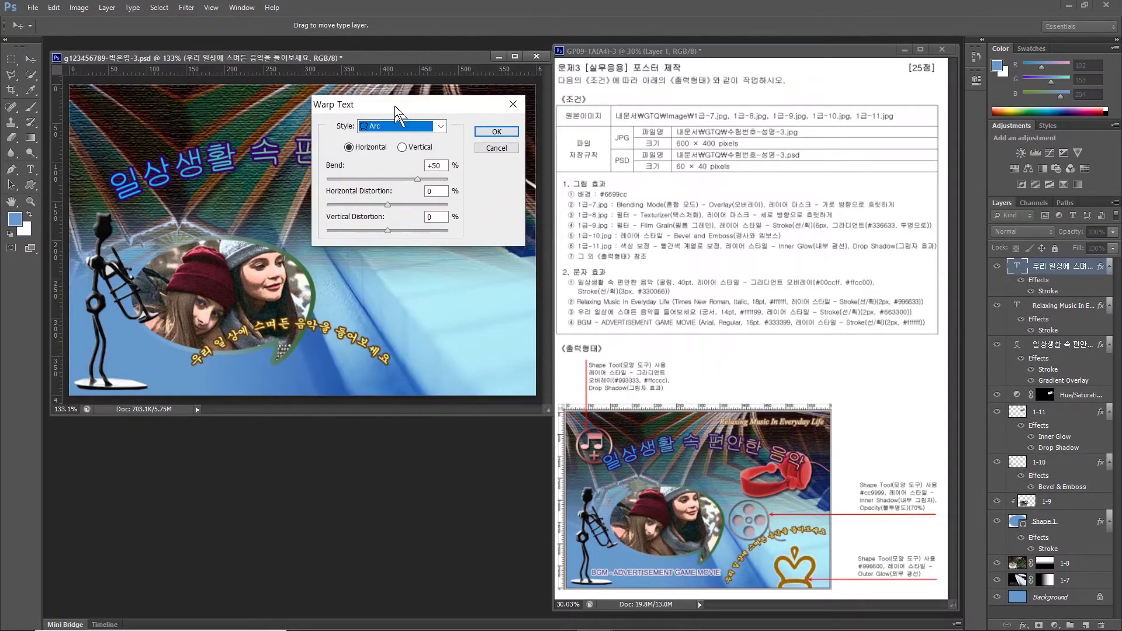
left_click(495, 127)
Rotate the warped line about −42° and place it at the lower right.
key("ctrl+t")
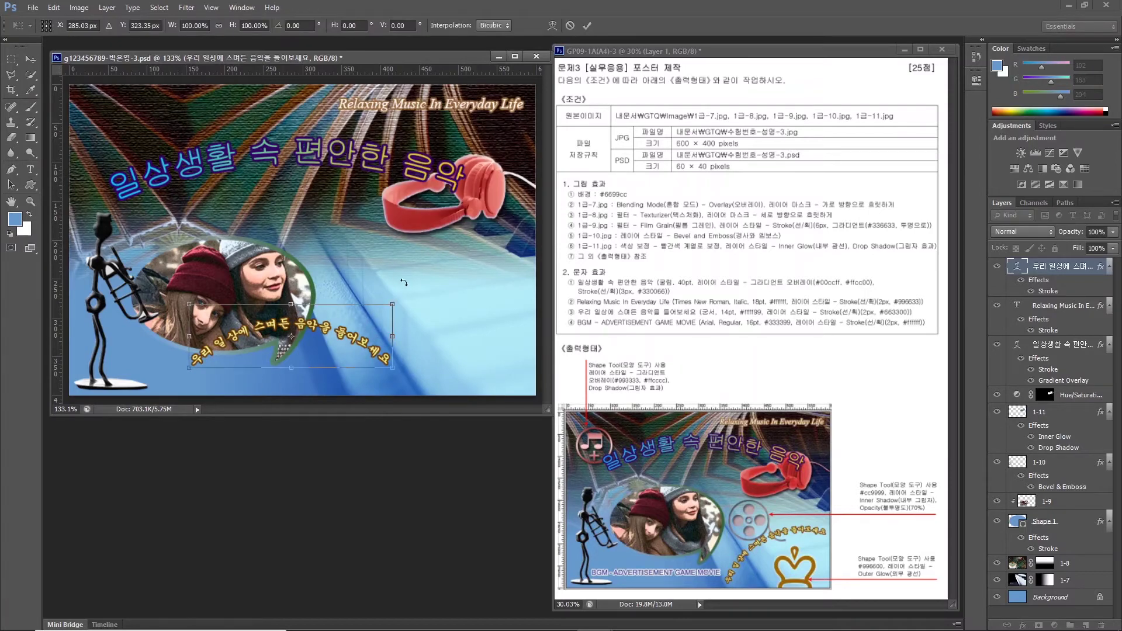
left_click_drag(408, 296, 343, 241)
left_click_drag(338, 284, 472, 255)
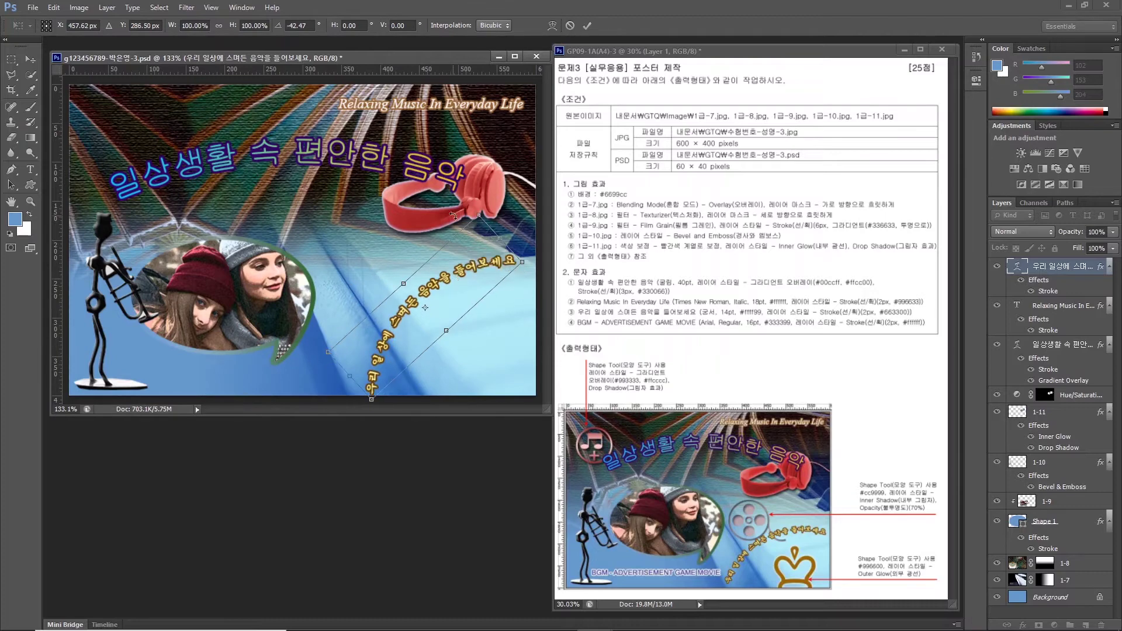
left_click_drag(453, 216, 483, 229)
key("Return")
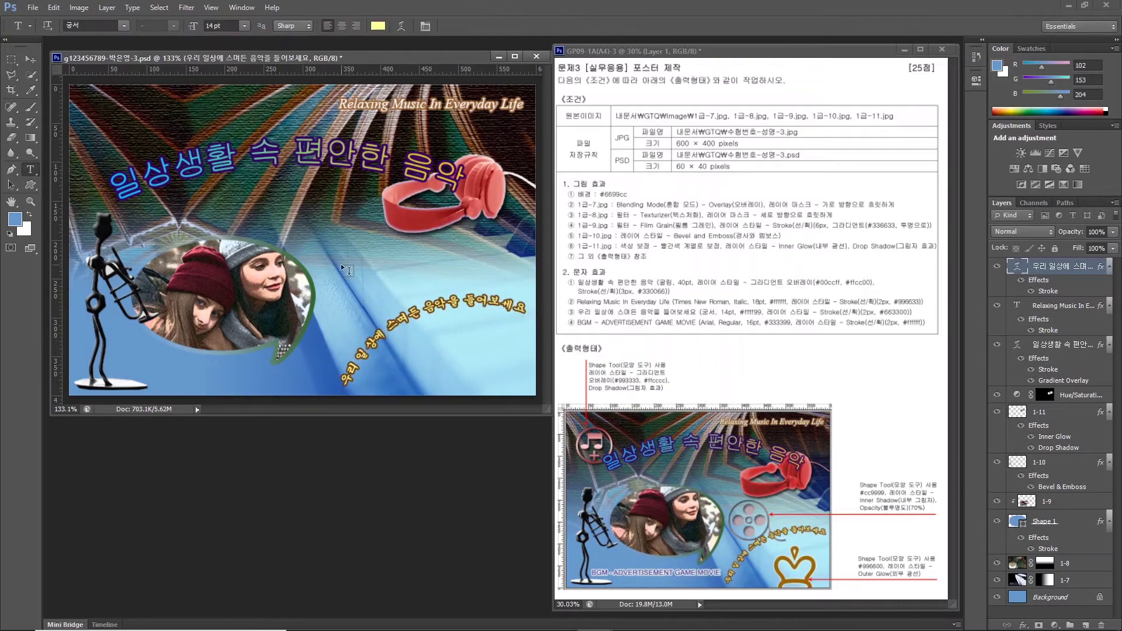
Type 'BGM-ADVERTISEMENT GAME MOVIE' at lower left in Arial 16 pt, colour #333399.
left_click(158, 369)
key("Caps_Lock")
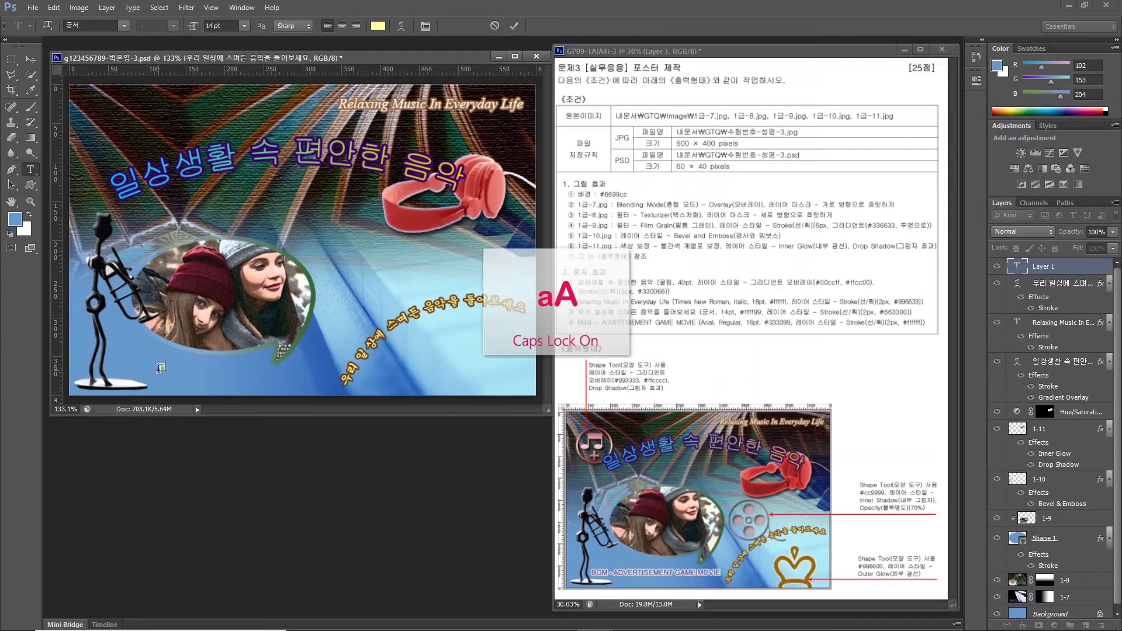
type("BGM-ADVERTISEMENT GAME MOVIE")
key("ctrl+Return")
left_click(123, 26)
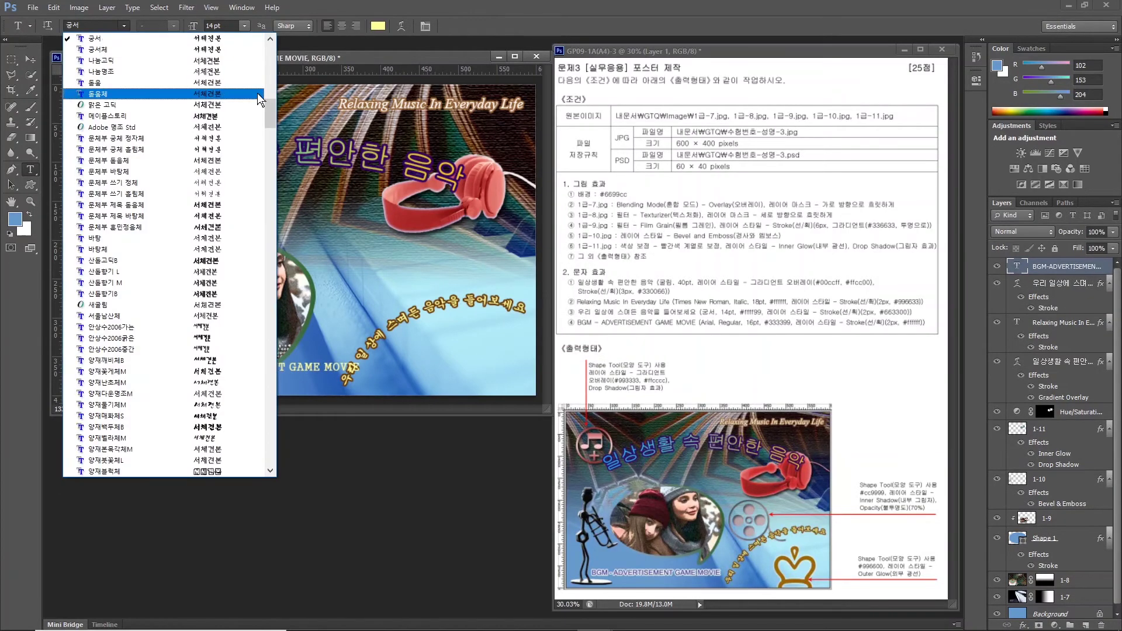
scroll(100, 409, "down", 5)
left_click(100, 430)
left_click_drag(193, 26, 202, 26)
left_click(378, 26)
type("333399")
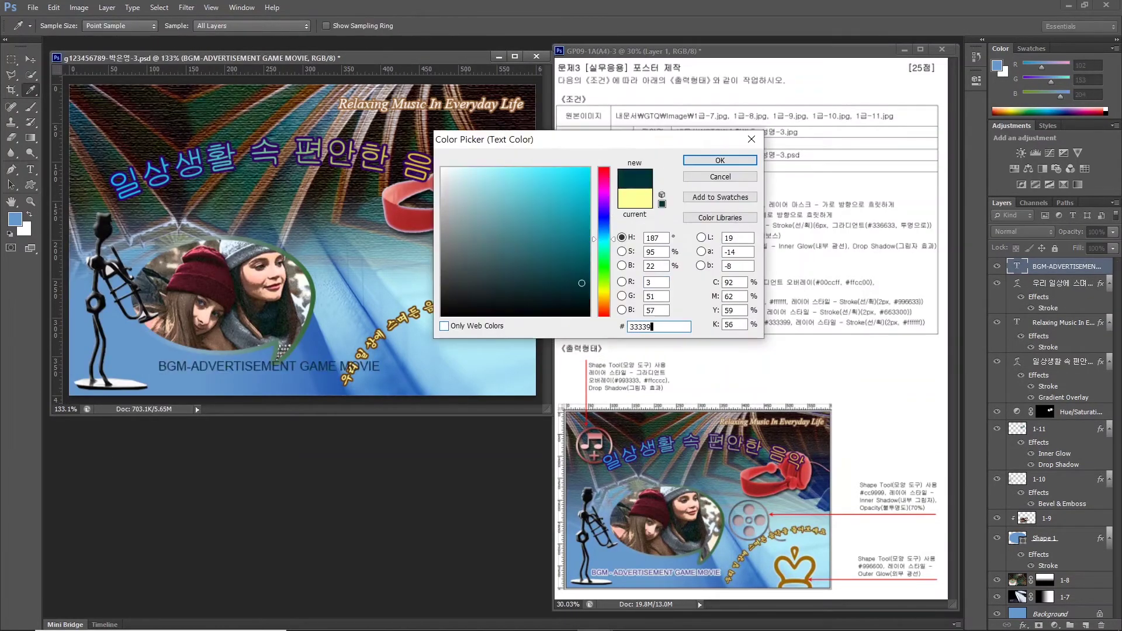
key("Return")
Give the BGM line a white #ffffff Stroke effect.
left_click(1023, 625)
left_click(1020, 513)
left_click(351, 448)
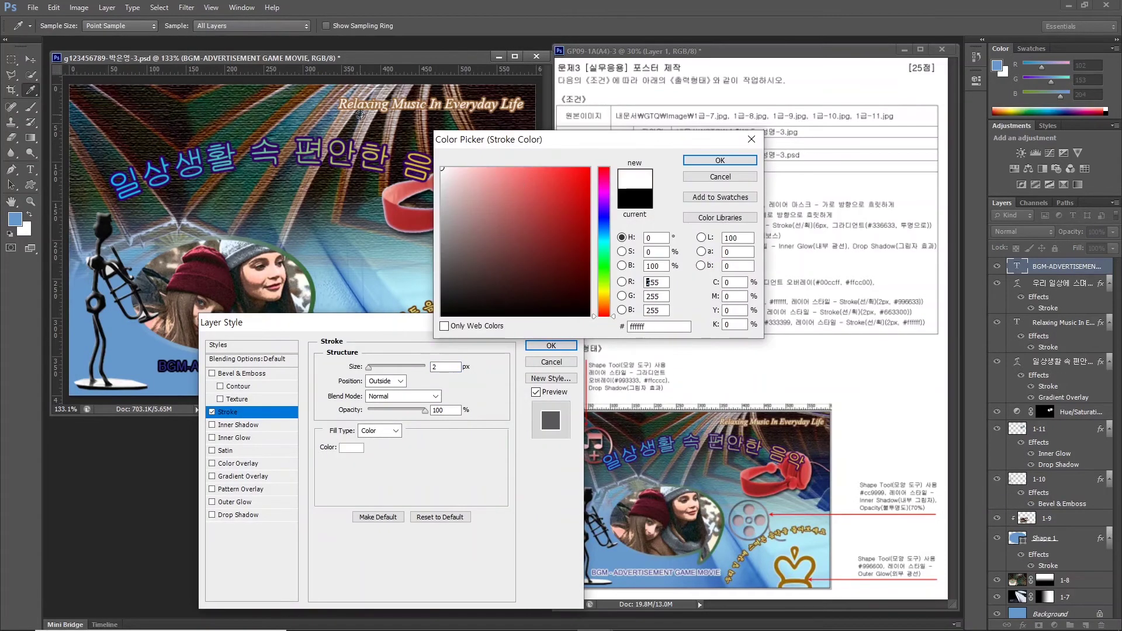
type("ffffff")
key("Return")
key("Return")
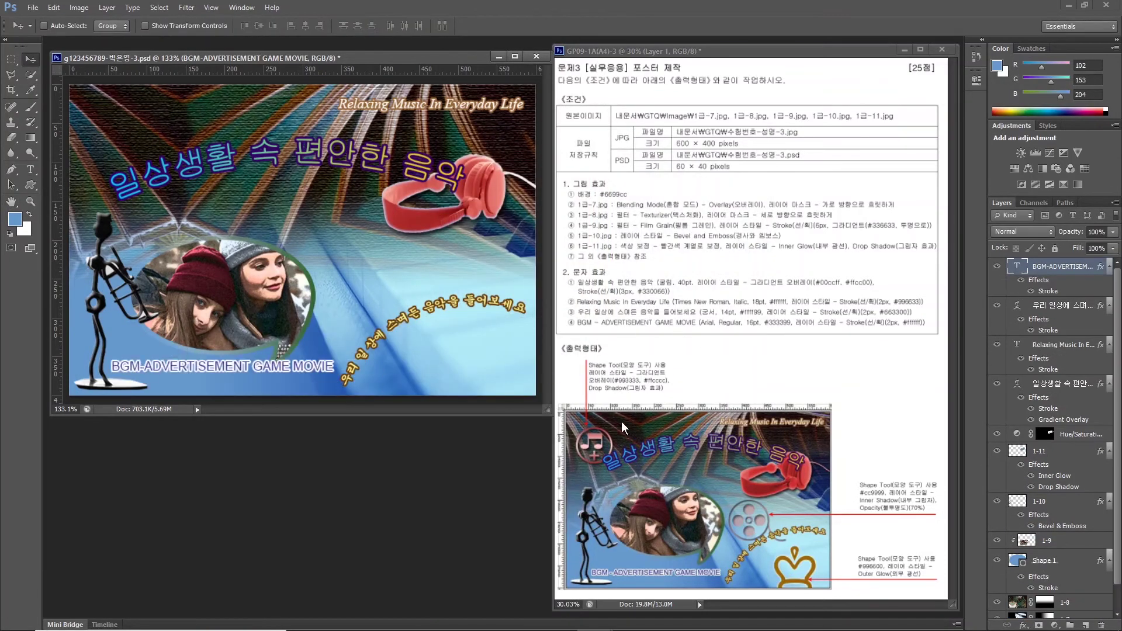
left_click(28, 184)
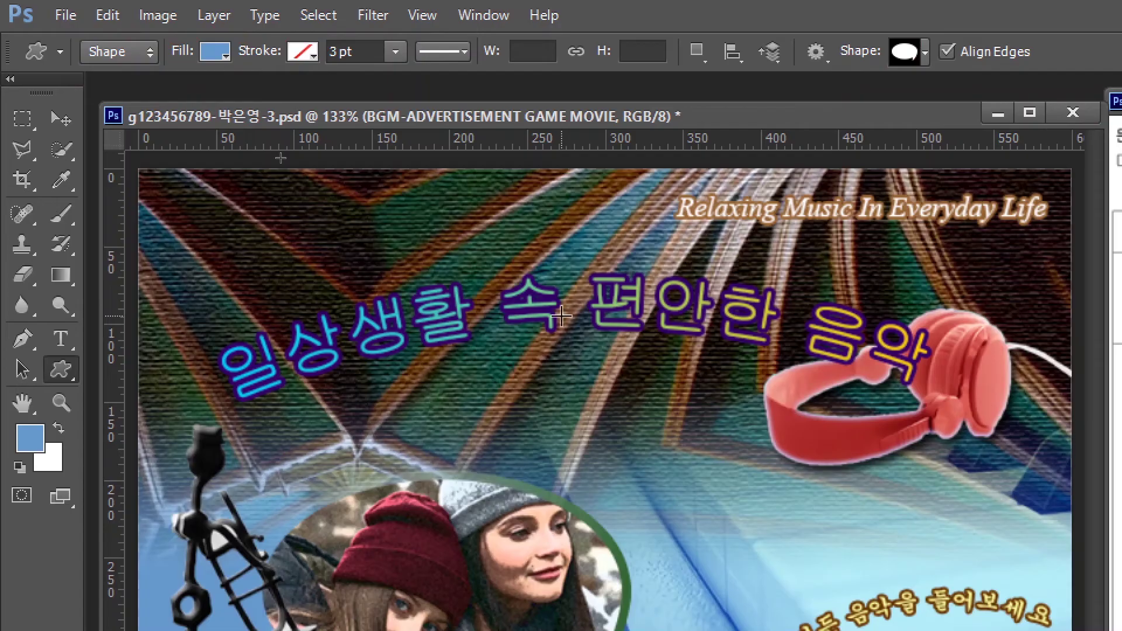
Draw a music-note custom shape at the poster's top left.
left_click(905, 51)
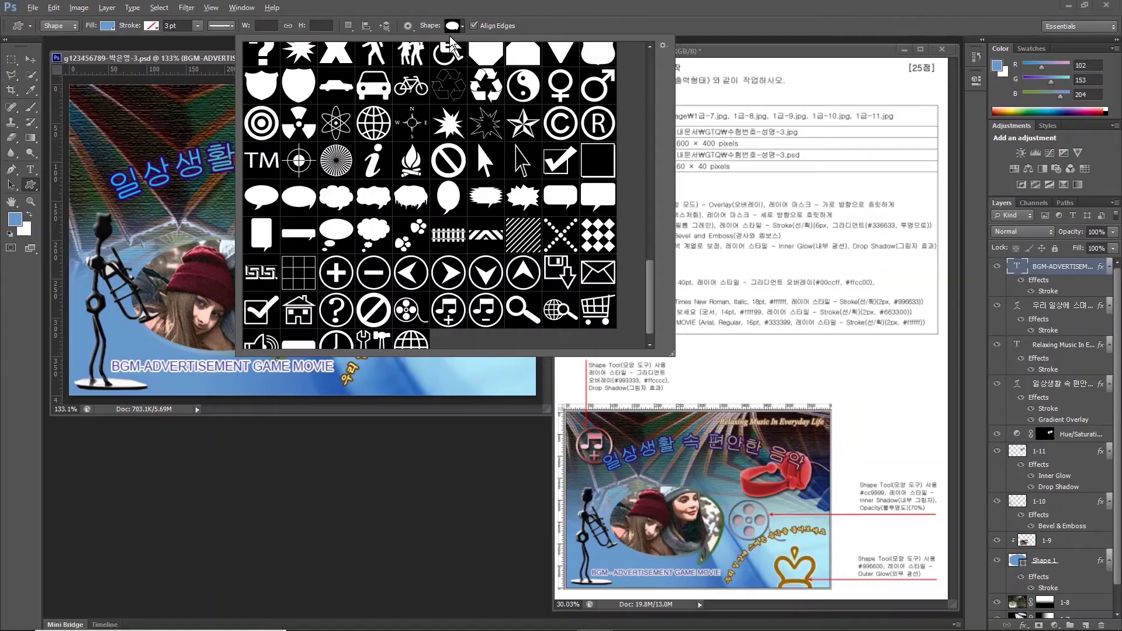
double_click(826, 611)
mouse_move(155, 189)
left_mouse_down()
mouse_move(301, 354)
mouse_move(152, 178)
left_mouse_up()
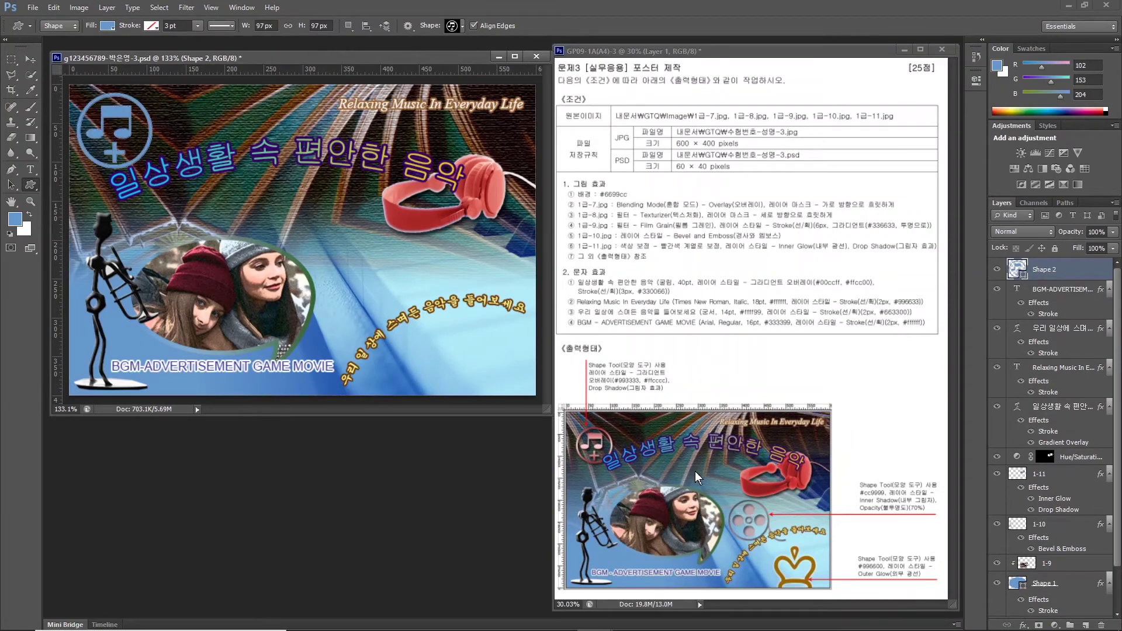
Add a Gradient Overlay running from #993333 to #ffcccc on the music note.
left_click(1023, 624)
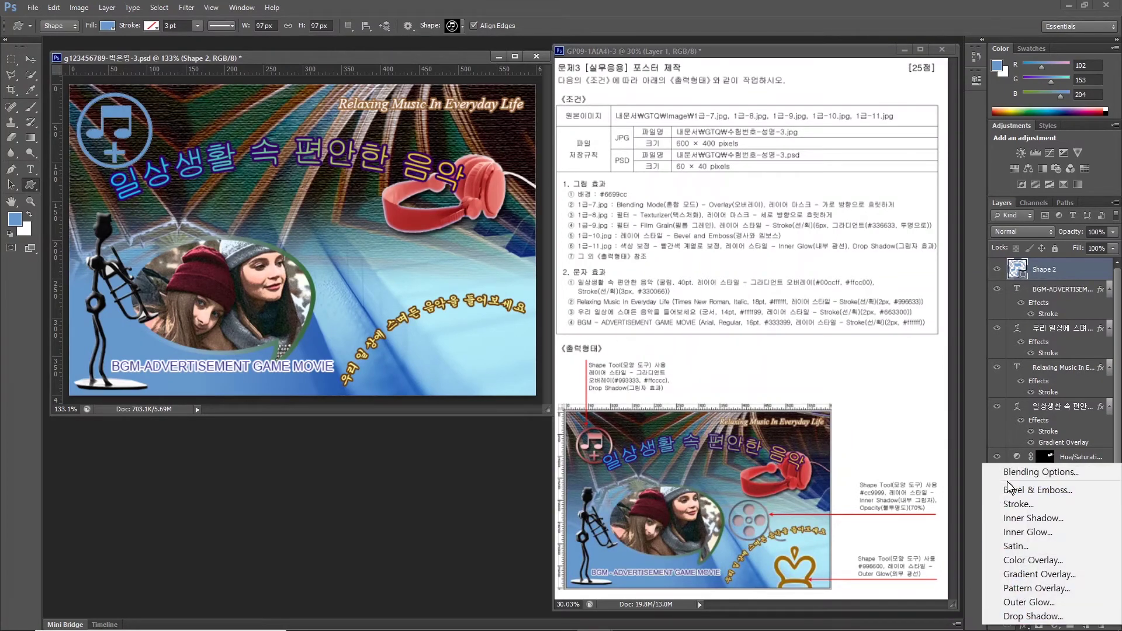
left_click(1017, 574)
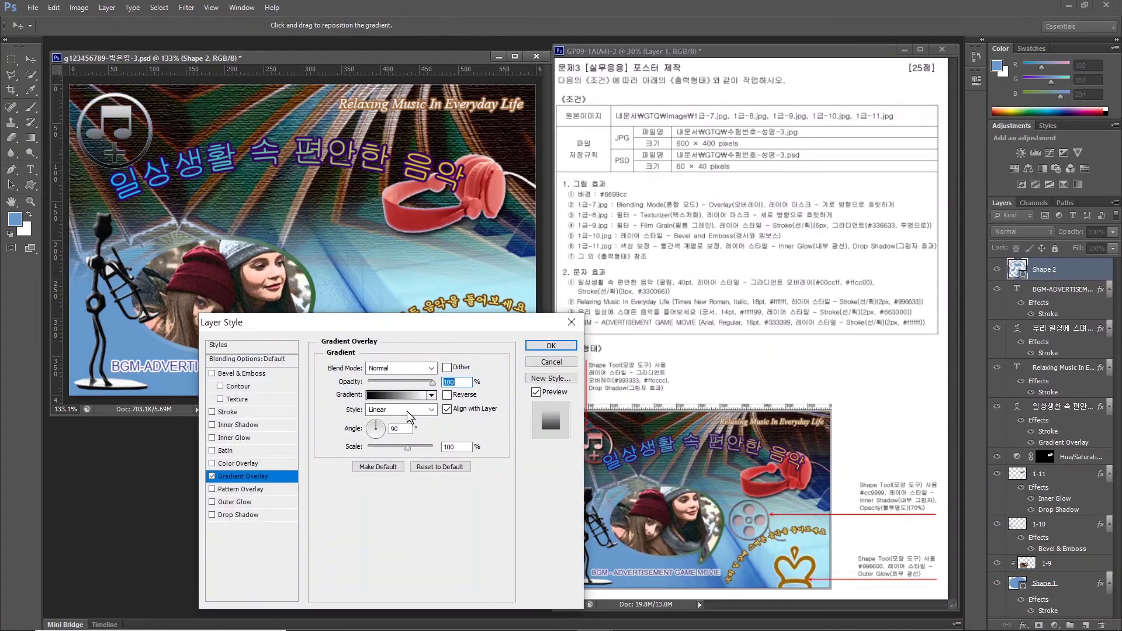
left_click(395, 397)
double_click(323, 318)
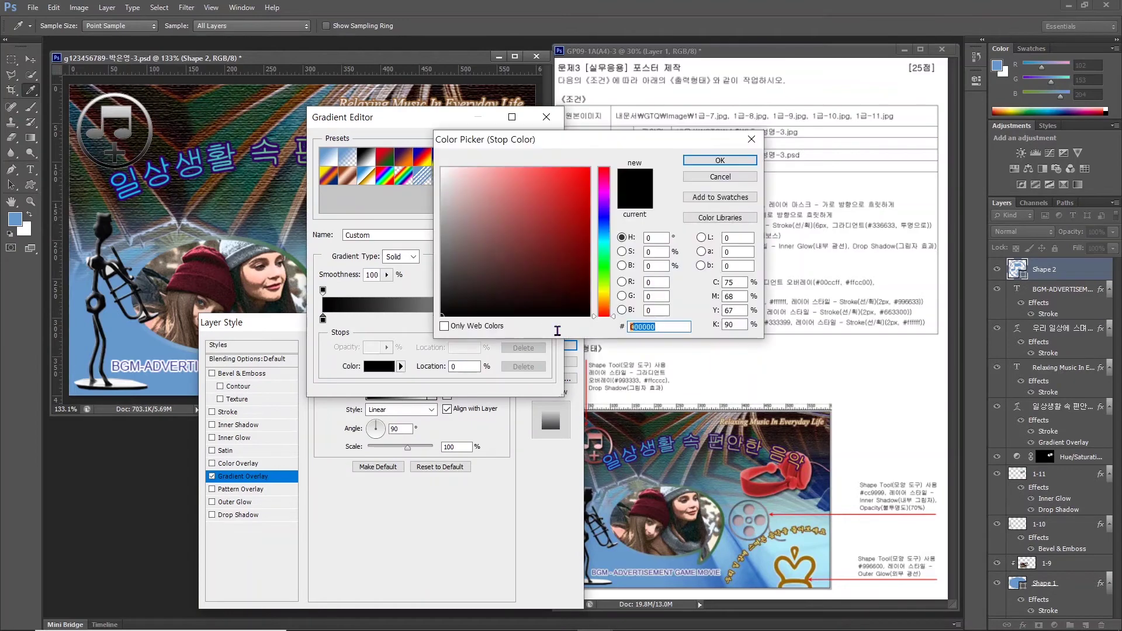
type("993333")
double_click(547, 318)
type("ffcccc")
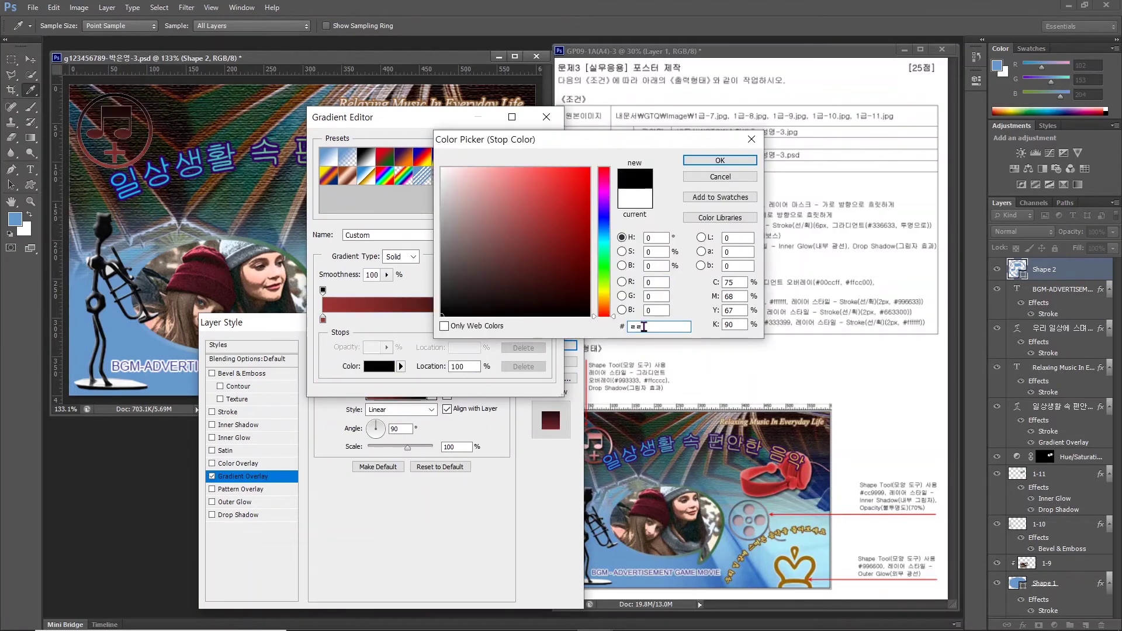
key("Return")
left_click(532, 145)
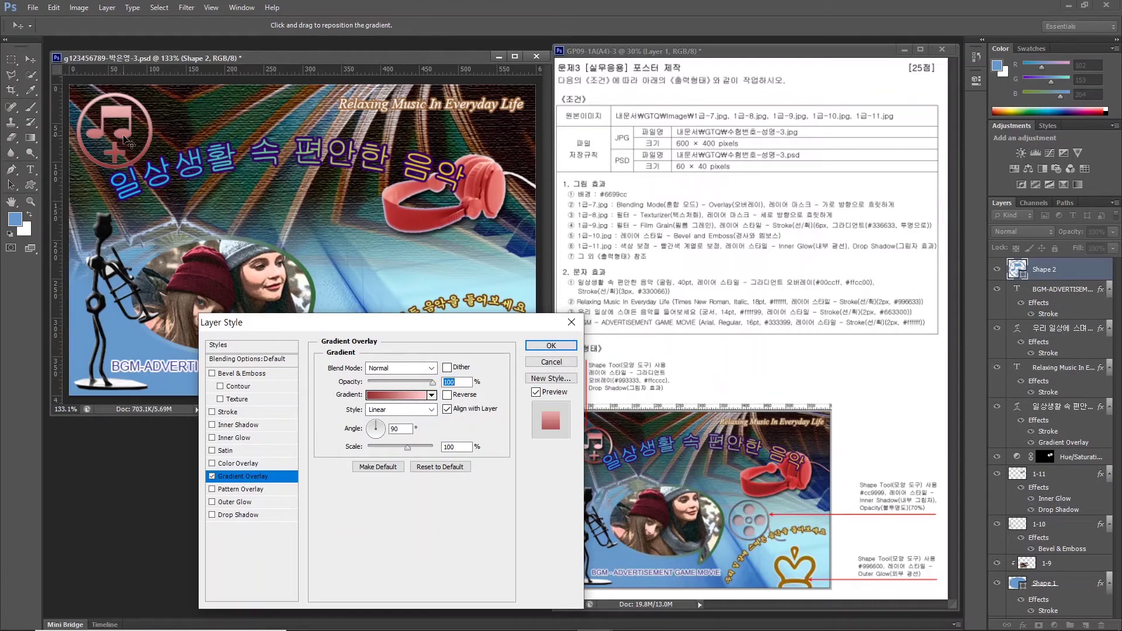
Make the gradient Reflected and reversed, add a Drop Shadow, and apply.
left_click_drag(445, 323, 326, 322)
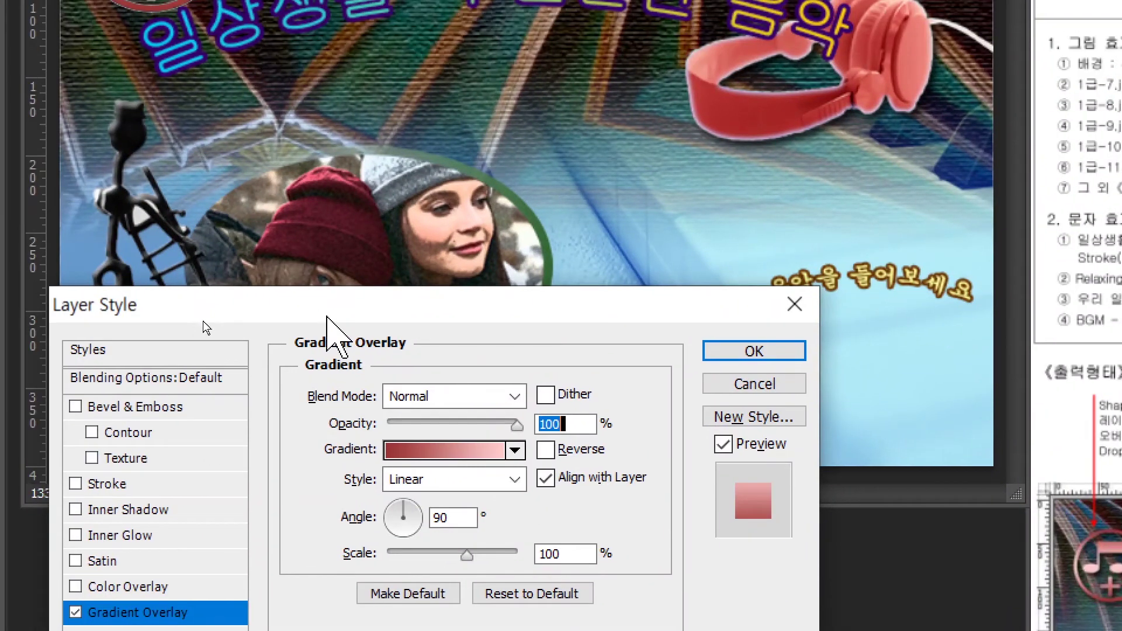
left_click_drag(327, 304, 300, 105)
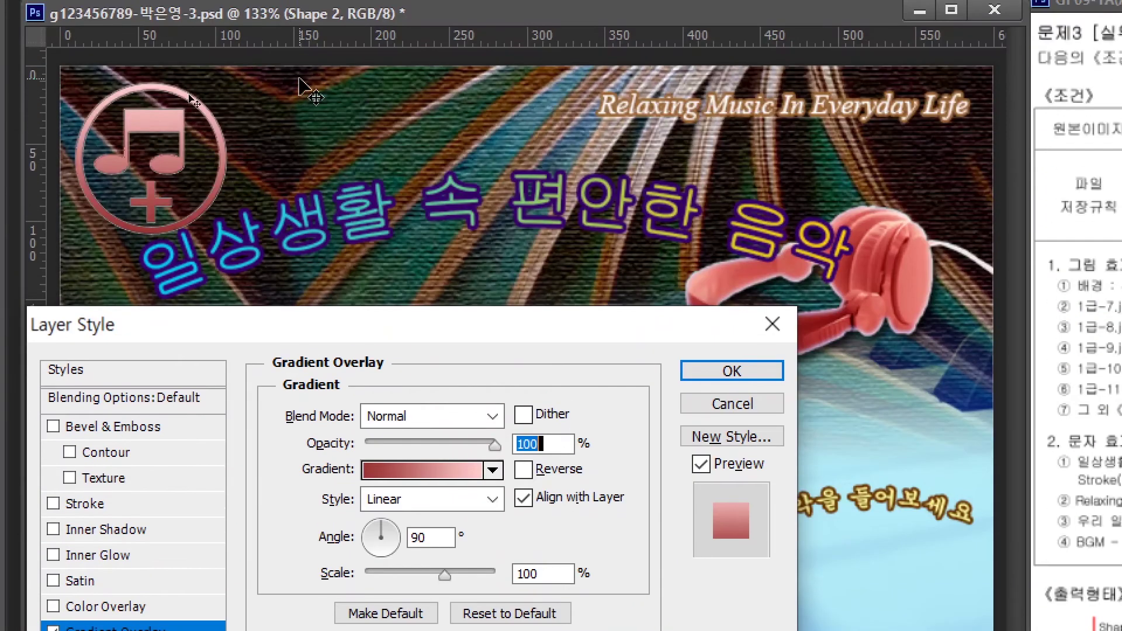
left_click(427, 501)
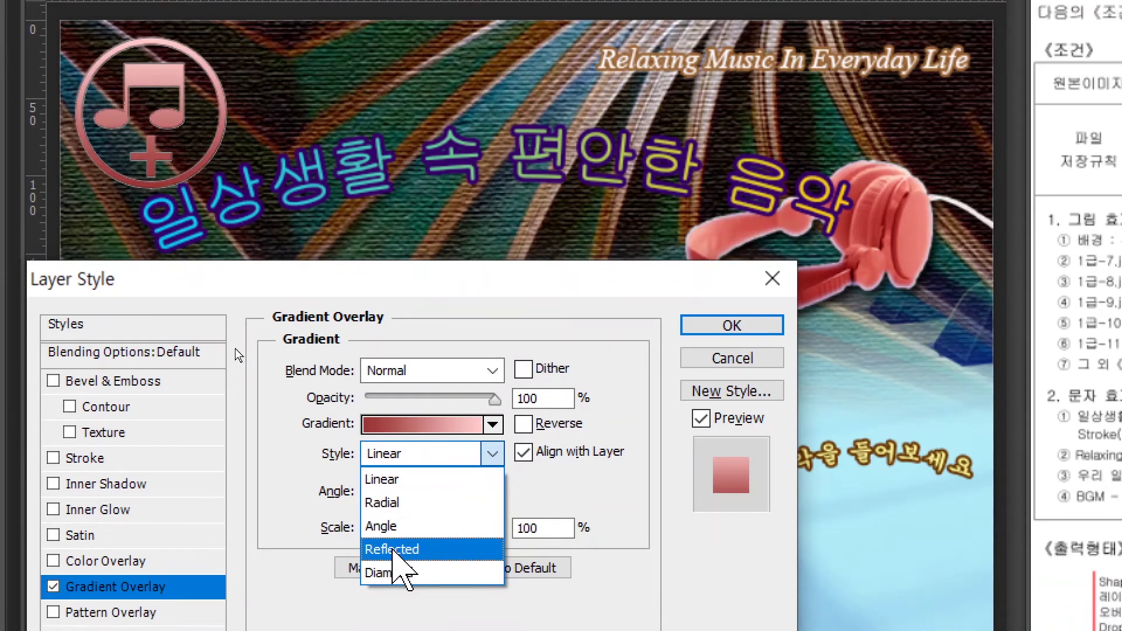
left_click(402, 594)
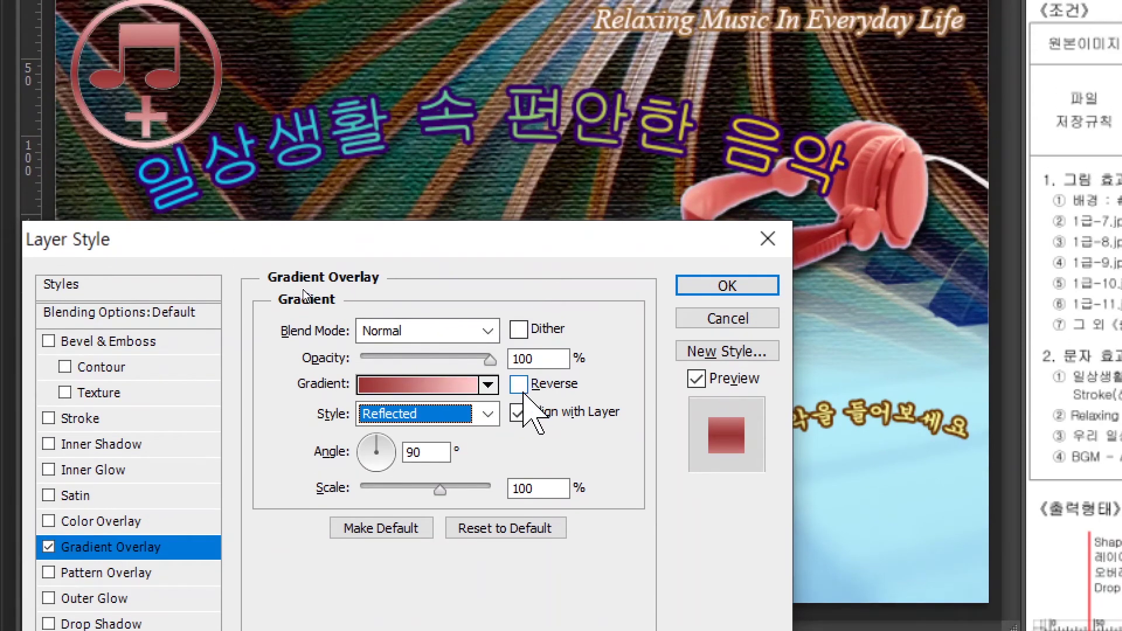
left_click(520, 386)
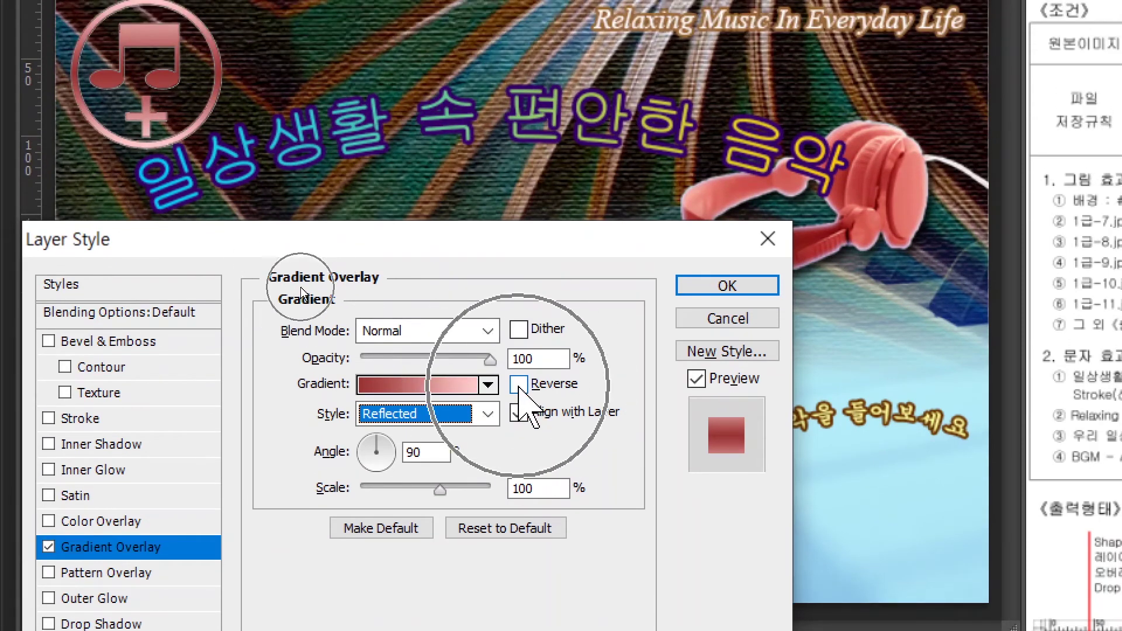
left_click(519, 385)
left_click(519, 386)
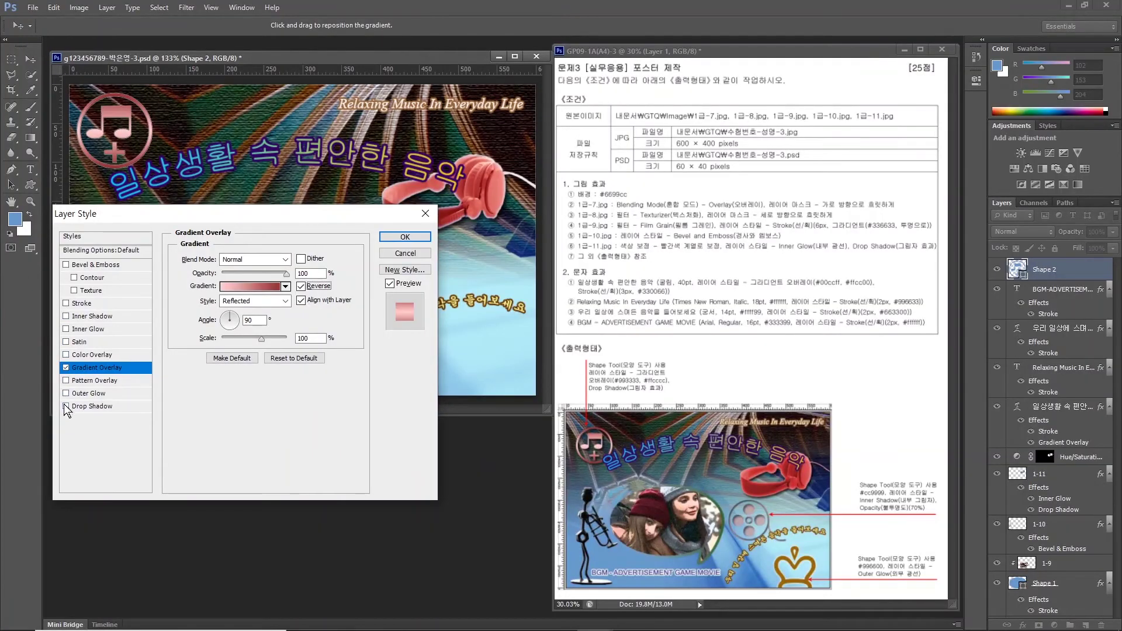
left_click(66, 406)
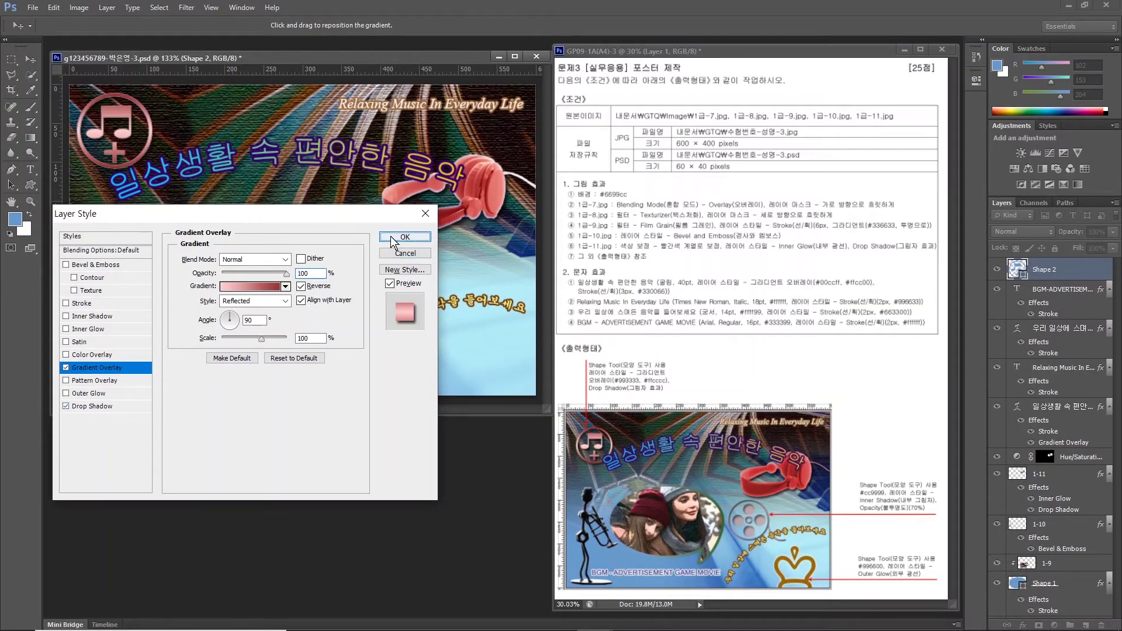
left_click(393, 240)
double_click(1044, 269)
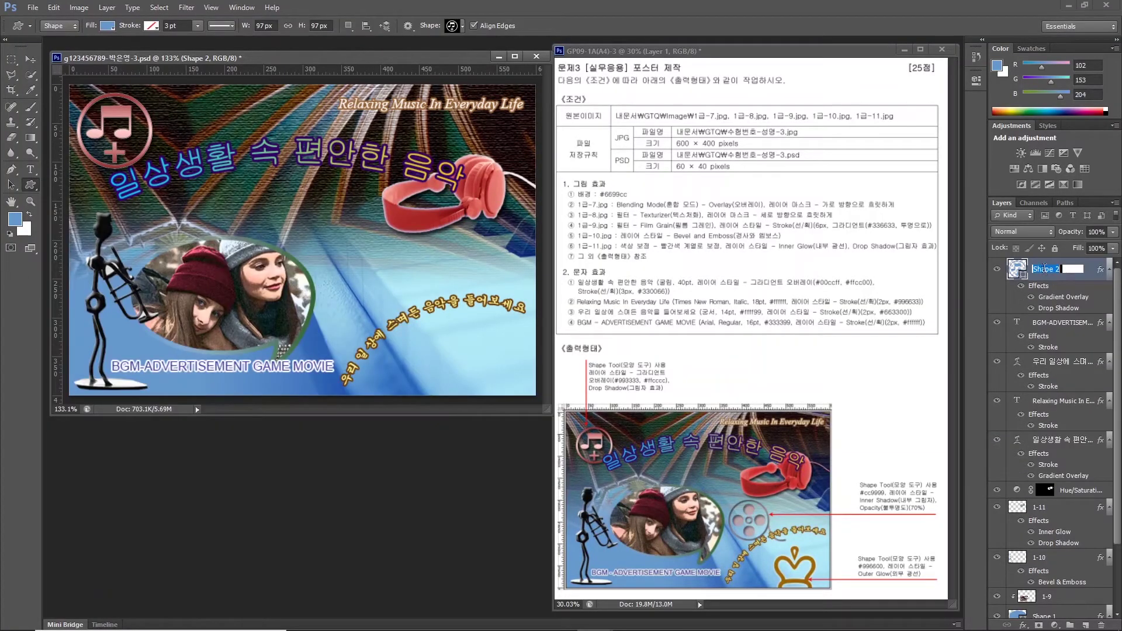
Rename the note layer 음표 and draw a film-reel shape beside the photo.
type("음")
type("악")
key("Return")
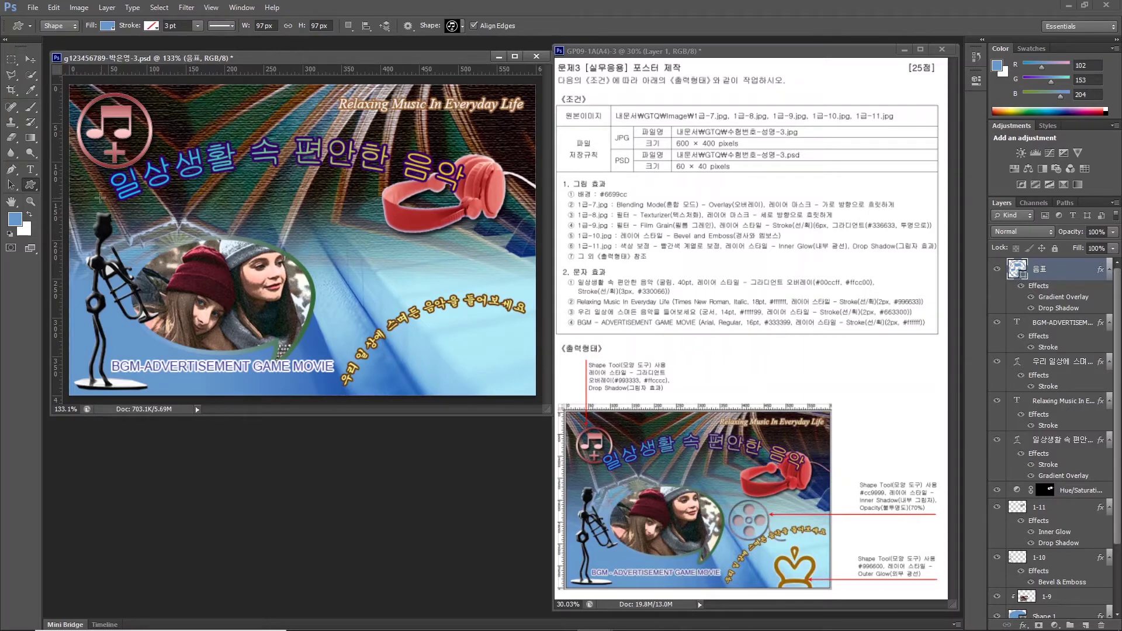
left_click(453, 25)
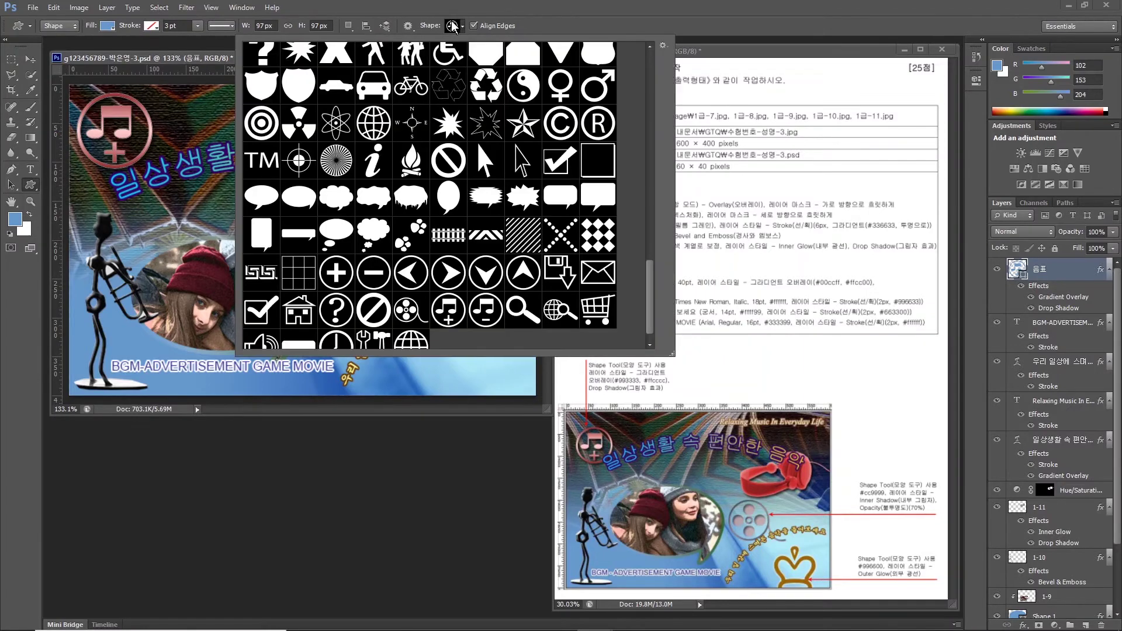
double_click(412, 316)
left_click_drag(327, 267, 414, 332)
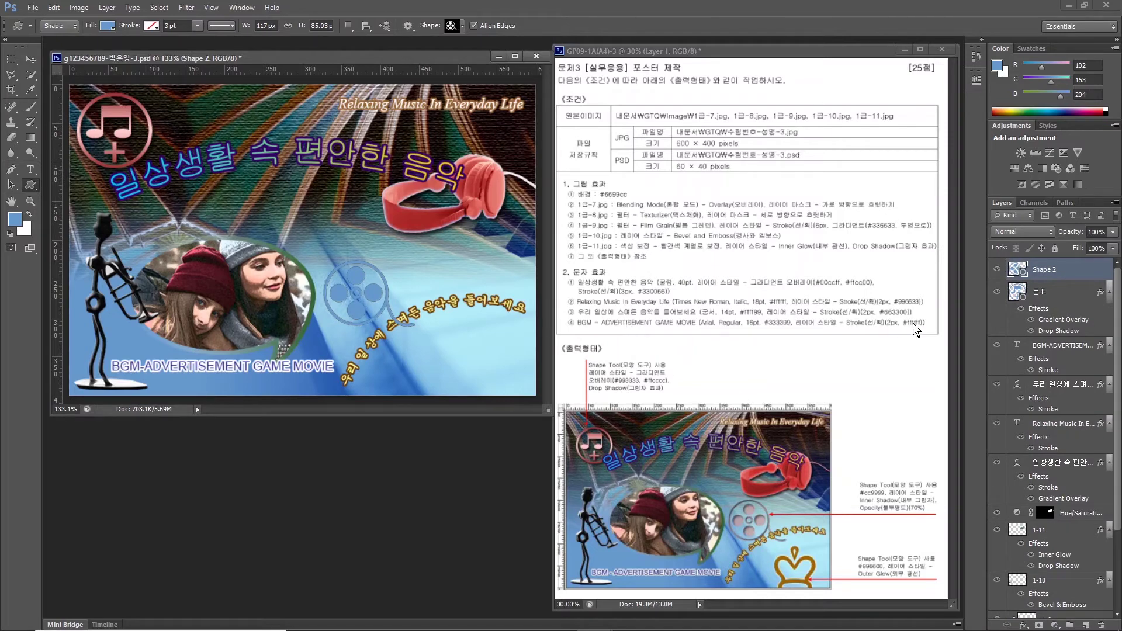
Fill the film reel #cc9999 and add an Inner Shadow.
double_click(1017, 269)
left_click_drag(666, 324, 563, 331)
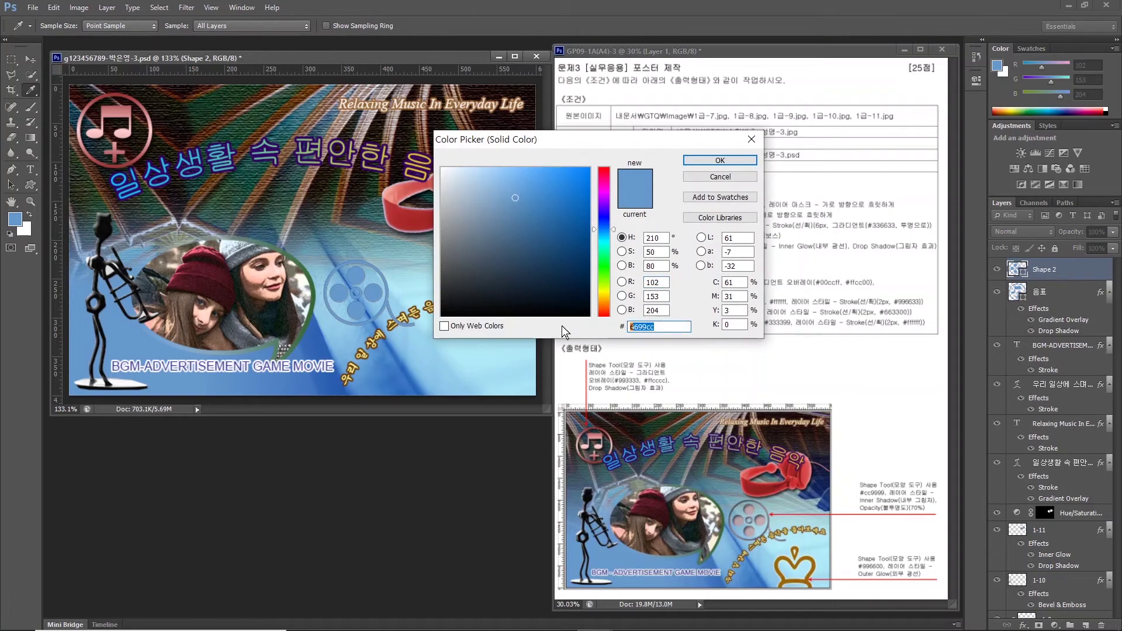
type("cc9999")
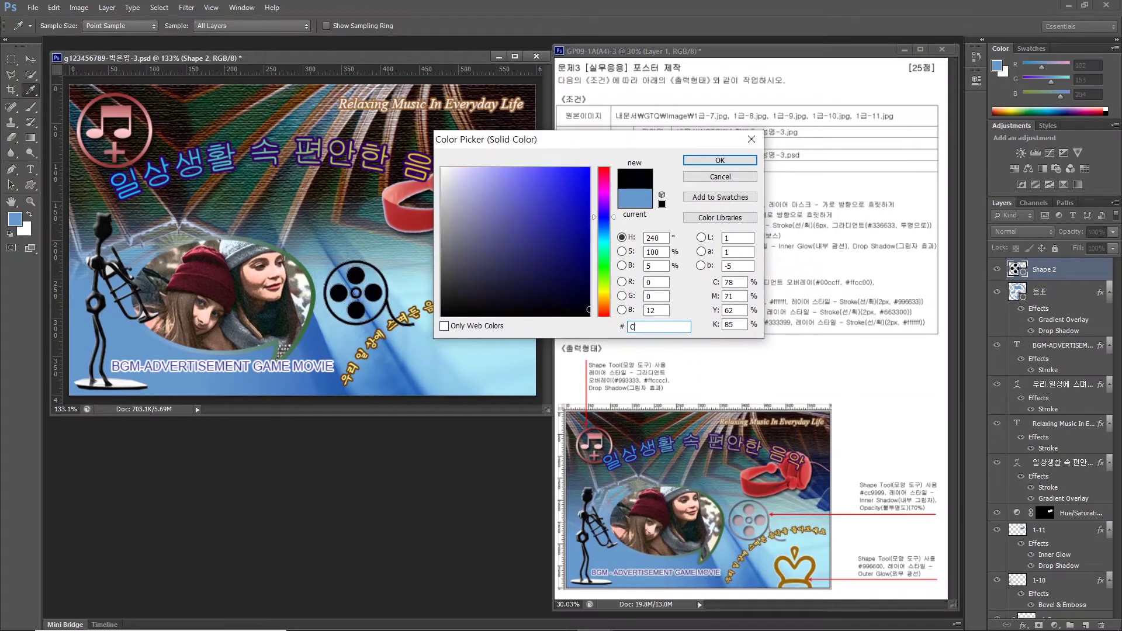
key("Return")
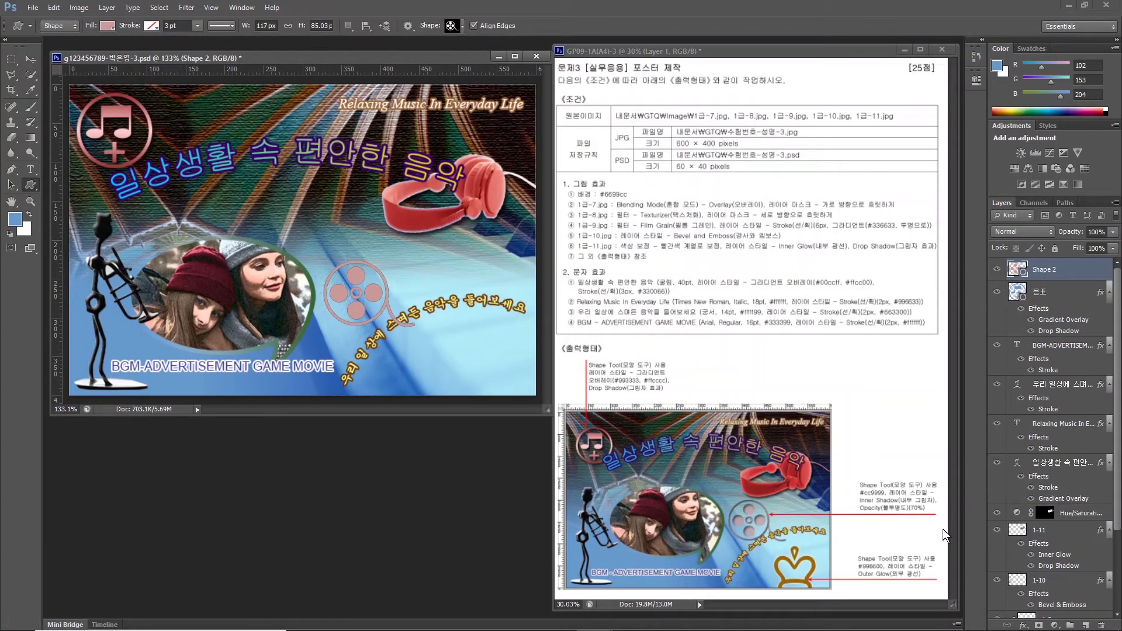
left_click(1023, 624)
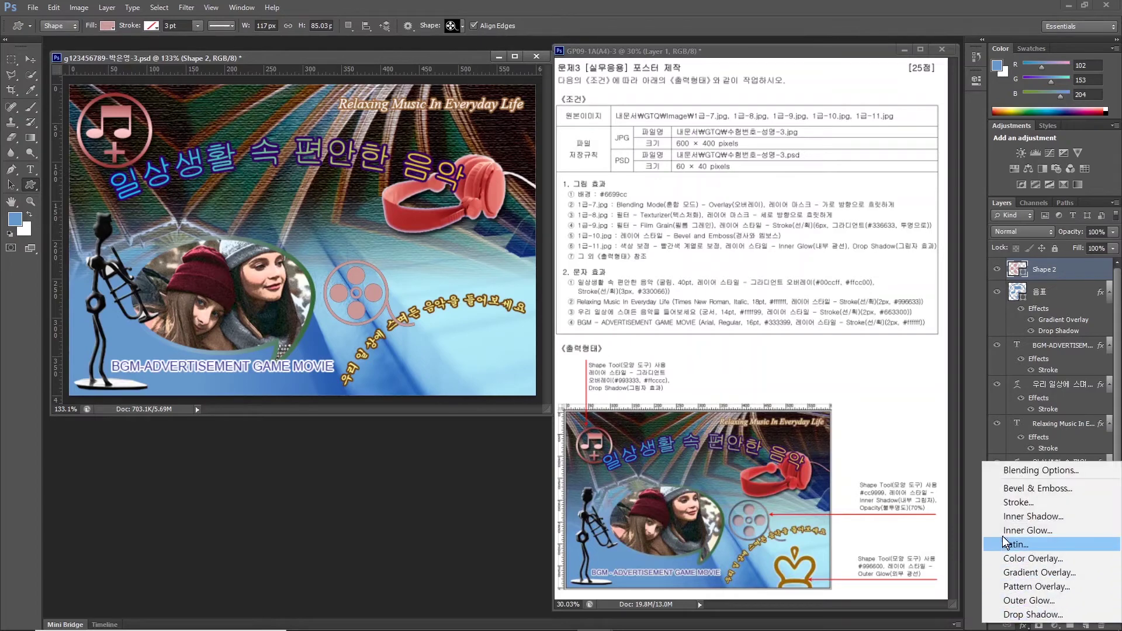
left_click(1018, 518)
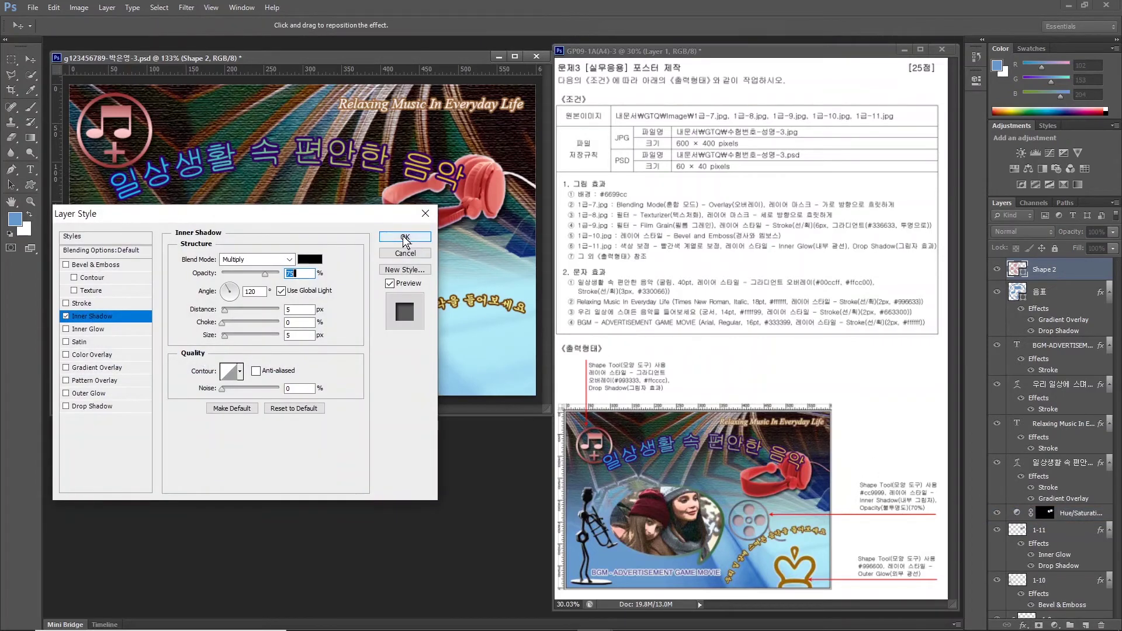
left_click(405, 238)
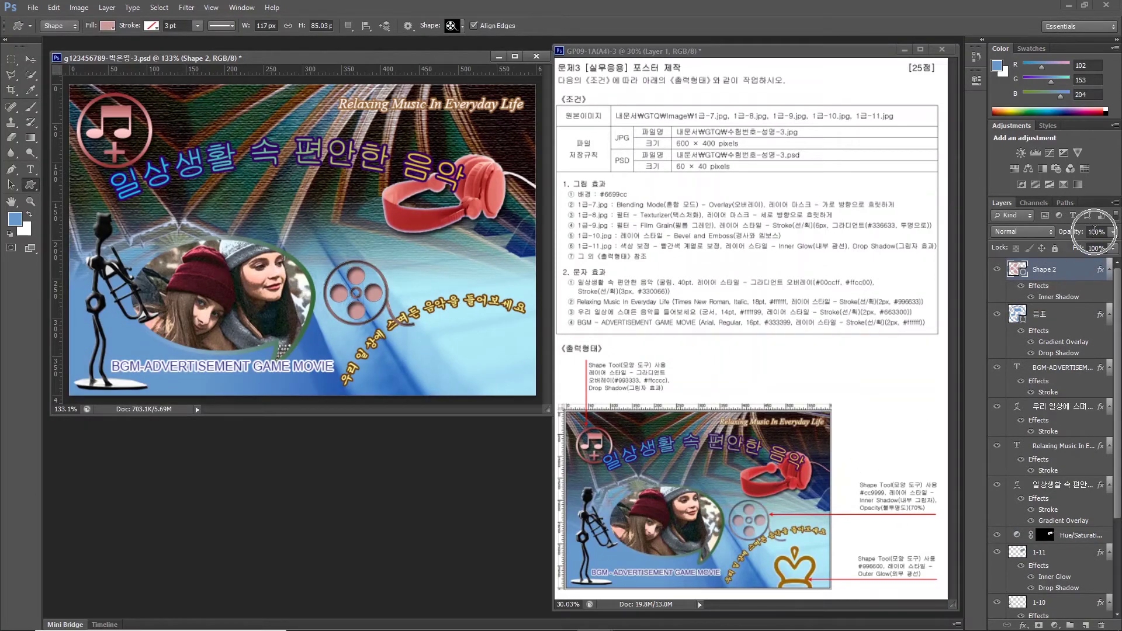
Set the film-reel layer's opacity to 70%.
left_click(1099, 233)
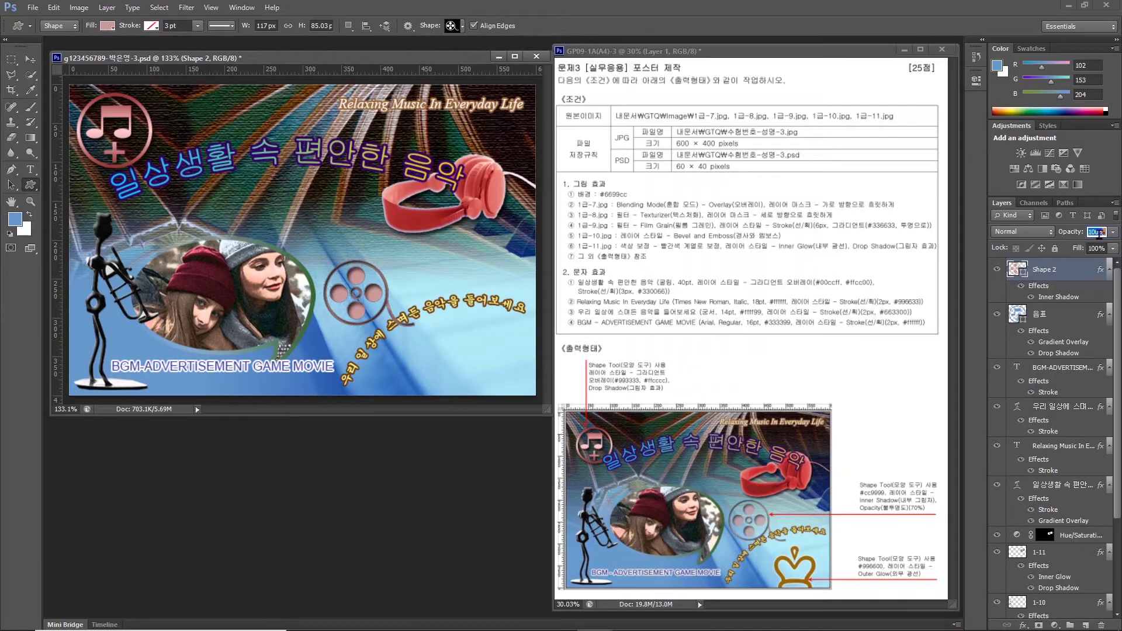
type("70")
key("Return")
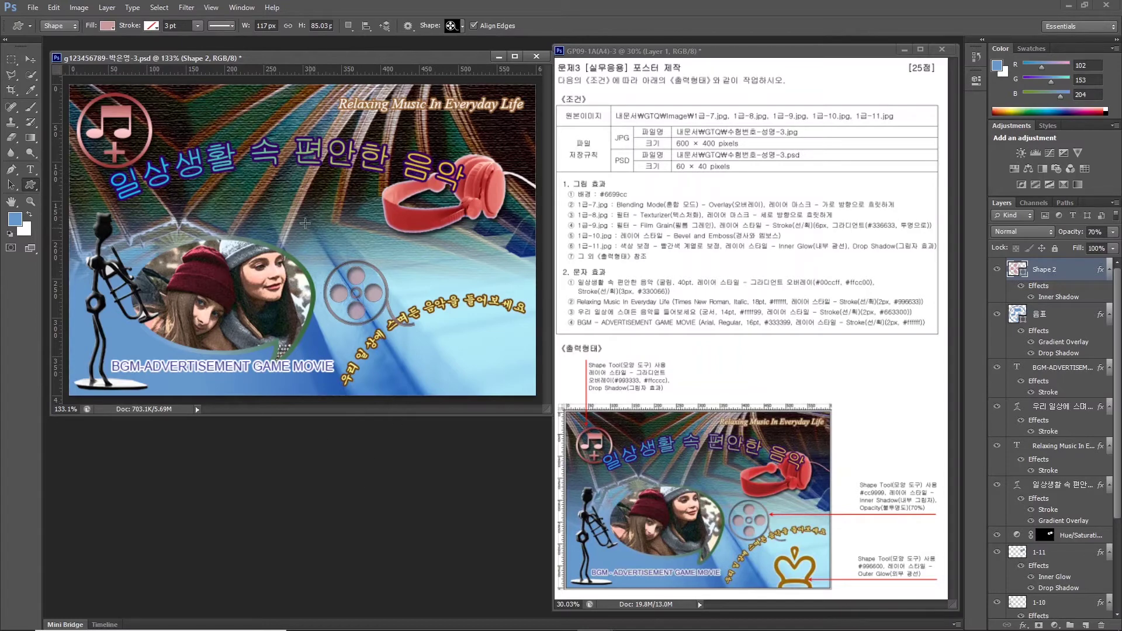
Draw a crown shape at the lower right and name its layer 왕관.
left_click(451, 26)
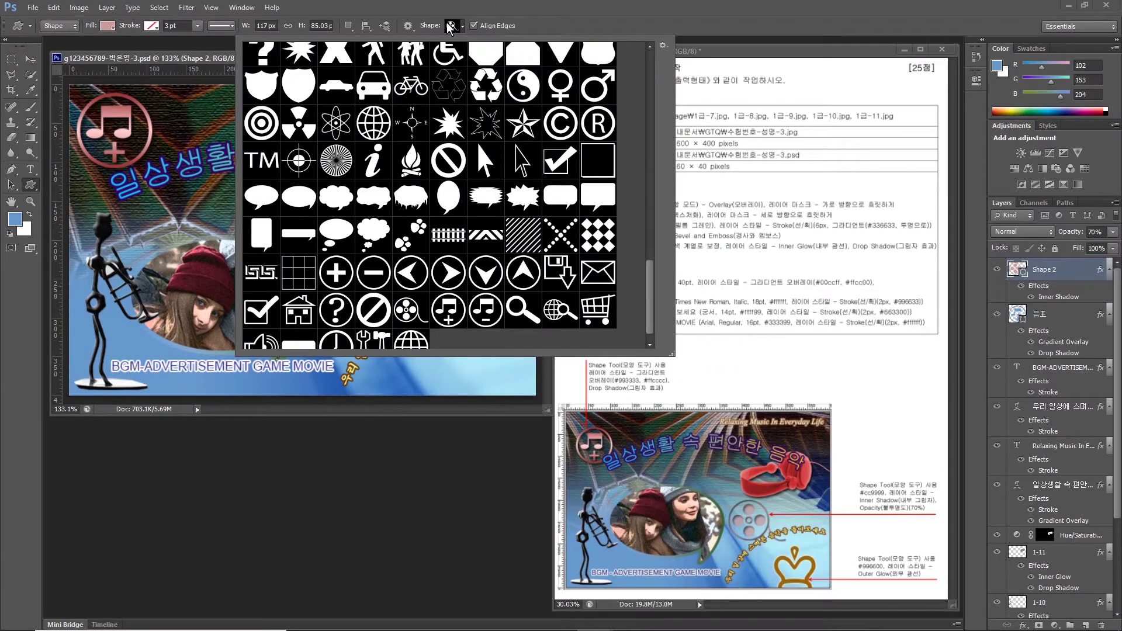
left_click_drag(654, 286, 630, 146)
double_click(301, 216)
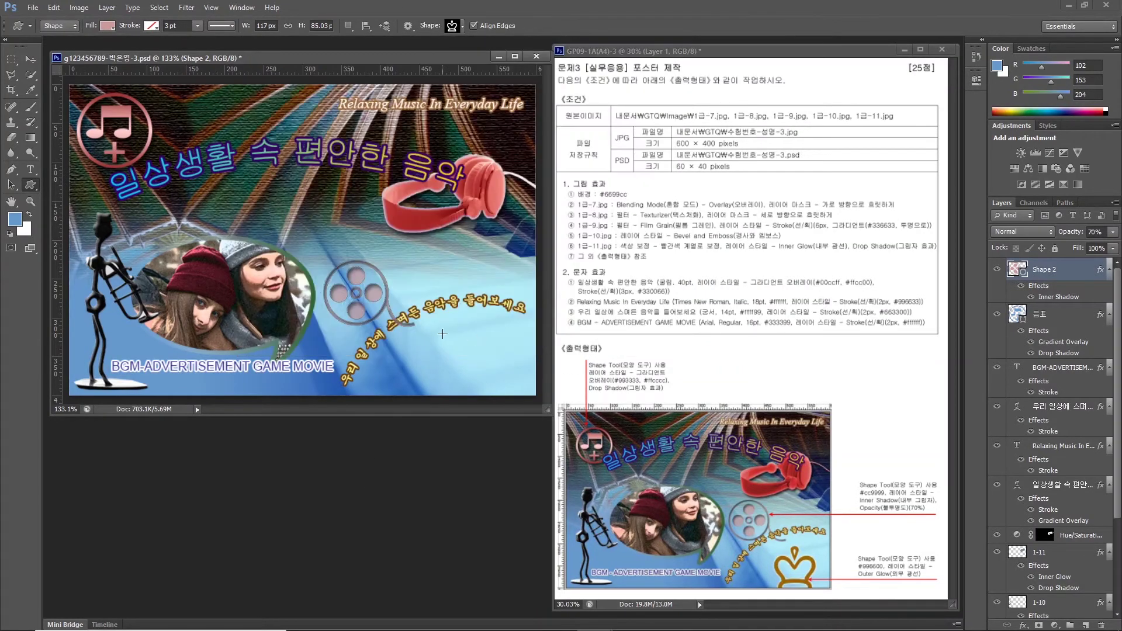
left_click_drag(443, 334, 513, 397)
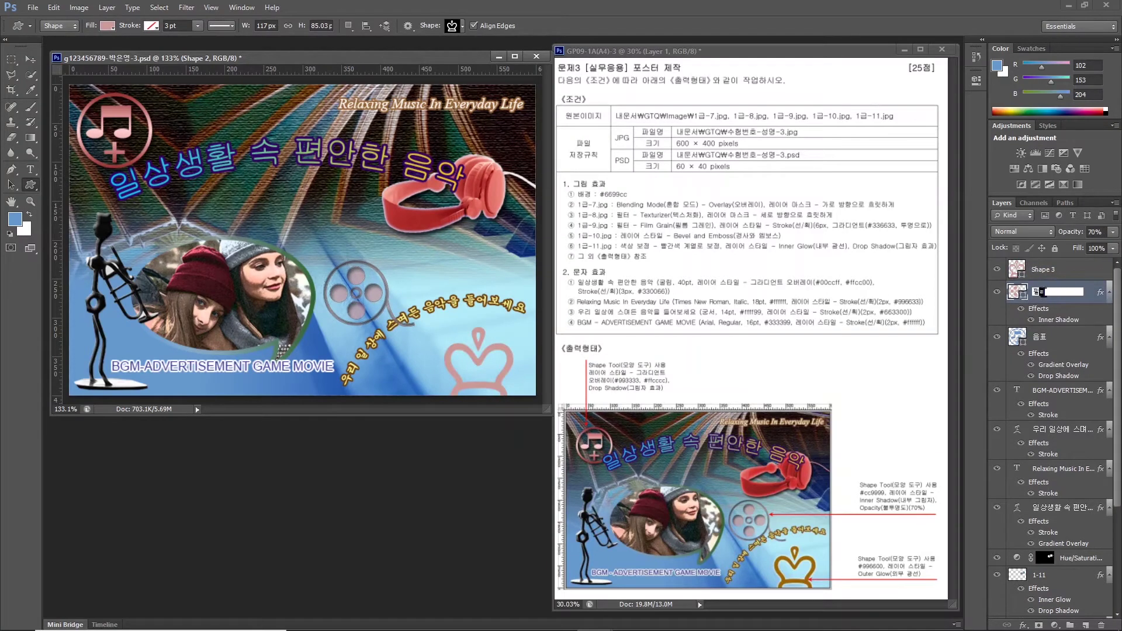
double_click(1042, 269)
type("왕관")
key("Return")
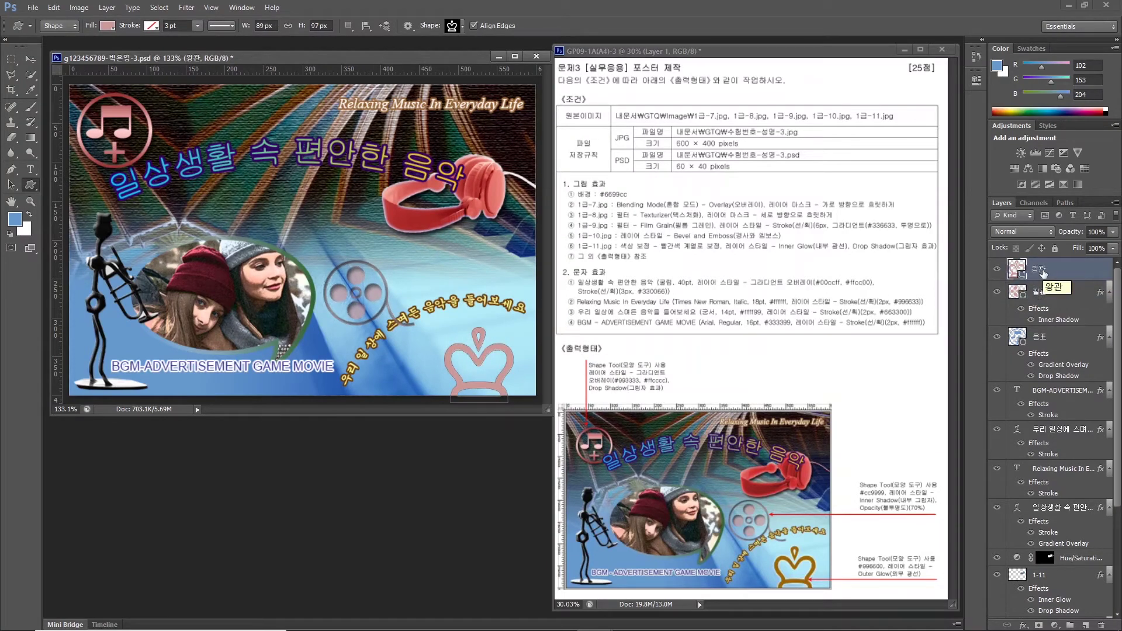
Fill the crown #996600, add an Outer Glow, and move the 필름 layer lower.
left_click(1017, 271)
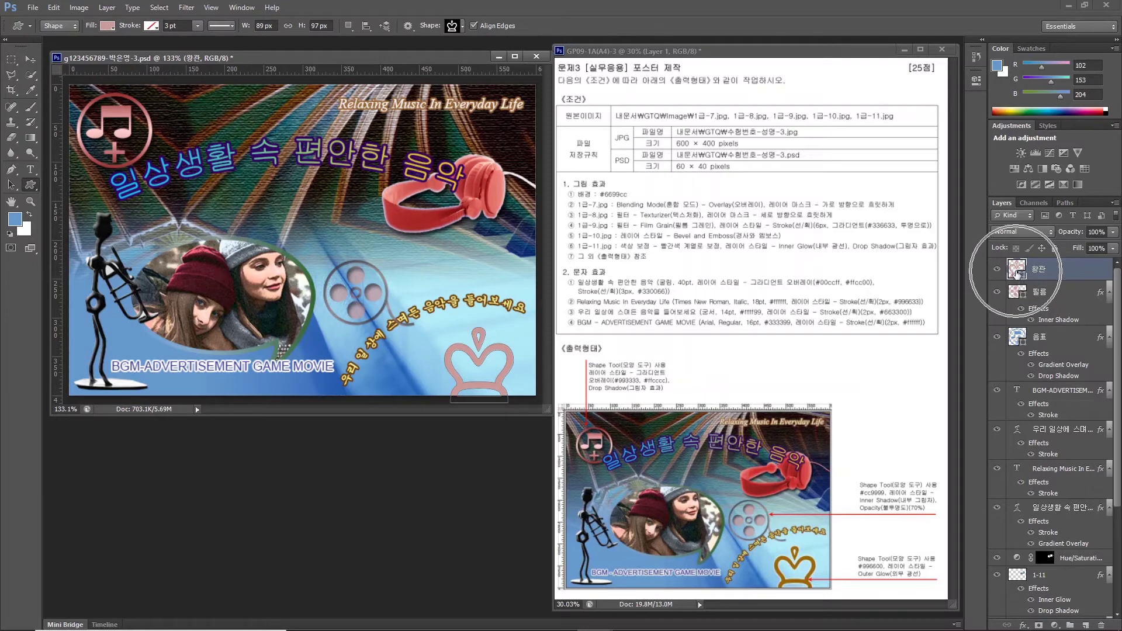
double_click(1017, 271)
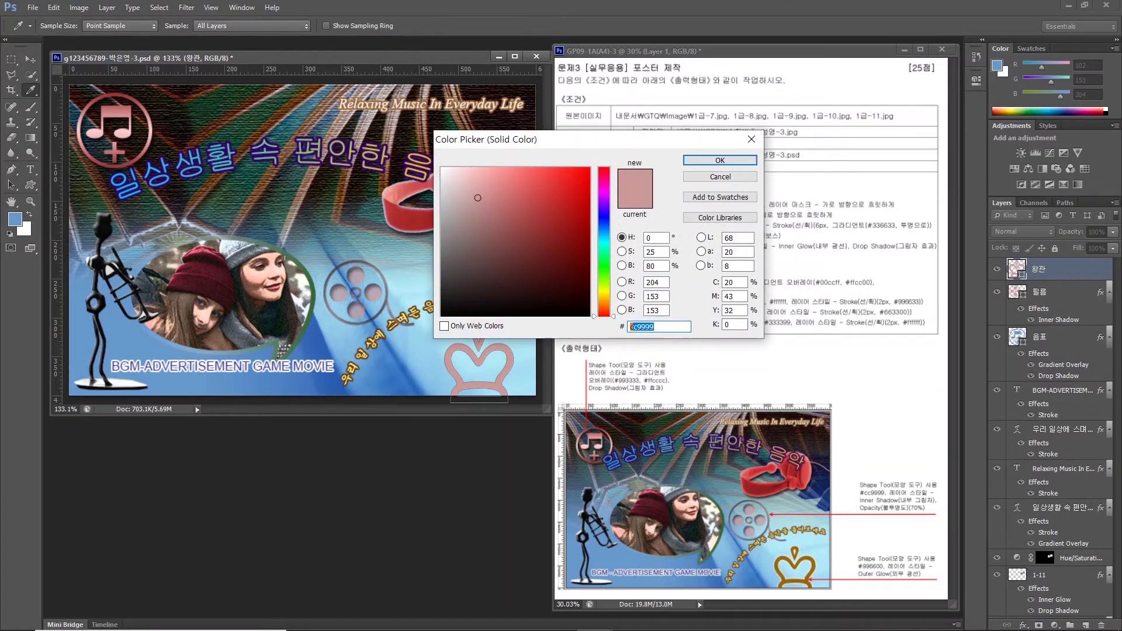
type("996600")
key("Return")
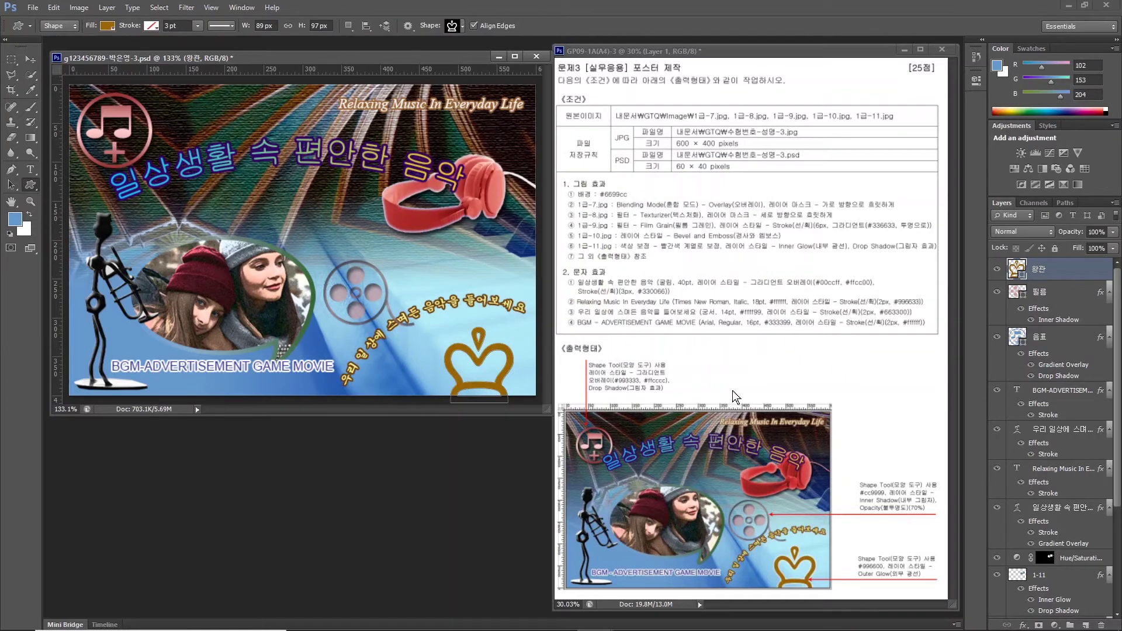
left_click(1023, 624)
left_click(1033, 598)
left_click(411, 238)
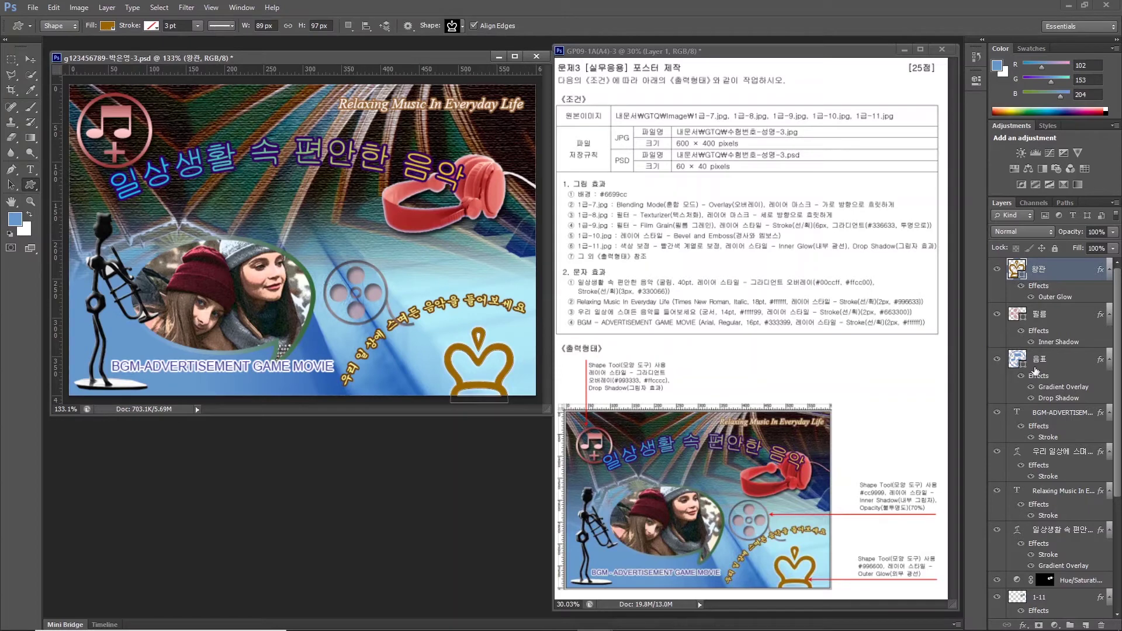
left_click(1056, 323)
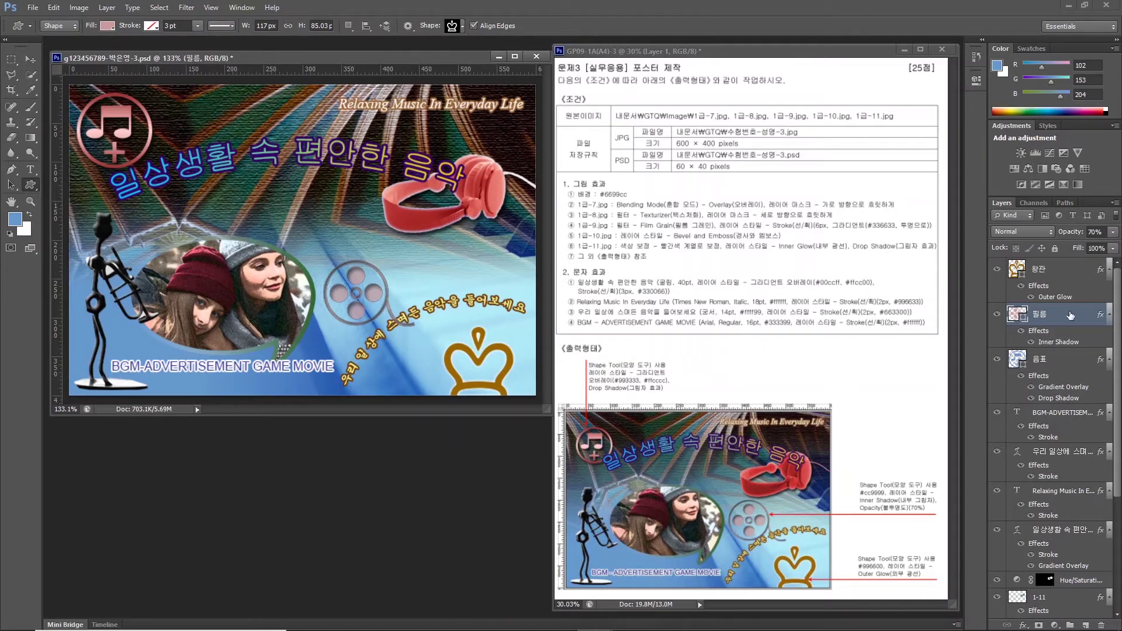
left_click_drag(1070, 317, 1069, 484)
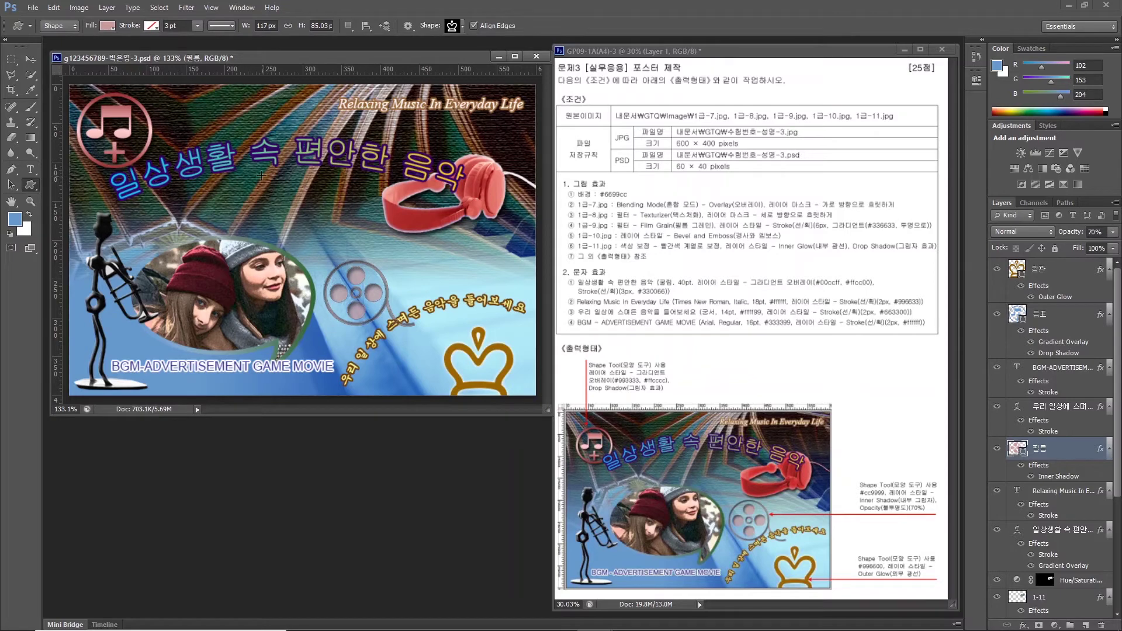
Save the poster, then Save As into the Documents > GTQ folder.
left_click(34, 7)
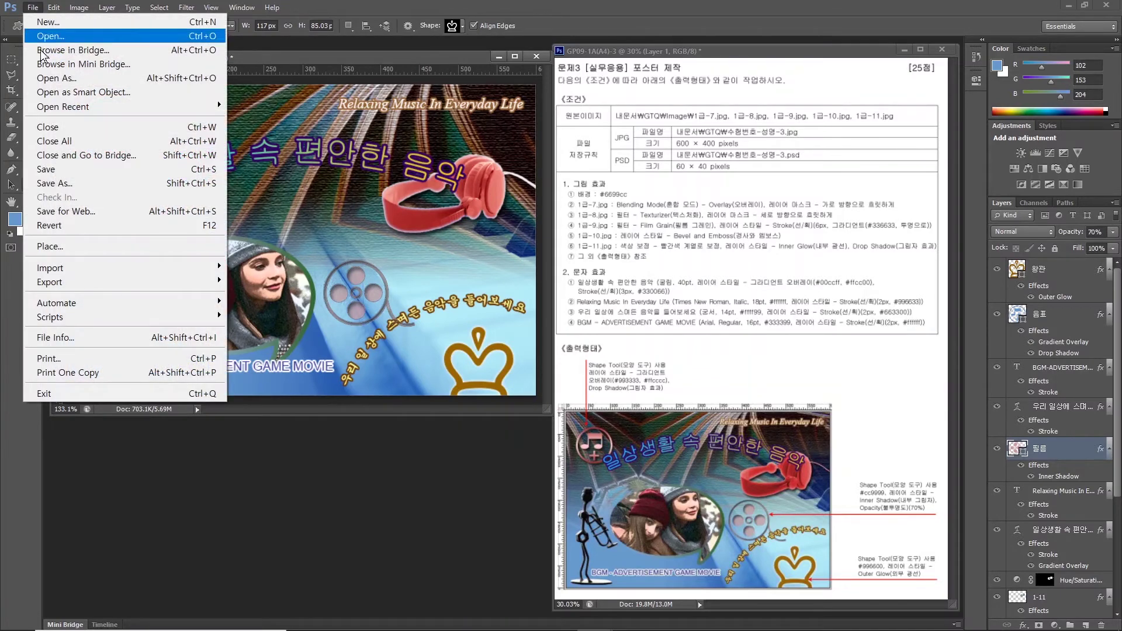
left_click(48, 170)
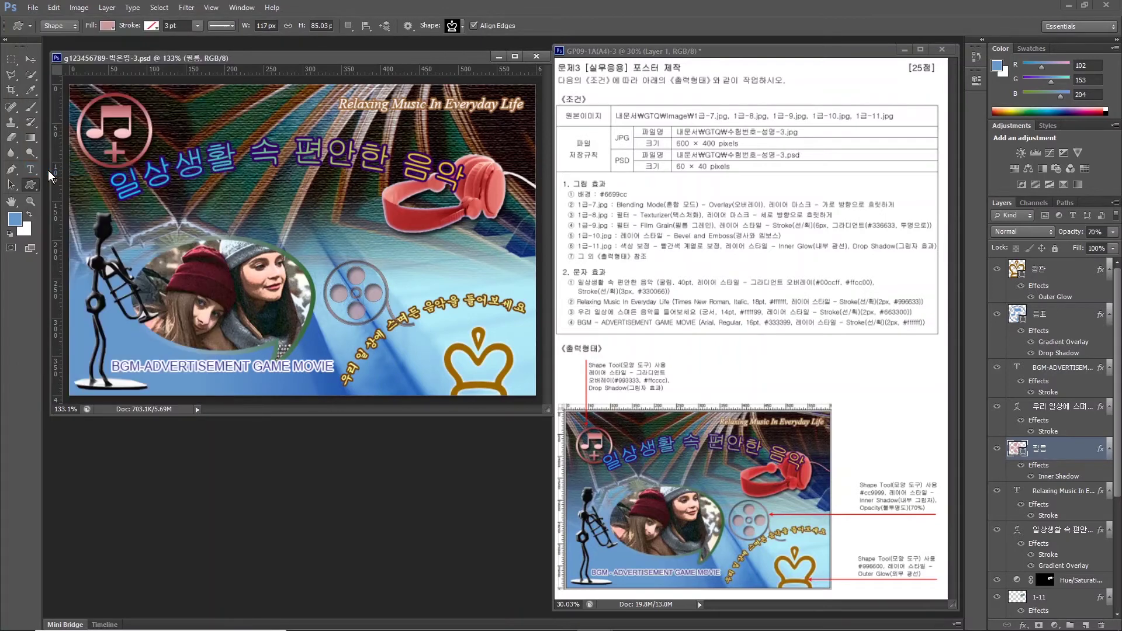
left_click(33, 7)
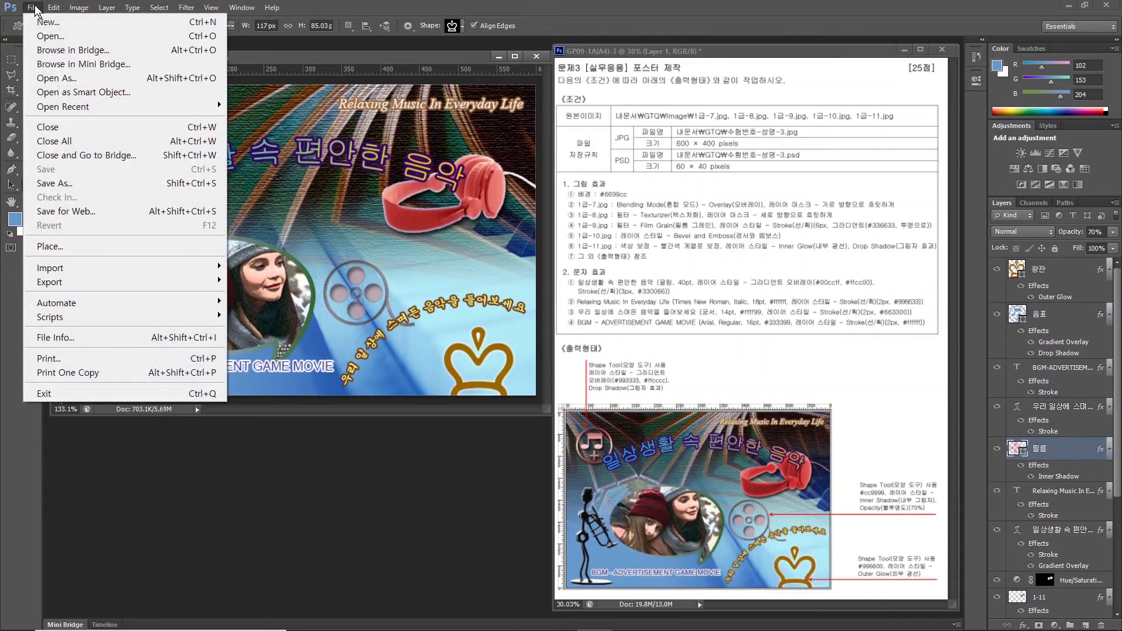
left_click(63, 184)
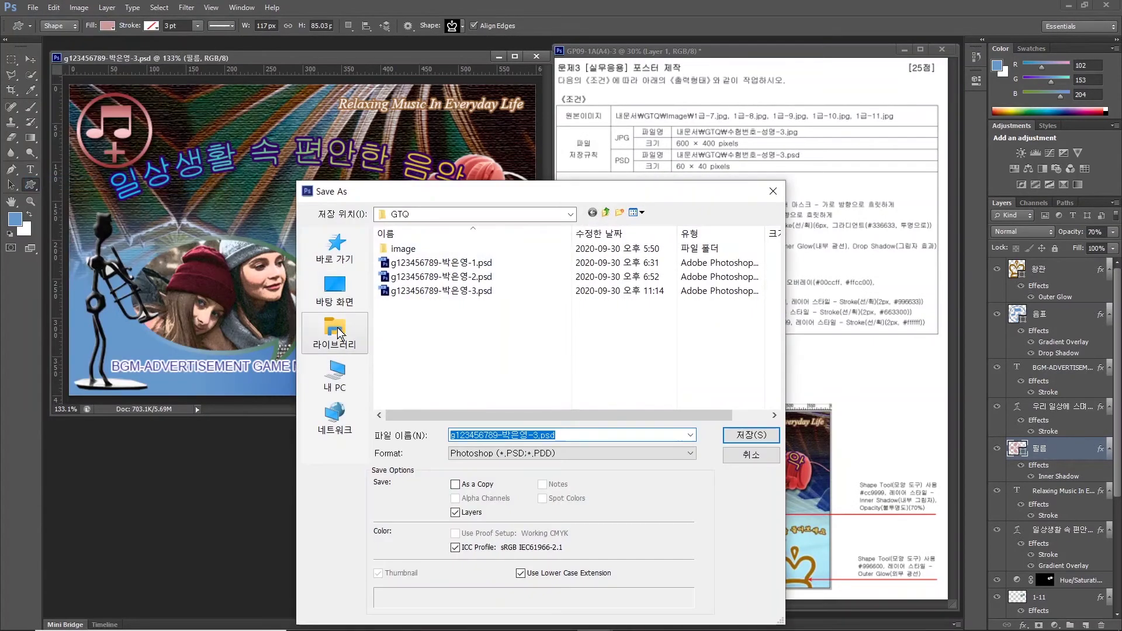
left_click(337, 334)
double_click(430, 248)
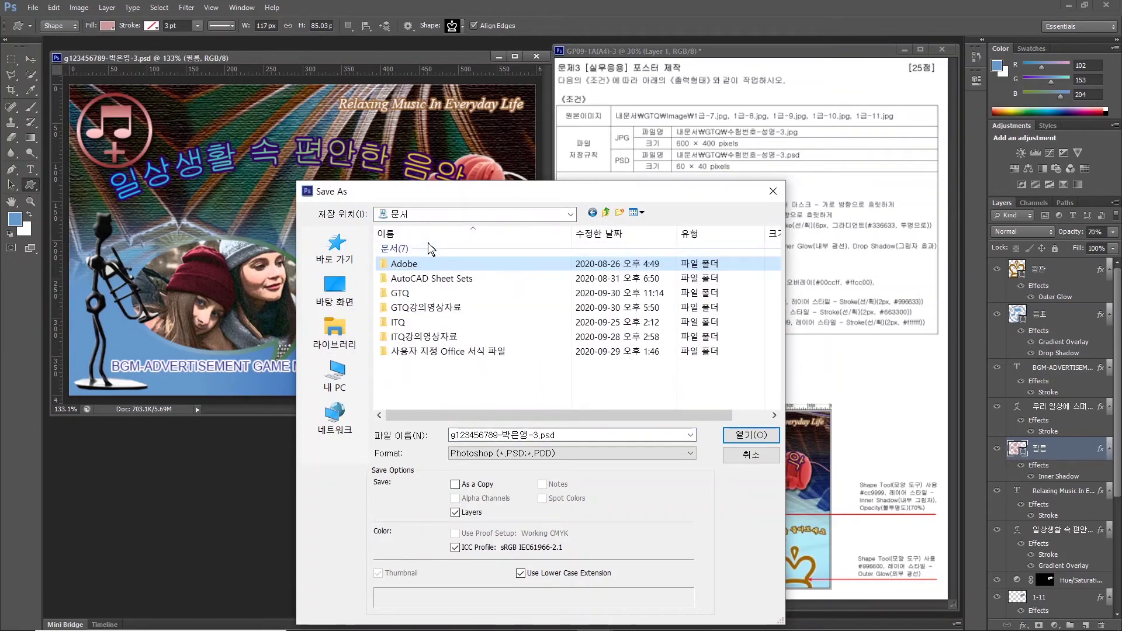
left_click(400, 294)
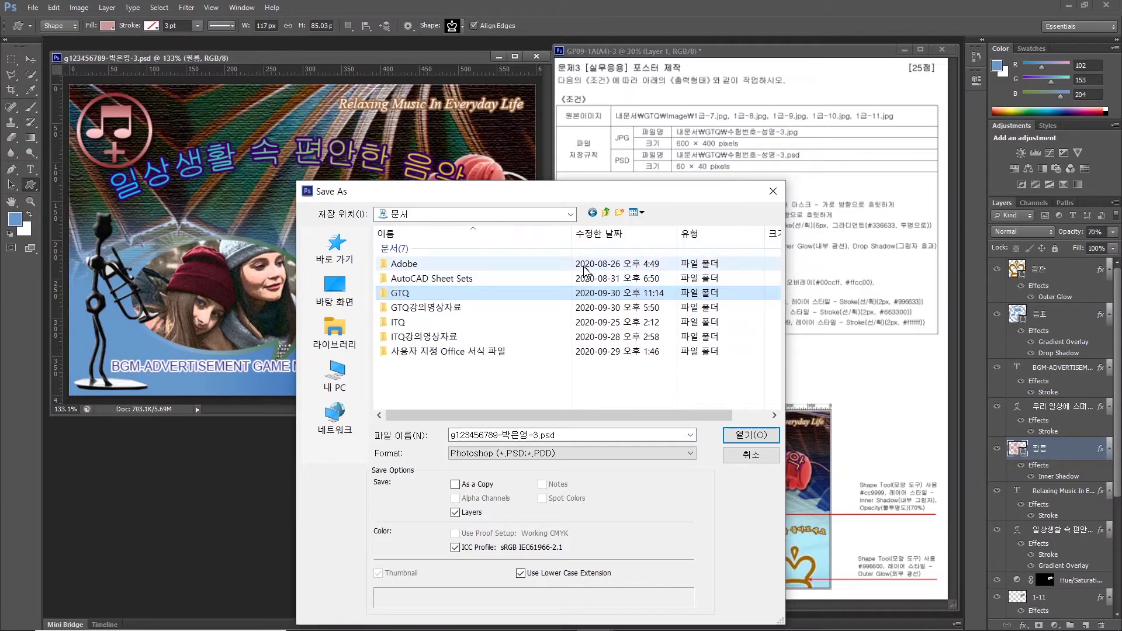
double_click(465, 294)
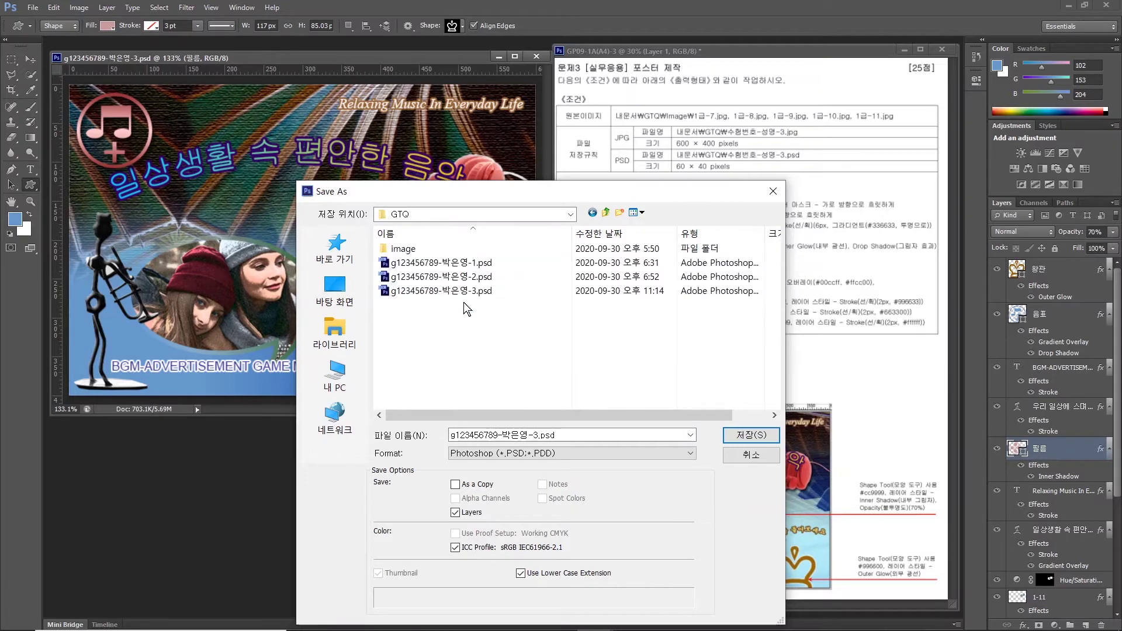
Save it in JPEG format, accepting the default JPEG options.
left_click(676, 139)
left_click(508, 454)
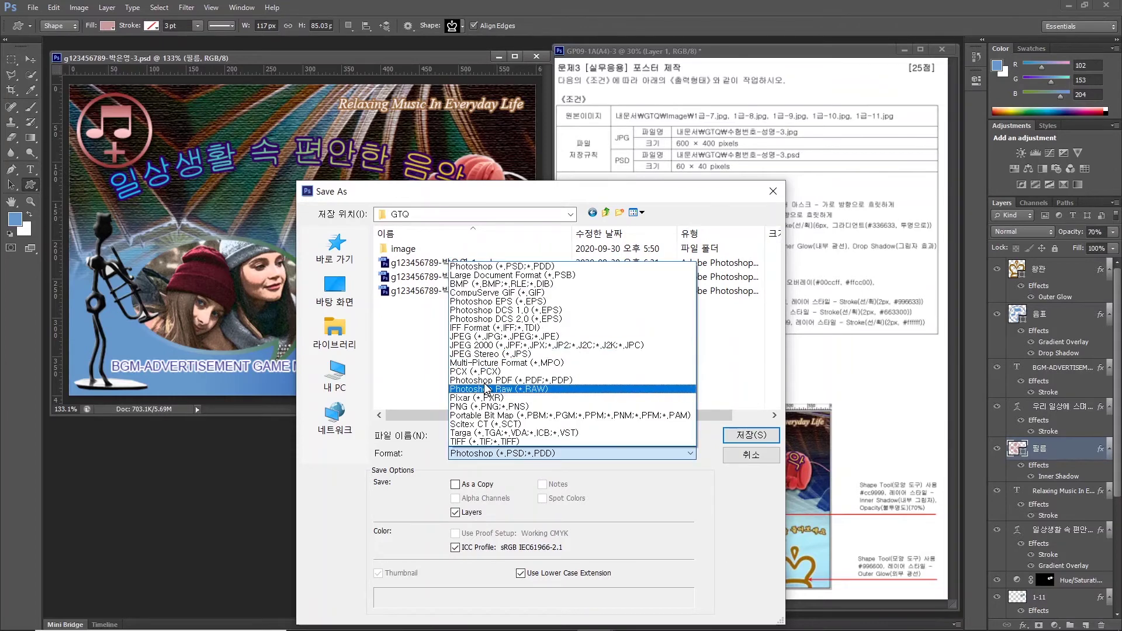
left_click(497, 336)
left_click(745, 435)
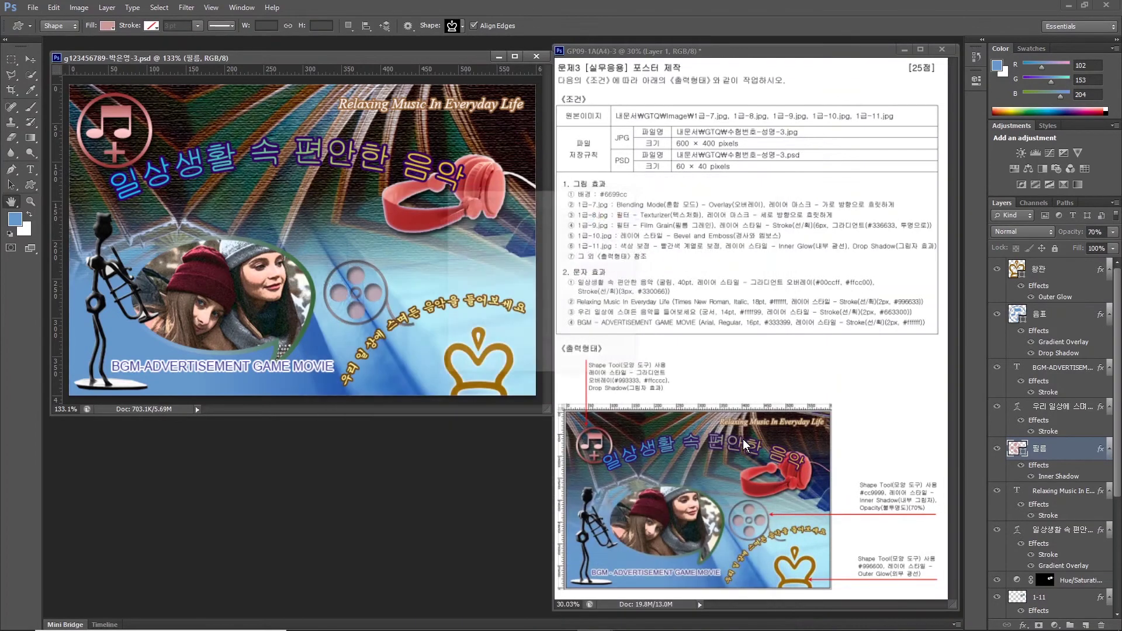
left_click(605, 222)
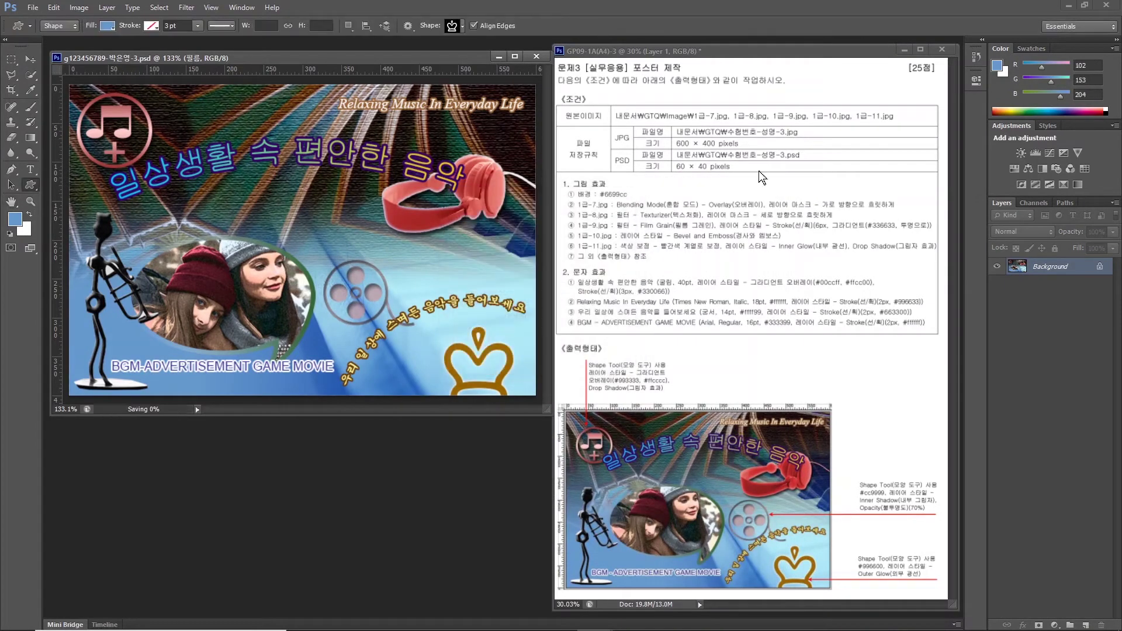
Resize the poster image to 60 × 40 pixels in Image Size.
left_click(80, 8)
left_click(87, 113)
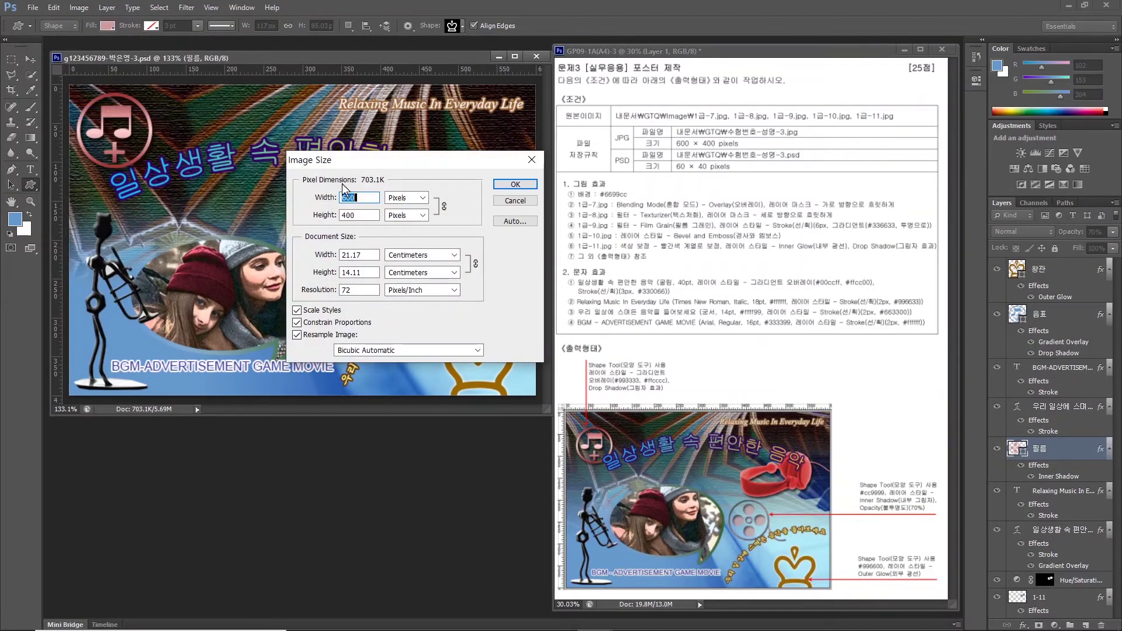
type("60")
key("Return")
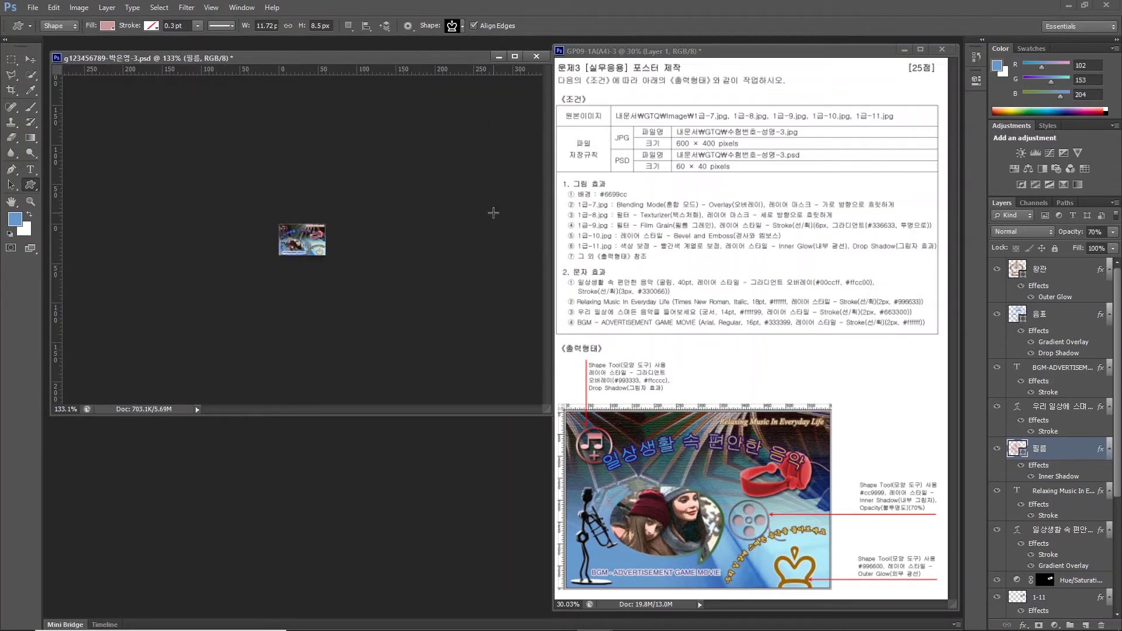
Save the small poster as PSD, replacing the existing file in the GTQ folder.
left_click(32, 8)
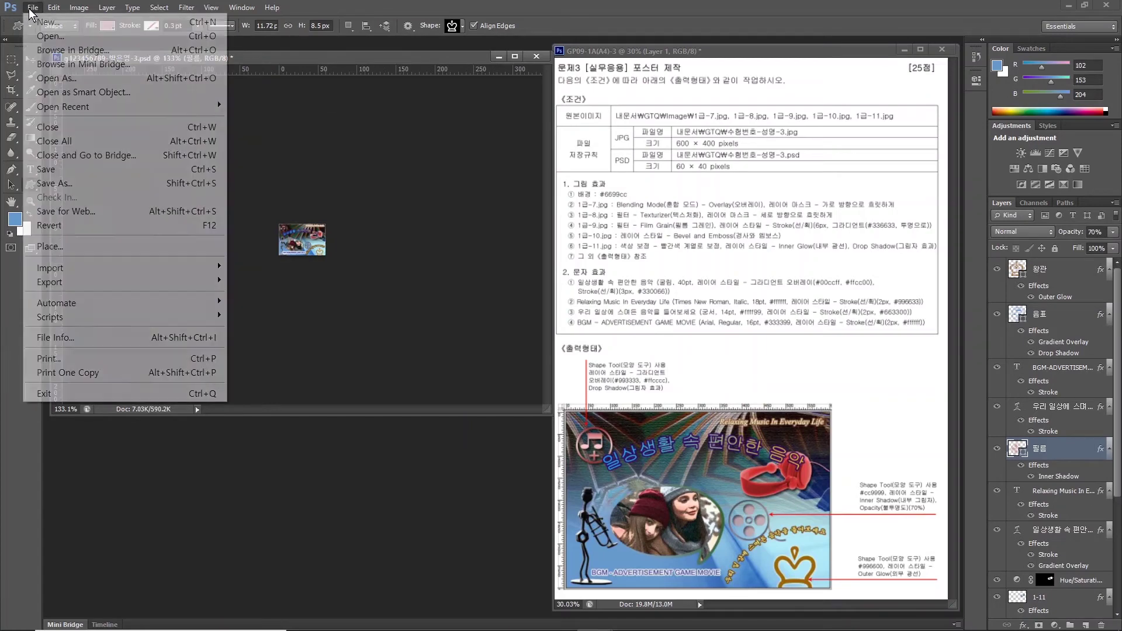
left_click(64, 188)
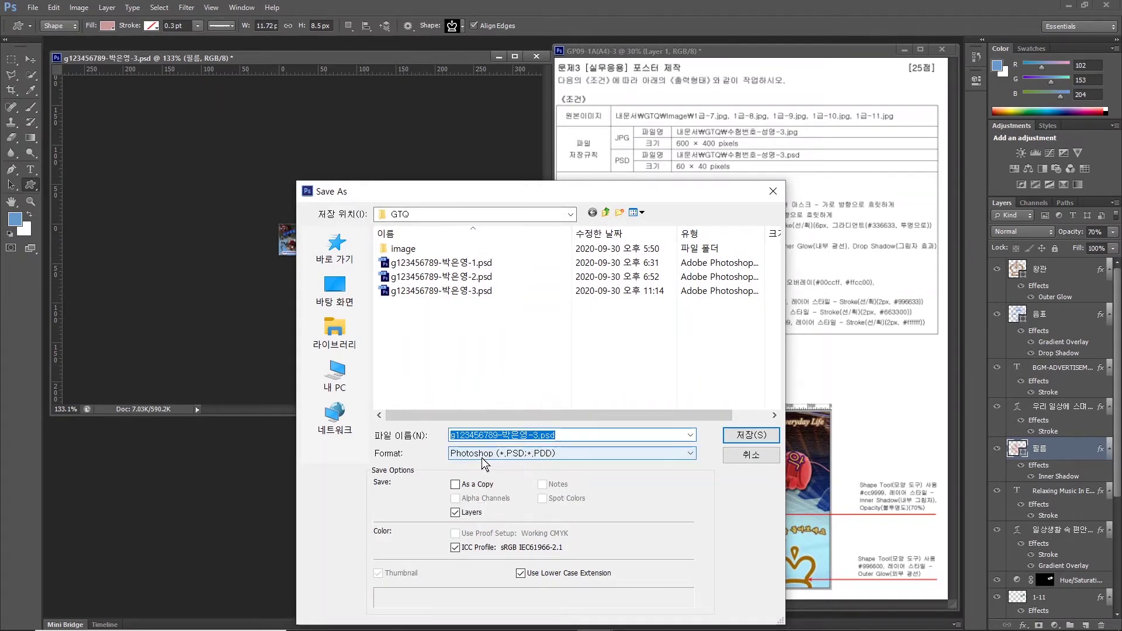
left_click(751, 435)
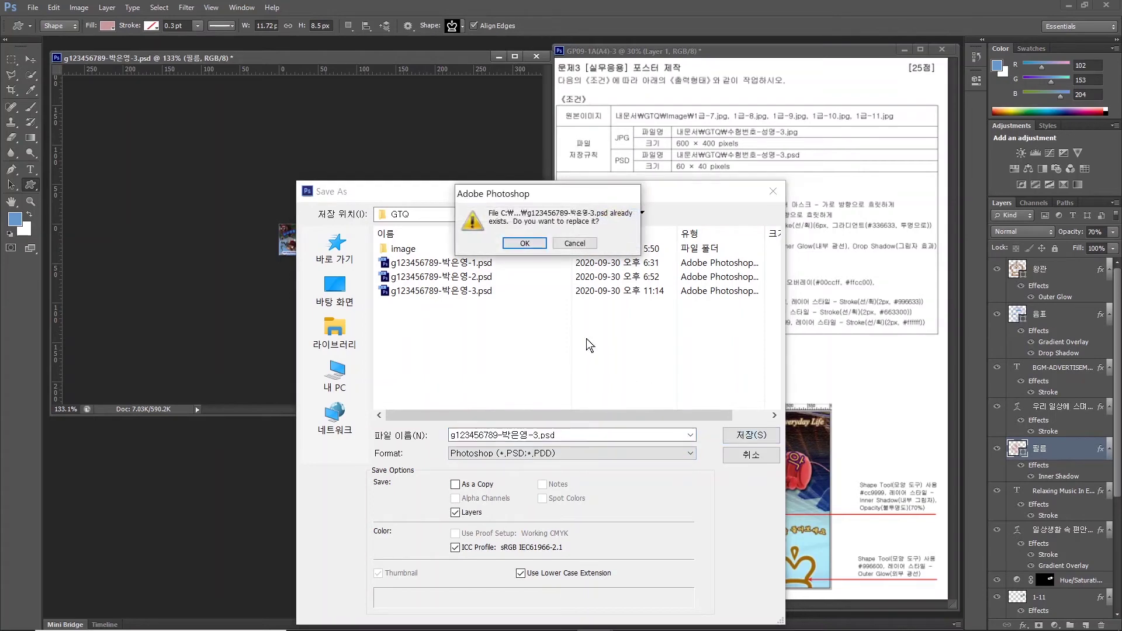
left_click(519, 243)
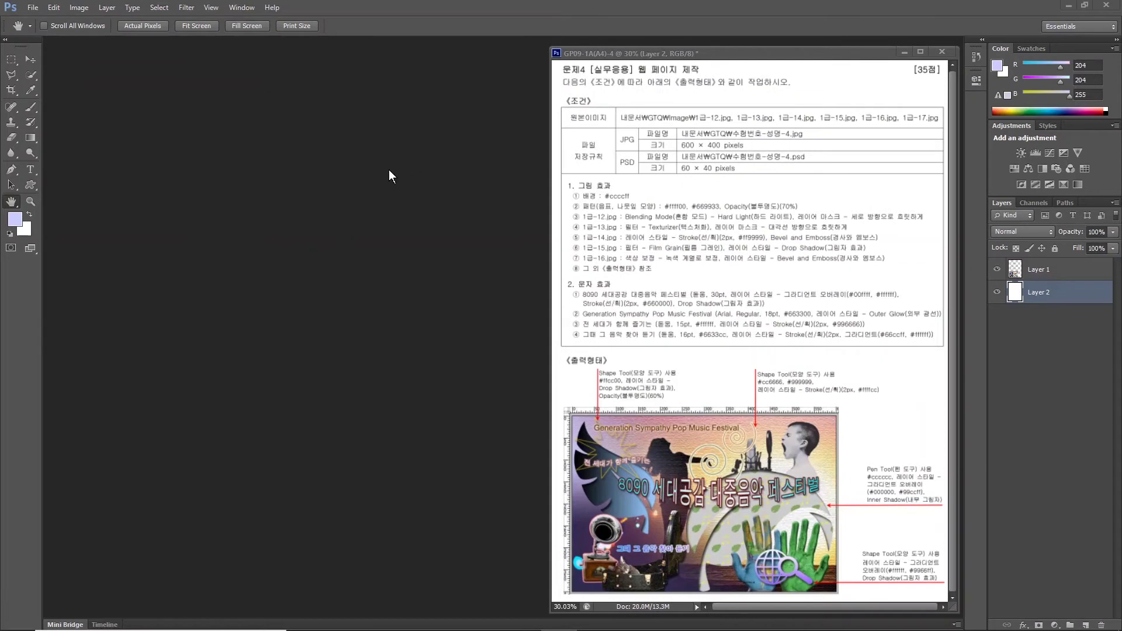
Create a new 600 × 400 px, 72 ppi white document named with the examinee number, name and '-4'.
left_click(33, 9)
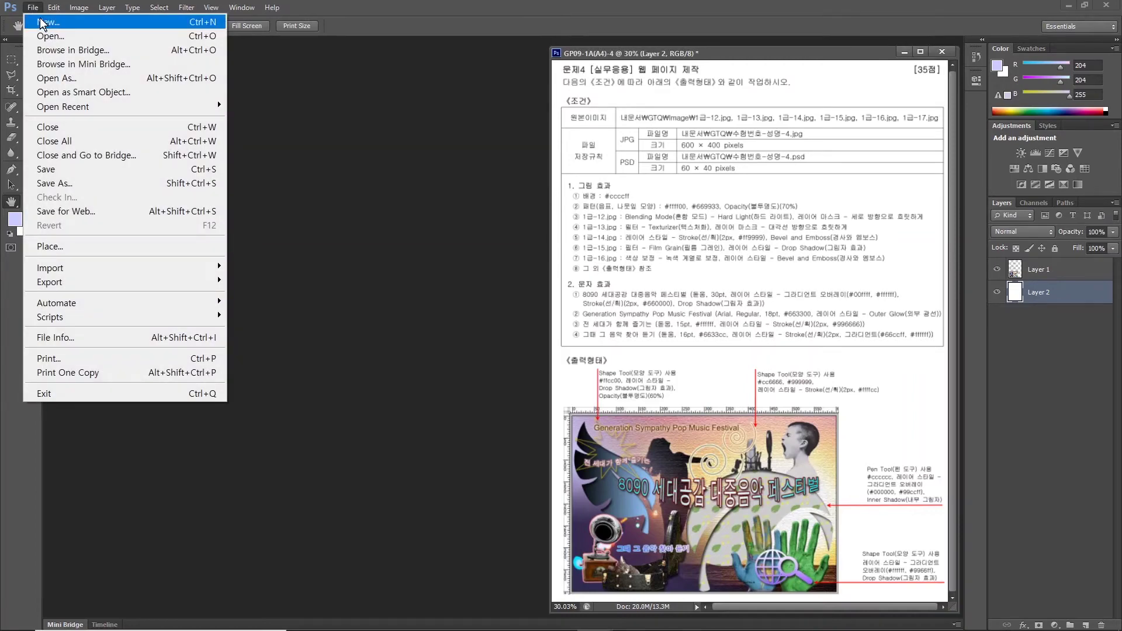
left_click(44, 22)
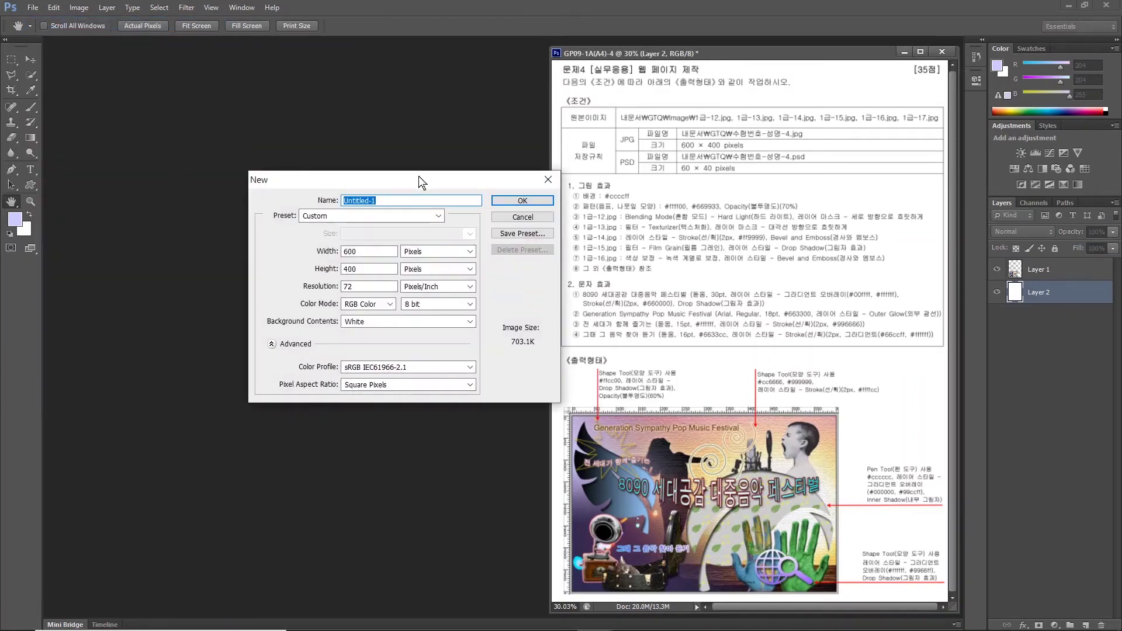
type("G")
type("123456789-")
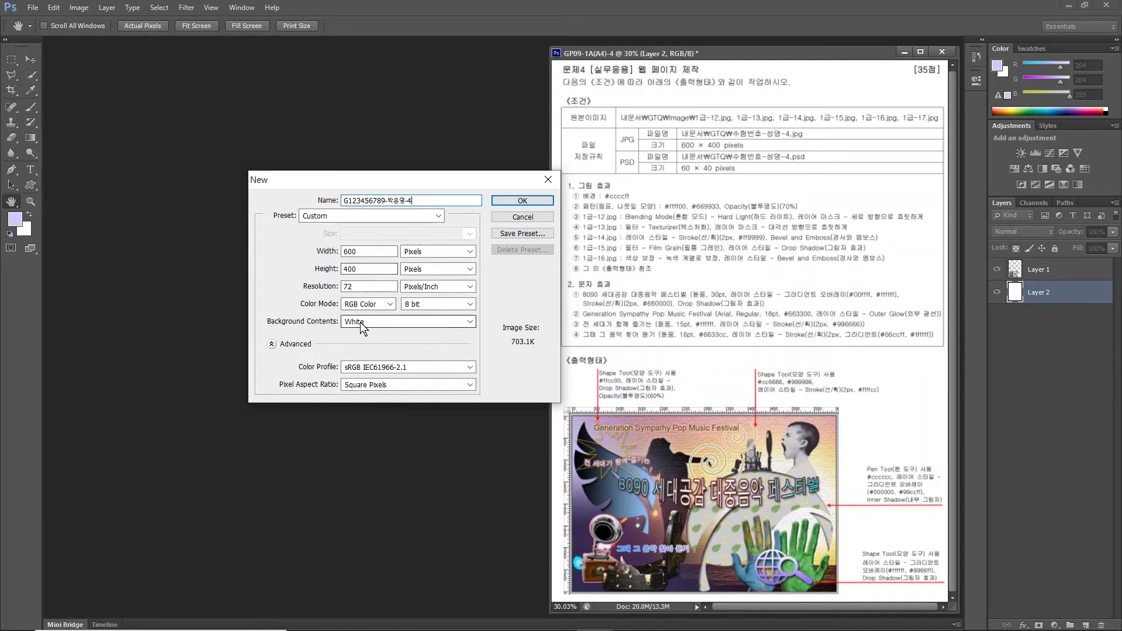
left_click(521, 200)
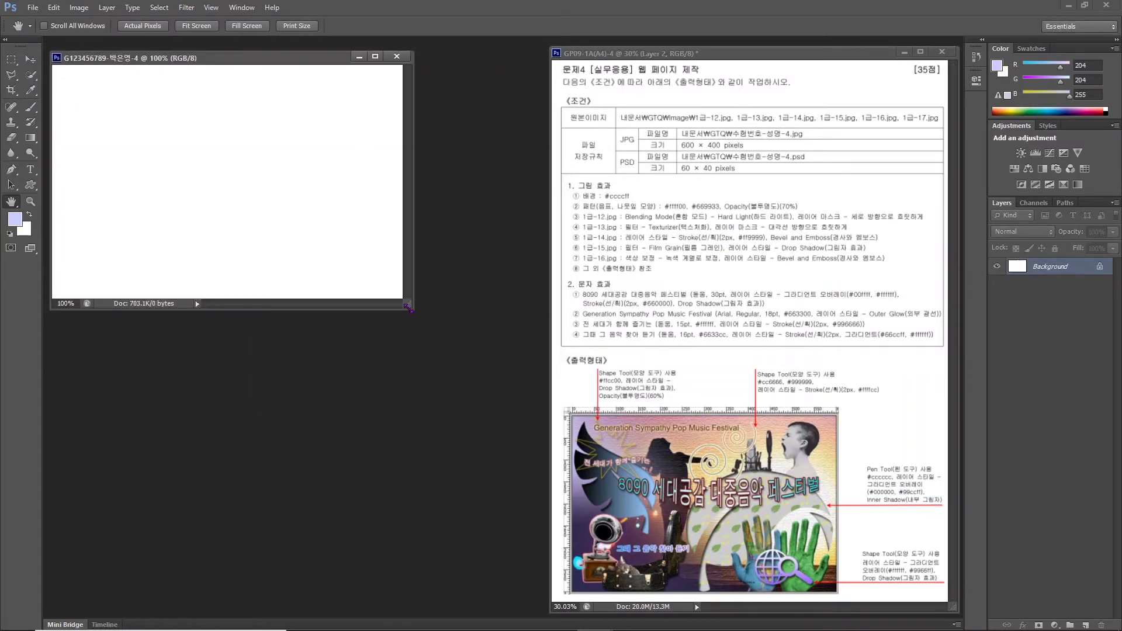
Enlarge the new document window and turn on rulers.
left_click_drag(407, 306, 542, 405)
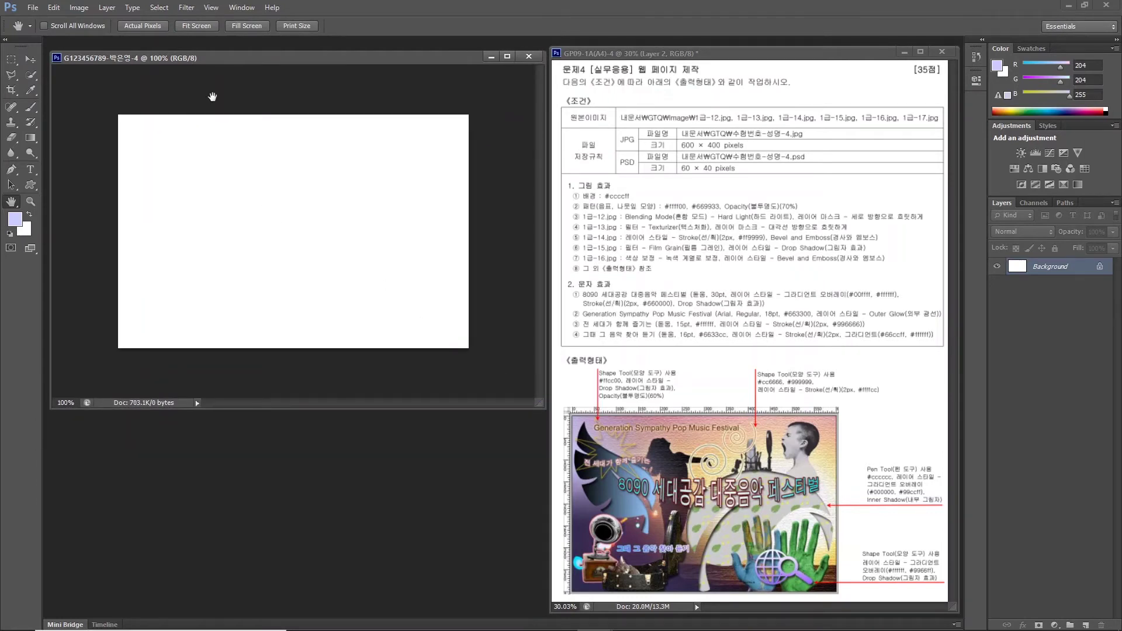
left_click(210, 8)
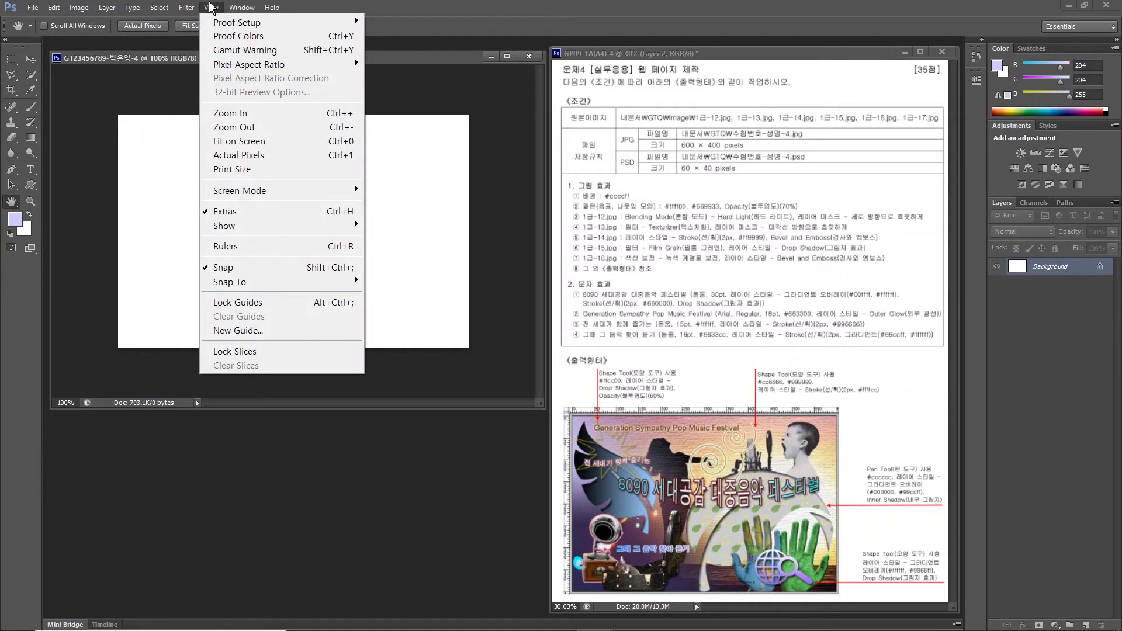
left_click(250, 243)
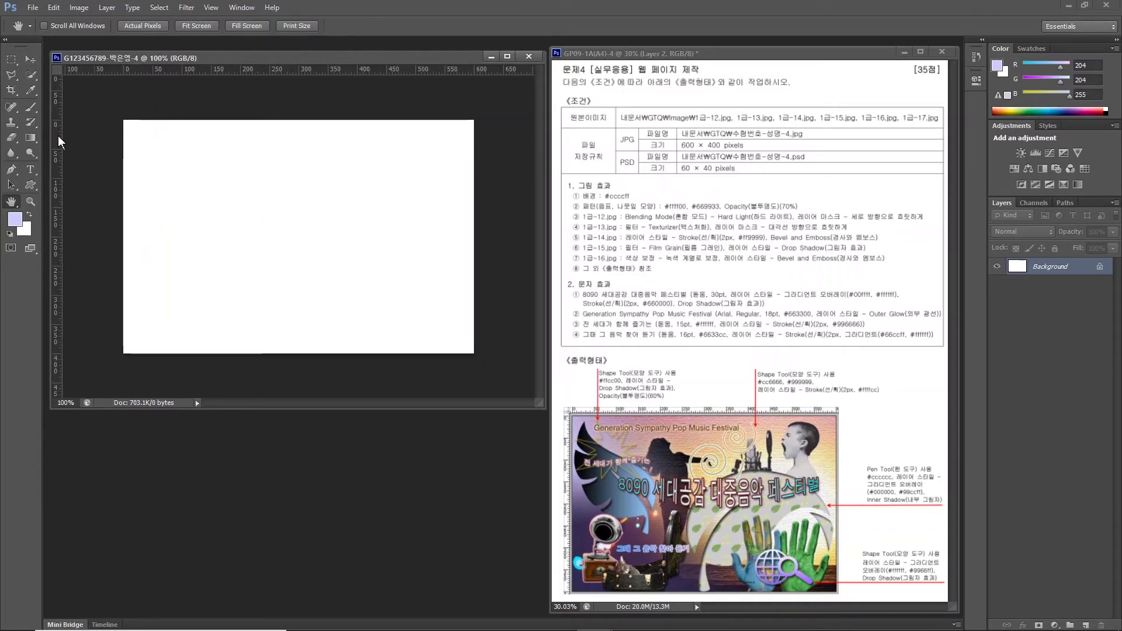
scroll(258, 276, "up", 2, "alt")
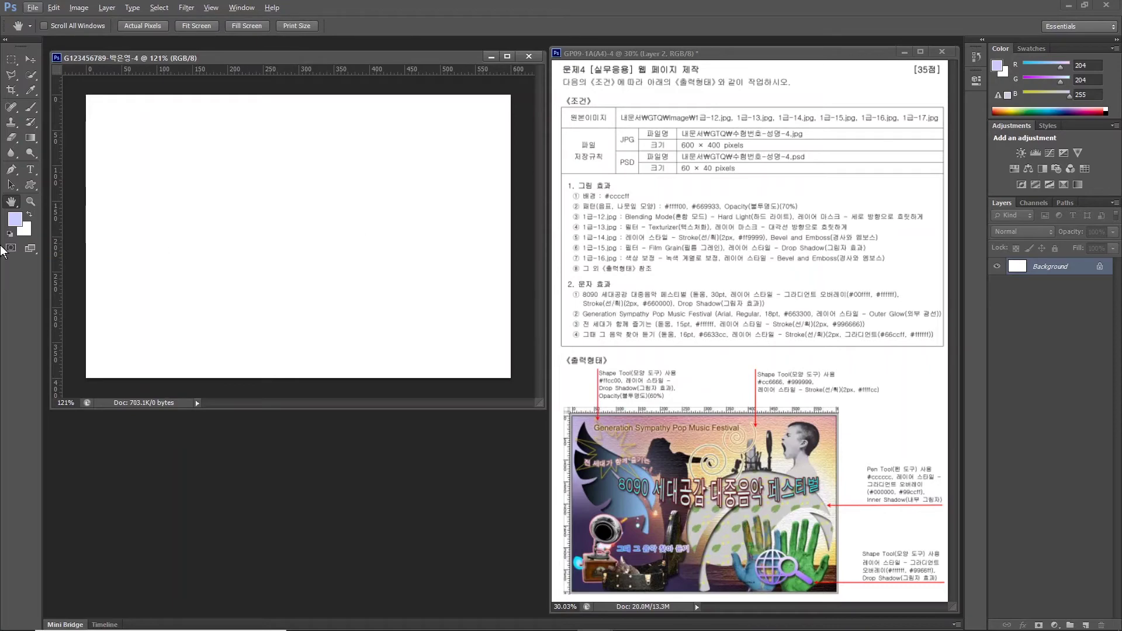
Set the foreground colour to lavender #CCCCFF.
left_click(15, 223)
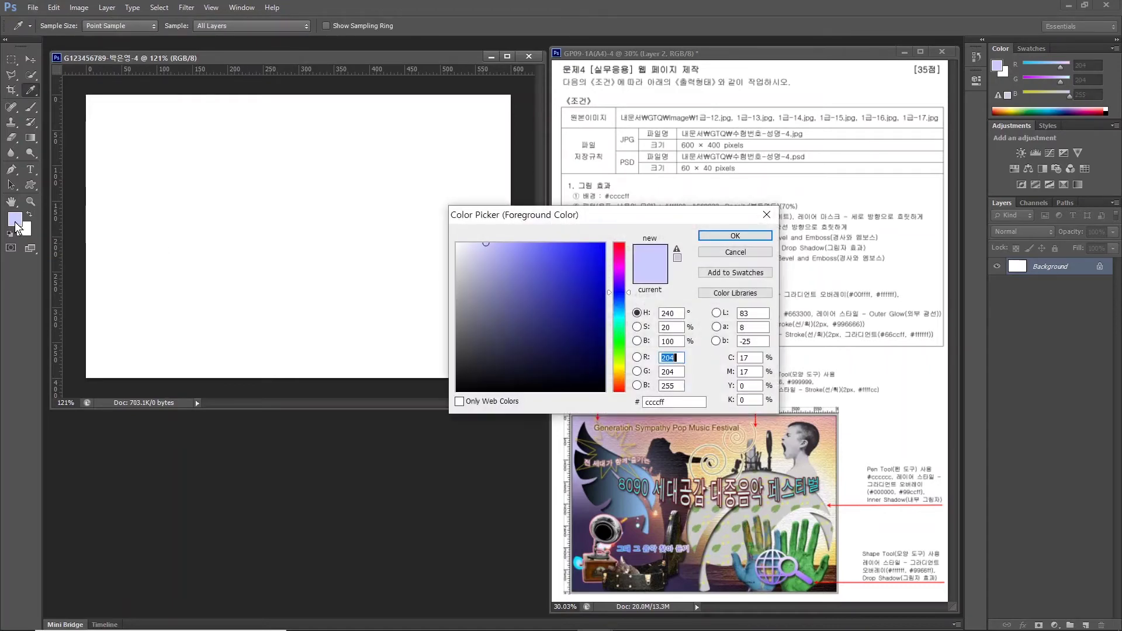
left_click_drag(578, 225, 327, 252)
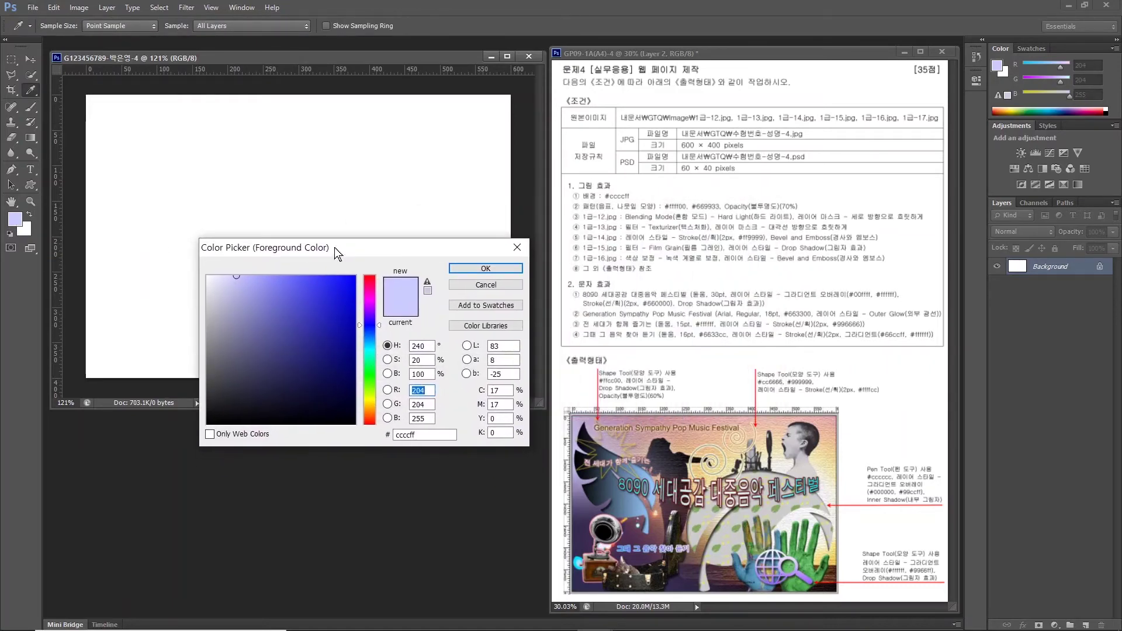
double_click(422, 435)
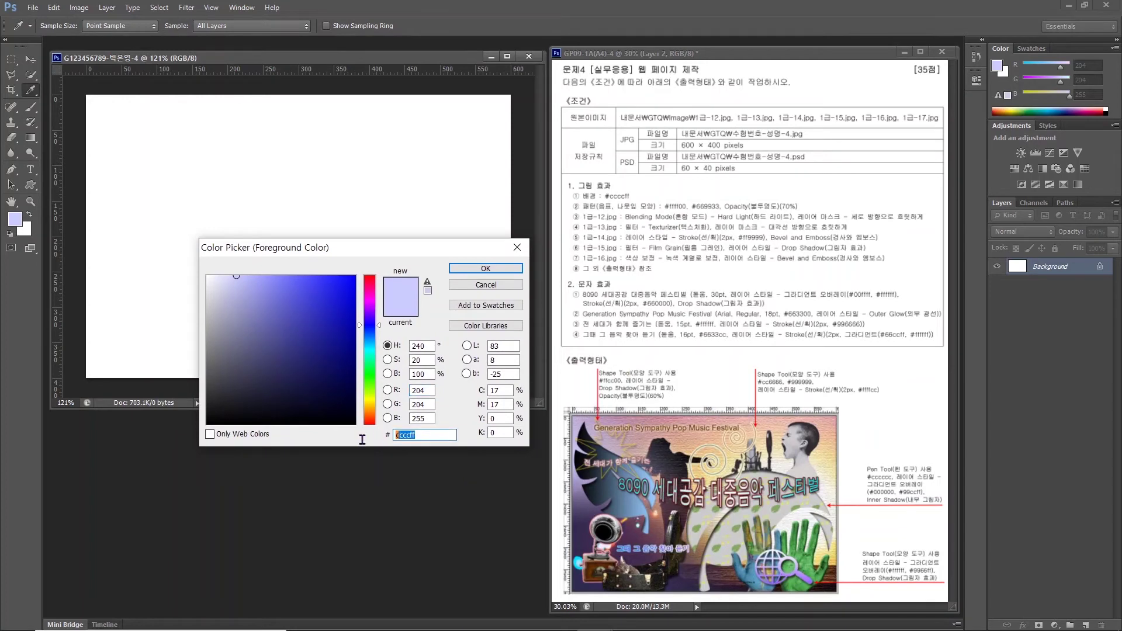
key("BackSpace")
type("CCCCFF")
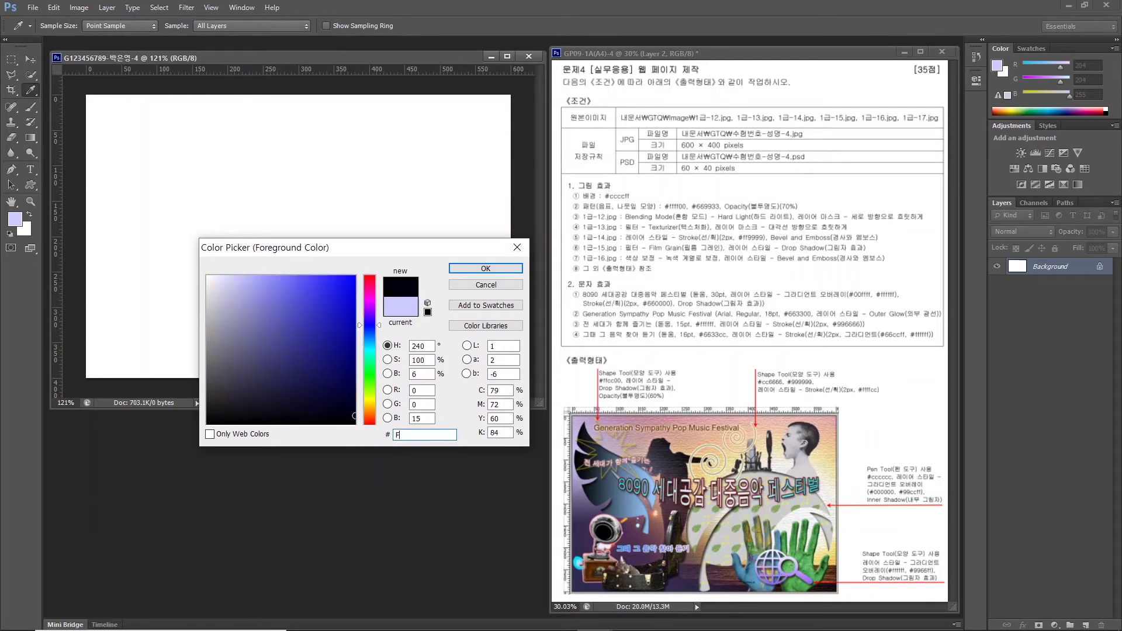
key("Return")
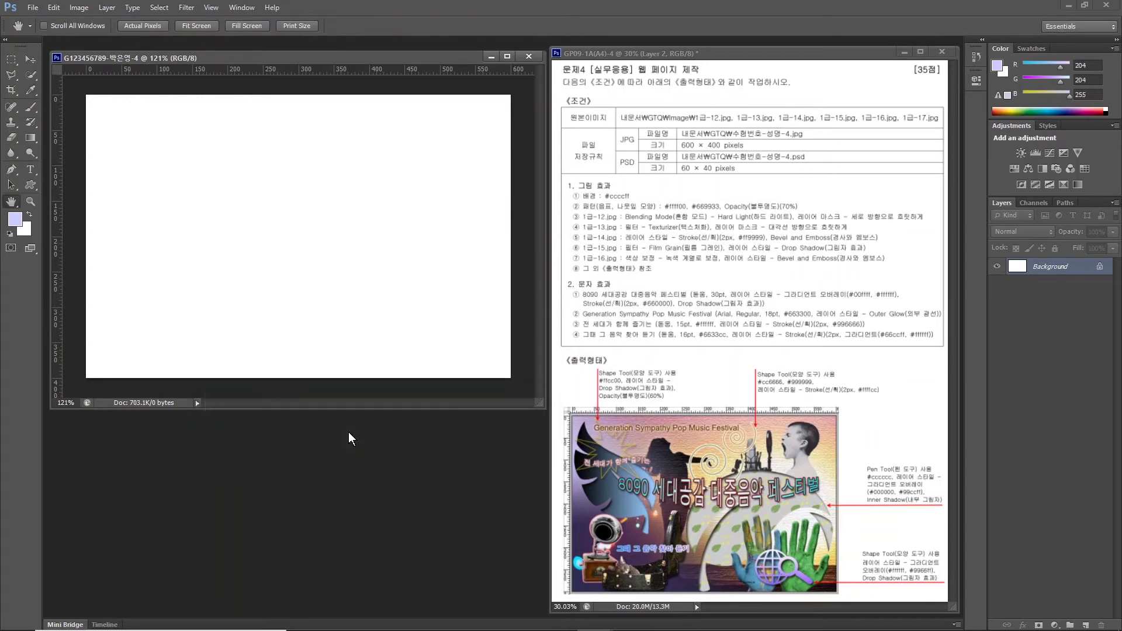
Fill the background with the lavender foreground colour using Edit > Fill.
left_click(53, 7)
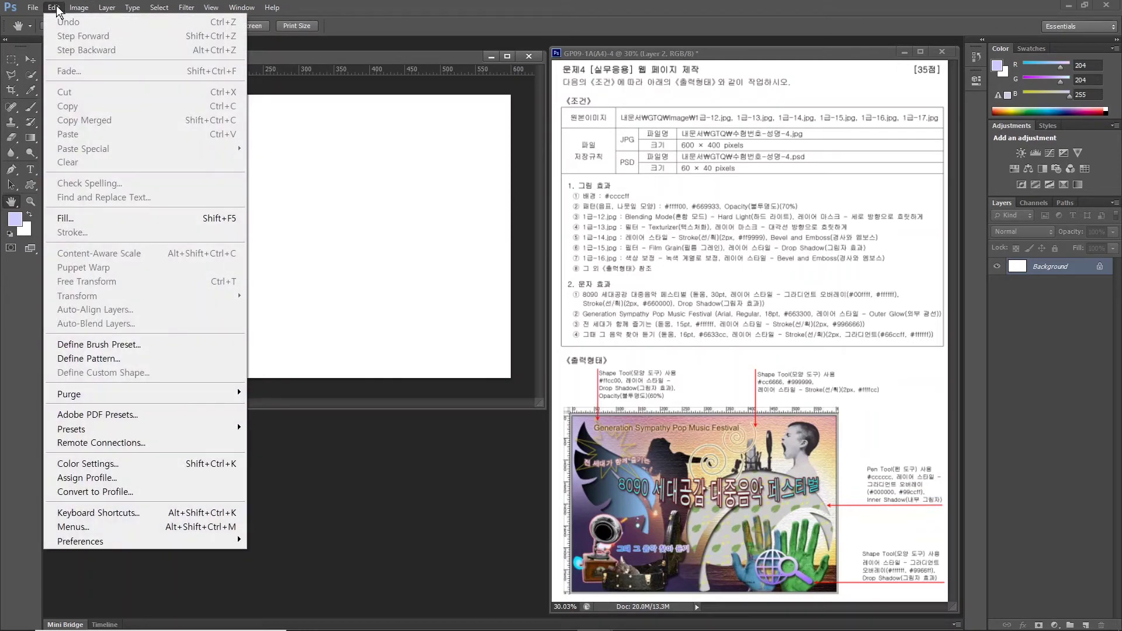
left_click(66, 218)
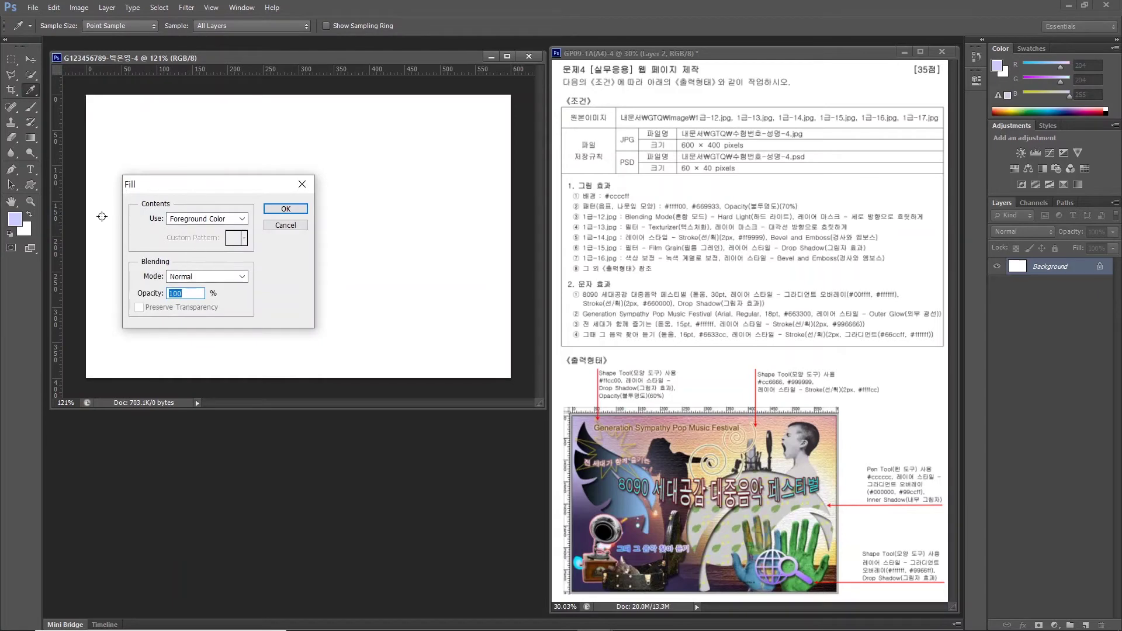
key("space")
left_click(286, 210)
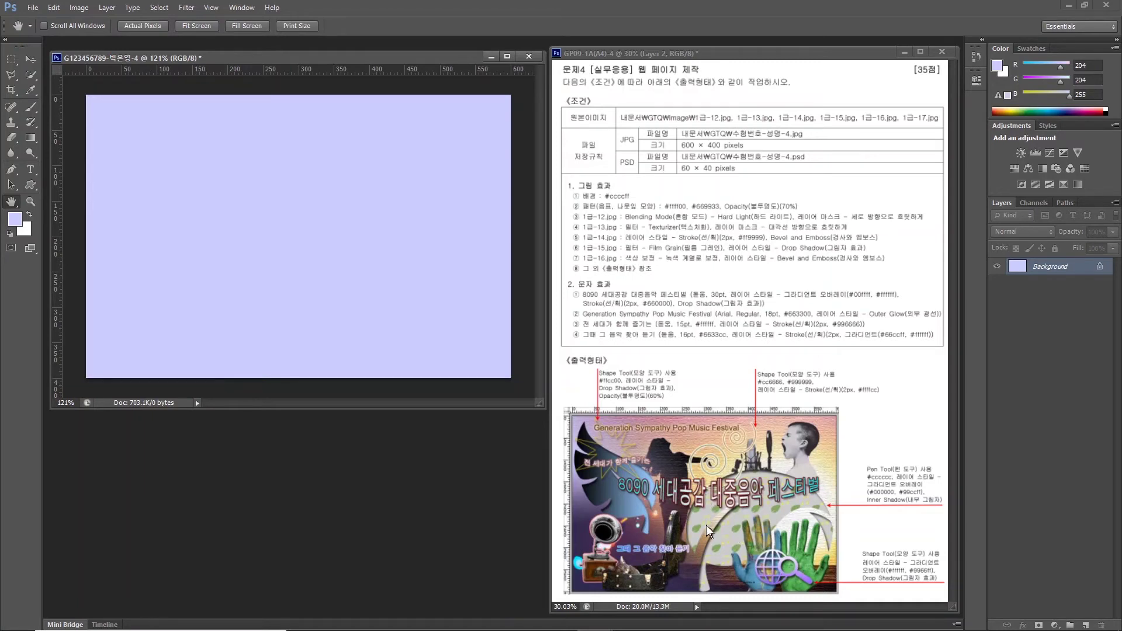
Drag vertically and horizontally across the lavender canvas, then cancel with Escape.
key("alt")
left_click_drag(710, 411, 709, 577)
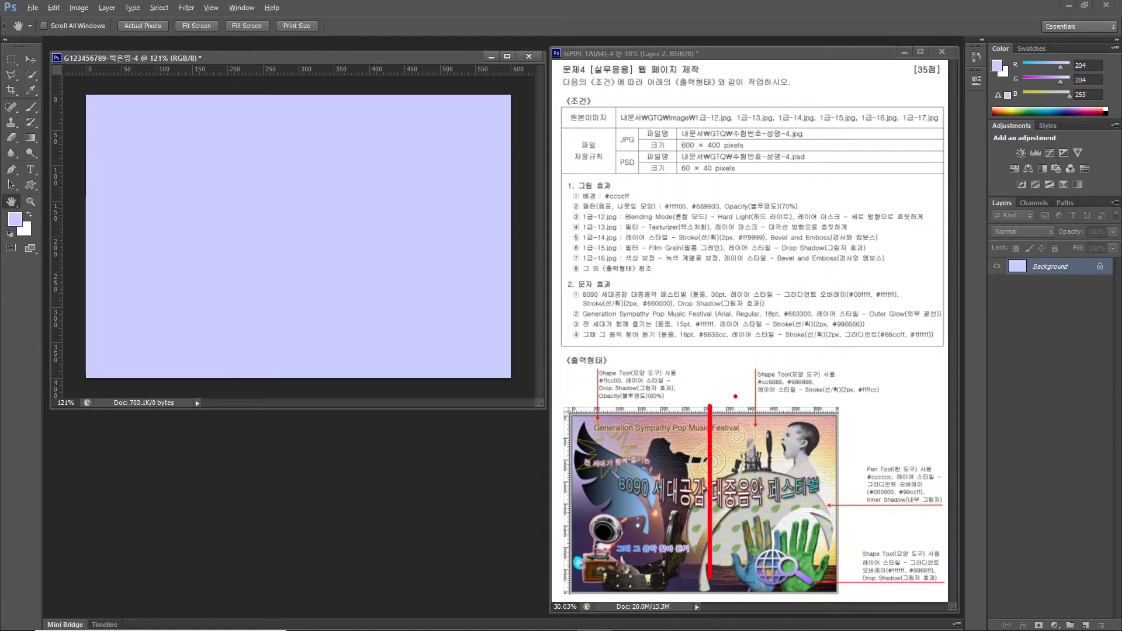
left_click_drag(735, 401, 735, 589)
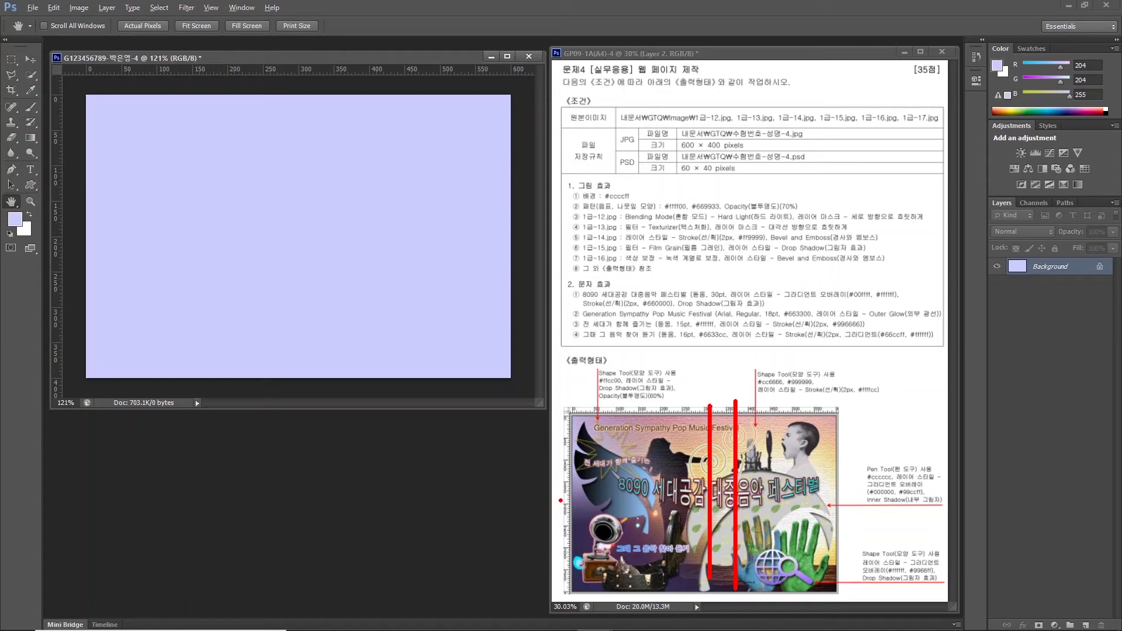
left_click_drag(560, 501, 869, 501)
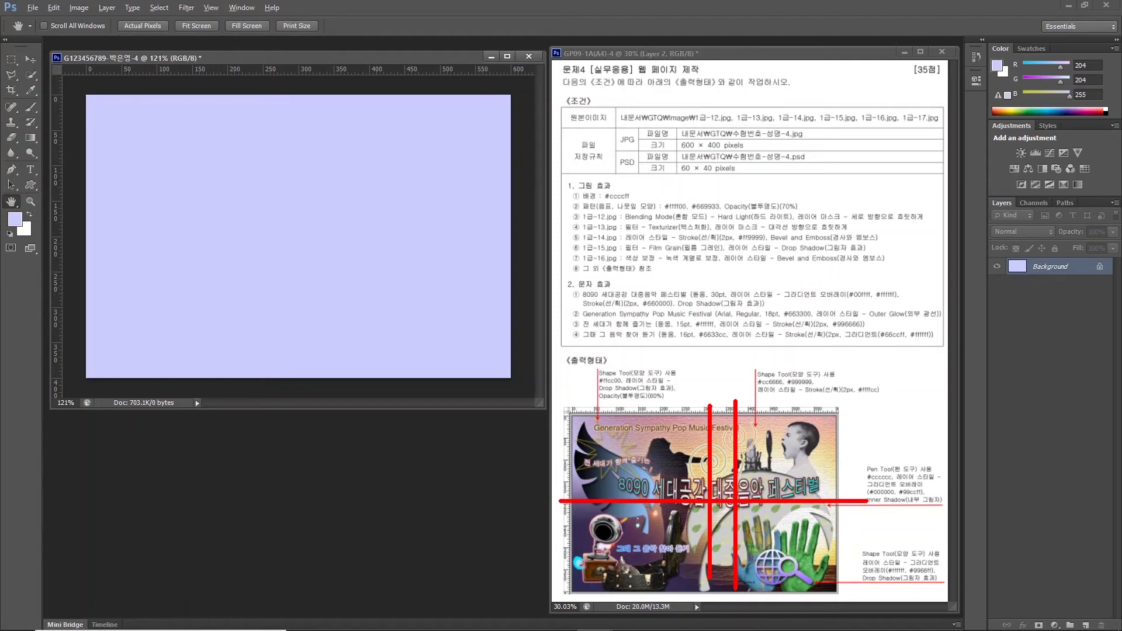
left_click_drag(563, 527, 857, 528)
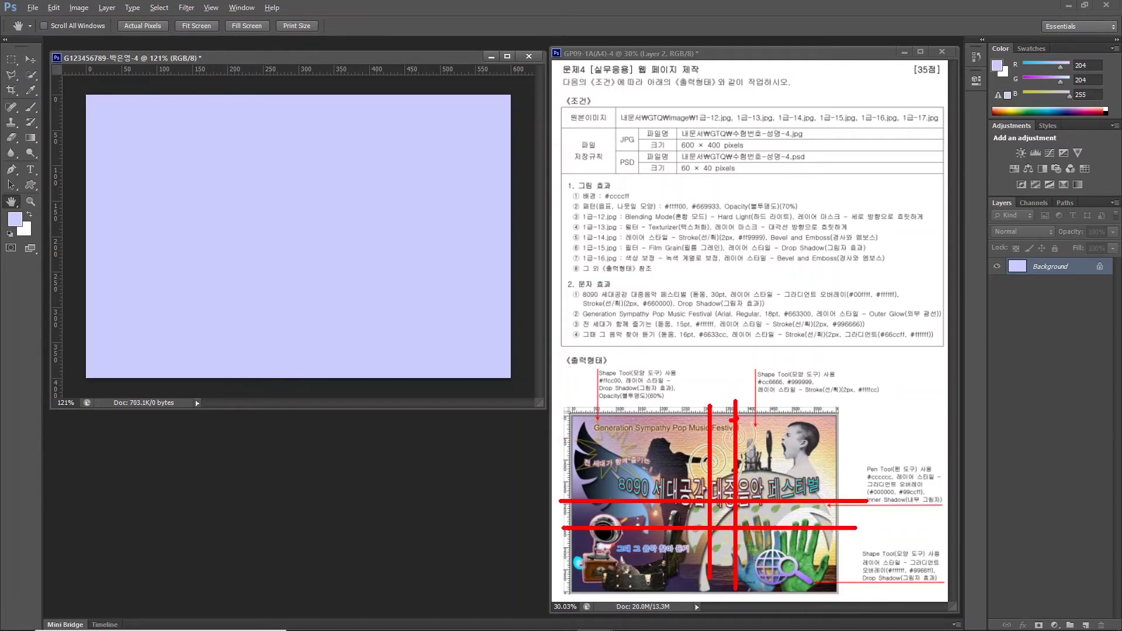
mouse_move(728, 418)
left_mouse_down()
mouse_move(721, 385)
mouse_move(722, 416)
left_mouse_up()
left_click_drag(554, 497, 577, 523)
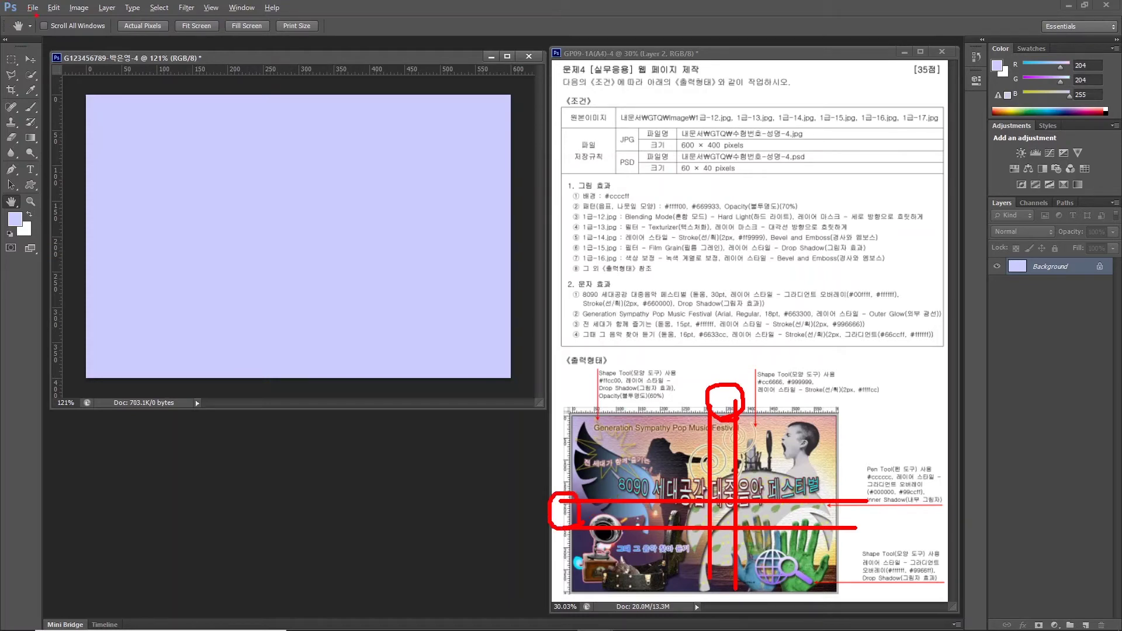
key("Escape")
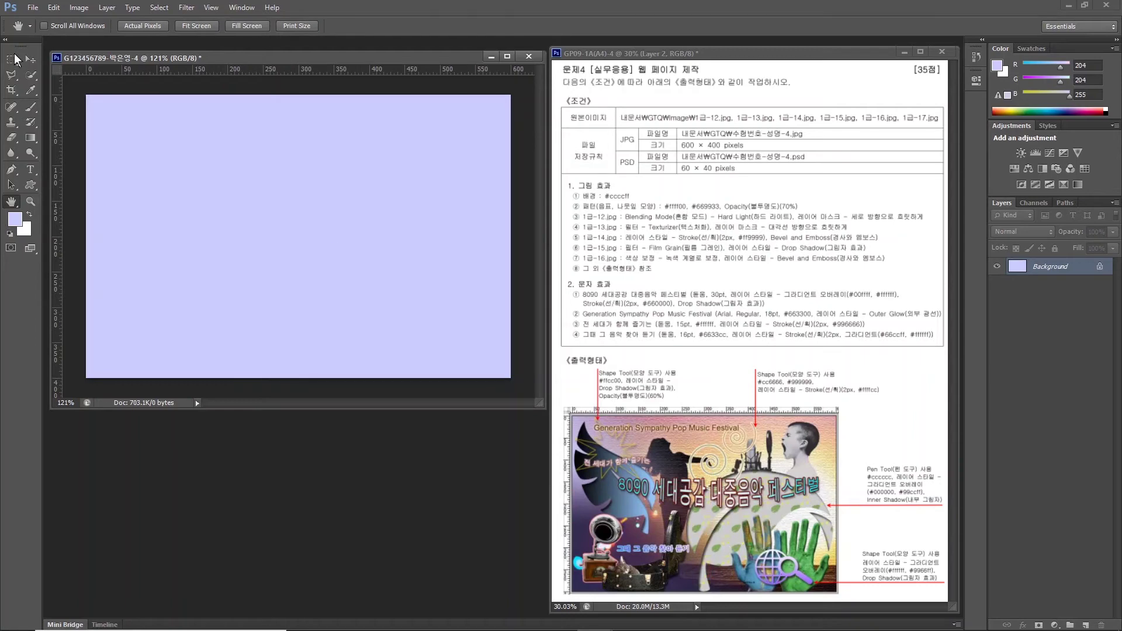
Create a new 50 × 50 pixel document with a transparent background.
left_click(32, 8)
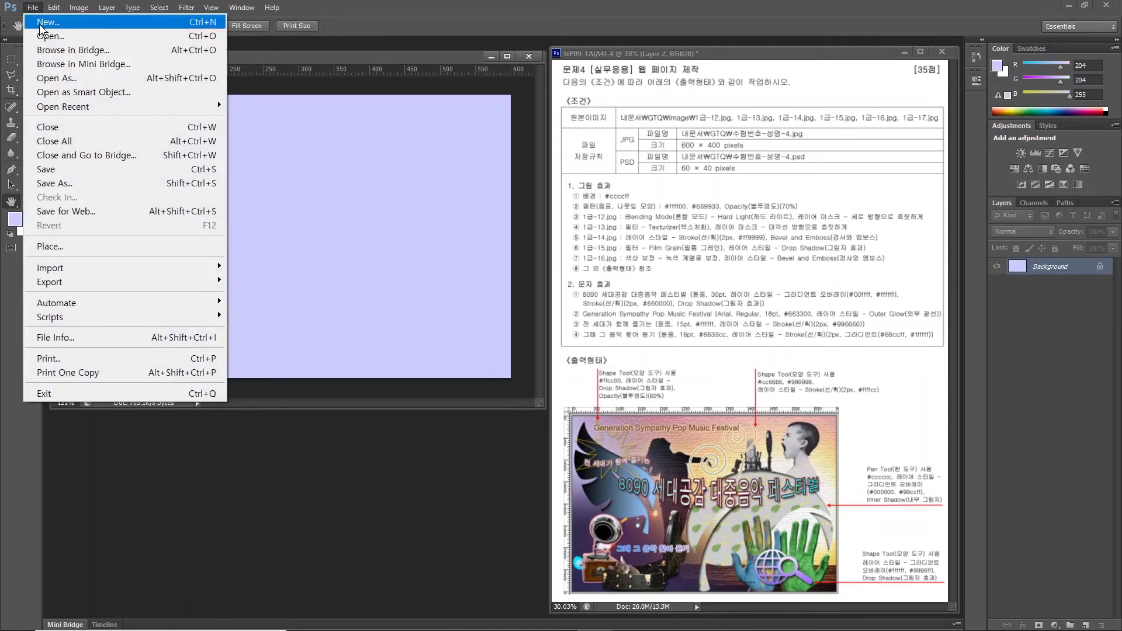
left_click(46, 22)
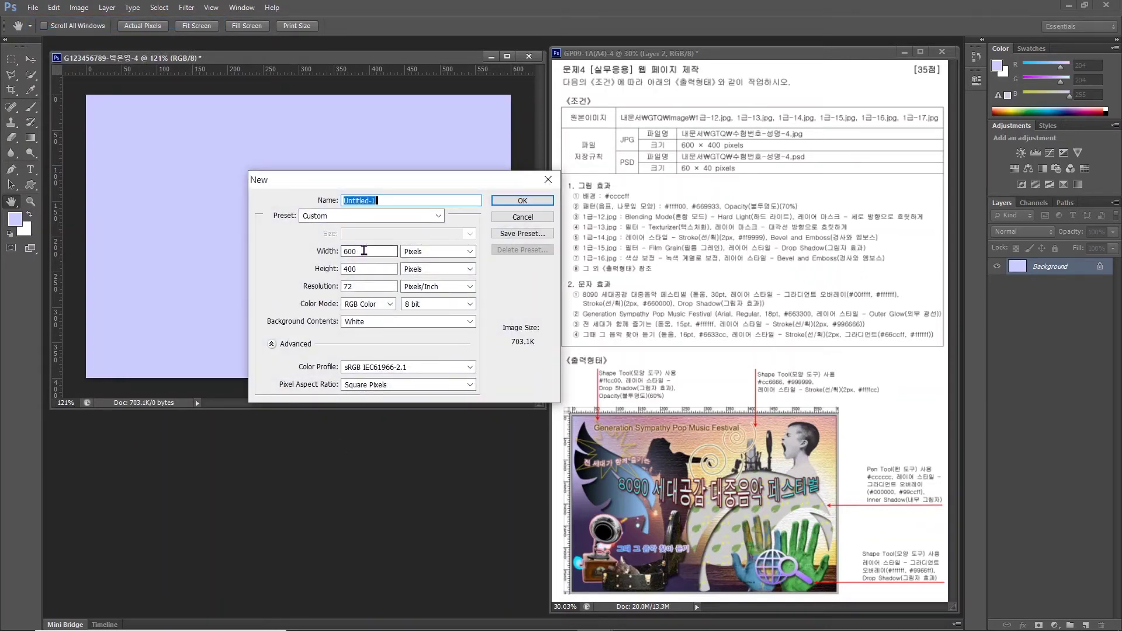
double_click(364, 250)
type("50")
key("Tab")
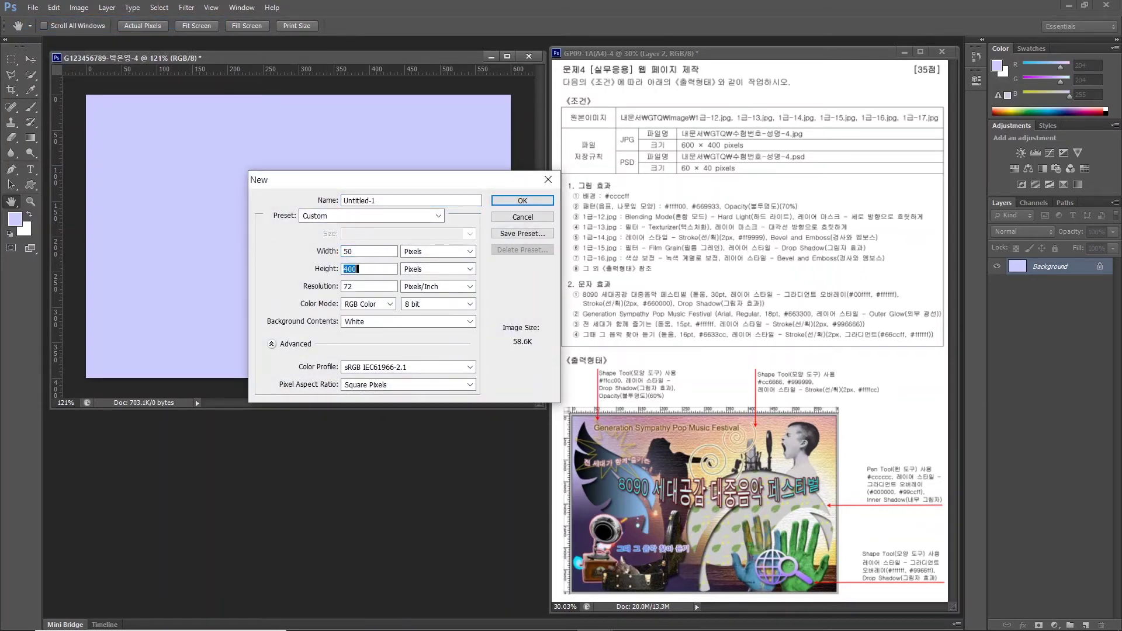
type("50")
left_click(376, 324)
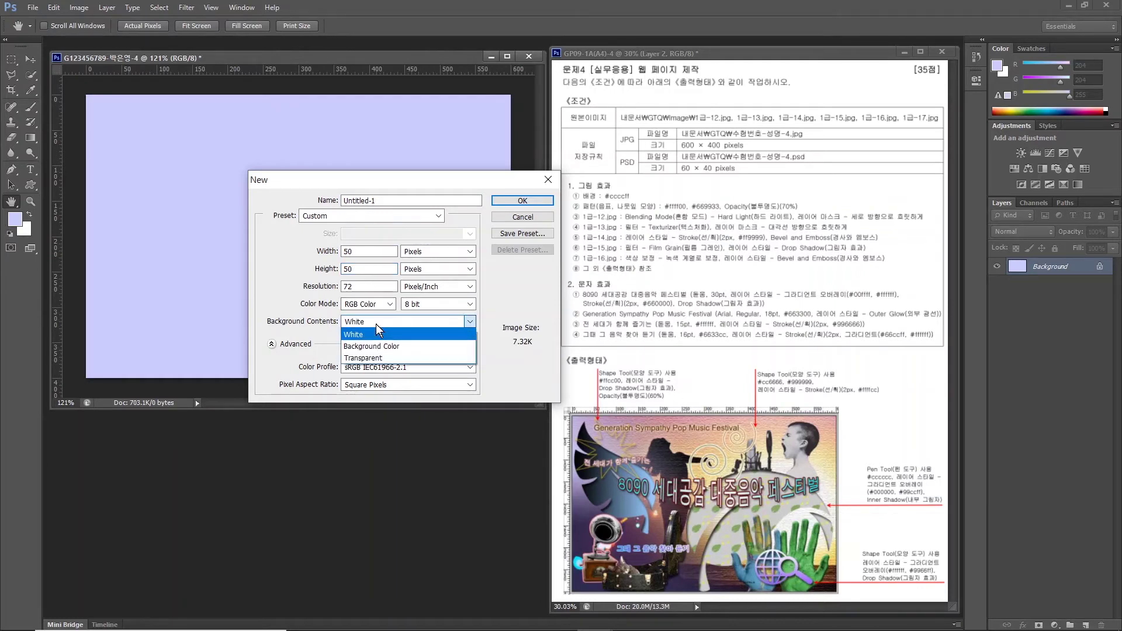
left_click(364, 358)
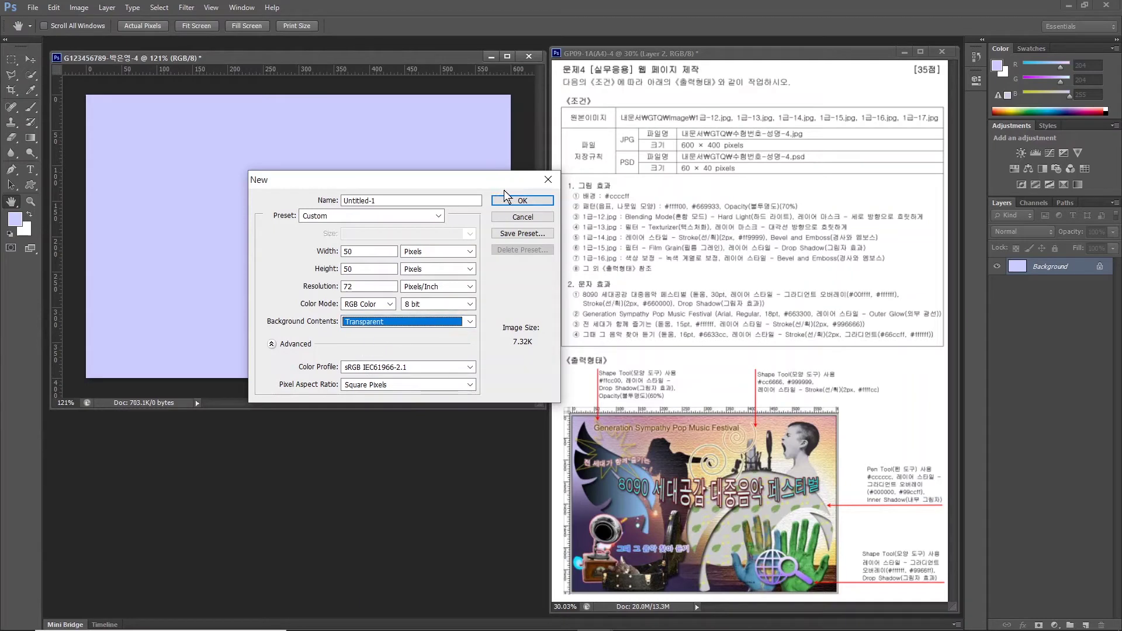
left_click(516, 202)
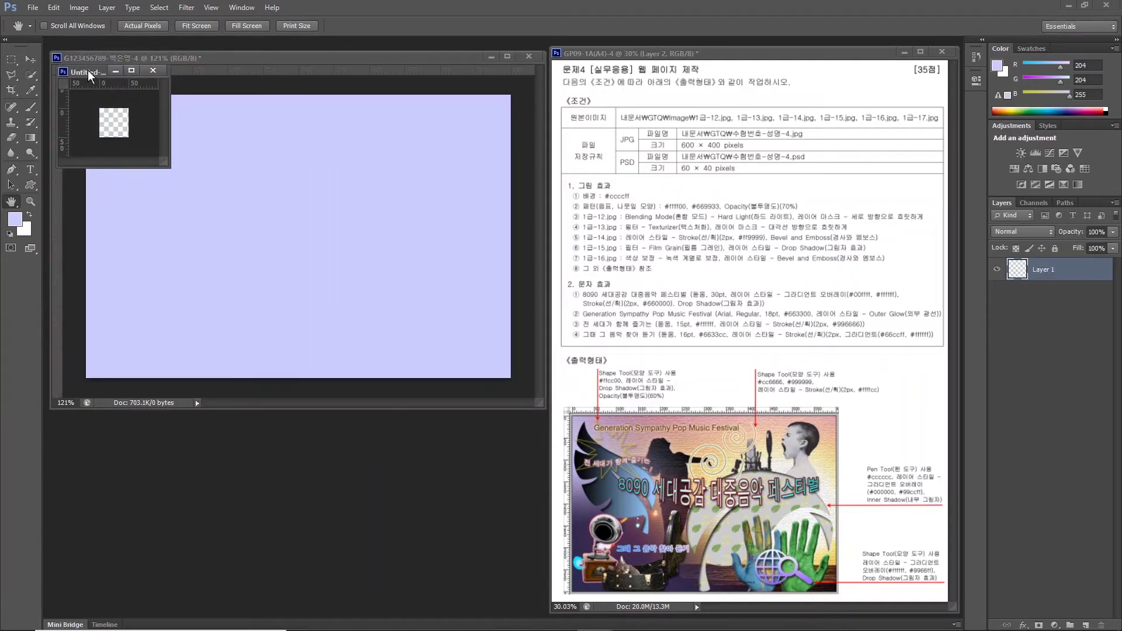
left_click_drag(89, 78, 364, 417)
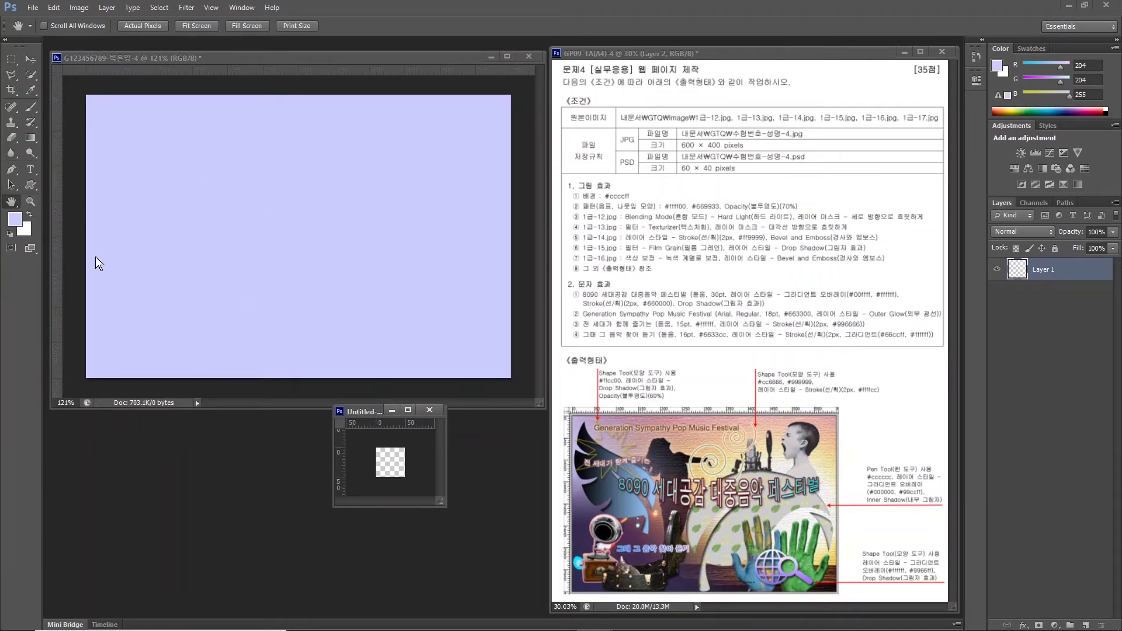
Fit Untitled-1 on screen and draw a leaf custom shape across the canvas.
double_click(13, 204)
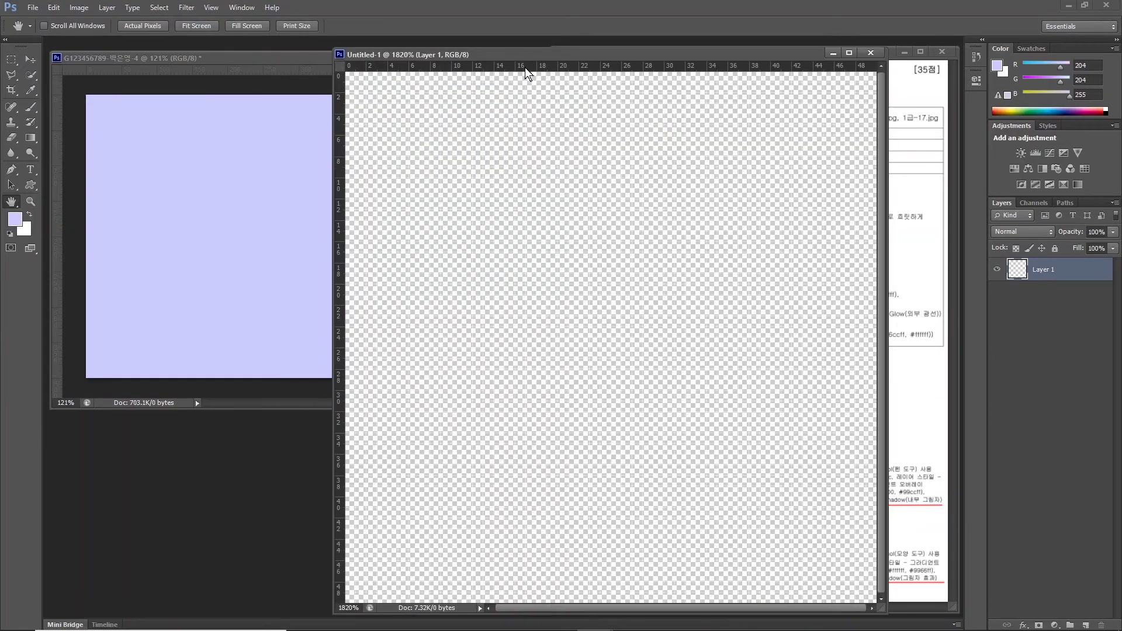
left_click_drag(501, 58, 299, 57)
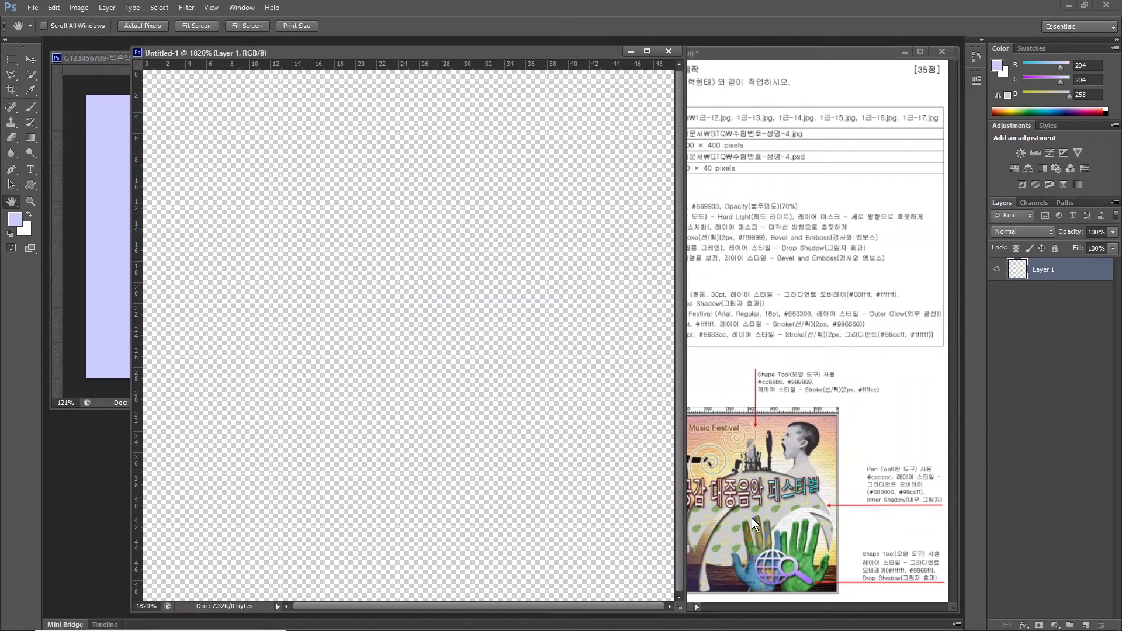
left_click(30, 186)
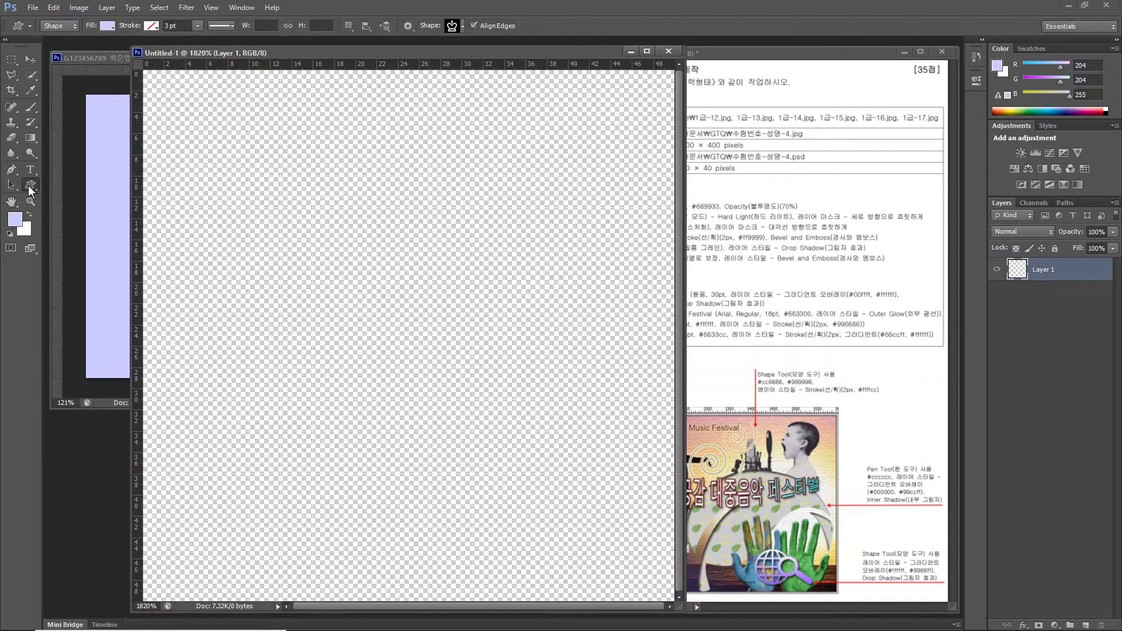
left_click(454, 28)
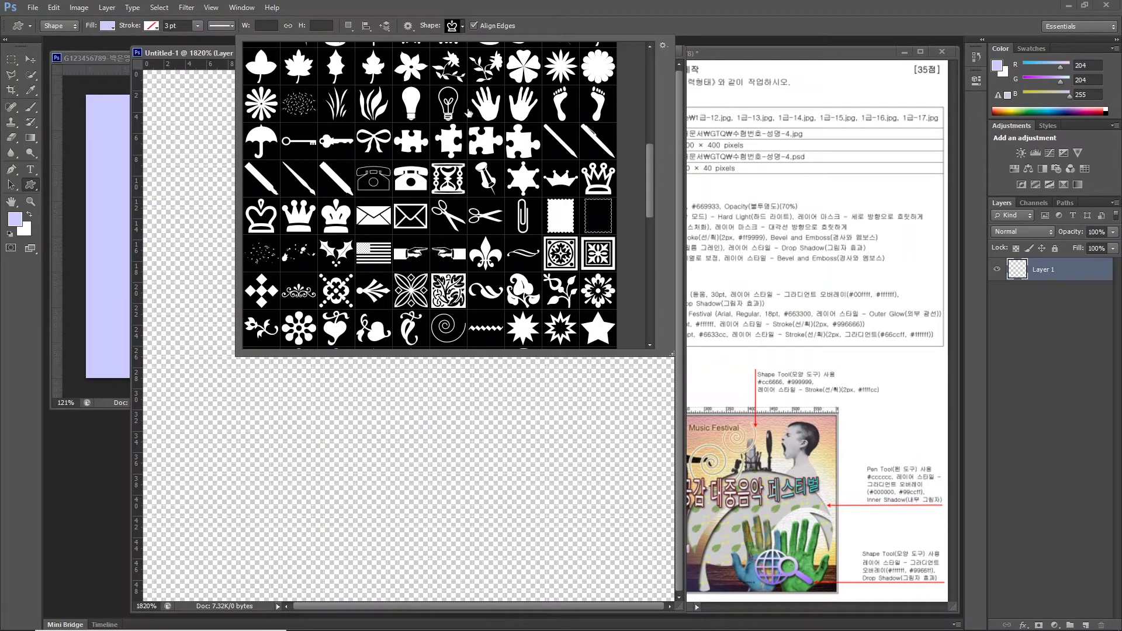
scroll(469, 113, "up", 2)
double_click(514, 97)
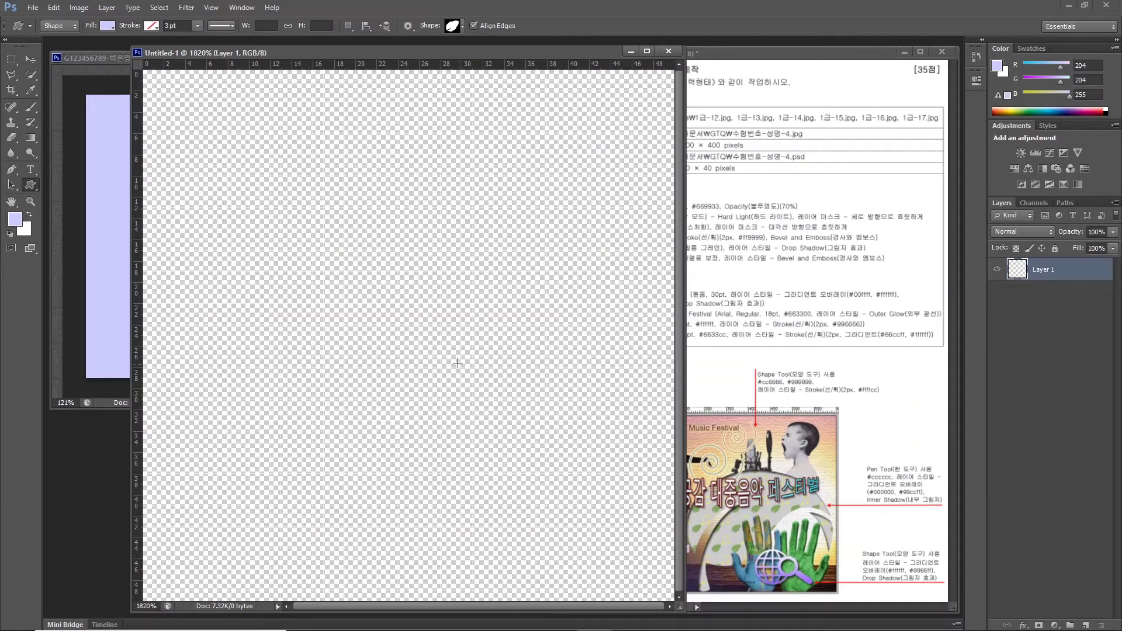
left_click_drag(401, 305, 653, 528)
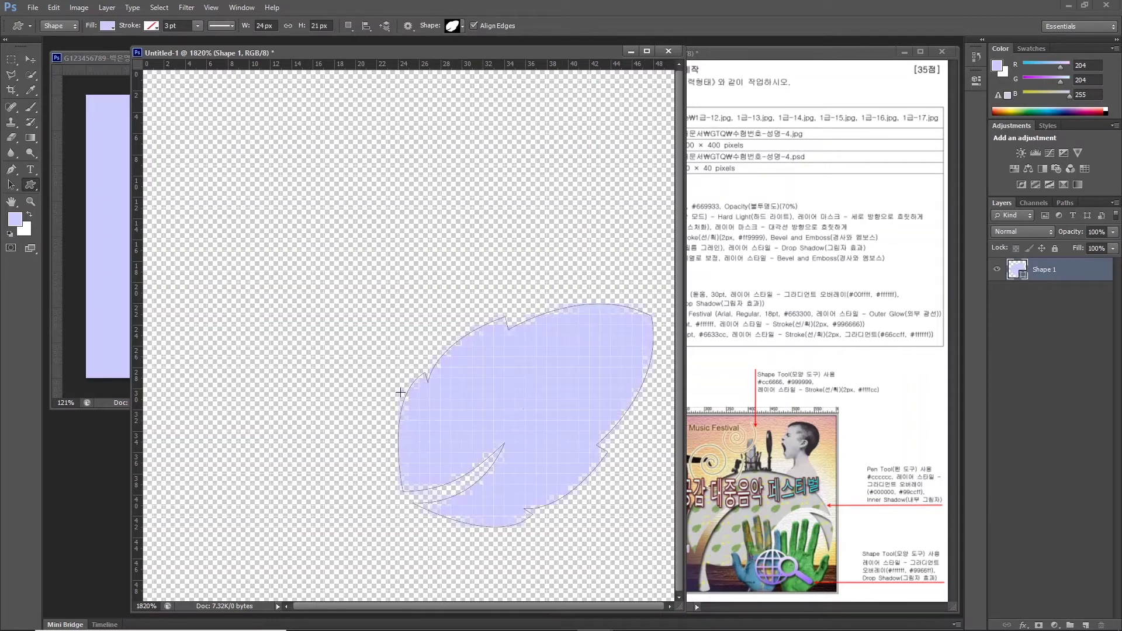
Nudge the leaf slightly left and down and set its fill colour to #669933.
left_click(30, 60)
key("Left")
key("Left")
key("Left")
key("Left")
key("Down")
key("Down")
key("Down")
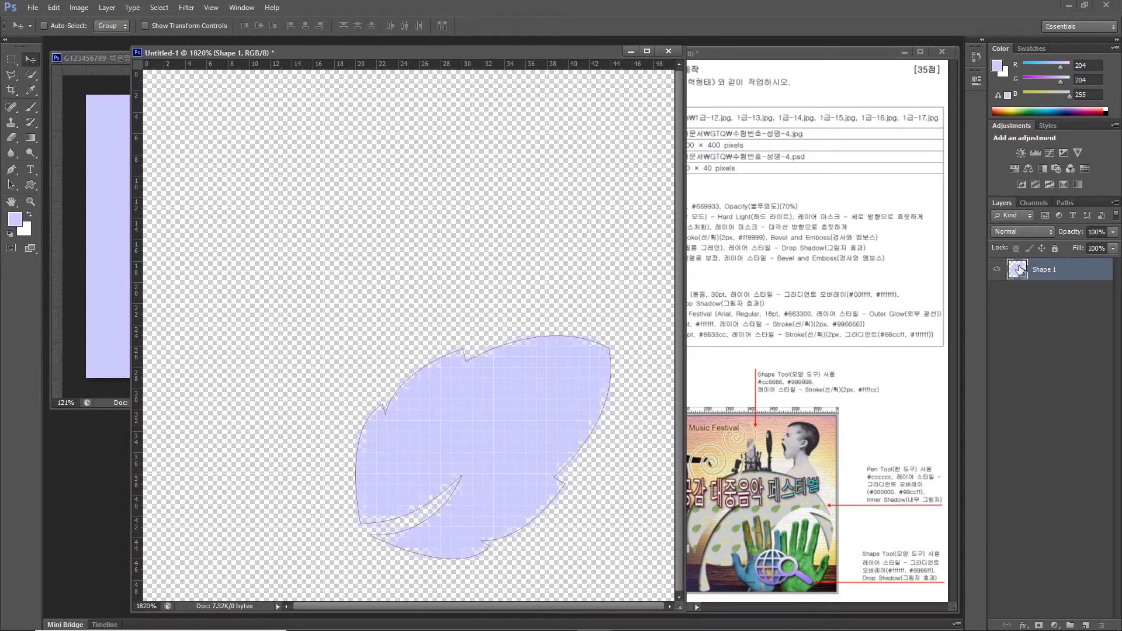
left_click(1020, 269)
left_click(1019, 269)
double_click(1019, 268)
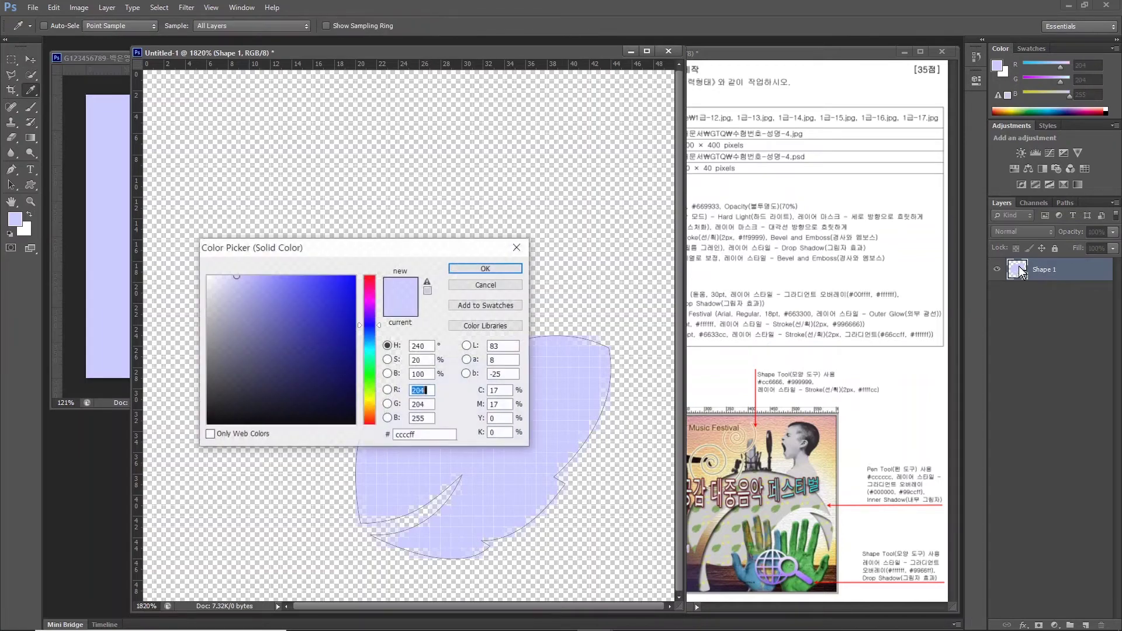
type("669933")
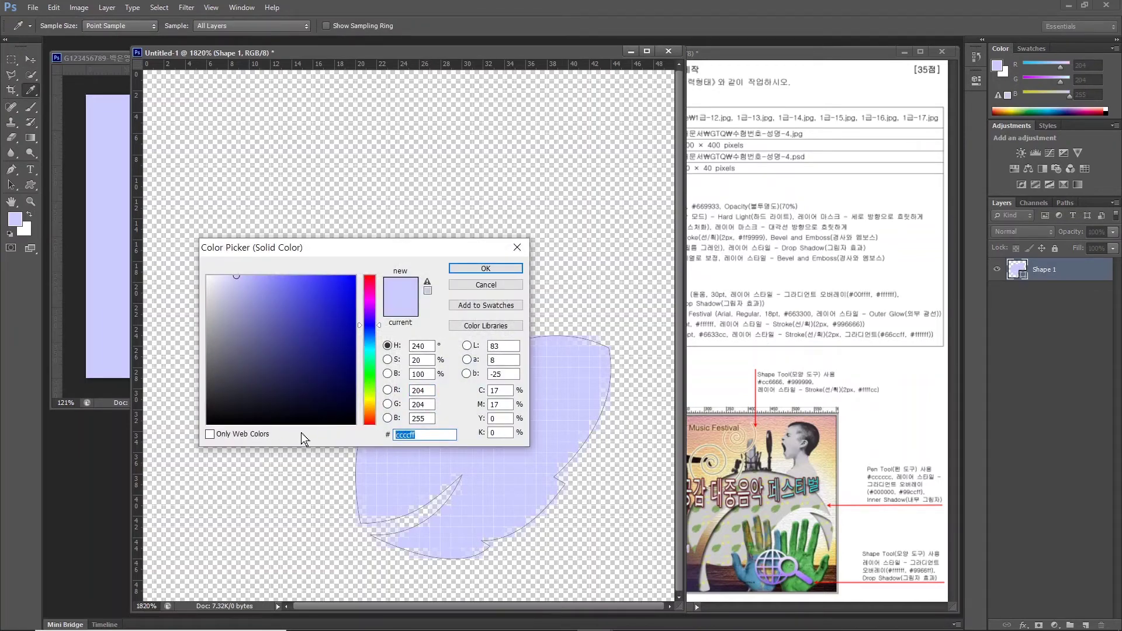
key("Return")
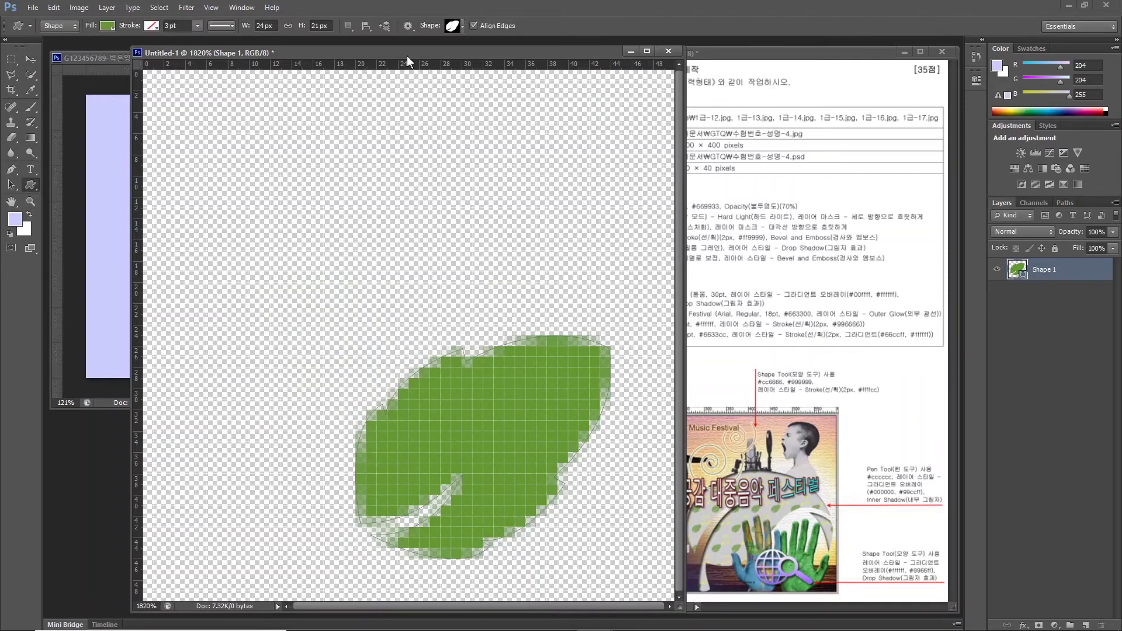
Draw a music note custom shape above the leaf and fill it yellow #FFFF00.
left_click(457, 26)
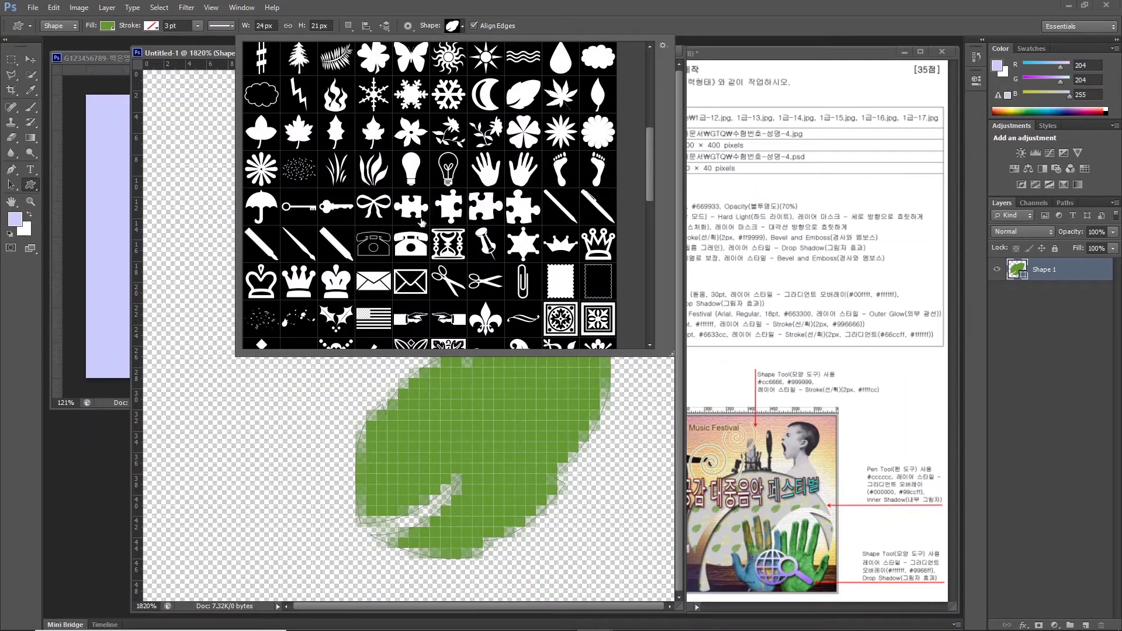
scroll(449, 138, "up", 3)
scroll(449, 137, "up", 2)
double_click(445, 130)
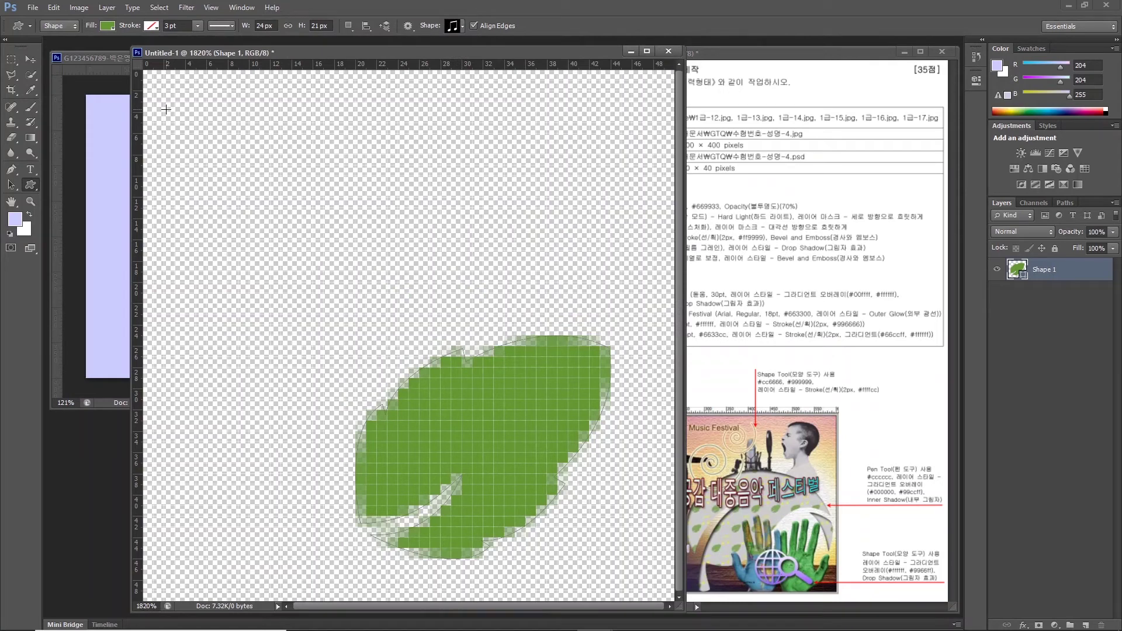
left_click_drag(381, 308, 447, 333)
double_click(1017, 269)
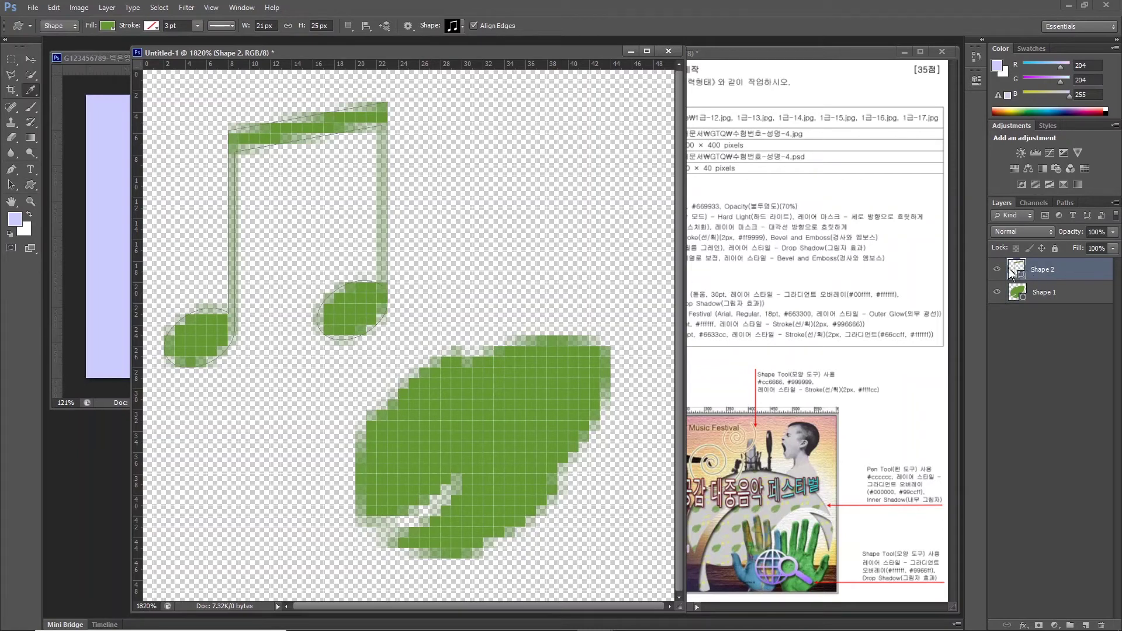
double_click(425, 435)
type("FFFF")
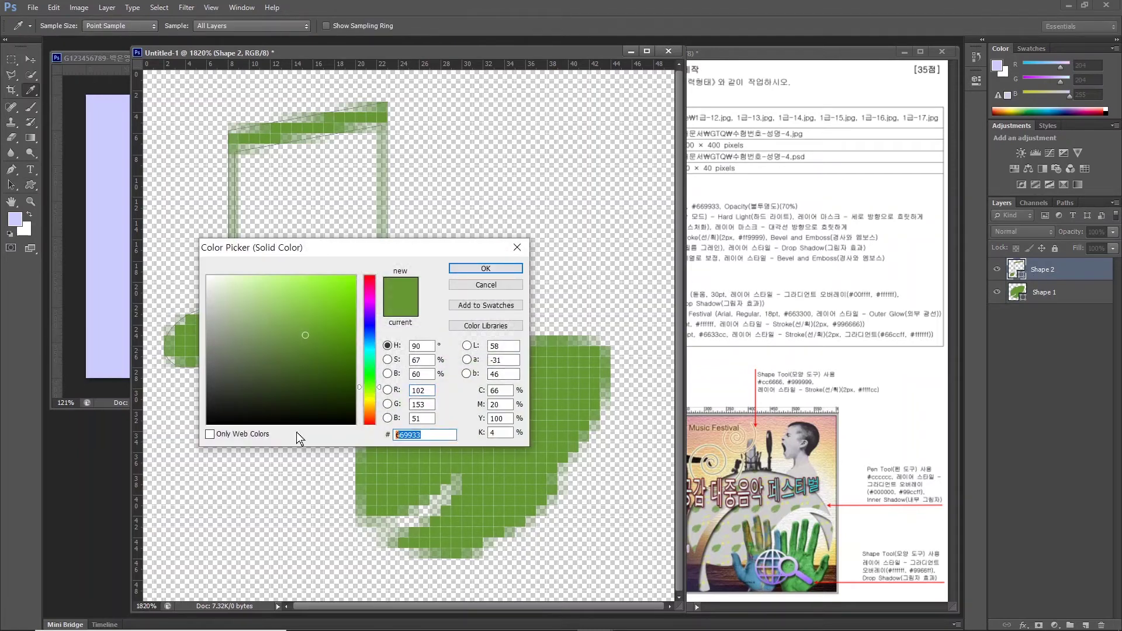
type("00")
key("Return")
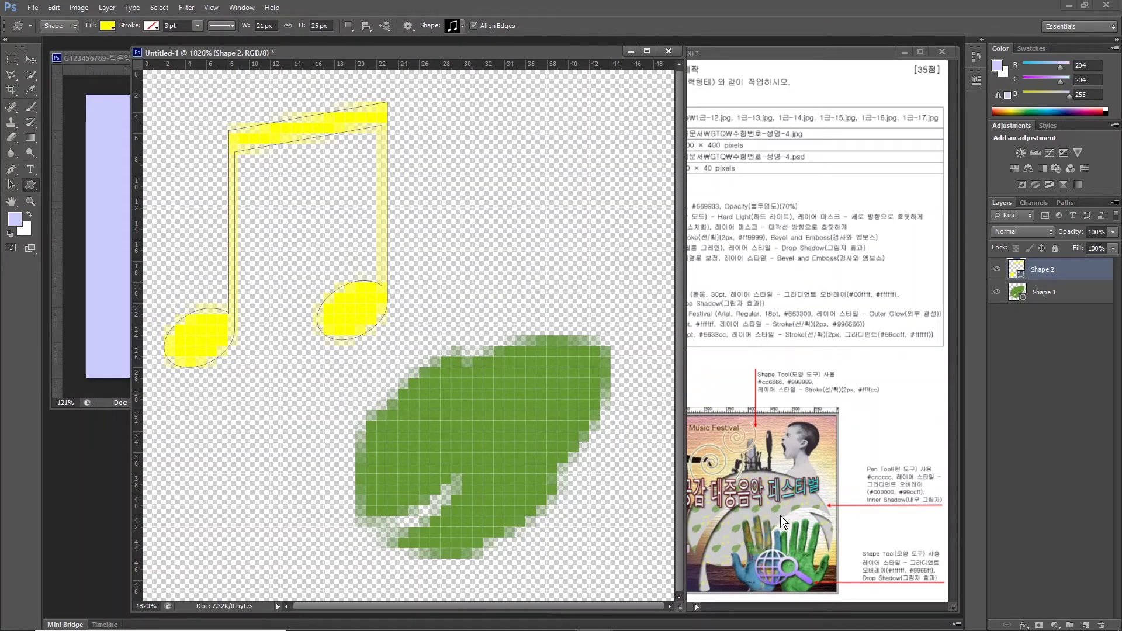
left_click(31, 60)
left_click_drag(508, 436, 359, 450)
key("ctrl+z")
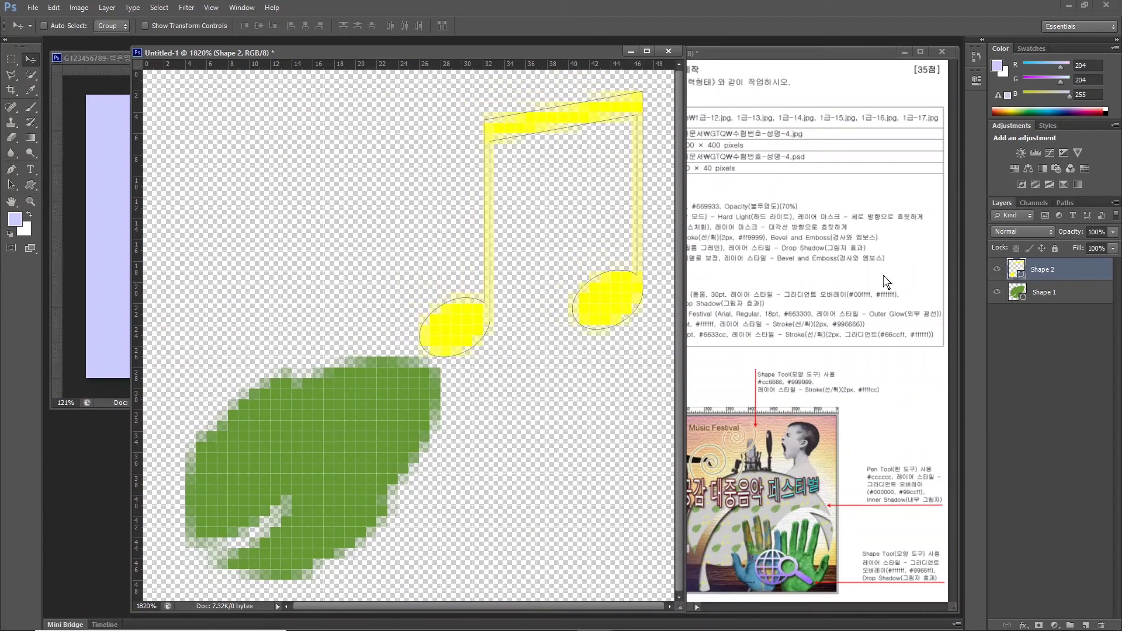
Set the note layer's opacity to 50% and enter 70% for the leaf layer.
left_click(1097, 231)
type("50")
key("Return")
key("alt+bracketleft")
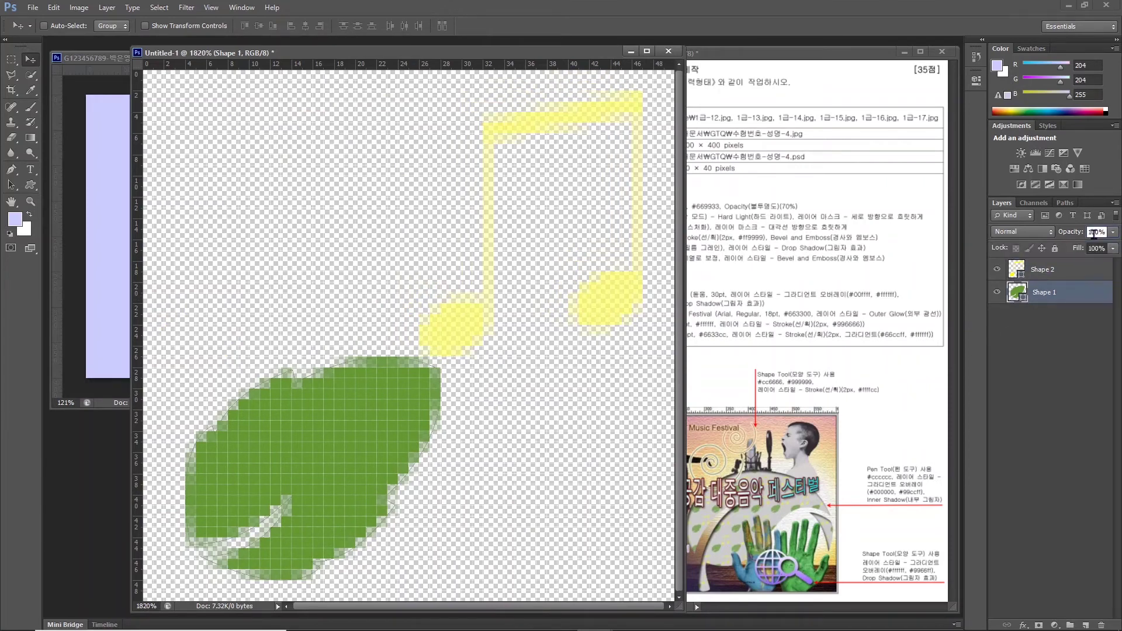
left_click(1093, 232)
type("70")
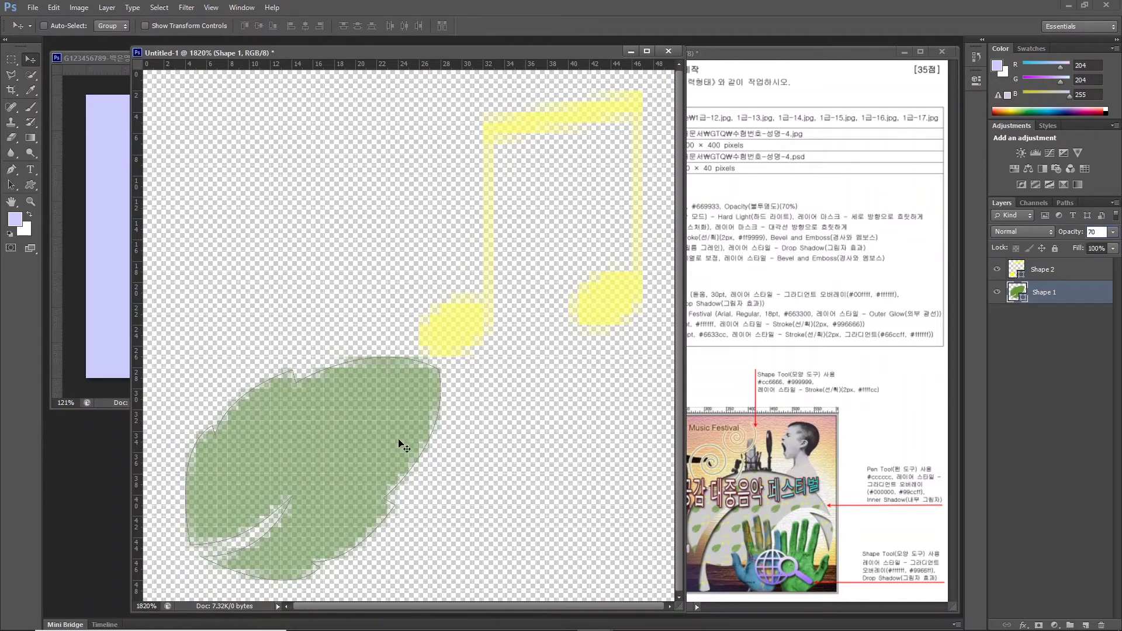
Define the artwork as pattern '음표 모양 패턴' and close Untitled-1 without saving.
left_click(51, 8)
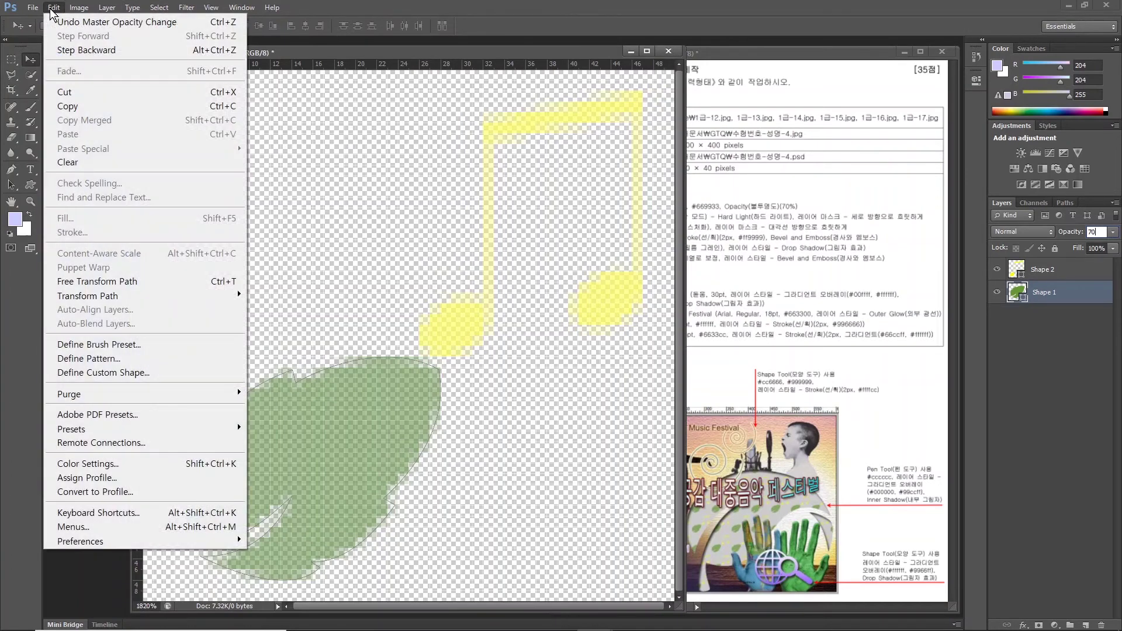
left_click(88, 367)
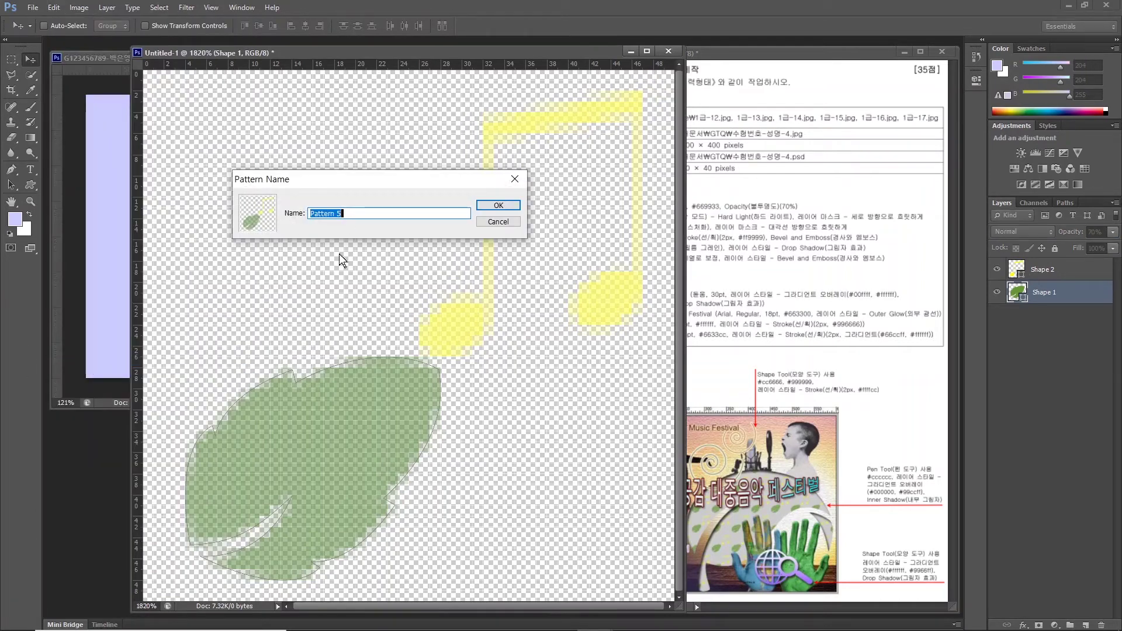
key("BackSpace")
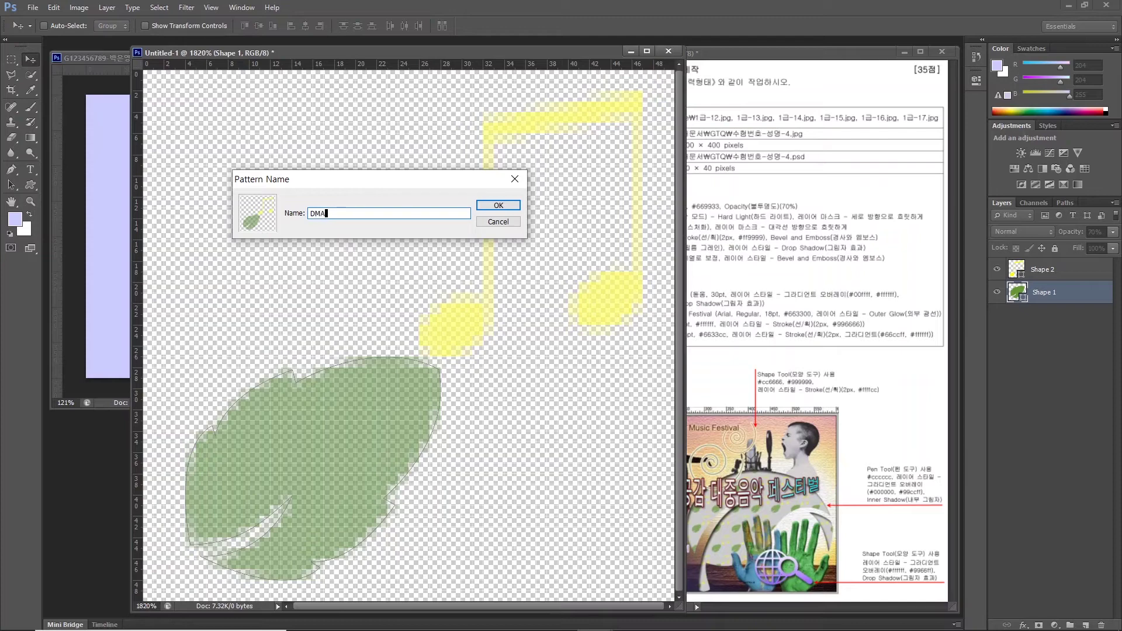
type("음표")
type(" 모양 패턴")
left_click(510, 204)
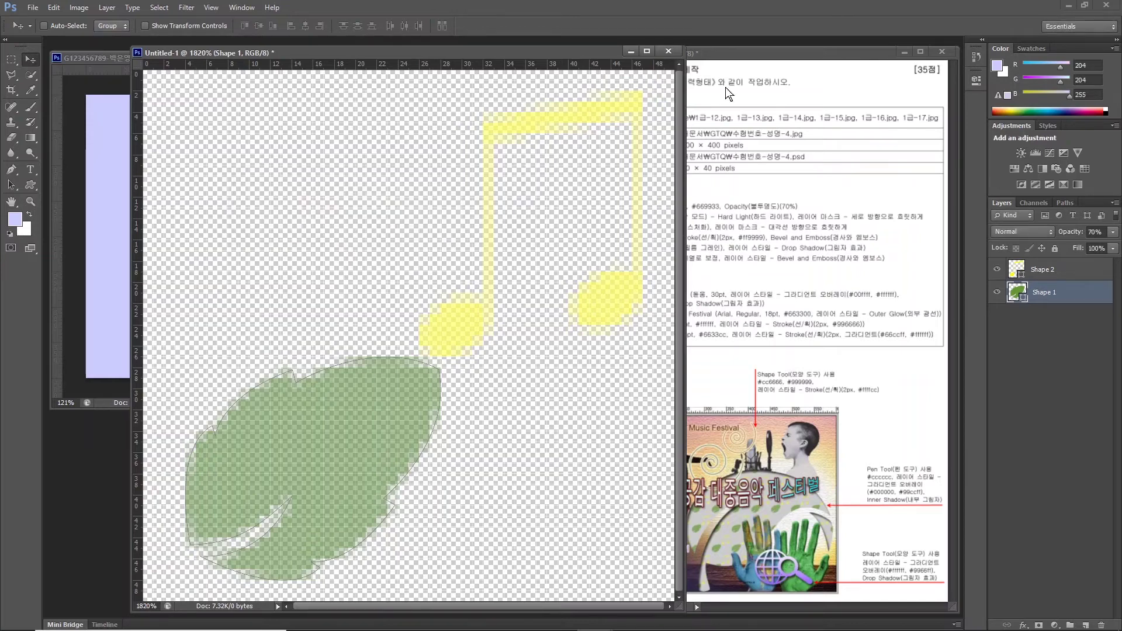
left_click(668, 50)
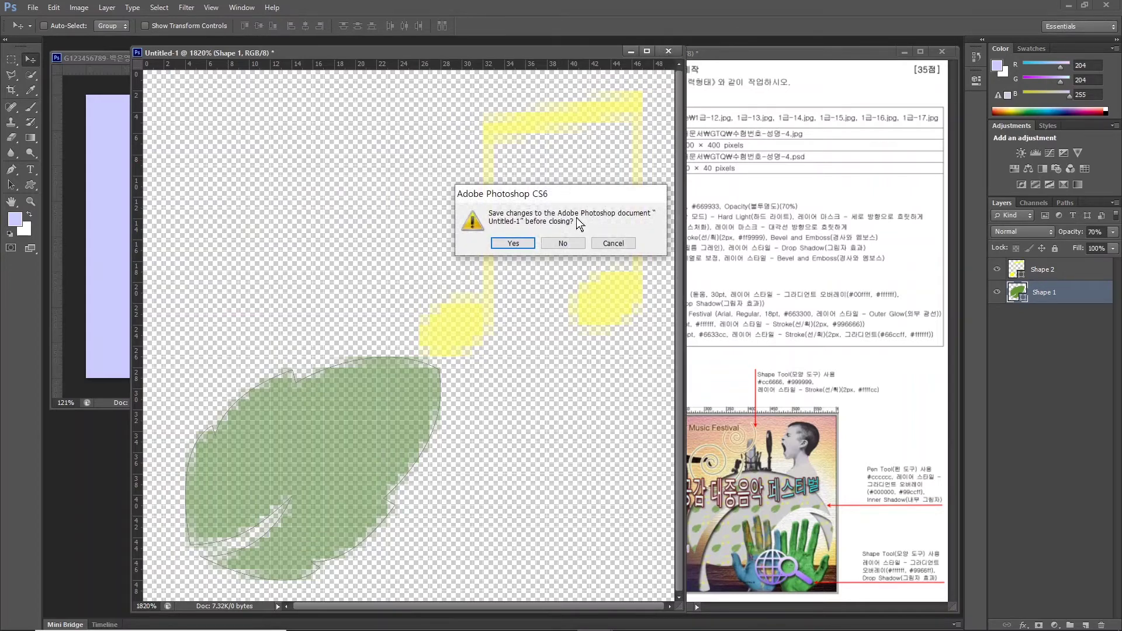
left_click(563, 244)
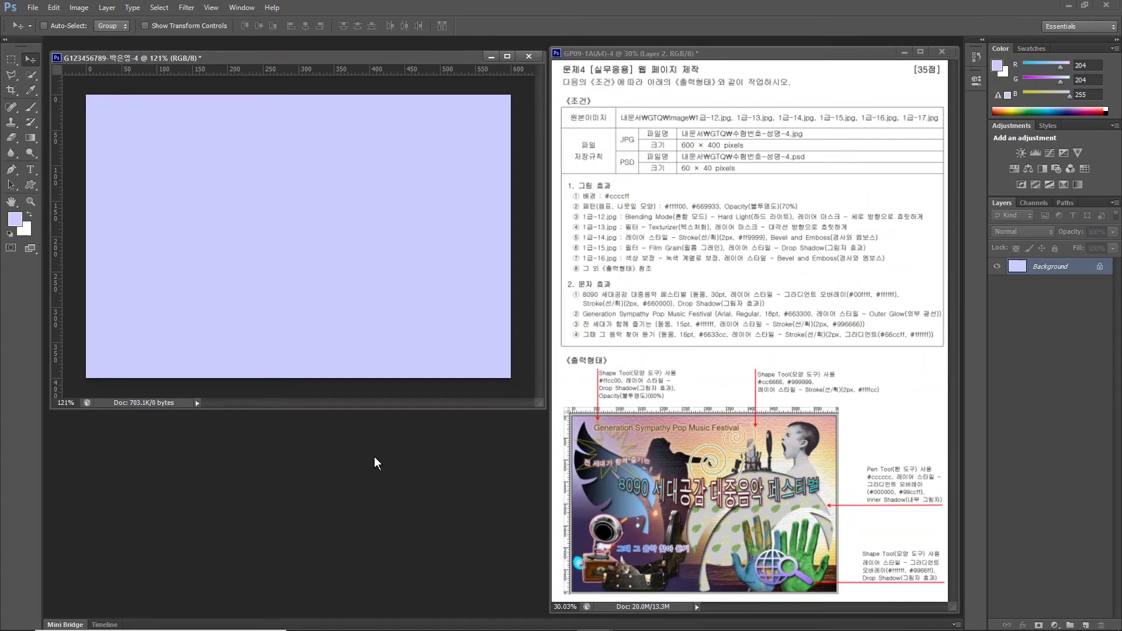
Open 1급-12.jpg from Documents > GTQ > image and bring up its Image Size settings.
double_click(399, 444)
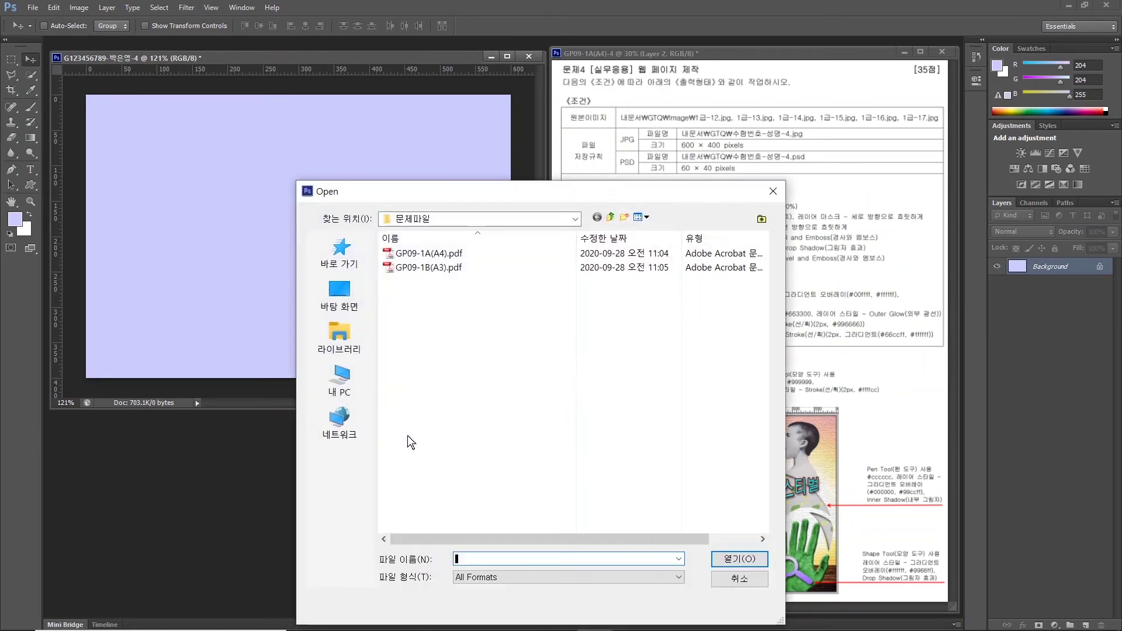
left_click(337, 345)
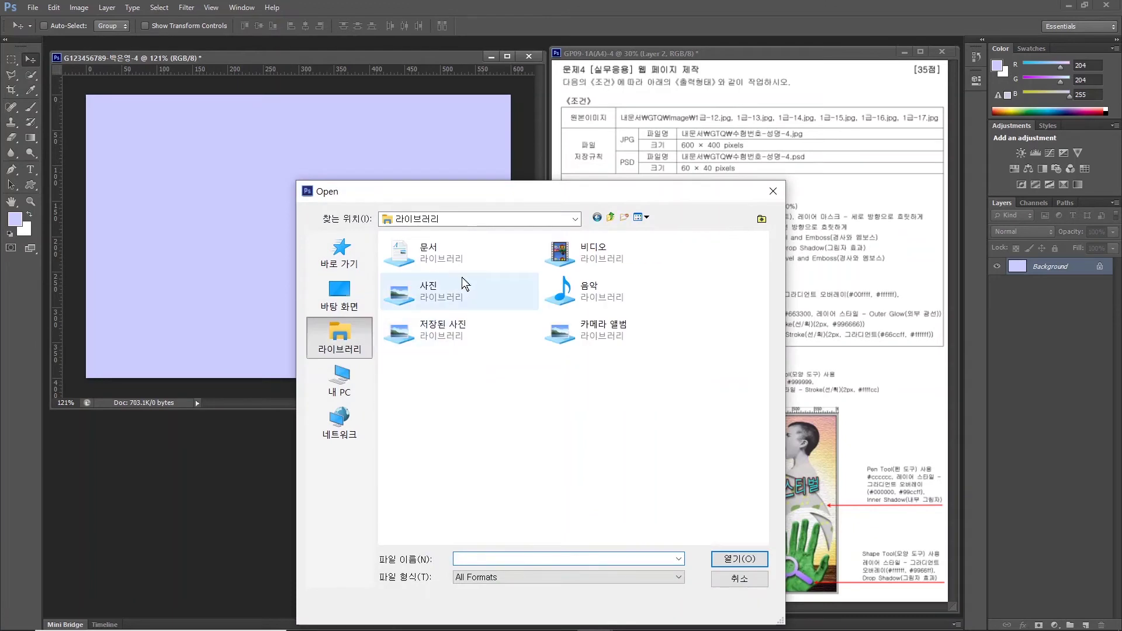
double_click(436, 253)
double_click(417, 295)
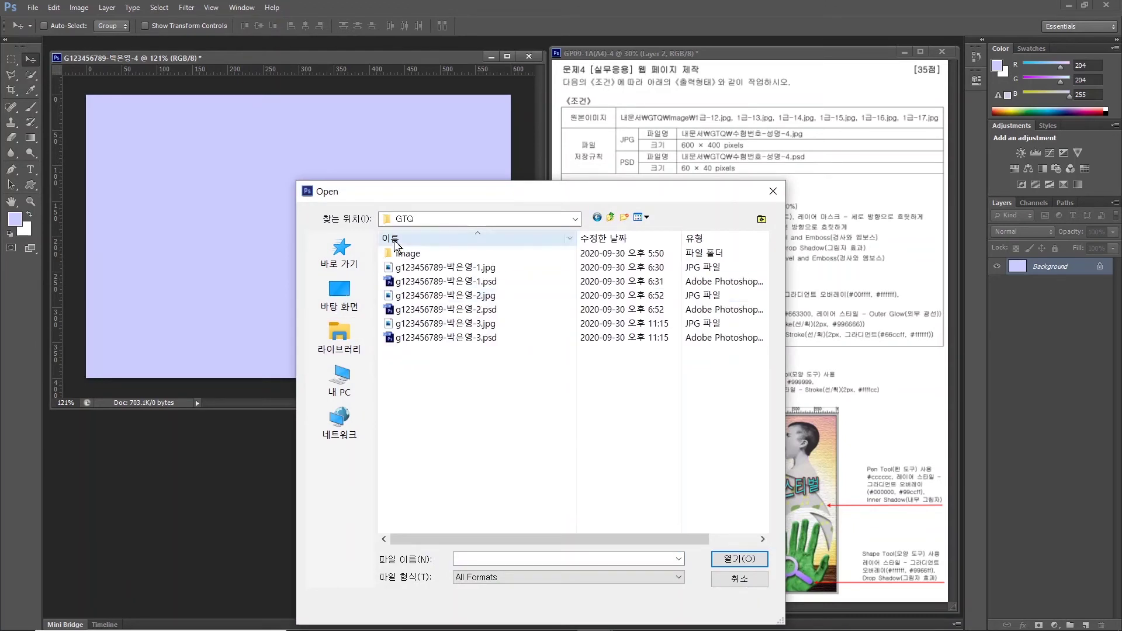
double_click(387, 250)
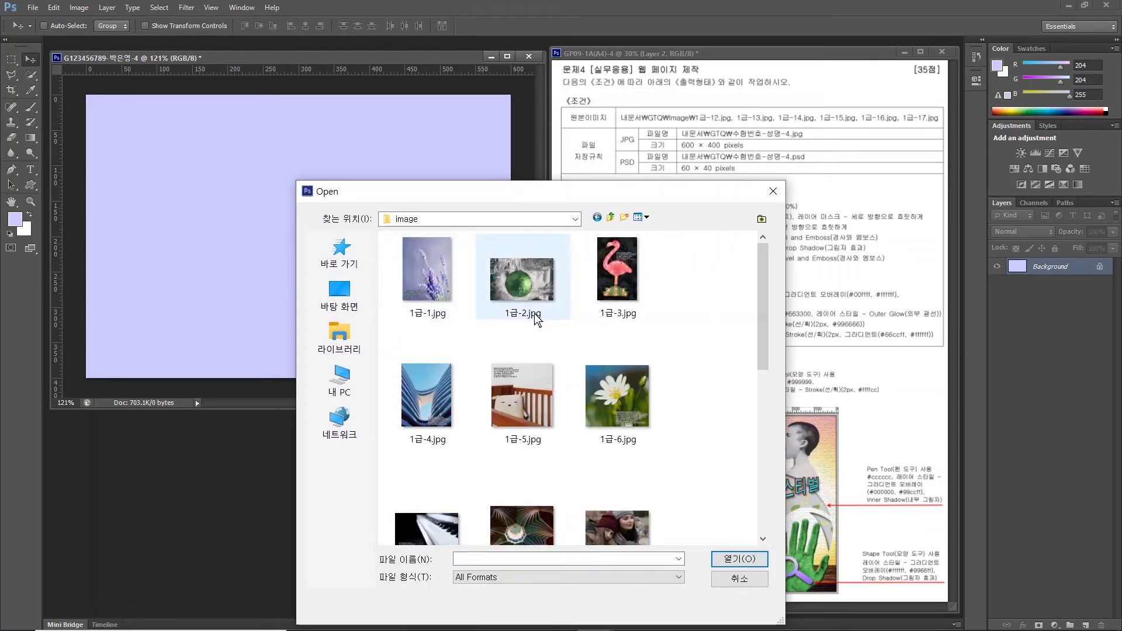
scroll(492, 321, "down", 3)
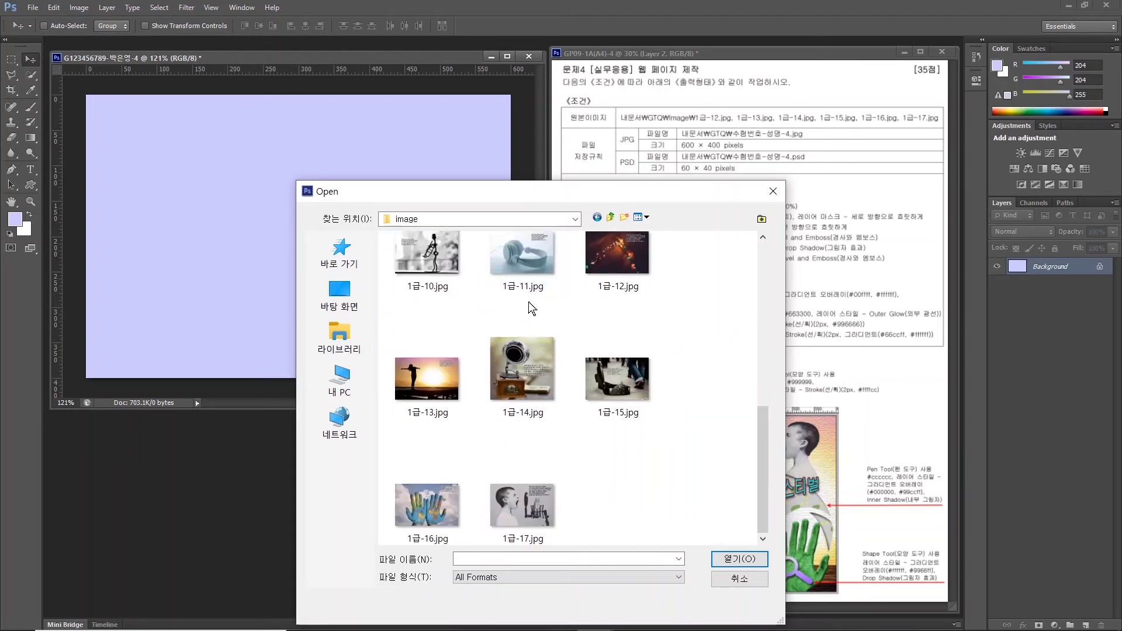
left_click(617, 274)
left_click(728, 560)
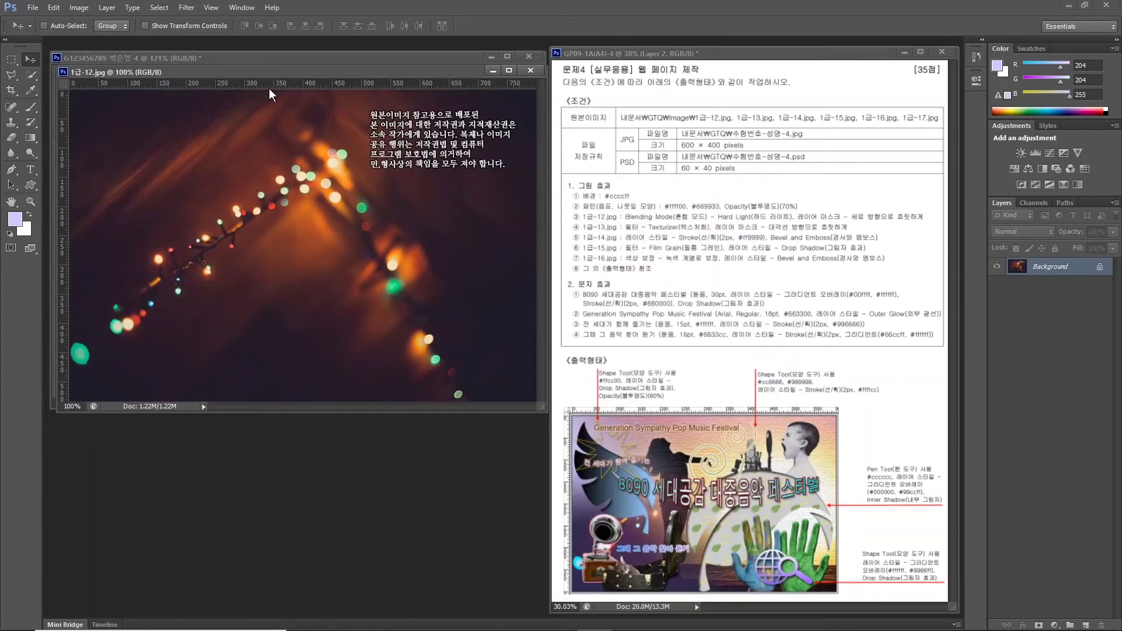
left_click_drag(273, 61, 345, 202)
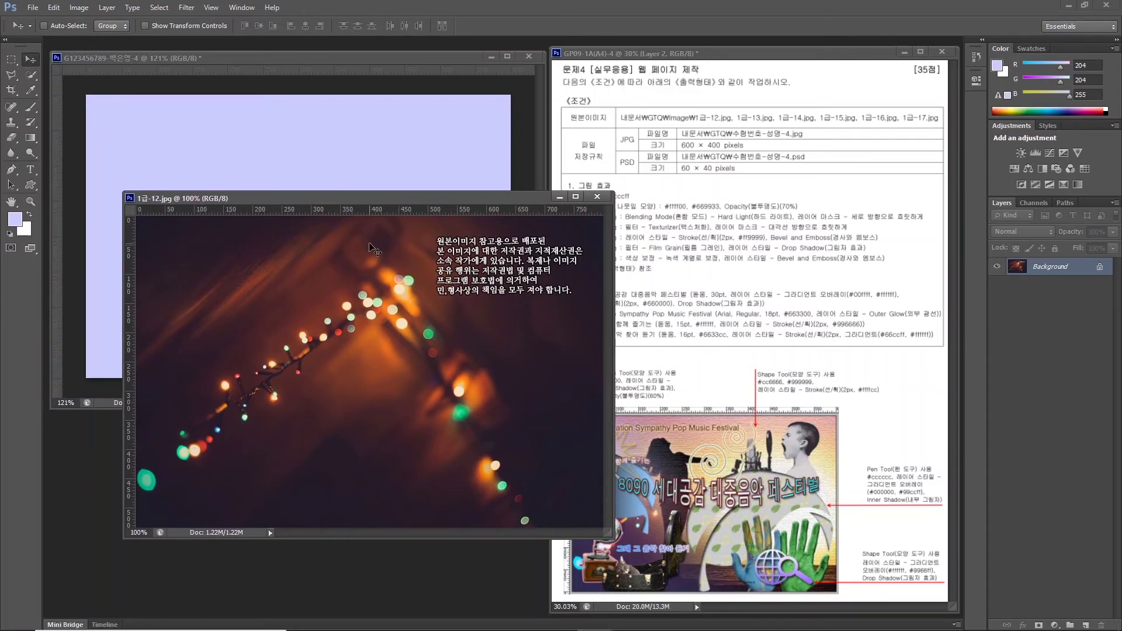
left_click(80, 8)
left_click(108, 114)
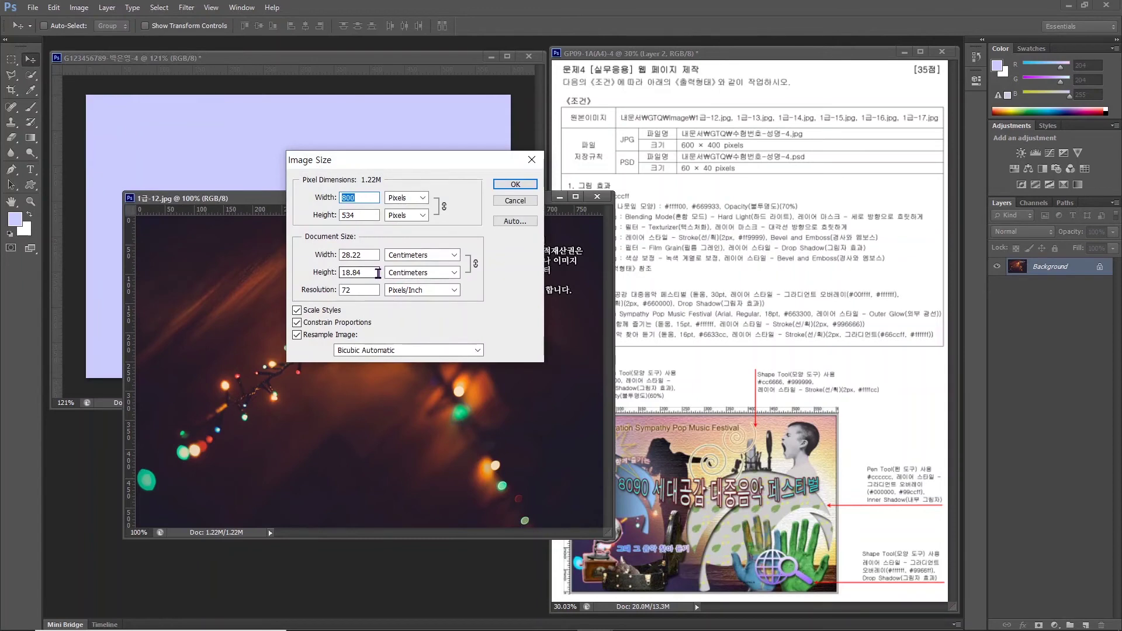
Resize the lights photo to 600 px wide, drag it into the exam document, close the original.
type("600")
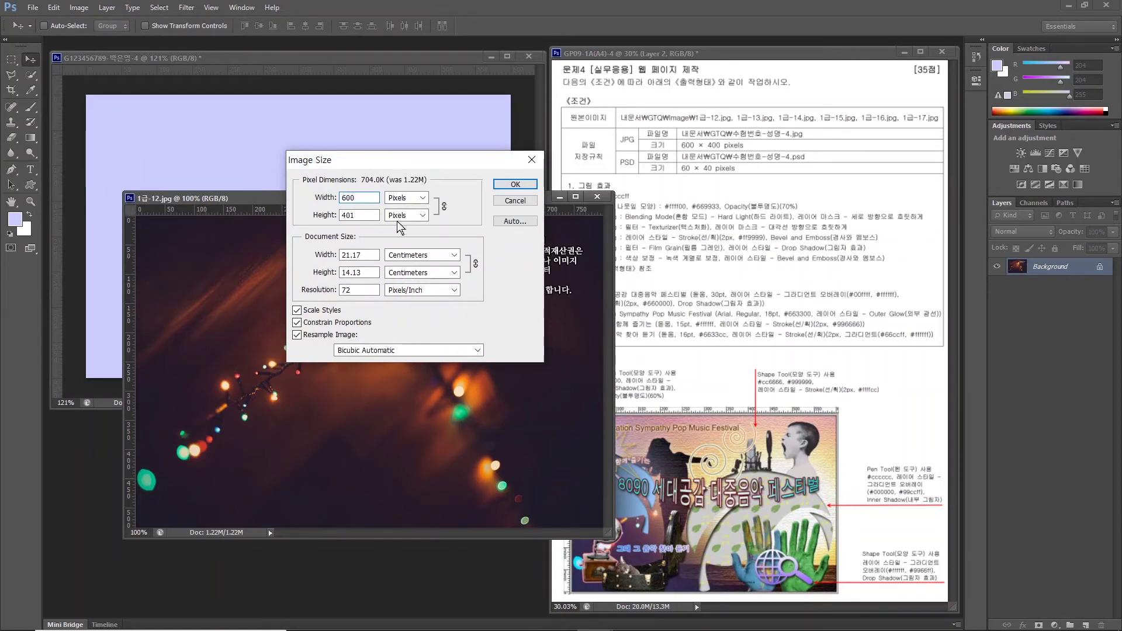
left_click(514, 184)
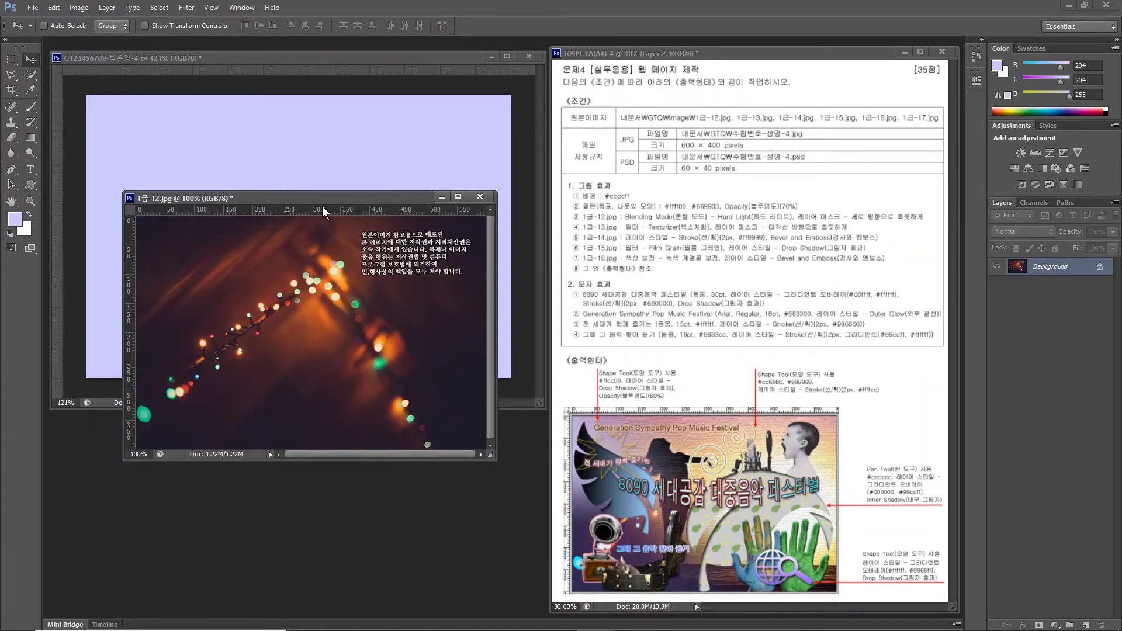
left_click_drag(321, 204, 385, 290)
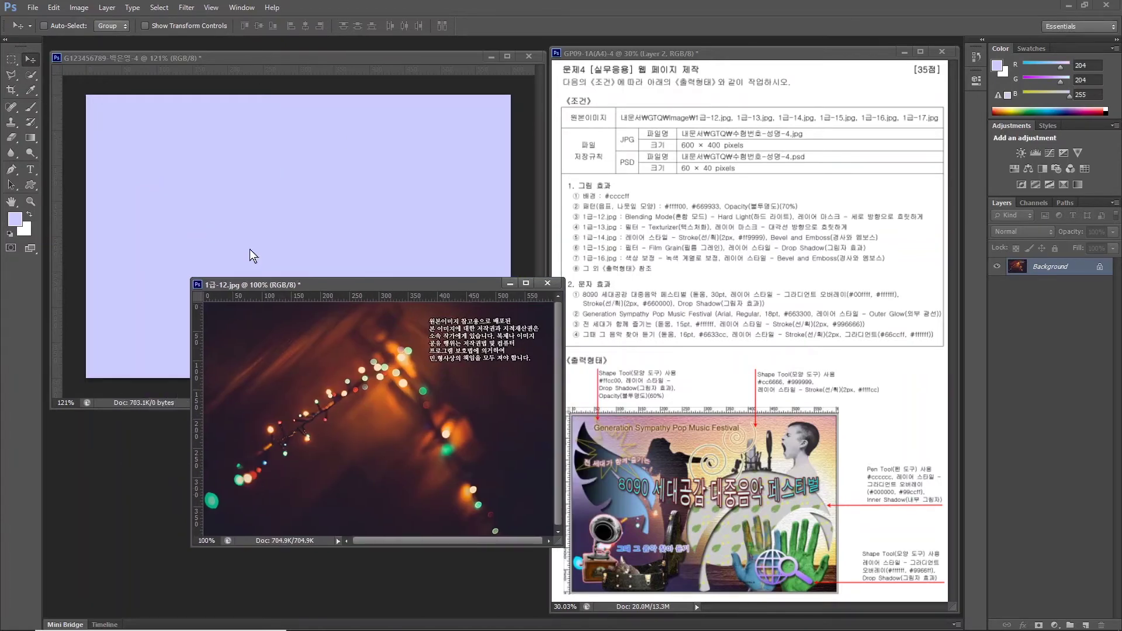
left_click_drag(279, 282, 217, 181)
left_click(555, 292)
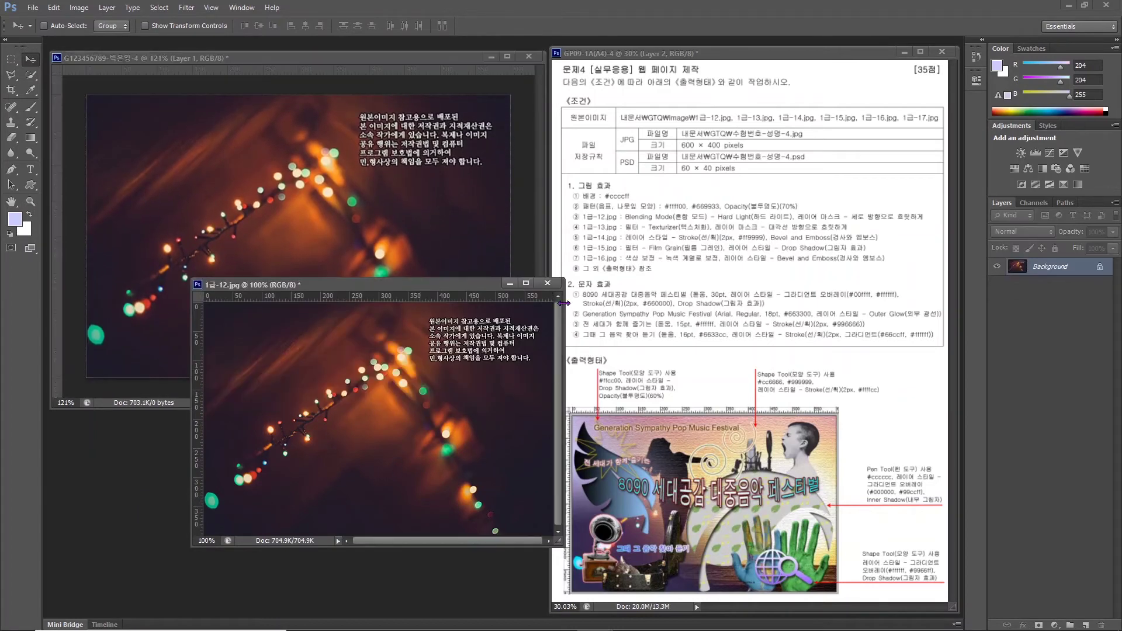
left_click(548, 283)
left_click(563, 243)
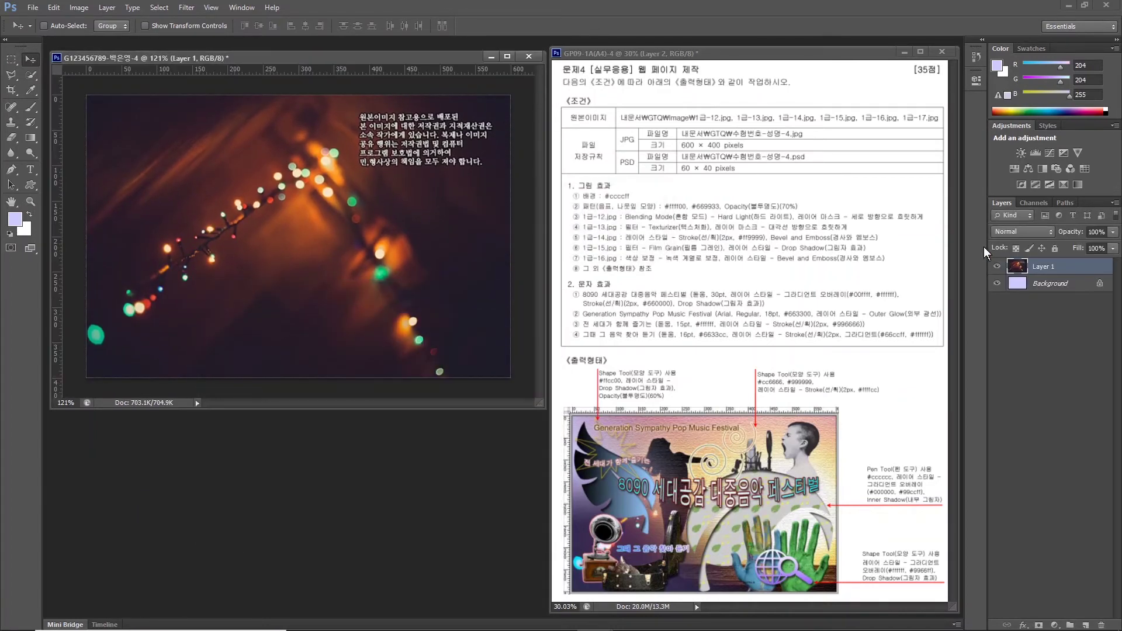
Rename the new photo layer to 1-12.
double_click(1047, 265)
type("1-12")
key("Return")
Set layer 1-12 to Hard Light blending and add a layer mask.
left_click(1004, 234)
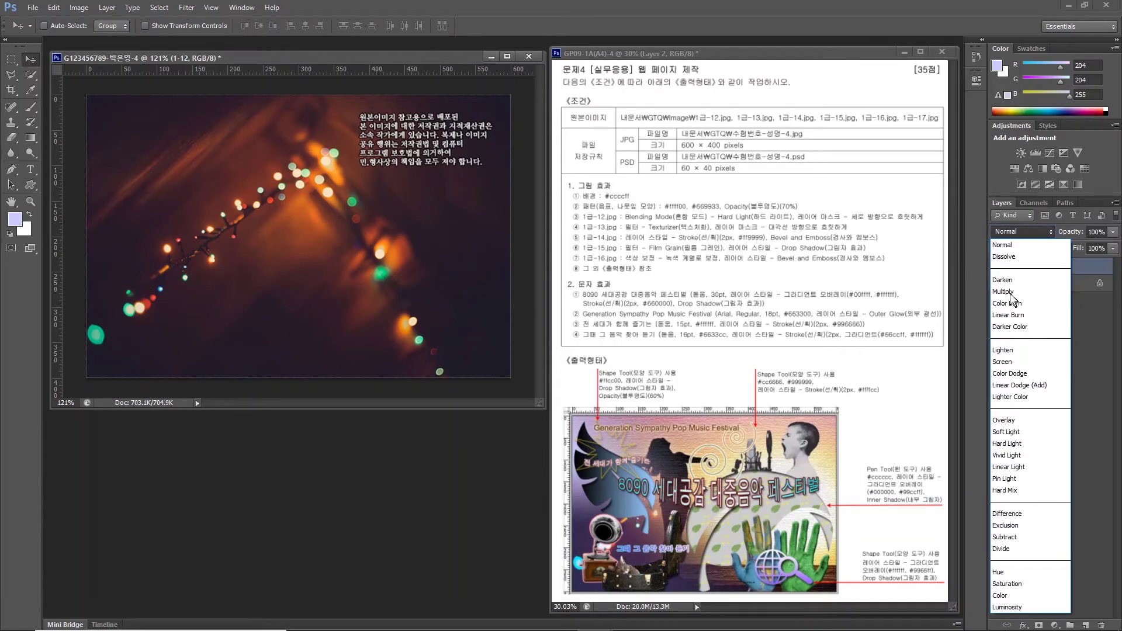
left_click(1007, 443)
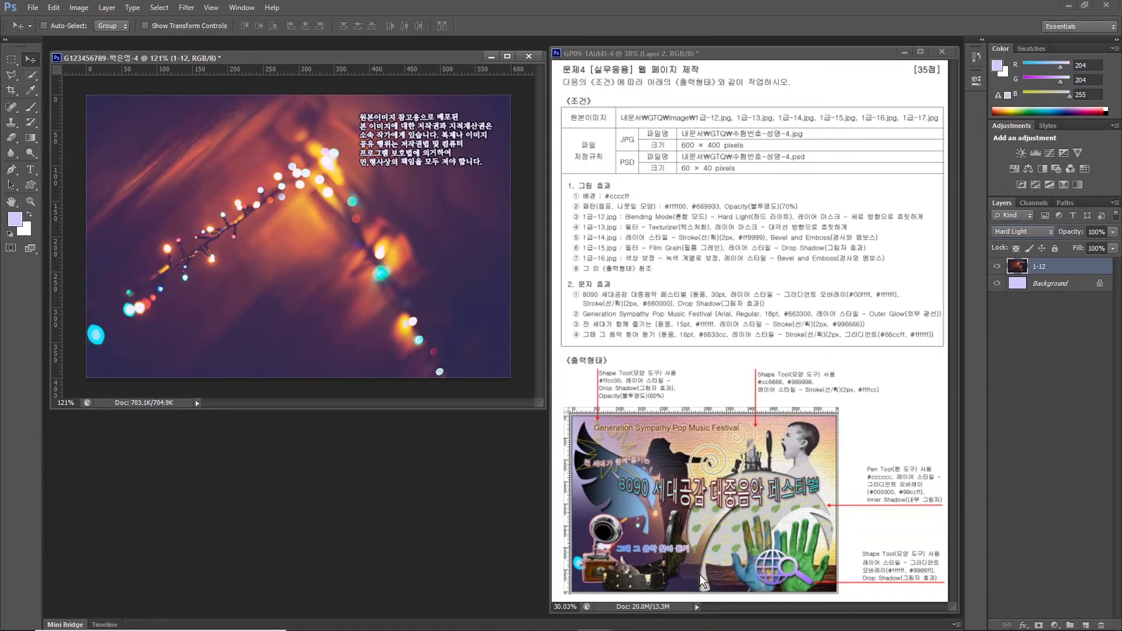
mouse_move(746, 629)
left_click(1038, 625)
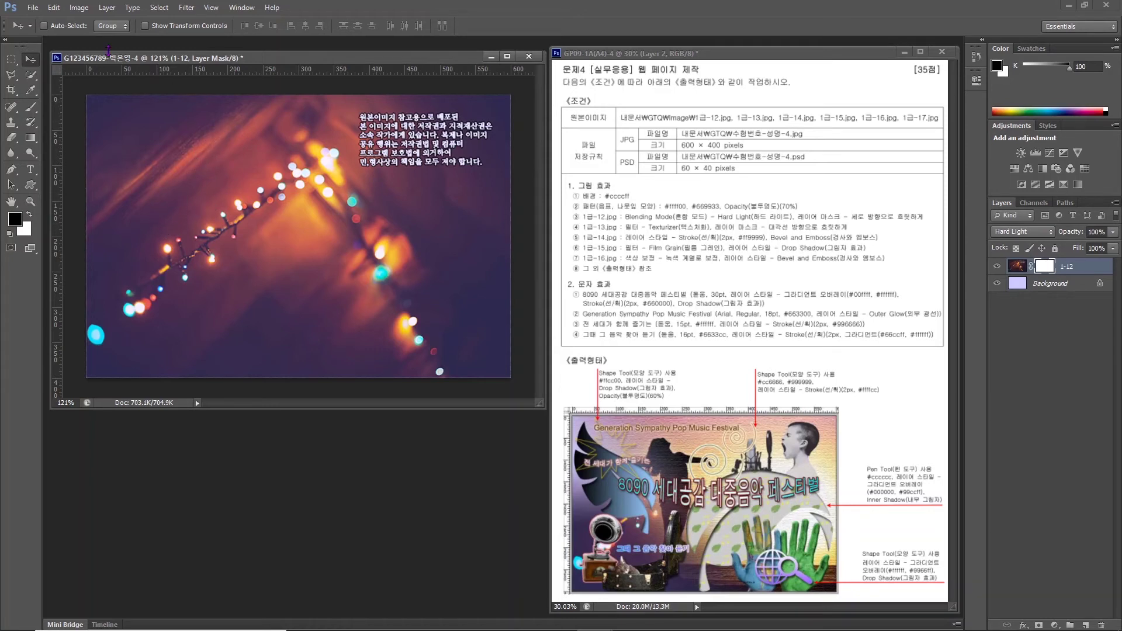
Drag a black-to-white gradient down the mask to fade the photo's top.
left_click(32, 137)
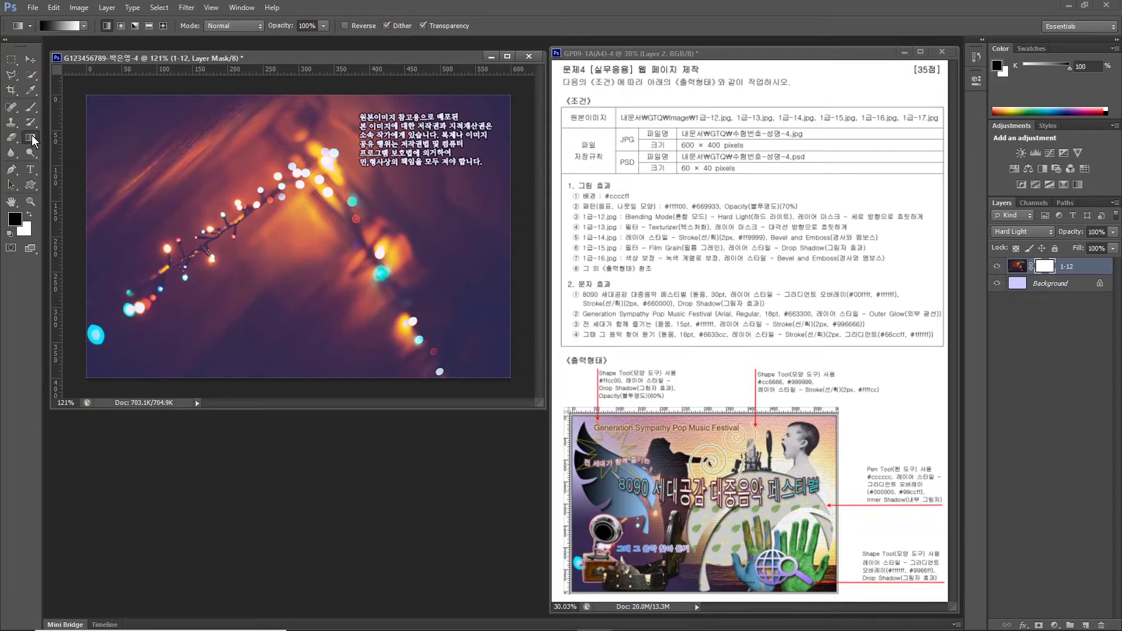
left_click(59, 25)
left_click(194, 308)
left_click(216, 153)
left_click(200, 134)
left_click_drag(198, 203, 198, 228)
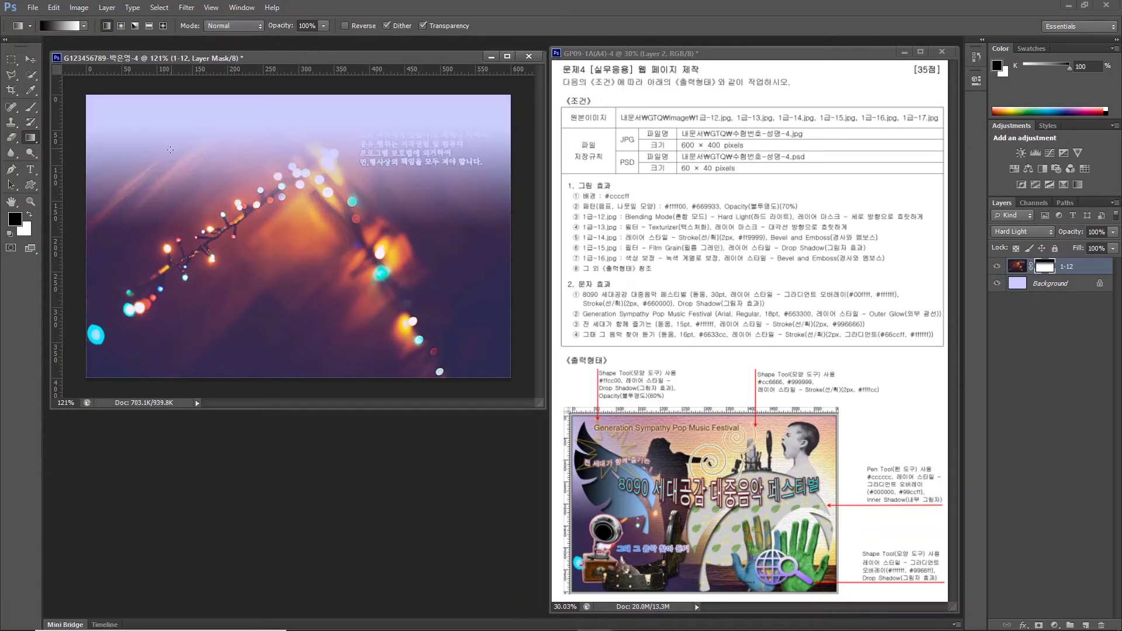
left_click_drag(170, 149, 173, 269)
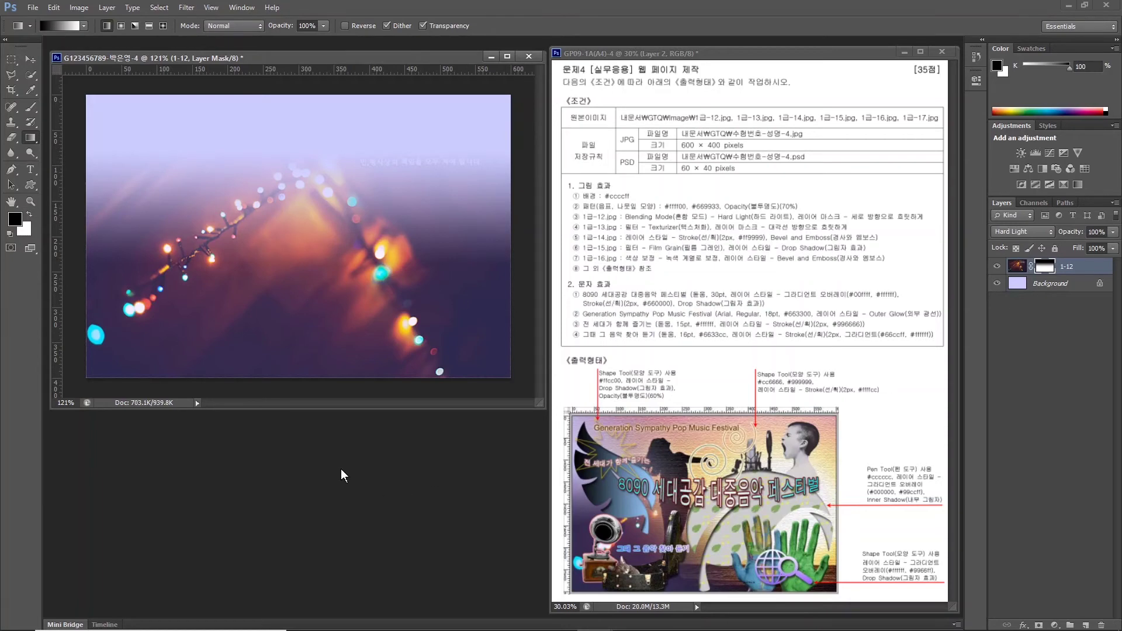
Open the sunset photo 1급-13.jpg and resize it to 750 × 500 pixels.
double_click(341, 469)
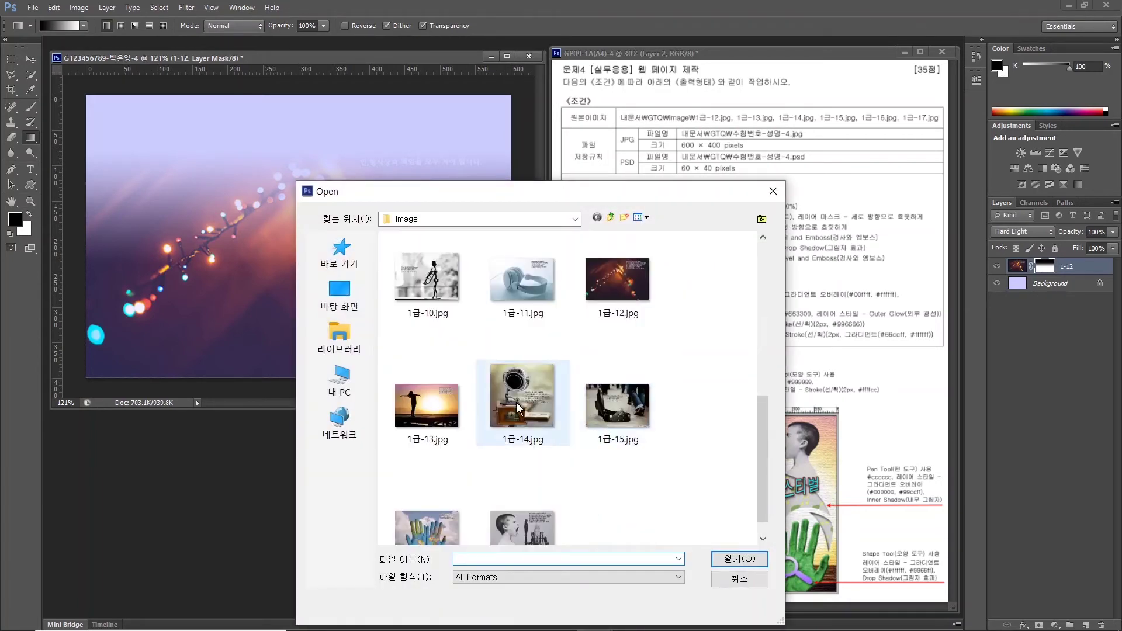
left_click(427, 406)
left_click(737, 561)
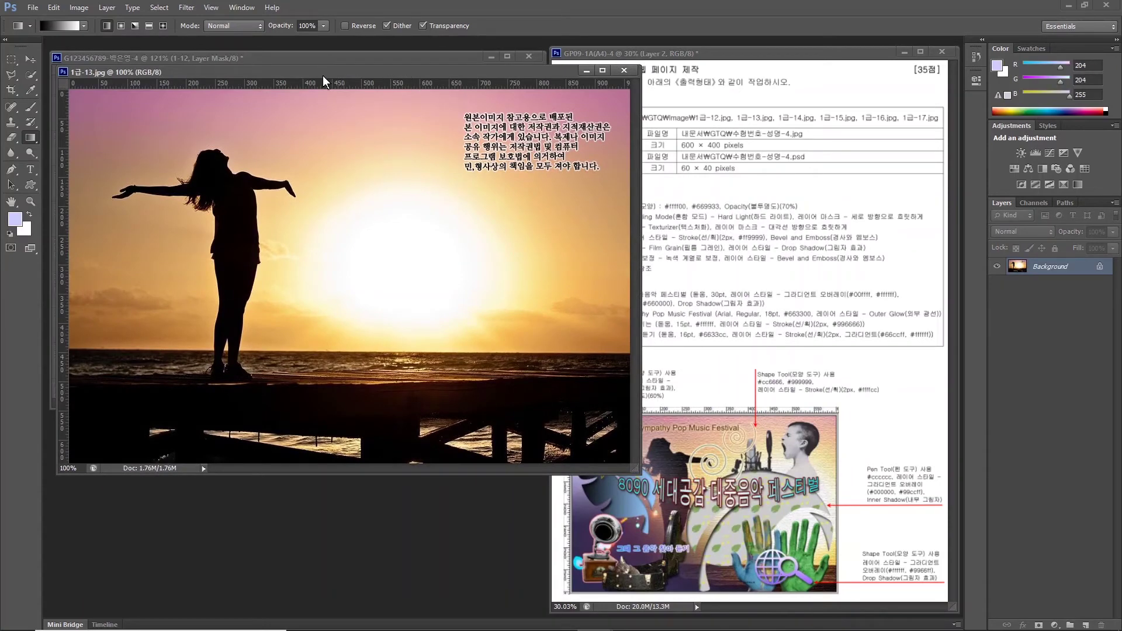
left_click(79, 8)
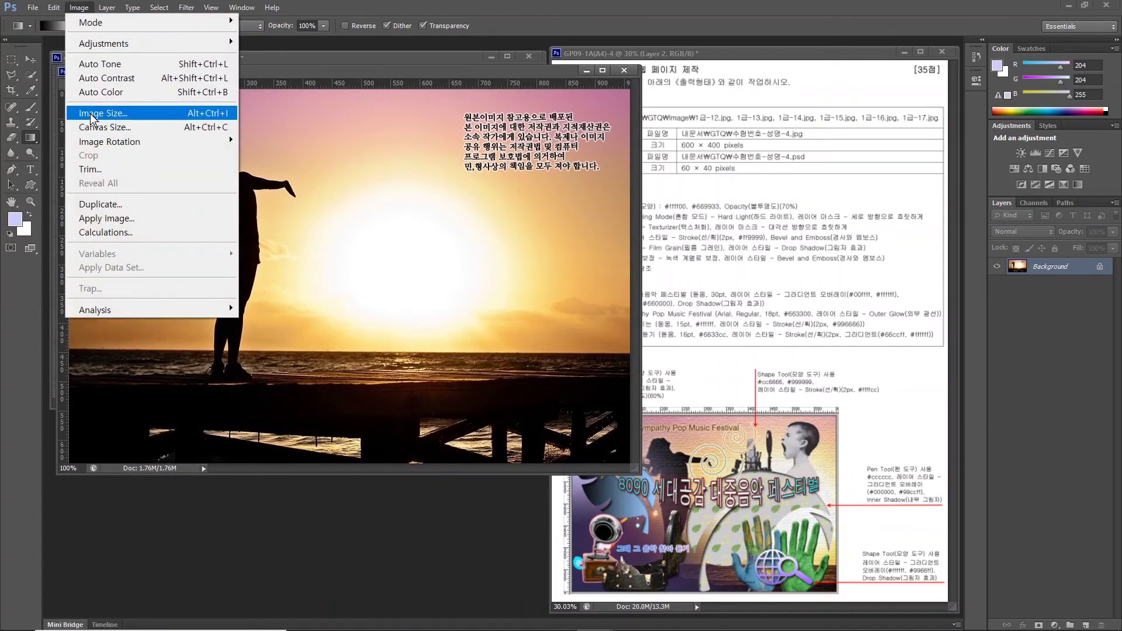
left_click(92, 113)
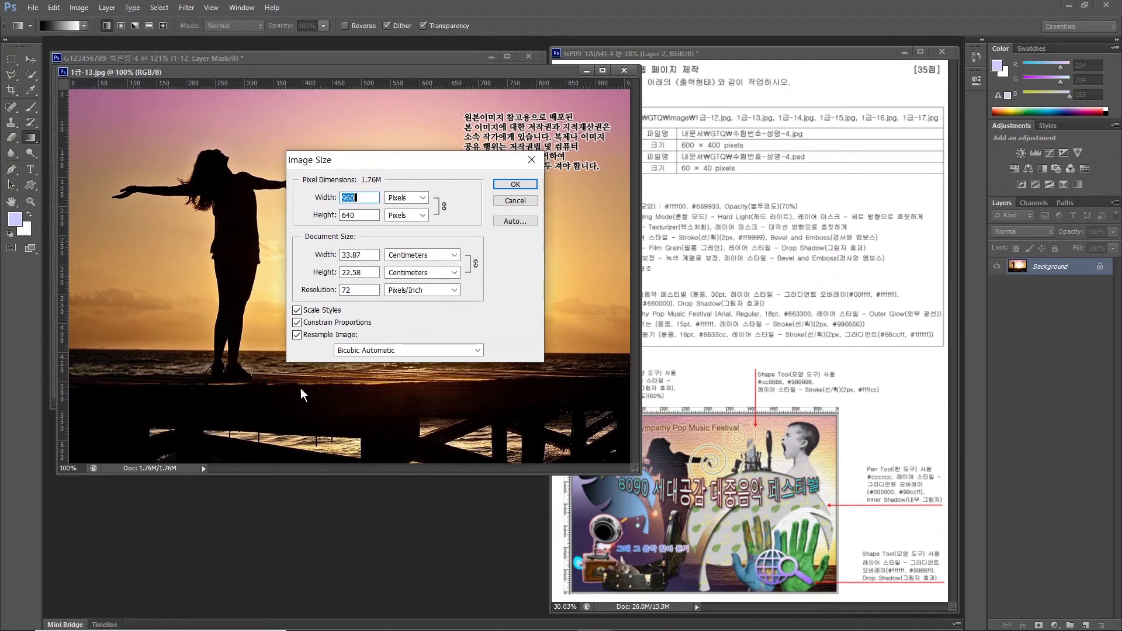
type("750")
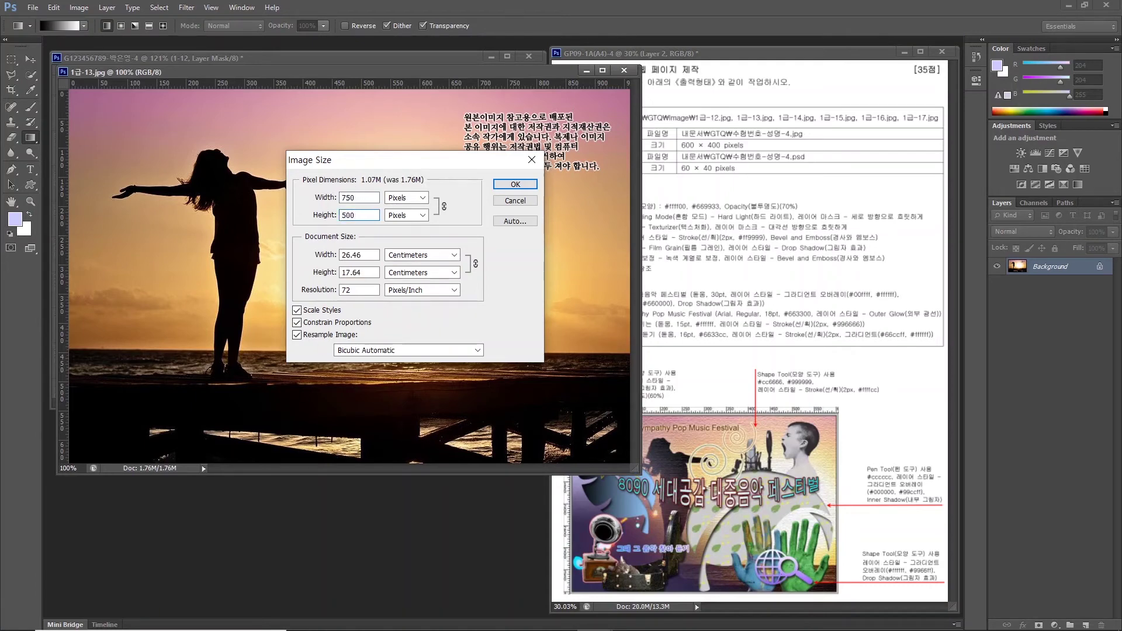
key("Return")
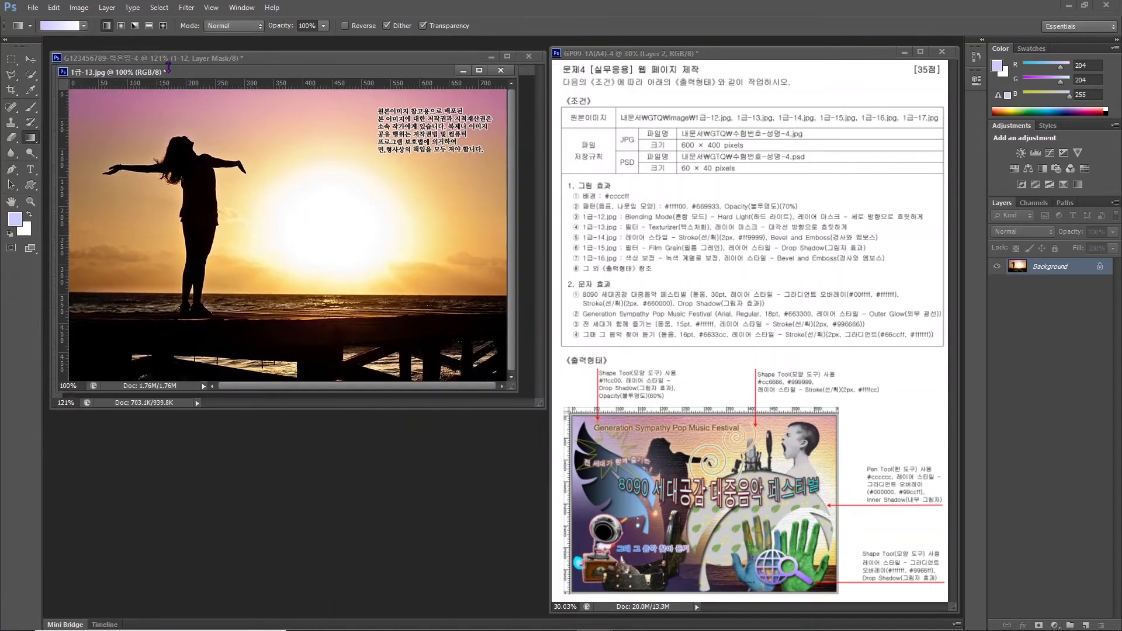
Move the sunset photo into the composition, close the original unsaved, and name the layer 1-13.
left_click_drag(182, 76, 390, 144)
left_click(31, 59)
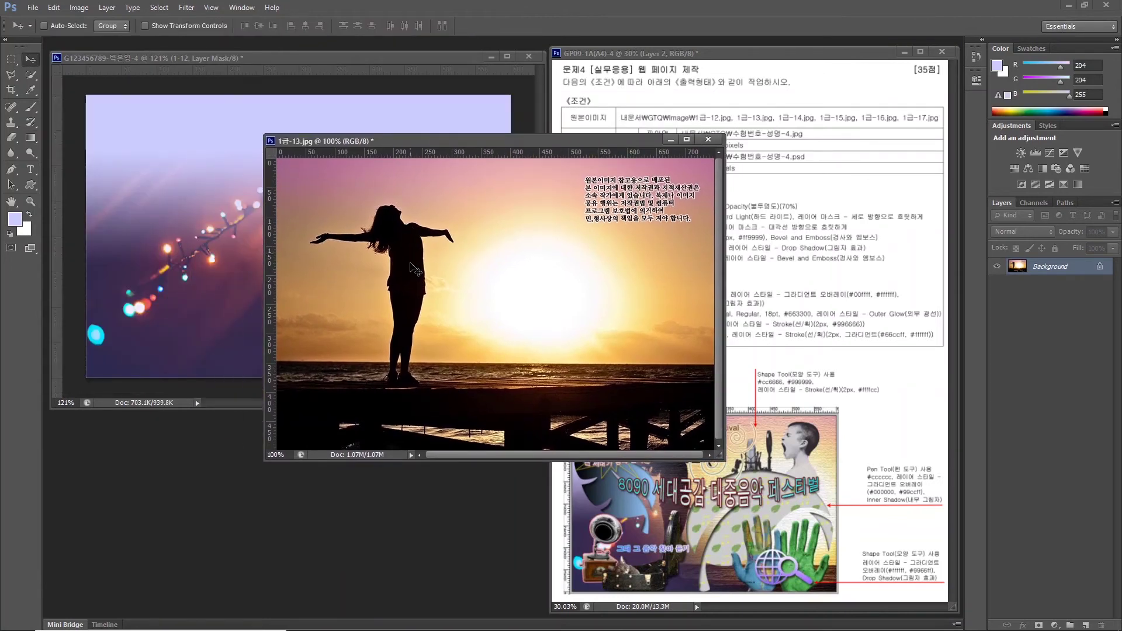
left_click_drag(206, 232, 234, 221)
left_click(708, 139)
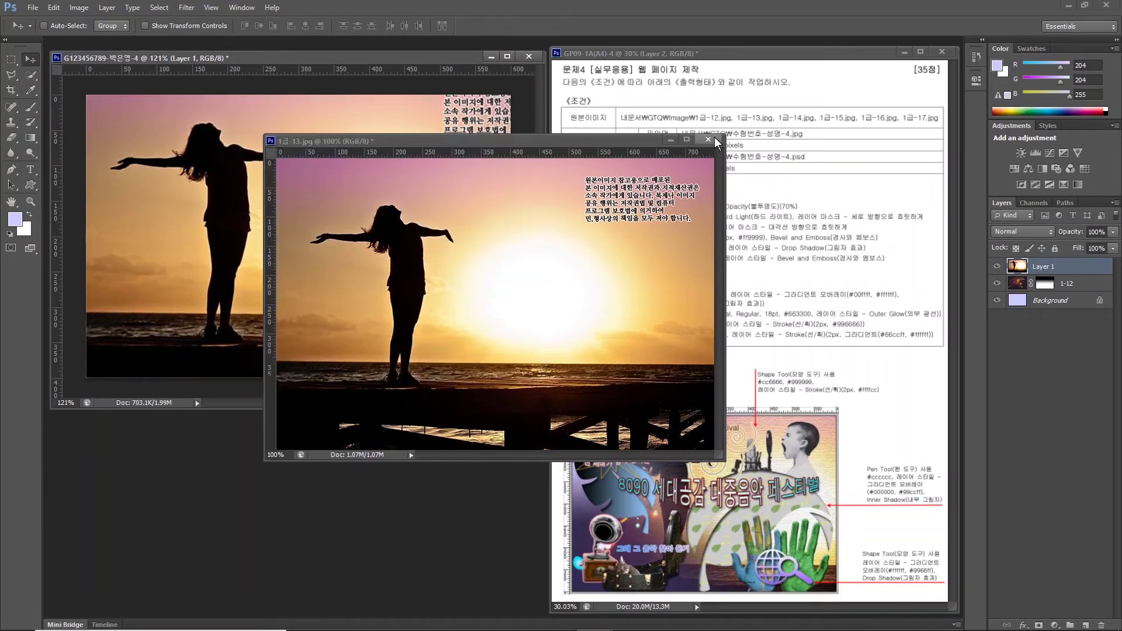
left_click(567, 244)
double_click(1042, 266)
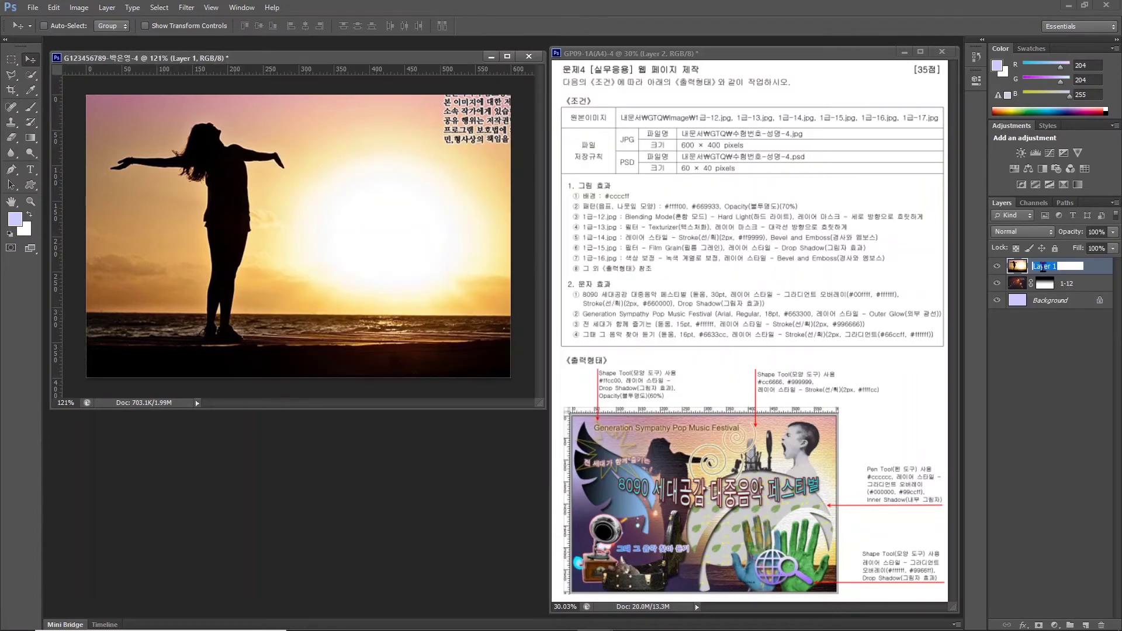
type("1-13")
key("Return")
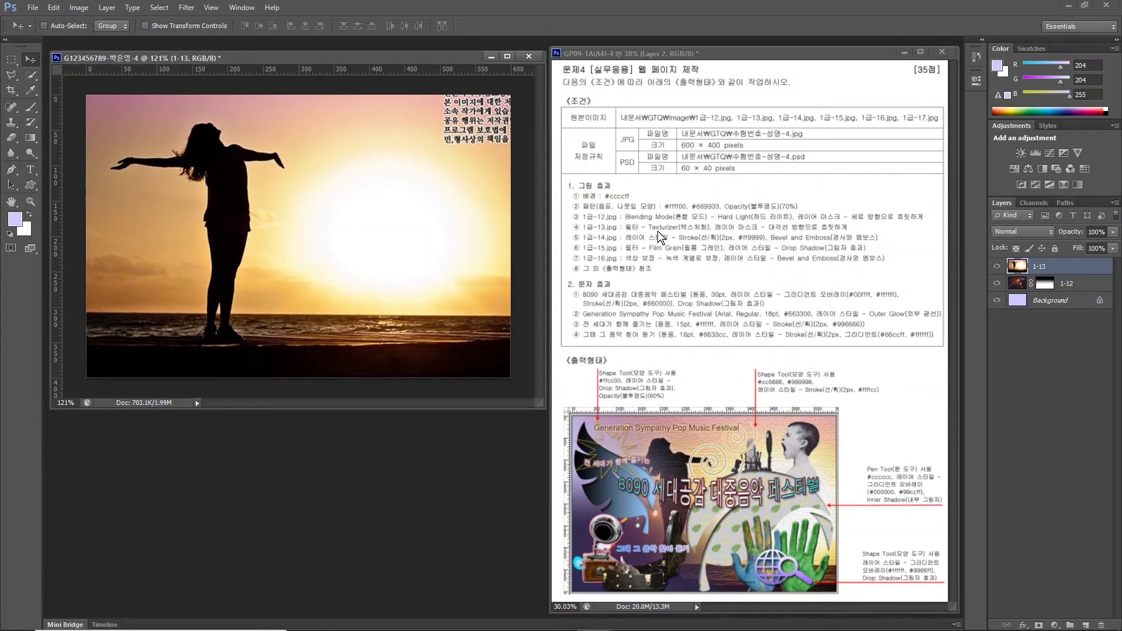
left_click(191, 8)
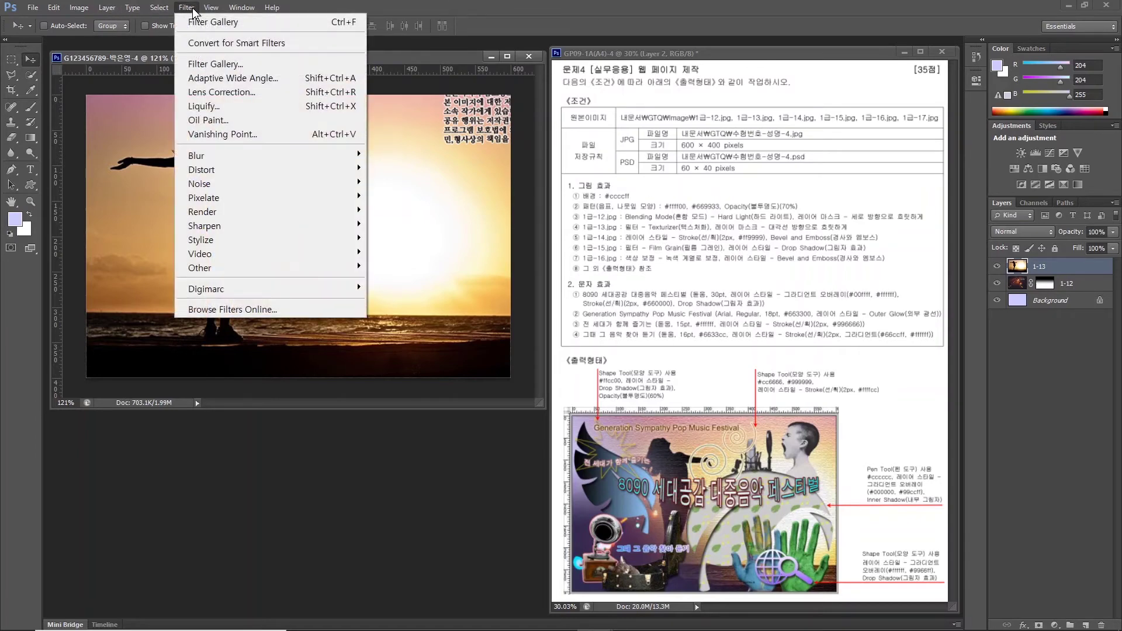
Apply the Texturizer filter from the Filter Gallery to layer 1-13.
left_click(203, 64)
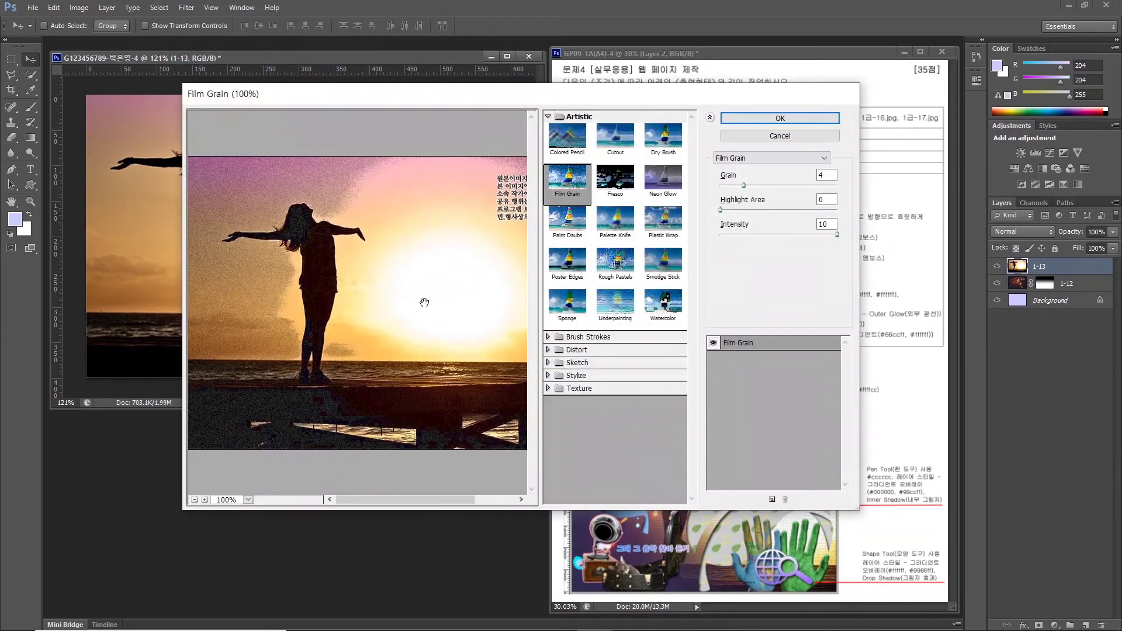
left_click(579, 388)
left_click(661, 454)
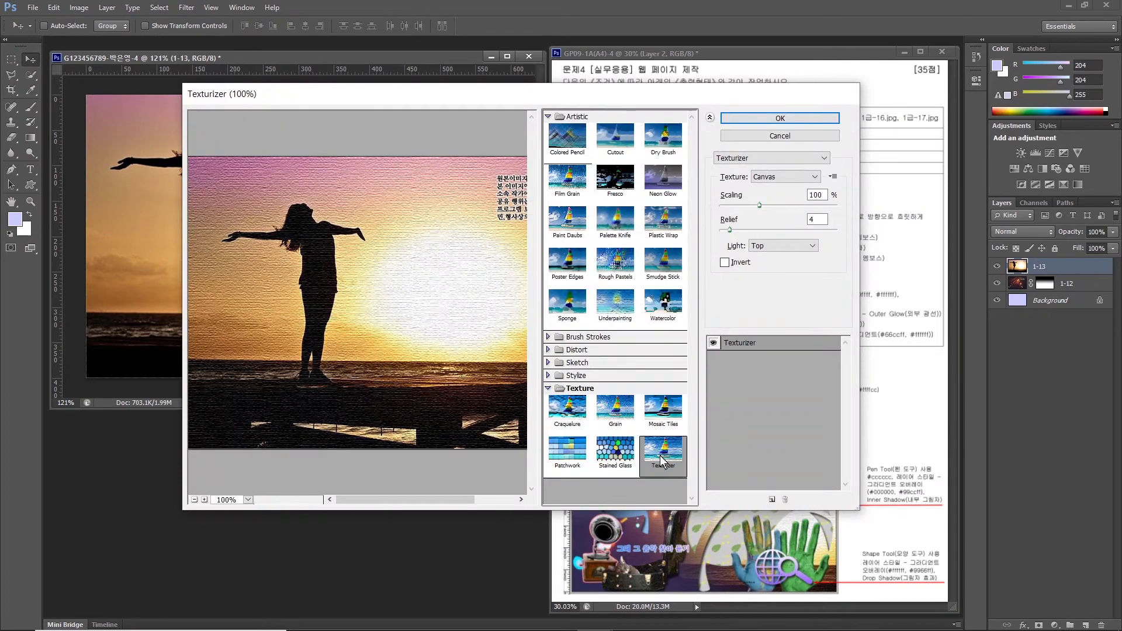
left_click(780, 118)
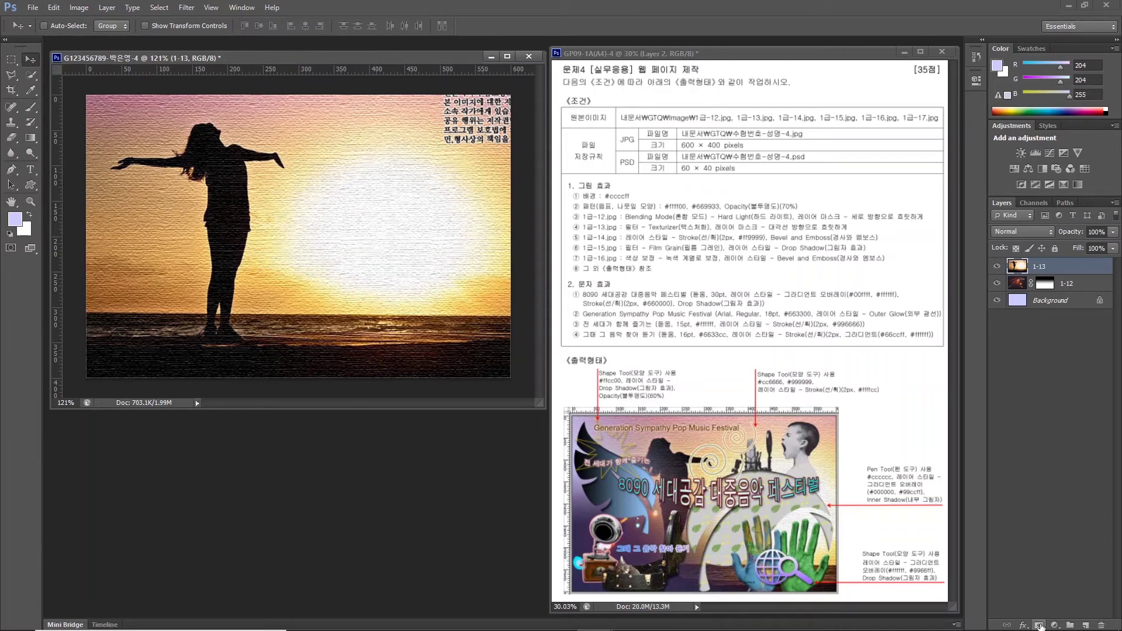
Add a layer mask and drag a gradient on it, fading the sunset toward the lower left.
left_click(1039, 625)
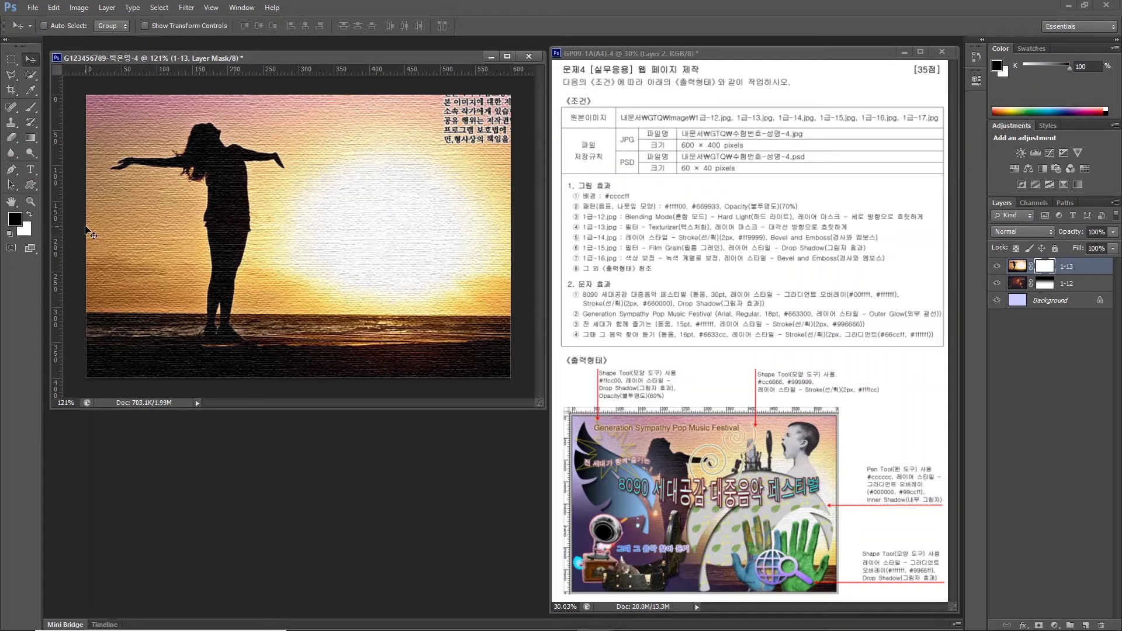
mouse_move(210, 273)
left_mouse_down()
mouse_move(217, 342)
mouse_move(143, 204)
mouse_move(193, 349)
left_mouse_up()
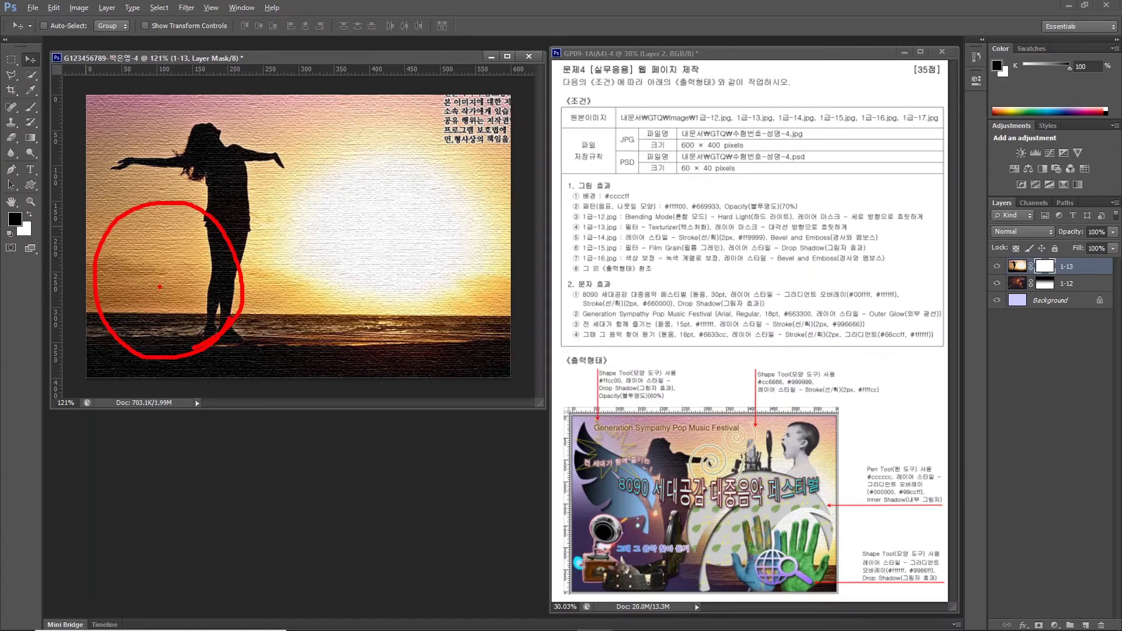
left_click_drag(156, 293, 353, 135)
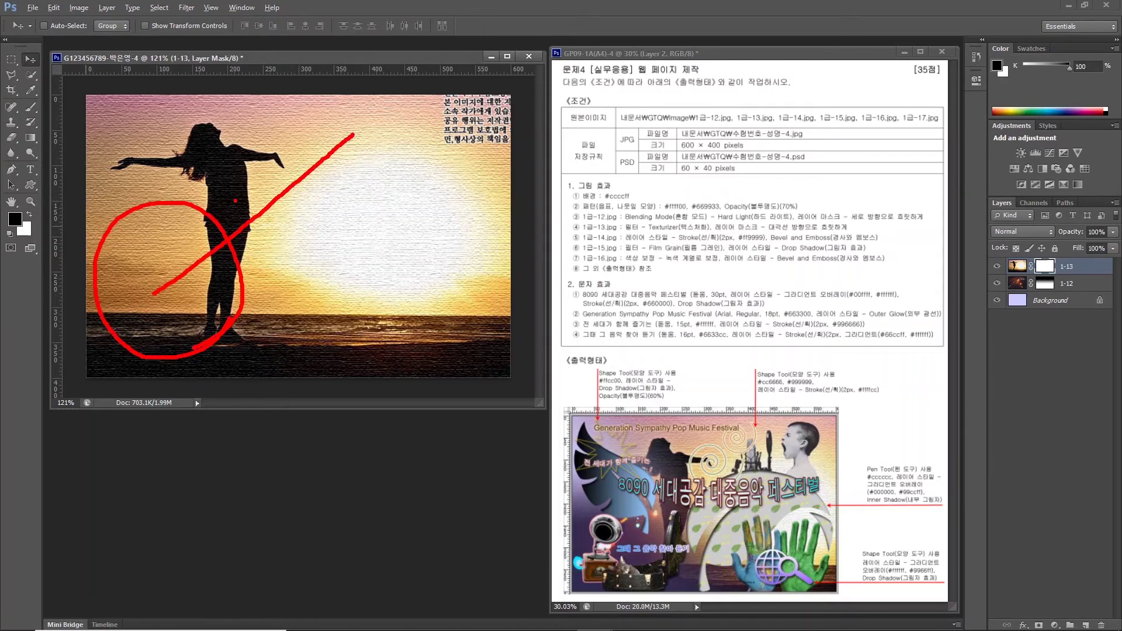
key("Escape")
left_click(31, 138)
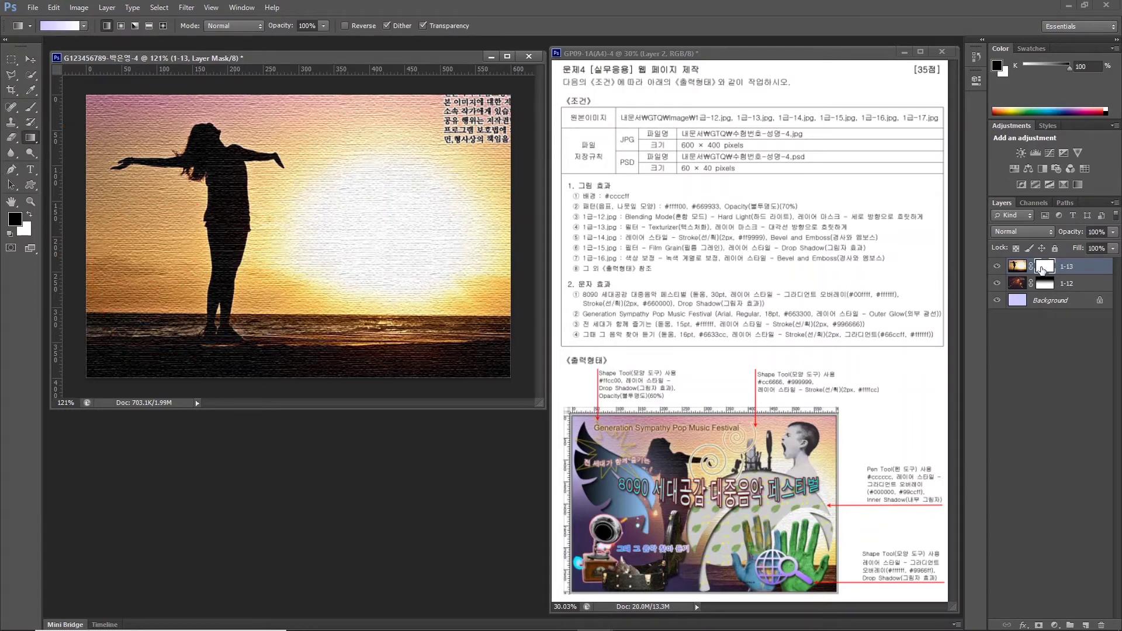
left_click(1042, 268)
left_click(25, 140)
left_click(153, 299)
left_click_drag(177, 264, 293, 184)
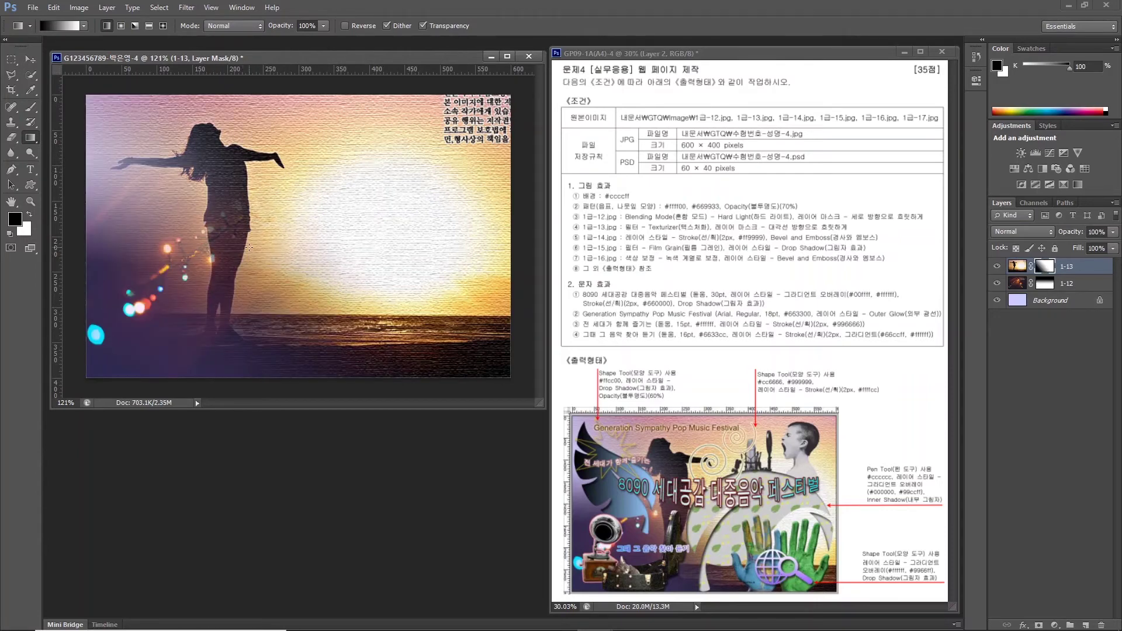
key("ctrl+o")
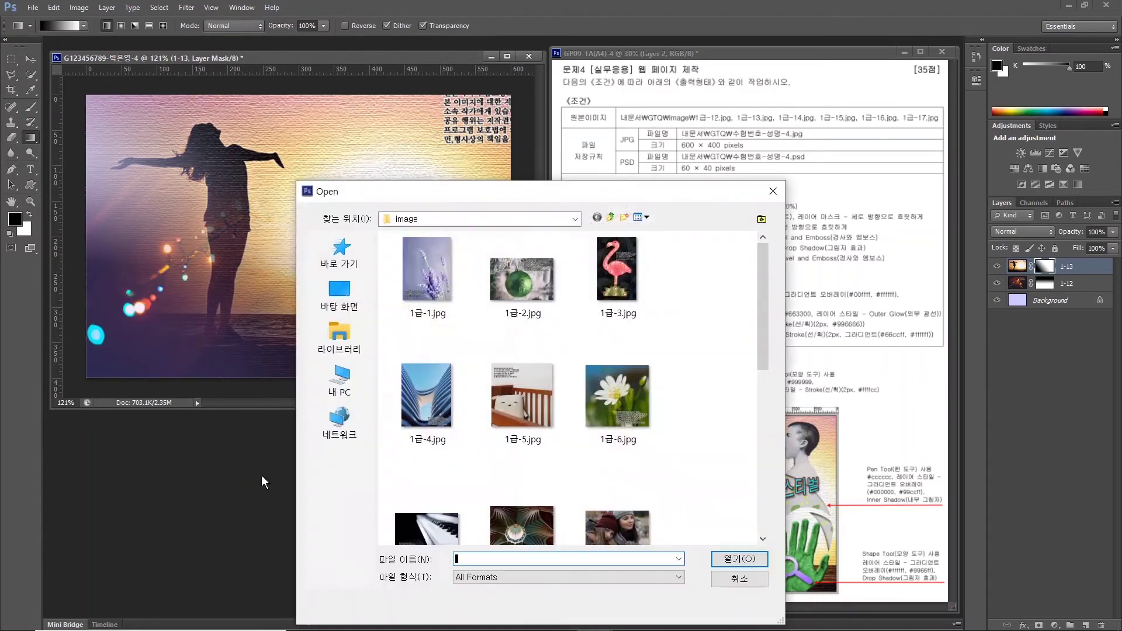
Open 1급-14.jpg and trace around the gramophone with the Magnetic Lasso.
double_click(522, 397)
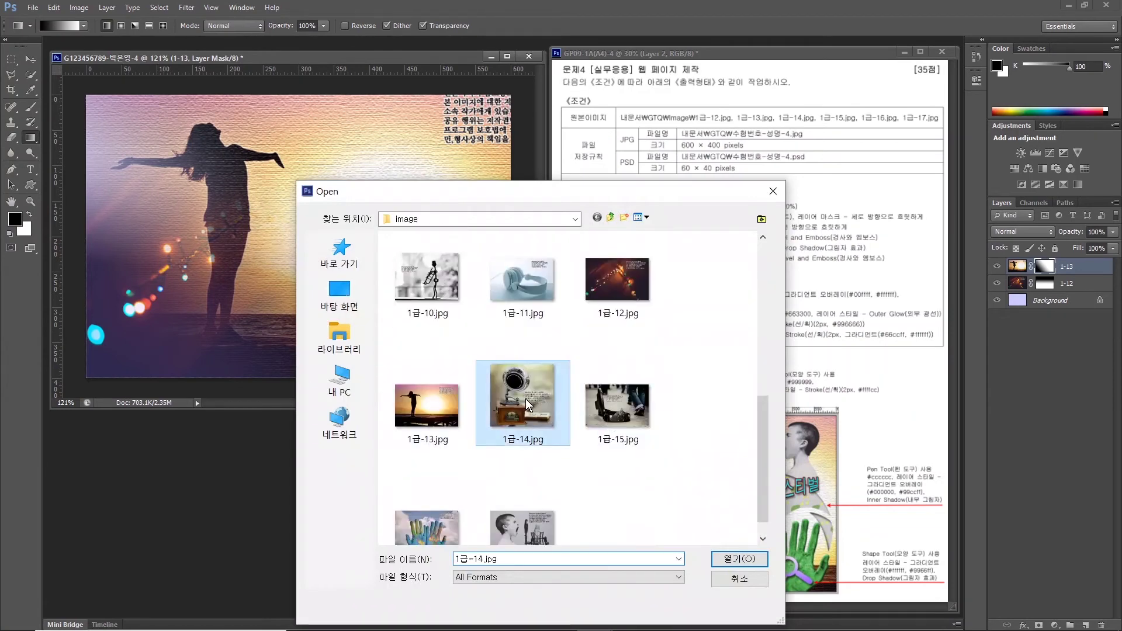
left_click_drag(366, 140, 561, 261)
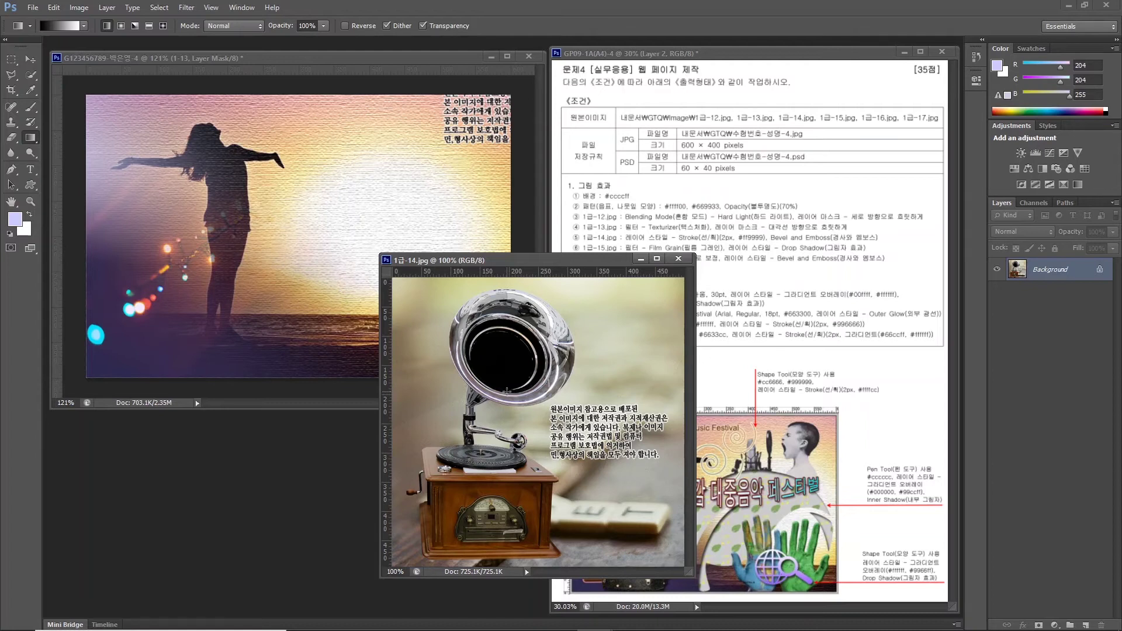
left_click(16, 78)
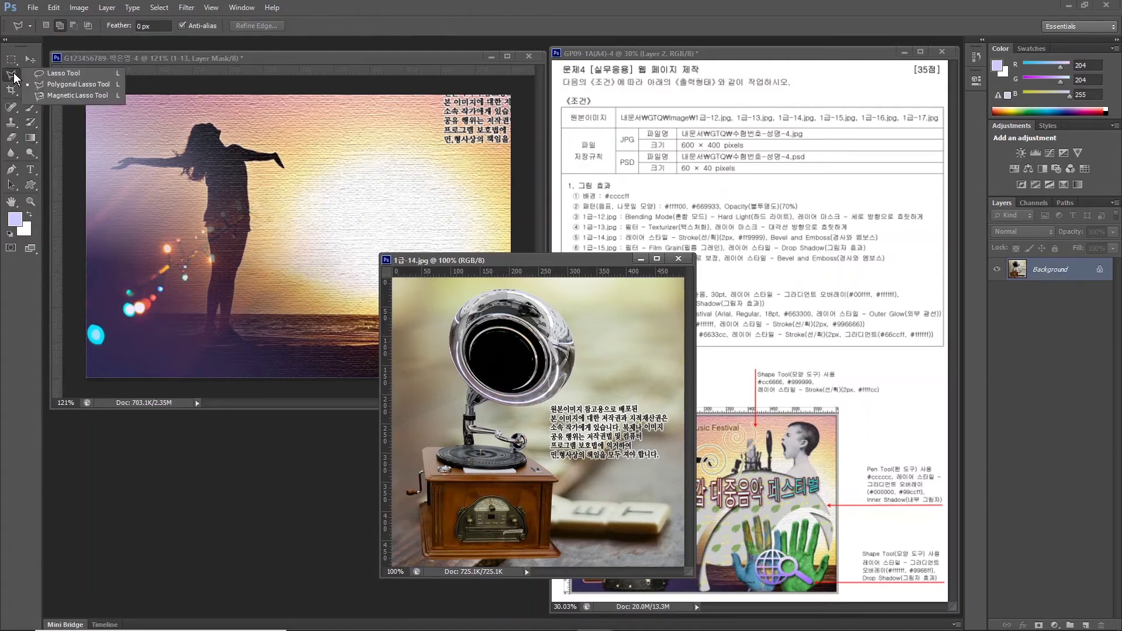
left_click(62, 97)
left_click(447, 355)
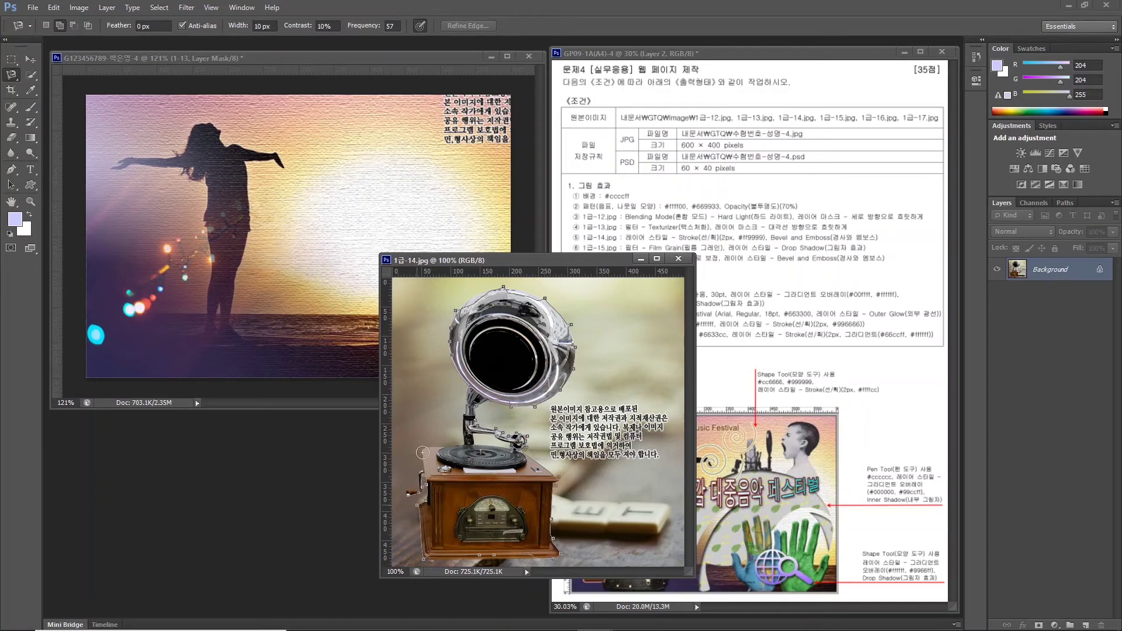
left_click(469, 385)
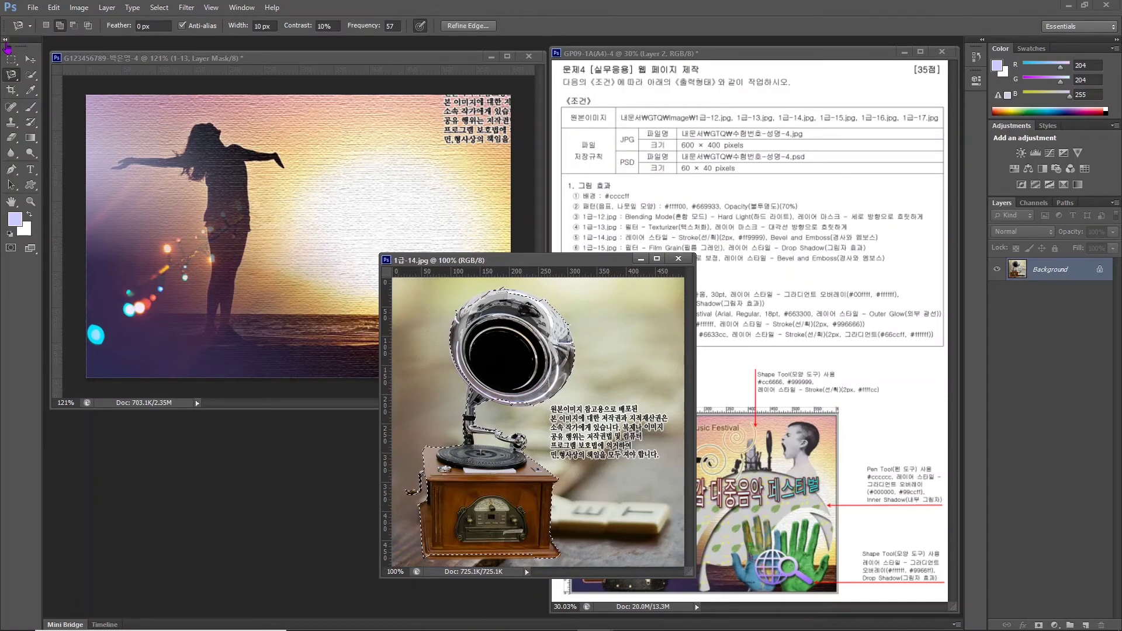
Switch to the Polygonal Lasso in Subtract from selection mode.
right_click(10, 78)
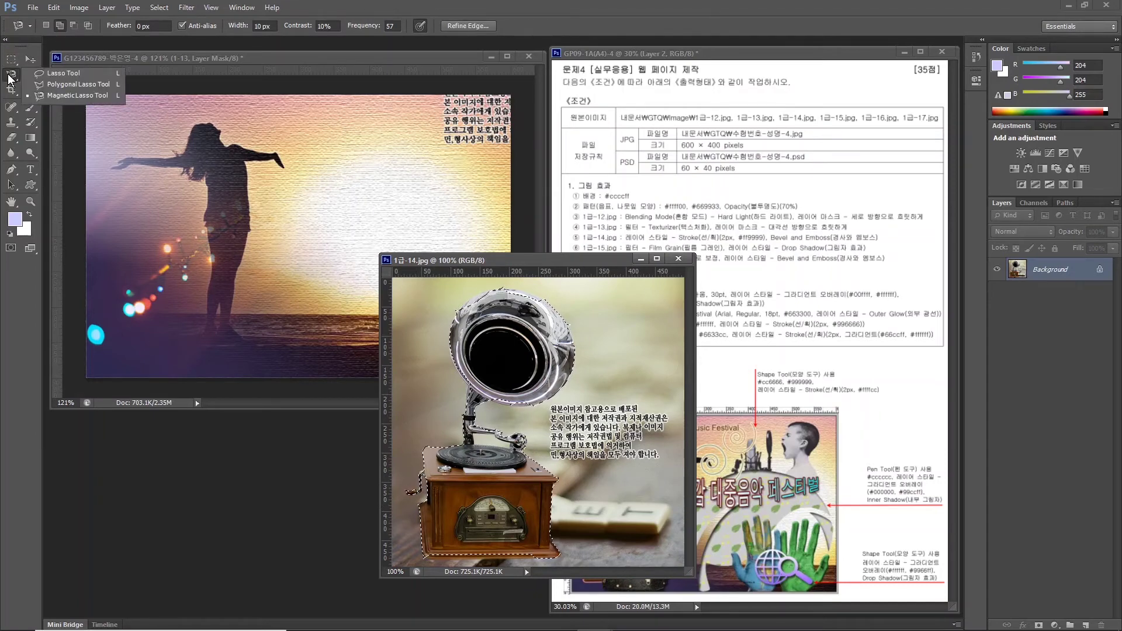
left_click(51, 84)
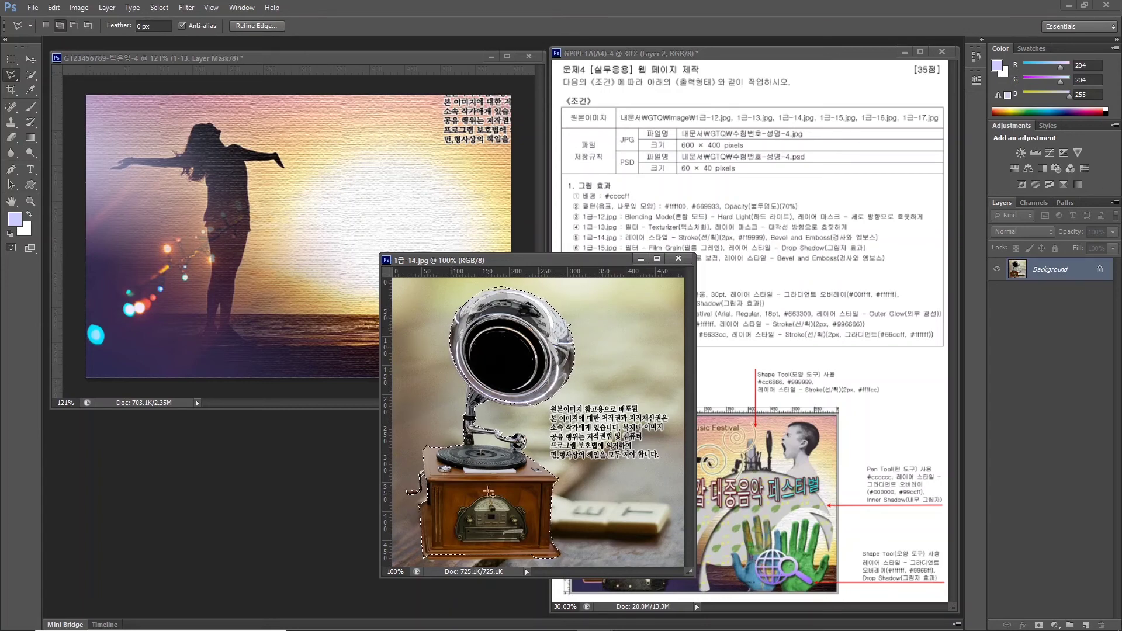
left_click(73, 26)
Paste the gramophone into the poster, shrink it to the left, close its photo, and name the layer 1-14.
key("ctrl+c")
left_click(341, 247)
key("ctrl+v")
key("ctrl+t")
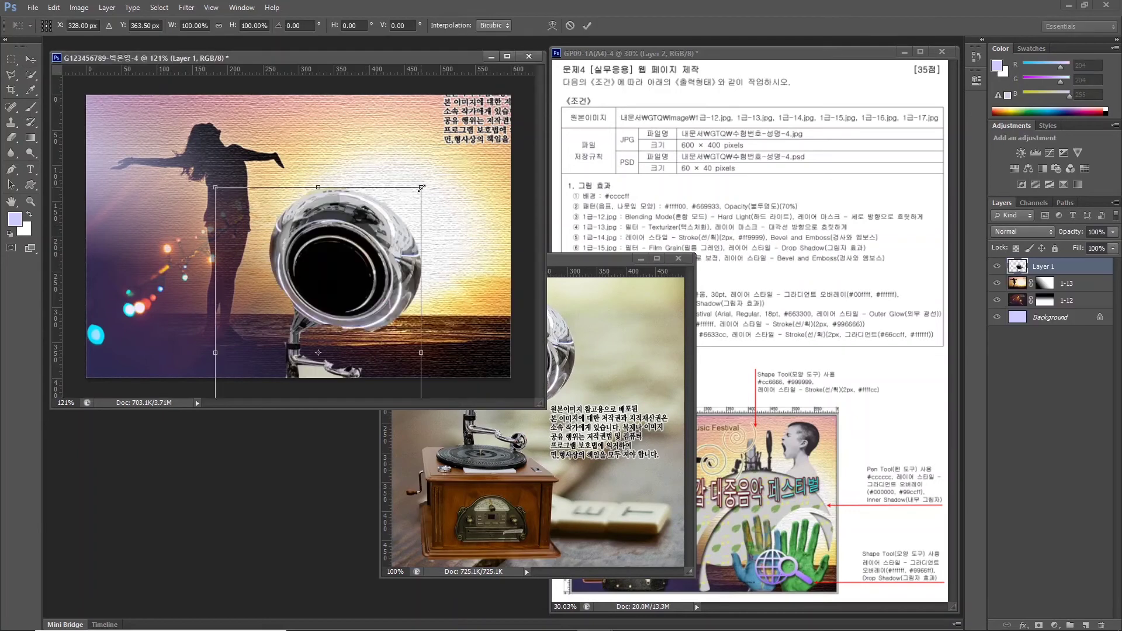
left_click_drag(214, 175, 134, 252)
key("Return")
key("ctrl+w")
double_click(1043, 267)
type("1-14")
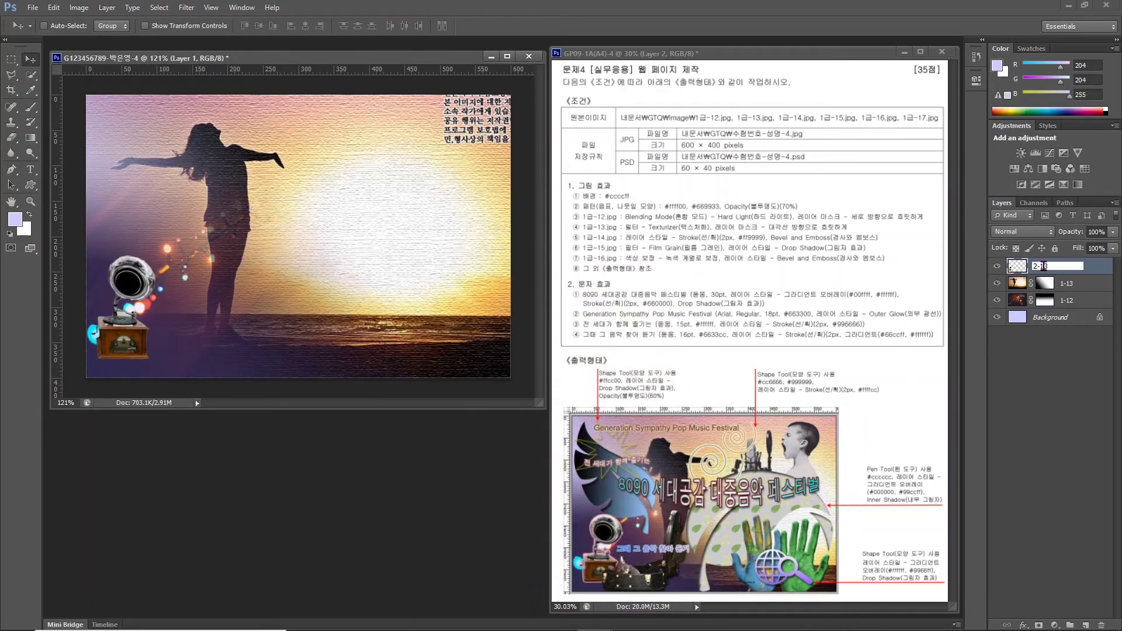
key("Return")
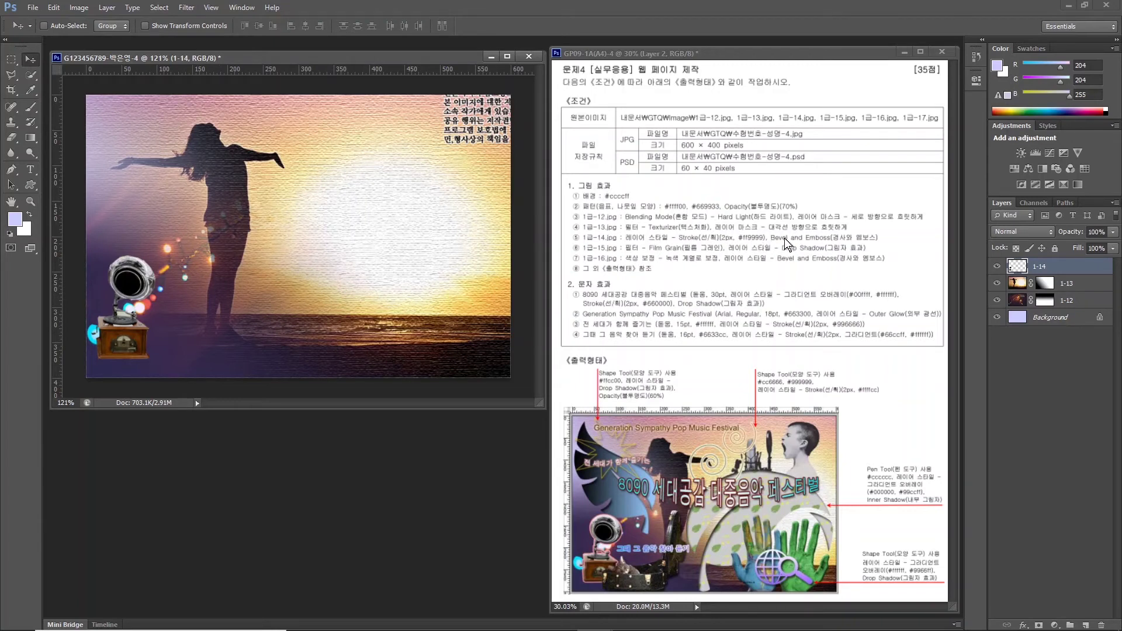
Add a 2 px #ff9999 pink Stroke and a Bevel & Emboss effect to layer 1-14.
left_click(1022, 625)
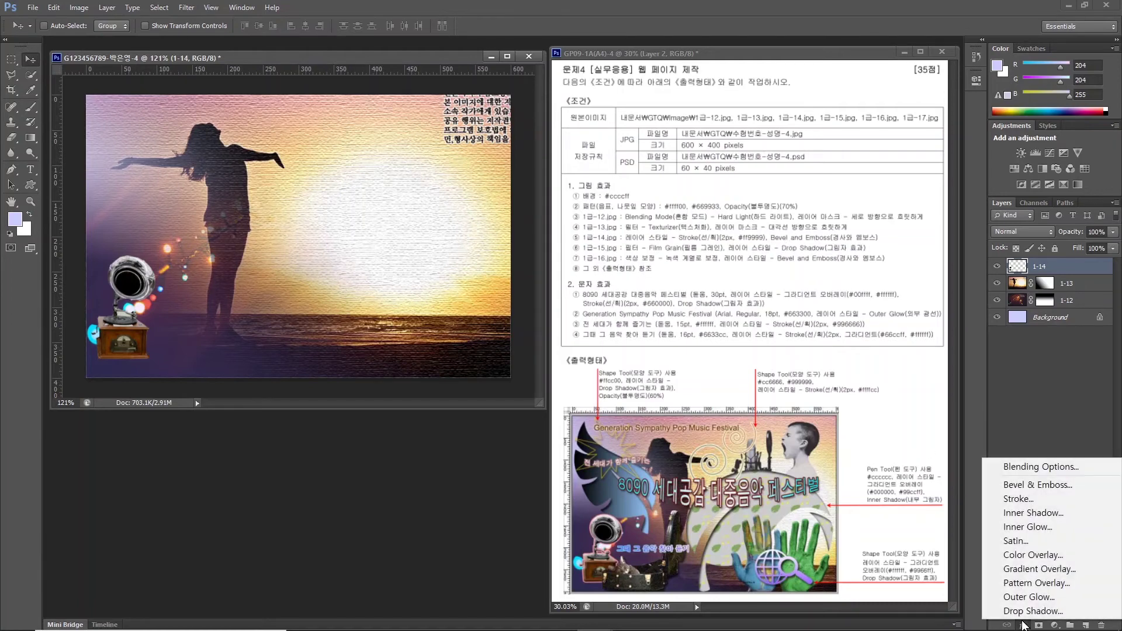
left_click(1017, 498)
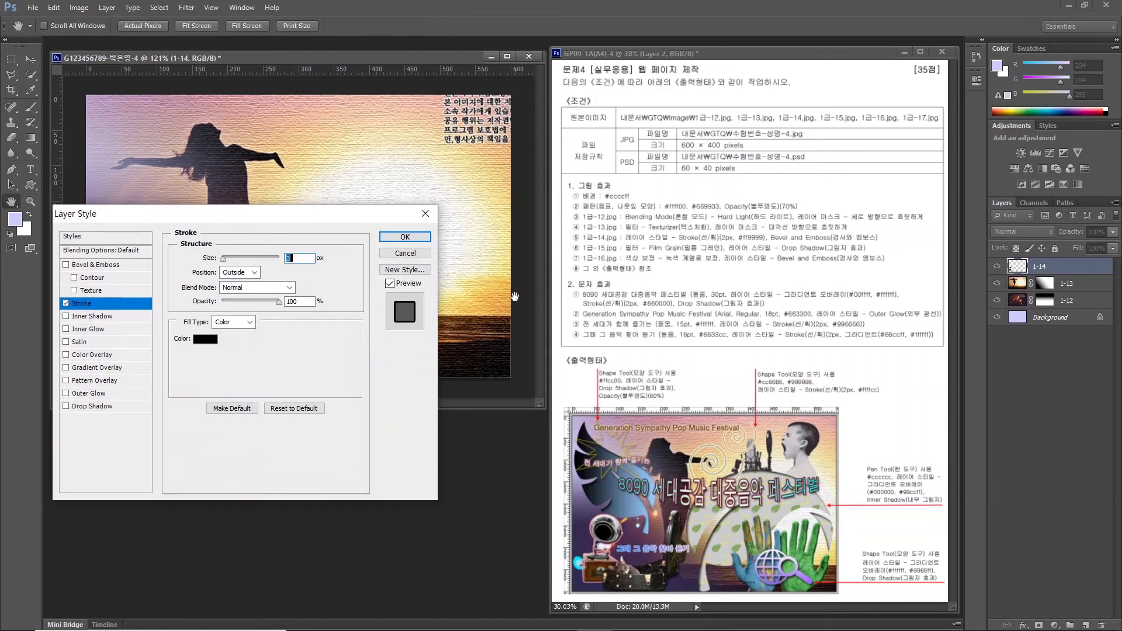
type("2")
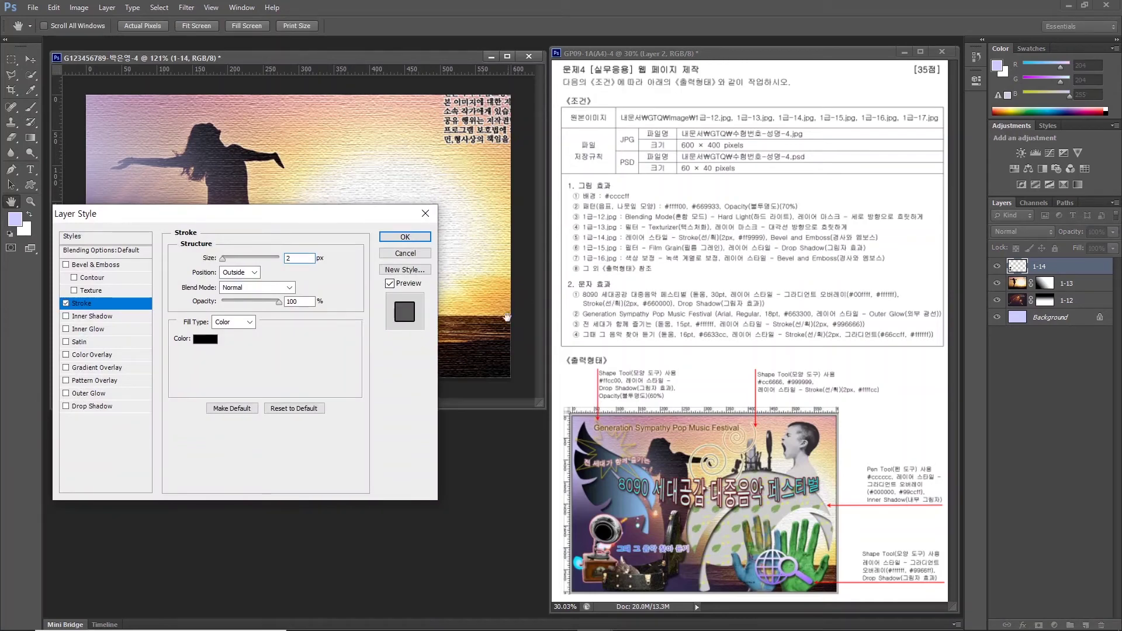
left_click(205, 339)
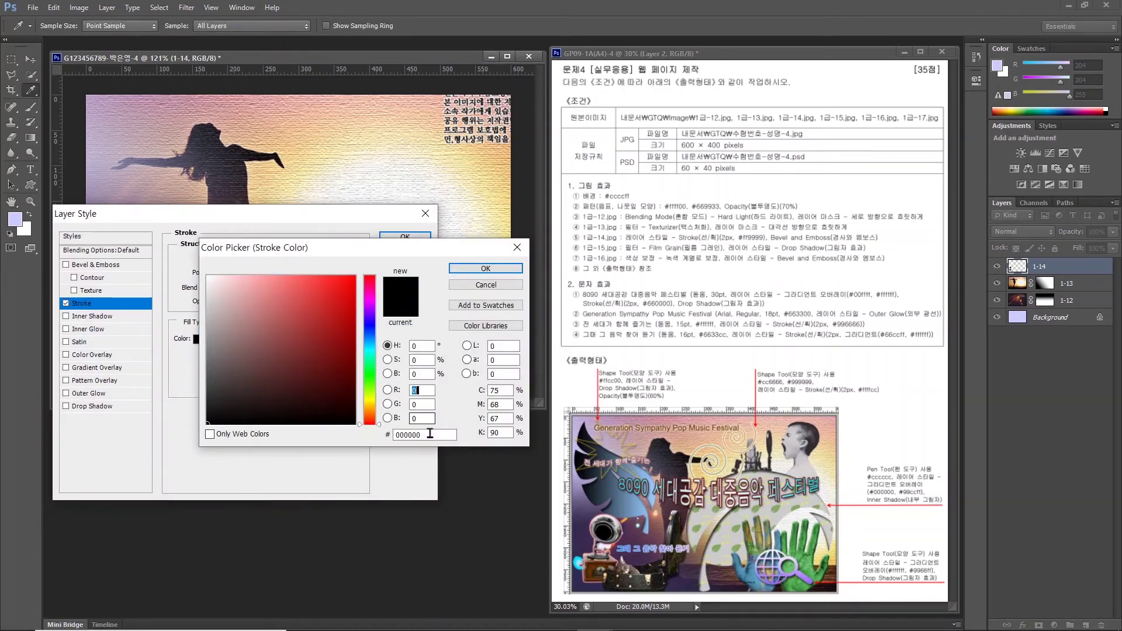
left_click(430, 433)
type("ff9999")
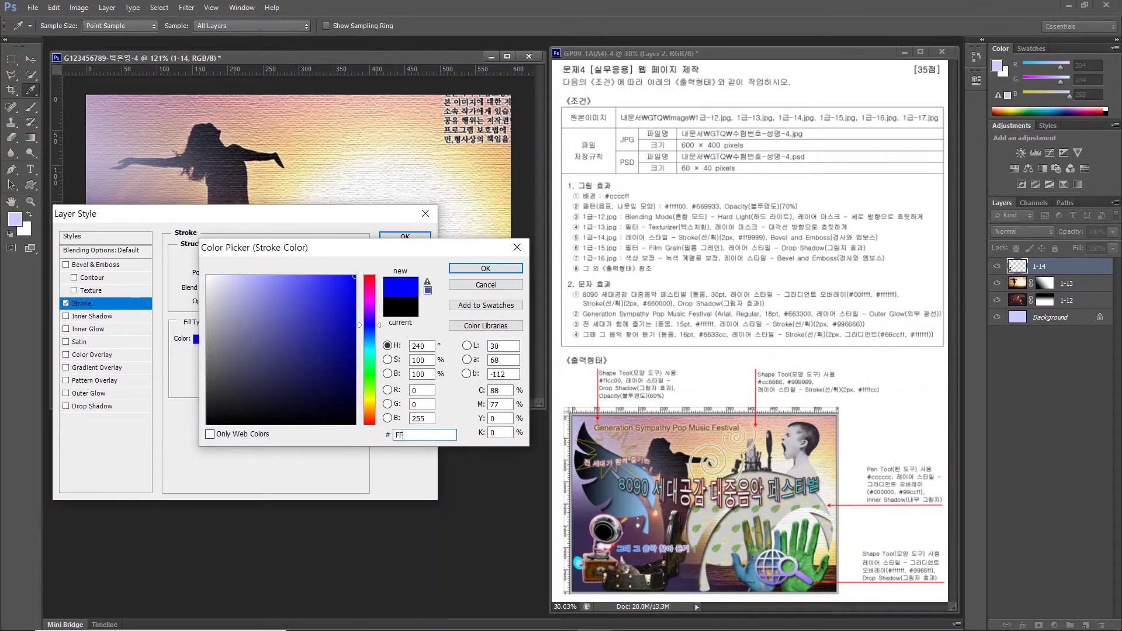
left_click(470, 266)
left_click(66, 265)
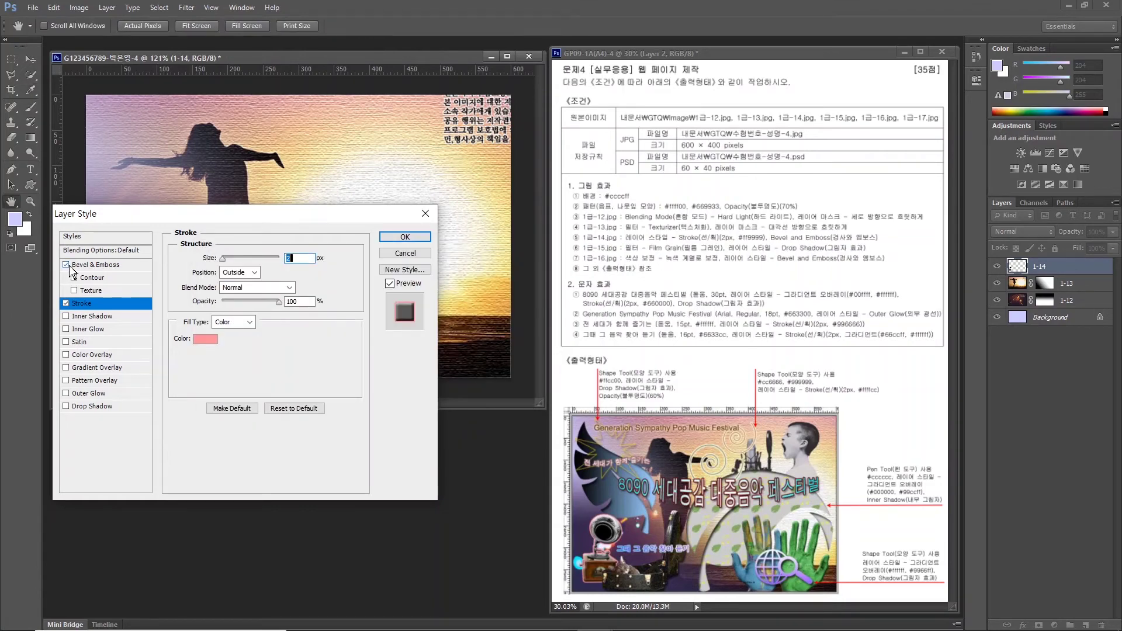
left_click(405, 237)
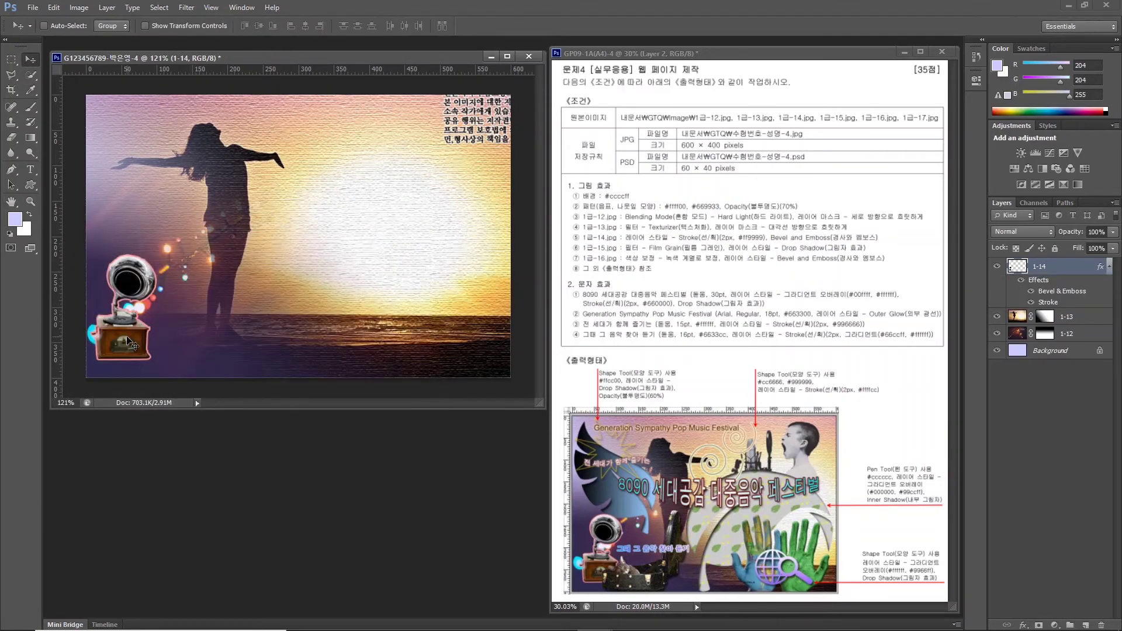
Open 1급-15.jpg and Quick Select the guitar case, lid and sleeping cat.
key("ctrl+o")
left_click(618, 383)
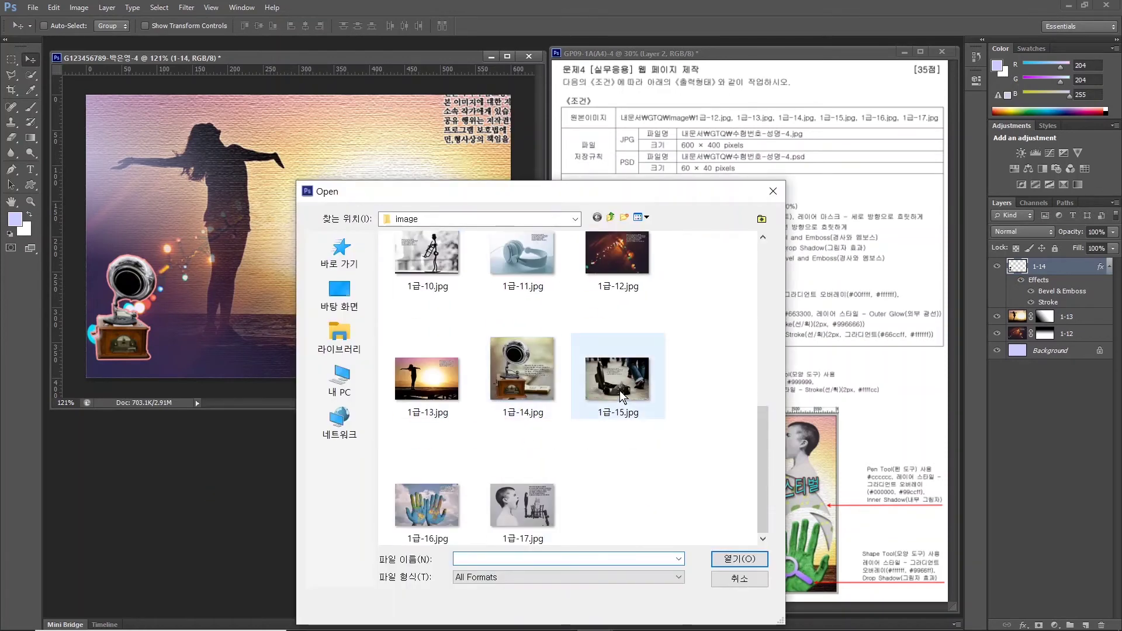
left_click(739, 558)
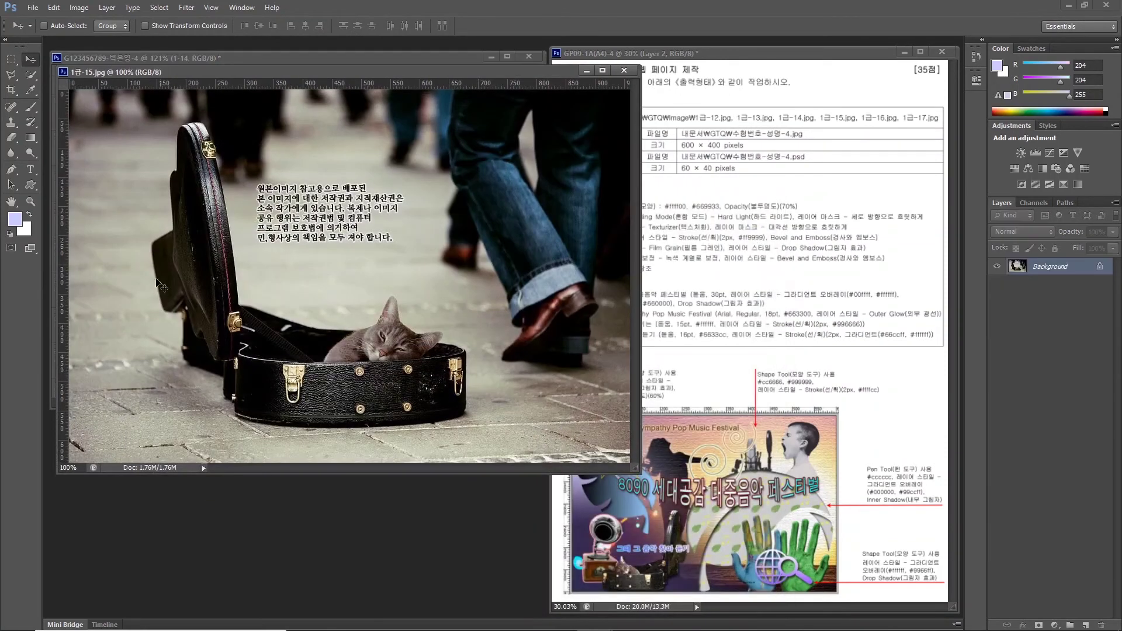
left_click(31, 76)
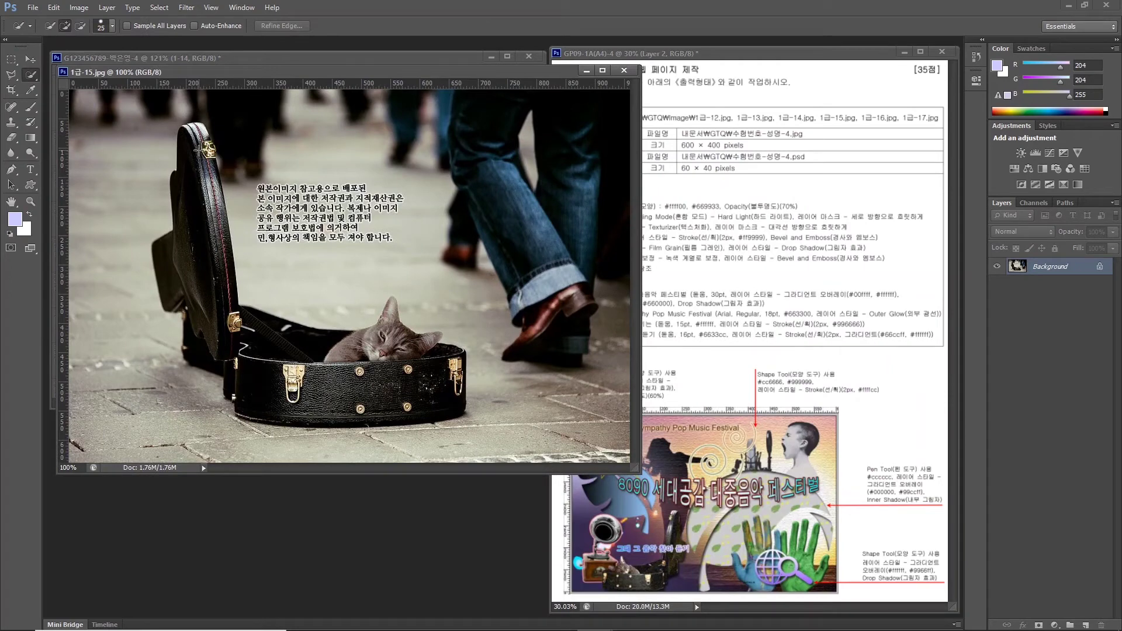
key("Caps_Lock")
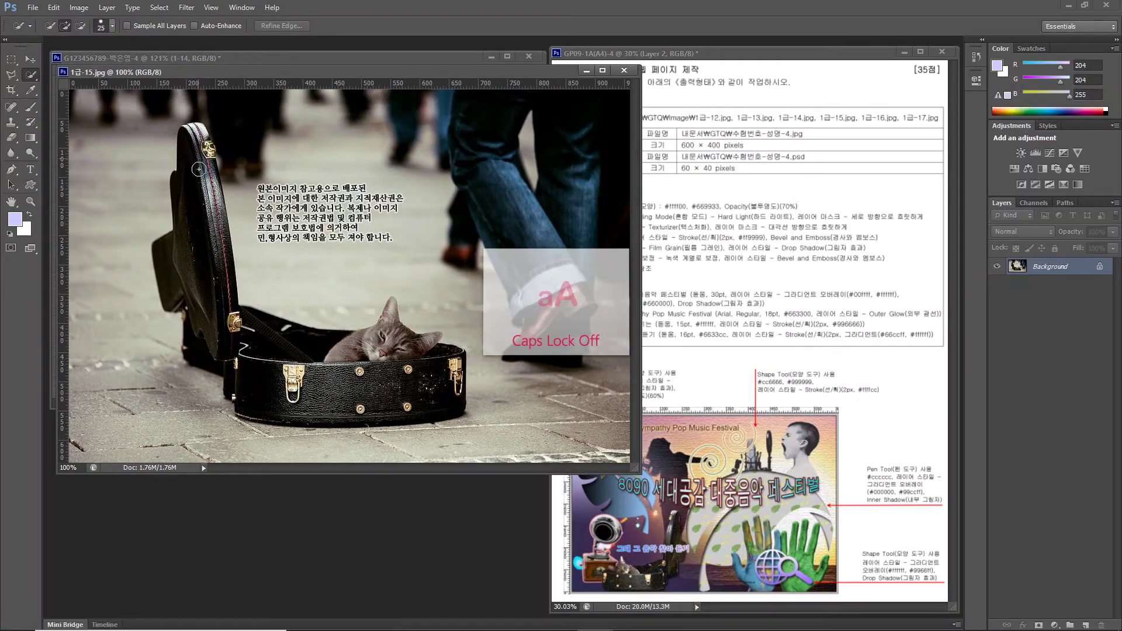
mouse_move(339, 400)
left_mouse_down()
mouse_move(289, 402)
mouse_move(259, 369)
mouse_move(368, 380)
mouse_move(453, 366)
mouse_move(421, 357)
mouse_move(235, 372)
left_mouse_up()
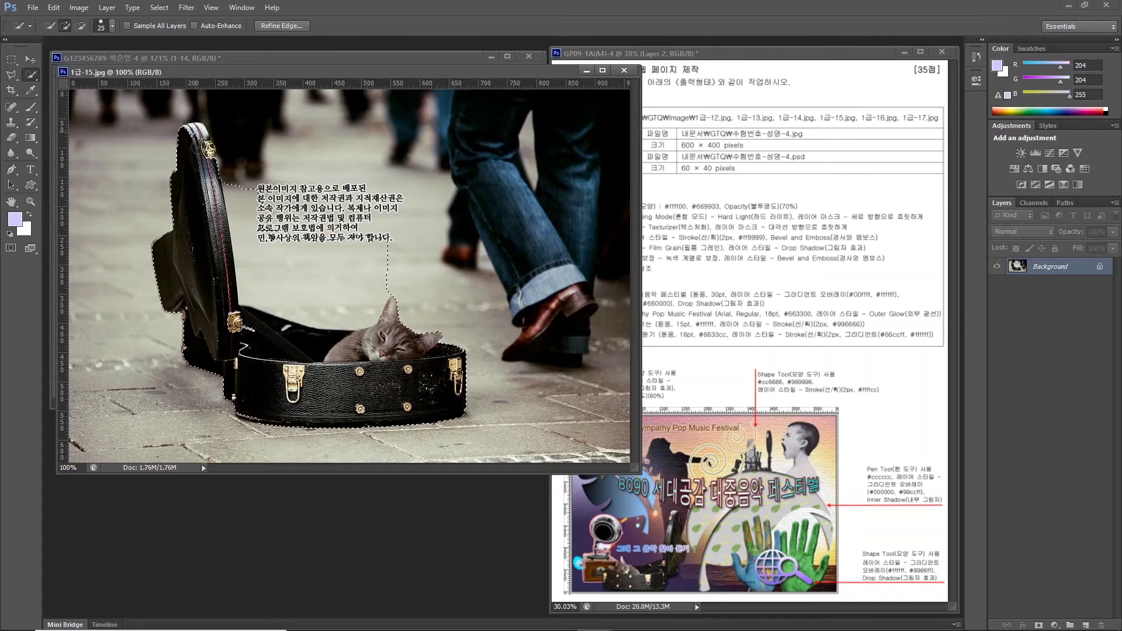
mouse_move(339, 250)
left_mouse_down()
mouse_move(403, 276)
mouse_move(312, 278)
mouse_move(305, 294)
mouse_move(268, 286)
mouse_move(285, 292)
mouse_move(234, 198)
left_mouse_up()
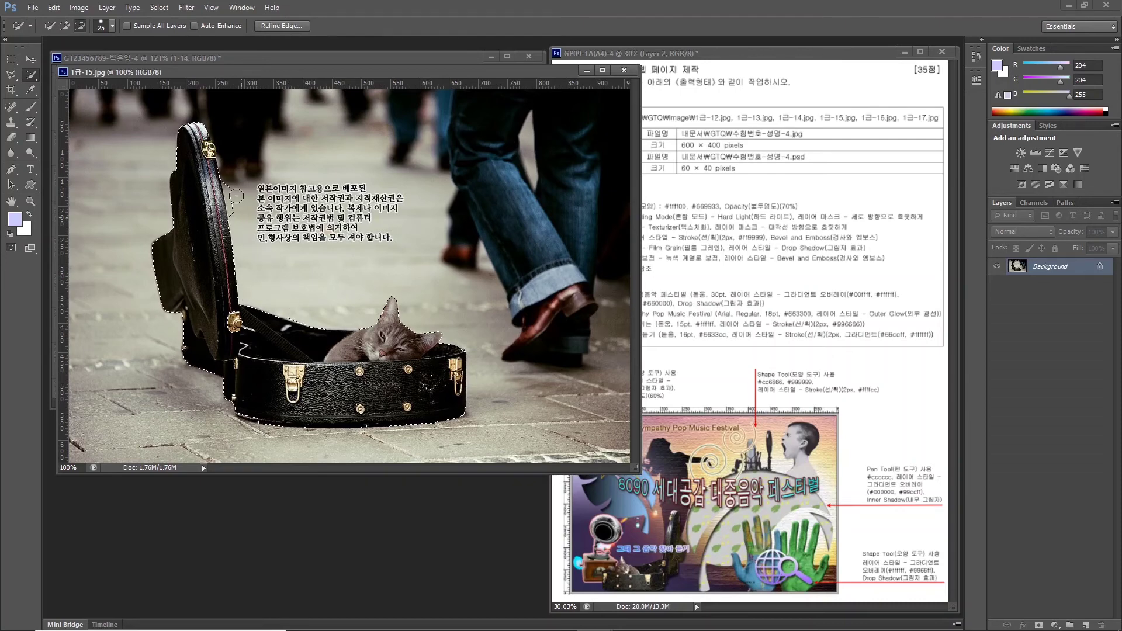
Drag the guitar case into the poster, shrink it beside the gramophone, close the photo, and name the layer 1-15.
left_click_drag(198, 75, 422, 261)
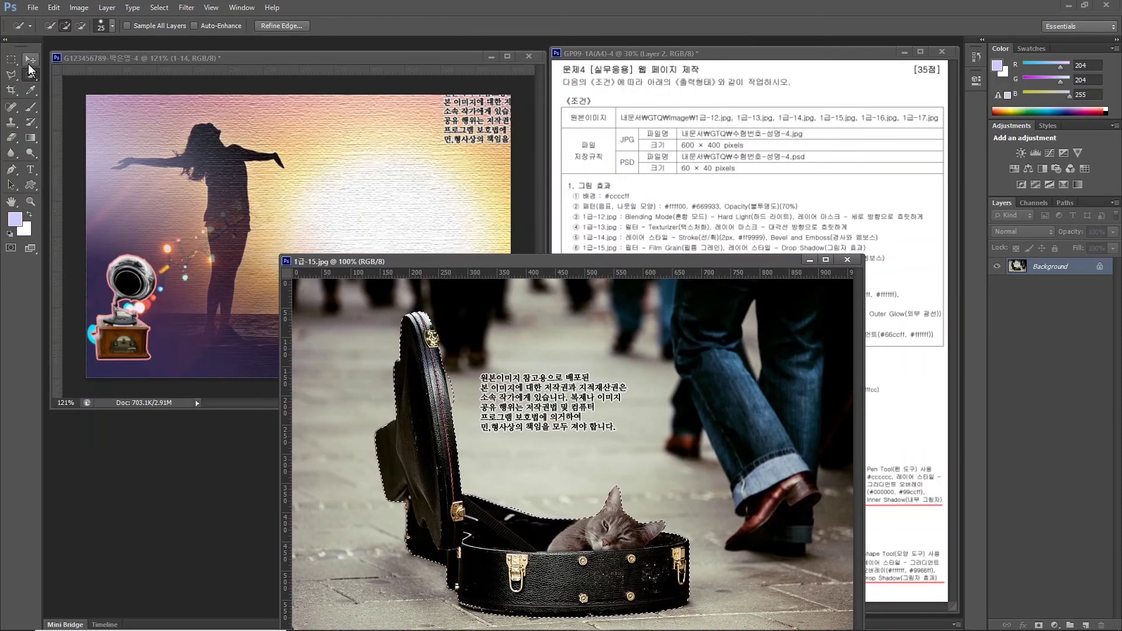
key("v")
left_click_drag(409, 351, 170, 175)
key("ctrl+t")
left_click_drag(141, 126, 218, 299)
key("Return")
key("ctrl+w")
double_click(1041, 267)
type("1-15")
key("Return")
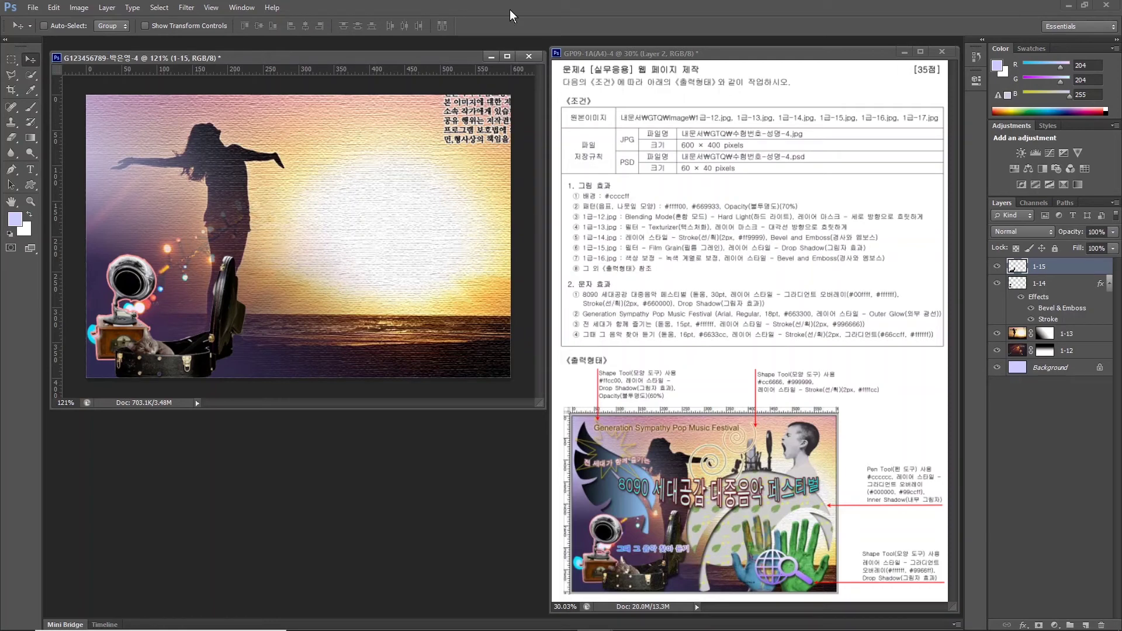
left_click(187, 7)
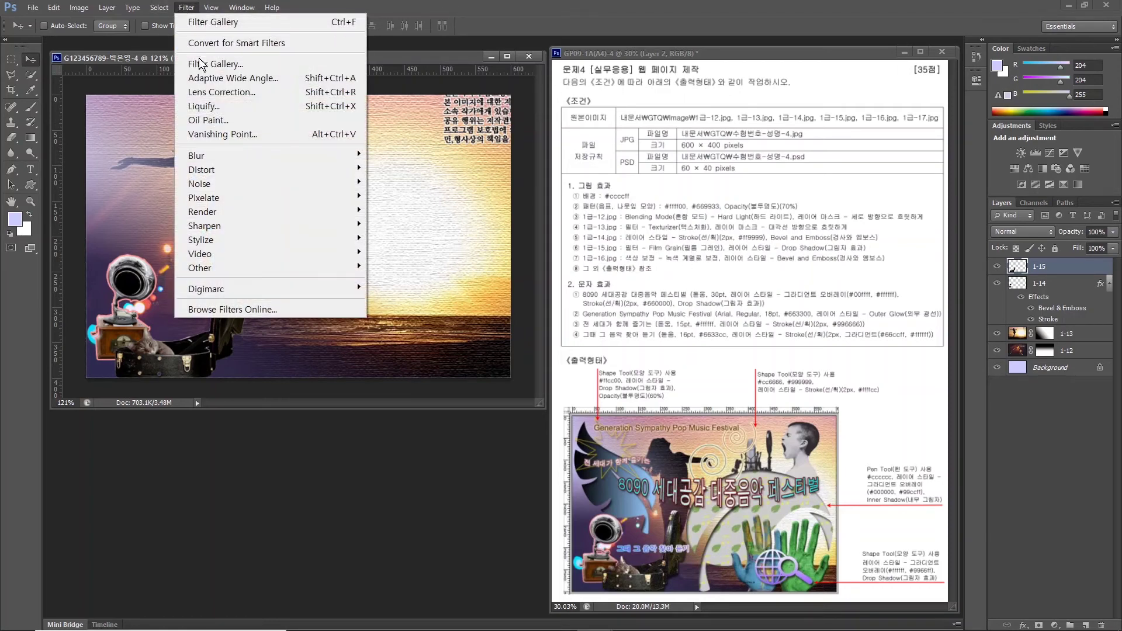
Apply the Artistic > Film Grain filter from the Filter Gallery to layer 1-15.
left_click(200, 63)
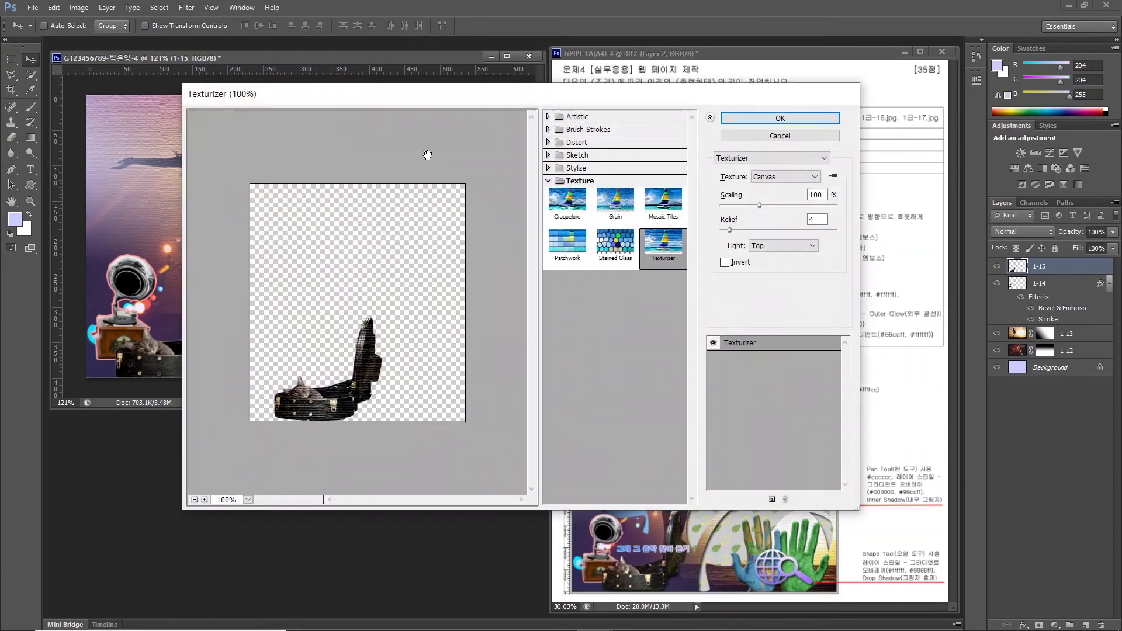
left_click(552, 117)
left_click(567, 178)
left_click(780, 118)
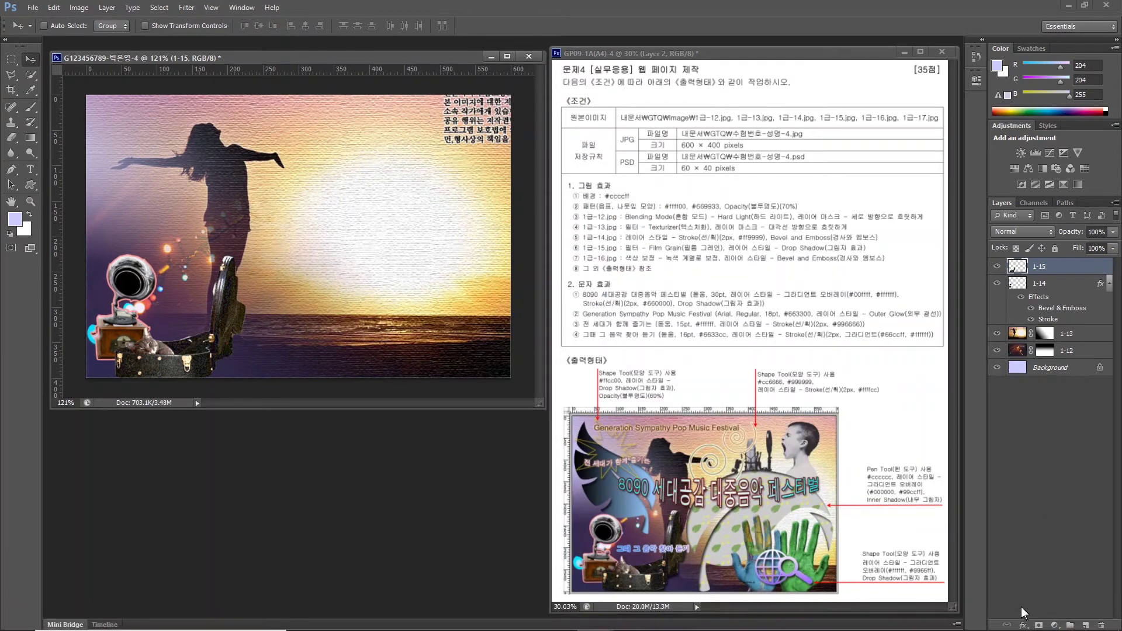
Add a Drop Shadow with default settings to the guitar case layer.
left_click(1023, 625)
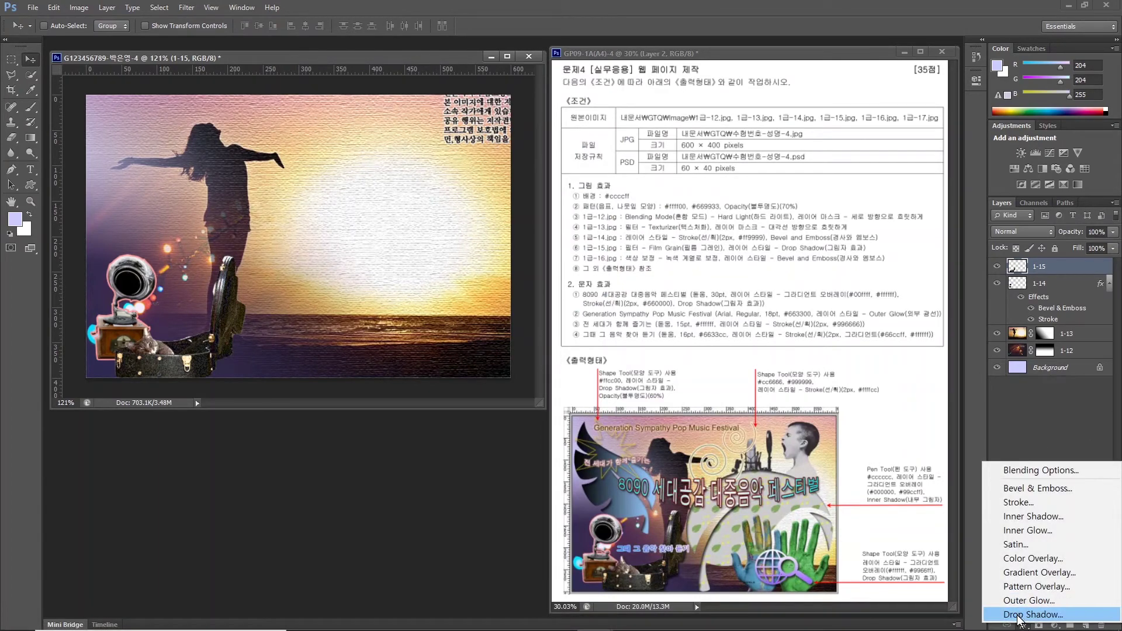
left_click(1018, 616)
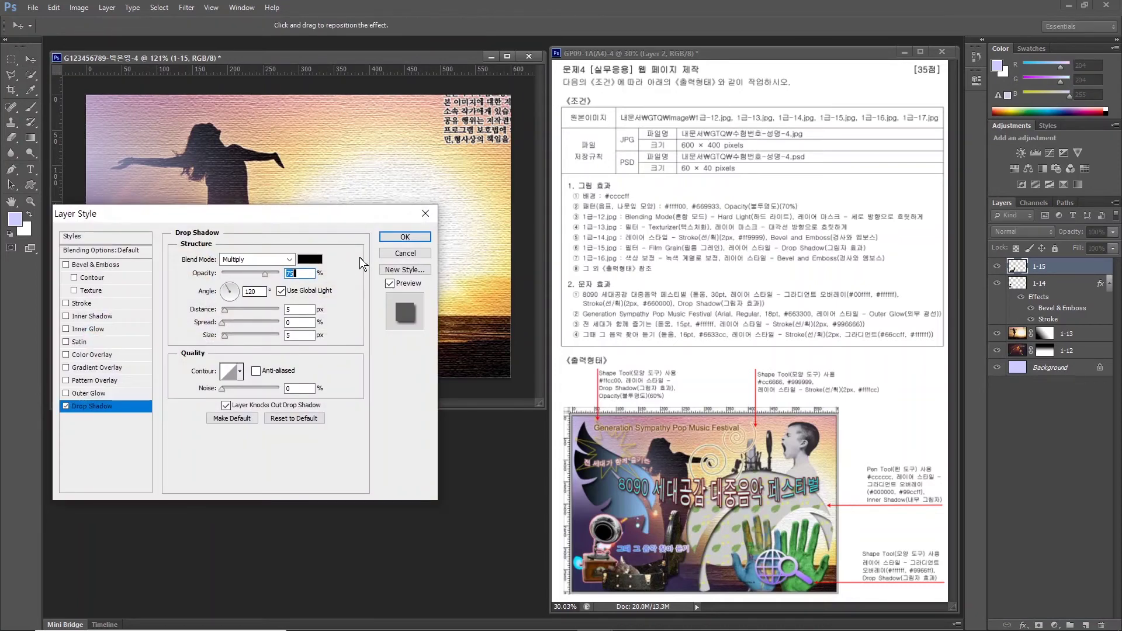
left_click(397, 238)
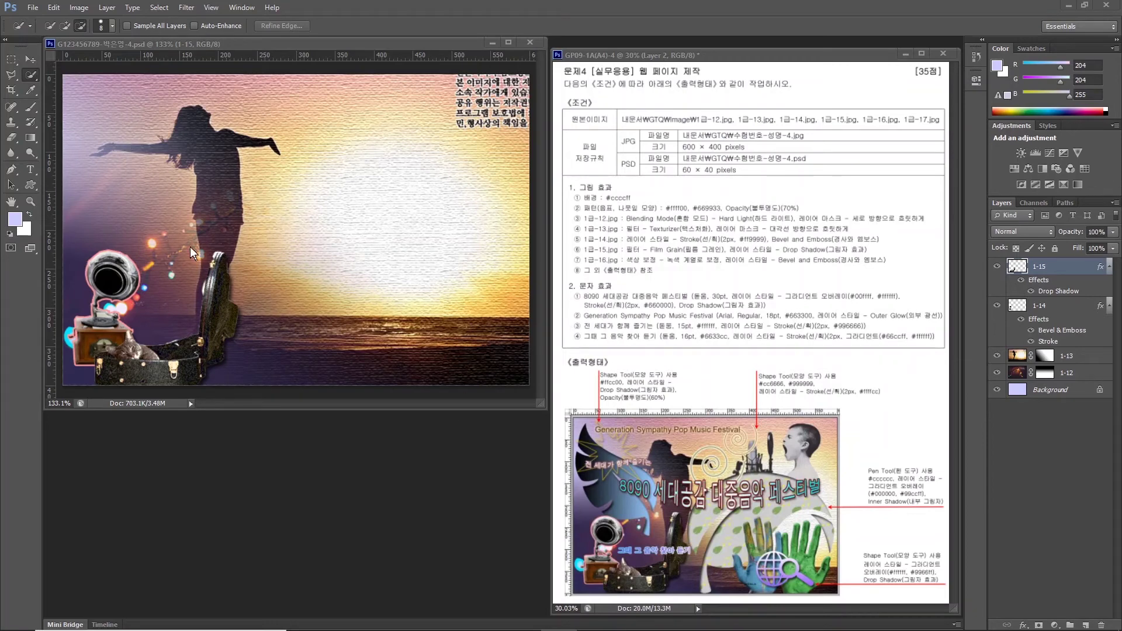
Open 1급-16.jpg and Quick Select the pair of world-map painted hands.
double_click(374, 443)
scroll(614, 374, "down", 5)
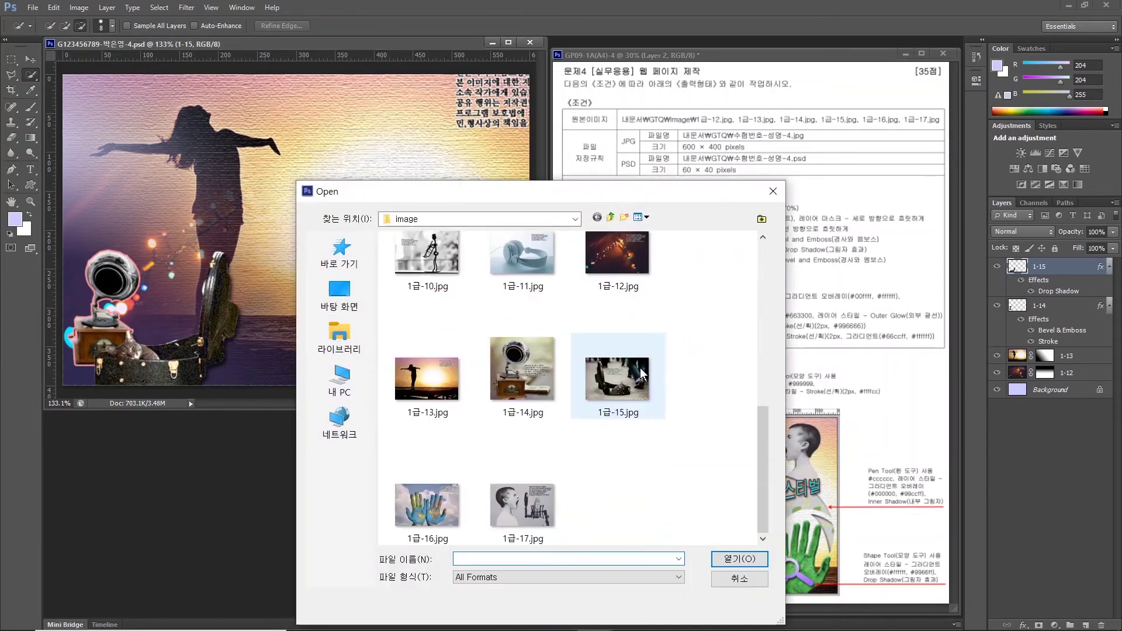
left_click(415, 501)
left_click(730, 560)
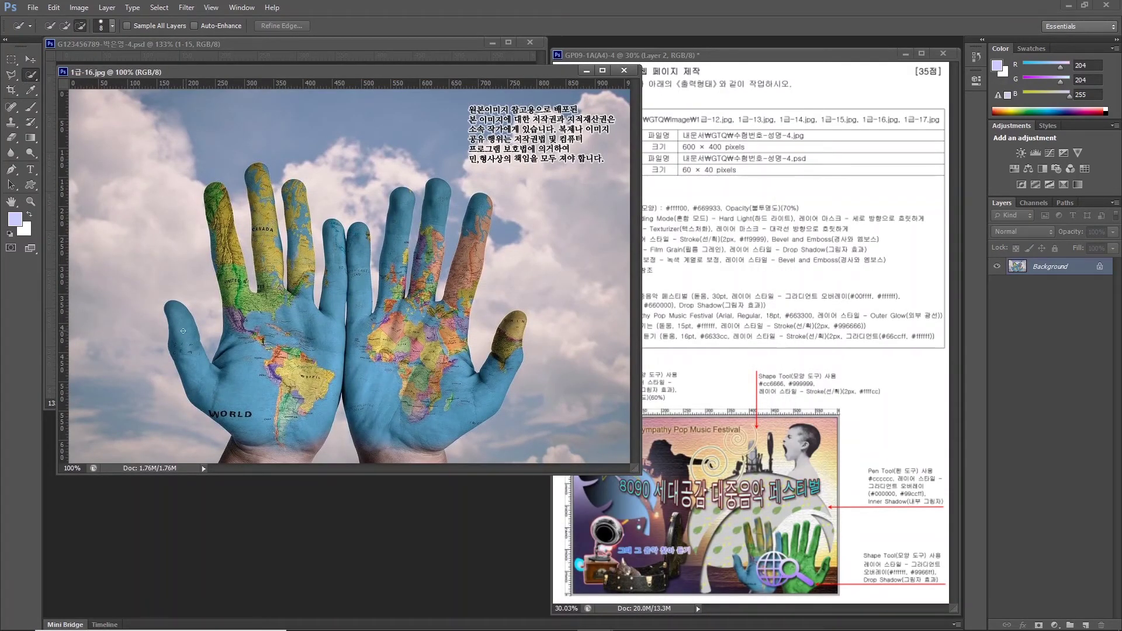
left_click(65, 26)
mouse_move(237, 391)
left_mouse_down()
mouse_move(234, 316)
mouse_move(302, 301)
mouse_move(257, 350)
mouse_move(304, 234)
mouse_move(409, 263)
mouse_move(304, 360)
left_mouse_up()
left_click(80, 25)
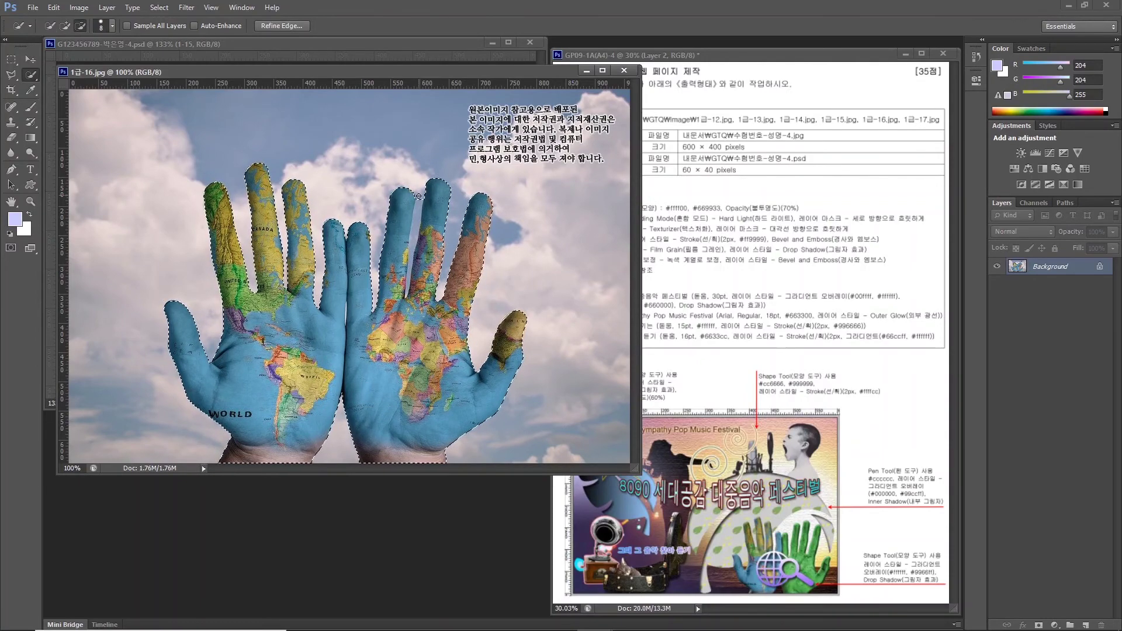
key("bracketleft")
key("bracketleft")
key("bracketleft")
Drag the hands into the poster and scale them to about 39% at the lower right.
left_click_drag(151, 75, 391, 296)
key("v")
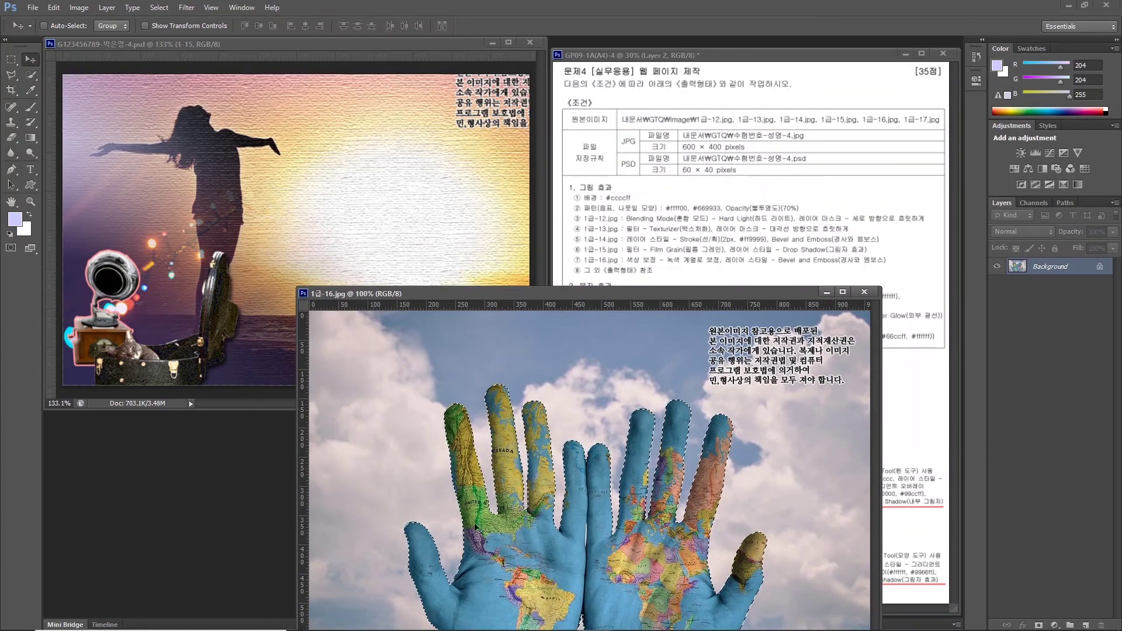
left_click_drag(460, 507, 222, 272)
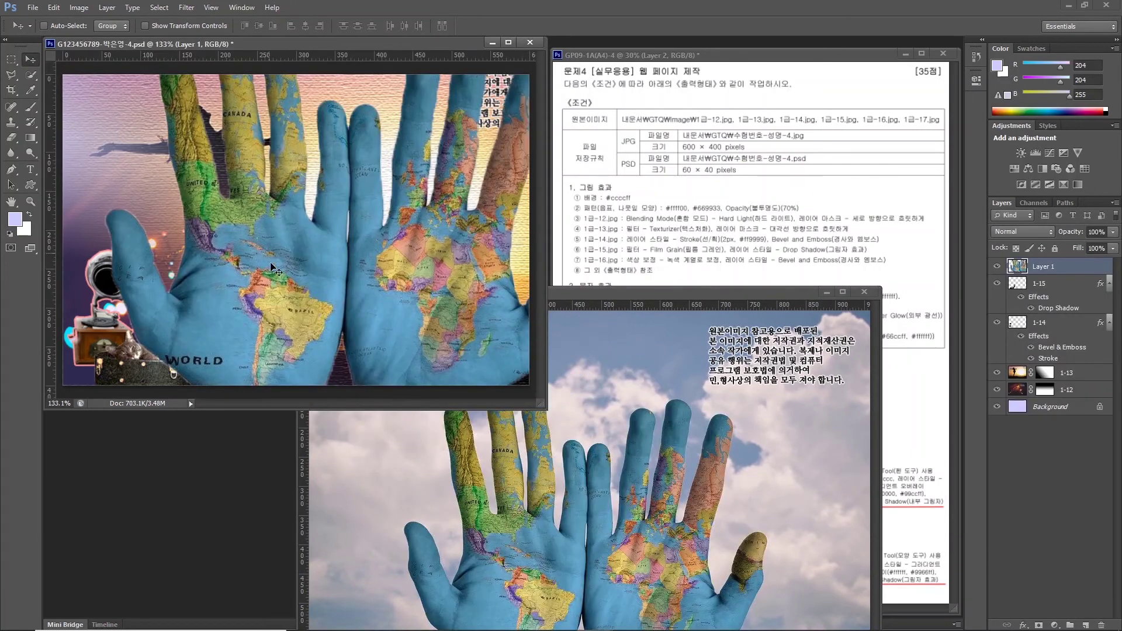
key("ctrl+t")
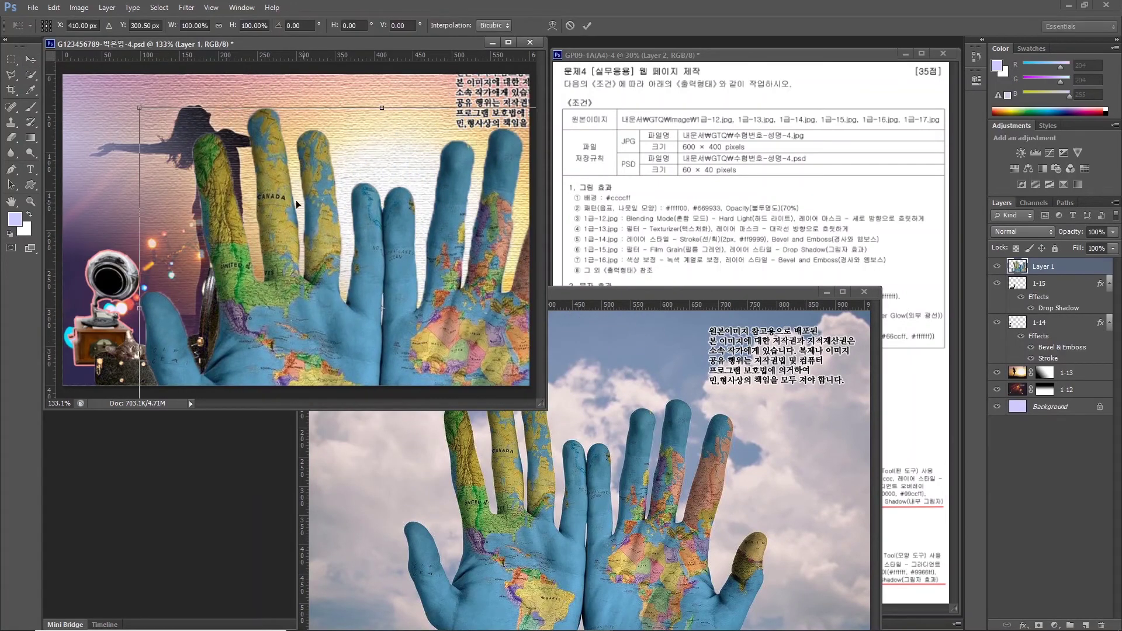
left_click_drag(140, 107, 353, 281)
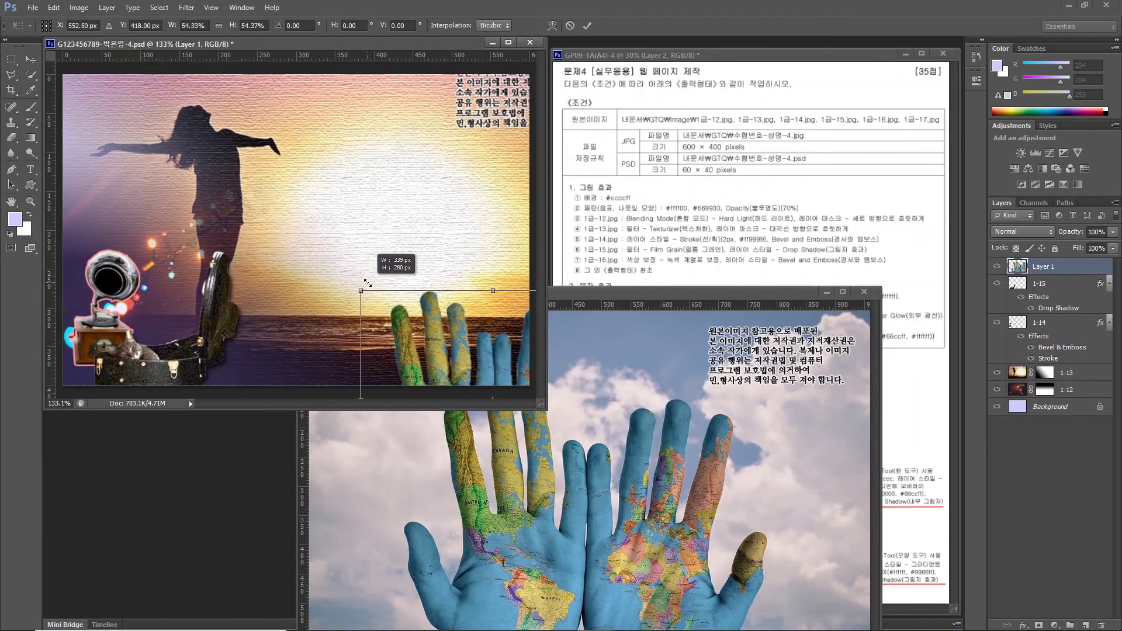
left_click_drag(438, 318, 345, 220)
left_click_drag(248, 168, 317, 239)
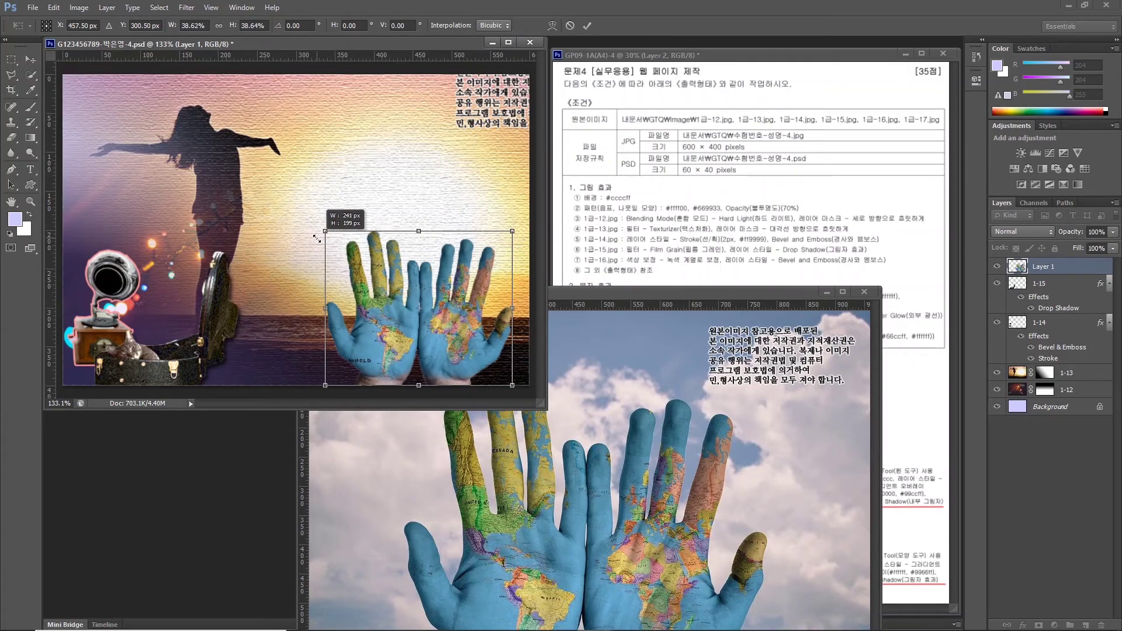
left_click_drag(316, 239, 314, 236)
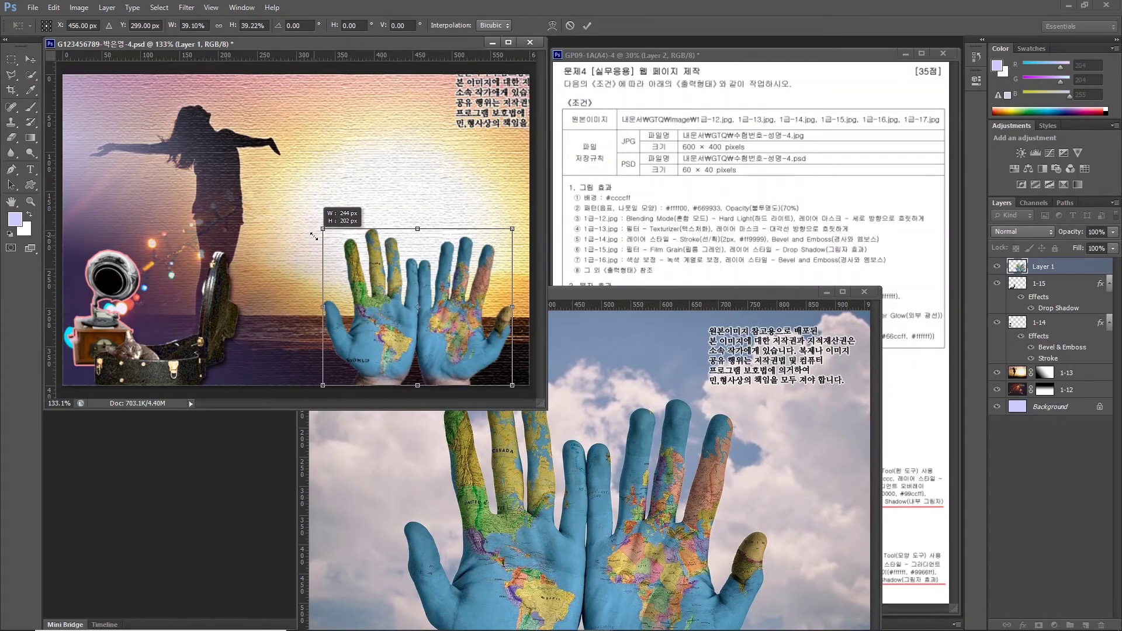
key("Return")
Close the hands photo and name the new layer 1-16.
left_click(670, 338)
key("ctrl+w")
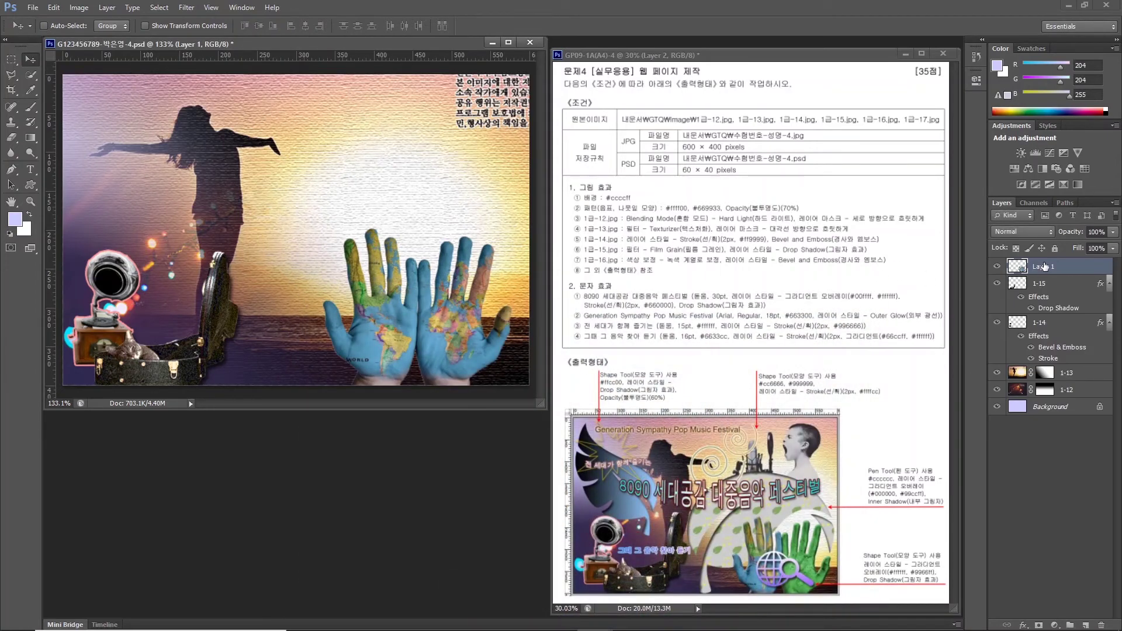
double_click(1044, 266)
type("1-16")
key("Return")
key("w")
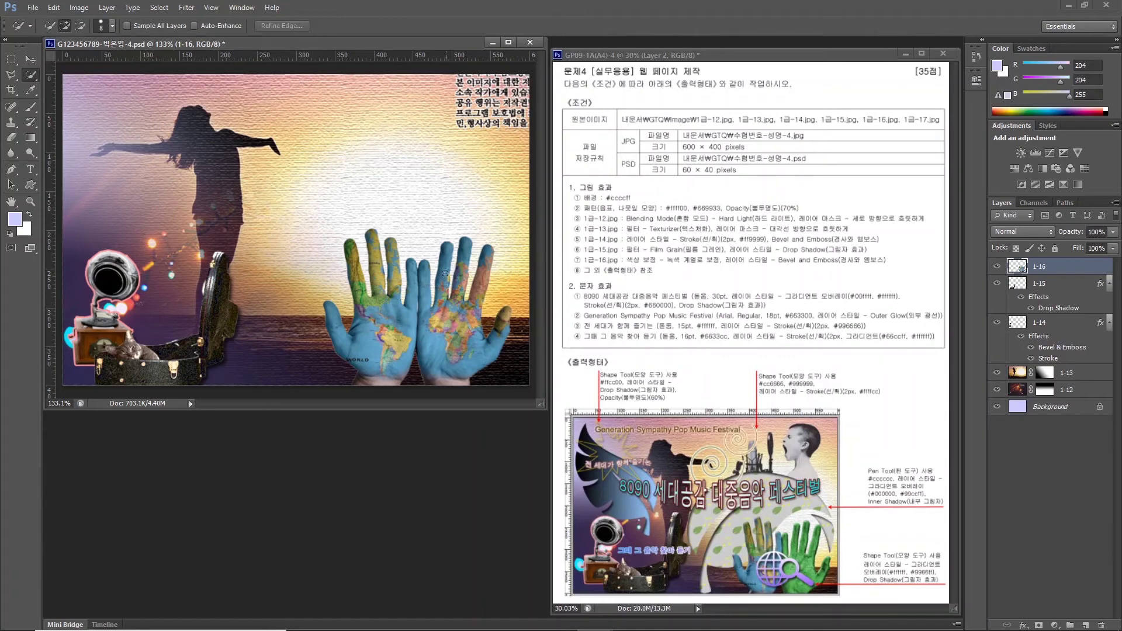
Select the right hand and add a colorized Hue/Saturation adjustment, Hue about 95, Saturation 39, making it green.
mouse_move(428, 270)
left_mouse_down()
mouse_move(444, 376)
mouse_move(474, 311)
mouse_move(480, 256)
mouse_move(451, 288)
mouse_move(463, 252)
left_mouse_up()
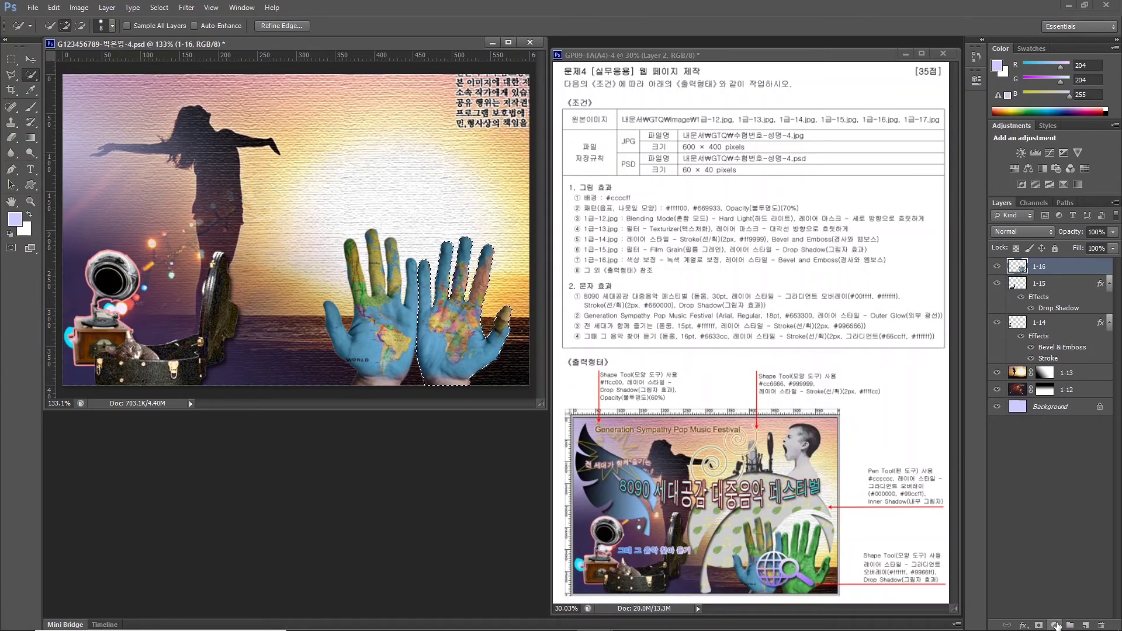
left_click(1055, 625)
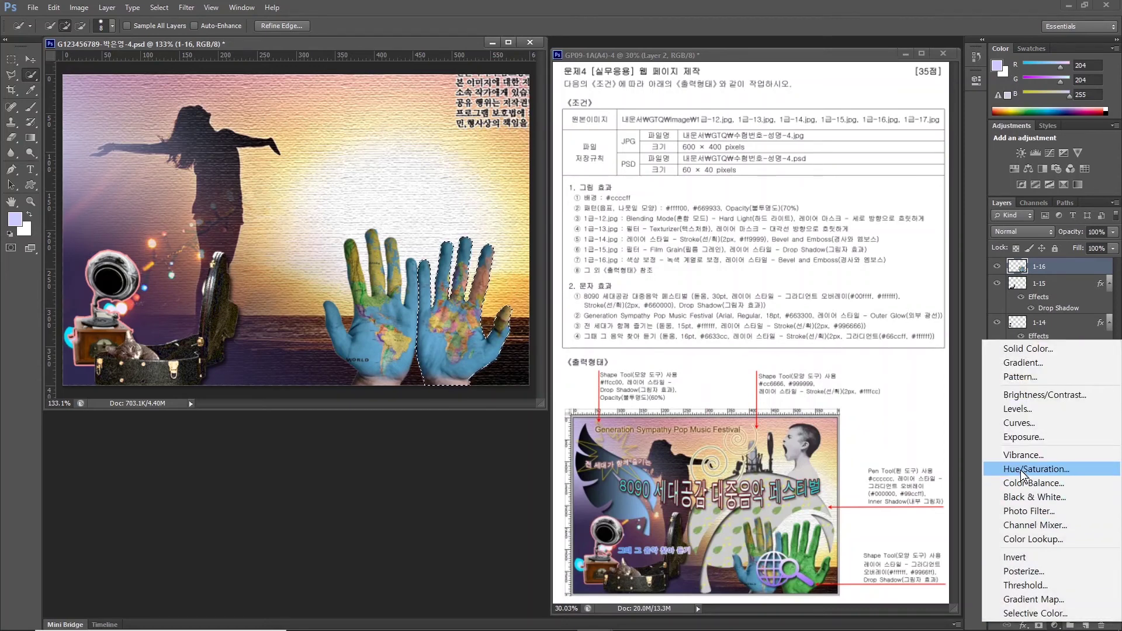
left_click(1021, 471)
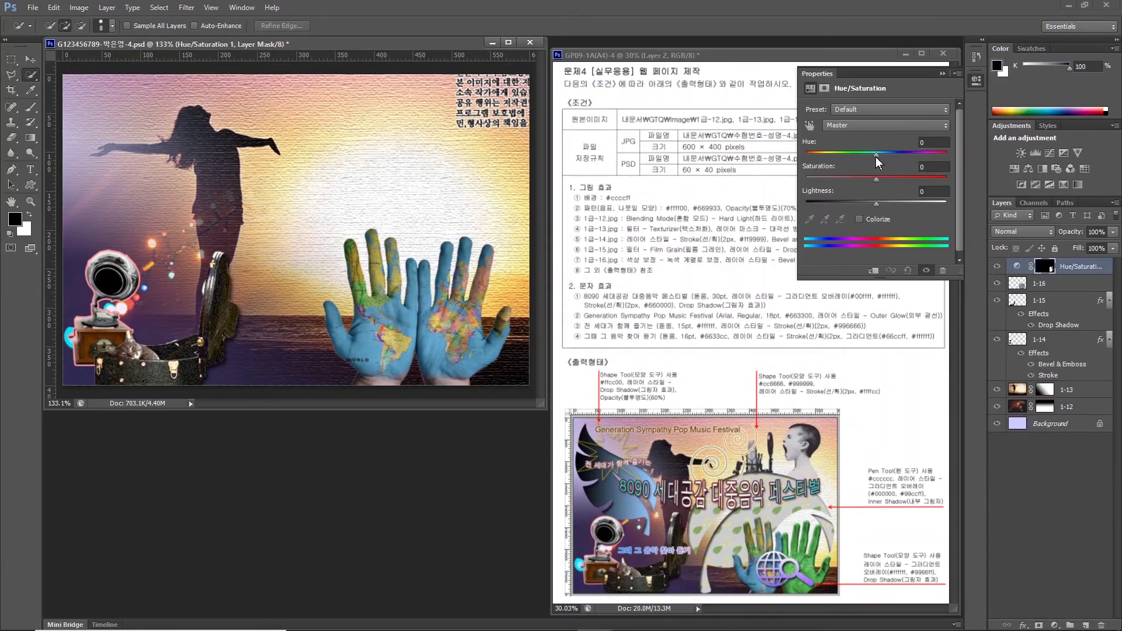
left_click_drag(876, 157, 825, 168)
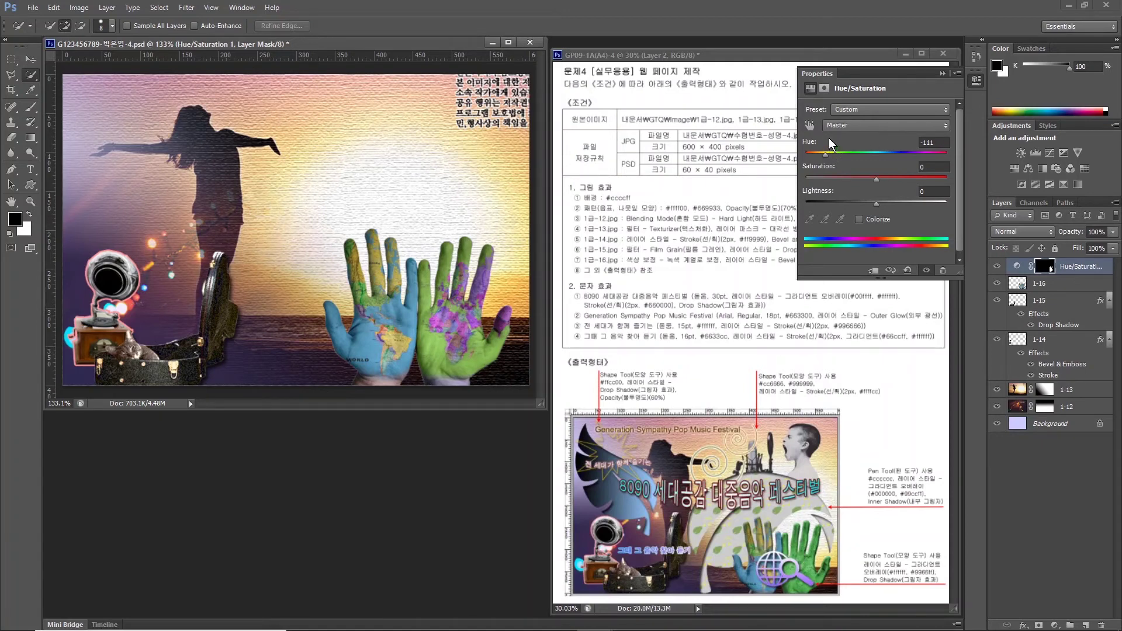
left_click(857, 217)
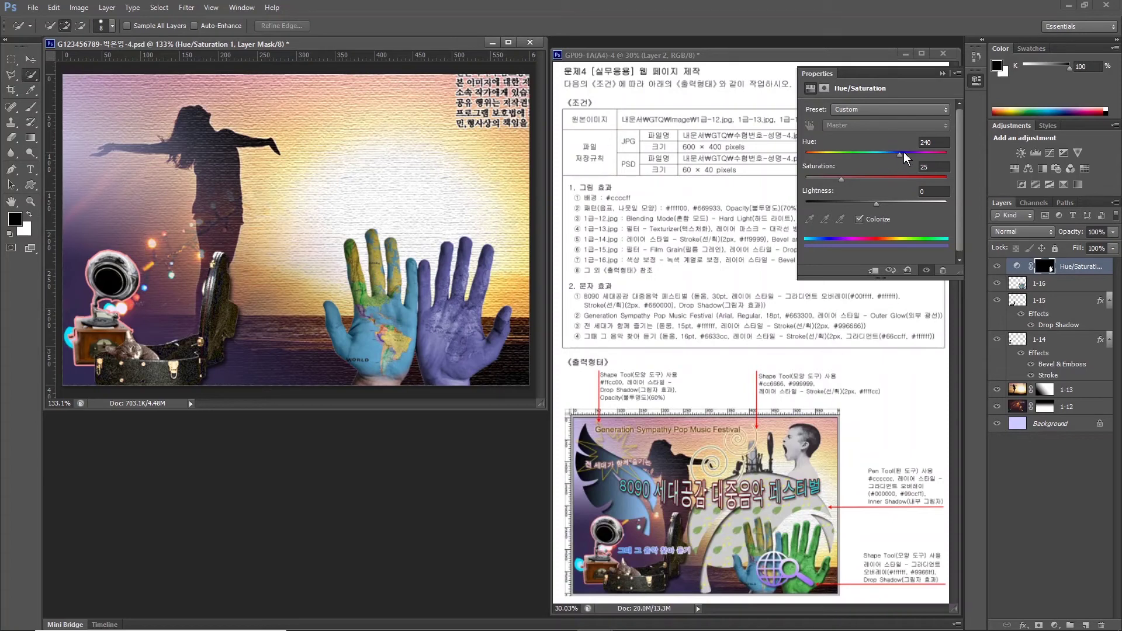
left_click_drag(899, 154, 841, 155)
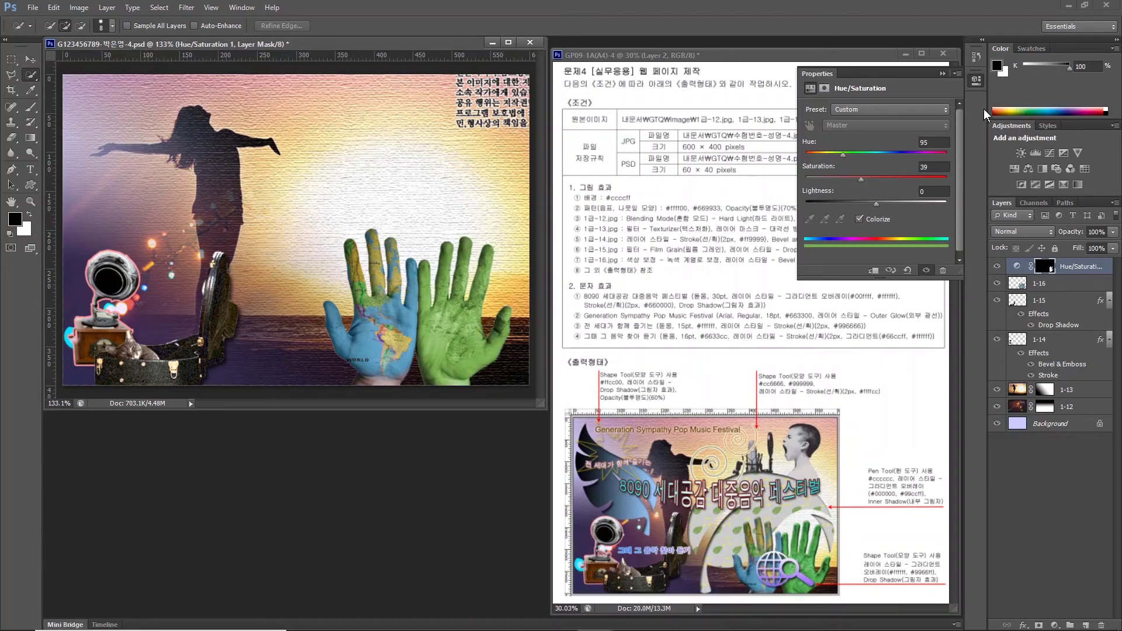
left_click(942, 74)
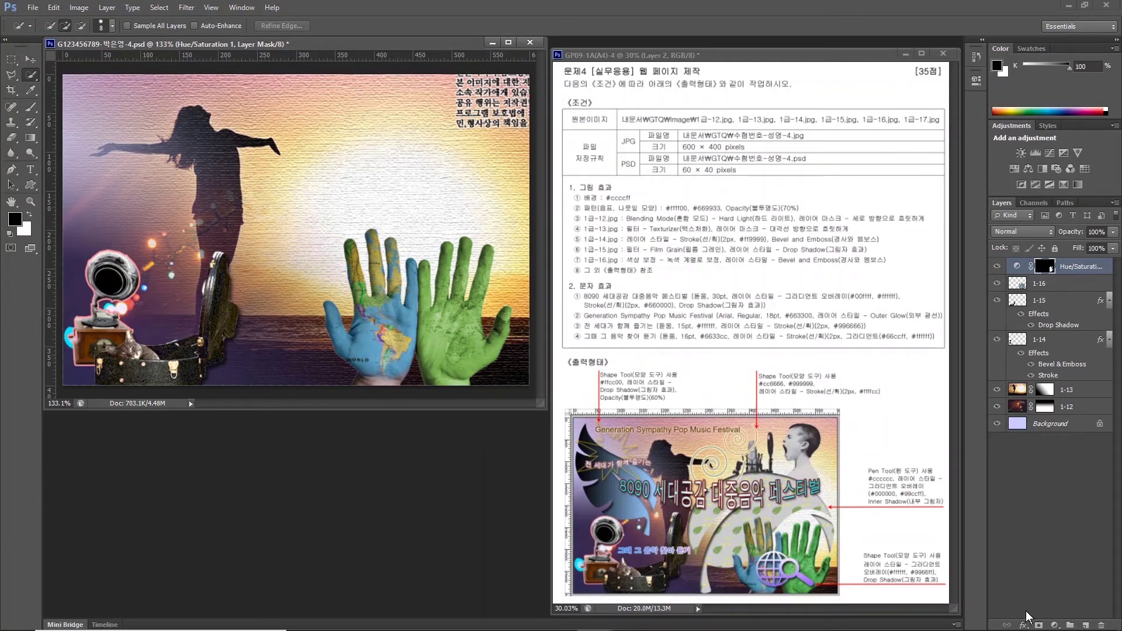
left_click(1032, 285)
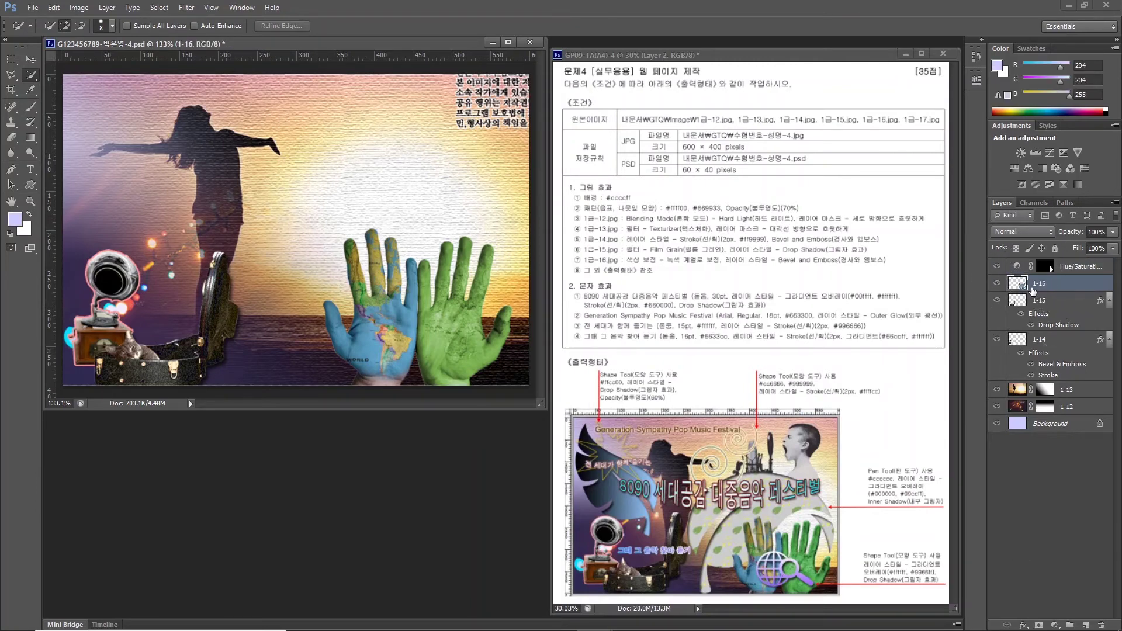
Apply a default Bevel & Emboss layer style to the painted hands layer 1-16.
left_click(1024, 625)
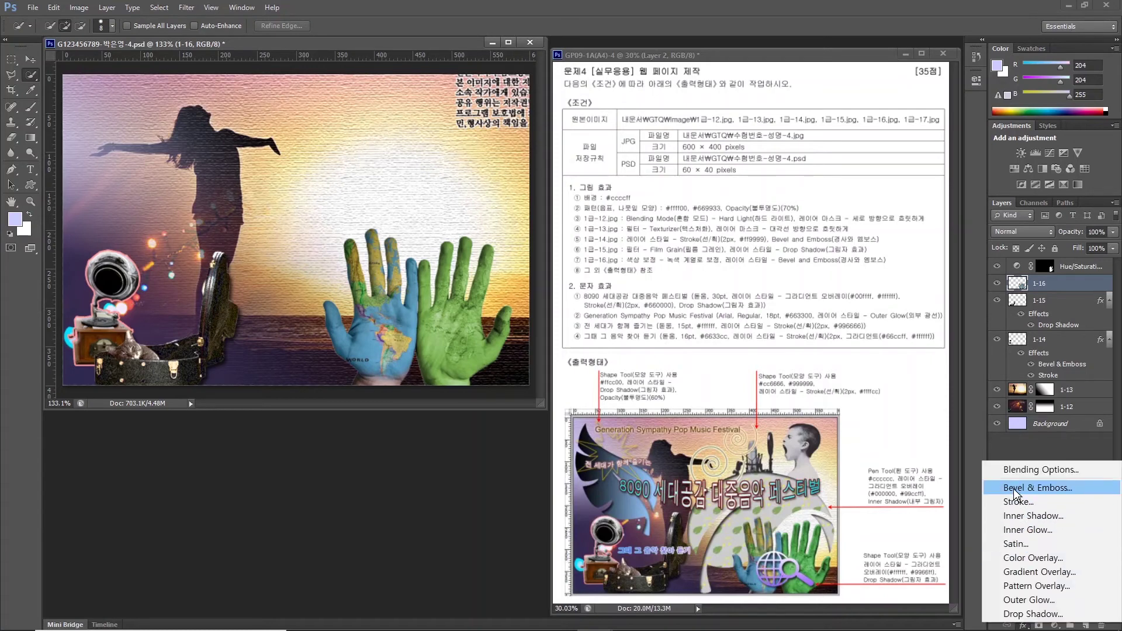
left_click(1031, 408)
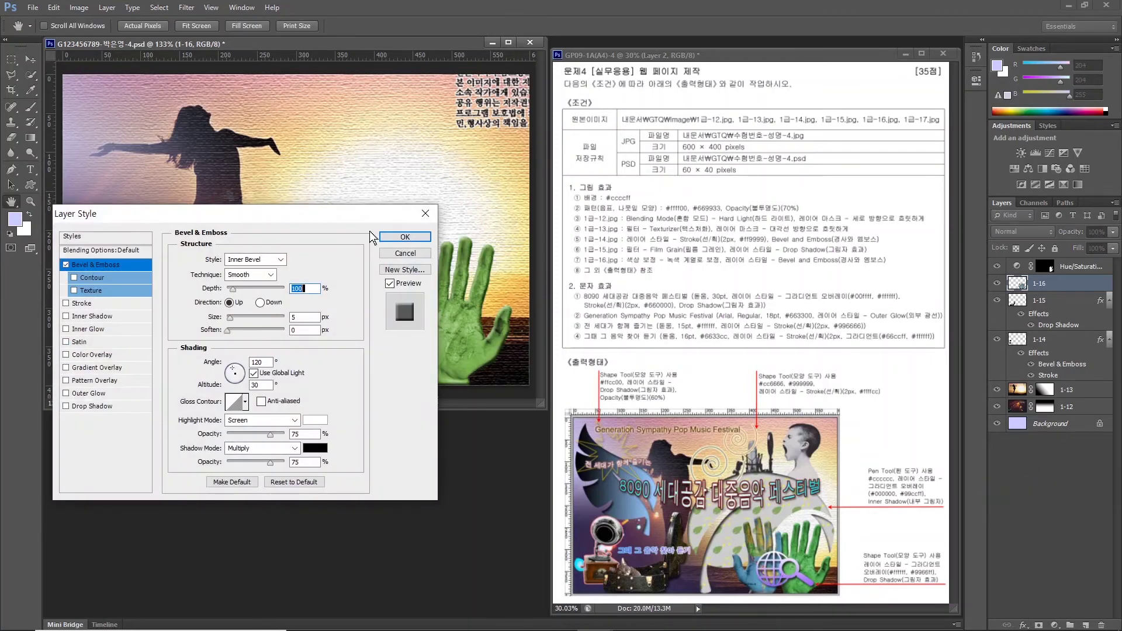
left_click(405, 237)
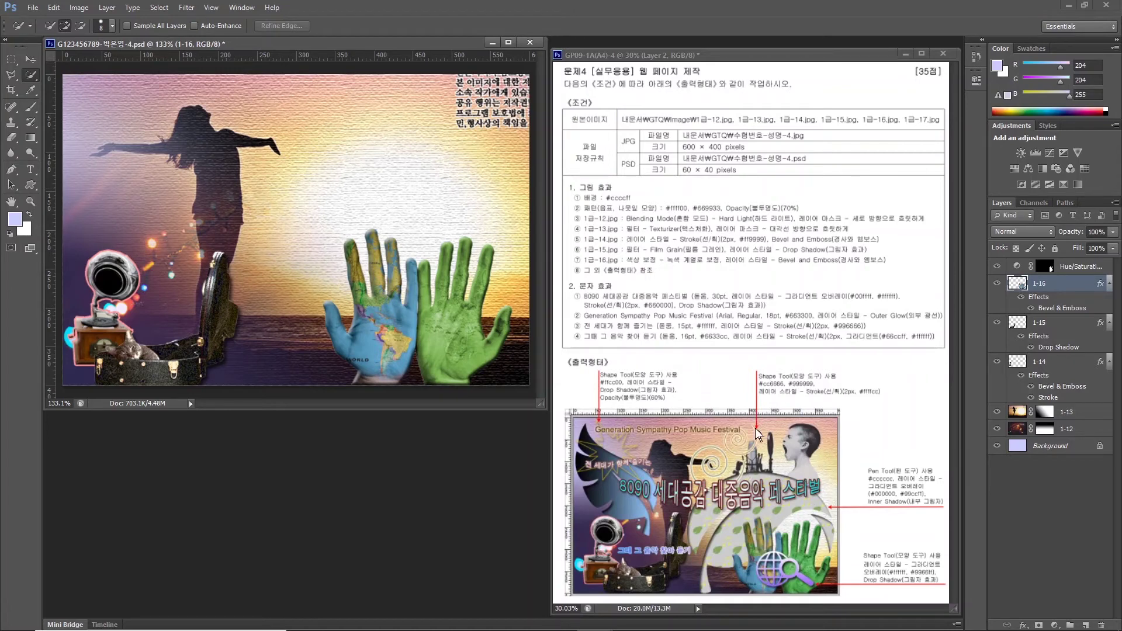
Open 1급-17.jpg, Quick Select the grey background, and invert it to select the boy and microphone.
double_click(413, 461)
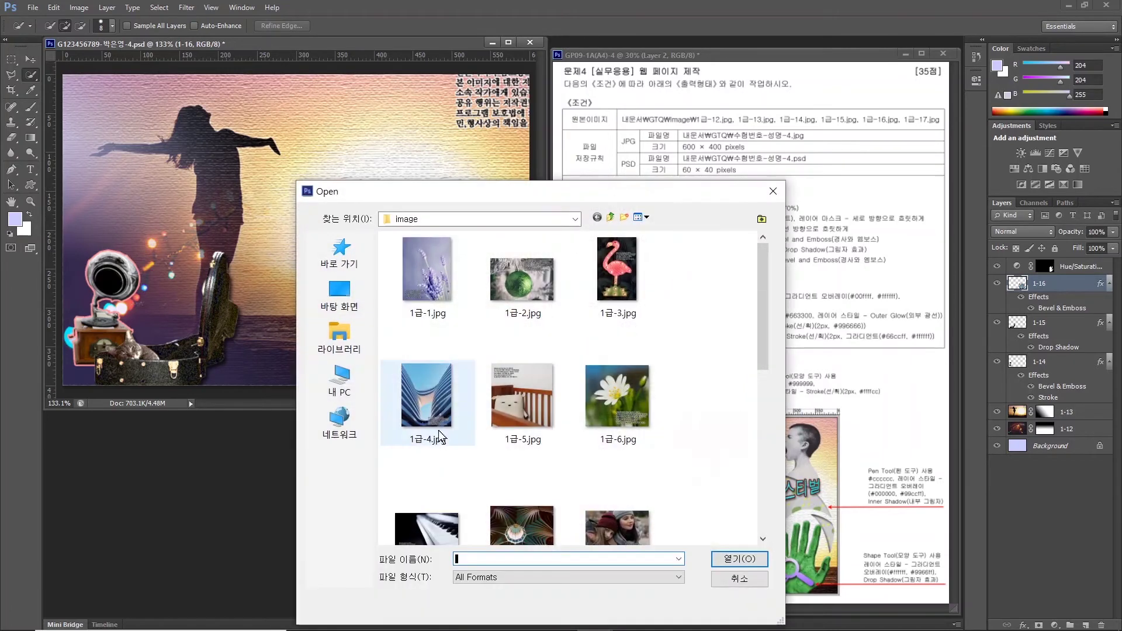
scroll(578, 391, "down", 3)
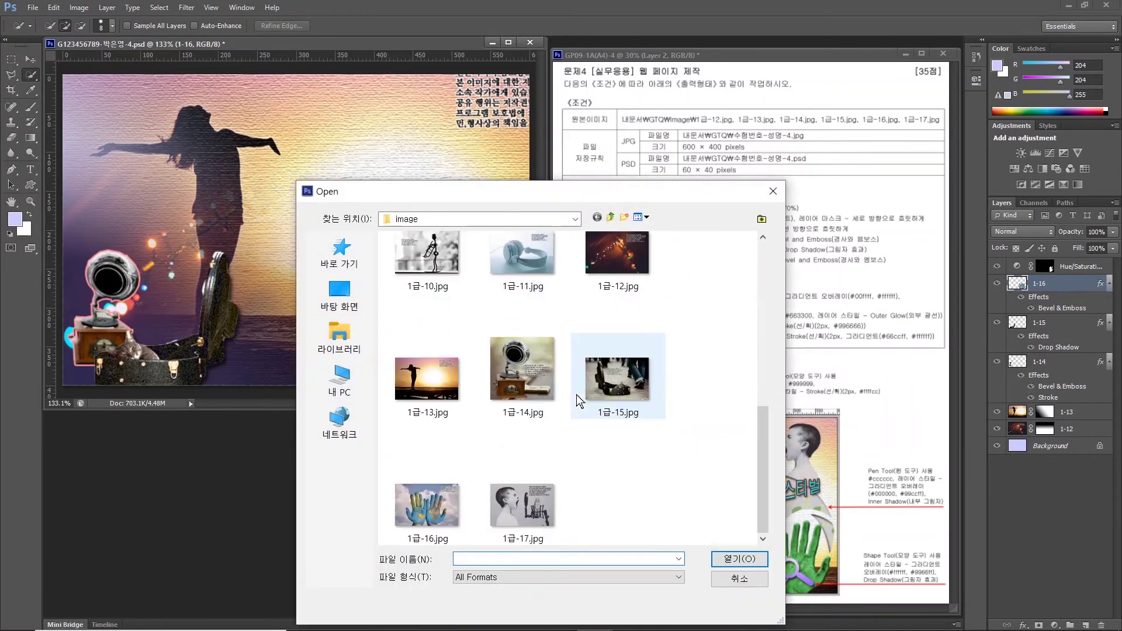
left_click(508, 504)
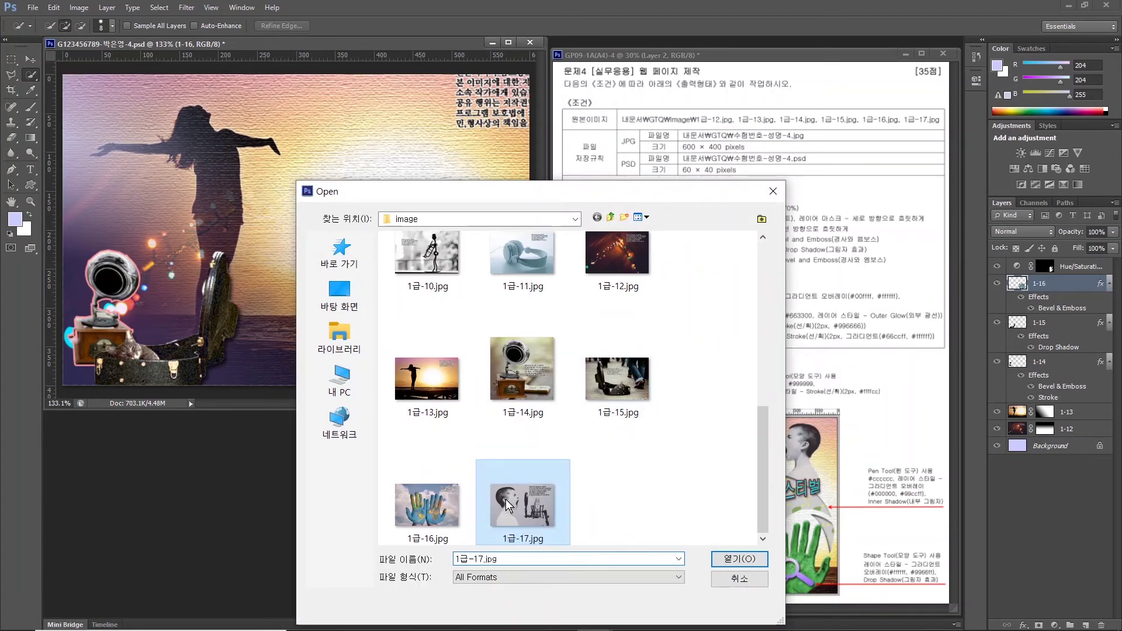
left_click(725, 559)
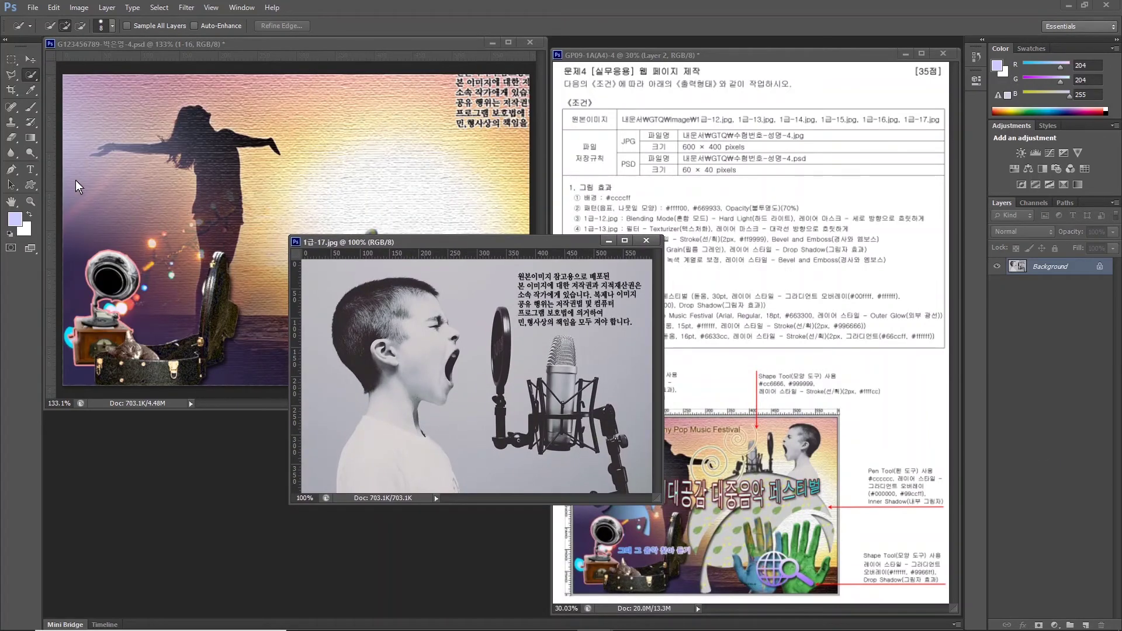
mouse_move(313, 281)
left_mouse_down()
mouse_move(320, 405)
mouse_move(466, 321)
mouse_move(471, 455)
mouse_move(578, 391)
mouse_move(624, 303)
mouse_move(635, 395)
left_mouse_up()
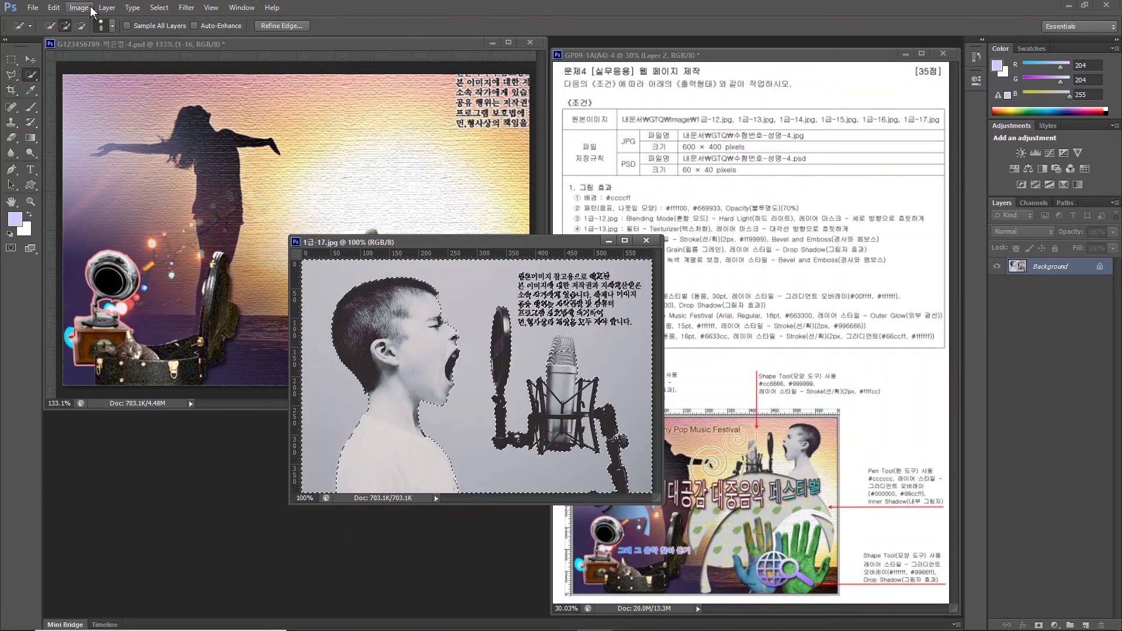
left_click(159, 8)
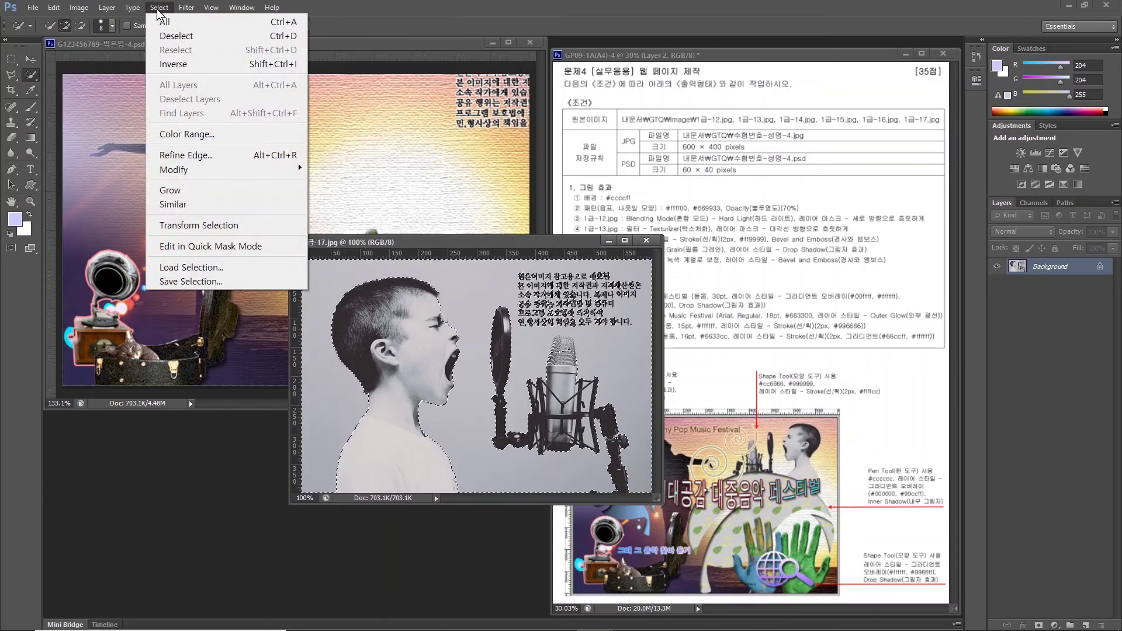
left_click(173, 64)
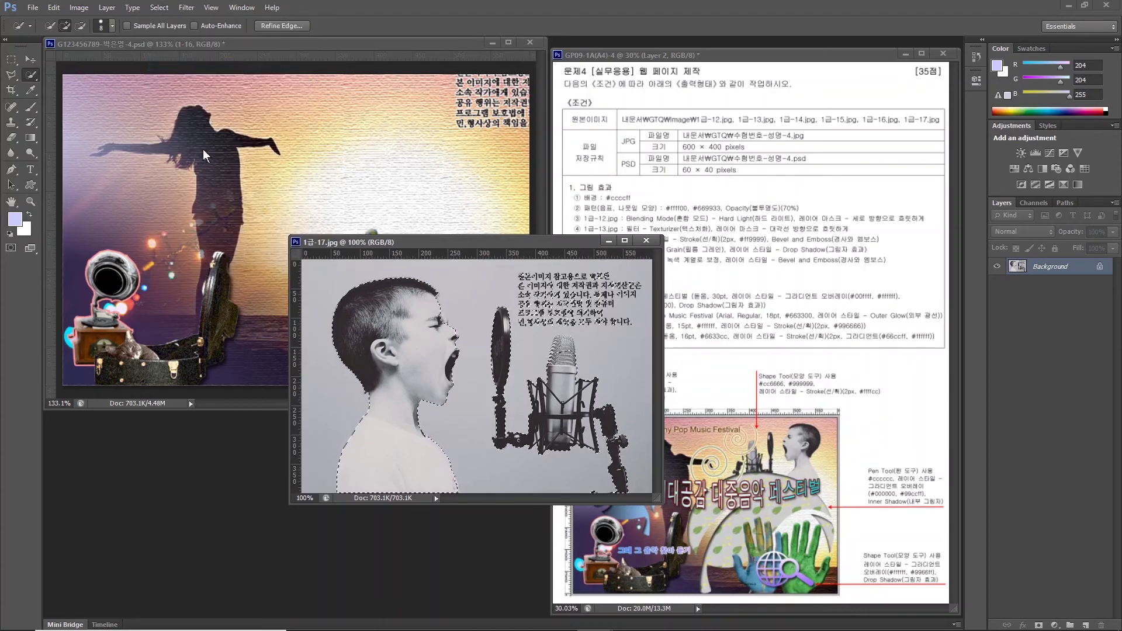
Add the missed area around the boy's eye to the selection with the Polygonal Lasso.
left_click(16, 63)
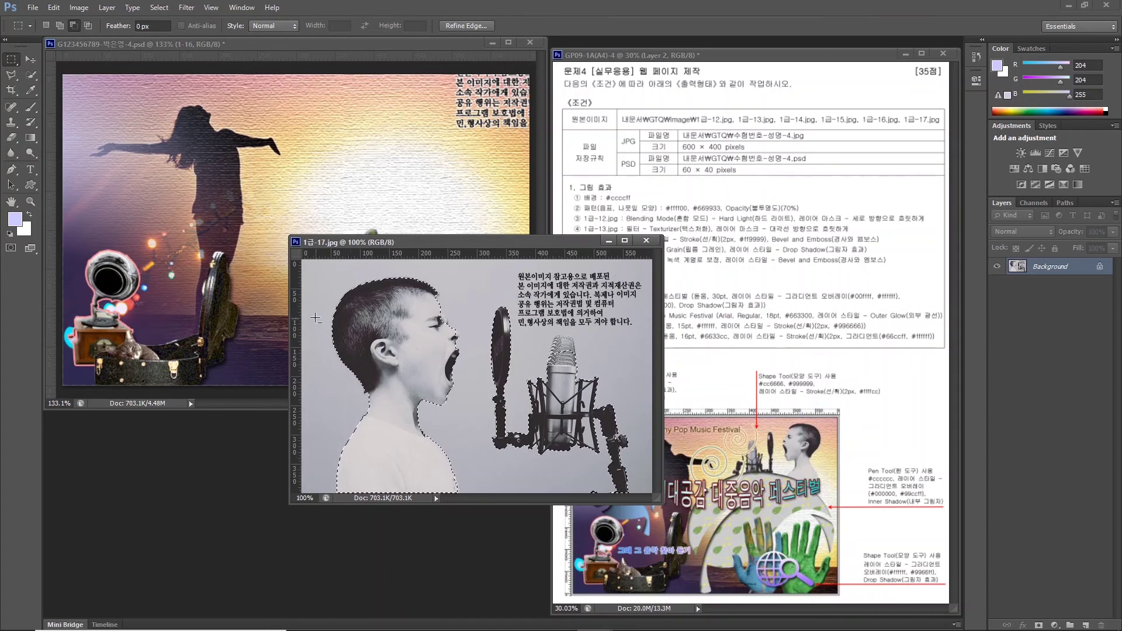
left_click(11, 75)
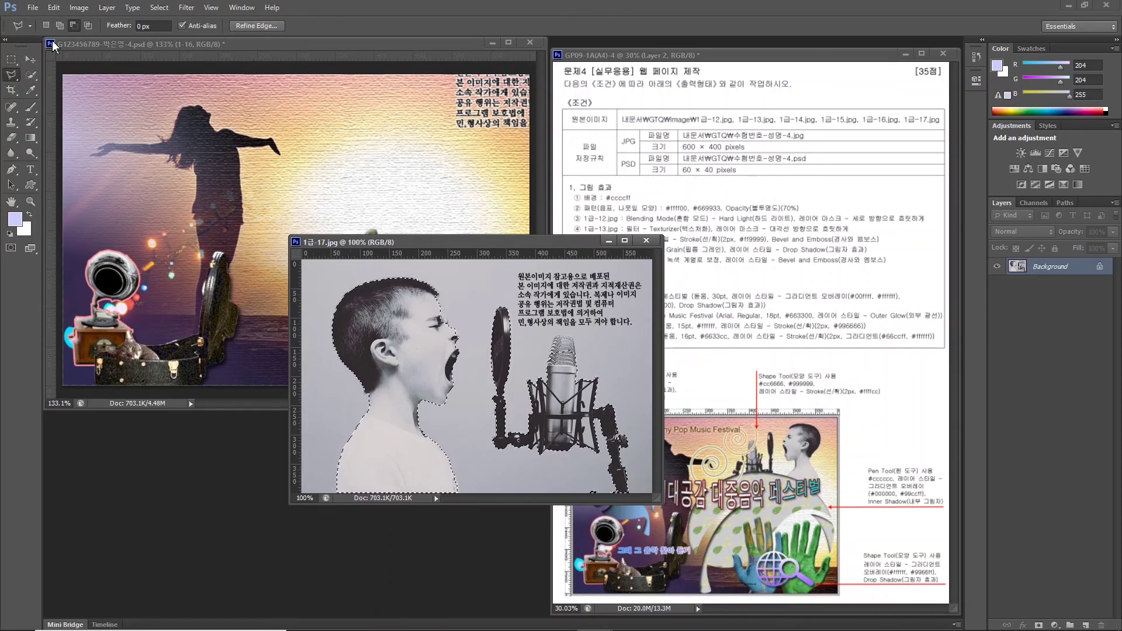
key("shift")
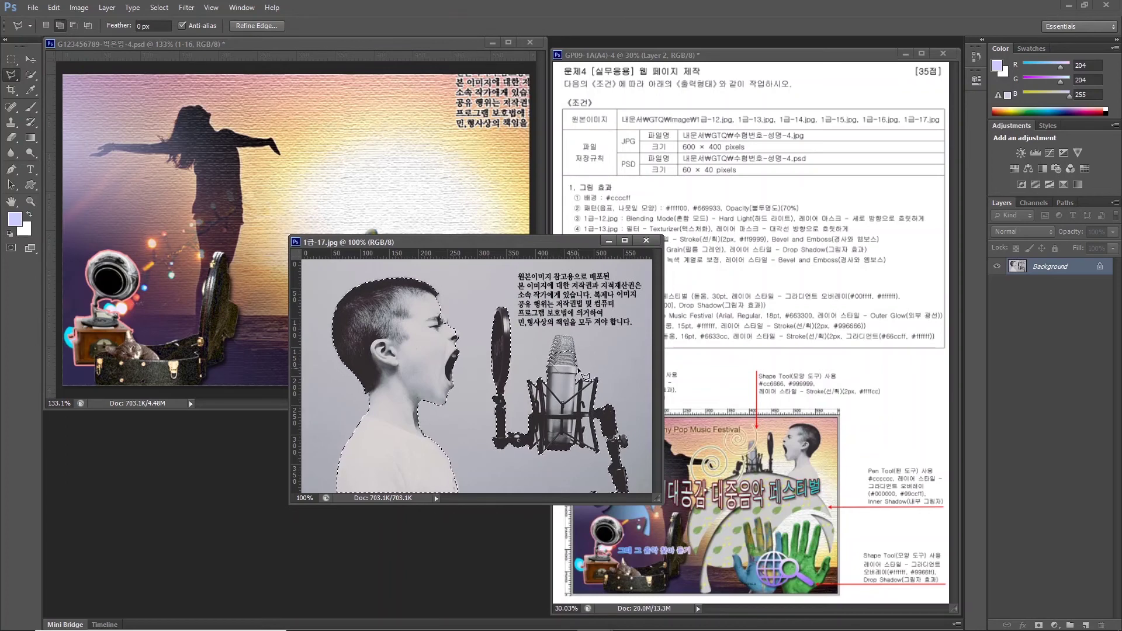
left_click(426, 316)
left_click(439, 305)
left_click(448, 320)
left_click(429, 320)
Drag the boy and microphone into the poster, flip horizontally, and shrink to about 43% at the upper right.
key("v")
left_click_drag(436, 351, 236, 271)
key("ctrl+t")
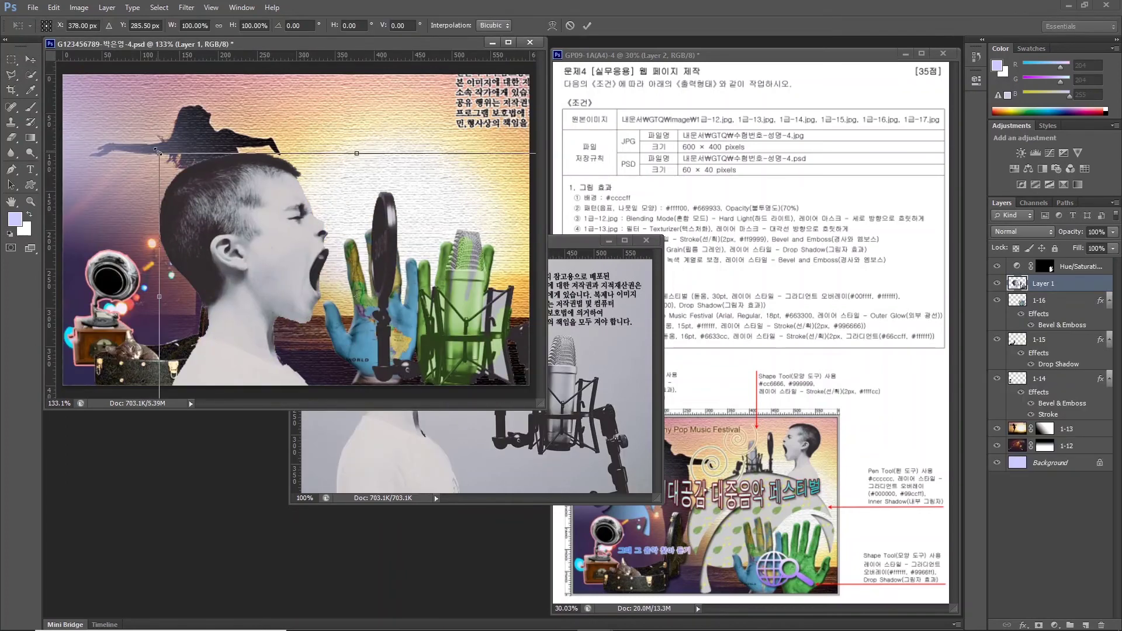
left_click_drag(158, 152, 344, 289)
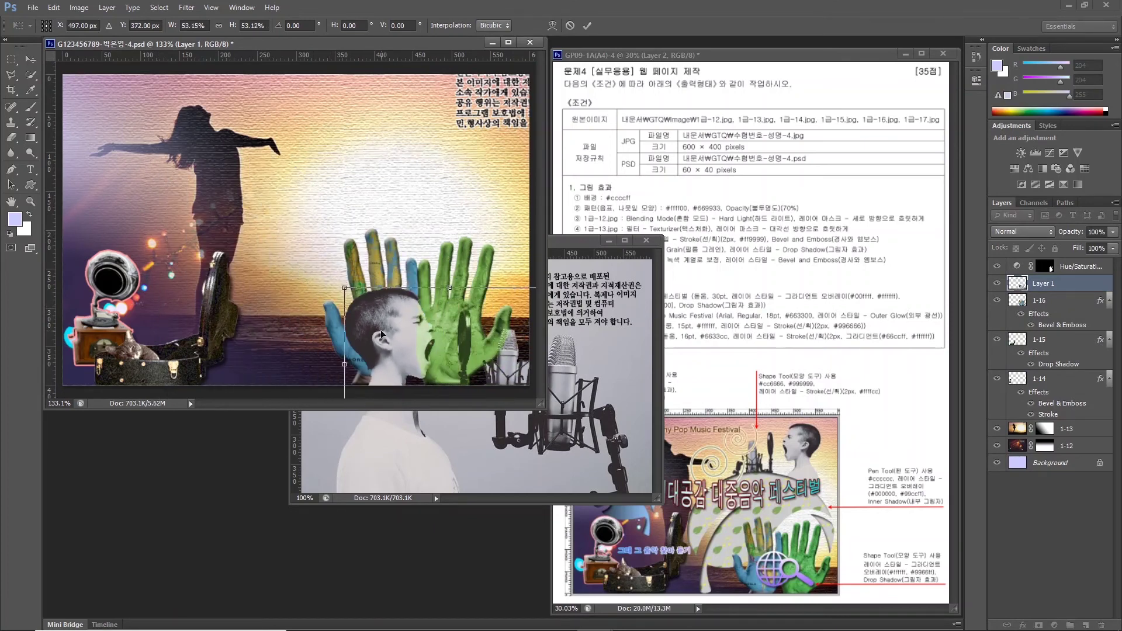
left_click_drag(383, 336, 300, 184)
right_click(324, 210)
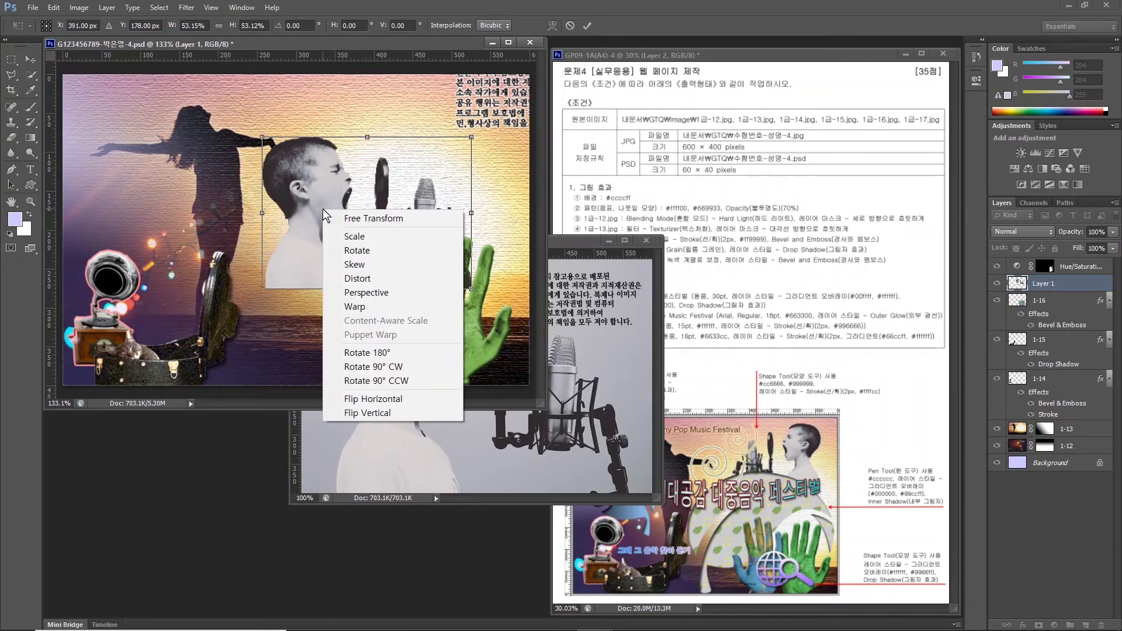
left_click(391, 399)
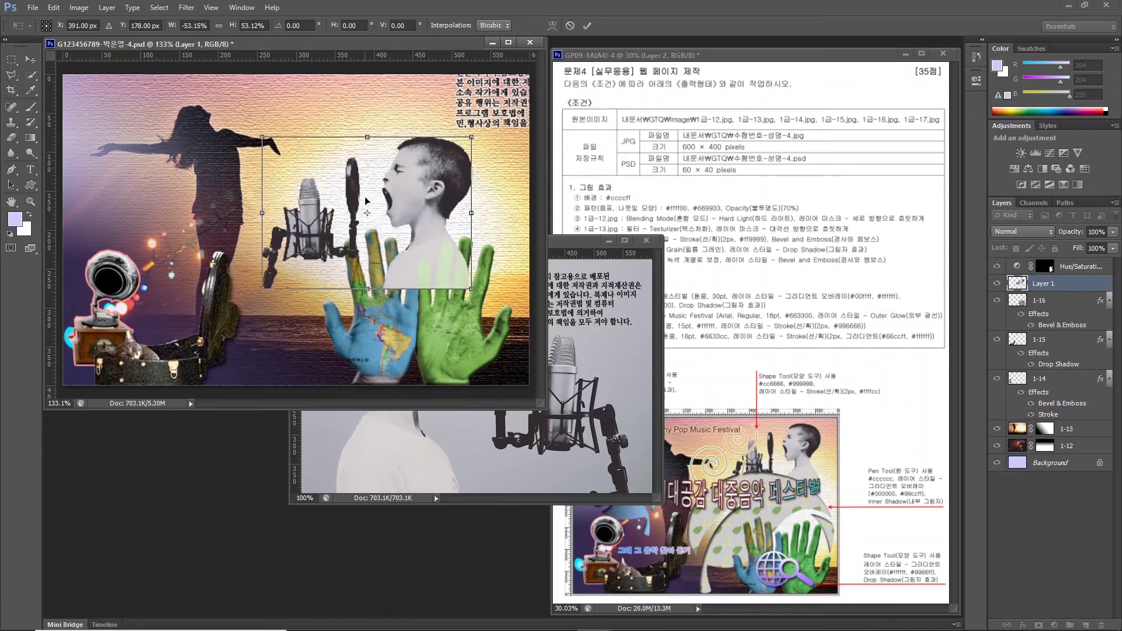
left_click_drag(437, 250, 469, 207)
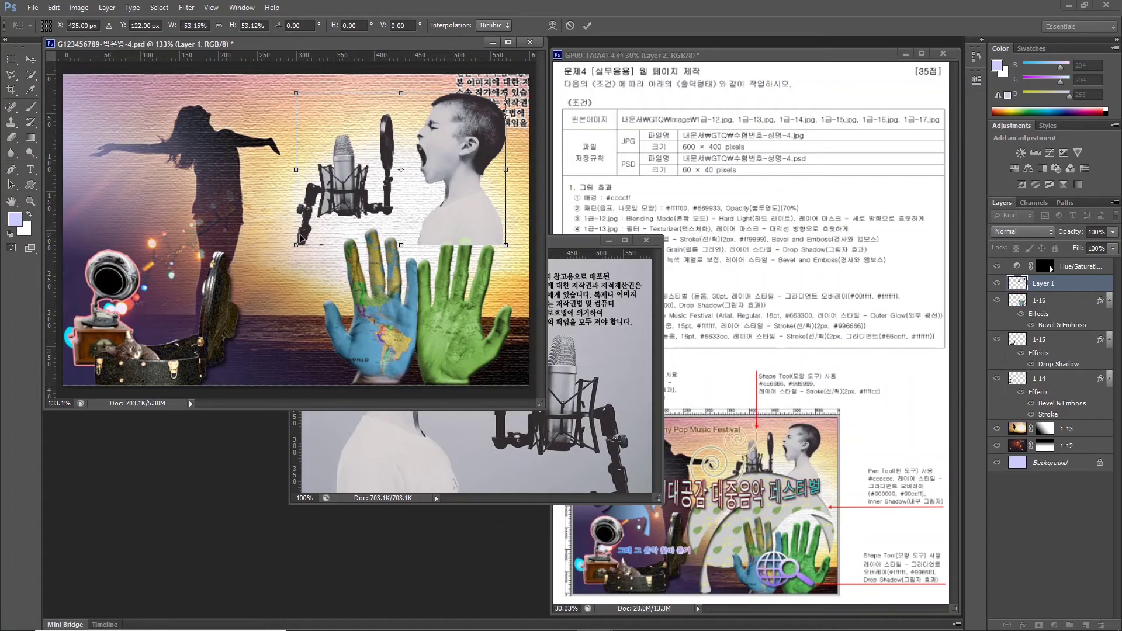
left_click_drag(297, 245, 335, 210)
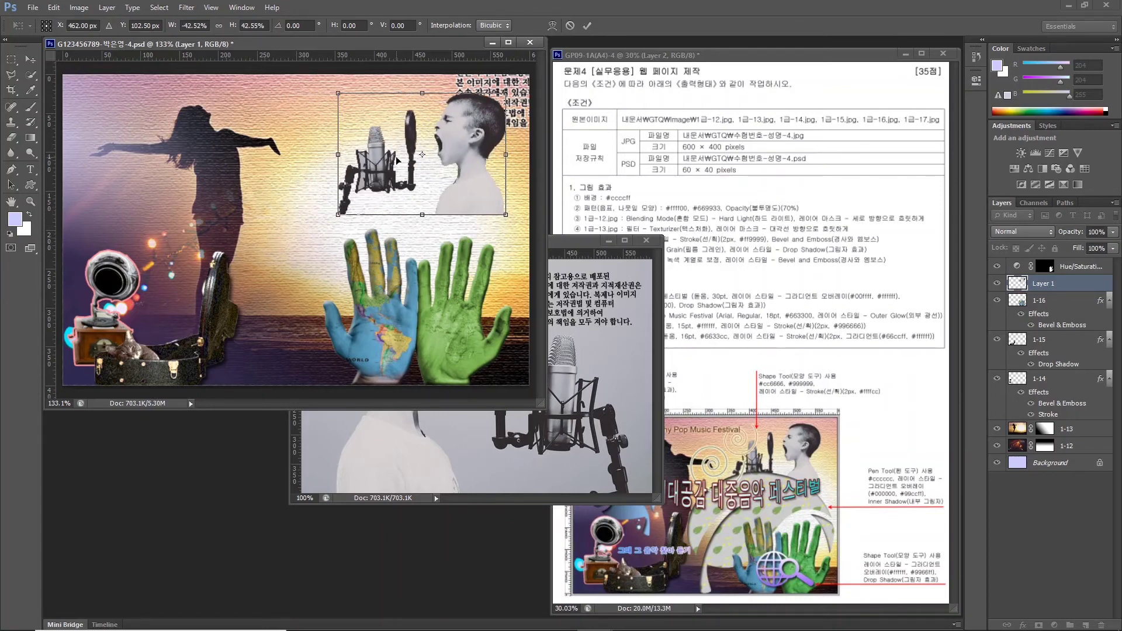
key("Return")
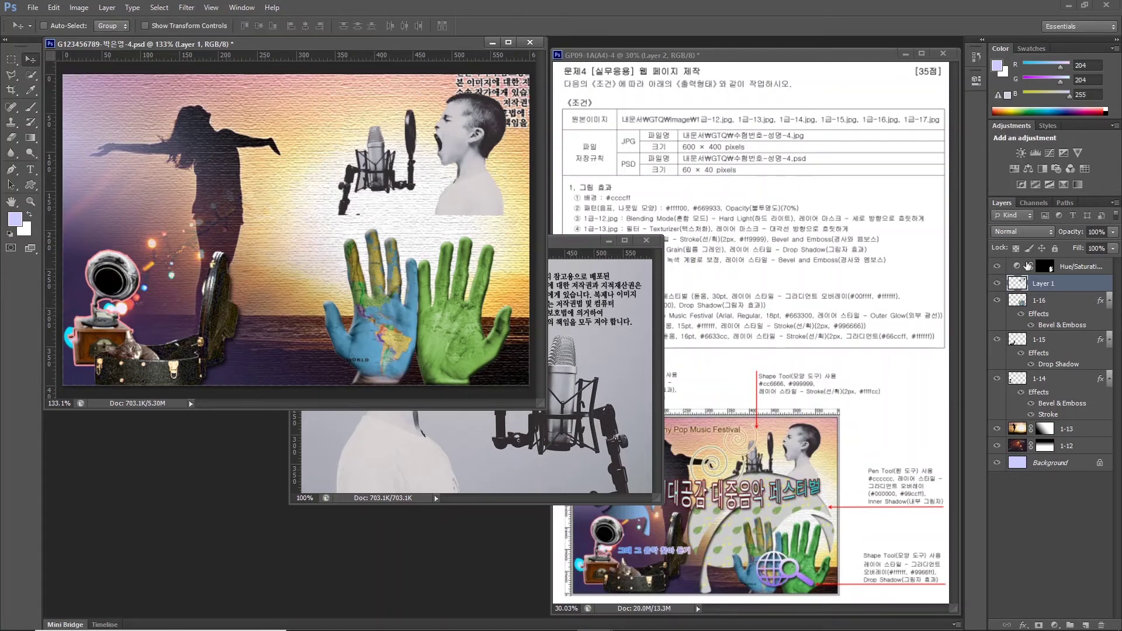
Rename the new boy layer to 1-17.
double_click(1043, 286)
type("1-17")
key("Return")
Close 1급-17.jpg, move the Hue/Saturation layer between 1-17 and 1-16, and make 1-17 active.
left_click(644, 240)
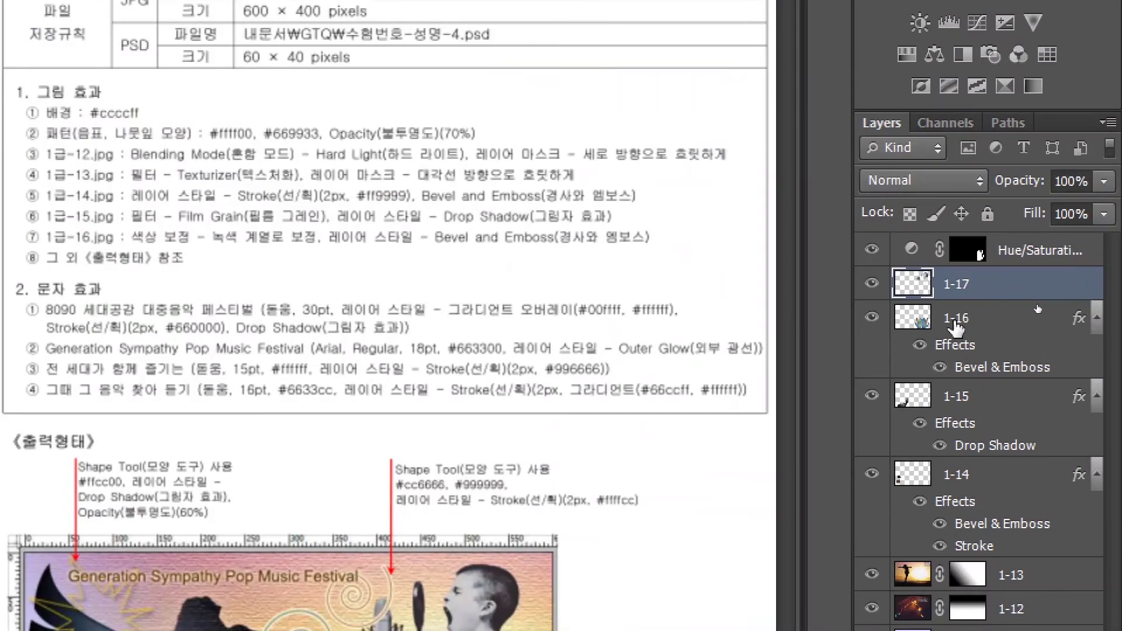
left_click(1043, 304)
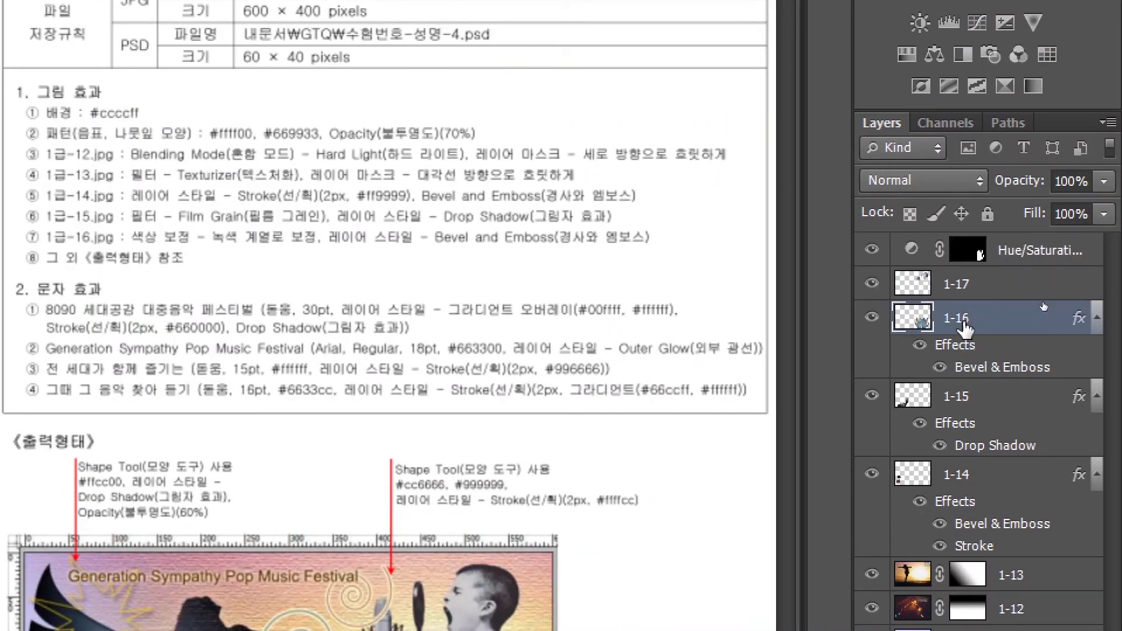
left_click(1014, 255)
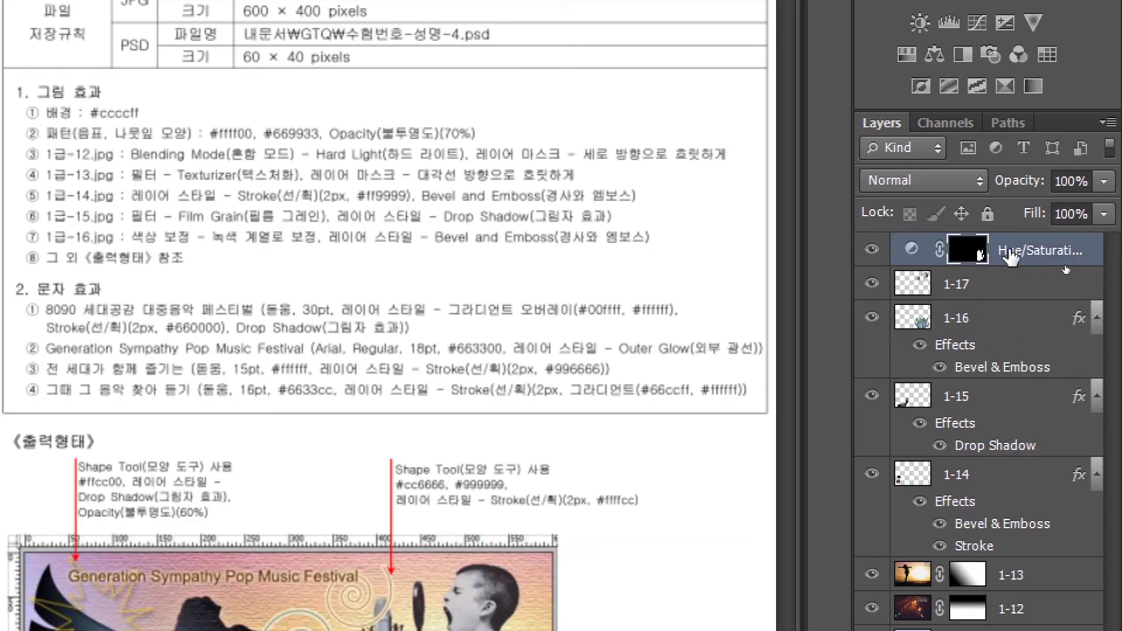
left_click_drag(1003, 252, 945, 351)
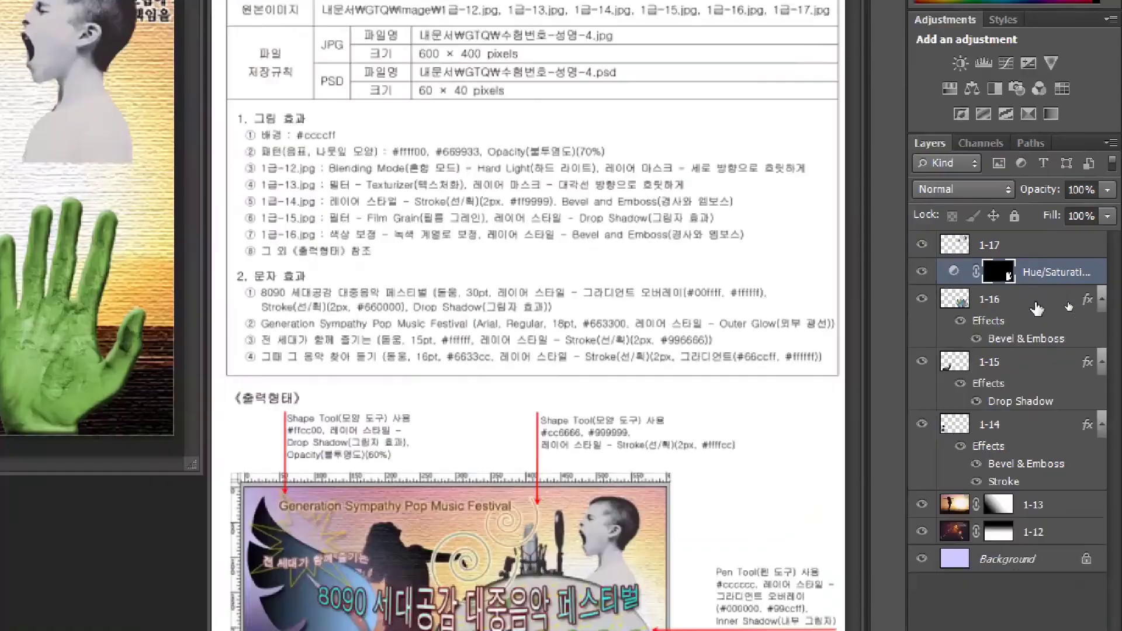
key("alt+bracketright")
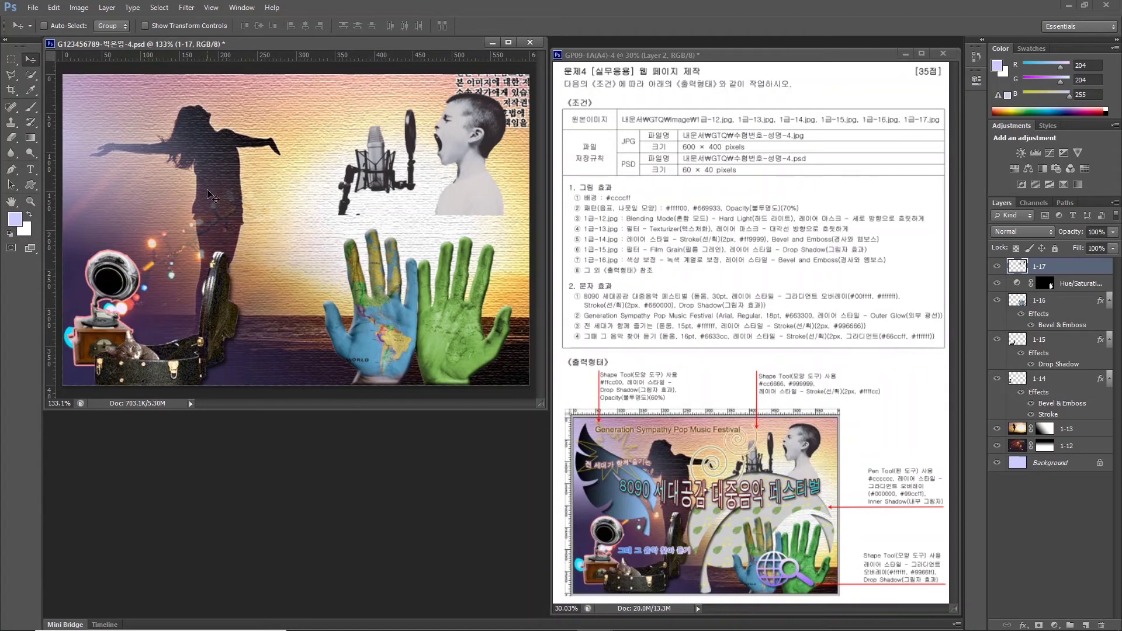
Type the title 8090 세대공감 대중음악 페스티벌 across the upper poster in 30 pt 돋움.
left_click(30, 169)
left_click(144, 141)
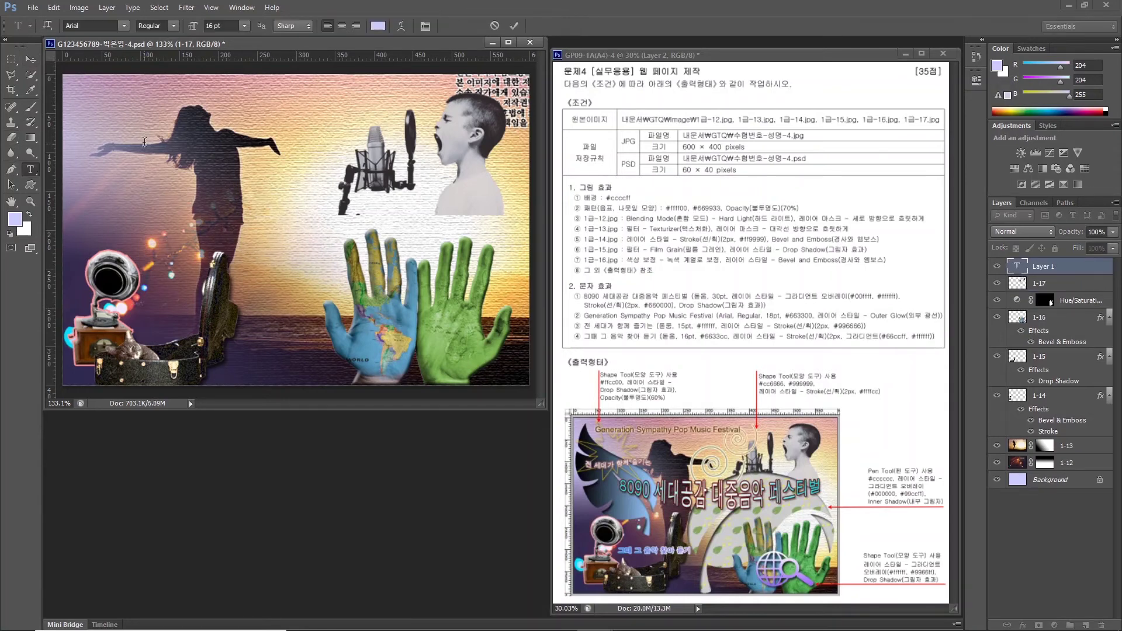
type("8090 세대공감 대중음악 페스티벌")
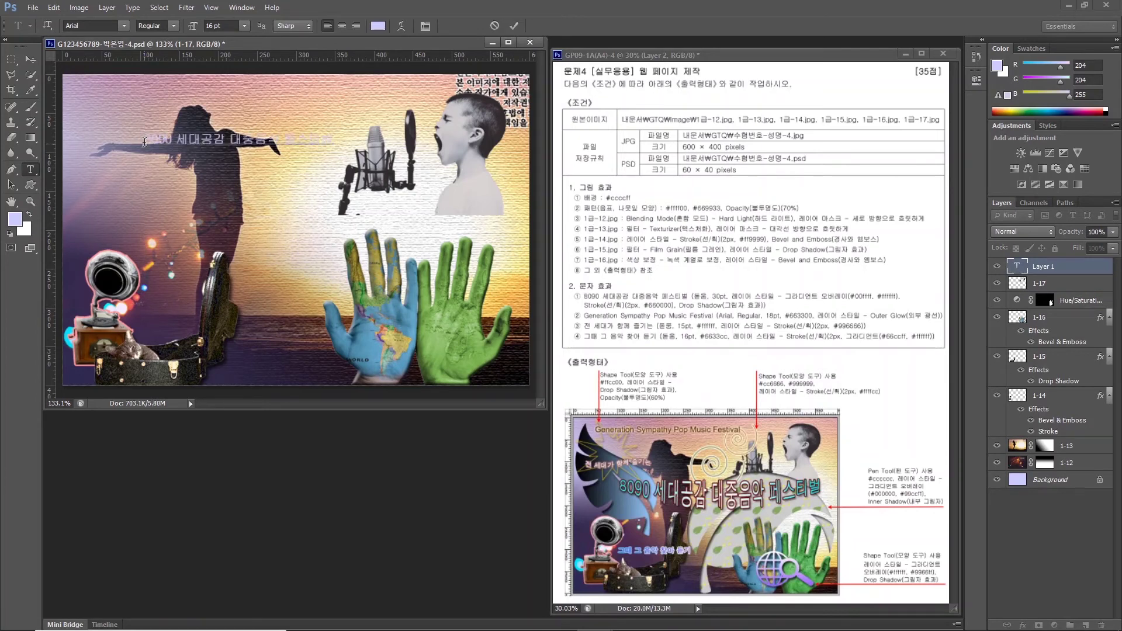
key("ctrl+Return")
left_click(123, 26)
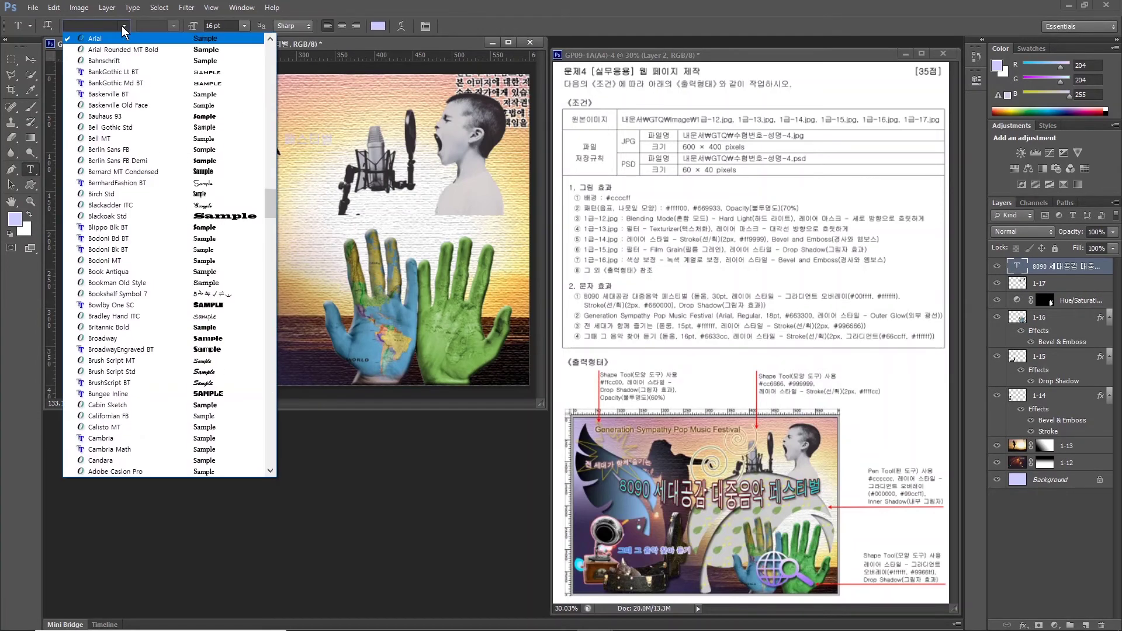
left_click_drag(265, 200, 259, 117)
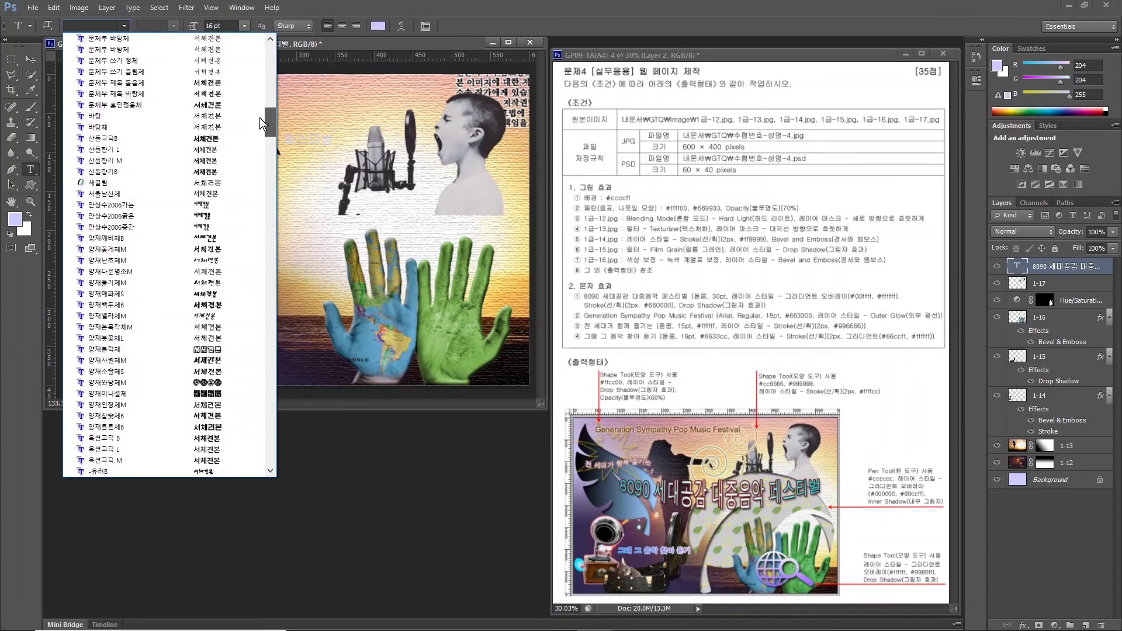
left_click(179, 127)
left_click(222, 26)
type("30")
key("Return")
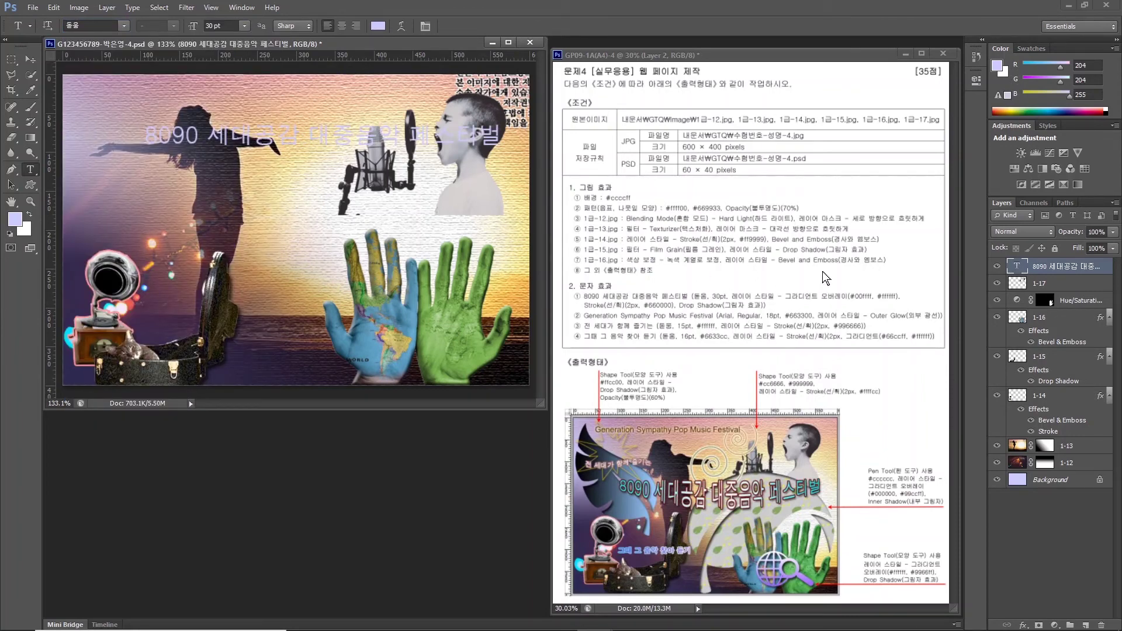
left_click(1024, 626)
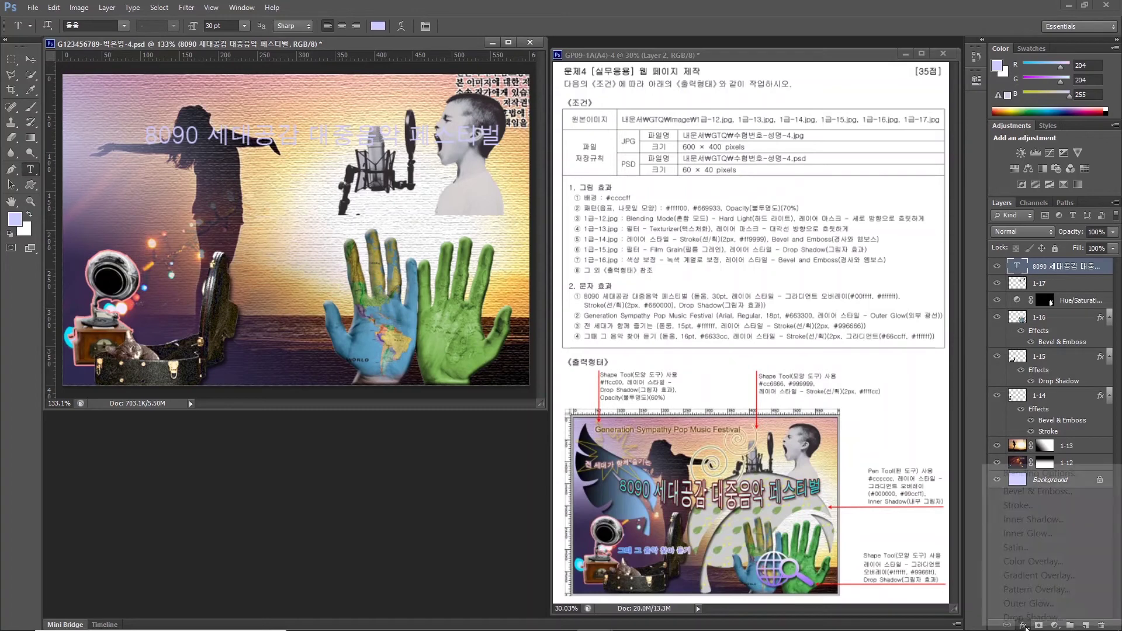
Add a Gradient Overlay to the title running from cyan #00ffff to white.
left_click(1019, 577)
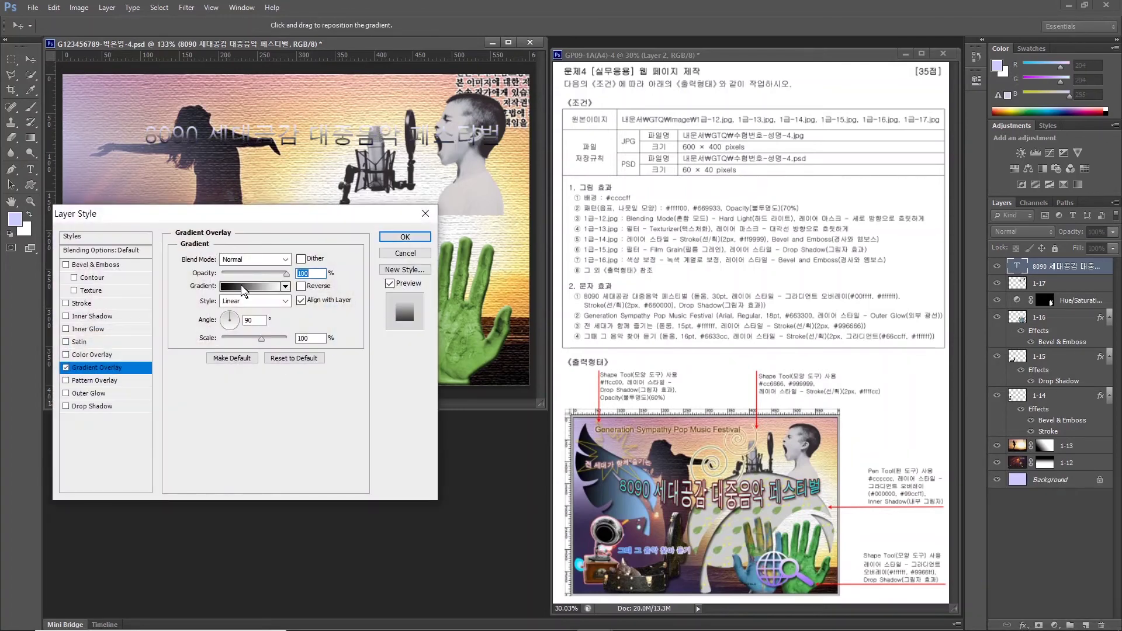
left_click(240, 285)
left_click(322, 318)
double_click(322, 321)
type("00ffff")
key("Return")
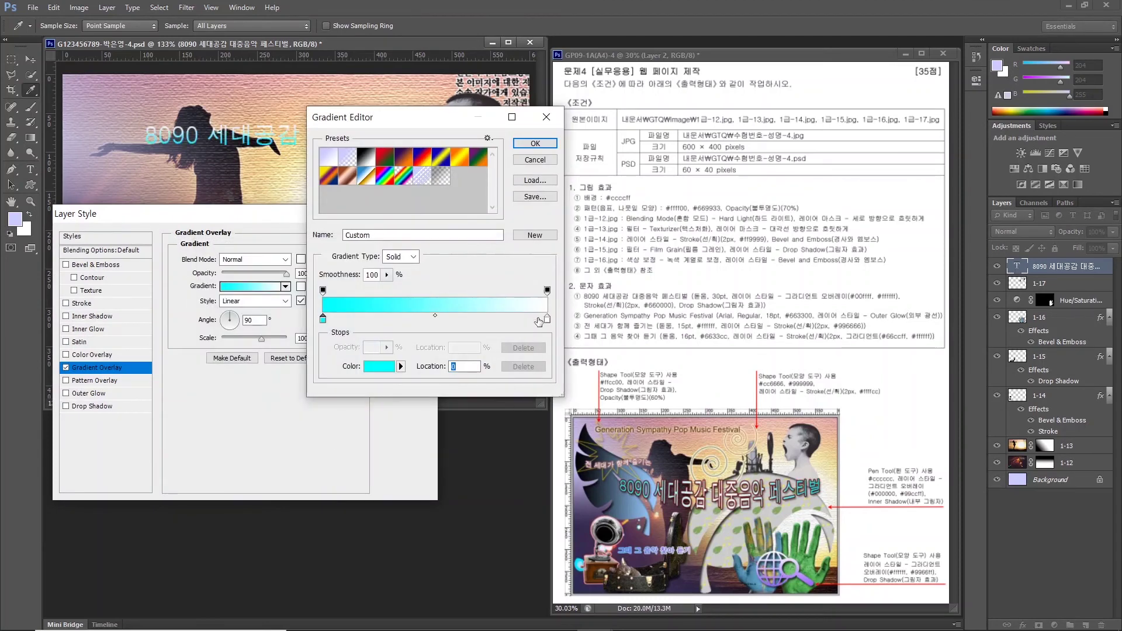
key("Return")
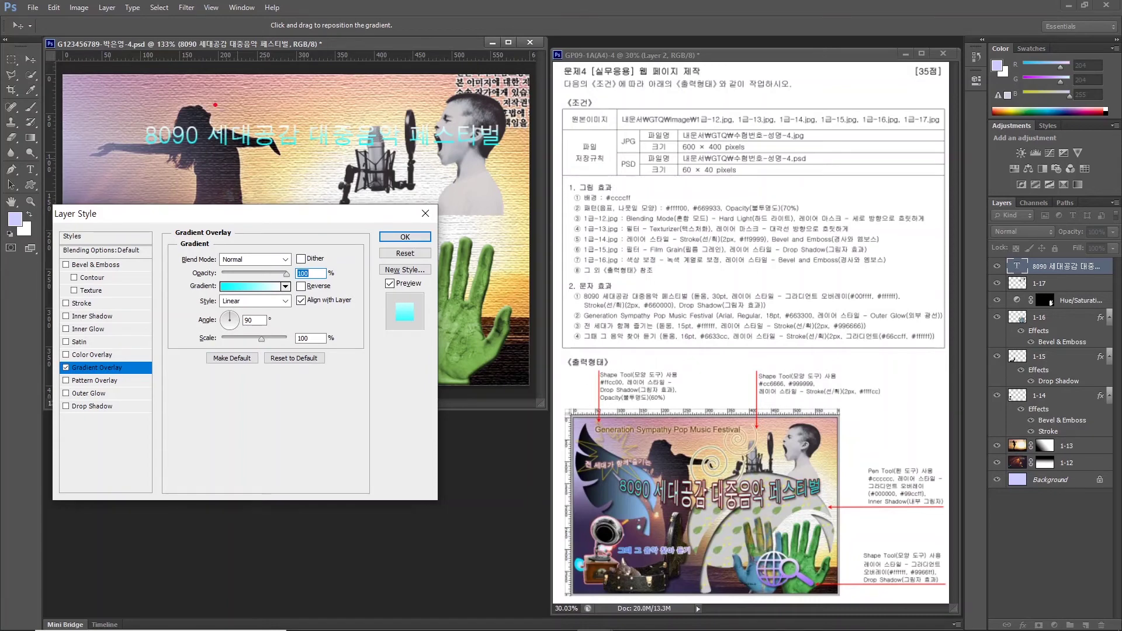
mouse_move(214, 128)
left_mouse_down()
mouse_move(246, 115)
mouse_move(233, 129)
mouse_move(303, 153)
left_mouse_up()
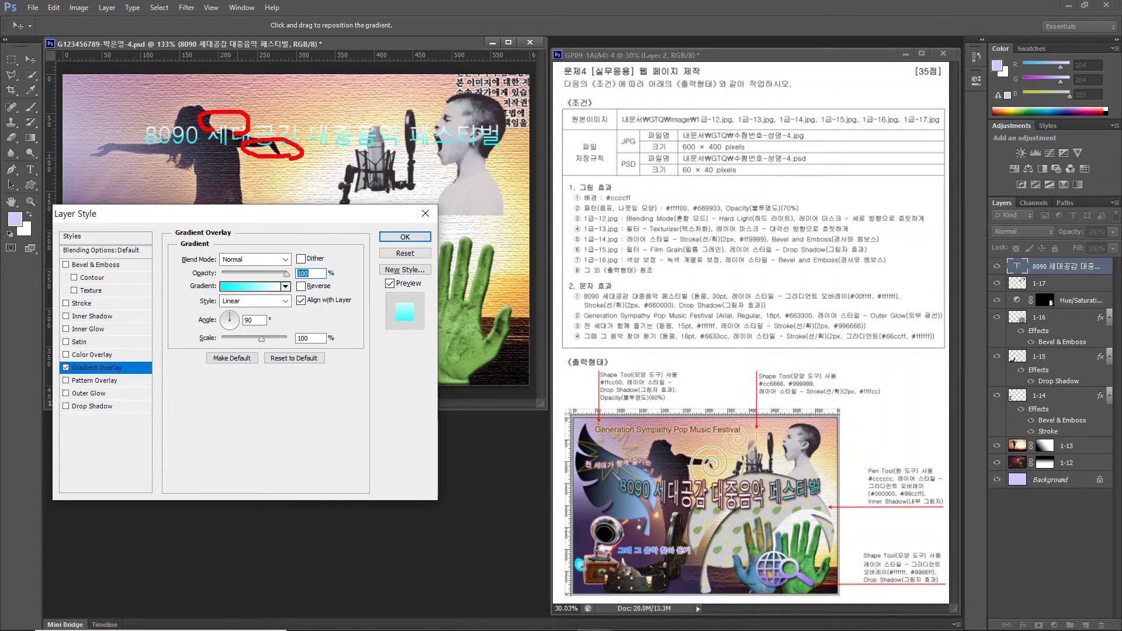
left_click_drag(656, 511, 643, 480)
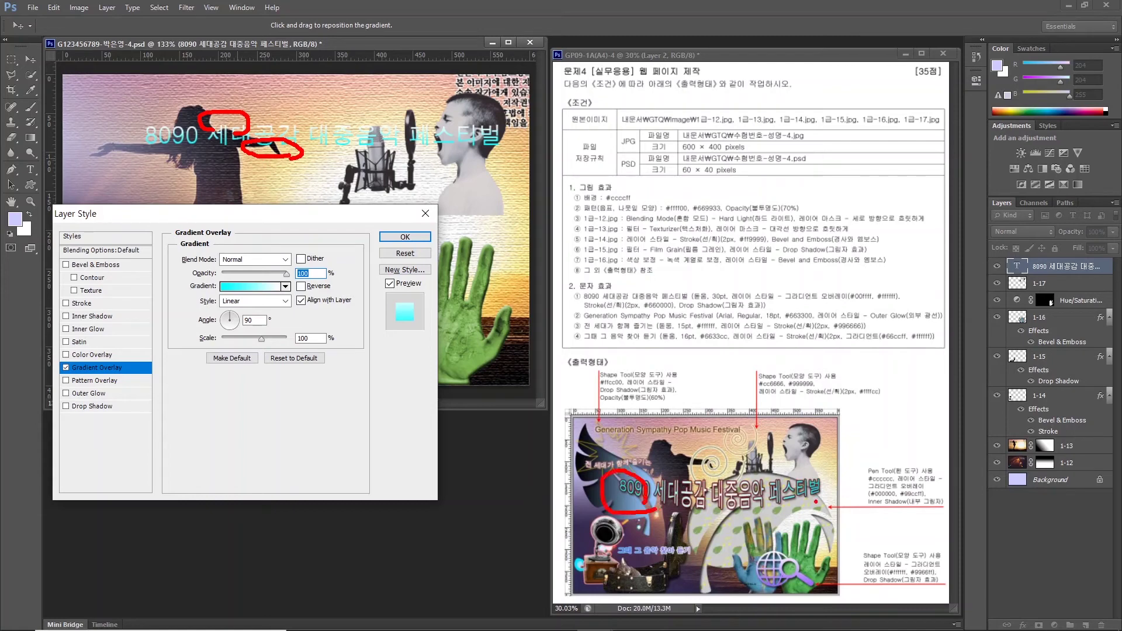
mouse_move(816, 501)
left_mouse_down()
mouse_move(798, 472)
mouse_move(829, 496)
left_mouse_up()
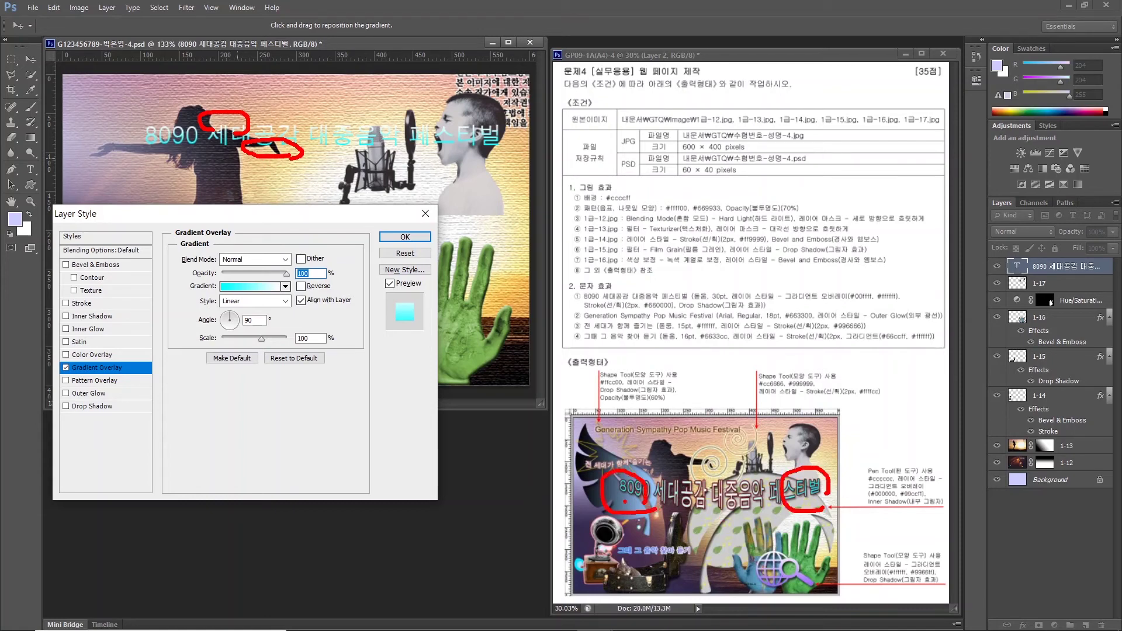
left_click_drag(716, 515, 734, 513)
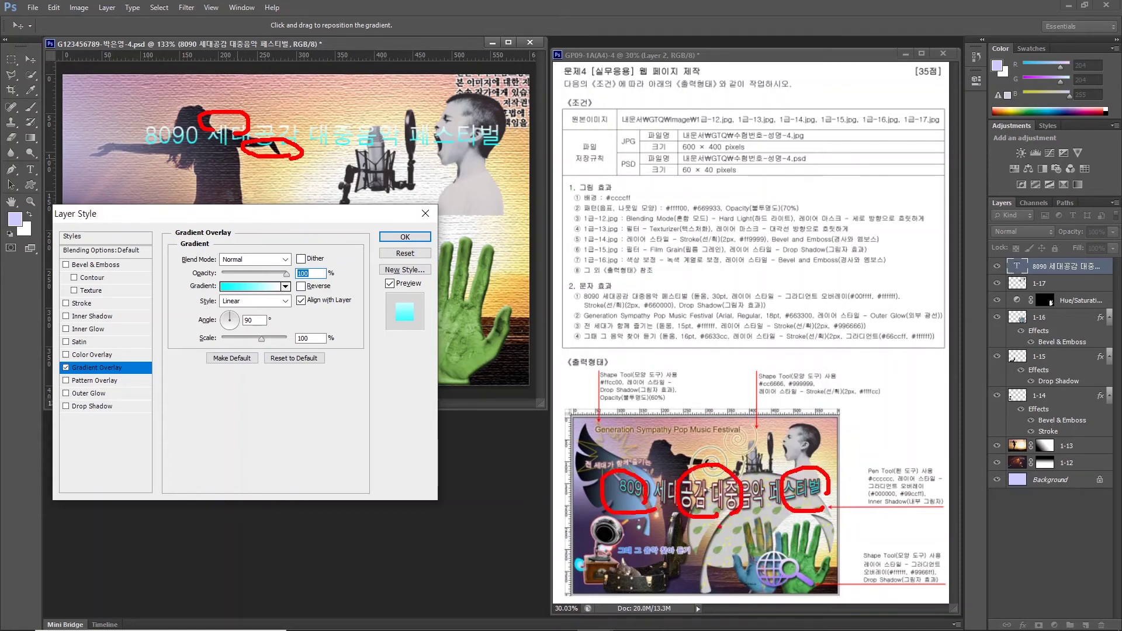
key("Escape")
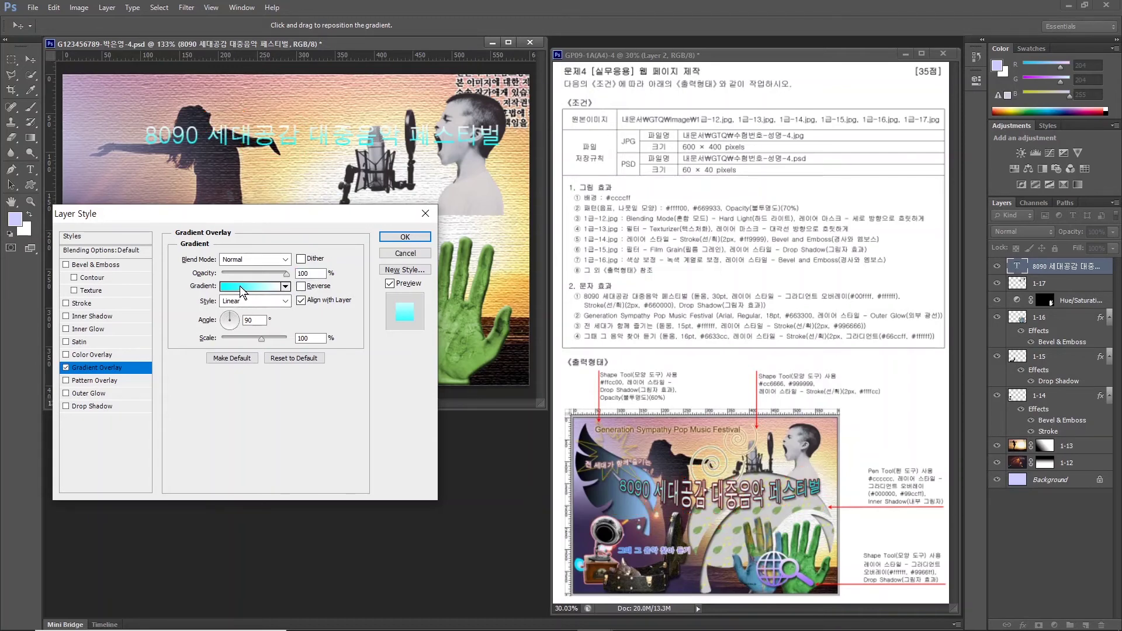
Make the gradient Reflected and reversed, at an angle of 5°.
left_click(242, 301)
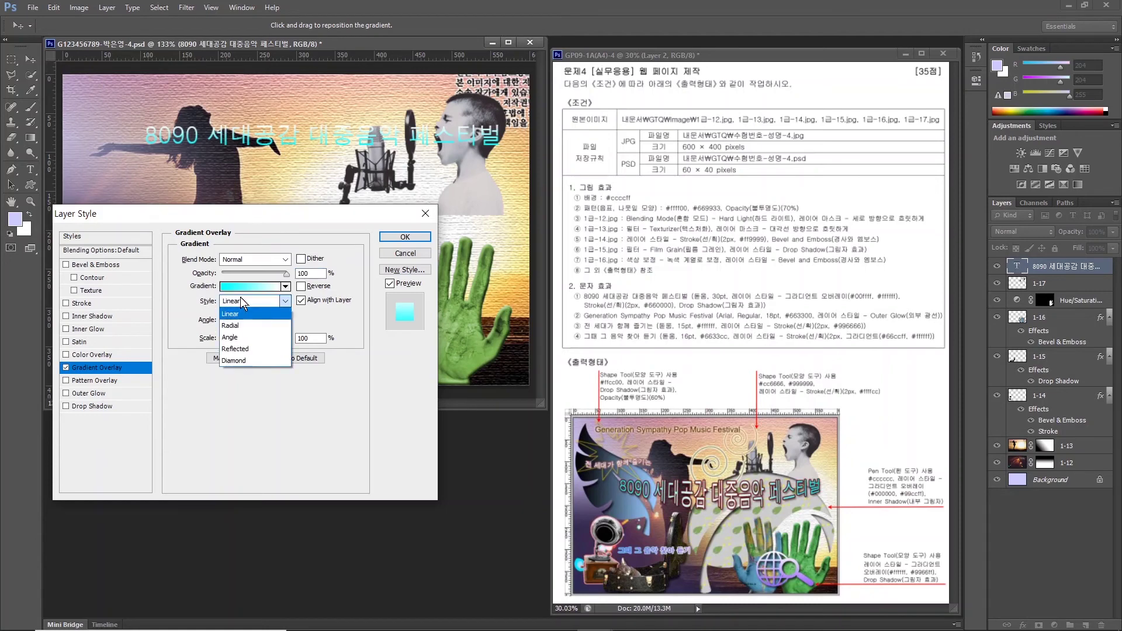
left_click(240, 349)
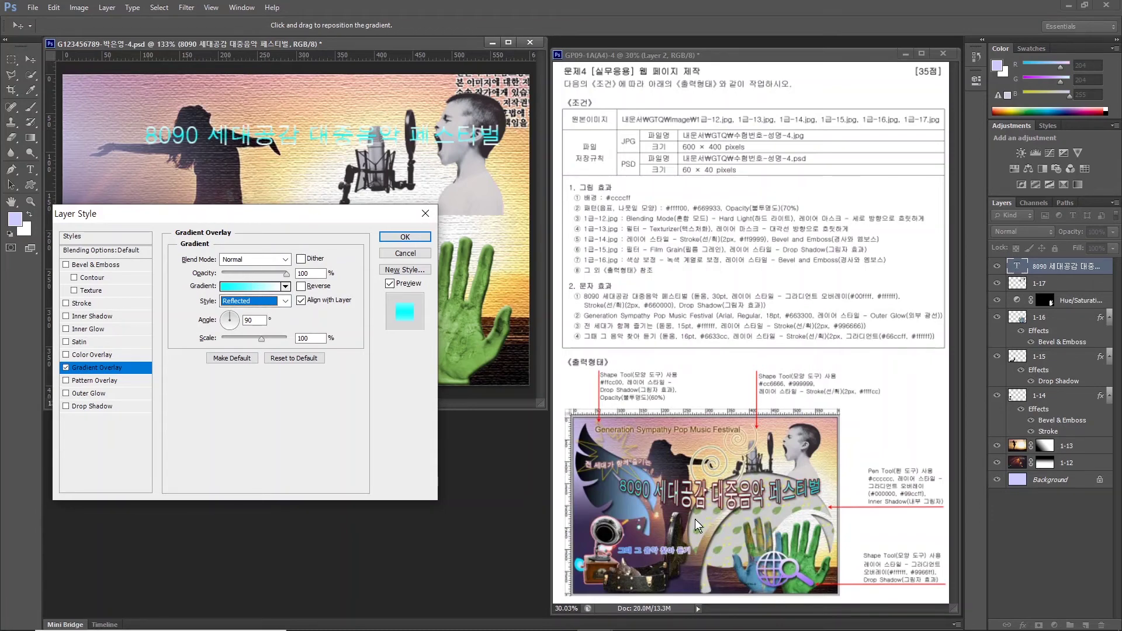
left_click(301, 287)
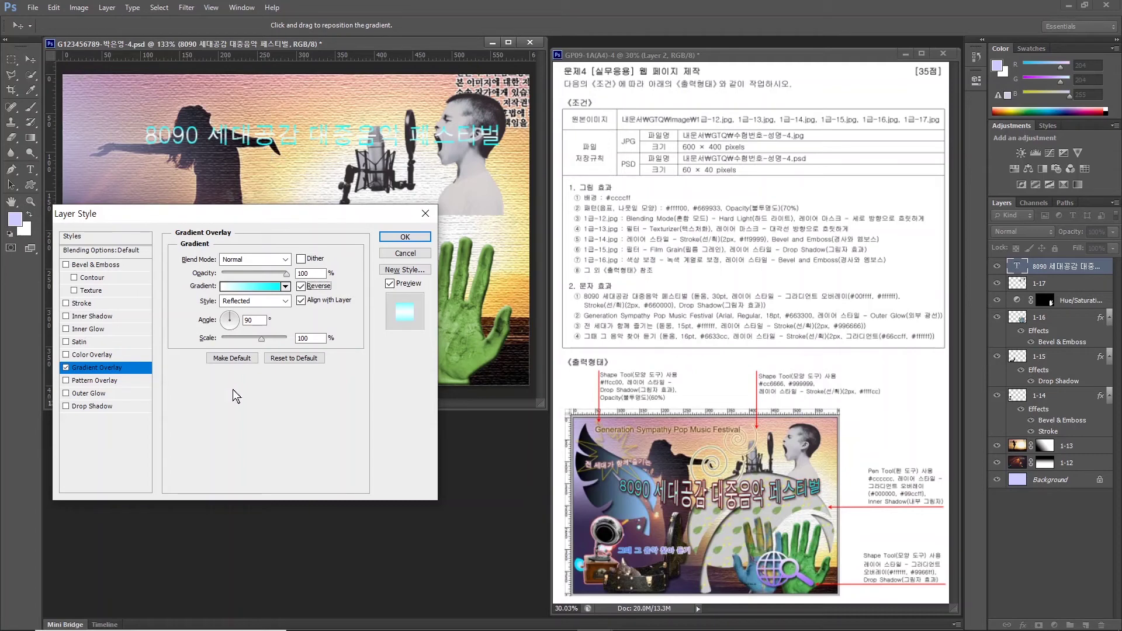
left_click_drag(240, 323, 240, 317)
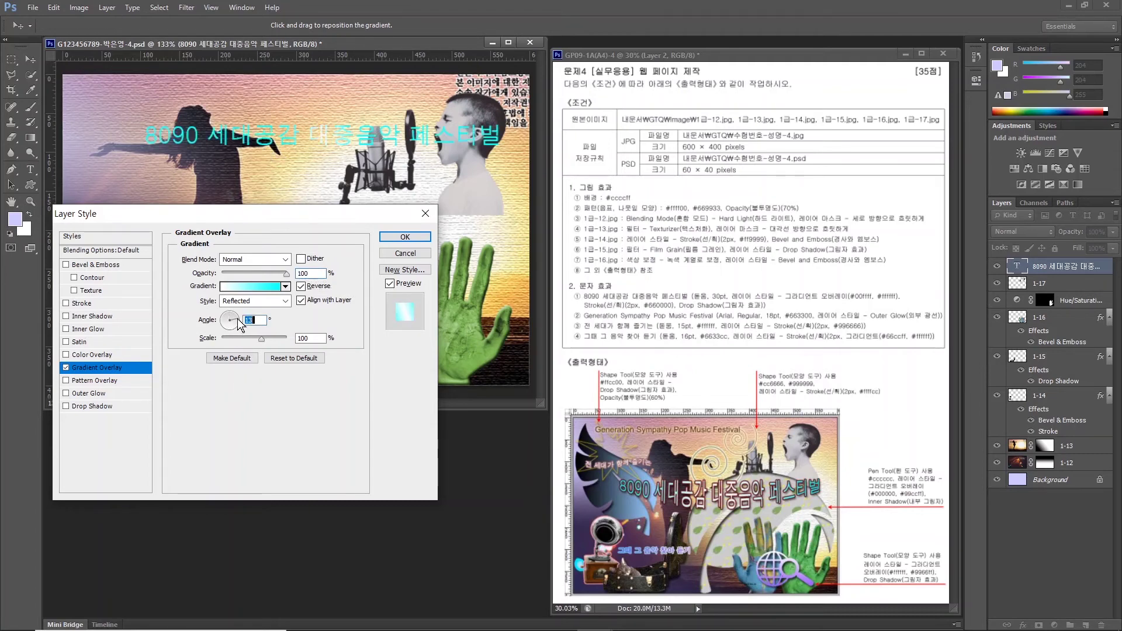
double_click(259, 322)
type("5")
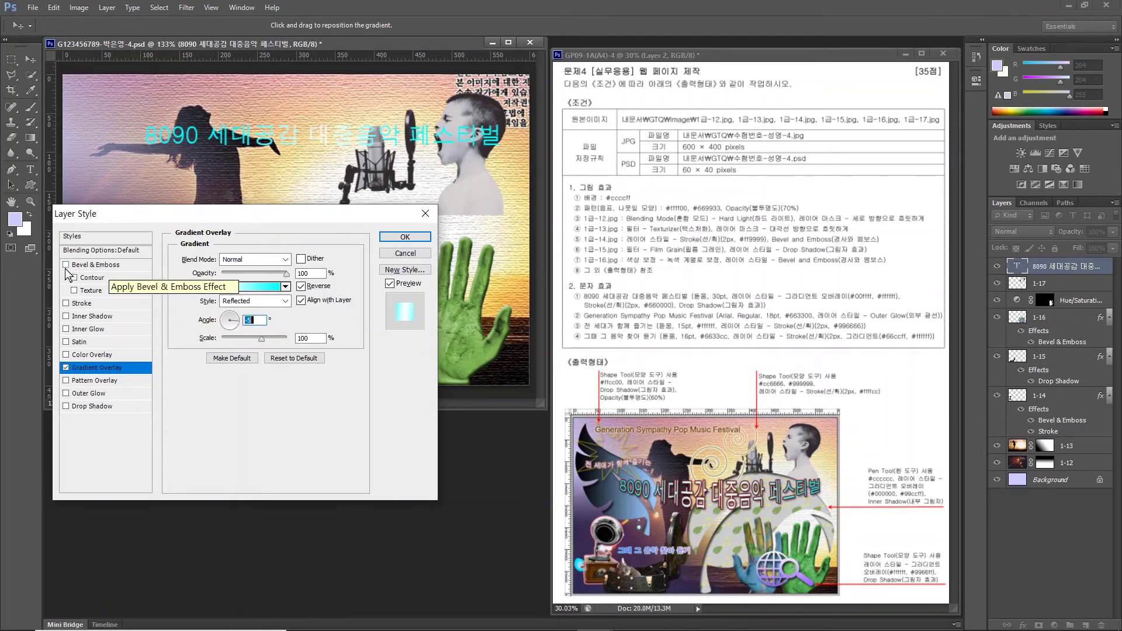
Add a 2 px dark red #660000 stroke and apply the title's layer effects.
left_click(66, 304)
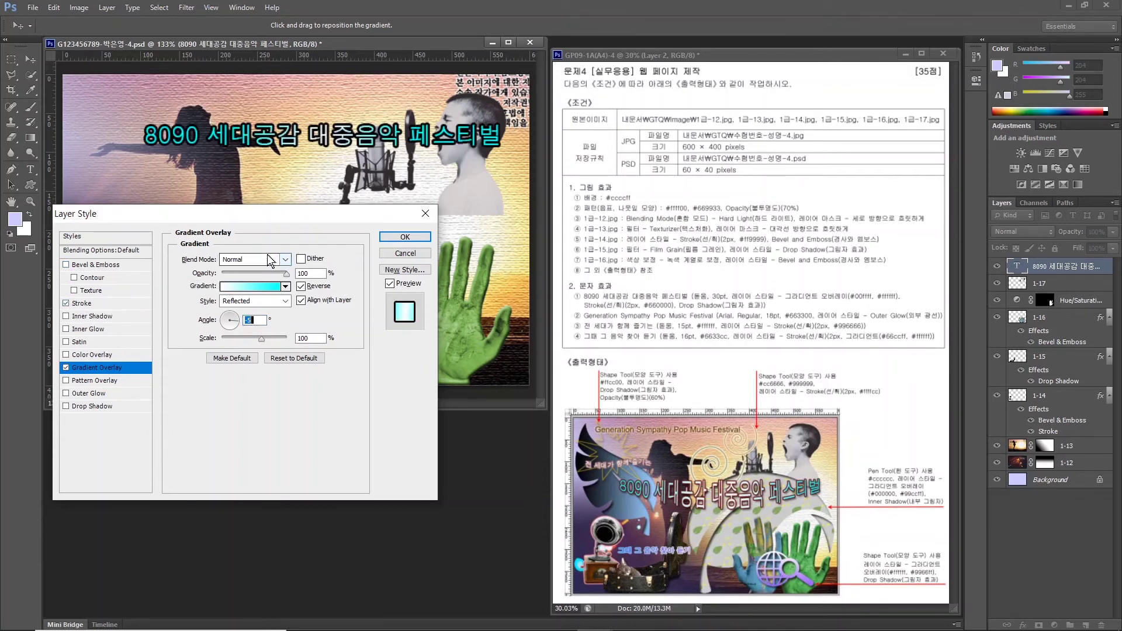
left_click(82, 304)
type("2")
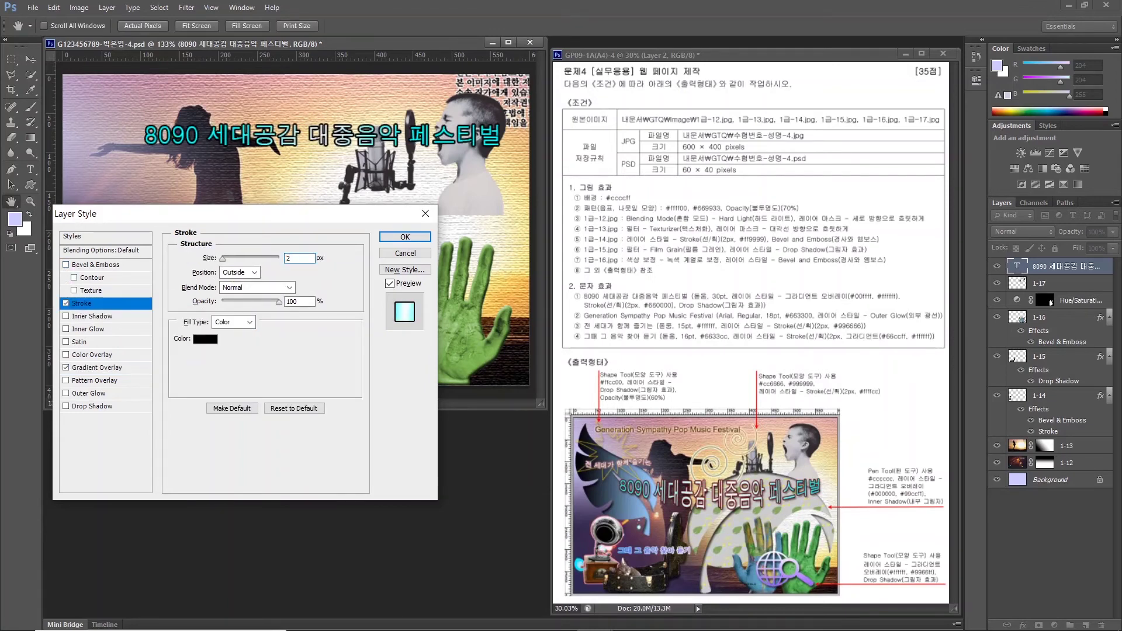
left_click(210, 345)
type("66")
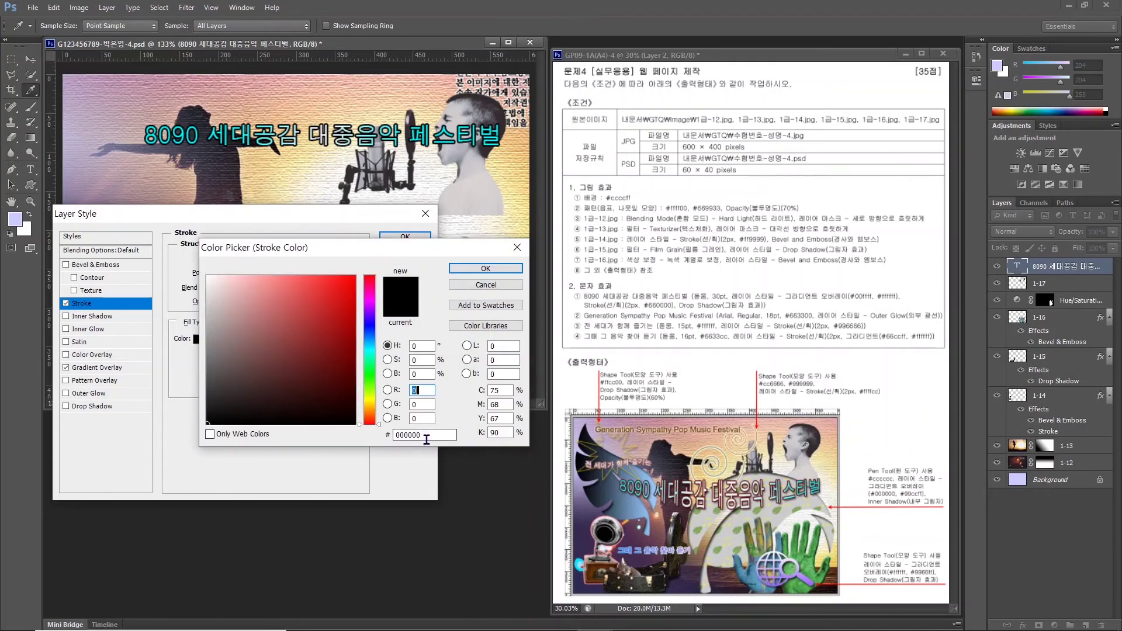
type("0000")
left_click(461, 271)
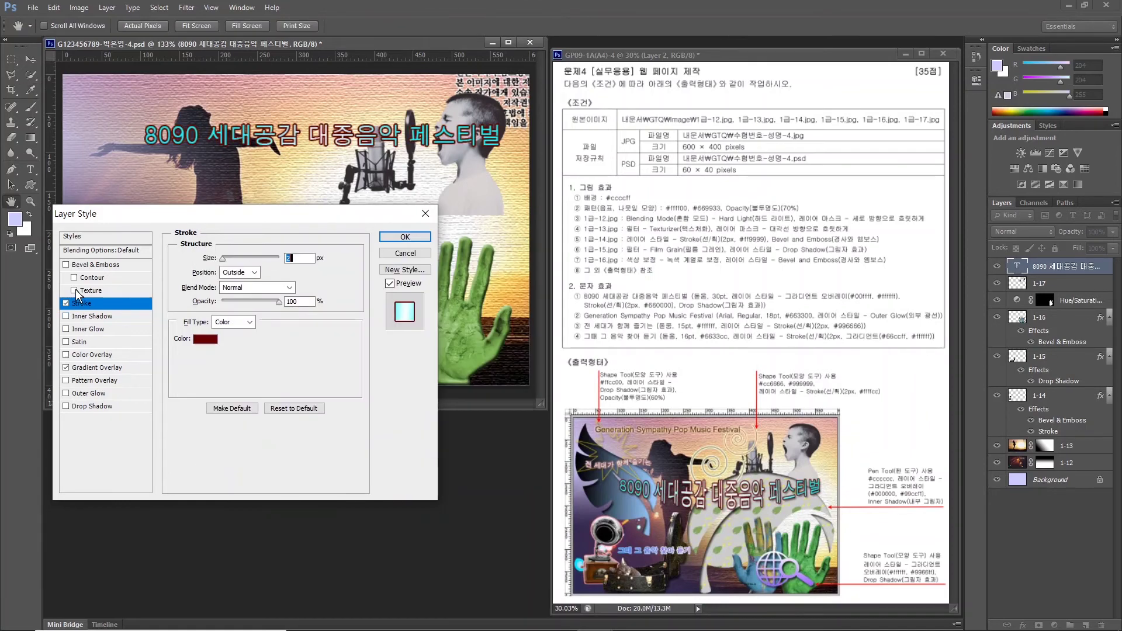
left_click(405, 236)
Move the 8090 festival title down and to the left.
key("v")
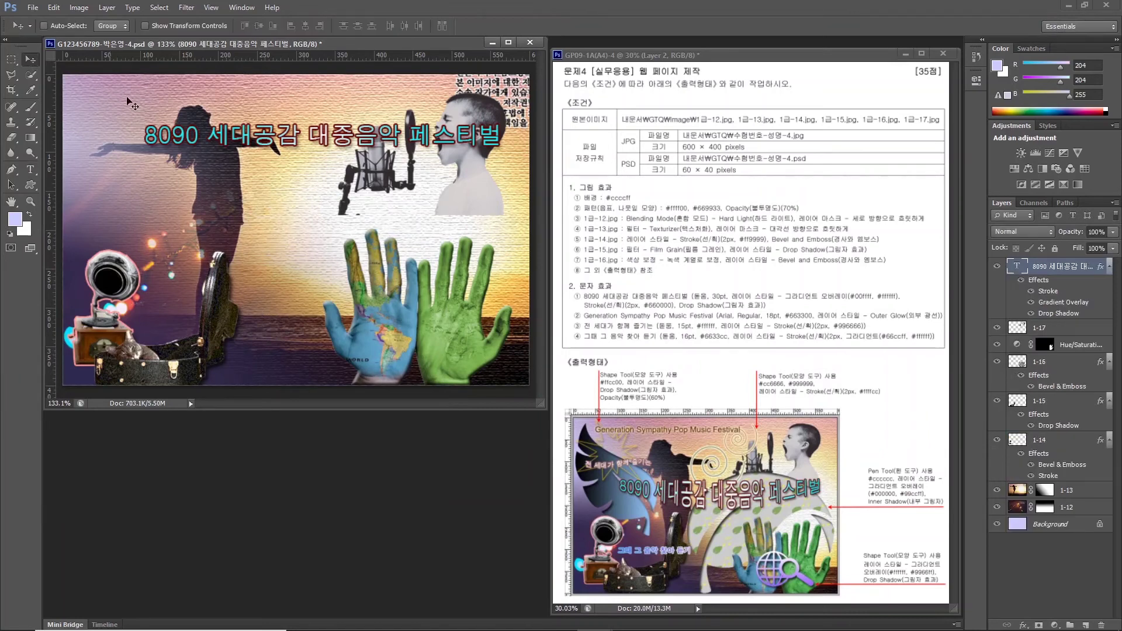
left_click_drag(246, 141, 212, 203)
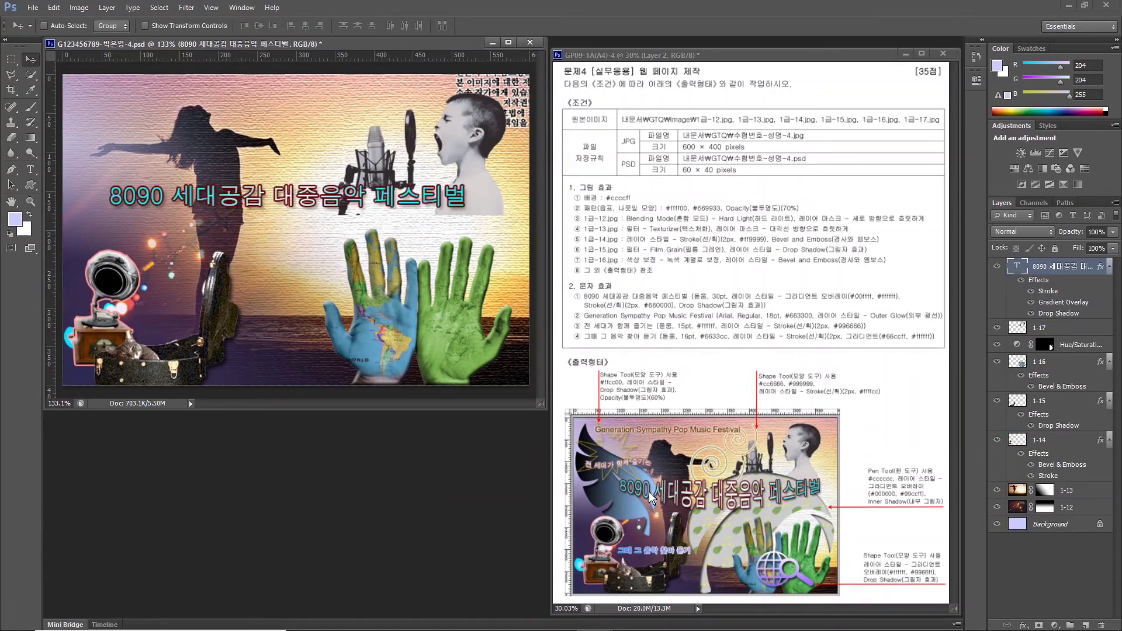
left_click(29, 171)
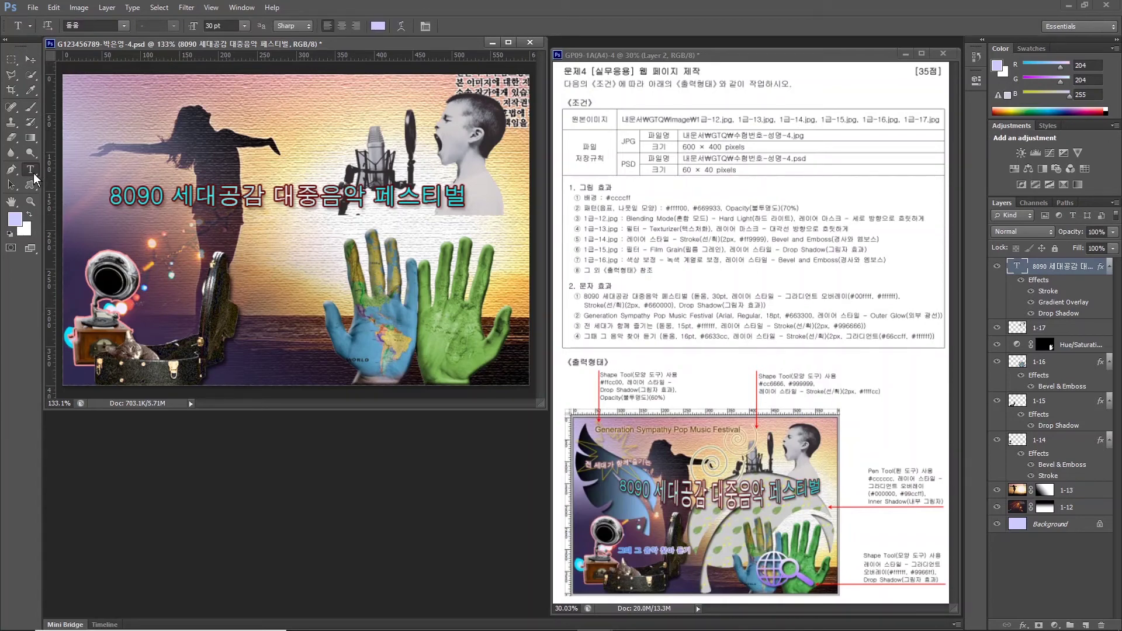
Warp the title with the Arc Lower style at a bend of +25.
left_click(400, 26)
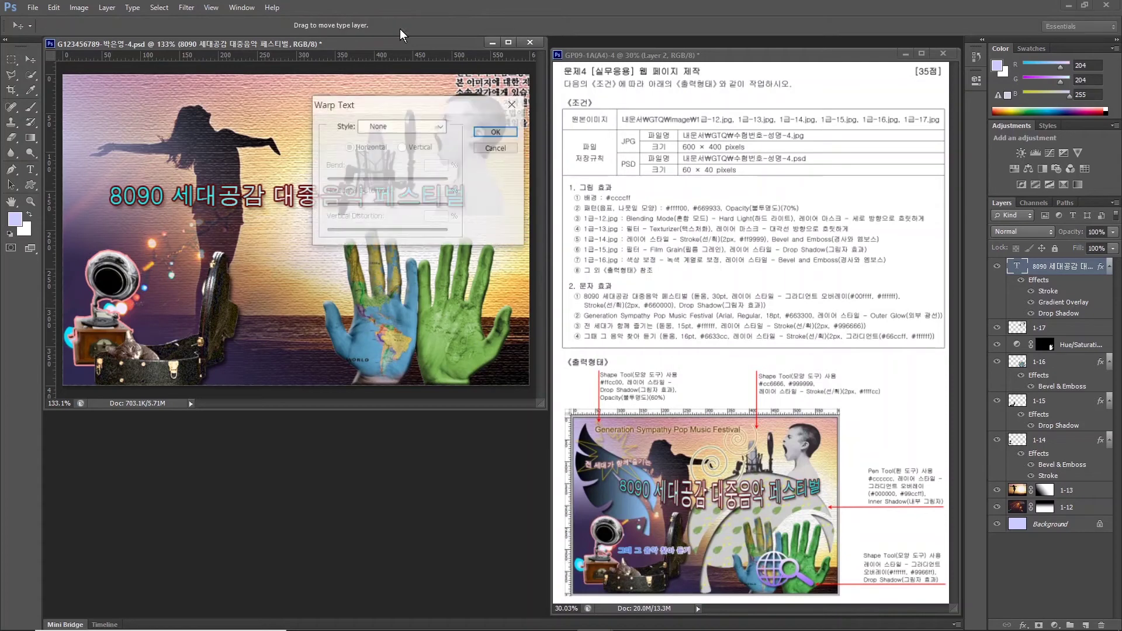
left_click_drag(384, 102, 367, 247)
left_click(386, 271)
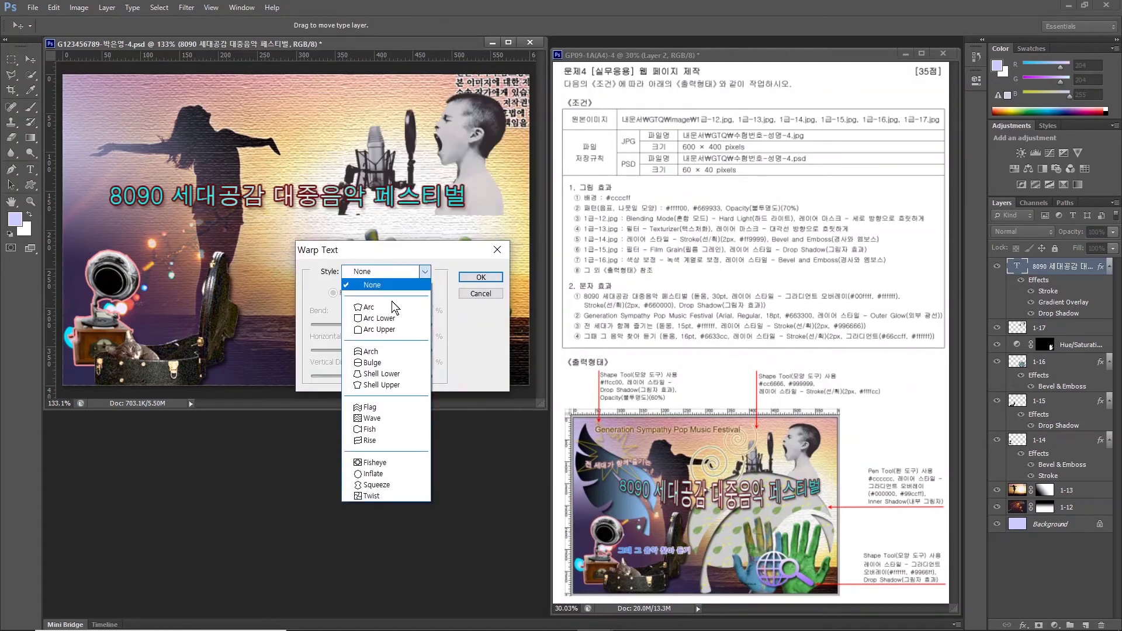
left_click(378, 319)
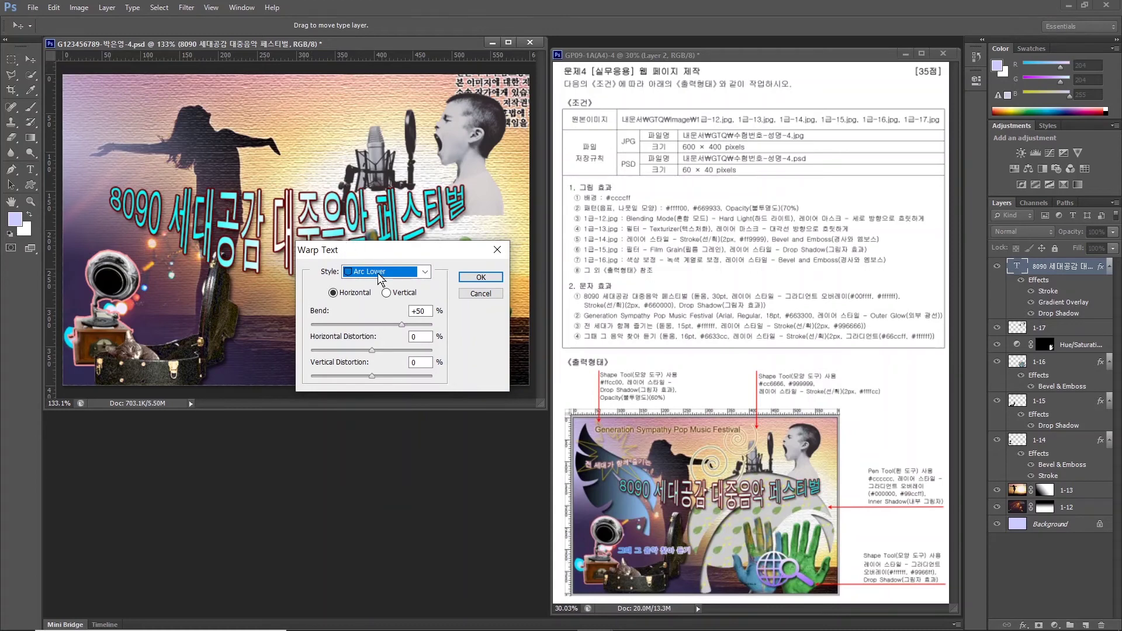
left_click_drag(398, 324, 387, 322)
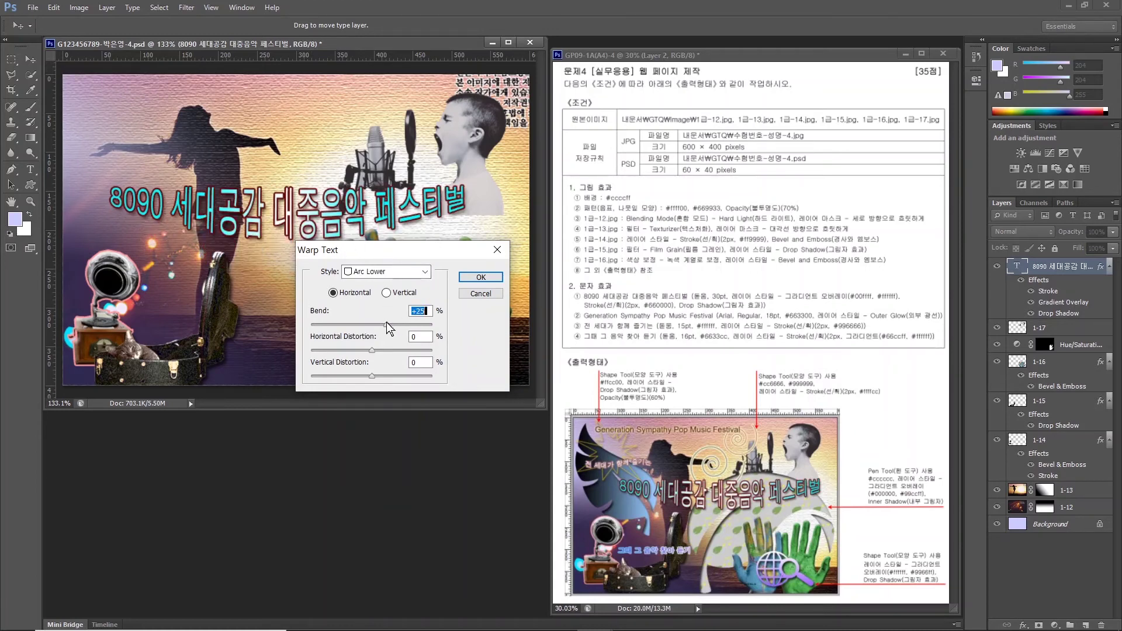
left_click(480, 277)
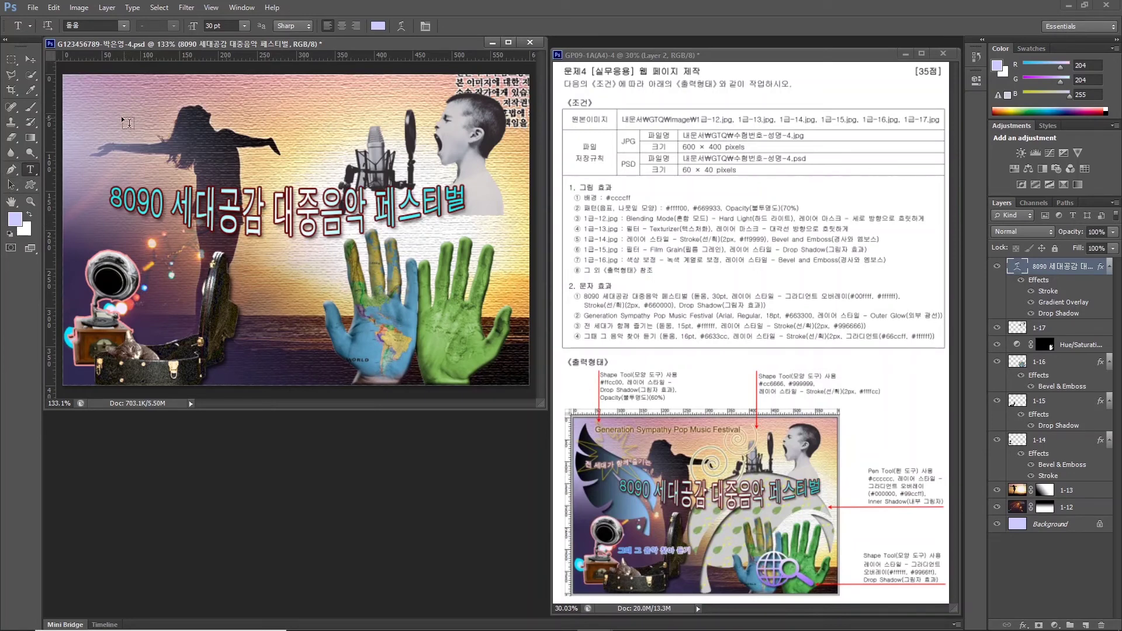
Type the caption 'Generation Sympathy Pop Music Festival' in Arial at 18 pt.
left_click(105, 120)
type("Generation Sympathy Pop Music Festival")
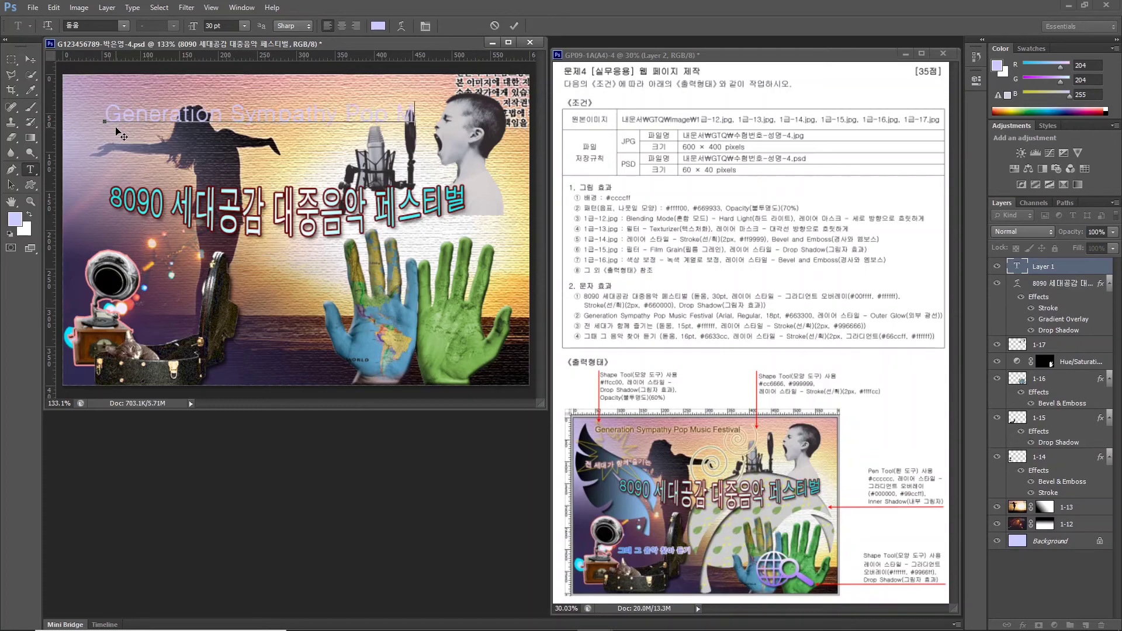
key("ctrl+Return")
left_click(120, 26)
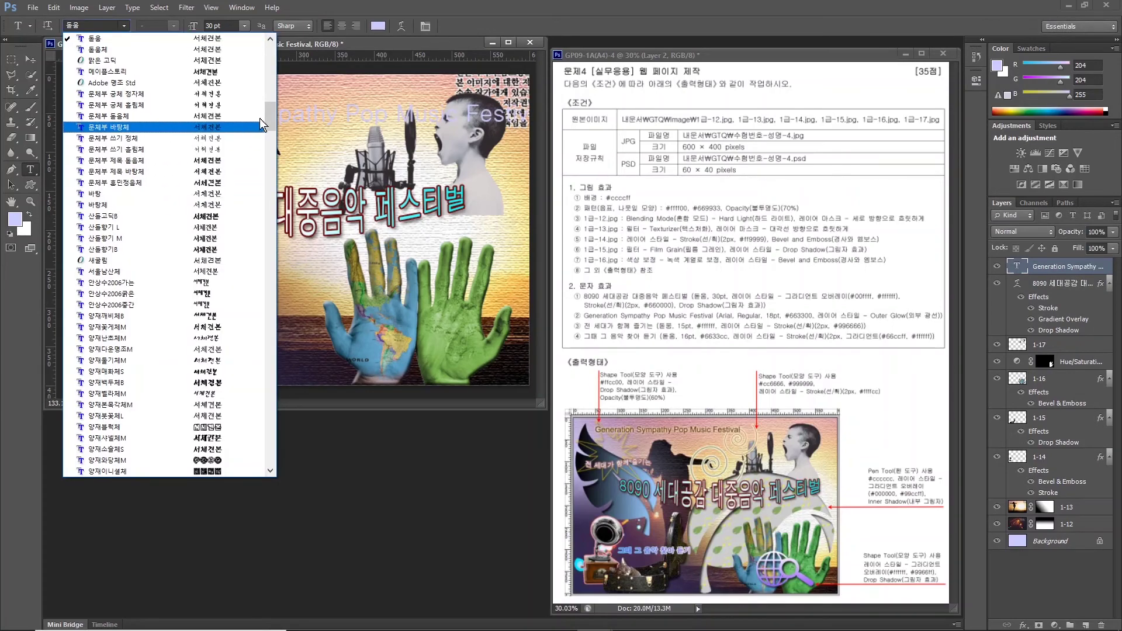
scroll(269, 171, "down", 2)
scroll(268, 170, "down", 5)
left_click(204, 160)
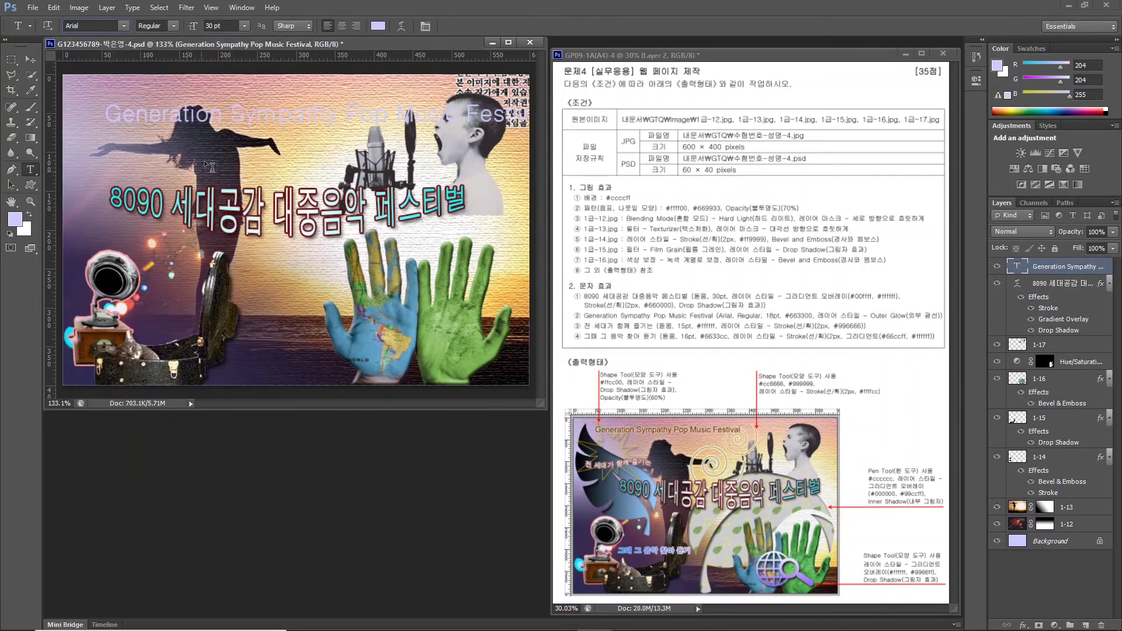
key("Tab")
key("Tab")
type("18")
key("Return")
Color the caption brown #663300 and give it an Outer Glow.
left_click(378, 26)
double_click(403, 430)
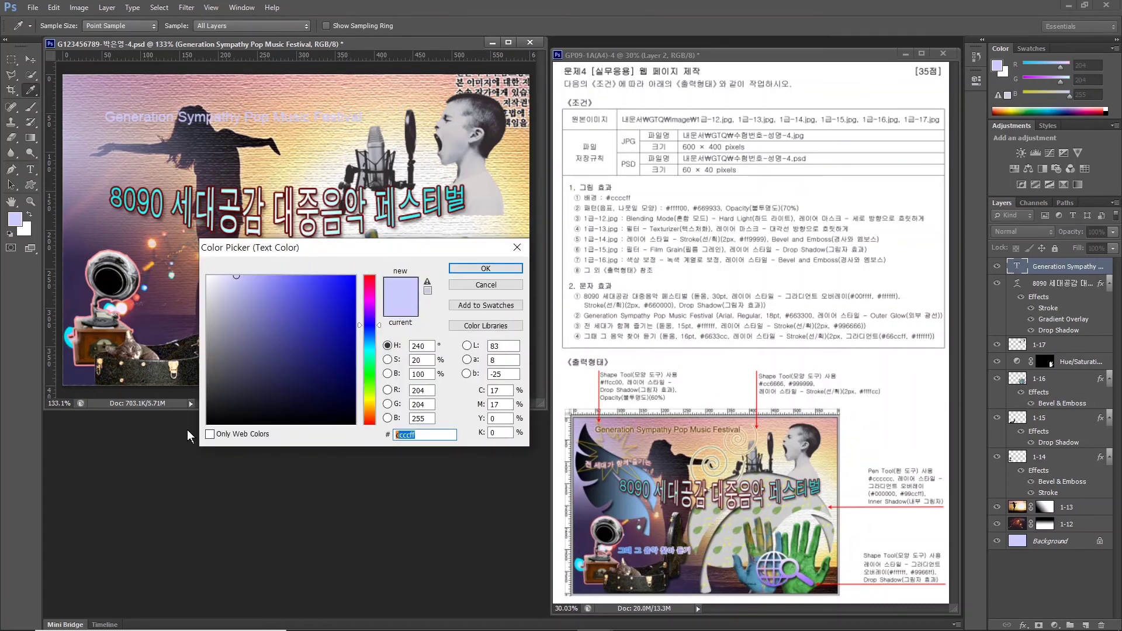
type("663300")
key("Return")
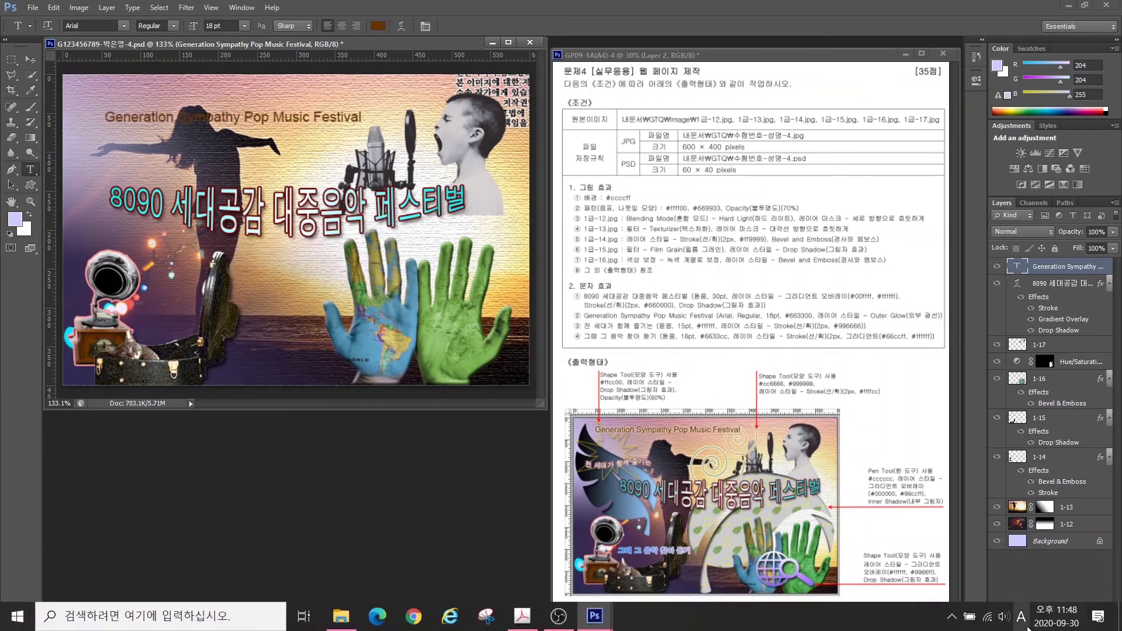
left_click(1023, 624)
left_click(1028, 599)
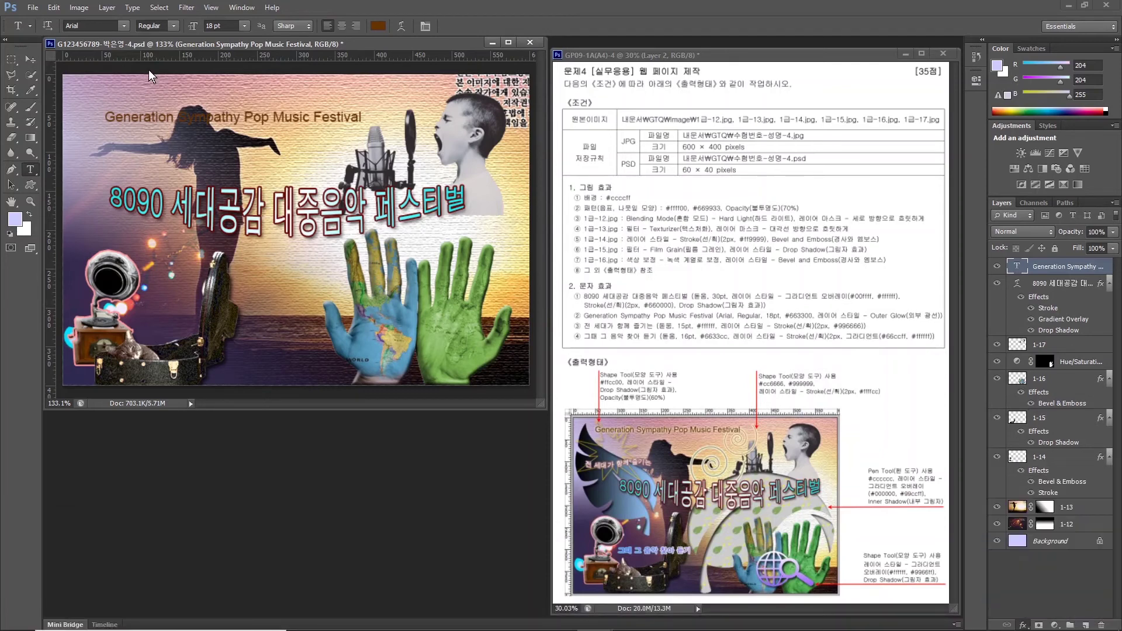
key("Return")
Move the caption to the top left of the page.
key("v")
left_click_drag(168, 122, 151, 103)
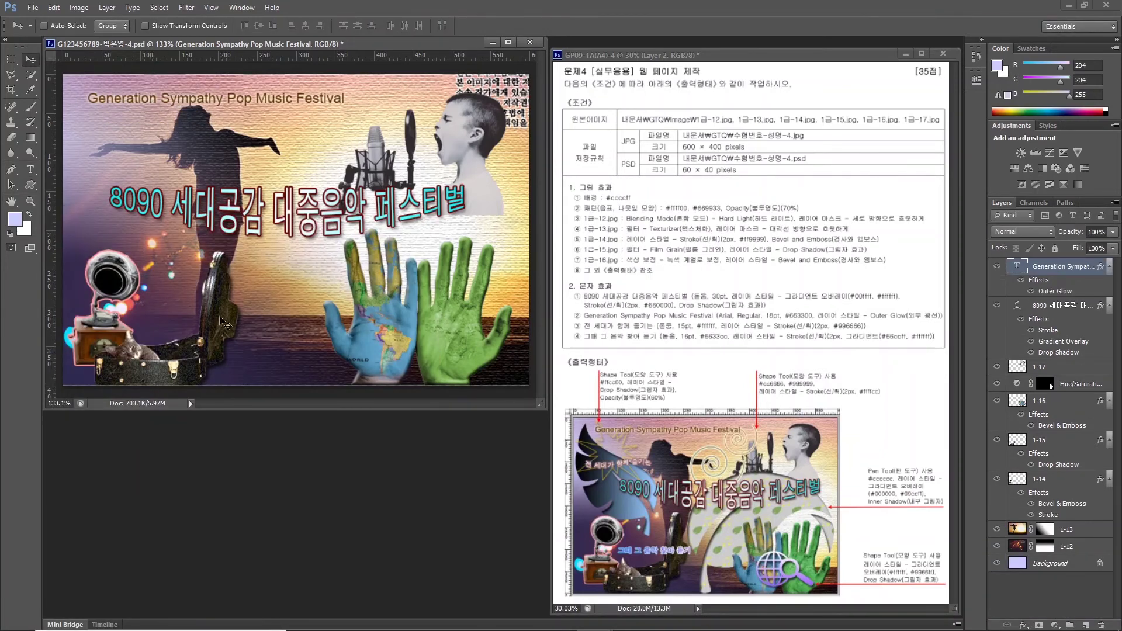
left_click(33, 169)
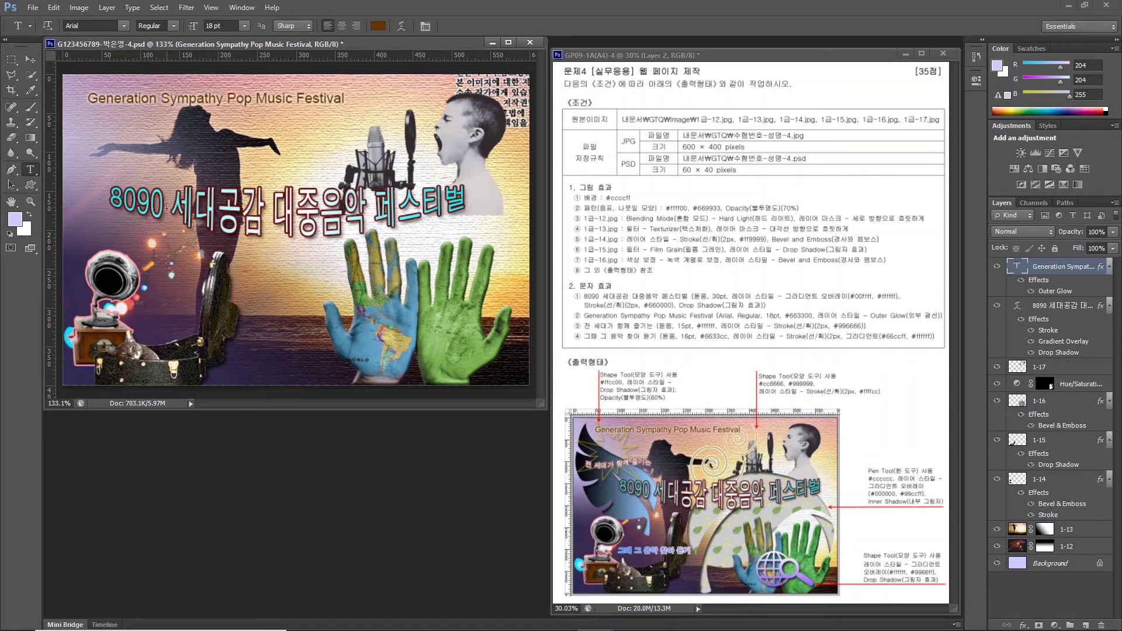
left_click(195, 275)
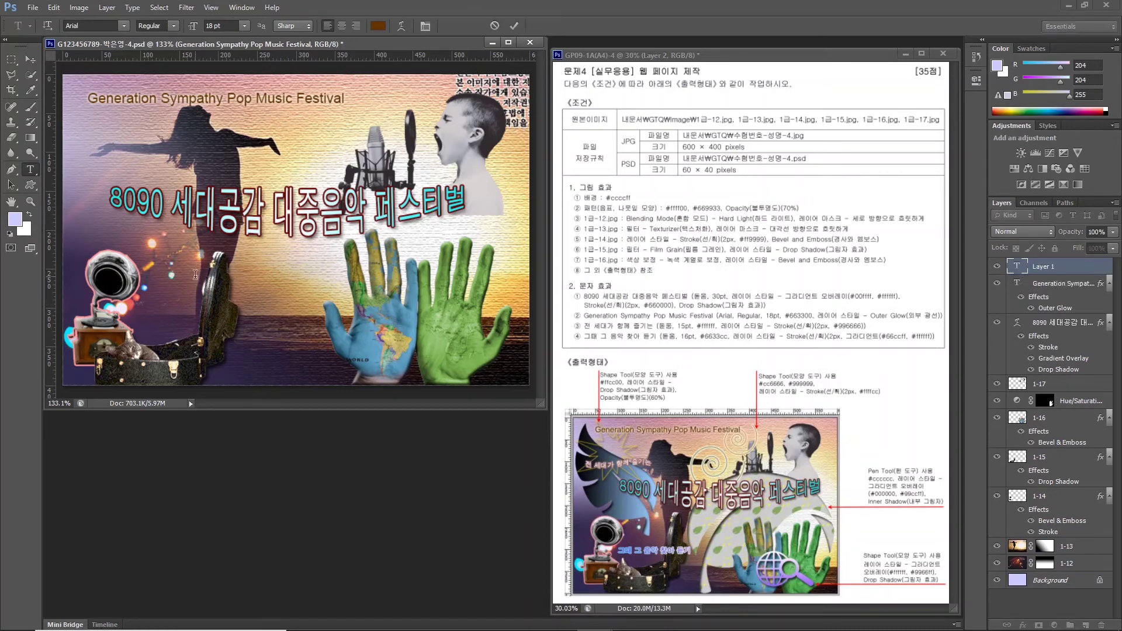
Type the caption '전 세대가 함께 즐기는' in white #ffffff at 15 pt.
type("전 세대가 함께 즐기는")
key("ctrl+Return")
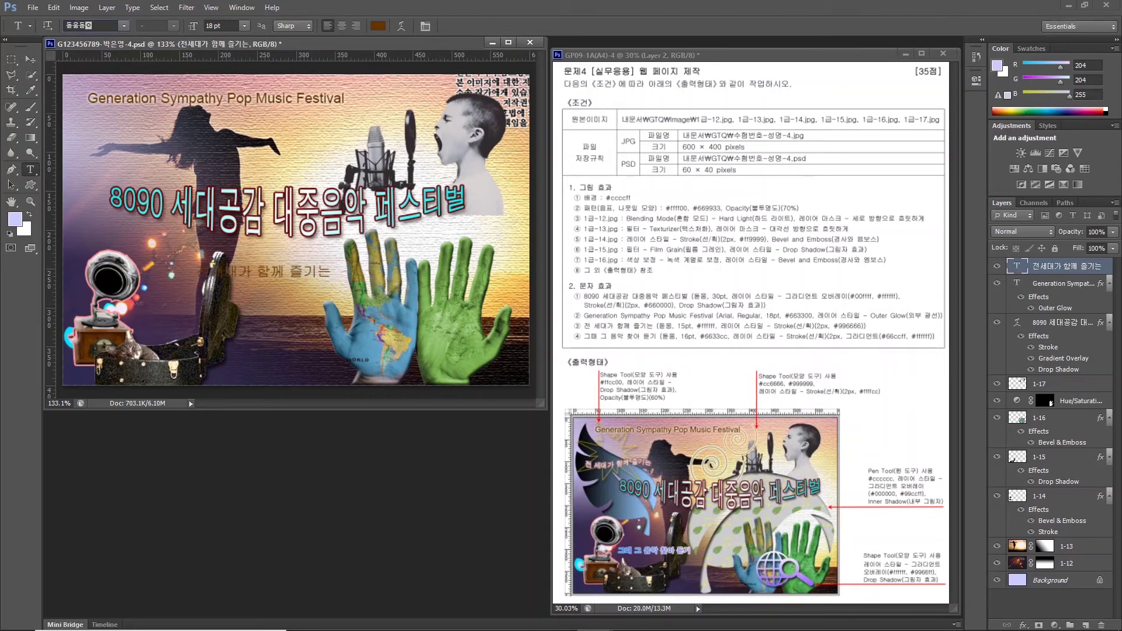
left_click(221, 26)
type("15")
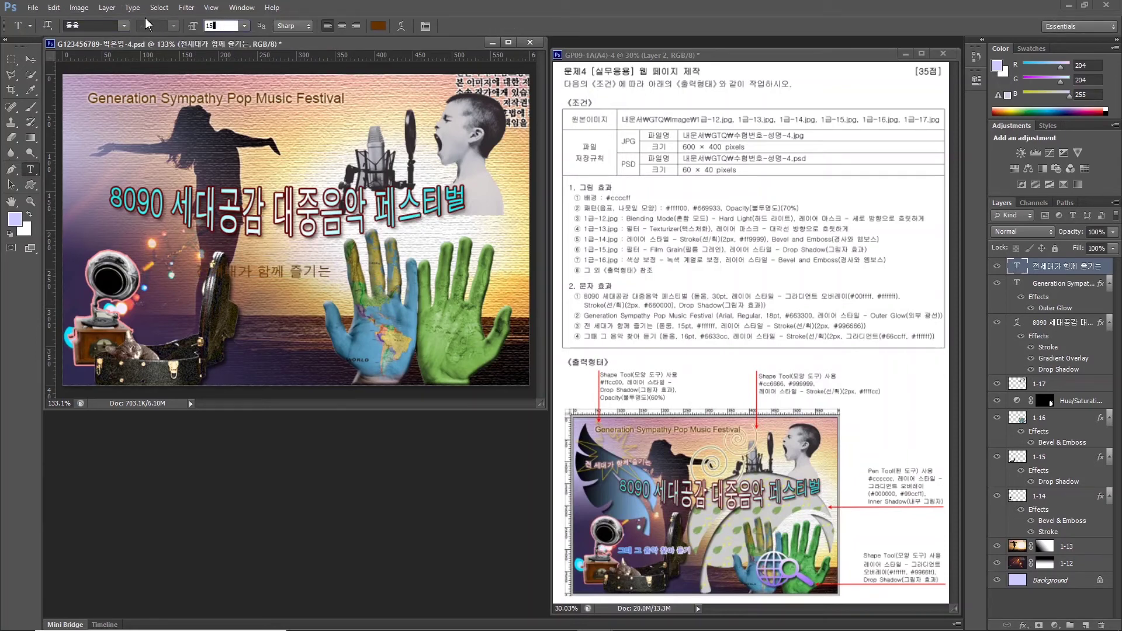
key("Return")
left_click(378, 25)
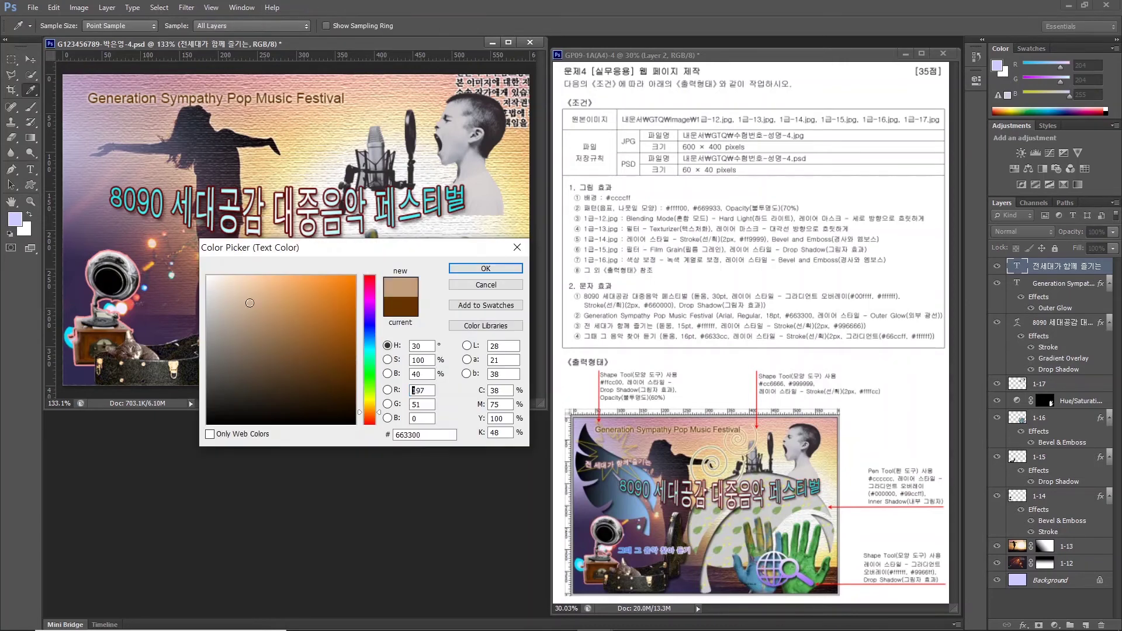
type("ffffff")
left_click(459, 266)
left_click(1023, 625)
Give the caption a #996666 stroke effect.
left_click(1018, 505)
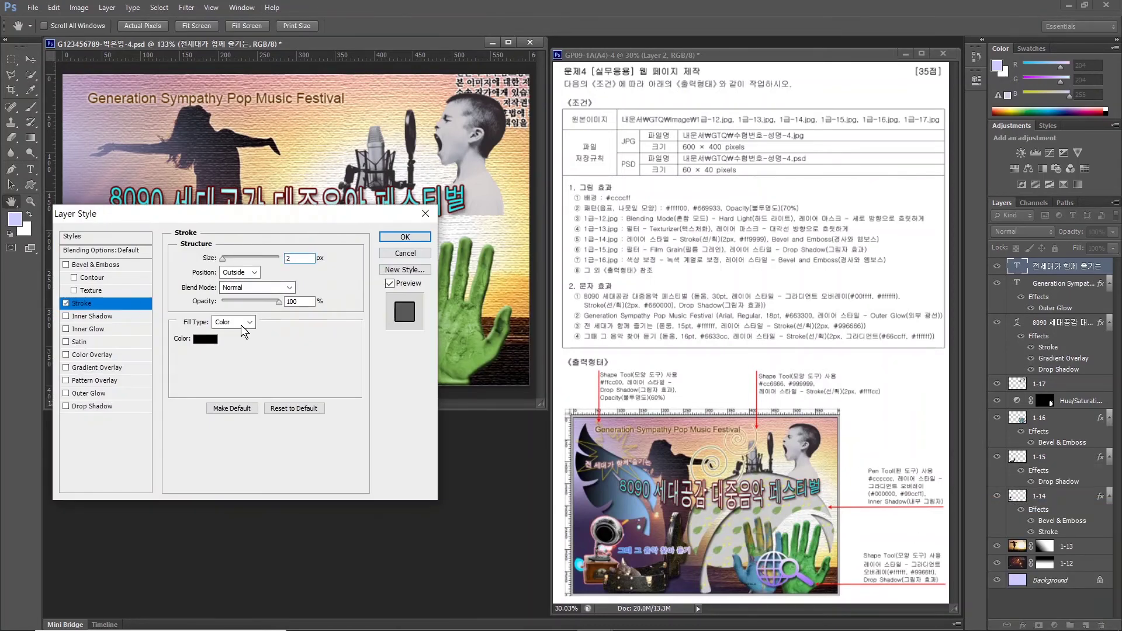
left_click(205, 339)
type("996666")
key("Return")
left_click(405, 237)
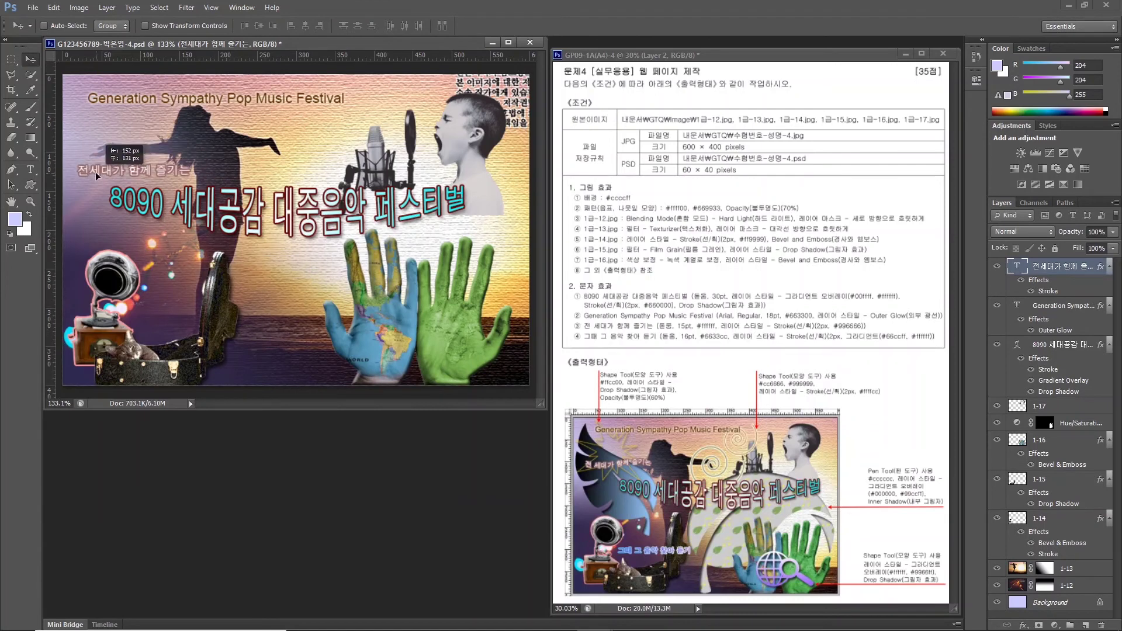
Apply the Rise text warp to the caption.
left_click(388, 27)
left_click(385, 271)
left_click(374, 440)
left_click(481, 277)
left_click(241, 344)
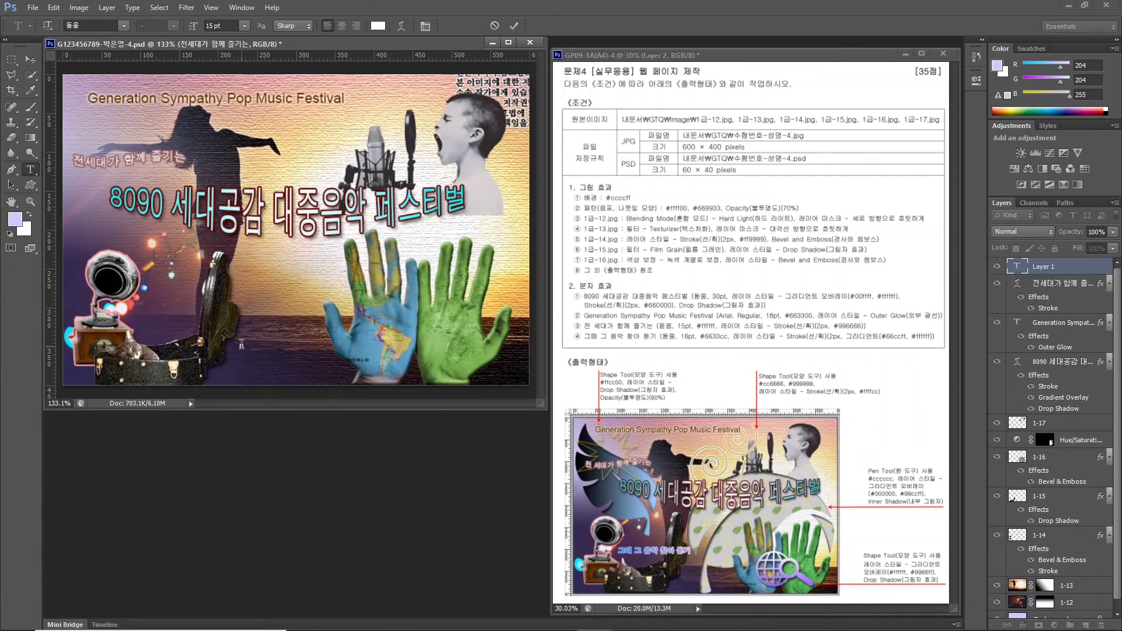
Type the caption '그때 그 음악 찾아 듣기' in purple #6633cc at 16 pt.
type("그때 그 음악 찾아 듣기")
key("ctrl+Return")
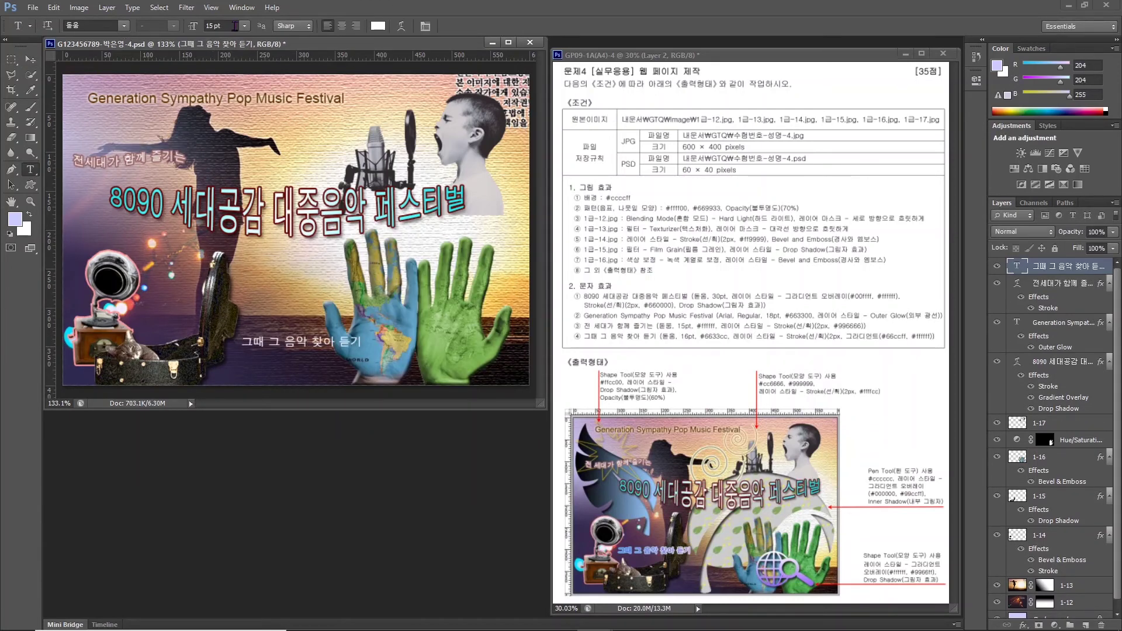
left_click(234, 26)
type("16")
key("Return")
left_click(378, 26)
type("6633cc")
left_click(483, 269)
Add a Stroke effect to the caption with a Gradient fill type.
left_click(1023, 625)
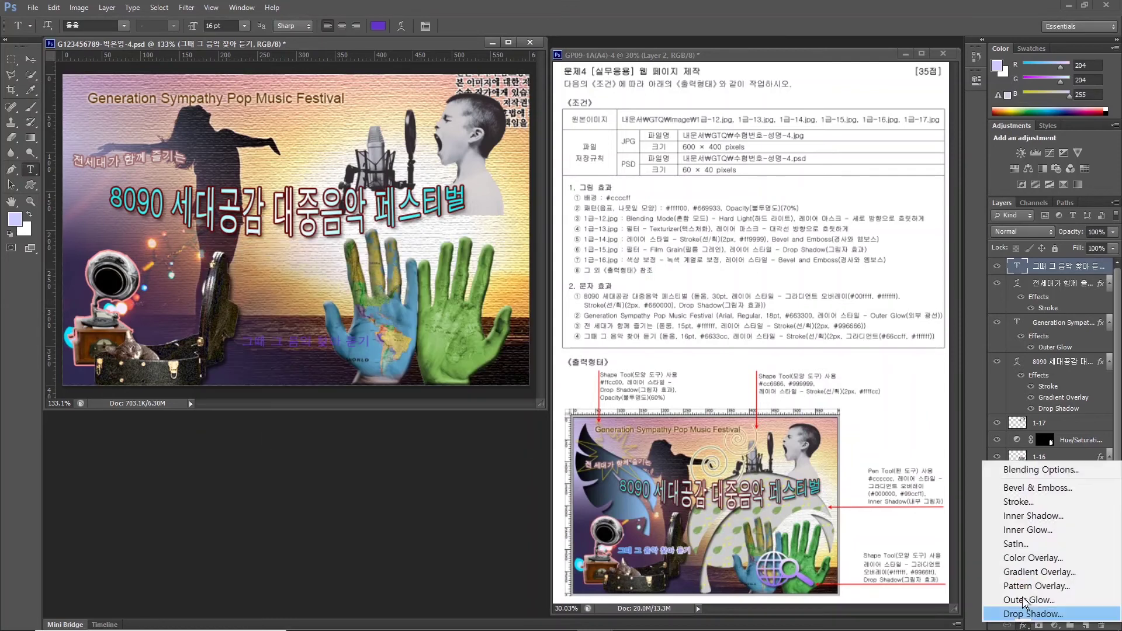
left_click(1018, 501)
left_click(230, 322)
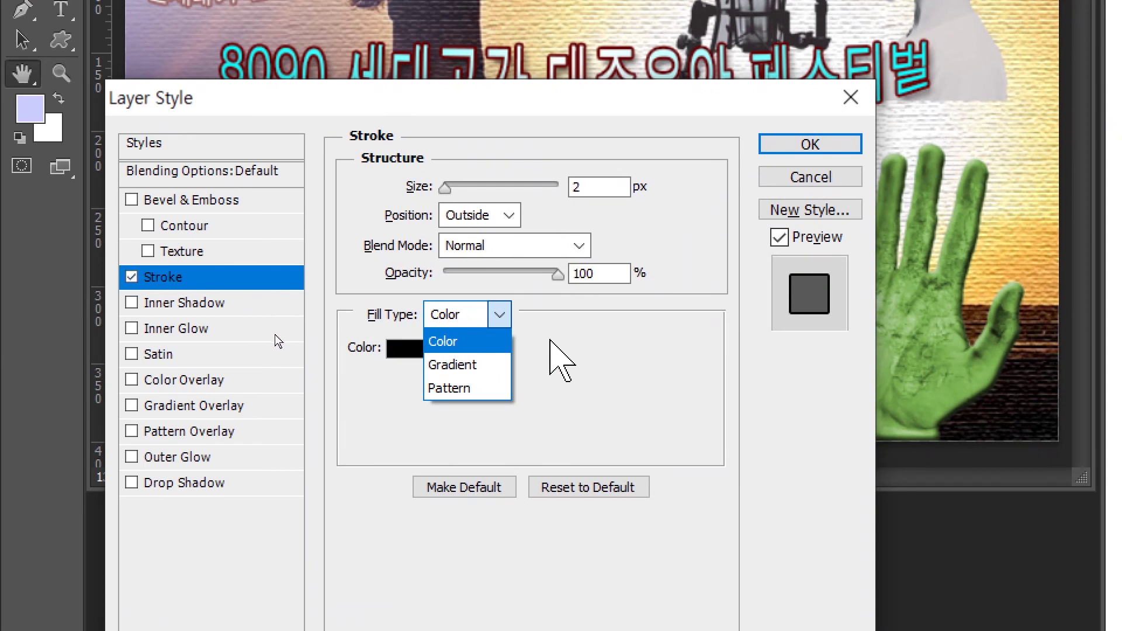
left_click(446, 323)
left_click(483, 309)
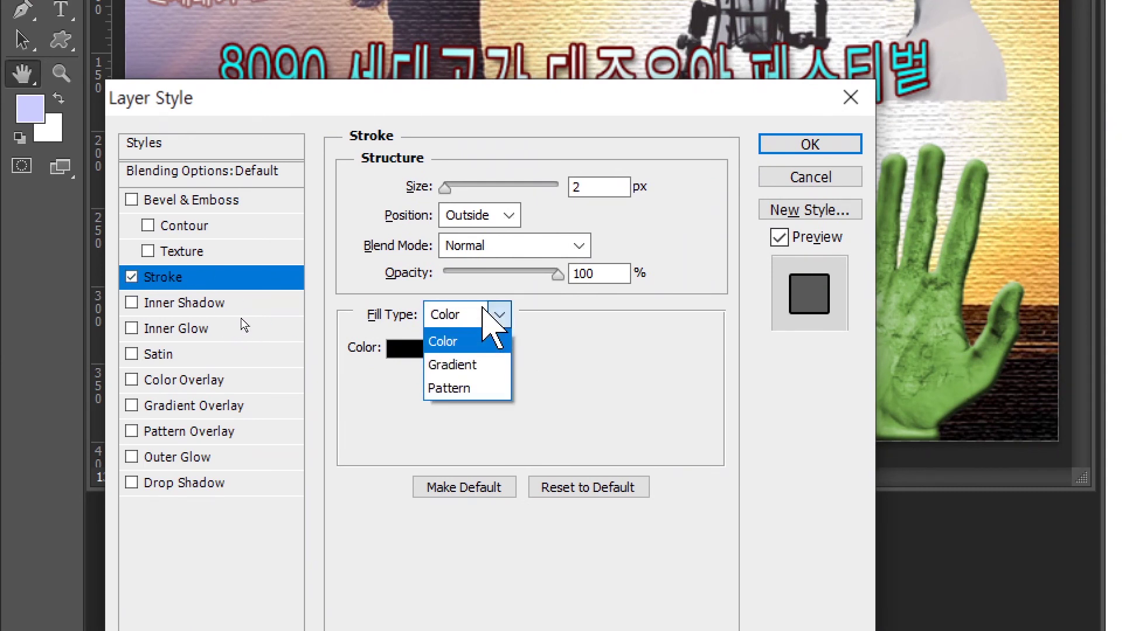
left_click(461, 366)
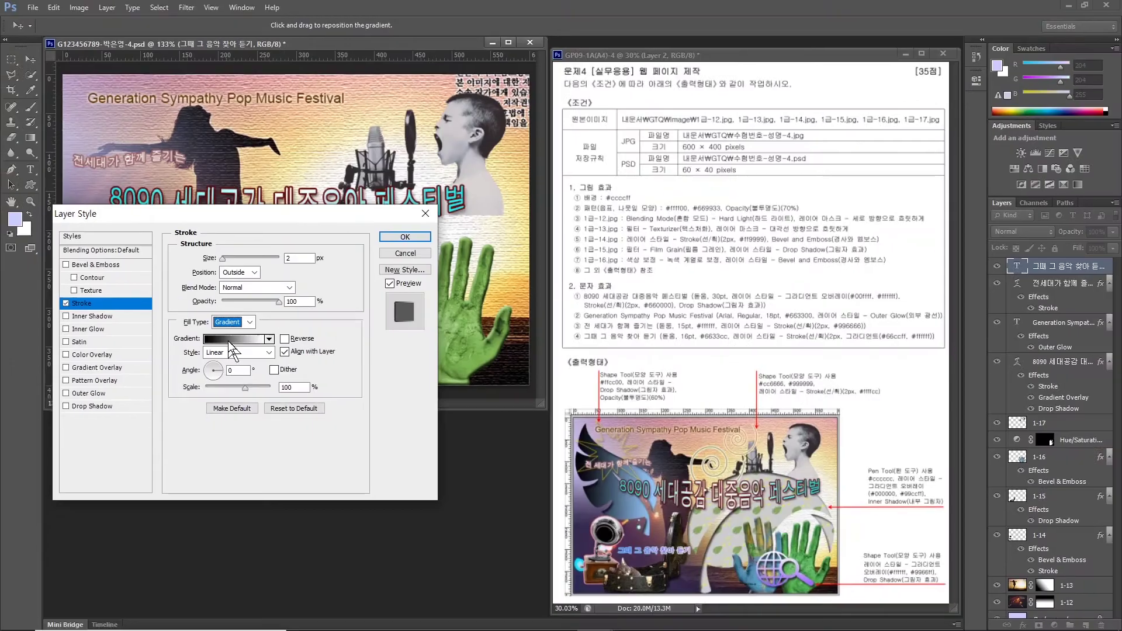
Set a stroke gradient stop to #66ccff, apply it, and move the caption beside the gramophone.
left_click(459, 350)
double_click(635, 307)
type("66cc")
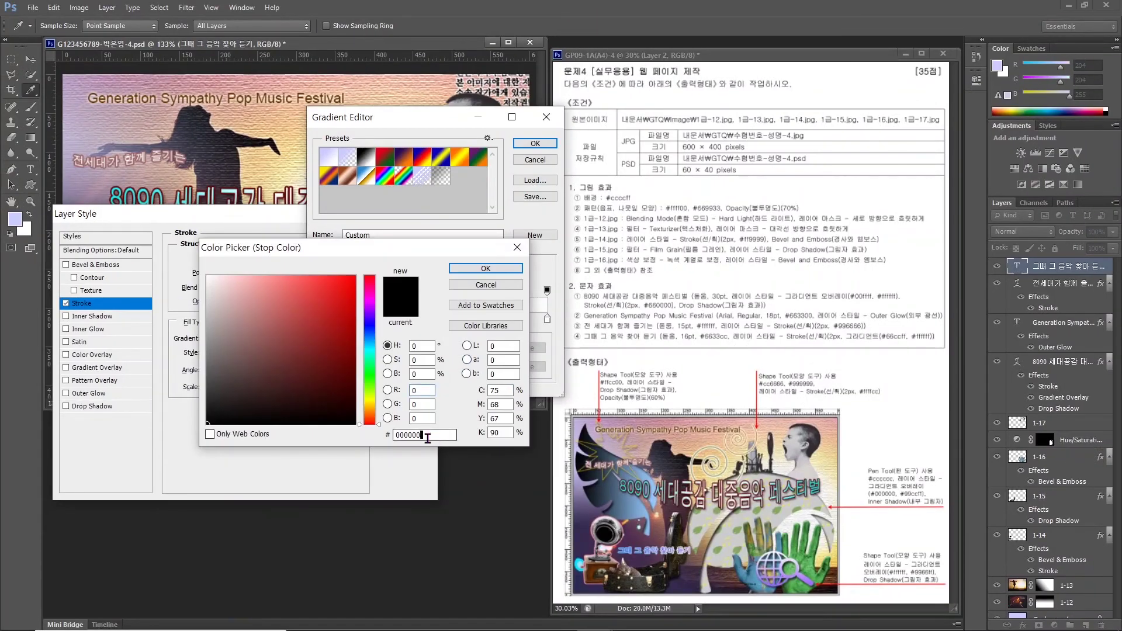
type("ff")
key("Return")
left_click(535, 143)
left_click_drag(296, 213, 632, 120)
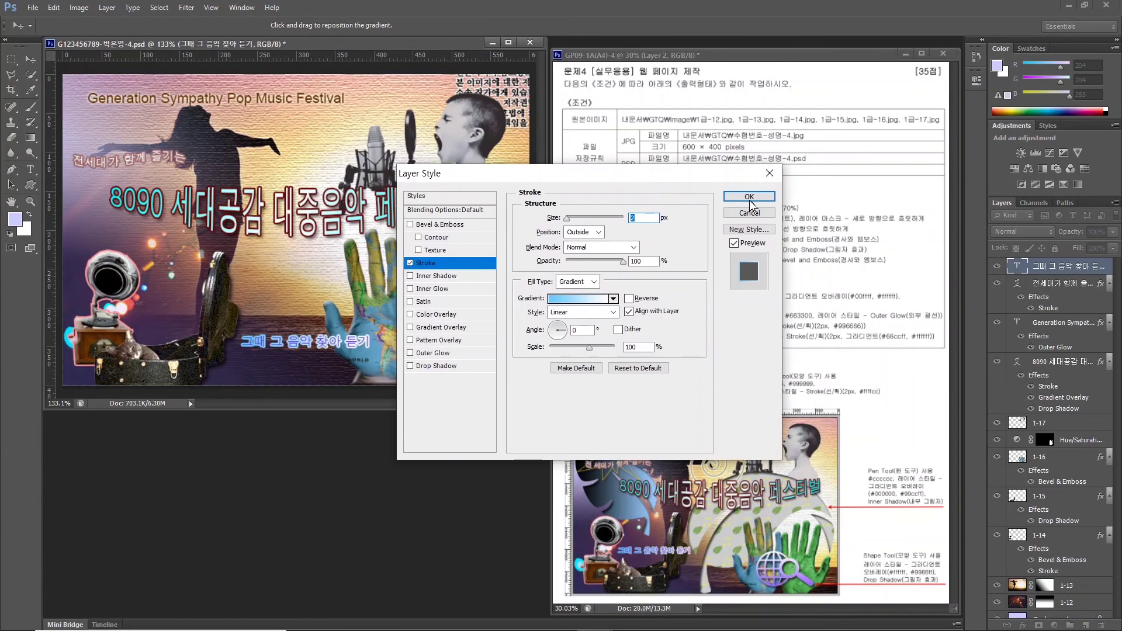
left_click(746, 192)
left_click(32, 58)
left_click_drag(260, 346, 130, 321)
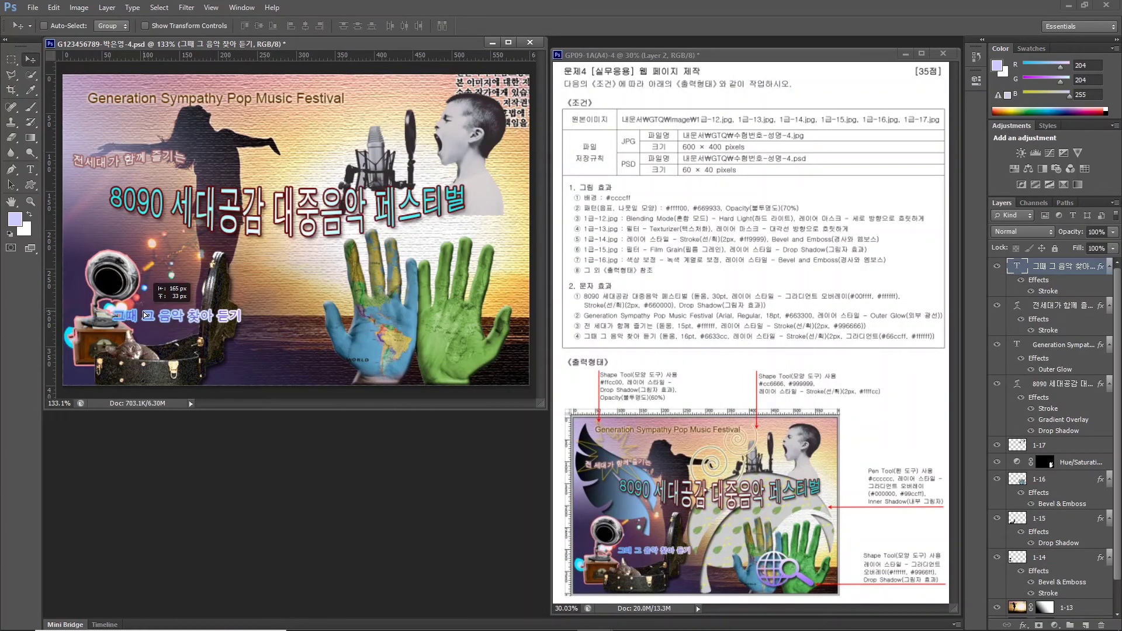
Draw a globe-and-magnifier custom shape over the hands and name its layer 지구본.
left_click(28, 185)
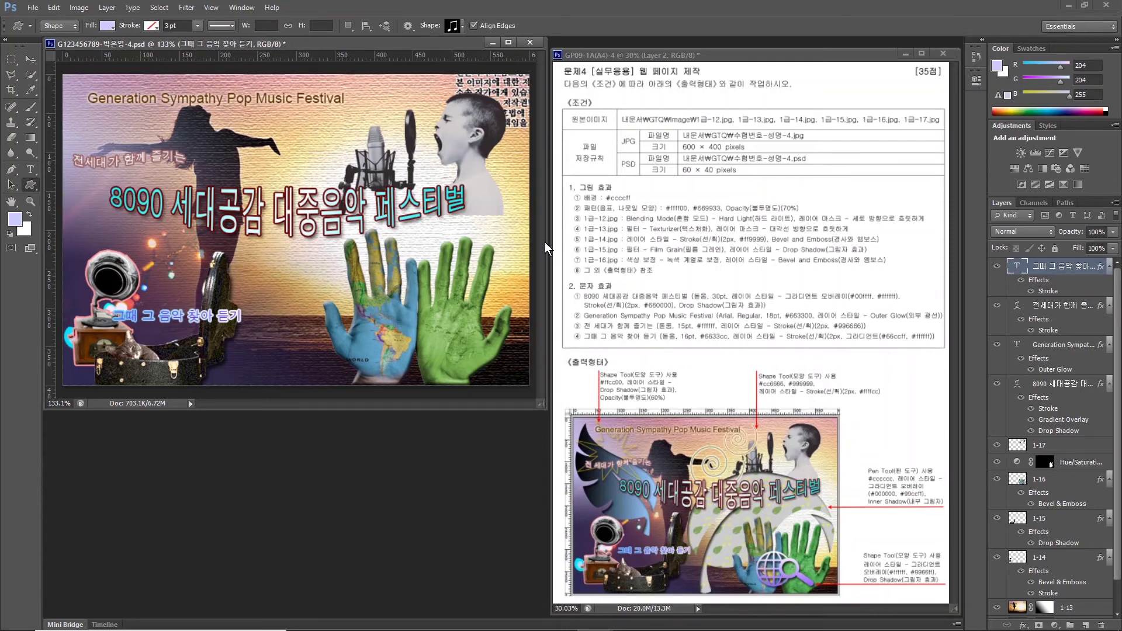
left_click(461, 26)
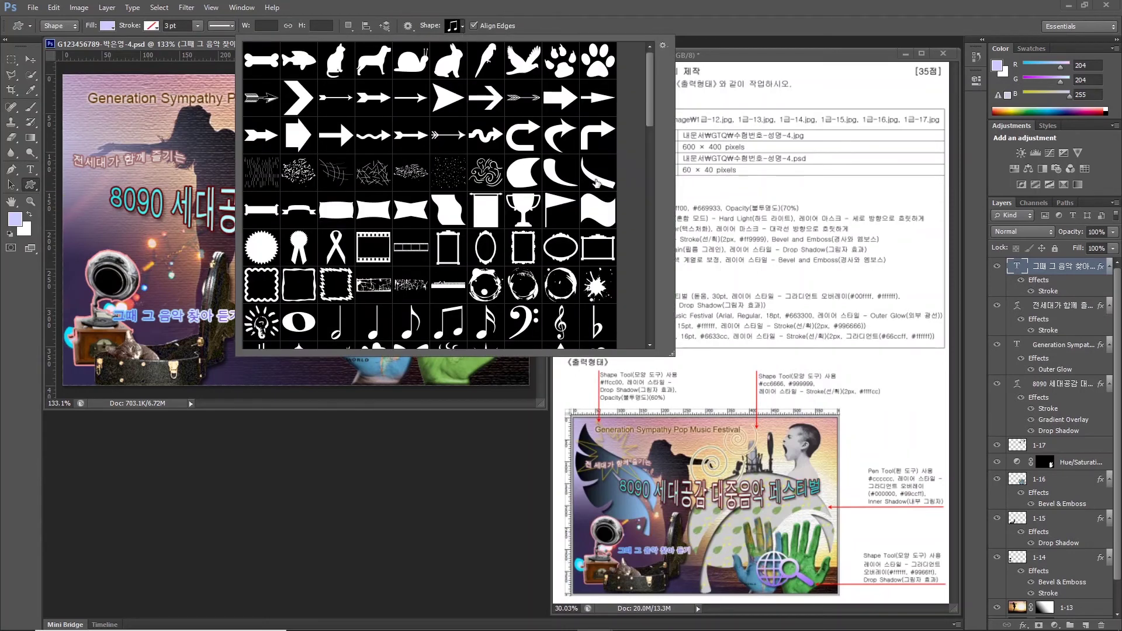
scroll(639, 133, "down", 10)
double_click(401, 331)
left_click_drag(415, 331, 478, 365)
double_click(1049, 269)
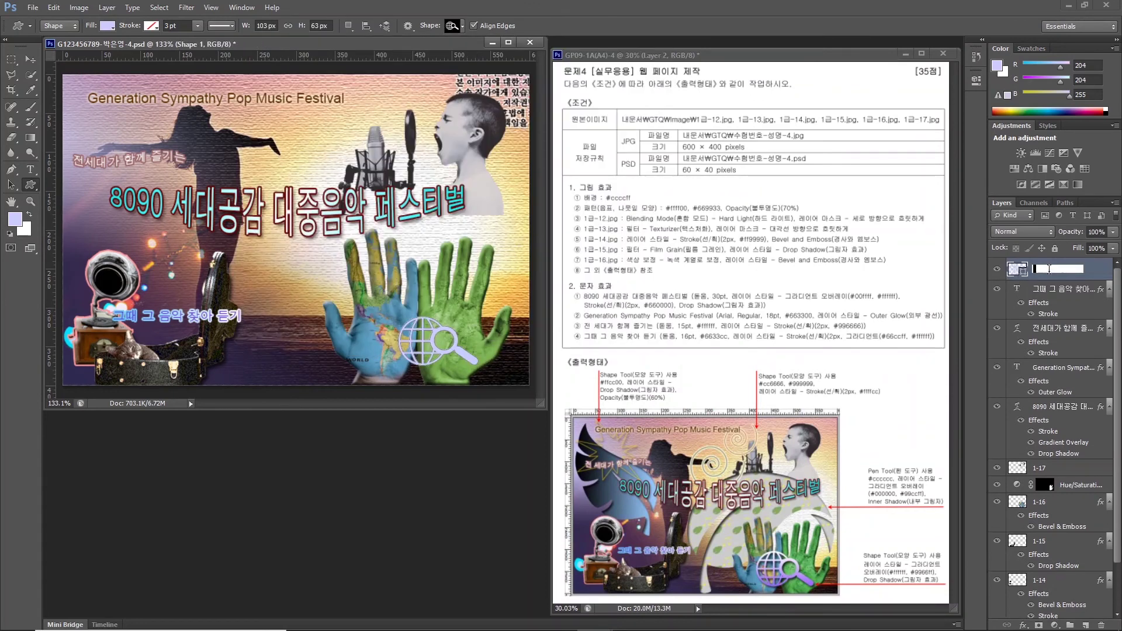
type("지구본")
key("Return")
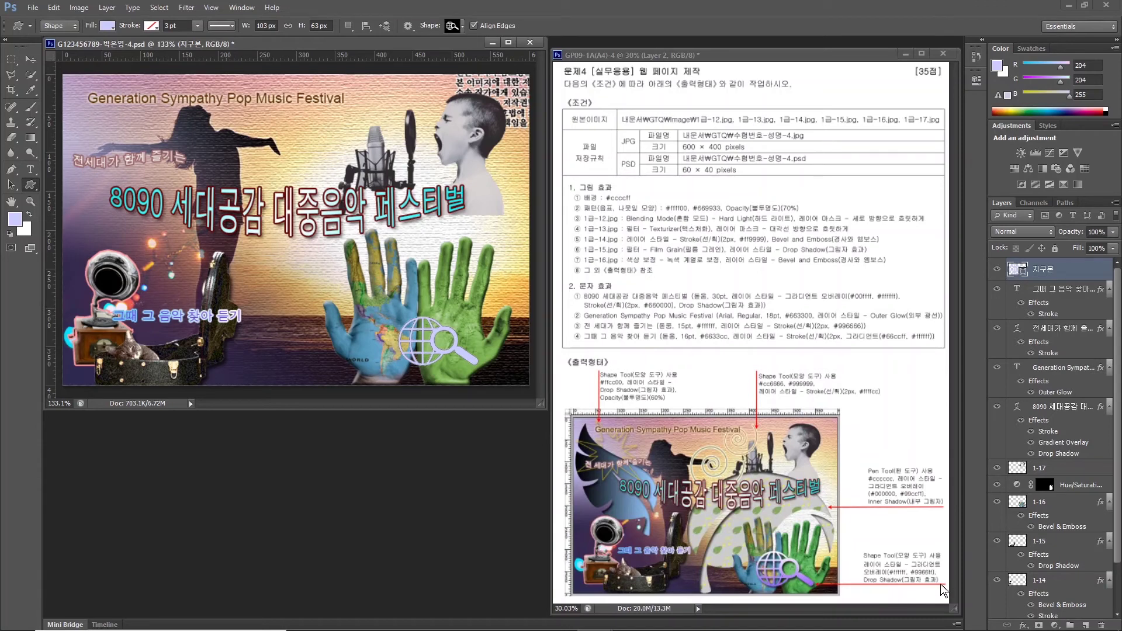
Give the globe a Gradient Overlay from white #ffffff to purple #9966ff.
left_click(1023, 625)
left_click(970, 575)
left_click(602, 246)
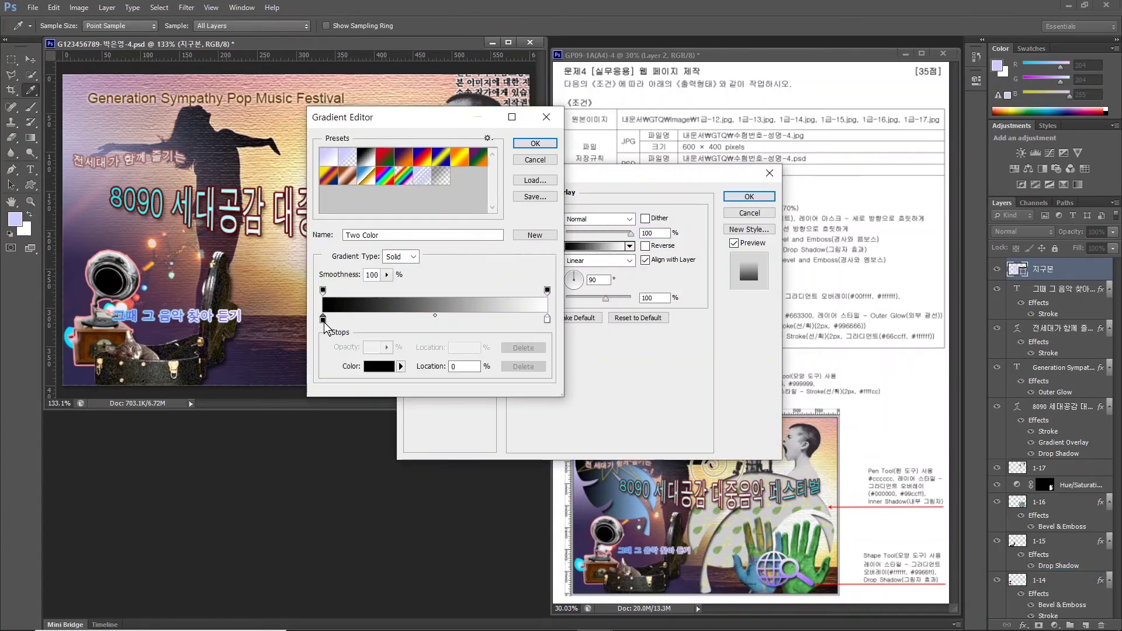
double_click(320, 318)
type("ffffff")
key("Return")
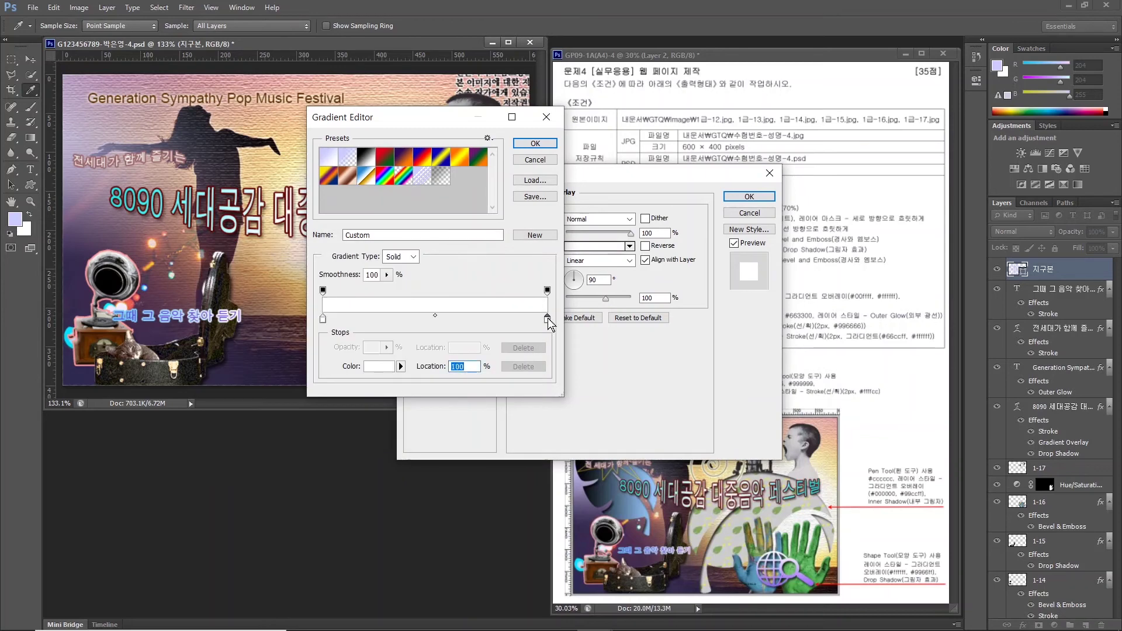
double_click(547, 319)
type("9966ff")
key("Return")
key("Return")
Adjust the globe's gradient angle, add a Drop Shadow, and apply the effects.
left_click_drag(506, 173, 633, 124)
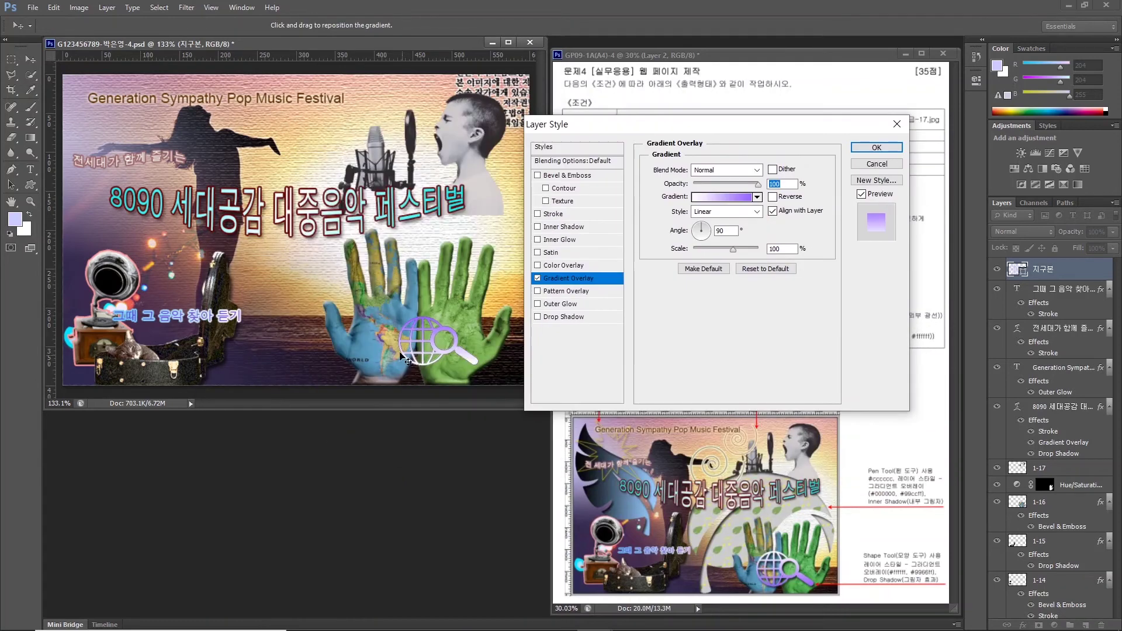
left_click(702, 236)
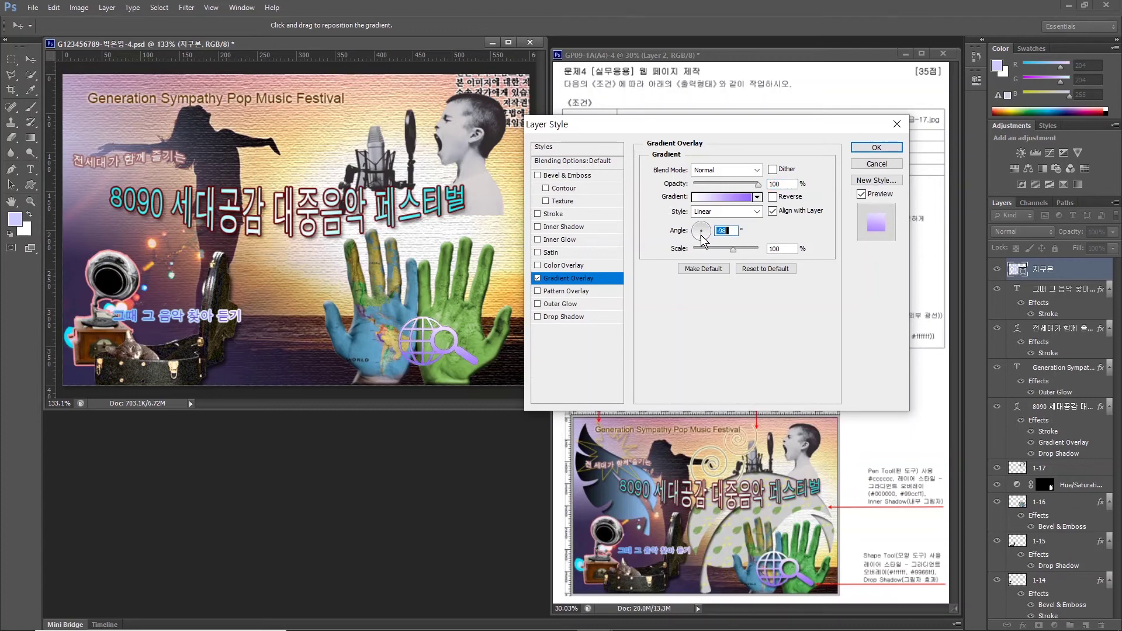
left_click(702, 241)
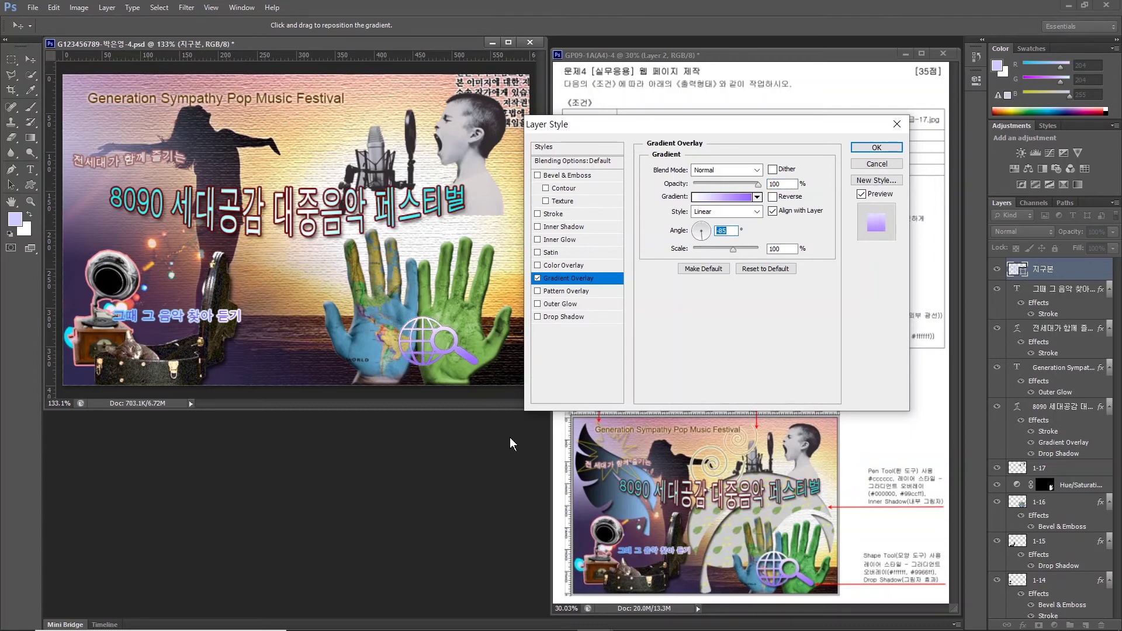
left_click(555, 317)
left_click(876, 147)
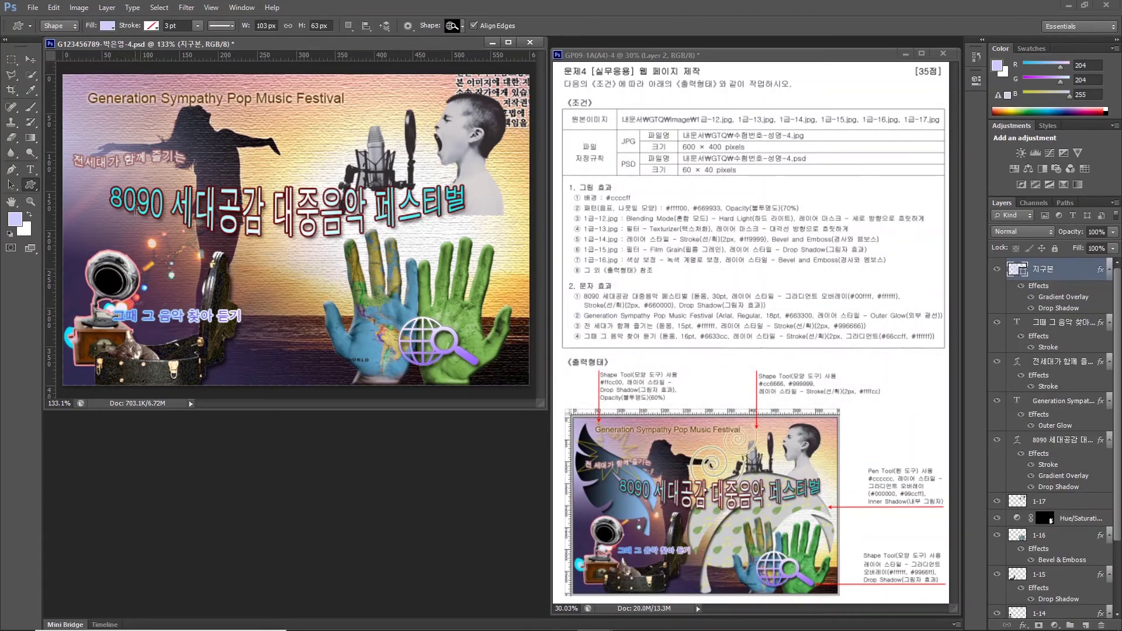
Draw a spiral custom shape near the top centre of the poster and name its layer 달팽이.
scroll(553, 187, "up", 1)
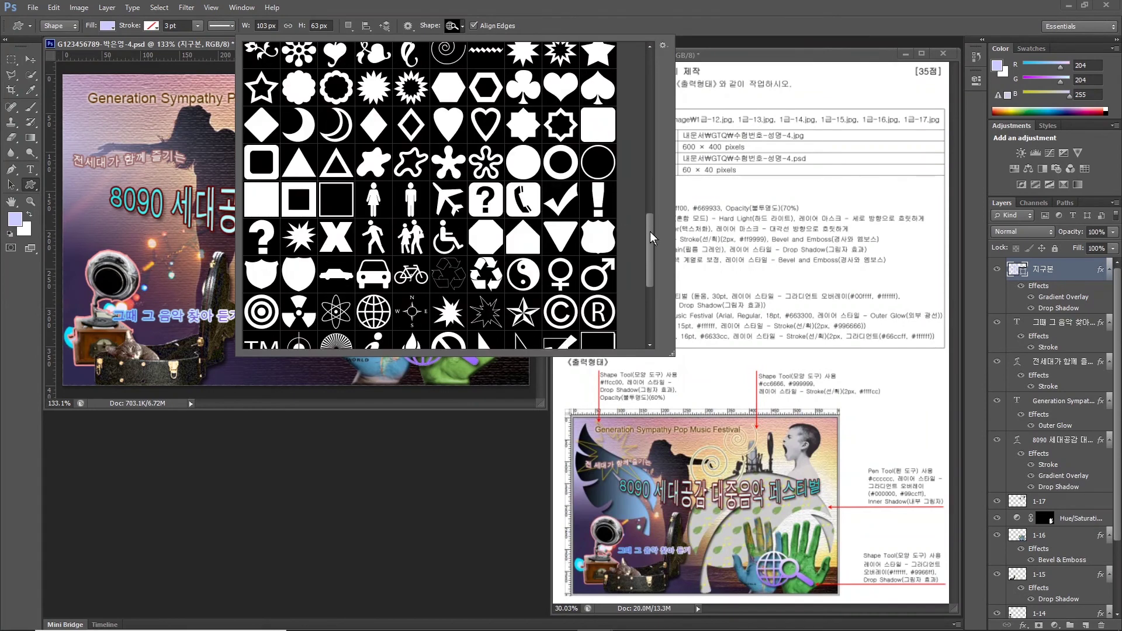
double_click(261, 226)
left_click_drag(250, 123, 328, 188)
double_click(1046, 269)
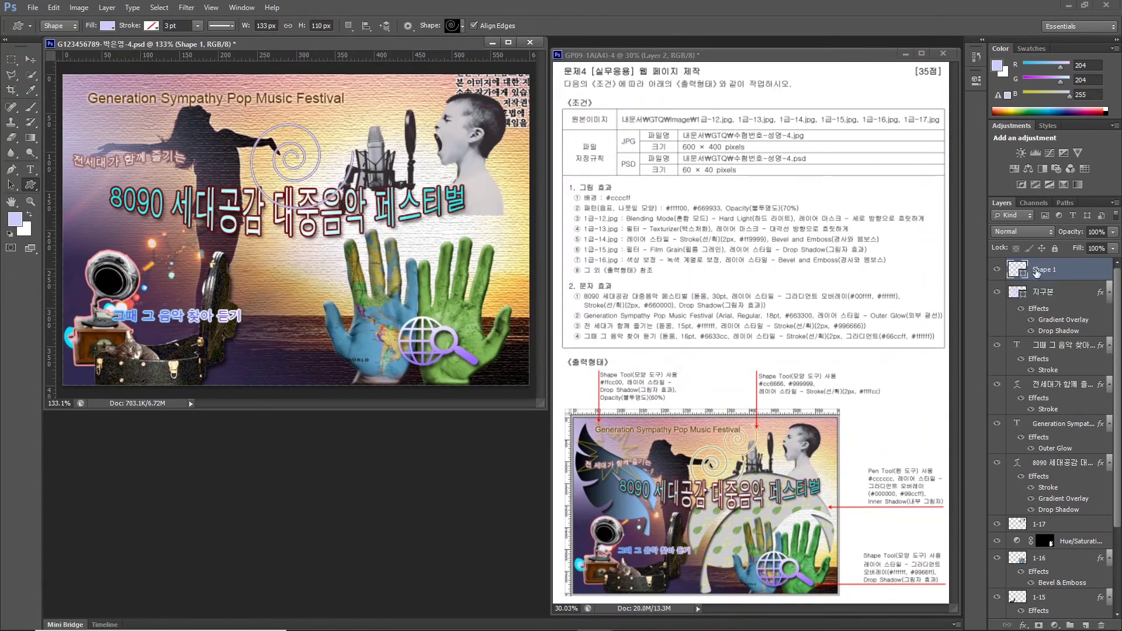
type("e")
type("달팽이")
key("Return")
mouse_move(718, 478)
left_mouse_down()
mouse_move(688, 468)
mouse_move(723, 475)
mouse_move(752, 410)
mouse_move(774, 461)
left_mouse_up()
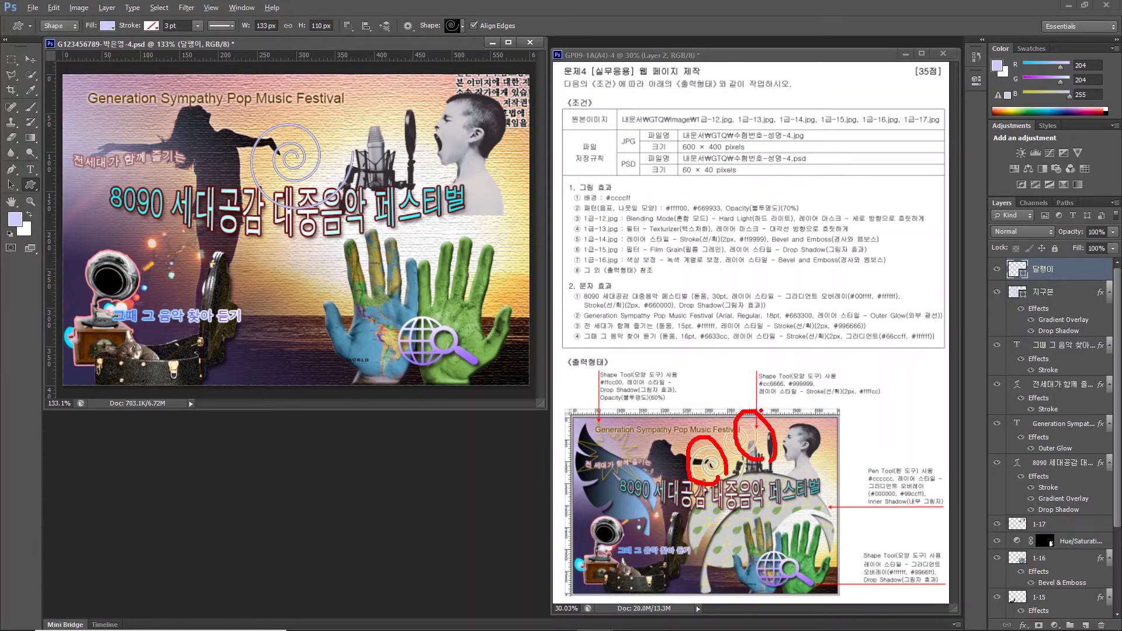
key("Escape")
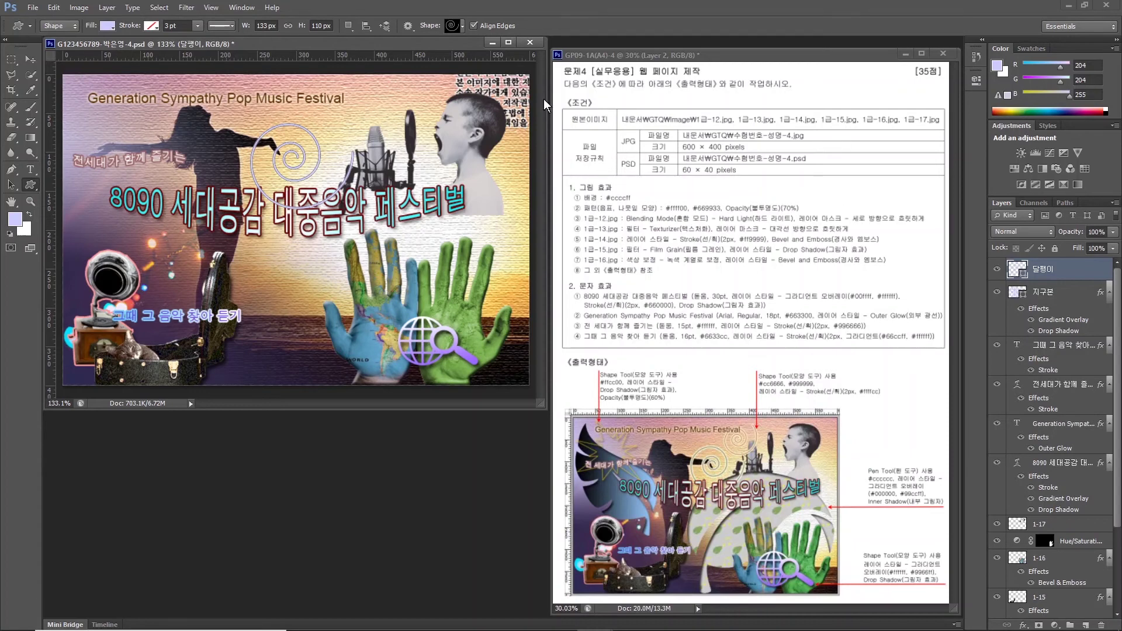
Give the spiral a light yellow #ffffcc Stroke effect.
double_click(1017, 269)
left_click(508, 261)
left_click(1023, 624)
left_click(1017, 503)
left_click(677, 250)
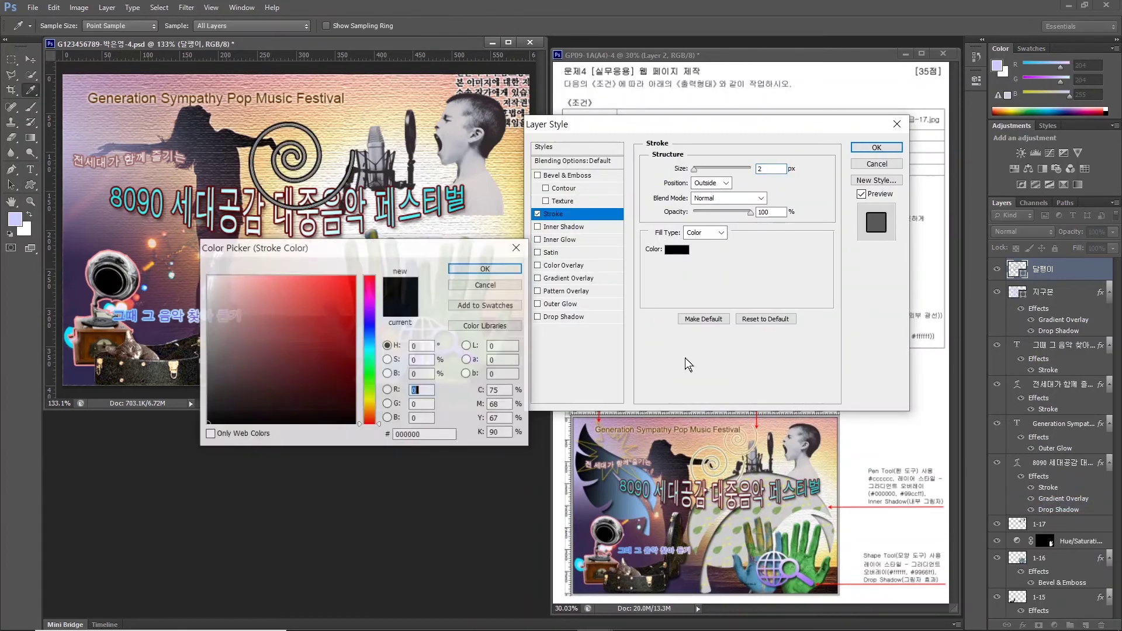
type("ffffcc")
key("Return")
left_click(858, 147)
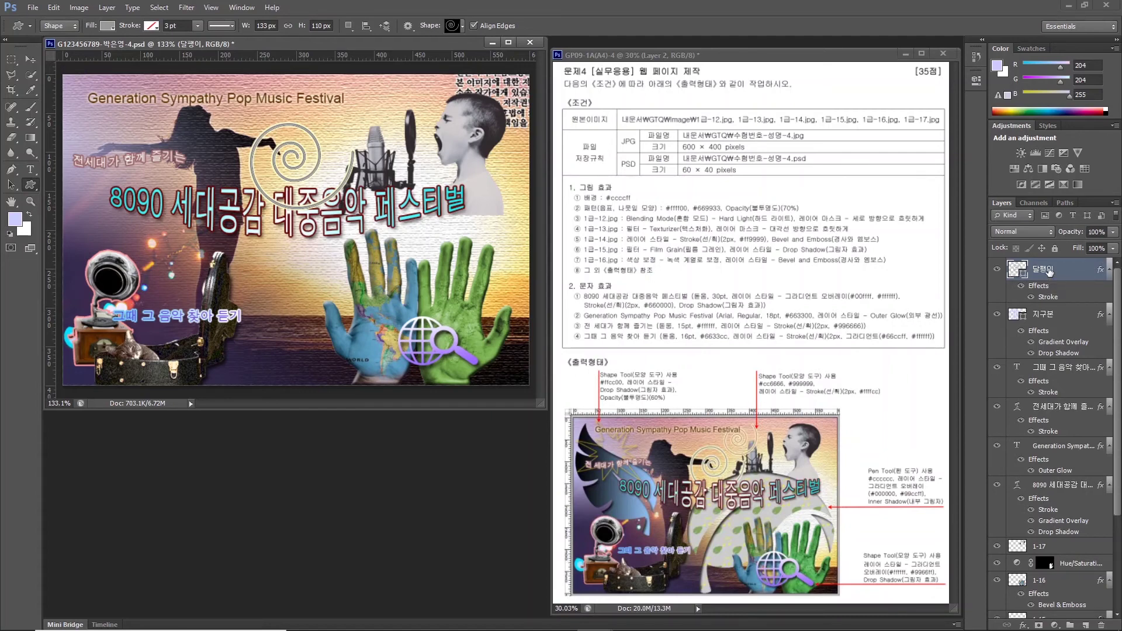
Duplicate the spiral, move the copy beside the microphone, and shrink it to about 62%.
key("ctrl+j")
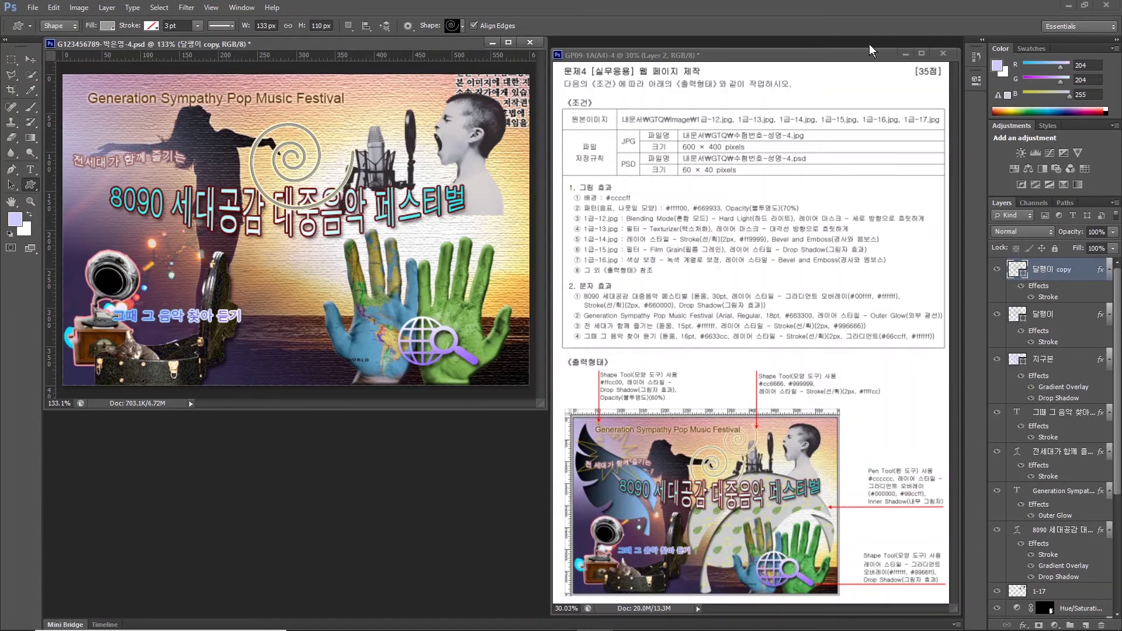
left_click(30, 60)
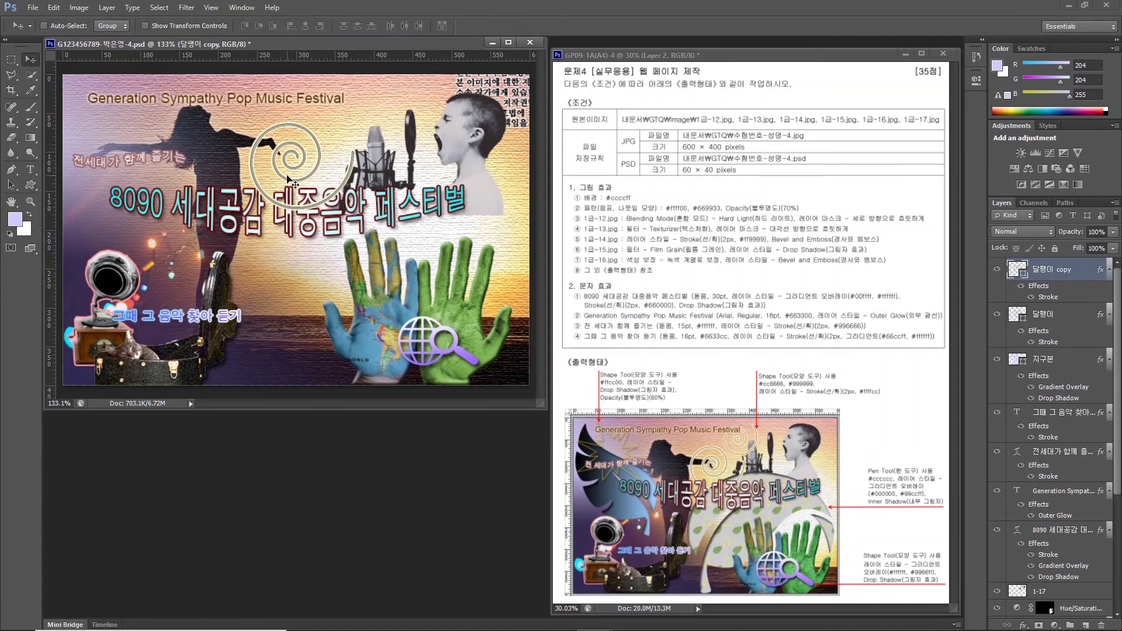
left_click_drag(288, 178, 363, 142)
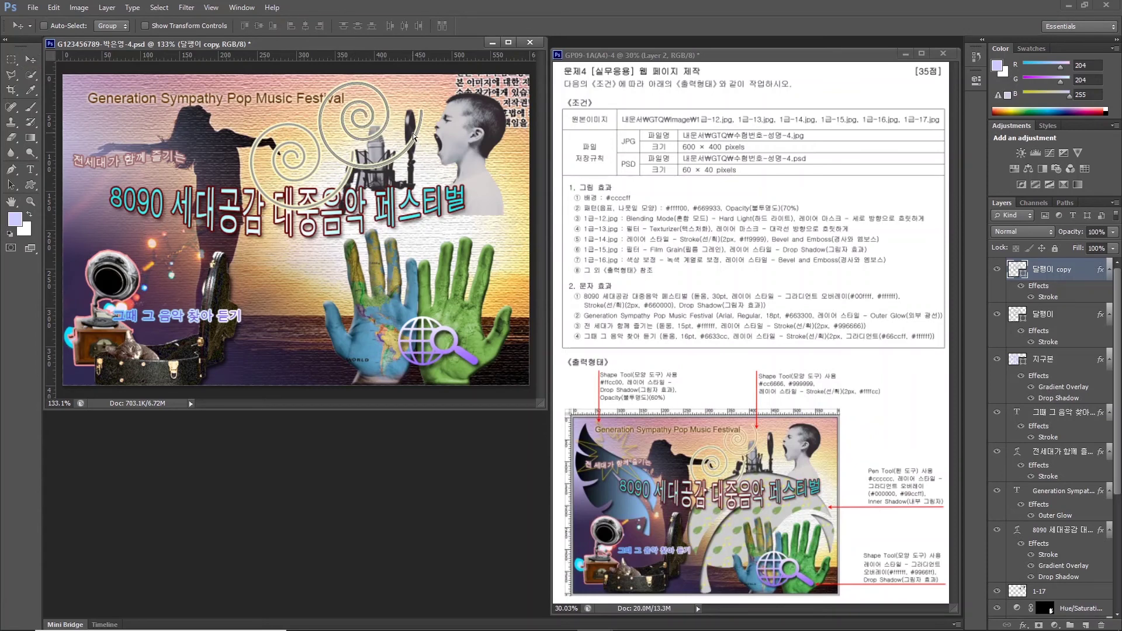
key("ctrl+t")
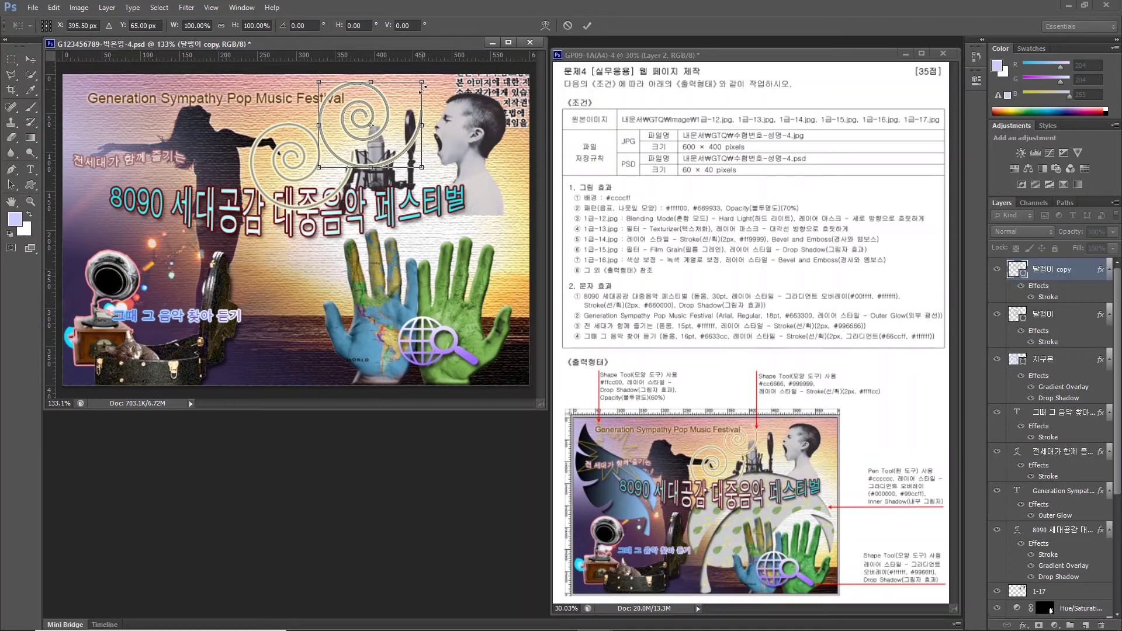
mouse_move(422, 86)
left_mouse_down()
mouse_move(375, 111)
mouse_move(420, 77)
left_mouse_up()
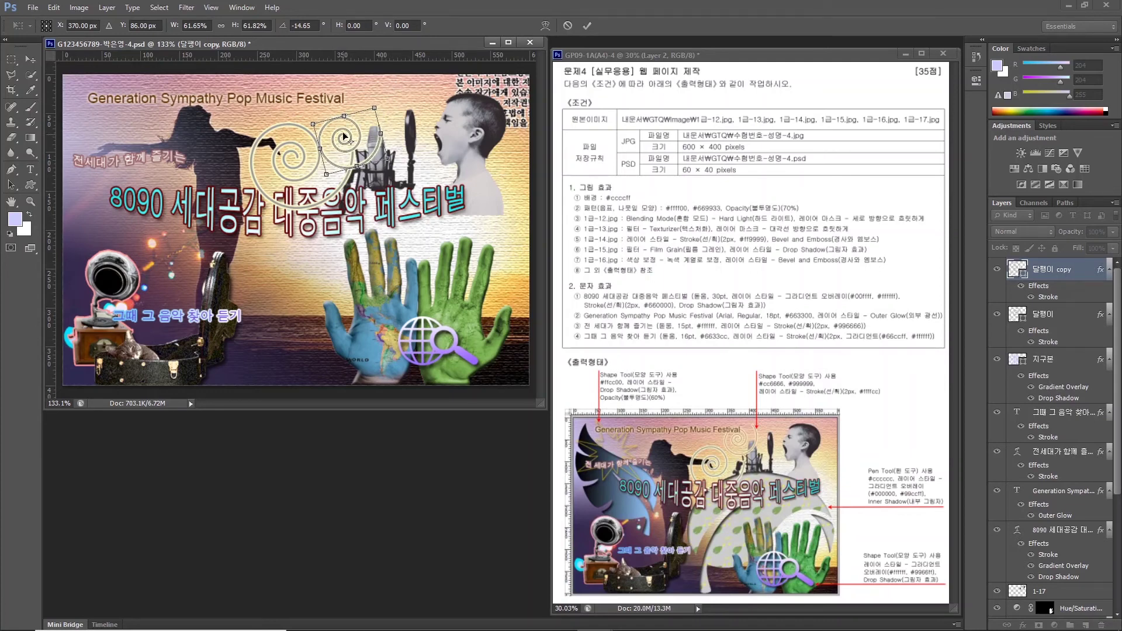
left_click_drag(345, 137, 349, 113)
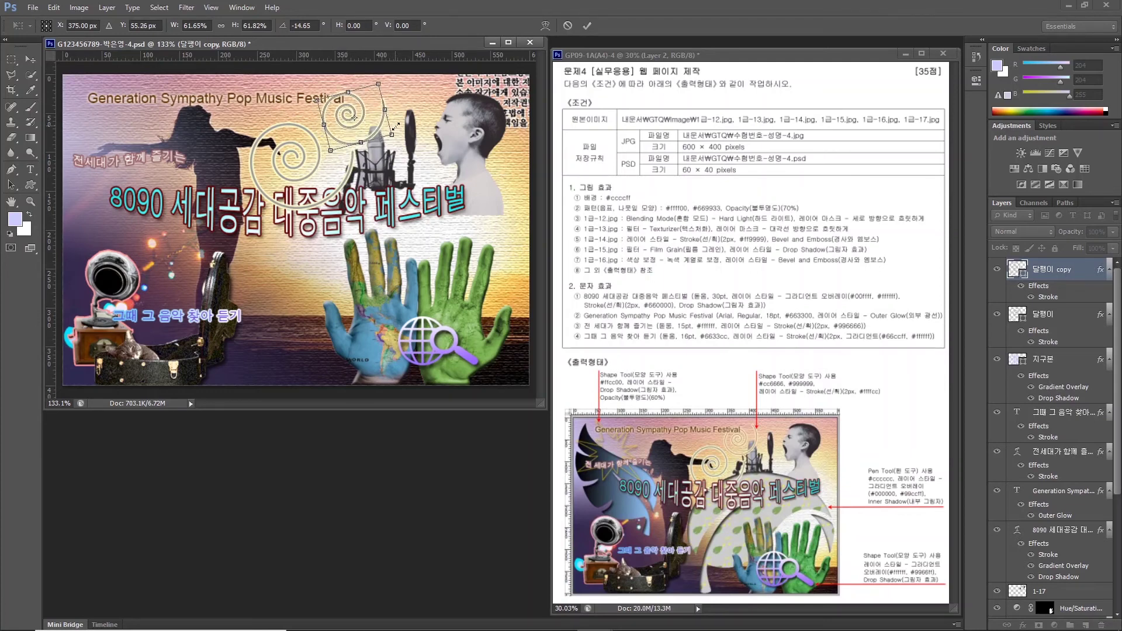
key("Return")
Change the copied spiral's fill colour to #cc6666.
double_click(1017, 268)
type("cc6666")
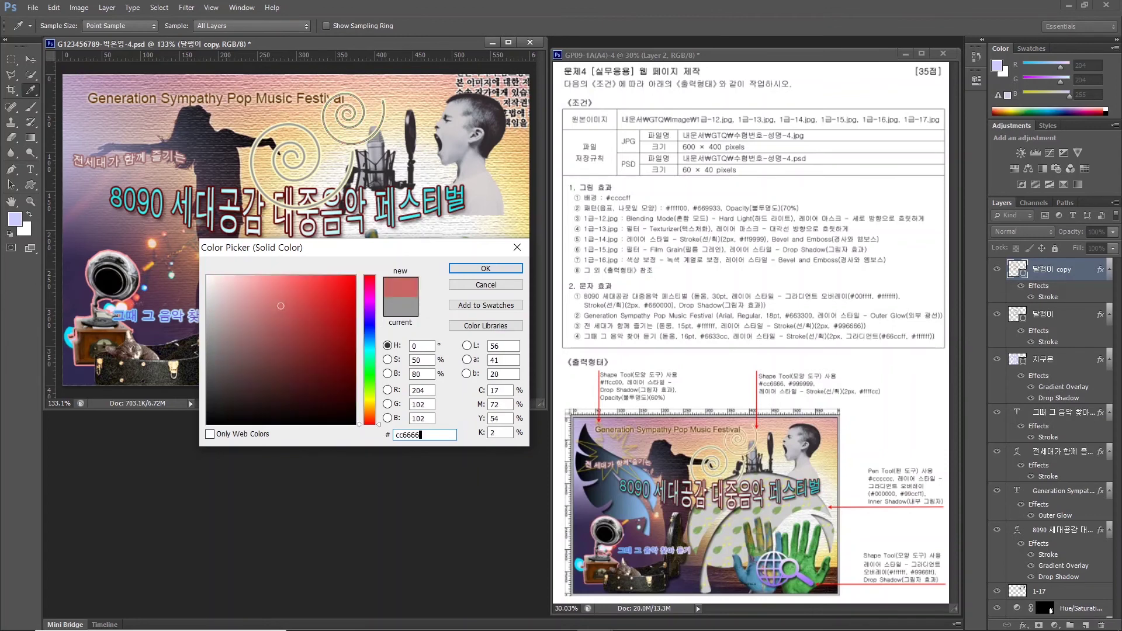
key("Return")
left_click(30, 185)
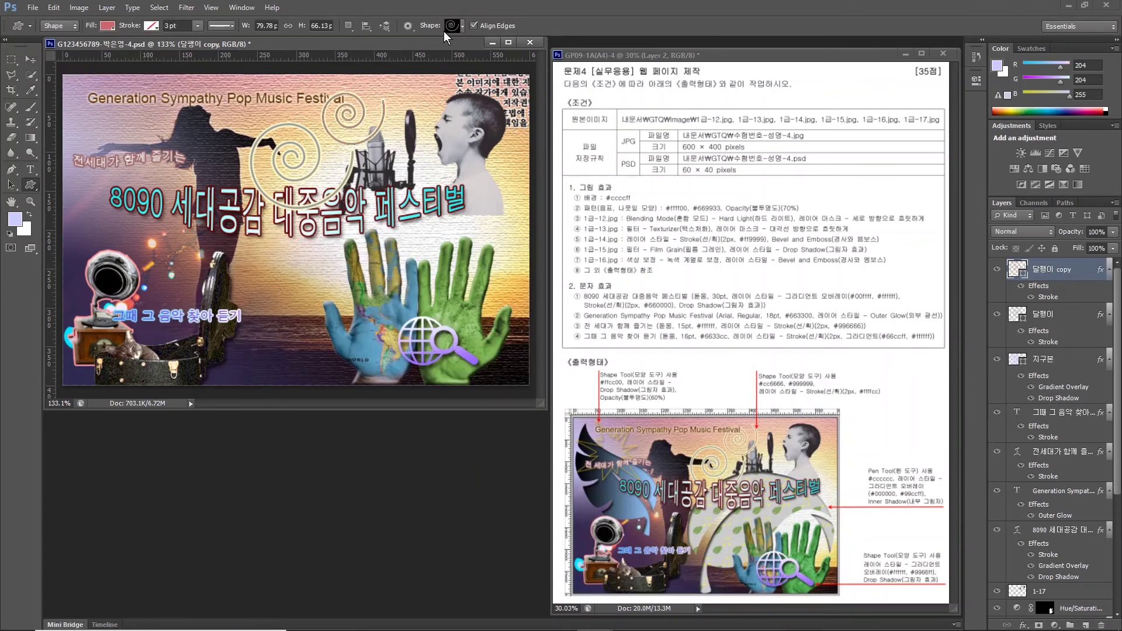
Draw a starburst custom shape at the poster's top-left and name its layer 폭발.
left_click(458, 26)
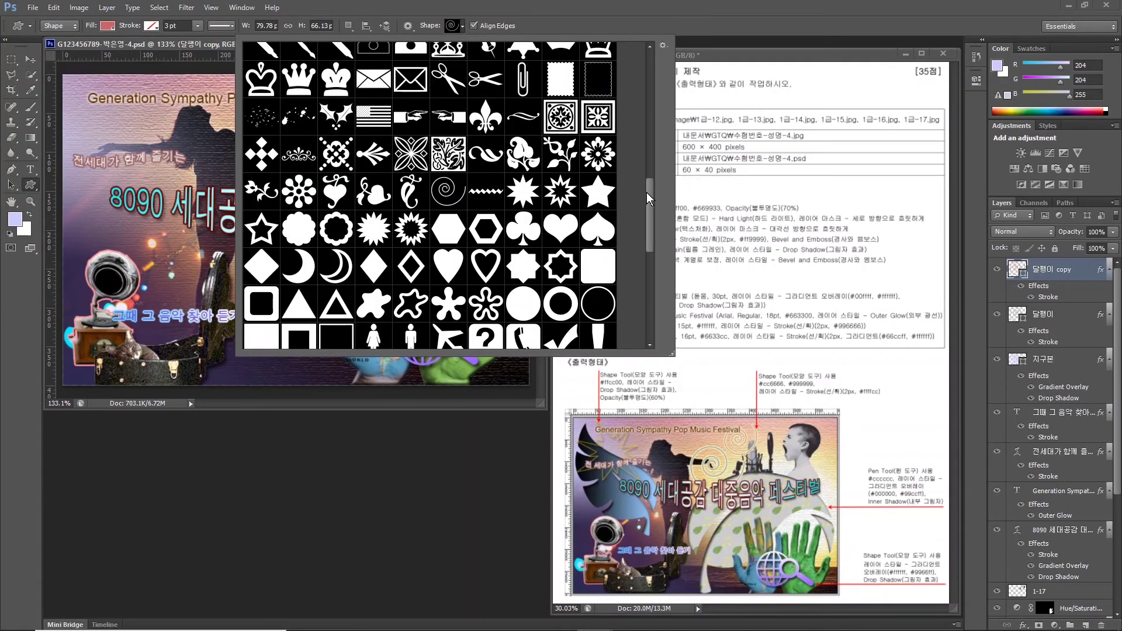
left_click_drag(646, 192, 647, 293)
left_click(499, 122)
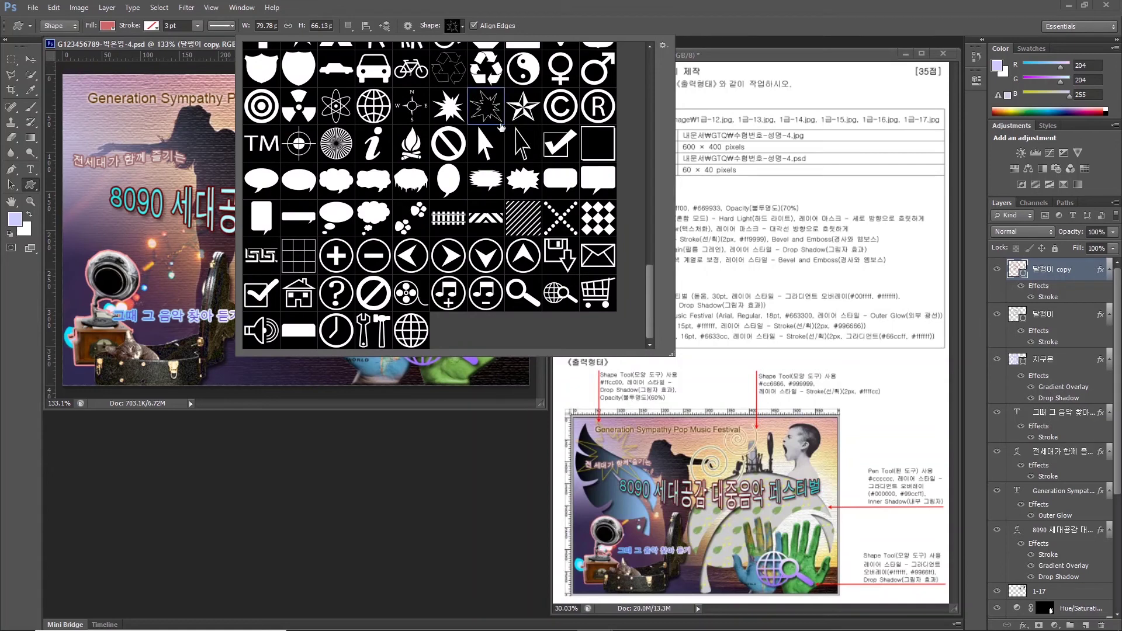
double_click(483, 113)
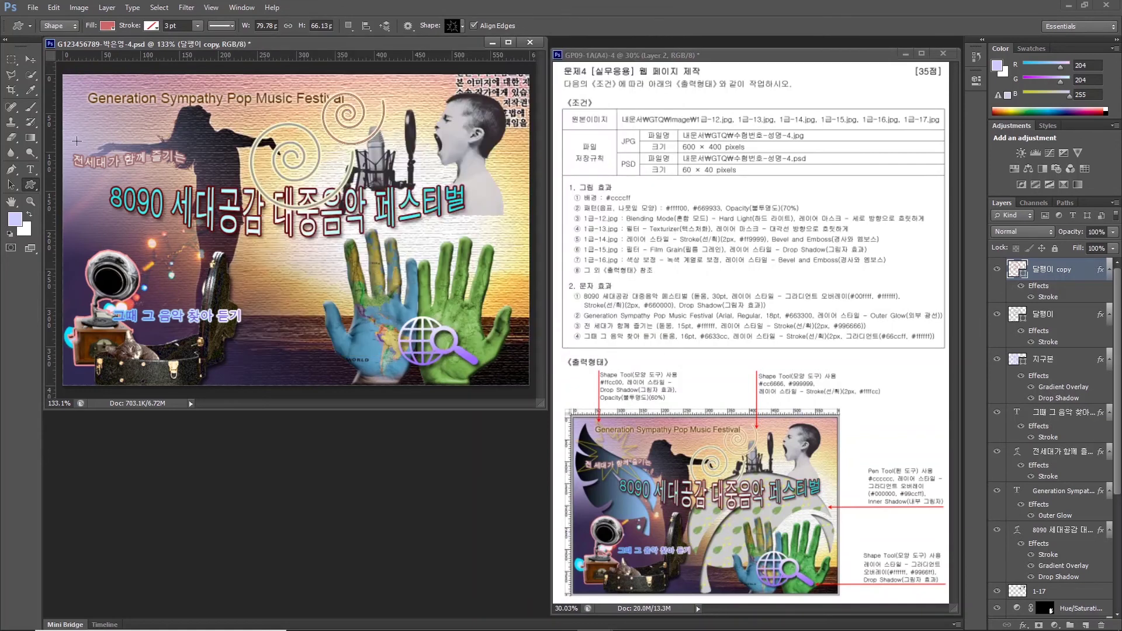
left_click_drag(68, 84, 182, 212)
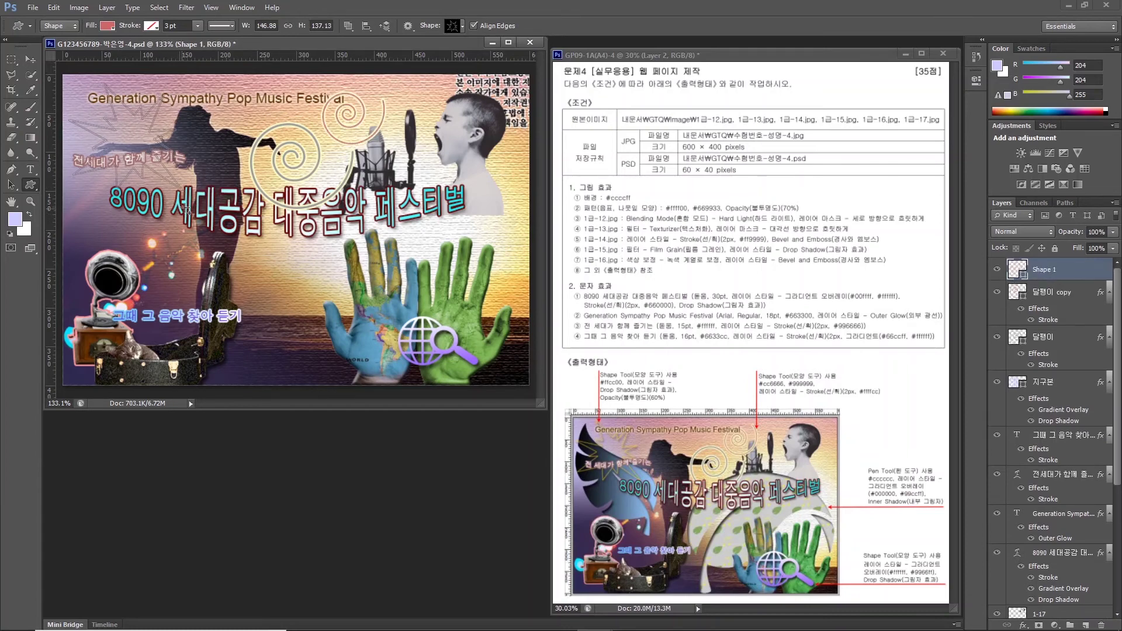
double_click(1044, 269)
type("vhr")
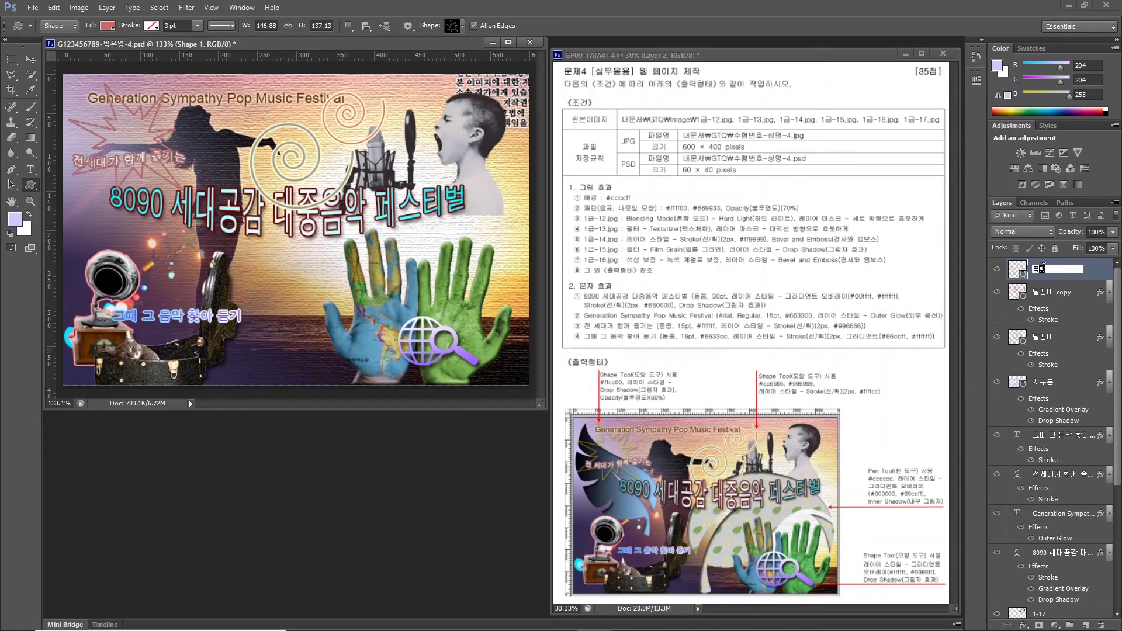
type("qkf")
key("Return")
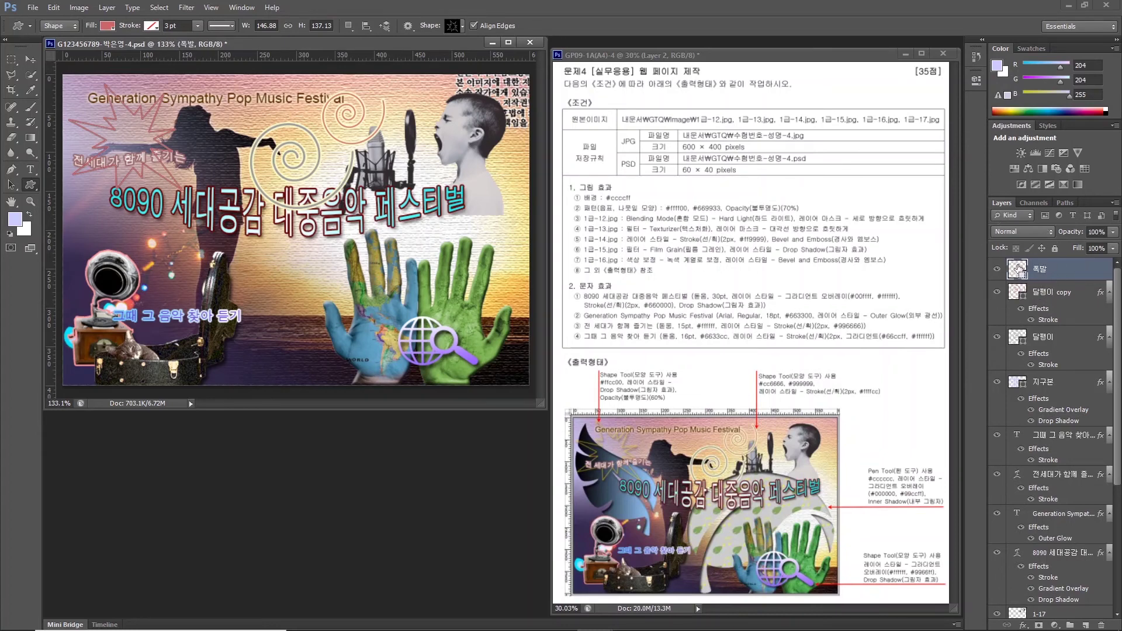
Fill the starburst with #ccccff and add a Drop Shadow effect.
double_click(1017, 268)
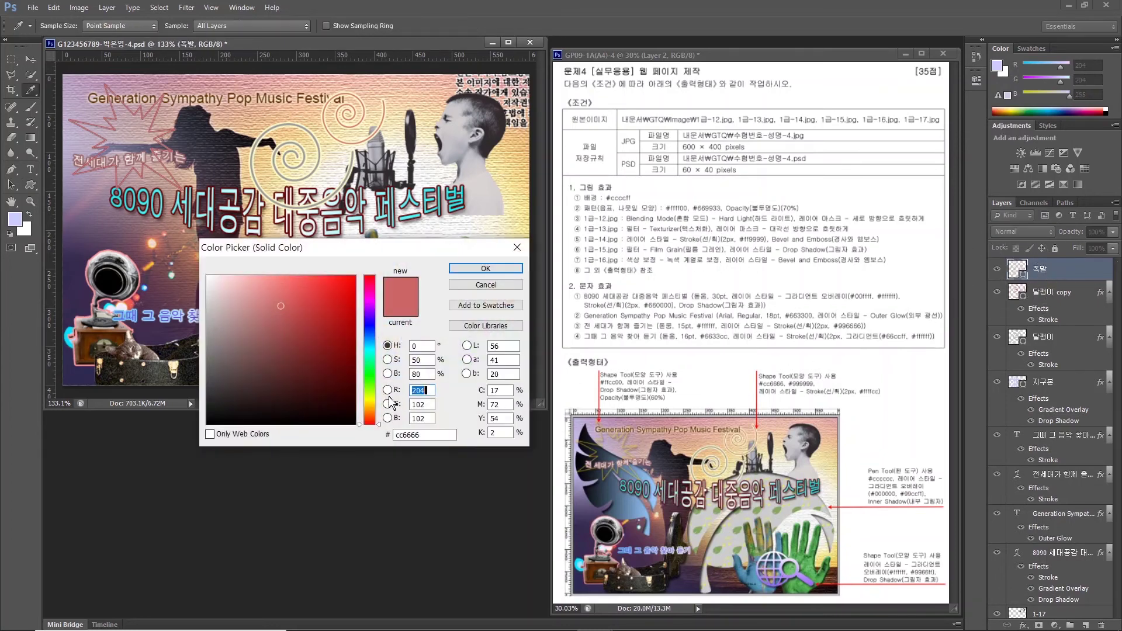
double_click(431, 434)
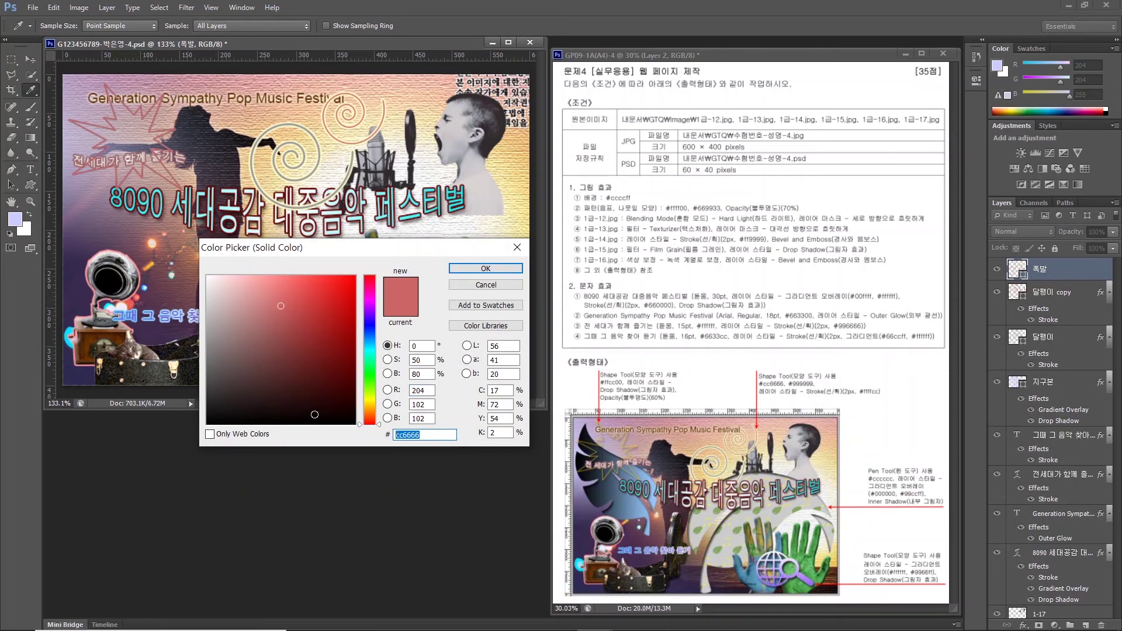
type("ccccff")
key("Return")
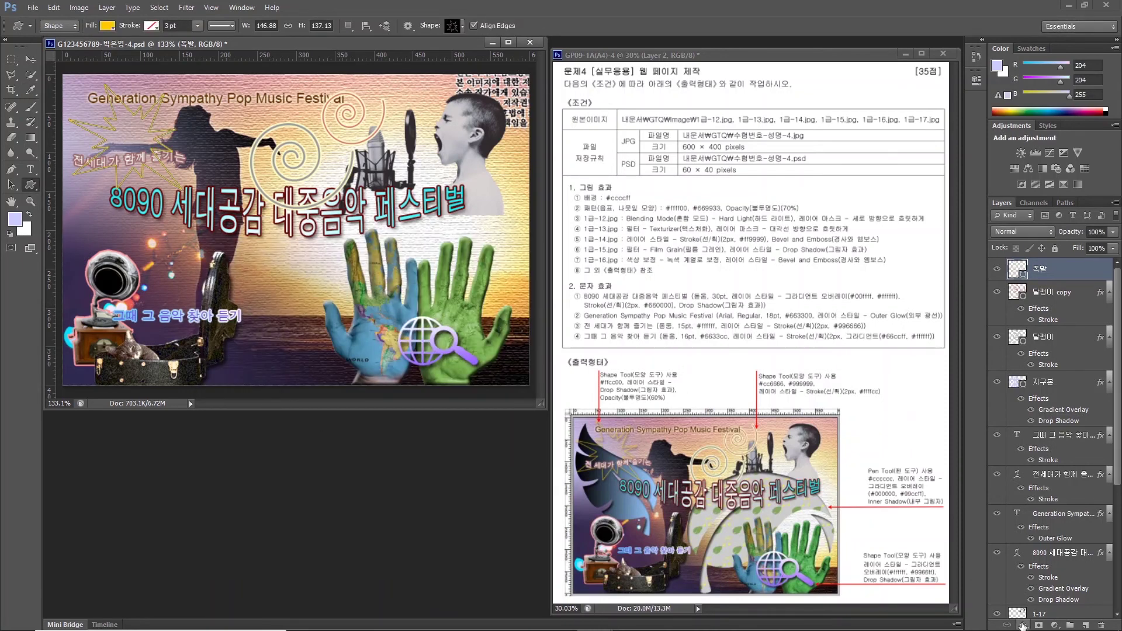
left_click(1023, 625)
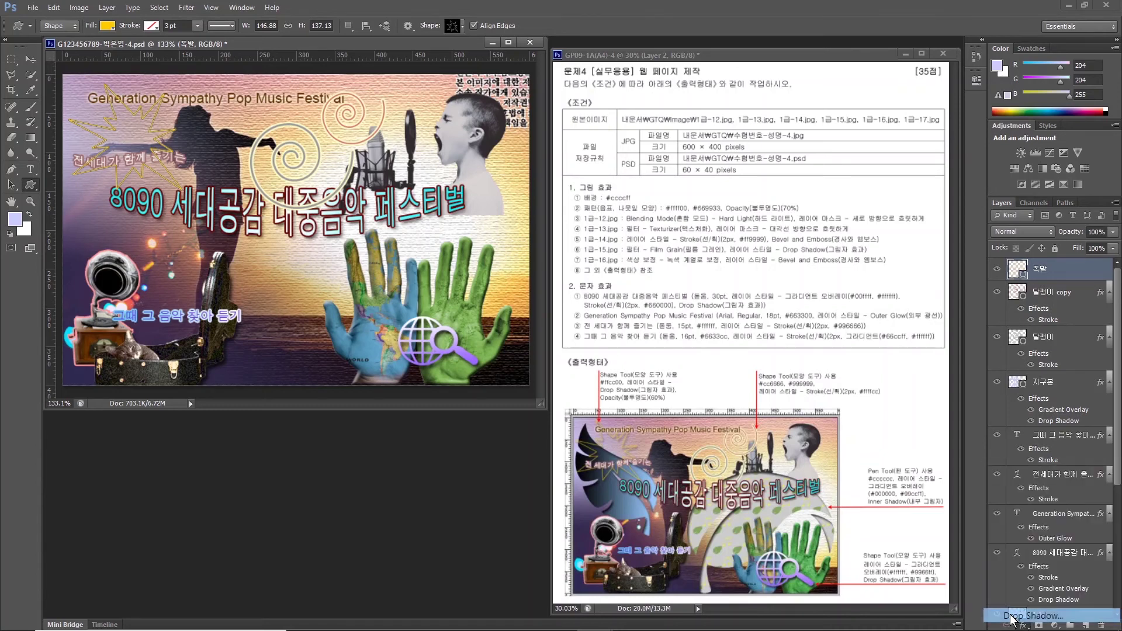
key("Escape")
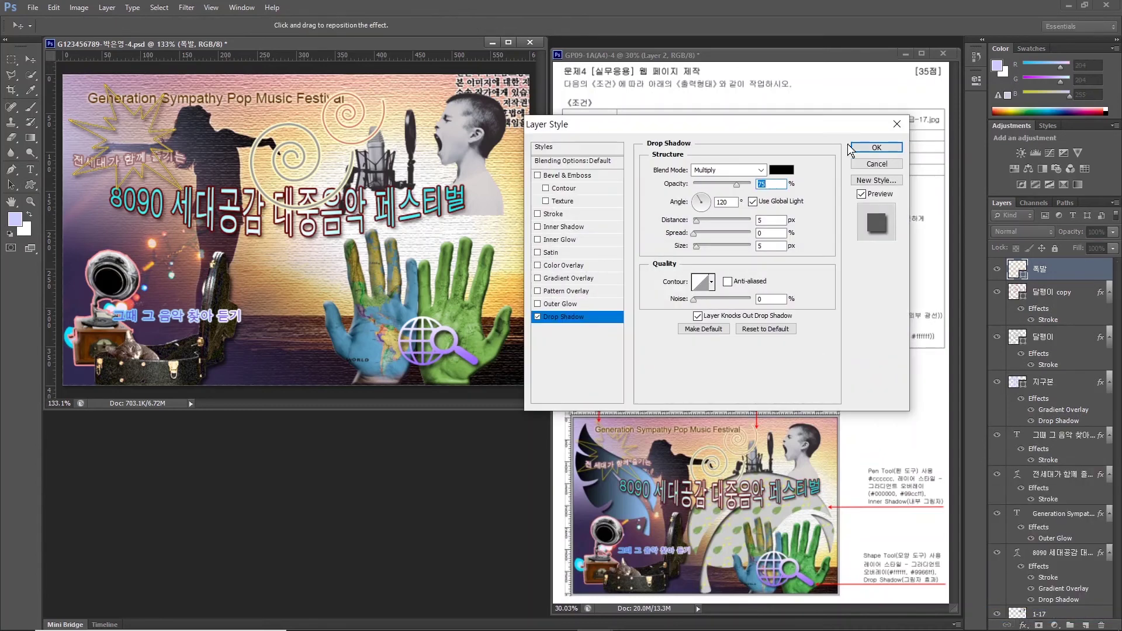
left_click(854, 147)
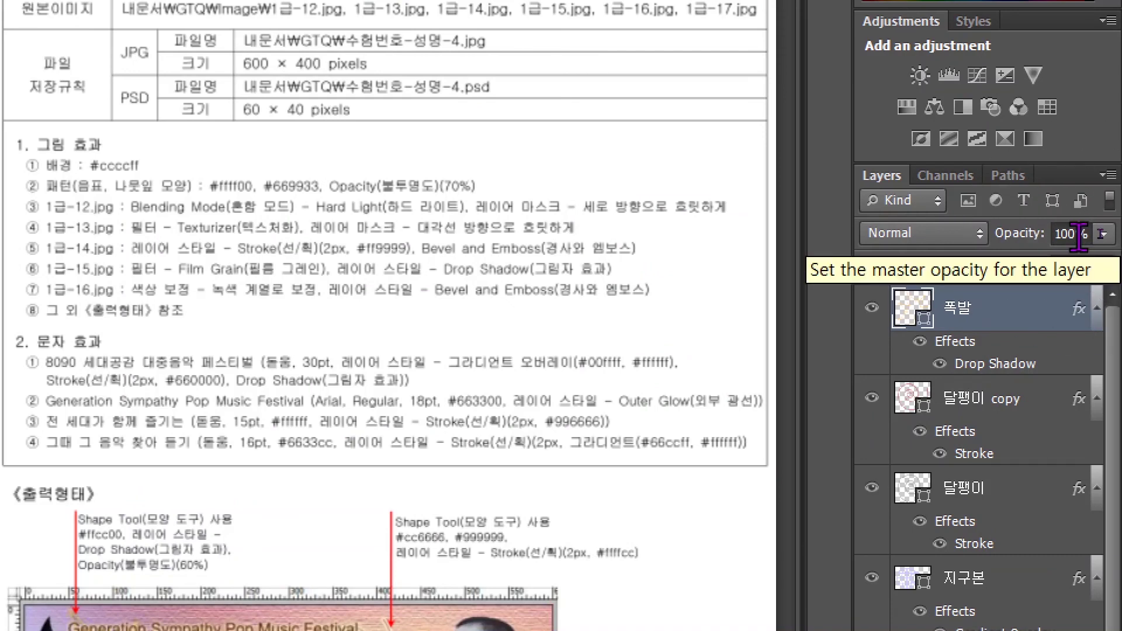
Set the 폭발 layer's opacity to 80%.
double_click(1078, 234)
type("80")
key("Return")
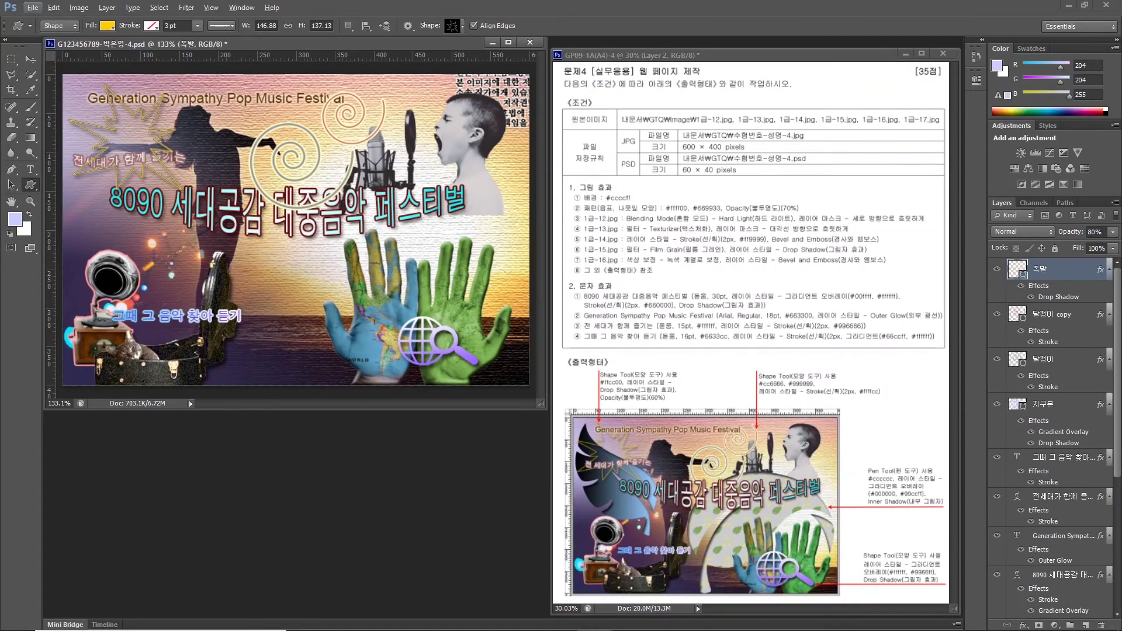
left_click(31, 59)
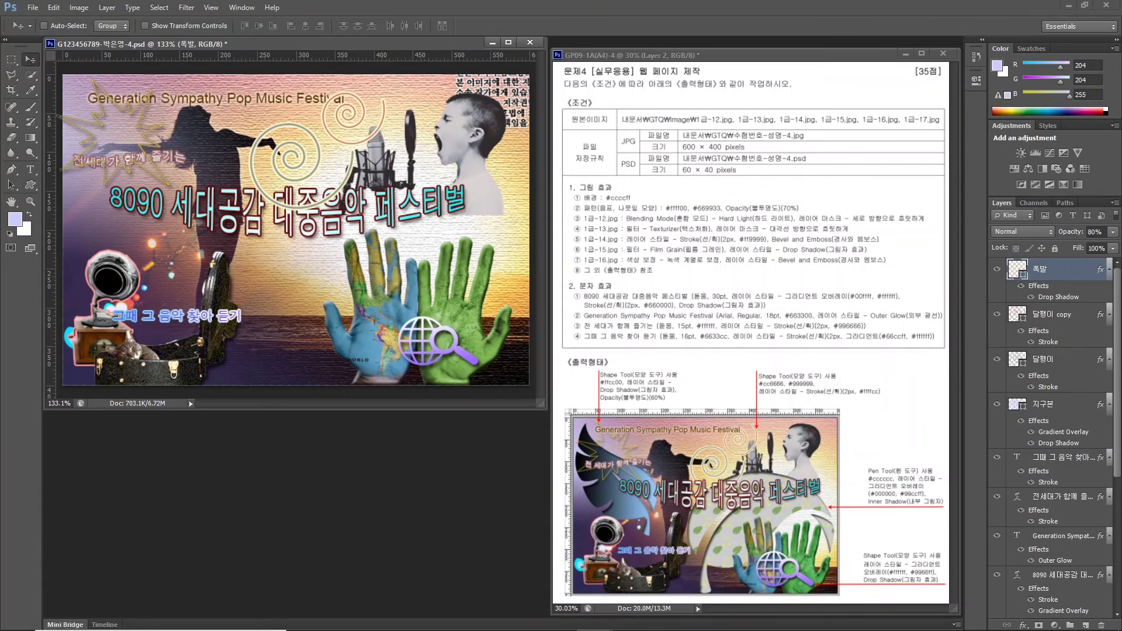
Select the four text layers and drag them to the top of the layer stack.
left_click(1051, 464)
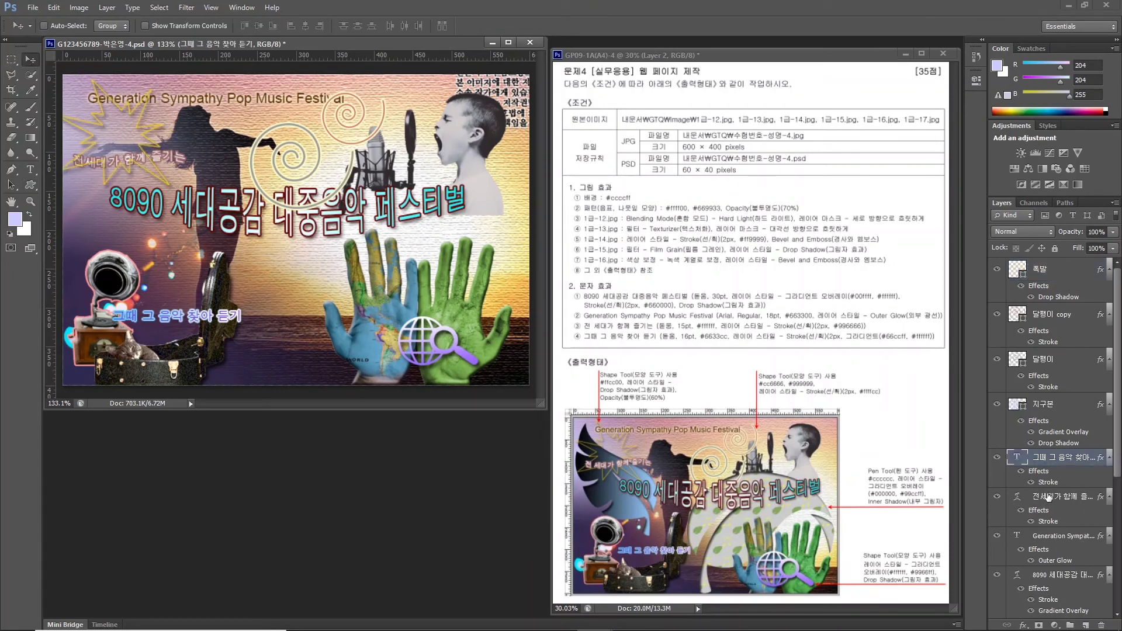
left_click(1037, 579, "shift")
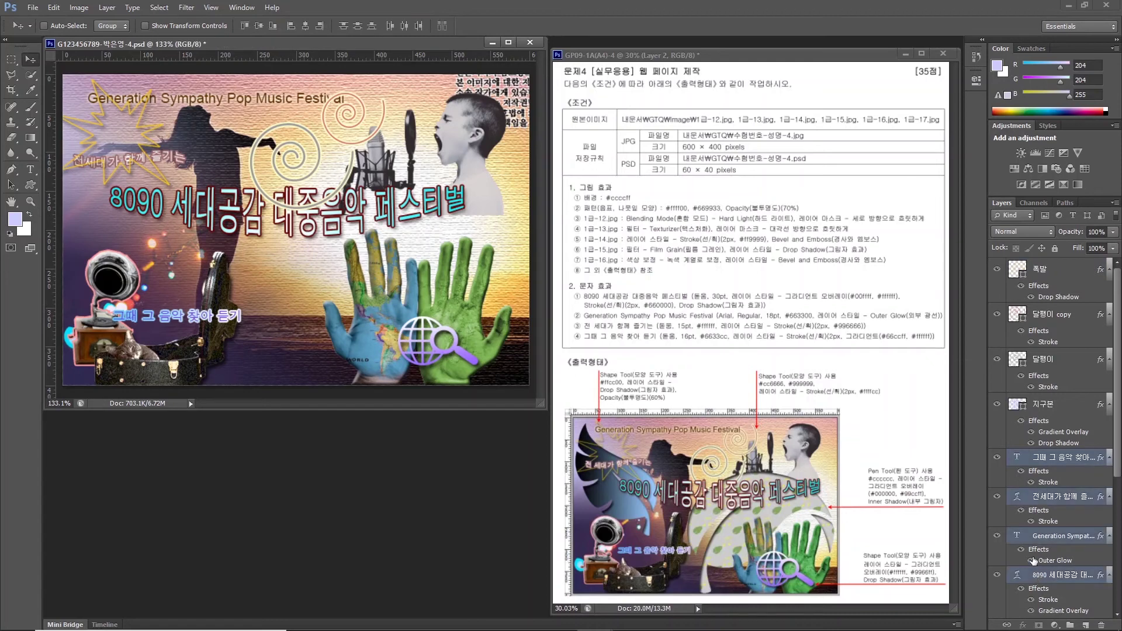
left_click_drag(1040, 461, 1028, 262)
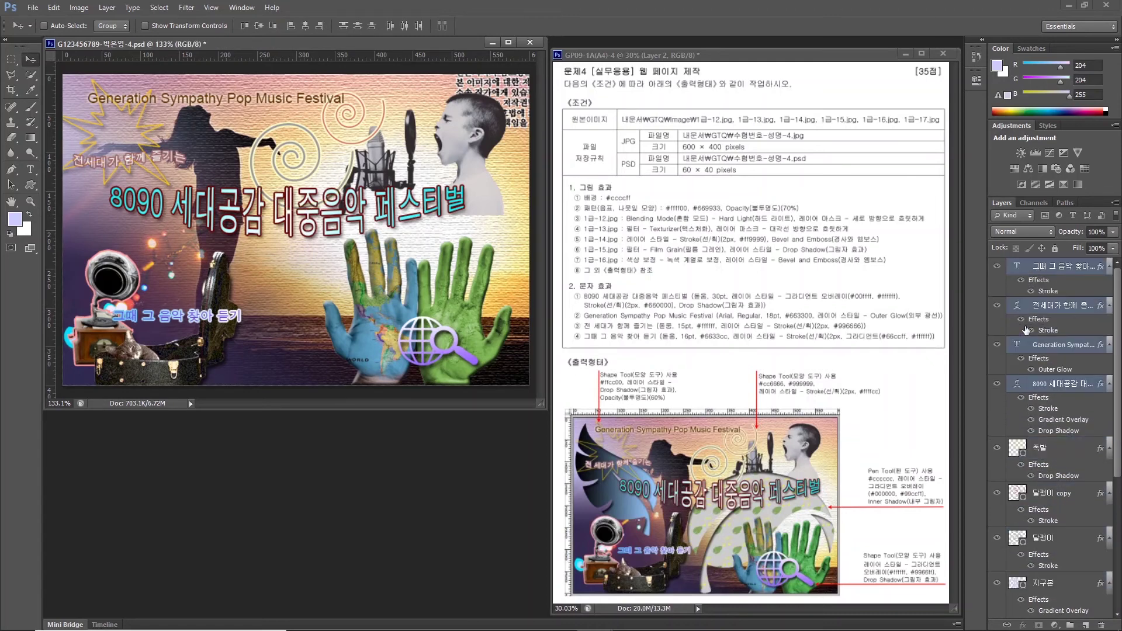
Select only the 그때 그 음악 찾아 듣기 layer and drag it on the canvas.
left_click(1048, 279)
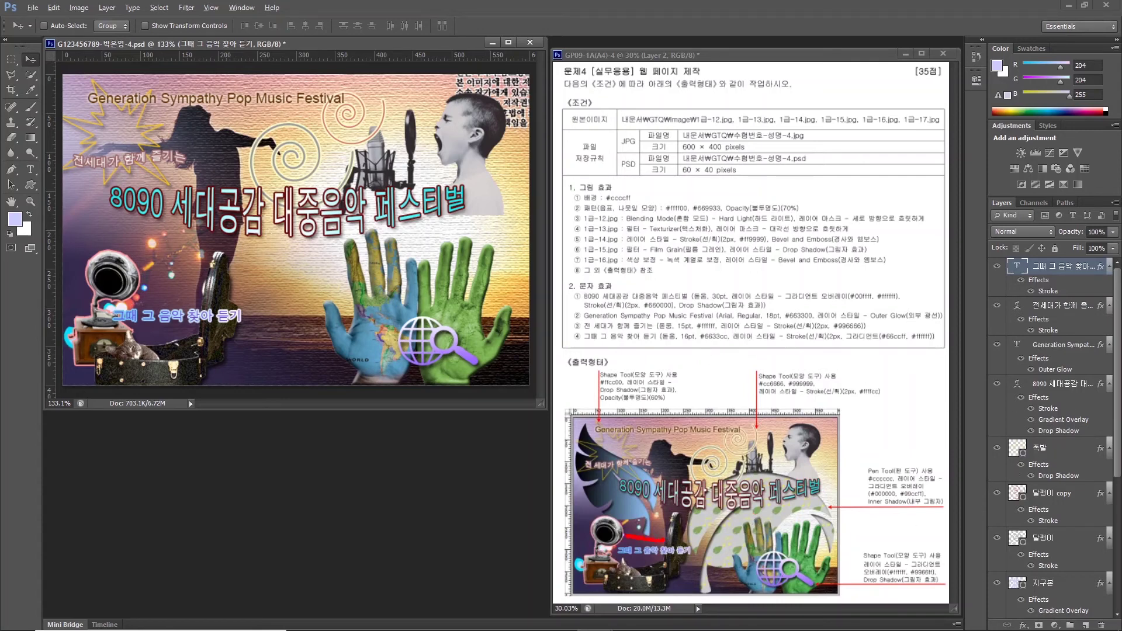
mouse_move(624, 533)
left_mouse_down()
mouse_move(599, 417)
mouse_move(661, 514)
left_mouse_up()
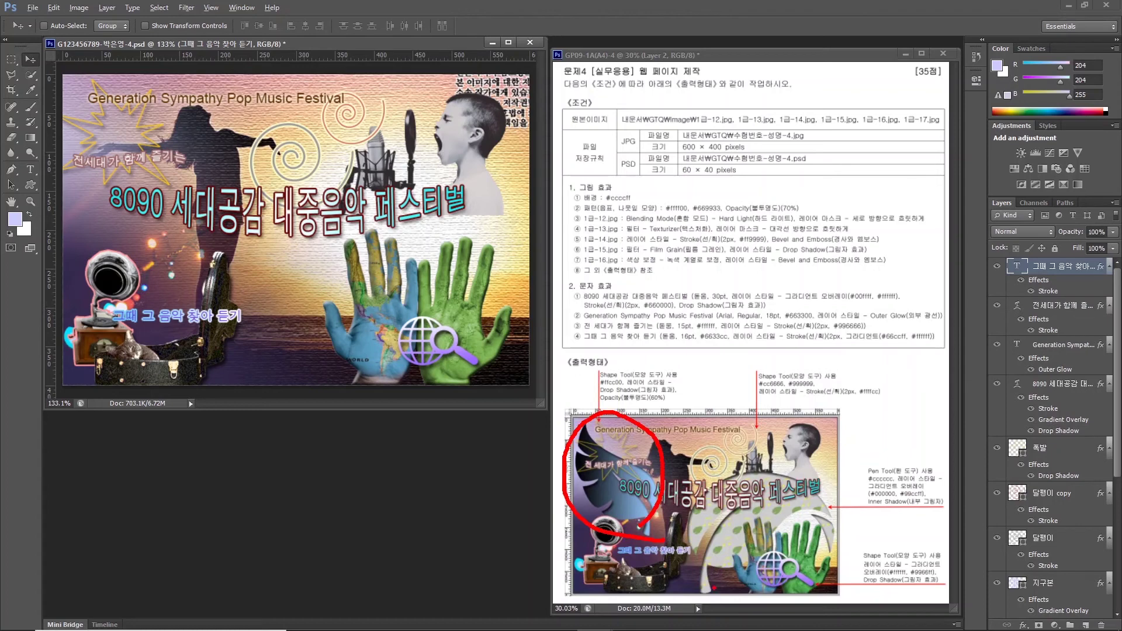
mouse_move(704, 587)
left_mouse_down()
mouse_move(683, 504)
mouse_move(710, 465)
mouse_move(762, 457)
mouse_move(800, 479)
mouse_move(827, 520)
mouse_move(774, 562)
mouse_move(707, 584)
left_mouse_up()
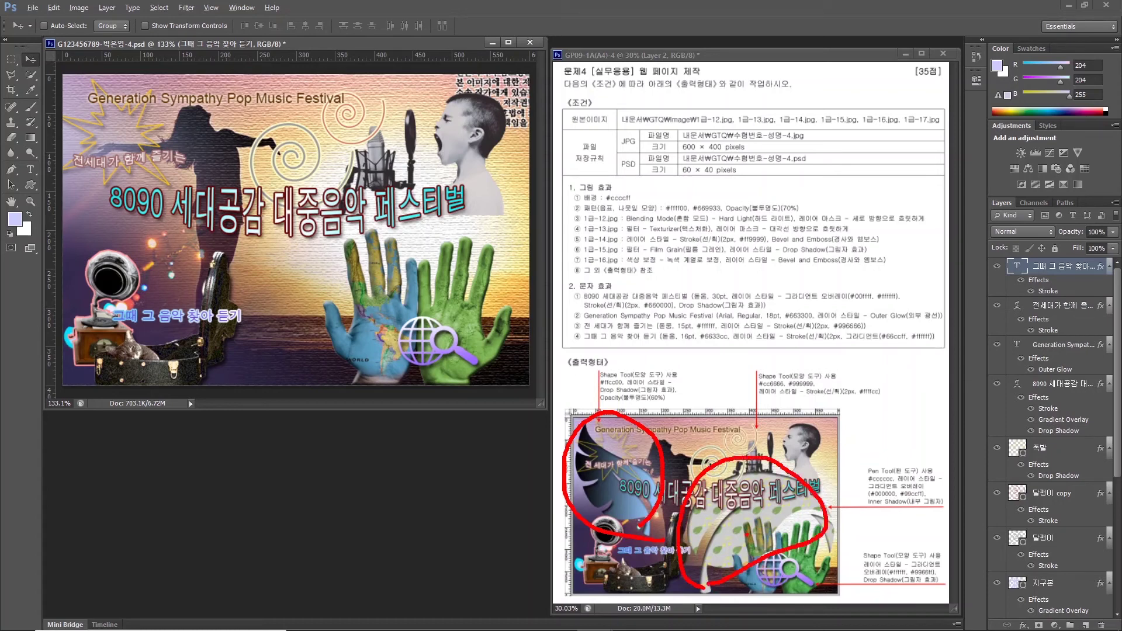
key("Escape")
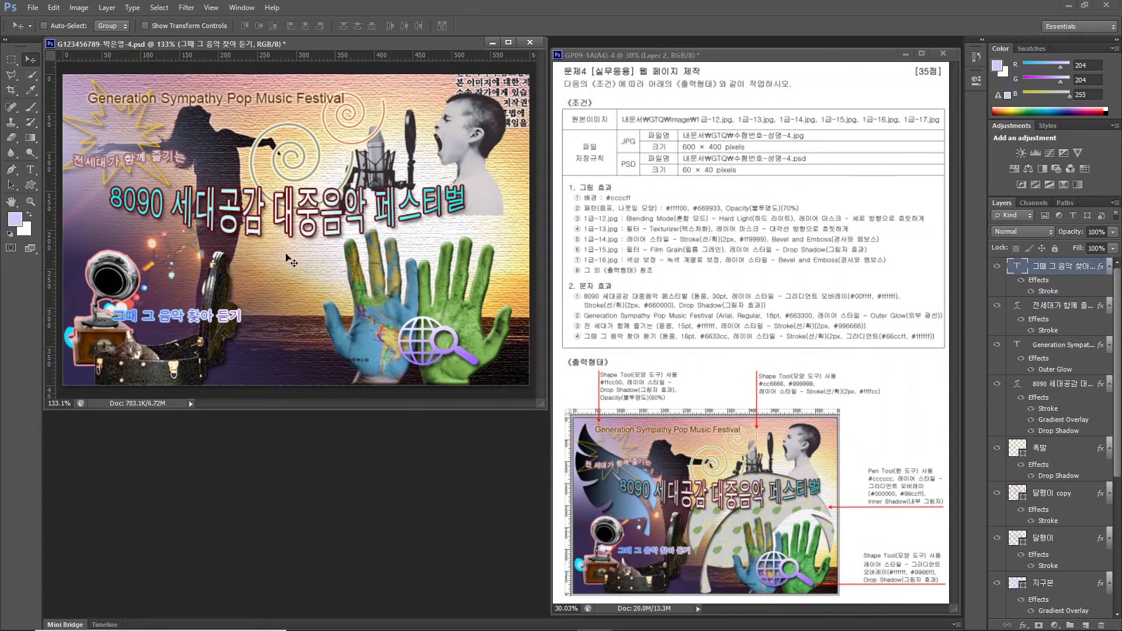
Add a vertical guide and a horizontal guide to the canvas.
left_click(53, 135)
left_click_drag(52, 174, 199, 175)
left_click_drag(86, 59, 84, 300)
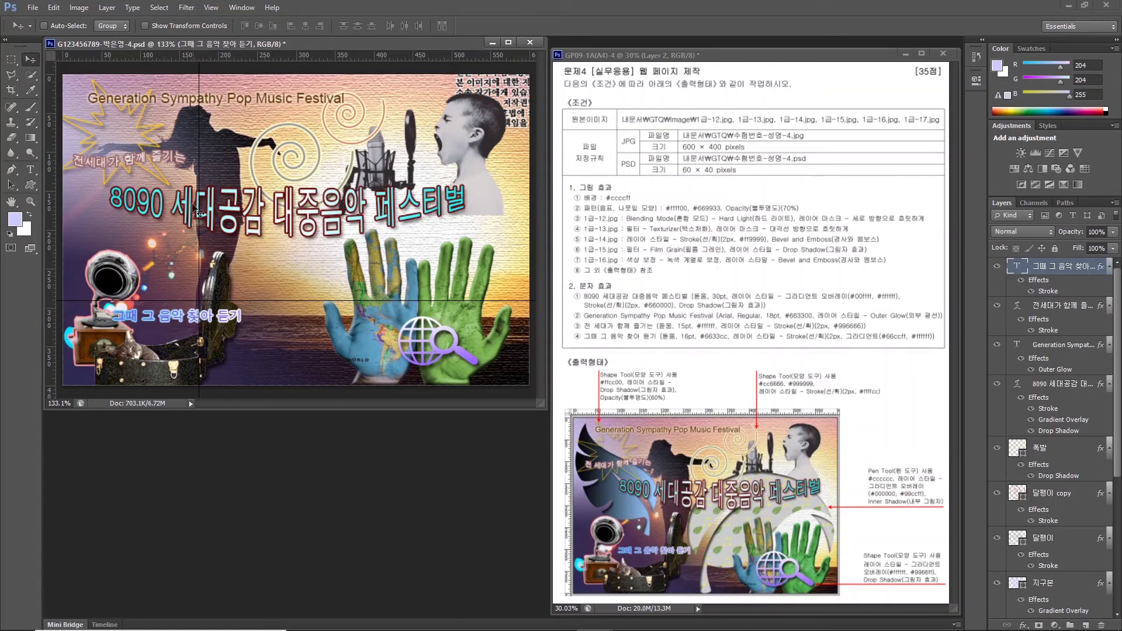
Hide all text, shape and image layers, leaving only the Background visible.
left_click(996, 269)
left_click(996, 270)
left_click_drag(997, 269, 997, 595)
scroll(1015, 538, "down", 5)
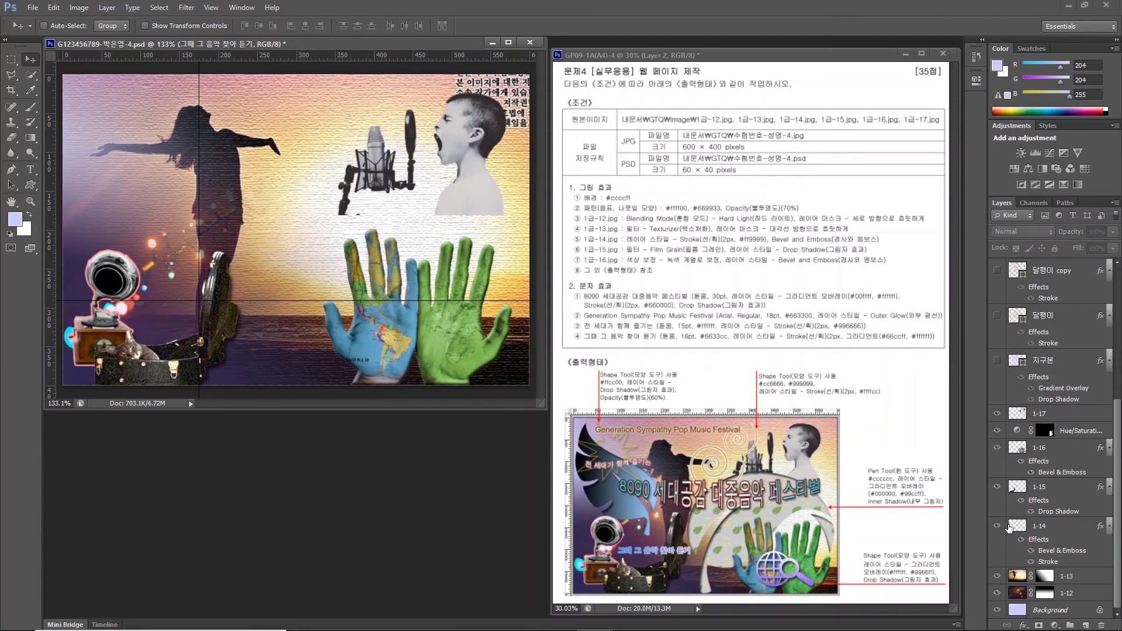
left_click_drag(997, 414, 997, 593)
scroll(1111, 427, "up", 5)
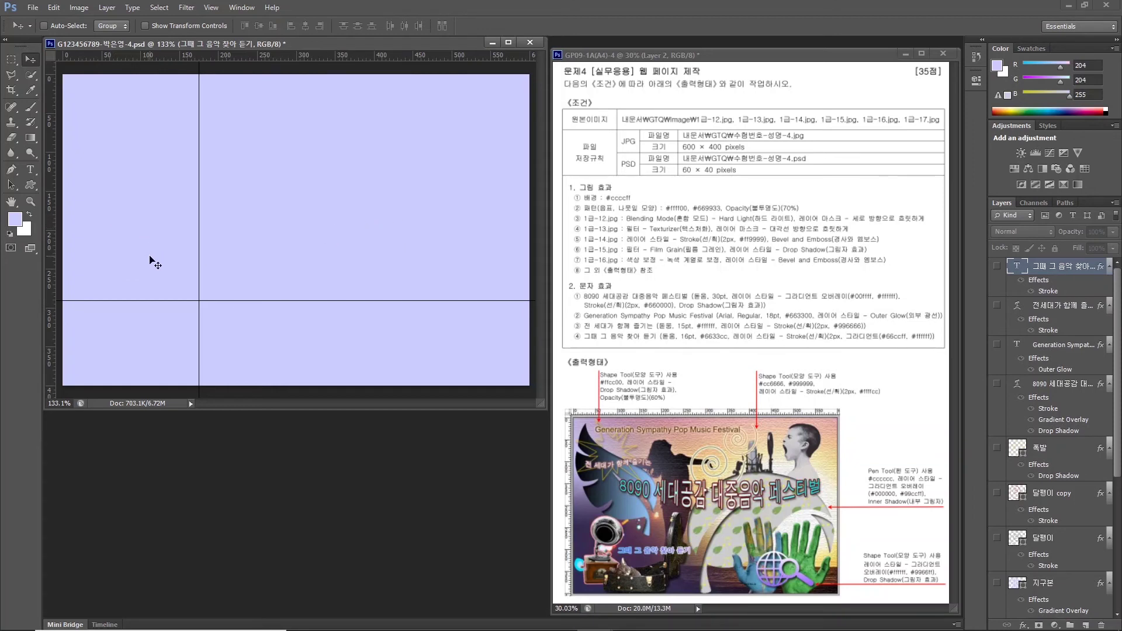
Draw a leaf custom shape on the left of the canvas with a cyan-blue fill.
left_click(31, 185)
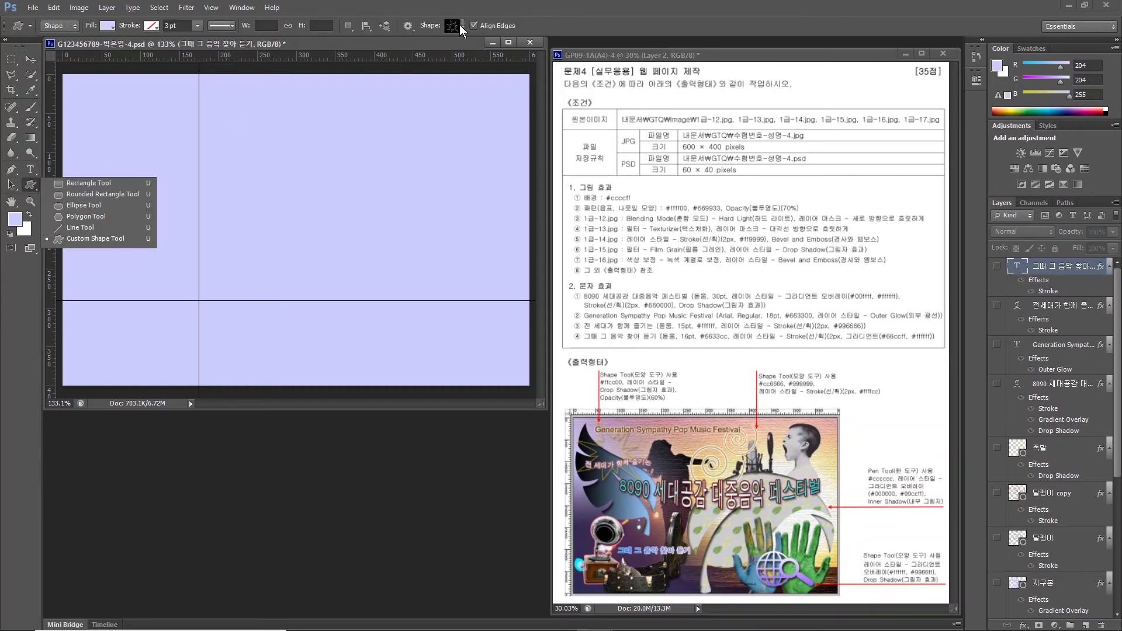
left_click(461, 26)
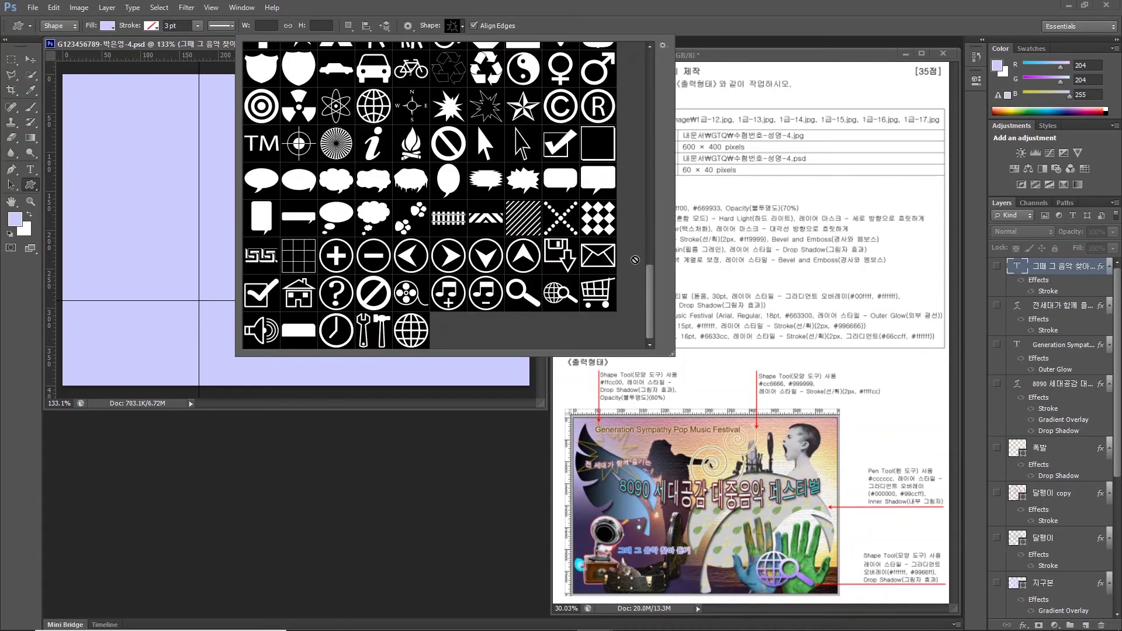
left_click_drag(650, 295, 637, 167)
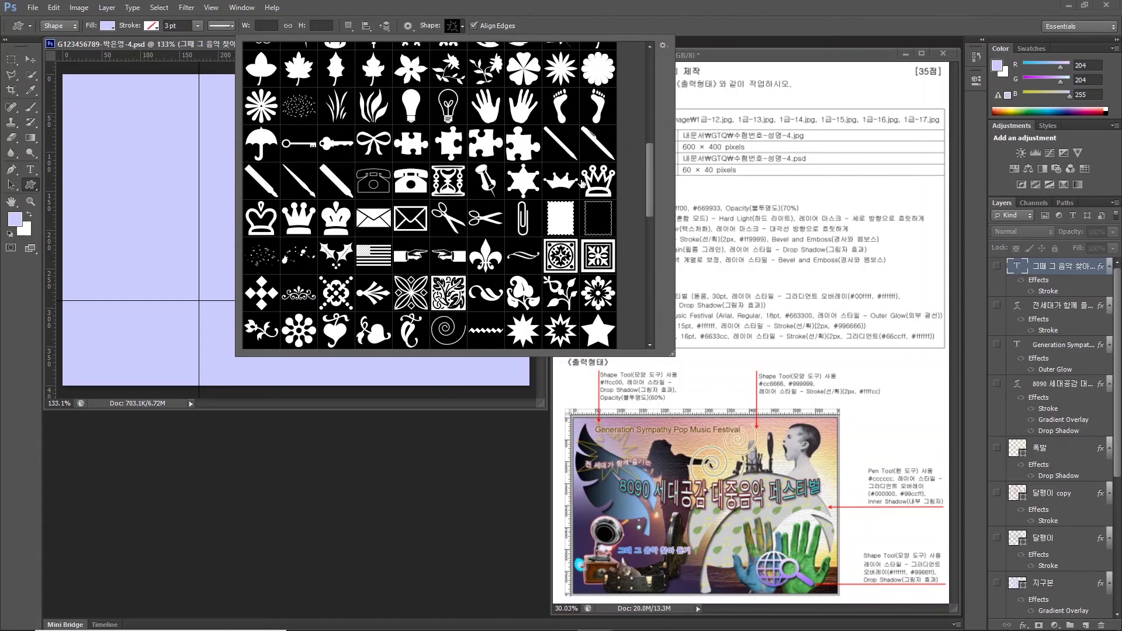
scroll(551, 163, "up", 2)
left_click(597, 115)
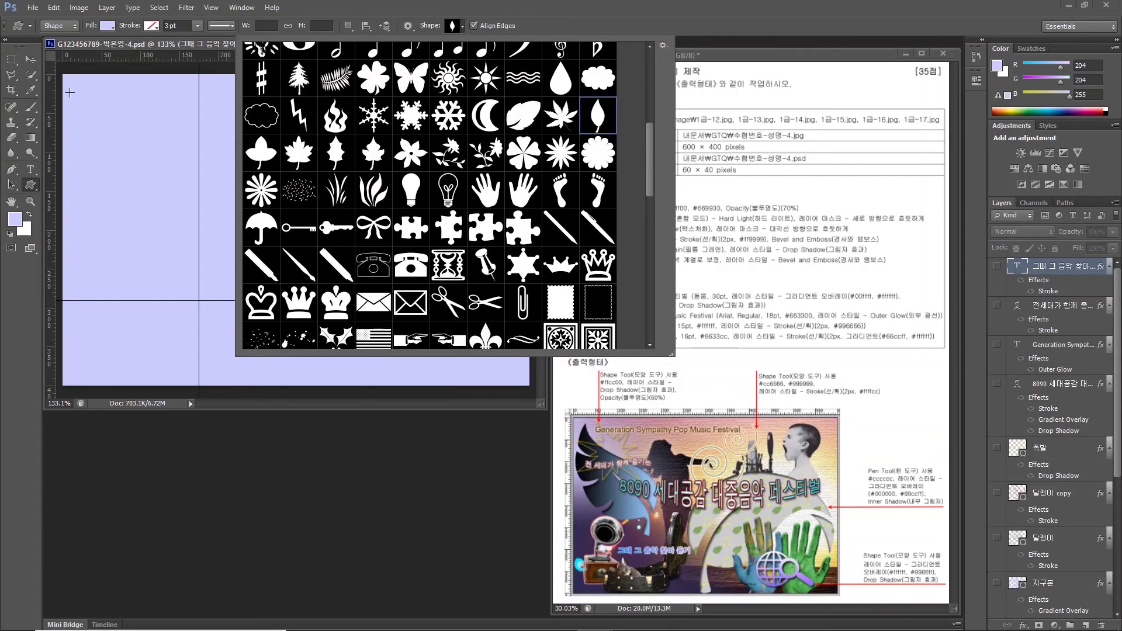
left_click_drag(70, 93, 170, 315)
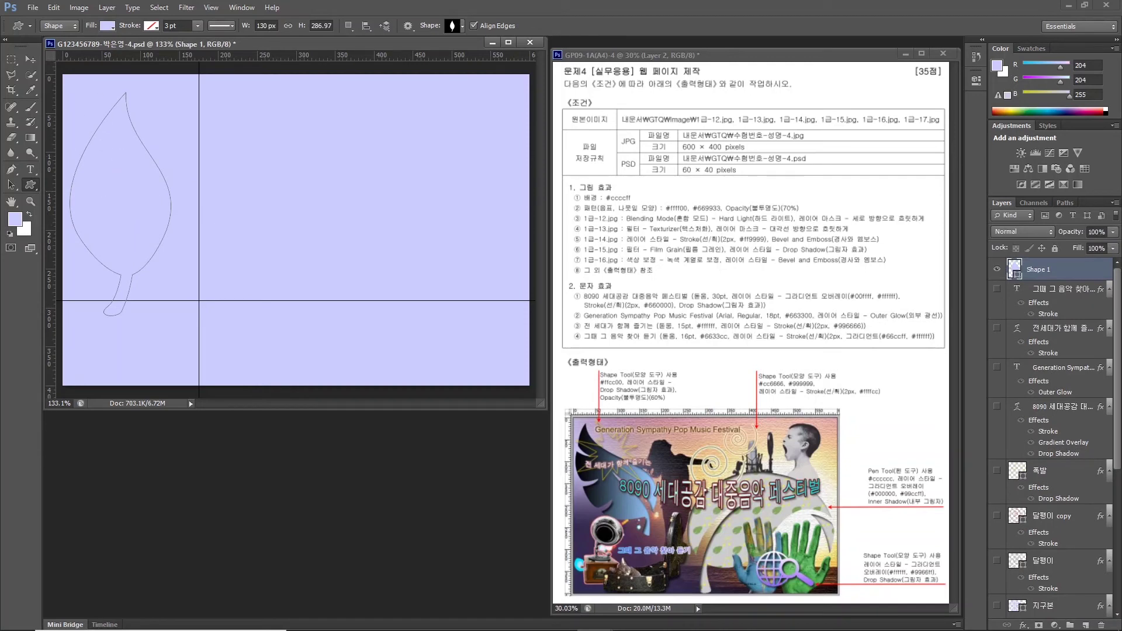
left_click(107, 25)
left_click(107, 119)
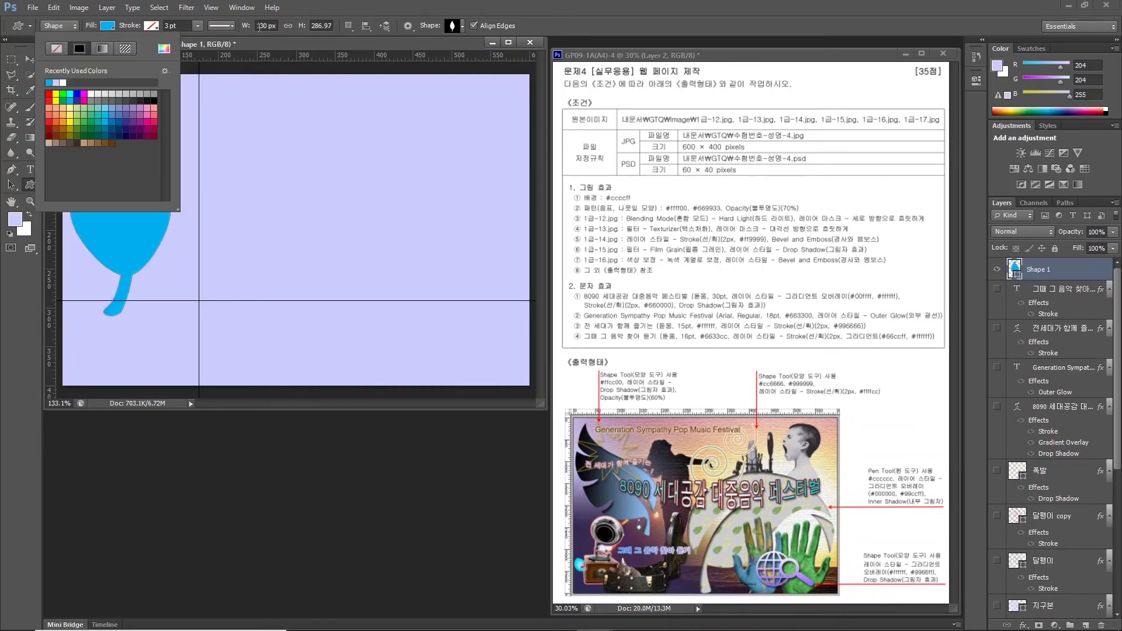
left_click(137, 181)
Tilt the leaf about 19.5° counter-clockwise and adjust its position on the canvas.
key("ctrl+t")
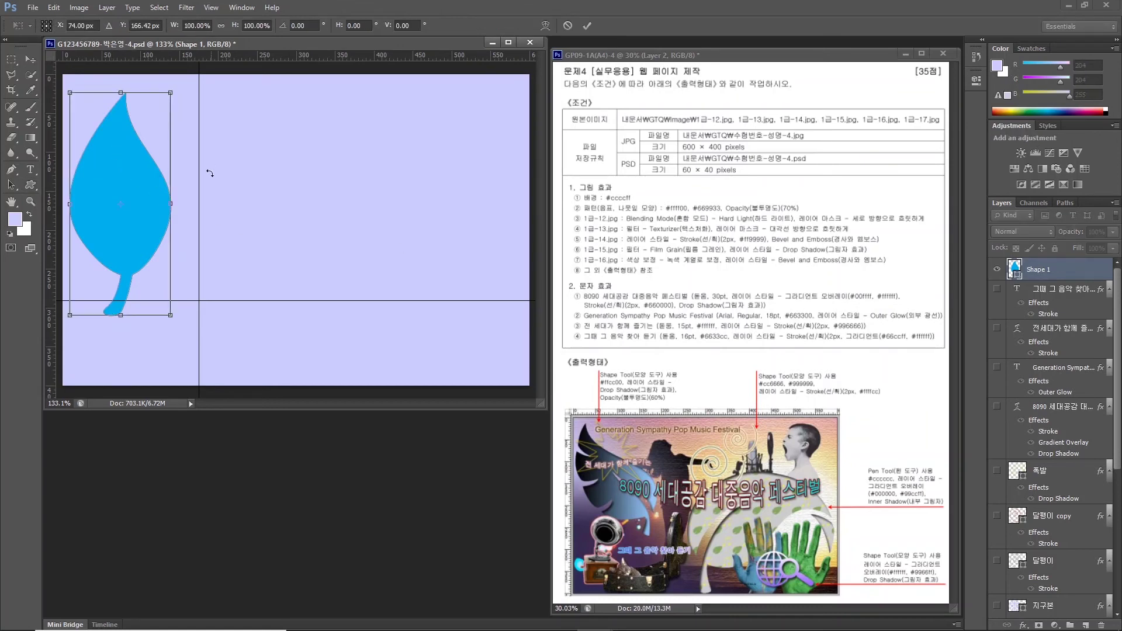
left_click_drag(150, 197, 166, 198)
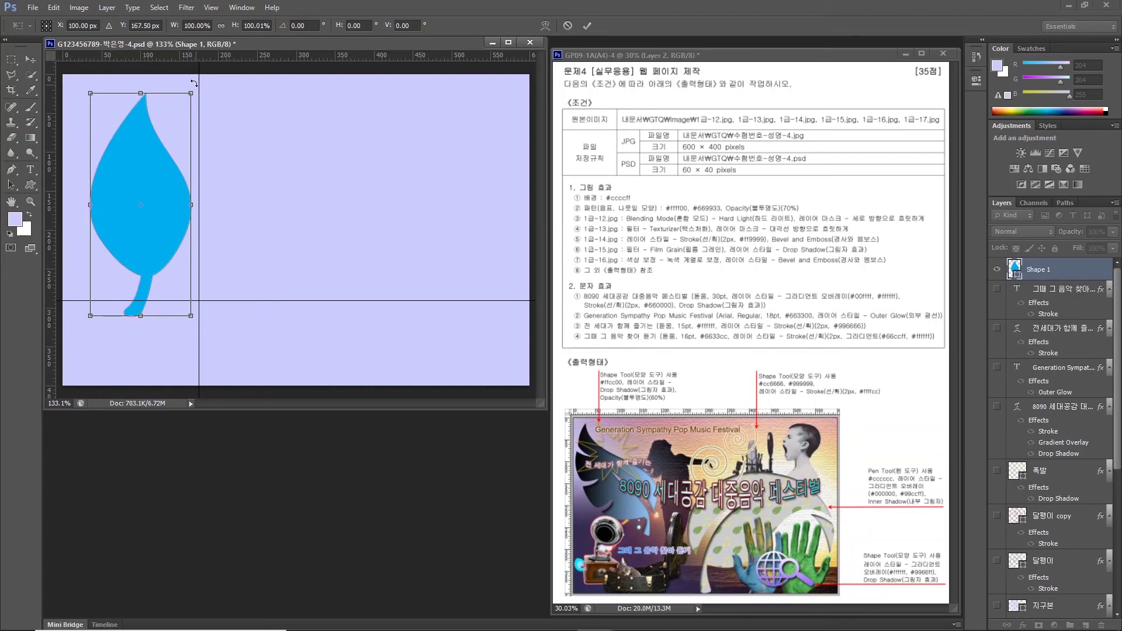
left_click_drag(194, 83, 187, 167)
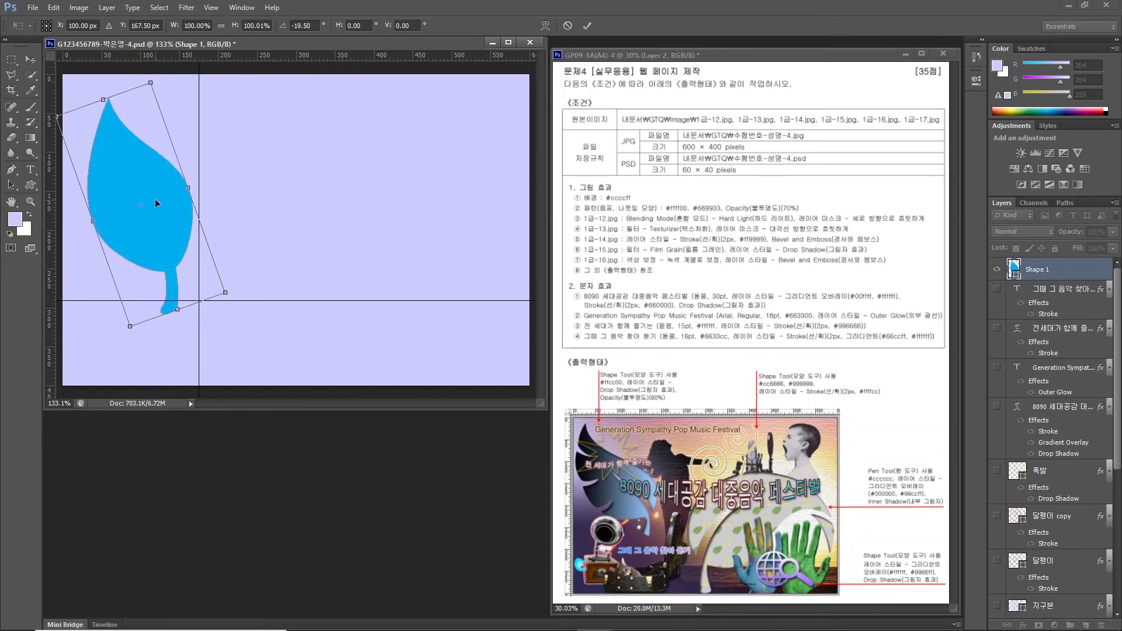
left_click_drag(156, 204, 174, 217)
key("Return")
scroll(169, 238, "up", 5)
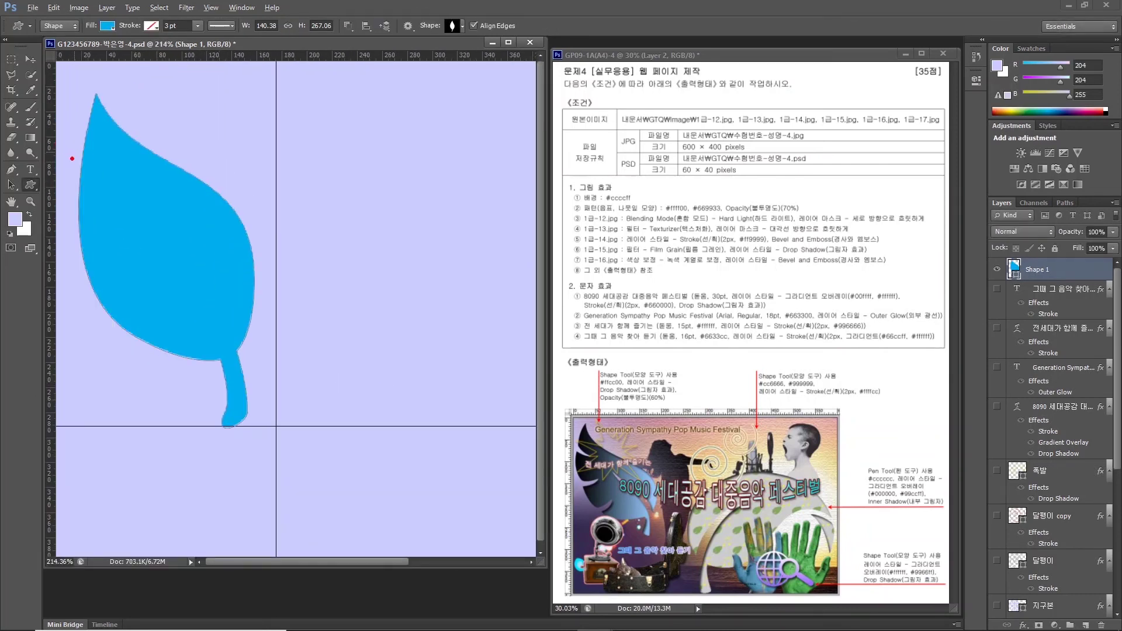
mouse_move(72, 158)
left_mouse_down()
mouse_move(123, 191)
mouse_move(77, 193)
left_mouse_up()
mouse_move(78, 246)
left_mouse_down()
mouse_move(146, 264)
mouse_move(83, 284)
left_mouse_up()
mouse_move(102, 331)
left_mouse_down()
mouse_move(166, 308)
mouse_move(145, 344)
left_mouse_up()
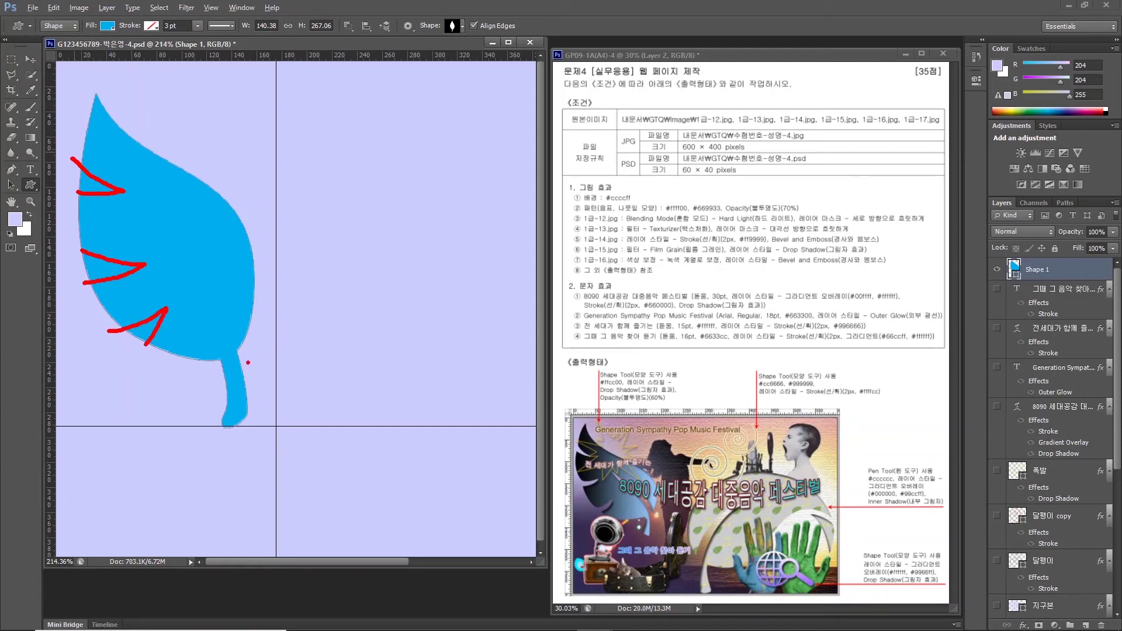
mouse_move(248, 363)
left_mouse_down()
mouse_move(204, 248)
mouse_move(221, 288)
mouse_move(263, 332)
left_mouse_up()
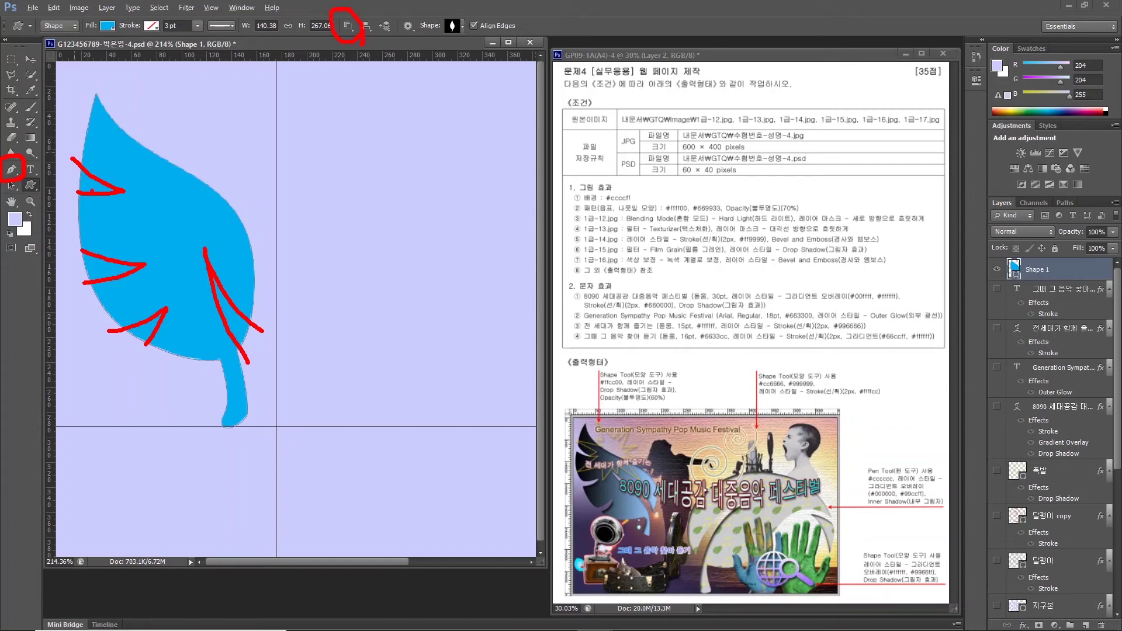
Switch to the Pen tool with Subtract Front Shape as the path operation.
left_click(14, 170)
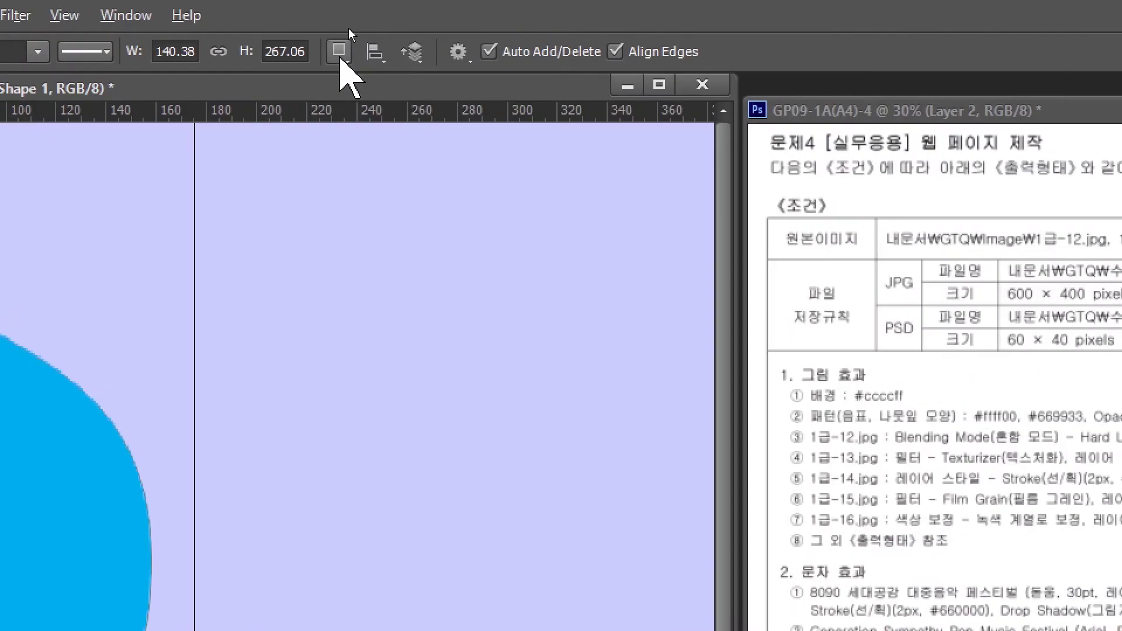
left_click(348, 27)
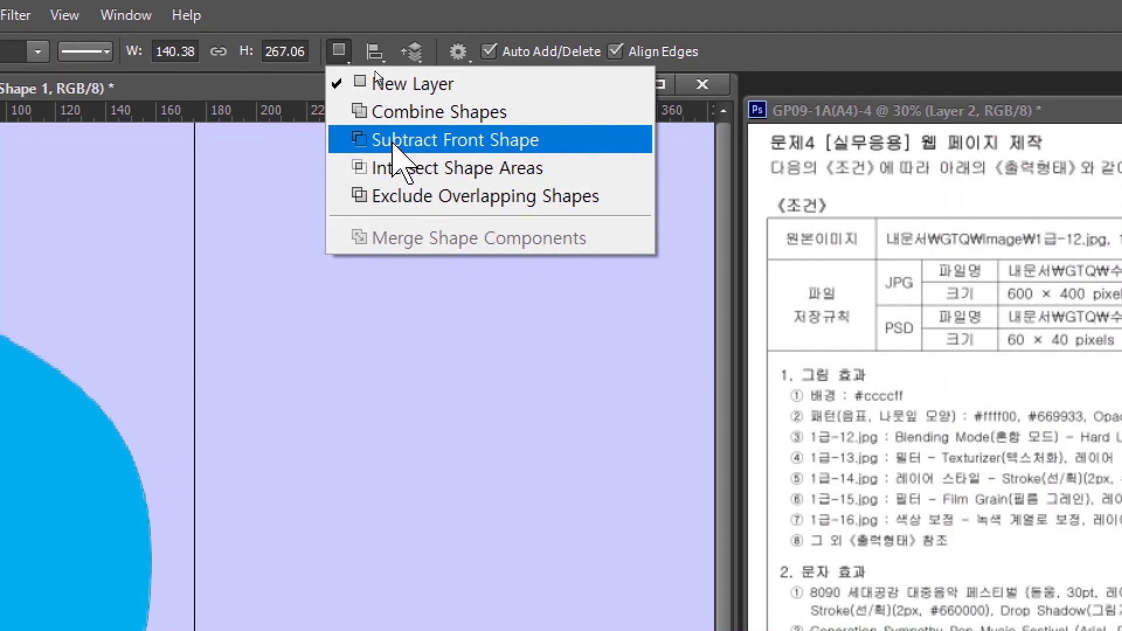
left_click(393, 143)
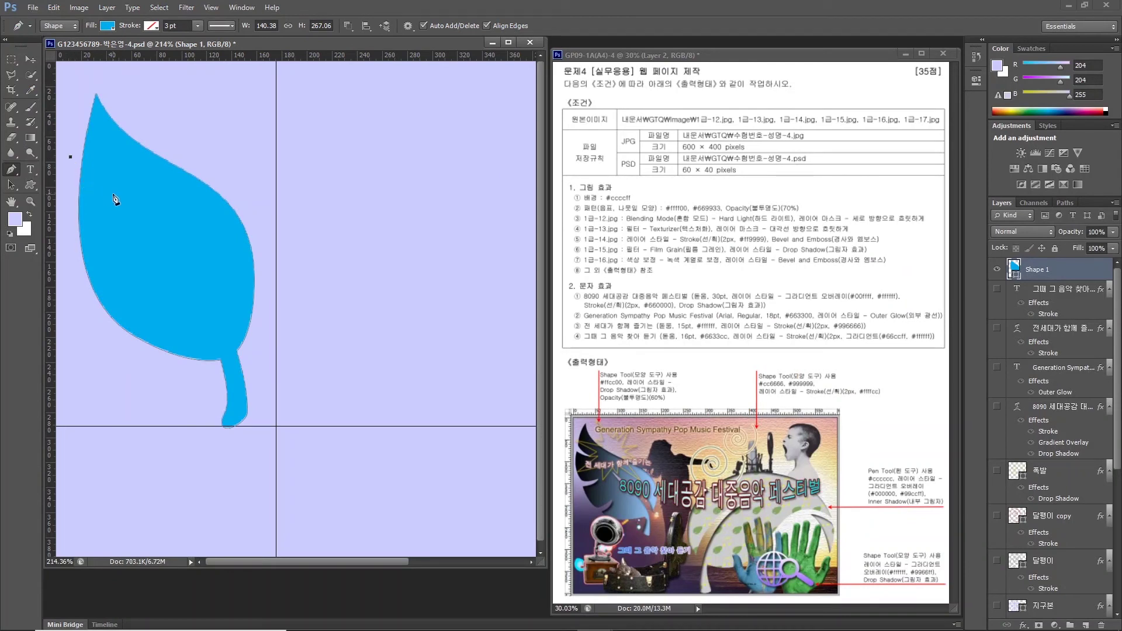
Draw a closed curved notch path over the leaf's upper-left edge.
left_click_drag(109, 186, 127, 188)
scroll(98, 192, "up", 3)
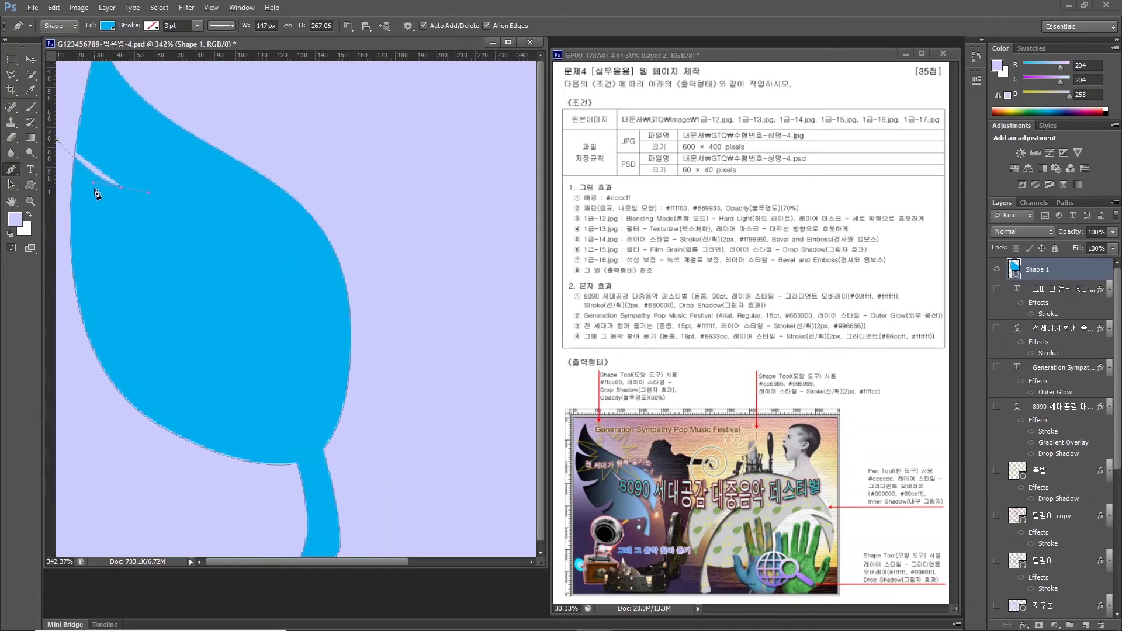
mouse_move(153, 216)
left_mouse_down()
mouse_move(129, 203)
mouse_move(141, 206)
mouse_move(70, 203)
left_mouse_up()
left_click(129, 204)
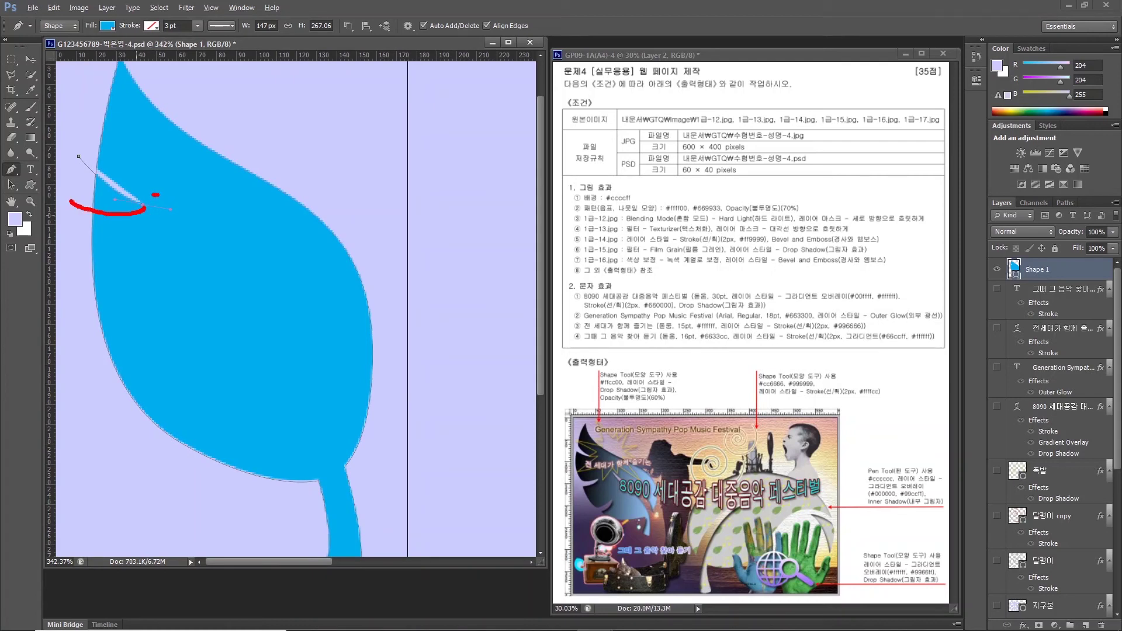
mouse_move(156, 195)
left_mouse_down()
mouse_move(214, 205)
mouse_move(165, 214)
mouse_move(176, 219)
left_mouse_up()
mouse_move(138, 195)
left_mouse_down()
mouse_move(134, 208)
mouse_move(146, 204)
left_mouse_up()
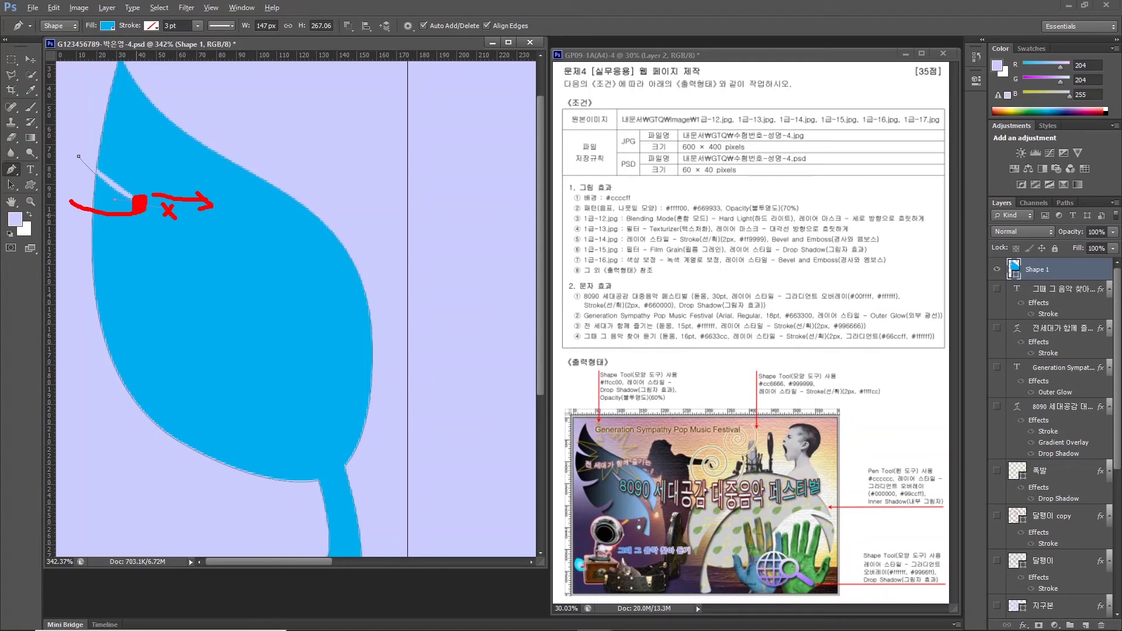
key("Escape")
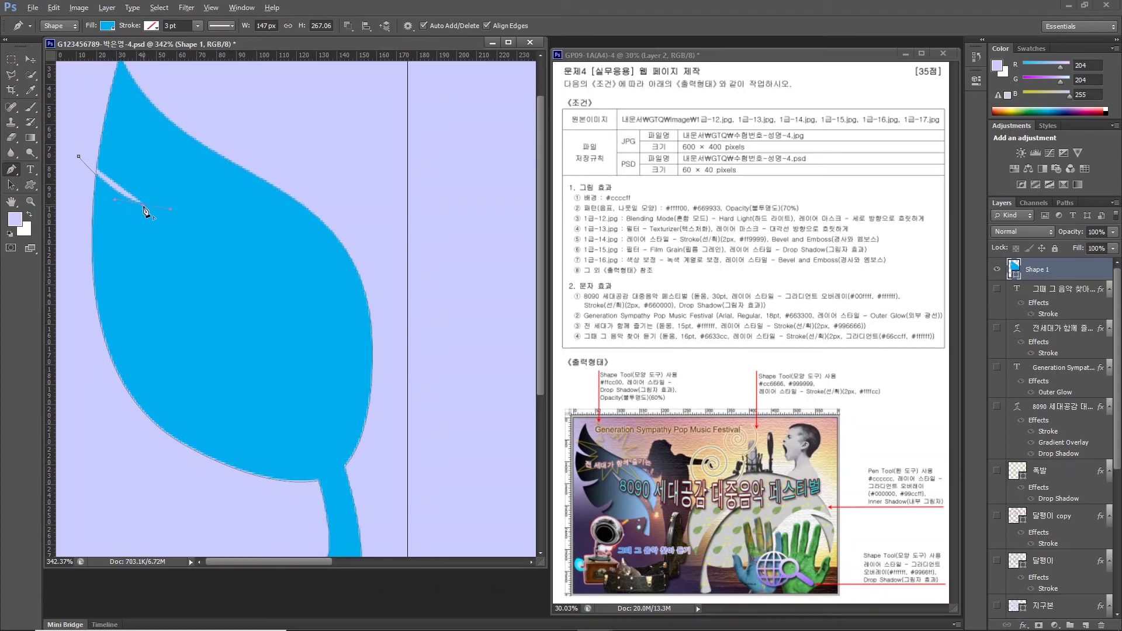
left_click(143, 205, "alt")
left_click_drag(78, 183, 61, 167)
left_click(79, 183)
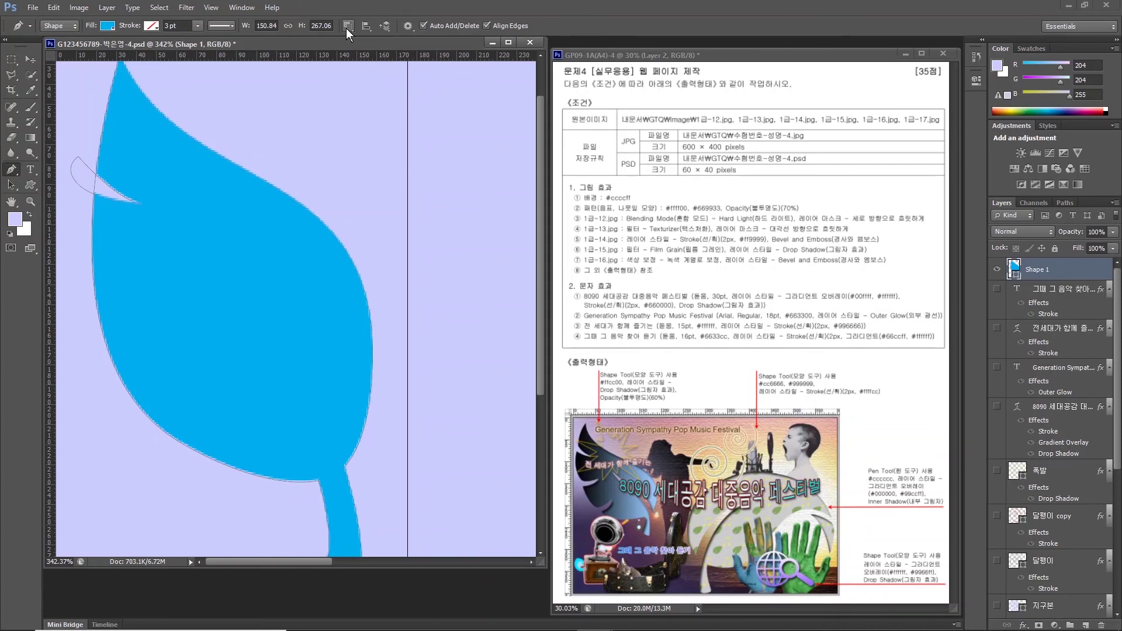
Draw a second closed curved notch into the leaf's left edge.
left_click(79, 278)
left_click_drag(140, 287, 175, 275)
left_click_drag(83, 305, 58, 304)
left_click(79, 279)
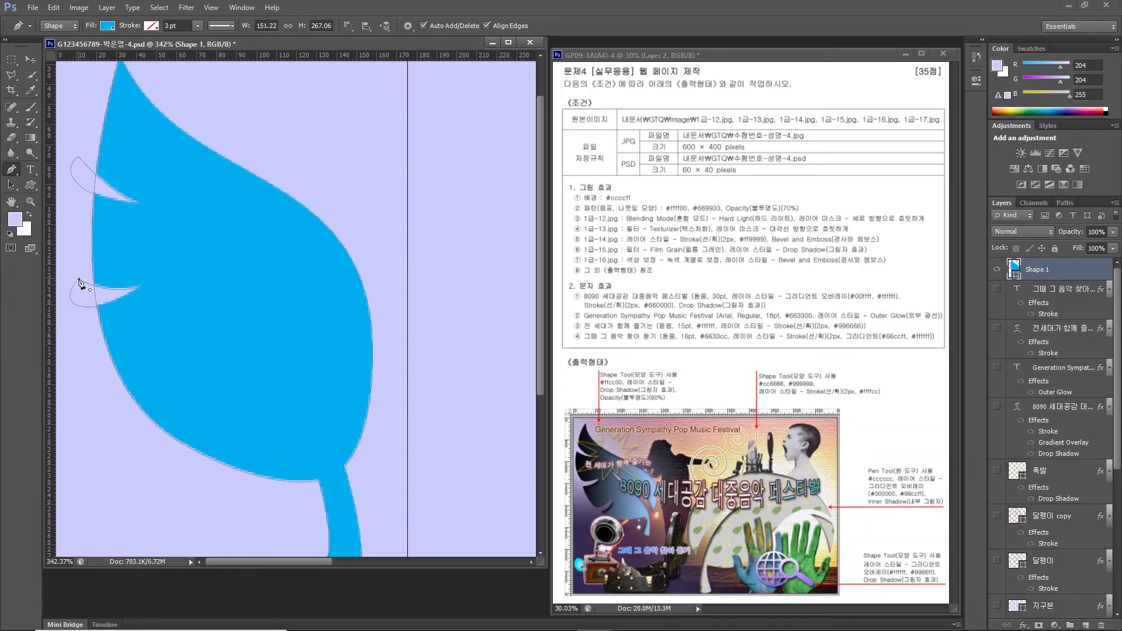
Draw a third notch lower on the left edge and begin the vein cutout at the stem.
left_click(106, 402)
left_click_drag(199, 393, 225, 372)
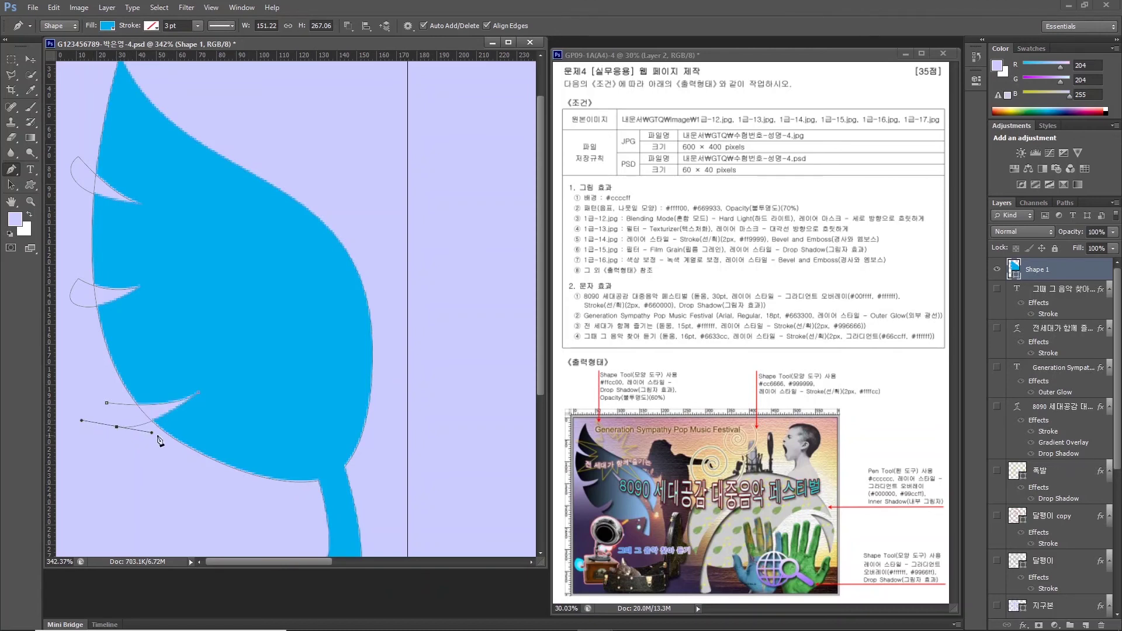
left_click_drag(107, 403, 141, 430)
left_click(348, 31)
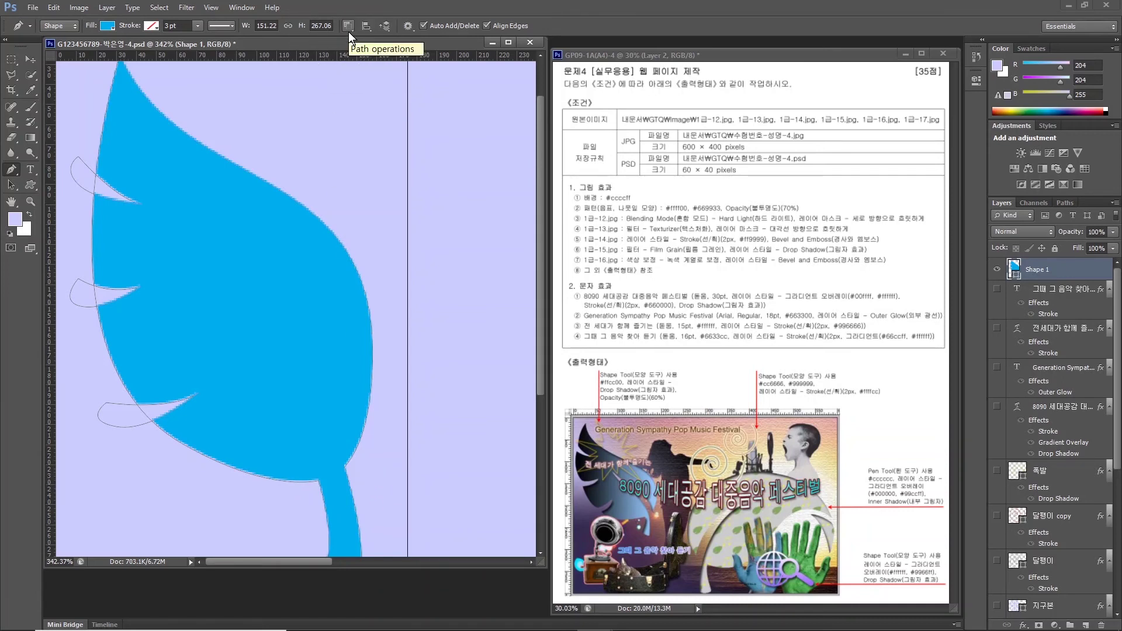
left_click(366, 486)
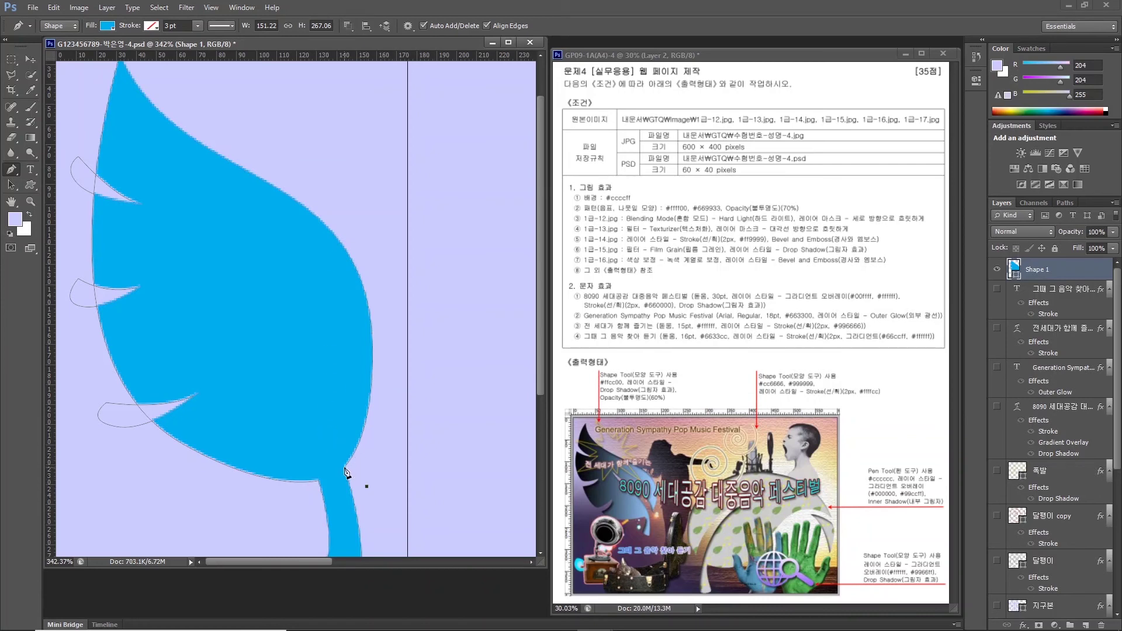
left_click(344, 469)
Finish the closed vein path curving from the stem diagonally up through the leaf's middle.
left_click_drag(249, 329, 201, 300)
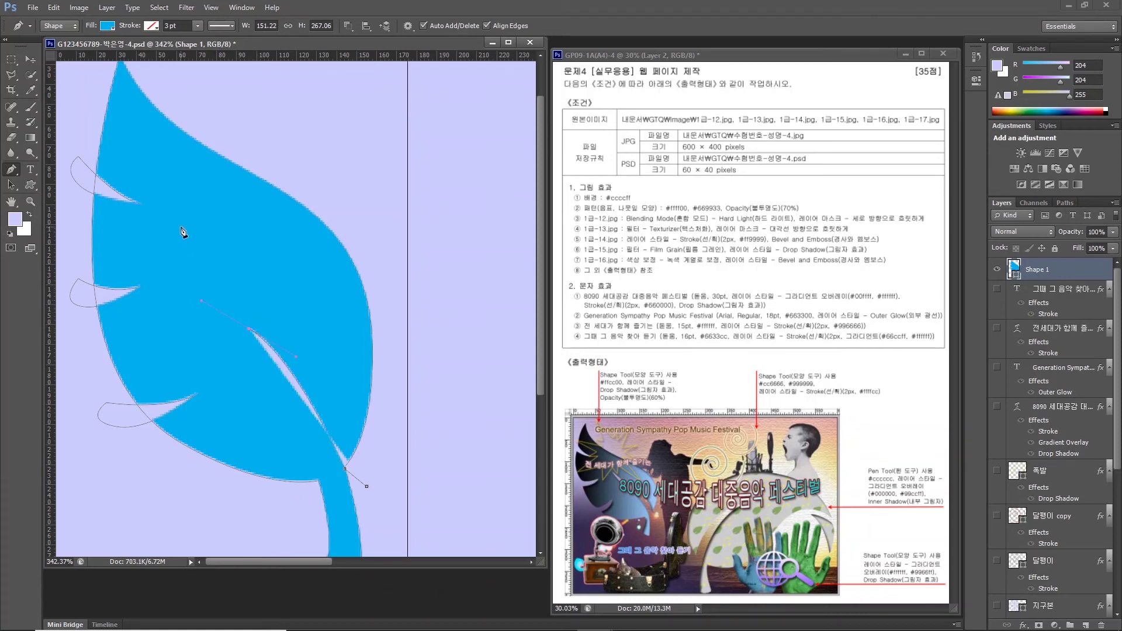
left_click_drag(180, 227, 175, 193)
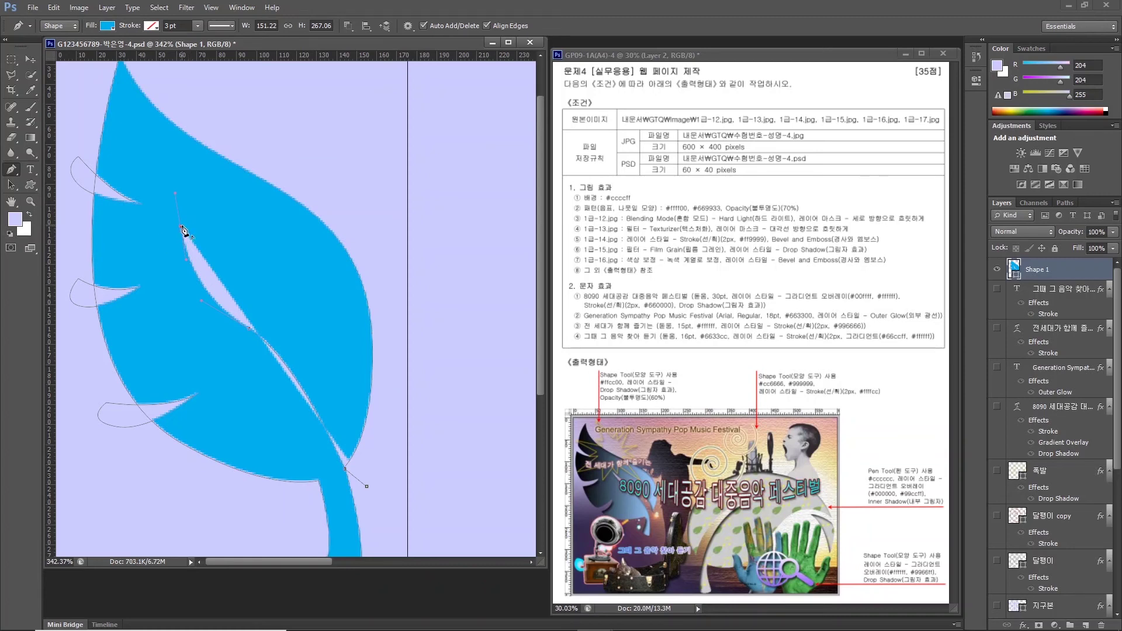
left_click_drag(253, 312, 291, 326)
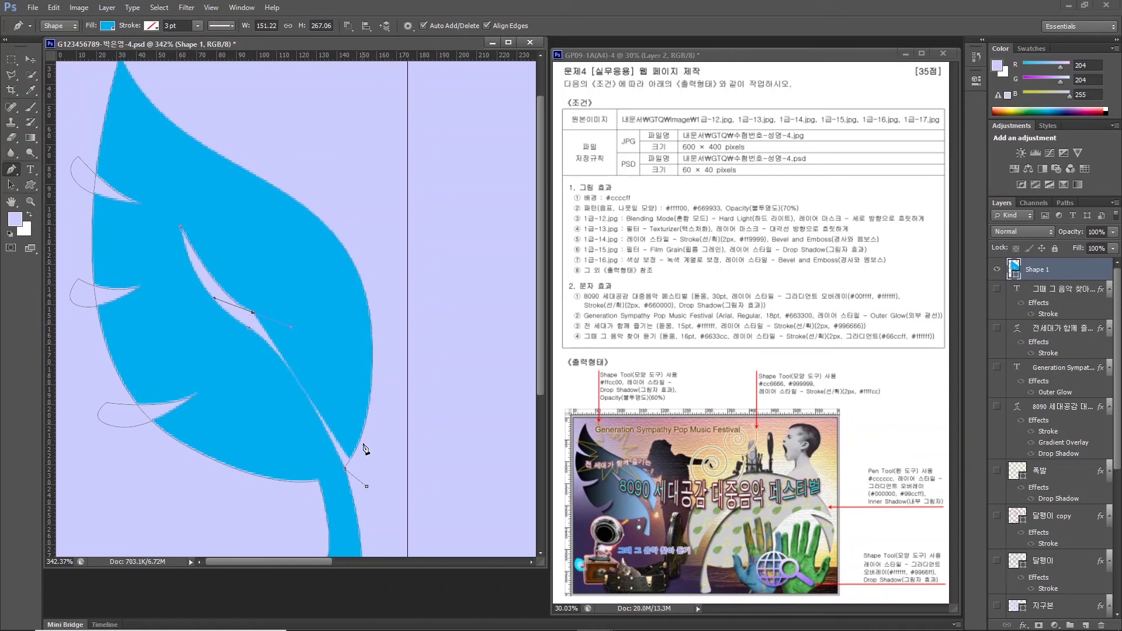
left_click_drag(364, 448, 381, 493)
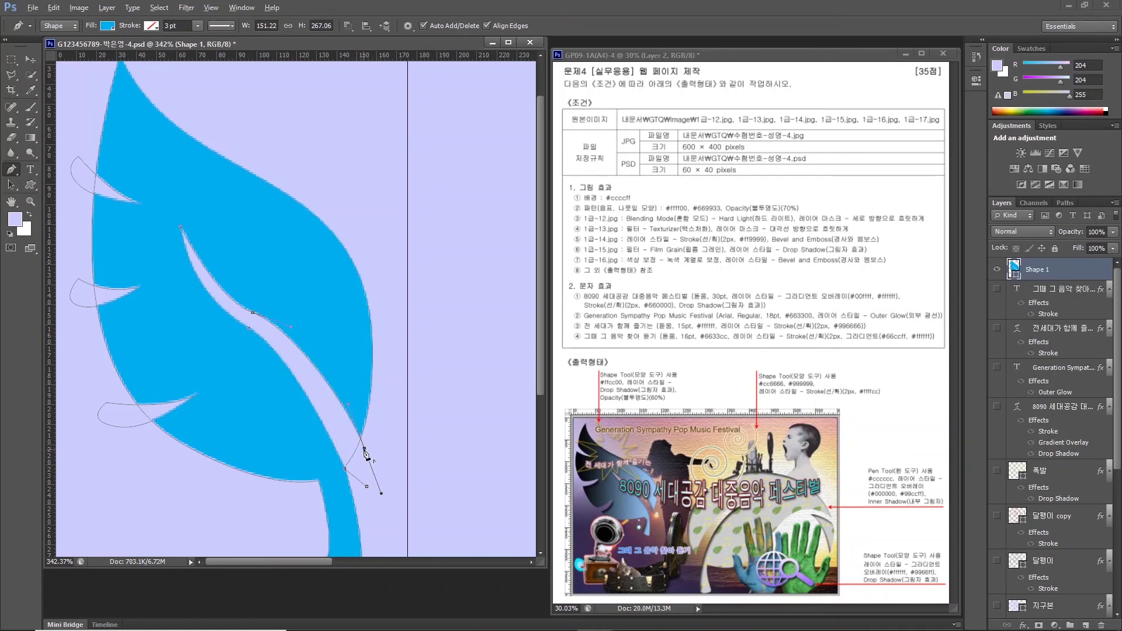
left_click(346, 469)
key("ctrl+z")
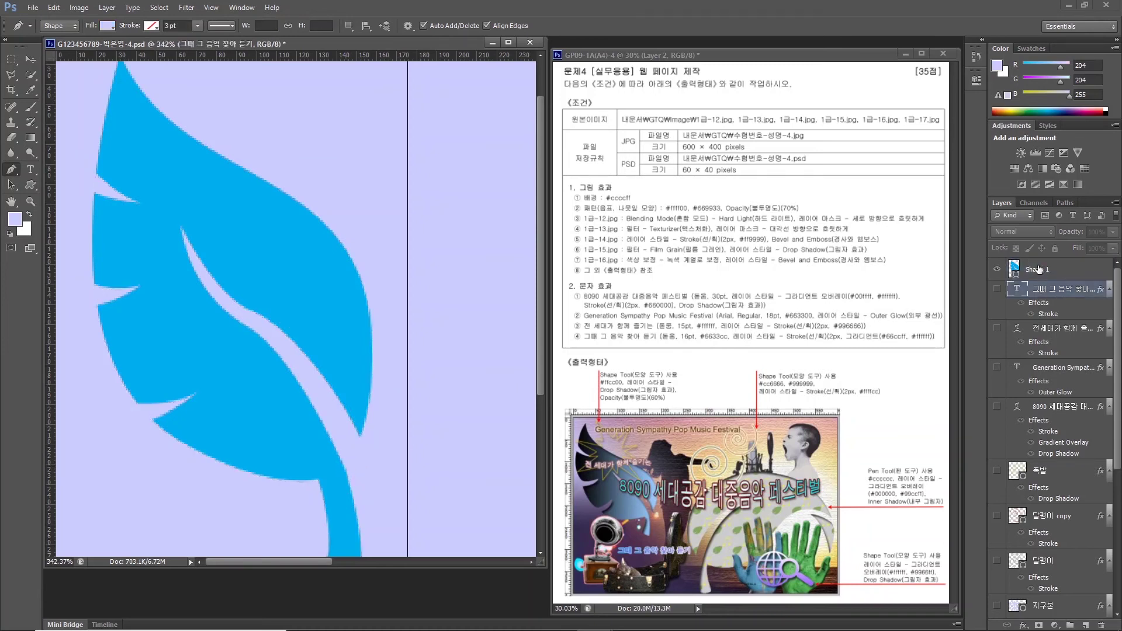
key("ctrl+z")
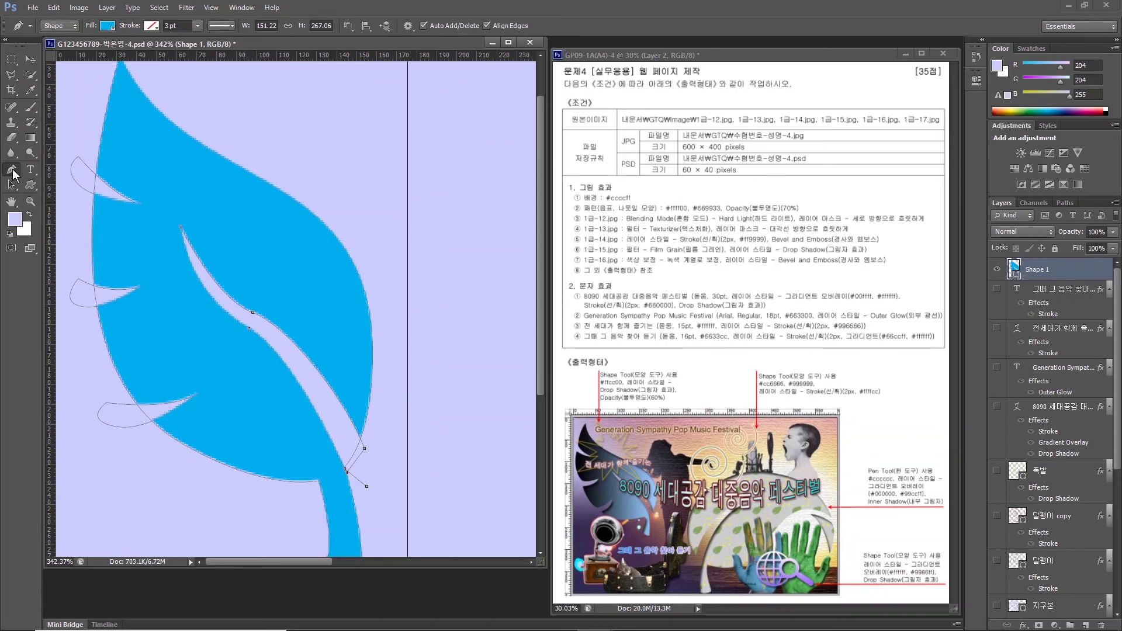
key("Return")
left_click(349, 26)
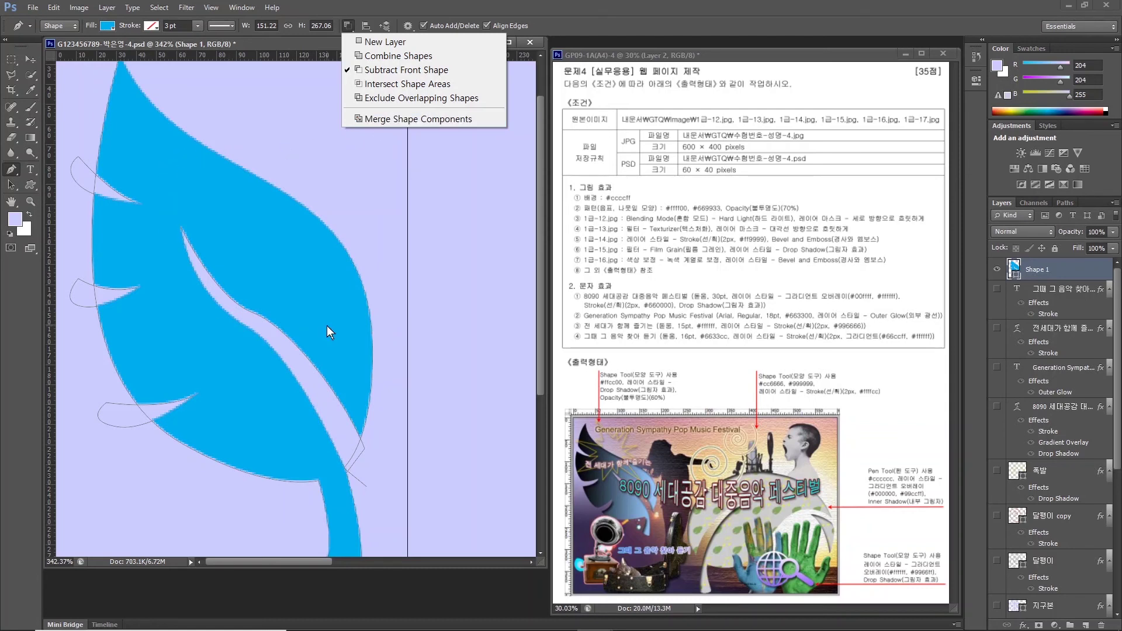
Merge the leaf's shape components and rename its layer to 펜툴 나뭇잎.
left_click(403, 121)
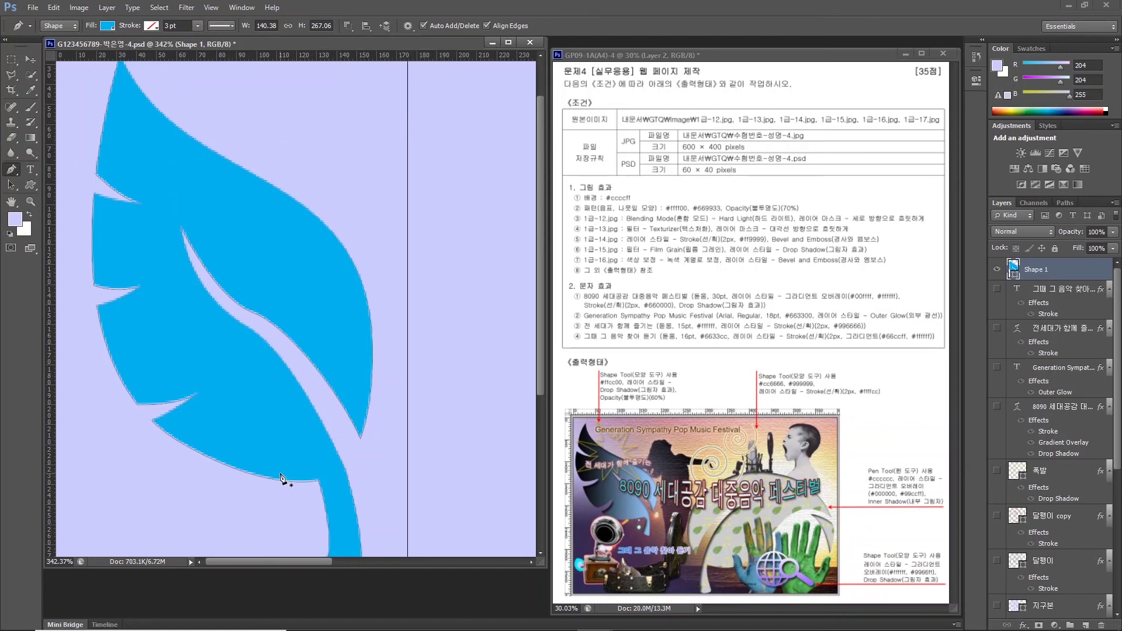
double_click(1019, 269)
type("펜툴 나뭇잎")
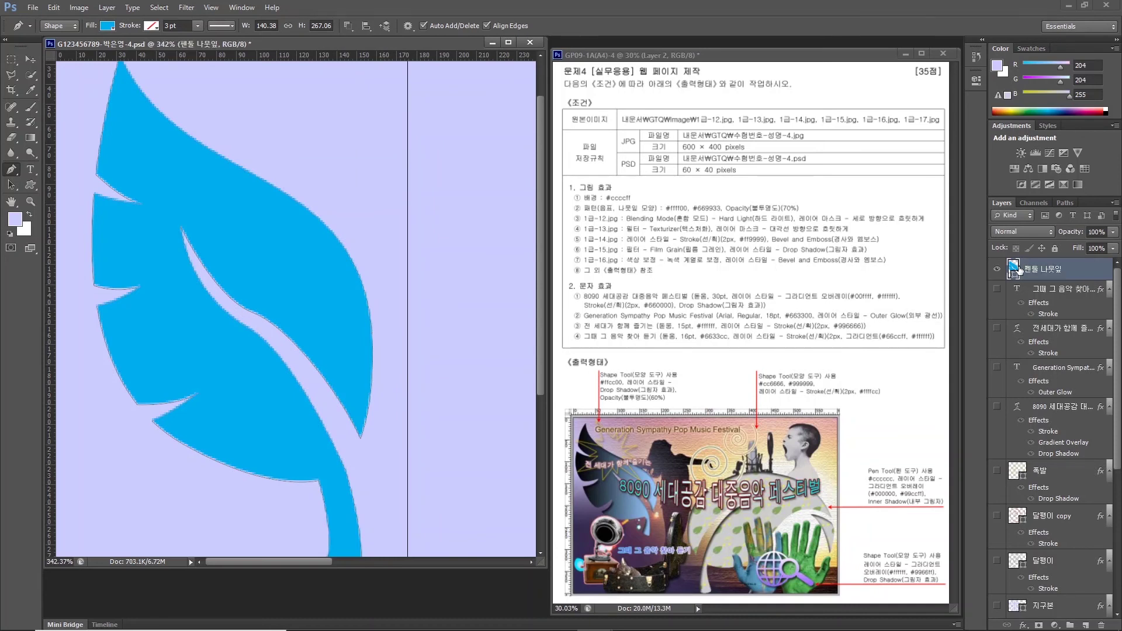
key("Return")
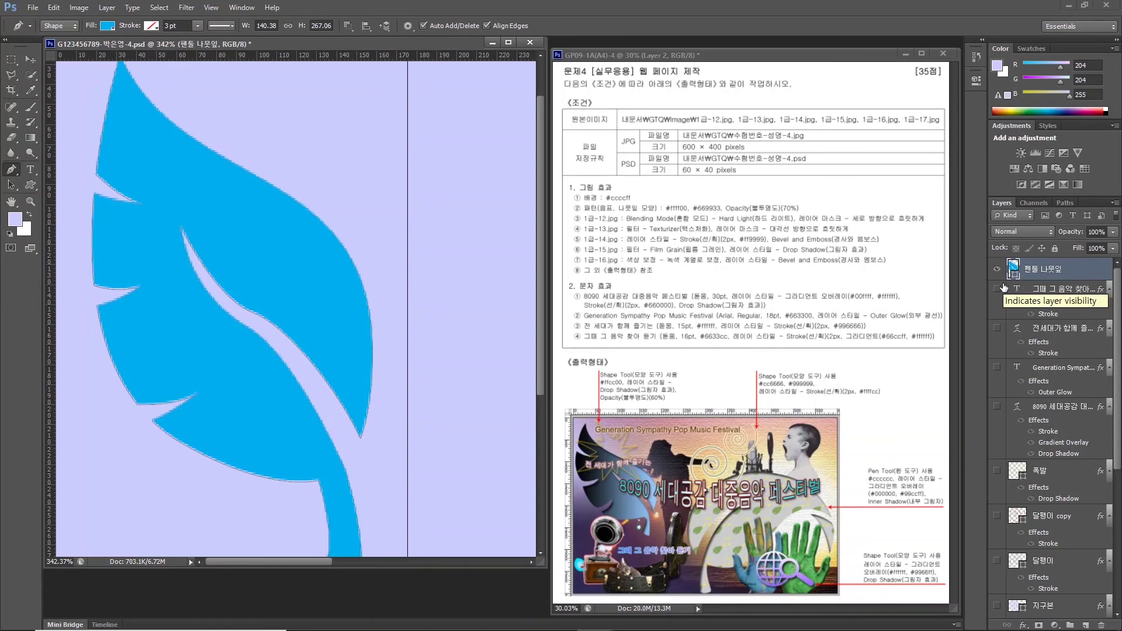
Add a vertical guide near 251.6 px and a horizontal guide across the leaf.
scroll(437, 447, "down", 4)
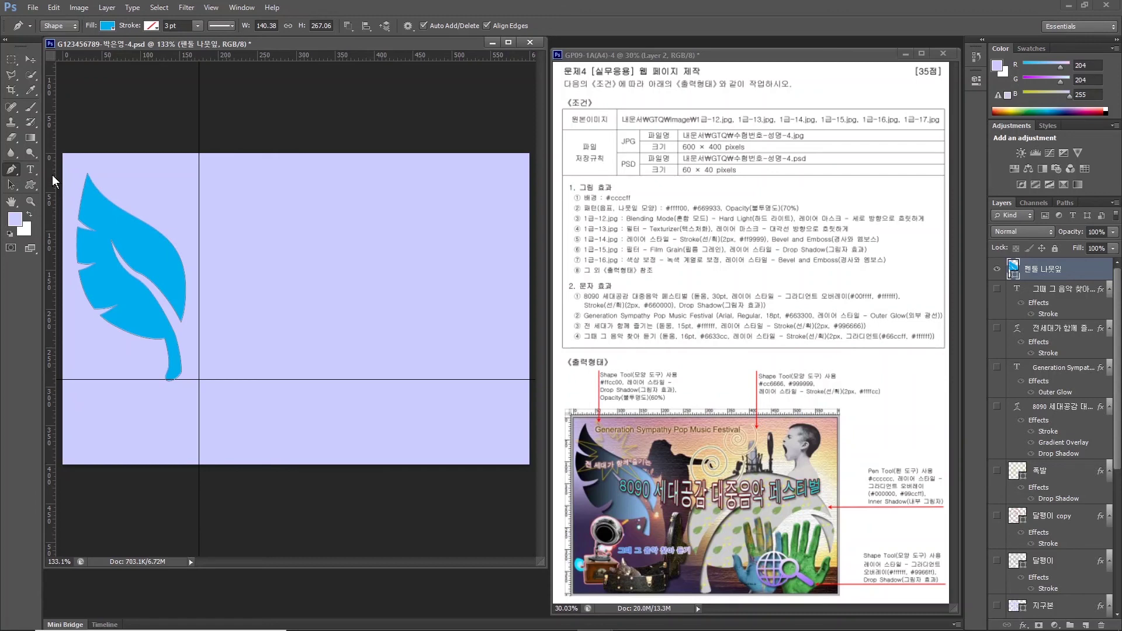
left_click_drag(52, 174, 263, 176)
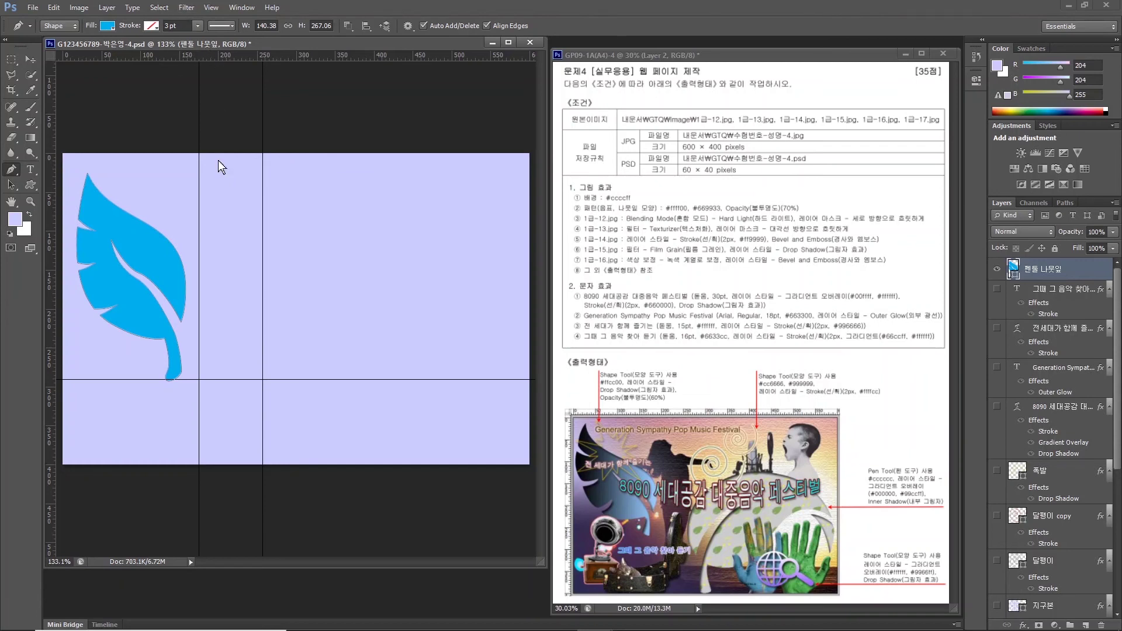
left_click_drag(220, 55, 221, 256)
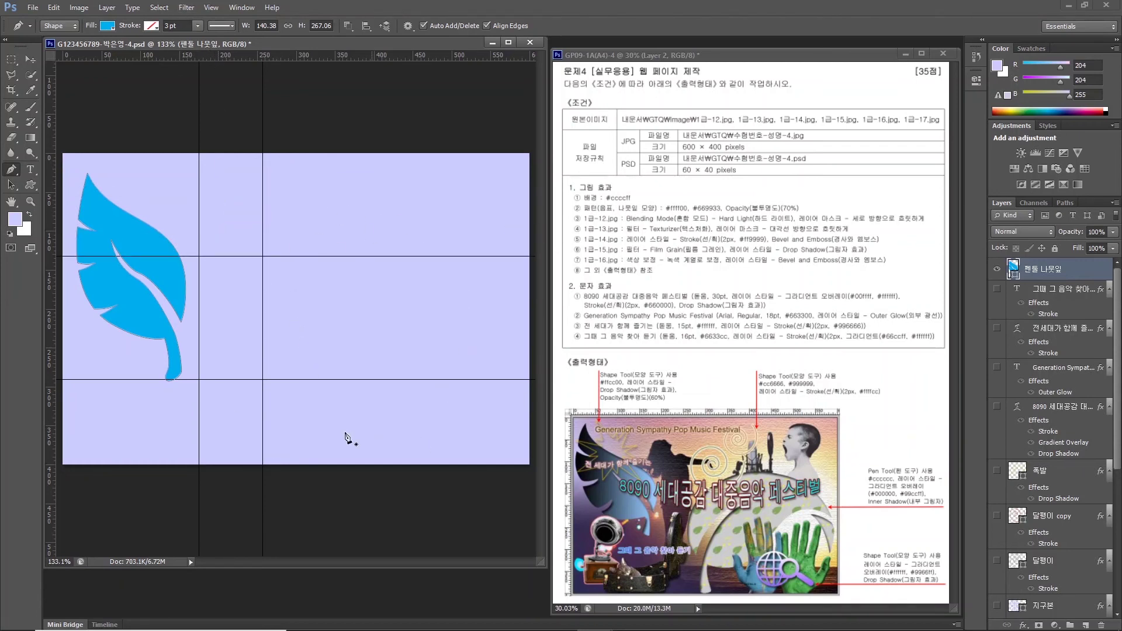
left_click(32, 184)
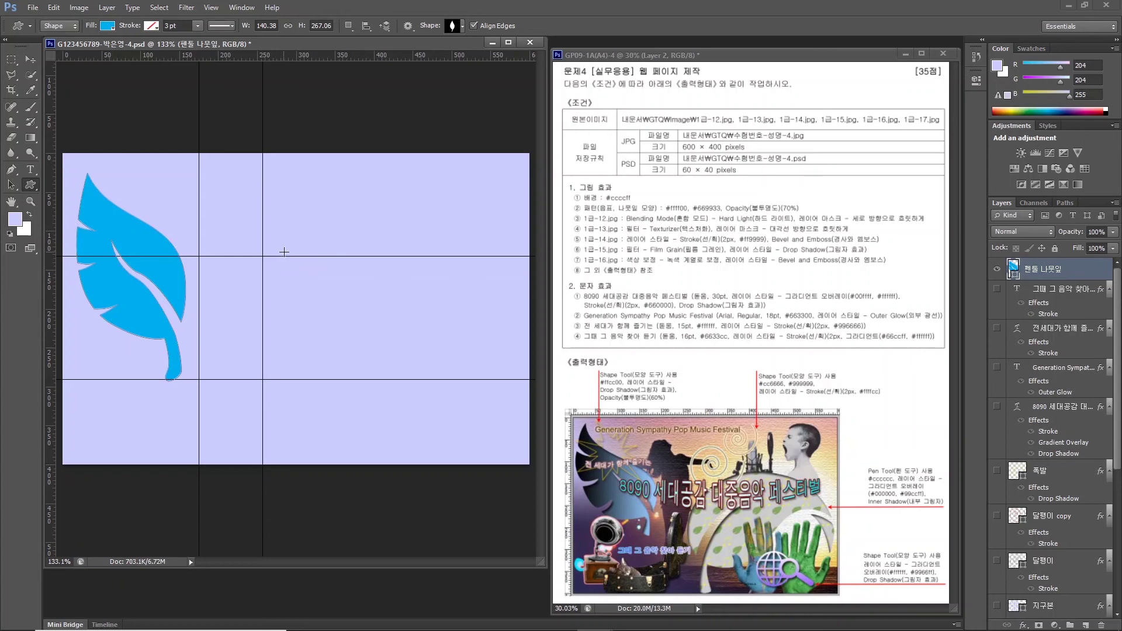
Draw a second leaf shape right of the first and flip it horizontally.
left_click_drag(282, 253, 377, 461)
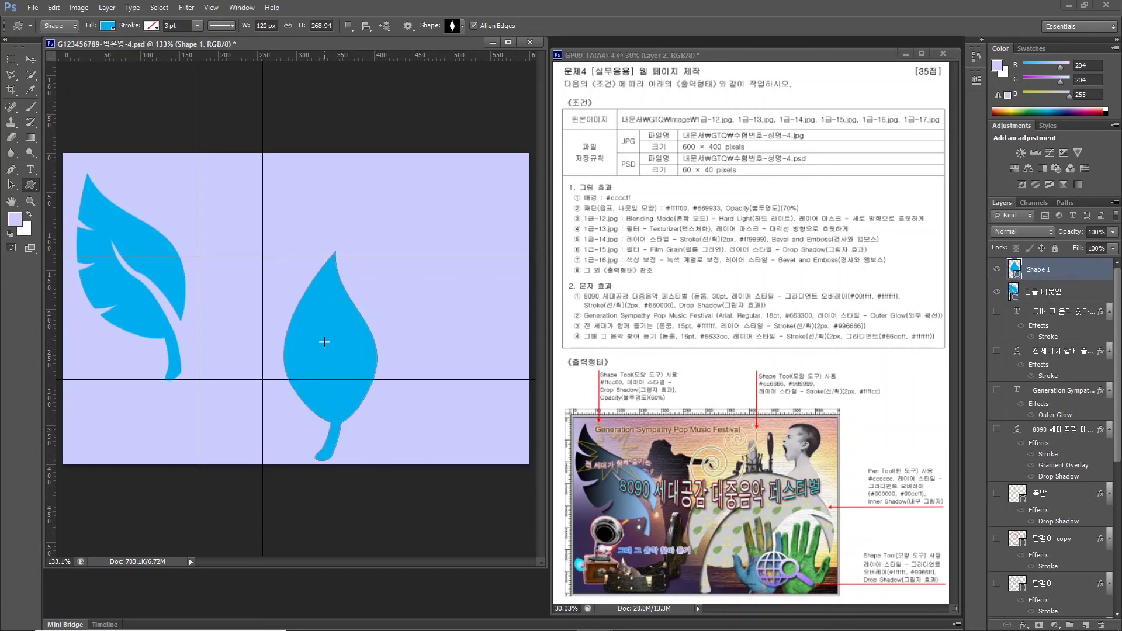
key("ctrl+t")
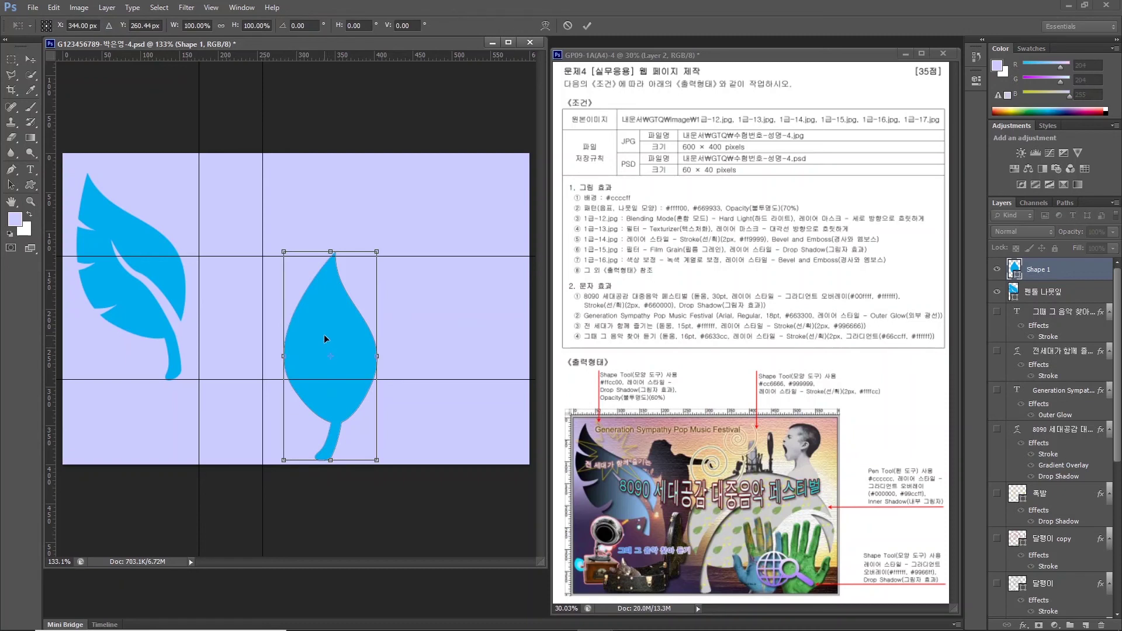
right_click(324, 334)
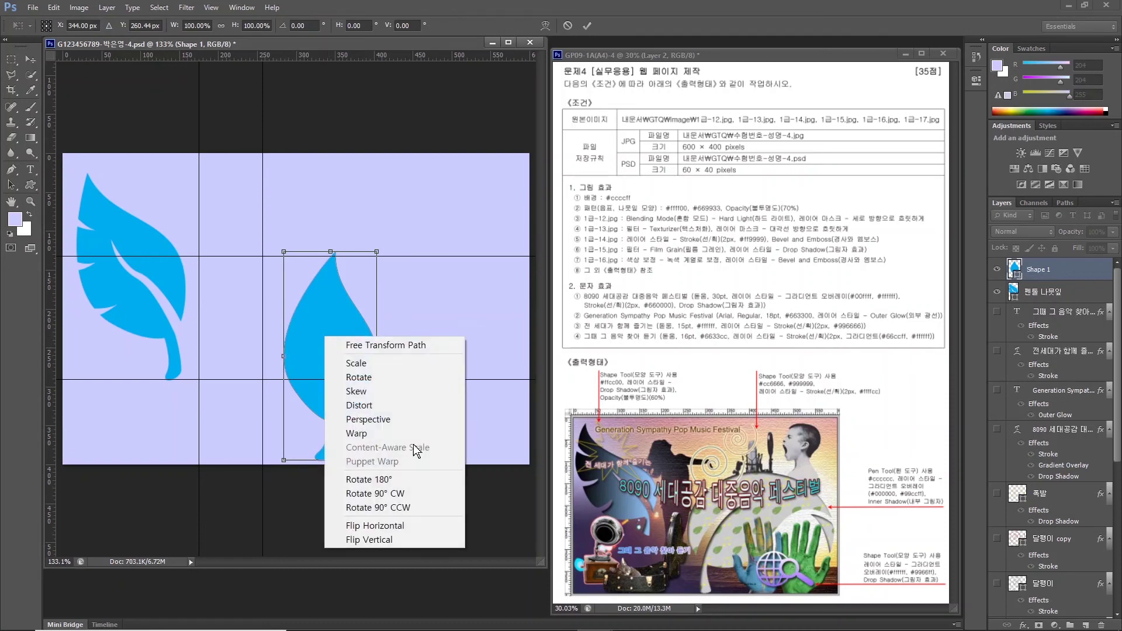
left_click(397, 525)
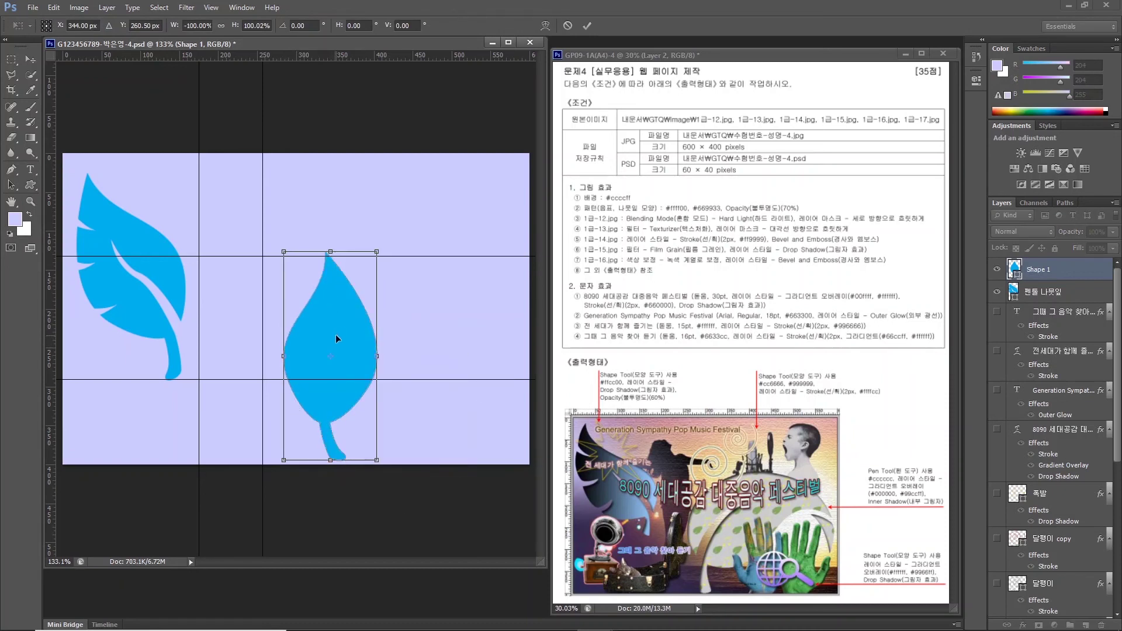
Tilt the new leaf to the right and enlarge it to about 135%.
left_click_drag(465, 261, 351, 330)
left_click_drag(343, 240, 344, 161)
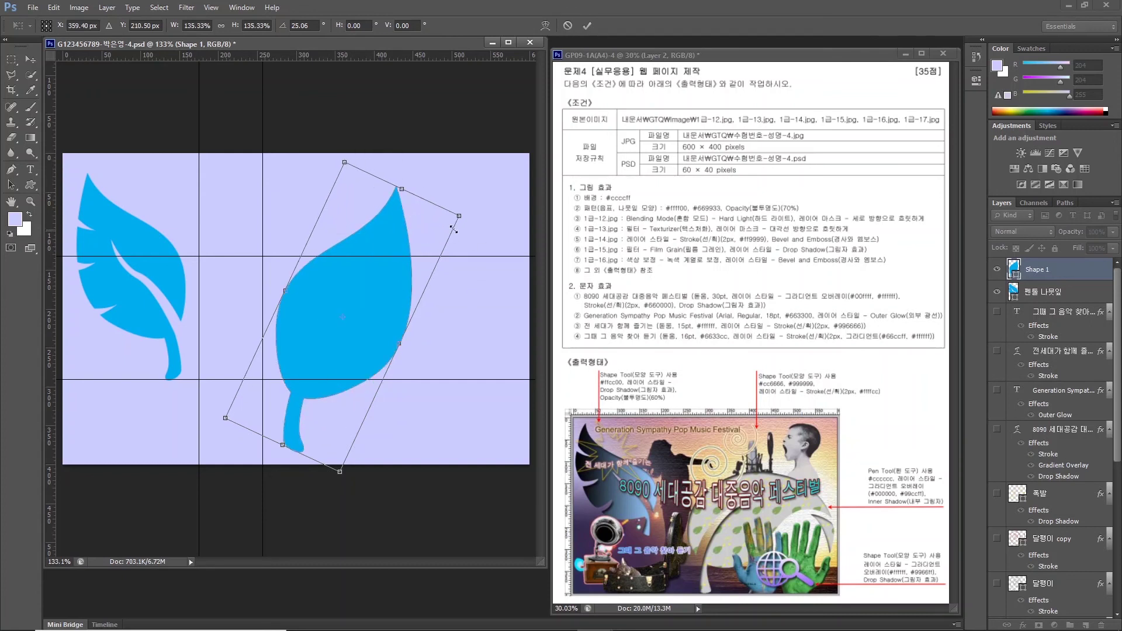
left_click_drag(472, 204, 503, 213)
left_click_drag(342, 316, 339, 331)
key("Return")
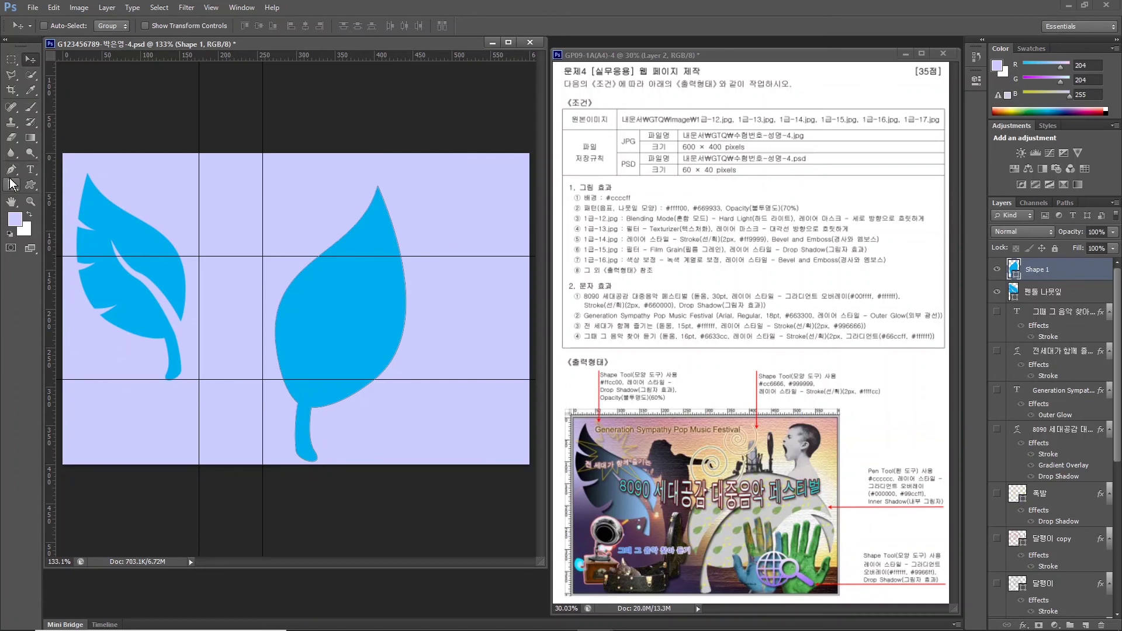
left_click(9, 172)
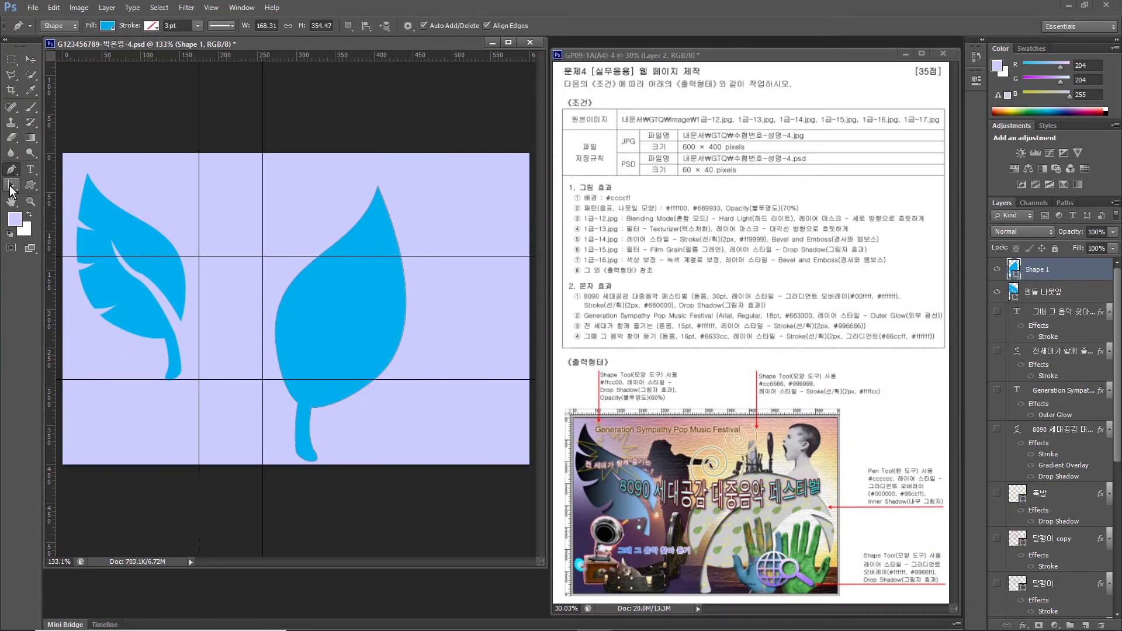
With Direct Selection, pull the leaf tip down-right and bend the upper edge outward.
left_click(10, 186)
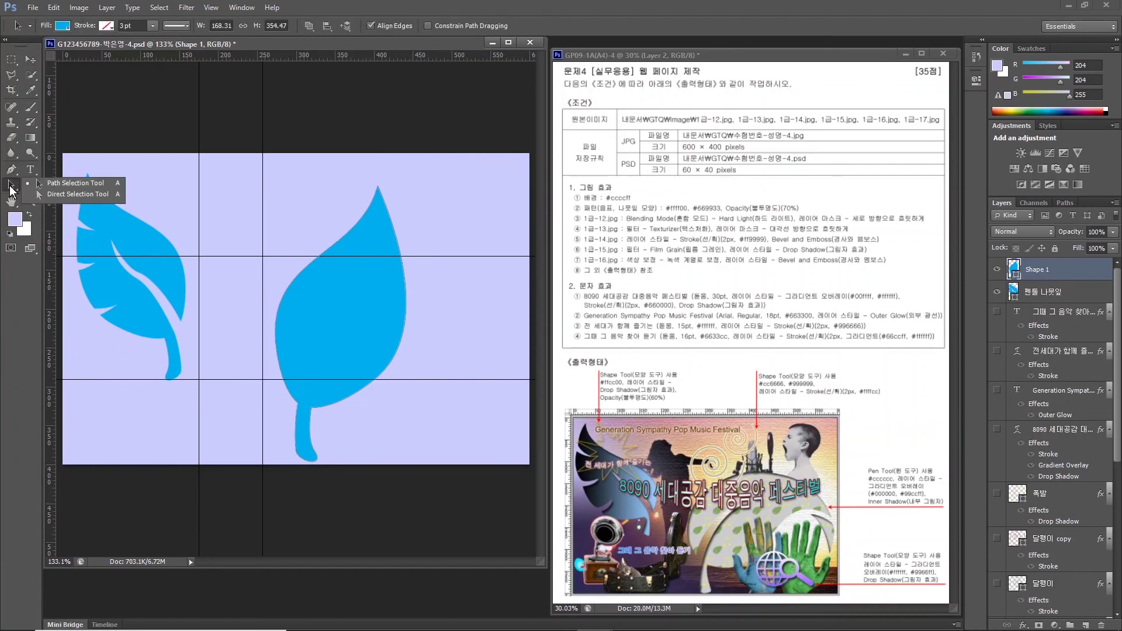
left_click(67, 196)
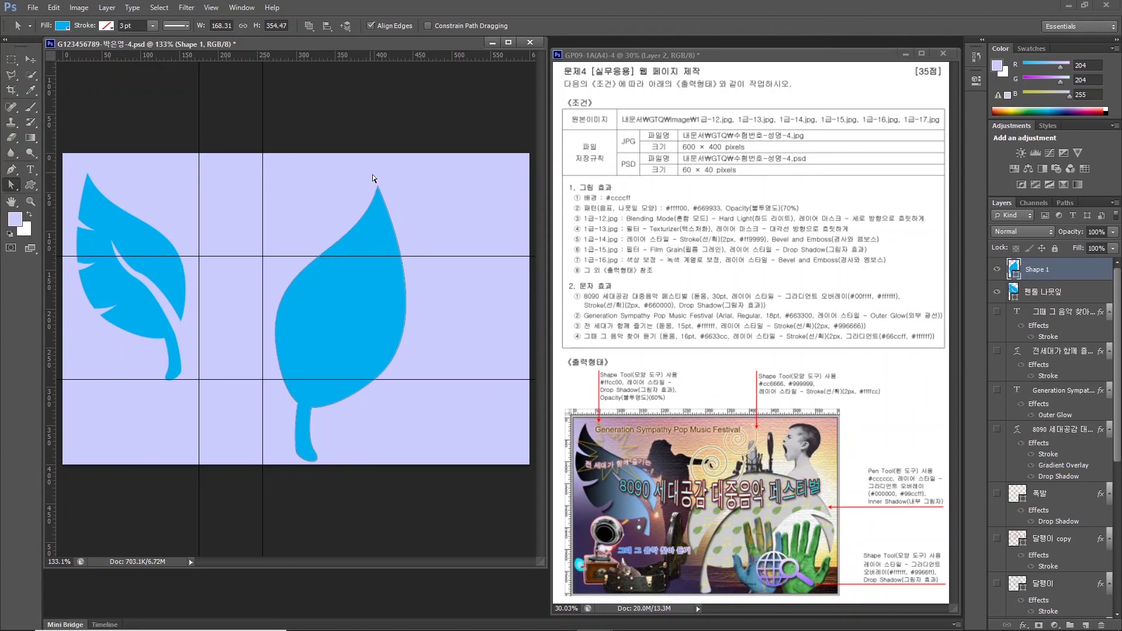
left_click_drag(373, 174, 391, 202)
left_click_drag(377, 185, 504, 298)
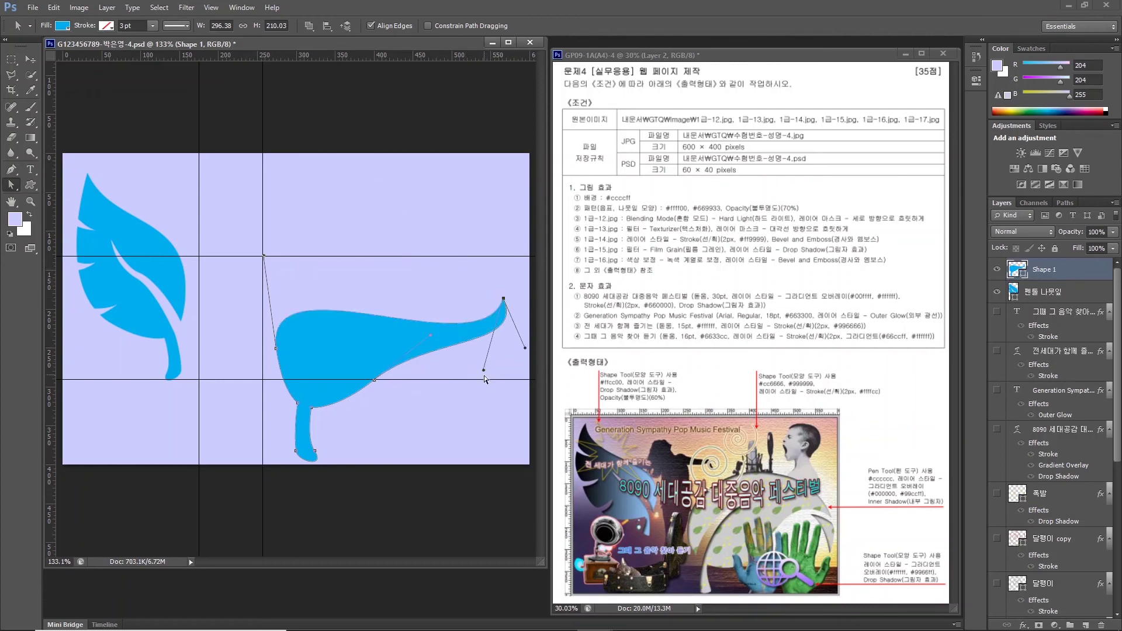
left_click_drag(483, 372, 407, 196)
left_click_drag(524, 347, 430, 293)
Lower the bottom edge, adjust the left-side curve and extend the tip further right.
left_click_drag(374, 381, 386, 394)
left_click(275, 348)
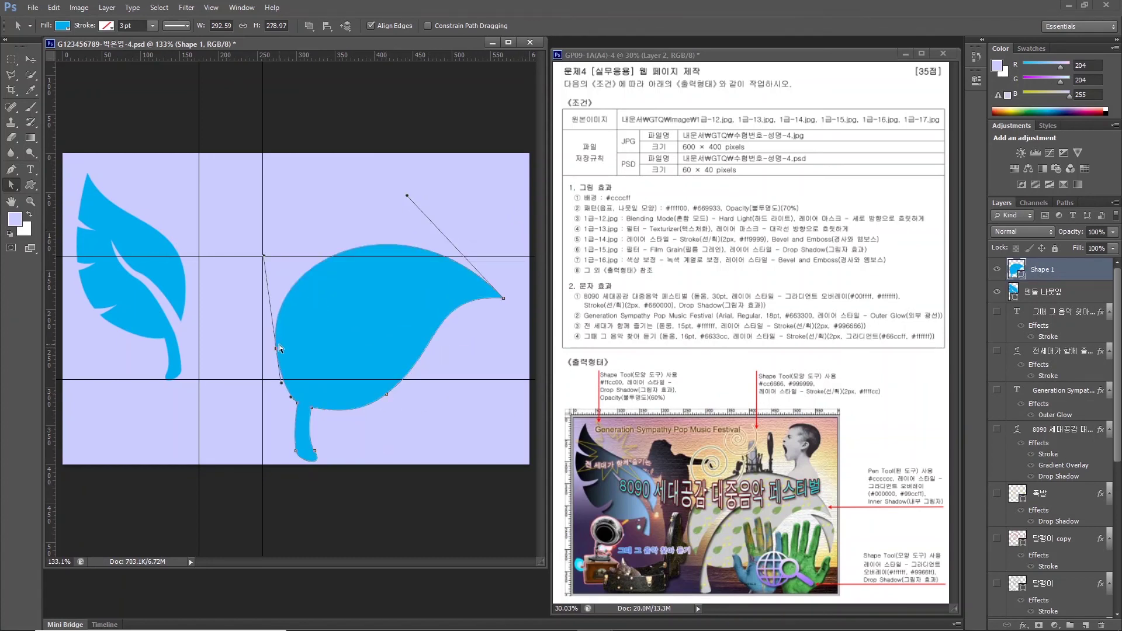
left_click_drag(268, 257, 287, 266)
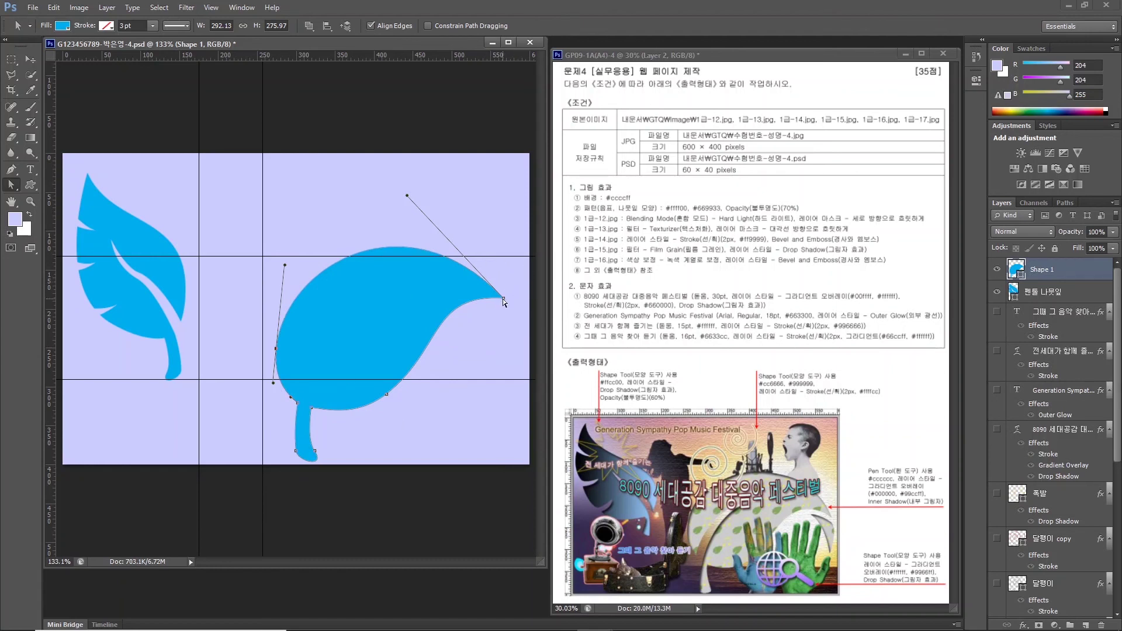
left_click_drag(503, 300, 509, 298)
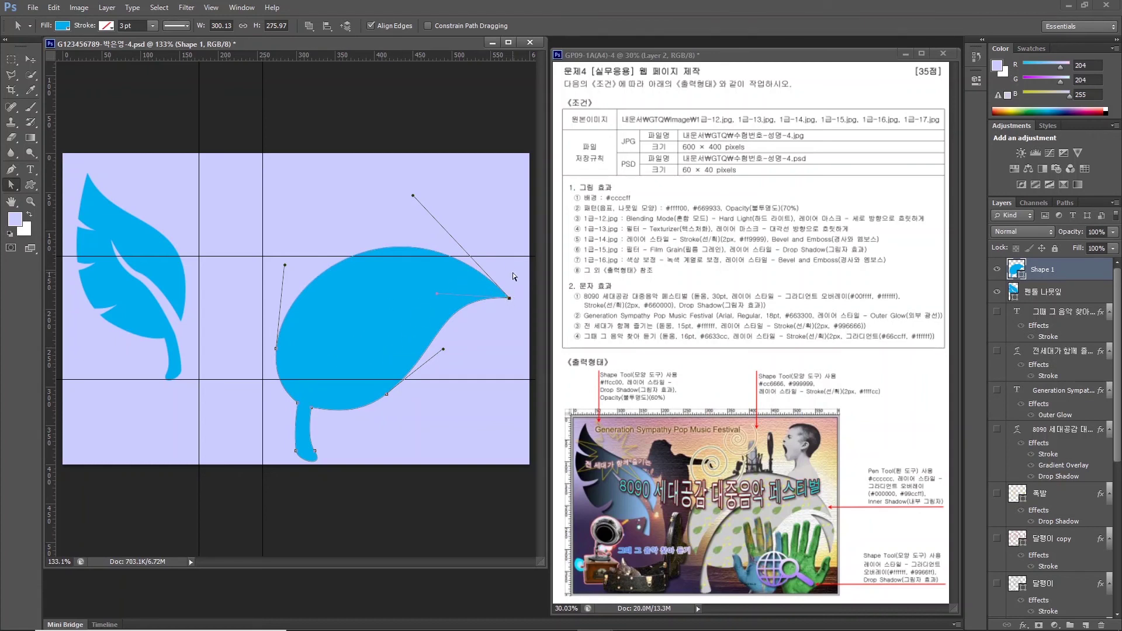
left_click(506, 303)
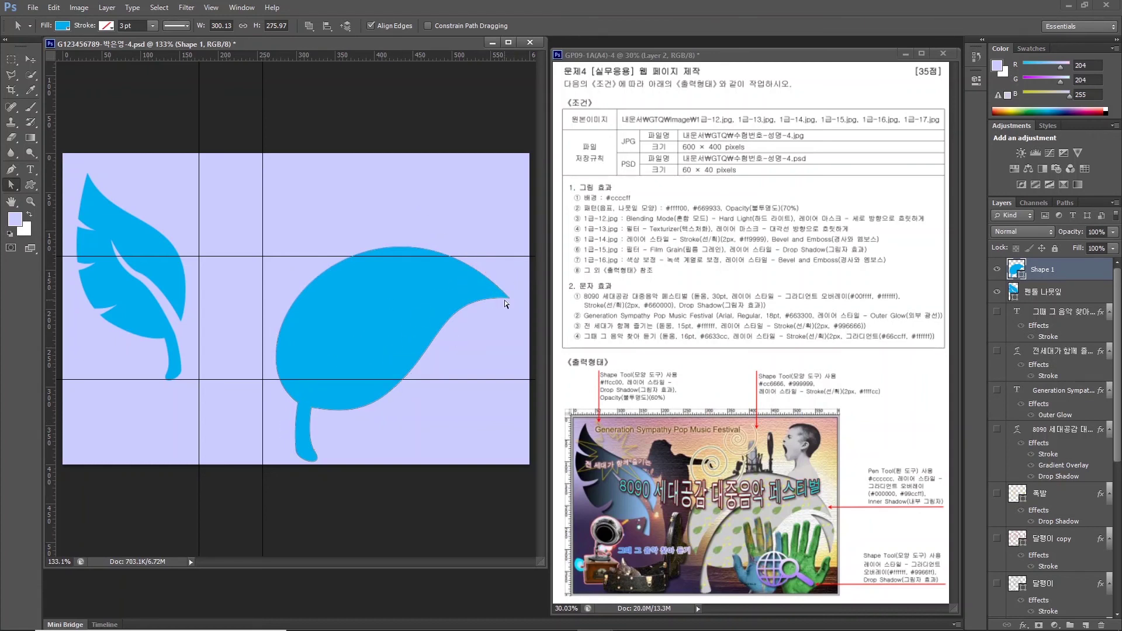
left_click(12, 169)
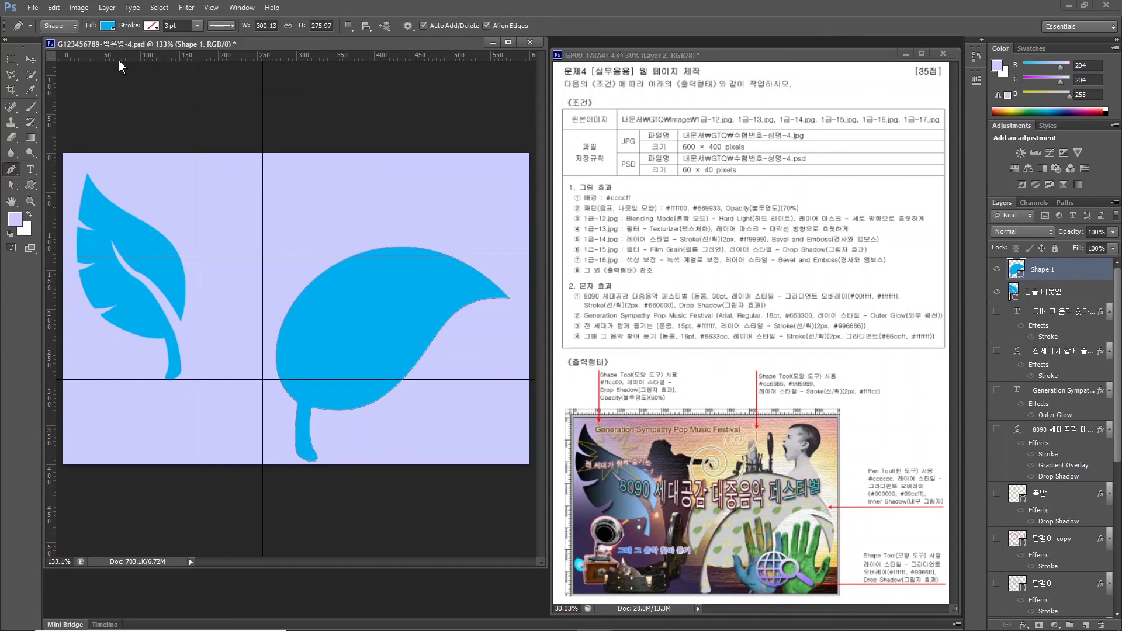
In Subtract Front Shape mode, draw a thin curved vein slit up from the right leaf's stem.
left_click(350, 26)
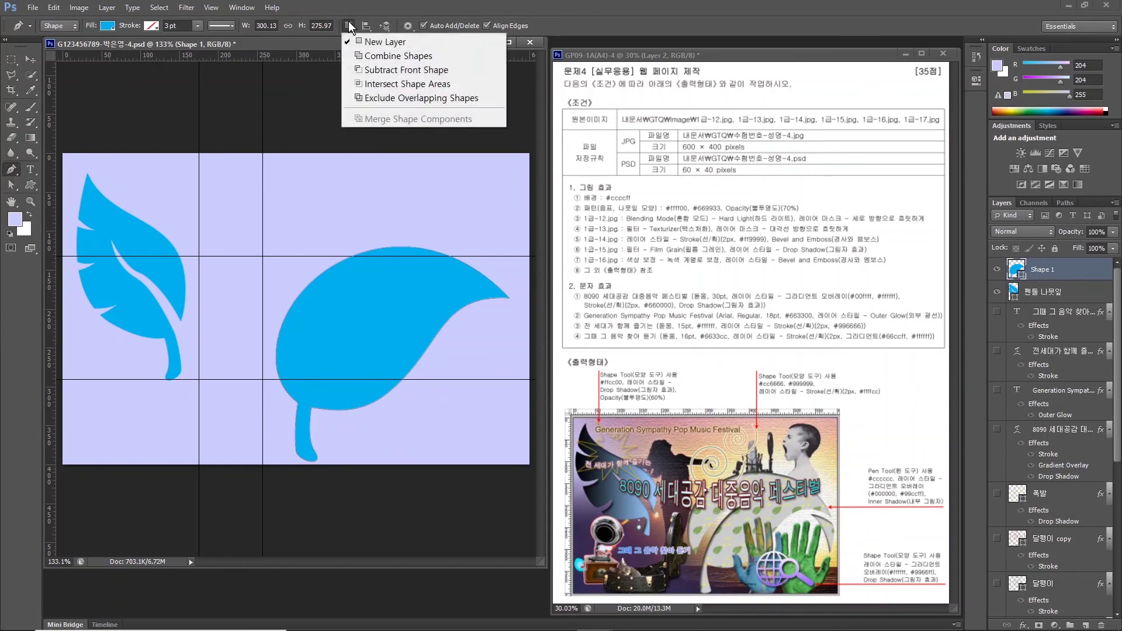
left_click(374, 70)
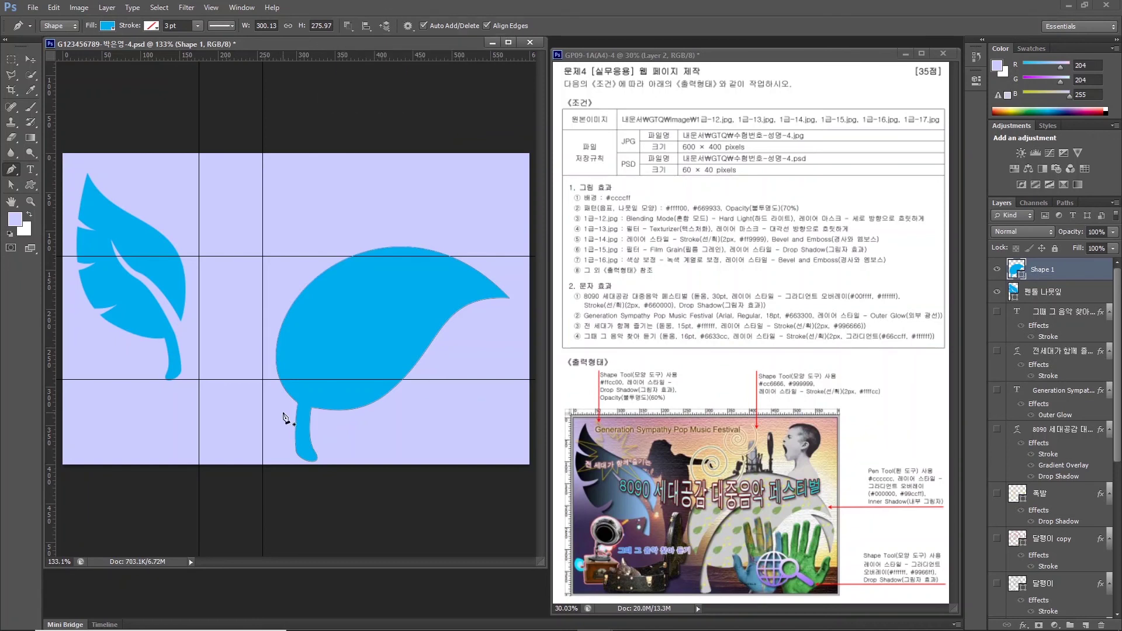
scroll(287, 419, "up", 2)
scroll(285, 414, "up", 1)
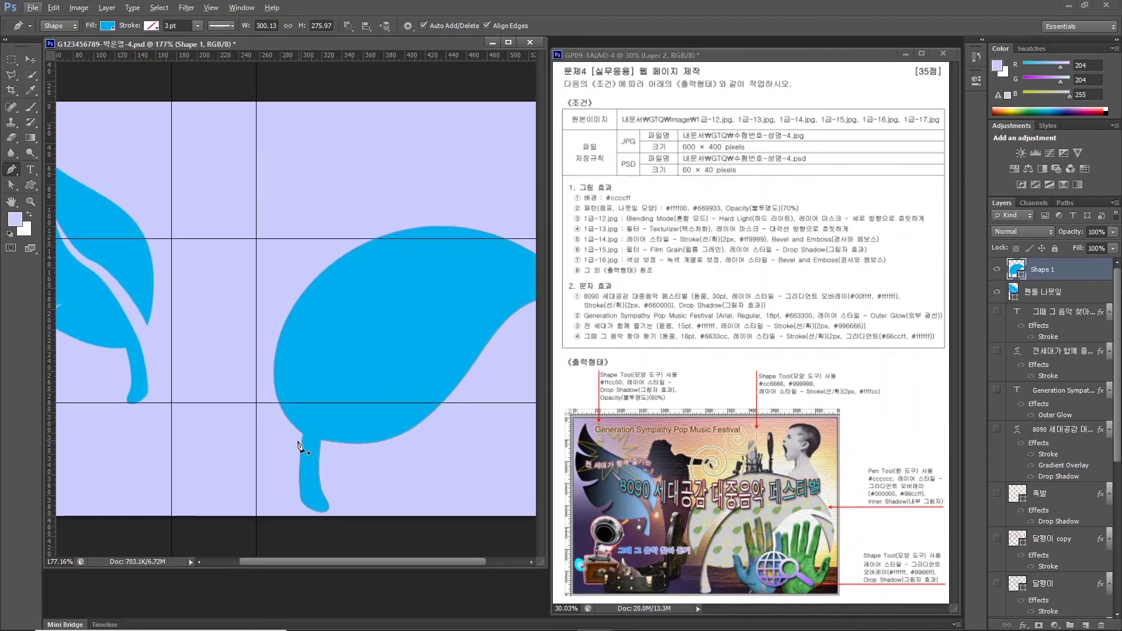
left_click_drag(291, 443, 302, 437)
left_click_drag(419, 315, 489, 284)
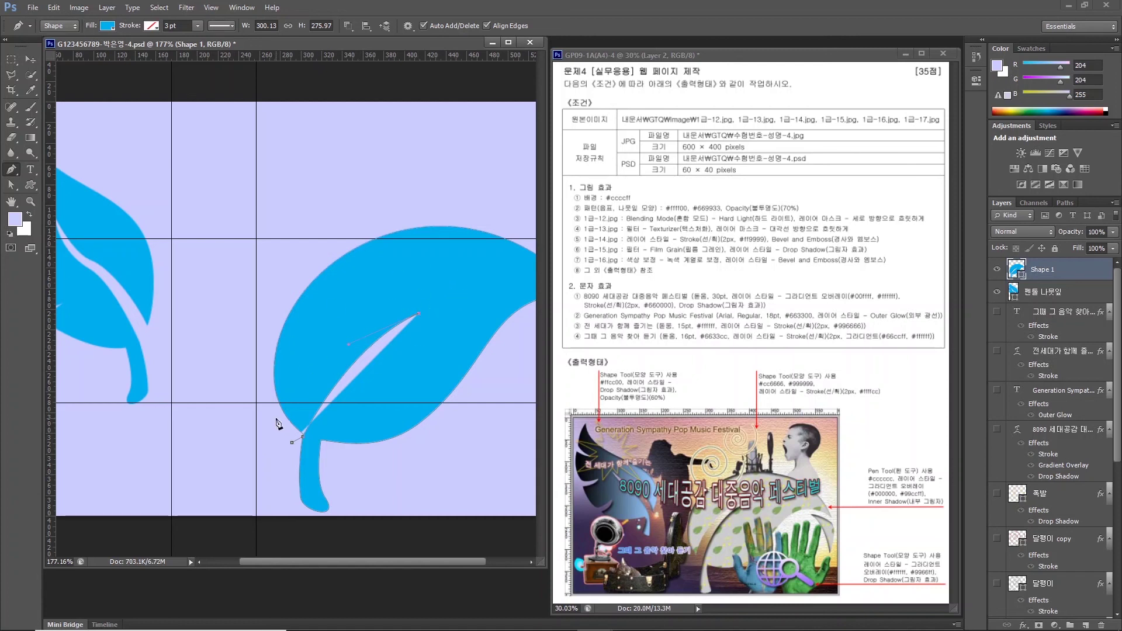
left_click_drag(281, 422, 234, 496)
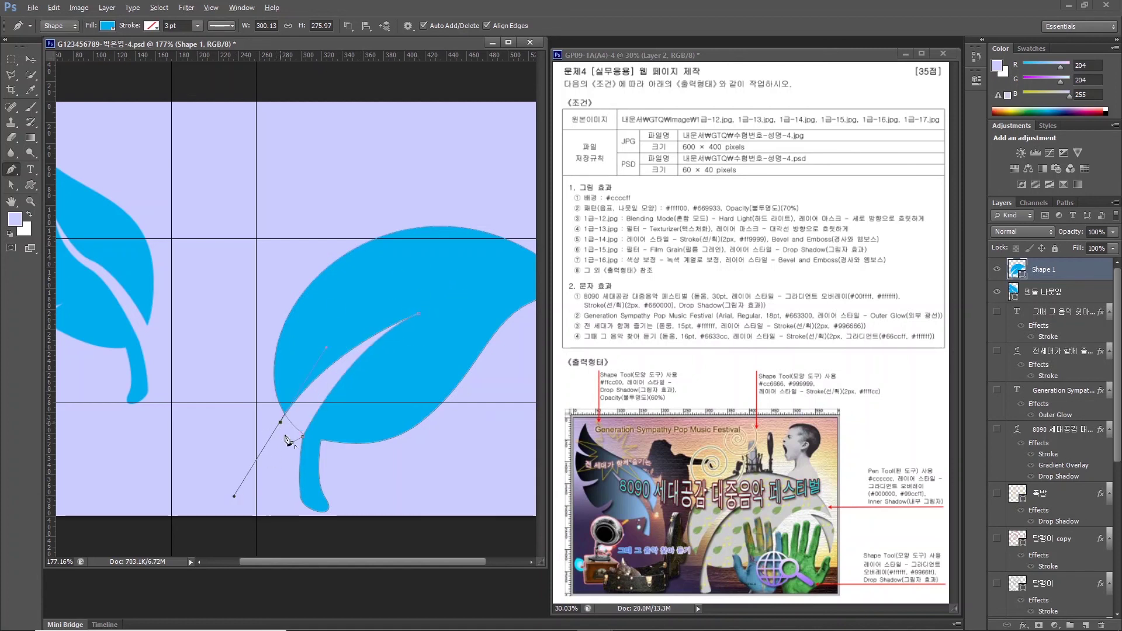
key("Escape")
scroll(400, 446, "right", 3)
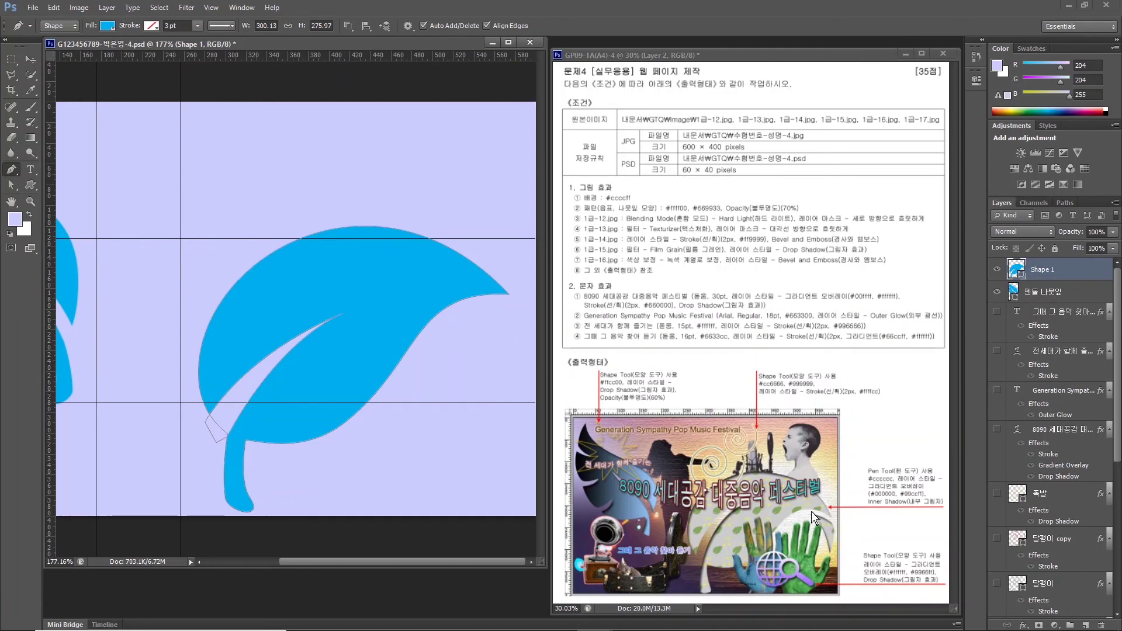
left_click(349, 29)
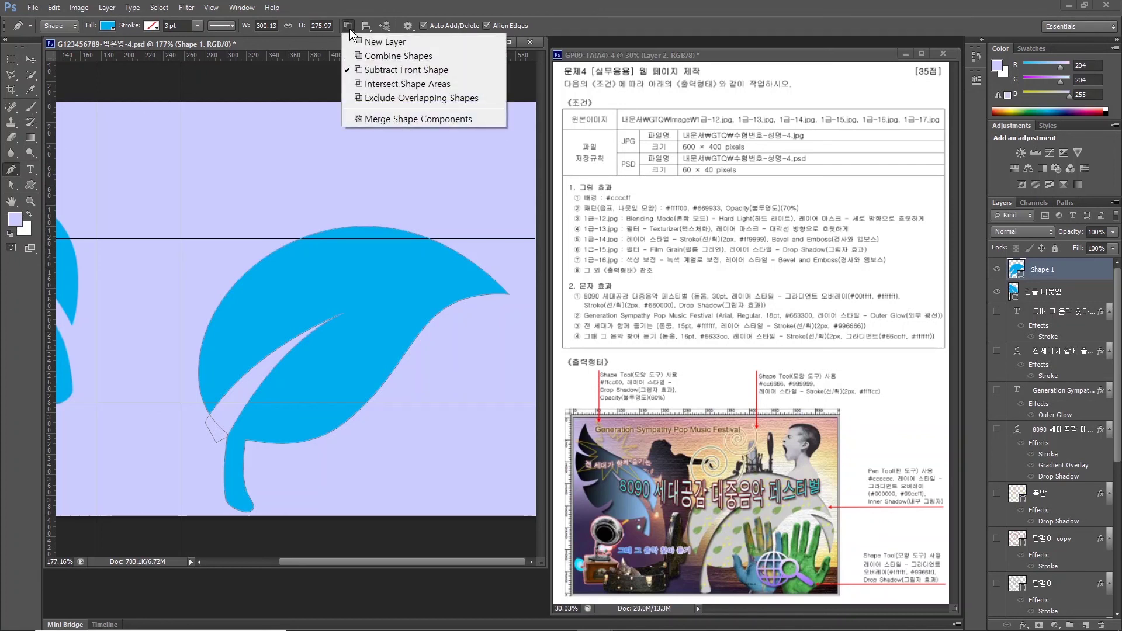
Add a curled piece at the leaf tip with Combine Shapes, then merge shape components.
left_click(368, 57)
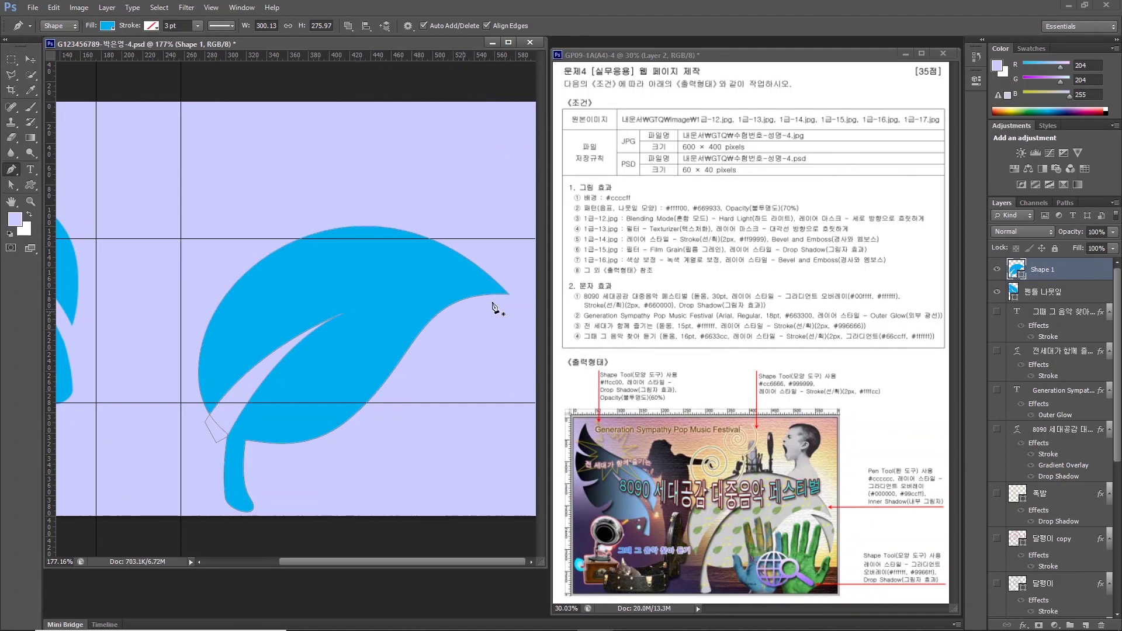
left_click(463, 312)
left_click_drag(513, 306, 533, 315)
left_click(514, 306, "alt")
left_click_drag(519, 357, 513, 392)
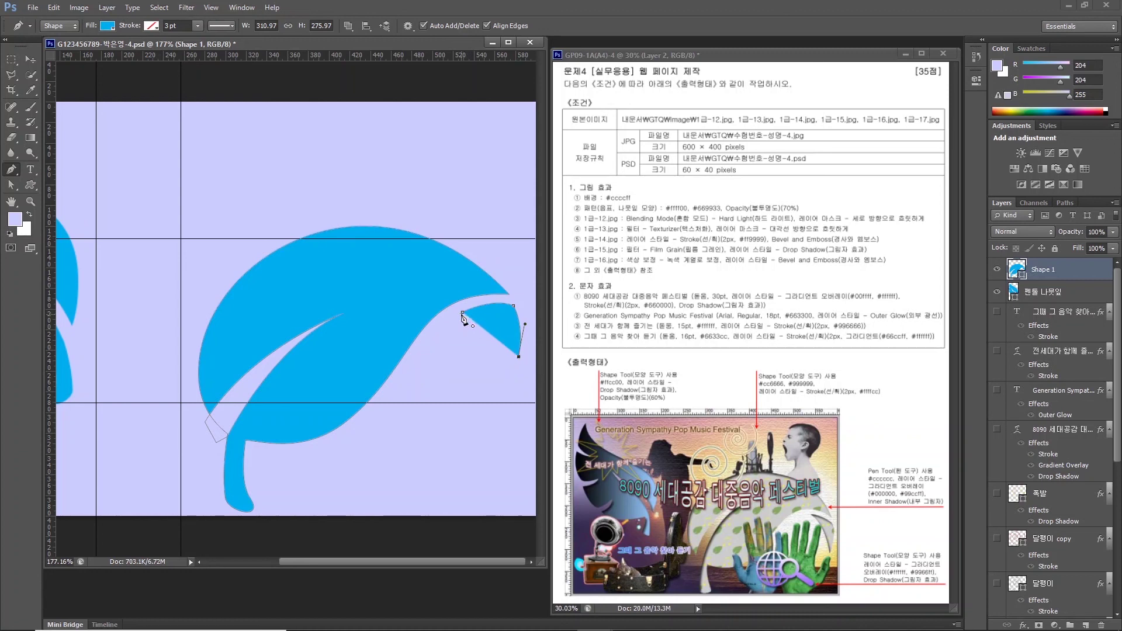
left_click(463, 315)
key("Return")
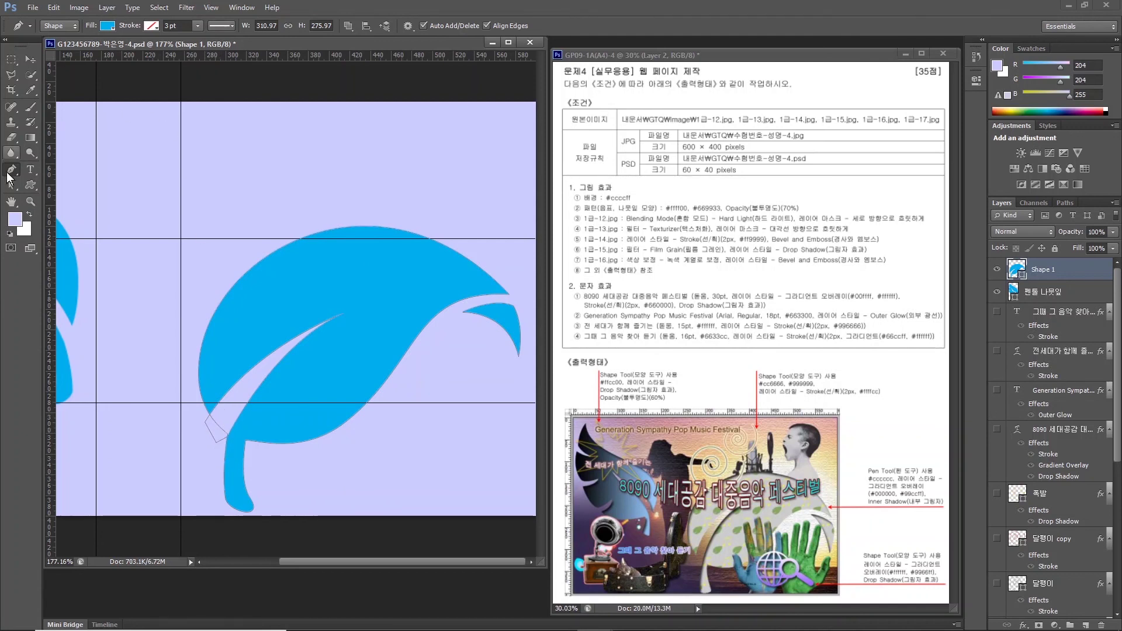
left_click(349, 25)
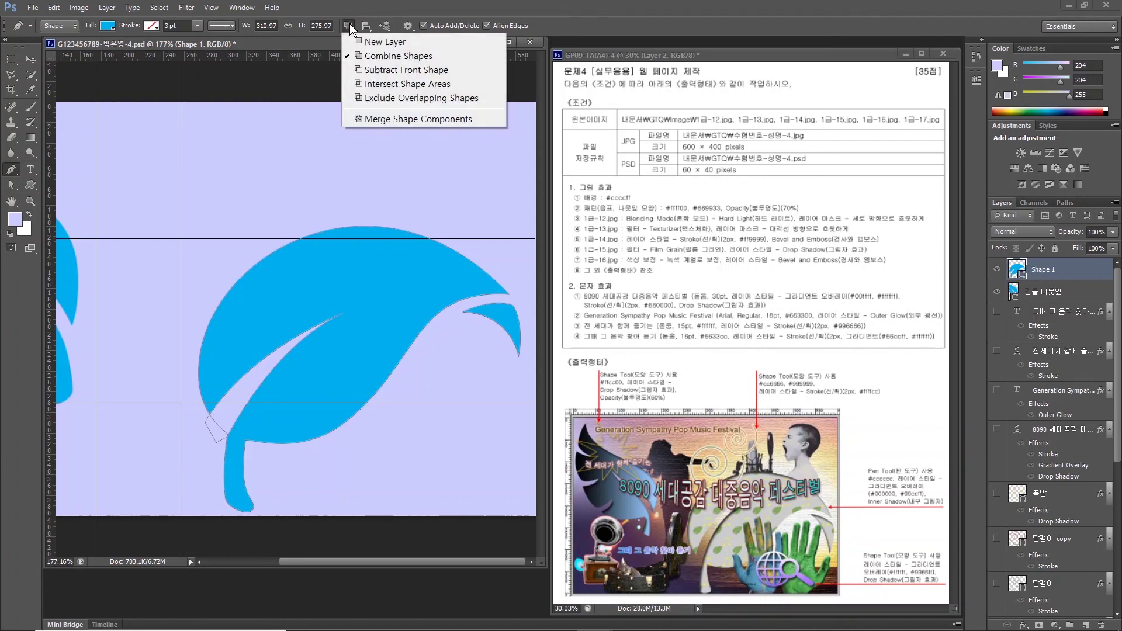
left_click(399, 121)
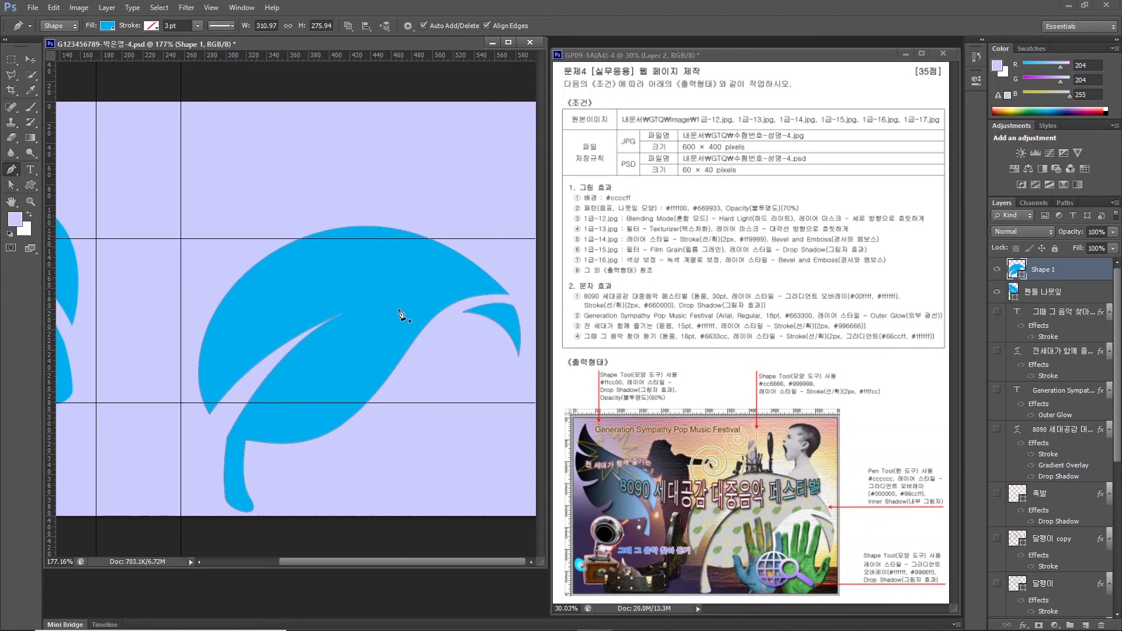
Rename the right leaf's layer to 펜툴 나뭇잎 오른쪽.
double_click(1042, 269)
type("ㅌ")
type("툴 나뭇잎 오른쪽")
key("Return")
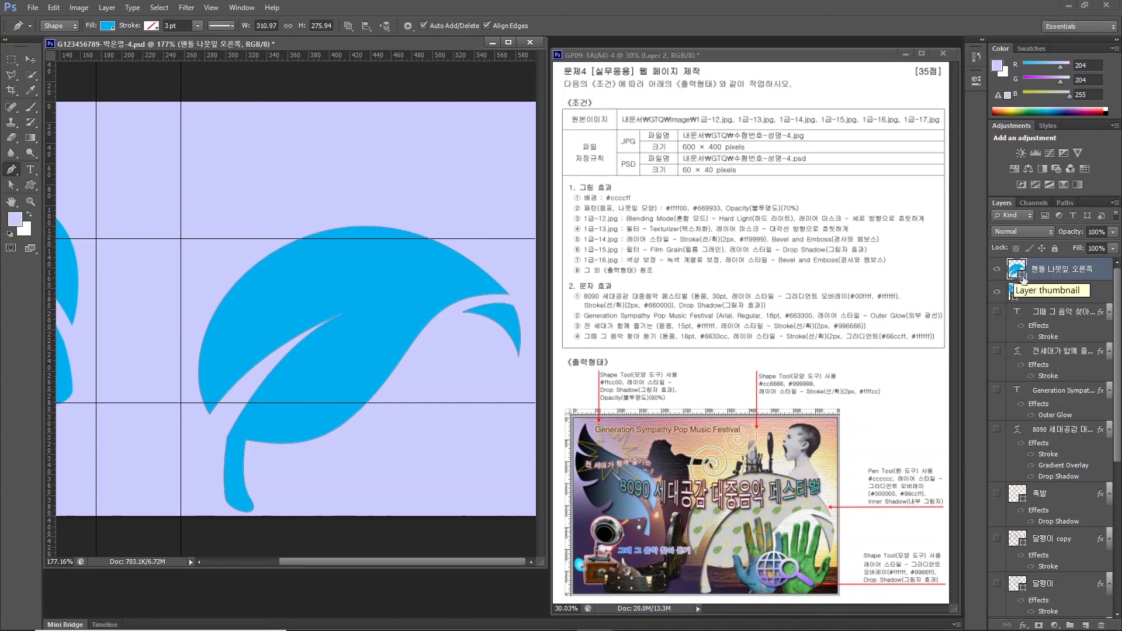
Set the right leaf's fill colour to #cccccc, then select the 펜툴 나뭇잎 layer.
left_click(1015, 271)
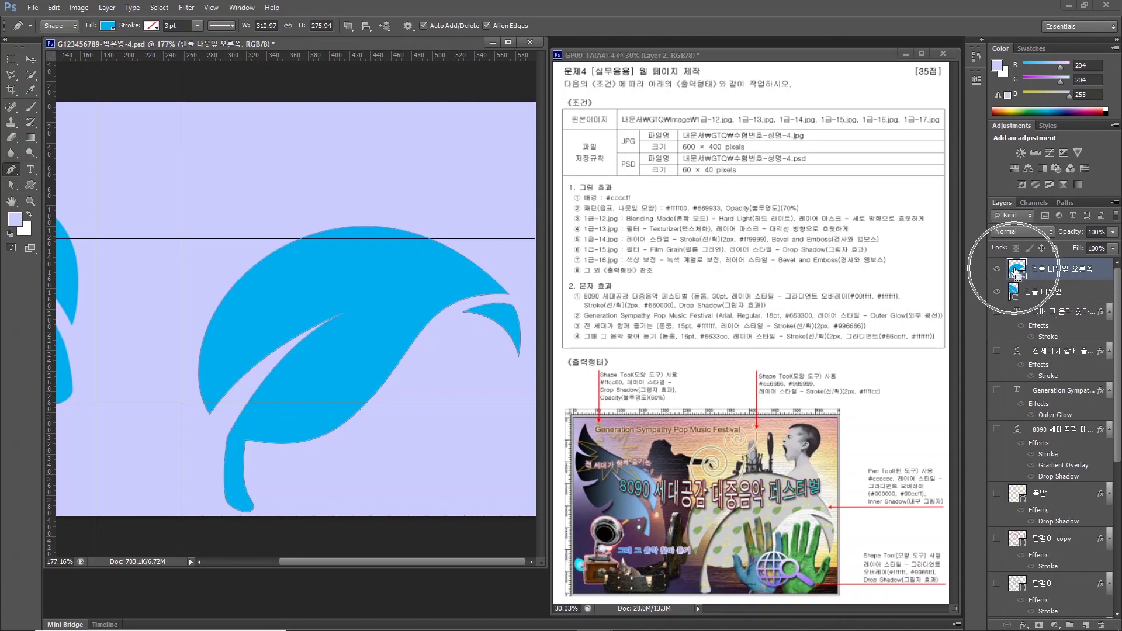
left_click(427, 442)
type("cccccc")
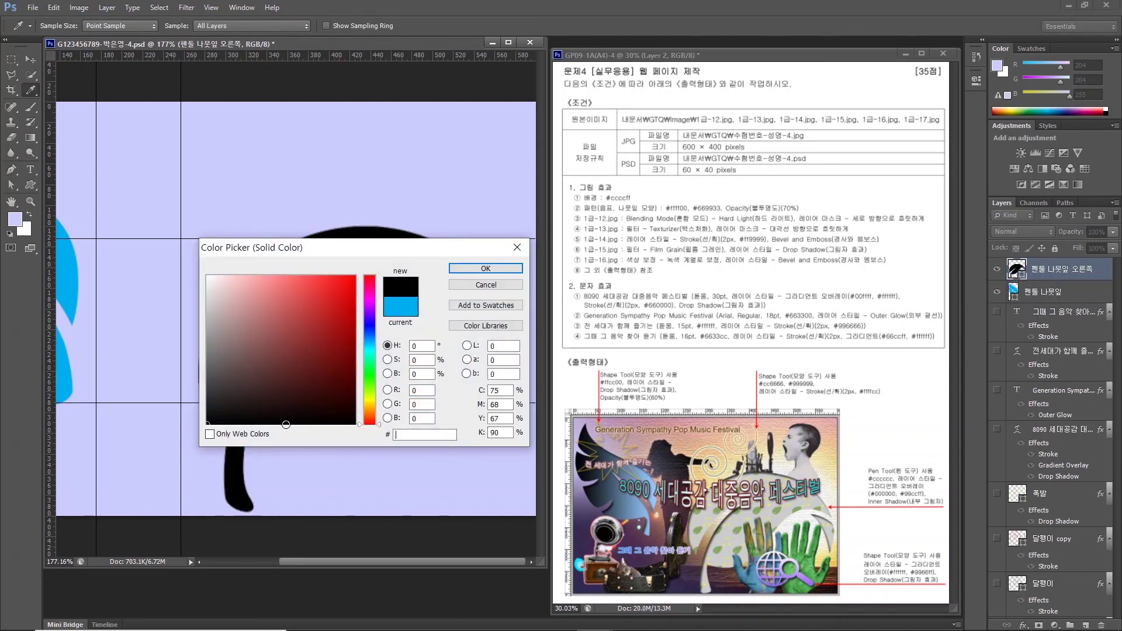
key("Return")
left_click(893, 479)
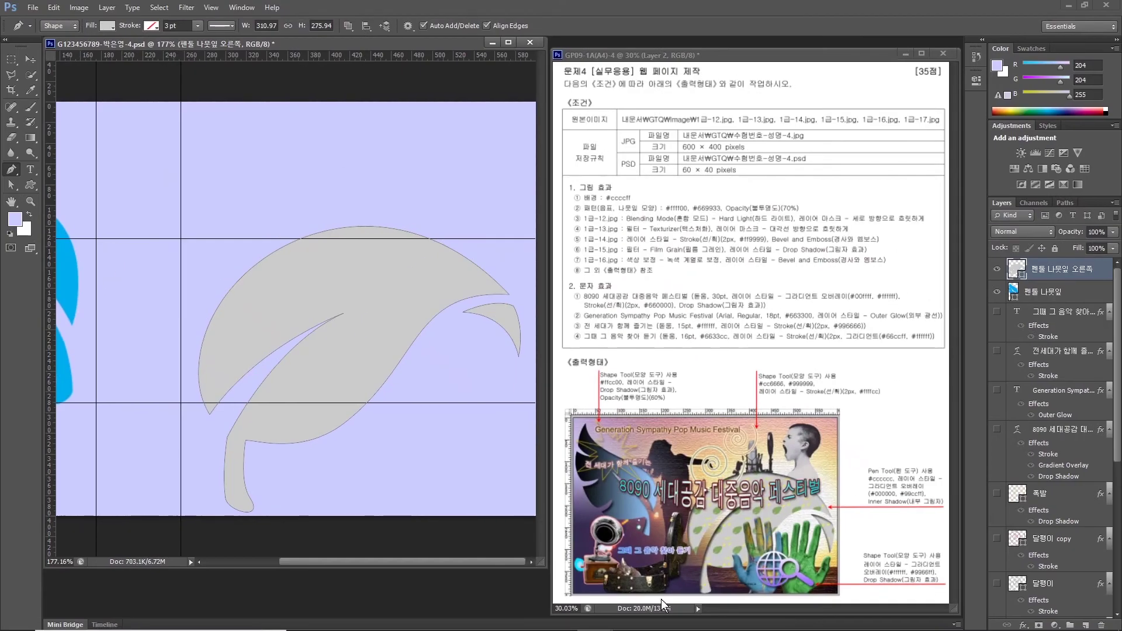
left_click(1035, 297)
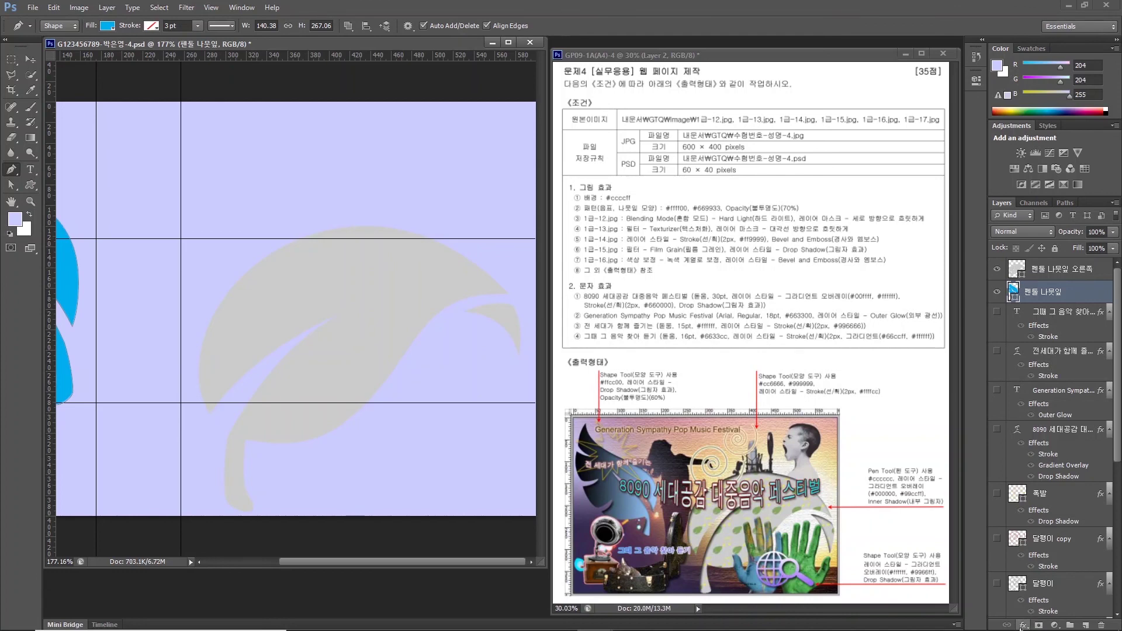
Give the left leaf a black-to-#99ccff gradient overlay at a 45° angle.
left_click(1022, 627)
left_click(1011, 562)
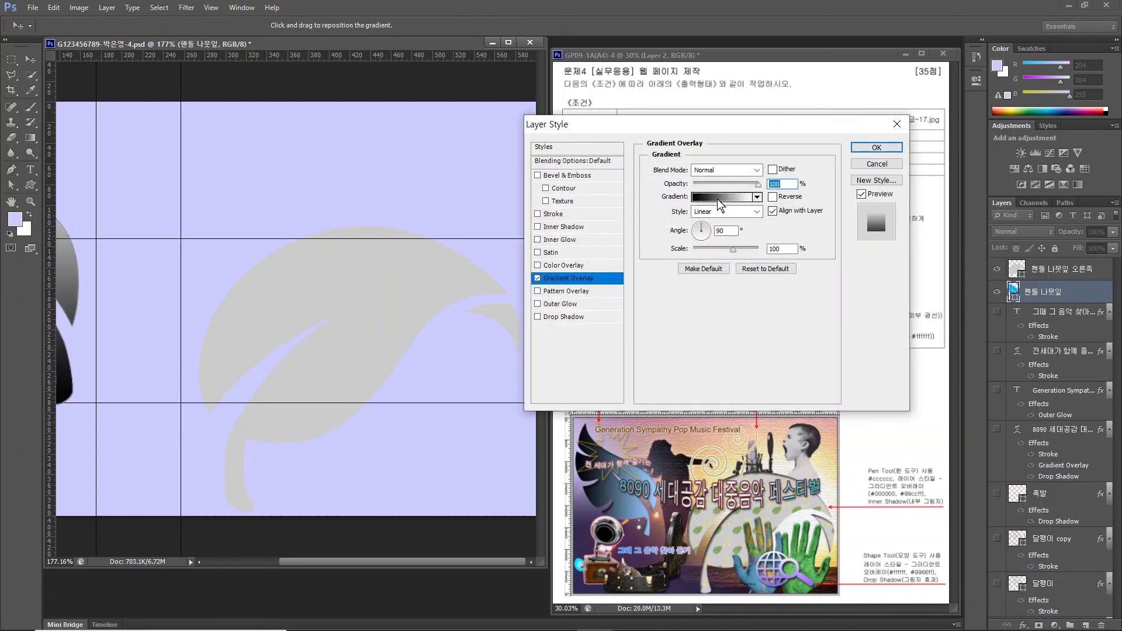
left_click(720, 201)
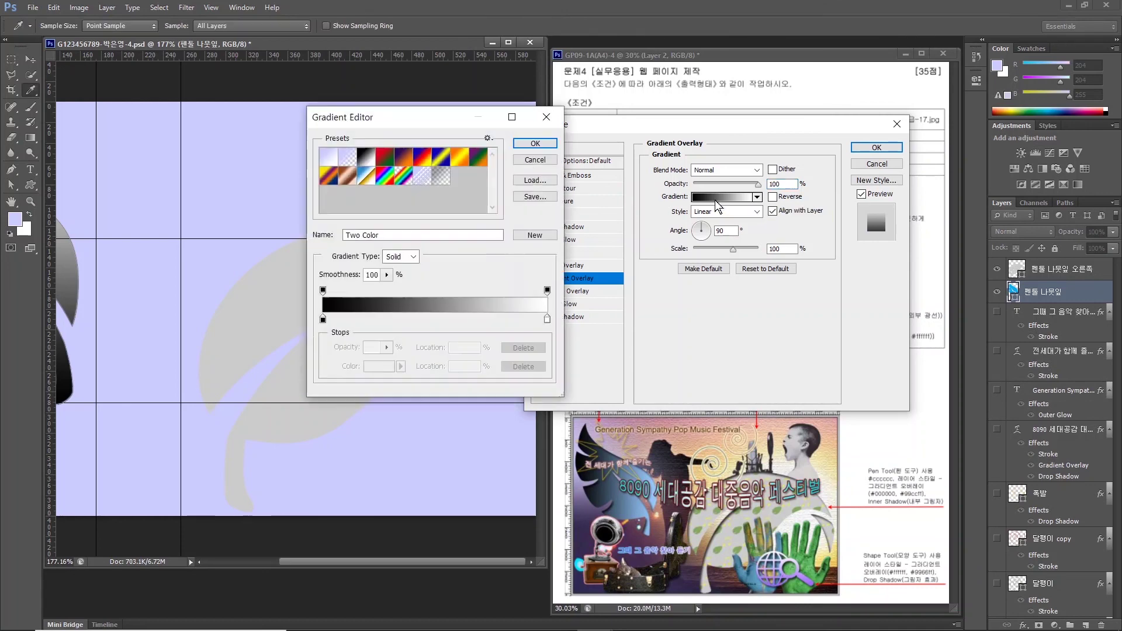
double_click(546, 319)
type("99ccff")
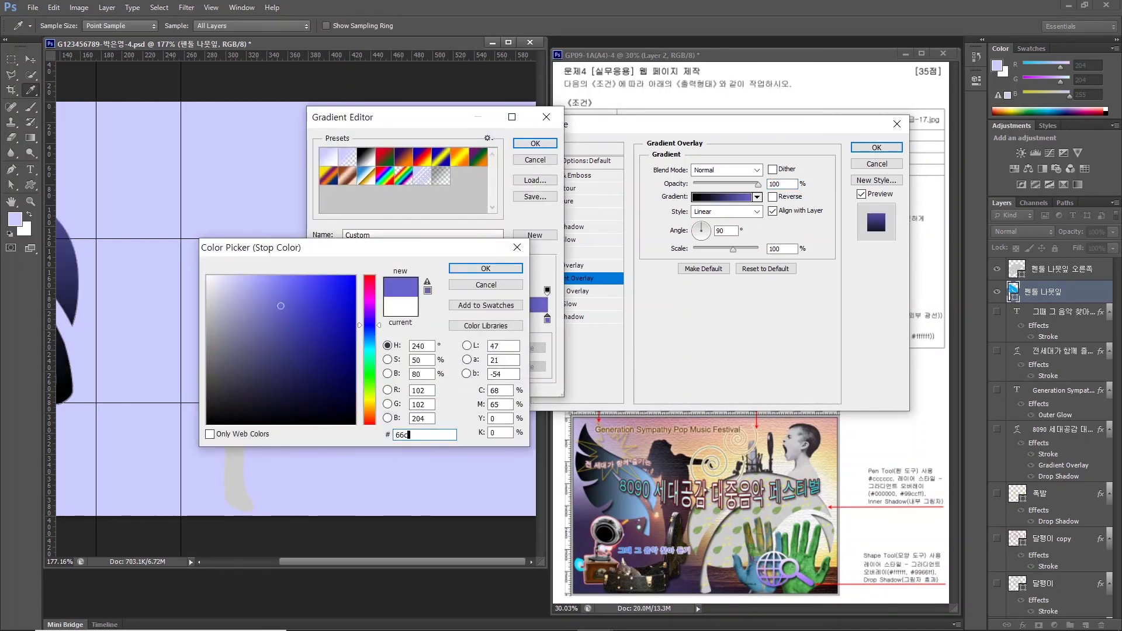
key("Return")
key("Return")
left_click_drag(619, 125, 254, 148)
left_click_drag(349, 562, 276, 561)
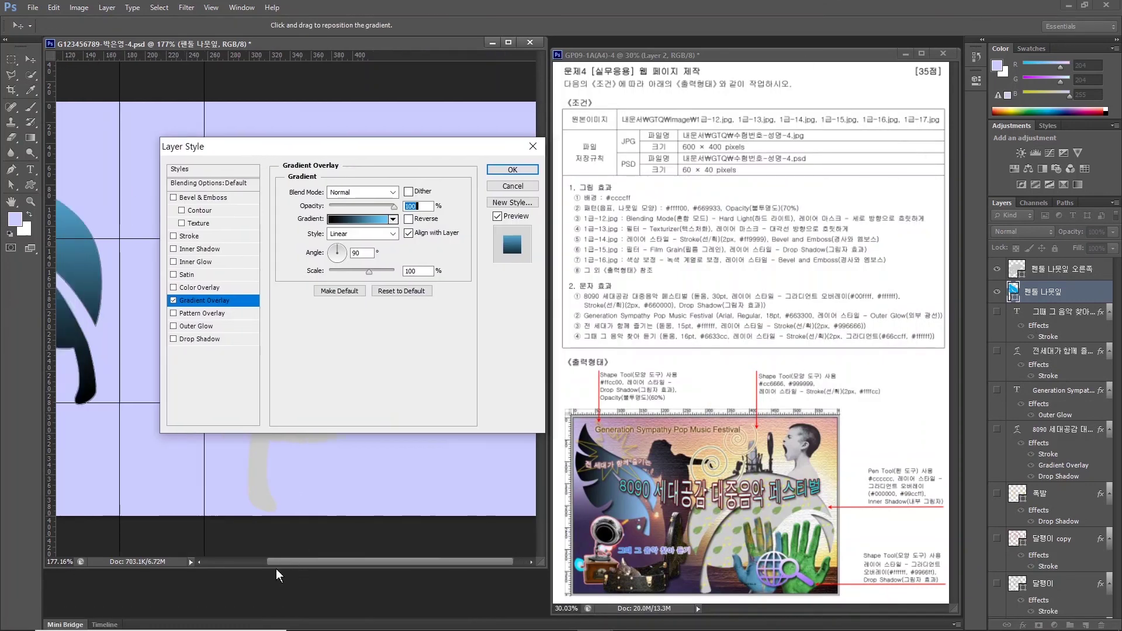
left_click_drag(380, 145, 569, 133)
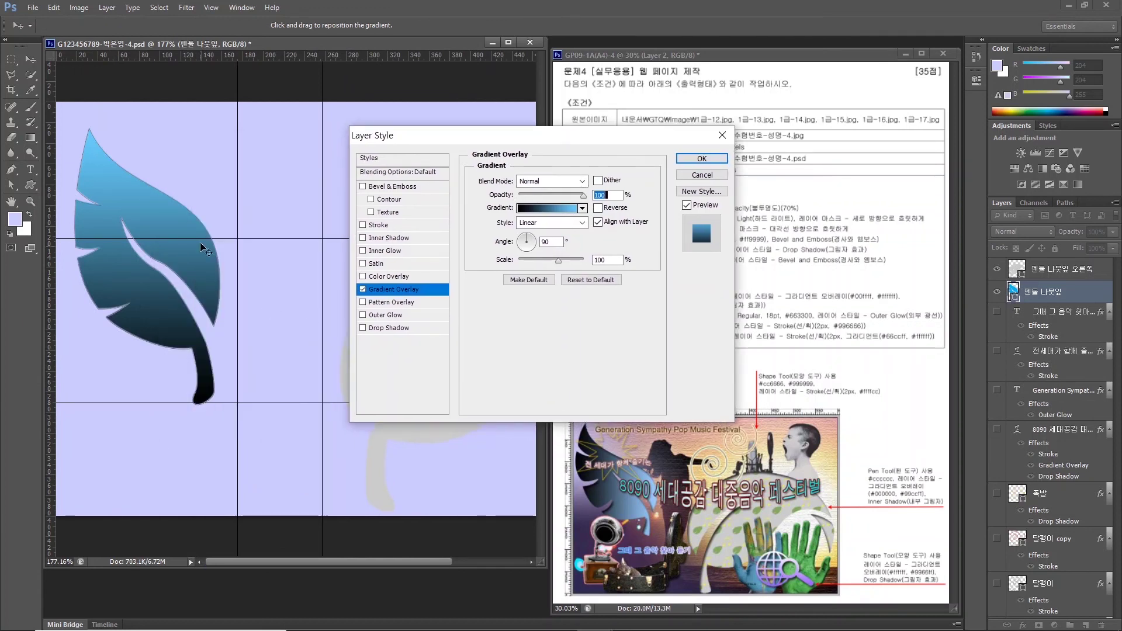
left_click(531, 242)
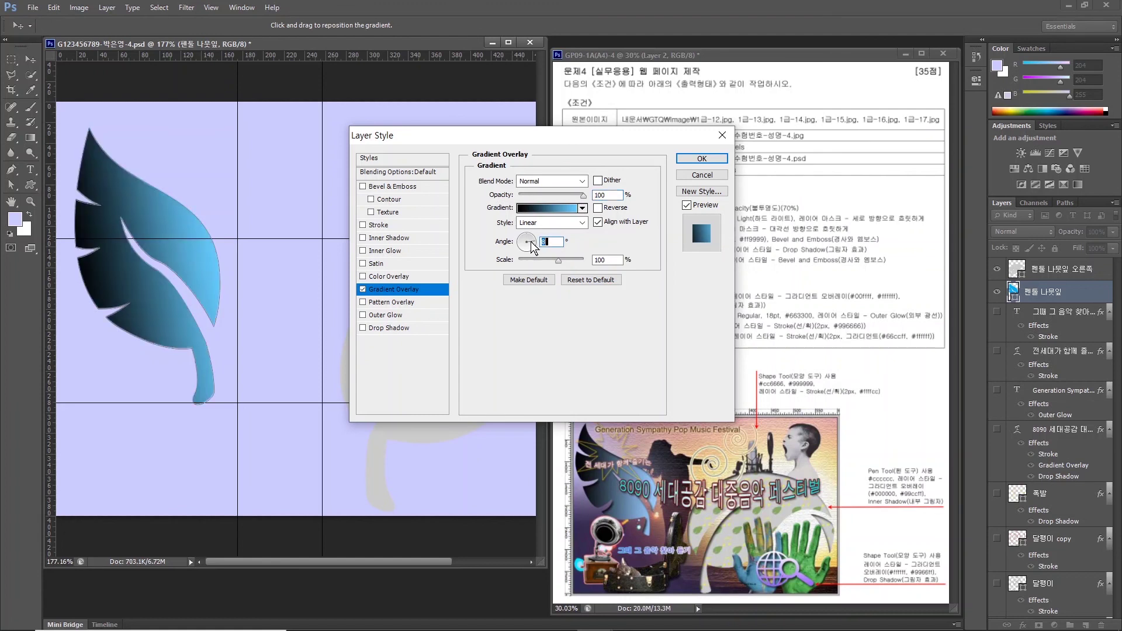
type("45")
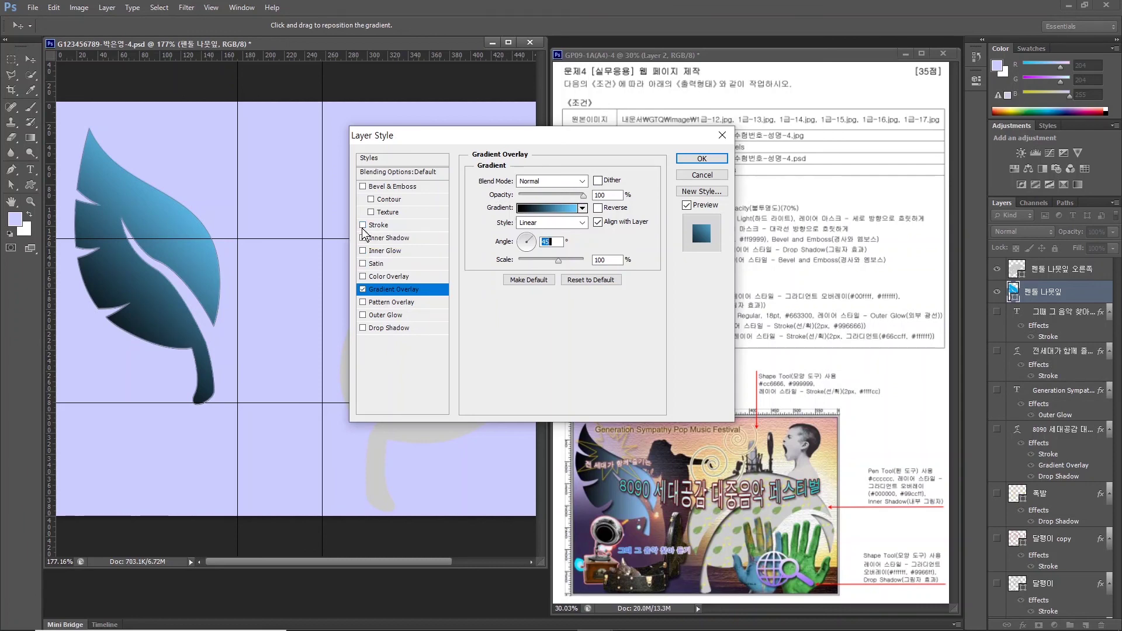
Add Inner Shadow to the left leaf, then Inner Shadow to the grey right leaf.
left_click(363, 238)
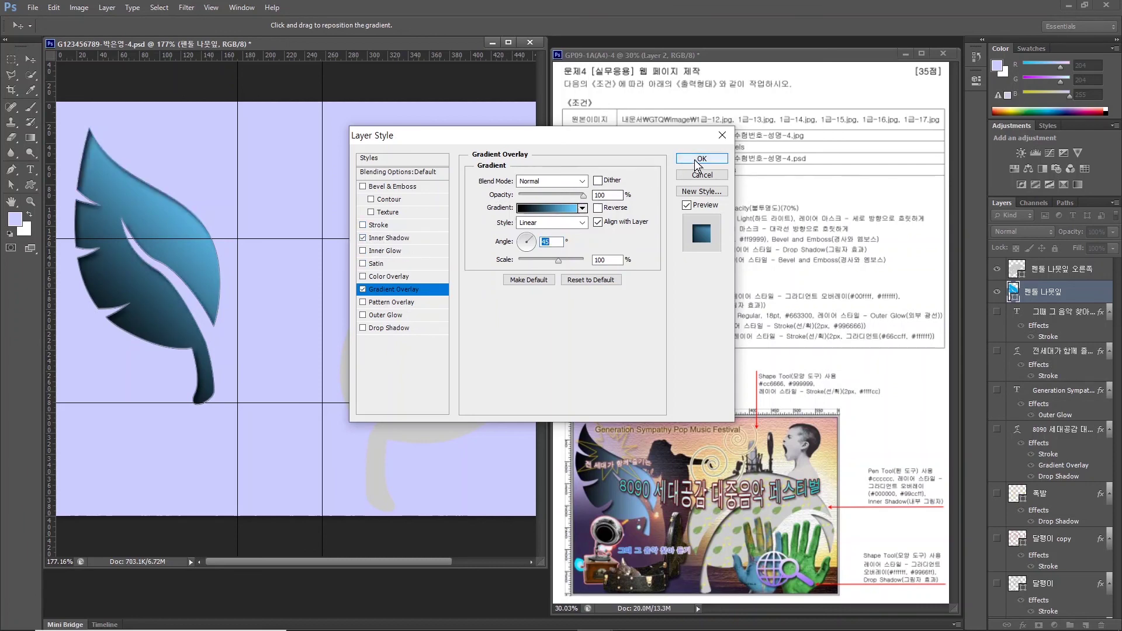
left_click(701, 158)
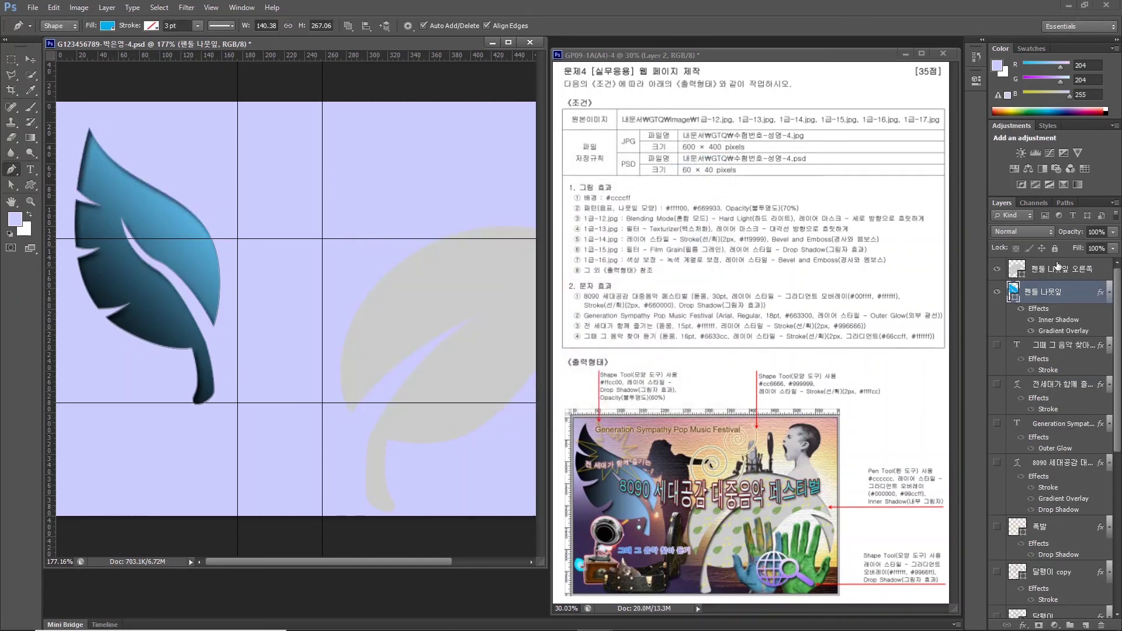
left_click(1057, 270)
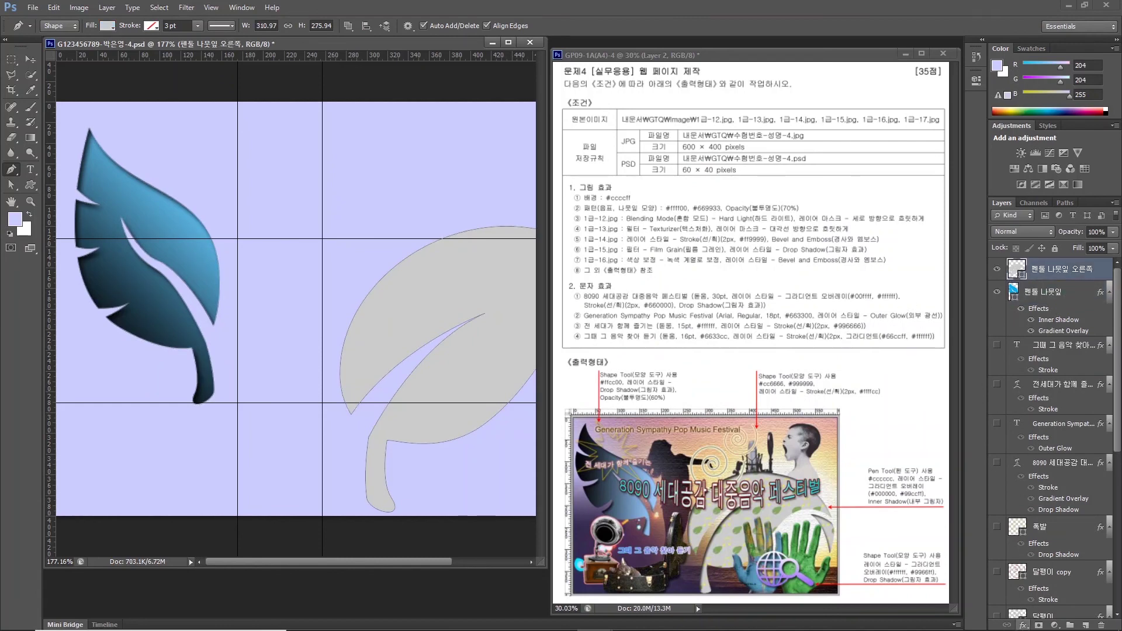
left_click(1023, 625)
left_click(1012, 522)
left_click(704, 159)
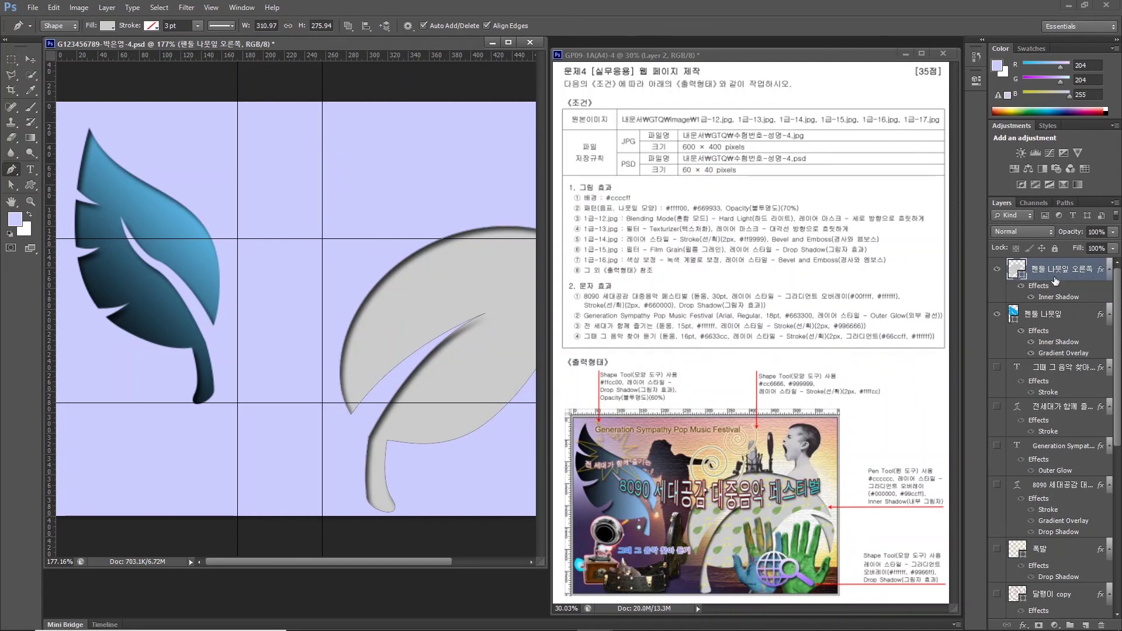
Add a new empty layer and name it 패턴.
left_click(1085, 626)
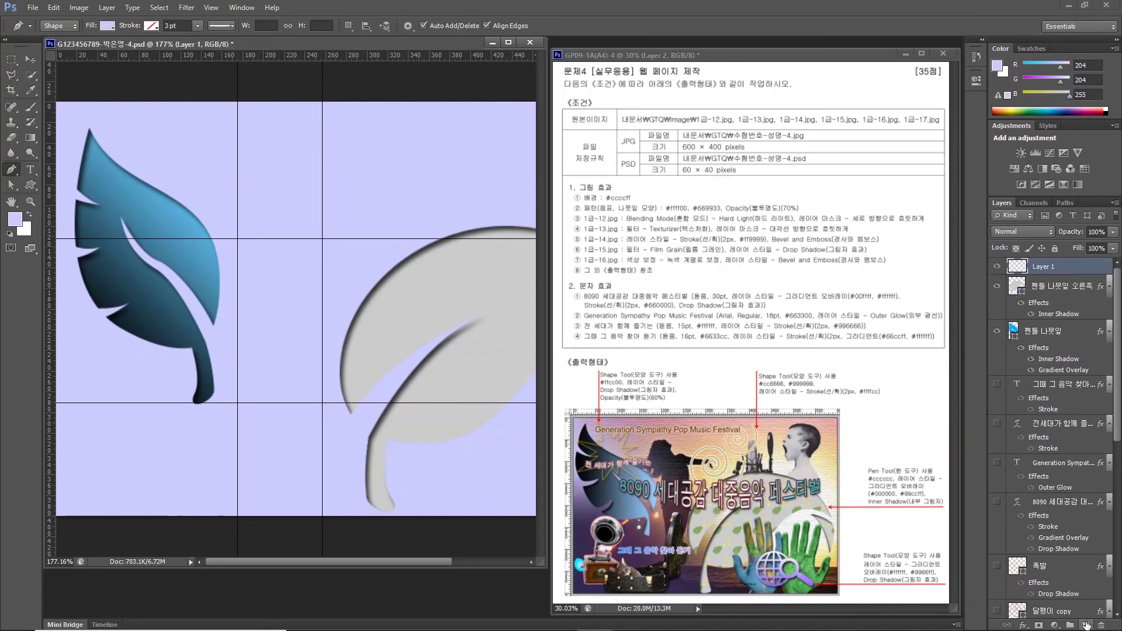
double_click(1044, 268)
type("voxjs")
key("Return")
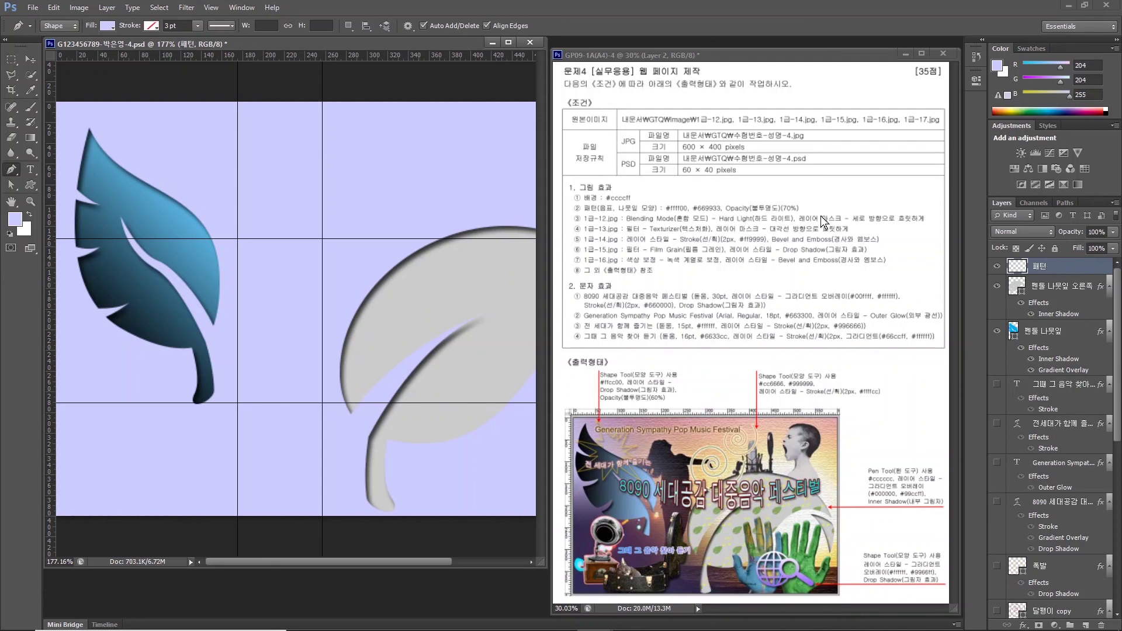
Fill the 패턴 layer with the green-leaf and yellow music-note custom pattern.
left_click(51, 13)
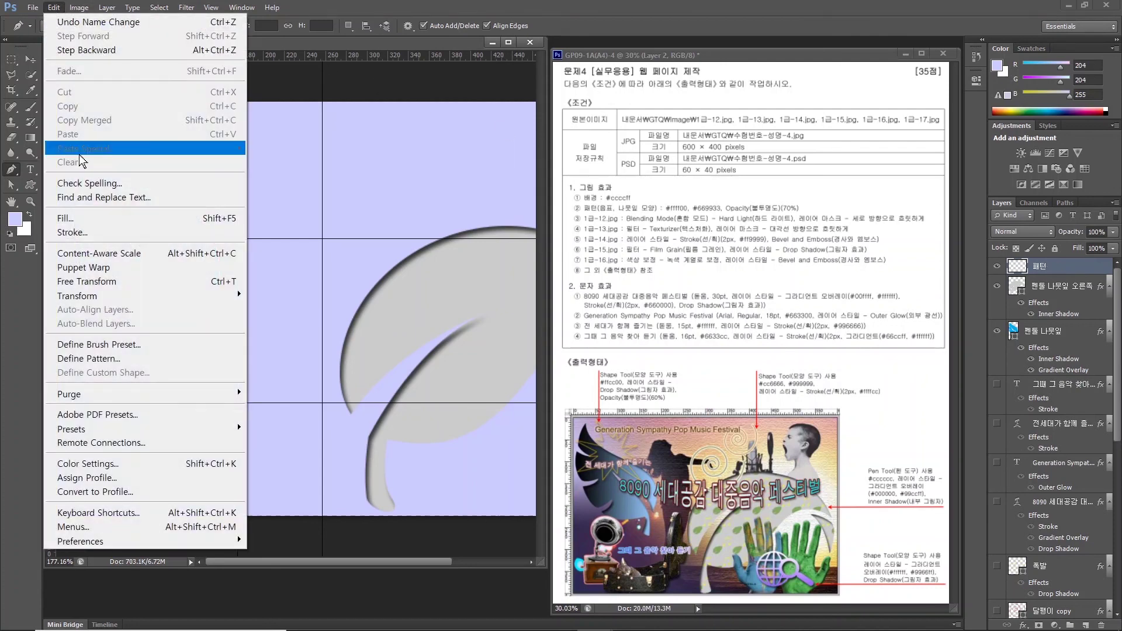
left_click(73, 217)
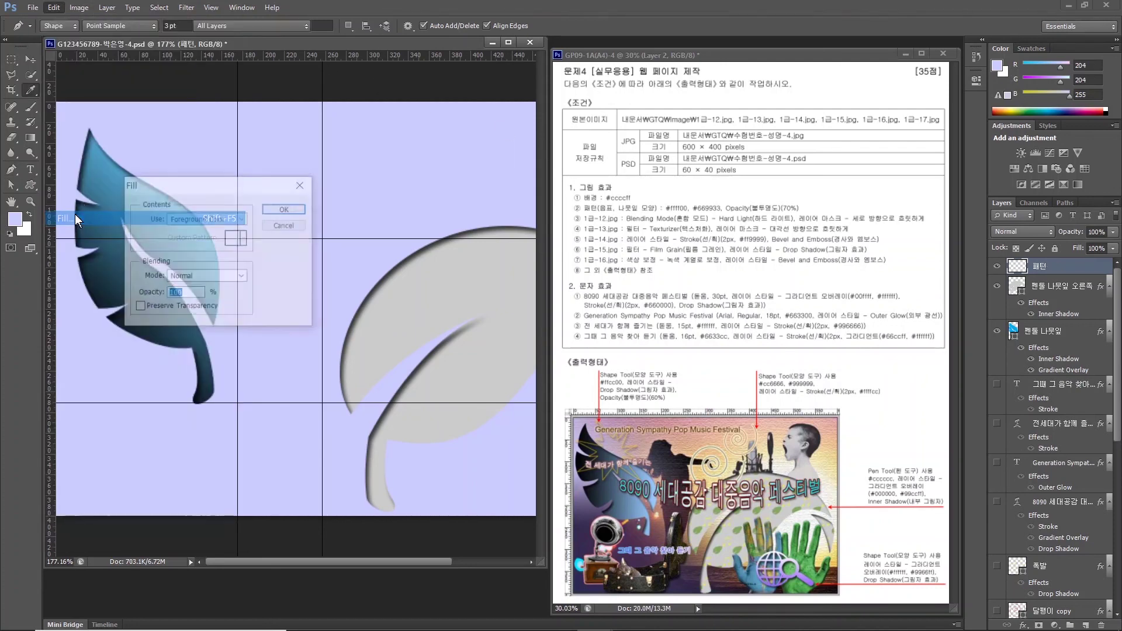
left_click(216, 221)
left_click(184, 291)
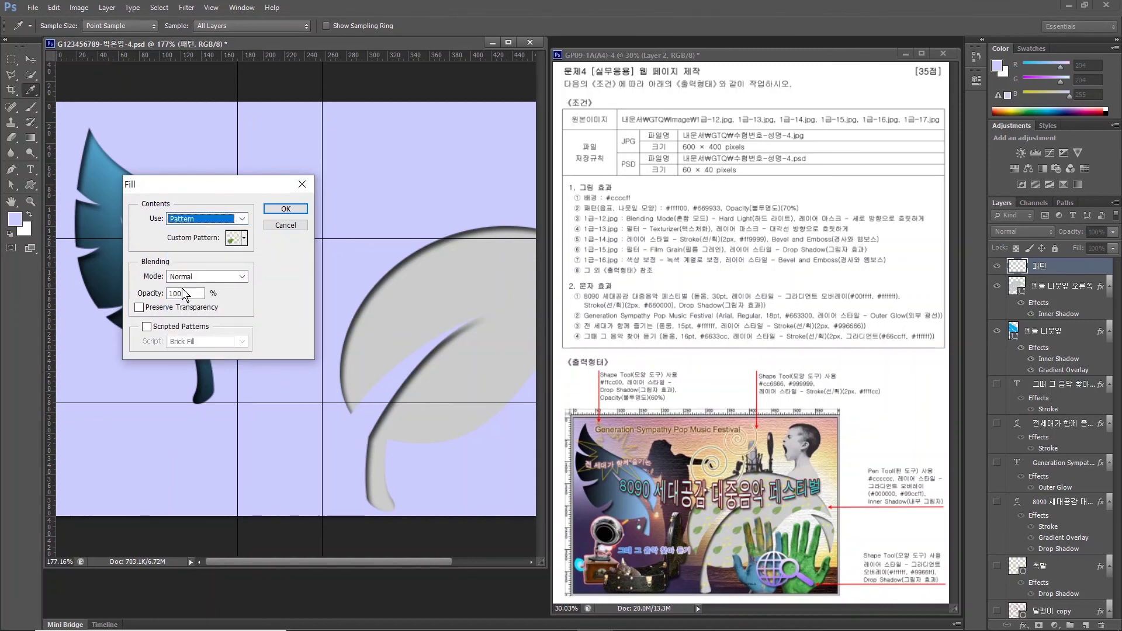
left_click(240, 241)
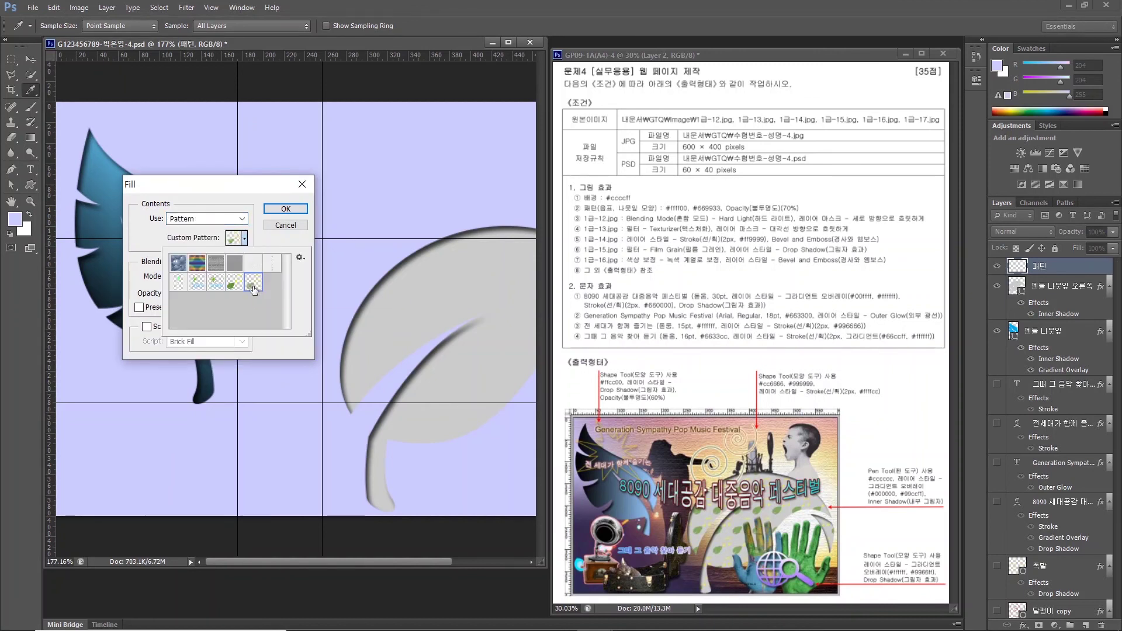
left_click(286, 209)
left_click(286, 209)
key("p")
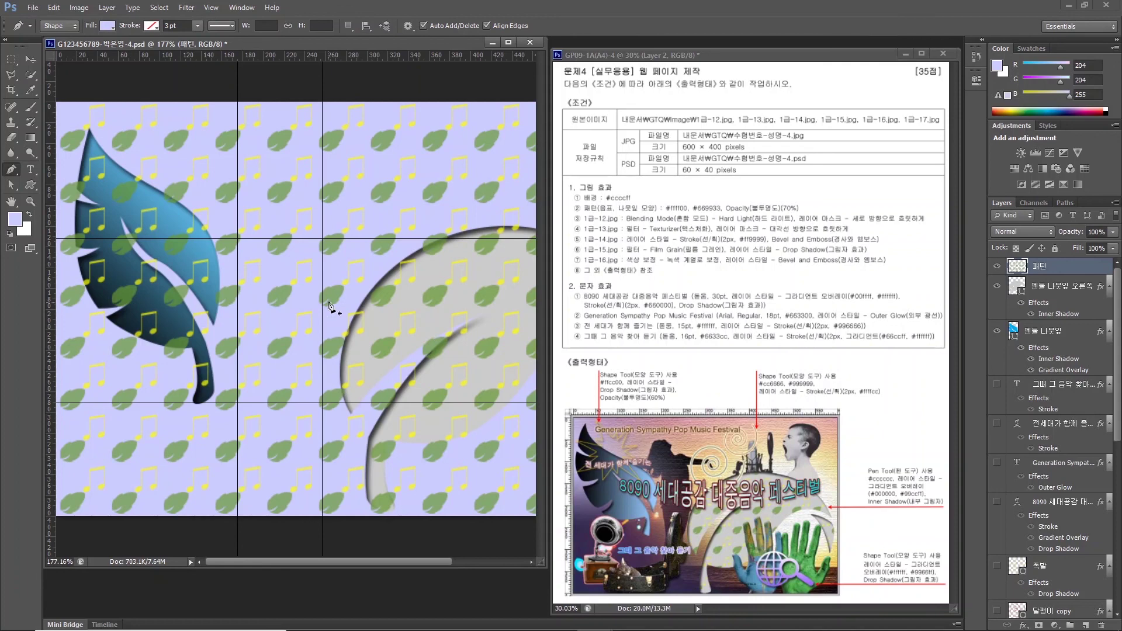
Clip the 패턴 layer to the right leaf layer, then fit the whole image on screen.
left_click(1065, 290)
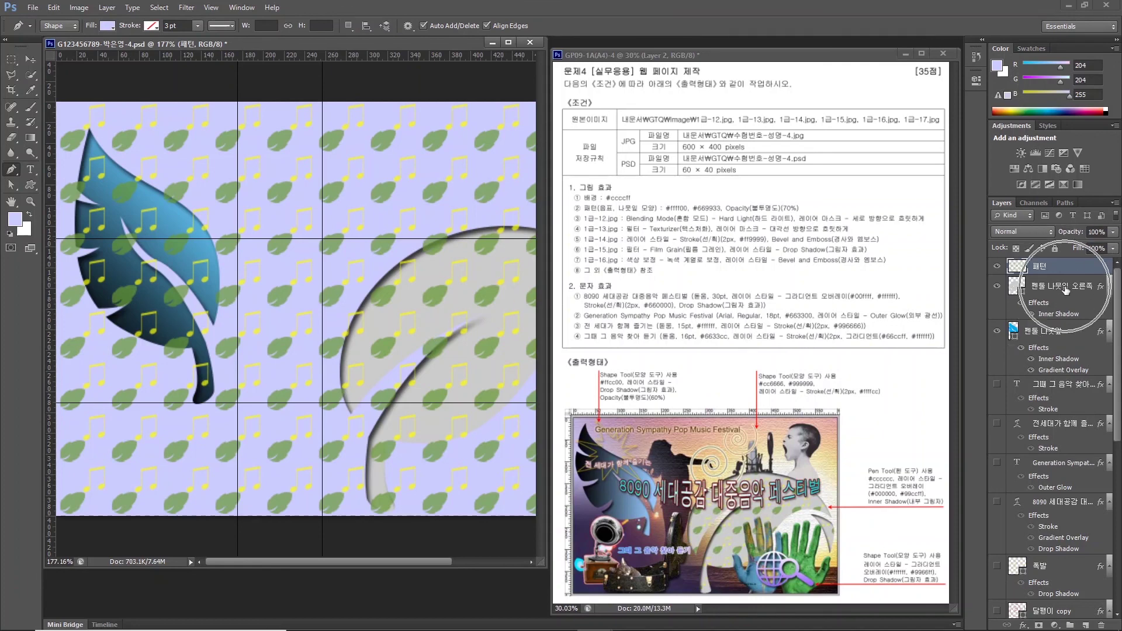
left_click(1064, 290)
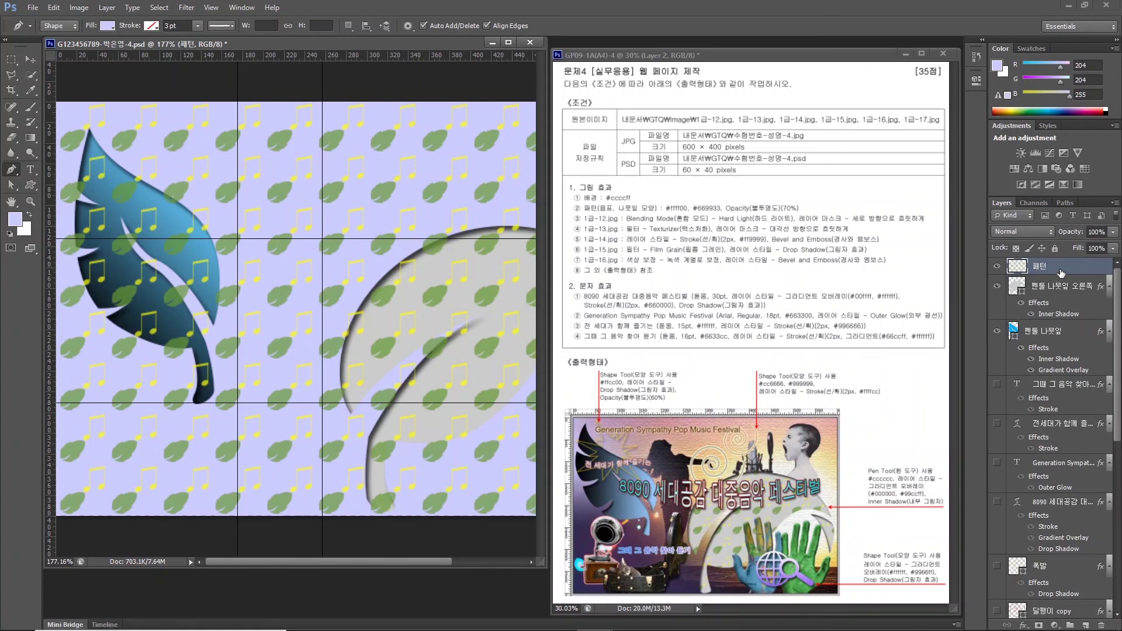
left_click(1061, 273)
left_click(1058, 288)
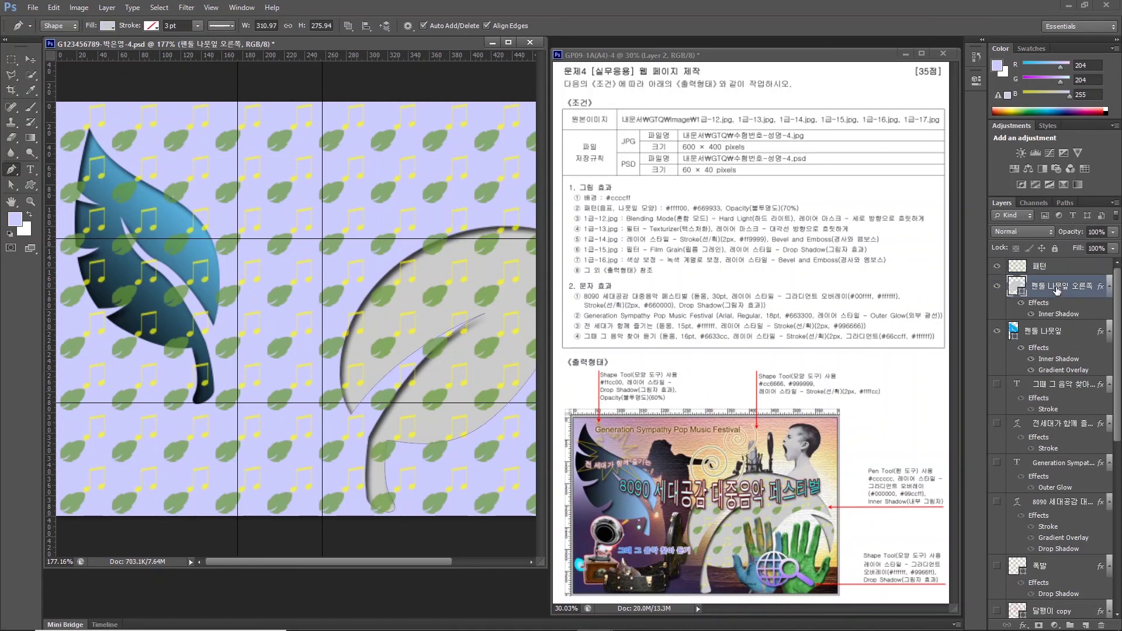
left_click(1053, 272)
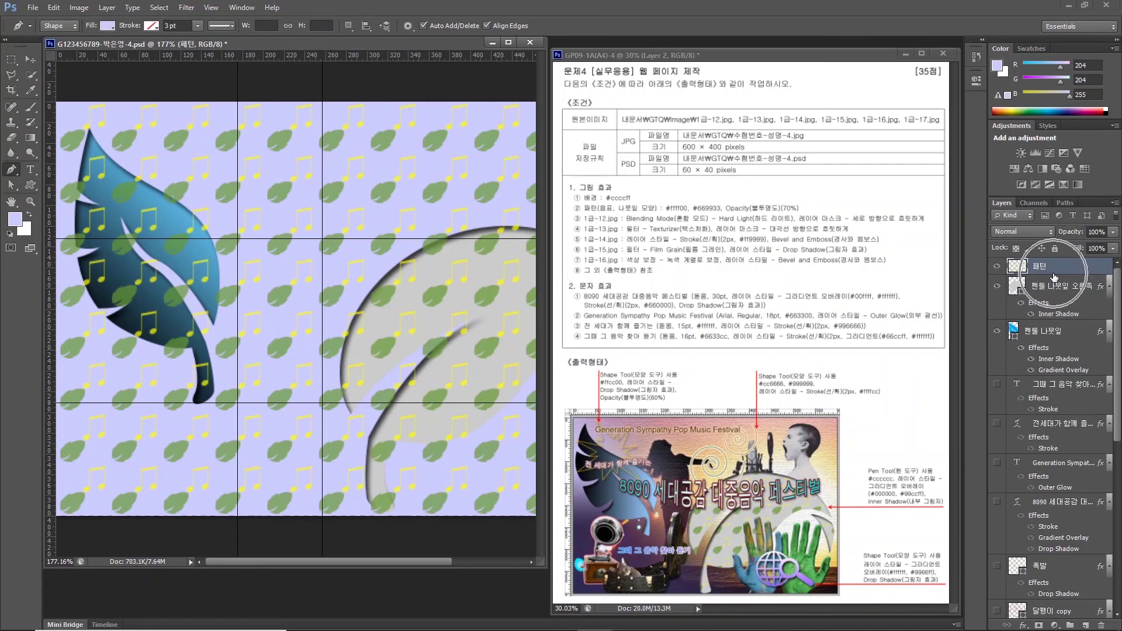
left_click(1053, 276)
right_click(1059, 272)
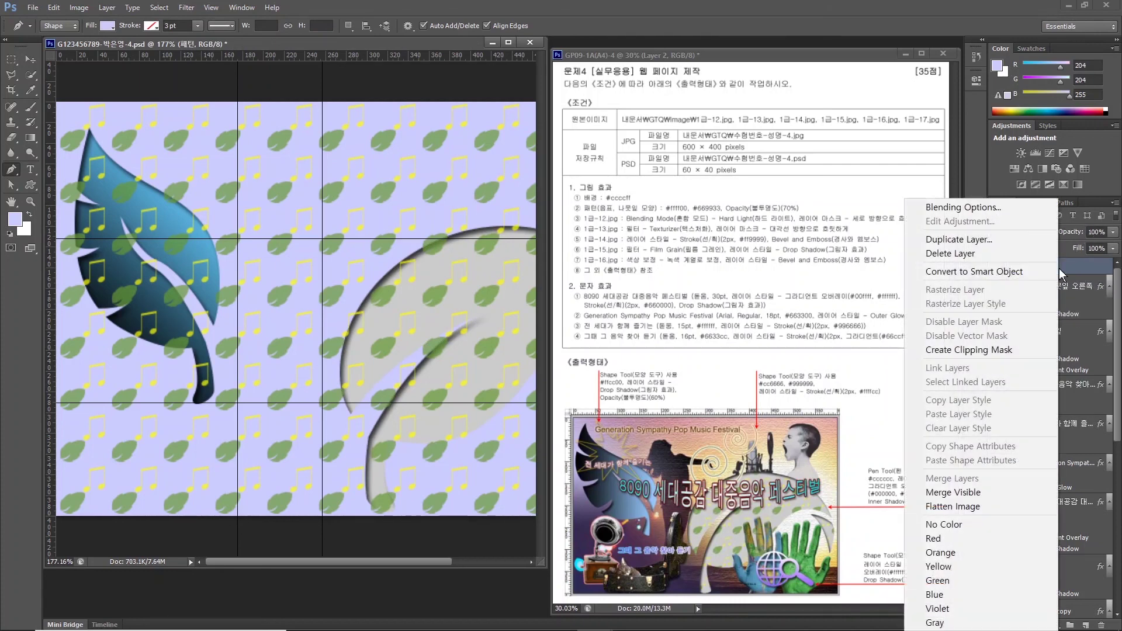
left_click(984, 349)
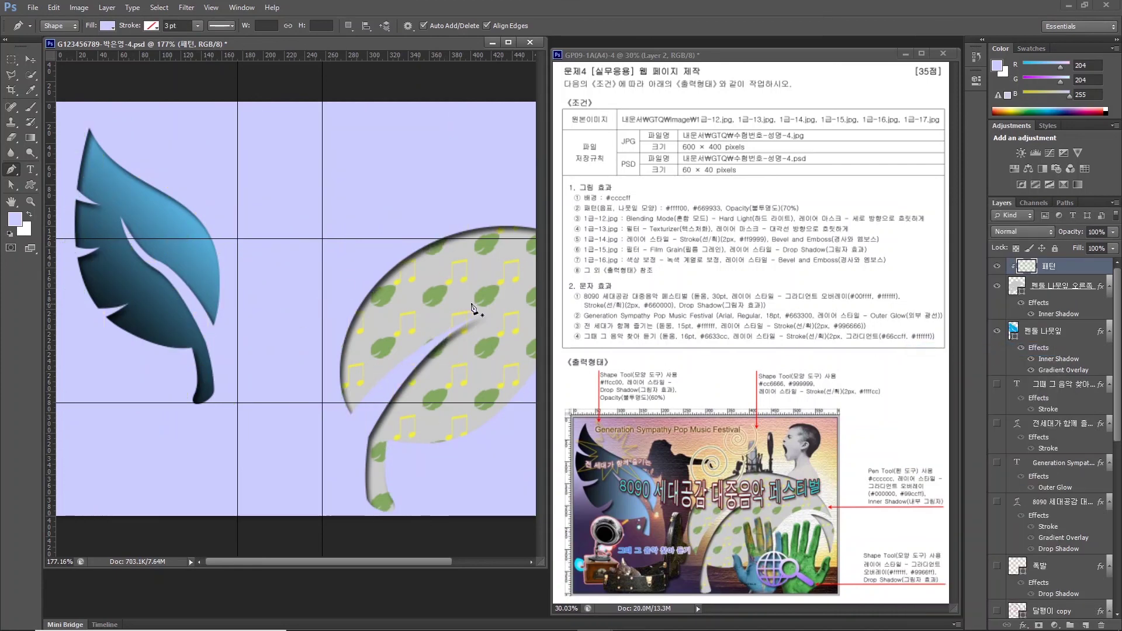
key("h")
key("ctrl+0")
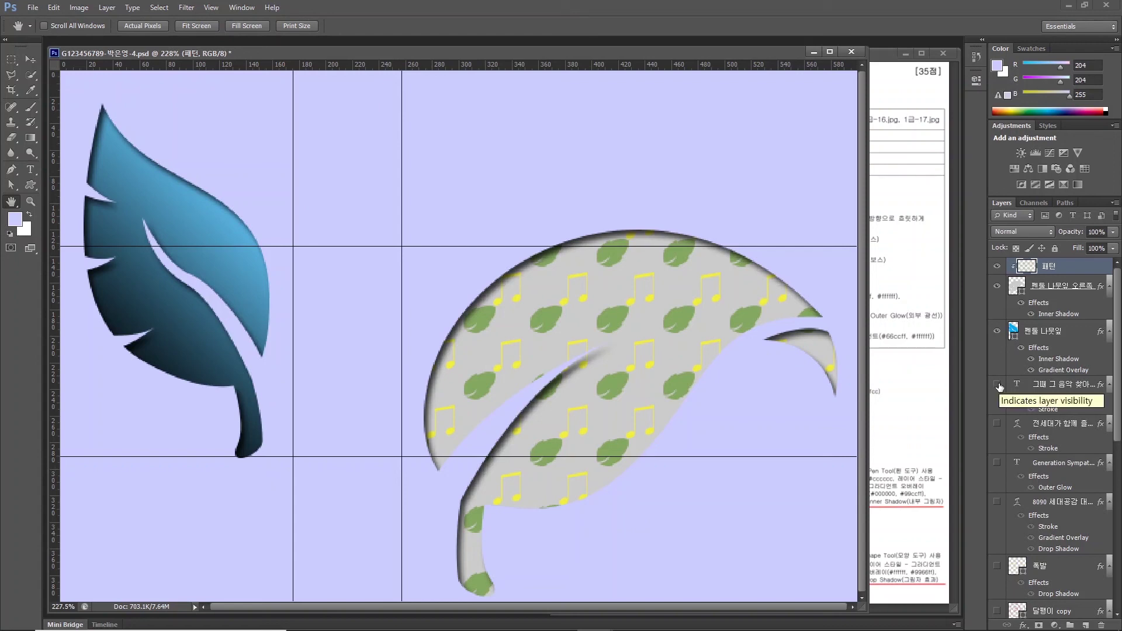
Make all hidden layers visible again and hide the guide lines.
left_click_drag(998, 386, 1009, 517)
scroll(1011, 608, "down", 6)
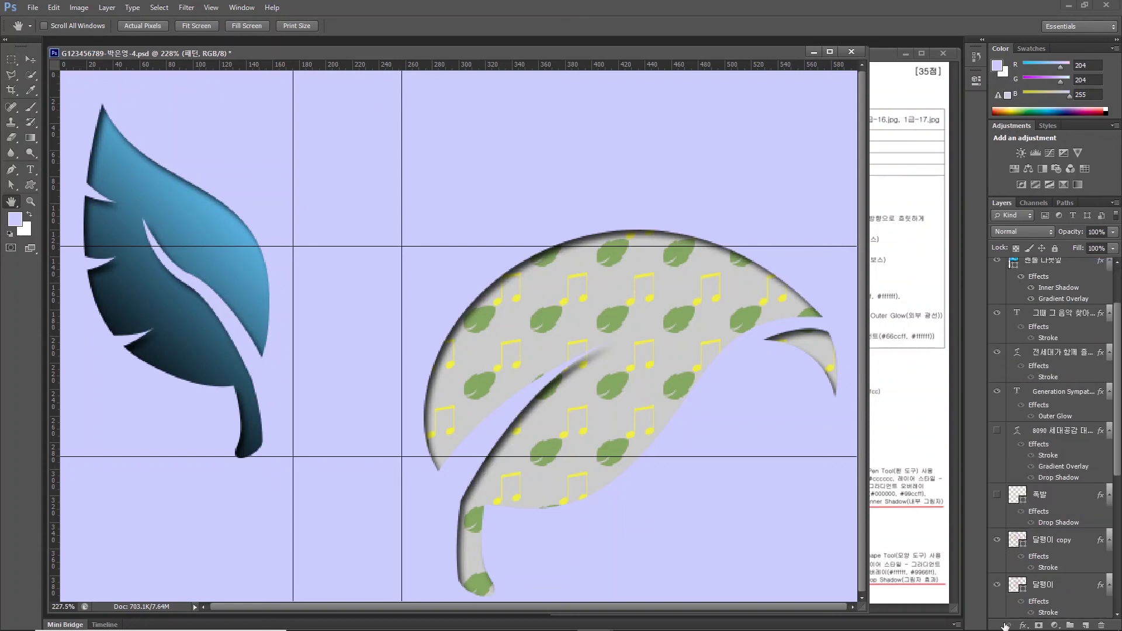
left_click(997, 584)
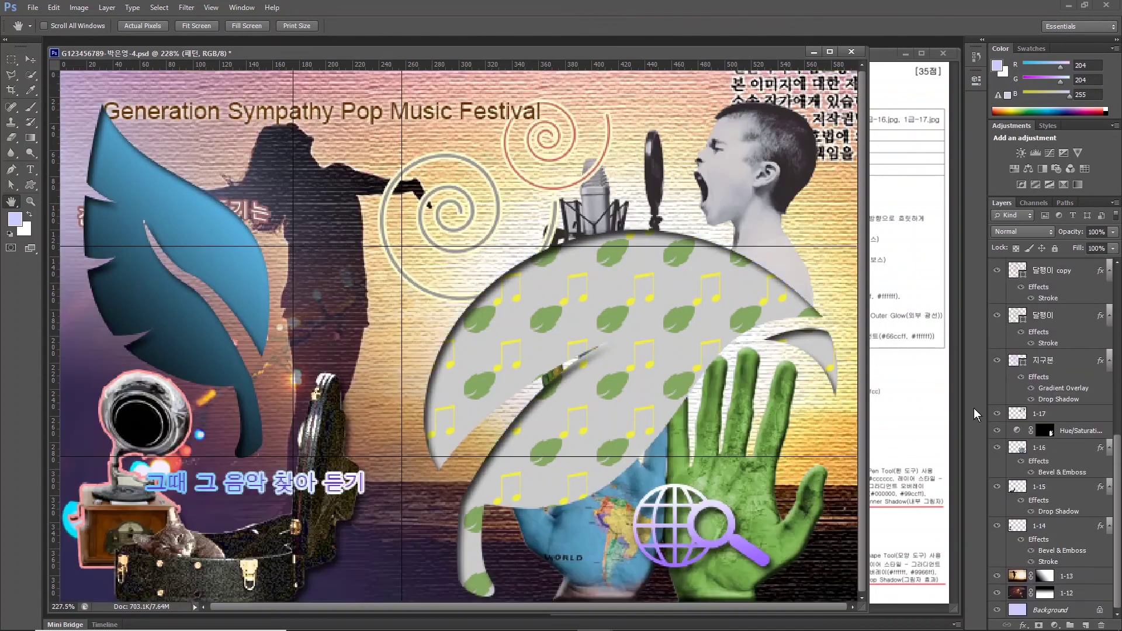
scroll(1052, 409, "up", 8)
left_click(996, 502)
left_click(211, 7)
left_click(238, 316)
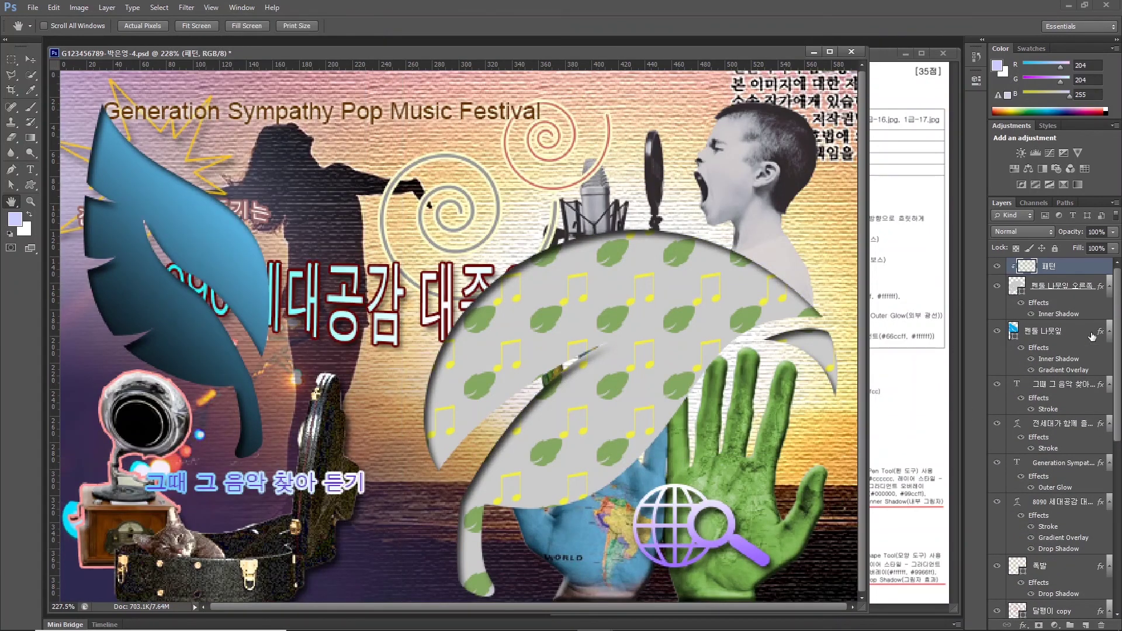
Move the four text layers above the 패턴 pattern leaf.
left_click(1063, 384)
left_click(1063, 502, "shift")
left_click_drag(1057, 501, 1052, 261)
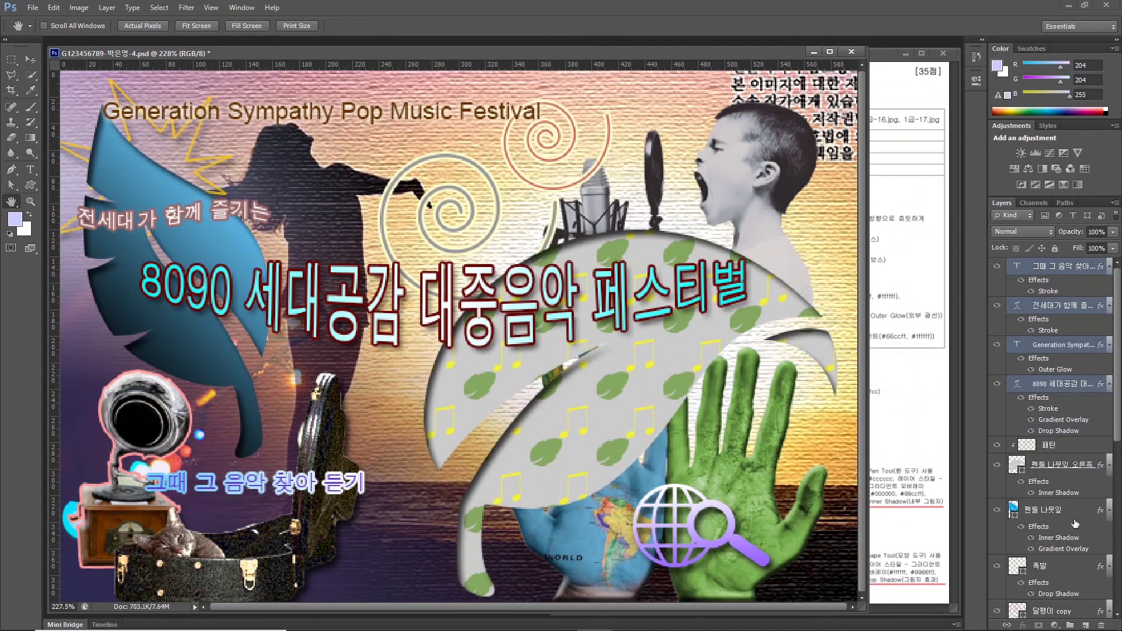
Raise the Hue/Saturation adjustment and 지구본 globe hand layers above 패턴.
scroll(1074, 523, "down", 5)
left_click(1063, 548)
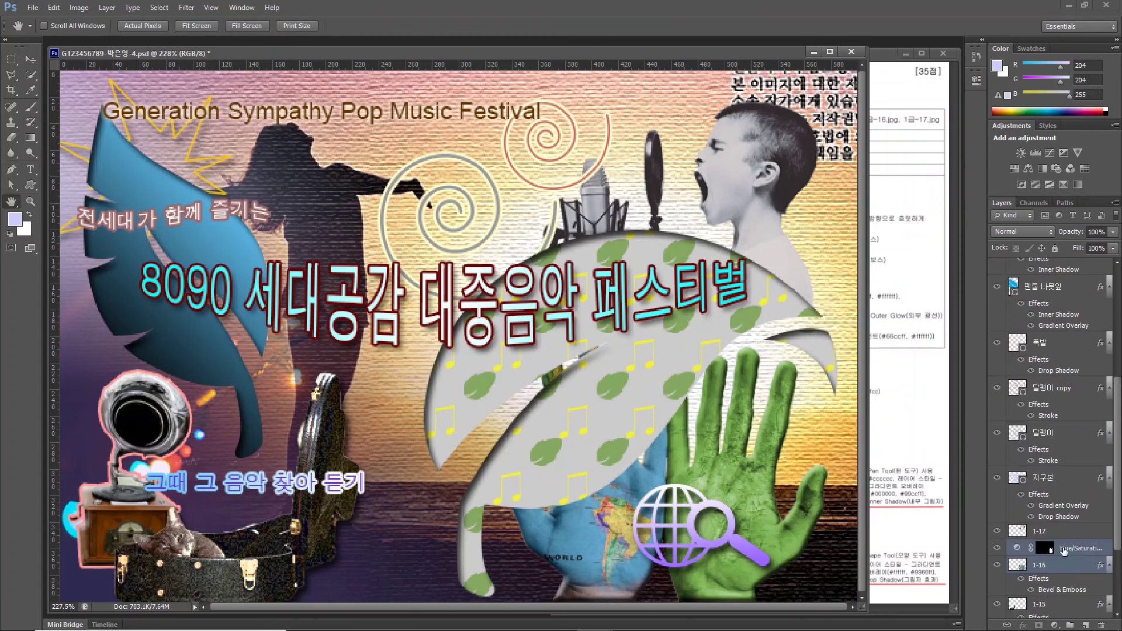
mouse_move(1063, 548)
left_mouse_down()
mouse_move(1059, 266)
mouse_move(1068, 563)
mouse_move(1052, 450)
left_mouse_up()
left_click(1020, 458, "alt")
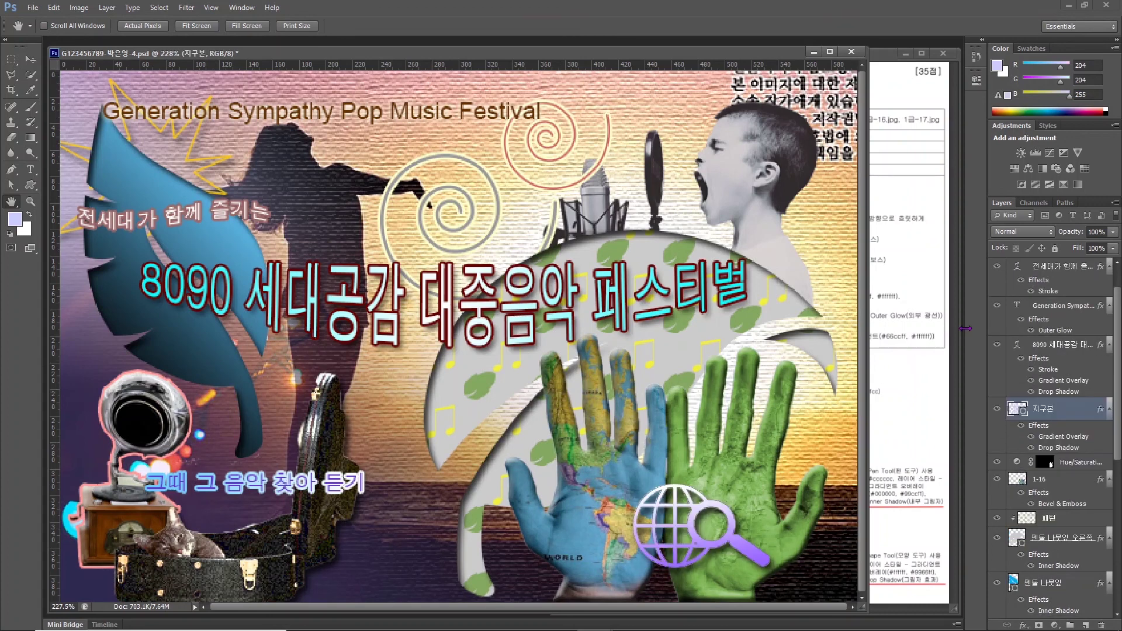
scroll(1117, 314, "down", 5)
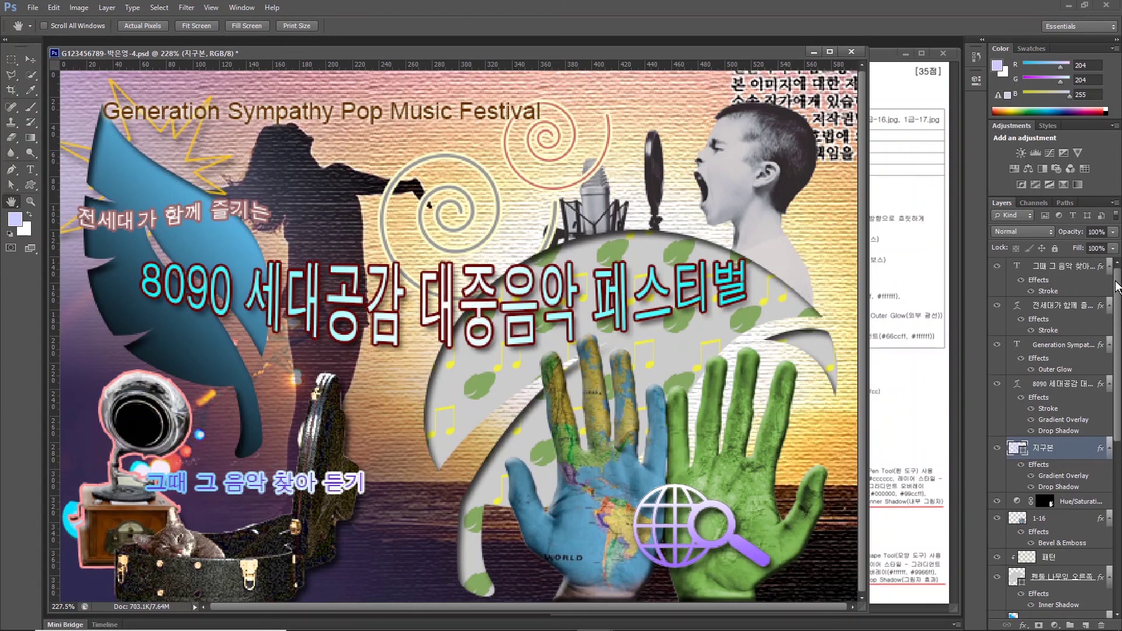
scroll(1052, 409, "up", 5)
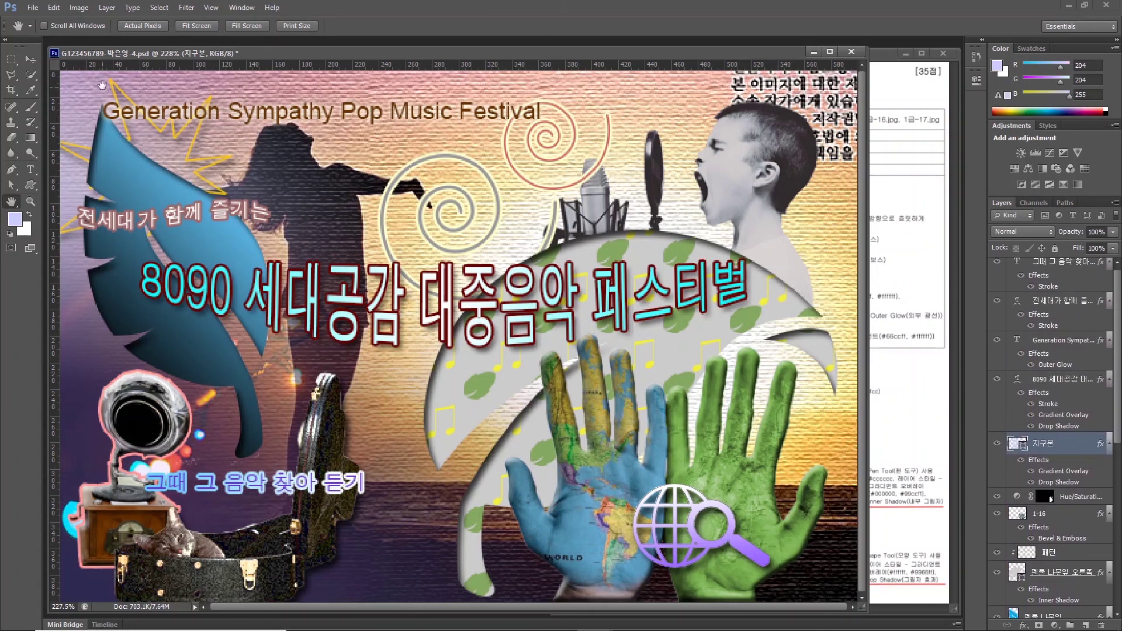
left_click(32, 8)
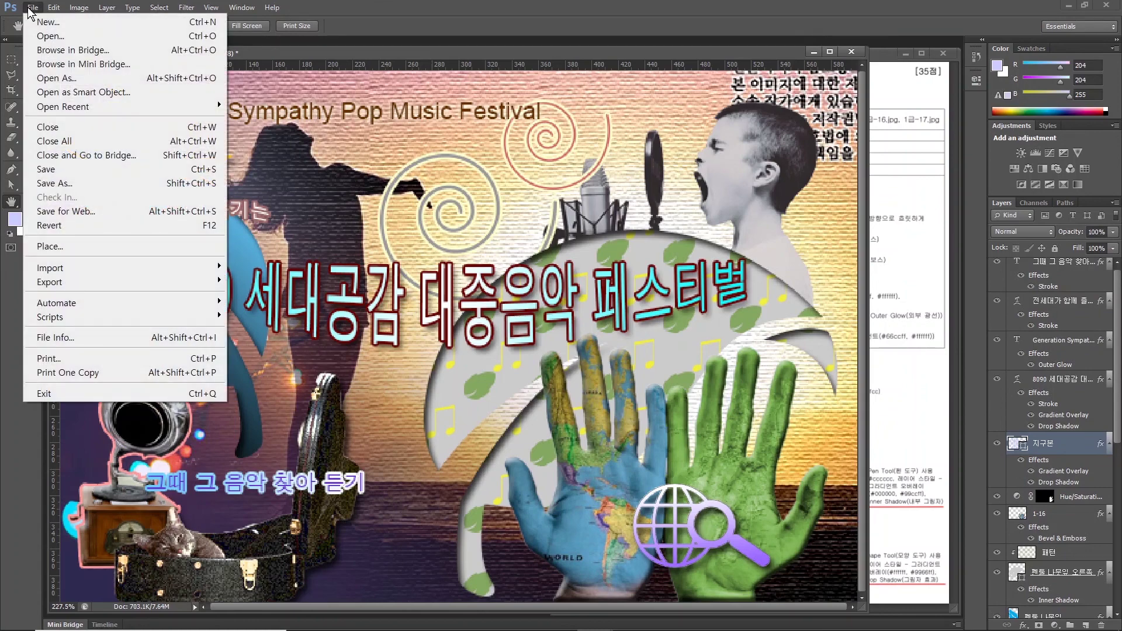
Save the composite as a JPEG in Documents/GTQ with default quality settings.
left_click(56, 183)
left_click(335, 345)
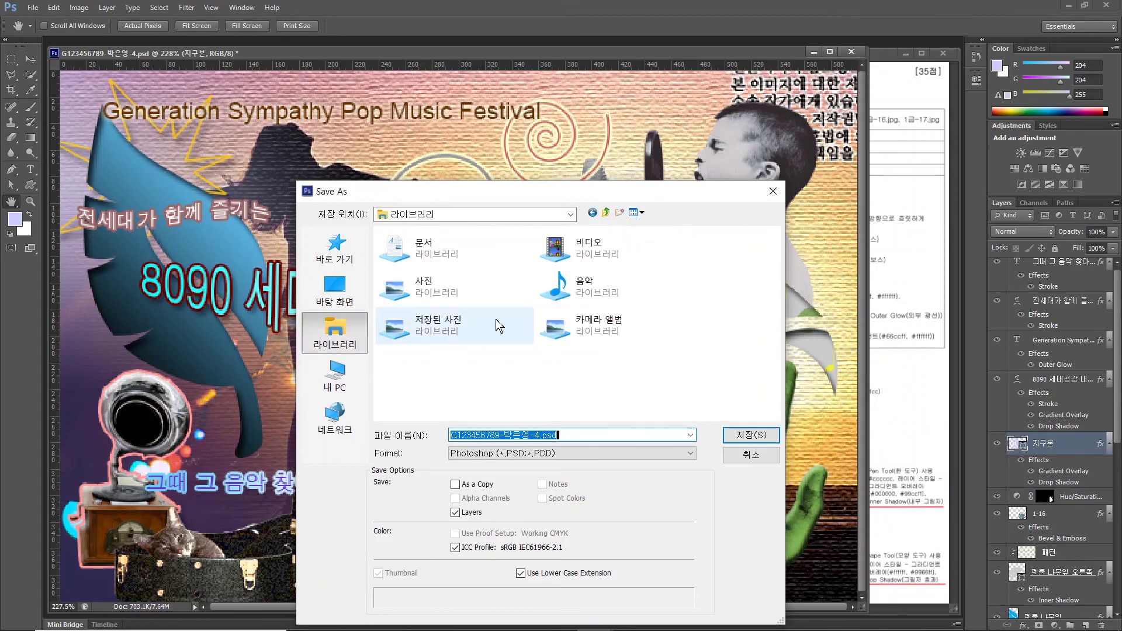
double_click(412, 257)
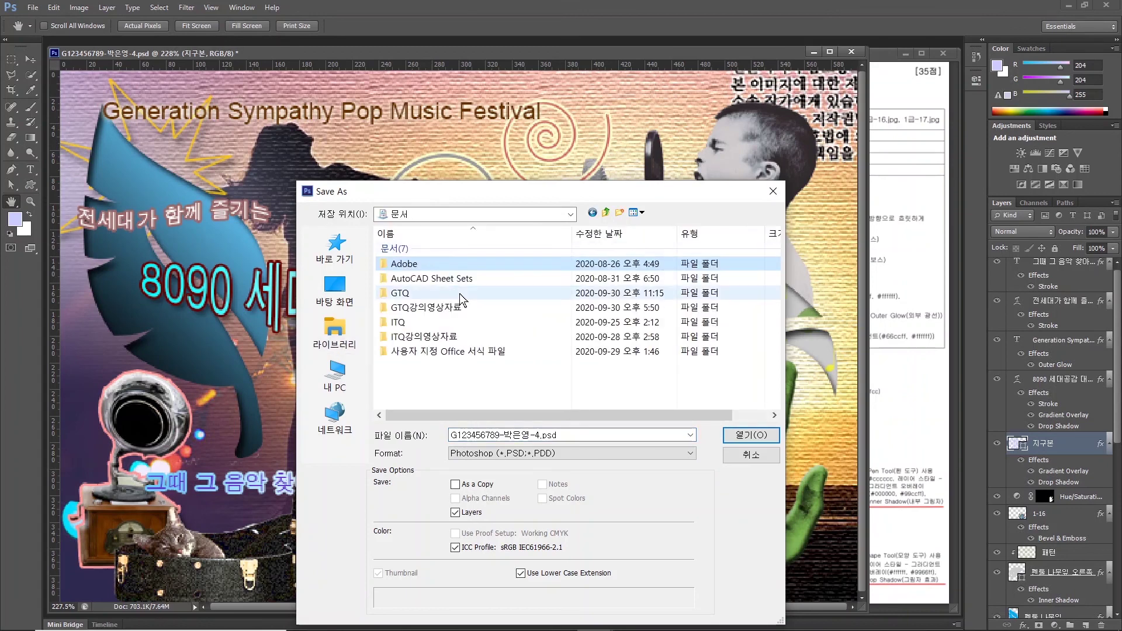
double_click(403, 293)
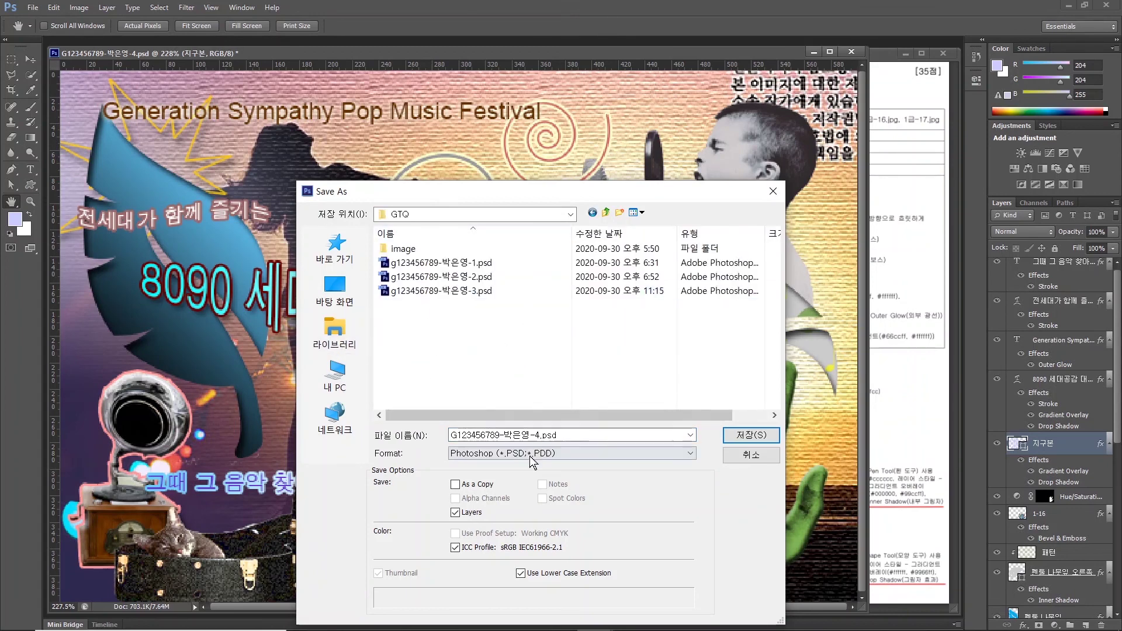
left_click(483, 455)
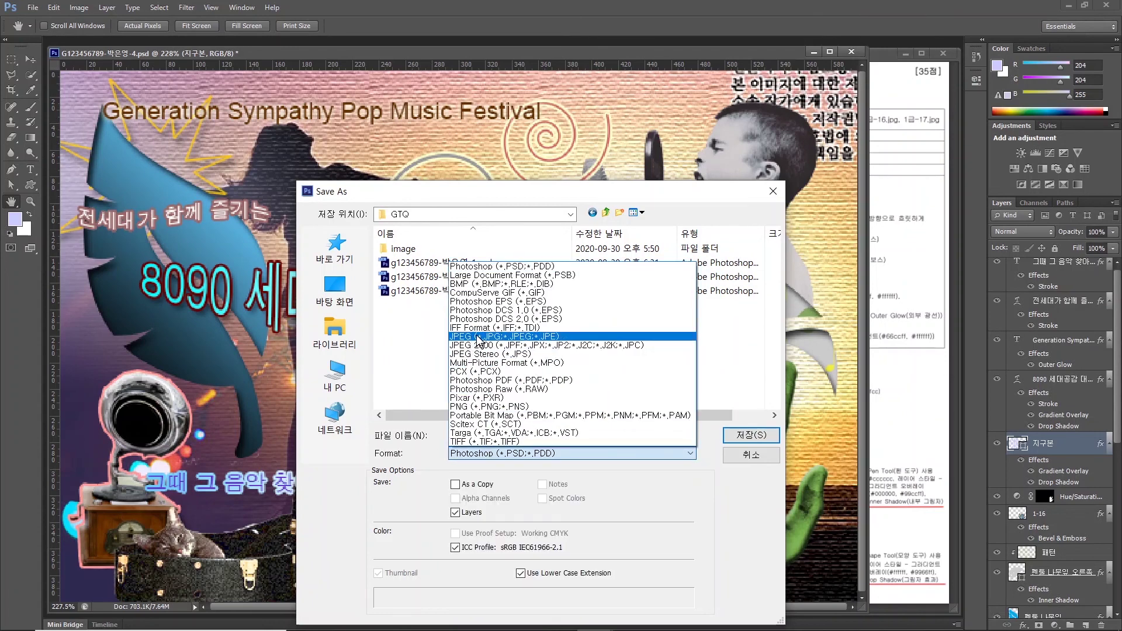
left_click(480, 336)
left_click(750, 435)
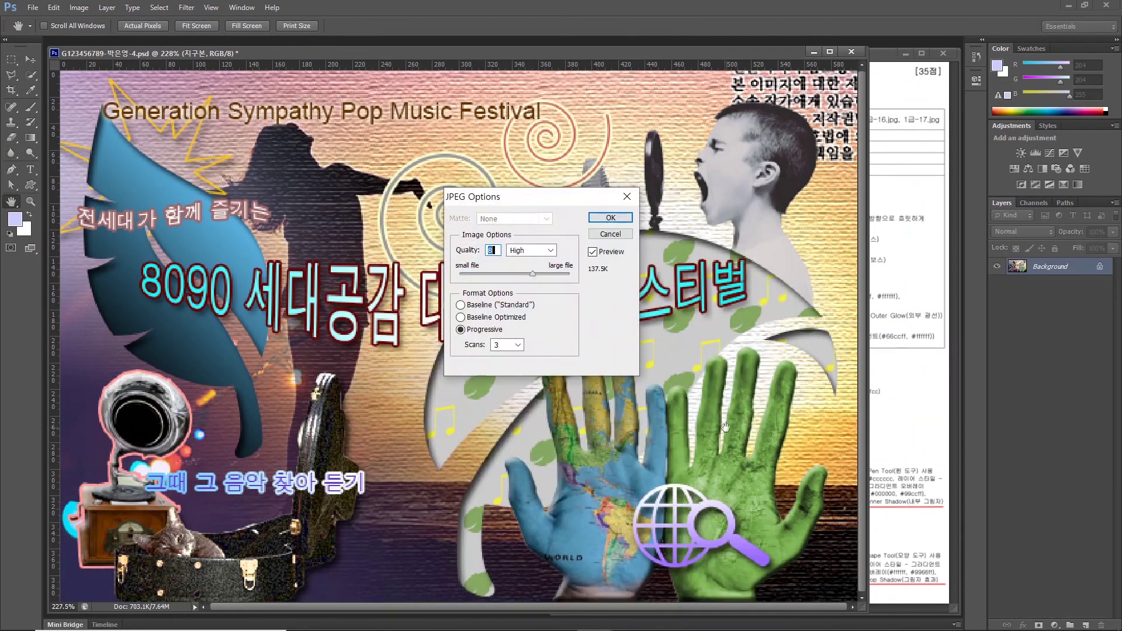
key("Return")
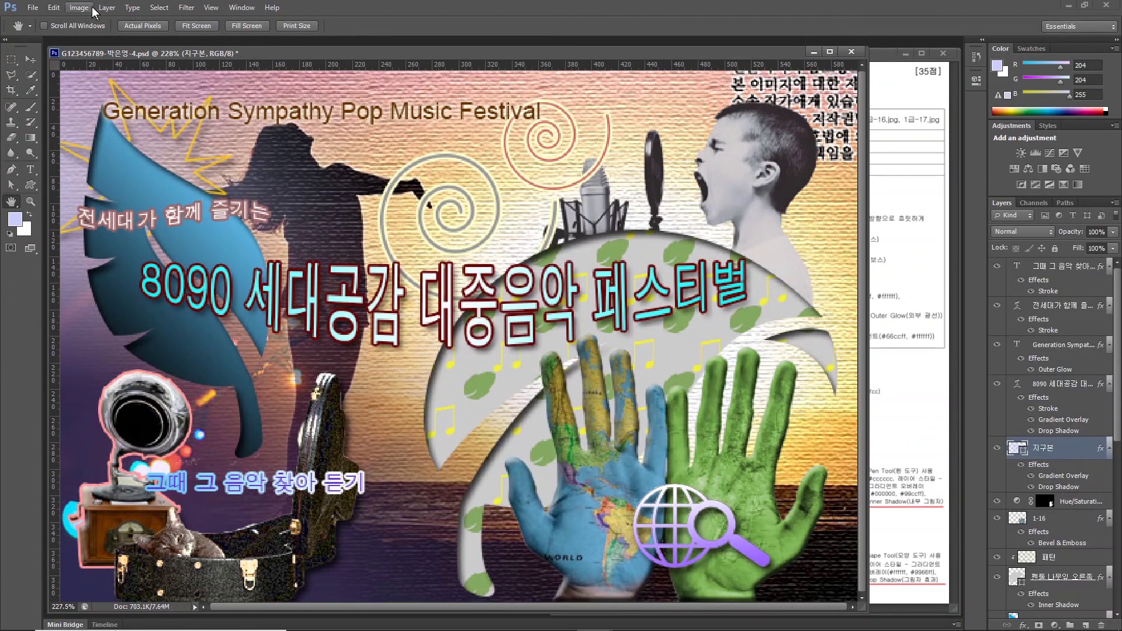
Resize the image to a width of 60 pixels.
left_click(86, 9)
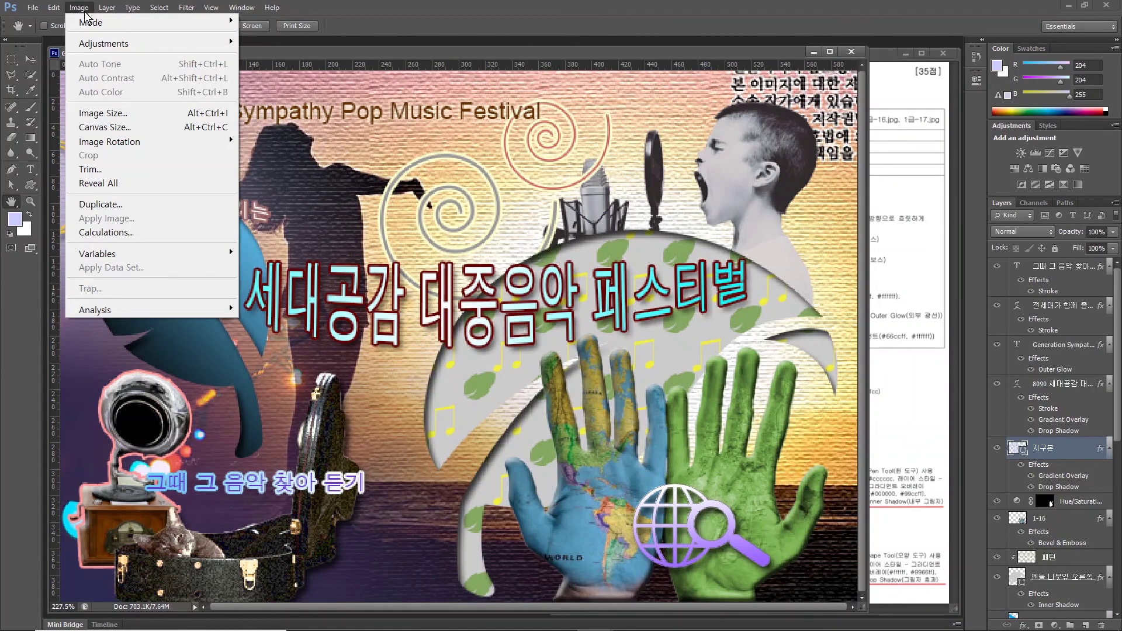
left_click(104, 112)
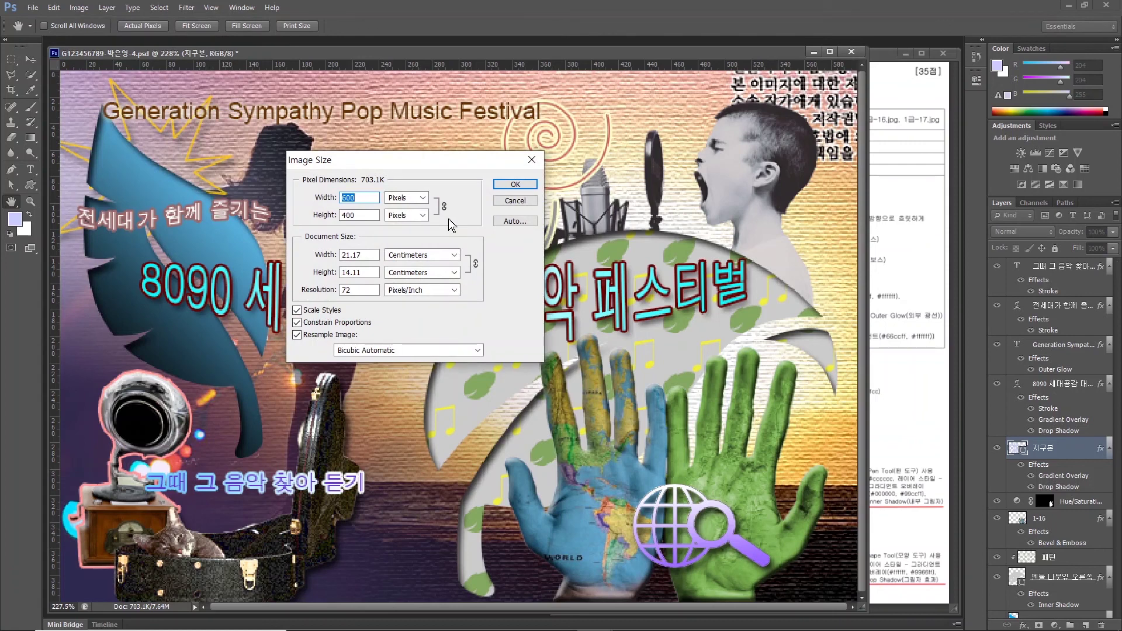
type("60")
key("Return")
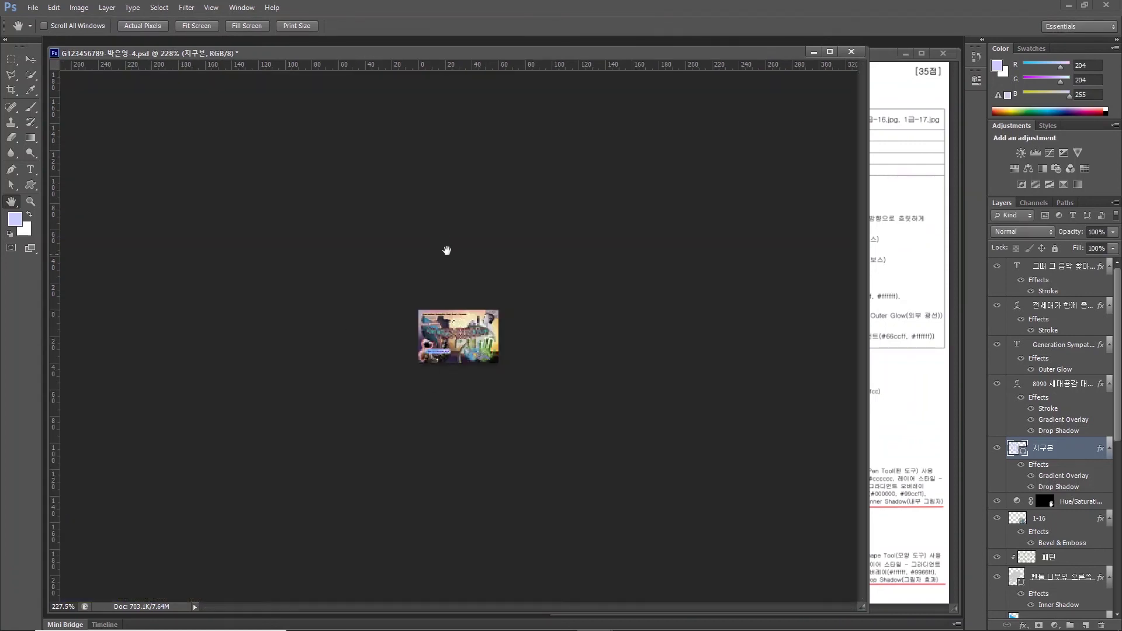
Save the reduced image as a Photoshop PSD in Documents/GTQ.
left_click(33, 7)
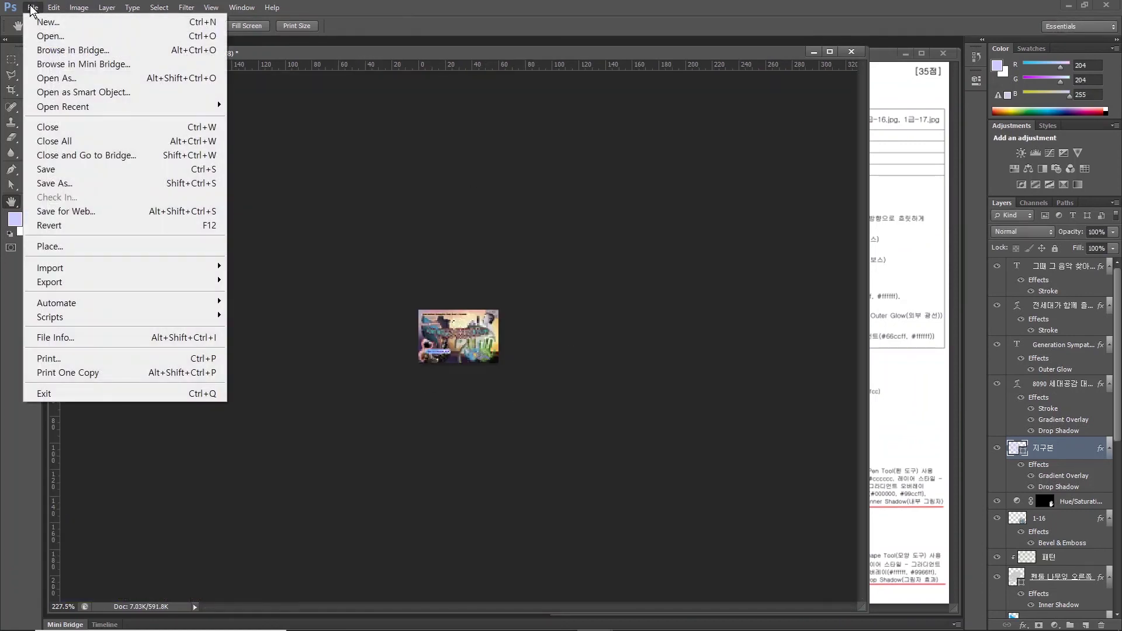
left_click(67, 184)
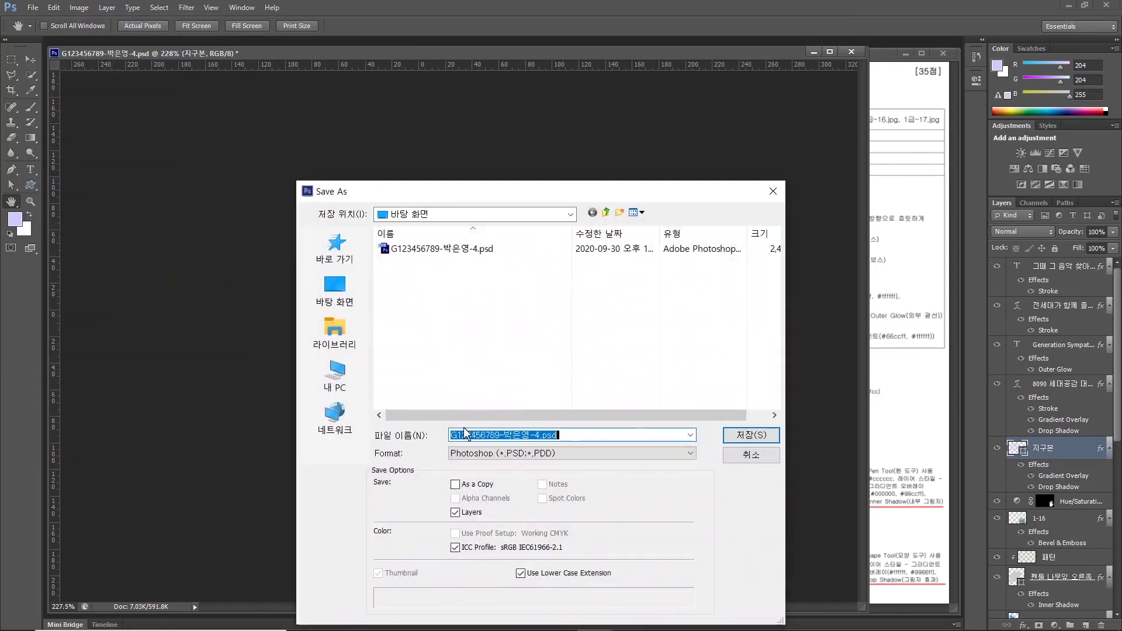
left_click(333, 330)
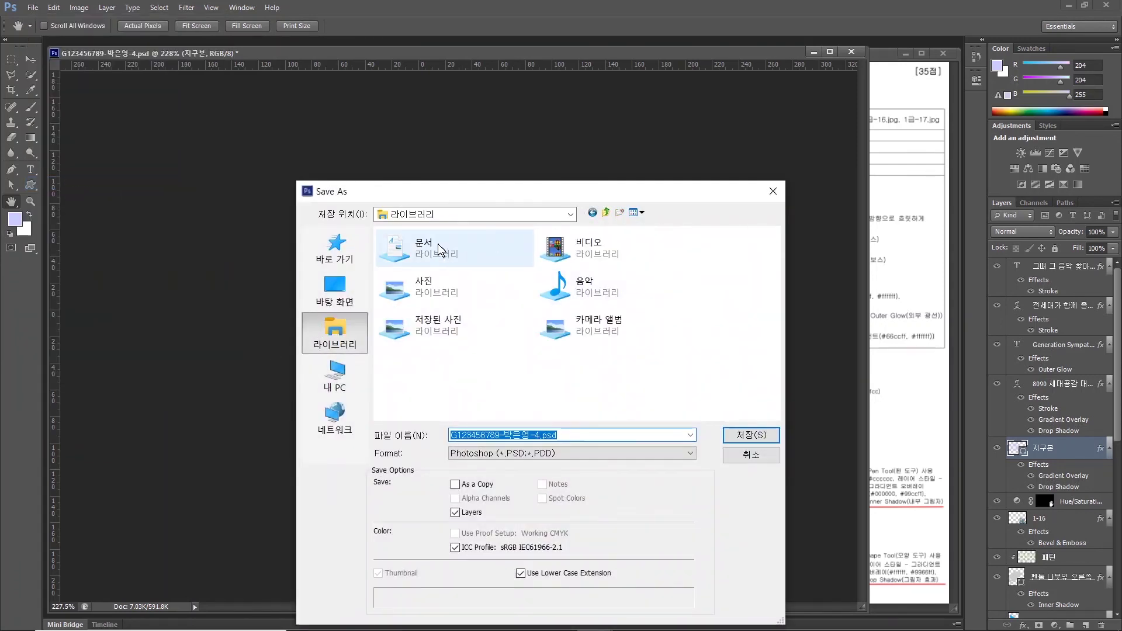
double_click(497, 248)
double_click(414, 295)
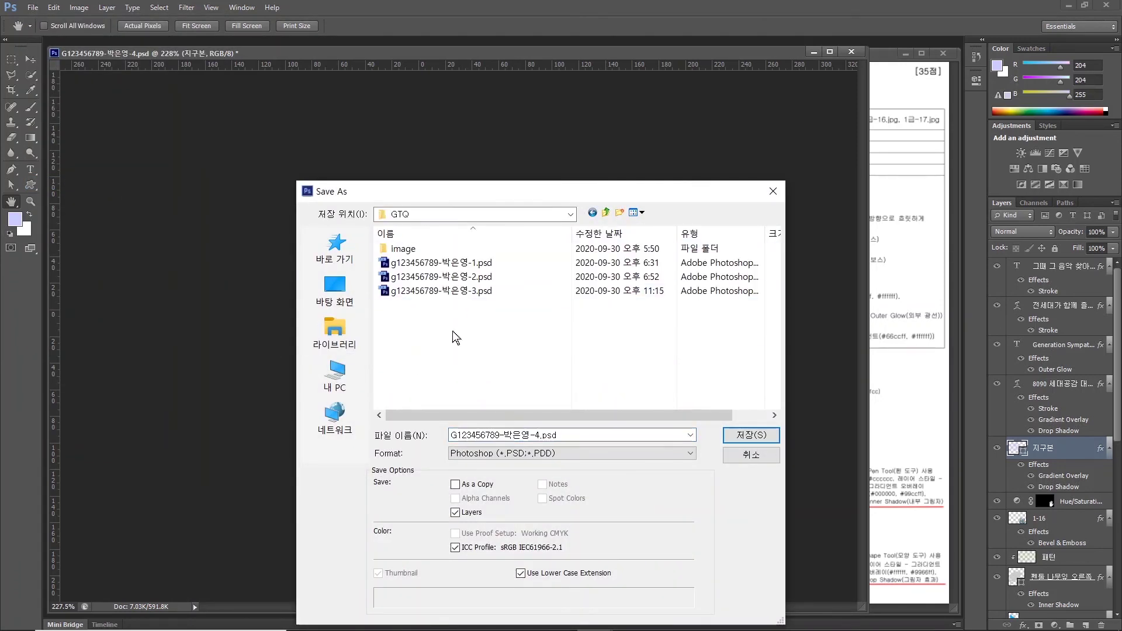
left_click(503, 434)
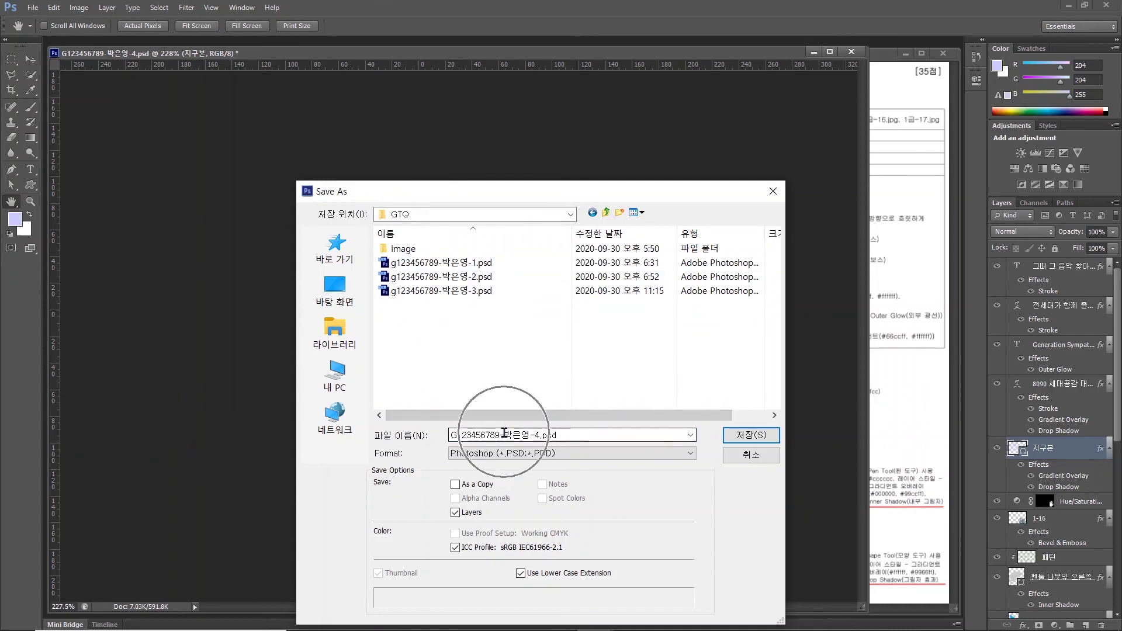
left_click(485, 453)
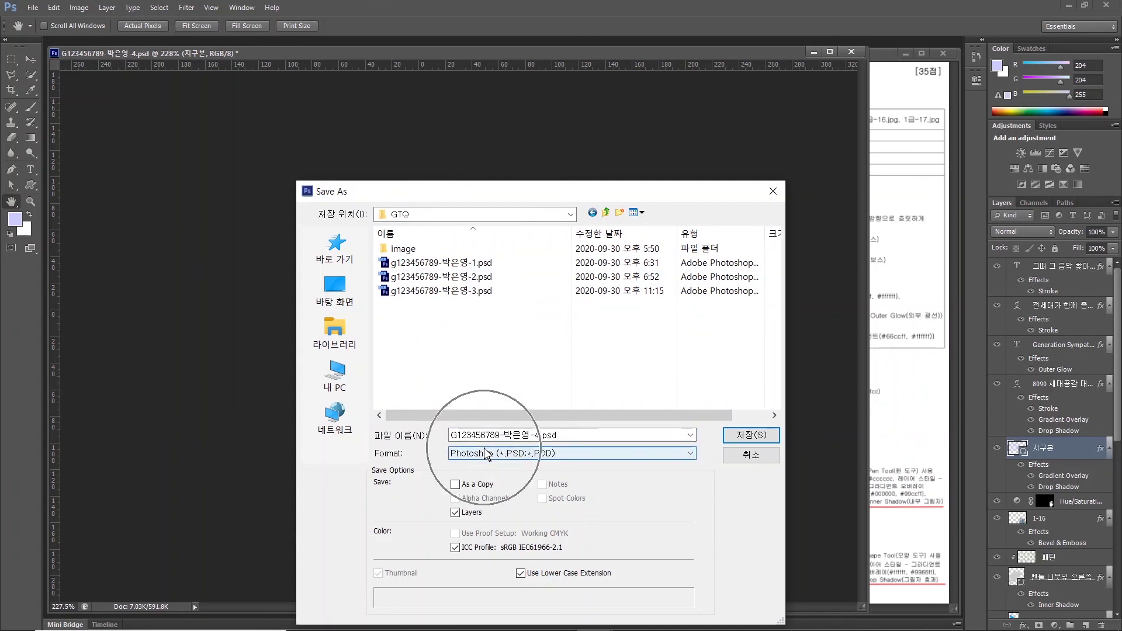
left_click(742, 435)
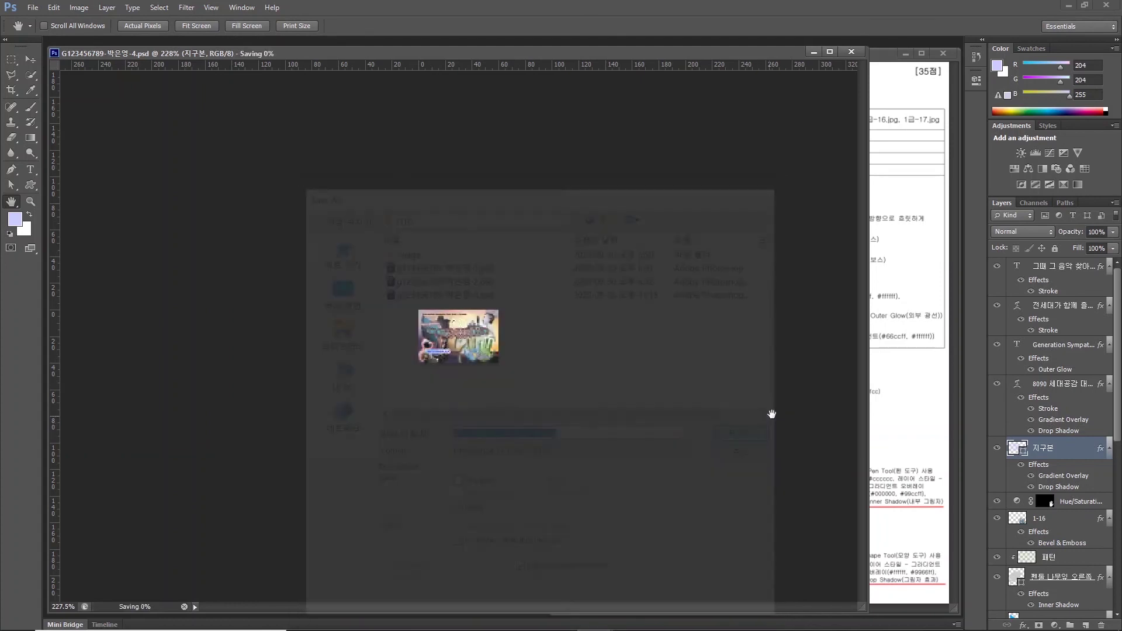